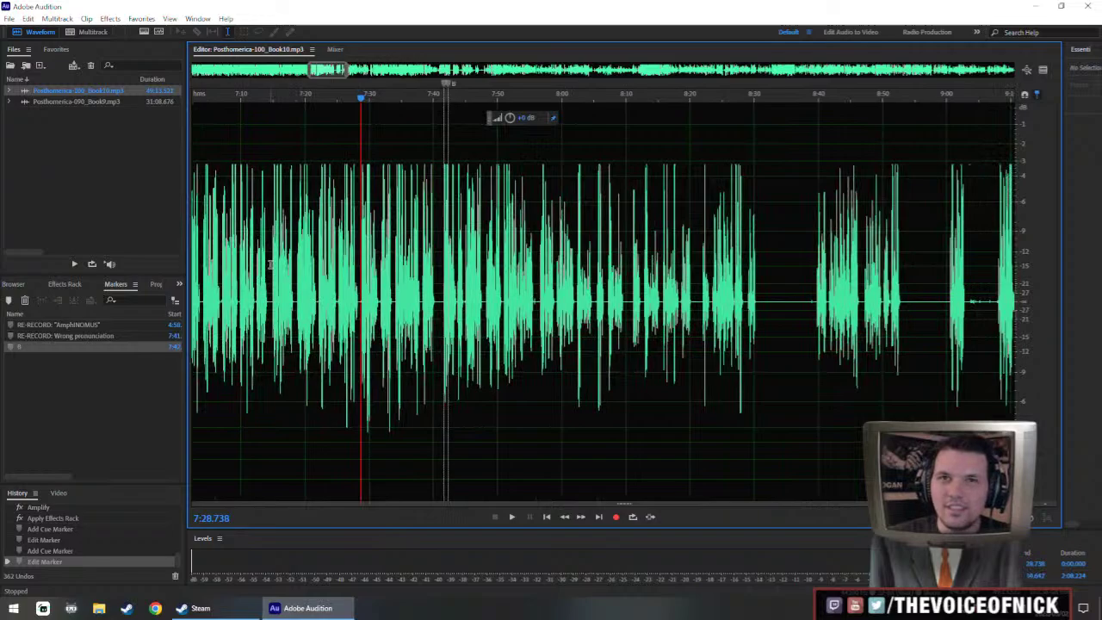
- Highlight individual phrases between about 7:25 and 7:32 in the waveform, clearing each selection before marking the next
{"action": "left_click_drag", "start_coordinate": [343, 274], "coordinate": [372, 302]}
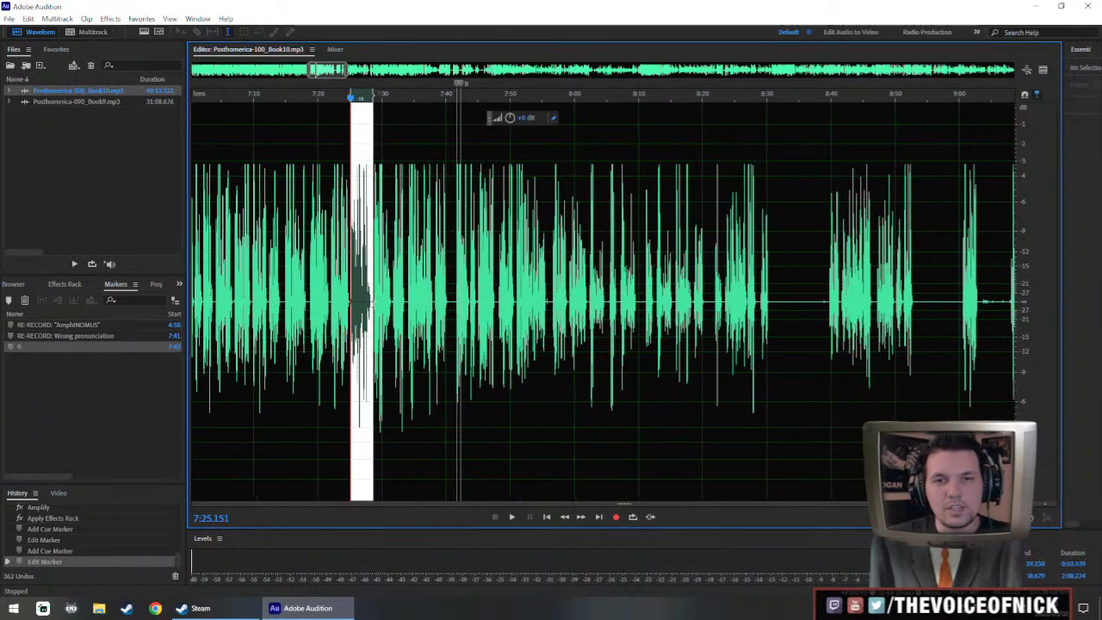
{"action": "left_click", "coordinate": [387, 302]}
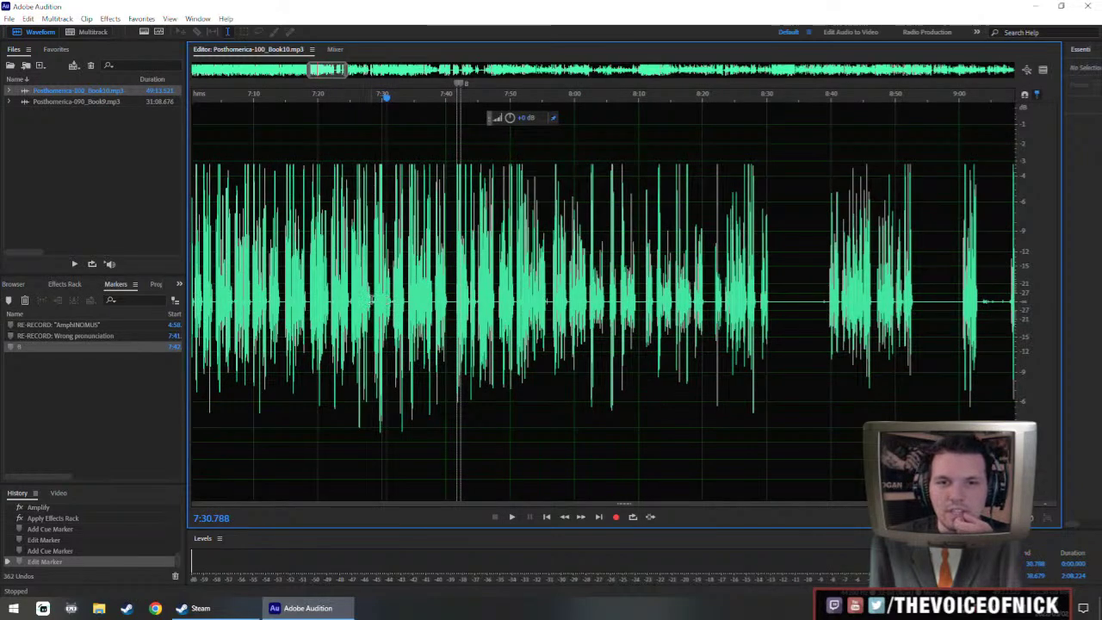
{"action": "left_click_drag", "start_coordinate": [377, 306], "coordinate": [390, 304]}
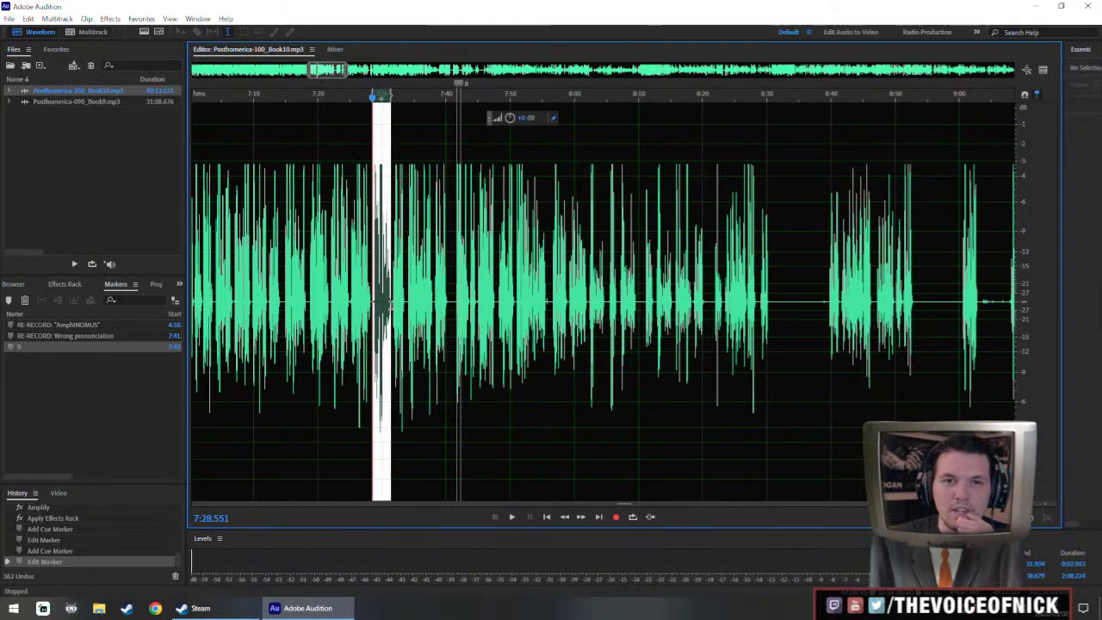
{"action": "left_click", "coordinate": [383, 304]}
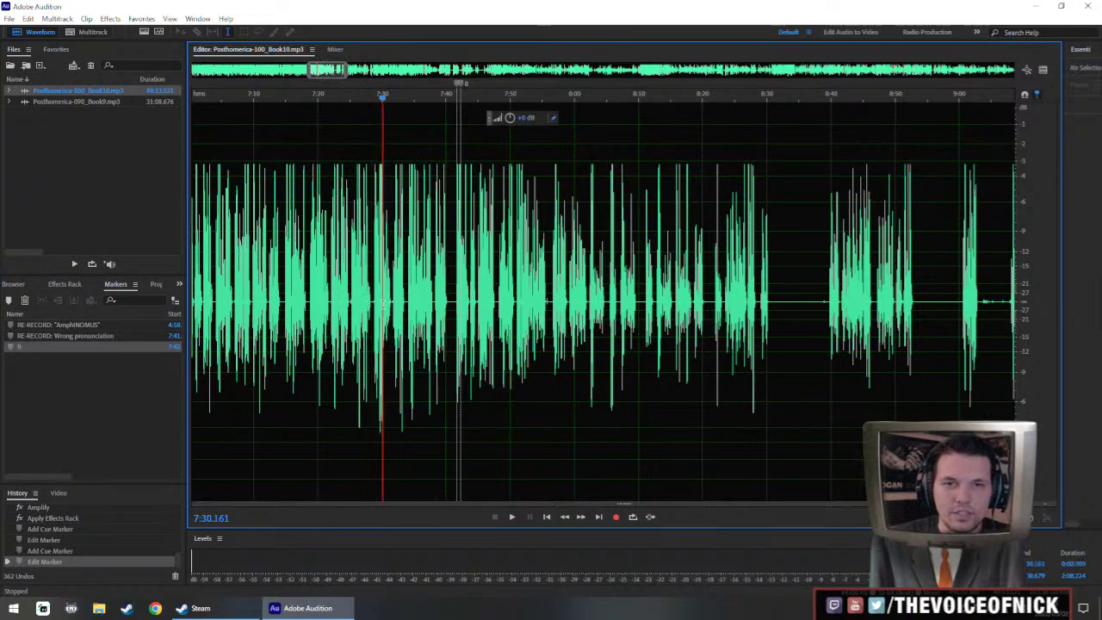
{"action": "left_click_drag", "start_coordinate": [373, 303], "coordinate": [393, 303]}
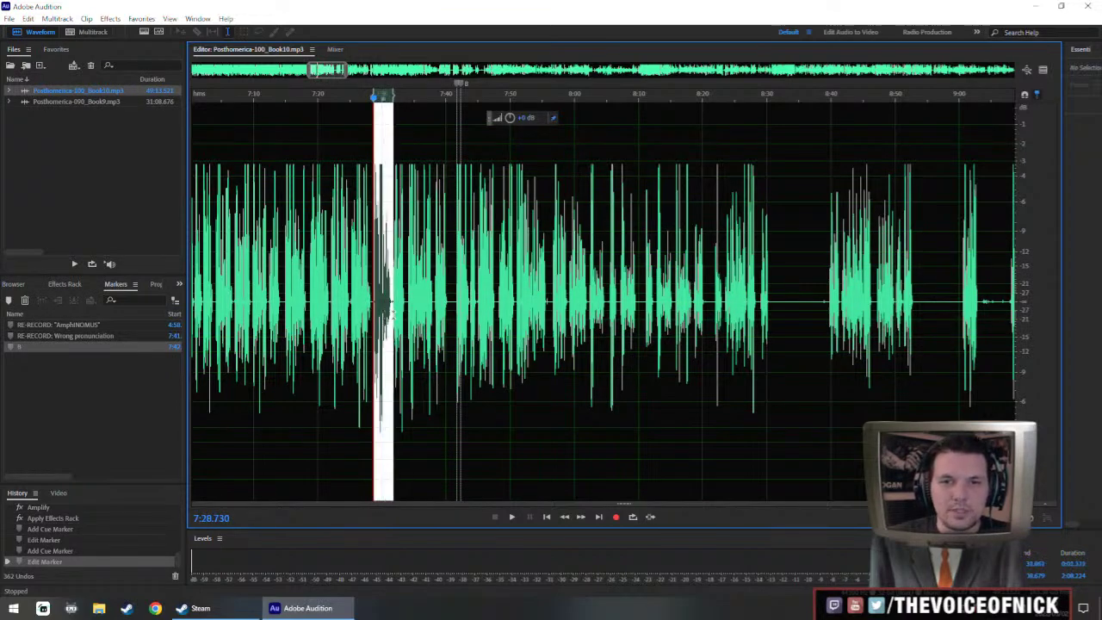
{"action": "left_click", "coordinate": [379, 284]}
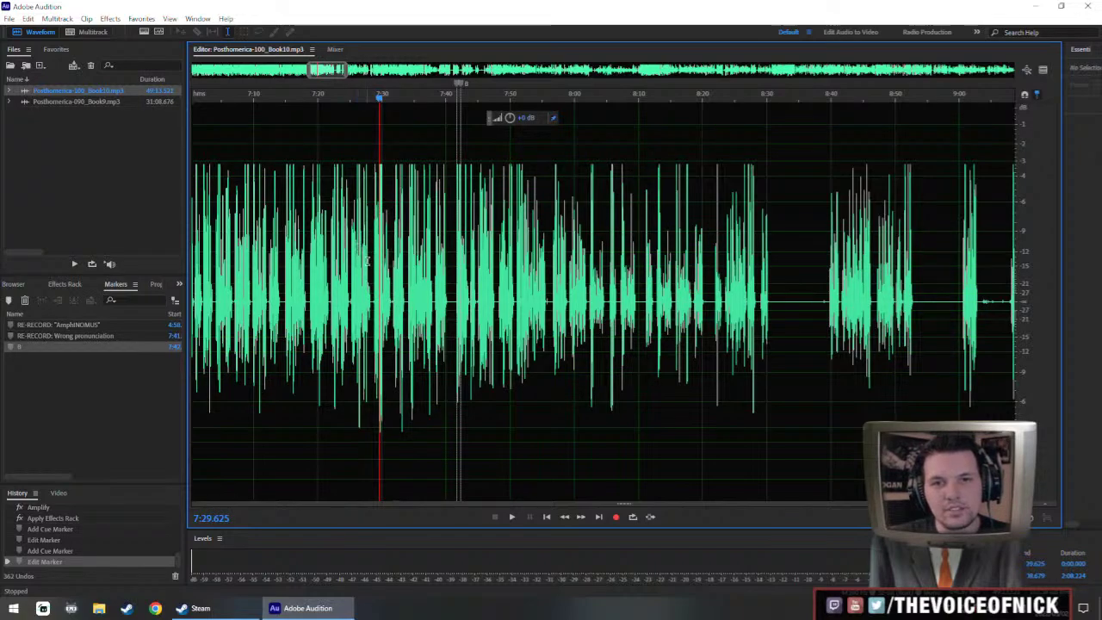
{"action": "left_click_drag", "start_coordinate": [371, 266], "coordinate": [391, 275]}
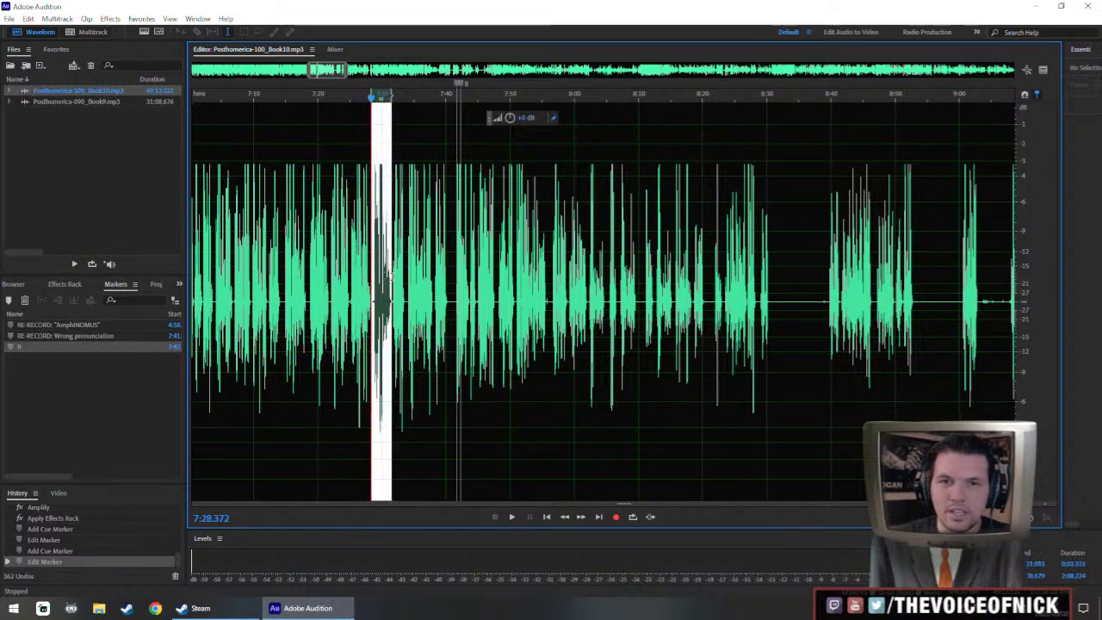
{"action": "left_click", "coordinate": [381, 266]}
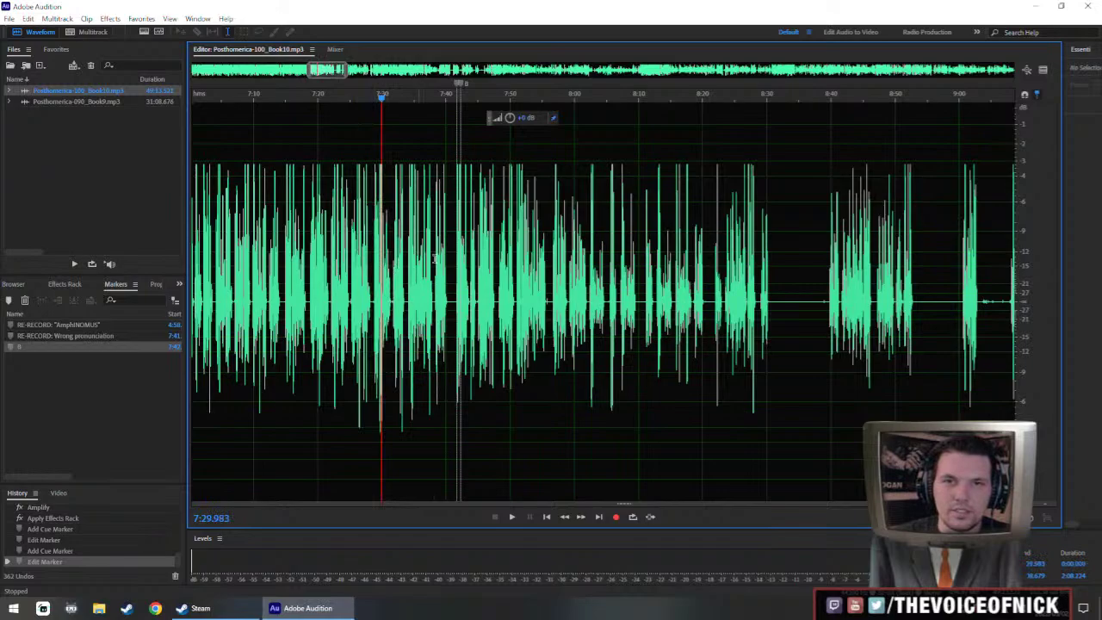
- Listen to the recording around the 7:42 markers and delete the stray cue marker just after "RE-RECORD: Wrong pronunciation"
{"action": "scroll", "coordinate": [448, 162], "scroll_direction": "down", "scroll_amount": 2}
{"action": "scroll", "coordinate": [410, 191], "scroll_direction": "down", "scroll_amount": 3}
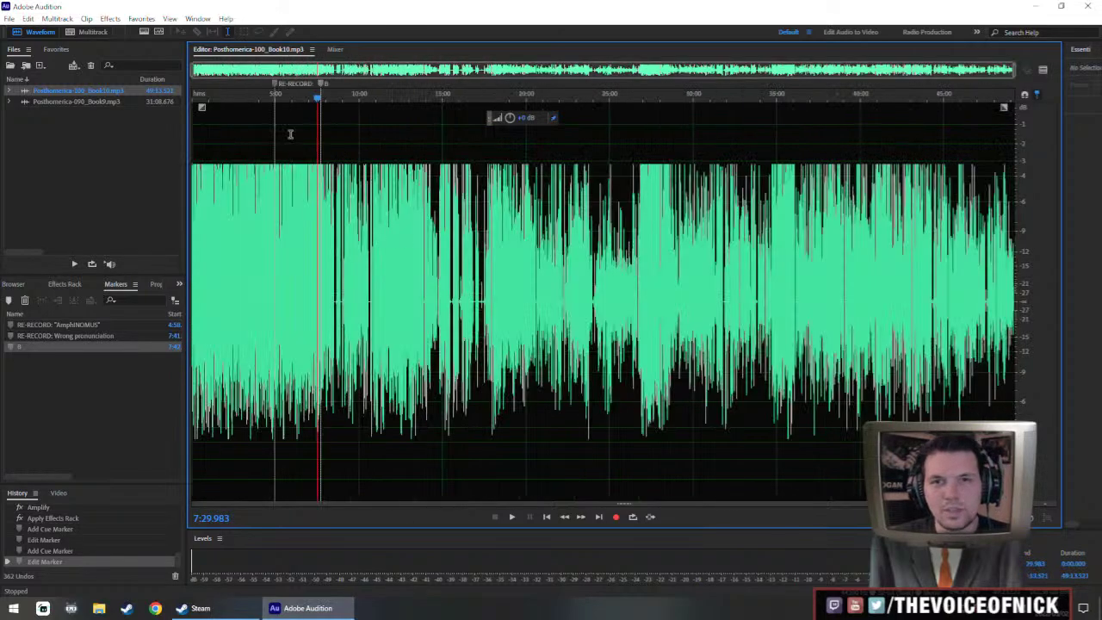
{"action": "left_click_drag", "start_coordinate": [321, 100], "coordinate": [323, 100]}
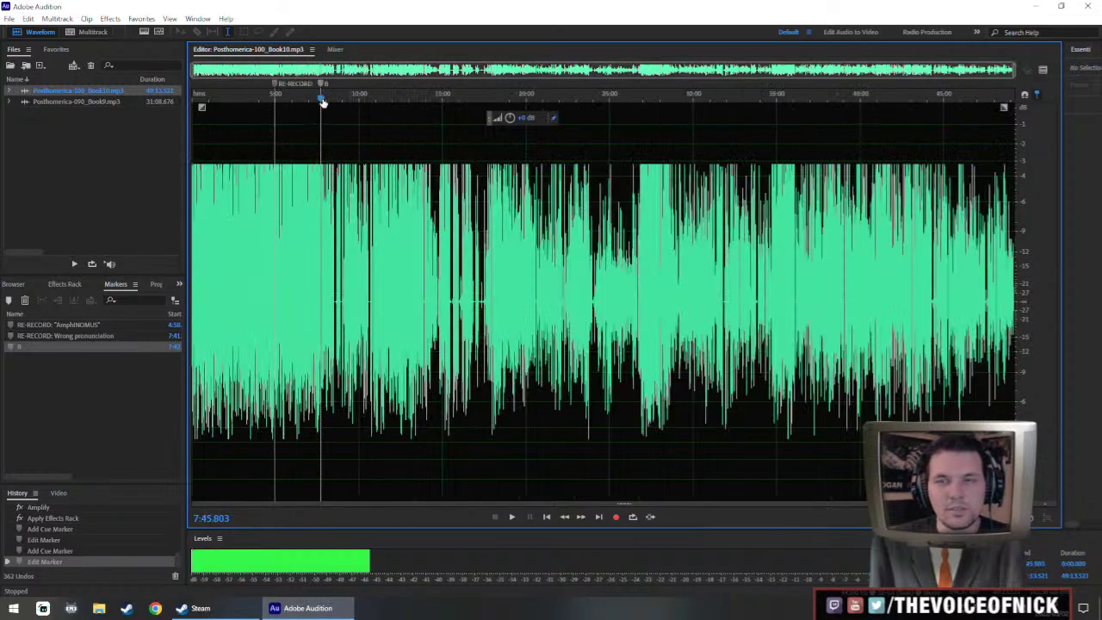
{"action": "key", "text": "space"}
{"action": "scroll", "coordinate": [331, 212], "scroll_direction": "up", "scroll_amount": 3}
{"action": "scroll", "coordinate": [435, 216], "scroll_direction": "up", "scroll_amount": 4}
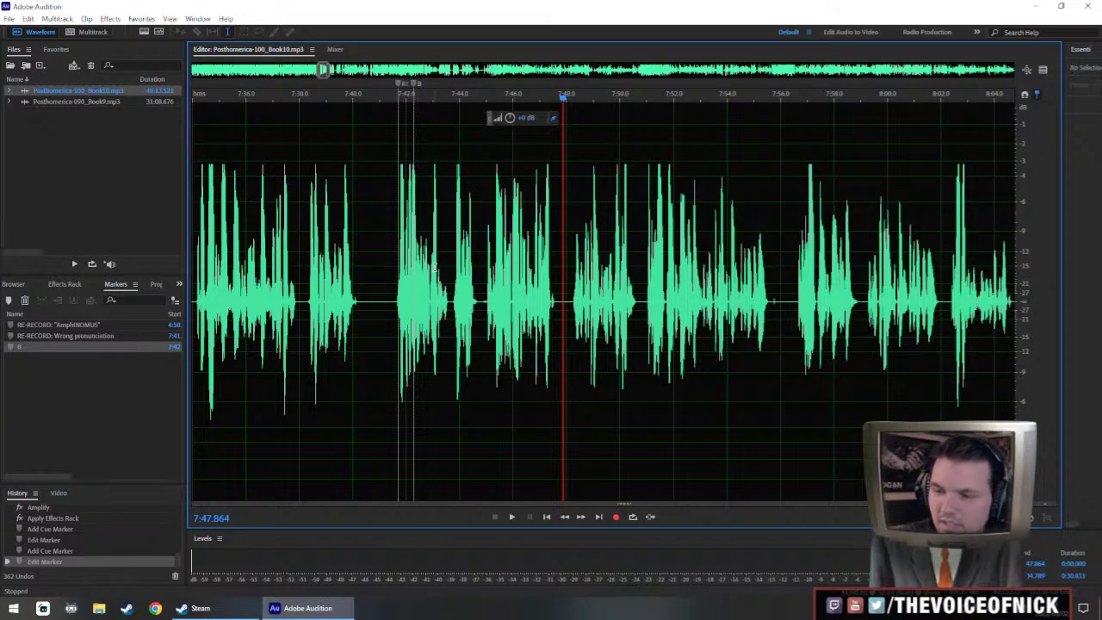
{"action": "scroll", "coordinate": [258, 293], "scroll_direction": "left", "scroll_amount": 3}
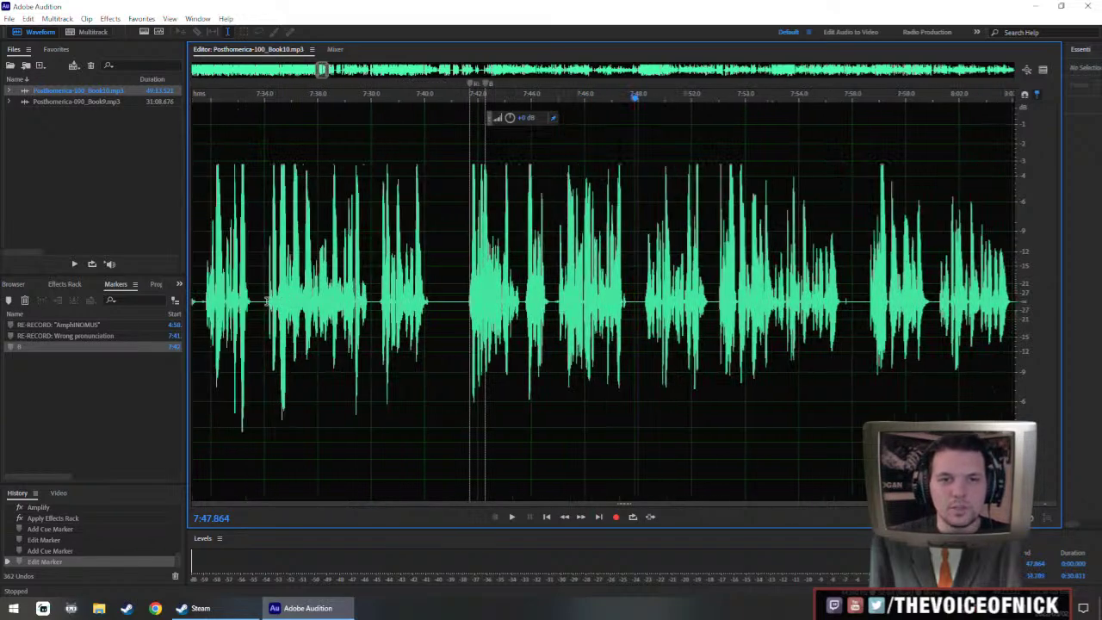
{"action": "key", "text": "space"}
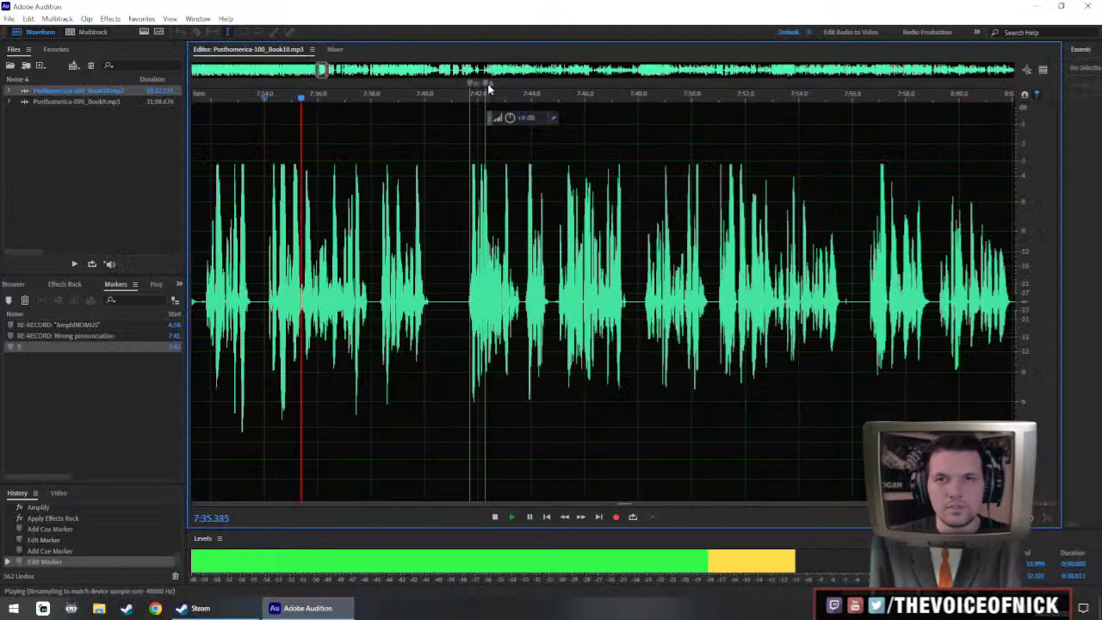
{"action": "right_click", "coordinate": [487, 86]}
{"action": "left_click", "coordinate": [517, 92]}
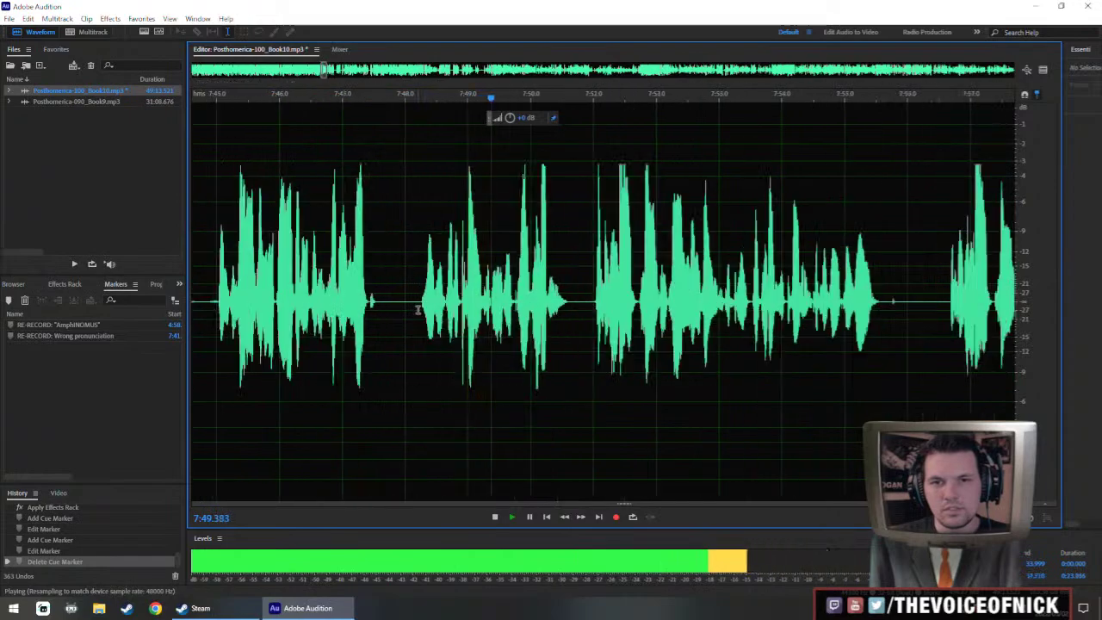
- Amplify the quieter passage from about 7:48 to 8:27 and apply the Effects Rack to it
{"action": "scroll", "coordinate": [419, 309], "scroll_direction": "down", "scroll_amount": 2}
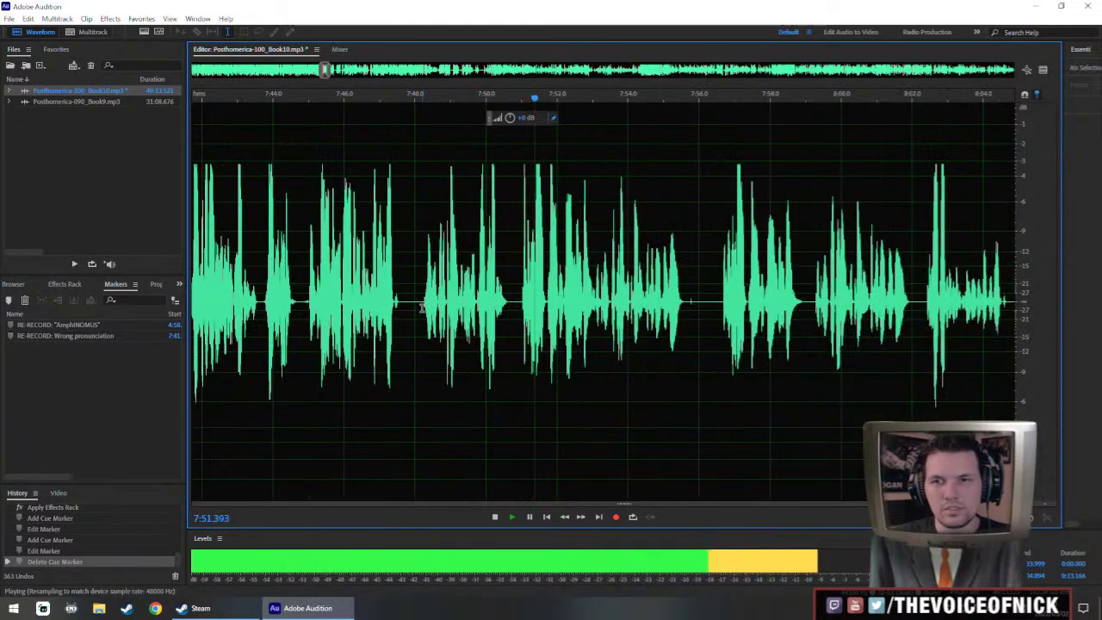
{"action": "key", "text": "space"}
{"action": "left_click_drag", "start_coordinate": [422, 309], "coordinate": [907, 354]}
{"action": "scroll", "coordinate": [990, 341], "scroll_direction": "down", "scroll_amount": 4}
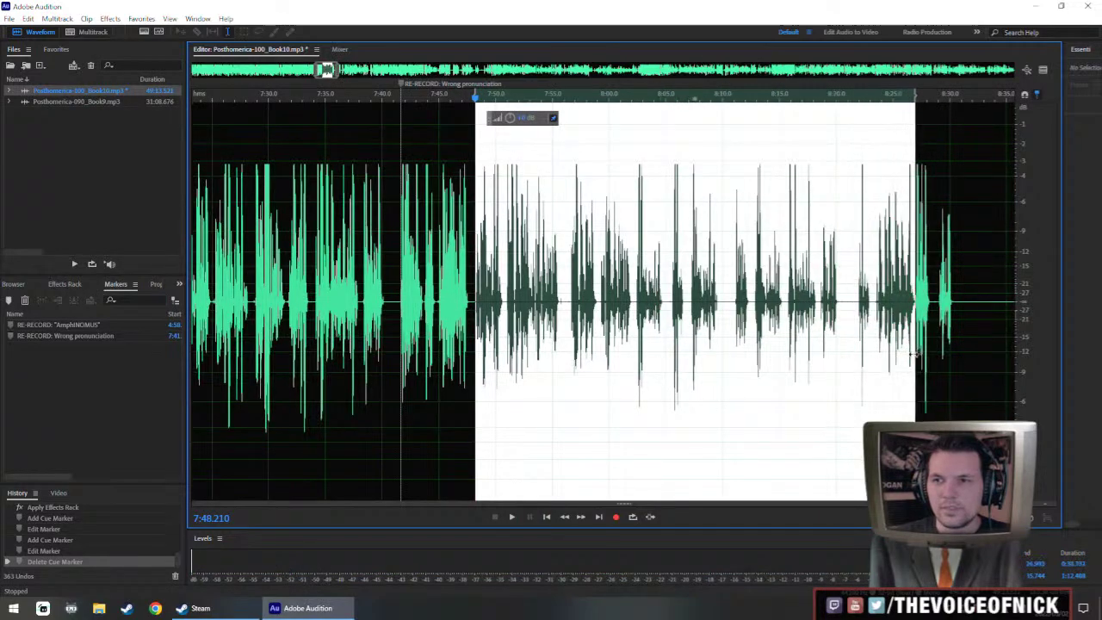
{"action": "left_click_drag", "start_coordinate": [512, 117], "coordinate": [519, 112]}
{"action": "left_click", "coordinate": [458, 235]}
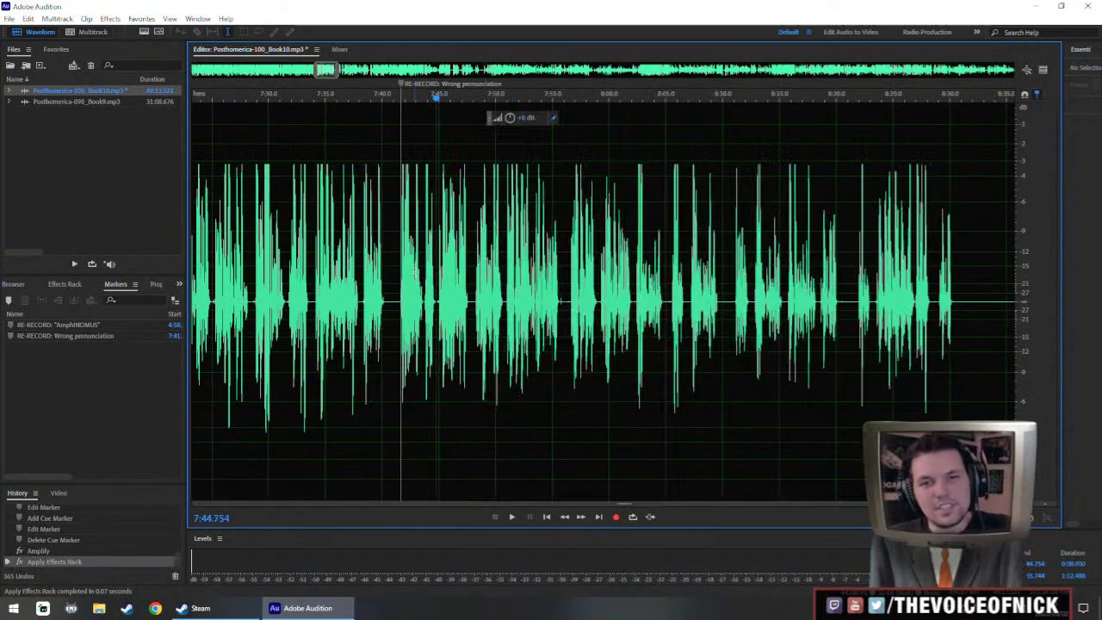
- Play back from about 7:45 through the amplified passage to check its level and listen for repeated takes
{"action": "key", "text": "space"}
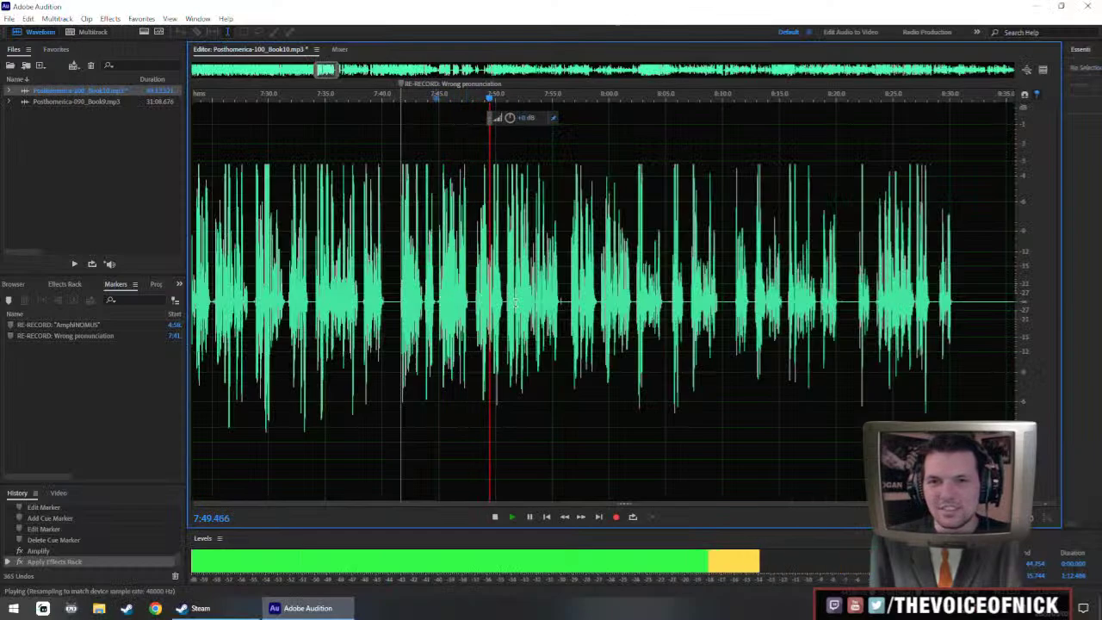
{"action": "scroll", "coordinate": [465, 295], "scroll_direction": "up", "scroll_amount": 2}
{"action": "scroll", "coordinate": [491, 296], "scroll_direction": "up", "scroll_amount": 2}
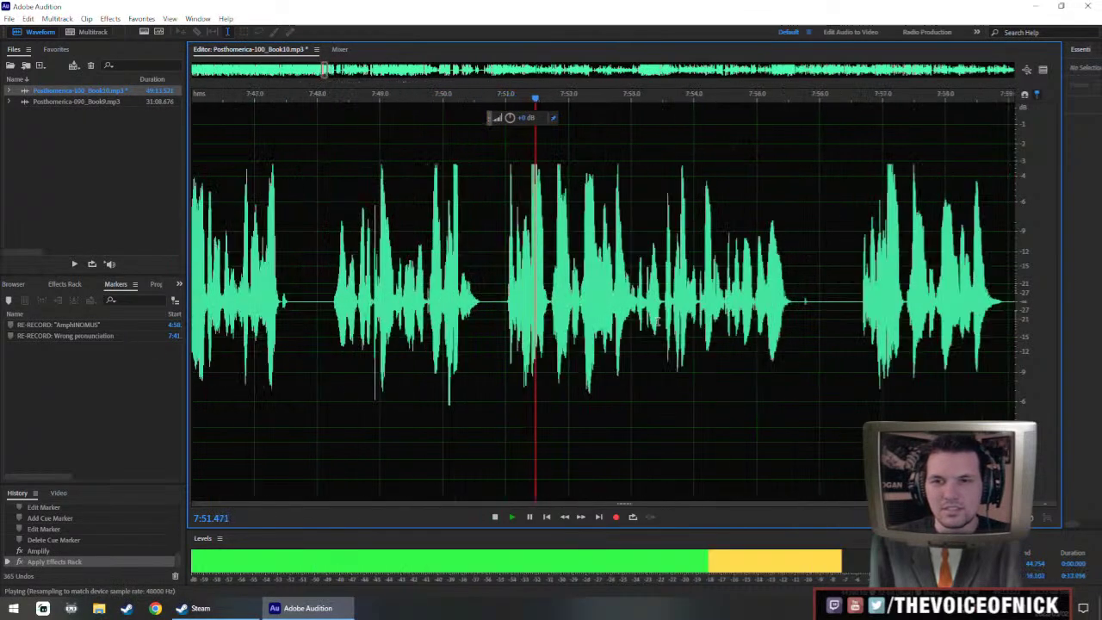
{"action": "scroll", "coordinate": [516, 297], "scroll_direction": "down", "scroll_amount": 2}
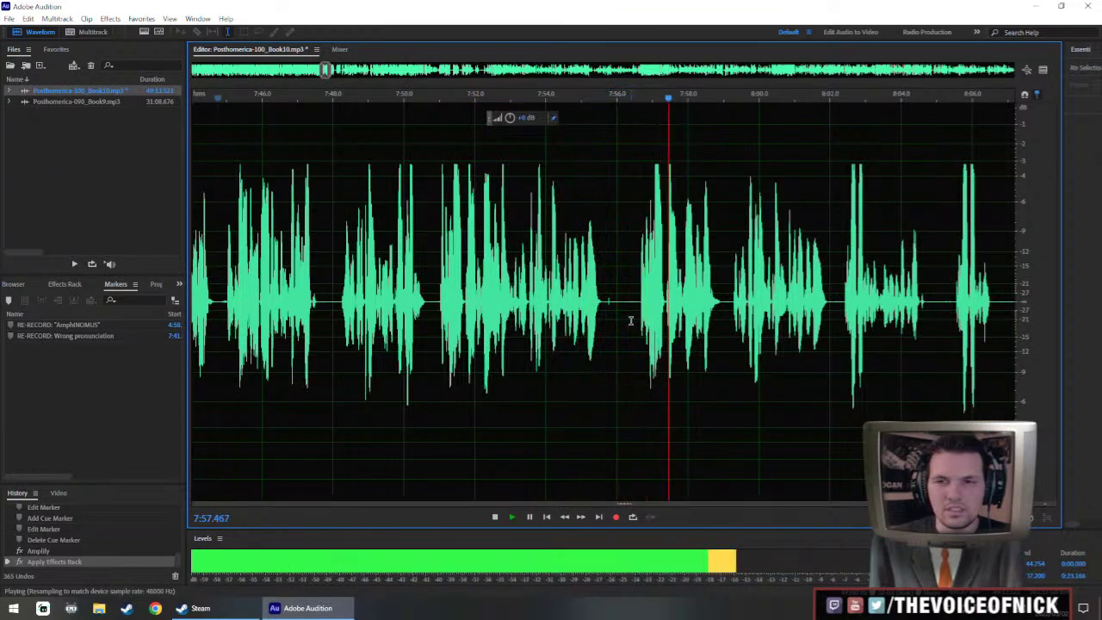
{"action": "left_click_drag", "start_coordinate": [638, 316], "coordinate": [596, 325]}
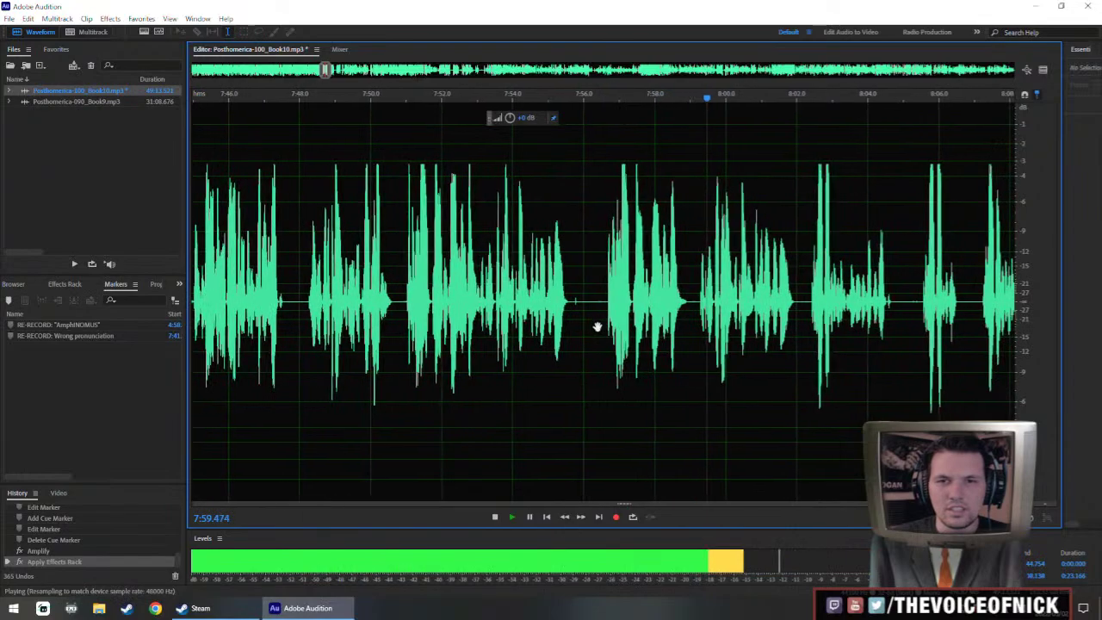
{"action": "scroll", "coordinate": [591, 319], "scroll_direction": "down", "scroll_amount": 1}
{"action": "scroll", "coordinate": [575, 303], "scroll_direction": "up", "scroll_amount": 2}
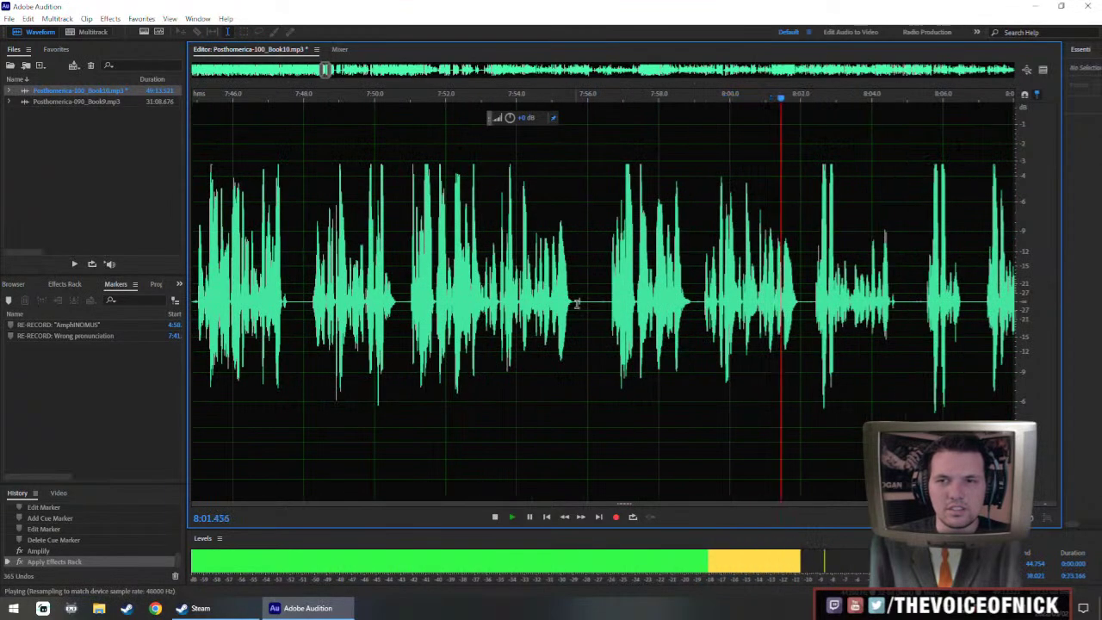
{"action": "scroll", "coordinate": [568, 297], "scroll_direction": "right", "scroll_amount": 2}
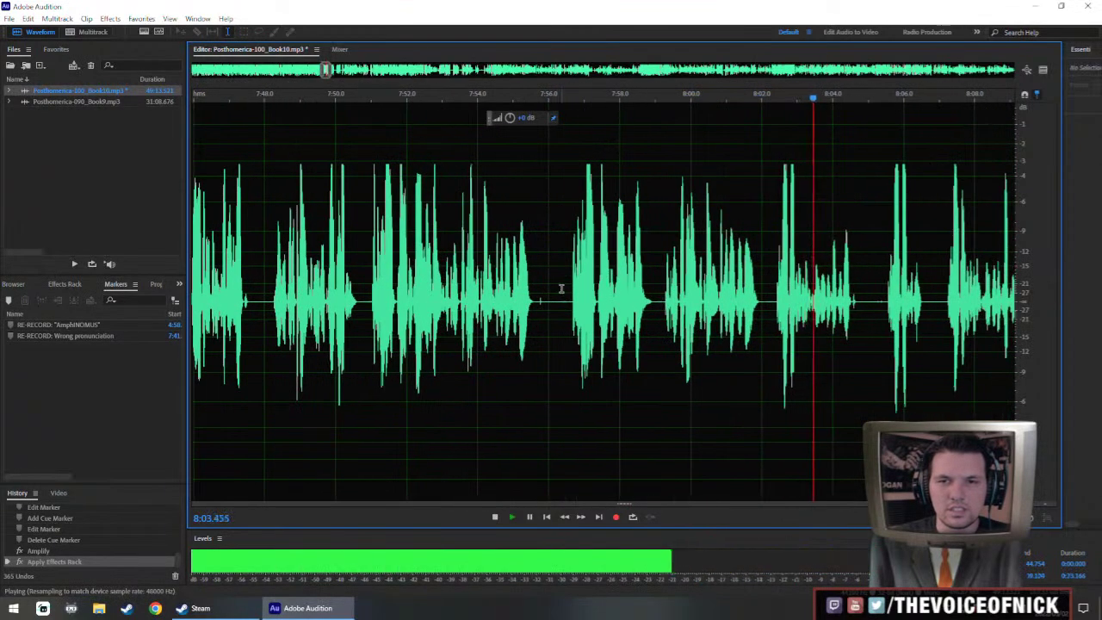
- Delete the take from about 7:55.6 to 8:02, then trim a sliver of the remaining pause near 7:55.7 and replay the join
{"action": "key", "text": "space"}
{"action": "left_click_drag", "start_coordinate": [535, 293], "coordinate": [760, 345]}
{"action": "key", "text": "Delete"}
{"action": "left_click", "coordinate": [528, 308]}
{"action": "key", "text": "space"}
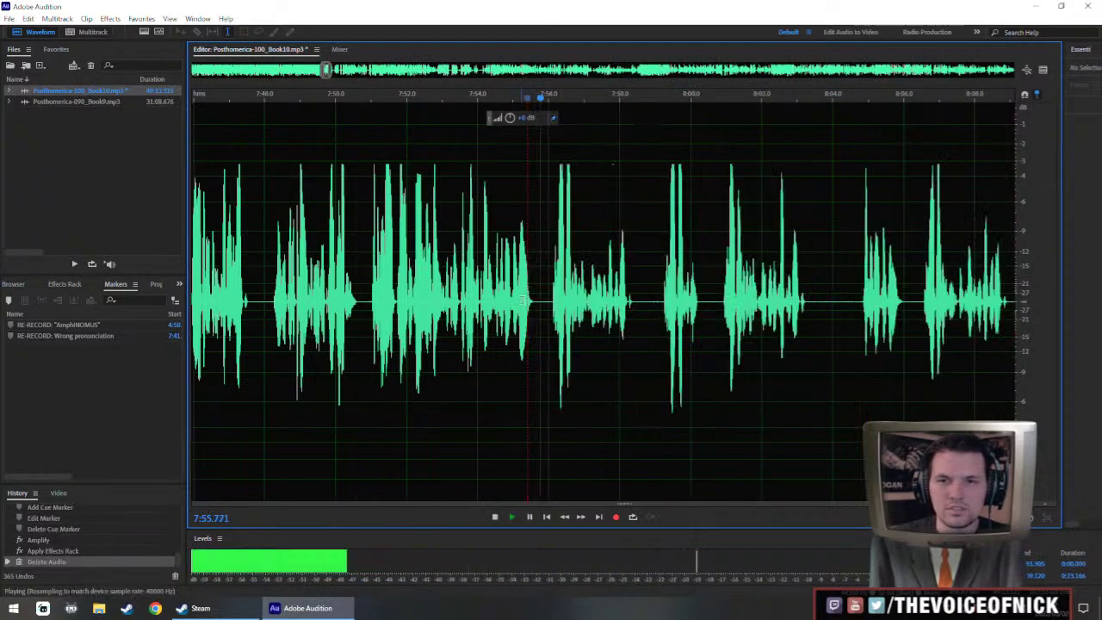
{"action": "key", "text": "space"}
{"action": "left_click_drag", "start_coordinate": [538, 314], "coordinate": [541, 315]}
{"action": "key", "text": "space"}
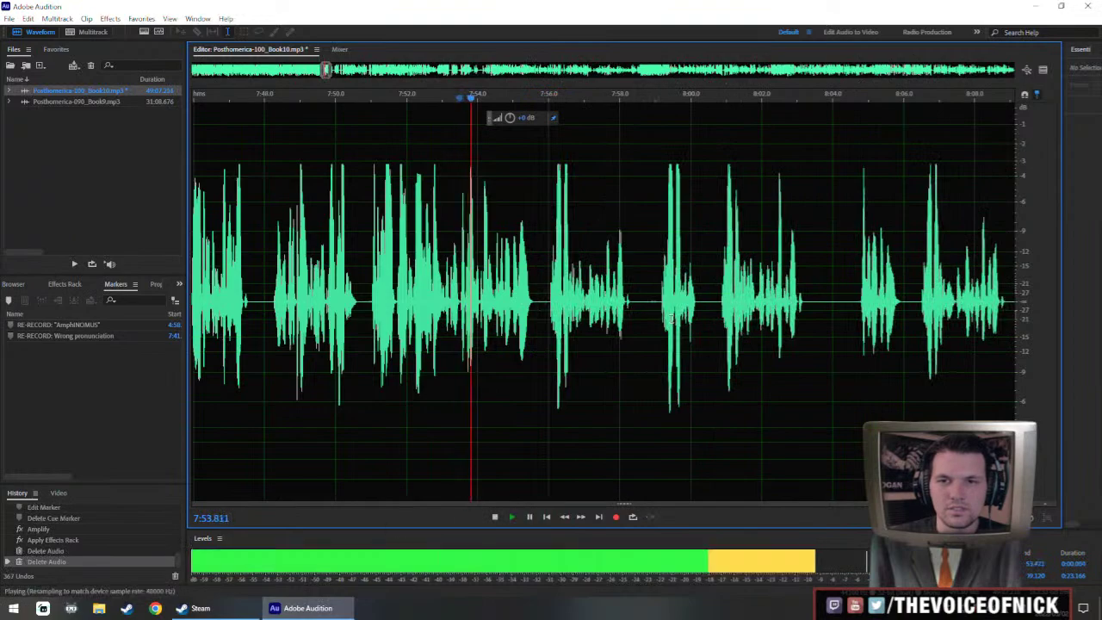
- Delete the unwanted takes from about 7:56 to 8:06.5 and replay the audio across the cut
{"action": "left_click", "coordinate": [711, 318]}
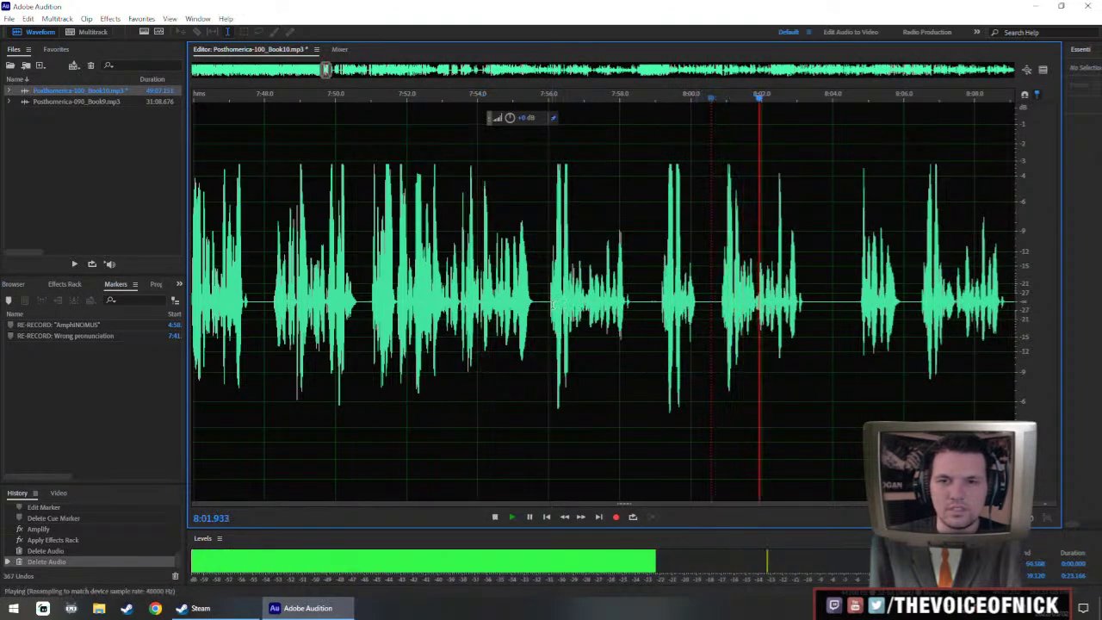
{"action": "left_click_drag", "start_coordinate": [550, 337], "coordinate": [803, 347]}
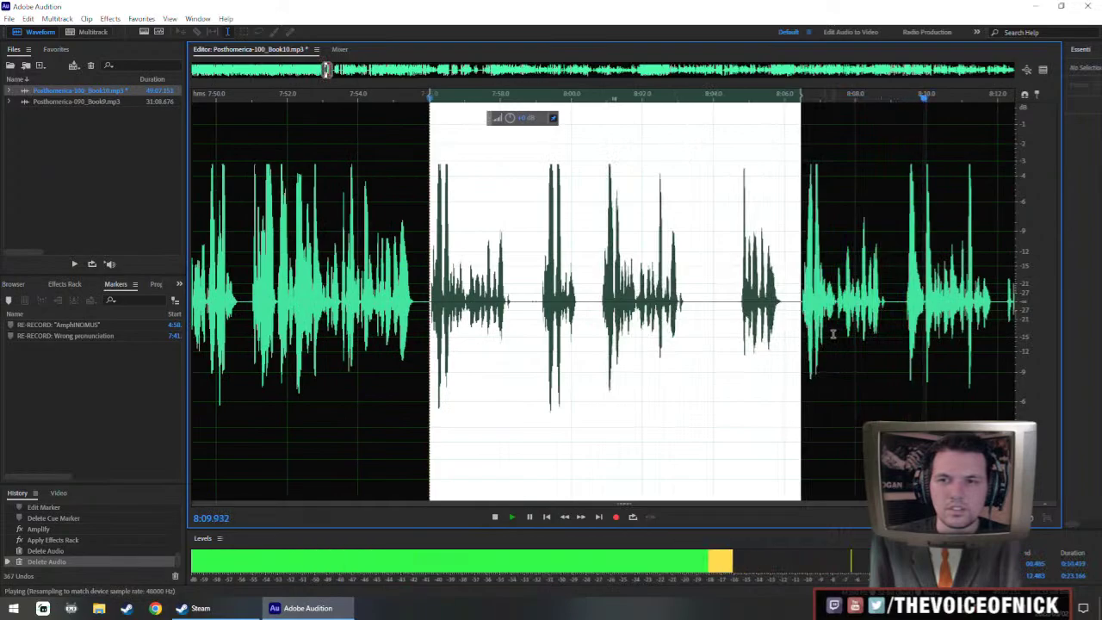
{"action": "key", "text": "Delete"}
{"action": "left_click", "coordinate": [384, 269]}
{"action": "key", "text": "space"}
{"action": "scroll", "coordinate": [429, 275], "scroll_direction": "down", "scroll_amount": 3}
{"action": "scroll", "coordinate": [427, 277], "scroll_direction": "up", "scroll_amount": 2}
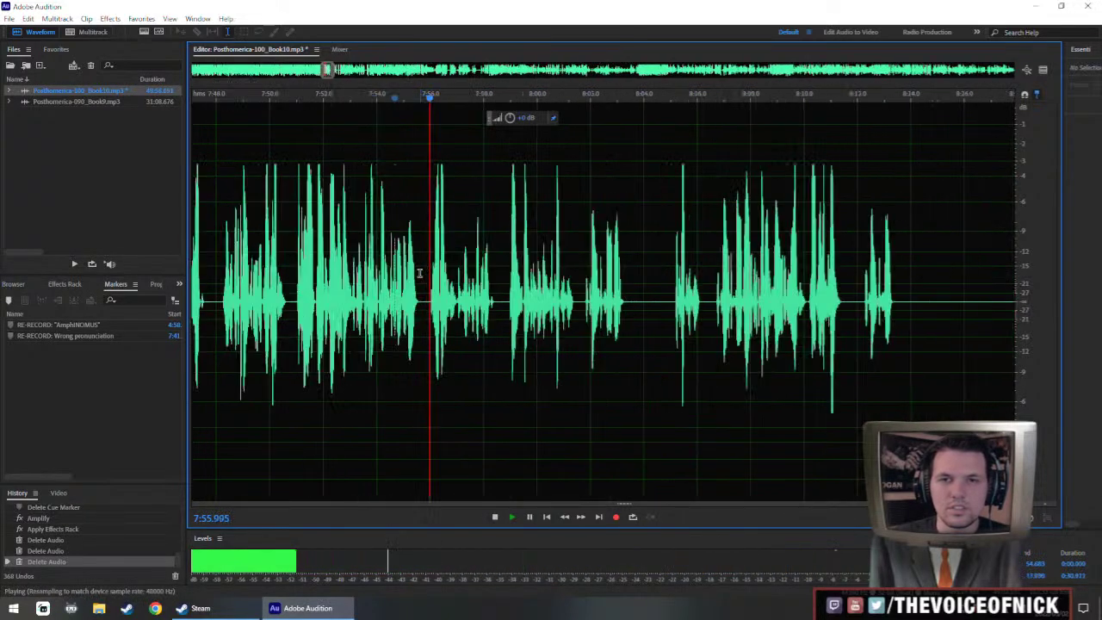
- Listen on from about 7:56, delete the faulty stretch from about 8:01.4 to 8:06.1, and replay the join
{"action": "left_click_drag", "start_coordinate": [420, 273], "coordinate": [543, 314]}
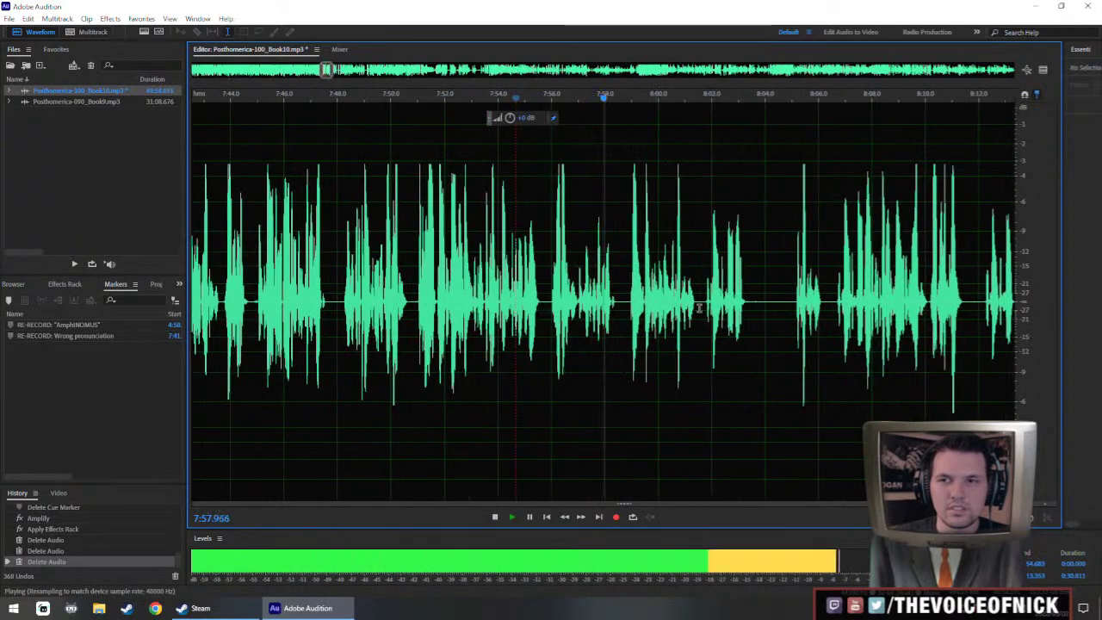
{"action": "scroll", "coordinate": [668, 288], "scroll_direction": "down", "scroll_amount": 2}
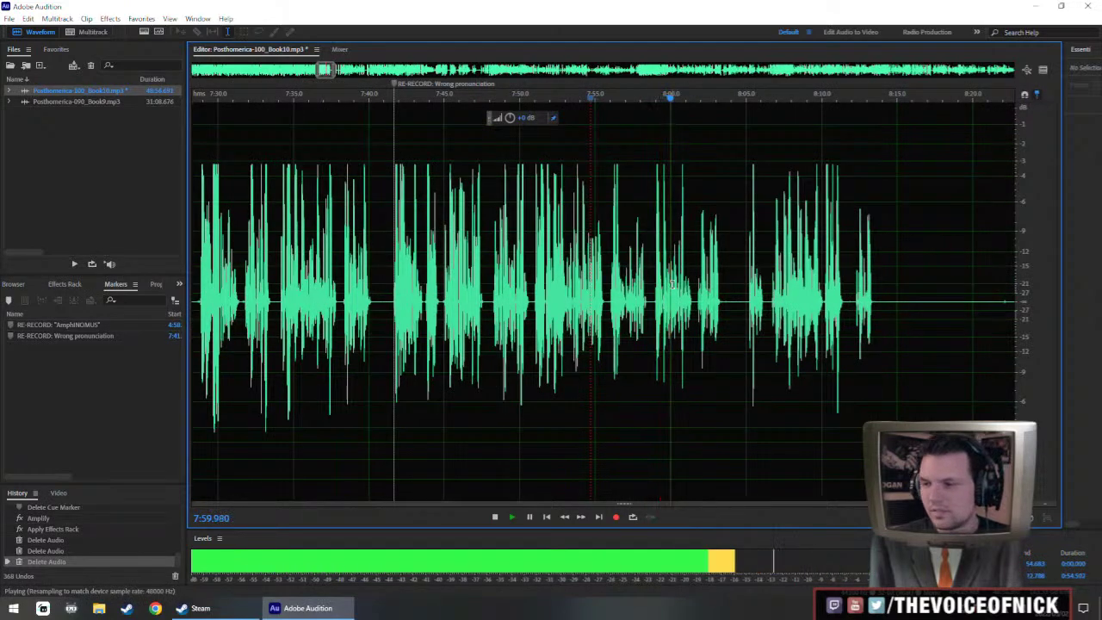
{"action": "scroll", "coordinate": [704, 276], "scroll_direction": "up", "scroll_amount": 2}
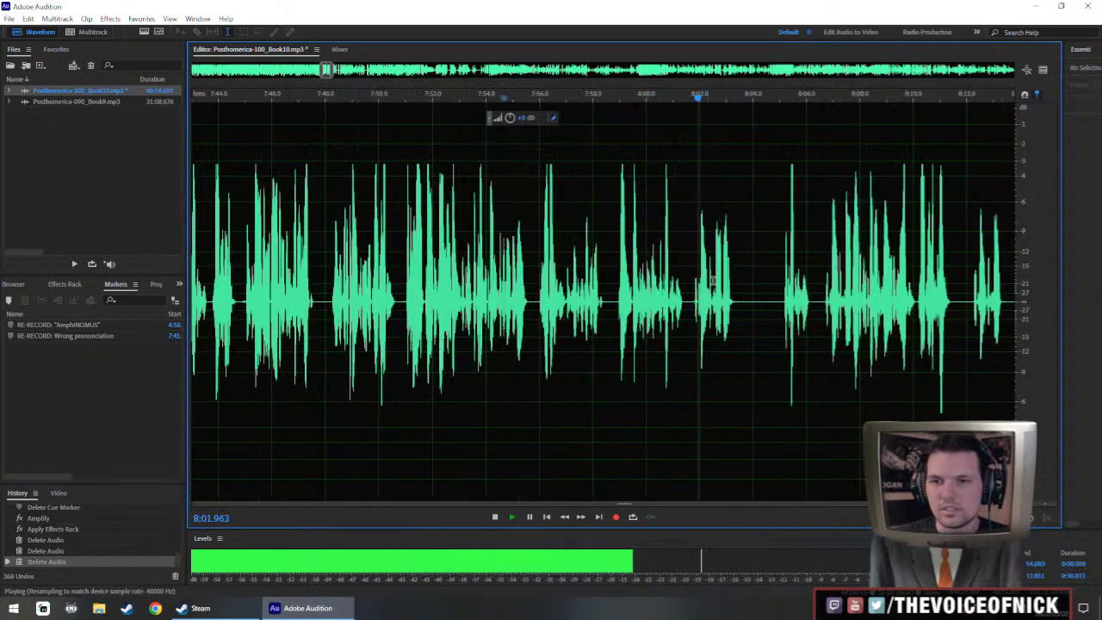
{"action": "key", "text": "space"}
{"action": "key", "text": "space"}
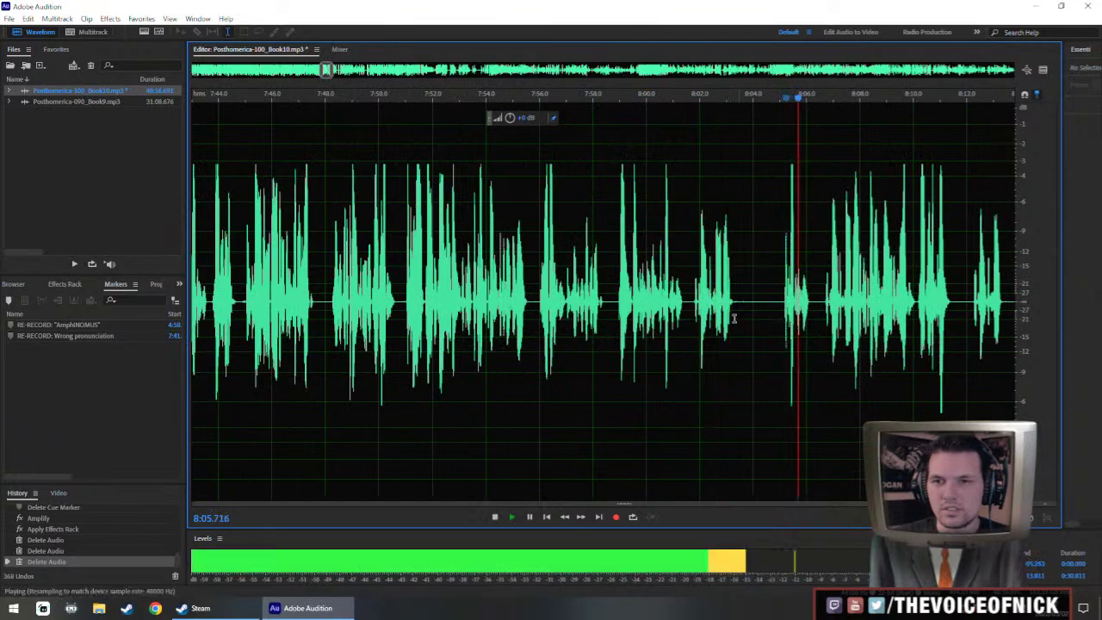
{"action": "left_click_drag", "start_coordinate": [683, 362], "coordinate": [809, 364]}
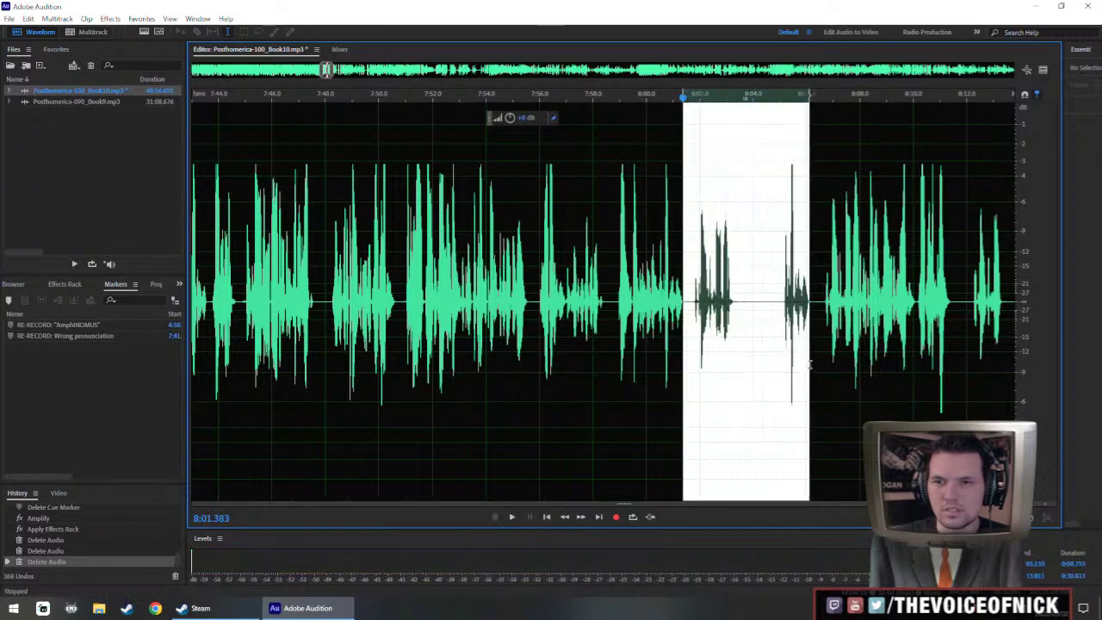
{"action": "key", "text": "Delete"}
{"action": "key", "text": "space"}
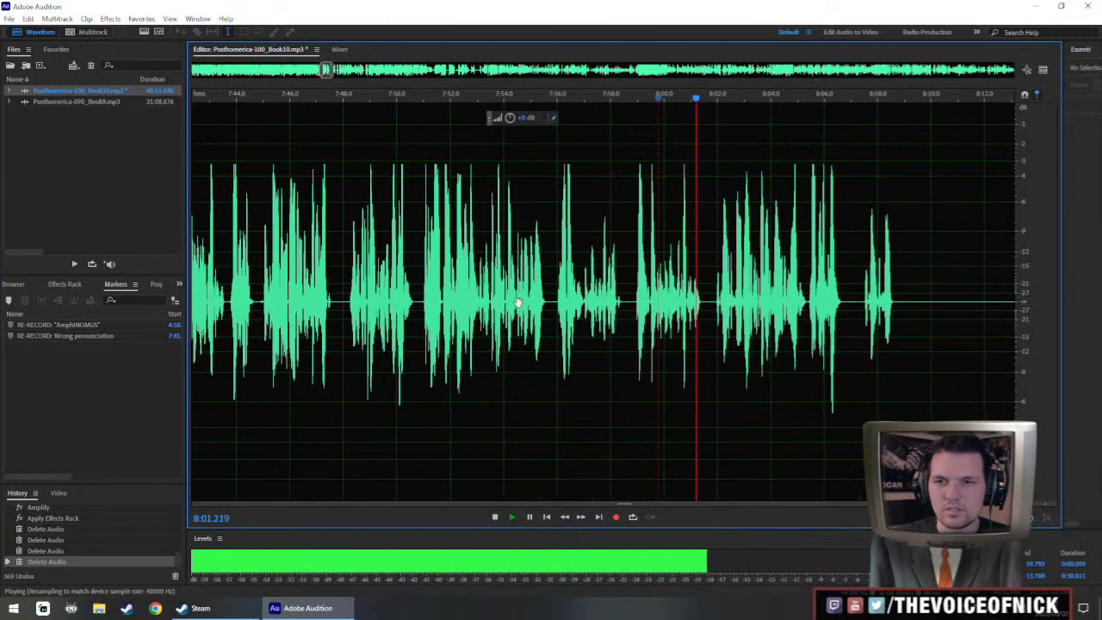
{"action": "key", "text": "space"}
{"action": "left_click", "coordinate": [649, 319]}
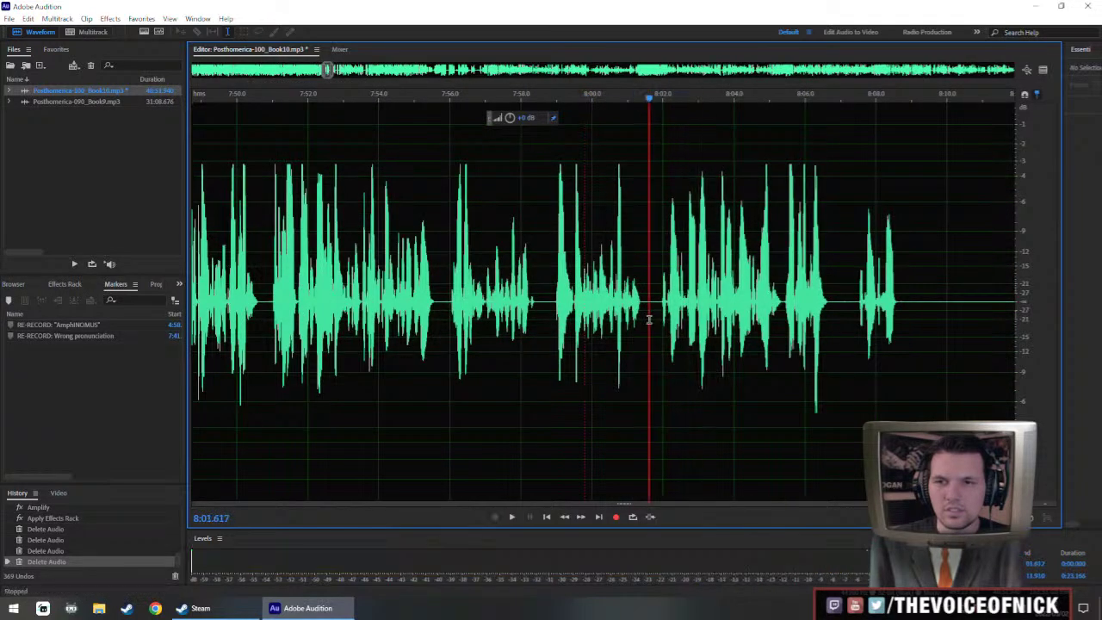
- Trim a sliver of the pause near 8:01.6 and replay the join from about 8:00.4
{"action": "key", "text": "Delete"}
{"action": "left_click", "coordinate": [608, 287]}
{"action": "key", "text": "space"}
{"action": "scroll", "coordinate": [631, 290], "scroll_direction": "down", "scroll_amount": 3}
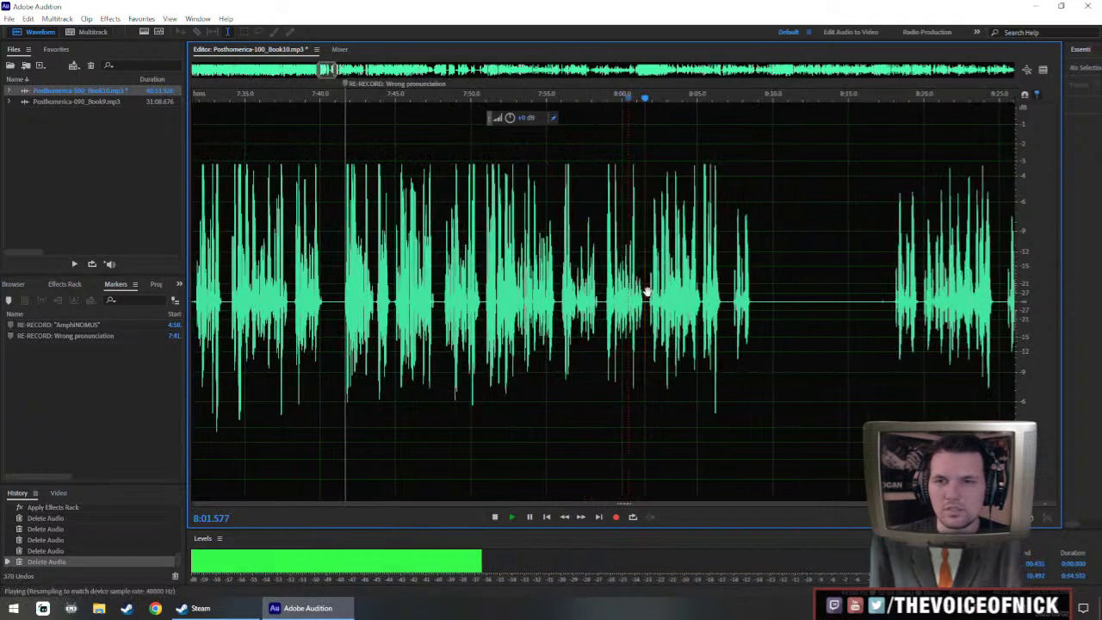
{"action": "scroll", "coordinate": [639, 293], "scroll_direction": "up", "scroll_amount": 2}
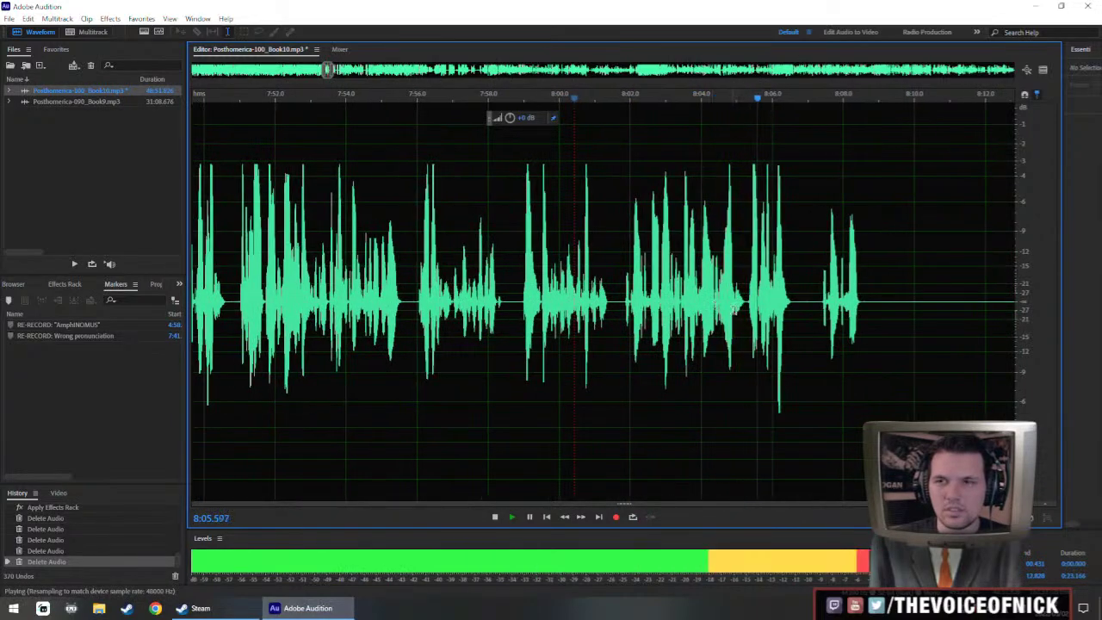
- Amplify the passage from about 7:53 to 8:05.3 and reapply the effects rack to it
{"action": "left_click_drag", "start_coordinate": [748, 299], "coordinate": [312, 329]}
{"action": "key", "text": "space"}
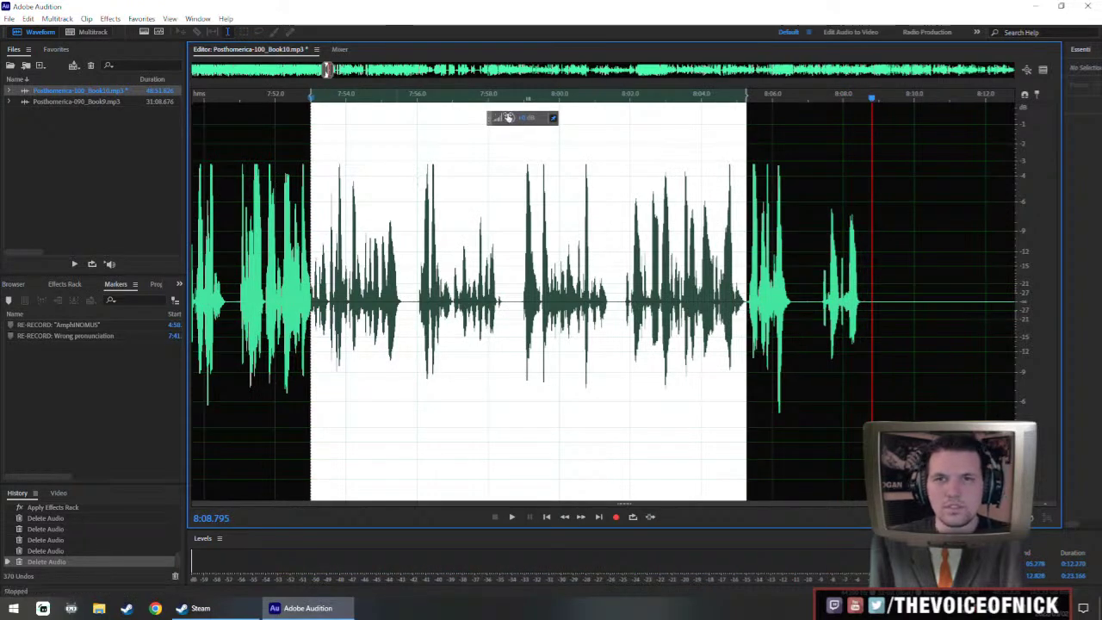
{"action": "left_click_drag", "start_coordinate": [510, 118], "coordinate": [514, 117]}
{"action": "key", "text": "ctrl+r"}
{"action": "left_click", "coordinate": [627, 318]}
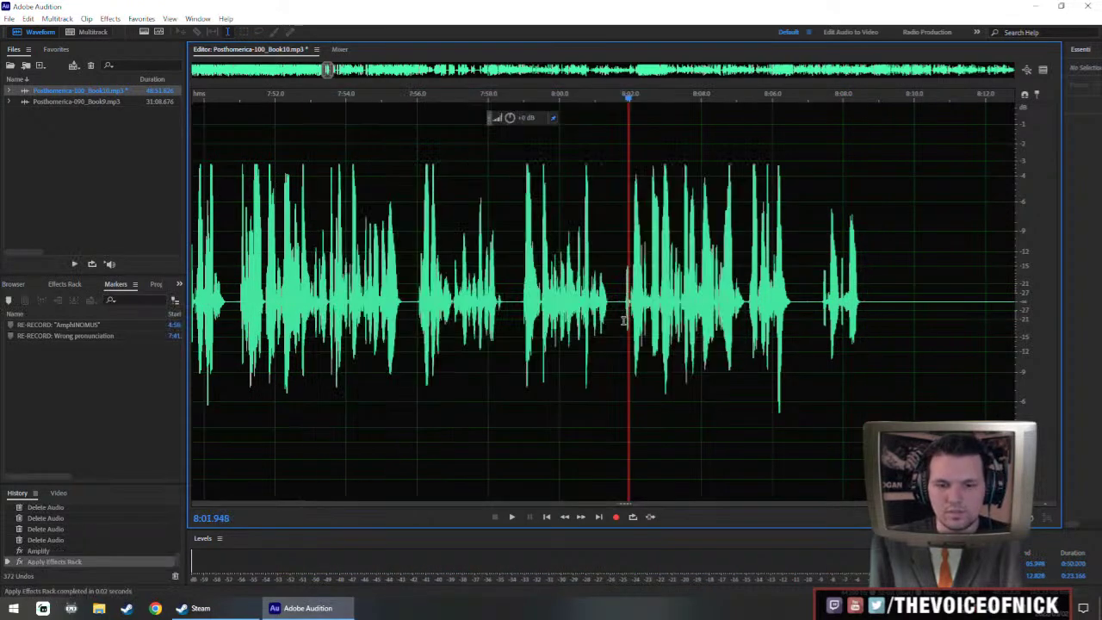
- Add a cue marker at about 8:01.8, before the next take, and listen to the retake around 8:20
{"action": "left_click", "coordinate": [624, 317]}
{"action": "key", "text": "m"}
{"action": "scroll", "coordinate": [763, 309], "scroll_direction": "down", "scroll_amount": 4}
{"action": "left_click", "coordinate": [924, 310]}
{"action": "key", "text": "space"}
{"action": "left_click_drag", "start_coordinate": [886, 310], "coordinate": [822, 310]}
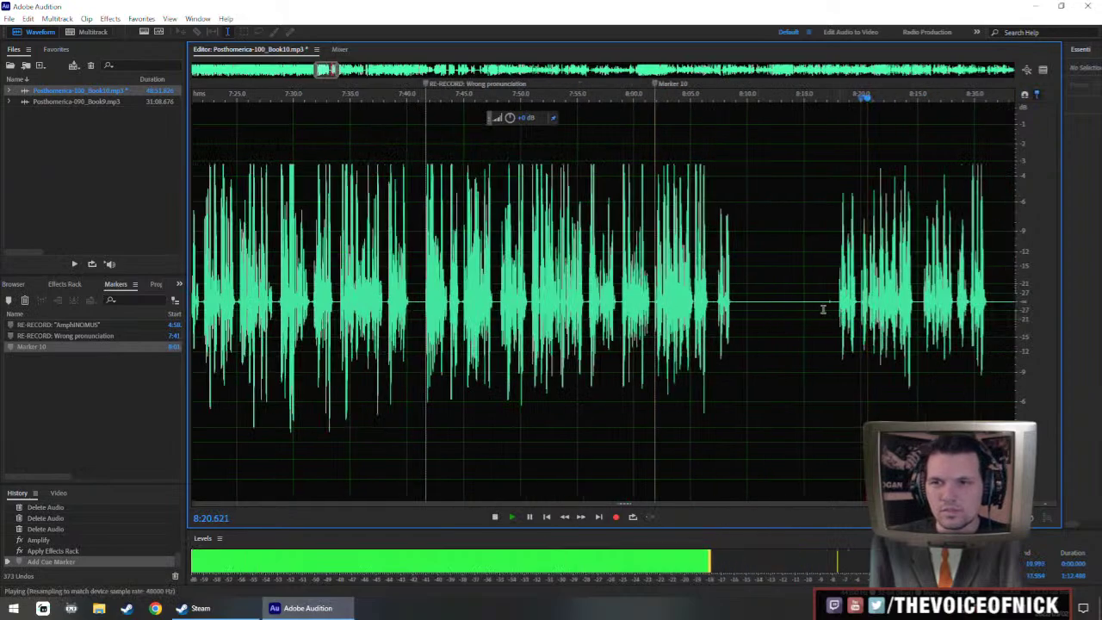
- Delete the unwanted takes and long pause from about 8:01.4 to 8:19.7, and replay the audio across the cut
{"action": "scroll", "coordinate": [710, 312], "scroll_direction": "up", "scroll_amount": 2}
{"action": "left_click_drag", "start_coordinate": [629, 315], "coordinate": [891, 368]}
{"action": "key", "text": "space"}
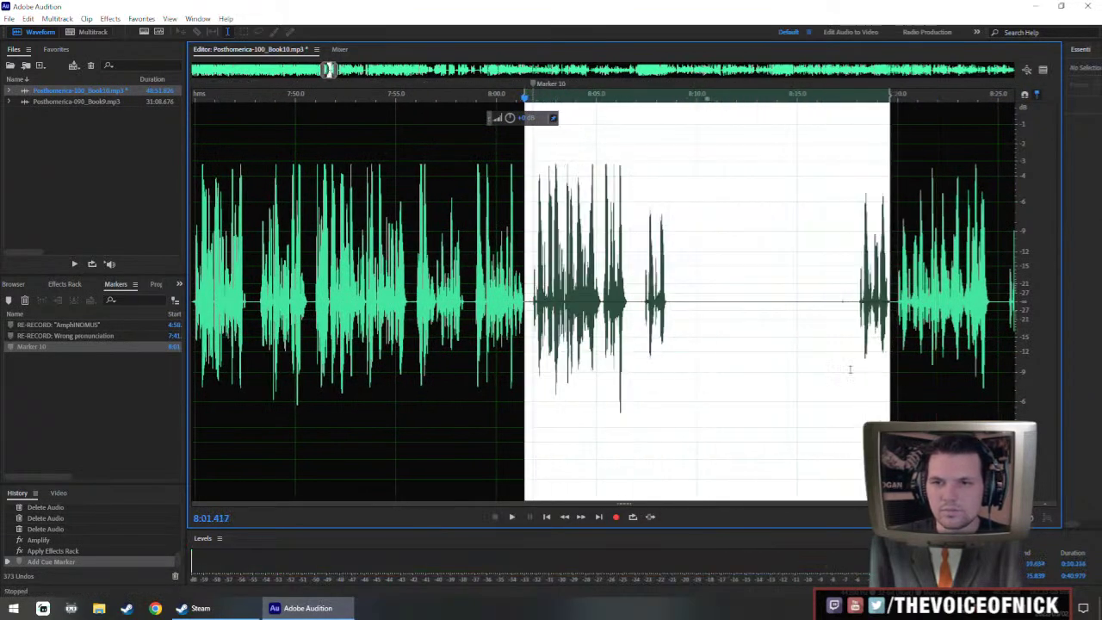
{"action": "key", "text": "Delete"}
{"action": "key", "text": "space"}
{"action": "scroll", "coordinate": [547, 290], "scroll_direction": "down", "scroll_amount": 5}
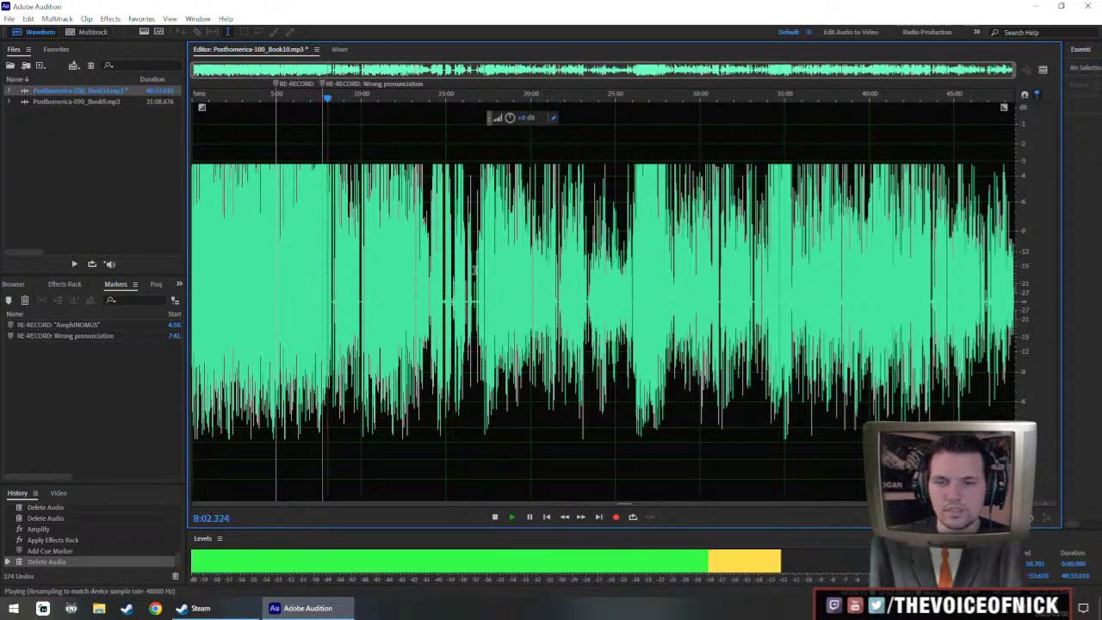
{"action": "scroll", "coordinate": [473, 270], "scroll_direction": "up", "scroll_amount": 5}
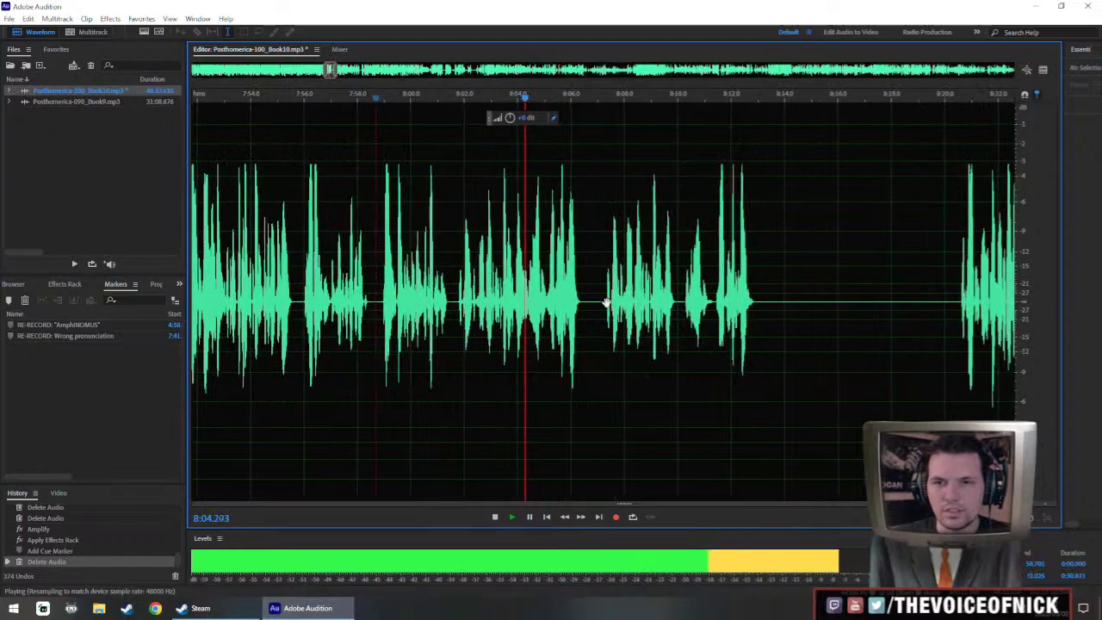
- Listen on to about 8:13, check the take near 8:20, and replay from about 8:01.8 to compare the takes
{"action": "scroll", "coordinate": [616, 308], "scroll_direction": "down", "scroll_amount": 2}
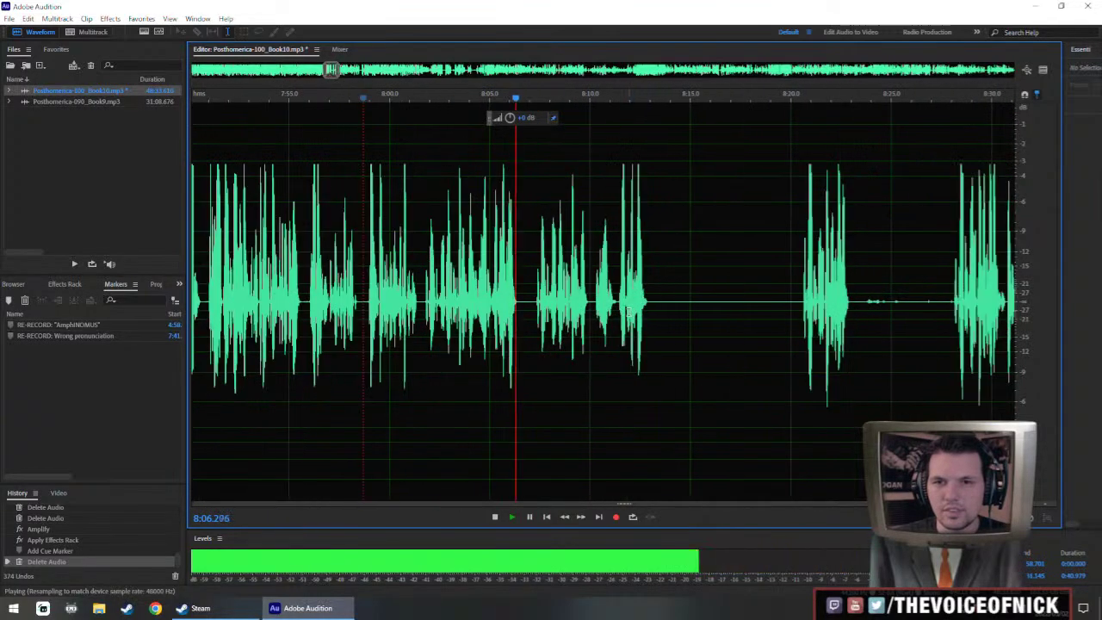
{"action": "key", "text": "space"}
{"action": "key", "text": "space"}
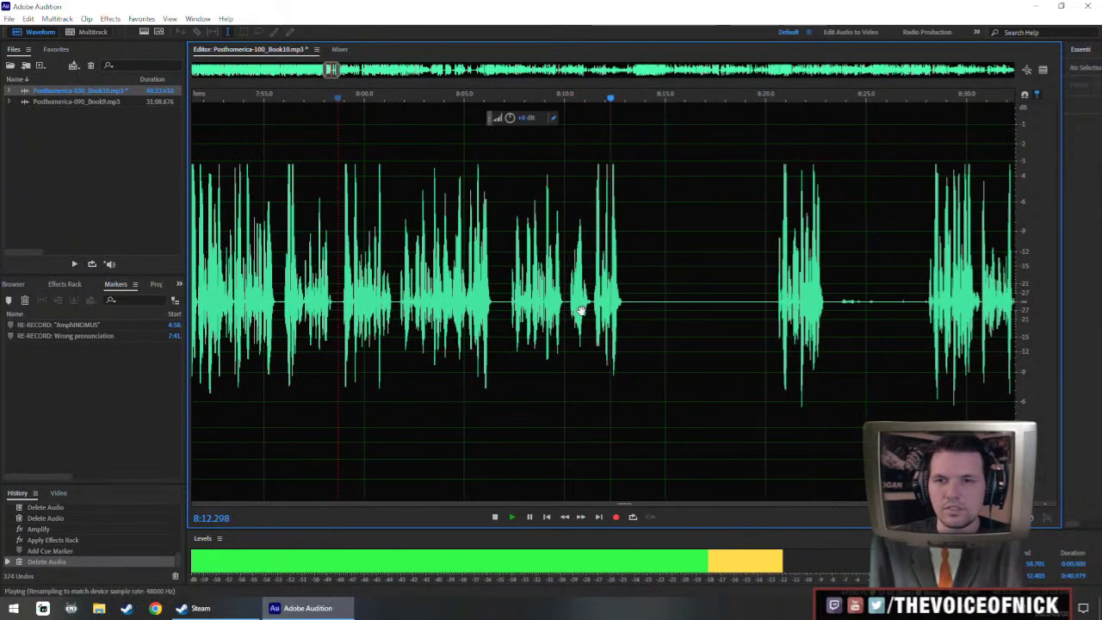
{"action": "key", "text": "space"}
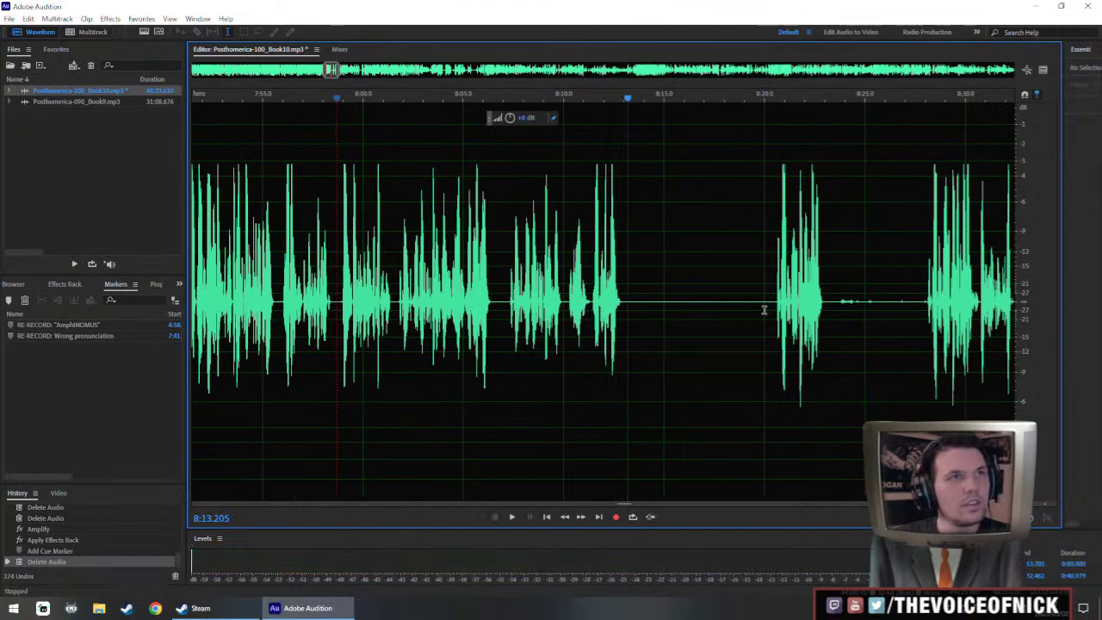
{"action": "key", "text": "space"}
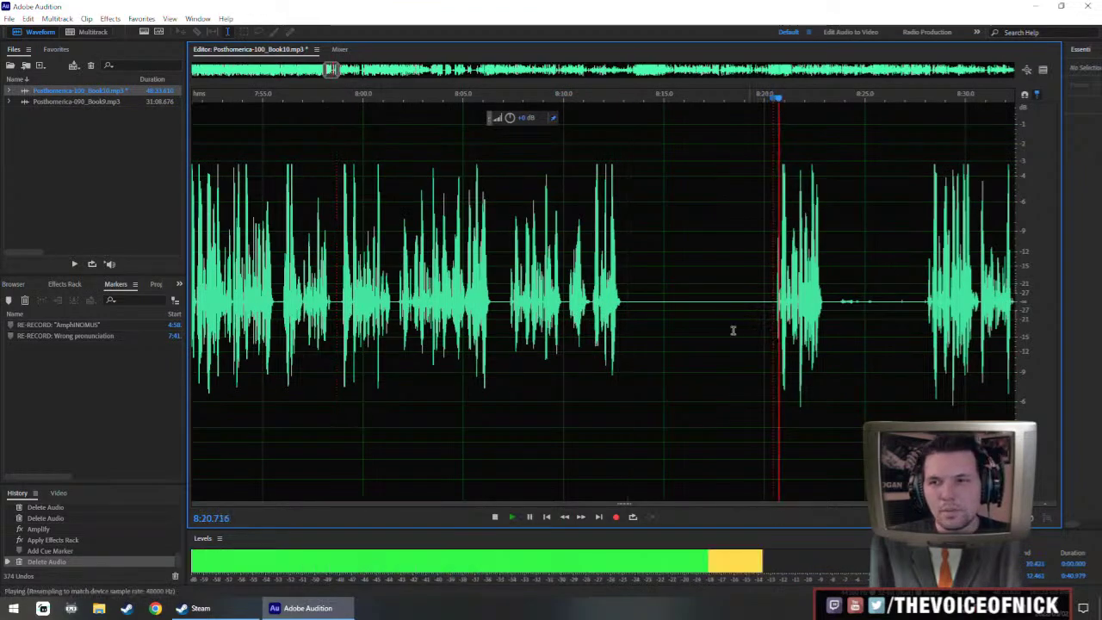
{"action": "key", "text": "space"}
{"action": "key", "text": "space"}
{"action": "scroll", "coordinate": [399, 312], "scroll_direction": "up", "scroll_amount": 2}
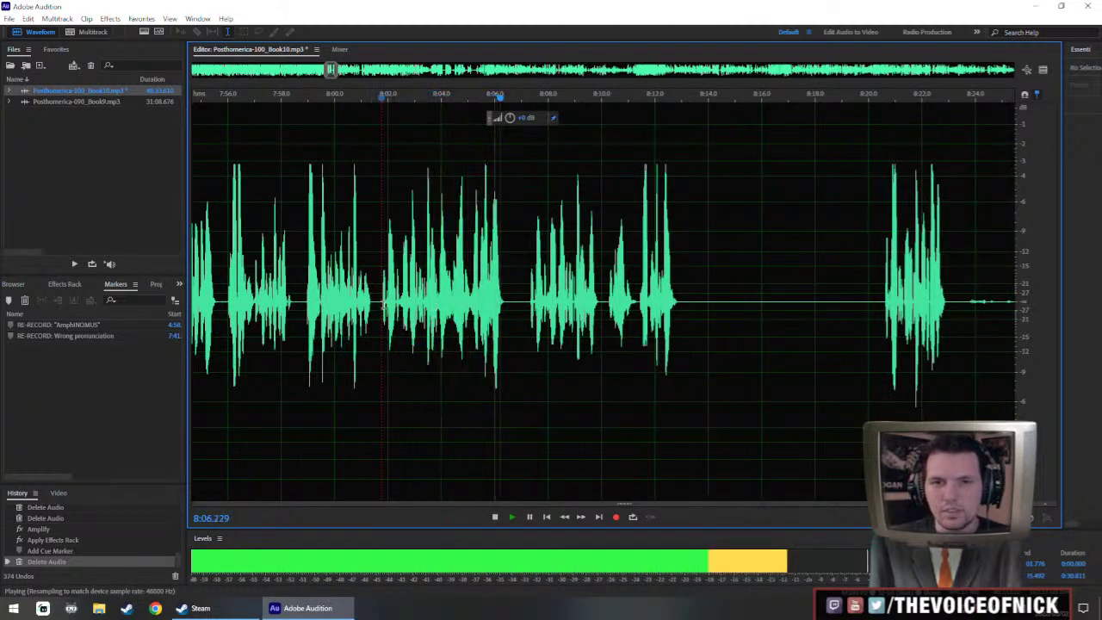
- Delete the repeated take from about 8:01.8 to 8:07.3 and replay the join
{"action": "key", "text": "space"}
{"action": "left_click_drag", "start_coordinate": [383, 311], "coordinate": [528, 348]}
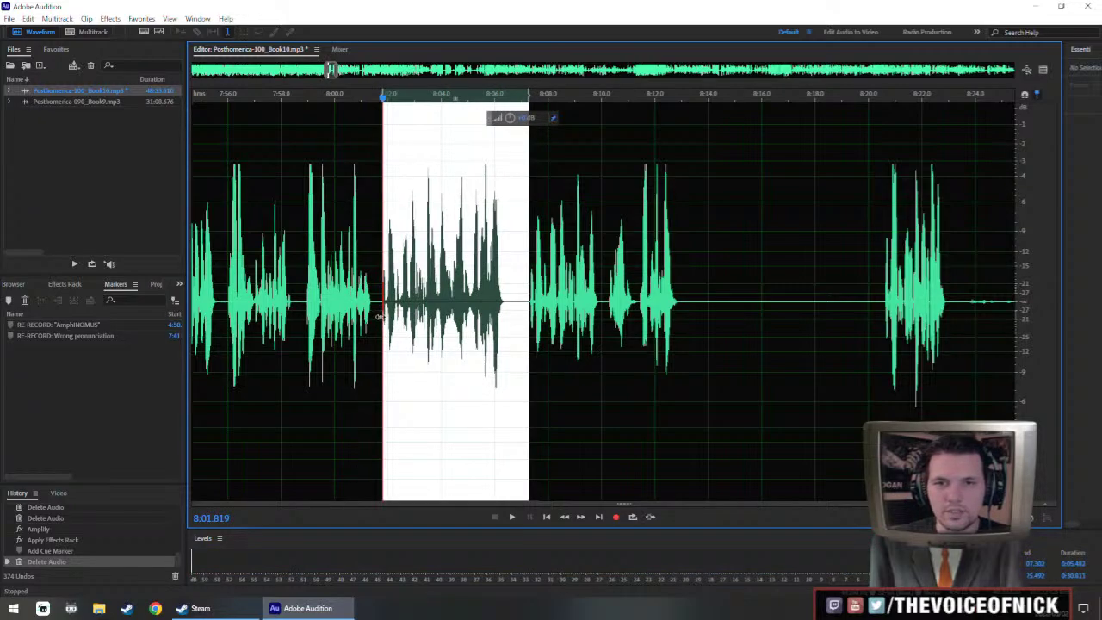
{"action": "key", "text": "Delete"}
{"action": "key", "text": "space"}
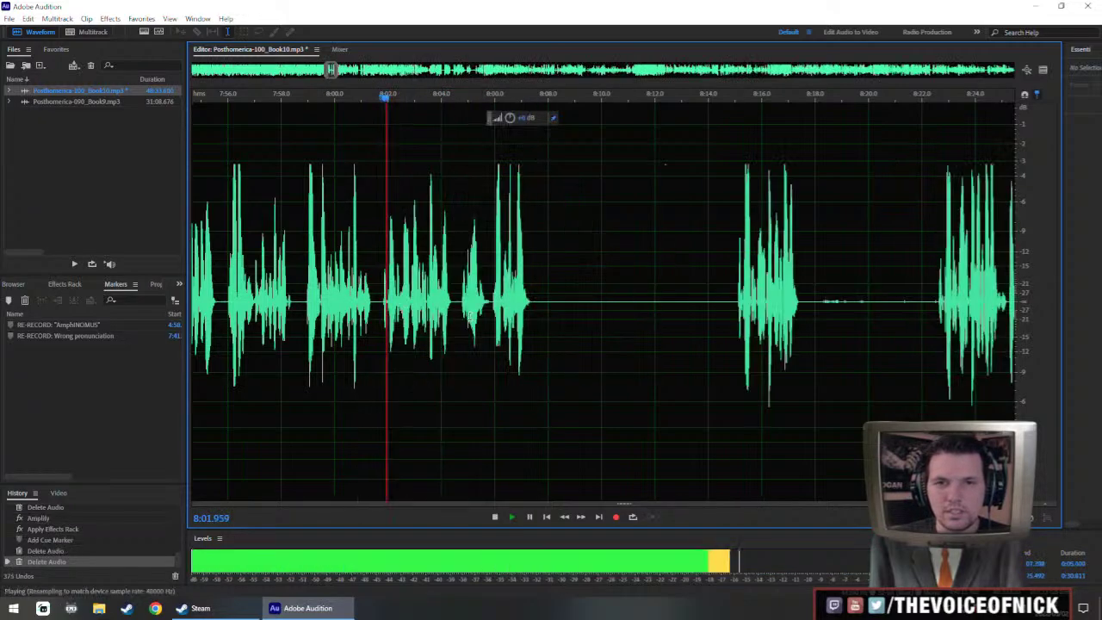
- Amplify the quiet phrase from about 8:01.8 to 8:04.5 and reapply the effects rack to it
{"action": "key", "text": "space"}
{"action": "left_click_drag", "start_coordinate": [384, 319], "coordinate": [459, 321]}
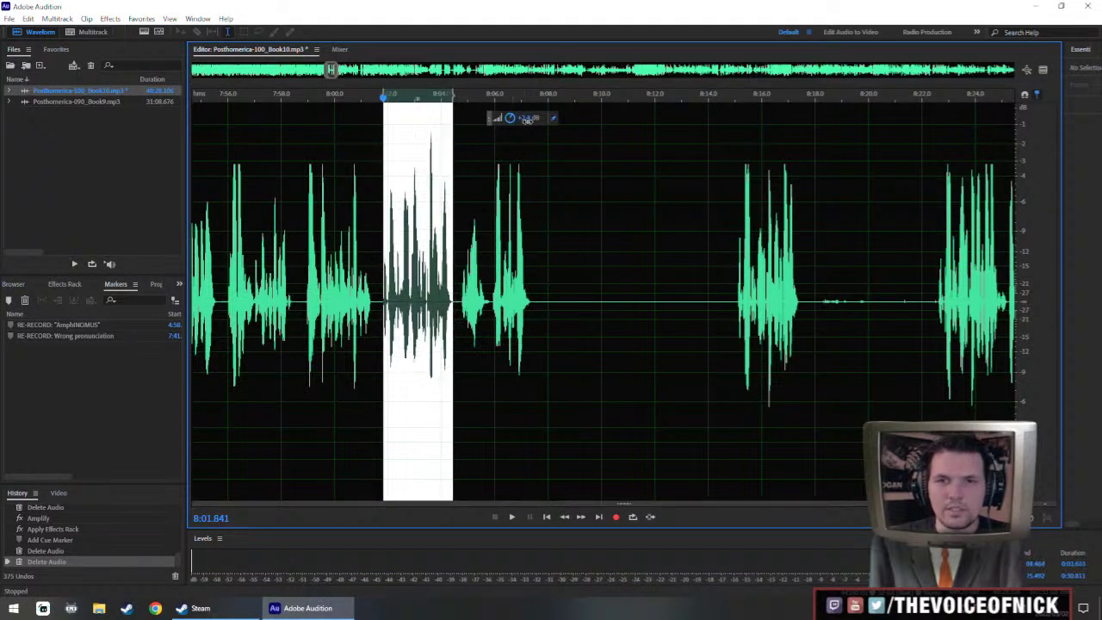
{"action": "key", "text": "ctrl+r"}
{"action": "scroll", "coordinate": [454, 263], "scroll_direction": "down", "scroll_amount": 3}
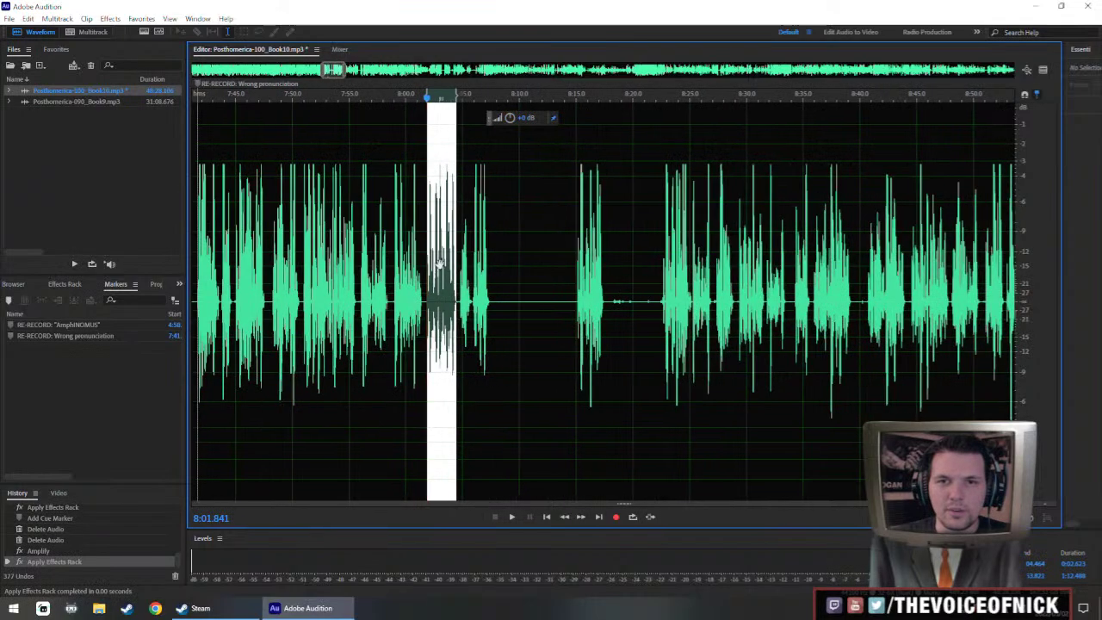
{"action": "scroll", "coordinate": [380, 261], "scroll_direction": "up", "scroll_amount": 3}
{"action": "scroll", "coordinate": [370, 260], "scroll_direction": "up", "scroll_amount": 1}
{"action": "scroll", "coordinate": [385, 267], "scroll_direction": "down", "scroll_amount": 1}
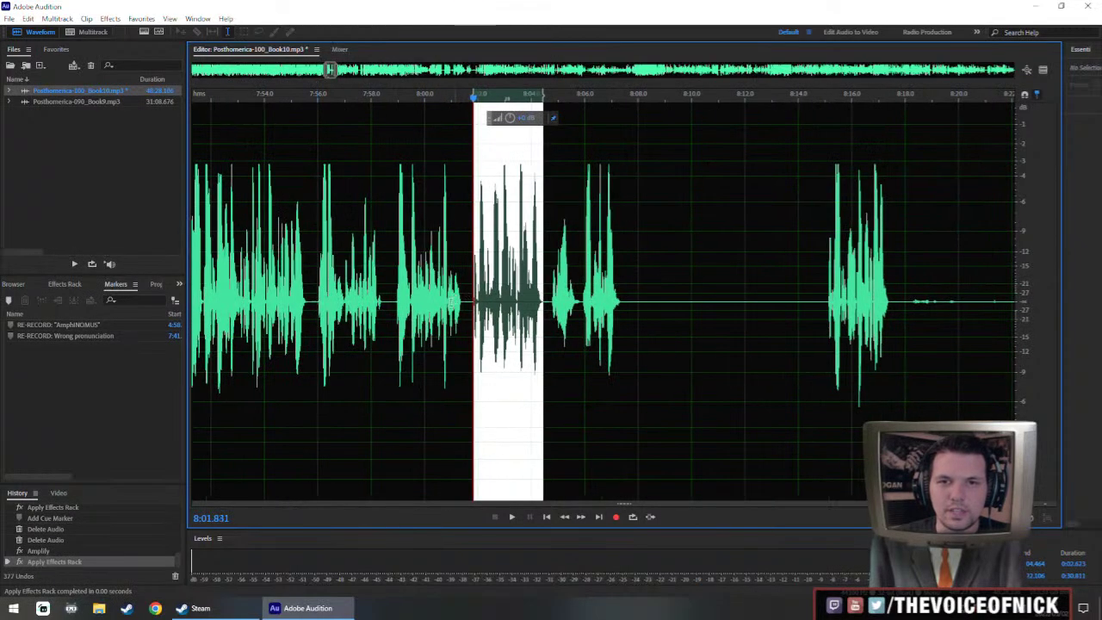
- Examine the edited passage after the "RE-RECORD: Wrong pronunciation" marker, picking out the short phrase near 7:44
{"action": "left_click", "coordinate": [463, 295]}
{"action": "scroll", "coordinate": [439, 284], "scroll_direction": "down", "scroll_amount": 3}
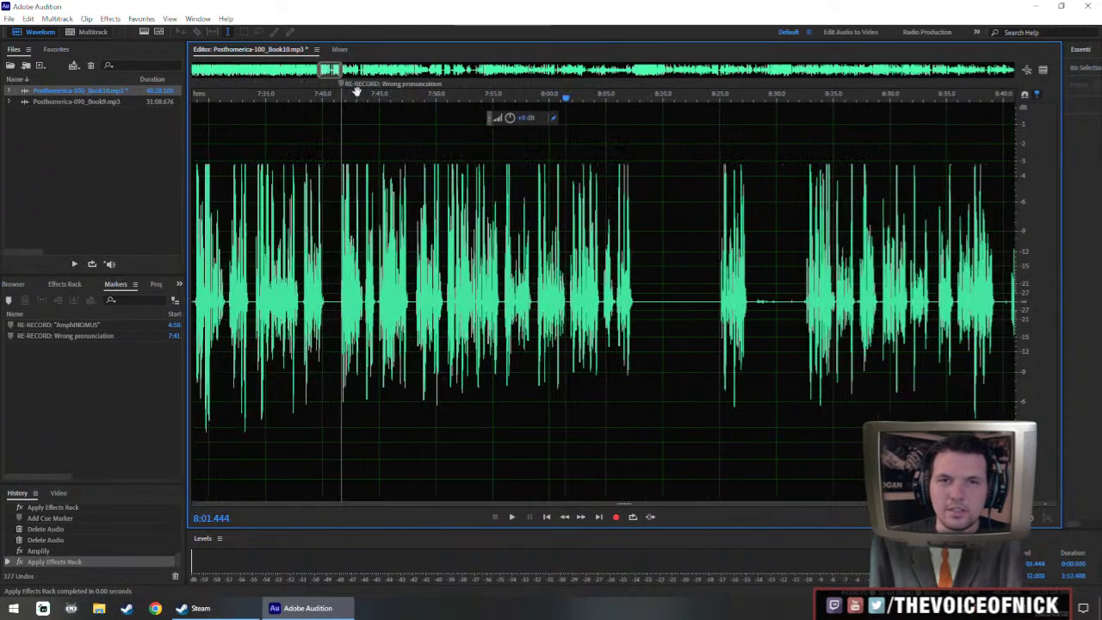
{"action": "scroll", "coordinate": [378, 155], "scroll_direction": "up", "scroll_amount": 3}
{"action": "scroll", "coordinate": [439, 224], "scroll_direction": "down", "scroll_amount": 3}
{"action": "scroll", "coordinate": [410, 281], "scroll_direction": "up", "scroll_amount": 2}
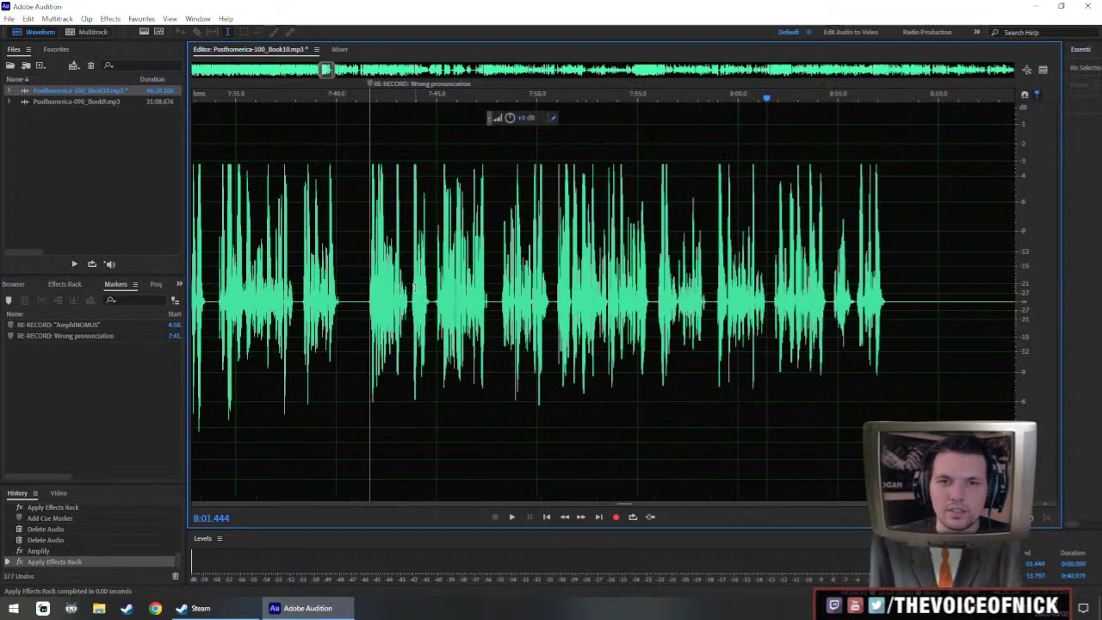
{"action": "mouse_move", "coordinate": [417, 304]}
{"action": "left_mouse_down"}
{"action": "mouse_move", "coordinate": [439, 323]}
{"action": "mouse_move", "coordinate": [427, 305]}
{"action": "mouse_move", "coordinate": [438, 306]}
{"action": "left_mouse_up"}
{"action": "left_click", "coordinate": [426, 305]}
{"action": "left_click", "coordinate": [421, 303]}
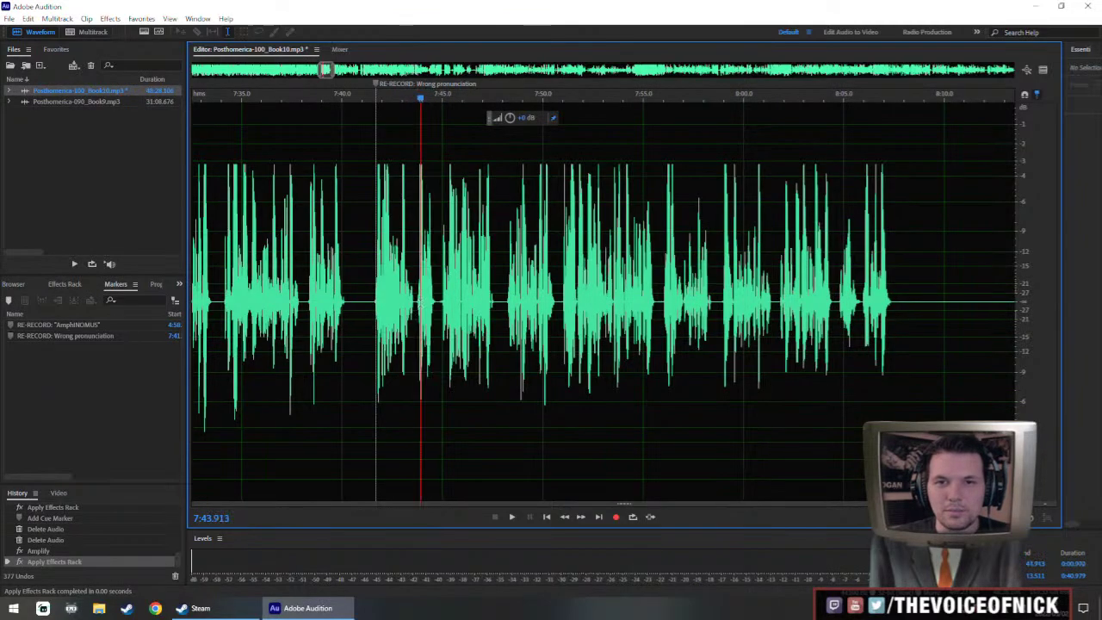
- Inspect the phrase from about 7:38 to 7:40 and the short pause just before it
{"action": "left_click", "coordinate": [350, 279]}
{"action": "scroll", "coordinate": [374, 303], "scroll_direction": "left", "scroll_amount": 5}
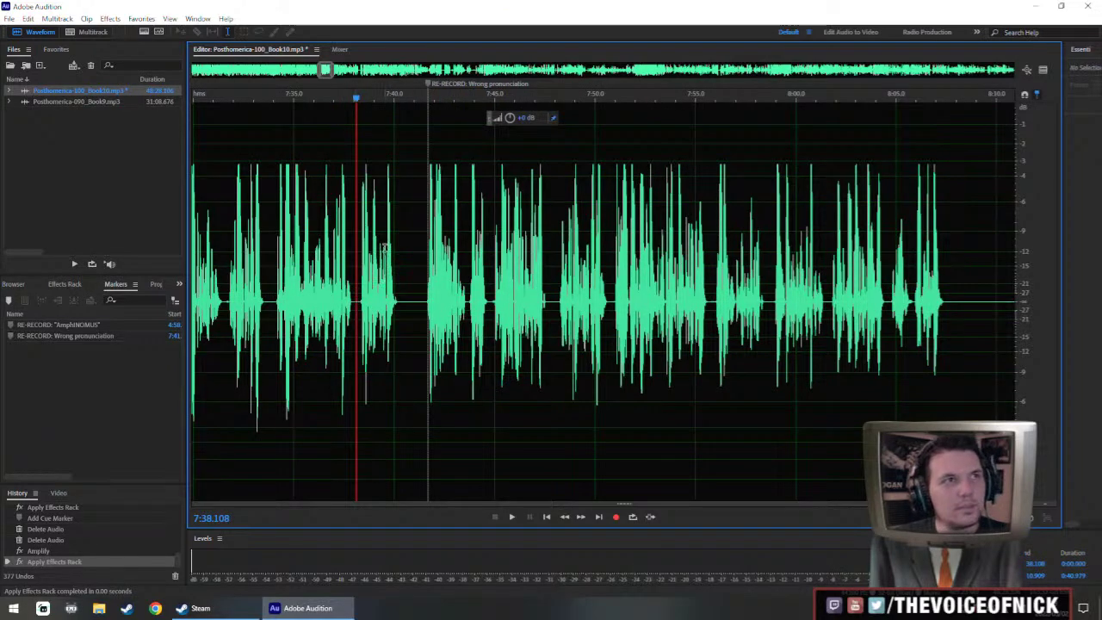
{"action": "scroll", "coordinate": [371, 244], "scroll_direction": "right", "scroll_amount": 3}
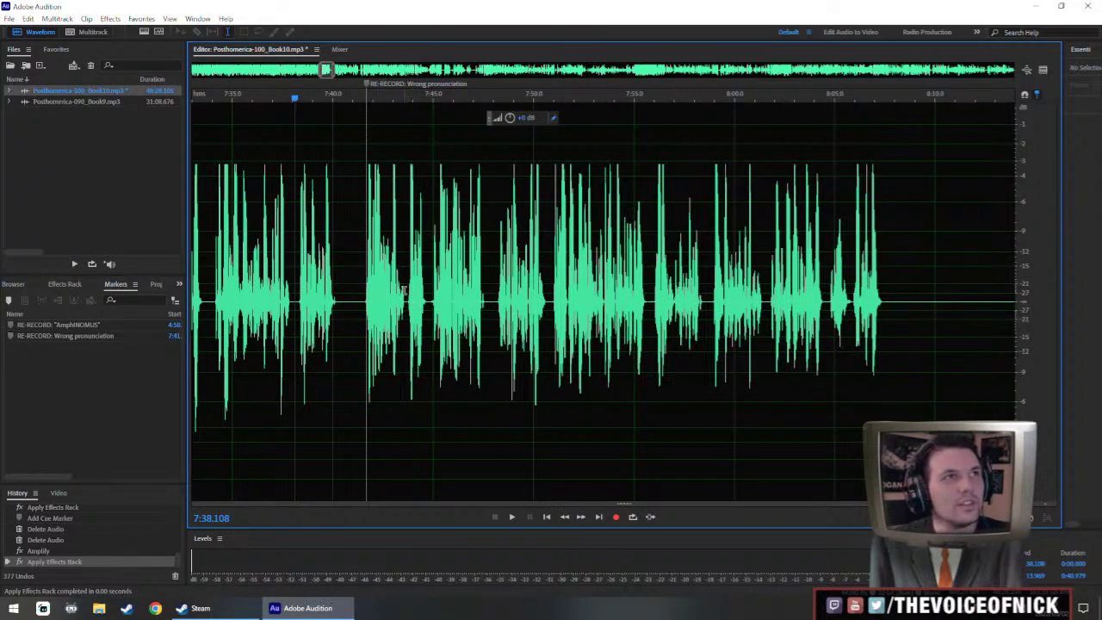
{"action": "left_click_drag", "start_coordinate": [403, 291], "coordinate": [393, 310]}
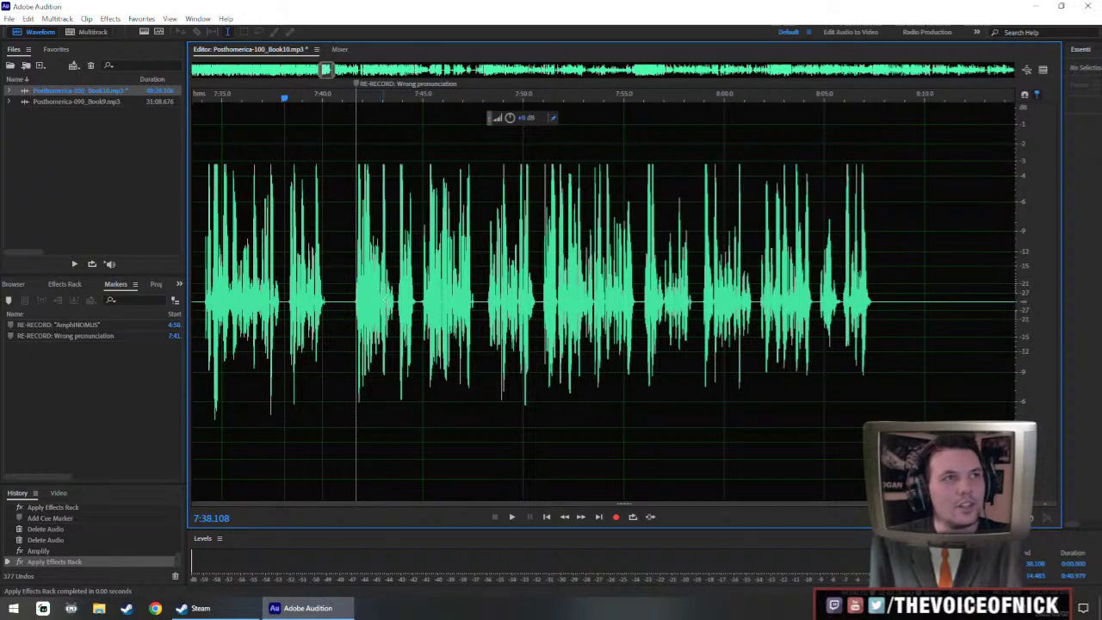
{"action": "left_click_drag", "start_coordinate": [287, 313], "coordinate": [345, 307]}
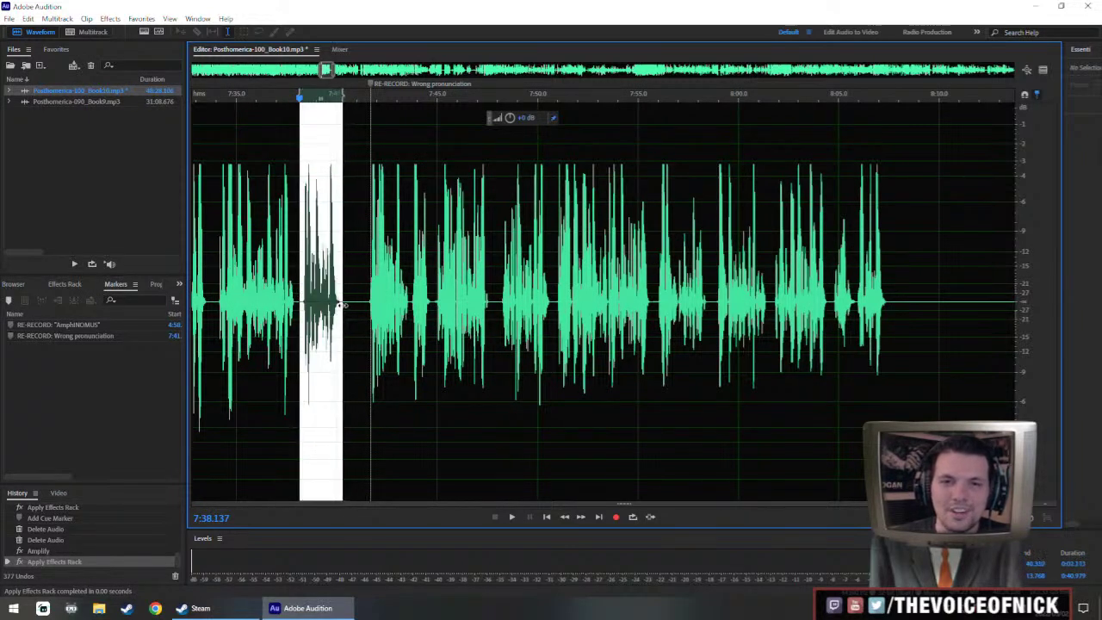
{"action": "left_click", "coordinate": [323, 308]}
{"action": "left_click_drag", "start_coordinate": [301, 302], "coordinate": [344, 305]}
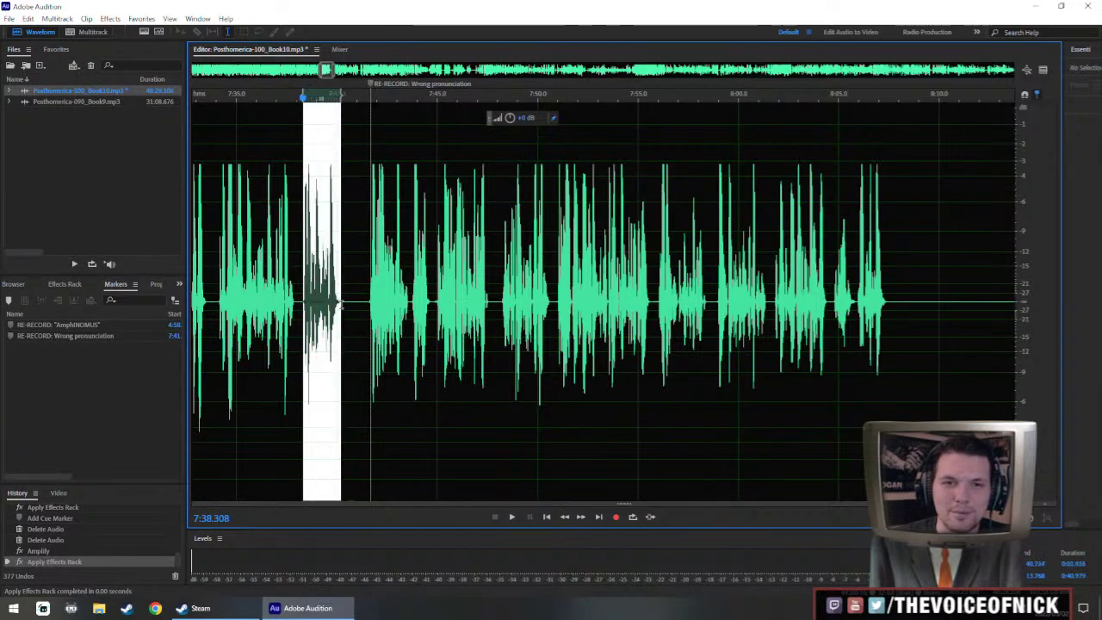
{"action": "left_click", "coordinate": [357, 297]}
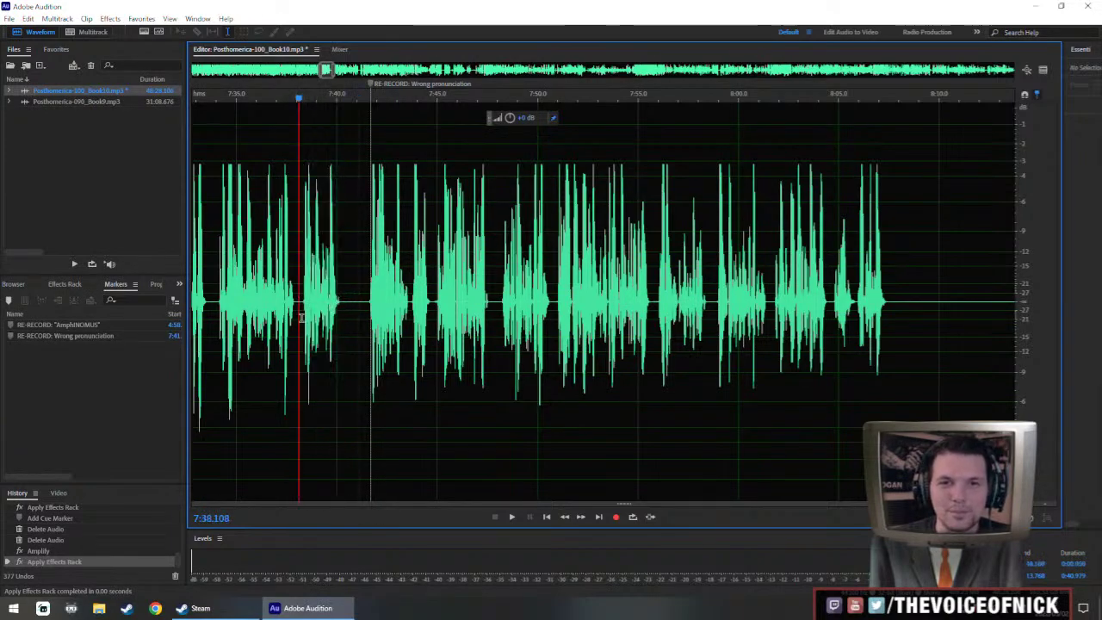
{"action": "left_click_drag", "start_coordinate": [297, 310], "coordinate": [303, 318]}
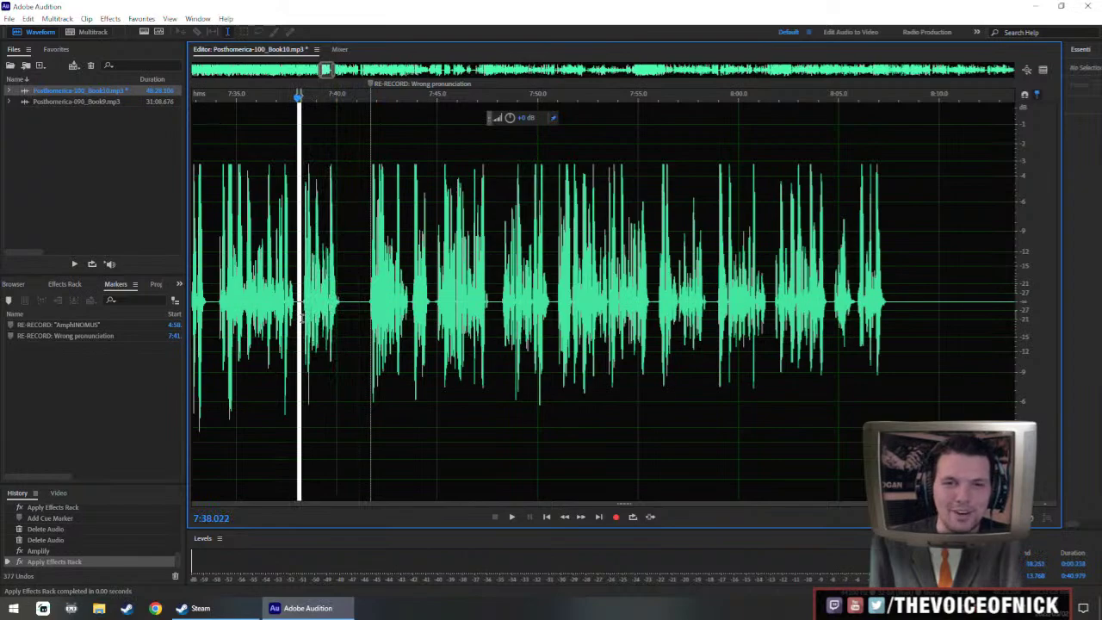
- Listen to the narration from about 7:38 through 8:05, checking the joins and levels across the re-record marker
{"action": "key", "text": "space"}
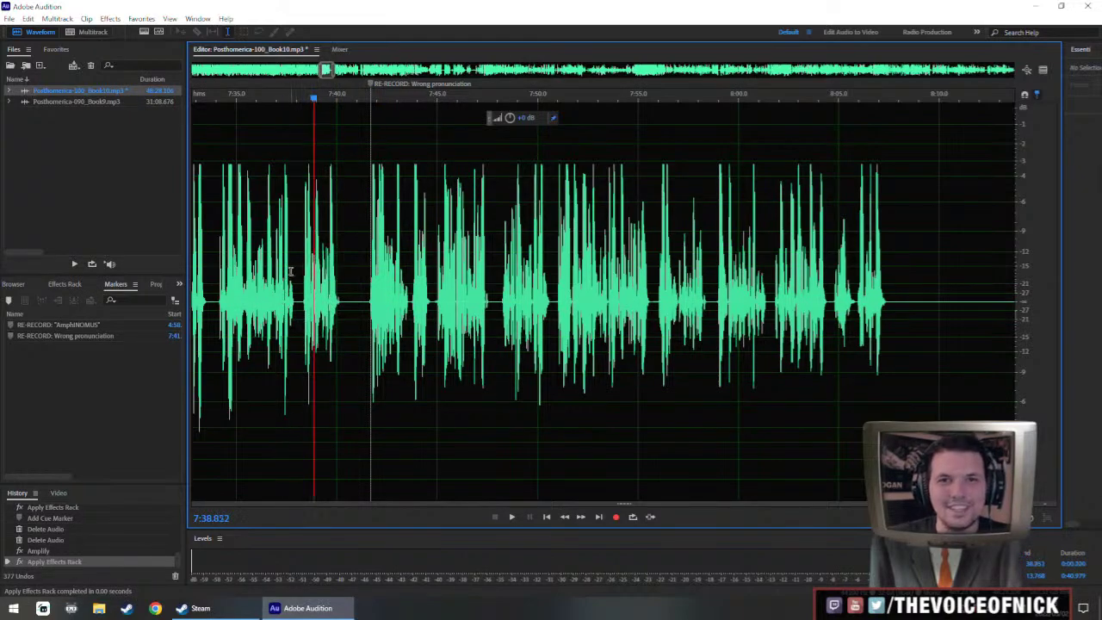
{"action": "scroll", "coordinate": [305, 331], "scroll_direction": "down", "scroll_amount": 2}
{"action": "key", "text": "space"}
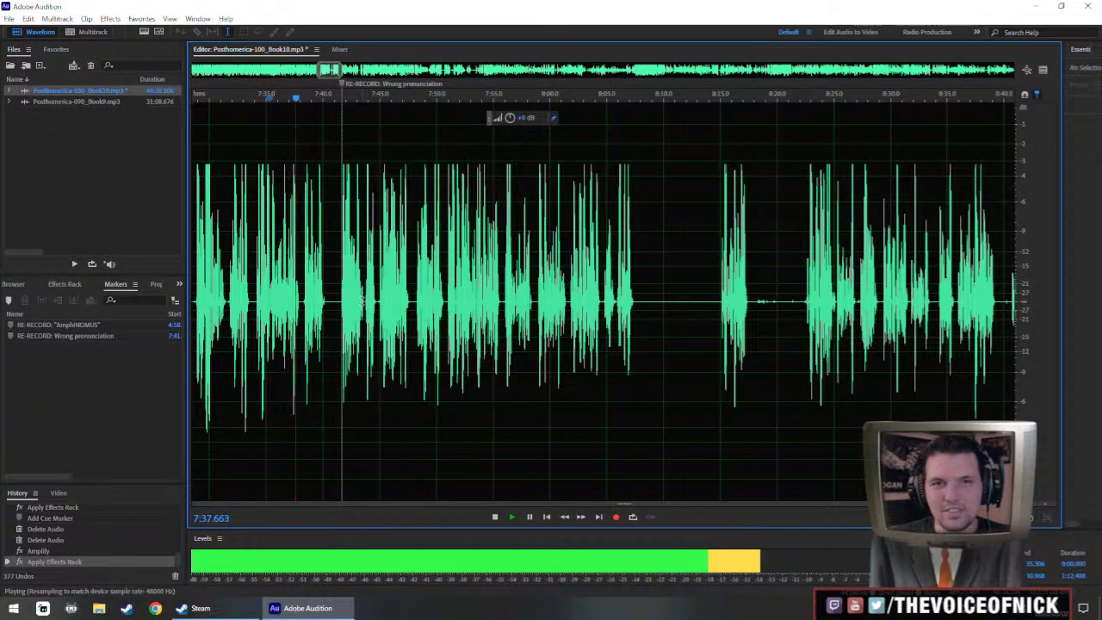
{"action": "scroll", "coordinate": [365, 302], "scroll_direction": "up", "scroll_amount": 2}
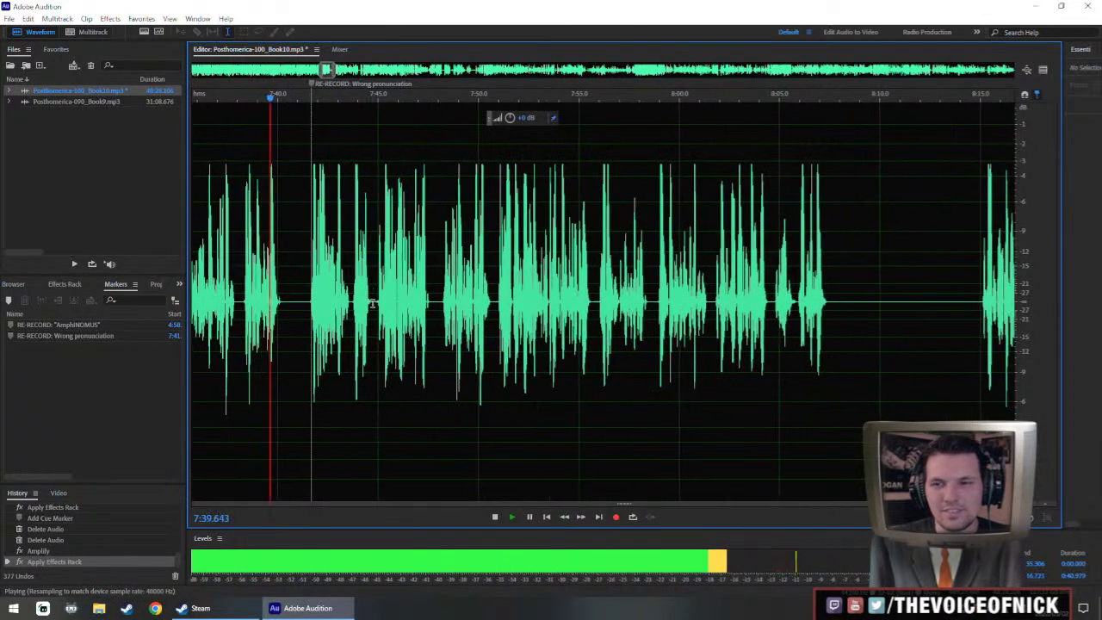
{"action": "scroll", "coordinate": [479, 320], "scroll_direction": "right", "scroll_amount": 1}
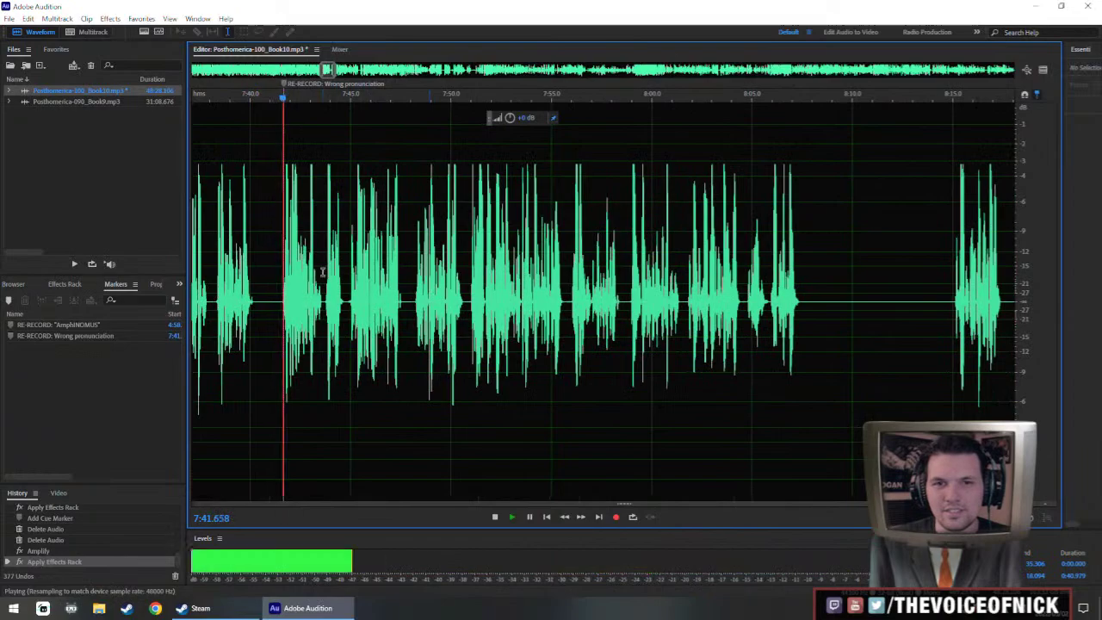
{"action": "scroll", "coordinate": [326, 276], "scroll_direction": "right", "scroll_amount": 1}
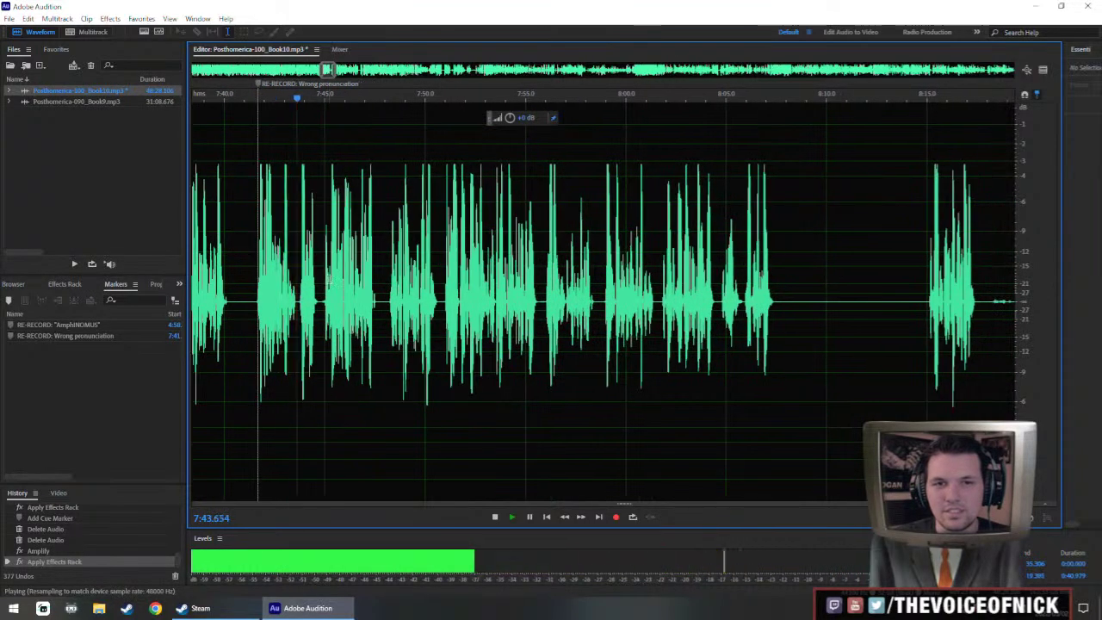
{"action": "scroll", "coordinate": [328, 267], "scroll_direction": "up", "scroll_amount": 1}
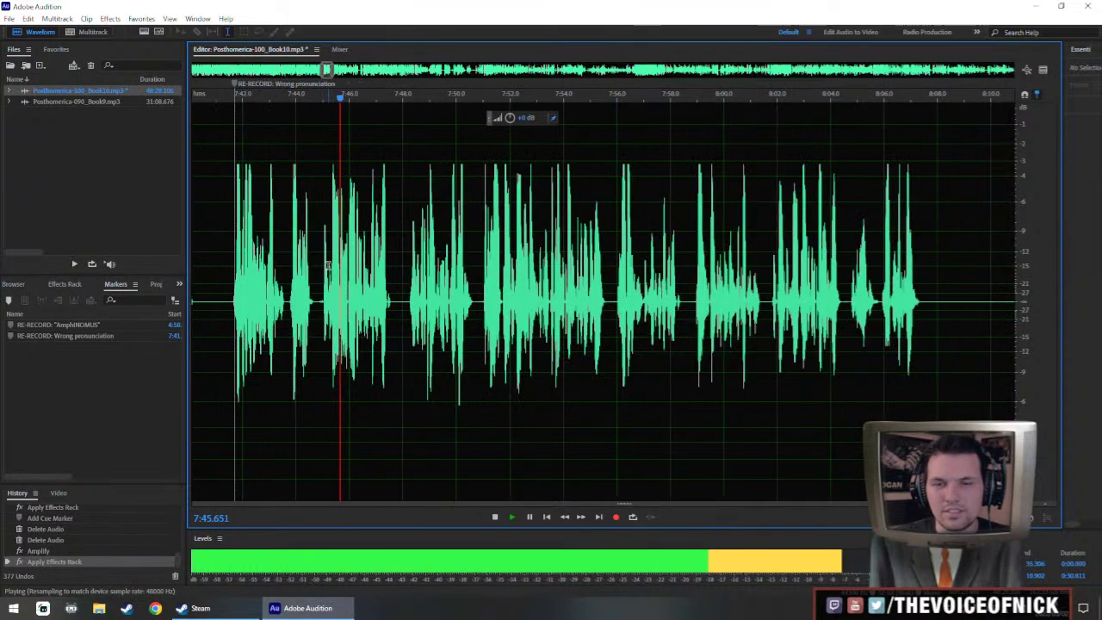
{"action": "scroll", "coordinate": [329, 267], "scroll_direction": "right", "scroll_amount": 1}
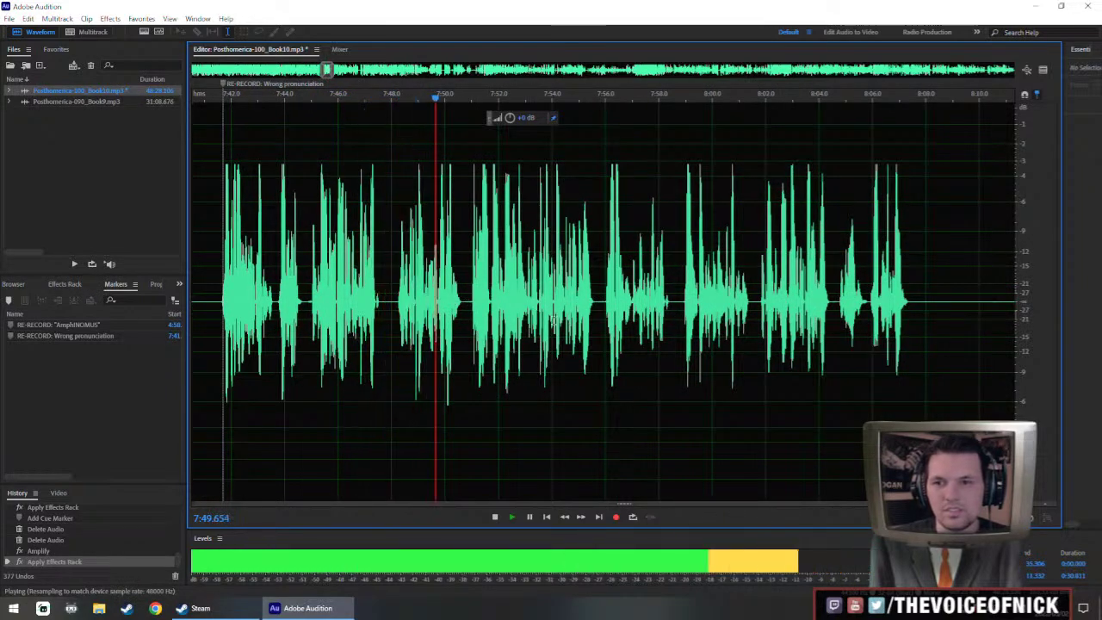
{"action": "scroll", "coordinate": [540, 324], "scroll_direction": "right", "scroll_amount": 2}
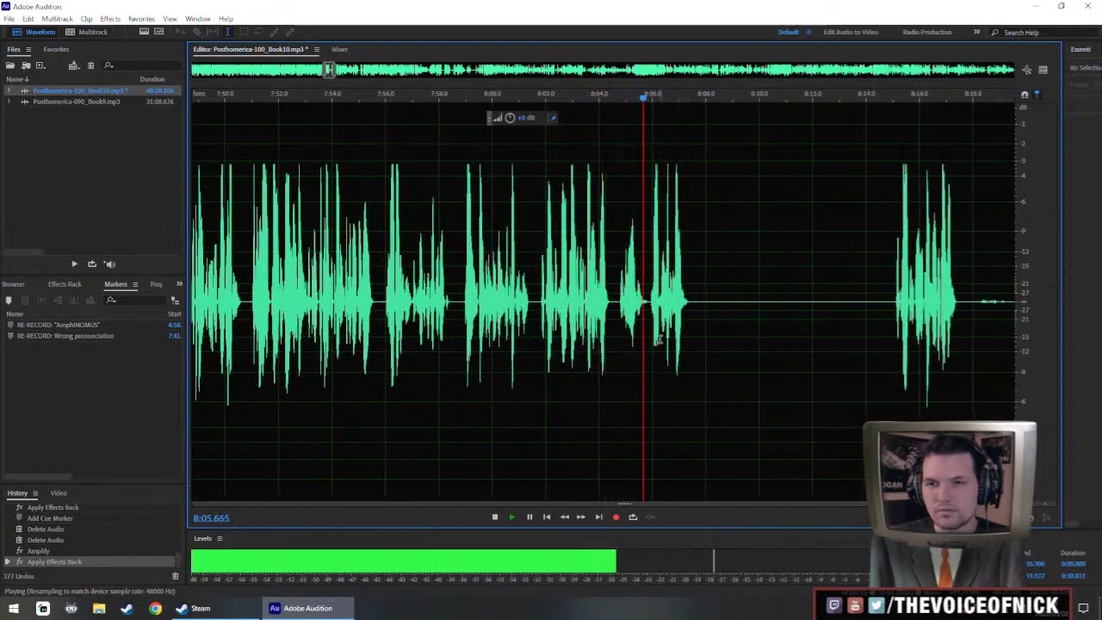
- Amplify the quiet phrases from about 8:04.7 to 8:07.4, reapply the effects rack to them, and replay the passage
{"action": "left_click_drag", "start_coordinate": [773, 332], "coordinate": [632, 355]}
{"action": "scroll", "coordinate": [558, 336], "scroll_direction": "up", "scroll_amount": 1}
{"action": "left_click_drag", "start_coordinate": [558, 336], "coordinate": [677, 314]}
{"action": "key", "text": "space"}
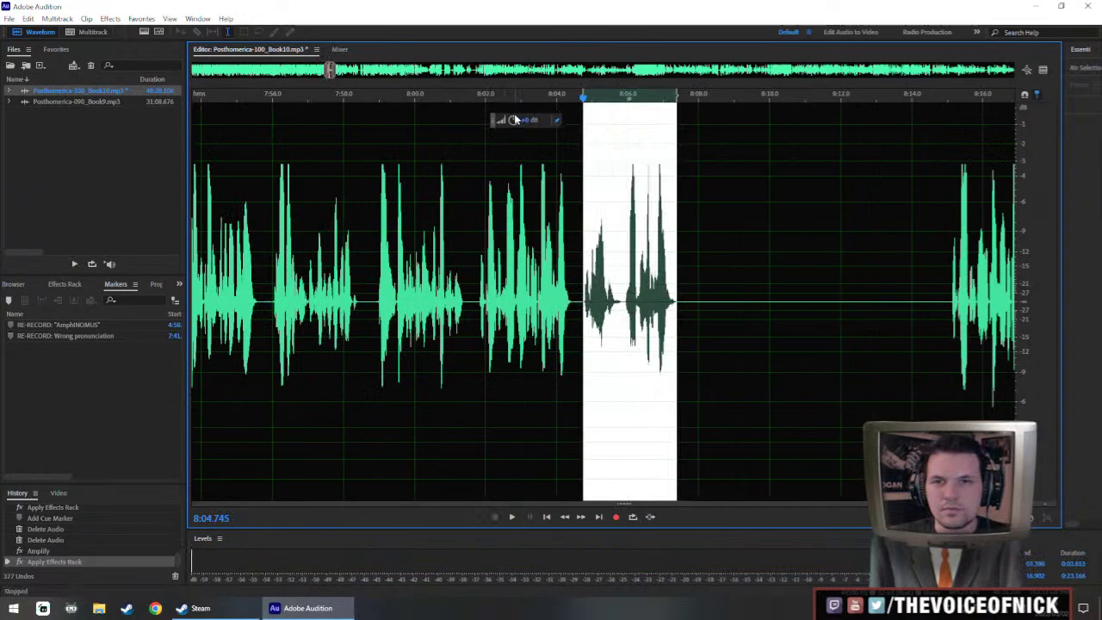
{"action": "left_click_drag", "start_coordinate": [514, 119], "coordinate": [516, 122]}
{"action": "left_click", "coordinate": [526, 276]}
{"action": "key", "text": "space"}
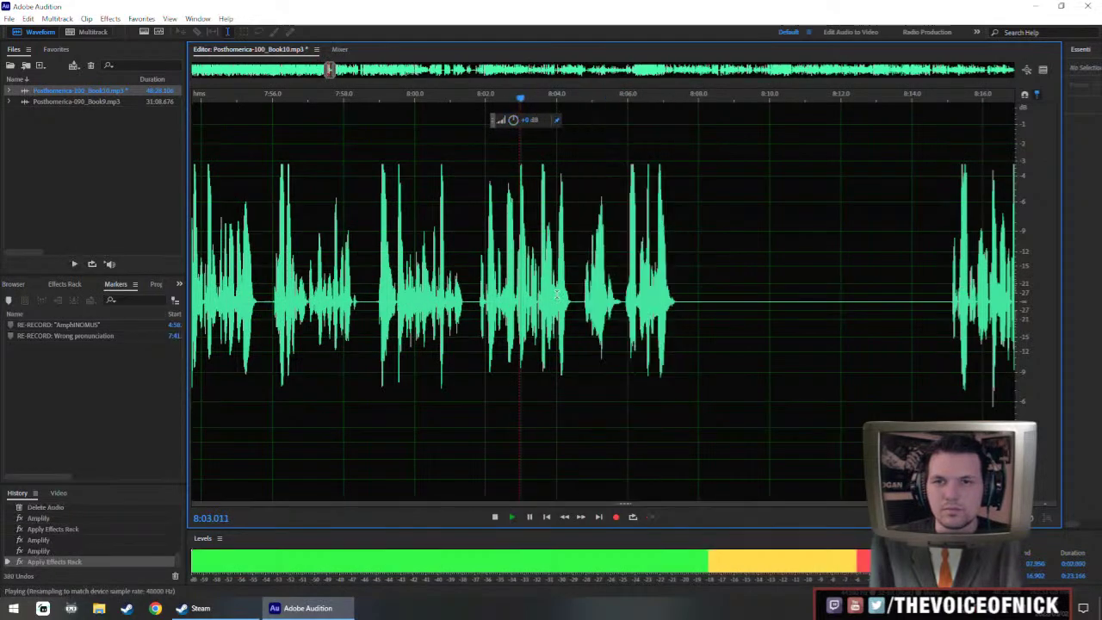
{"action": "scroll", "coordinate": [586, 297], "scroll_direction": "down", "scroll_amount": 3}
{"action": "scroll", "coordinate": [586, 297], "scroll_direction": "up", "scroll_amount": 3}
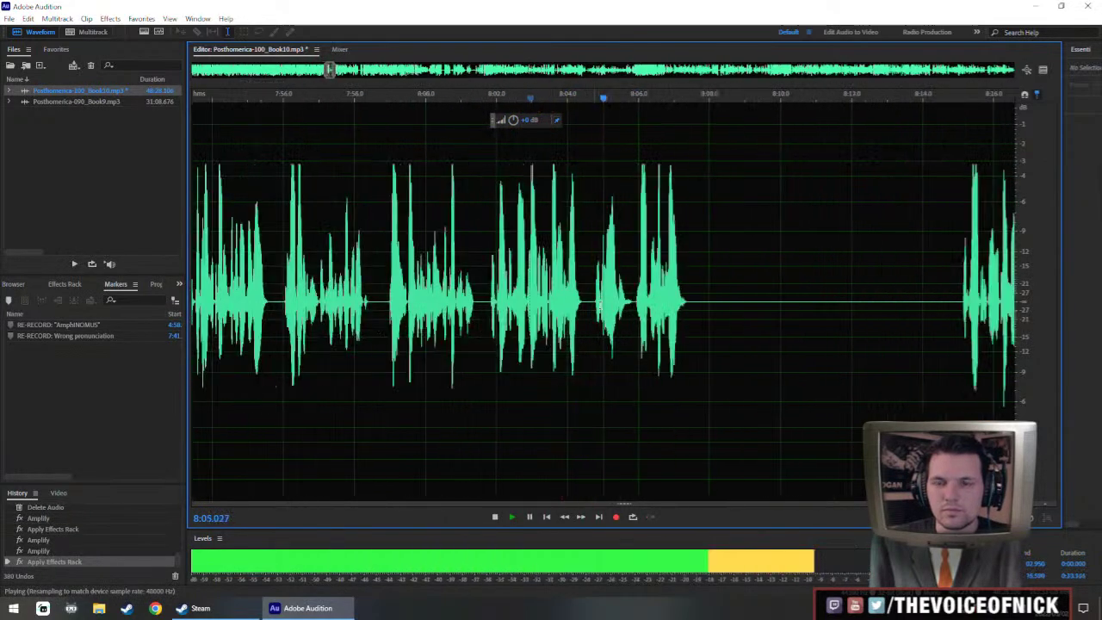
{"action": "scroll", "coordinate": [681, 332], "scroll_direction": "up", "scroll_amount": 4}
{"action": "scroll", "coordinate": [606, 313], "scroll_direction": "down", "scroll_amount": 5}
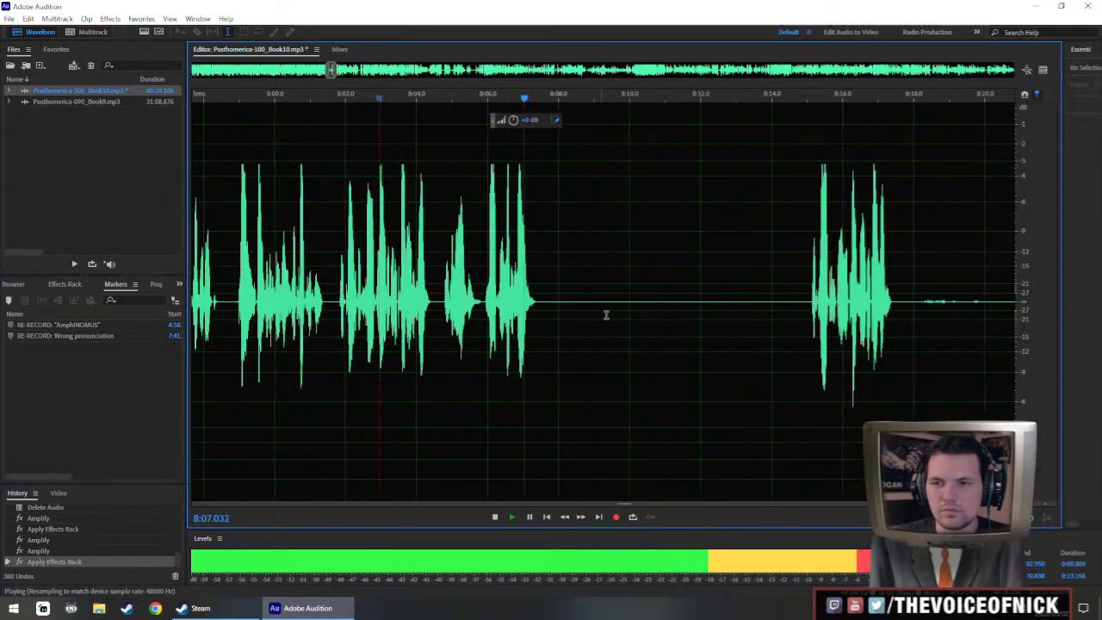
- Audition the takes near 8:15 and 8:22, then replace the audio from about 8:07.5 to 8:22.6 with 1.5 seconds of silence
{"action": "key", "text": "space"}
{"action": "left_click", "coordinate": [655, 307]}
{"action": "key", "text": "space"}
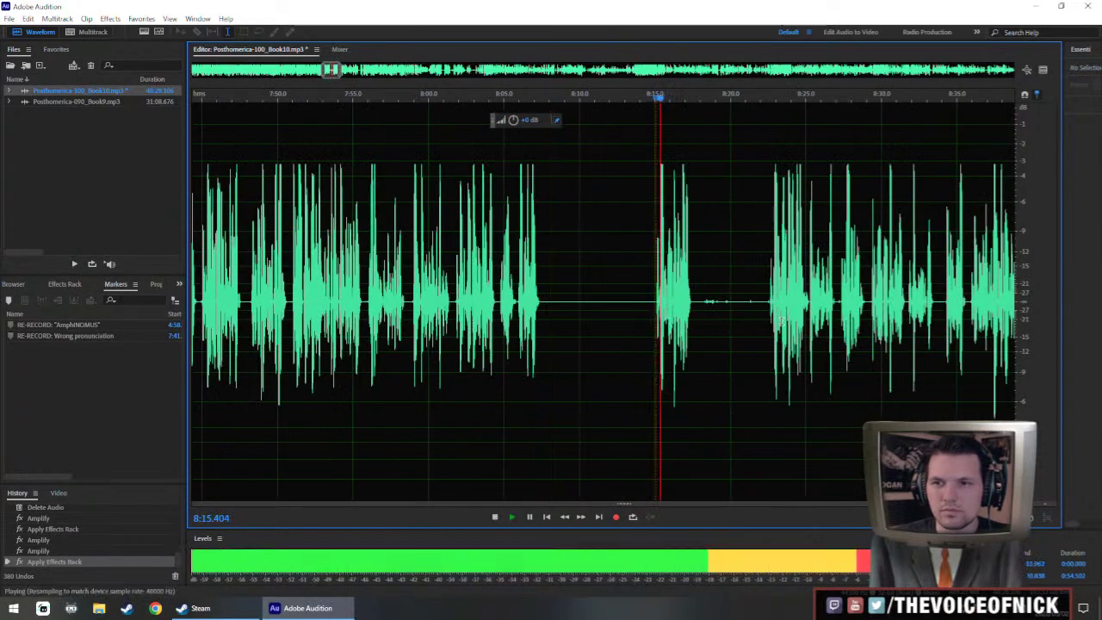
{"action": "key", "text": "space"}
{"action": "left_click", "coordinate": [767, 308]}
{"action": "key", "text": "space"}
{"action": "scroll", "coordinate": [574, 309], "scroll_direction": "up", "scroll_amount": 1}
{"action": "key", "text": "space"}
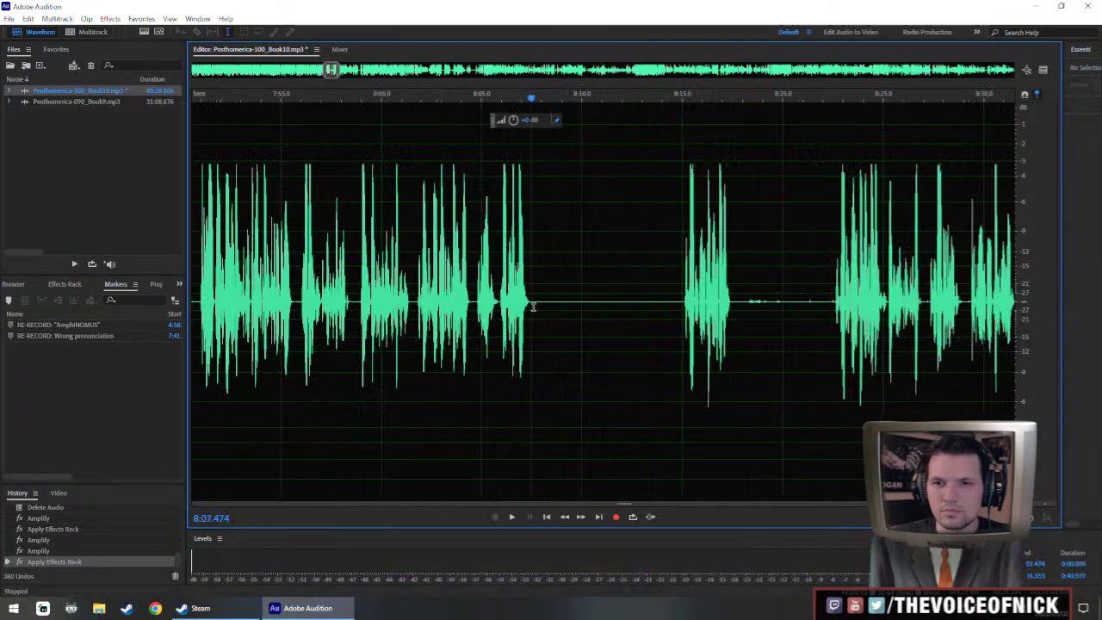
{"action": "left_click_drag", "start_coordinate": [532, 309], "coordinate": [836, 351]}
{"action": "key", "text": "ctrl+shift+i"}
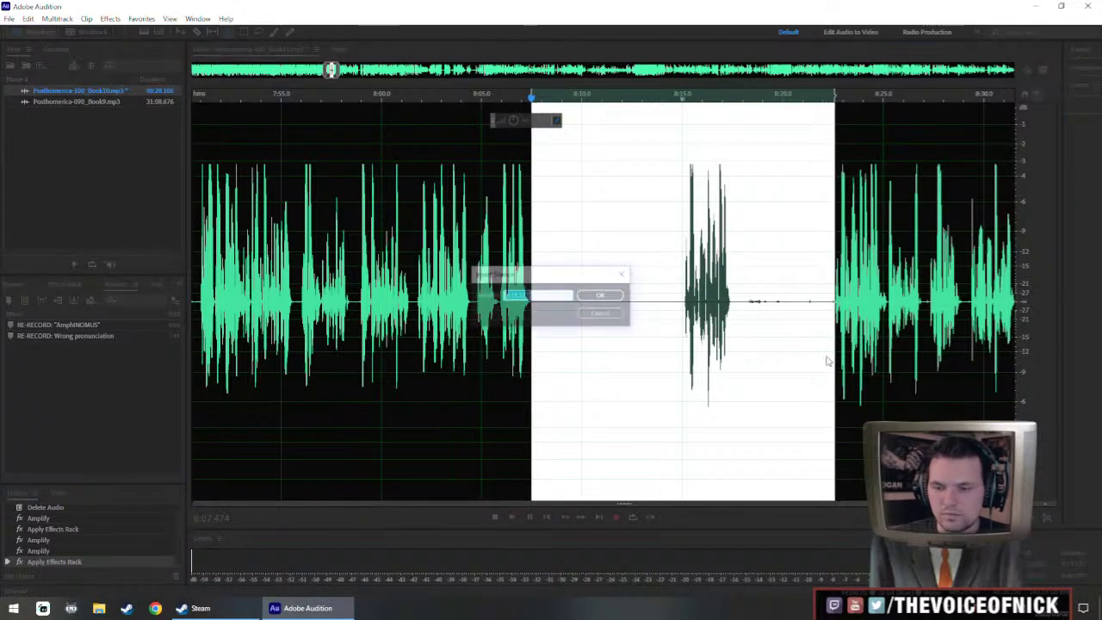
{"action": "type", "text": "1.5"}
{"action": "key", "text": "Return"}
- Replace the gap from about 8:07.4 to 8:09.0 with a fresh inserted silence and replay the join
{"action": "scroll", "coordinate": [651, 315], "scroll_direction": "up", "scroll_amount": 4}
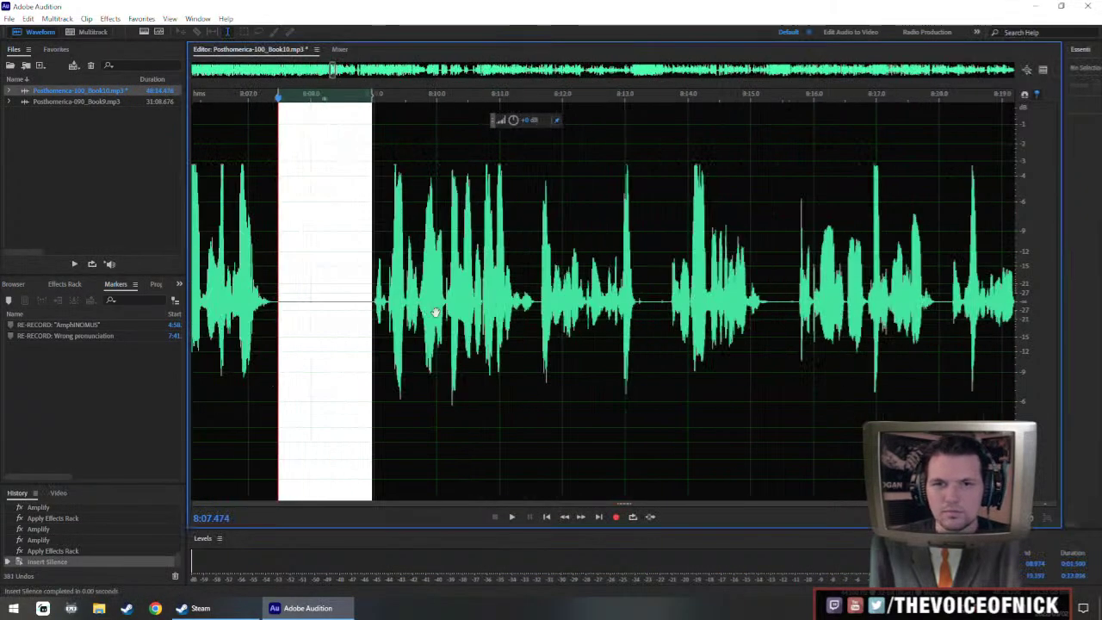
{"action": "scroll", "coordinate": [511, 332], "scroll_direction": "left", "scroll_amount": 1}
{"action": "left_click_drag", "start_coordinate": [381, 320], "coordinate": [376, 323]}
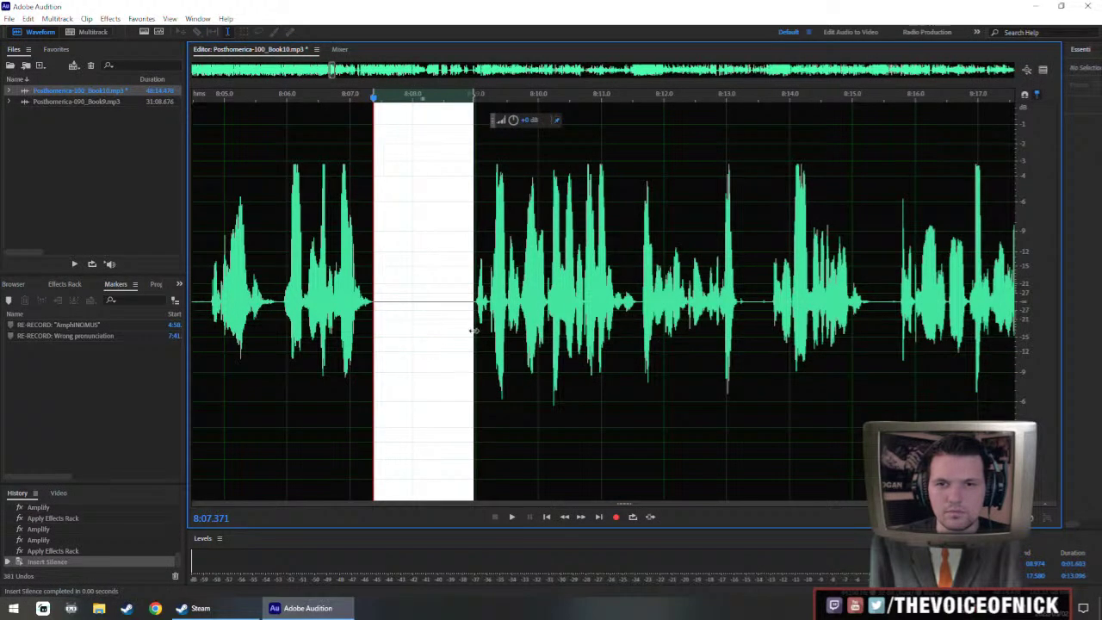
{"action": "key", "text": "ctrl+shift+e"}
{"action": "key", "text": "Return"}
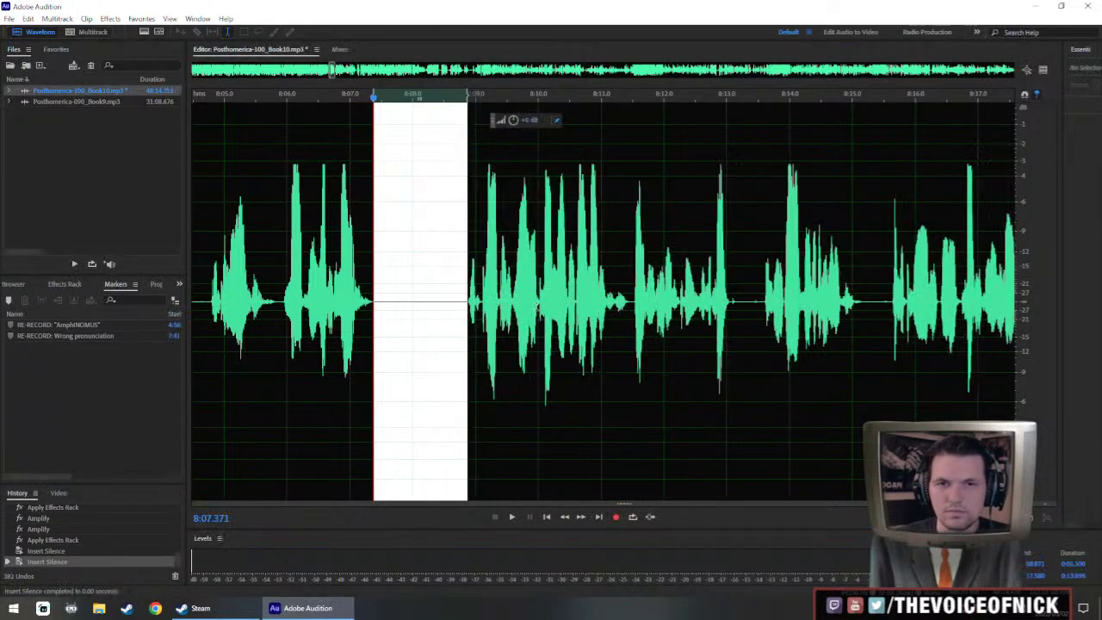
{"action": "left_click", "coordinate": [352, 220]}
{"action": "key", "text": "space"}
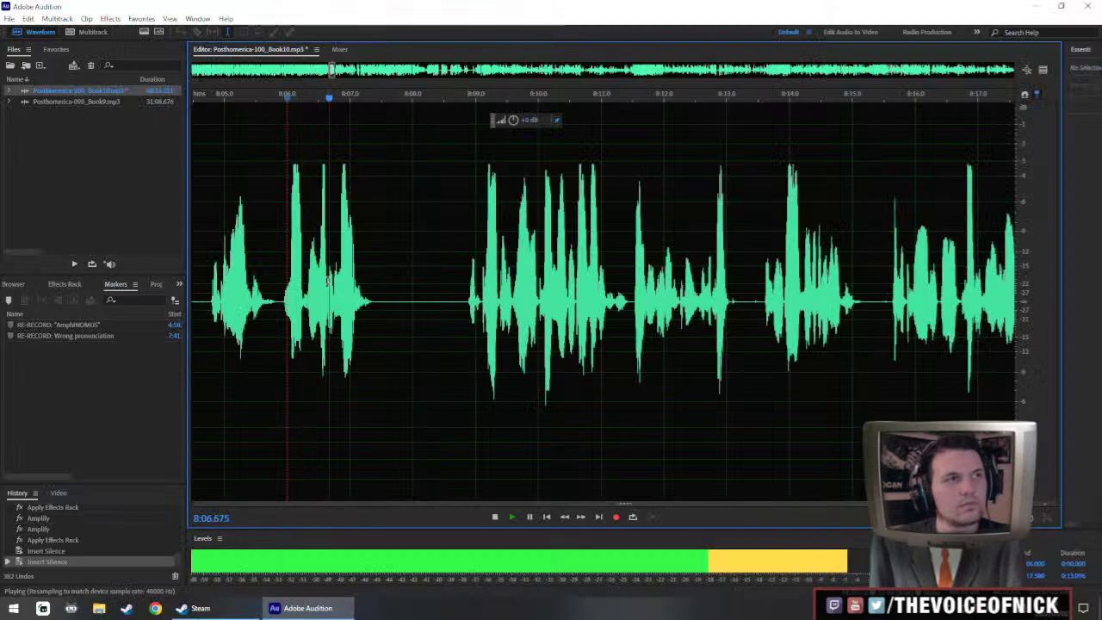
{"action": "scroll", "coordinate": [434, 258], "scroll_direction": "down", "scroll_amount": 2}
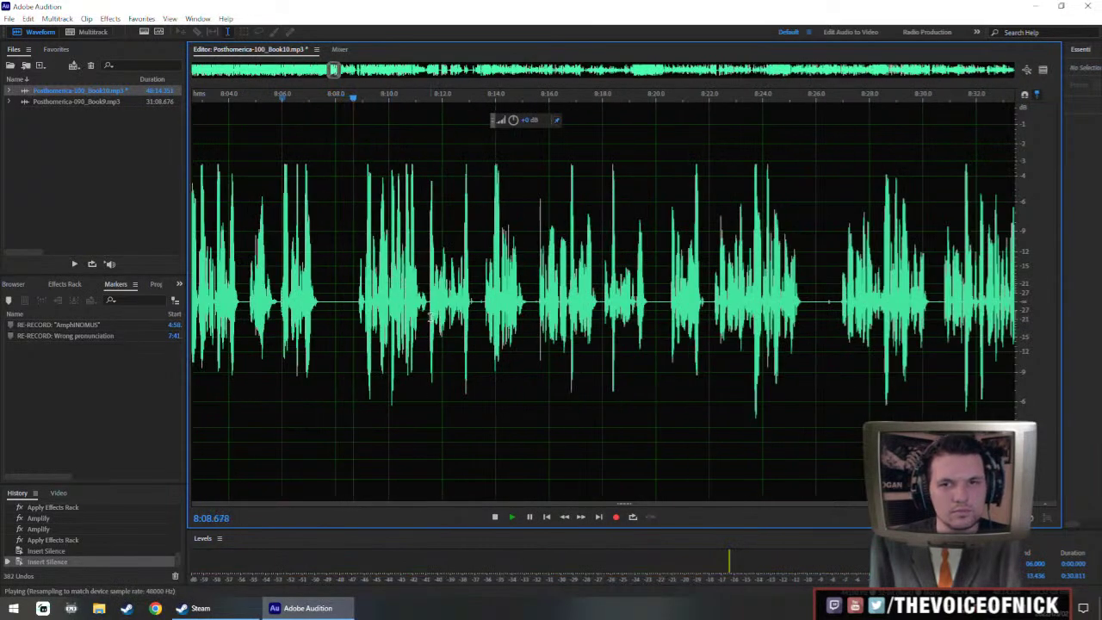
{"action": "scroll", "coordinate": [434, 319], "scroll_direction": "down", "scroll_amount": 2}
{"action": "key", "text": "space"}
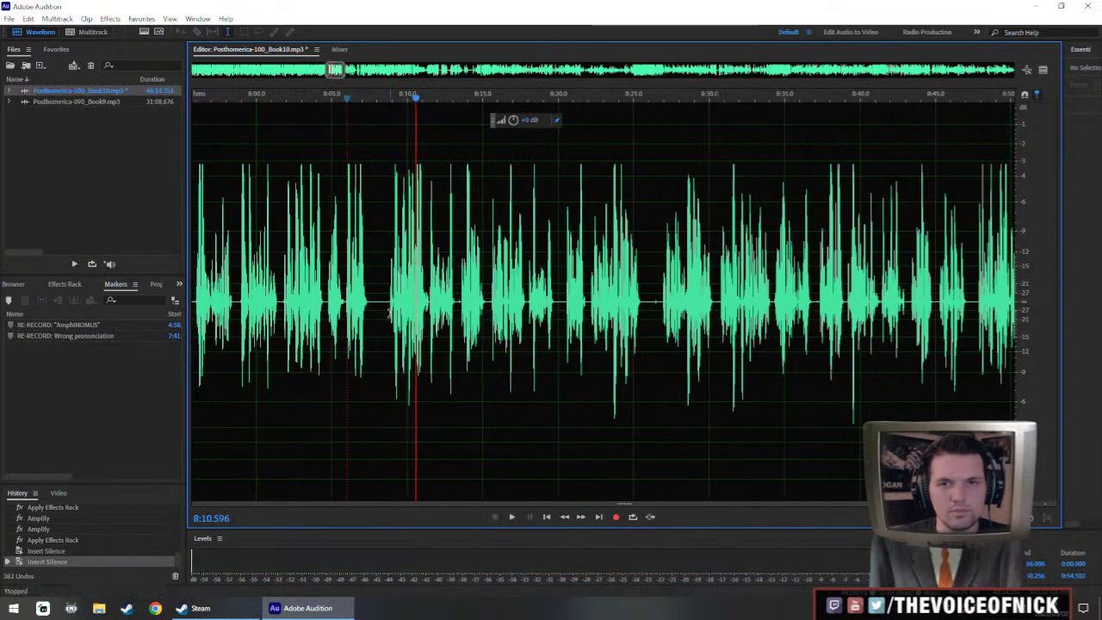
- Amplify the narration from about 8:08.8 to 8:36.7, reapply the effects rack to it, and replay from before the join
{"action": "left_click_drag", "start_coordinate": [390, 315], "coordinate": [810, 344]}
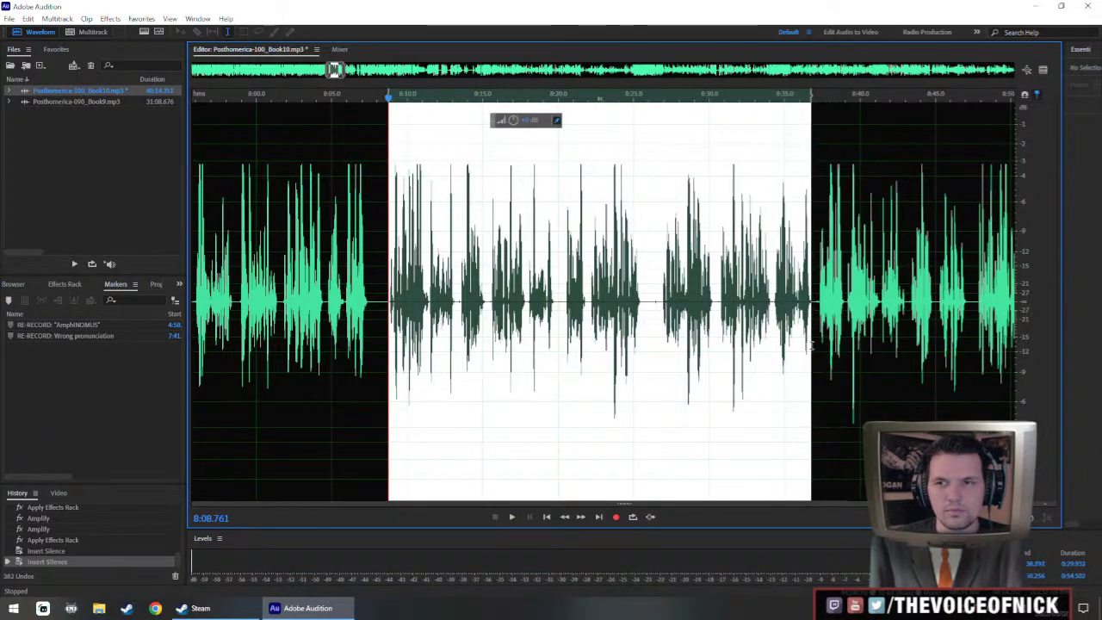
{"action": "left_click_drag", "start_coordinate": [512, 121], "coordinate": [517, 120]}
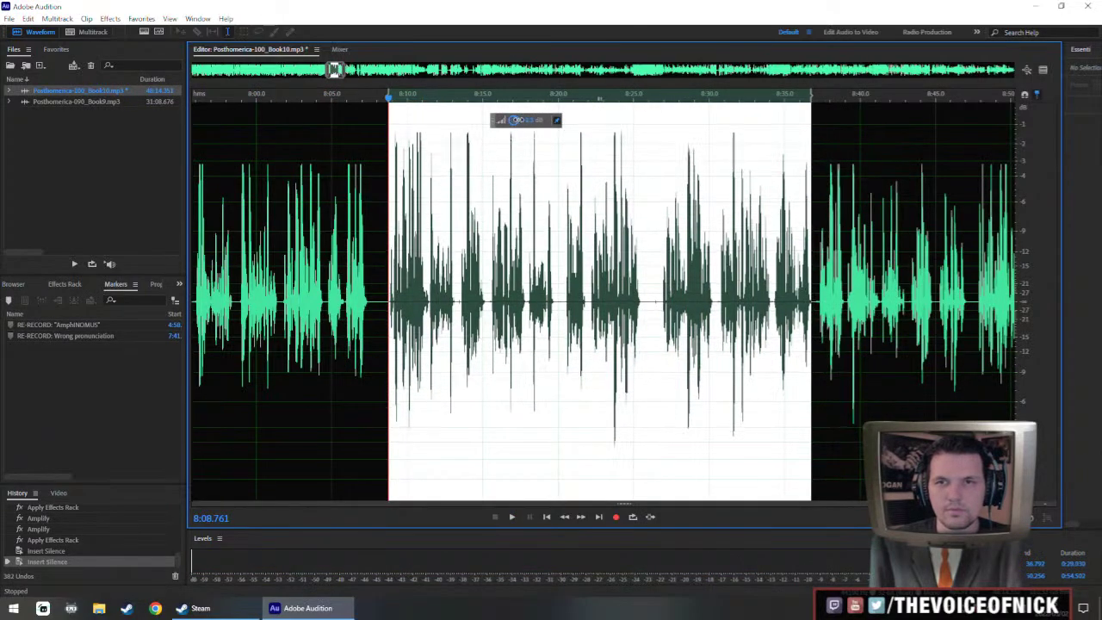
{"action": "left_click", "coordinate": [343, 302]}
{"action": "key", "text": "space"}
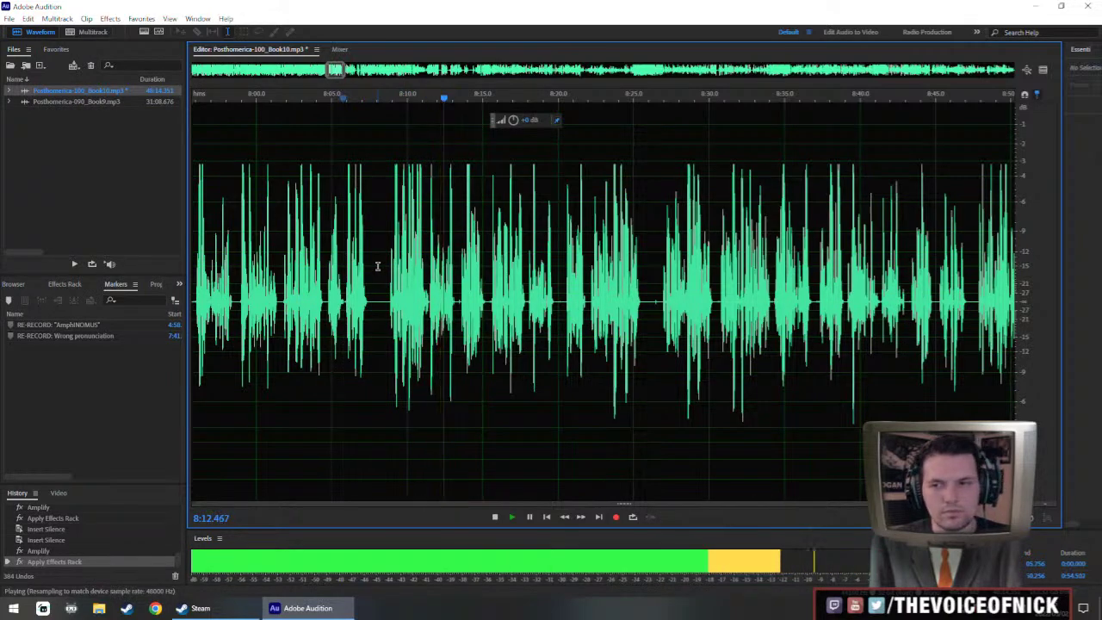
{"action": "scroll", "coordinate": [404, 285], "scroll_direction": "up", "scroll_amount": 3}
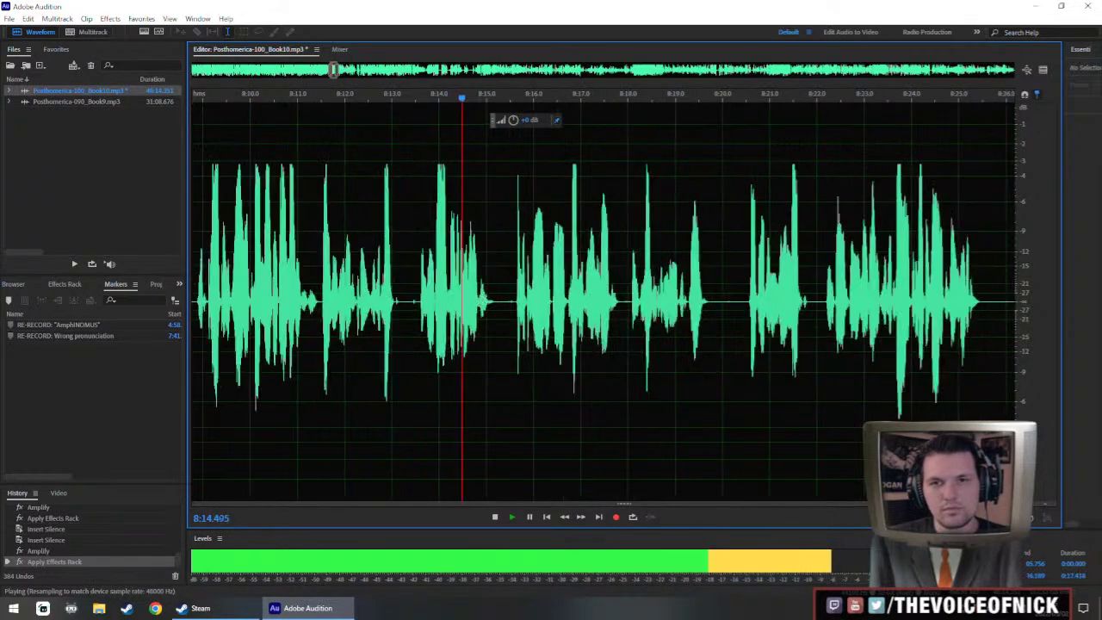
{"action": "mouse_move", "coordinate": [412, 285]}
{"action": "left_mouse_down"}
{"action": "mouse_move", "coordinate": [460, 283]}
{"action": "mouse_move", "coordinate": [415, 286]}
{"action": "left_mouse_up"}
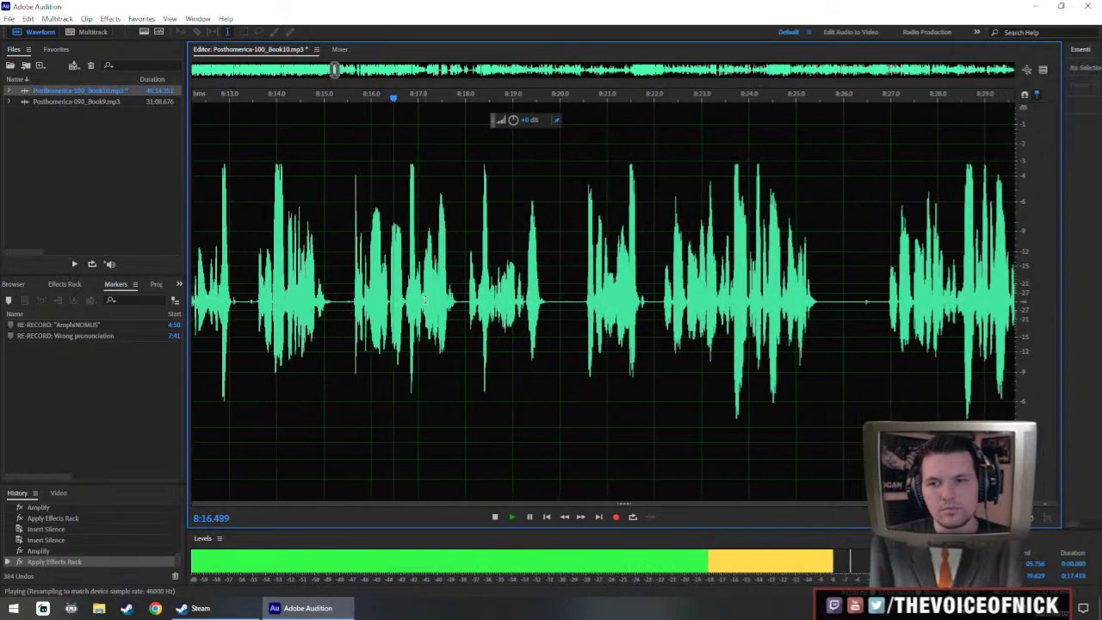
- Amplify the phrases from about 8:15.6 to 8:25.7, reapply the effects rack to them, and replay the transition
{"action": "key", "text": "space"}
{"action": "left_click_drag", "start_coordinate": [351, 310], "coordinate": [667, 256]}
{"action": "scroll", "coordinate": [816, 347], "scroll_direction": "down", "scroll_amount": 1}
{"action": "scroll", "coordinate": [816, 347], "scroll_direction": "down", "scroll_amount": 2}
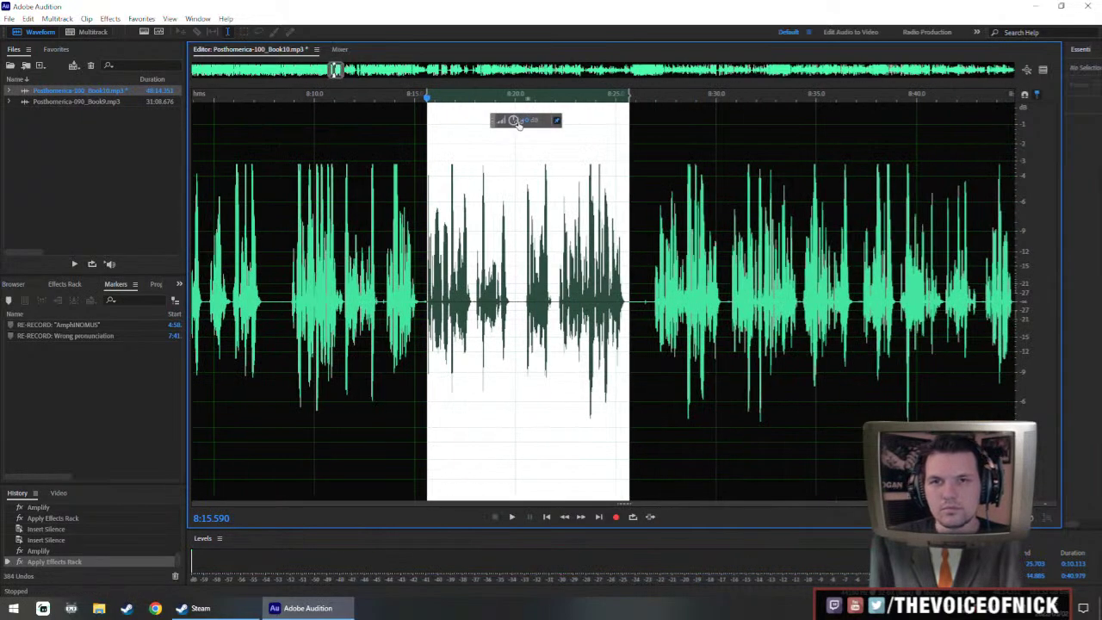
{"action": "left_click_drag", "start_coordinate": [517, 124], "coordinate": [521, 121]}
{"action": "left_click", "coordinate": [372, 269]}
{"action": "key", "text": "space"}
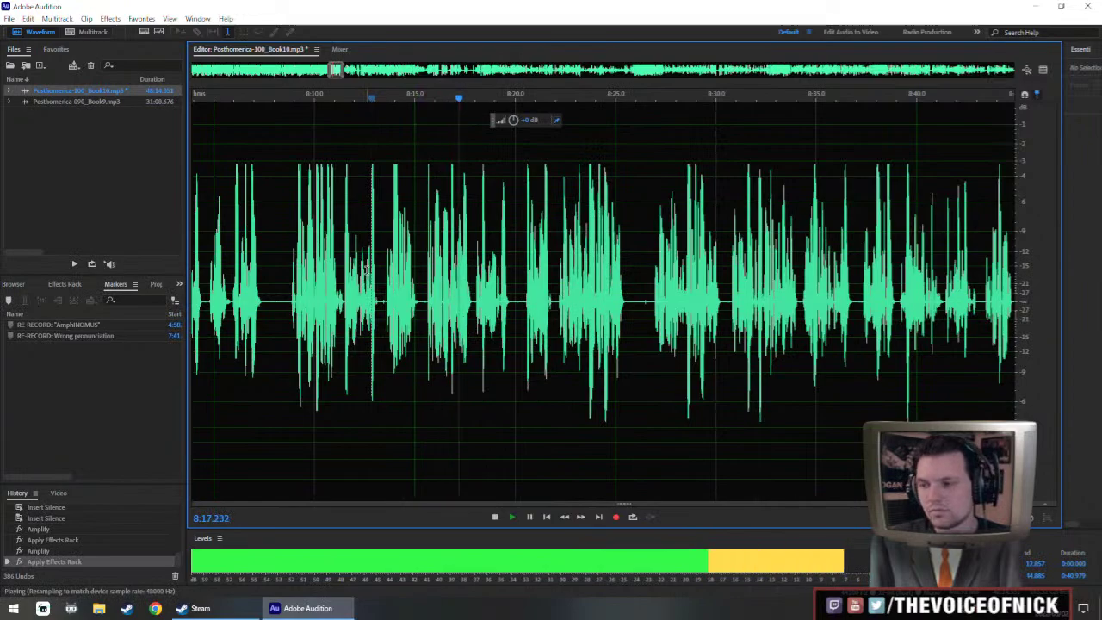
{"action": "scroll", "coordinate": [623, 317], "scroll_direction": "up", "scroll_amount": 4}
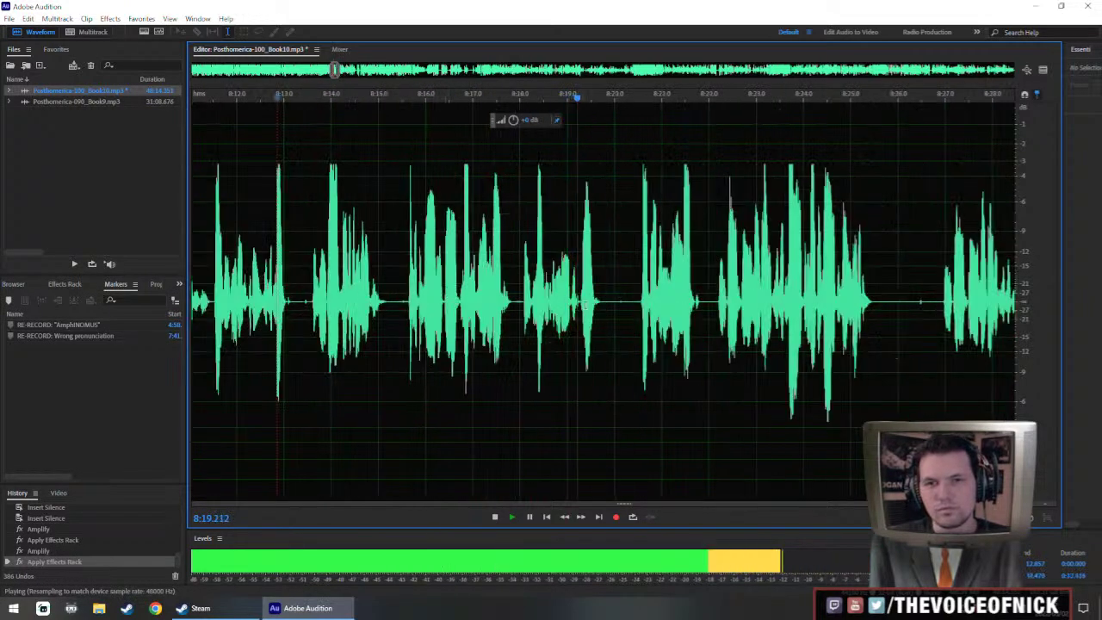
- Paste the copied audio into the short pause at about 8:17.9 and listen to the narration through about 8:28
{"action": "left_click", "coordinate": [631, 329]}
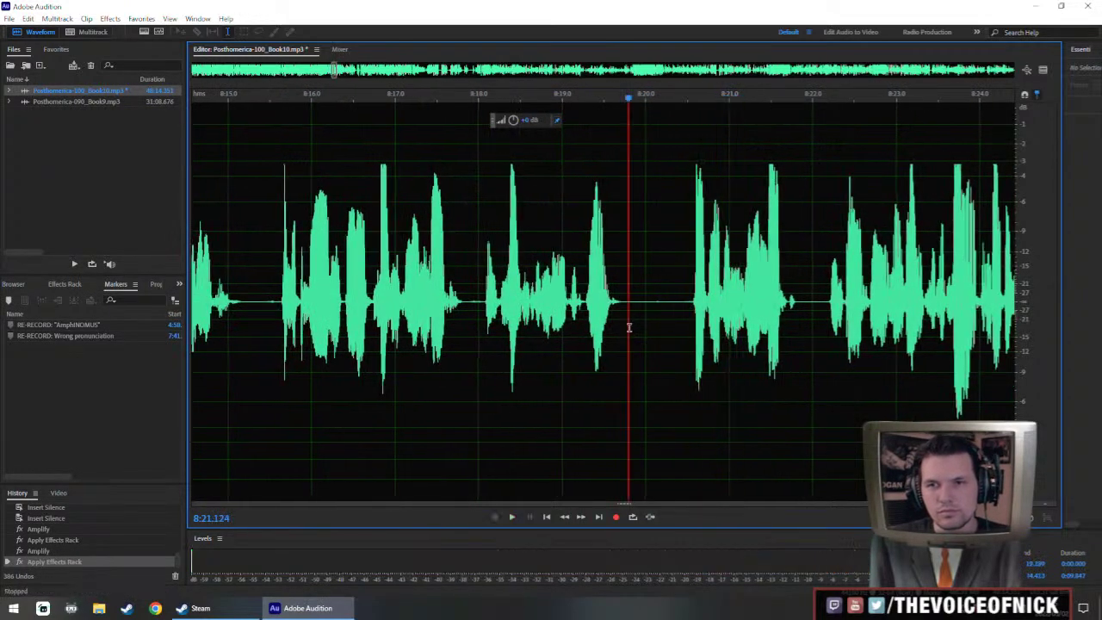
{"action": "left_click", "coordinate": [466, 310]}
{"action": "key", "text": "ctrl+v"}
{"action": "left_click", "coordinate": [366, 296]}
{"action": "key", "text": "space"}
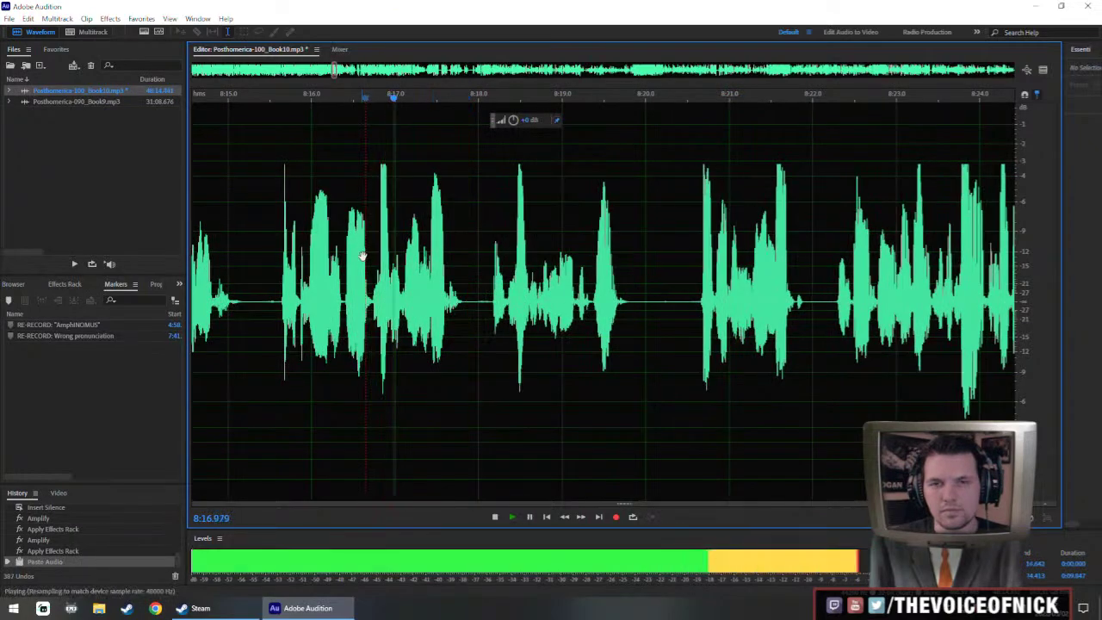
{"action": "scroll", "coordinate": [365, 258], "scroll_direction": "down", "scroll_amount": 2}
{"action": "left_click_drag", "start_coordinate": [360, 259], "coordinate": [441, 293]}
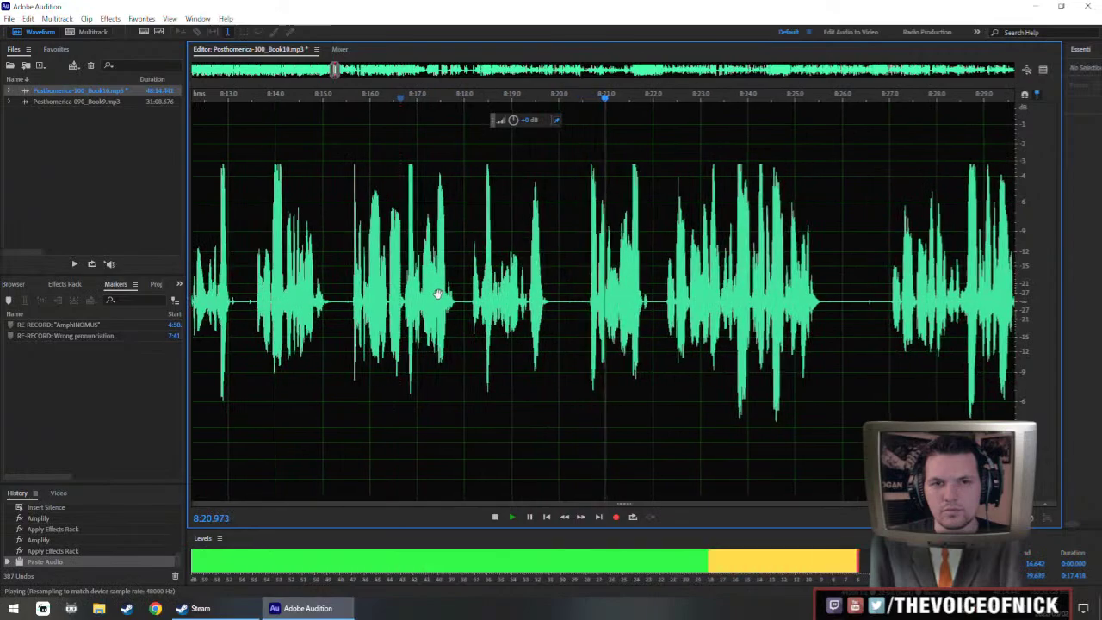
{"action": "scroll", "coordinate": [440, 294], "scroll_direction": "right", "scroll_amount": 1}
{"action": "scroll", "coordinate": [560, 298], "scroll_direction": "down", "scroll_amount": 1}
{"action": "left_click_drag", "start_coordinate": [612, 265], "coordinate": [490, 273]}
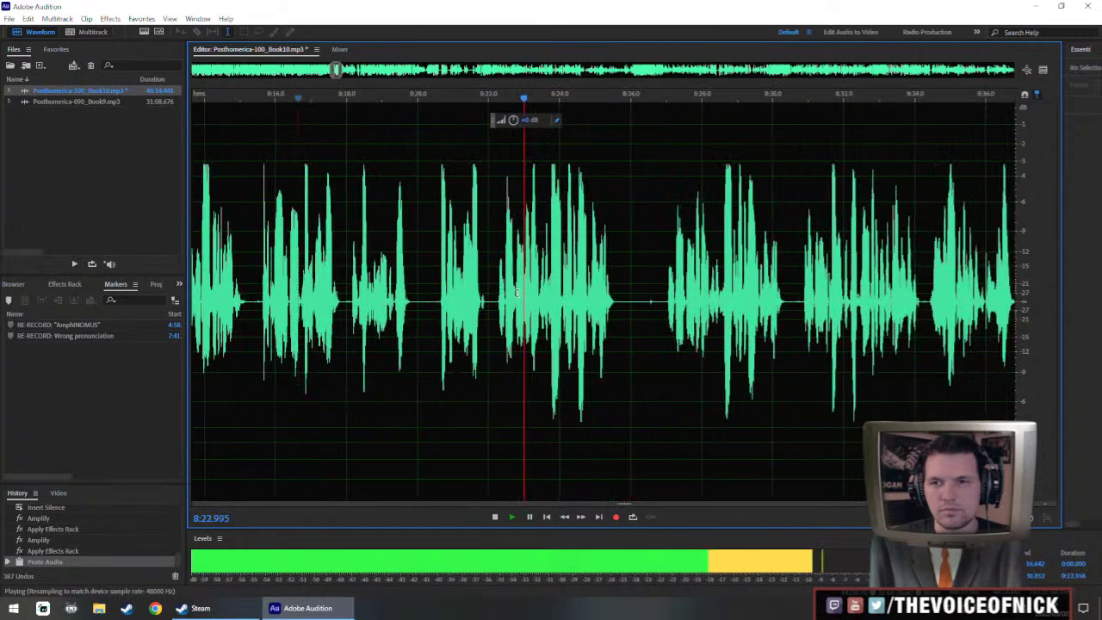
{"action": "left_click_drag", "start_coordinate": [620, 291], "coordinate": [583, 297]}
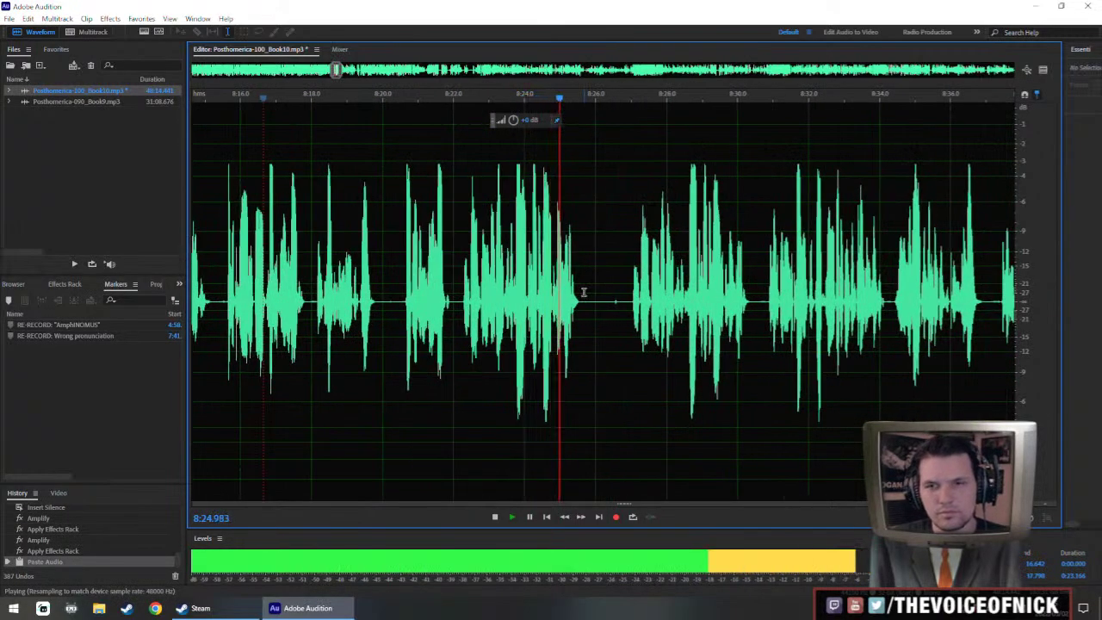
{"action": "left_click", "coordinate": [632, 314]}
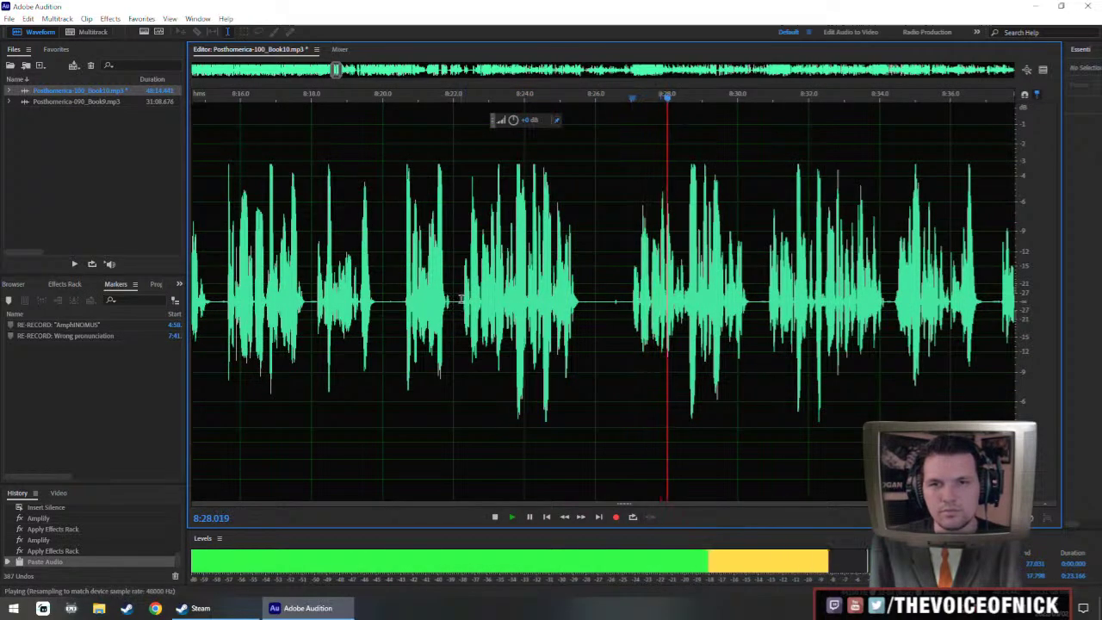
- Compare the repeated takes and delete the audio from about 8:25.6 to 8:30.3
{"action": "left_click_drag", "start_coordinate": [461, 300], "coordinate": [631, 302]}
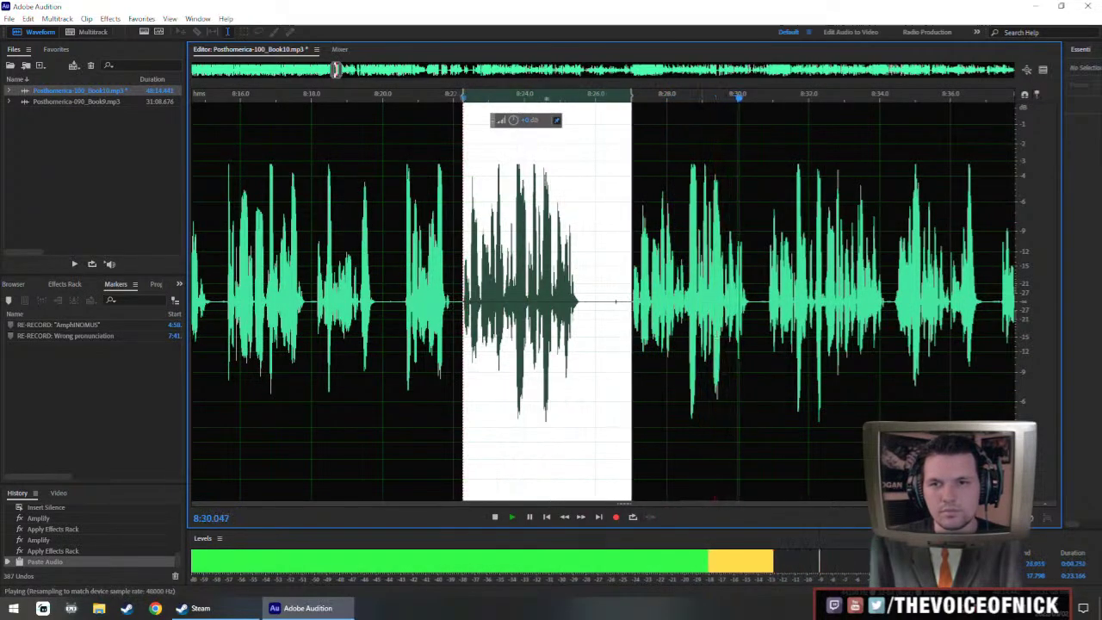
{"action": "key", "text": "space"}
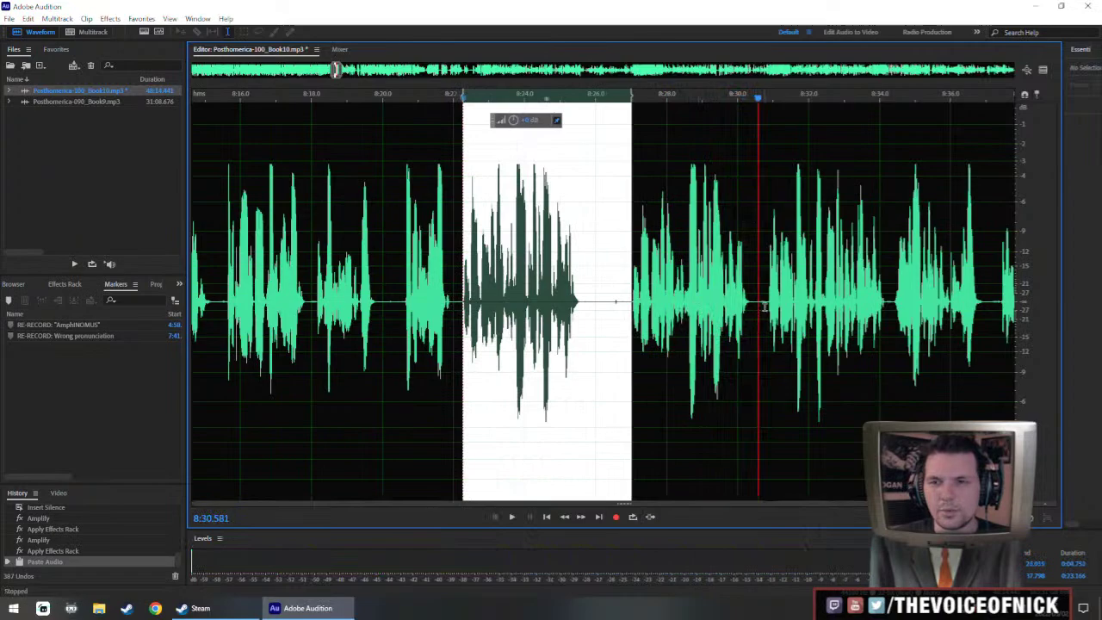
{"action": "left_click", "coordinate": [765, 306]}
{"action": "key", "text": "space"}
{"action": "key", "text": "space"}
{"action": "left_click_drag", "start_coordinate": [580, 321], "coordinate": [747, 346]}
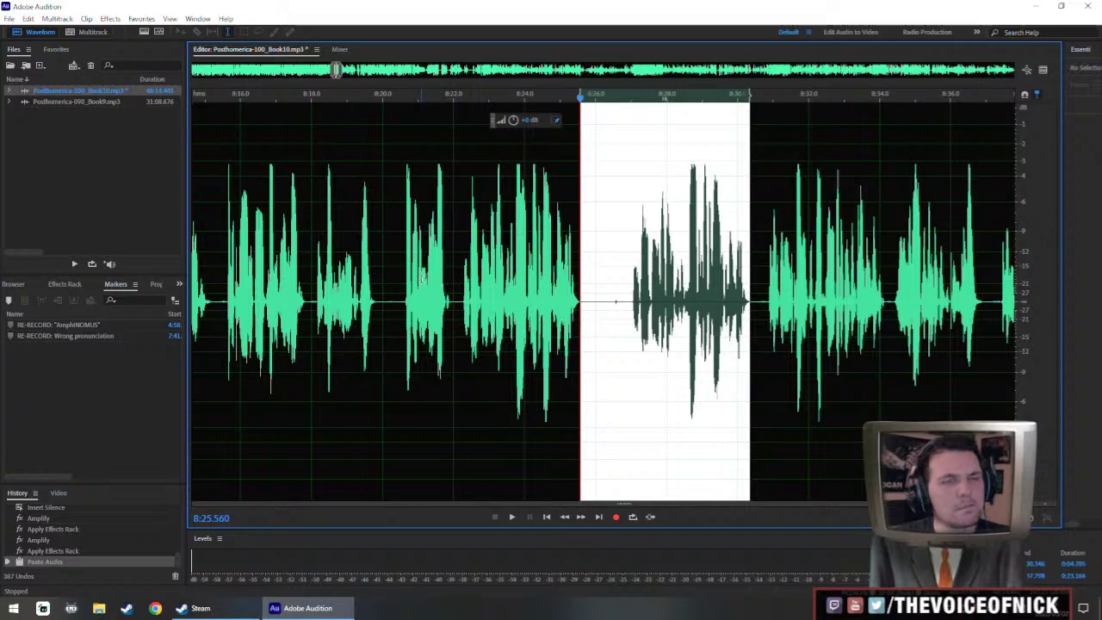
{"action": "key", "text": "Delete"}
{"action": "key", "text": "space"}
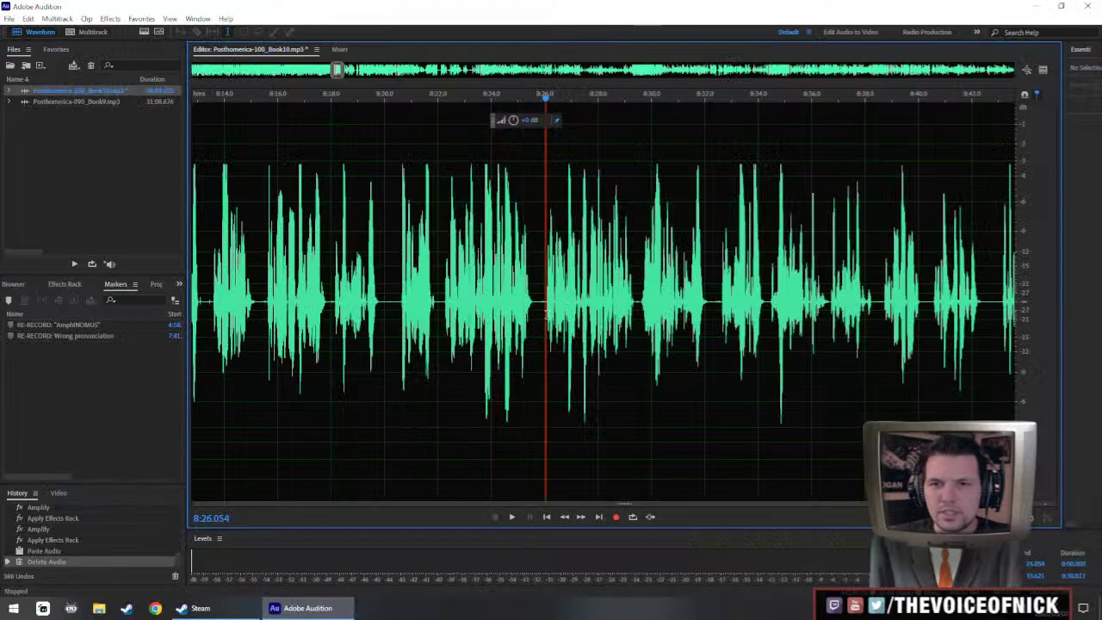
- Amplify the narration from about 8:26.1 to 8:42.7 and reapply the effects rack, marking about 8:22.2 with a cue marker
{"action": "left_click_drag", "start_coordinate": [546, 315], "coordinate": [993, 345]}
{"action": "scroll", "coordinate": [919, 345], "scroll_direction": "down", "scroll_amount": 4}
{"action": "left_click_drag", "start_coordinate": [328, 71], "coordinate": [337, 72]}
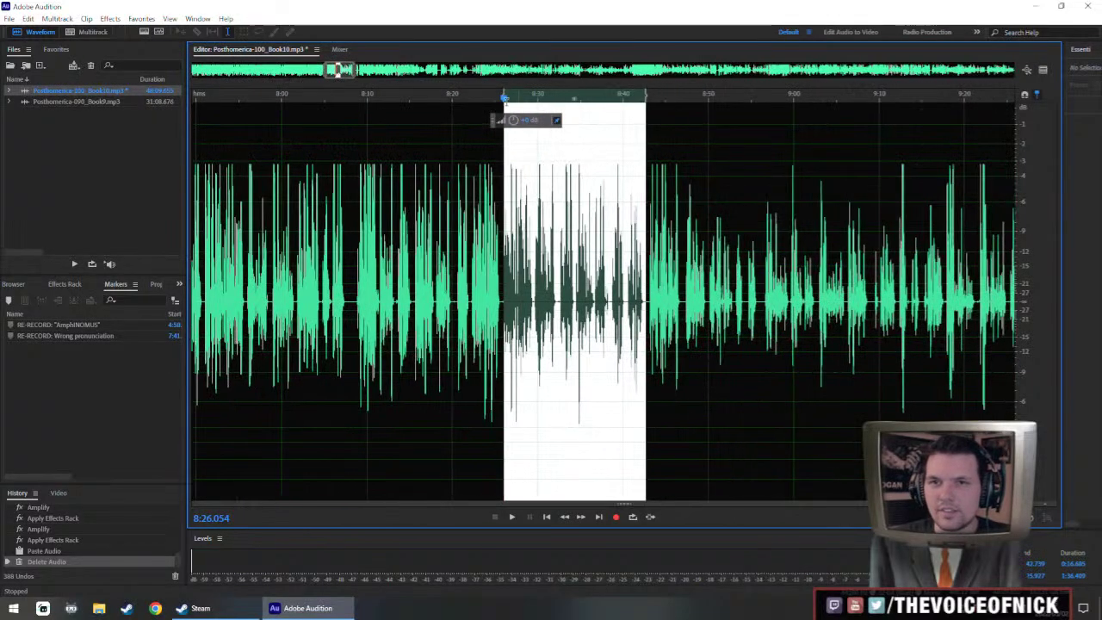
{"action": "left_click_drag", "start_coordinate": [514, 120], "coordinate": [519, 119]}
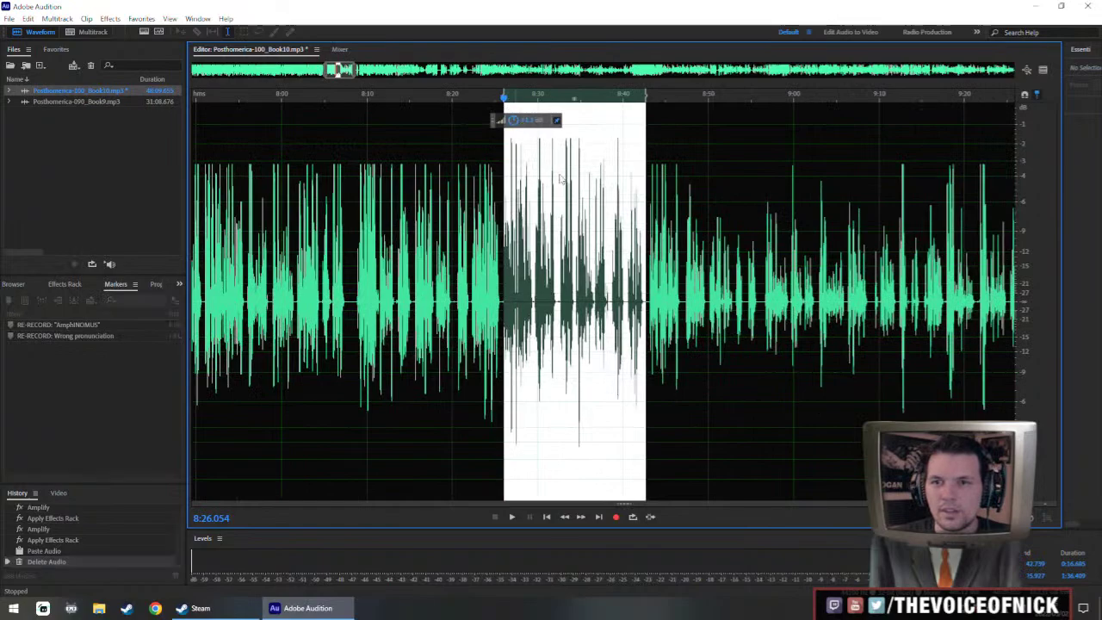
{"action": "key", "text": "ctrl+r"}
{"action": "left_click", "coordinate": [470, 276]}
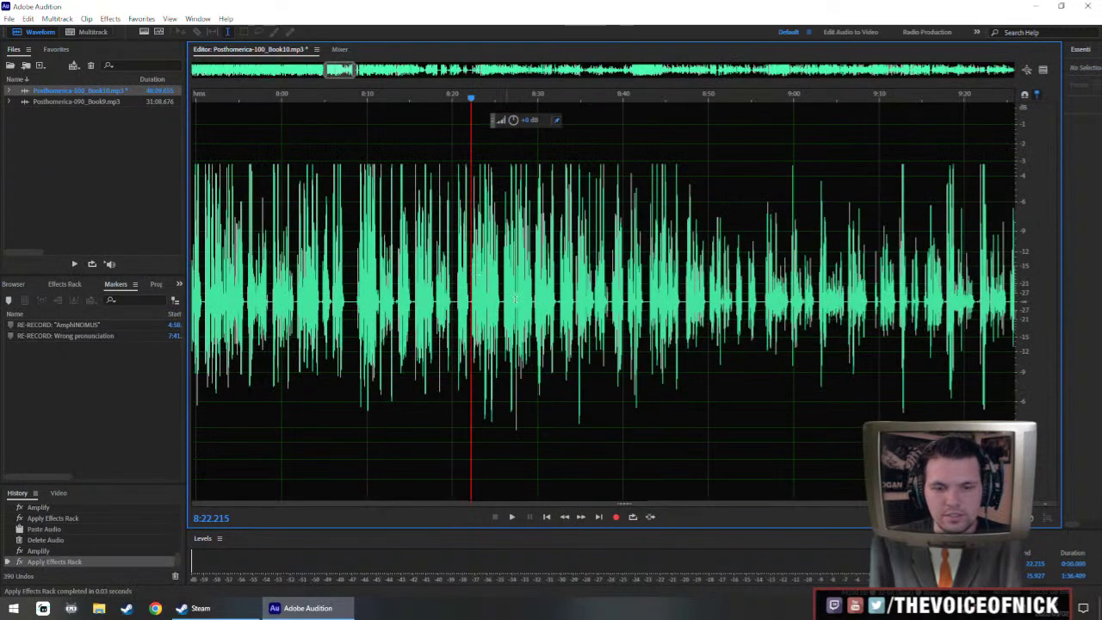
{"action": "key", "text": "m"}
- Amplify the quiet narration from about 8:47.0 to 9:31.0 and reapply the effects rack to it
{"action": "scroll", "coordinate": [514, 298], "scroll_direction": "right", "scroll_amount": 2}
{"action": "left_click_drag", "start_coordinate": [558, 296], "coordinate": [935, 305]}
{"action": "scroll", "coordinate": [915, 291], "scroll_direction": "down", "scroll_amount": 2}
{"action": "scroll", "coordinate": [857, 223], "scroll_direction": "right", "scroll_amount": 1}
{"action": "scroll", "coordinate": [741, 168], "scroll_direction": "up", "scroll_amount": 1}
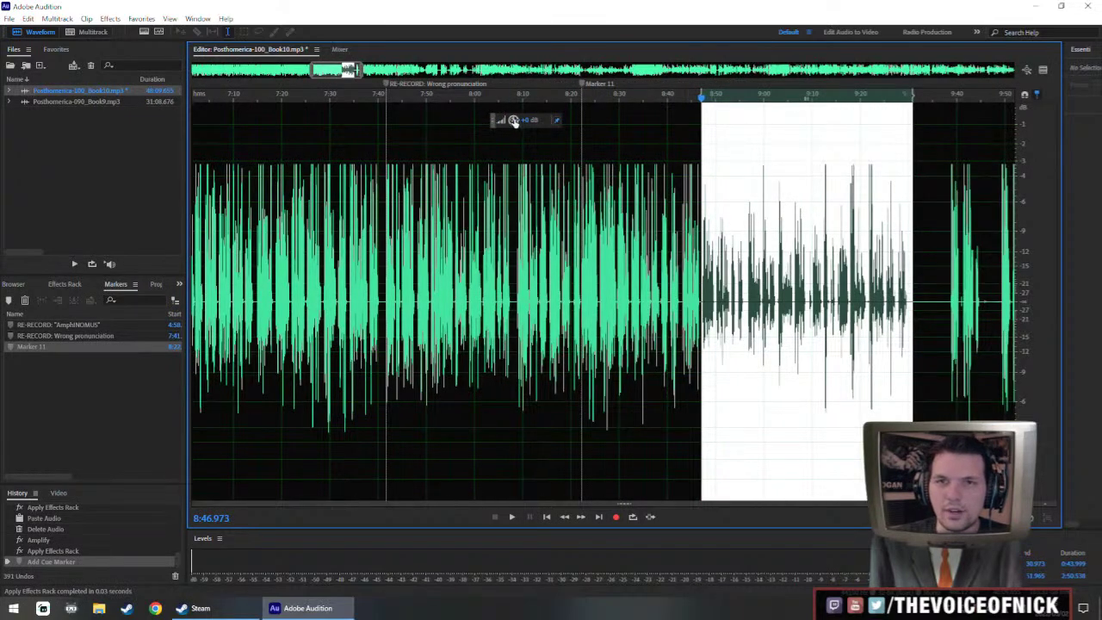
{"action": "left_click_drag", "start_coordinate": [514, 121], "coordinate": [514, 114]}
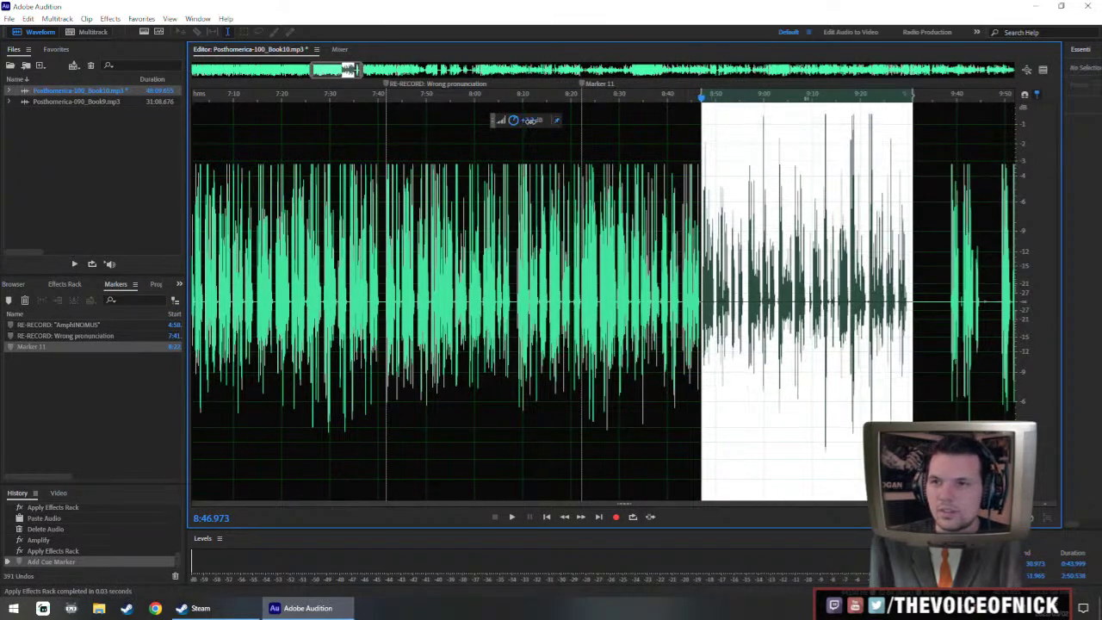
{"action": "left_click_drag", "start_coordinate": [532, 121], "coordinate": [532, 121]}
{"action": "key", "text": "shift+r"}
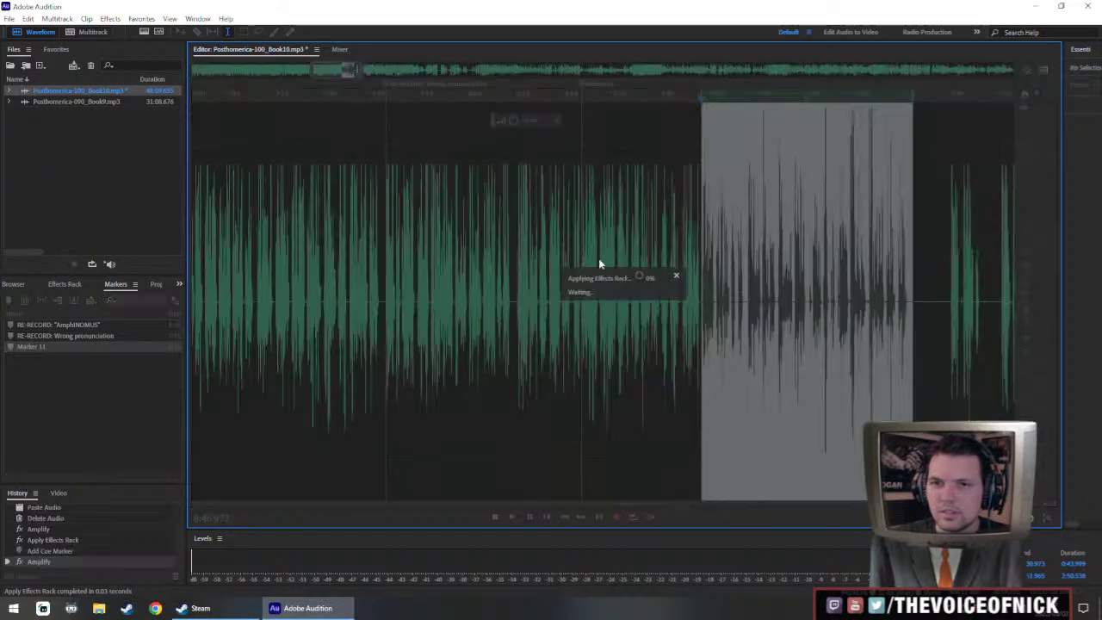
- Replay the narration from about 8:22 through 8:41 and delete the cue marker near 8:22
{"action": "left_click", "coordinate": [584, 257]}
{"action": "key", "text": "space"}
{"action": "scroll", "coordinate": [483, 90], "scroll_direction": "up", "scroll_amount": 3}
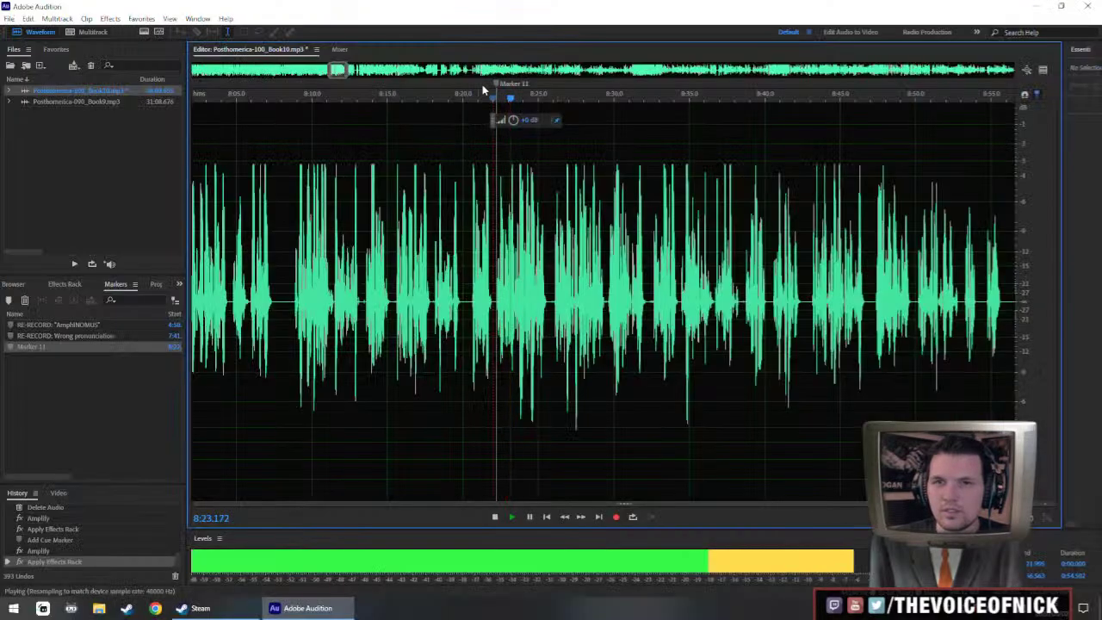
{"action": "right_click", "coordinate": [500, 91]}
{"action": "left_click", "coordinate": [525, 93]}
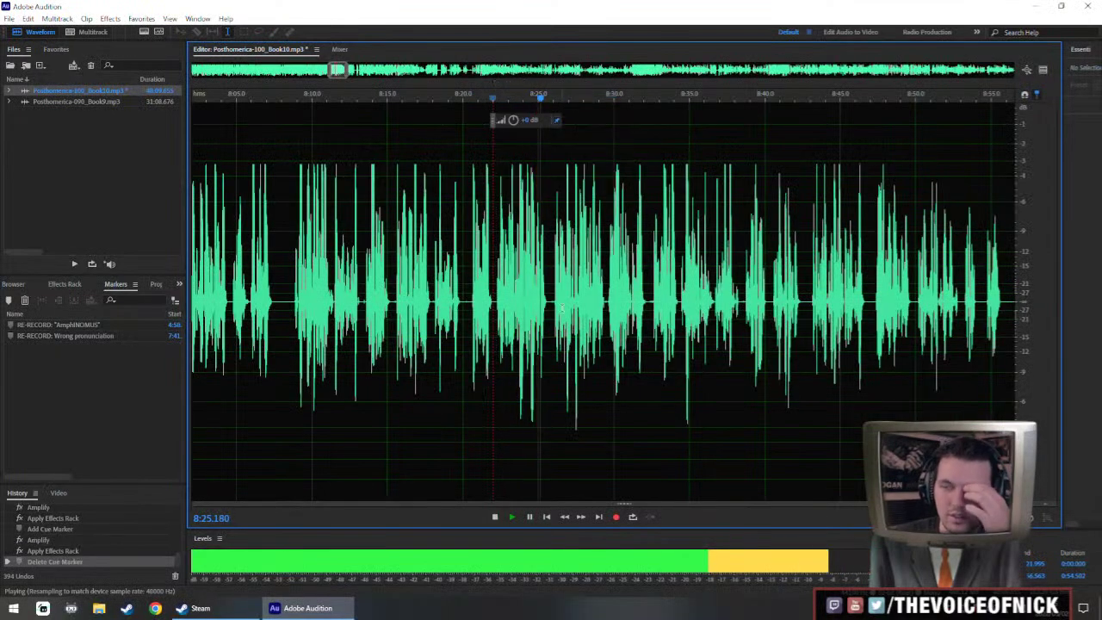
{"action": "scroll", "coordinate": [585, 275], "scroll_direction": "up", "scroll_amount": 3}
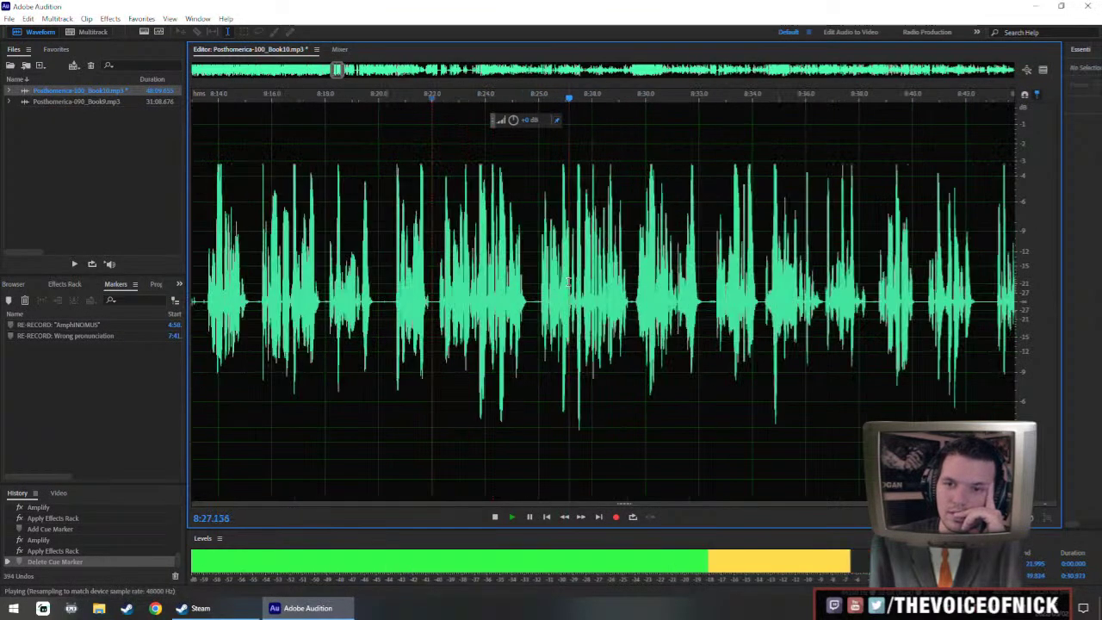
{"action": "left_click_drag", "start_coordinate": [592, 265], "coordinate": [518, 295]}
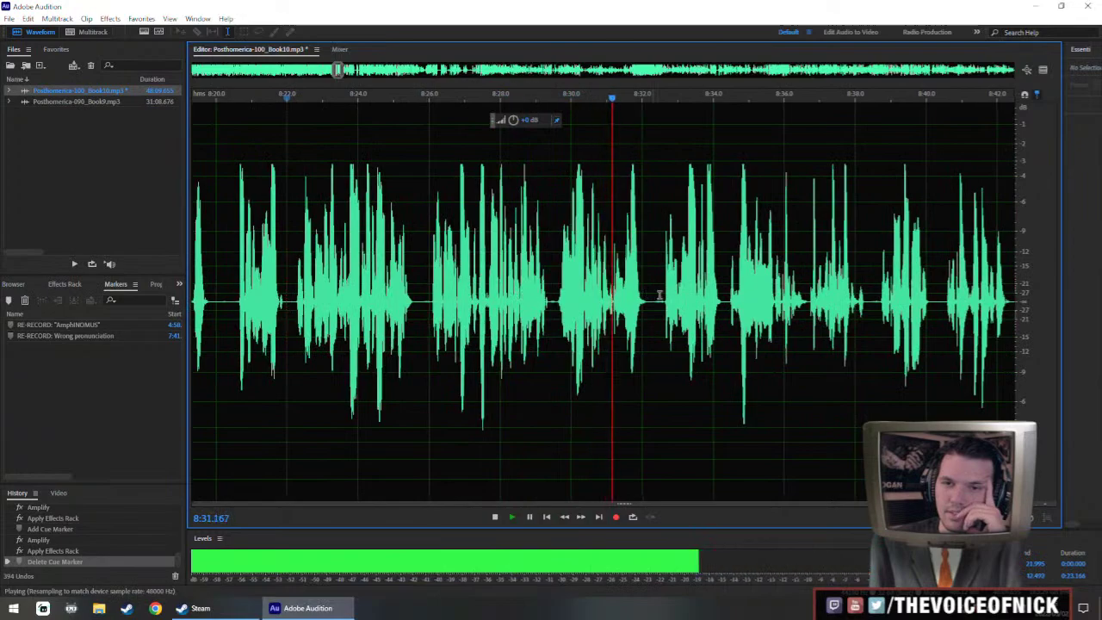
{"action": "scroll", "coordinate": [659, 295], "scroll_direction": "down", "scroll_amount": 3}
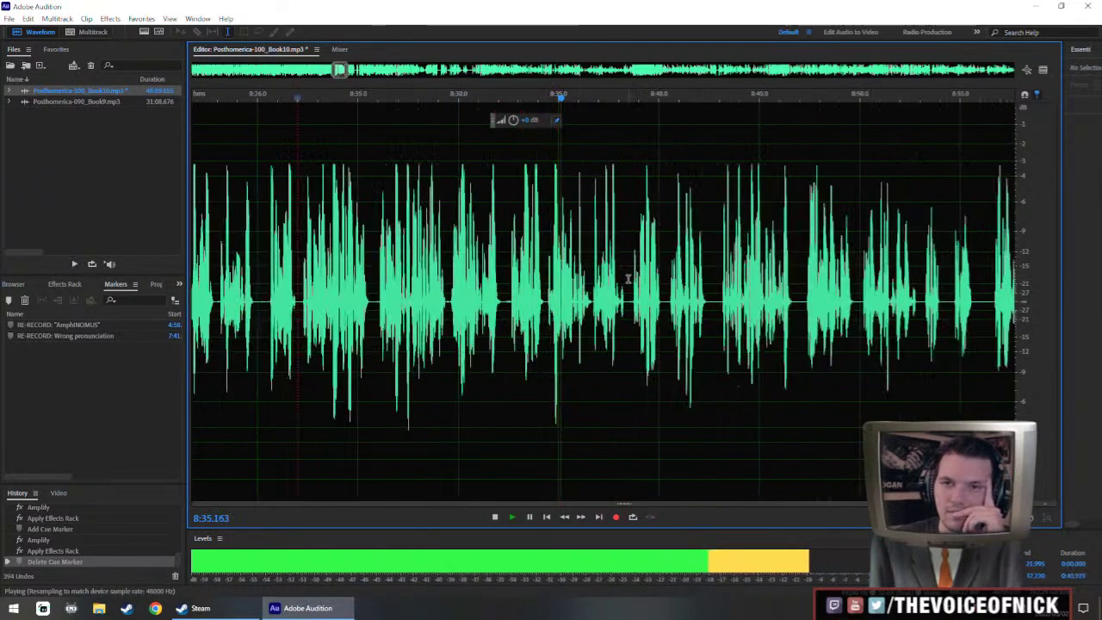
{"action": "scroll", "coordinate": [543, 311], "scroll_direction": "up", "scroll_amount": 2}
{"action": "scroll", "coordinate": [556, 317], "scroll_direction": "up", "scroll_amount": 2}
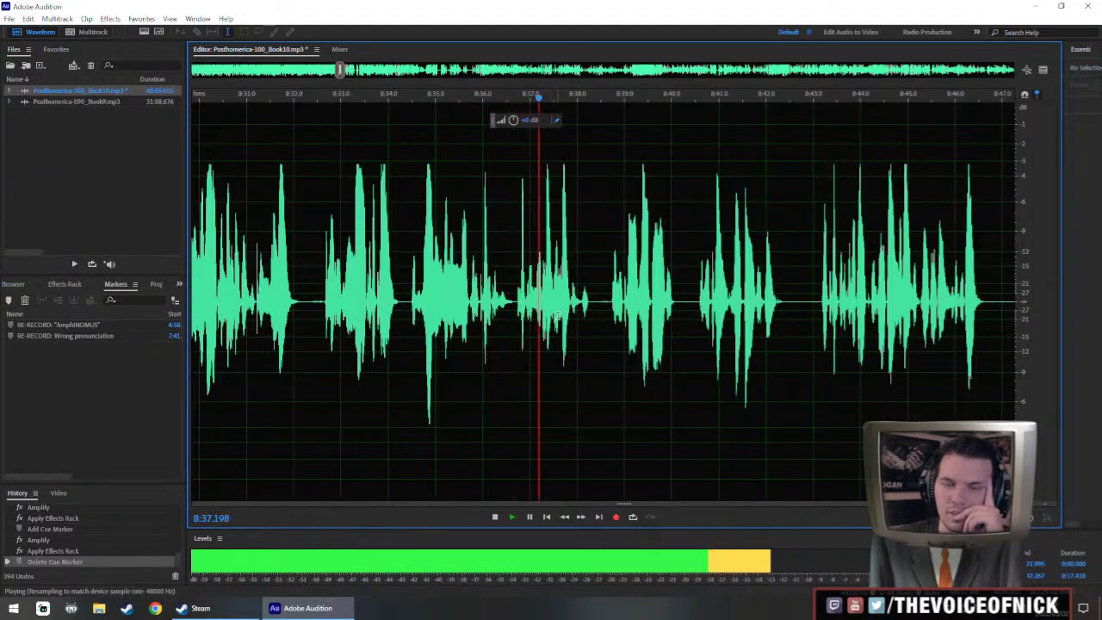
{"action": "left_click_drag", "start_coordinate": [570, 315], "coordinate": [423, 352]}
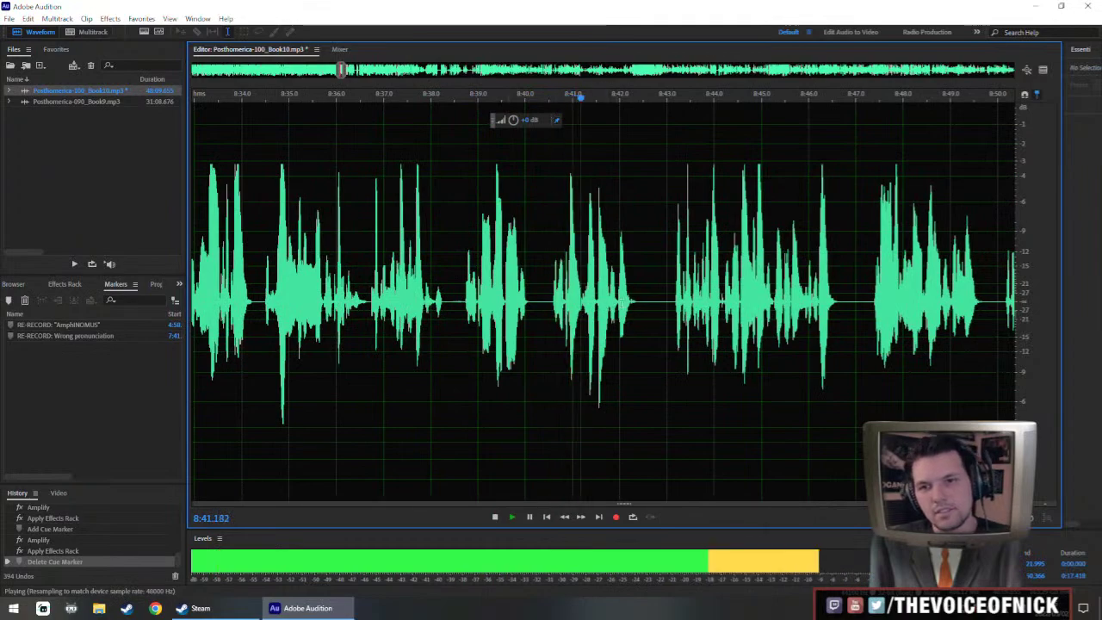
- Stop playback and delete the repeated phrase from about 8:38.3 to 8:40.1
{"action": "key", "text": "space"}
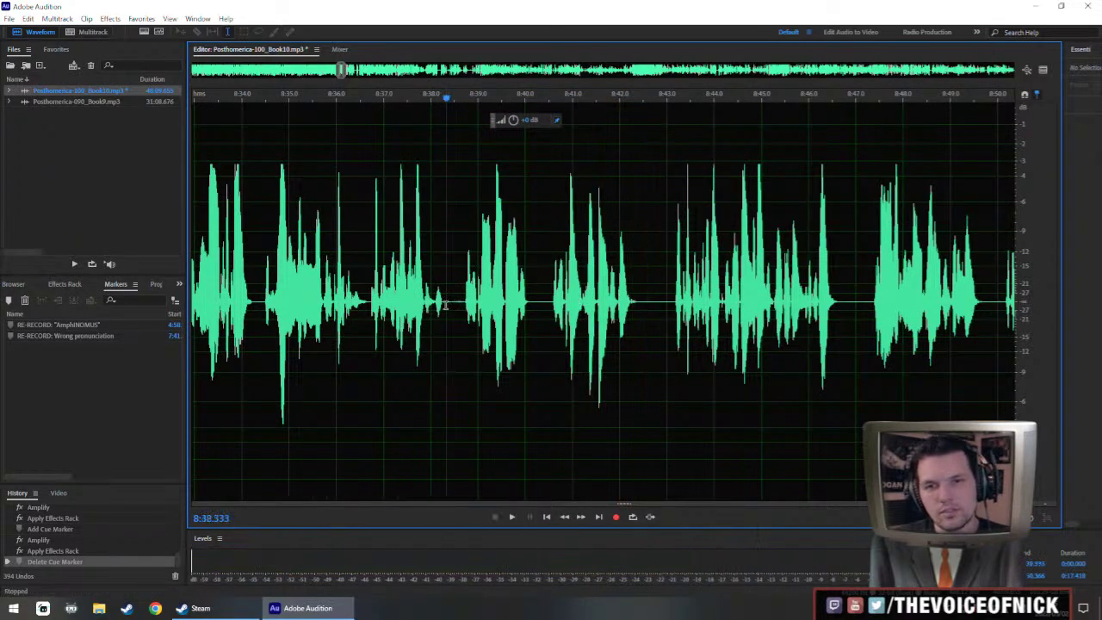
{"action": "left_click_drag", "start_coordinate": [446, 306], "coordinate": [528, 334]}
{"action": "key", "text": "Delete"}
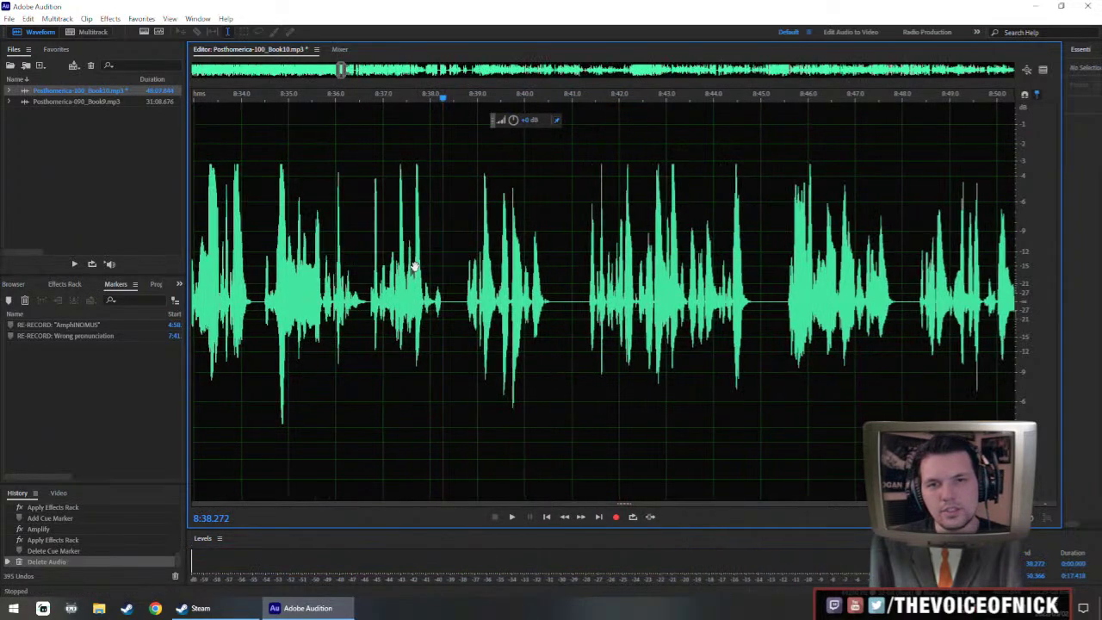
- Examine the lengths of the pauses between phrases at about 8:29.4 and 8:32.2
{"action": "scroll", "coordinate": [369, 267], "scroll_direction": "down", "scroll_amount": 2}
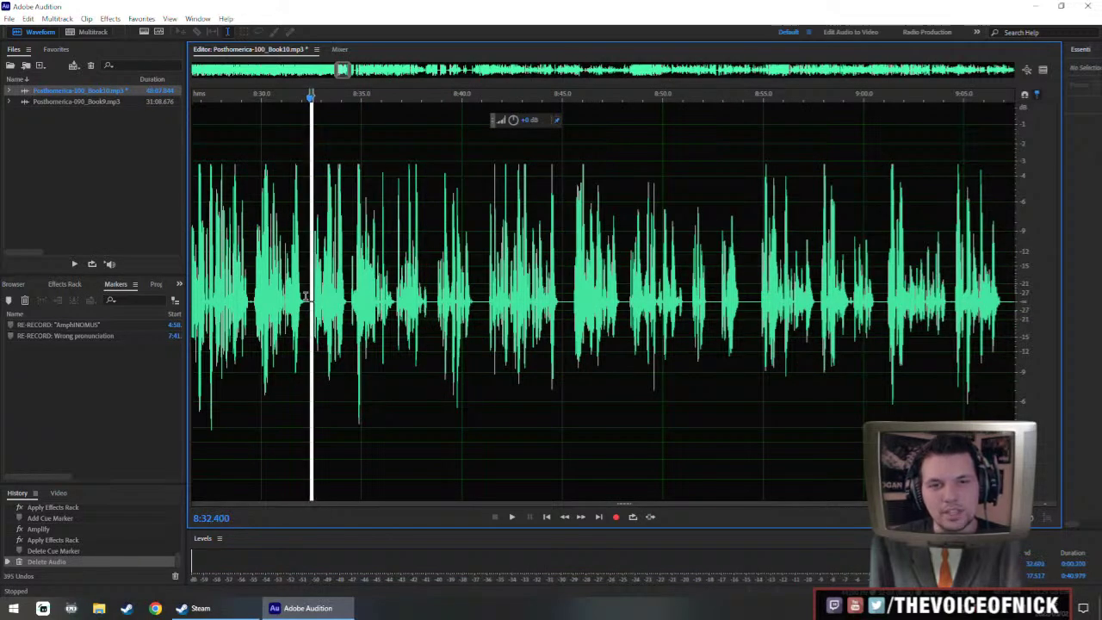
{"action": "left_click_drag", "start_coordinate": [305, 298], "coordinate": [311, 302]}
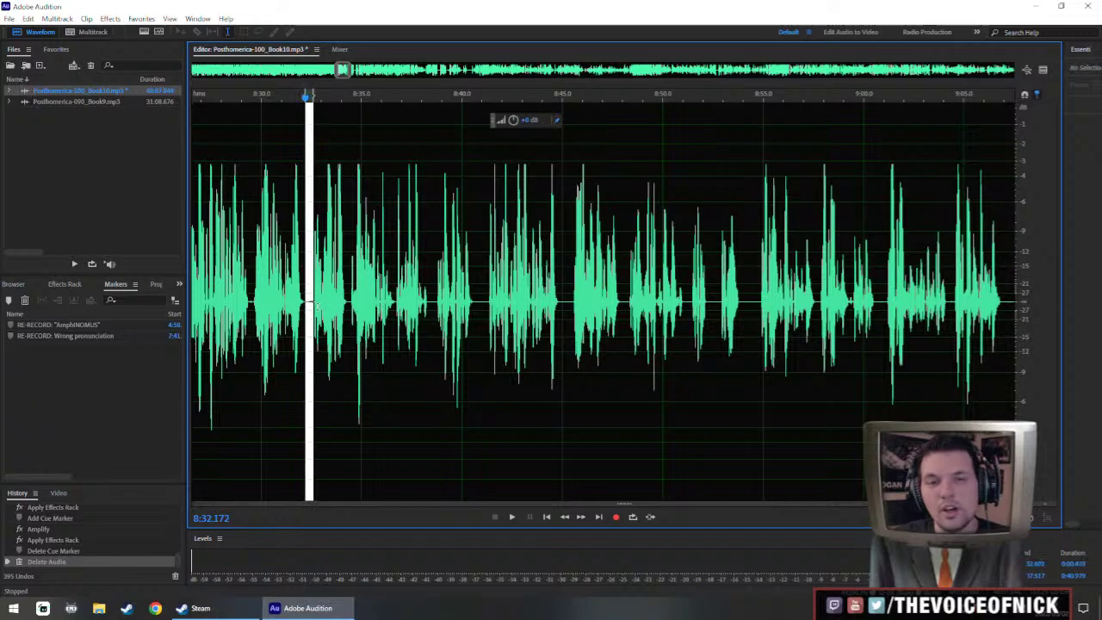
{"action": "left_click", "coordinate": [349, 285]}
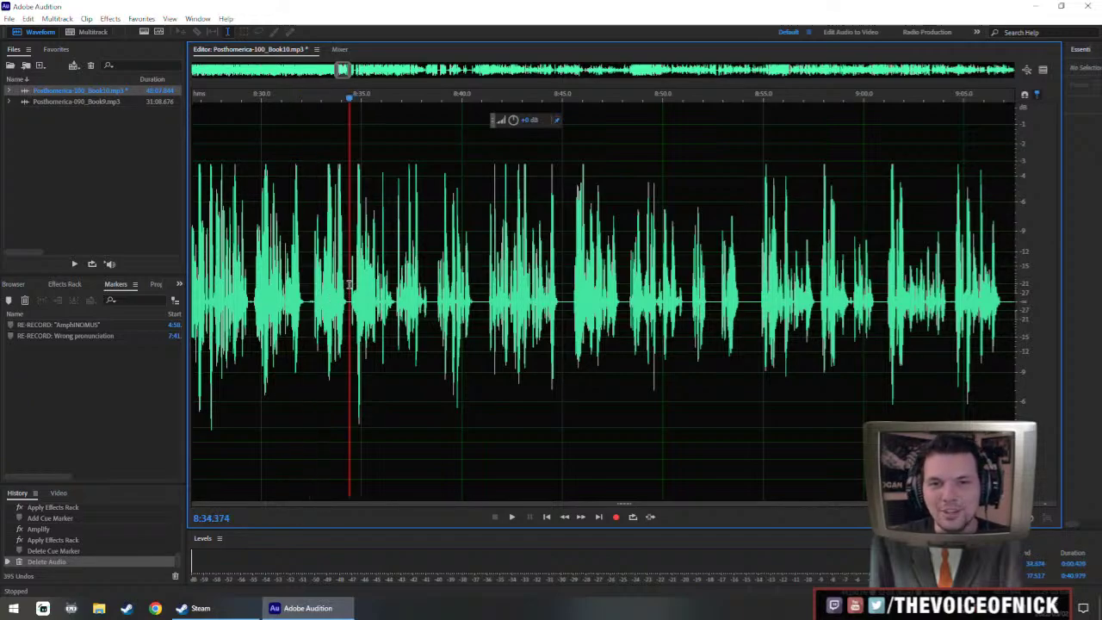
{"action": "left_click", "coordinate": [347, 285]}
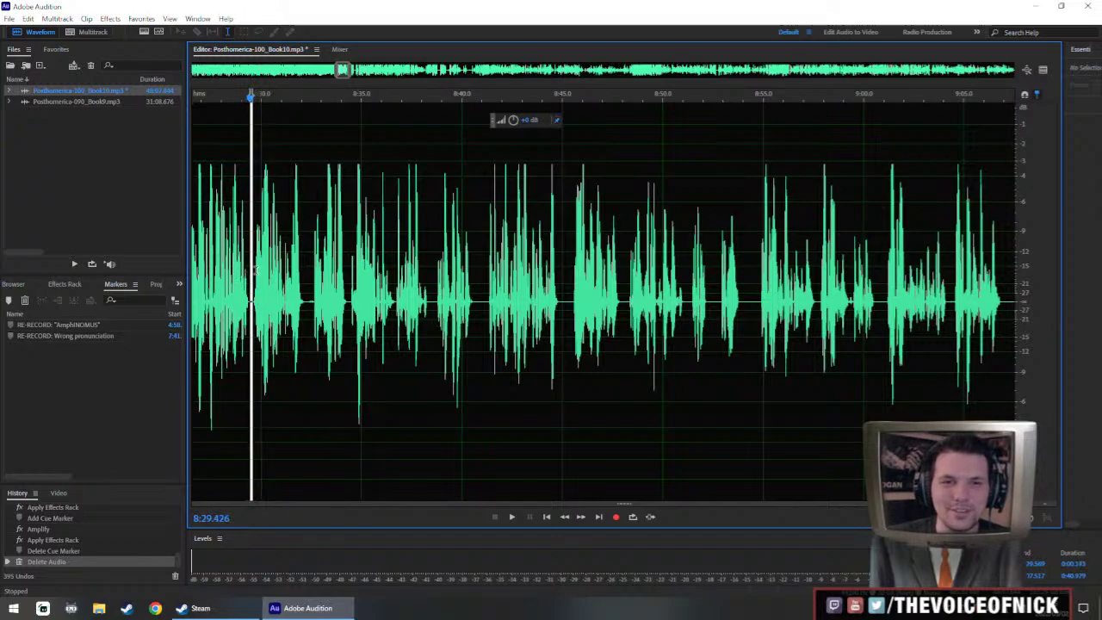
{"action": "scroll", "coordinate": [255, 271], "scroll_direction": "up", "scroll_amount": 4}
{"action": "scroll", "coordinate": [258, 274], "scroll_direction": "left", "scroll_amount": 5}
{"action": "left_click", "coordinate": [297, 283]}
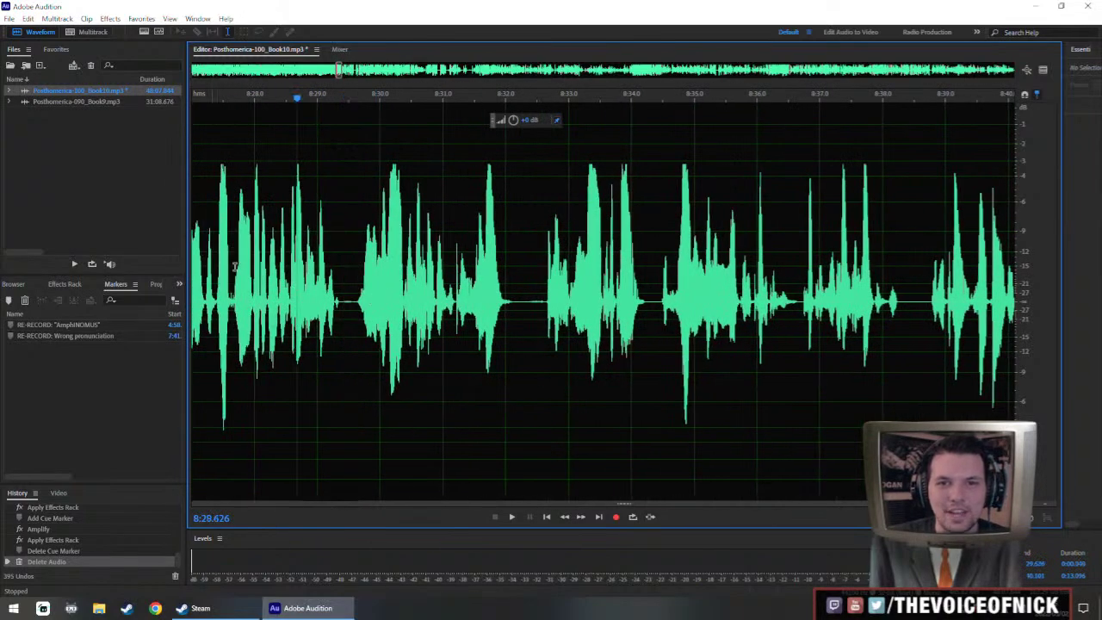
{"action": "left_click_drag", "start_coordinate": [342, 299], "coordinate": [353, 298]}
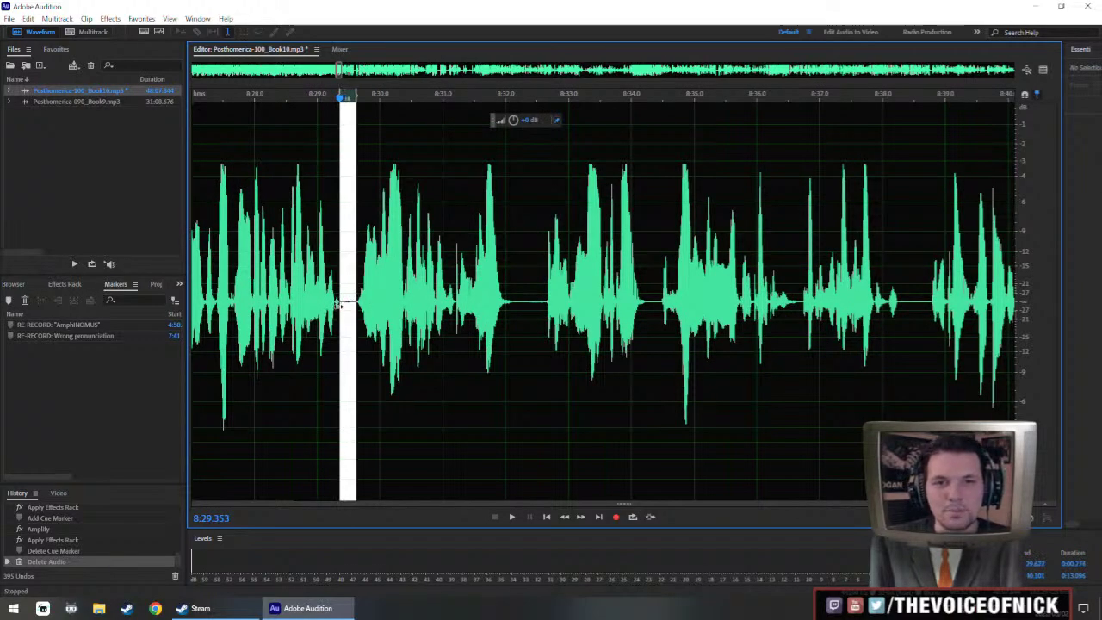
{"action": "scroll", "coordinate": [337, 309], "scroll_direction": "down", "scroll_amount": 2}
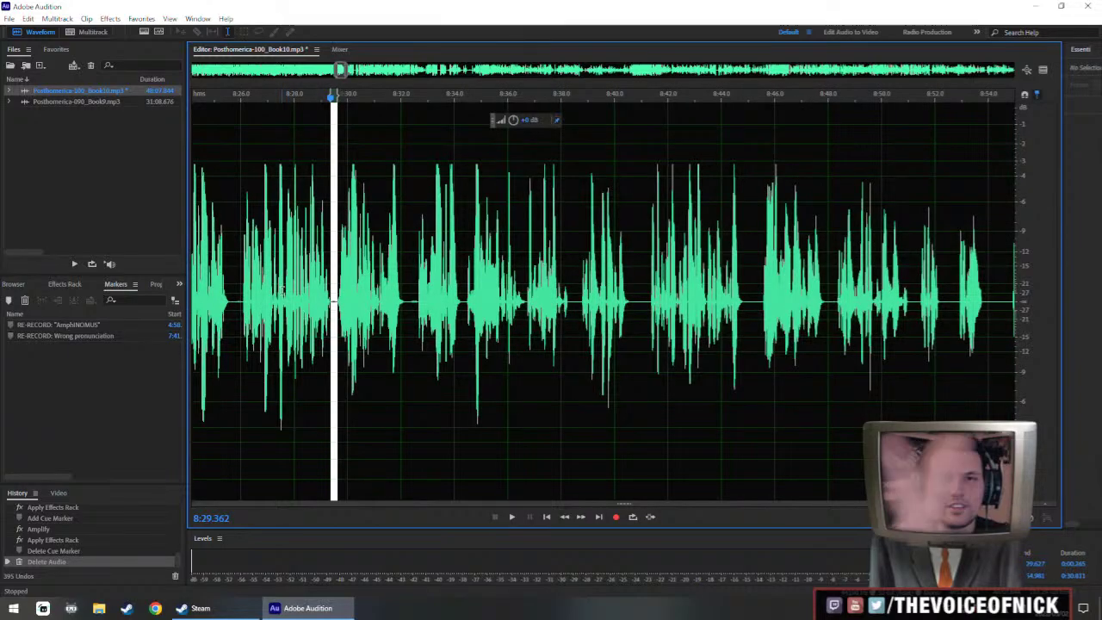
{"action": "scroll", "coordinate": [481, 317], "scroll_direction": "down", "scroll_amount": 3}
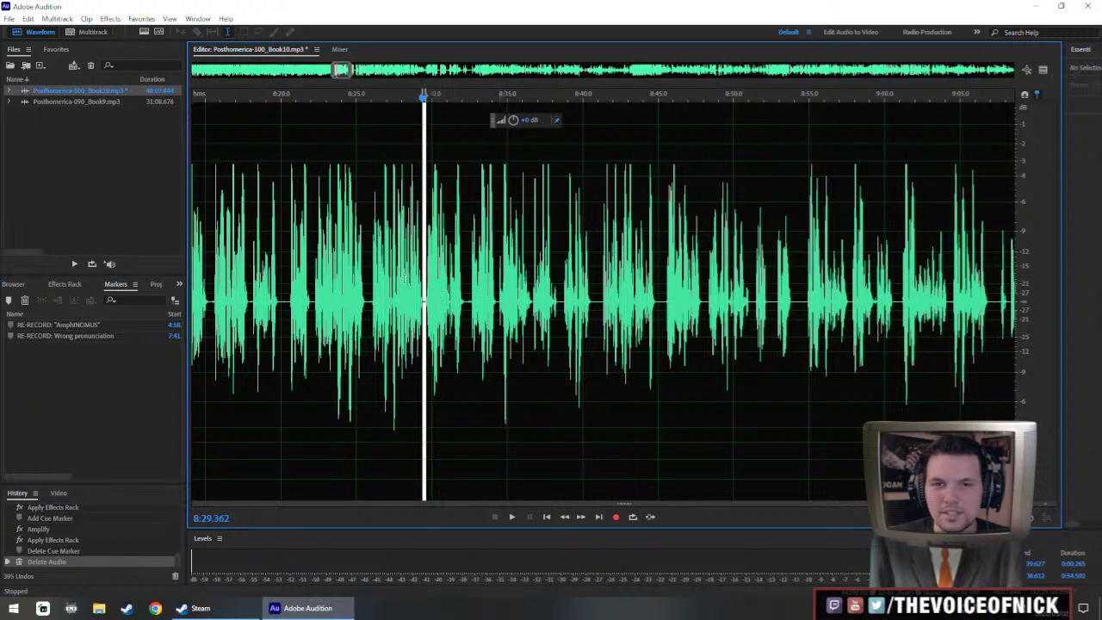
- Listen to the narration from about 8:28.7 up to the join near 8:38
{"action": "left_click", "coordinate": [412, 297]}
{"action": "key", "text": "space"}
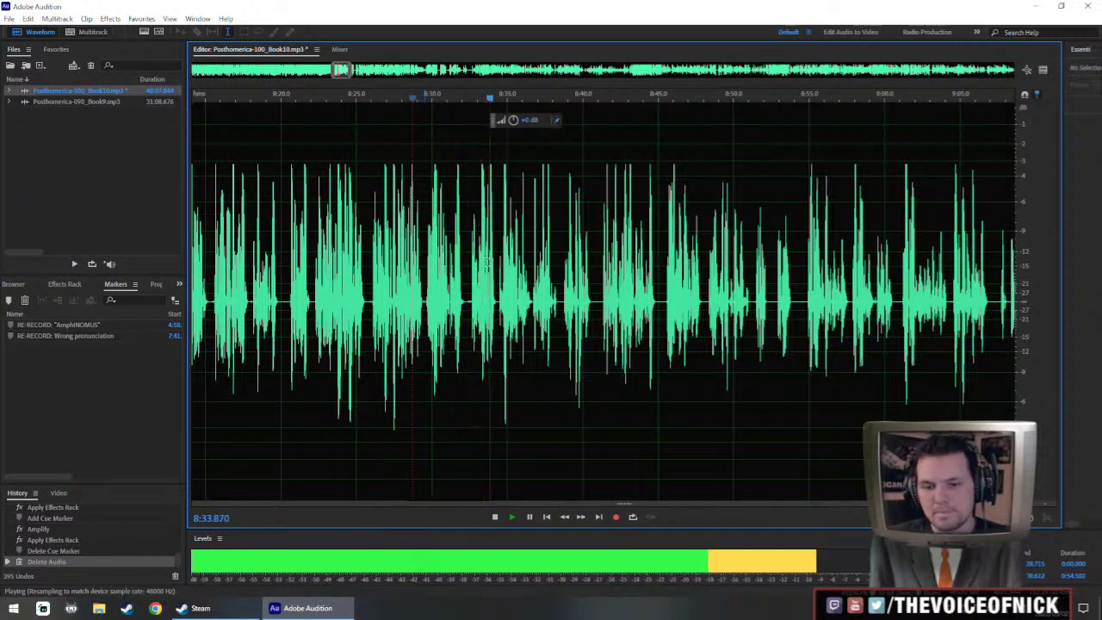
{"action": "scroll", "coordinate": [425, 297], "scroll_direction": "up", "scroll_amount": 2}
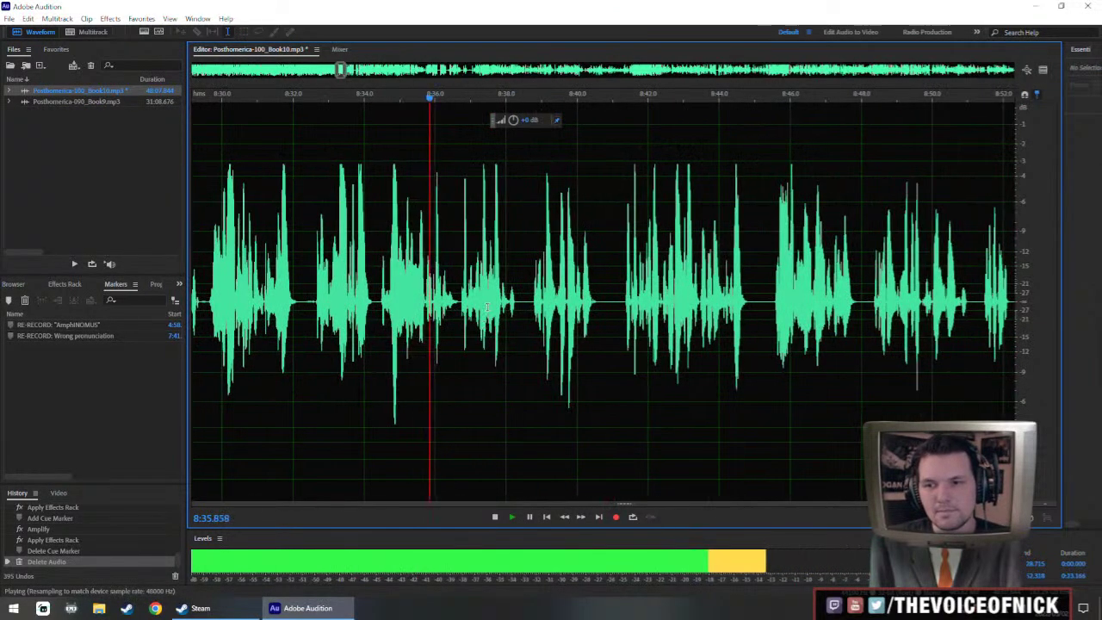
{"action": "scroll", "coordinate": [463, 327], "scroll_direction": "down", "scroll_amount": 3}
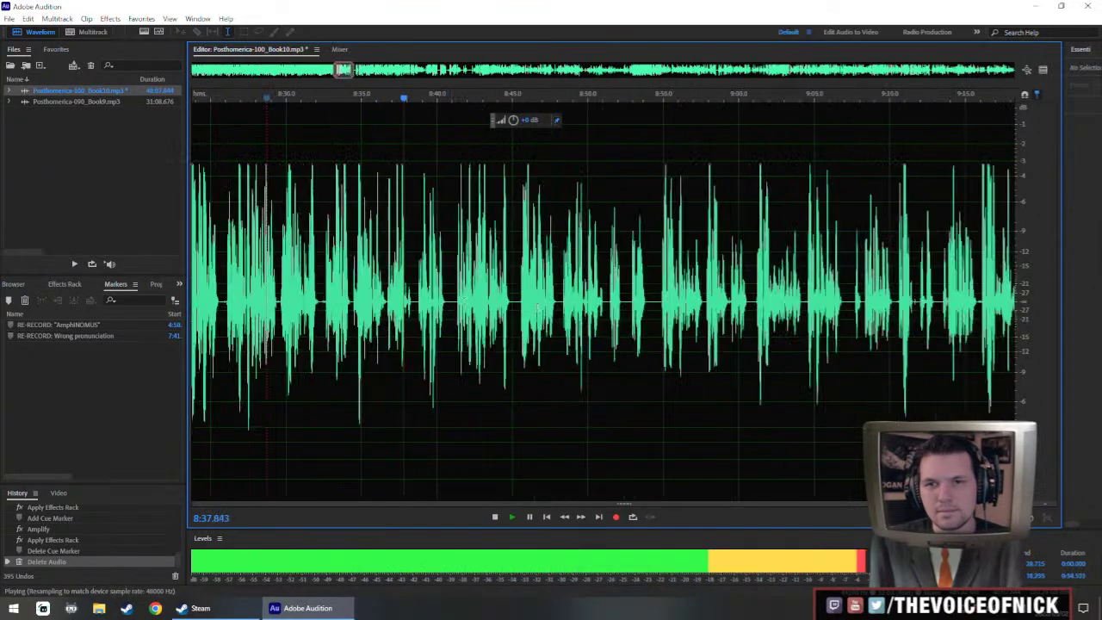
- Amplify the narration from about 8:38.7 to 9:19.4, reapply the effects rack to it, and replay from before the selection
{"action": "left_click_drag", "start_coordinate": [377, 292], "coordinate": [990, 292]}
{"action": "scroll", "coordinate": [956, 293], "scroll_direction": "down", "scroll_amount": 3}
{"action": "scroll", "coordinate": [940, 330], "scroll_direction": "down", "scroll_amount": 1}
{"action": "scroll", "coordinate": [726, 295], "scroll_direction": "right", "scroll_amount": 3}
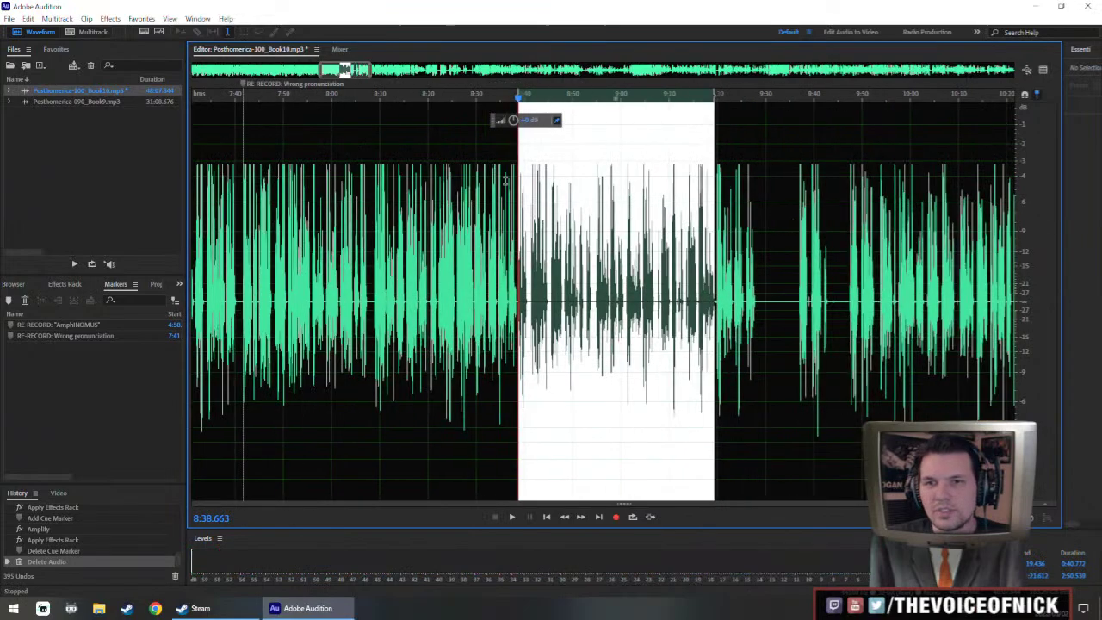
{"action": "left_click_drag", "start_coordinate": [514, 121], "coordinate": [516, 120]}
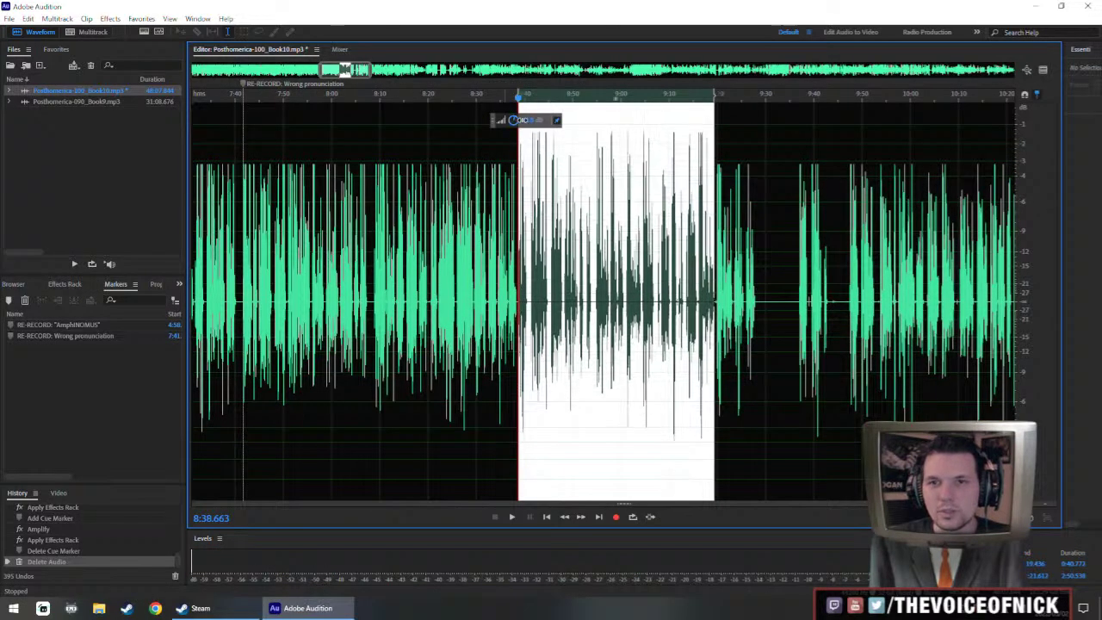
{"action": "scroll", "coordinate": [517, 265], "scroll_direction": "up", "scroll_amount": 4}
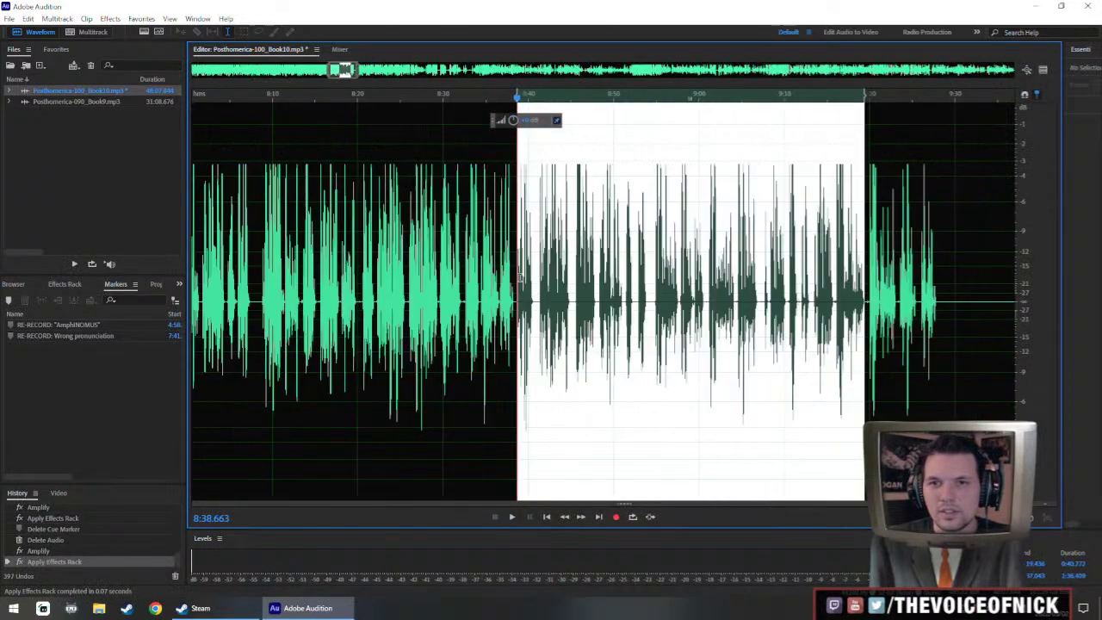
{"action": "left_click", "coordinate": [454, 259]}
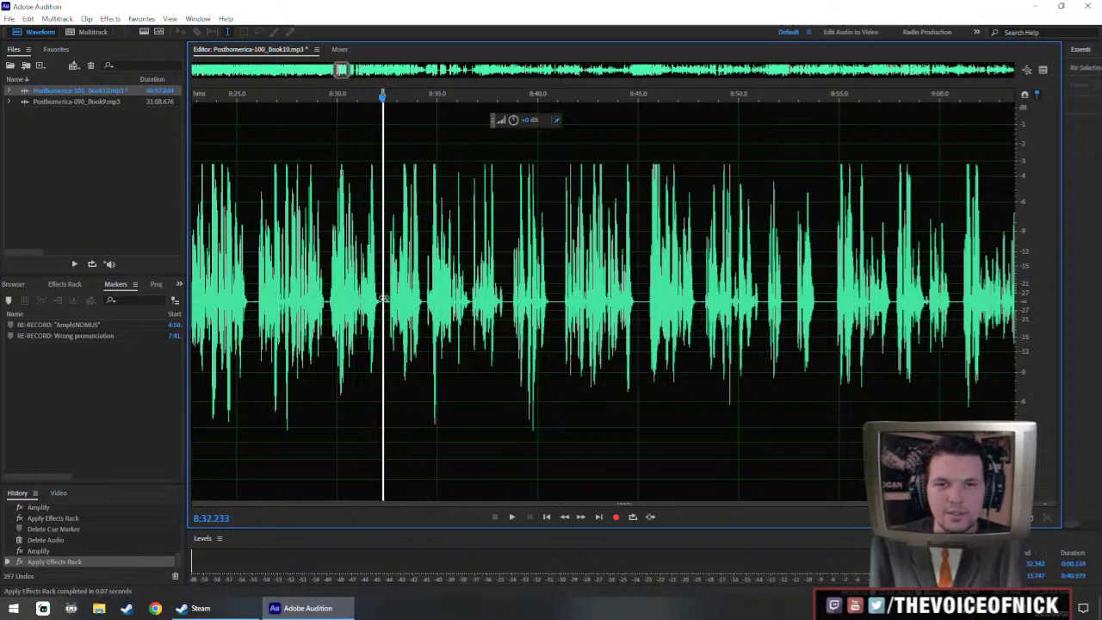
{"action": "key", "text": "space"}
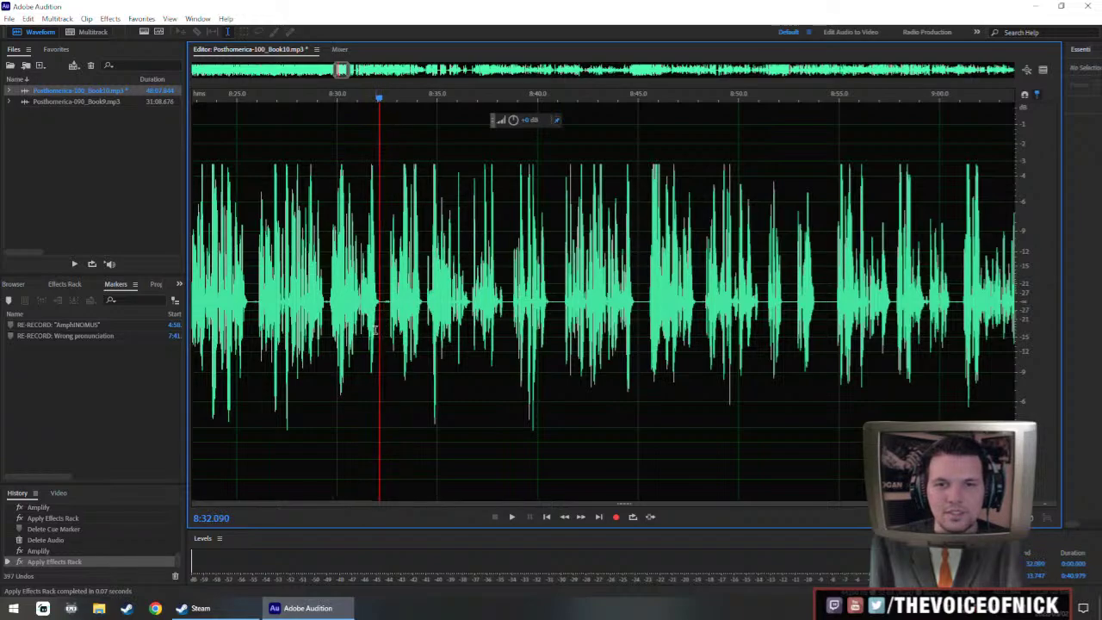
- Listen to the narration from about 8:32.2 through the phrases up to about 8:46.5
{"action": "left_click", "coordinate": [383, 313]}
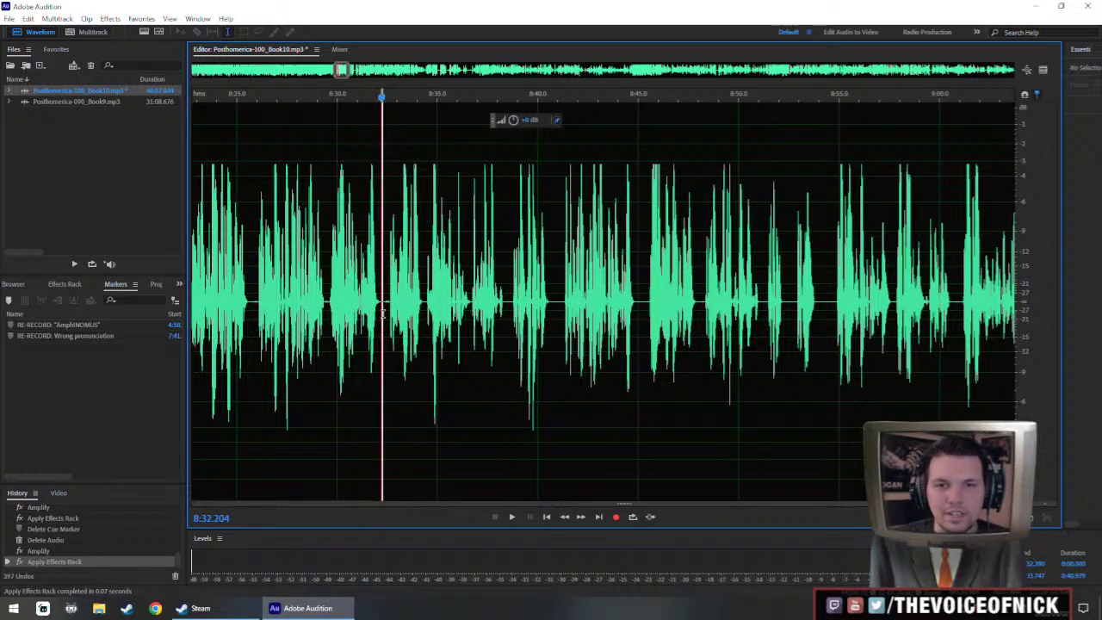
{"action": "key", "text": "space"}
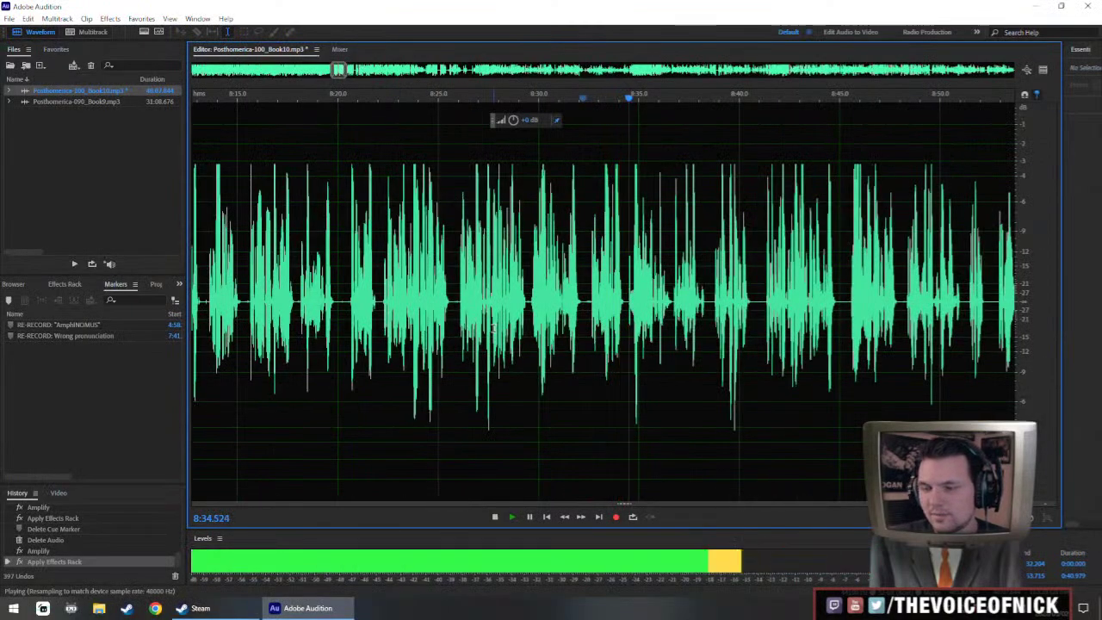
{"action": "scroll", "coordinate": [534, 323], "scroll_direction": "up", "scroll_amount": 4}
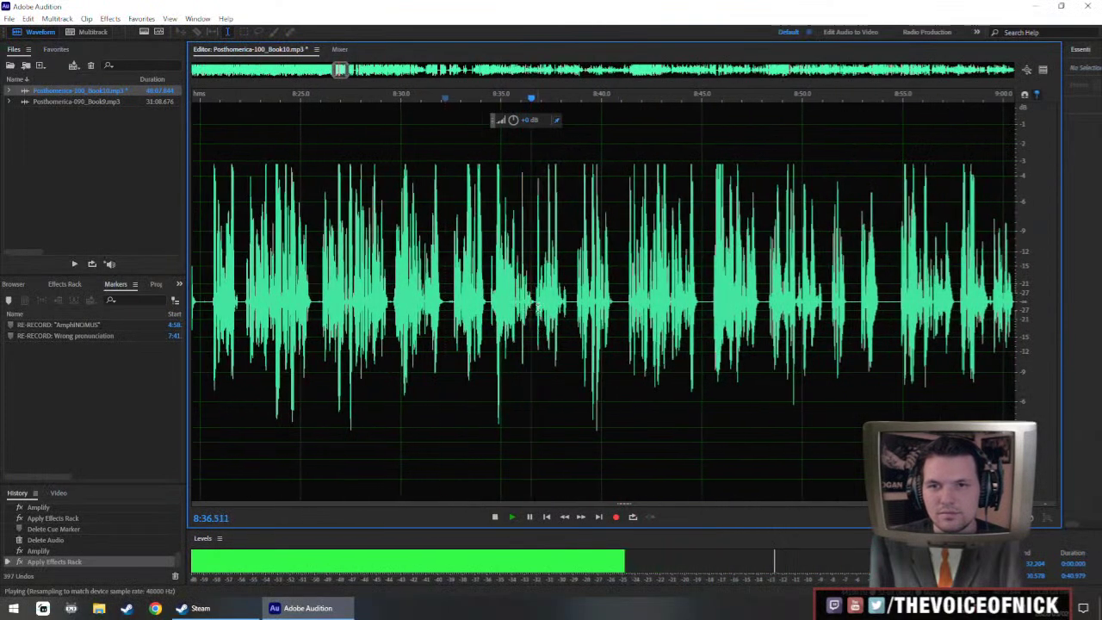
{"action": "left_click_drag", "start_coordinate": [545, 326], "coordinate": [391, 336]}
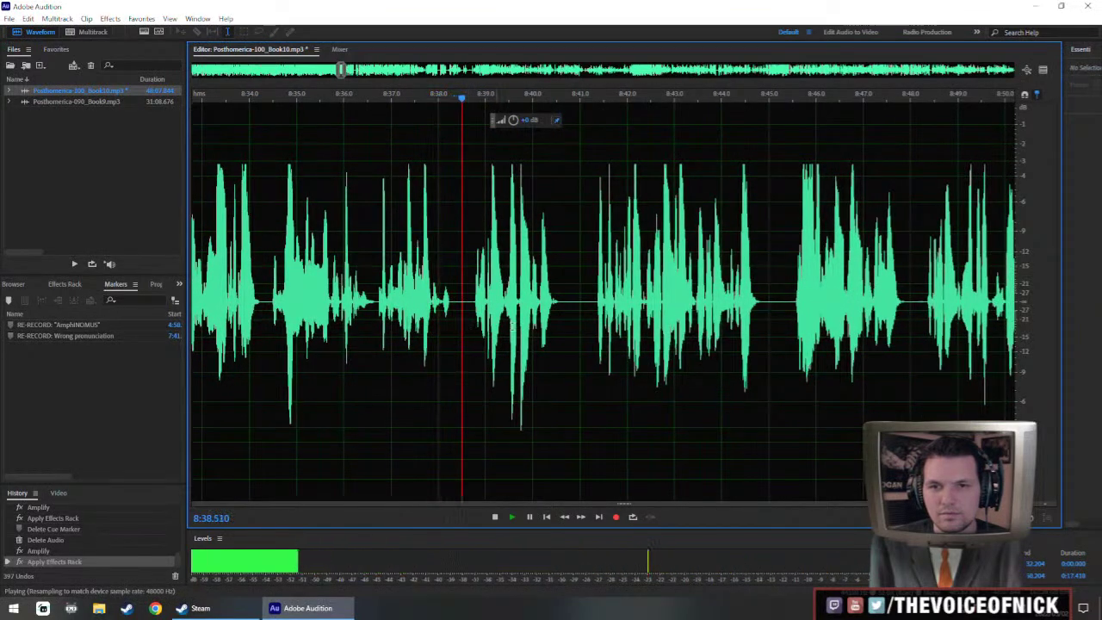
{"action": "left_click_drag", "start_coordinate": [584, 336], "coordinate": [542, 336]}
{"action": "scroll", "coordinate": [541, 336], "scroll_direction": "right", "scroll_amount": 2}
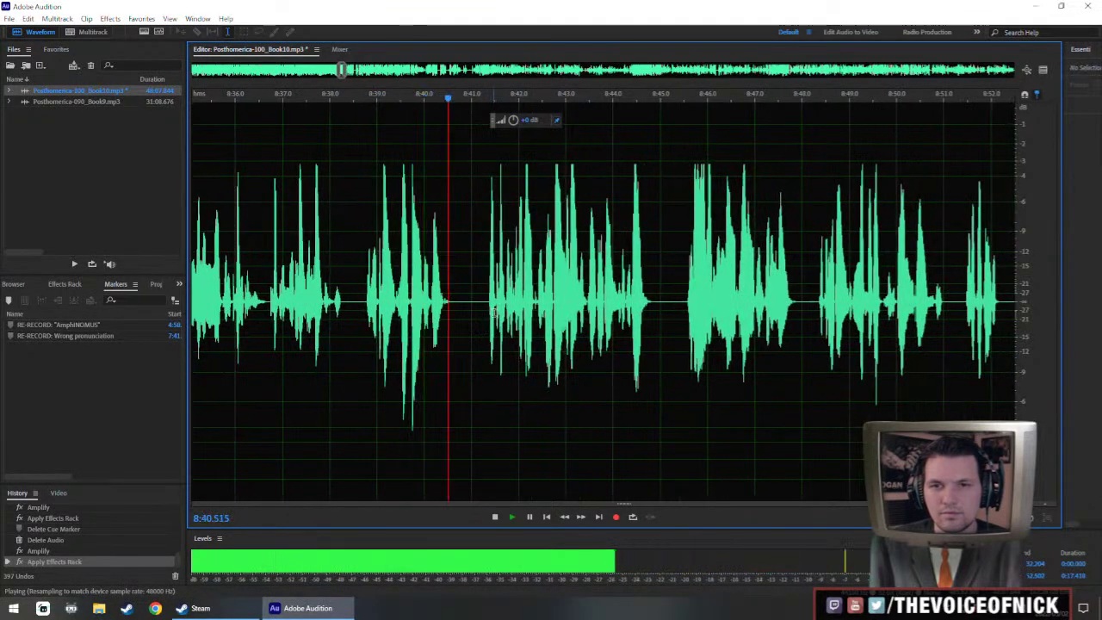
{"action": "scroll", "coordinate": [559, 318], "scroll_direction": "right", "scroll_amount": 1}
{"action": "scroll", "coordinate": [633, 321], "scroll_direction": "right", "scroll_amount": 1}
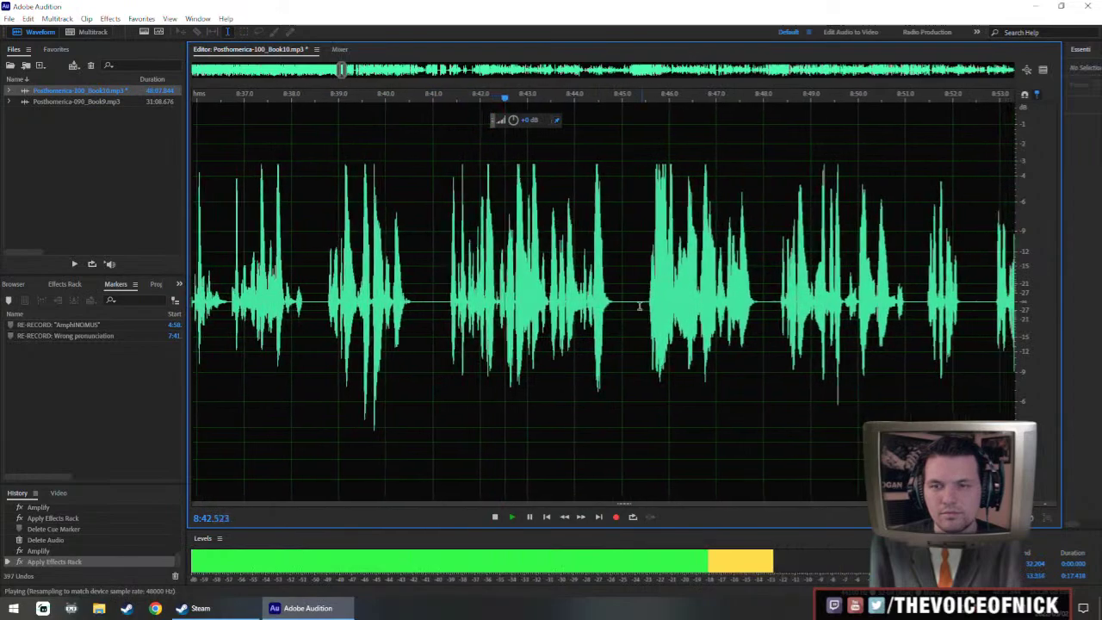
{"action": "scroll", "coordinate": [623, 323], "scroll_direction": "right", "scroll_amount": 2}
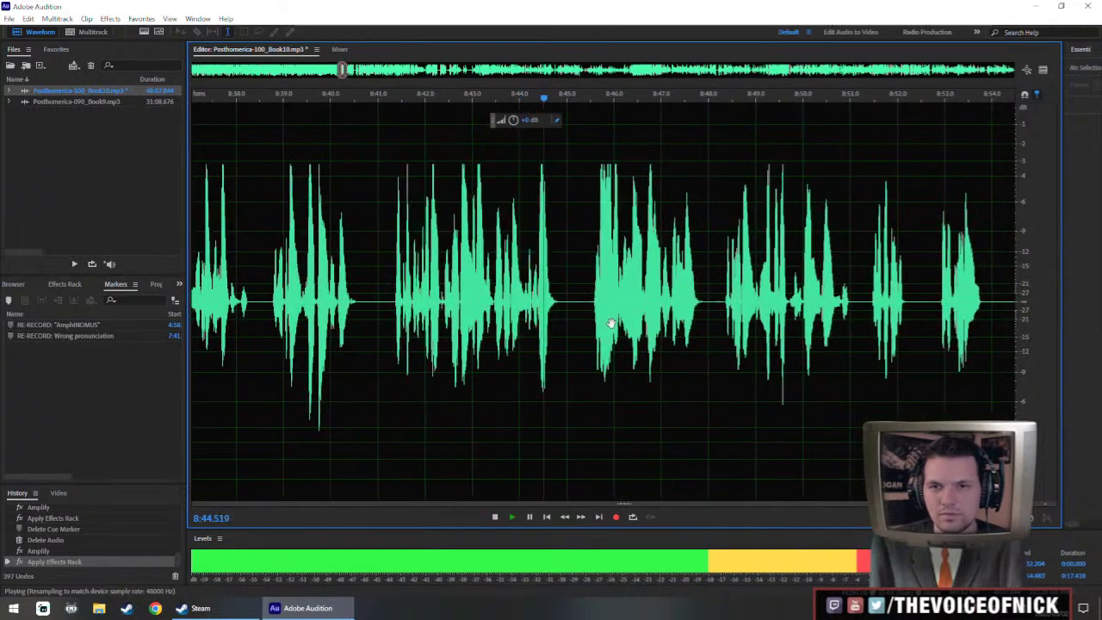
{"action": "scroll", "coordinate": [622, 317], "scroll_direction": "right", "scroll_amount": 1}
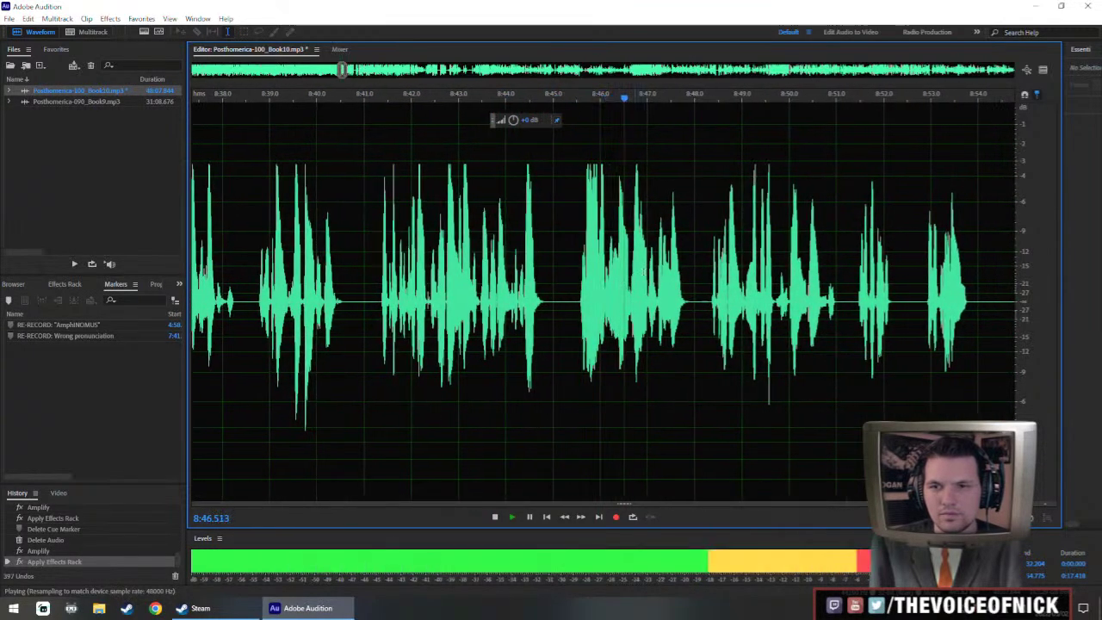
- Stop playback and lower the volume of the loud passage from about 8:45.6 to 8:46.1
{"action": "scroll", "coordinate": [645, 271], "scroll_direction": "up", "scroll_amount": 3}
{"action": "left_click", "coordinate": [521, 306]}
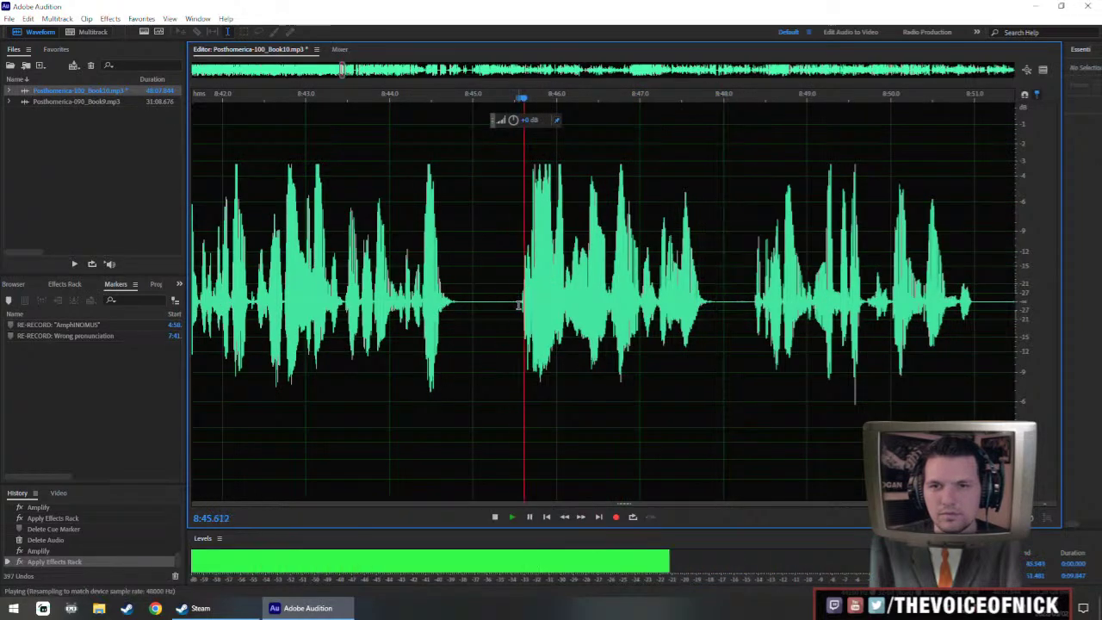
{"action": "double_click", "coordinate": [561, 323]}
{"action": "left_click", "coordinate": [565, 300]}
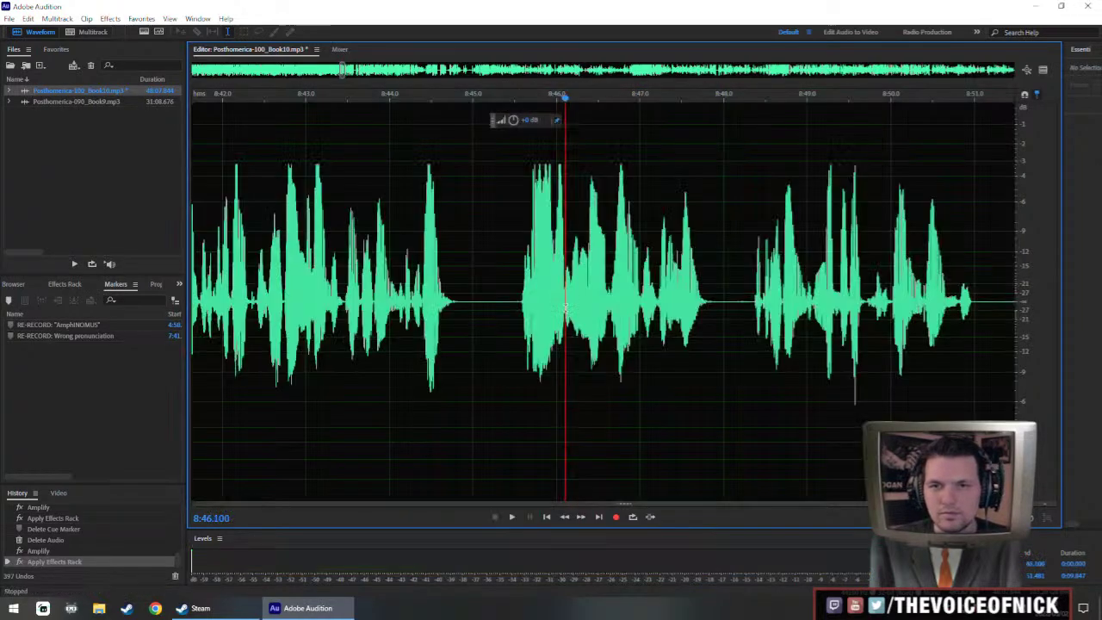
{"action": "left_click_drag", "start_coordinate": [565, 306], "coordinate": [522, 323]}
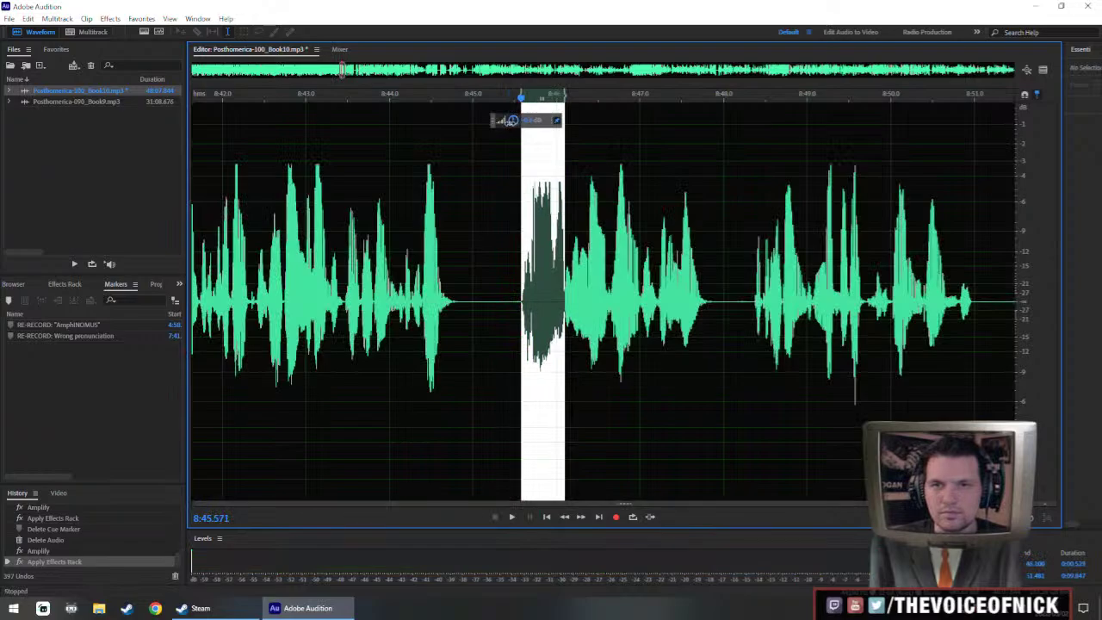
- Listen from about 8:43.9 to 8:53.3 to check the volume-adjusted passage and the phrases after it
{"action": "key", "text": "space"}
{"action": "scroll", "coordinate": [431, 243], "scroll_direction": "down", "scroll_amount": 5}
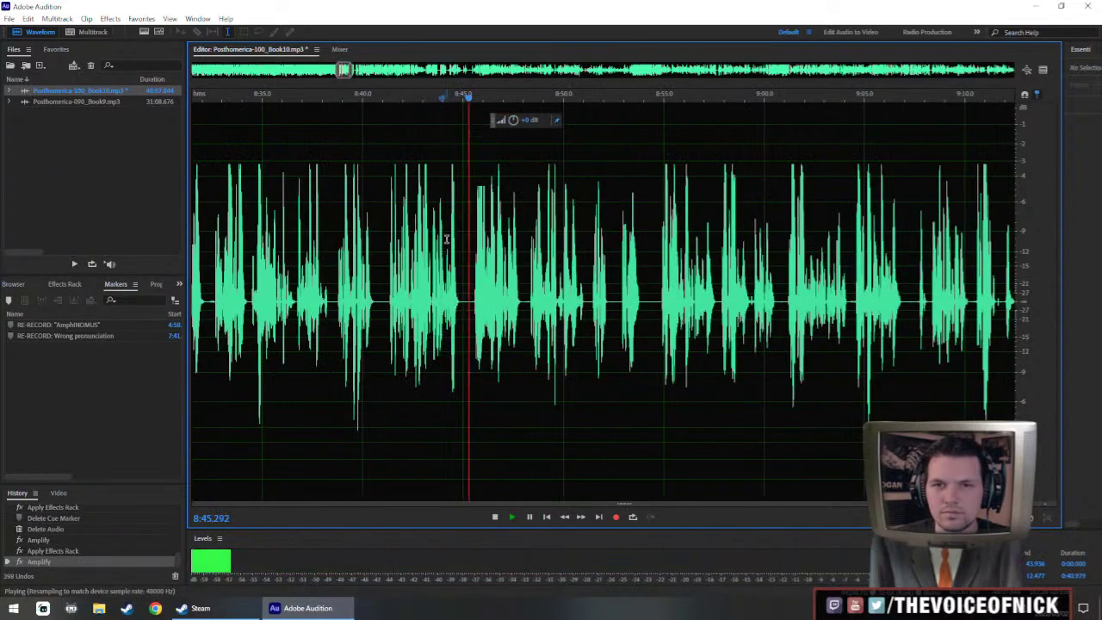
{"action": "scroll", "coordinate": [614, 347], "scroll_direction": "up", "scroll_amount": 4}
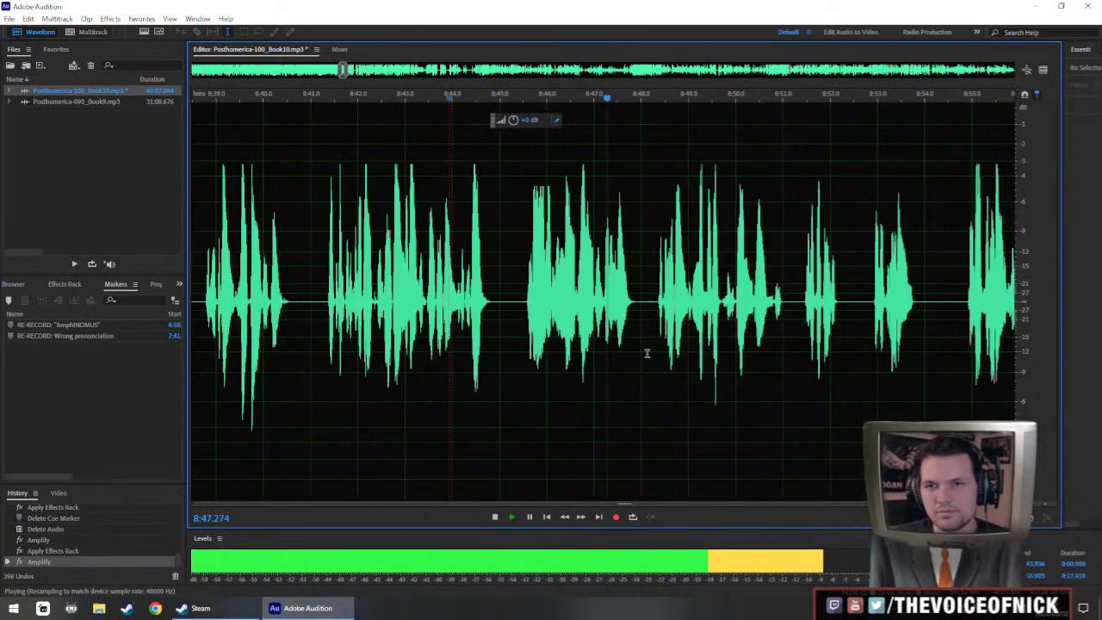
{"action": "left_click_drag", "start_coordinate": [614, 347], "coordinate": [492, 371]}
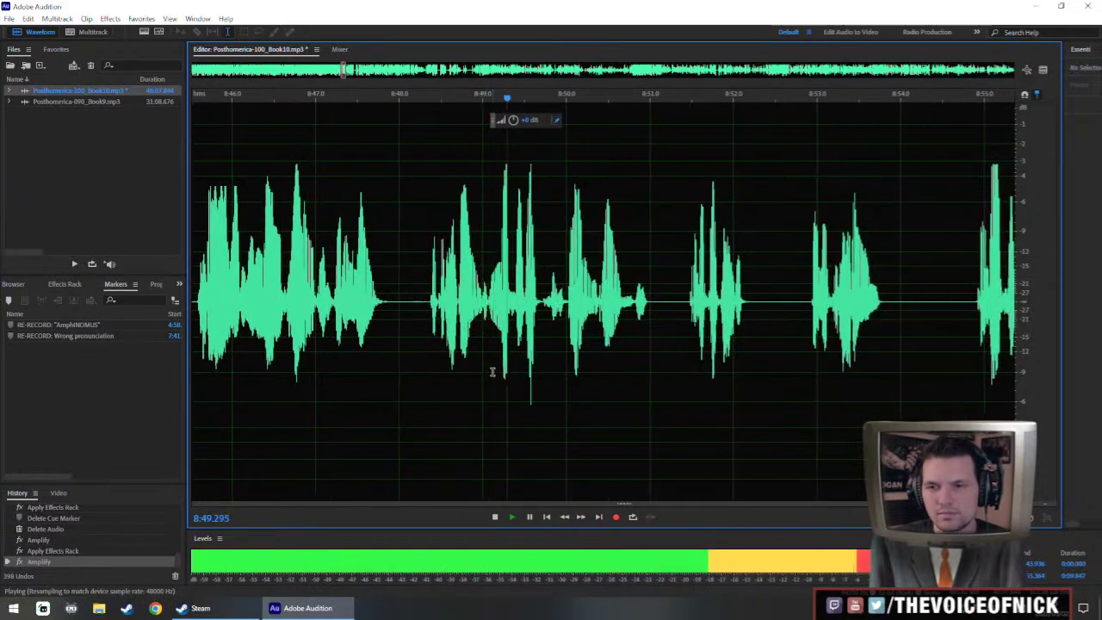
{"action": "scroll", "coordinate": [669, 373], "scroll_direction": "down", "scroll_amount": 1}
{"action": "left_click_drag", "start_coordinate": [669, 374], "coordinate": [549, 392]}
{"action": "scroll", "coordinate": [545, 390], "scroll_direction": "down", "scroll_amount": 4}
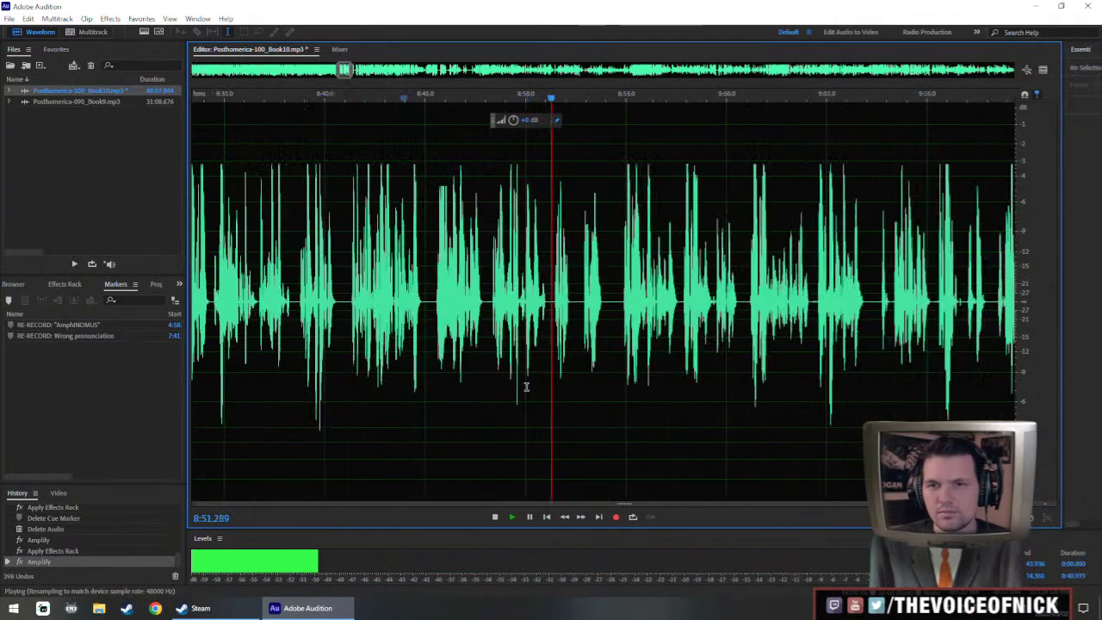
{"action": "scroll", "coordinate": [548, 379], "scroll_direction": "up", "scroll_amount": 4}
{"action": "scroll", "coordinate": [653, 347], "scroll_direction": "up", "scroll_amount": 1}
{"action": "left_click_drag", "start_coordinate": [733, 351], "coordinate": [622, 356]}
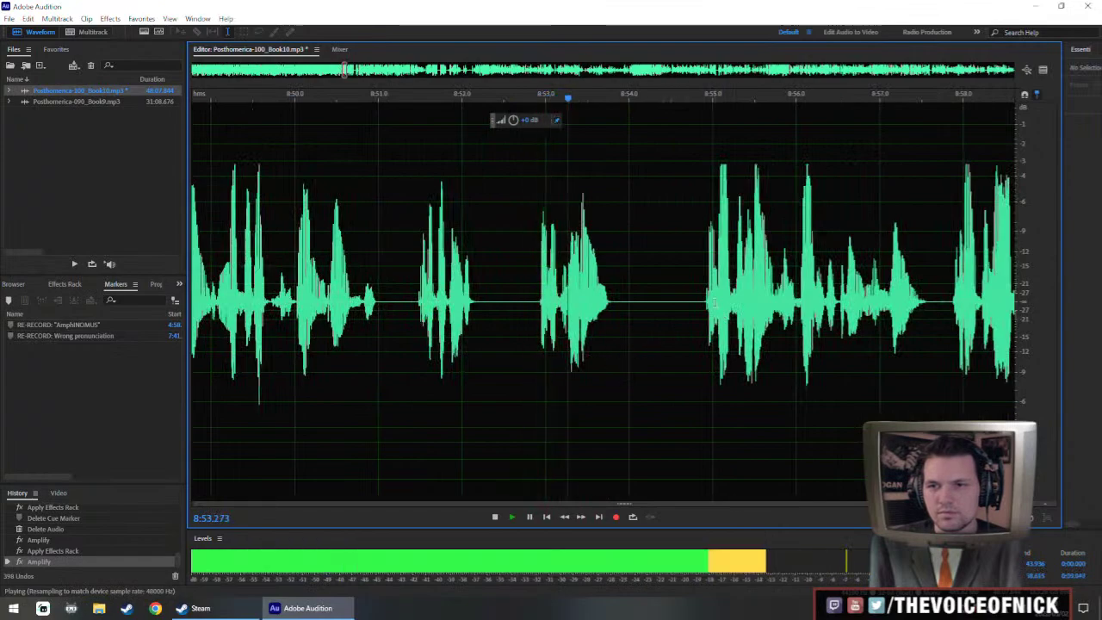
- Delete the repeated take from about 8:51.5 to 8:55.0 and replay the join from about 8:49.8
{"action": "left_click", "coordinate": [703, 338]}
{"action": "key", "text": "space"}
{"action": "left_click_drag", "start_coordinate": [418, 258], "coordinate": [708, 259]}
{"action": "key", "text": "Delete"}
{"action": "left_click", "coordinate": [274, 262]}
{"action": "key", "text": "space"}
{"action": "scroll", "coordinate": [430, 357], "scroll_direction": "down", "scroll_amount": 4}
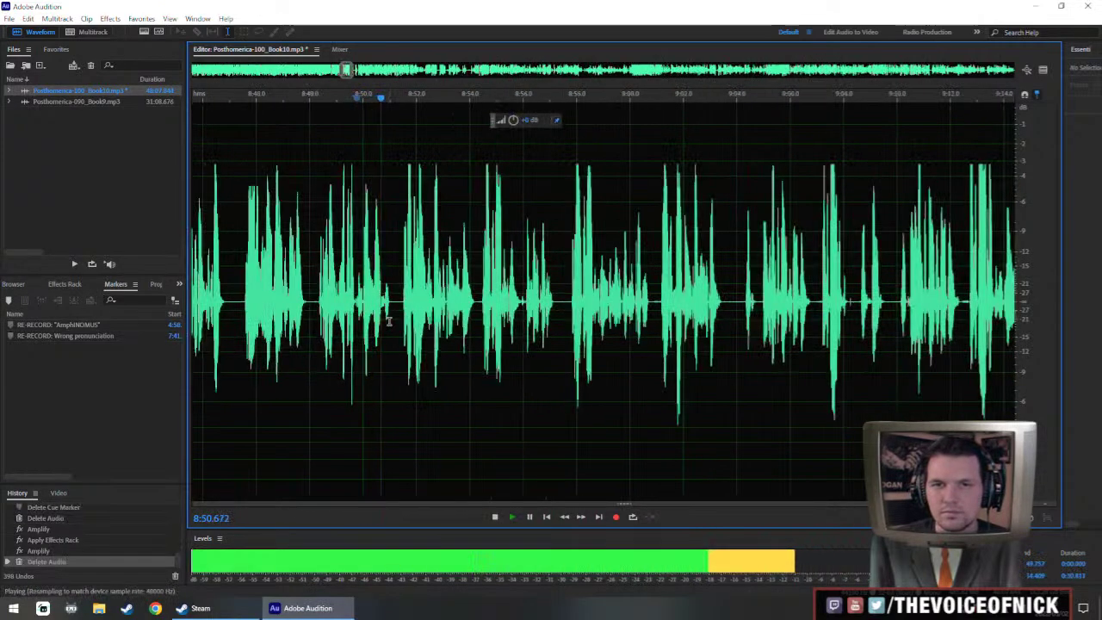
{"action": "scroll", "coordinate": [544, 338], "scroll_direction": "up", "scroll_amount": 5}
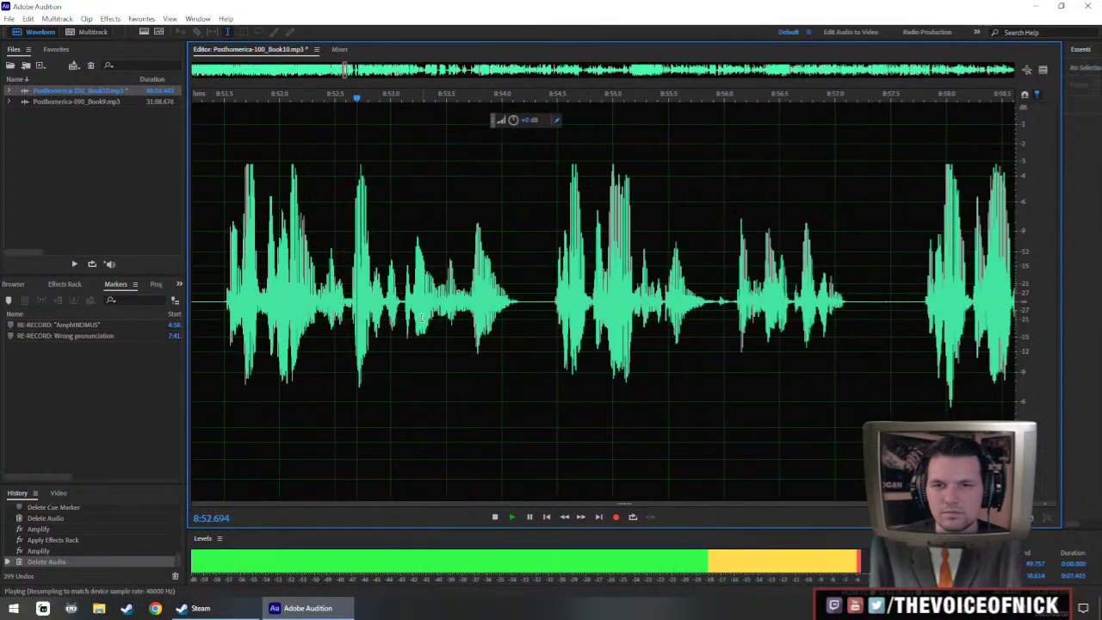
- Replay the narration from about 8:49.5 to check the join near 8:51.5 and compare the phrases that follow
{"action": "key", "text": "space"}
{"action": "left_click_drag", "start_coordinate": [345, 332], "coordinate": [676, 318]}
{"action": "scroll", "coordinate": [612, 310], "scroll_direction": "down", "scroll_amount": 2}
{"action": "left_click", "coordinate": [460, 281]}
{"action": "key", "text": "space"}
{"action": "key", "text": "space"}
{"action": "key", "text": "backslash"}
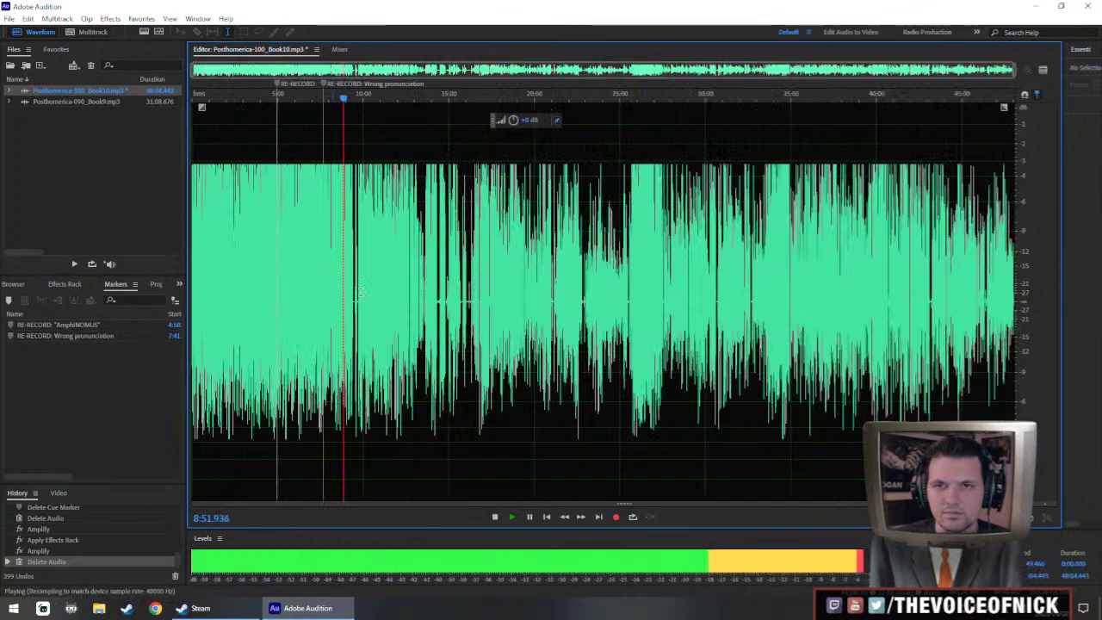
{"action": "scroll", "coordinate": [447, 273], "scroll_direction": "up", "scroll_amount": 10}
{"action": "key", "text": "space"}
{"action": "key", "text": "space"}
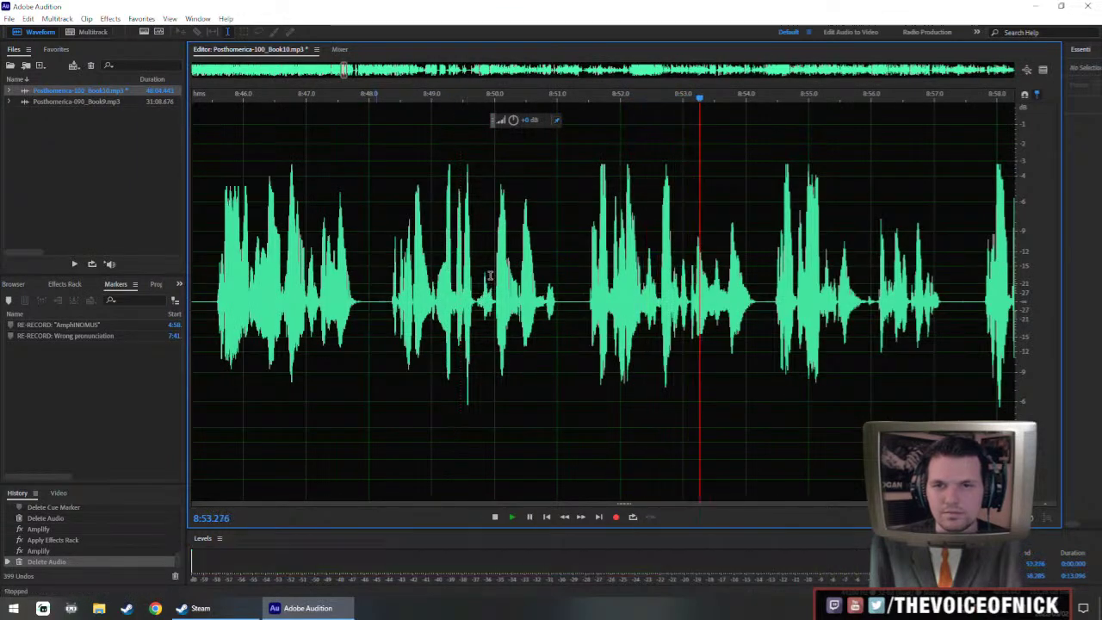
- Listen again from about 8:49.9 to 8:59.3 to find the repeated take among the phrases
{"action": "left_click", "coordinate": [492, 314]}
{"action": "key", "text": "backslash"}
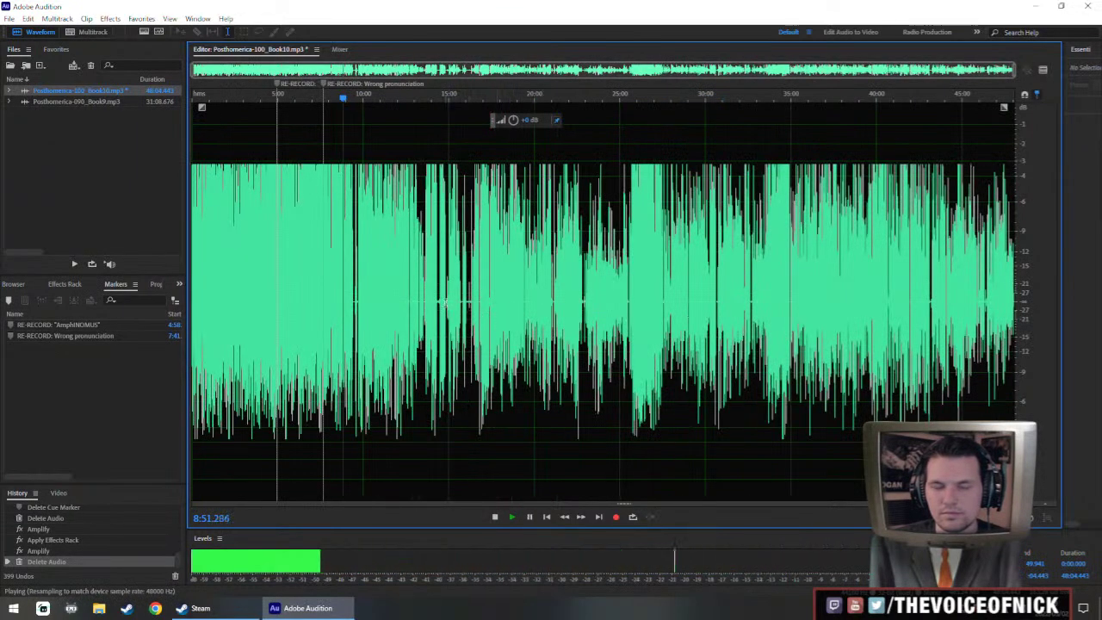
{"action": "scroll", "coordinate": [424, 300], "scroll_direction": "up", "scroll_amount": 8}
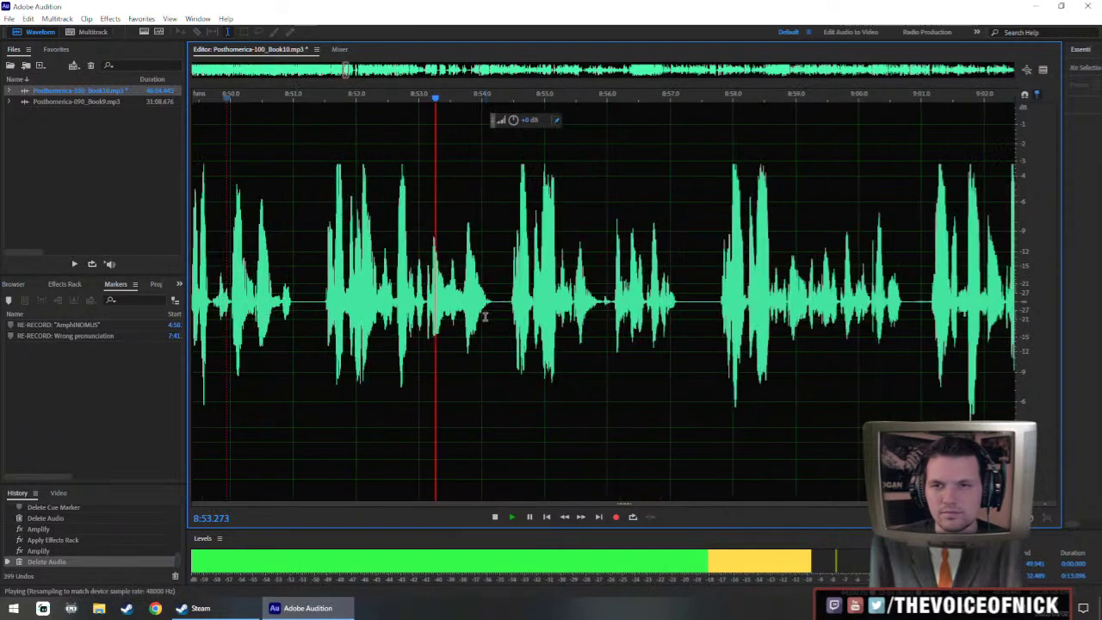
{"action": "scroll", "coordinate": [484, 312], "scroll_direction": "up", "scroll_amount": 3}
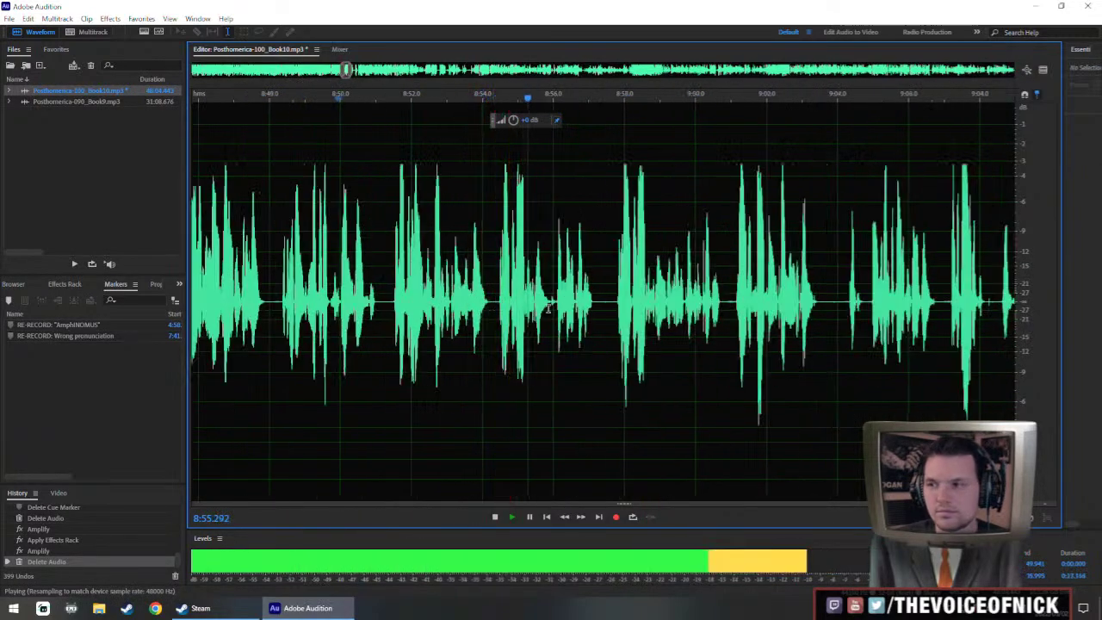
{"action": "scroll", "coordinate": [548, 308], "scroll_direction": "up", "scroll_amount": 1}
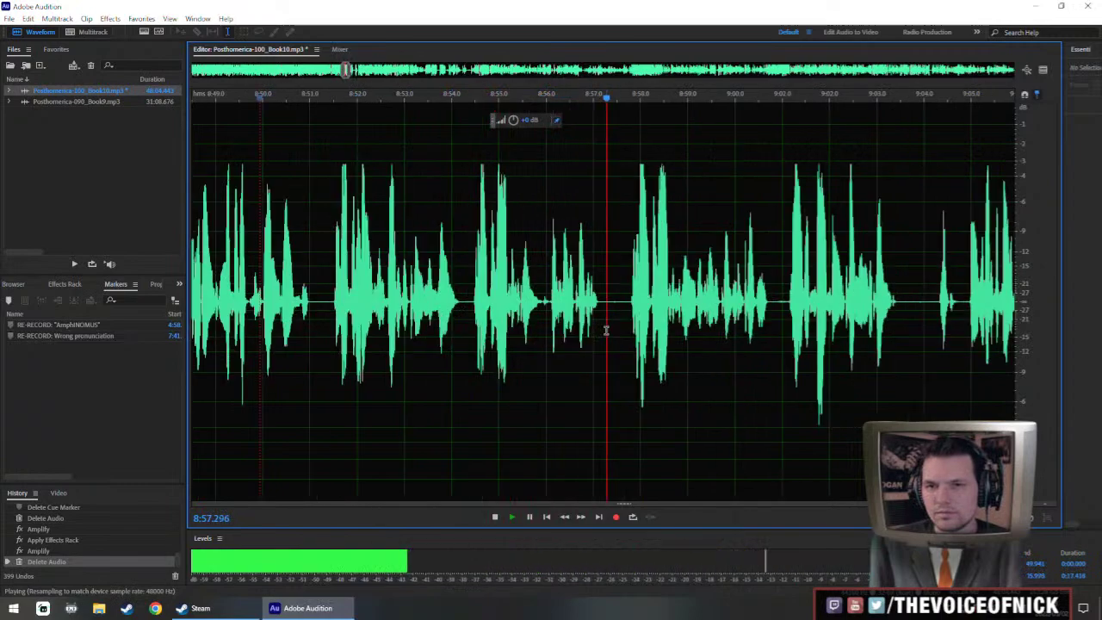
{"action": "scroll", "coordinate": [442, 302], "scroll_direction": "up", "scroll_amount": 1}
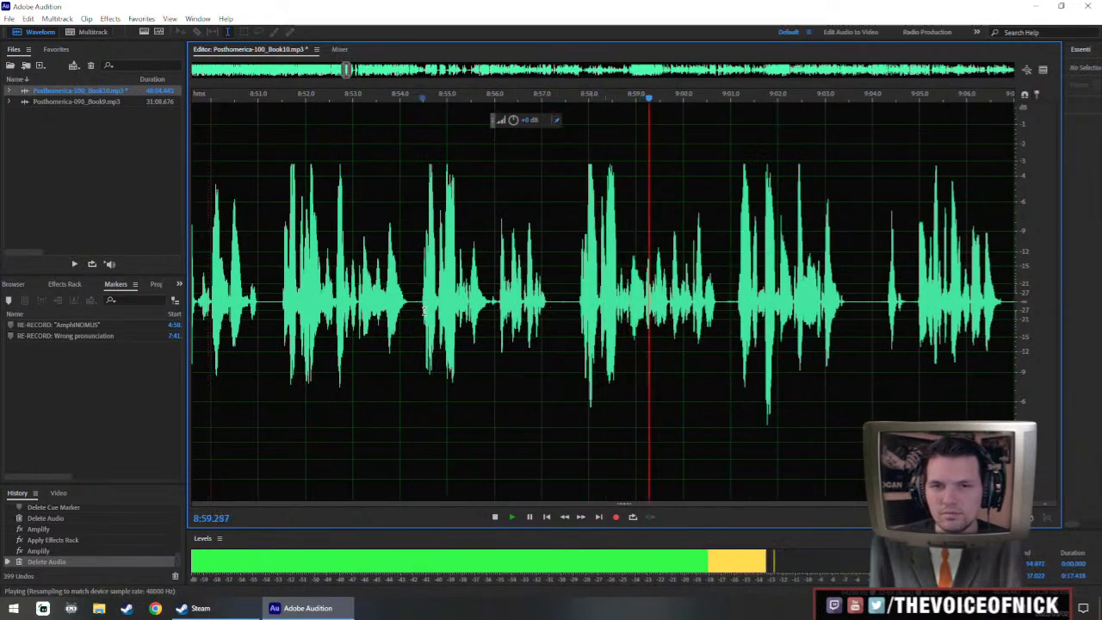
- Delete the repeated take from about 8:54.5 to 8:57.7 and replay from about 8:52.8
{"action": "left_click_drag", "start_coordinate": [423, 312], "coordinate": [576, 312]}
{"action": "key", "text": "space"}
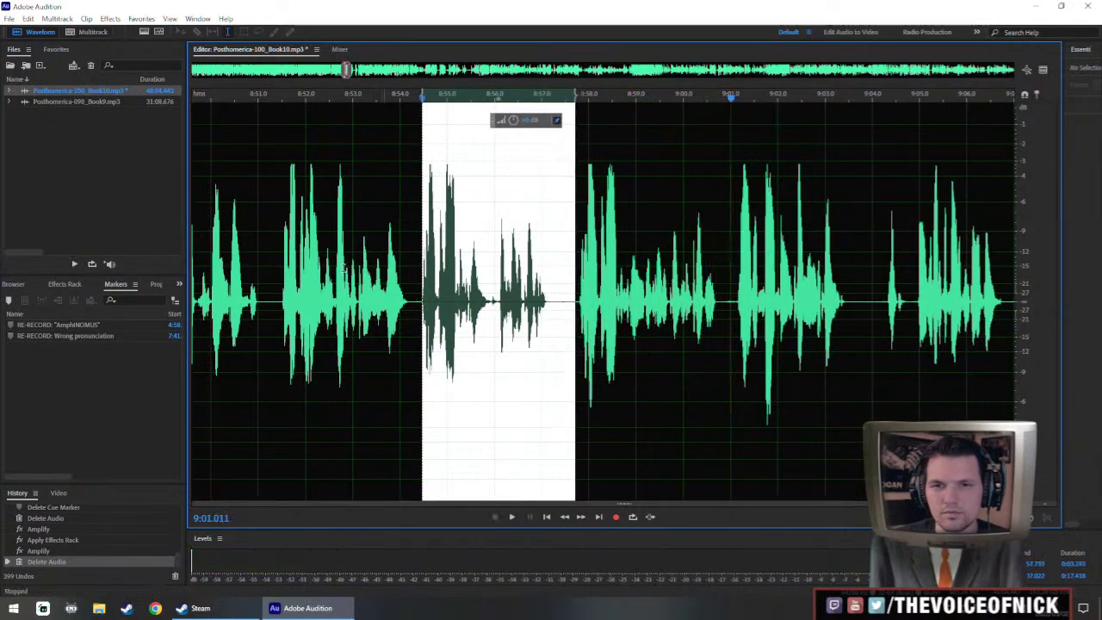
{"action": "key", "text": "Delete"}
{"action": "left_click", "coordinate": [344, 269]}
{"action": "key", "text": "space"}
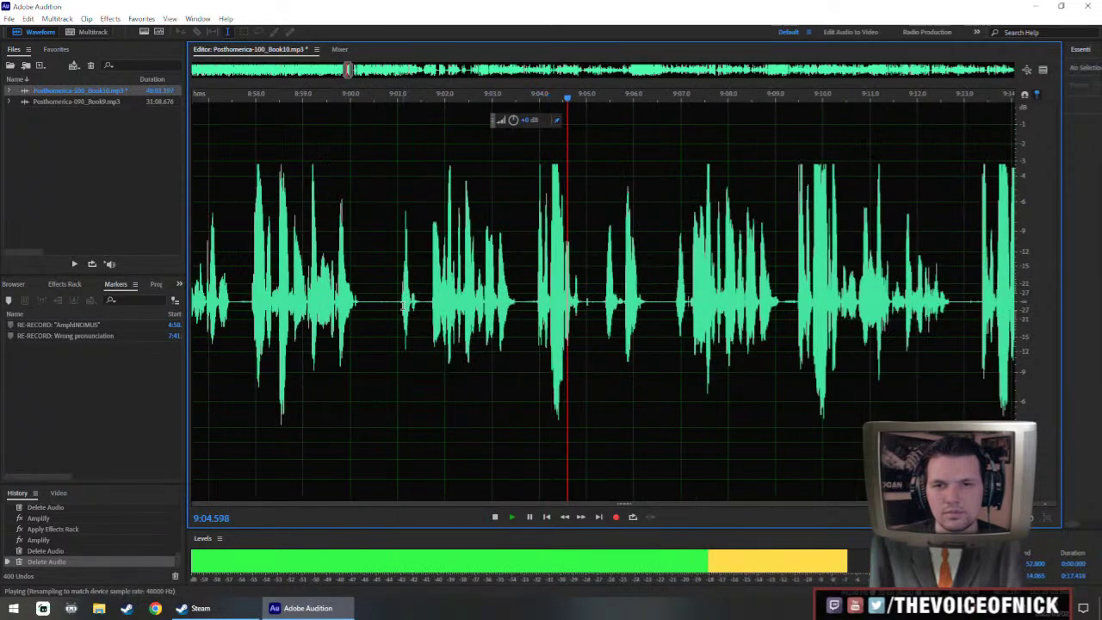
- Amplify the quiet phrase from about 9:01.0 to 9:03.5 and reapply the effects rack to it
{"action": "left_click_drag", "start_coordinate": [401, 306], "coordinate": [520, 273]}
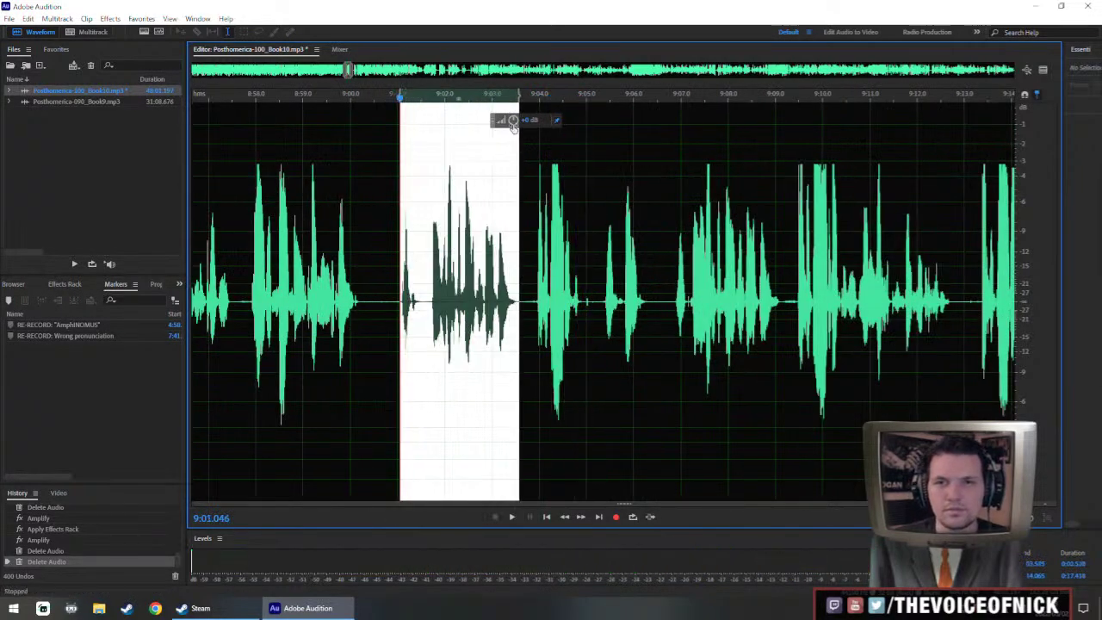
{"action": "left_click", "coordinate": [293, 262]}
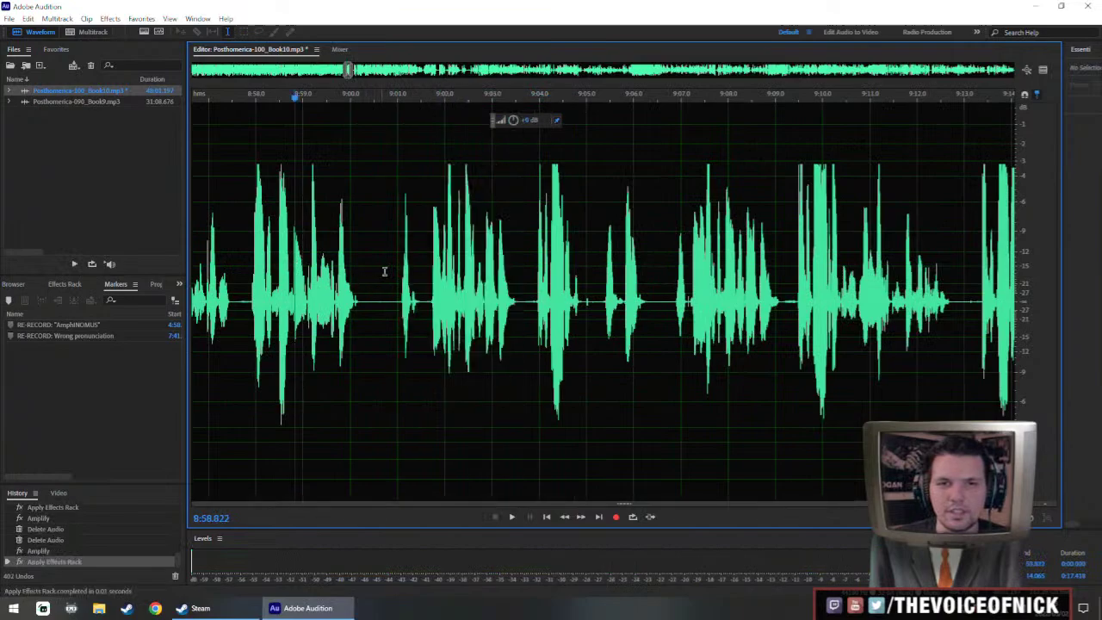
- Examine the phrases and pauses after about 9:01, and listen from about 8:58.8 to 9:09.6
{"action": "scroll", "coordinate": [386, 271], "scroll_direction": "down", "scroll_amount": 1}
{"action": "scroll", "coordinate": [390, 270], "scroll_direction": "right", "scroll_amount": 2}
{"action": "scroll", "coordinate": [393, 267], "scroll_direction": "up", "scroll_amount": 1}
{"action": "scroll", "coordinate": [393, 267], "scroll_direction": "up", "scroll_amount": 1}
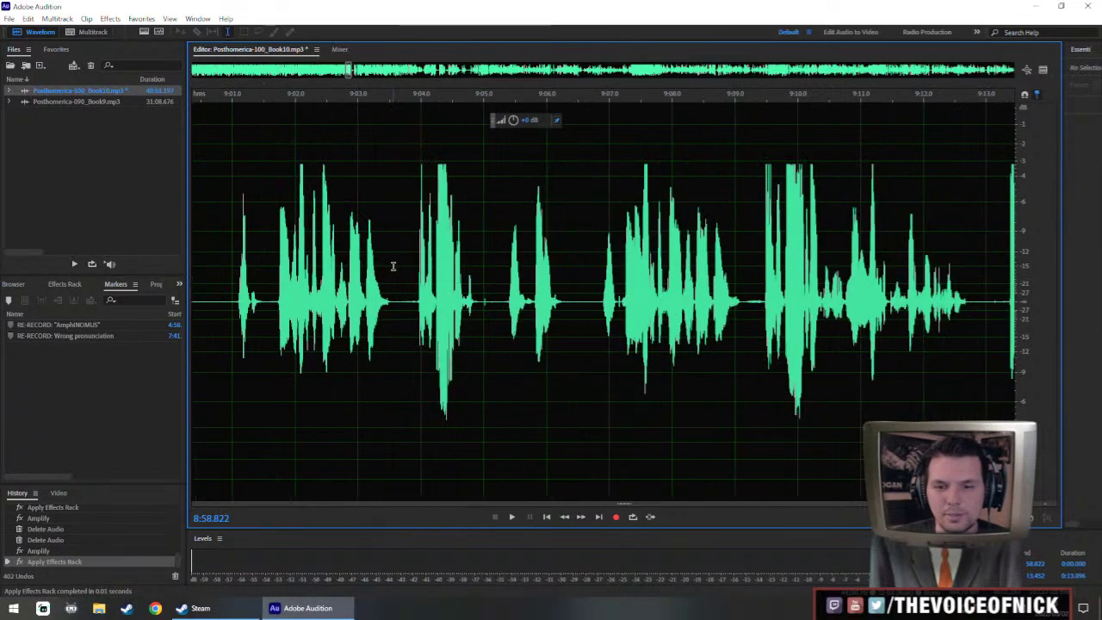
{"action": "scroll", "coordinate": [393, 267], "scroll_direction": "left", "scroll_amount": 2}
{"action": "scroll", "coordinate": [600, 306], "scroll_direction": "up", "scroll_amount": 1}
{"action": "left_click_drag", "start_coordinate": [591, 304], "coordinate": [583, 303]}
{"action": "scroll", "coordinate": [583, 305], "scroll_direction": "down", "scroll_amount": 5}
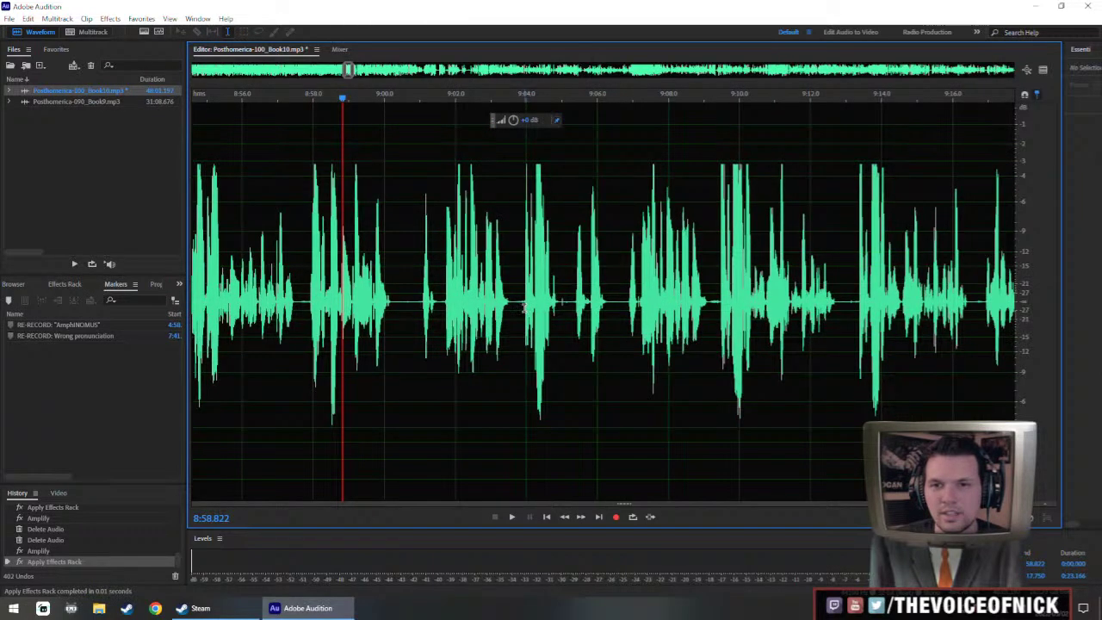
{"action": "key", "text": "space"}
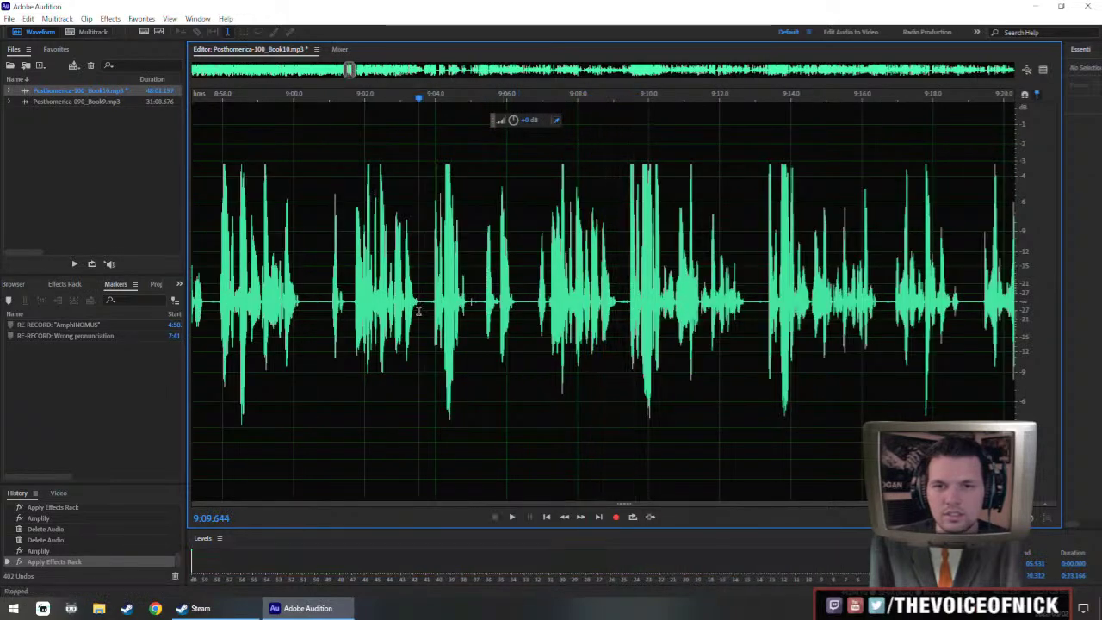
- Delete the discarded take from about 9:03.5 to 9:09.1 and replay the join from about 8:58.5
{"action": "left_click_drag", "start_coordinate": [417, 300], "coordinate": [616, 360]}
{"action": "key", "text": "Delete"}
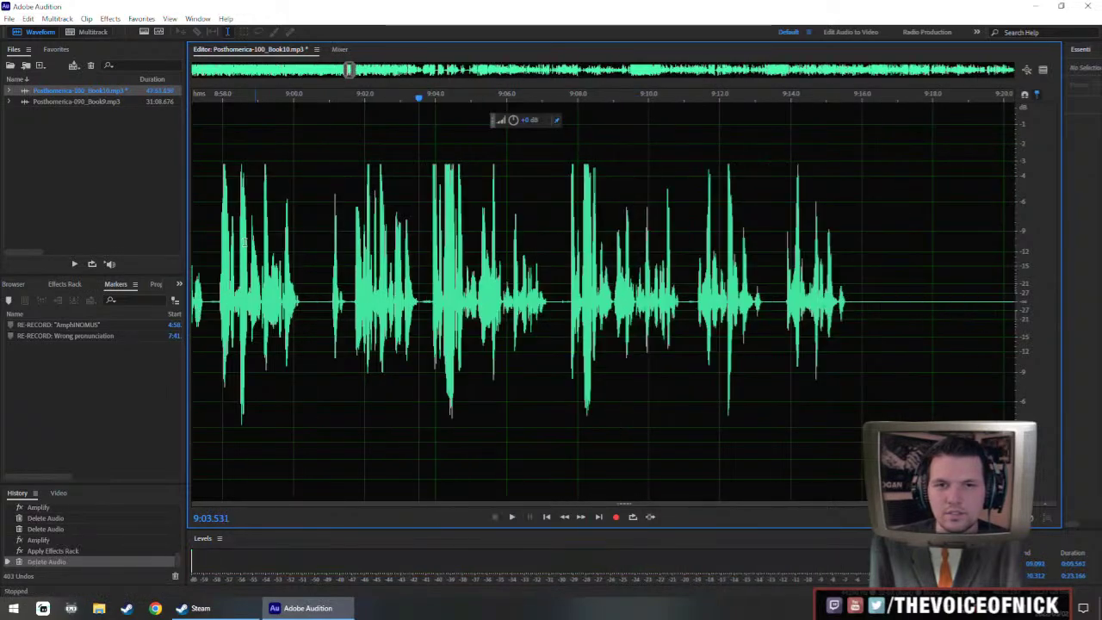
{"action": "key", "text": "space"}
{"action": "scroll", "coordinate": [331, 287], "scroll_direction": "down", "scroll_amount": 2}
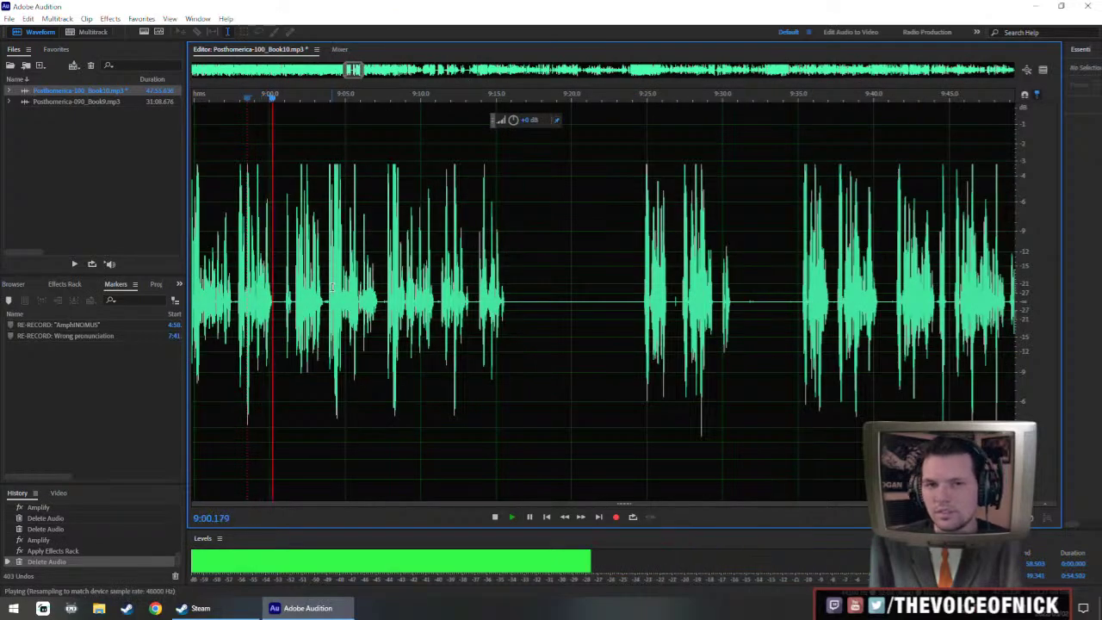
{"action": "scroll", "coordinate": [511, 351], "scroll_direction": "up", "scroll_amount": 2}
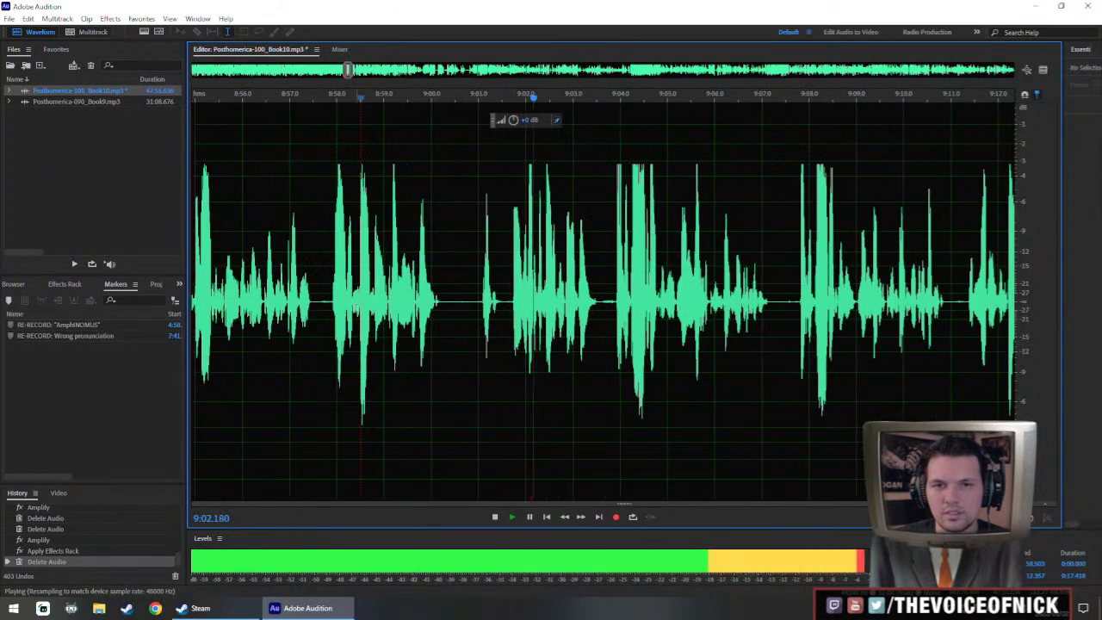
- Delete the repeated take from about 9:03.6 to 9:07.4 and replay the join from about 9:02.6
{"action": "key", "text": "space"}
{"action": "key", "text": "space"}
{"action": "scroll", "coordinate": [402, 310], "scroll_direction": "down", "scroll_amount": 8}
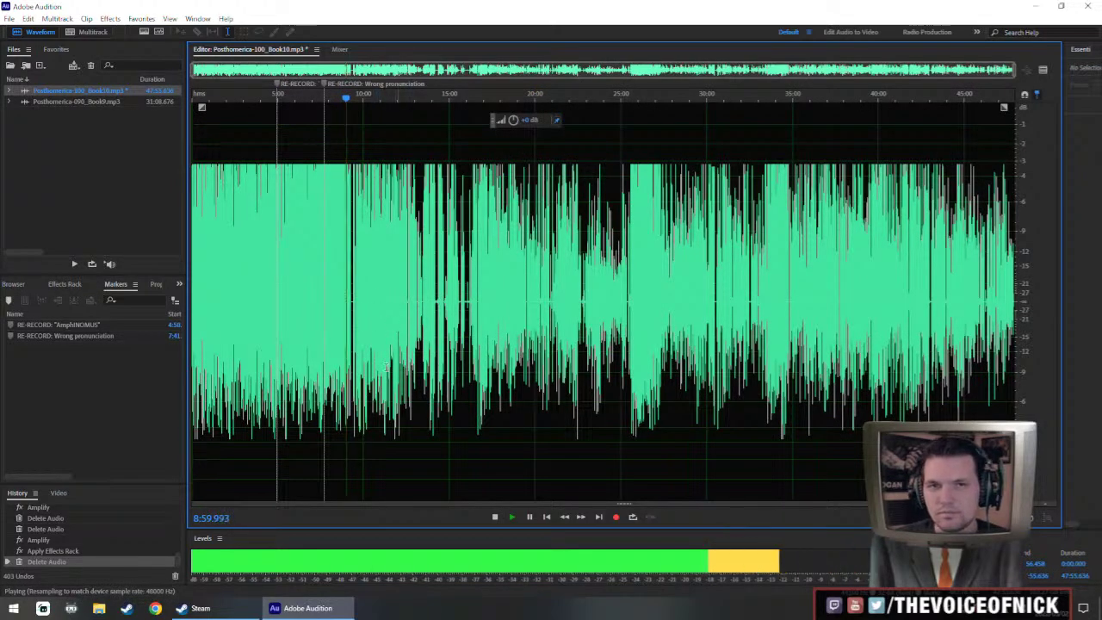
{"action": "scroll", "coordinate": [517, 326], "scroll_direction": "up", "scroll_amount": 8}
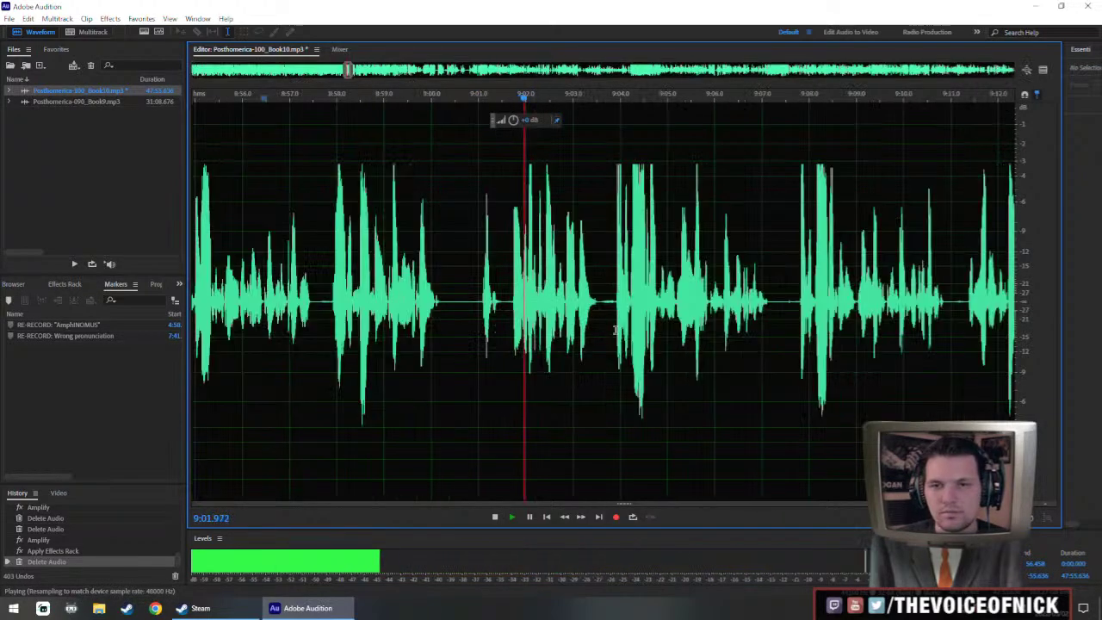
{"action": "scroll", "coordinate": [506, 332], "scroll_direction": "right", "scroll_amount": 2}
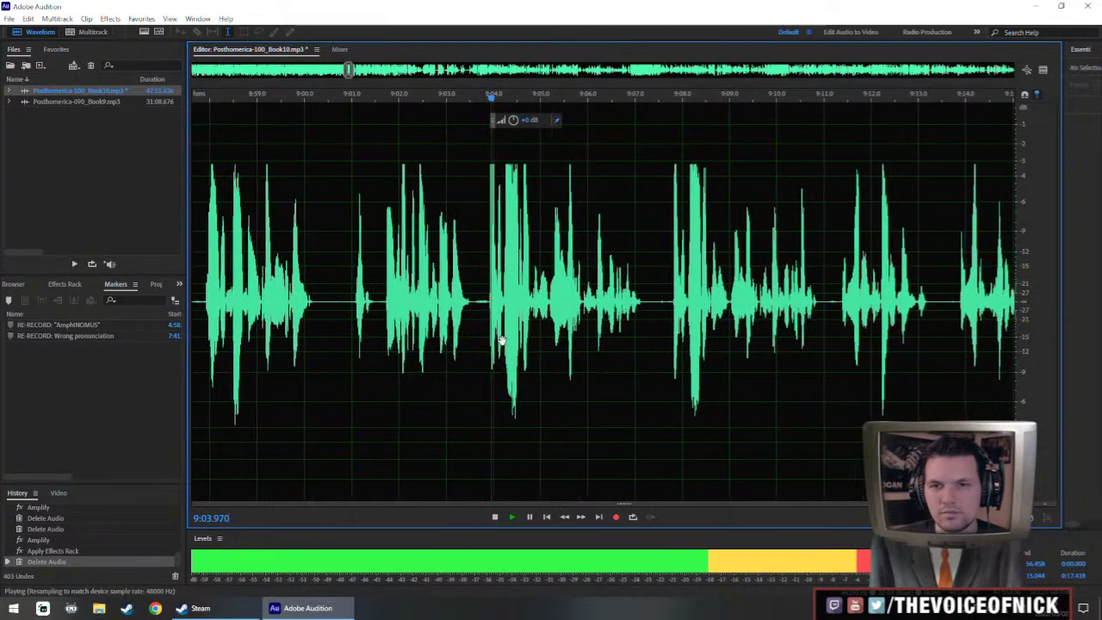
{"action": "scroll", "coordinate": [517, 310], "scroll_direction": "up", "scroll_amount": 3}
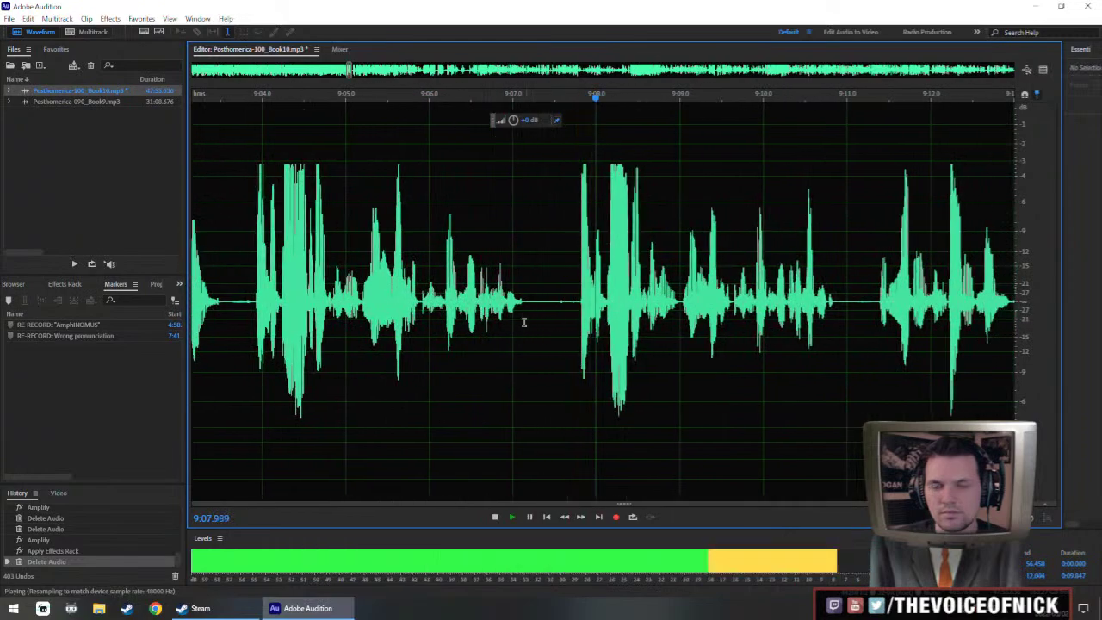
{"action": "left_click_drag", "start_coordinate": [226, 305], "coordinate": [550, 343]}
{"action": "key", "text": "Delete"}
{"action": "key", "text": "space"}
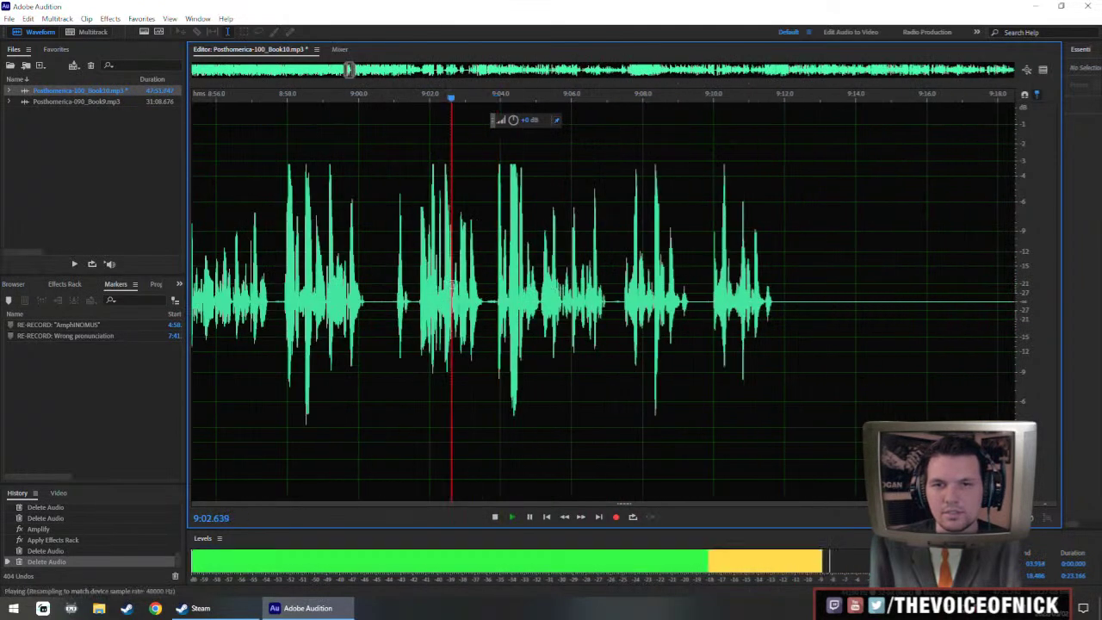
{"action": "scroll", "coordinate": [773, 313], "scroll_direction": "down", "scroll_amount": 2}
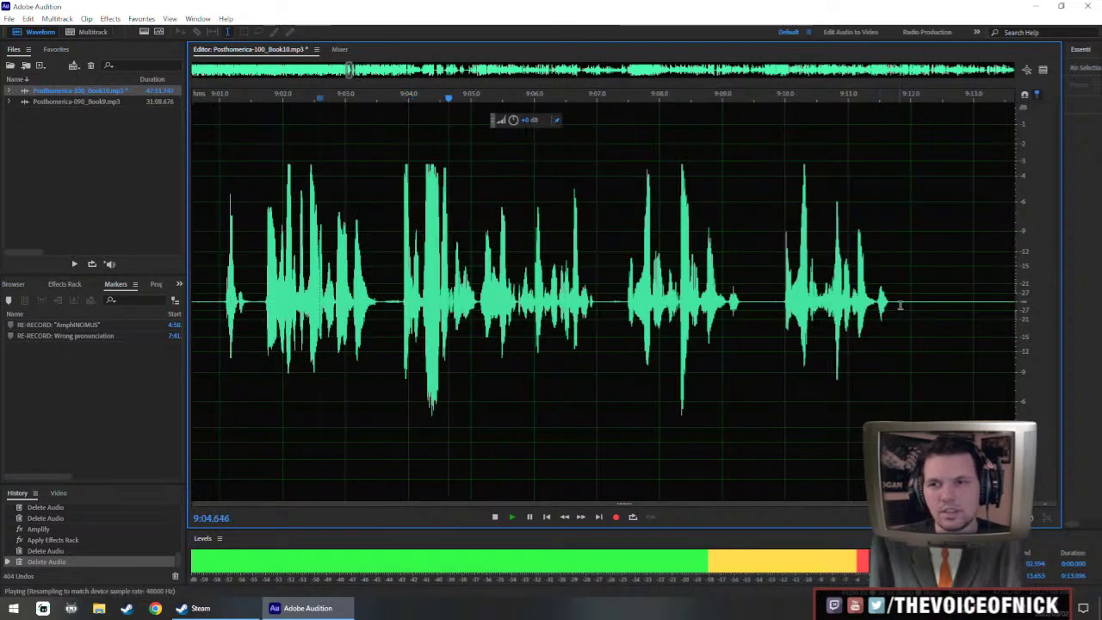
- Amplify the phrases from about 9:05.1 to 9:11.8 and reapply the effects rack to them
{"action": "left_click_drag", "start_coordinate": [900, 305], "coordinate": [479, 349]}
{"action": "left_click_drag", "start_coordinate": [514, 120], "coordinate": [525, 121]}
{"action": "left_click", "coordinate": [376, 214]}
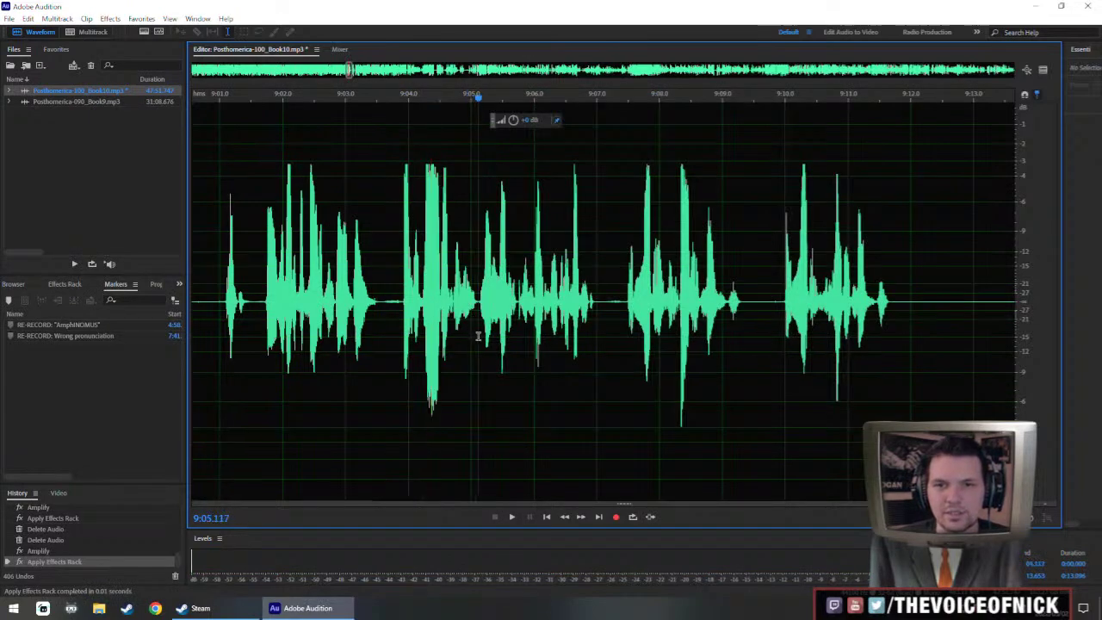
- Examine the phrases after about 9:01, listen from 9:00.9 to about 9:10.7, and recheck the phrase from about 9:07.5
{"action": "left_click_drag", "start_coordinate": [478, 336], "coordinate": [398, 327]}
{"action": "left_click", "coordinate": [310, 282]}
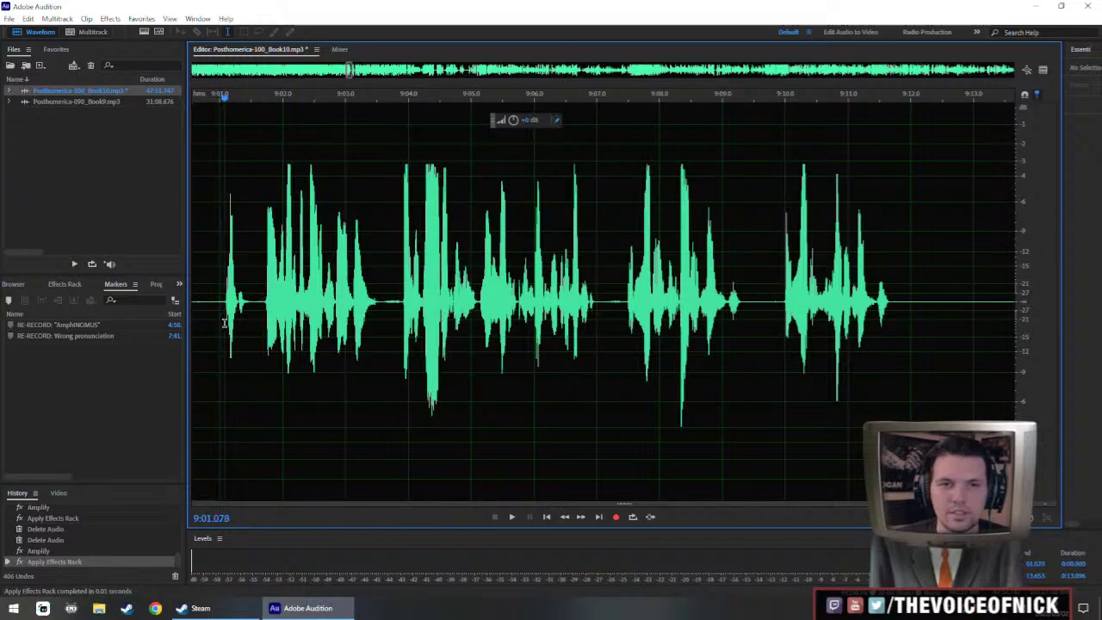
{"action": "left_click_drag", "start_coordinate": [220, 325], "coordinate": [238, 314]}
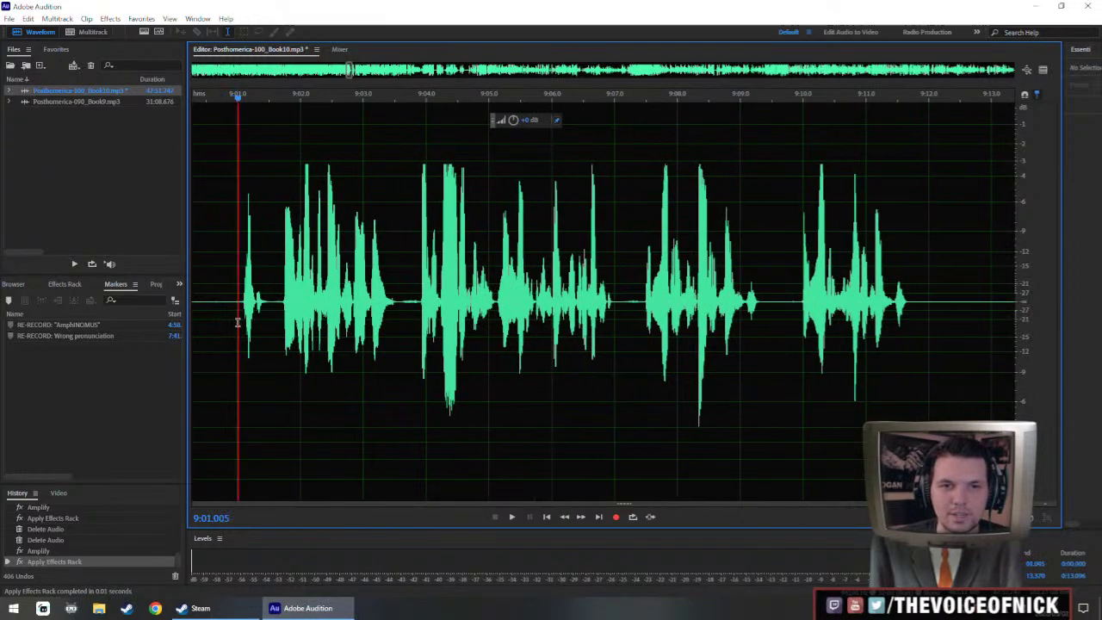
{"action": "scroll", "coordinate": [246, 320], "scroll_direction": "left", "scroll_amount": 1}
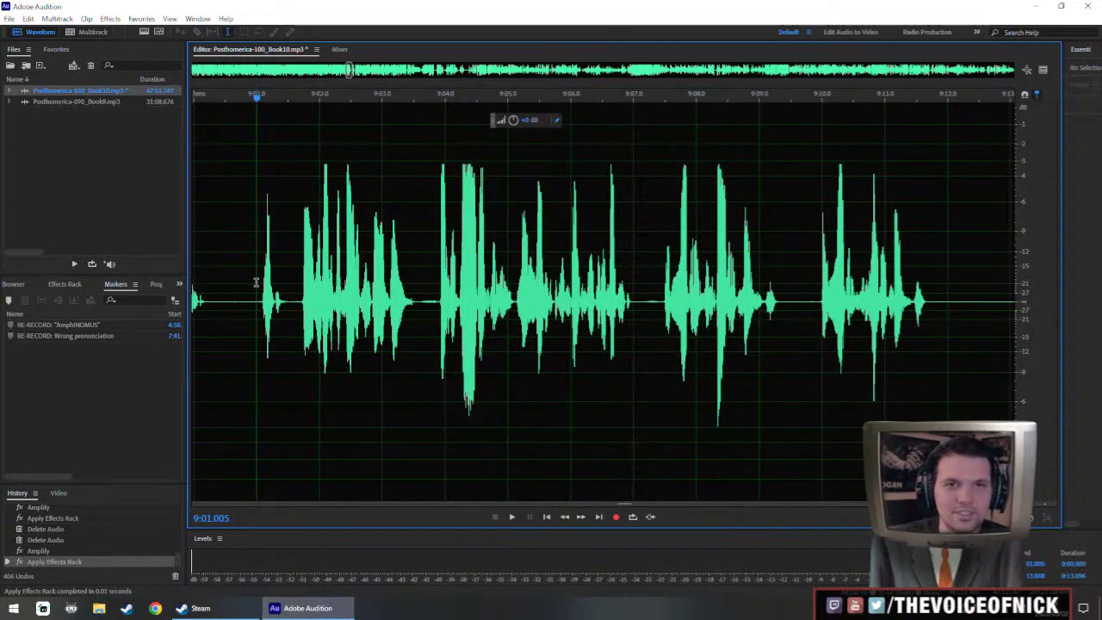
{"action": "left_click", "coordinate": [253, 319]}
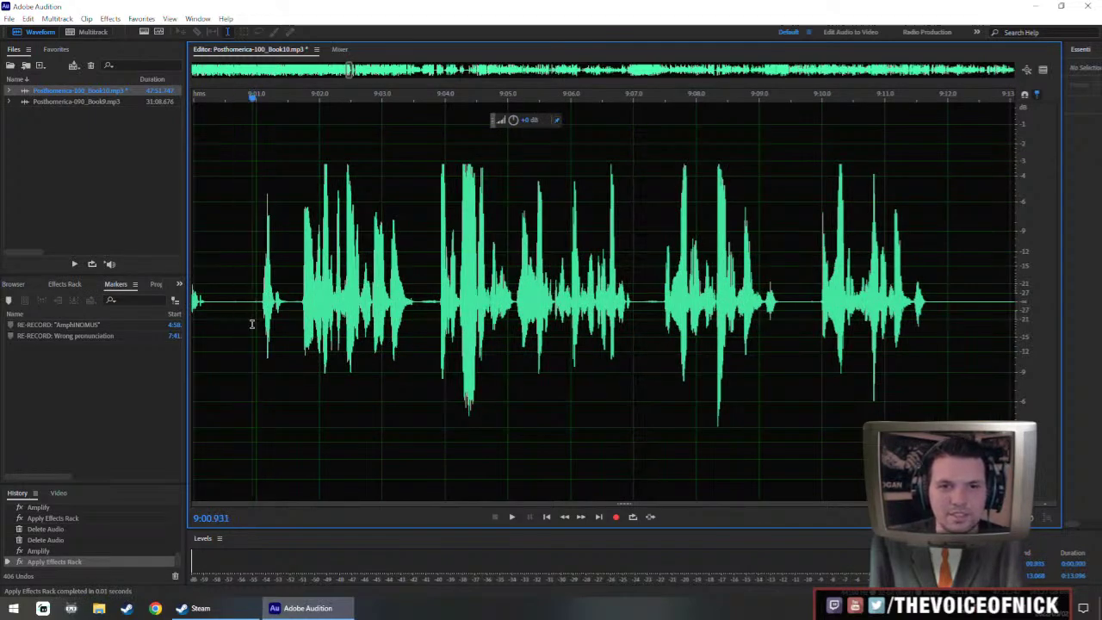
{"action": "key", "text": "space"}
{"action": "scroll", "coordinate": [367, 300], "scroll_direction": "down", "scroll_amount": 2}
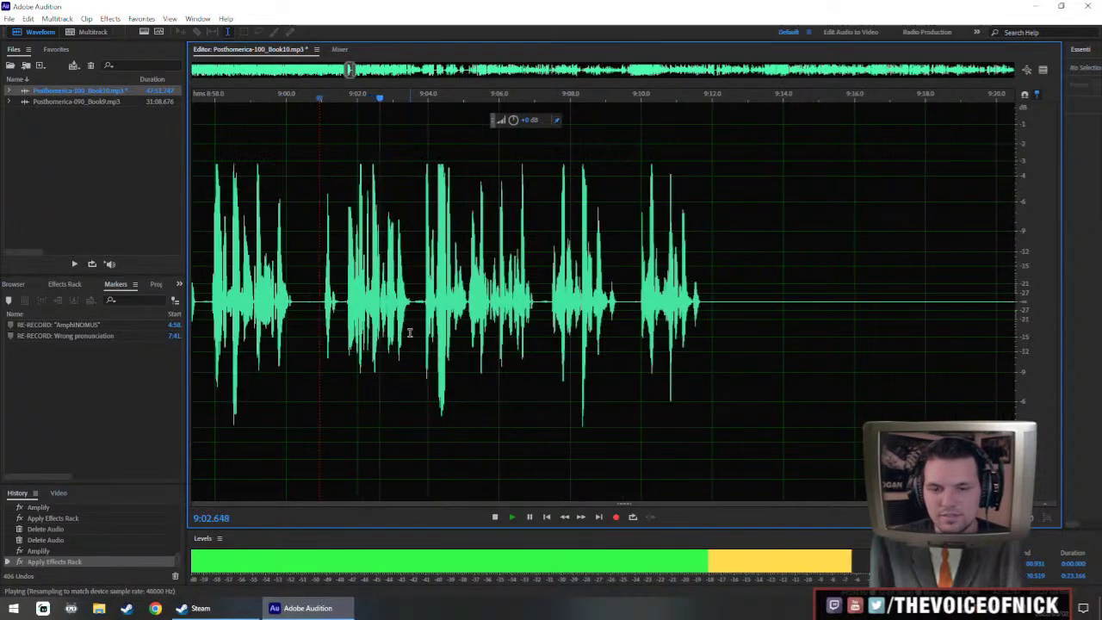
{"action": "scroll", "coordinate": [409, 333], "scroll_direction": "down", "scroll_amount": 2}
{"action": "scroll", "coordinate": [410, 334], "scroll_direction": "down", "scroll_amount": 2}
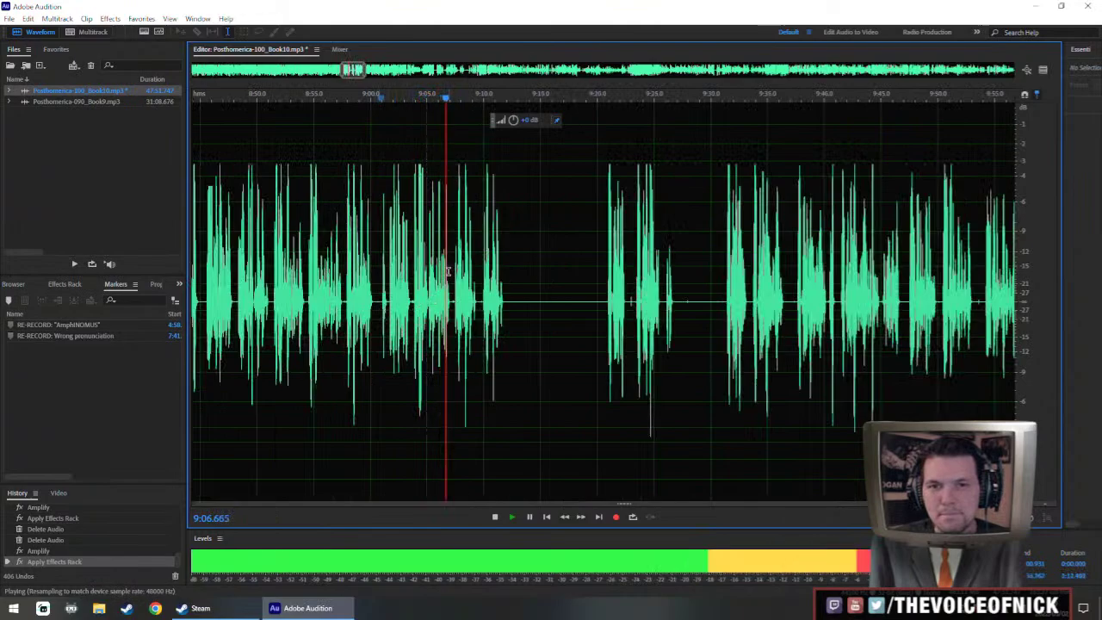
{"action": "scroll", "coordinate": [465, 245], "scroll_direction": "up", "scroll_amount": 2}
{"action": "scroll", "coordinate": [480, 244], "scroll_direction": "up", "scroll_amount": 1}
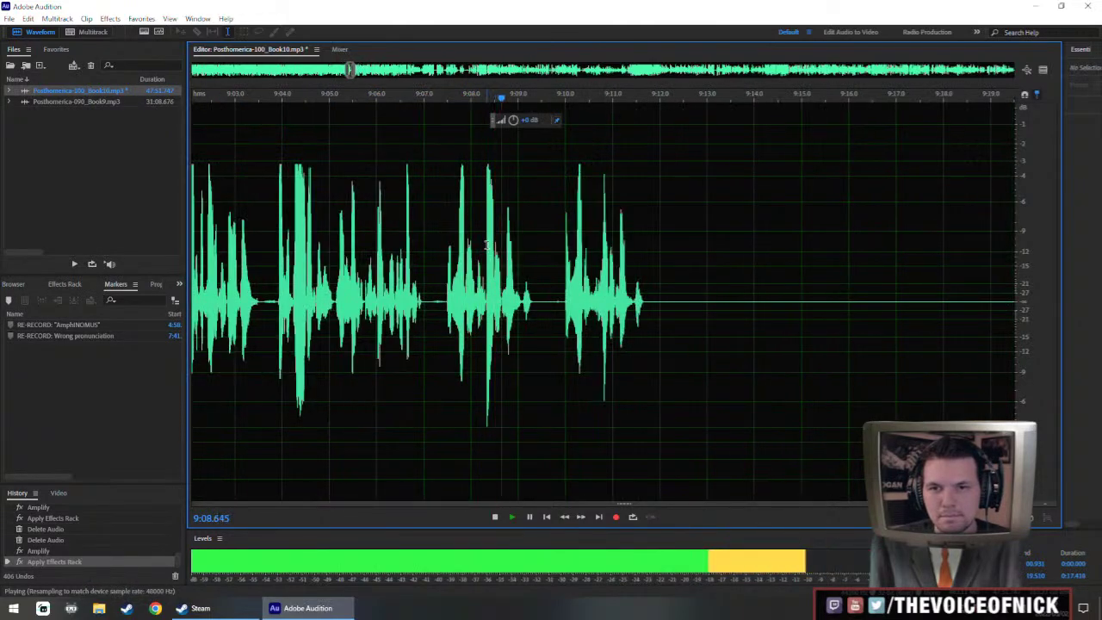
{"action": "scroll", "coordinate": [465, 292], "scroll_direction": "up", "scroll_amount": 2}
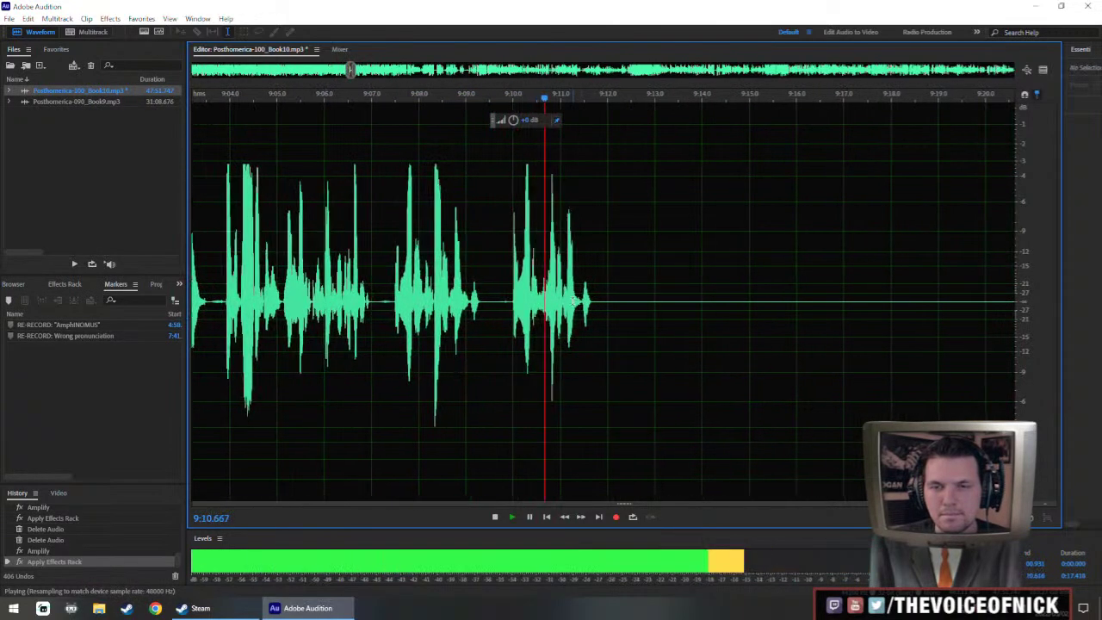
{"action": "left_click", "coordinate": [370, 297]}
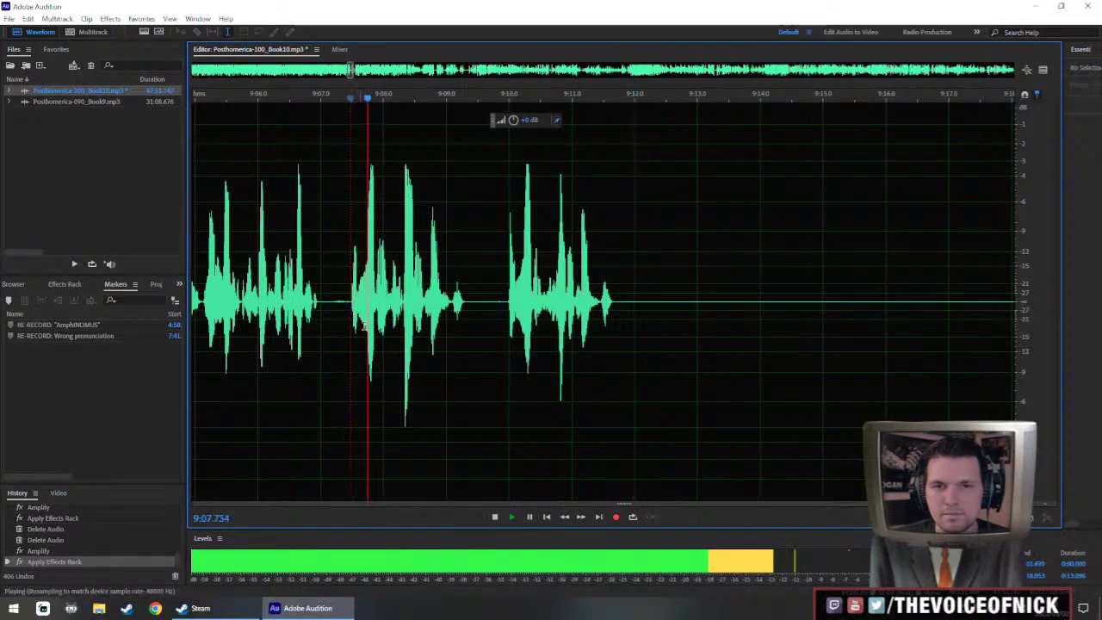
{"action": "key", "text": "space"}
- Replace the discarded takes from about 9:09.3 to 9:31.2 with 1.5 seconds of silence and add a cue marker at about 9:09
{"action": "left_click_drag", "start_coordinate": [415, 307], "coordinate": [647, 323]}
{"action": "scroll", "coordinate": [772, 307], "scroll_direction": "down", "scroll_amount": 3}
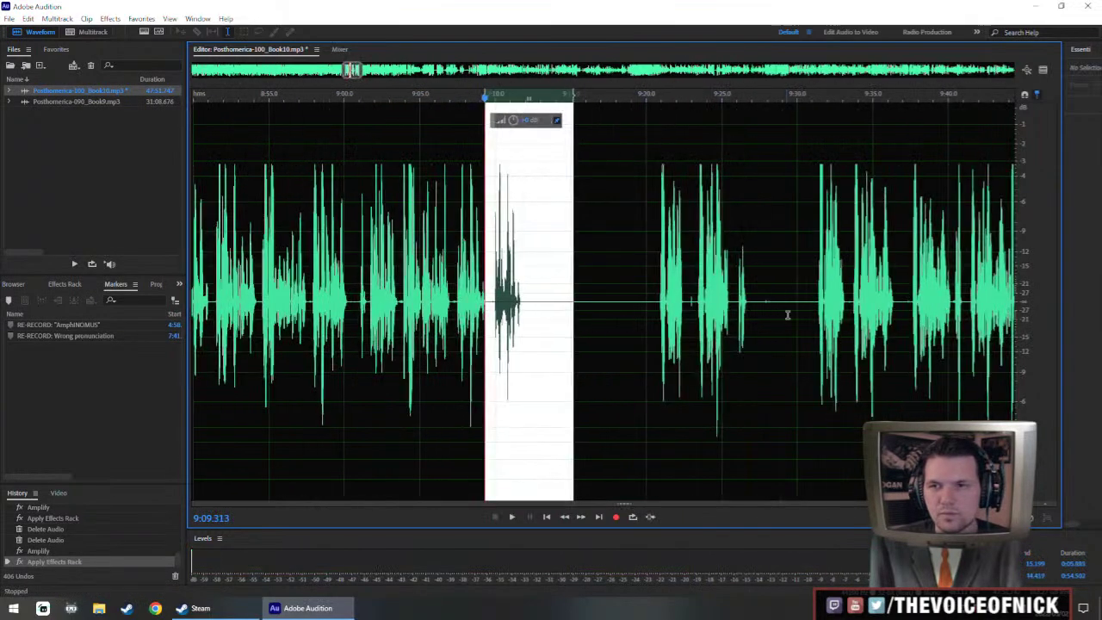
{"action": "left_click", "coordinate": [659, 97]}
{"action": "key", "text": "space"}
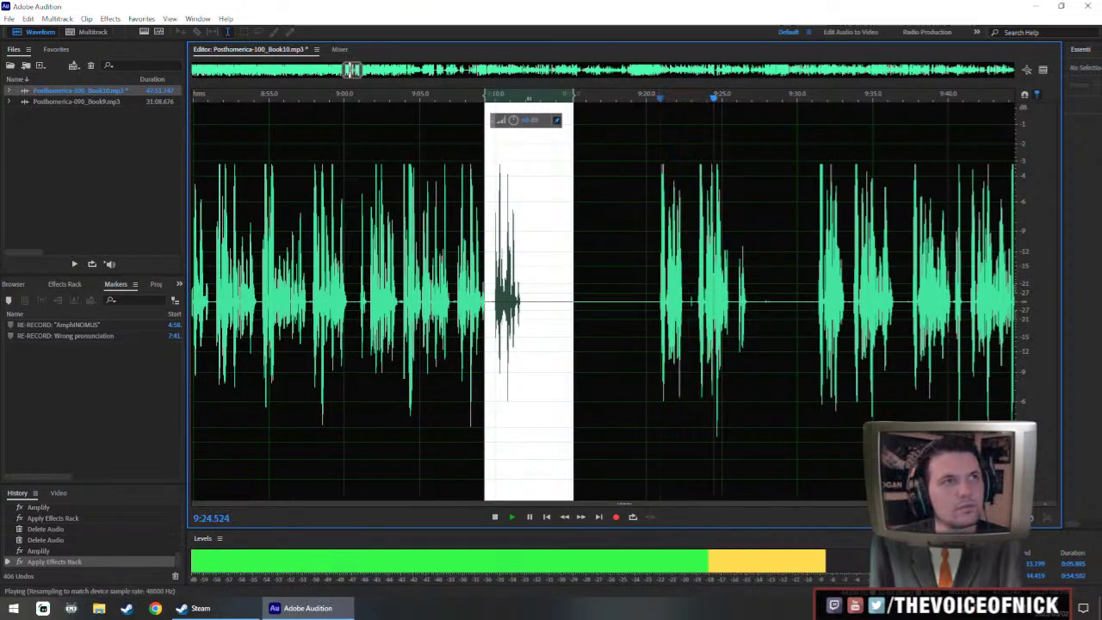
{"action": "key", "text": "space"}
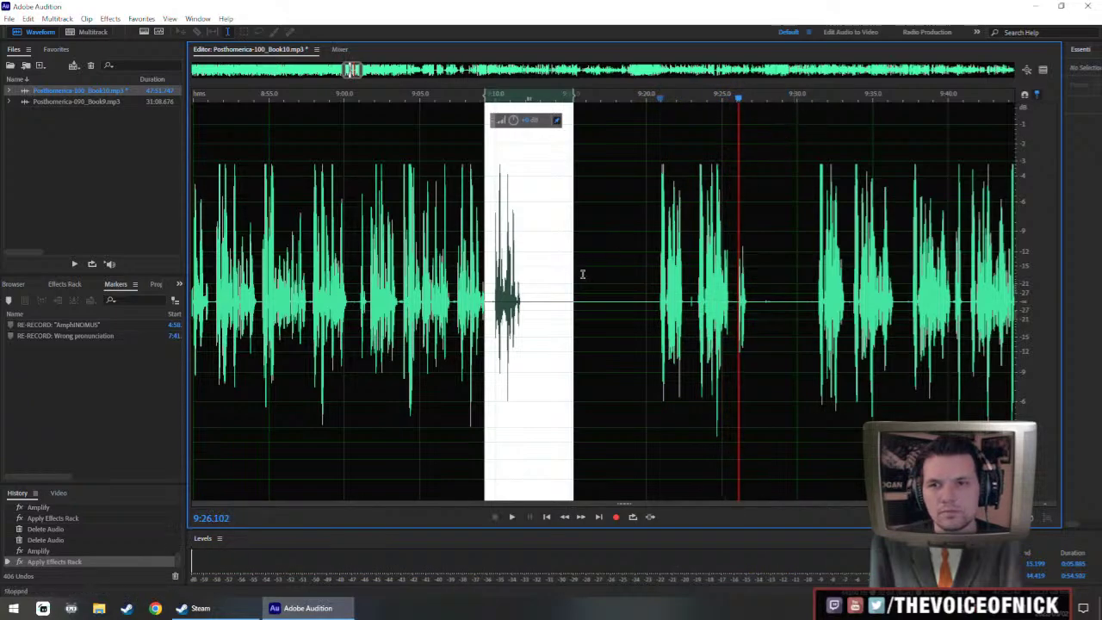
{"action": "left_click_drag", "start_coordinate": [576, 317], "coordinate": [815, 351]}
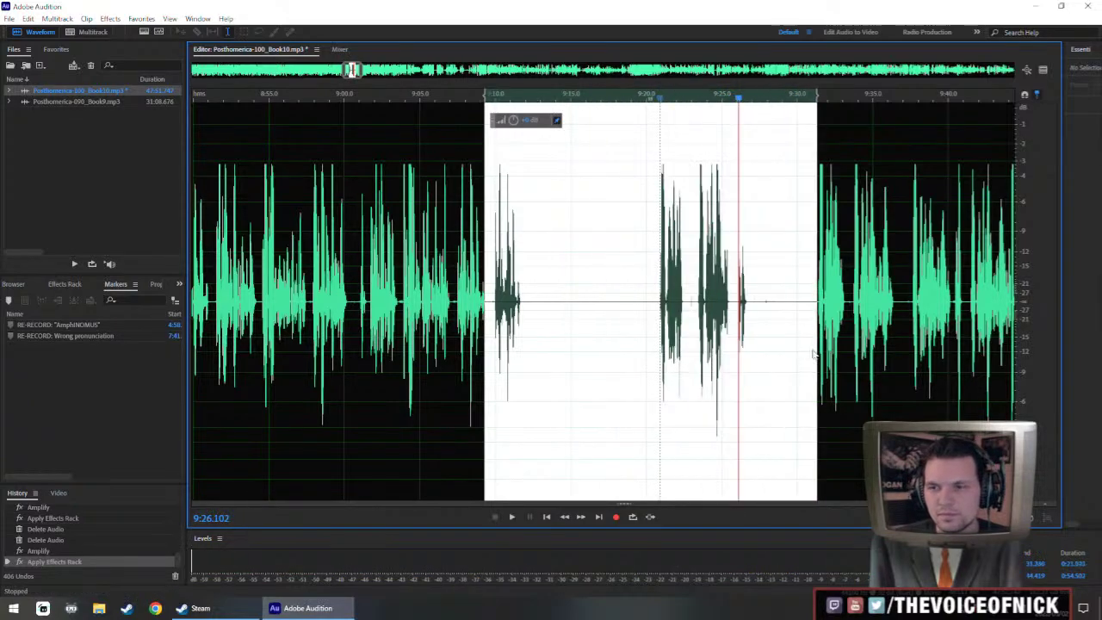
{"action": "key", "text": "shift+s"}
{"action": "key", "text": "Return"}
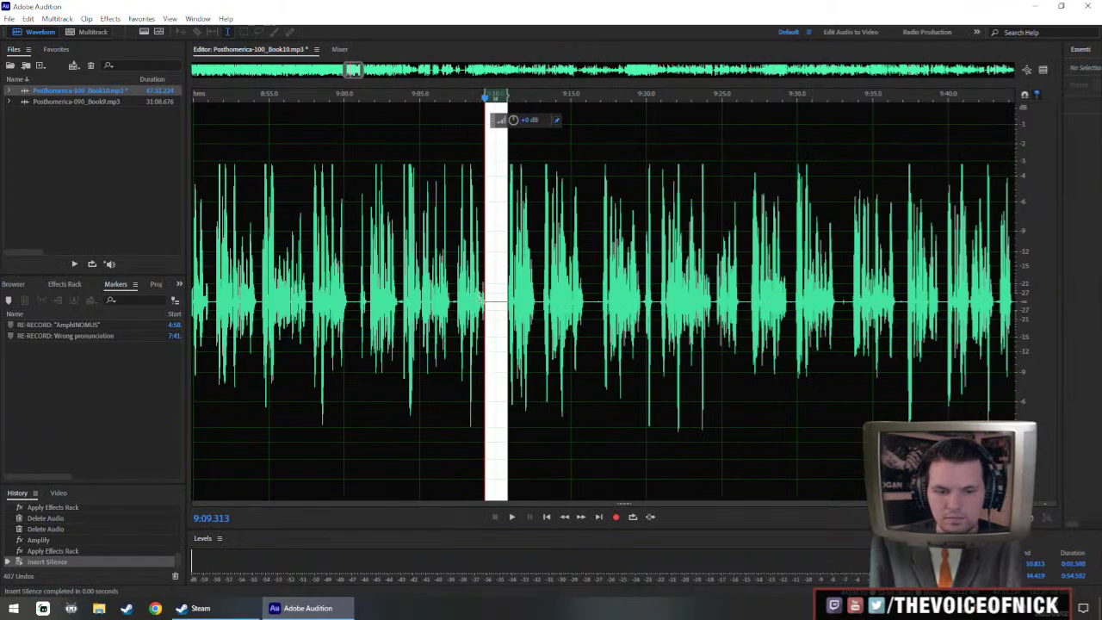
{"action": "left_click", "coordinate": [481, 297]}
{"action": "key", "text": "m"}
- Listen from about 9:17.2, delete the repeated take from about 9:10.7 to 9:21.0, and replay the join from about 9:08.0
{"action": "scroll", "coordinate": [608, 326], "scroll_direction": "up", "scroll_amount": 4}
{"action": "left_click", "coordinate": [596, 317]}
{"action": "key", "text": "space"}
{"action": "scroll", "coordinate": [564, 318], "scroll_direction": "left", "scroll_amount": 2}
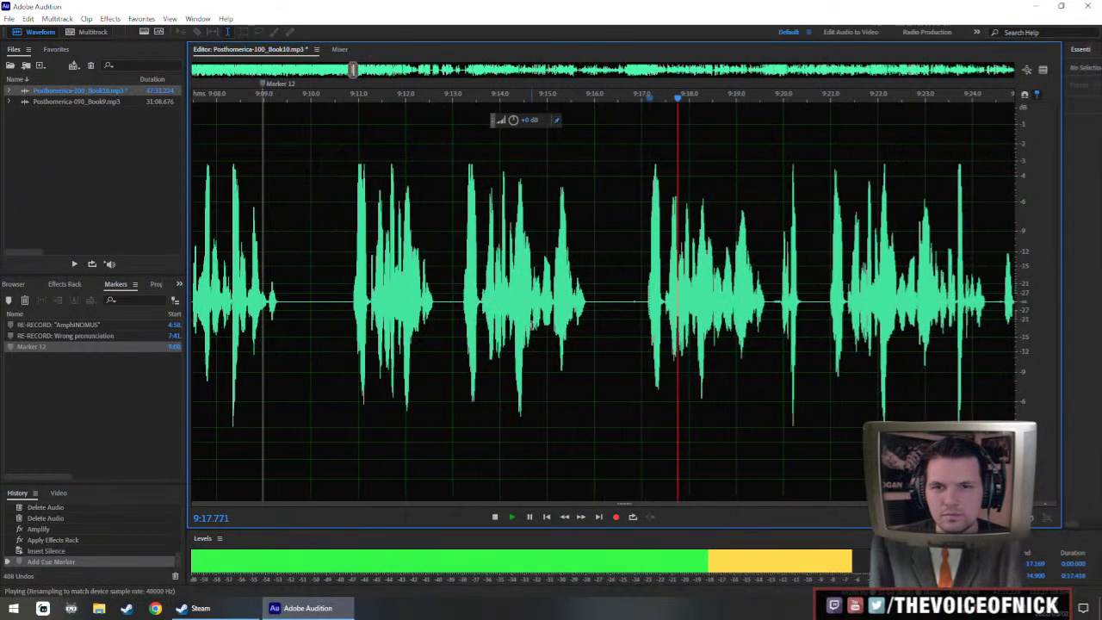
{"action": "key", "text": "minus"}
{"action": "left_click", "coordinate": [788, 308]}
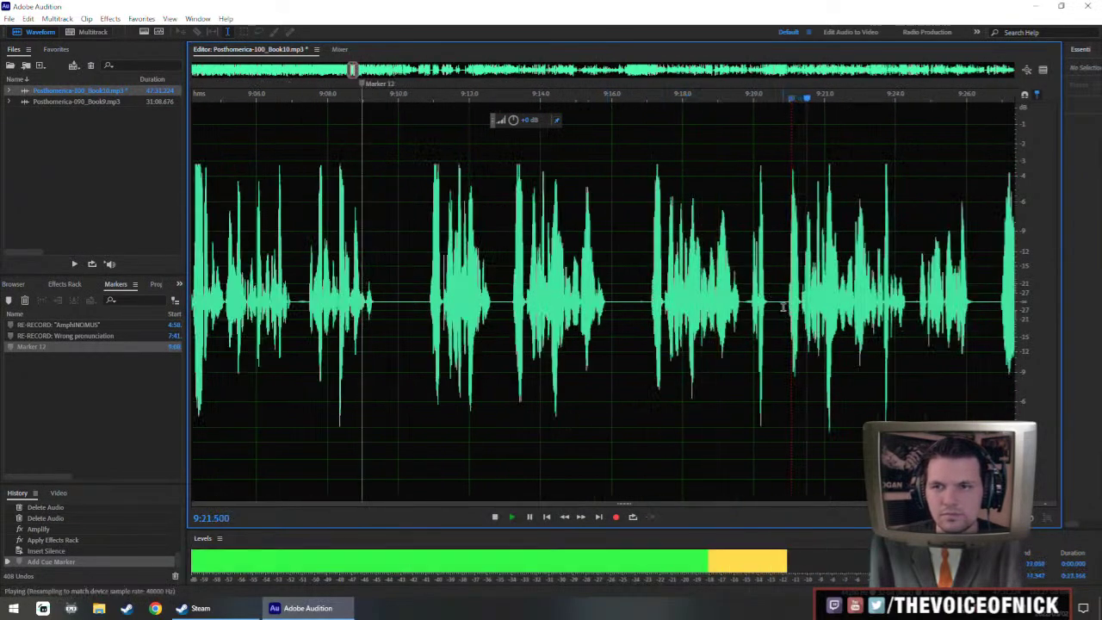
{"action": "left_click_drag", "start_coordinate": [788, 309], "coordinate": [425, 351]}
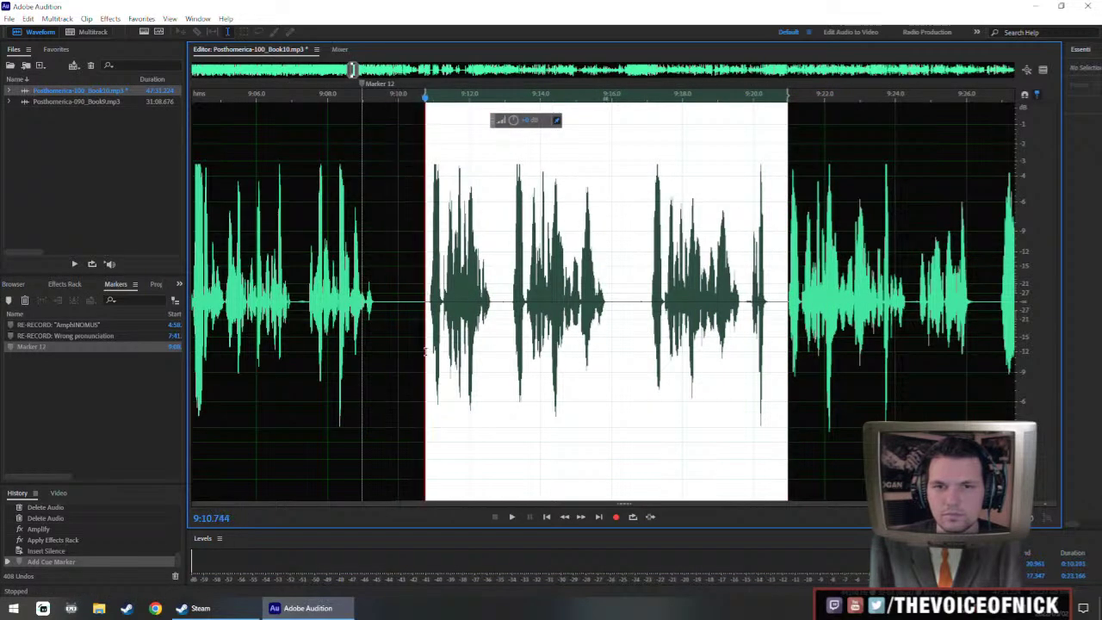
{"action": "key", "text": "Delete"}
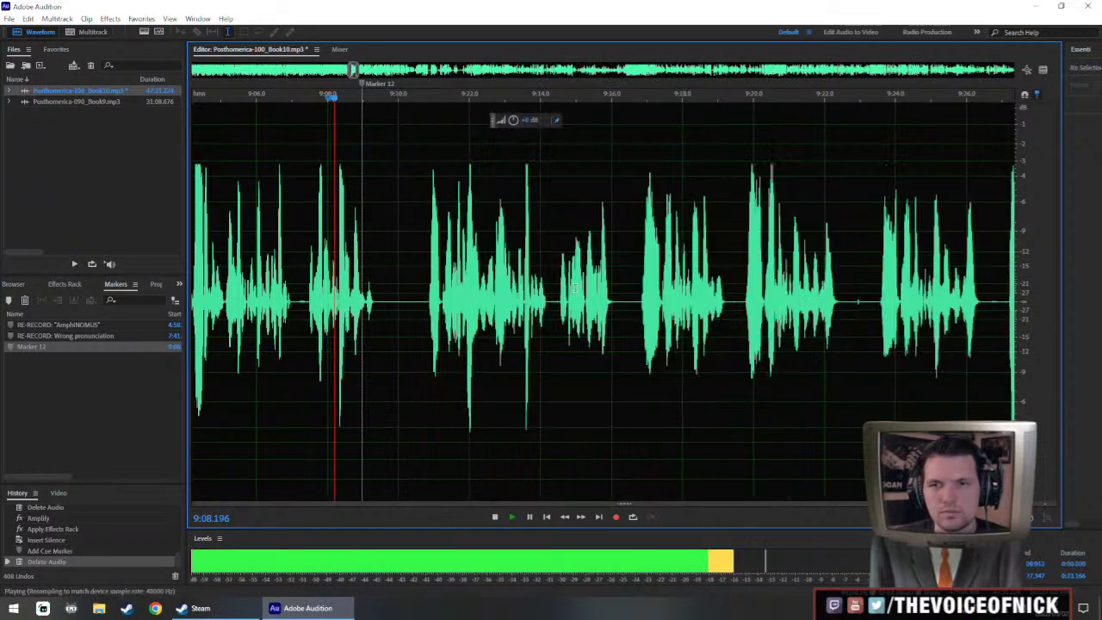
{"action": "key", "text": "minus"}
{"action": "key", "text": "space"}
{"action": "scroll", "coordinate": [790, 310], "scroll_direction": "up", "scroll_amount": 2}
{"action": "scroll", "coordinate": [569, 312], "scroll_direction": "down", "scroll_amount": 1}
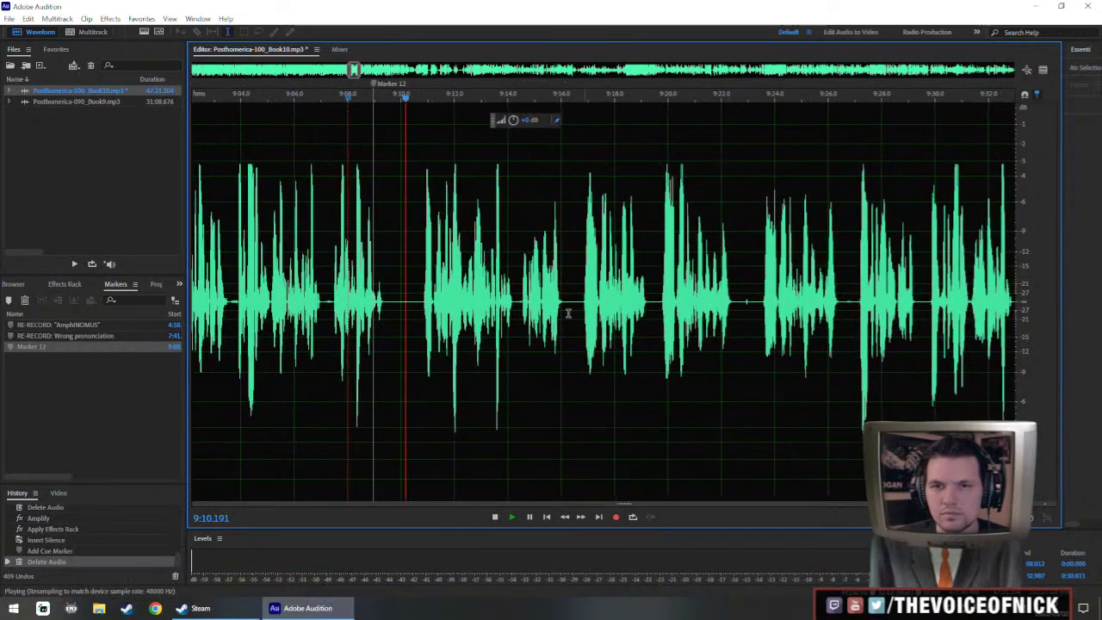
- Amplify the quieter narration from about 9:10.7 to 12:54.9 and reapply the effects rack to it
{"action": "left_click_drag", "start_coordinate": [423, 303], "coordinate": [851, 327]}
{"action": "key", "text": "minus"}
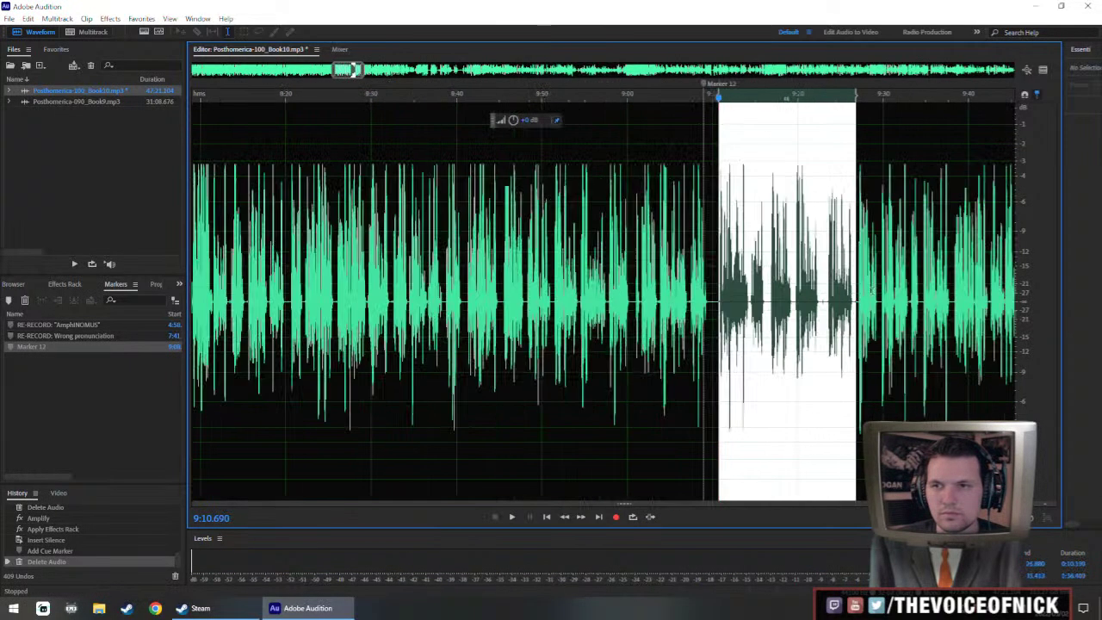
{"action": "scroll", "coordinate": [608, 280], "scroll_direction": "right", "scroll_amount": 1}
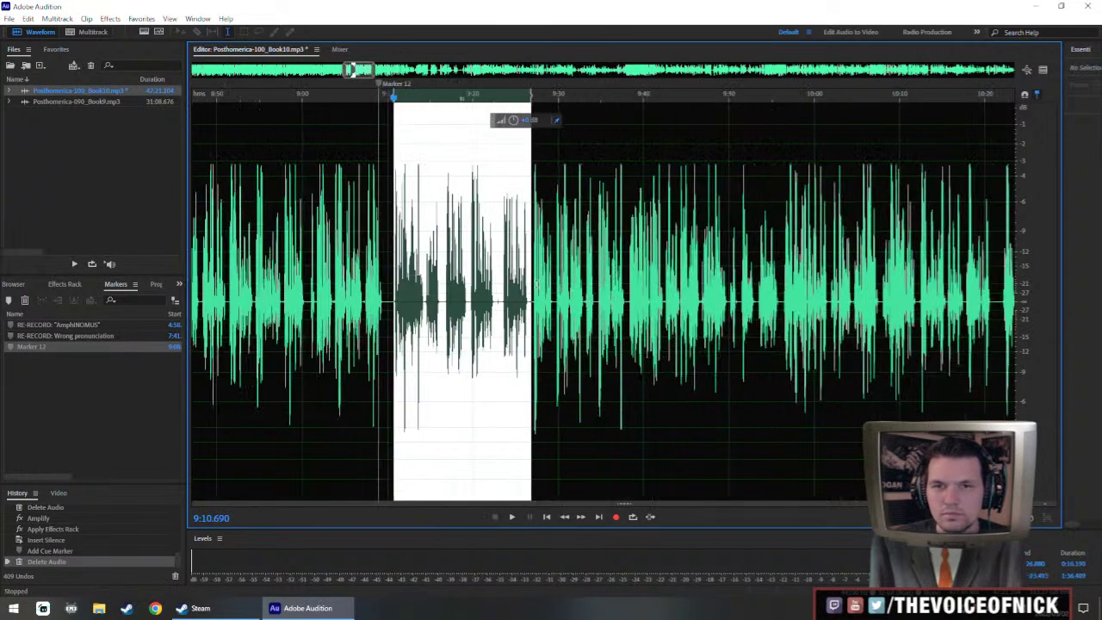
{"action": "left_click_drag", "start_coordinate": [530, 286], "coordinate": [1007, 330]}
{"action": "scroll", "coordinate": [628, 268], "scroll_direction": "down", "scroll_amount": 3}
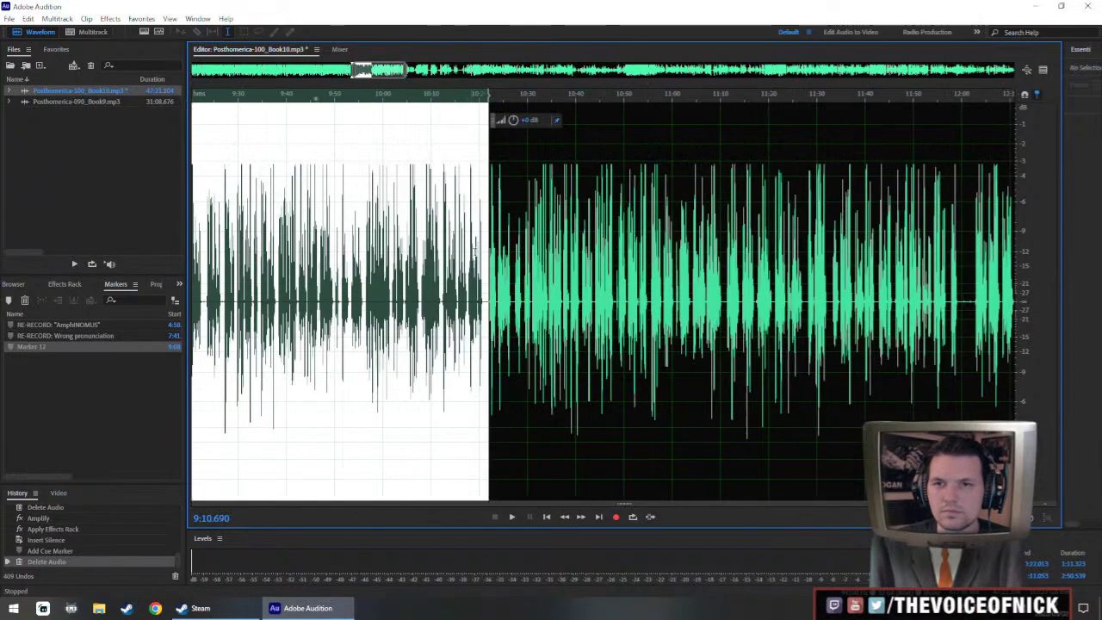
{"action": "left_click_drag", "start_coordinate": [485, 303], "coordinate": [1003, 285]}
{"action": "scroll", "coordinate": [799, 270], "scroll_direction": "down", "scroll_amount": 3}
{"action": "scroll", "coordinate": [799, 270], "scroll_direction": "up", "scroll_amount": 3}
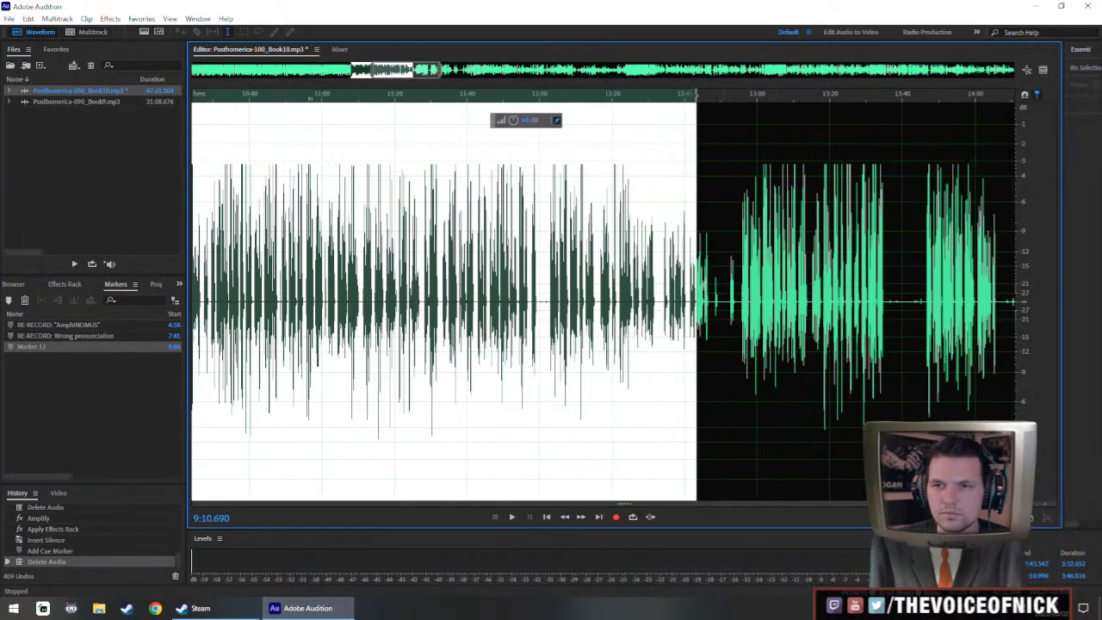
{"action": "left_click_drag", "start_coordinate": [693, 289], "coordinate": [738, 290]}
{"action": "scroll", "coordinate": [521, 160], "scroll_direction": "down", "scroll_amount": 5}
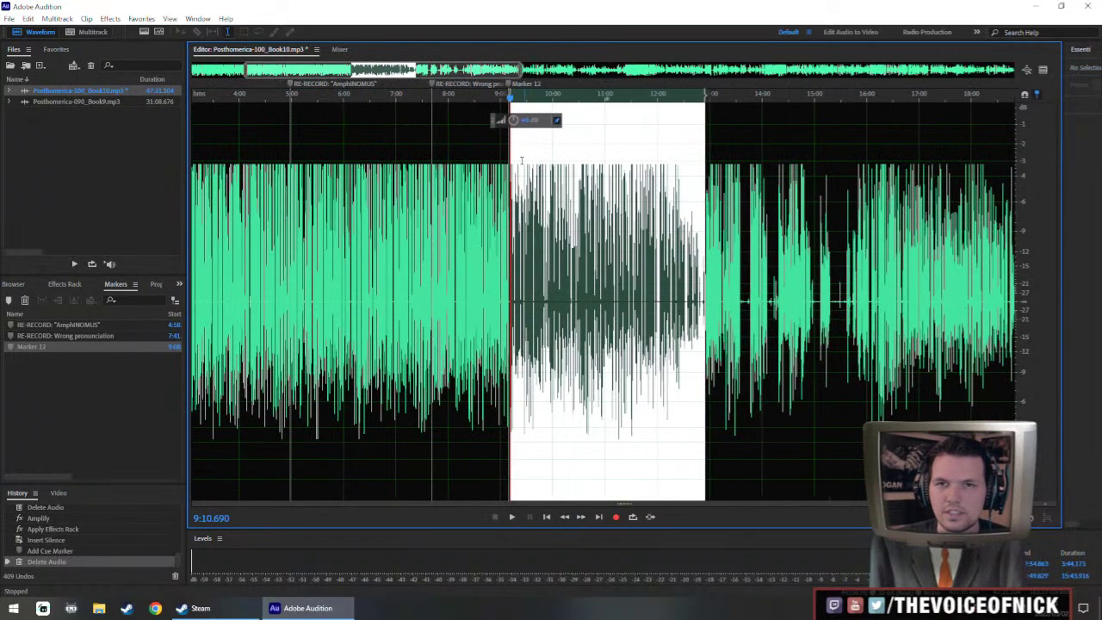
{"action": "left_click_drag", "start_coordinate": [514, 121], "coordinate": [522, 108]}
{"action": "key", "text": "alt+1"}
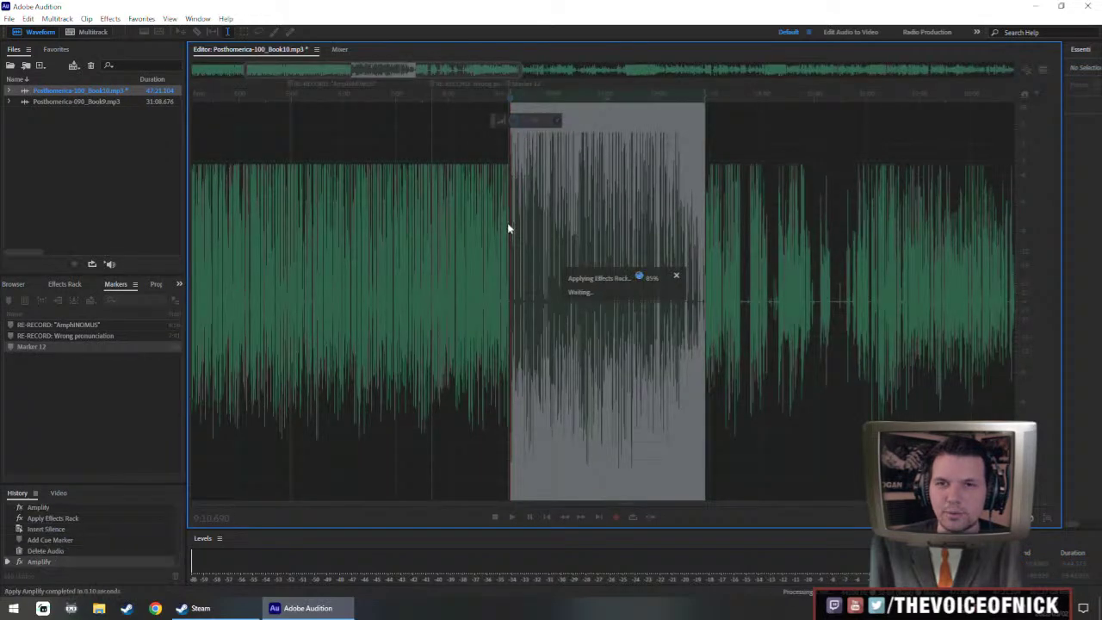
{"action": "scroll", "coordinate": [507, 222], "scroll_direction": "up", "scroll_amount": 8}
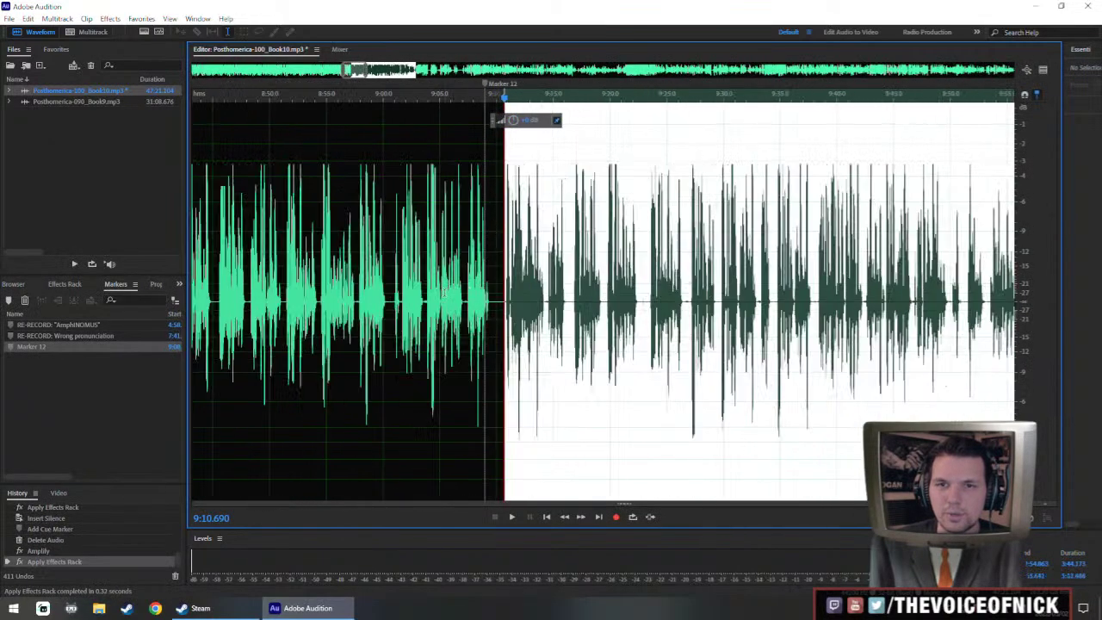
{"action": "left_click", "coordinate": [443, 303]}
{"action": "scroll", "coordinate": [439, 303], "scroll_direction": "up", "scroll_amount": 3}
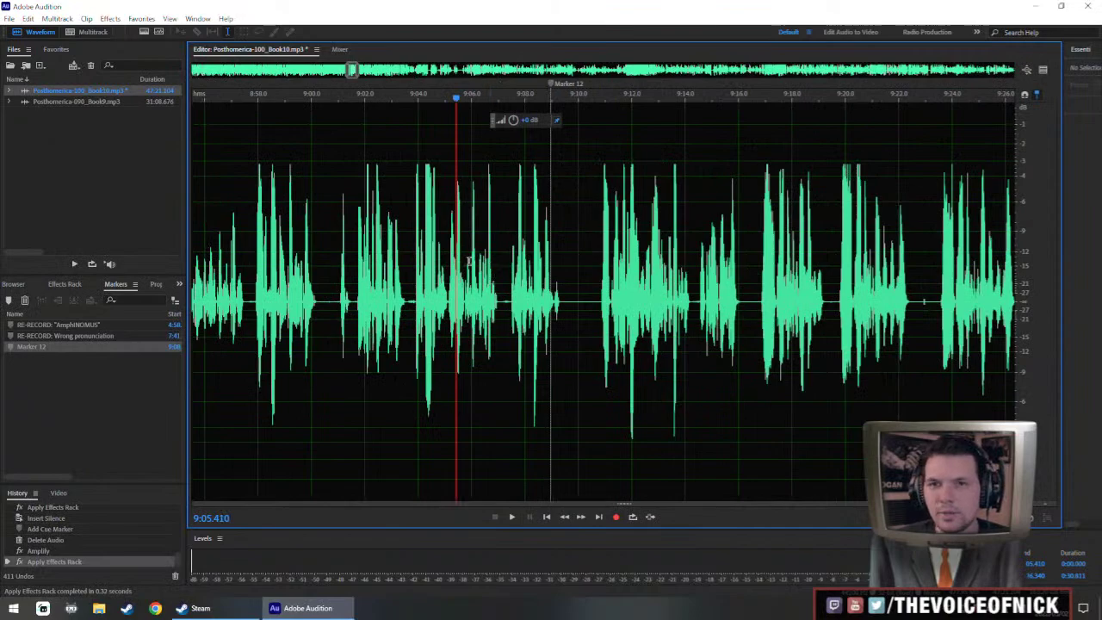
{"action": "left_click_drag", "start_coordinate": [506, 298], "coordinate": [365, 284]}
{"action": "left_click", "coordinate": [525, 241]}
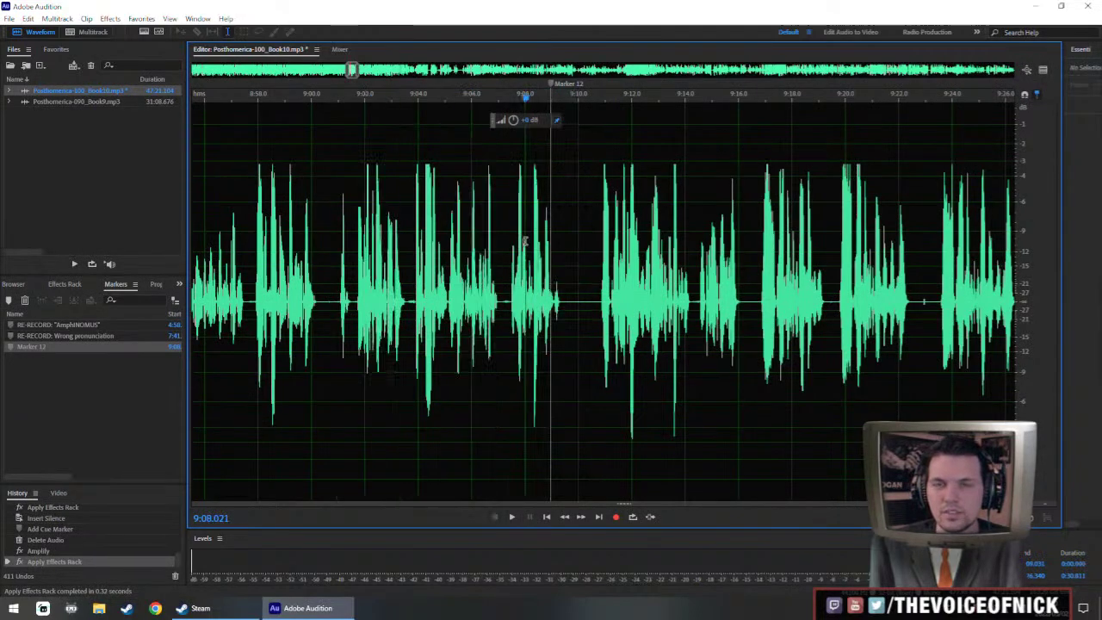
- Delete the cue marker at about 9:09 and set the playhead at about 9:03.5
{"action": "right_click", "coordinate": [553, 85]}
{"action": "left_click", "coordinate": [586, 104]}
{"action": "left_click", "coordinate": [428, 274]}
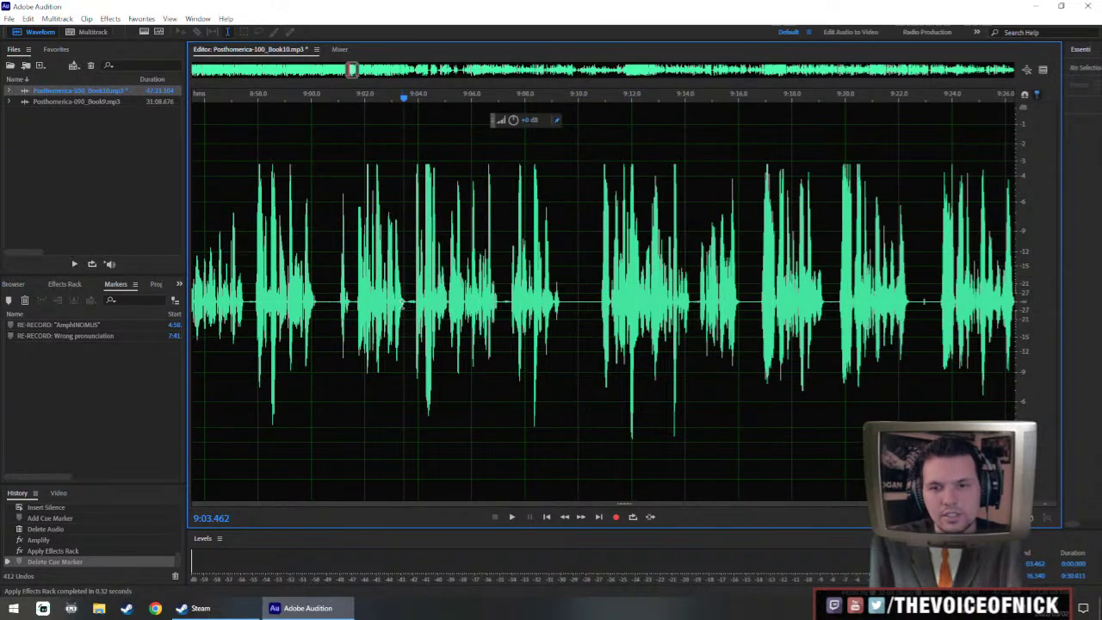
- Listen to the narration from about 9:03.5 to 9:17 to check the join at about 9:09
{"action": "scroll", "coordinate": [402, 303], "scroll_direction": "down", "scroll_amount": 1}
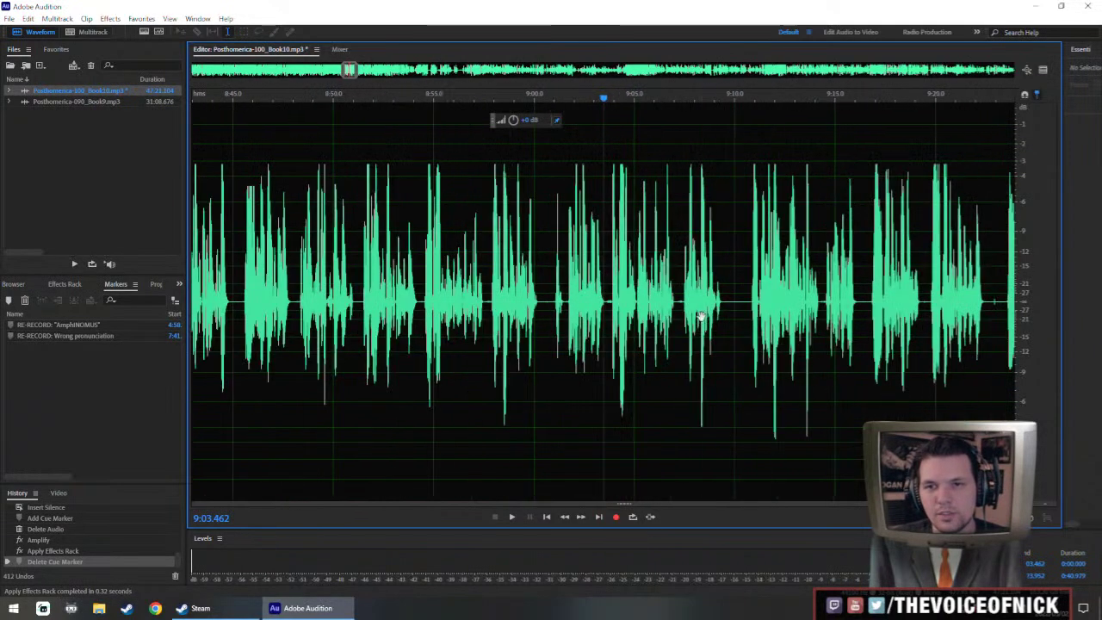
{"action": "scroll", "coordinate": [699, 315], "scroll_direction": "up", "scroll_amount": 3}
{"action": "scroll", "coordinate": [569, 307], "scroll_direction": "down", "scroll_amount": 3}
{"action": "key", "text": "space"}
{"action": "scroll", "coordinate": [526, 321], "scroll_direction": "down", "scroll_amount": 2}
{"action": "scroll", "coordinate": [556, 315], "scroll_direction": "up", "scroll_amount": 2}
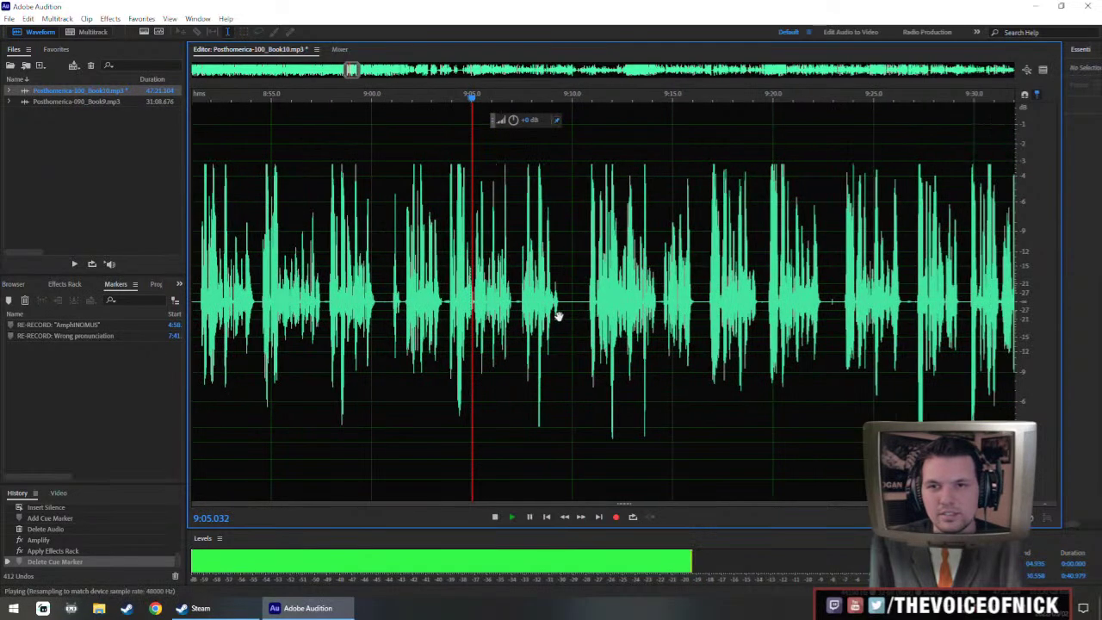
{"action": "scroll", "coordinate": [557, 316], "scroll_direction": "down", "scroll_amount": 3}
{"action": "scroll", "coordinate": [482, 323], "scroll_direction": "up", "scroll_amount": 3}
{"action": "scroll", "coordinate": [478, 325], "scroll_direction": "down", "scroll_amount": 2}
{"action": "scroll", "coordinate": [478, 326], "scroll_direction": "up", "scroll_amount": 2}
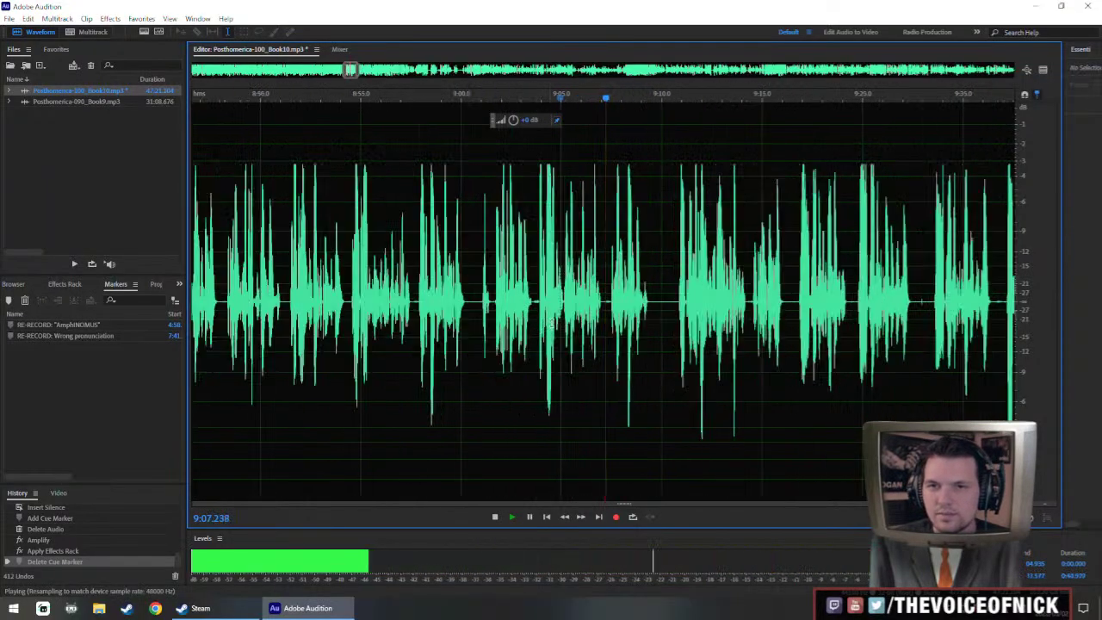
{"action": "left_click_drag", "start_coordinate": [520, 325], "coordinate": [425, 342]}
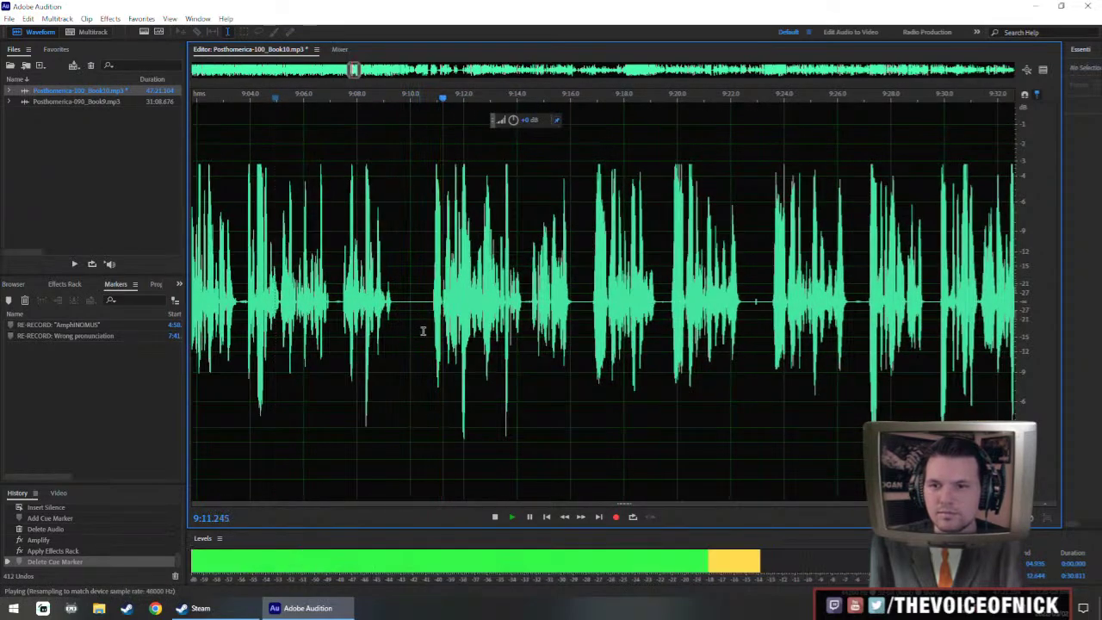
{"action": "left_click_drag", "start_coordinate": [586, 340], "coordinate": [514, 329]}
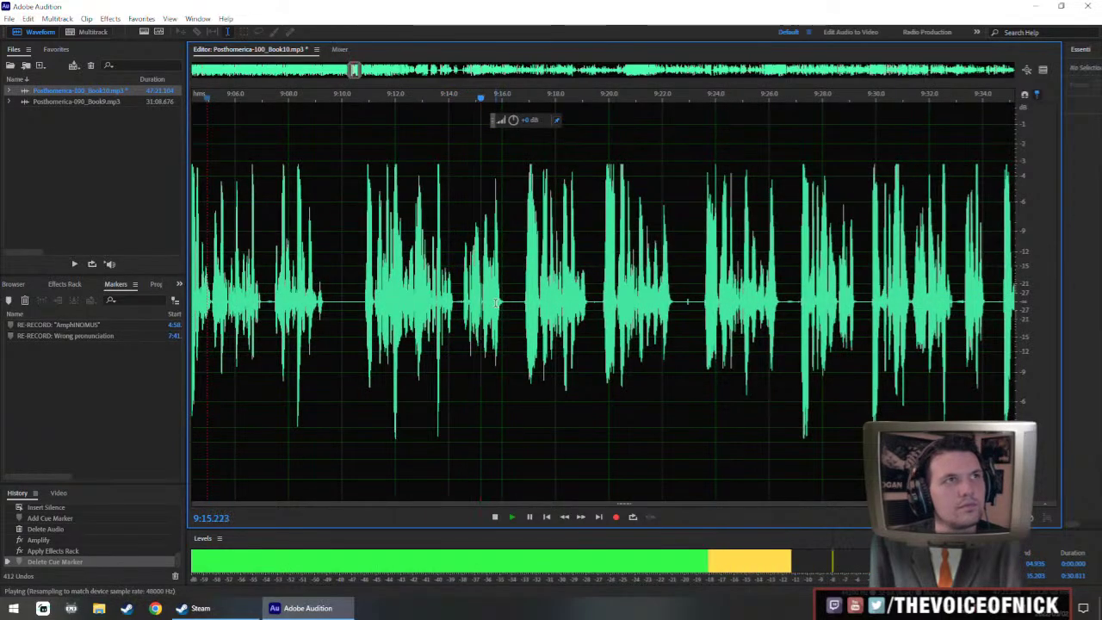
{"action": "scroll", "coordinate": [478, 303], "scroll_direction": "up", "scroll_amount": 2}
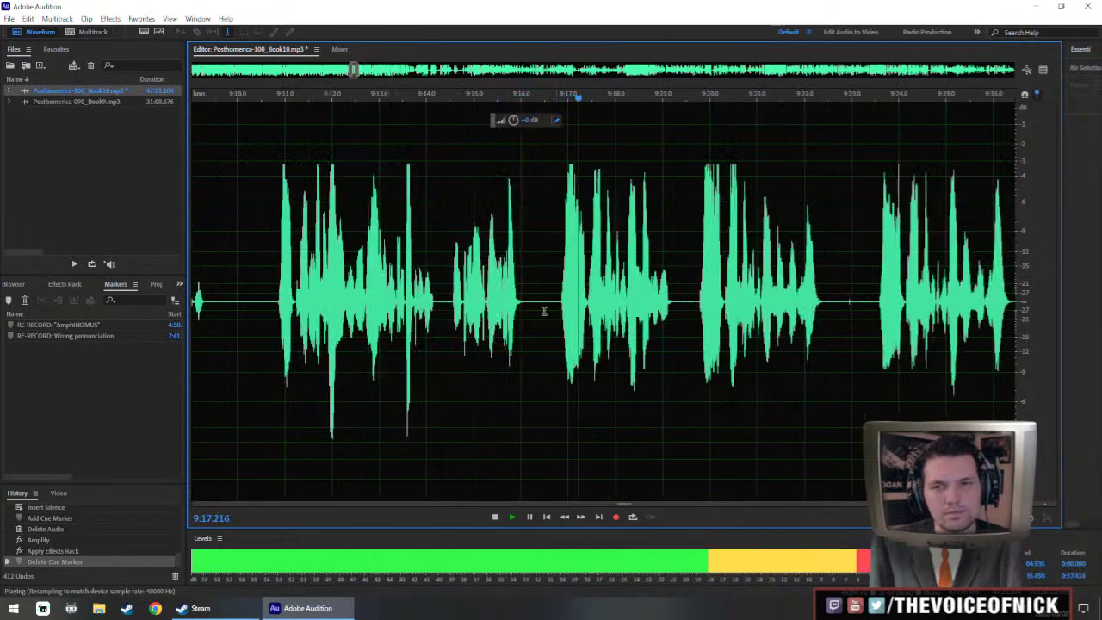
- Trim the short pause between phrases at about 9:14.2 and replay the join from about 9:12.7
{"action": "left_click_drag", "start_coordinate": [576, 305], "coordinate": [552, 305]}
{"action": "key", "text": "space"}
{"action": "left_click_drag", "start_coordinate": [412, 319], "coordinate": [416, 318]}
{"action": "key", "text": "Delete"}
{"action": "left_click", "coordinate": [344, 248]}
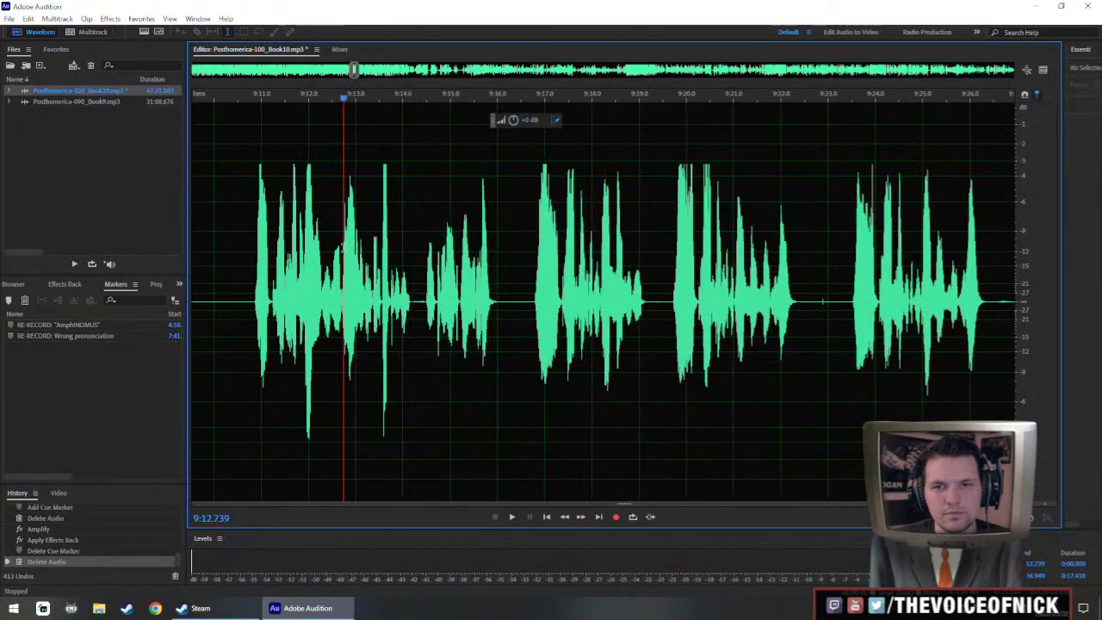
{"action": "key", "text": "space"}
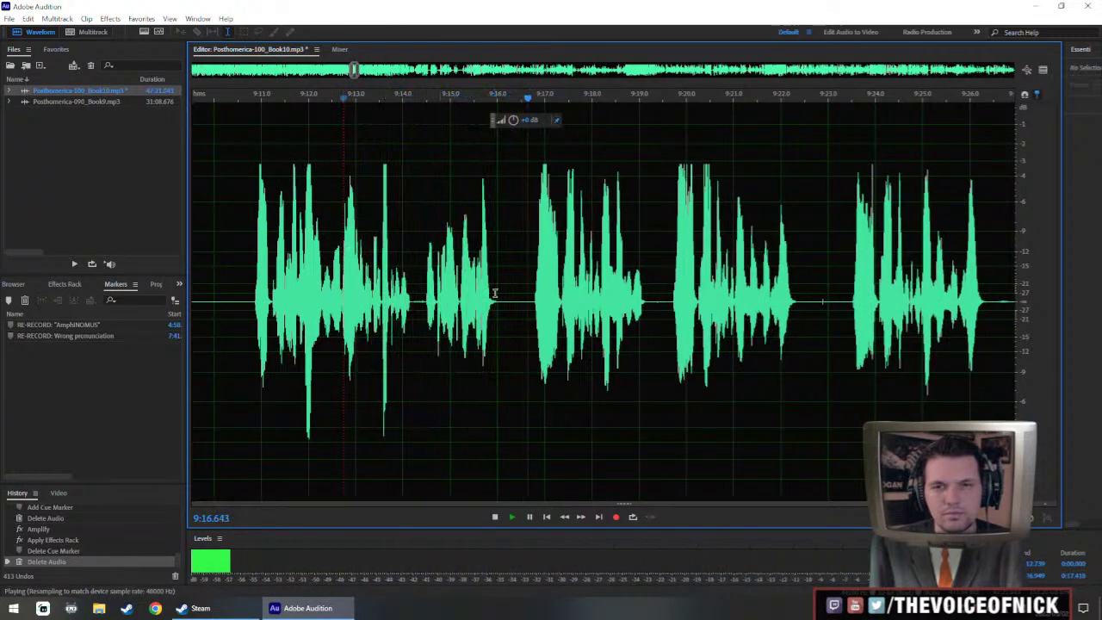
- Amplify the quieter narration from about 9:13.2 to 9:16.1 and reapply the effects rack to it
{"action": "scroll", "coordinate": [551, 331], "scroll_direction": "up", "scroll_amount": 2}
{"action": "left_click_drag", "start_coordinate": [540, 324], "coordinate": [437, 341]}
{"action": "scroll", "coordinate": [615, 325], "scroll_direction": "down", "scroll_amount": 2}
{"action": "key", "text": "space"}
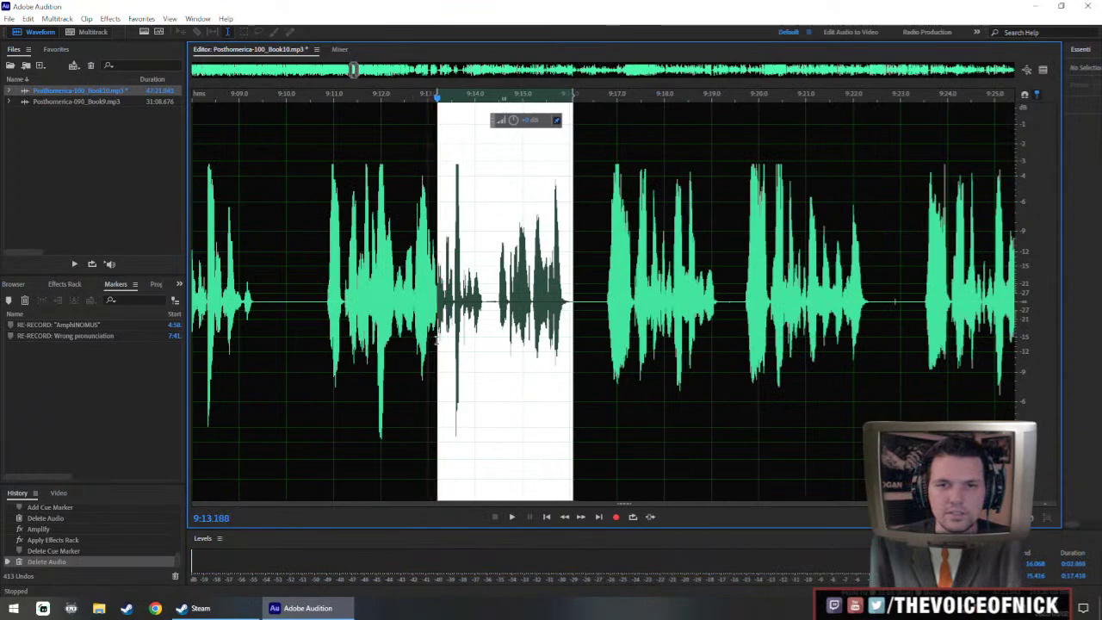
{"action": "left_click_drag", "start_coordinate": [514, 119], "coordinate": [512, 145]}
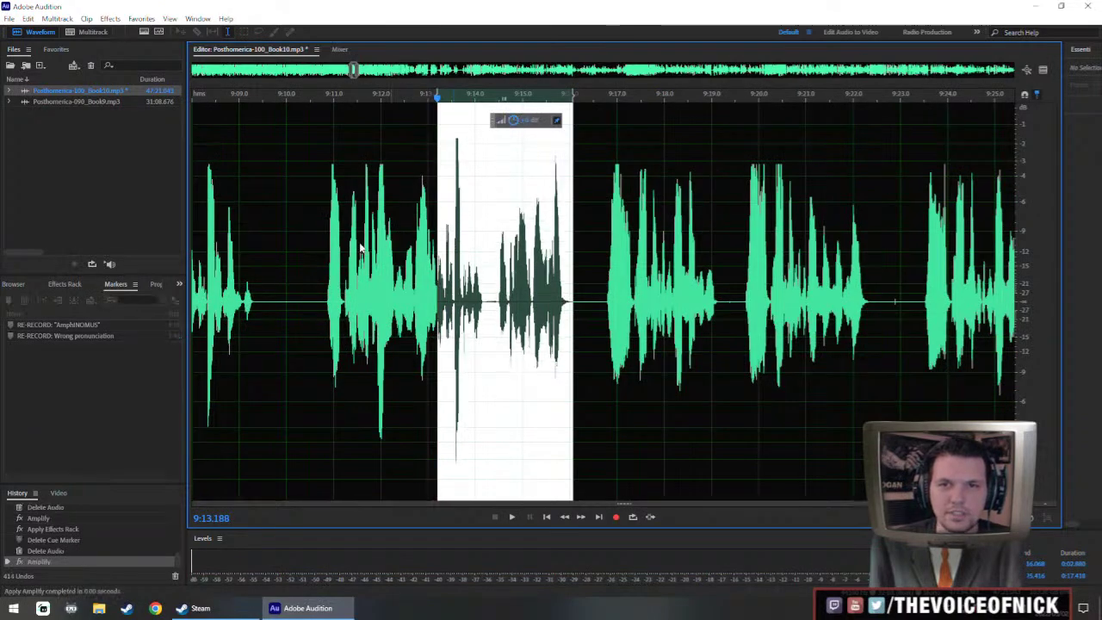
- Listen from about 9:10.7 to 9:16.7 to check the level of the amplified phrases
{"action": "left_click", "coordinate": [342, 217]}
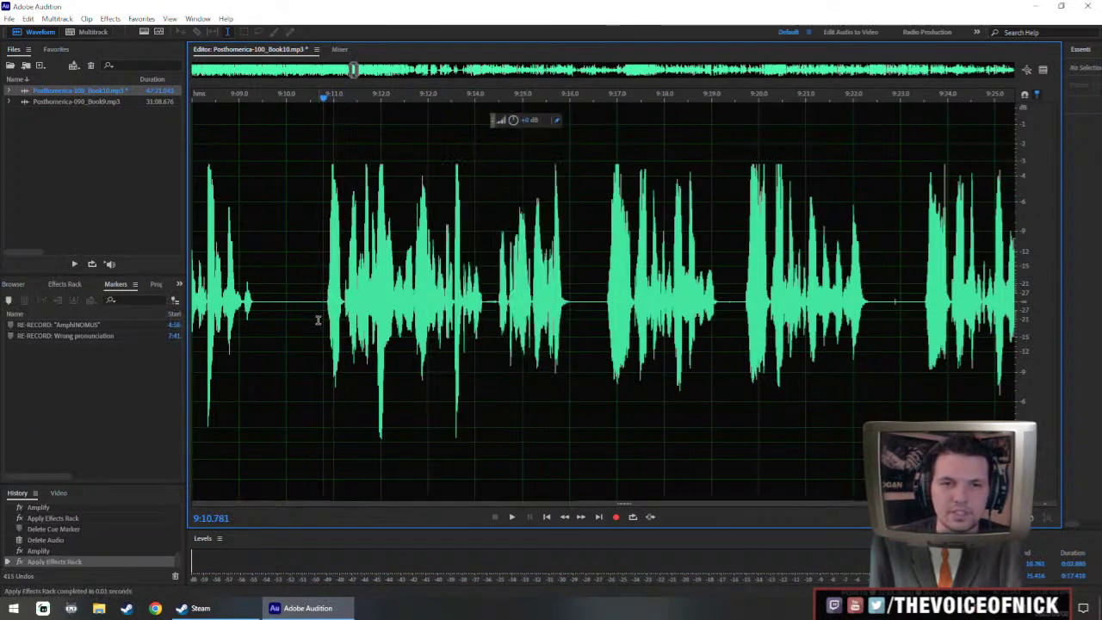
{"action": "left_click", "coordinate": [302, 297]}
{"action": "left_click", "coordinate": [323, 317]}
{"action": "left_click", "coordinate": [319, 317]}
{"action": "left_click", "coordinate": [315, 313]}
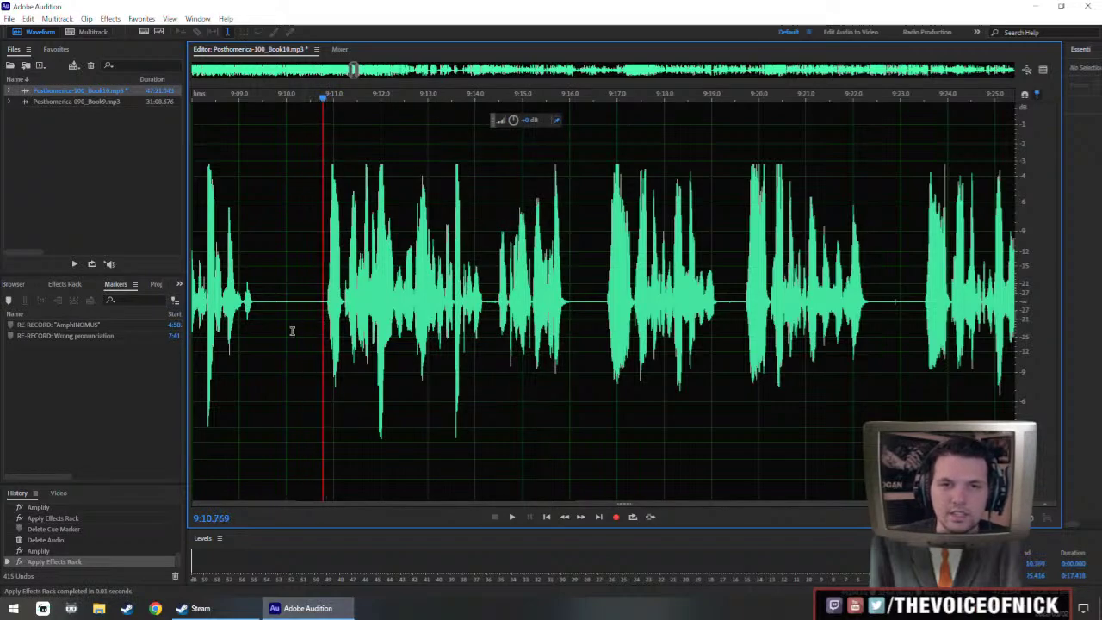
{"action": "key", "text": "space"}
{"action": "key", "text": "space"}
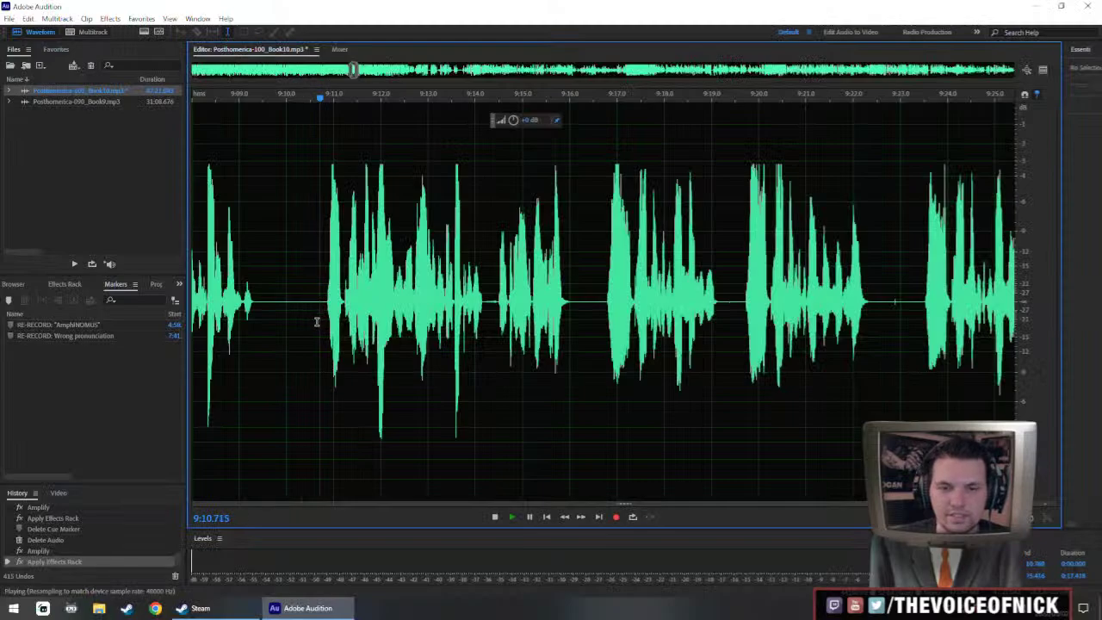
{"action": "scroll", "coordinate": [314, 336], "scroll_direction": "down", "scroll_amount": 2}
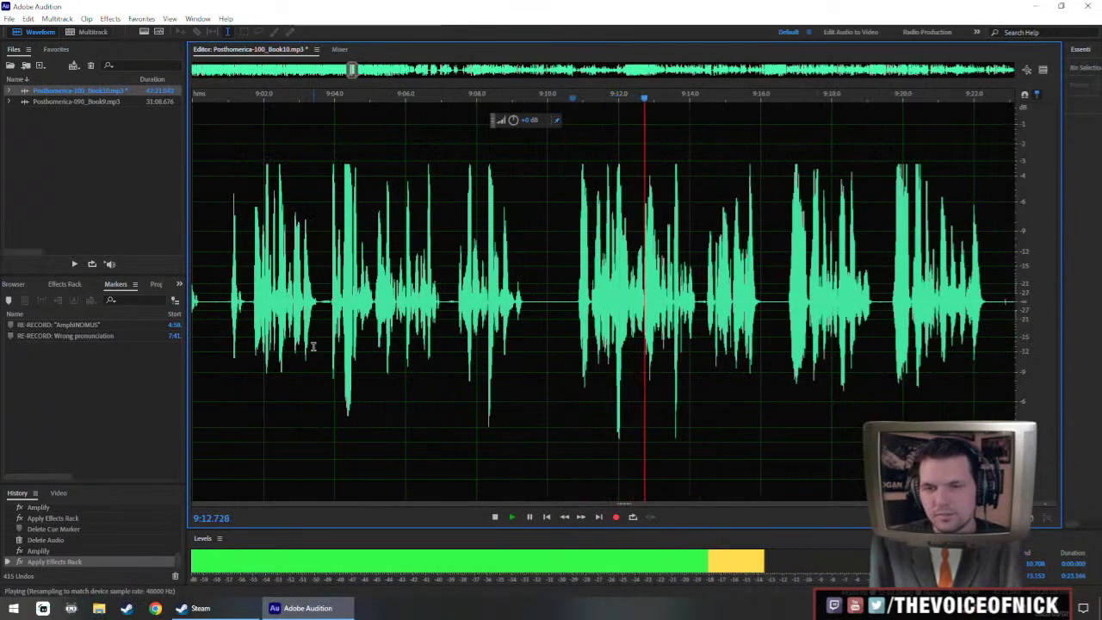
{"action": "left_click_drag", "start_coordinate": [626, 346], "coordinate": [460, 346]}
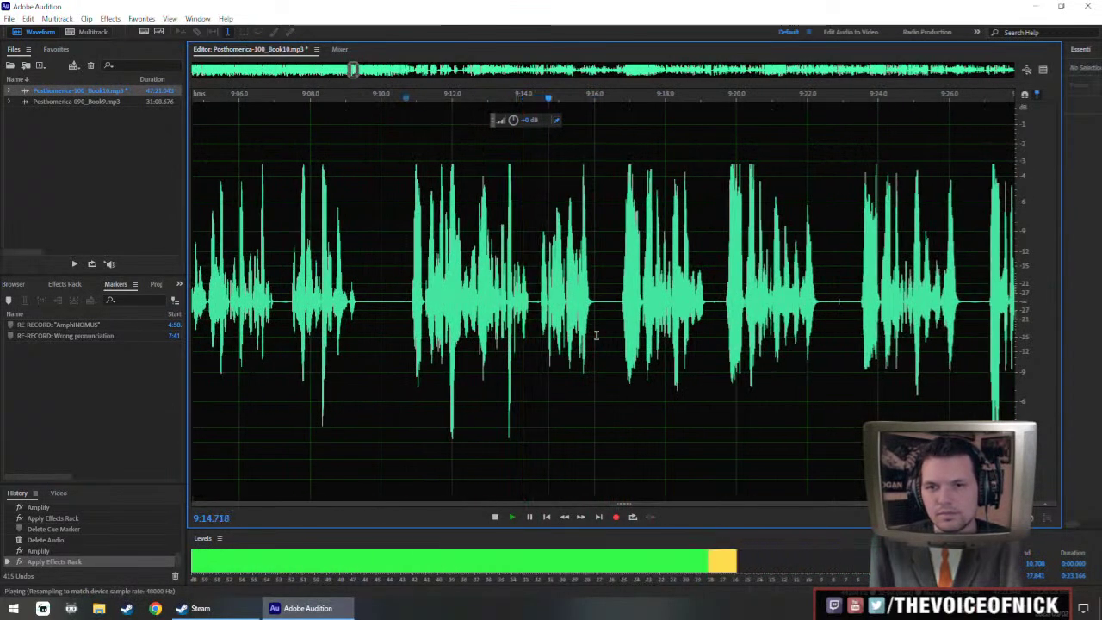
{"action": "scroll", "coordinate": [517, 345], "scroll_direction": "right", "scroll_amount": 5}
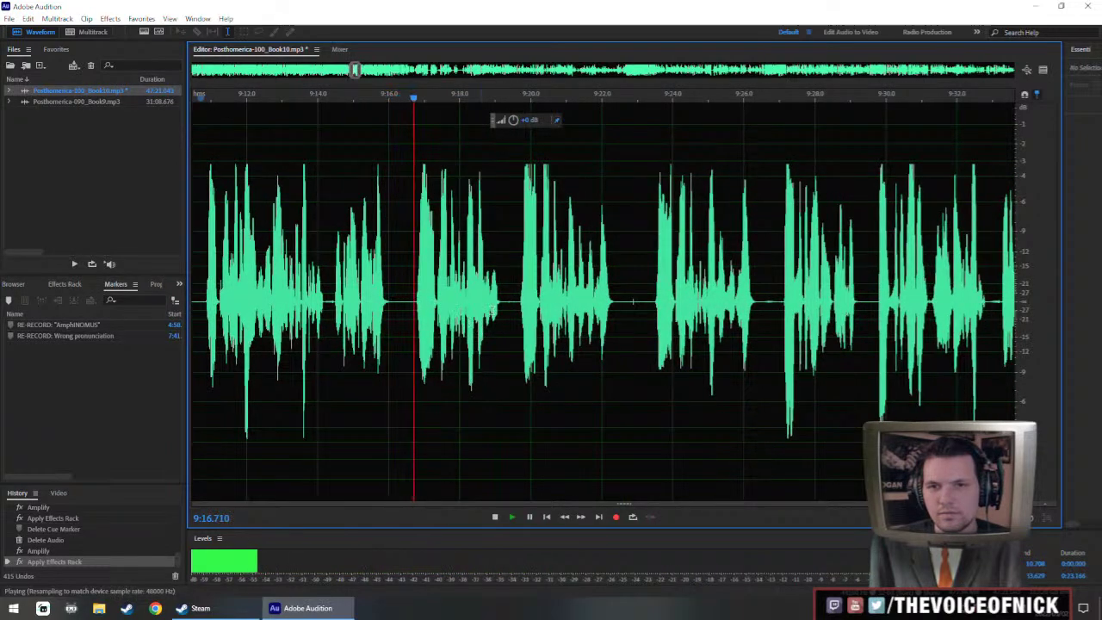
- Compare by ear the phrases starting at about 9:16.8, 9:19.7, 9:23.5 and 9:27.0 to identify the repeated takes
{"action": "key", "text": "space"}
{"action": "left_click", "coordinate": [656, 309]}
{"action": "key", "text": "space"}
{"action": "key", "text": "space"}
{"action": "left_click", "coordinate": [782, 315]}
{"action": "key", "text": "space"}
{"action": "key", "text": "space"}
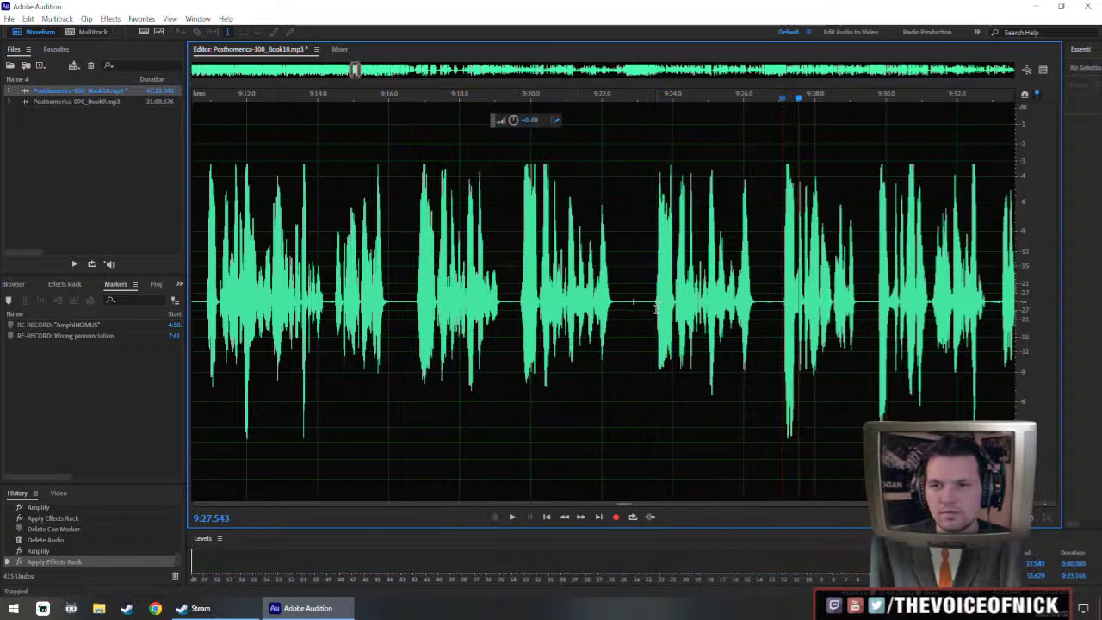
{"action": "left_click", "coordinate": [657, 306]}
{"action": "key", "text": "space"}
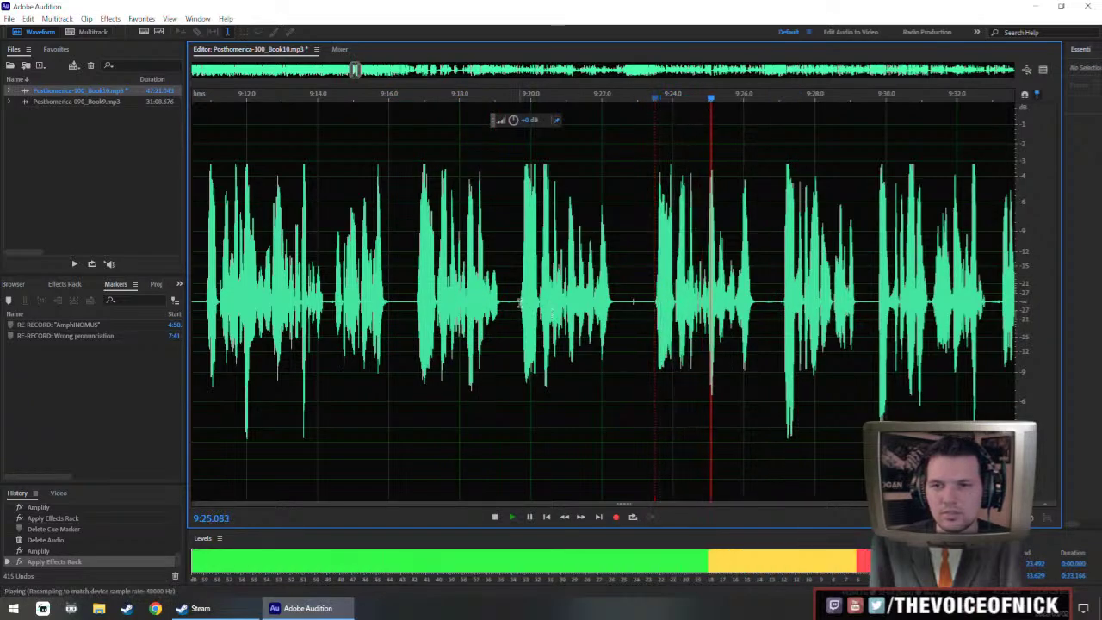
{"action": "left_click", "coordinate": [519, 303]}
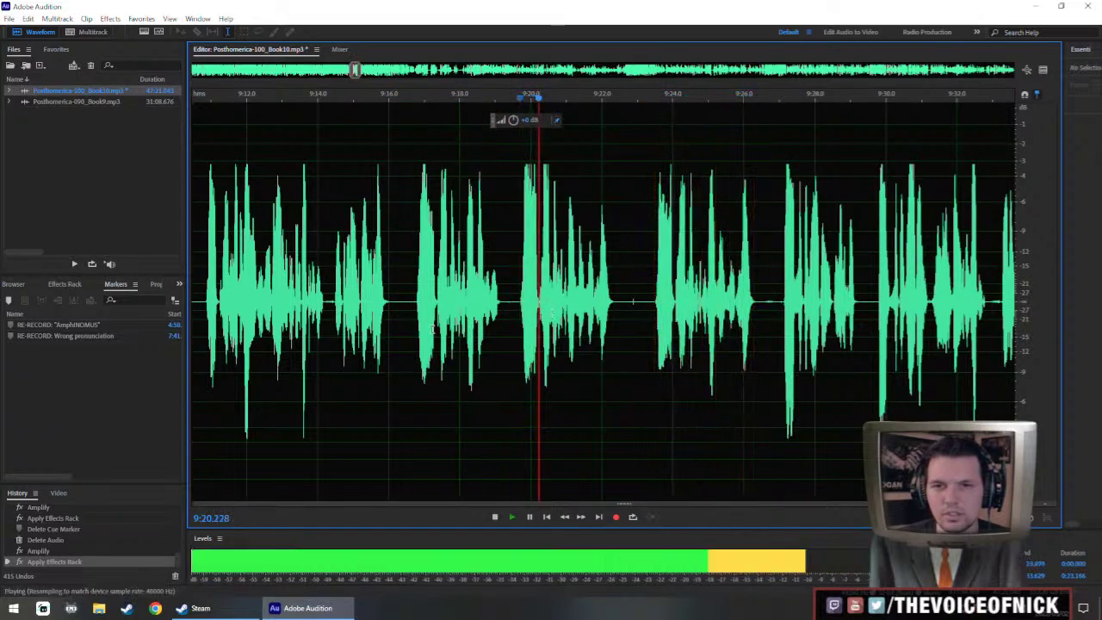
{"action": "left_click_drag", "start_coordinate": [416, 309], "coordinate": [654, 306]}
{"action": "key", "text": "space"}
{"action": "left_click", "coordinate": [519, 304]}
{"action": "key", "text": "space"}
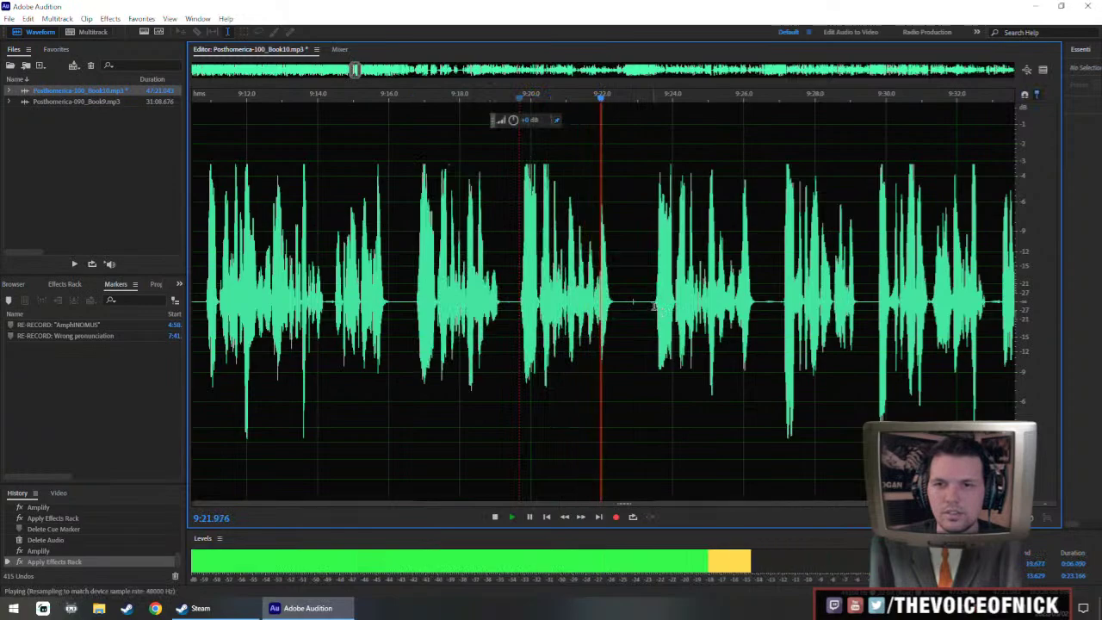
- Delete the repeated take from about 9:16.8 to 9:19.7, and the one from about 9:19.4 to 9:23.4 in the shortened audio
{"action": "left_click_drag", "start_coordinate": [519, 310], "coordinate": [413, 352]}
{"action": "key", "text": "space"}
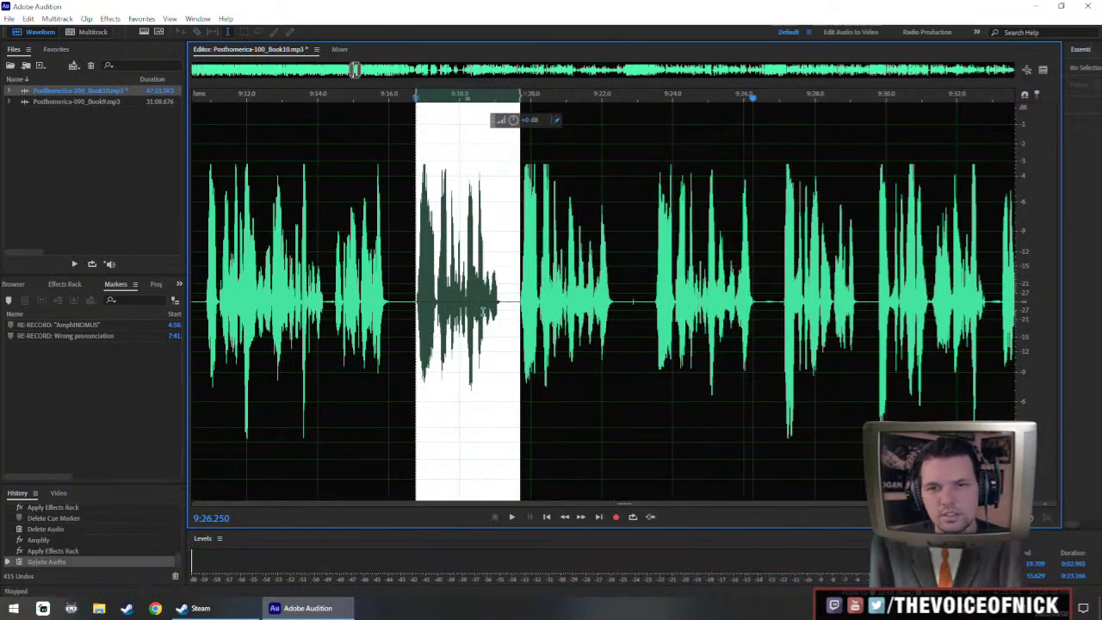
{"action": "key", "text": "Delete"}
{"action": "left_click_drag", "start_coordinate": [508, 310], "coordinate": [655, 312]}
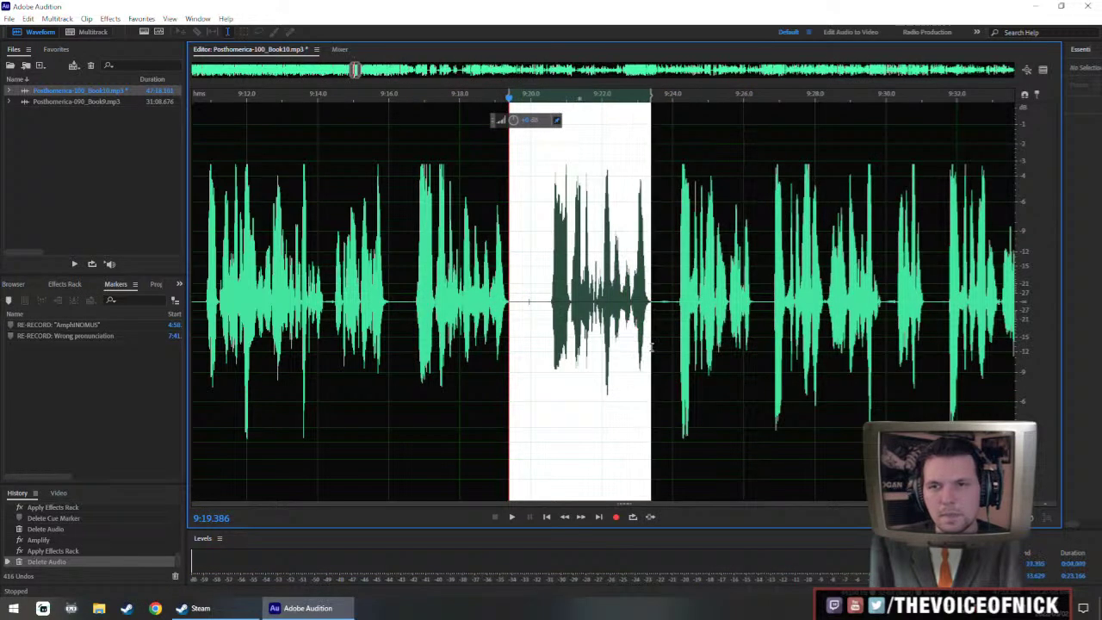
{"action": "key", "text": "Delete"}
- Listen from about 9:12.4 to 9:24.4 to check the joins and look for further repeats
{"action": "key", "text": "space"}
{"action": "left_click", "coordinate": [349, 254]}
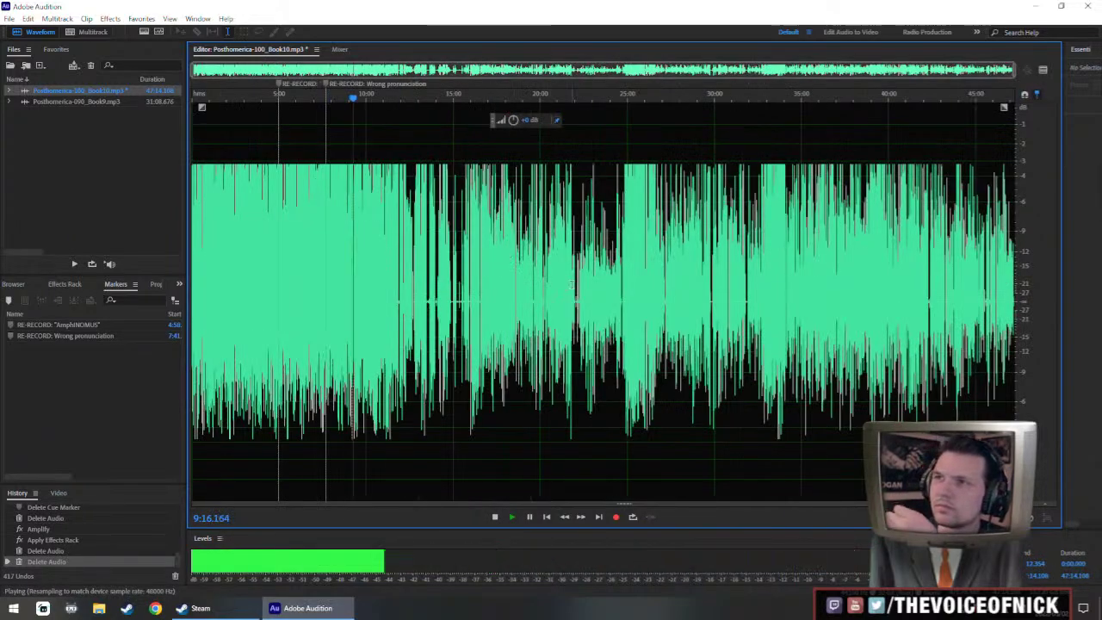
{"action": "scroll", "coordinate": [572, 284], "scroll_direction": "up", "scroll_amount": 11}
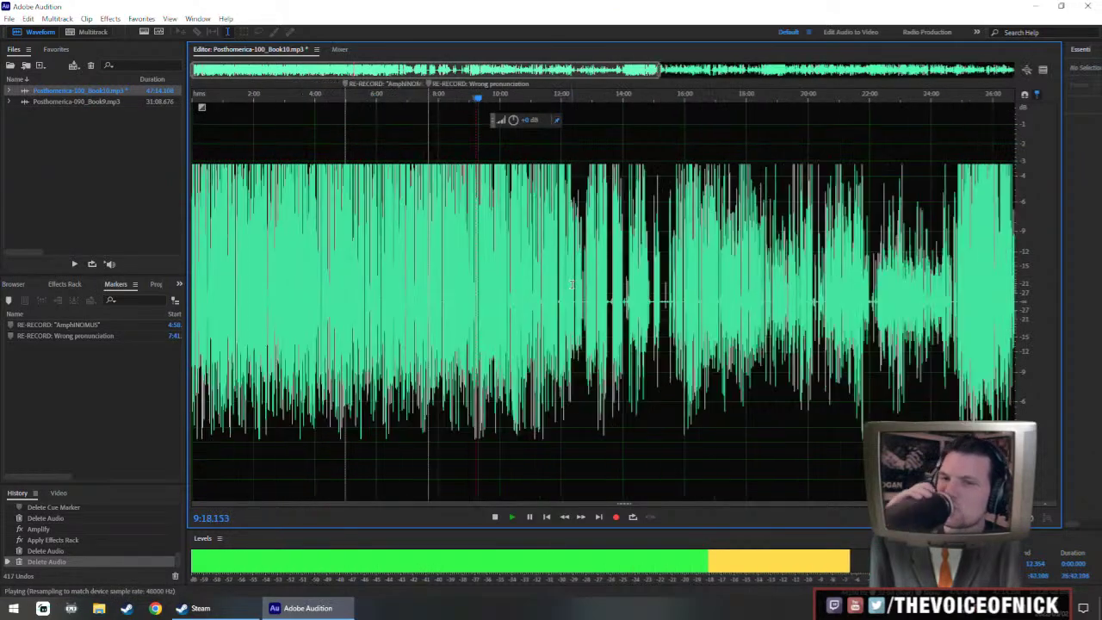
{"action": "key", "text": "equal"}
{"action": "key", "text": "equal"}
{"action": "key", "text": "equal"}
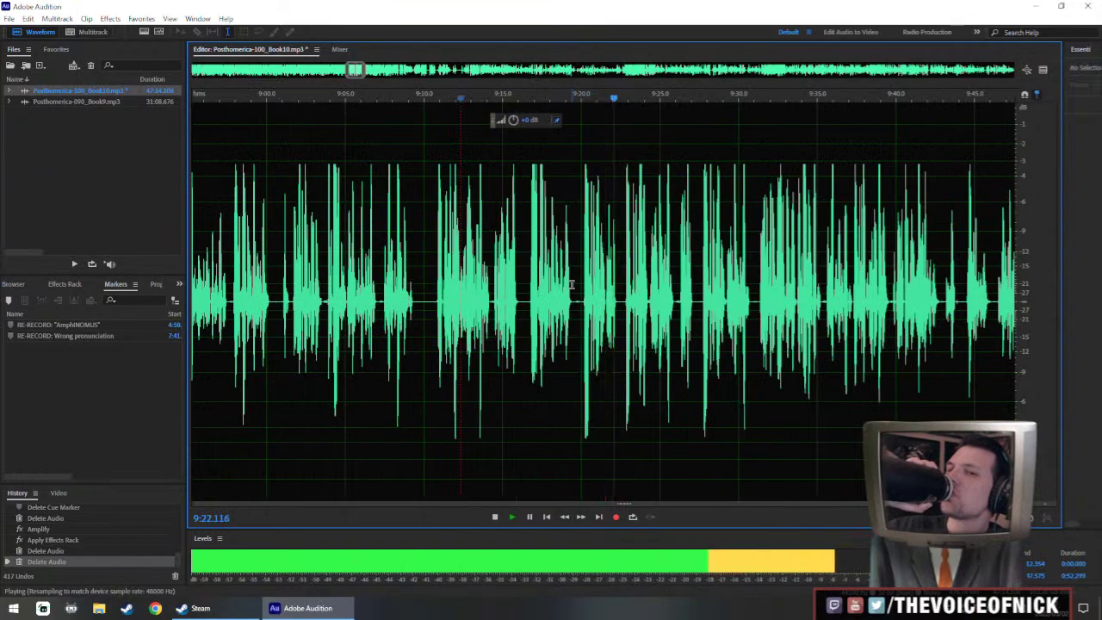
{"action": "key", "text": "equal"}
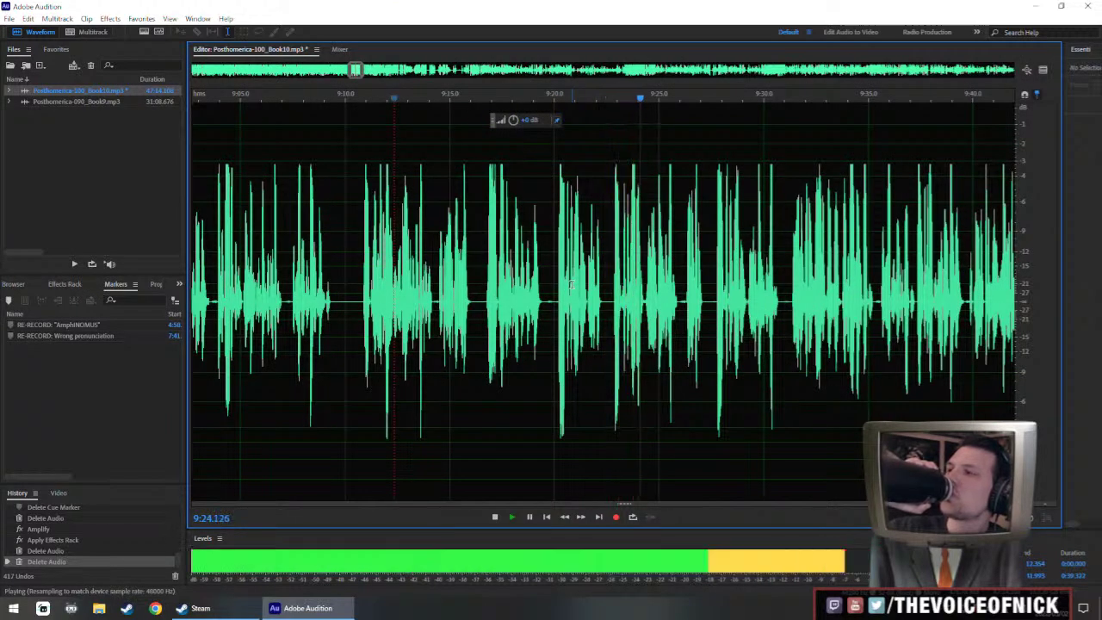
{"action": "key", "text": "space"}
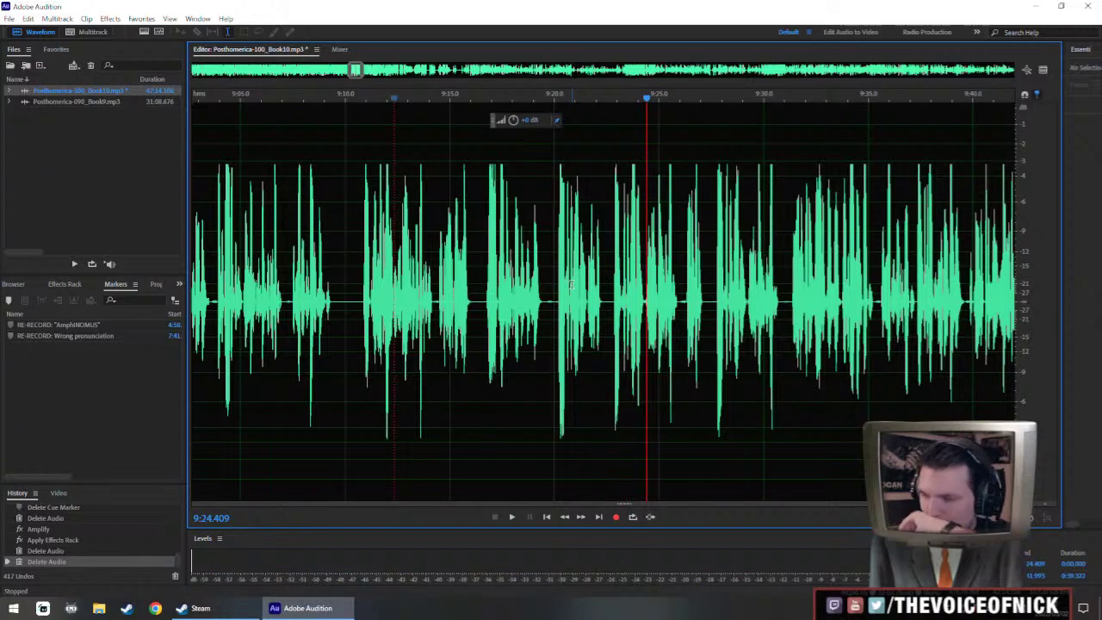
- Delete the repeated take from about 9:20.2 to 9:22.8 and replay the join from about 9:15.1
{"action": "scroll", "coordinate": [584, 257], "scroll_direction": "up", "scroll_amount": 2}
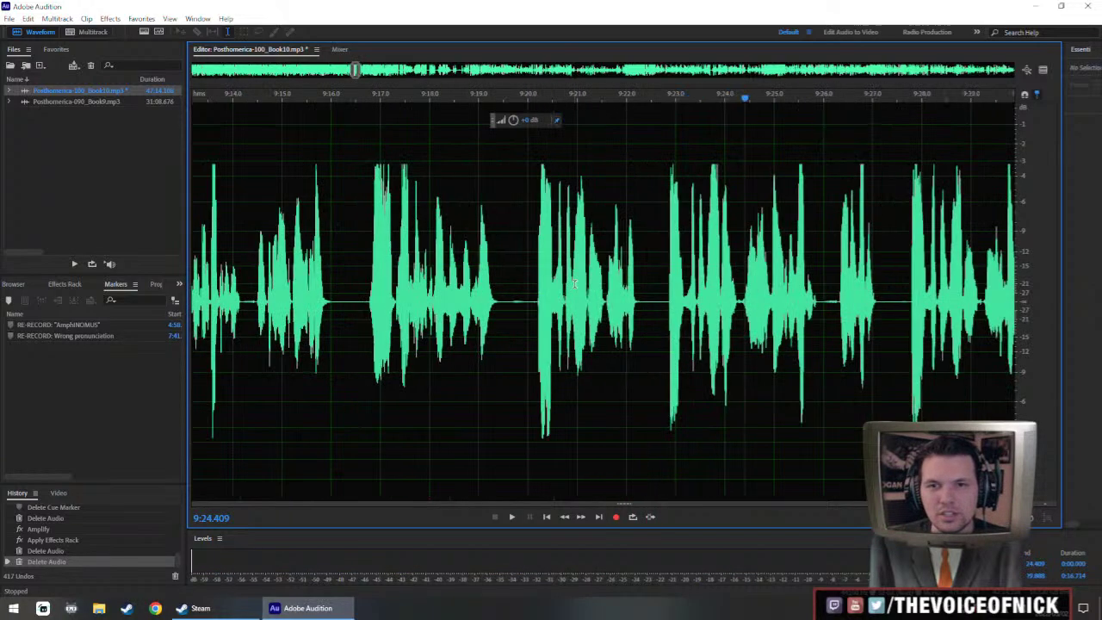
{"action": "left_click_drag", "start_coordinate": [538, 308], "coordinate": [666, 367]}
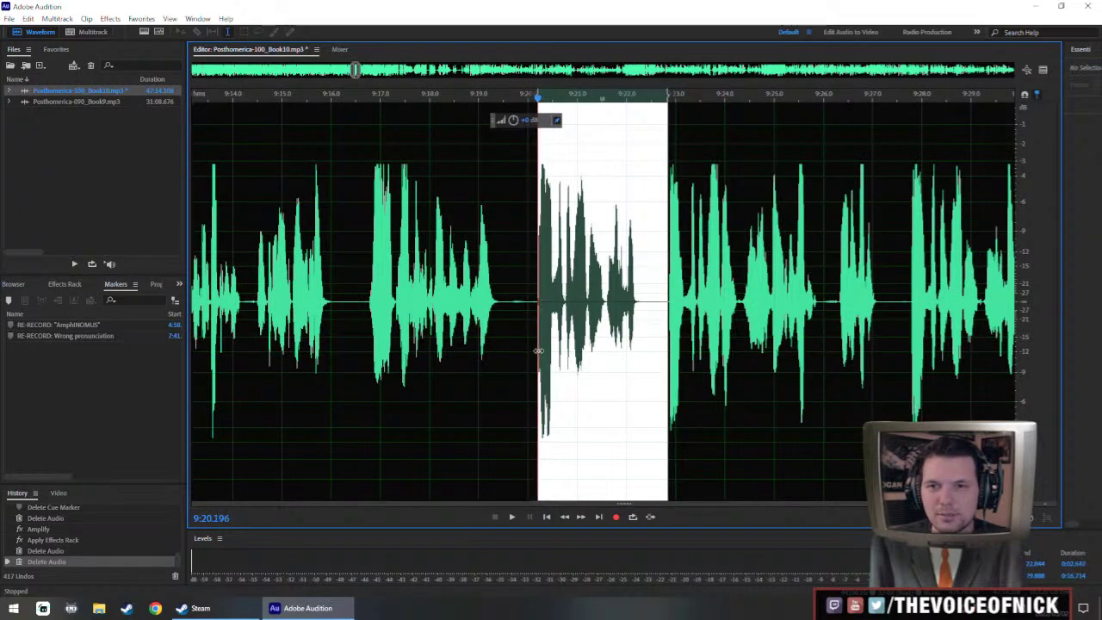
{"action": "key", "text": "Delete"}
{"action": "left_click", "coordinate": [286, 280]}
{"action": "key", "text": "space"}
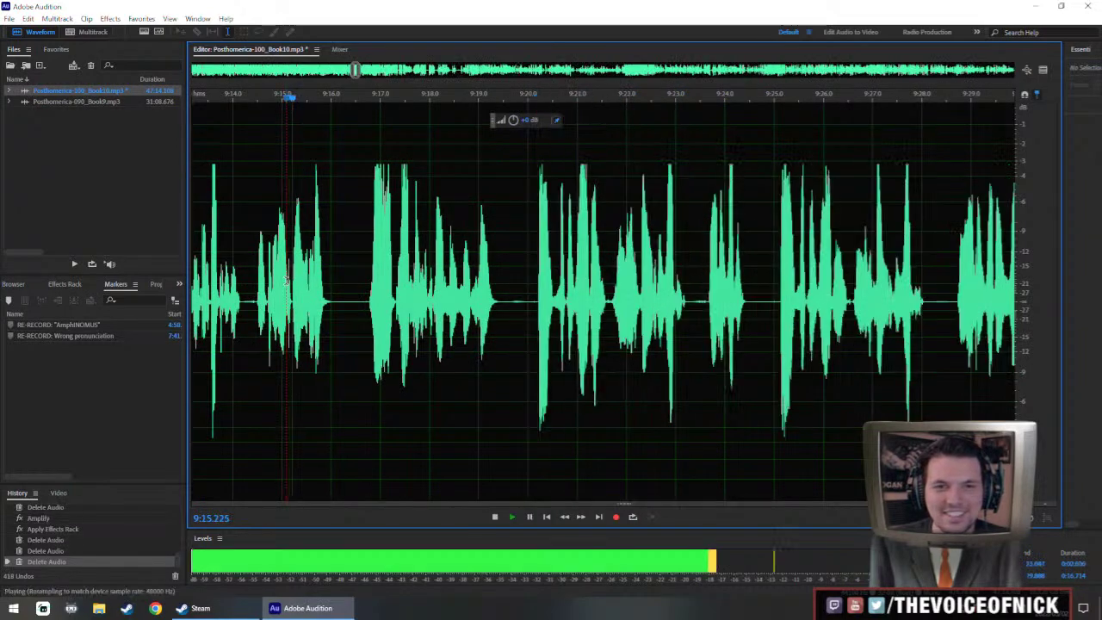
{"action": "scroll", "coordinate": [461, 323], "scroll_direction": "down", "scroll_amount": 2}
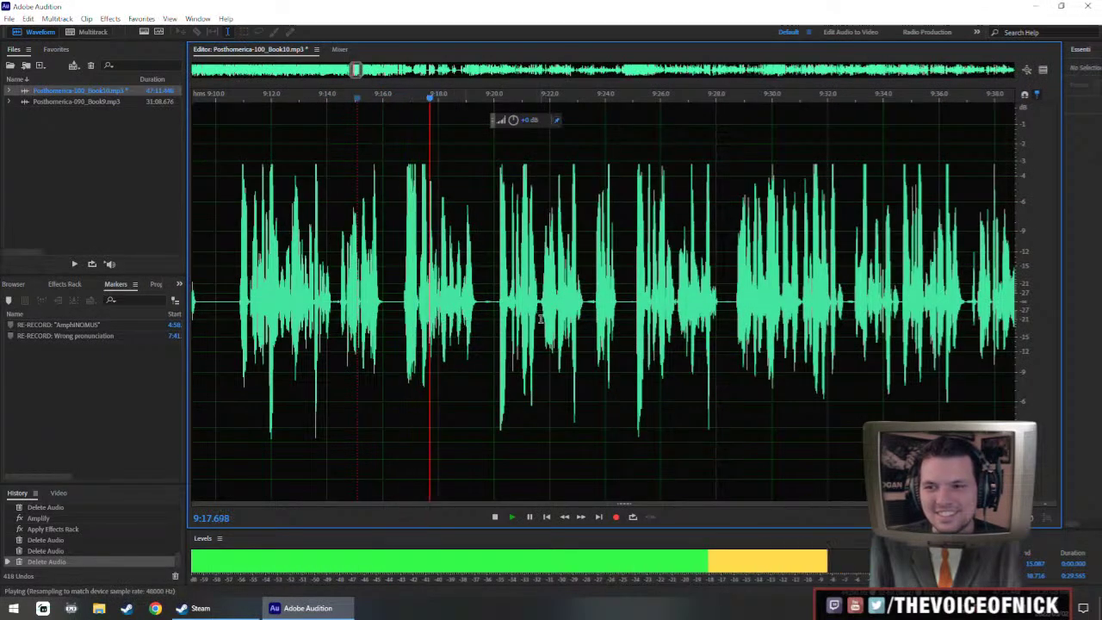
- Trim the pause before the phrase at about 9:20.2 and replay the narration from about 9:15.4
{"action": "scroll", "coordinate": [439, 333], "scroll_direction": "up", "scroll_amount": 4}
{"action": "scroll", "coordinate": [431, 327], "scroll_direction": "down", "scroll_amount": 3}
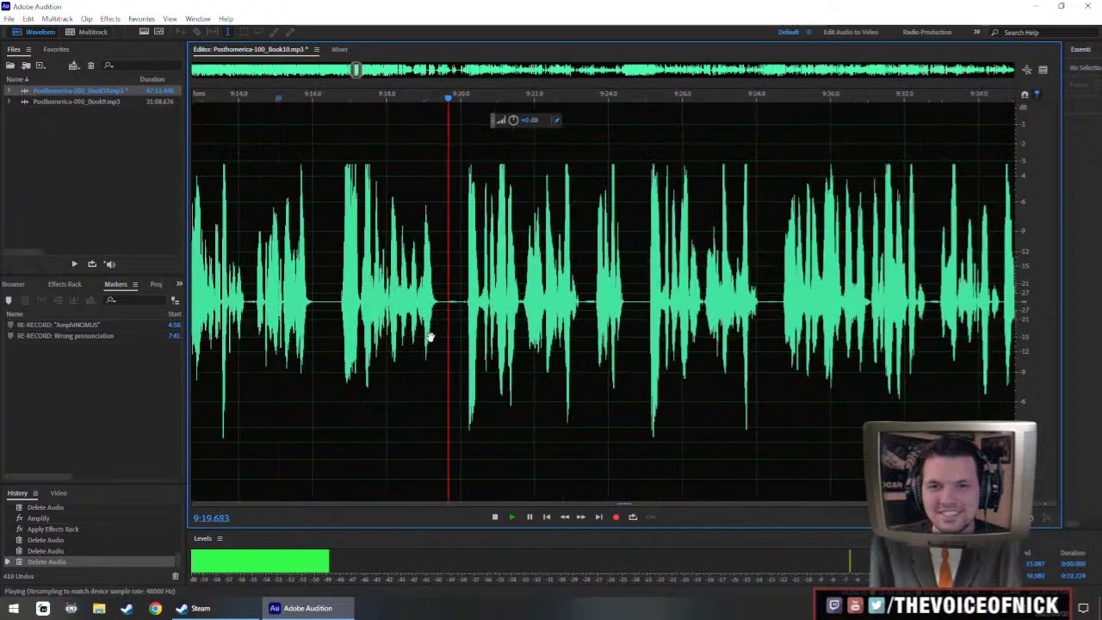
{"action": "key", "text": "space"}
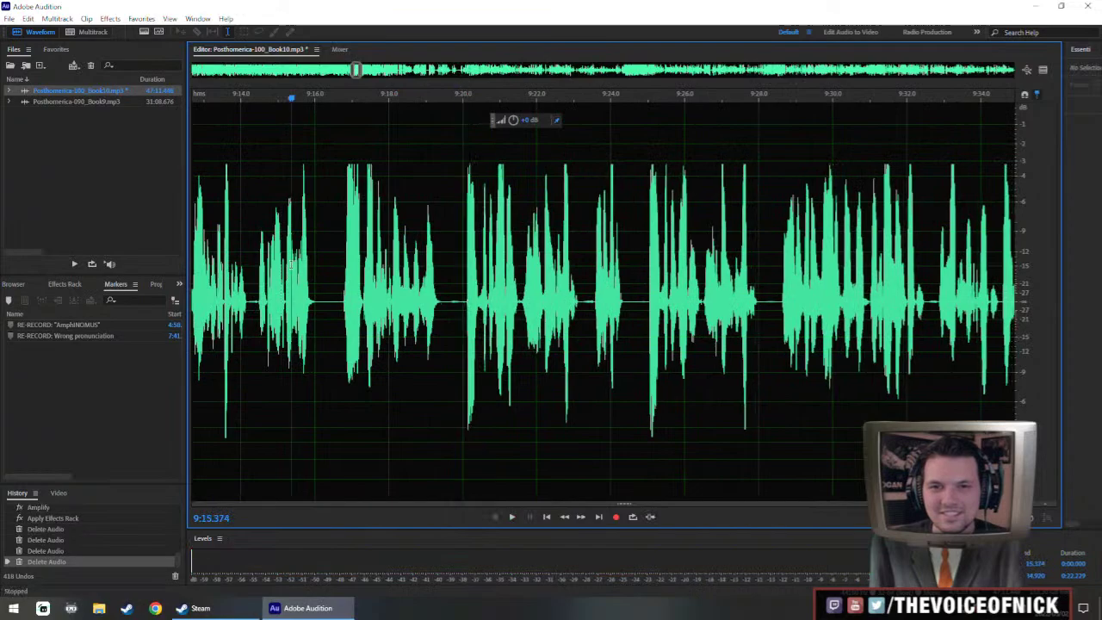
{"action": "key", "text": "space"}
{"action": "scroll", "coordinate": [434, 349], "scroll_direction": "down", "scroll_amount": 3}
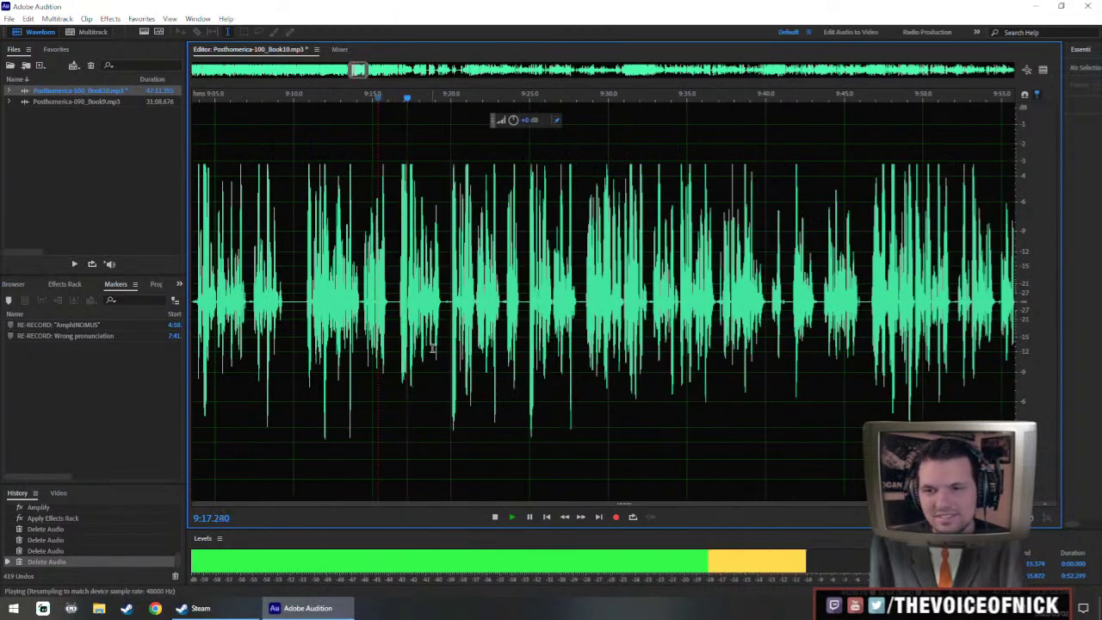
- Compare the two takes after about 9:20 by ear and delete the repeated one from about 9:20.1 to 9:25.0
{"action": "scroll", "coordinate": [448, 366], "scroll_direction": "up", "scroll_amount": 3}
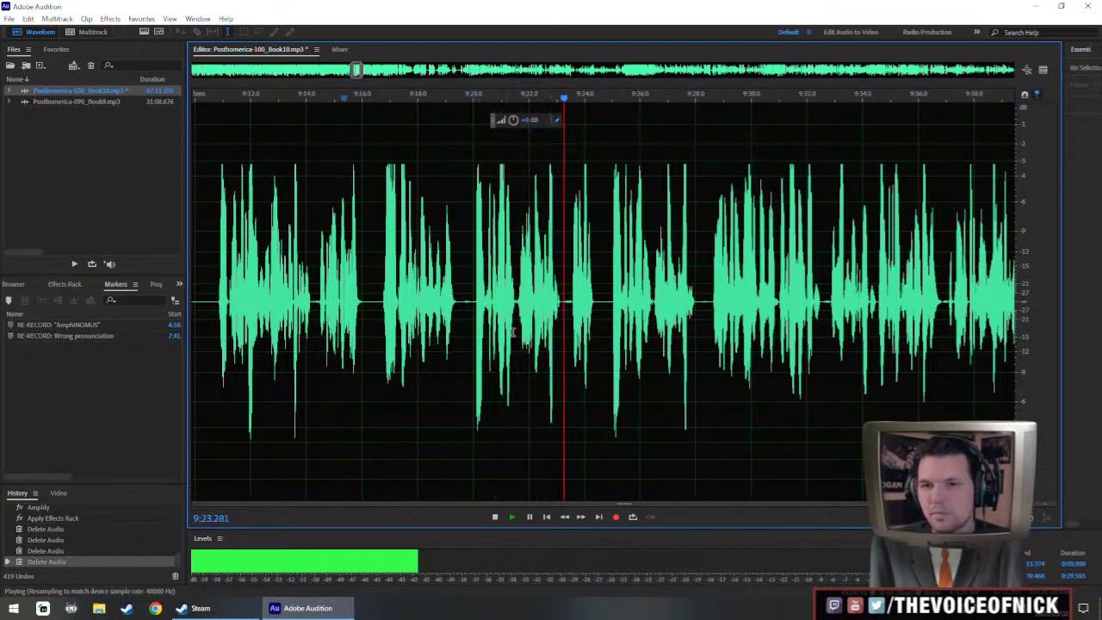
{"action": "scroll", "coordinate": [594, 303], "scroll_direction": "up", "scroll_amount": 3}
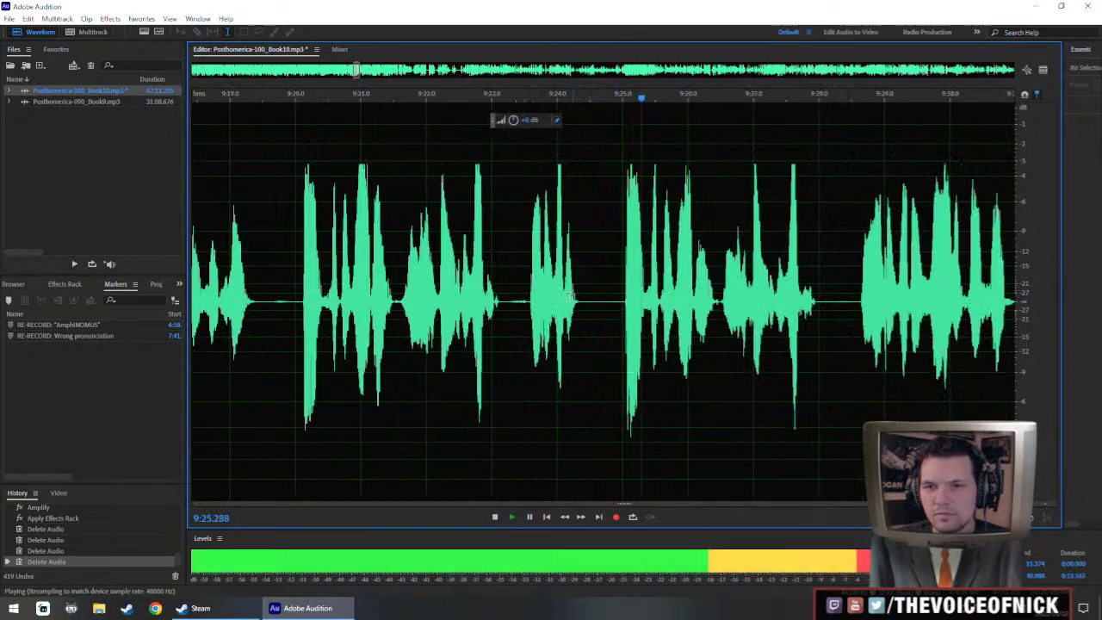
{"action": "scroll", "coordinate": [344, 301], "scroll_direction": "down", "scroll_amount": 2}
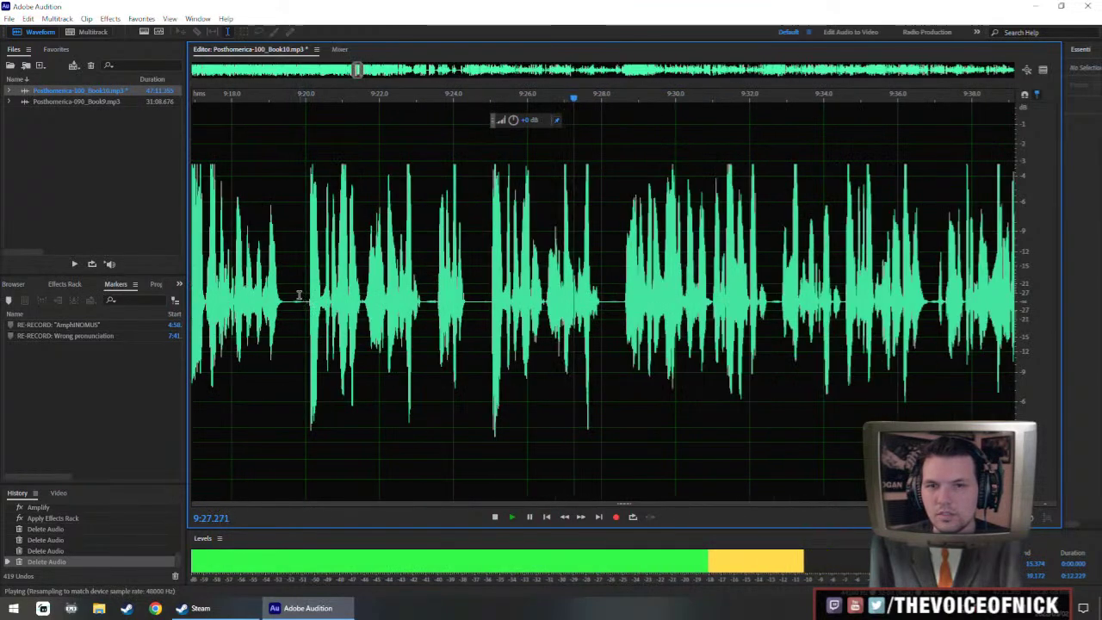
{"action": "left_click_drag", "start_coordinate": [308, 297], "coordinate": [491, 348]}
{"action": "key", "text": "space"}
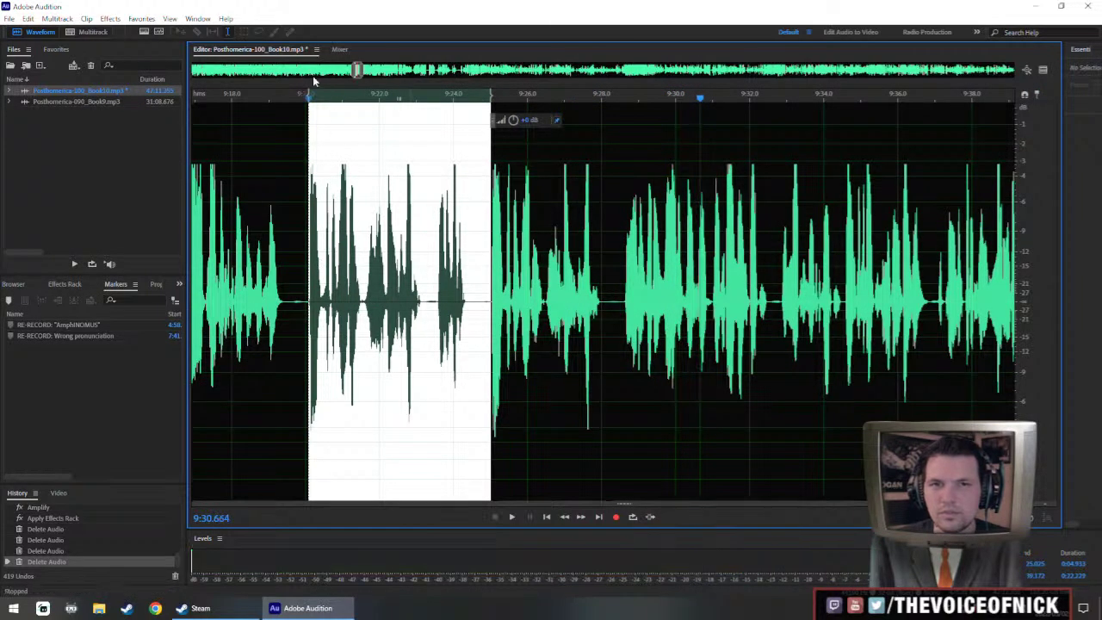
{"action": "key", "text": "space"}
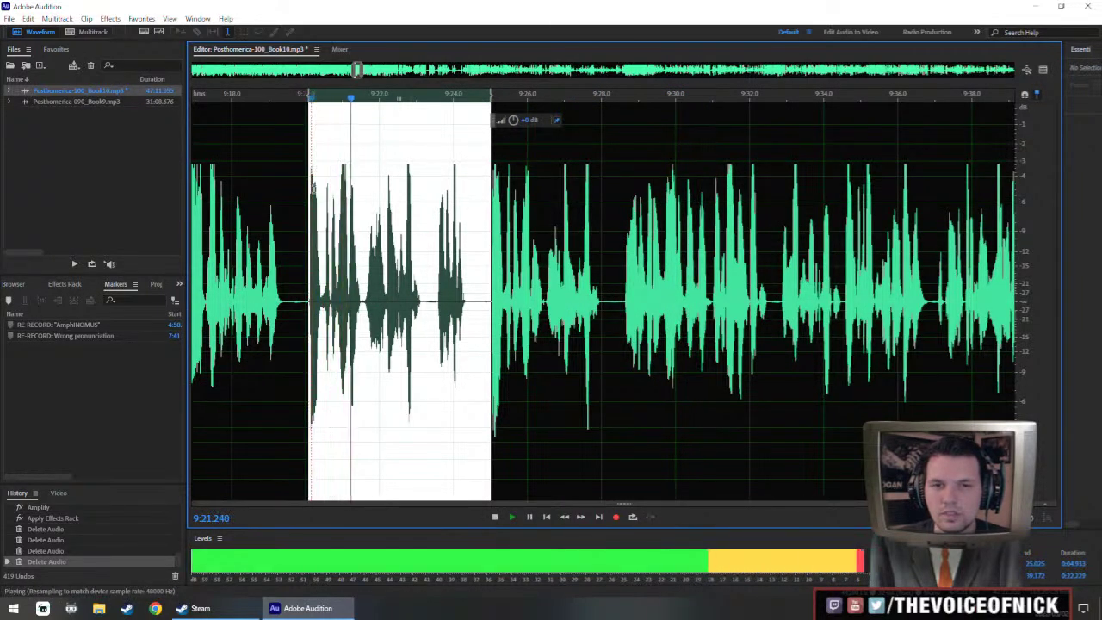
{"action": "left_click", "coordinate": [504, 98]}
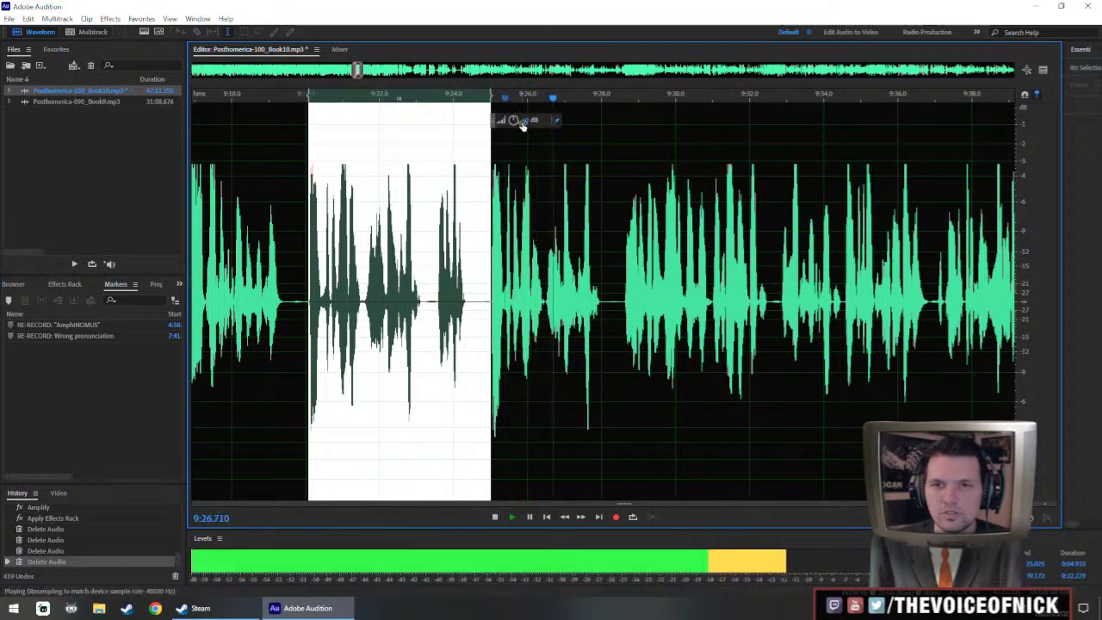
{"action": "key", "text": "space"}
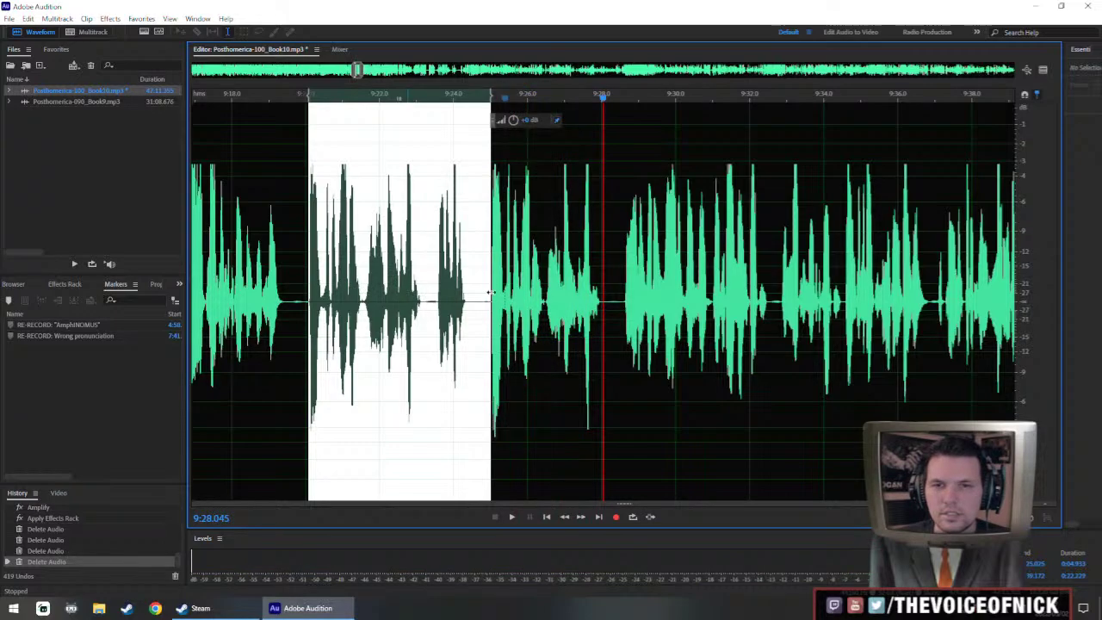
{"action": "key", "text": "Delete"}
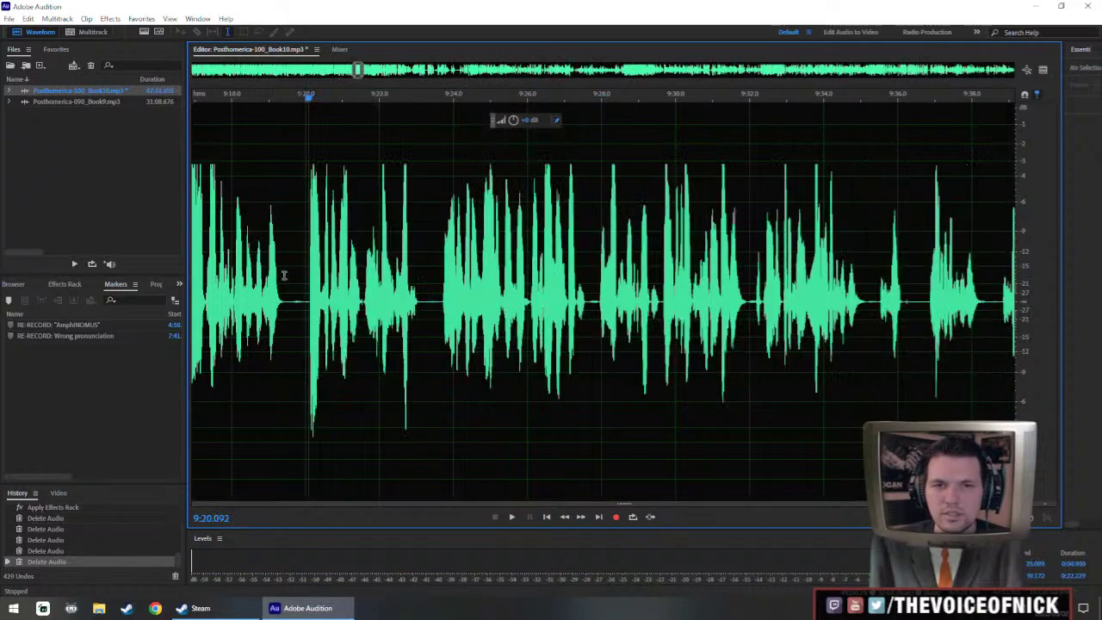
- Trim the pause at about 9:23.1, after the retained take, and replay the joins from about 9:18
{"action": "scroll", "coordinate": [447, 290], "scroll_direction": "down", "scroll_amount": 4}
{"action": "scroll", "coordinate": [422, 305], "scroll_direction": "up", "scroll_amount": 3}
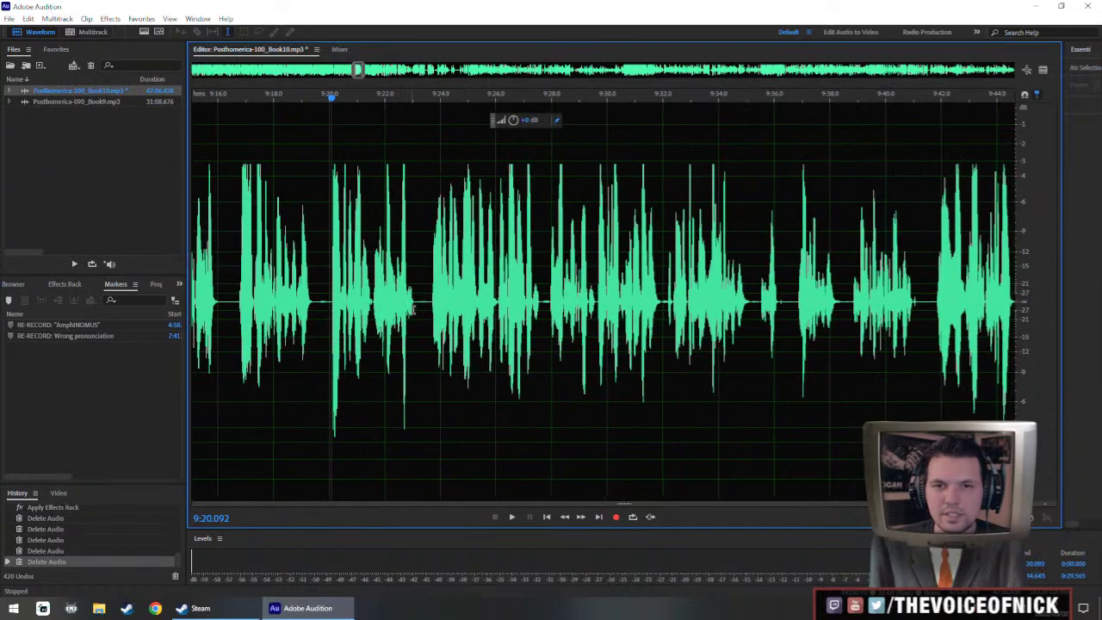
{"action": "key", "text": "Delete"}
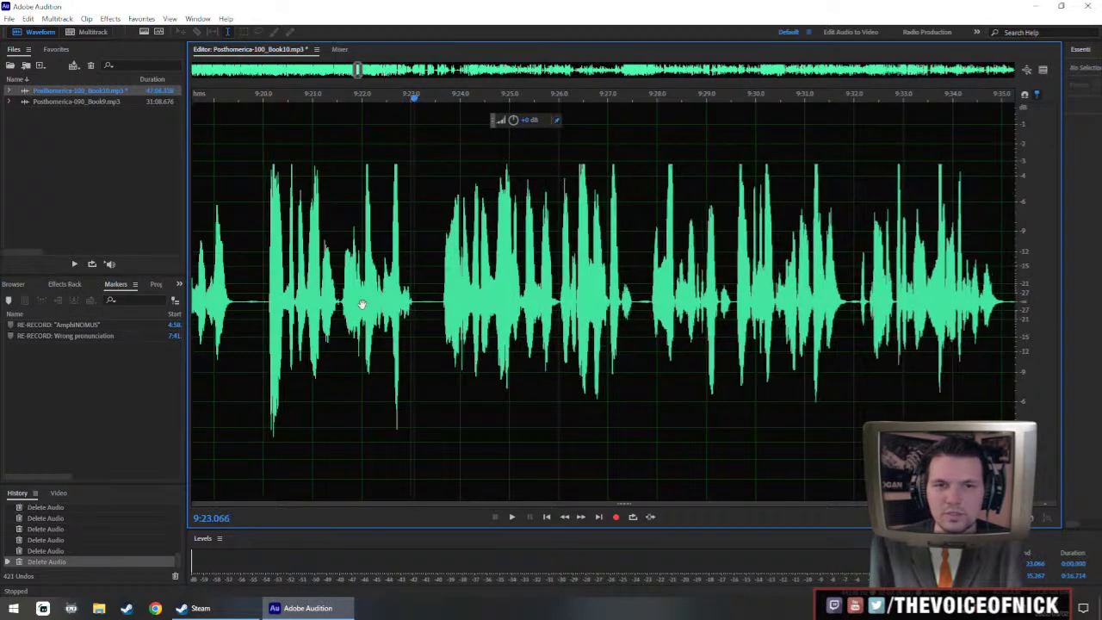
{"action": "scroll", "coordinate": [302, 306], "scroll_direction": "left", "scroll_amount": 1}
{"action": "left_click", "coordinate": [244, 306]}
{"action": "key", "text": "space"}
{"action": "scroll", "coordinate": [244, 306], "scroll_direction": "down", "scroll_amount": 3}
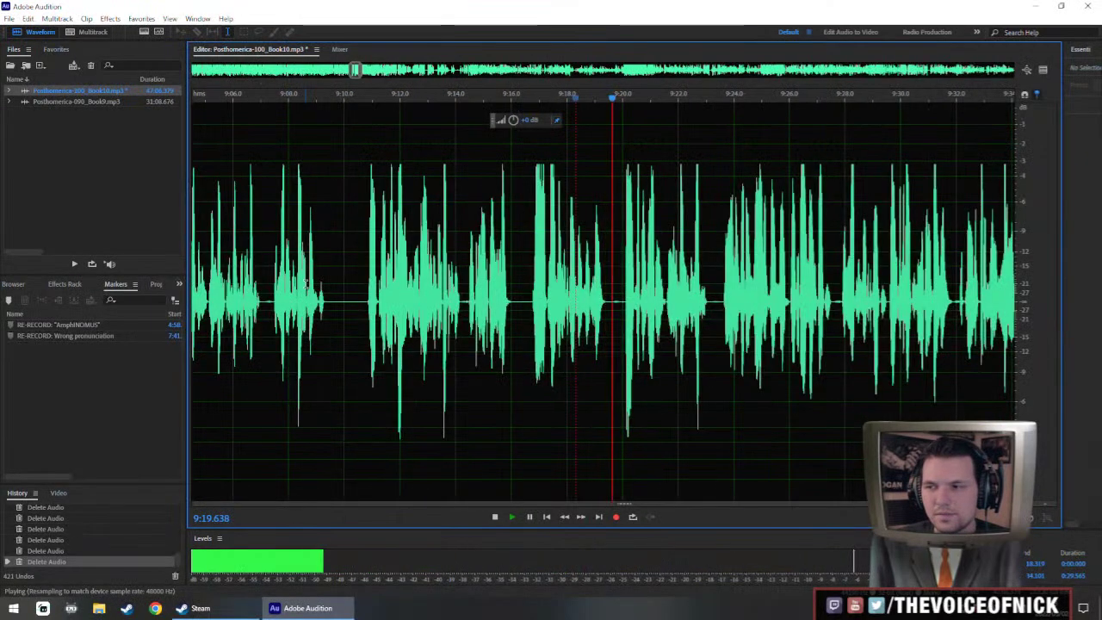
{"action": "scroll", "coordinate": [339, 274], "scroll_direction": "up", "scroll_amount": 4}
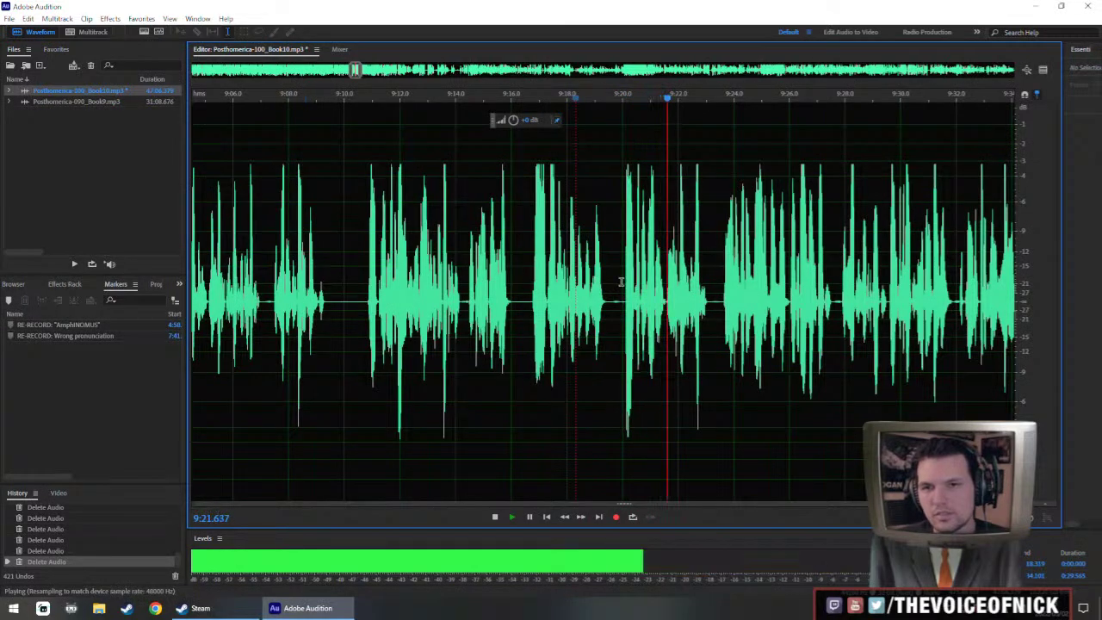
{"action": "left_click", "coordinate": [479, 282]}
{"action": "scroll", "coordinate": [479, 283], "scroll_direction": "right", "scroll_amount": 1}
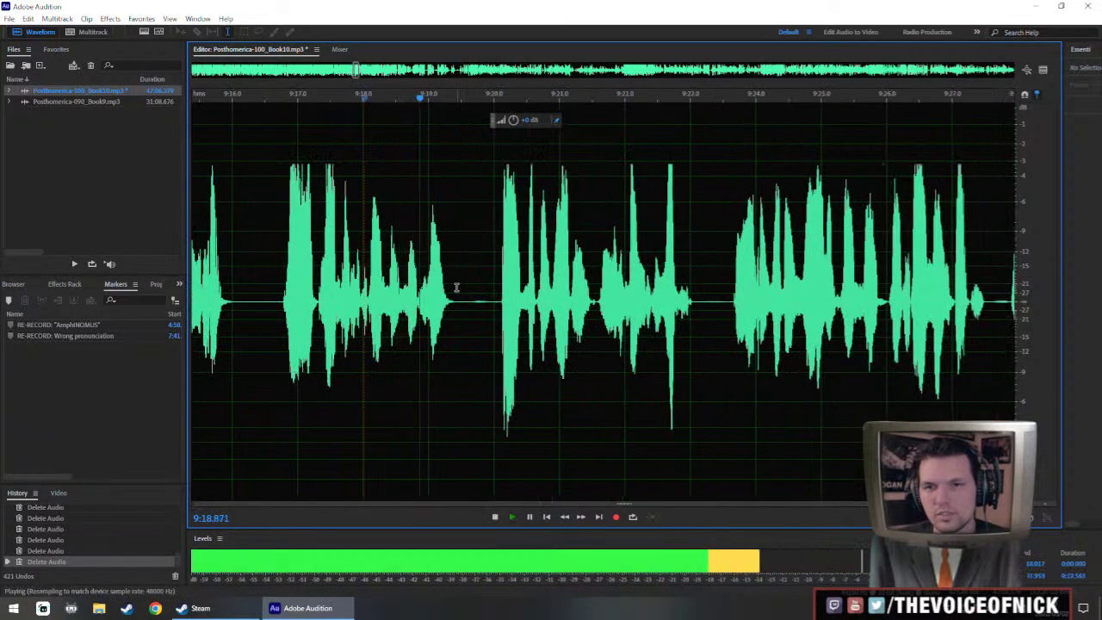
- Shorten the pause at about 9:23.5 a little more and replay the join from about 9:22.2
{"action": "left_click_drag", "start_coordinate": [675, 326], "coordinate": [507, 337]}
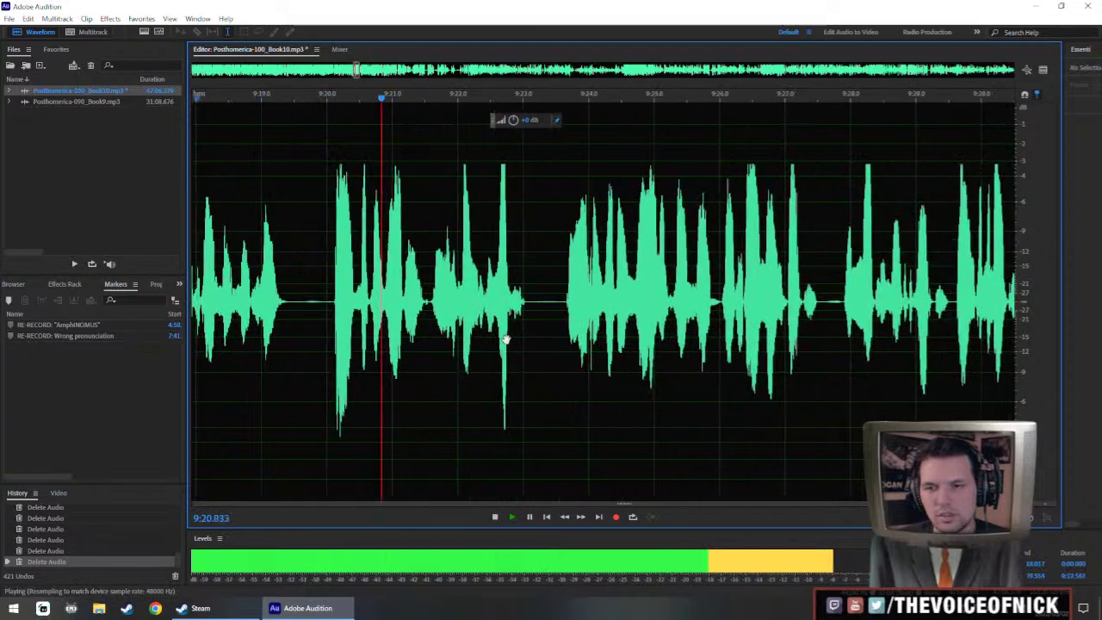
{"action": "scroll", "coordinate": [508, 337], "scroll_direction": "down", "scroll_amount": 2}
{"action": "left_click_drag", "start_coordinate": [649, 357], "coordinate": [536, 366]}
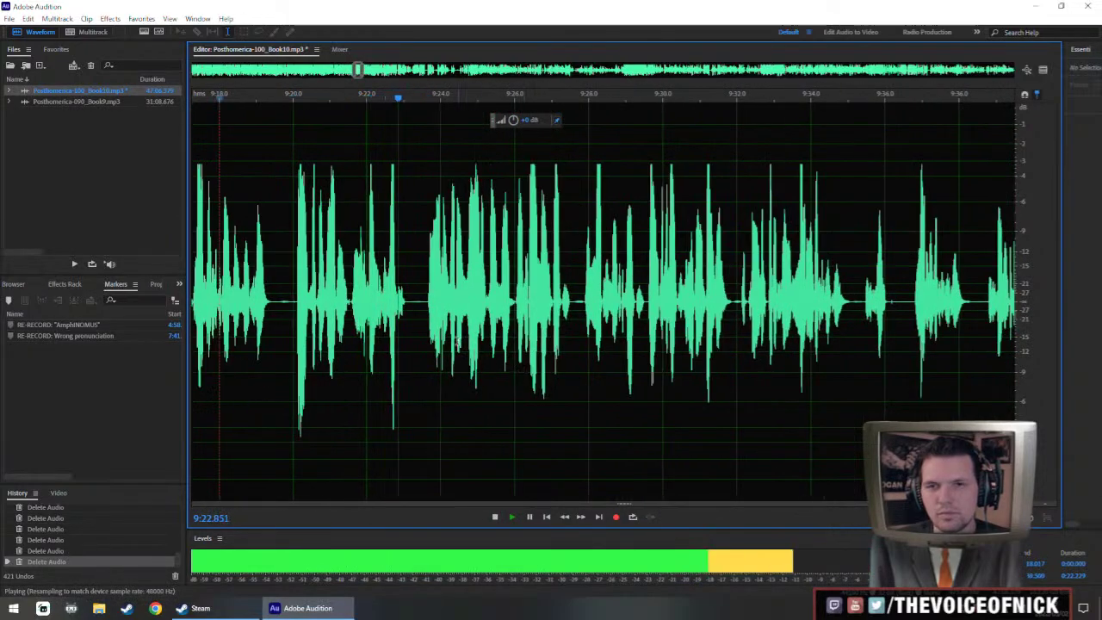
{"action": "scroll", "coordinate": [413, 322], "scroll_direction": "up", "scroll_amount": 3}
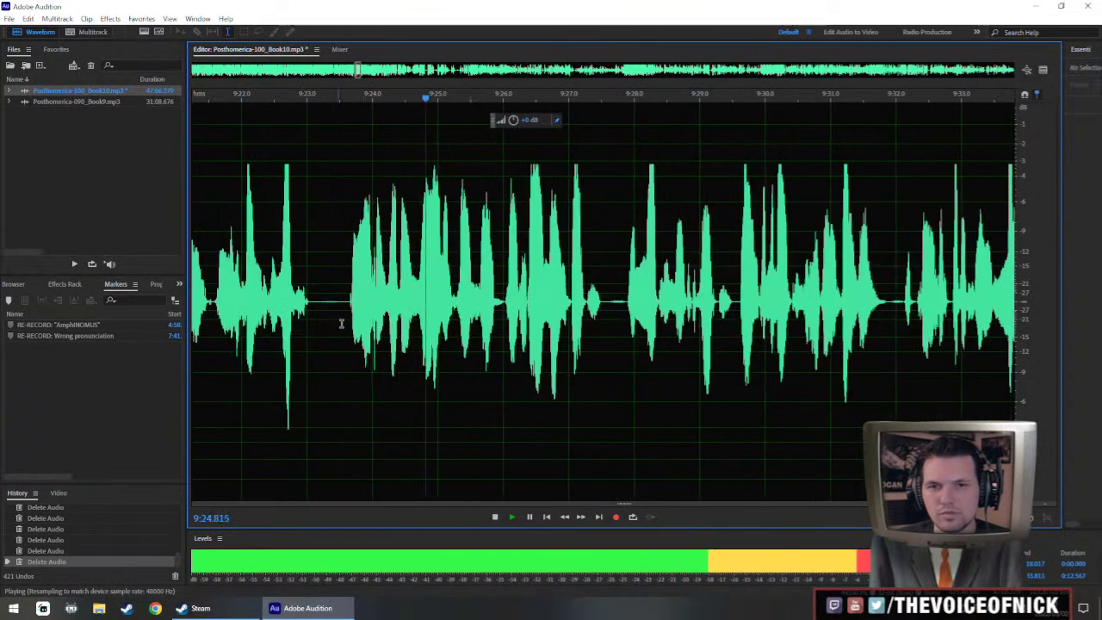
{"action": "left_click", "coordinate": [341, 323]}
{"action": "key", "text": "Delete"}
{"action": "left_click", "coordinate": [254, 329]}
{"action": "key", "text": "space"}
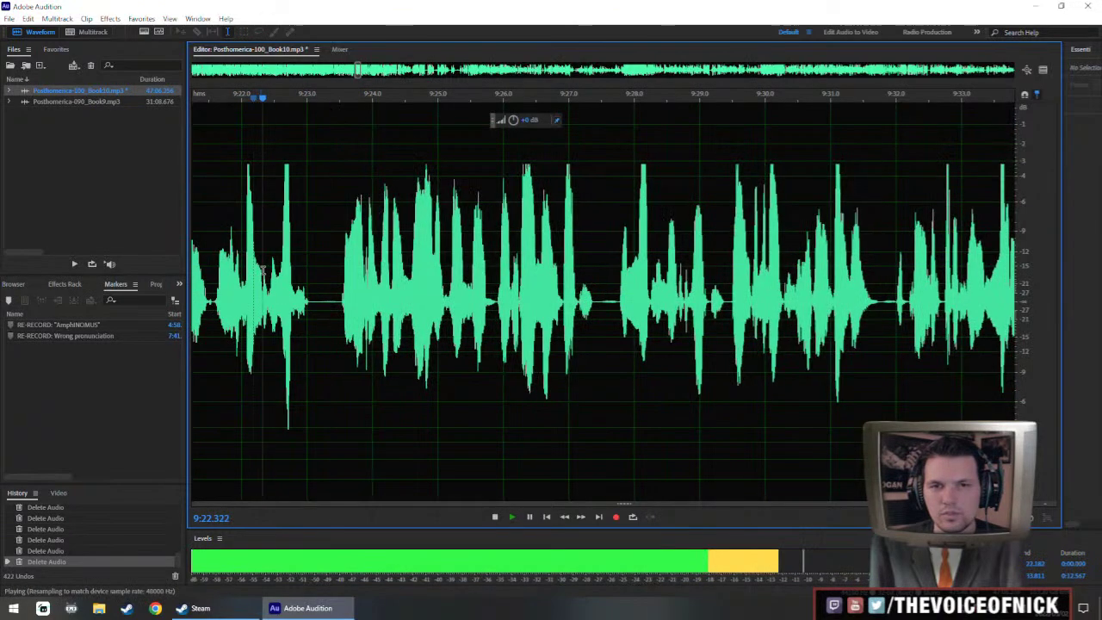
- Listen on to about 9:38.3, delete the section from about 9:35.0 to 9:38.2, and replay from about 9:33.2
{"action": "left_click_drag", "start_coordinate": [270, 327], "coordinate": [416, 322]}
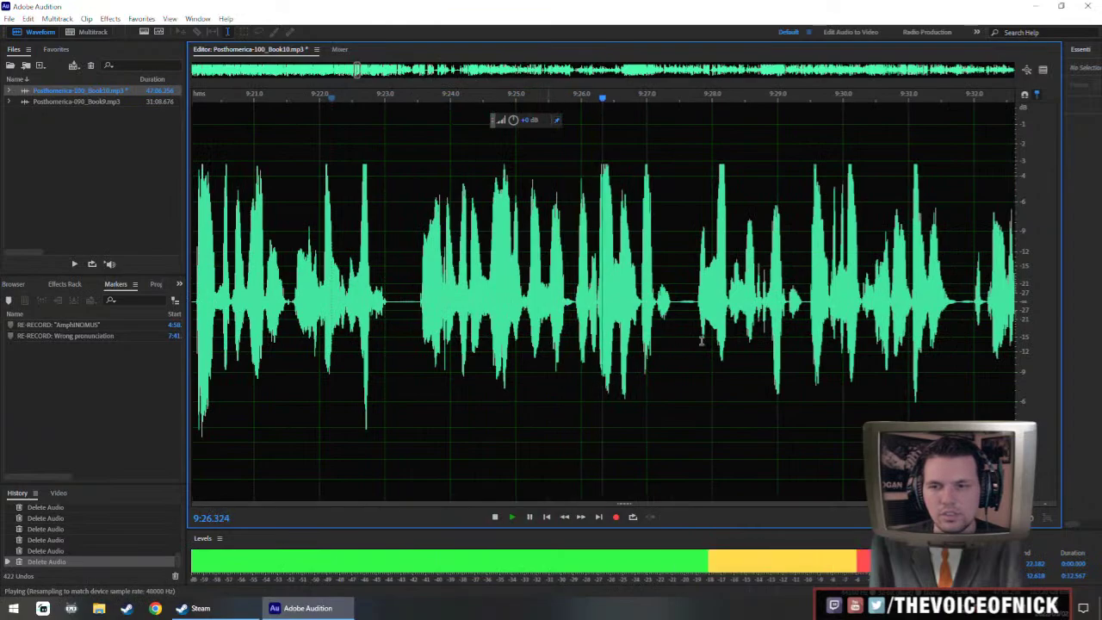
{"action": "scroll", "coordinate": [517, 355], "scroll_direction": "down", "scroll_amount": 4}
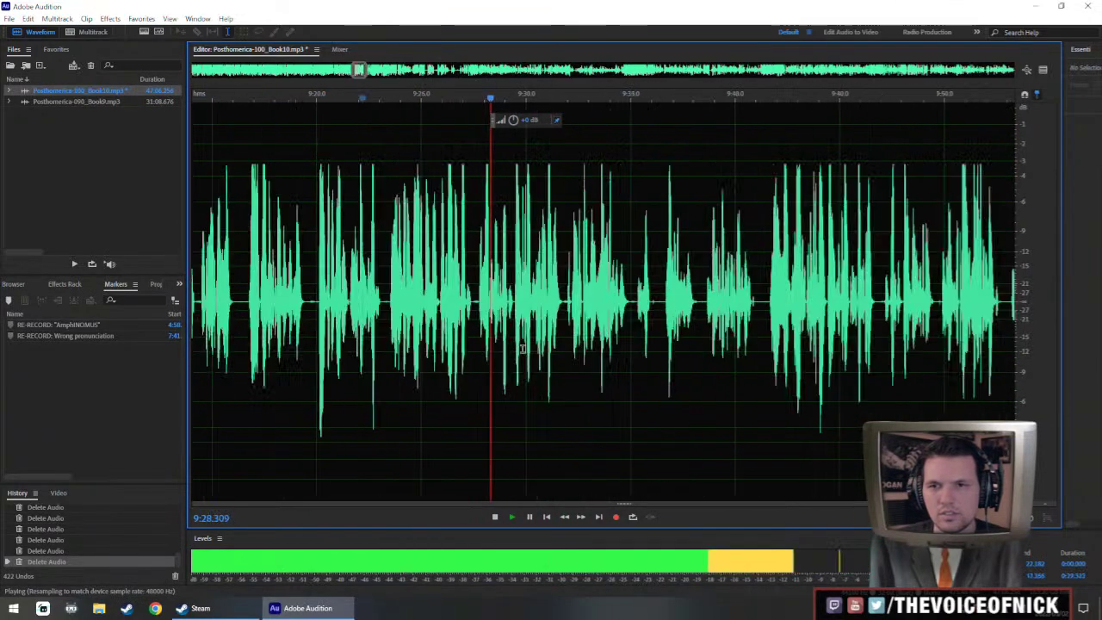
{"action": "left_click_drag", "start_coordinate": [616, 351], "coordinate": [542, 349]}
{"action": "scroll", "coordinate": [482, 331], "scroll_direction": "up", "scroll_amount": 2}
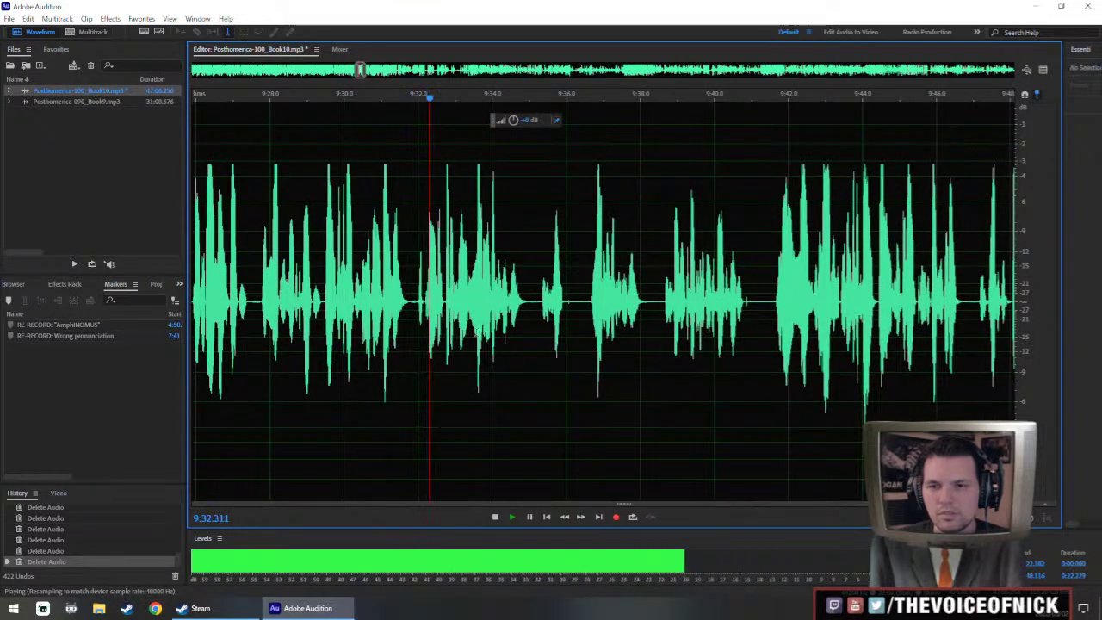
{"action": "scroll", "coordinate": [453, 345], "scroll_direction": "up", "scroll_amount": 2}
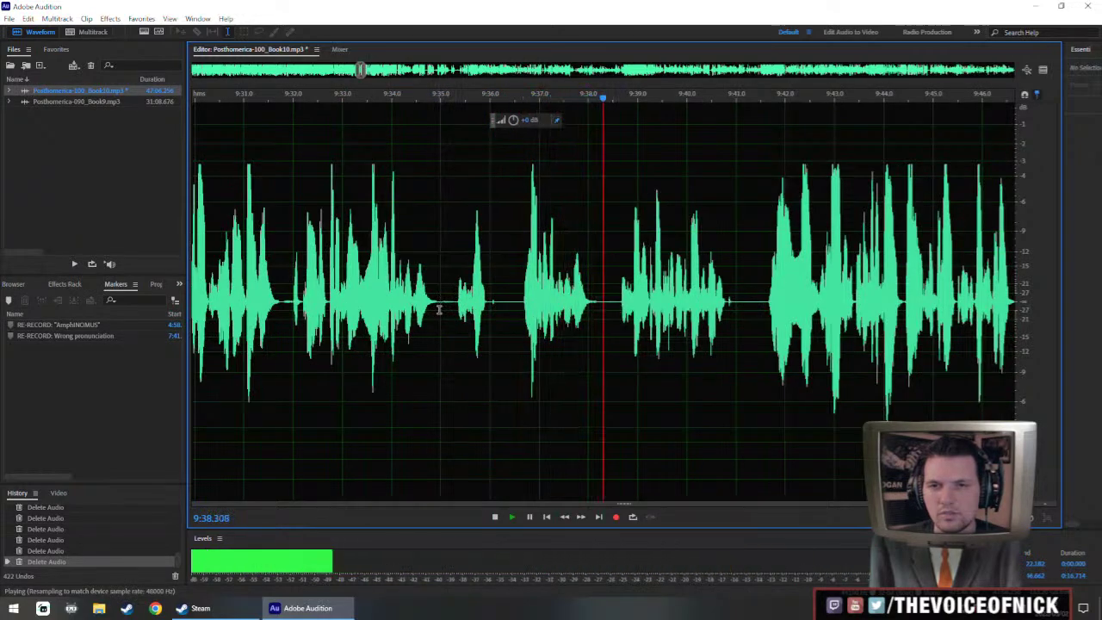
{"action": "left_click_drag", "start_coordinate": [440, 307], "coordinate": [597, 349]}
{"action": "key", "text": "Delete"}
{"action": "key", "text": "space"}
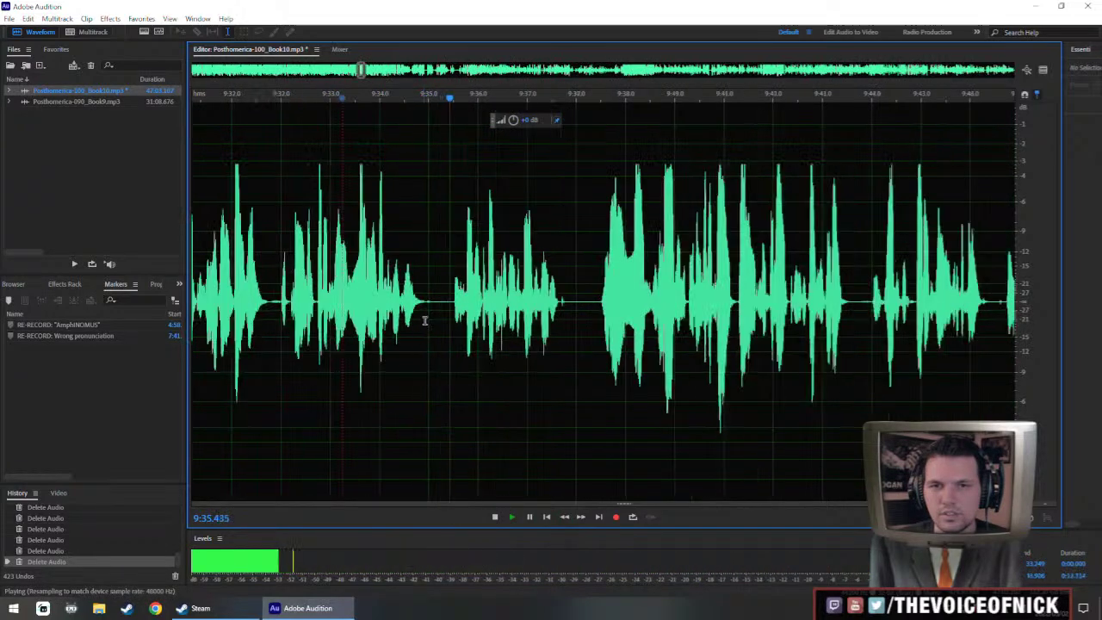
- Trim the pause at the new join near 9:35 and replay the narration from about 9:32.8
{"action": "key", "text": "space"}
{"action": "key", "text": "Delete"}
{"action": "left_click", "coordinate": [319, 246]}
{"action": "key", "text": "space"}
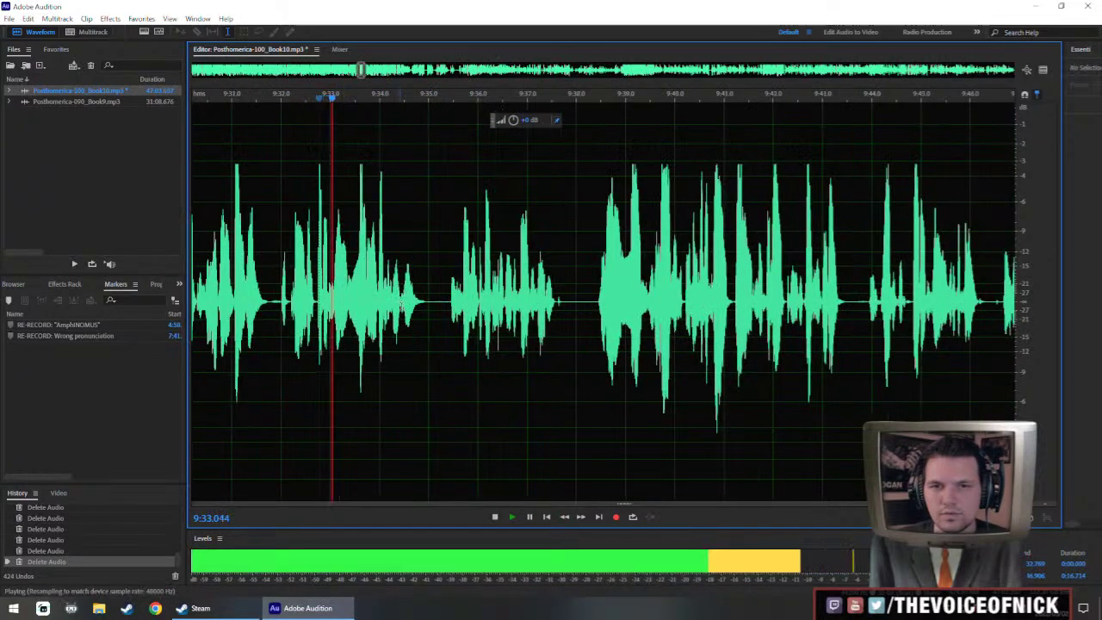
{"action": "scroll", "coordinate": [428, 303], "scroll_direction": "up", "scroll_amount": 1}
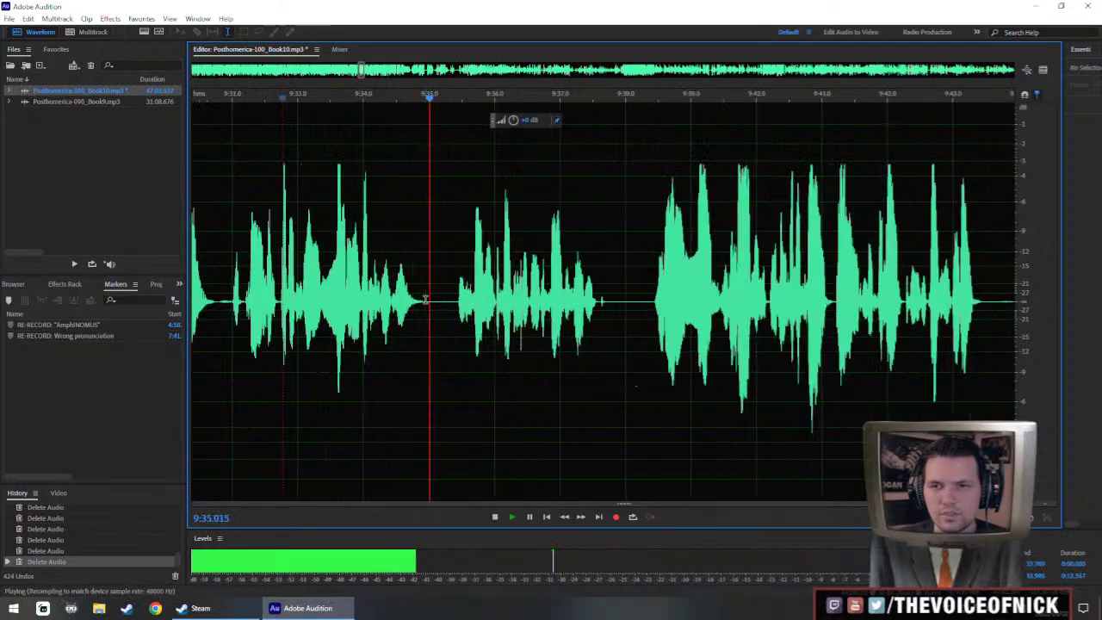
{"action": "scroll", "coordinate": [428, 303], "scroll_direction": "down", "scroll_amount": 2}
{"action": "scroll", "coordinate": [428, 305], "scroll_direction": "up", "scroll_amount": 3}
- Cut a further sliver of about 0.1 seconds from the pause near 9:35 and replay from about 9:33.8
{"action": "key", "text": "space"}
{"action": "left_click_drag", "start_coordinate": [433, 323], "coordinate": [441, 324]}
{"action": "key", "text": "Delete"}
{"action": "left_click", "coordinate": [325, 286]}
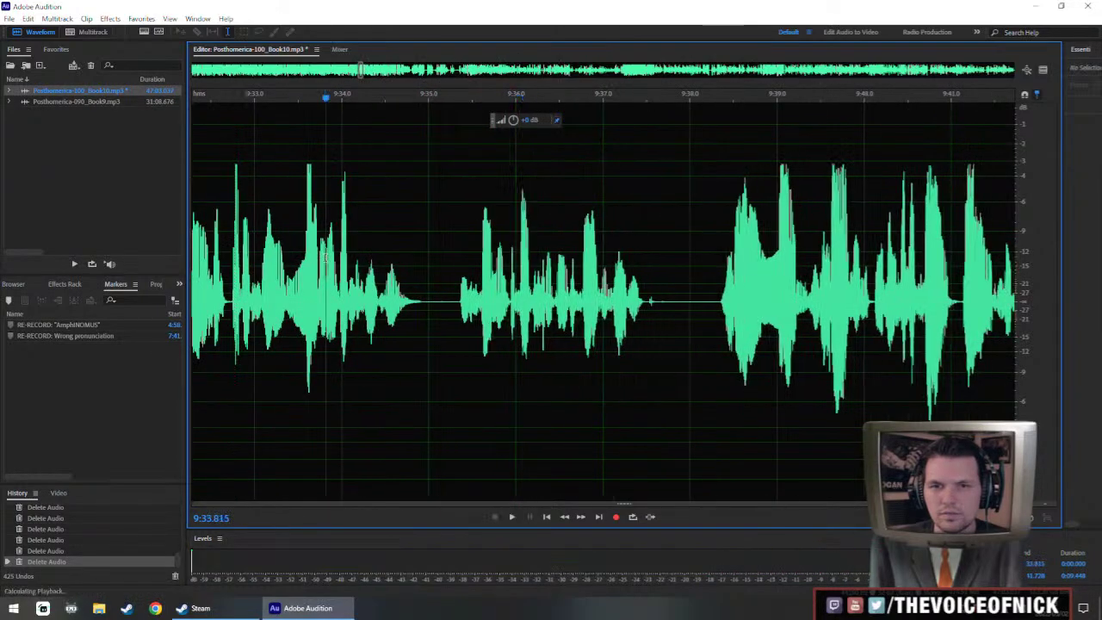
{"action": "key", "text": "space"}
{"action": "key", "text": "ctrl+backslash"}
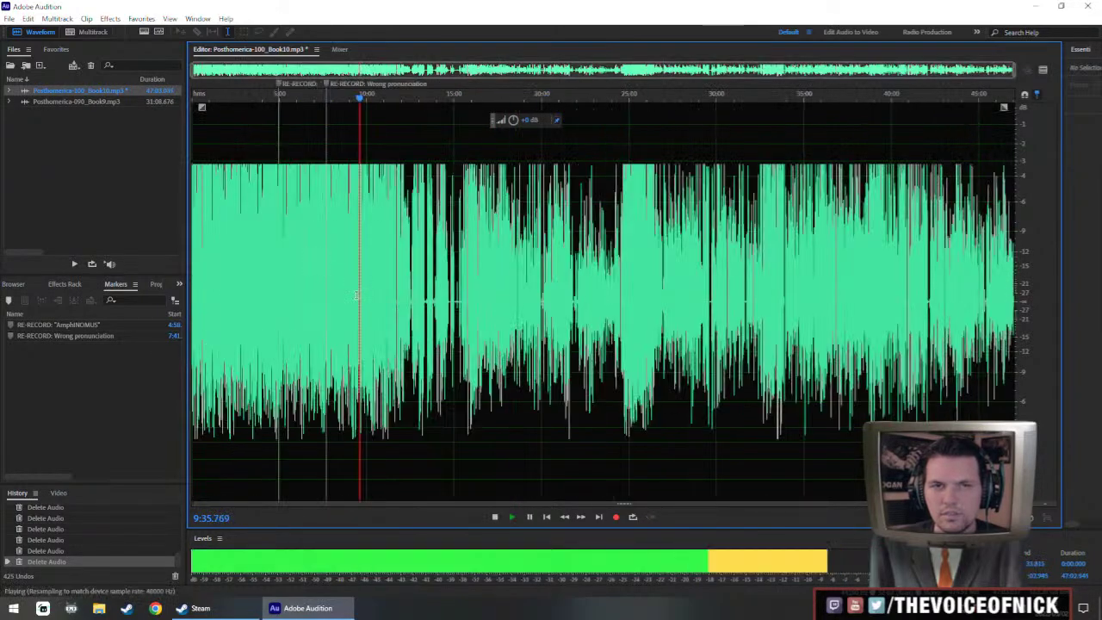
{"action": "key", "text": "ctrl+backslash"}
- Amplify the quiet phrase from about 9:35.3 to 9:37.7 to match its neighbours and replay from about 9:33.2
{"action": "left_click_drag", "start_coordinate": [458, 331], "coordinate": [660, 310]}
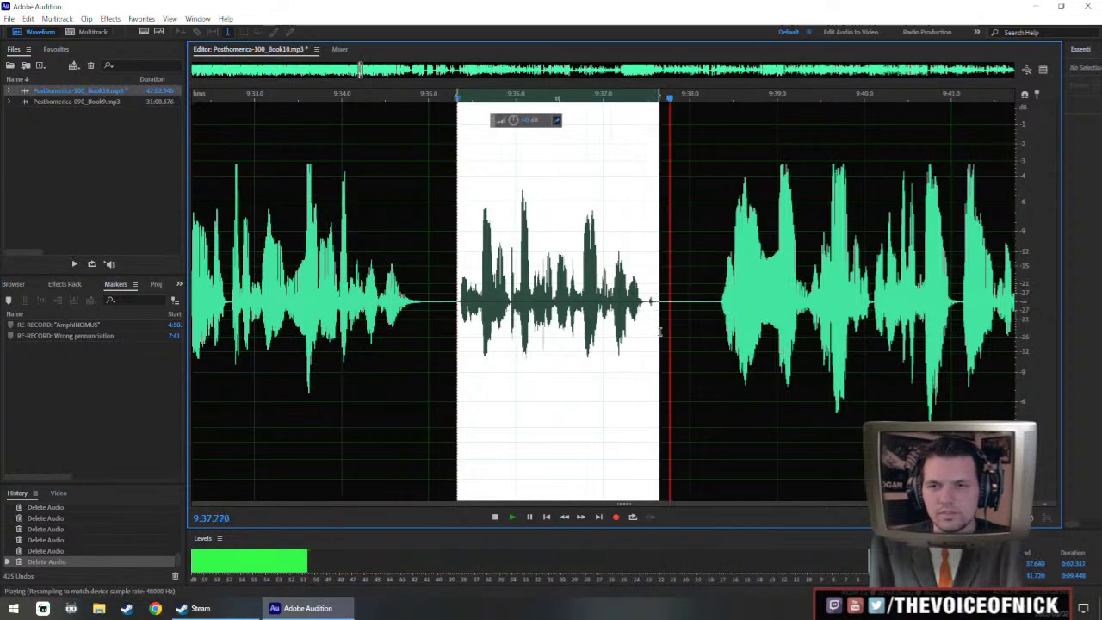
{"action": "key", "text": "space"}
{"action": "left_click_drag", "start_coordinate": [513, 121], "coordinate": [528, 123]}
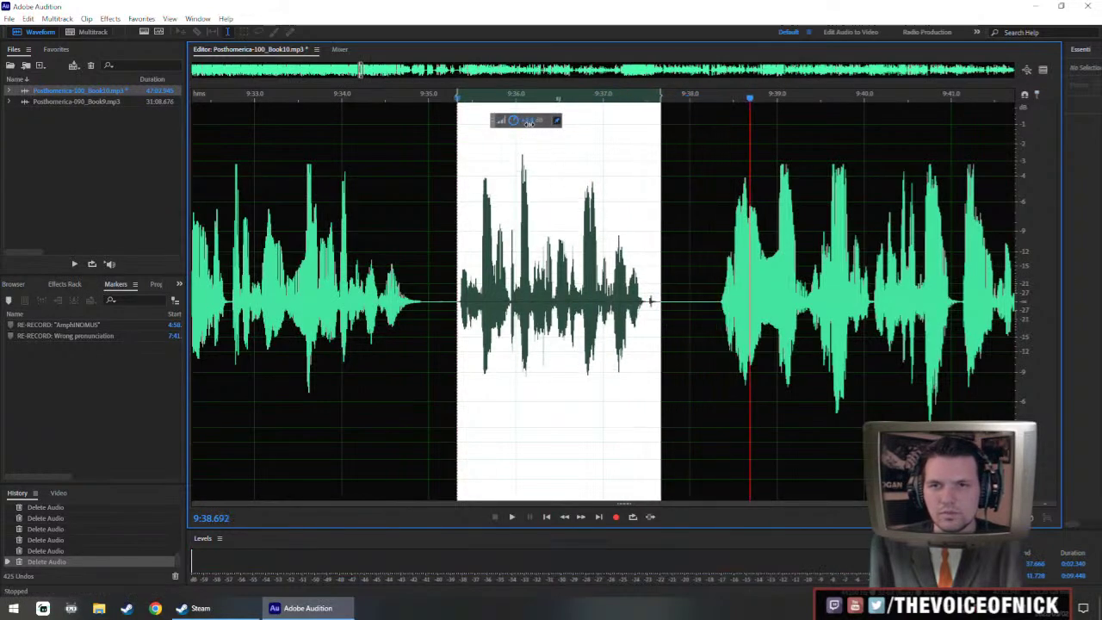
{"action": "left_click", "coordinate": [277, 261]}
{"action": "key", "text": "space"}
{"action": "key", "text": "backslash"}
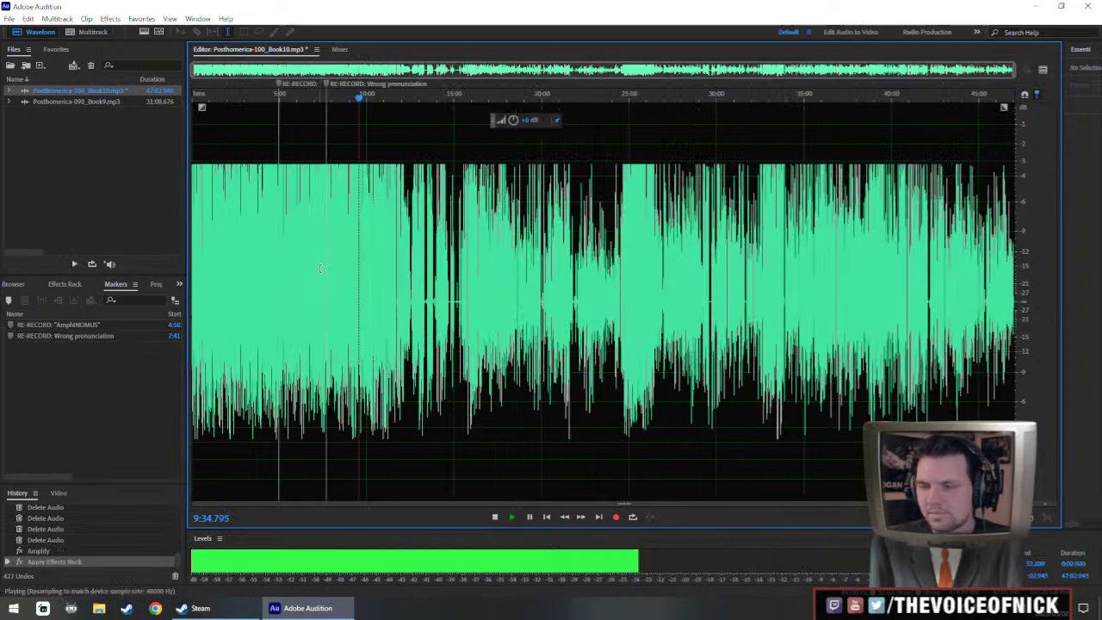
{"action": "key", "text": "backslash"}
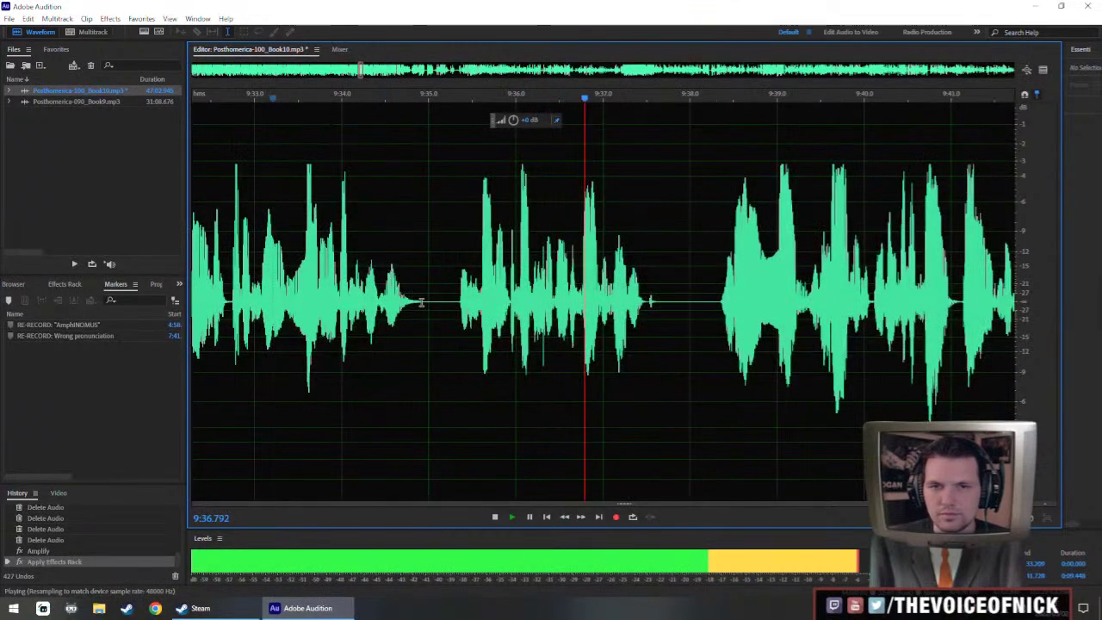
- Trim the pause before the amplified phrase, near 9:35.1, and replay the narration from about 9:33.4
{"action": "key", "text": "space"}
{"action": "left_click", "coordinate": [436, 317]}
{"action": "key", "text": "Delete"}
{"action": "key", "text": "backslash"}
{"action": "key", "text": "space"}
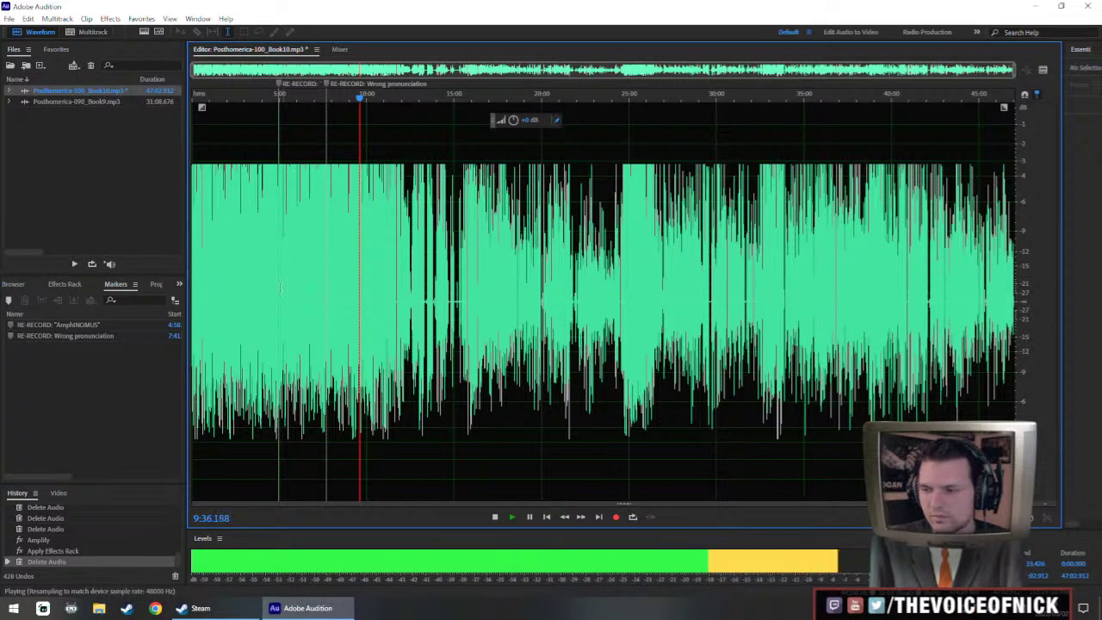
{"action": "scroll", "coordinate": [281, 288], "scroll_direction": "up", "scroll_amount": 20}
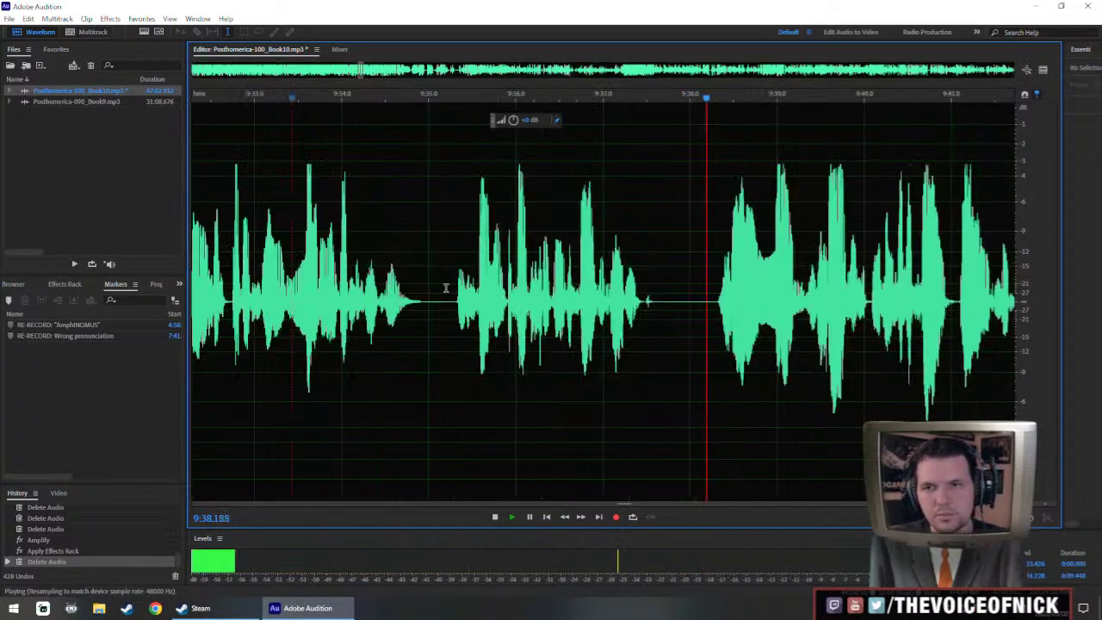
- Lengthen the pause after the amplified phrase by pasting the copied audio at about 9:37.8, and replay from about 9:36.0 to 9:40.1
{"action": "left_click_drag", "start_coordinate": [680, 385], "coordinate": [598, 323]}
{"action": "scroll", "coordinate": [560, 333], "scroll_direction": "down", "scroll_amount": 3}
{"action": "key", "text": "space"}
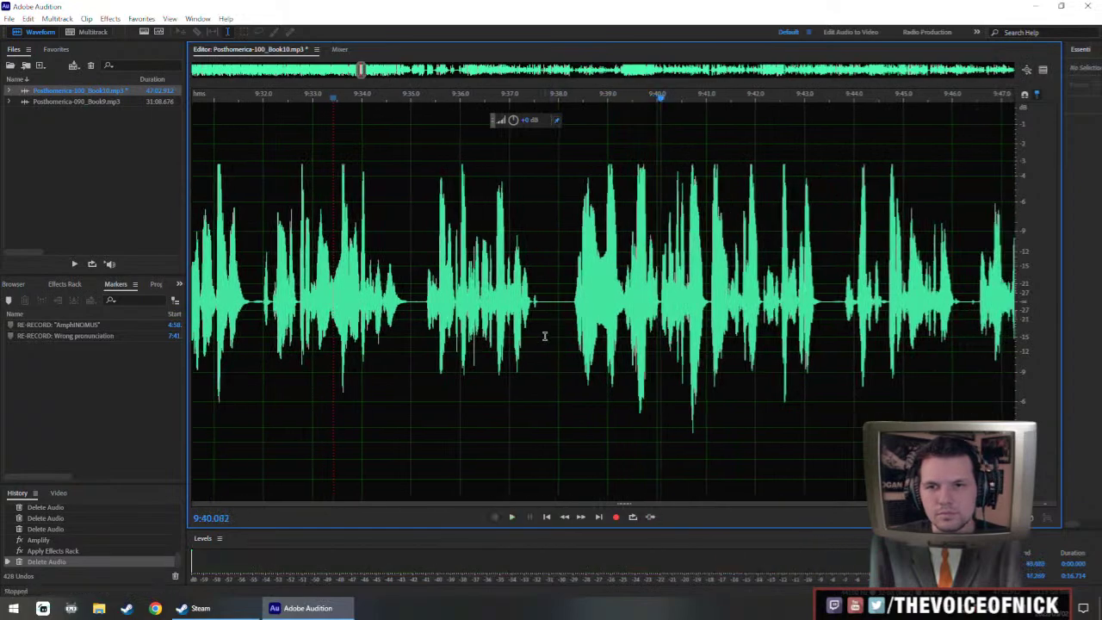
{"action": "left_click", "coordinate": [549, 328]}
{"action": "key", "text": "ctrl+v"}
{"action": "key", "text": "space"}
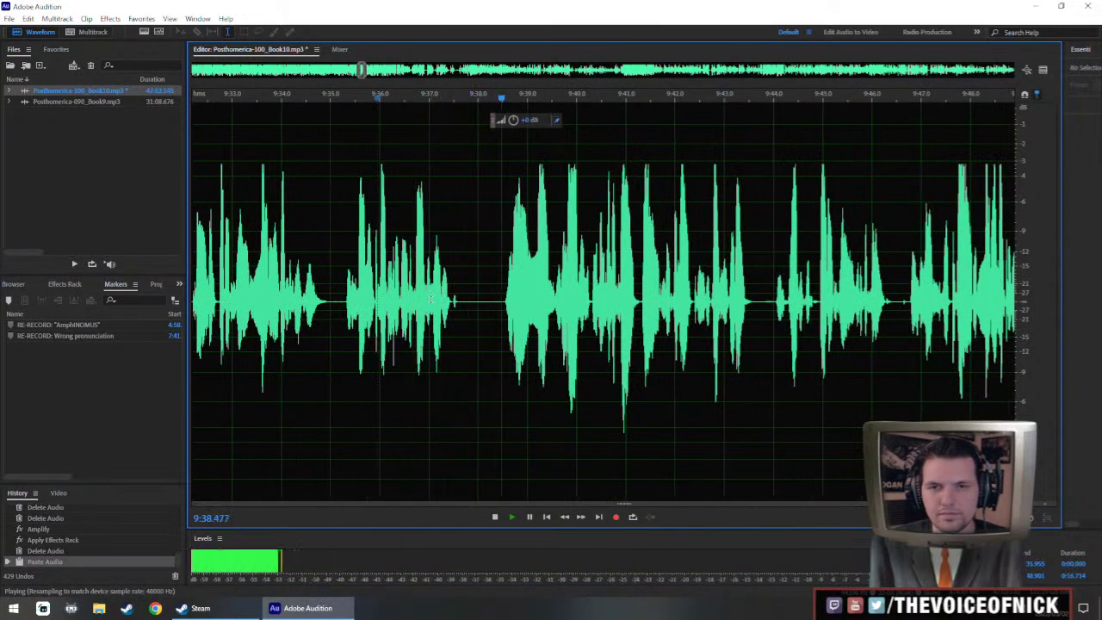
{"action": "left_click_drag", "start_coordinate": [701, 344], "coordinate": [531, 338]}
{"action": "scroll", "coordinate": [345, 320], "scroll_direction": "up", "scroll_amount": 2}
{"action": "key", "text": "space"}
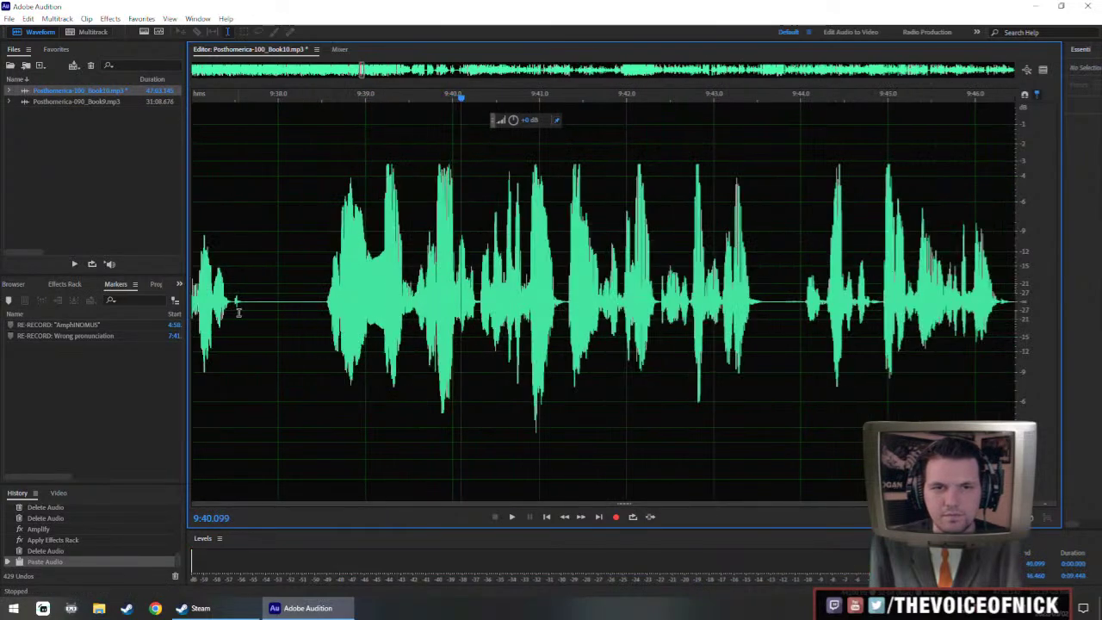
- Replace the pause from about 9:37.6 to 9:38.5 with silence and replay the narration across it
{"action": "left_click_drag", "start_coordinate": [245, 313], "coordinate": [324, 343]}
{"action": "key", "text": "shift+s"}
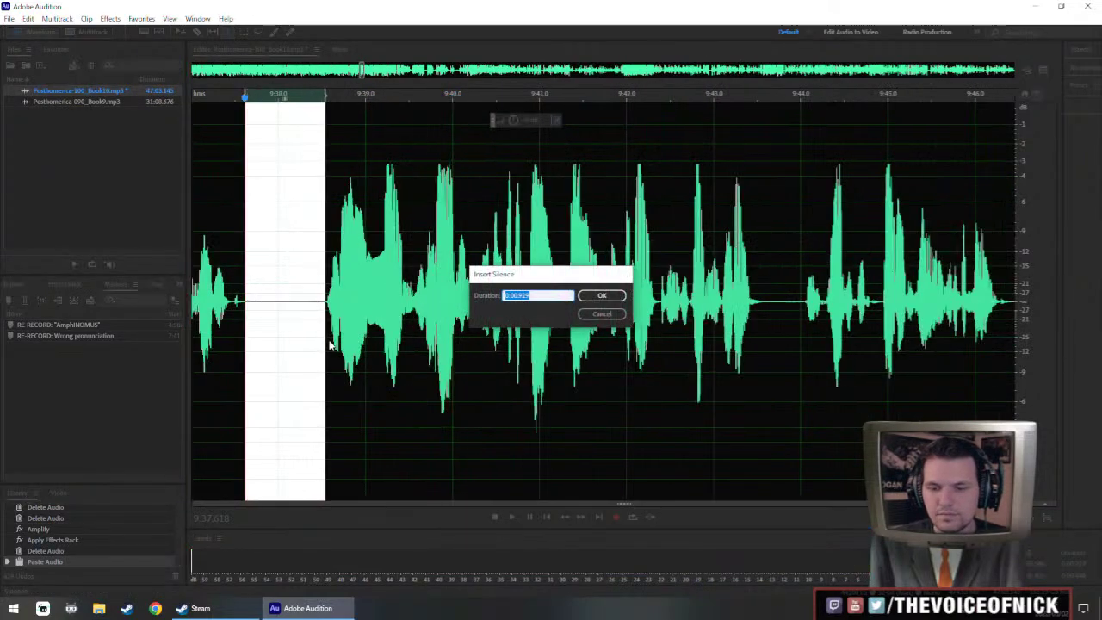
{"action": "key", "text": "Return"}
{"action": "scroll", "coordinate": [329, 341], "scroll_direction": "down", "scroll_amount": 2}
{"action": "left_click", "coordinate": [334, 294]}
{"action": "key", "text": "space"}
{"action": "key", "text": "backslash"}
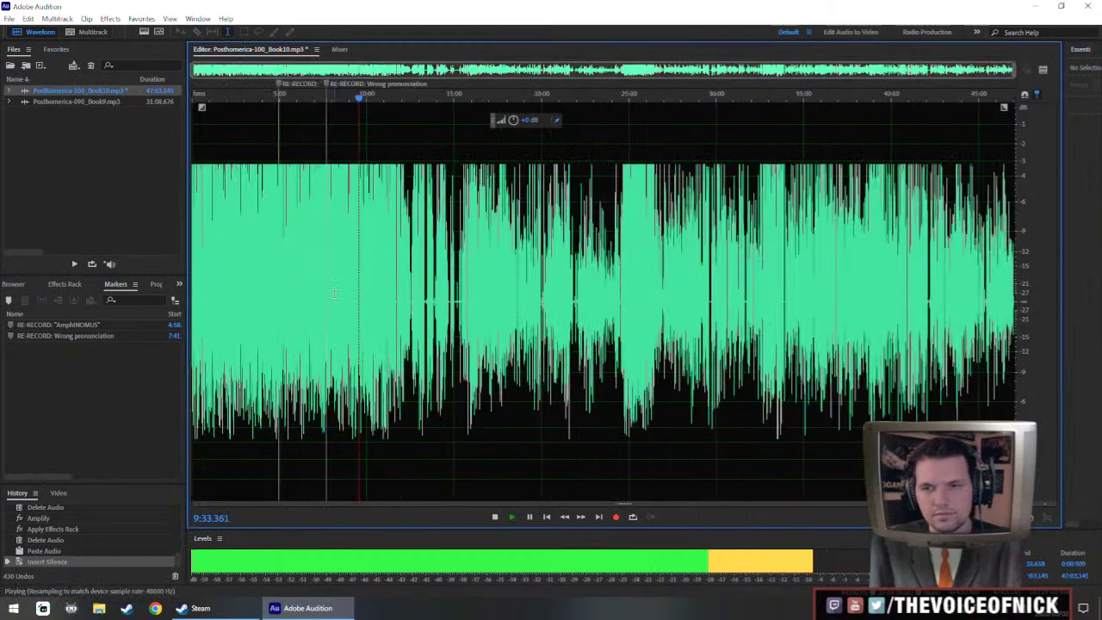
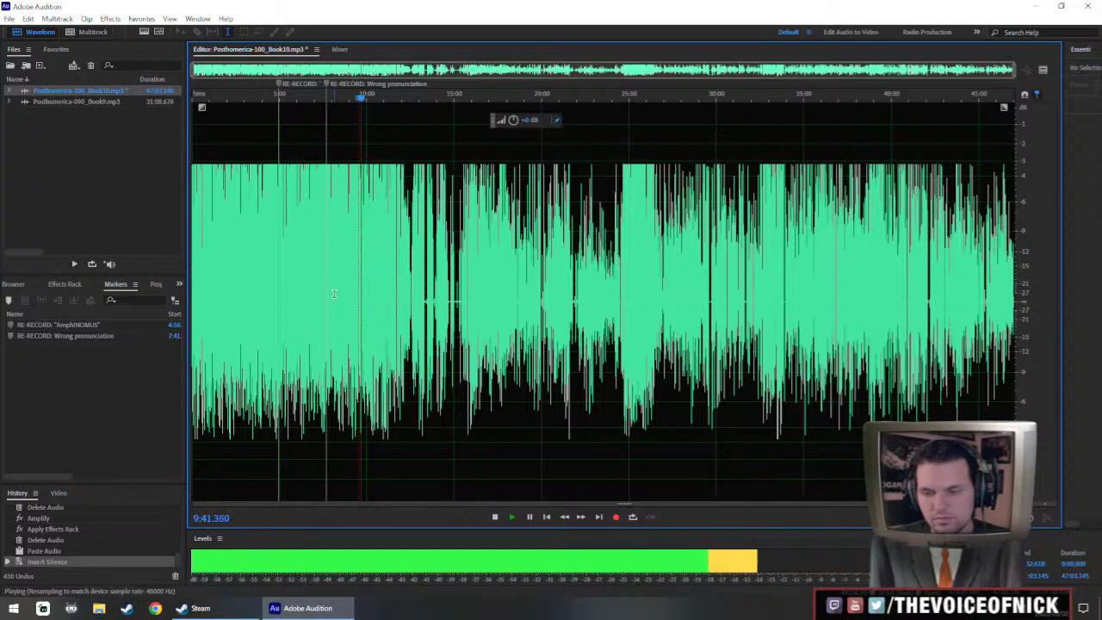
- Delete the repeated take from about 9:46.8 to 9:50.1 and replay the join from about 9:43.5
{"action": "key", "text": "backslash"}
{"action": "left_click_drag", "start_coordinate": [780, 347], "coordinate": [335, 371]}
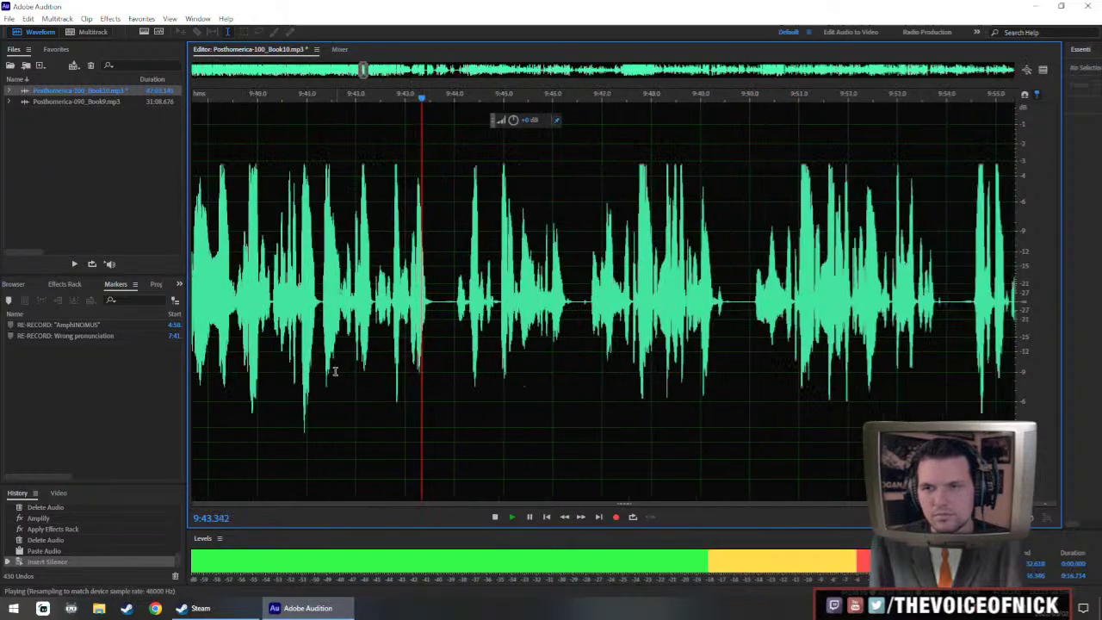
{"action": "scroll", "coordinate": [339, 368], "scroll_direction": "down", "scroll_amount": 2}
{"action": "scroll", "coordinate": [426, 350], "scroll_direction": "up", "scroll_amount": 3}
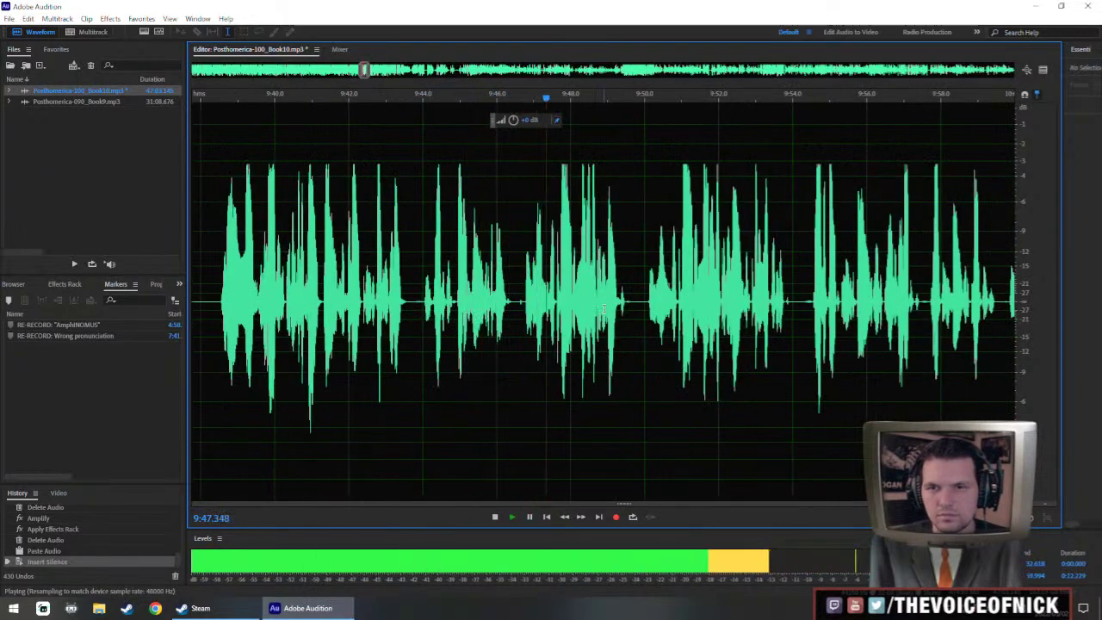
{"action": "left_click_drag", "start_coordinate": [629, 306], "coordinate": [498, 330]}
{"action": "scroll", "coordinate": [430, 318], "scroll_direction": "up", "scroll_amount": 1}
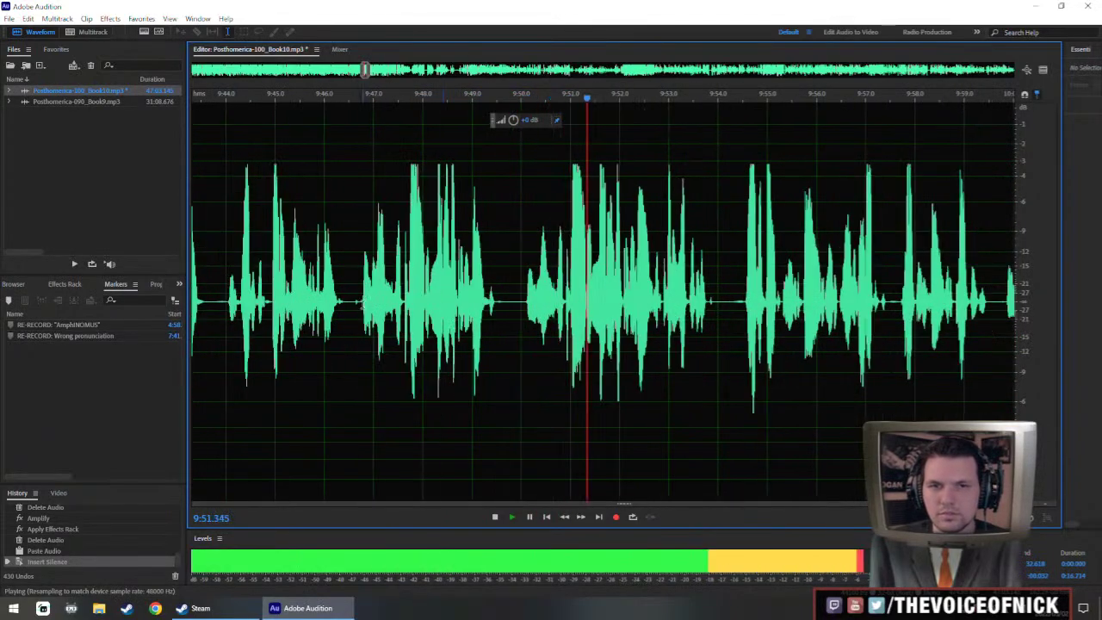
{"action": "left_click_drag", "start_coordinate": [362, 303], "coordinate": [526, 363]}
{"action": "key", "text": "Delete"}
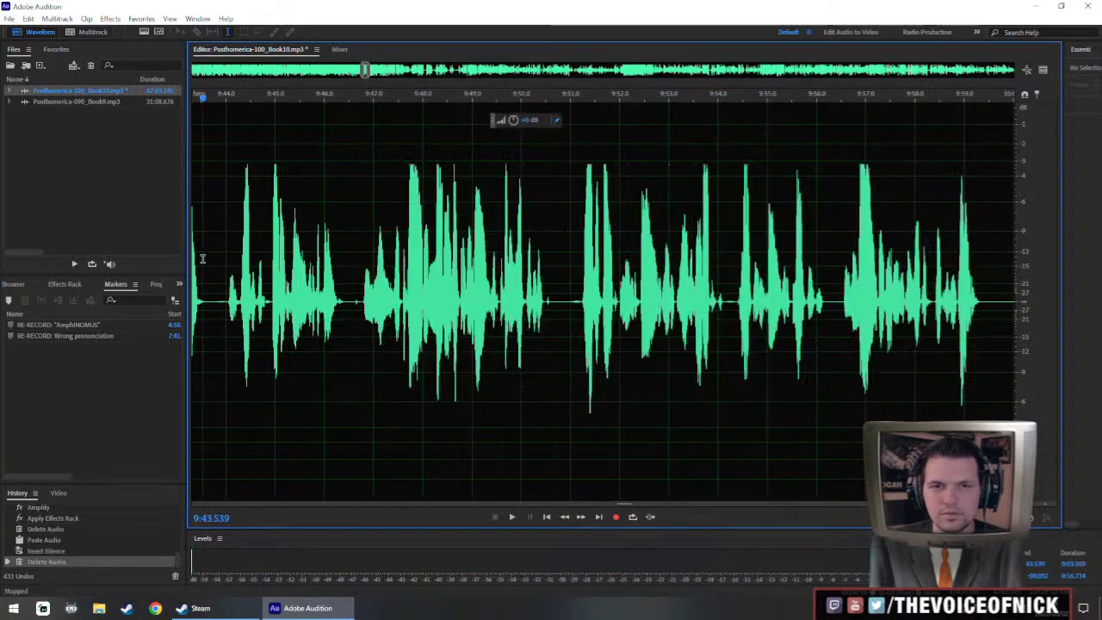
{"action": "scroll", "coordinate": [362, 303], "scroll_direction": "down", "scroll_amount": 3}
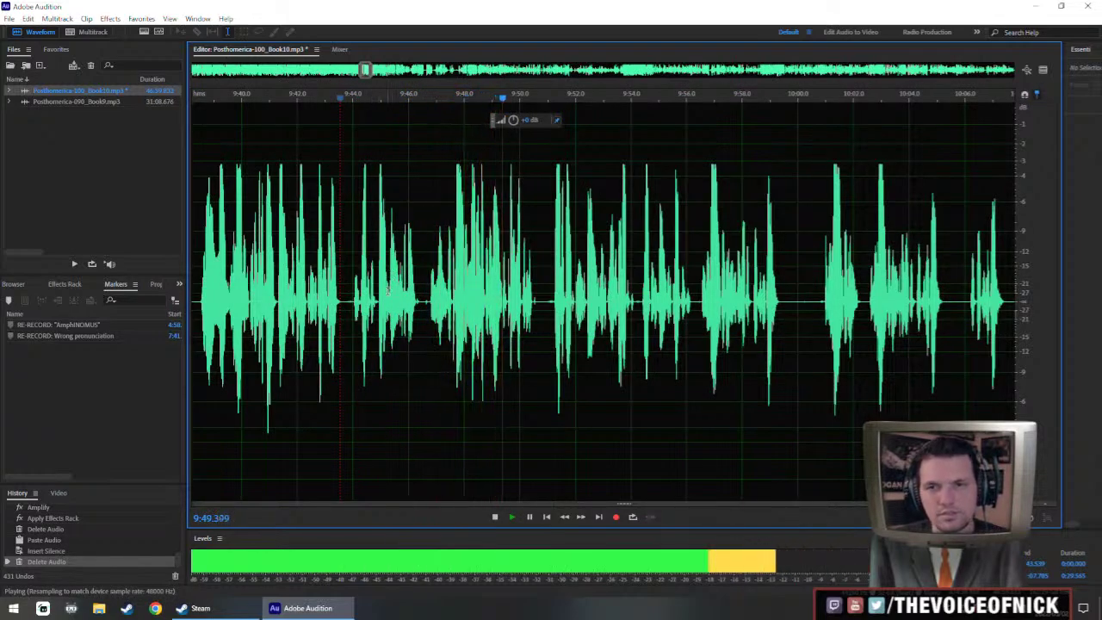
- Listen on past 10:08, cut the repeated takes from about 9:59.3 to 10:07.3, and replay from about 9:57.9
{"action": "left_click_drag", "start_coordinate": [562, 304], "coordinate": [480, 325]}
{"action": "scroll", "coordinate": [528, 309], "scroll_direction": "right", "scroll_amount": 2}
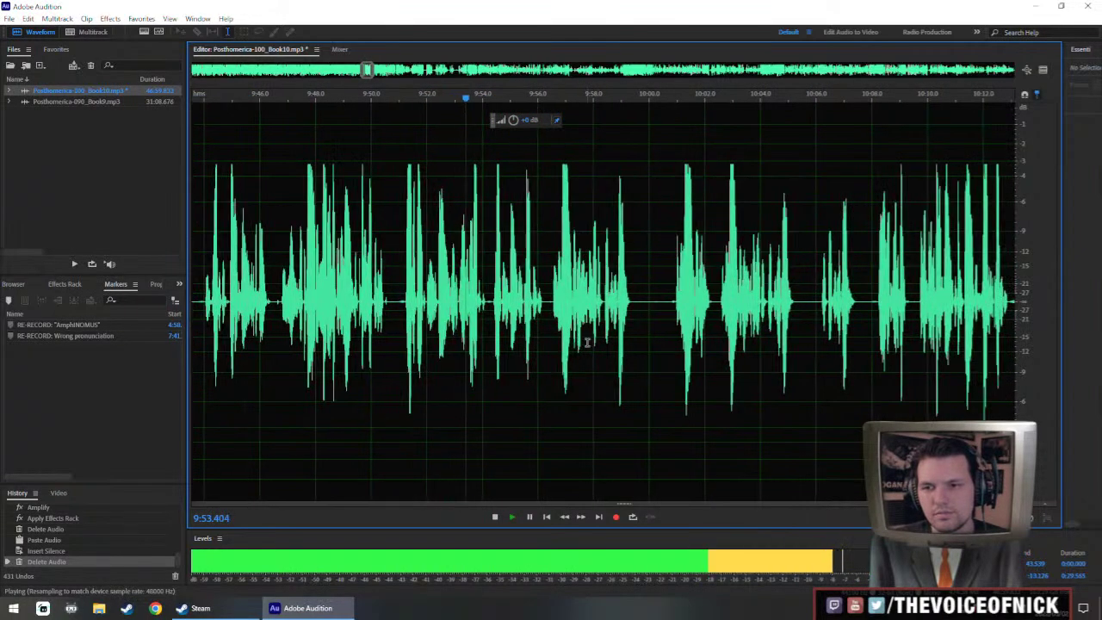
{"action": "scroll", "coordinate": [607, 336], "scroll_direction": "right", "scroll_amount": 1}
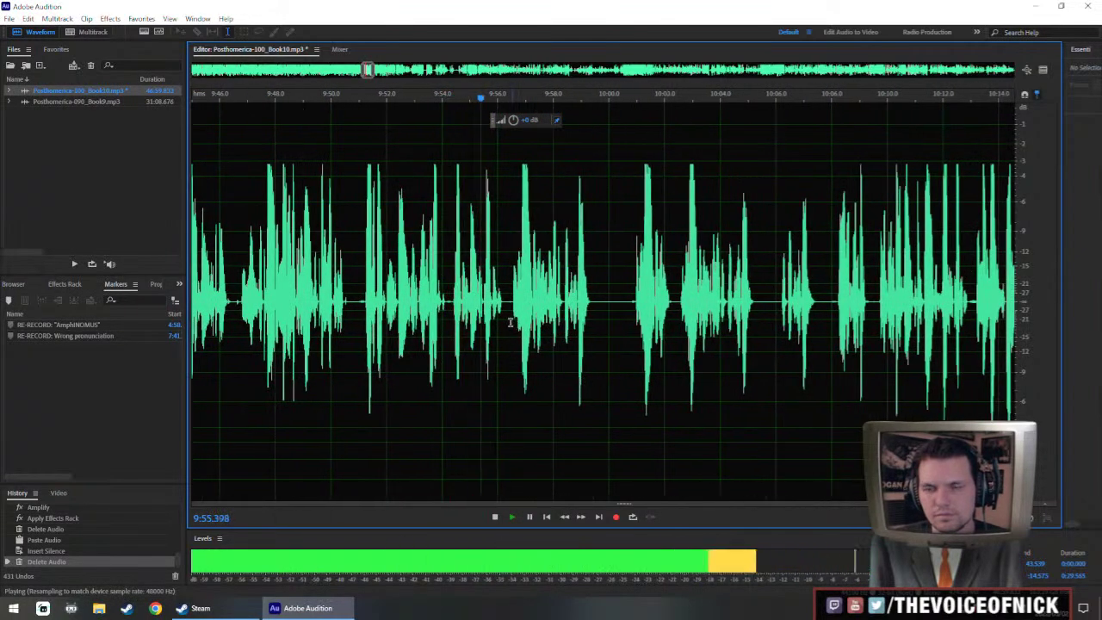
{"action": "scroll", "coordinate": [510, 322], "scroll_direction": "up", "scroll_amount": 2}
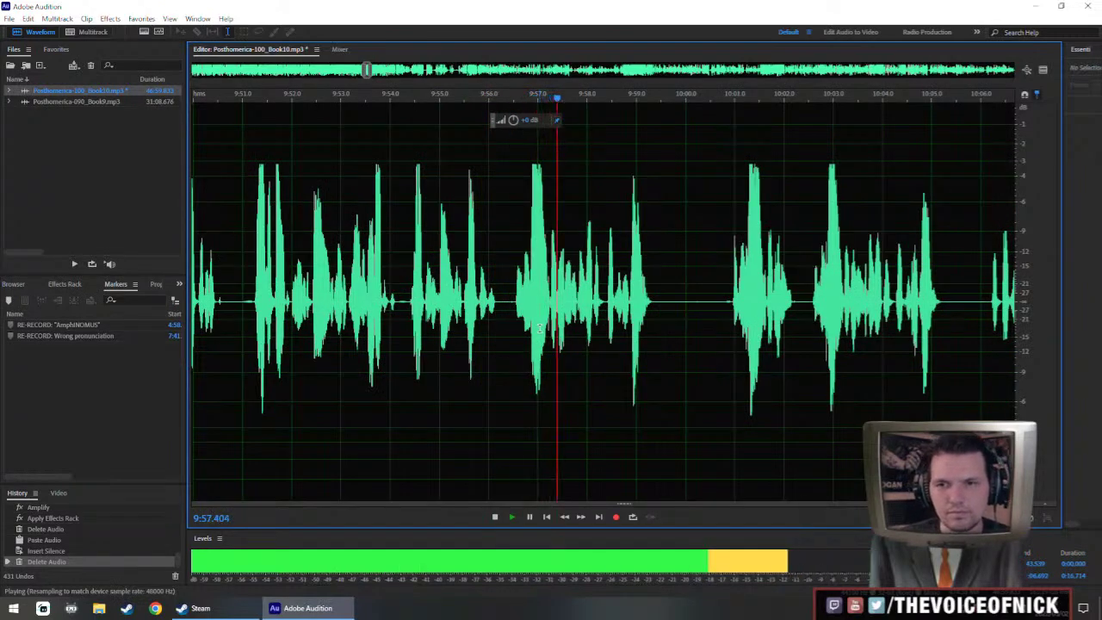
{"action": "left_click", "coordinate": [726, 327]}
{"action": "scroll", "coordinate": [629, 344], "scroll_direction": "right", "scroll_amount": 3}
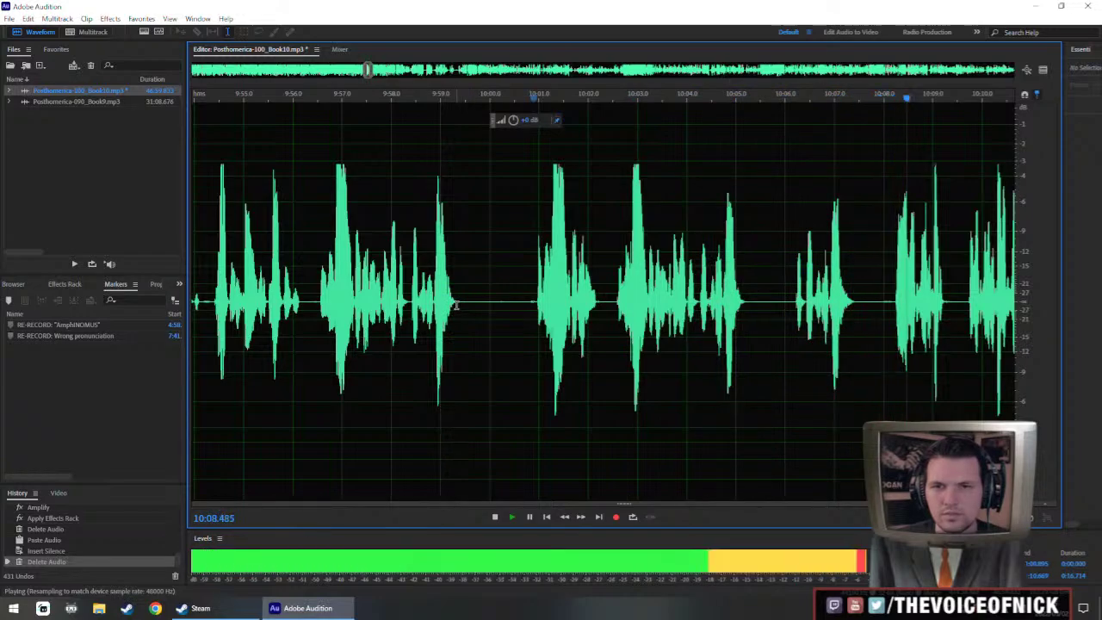
{"action": "left_click_drag", "start_coordinate": [456, 308], "coordinate": [850, 347]}
{"action": "key", "text": "Delete"}
{"action": "key", "text": "space"}
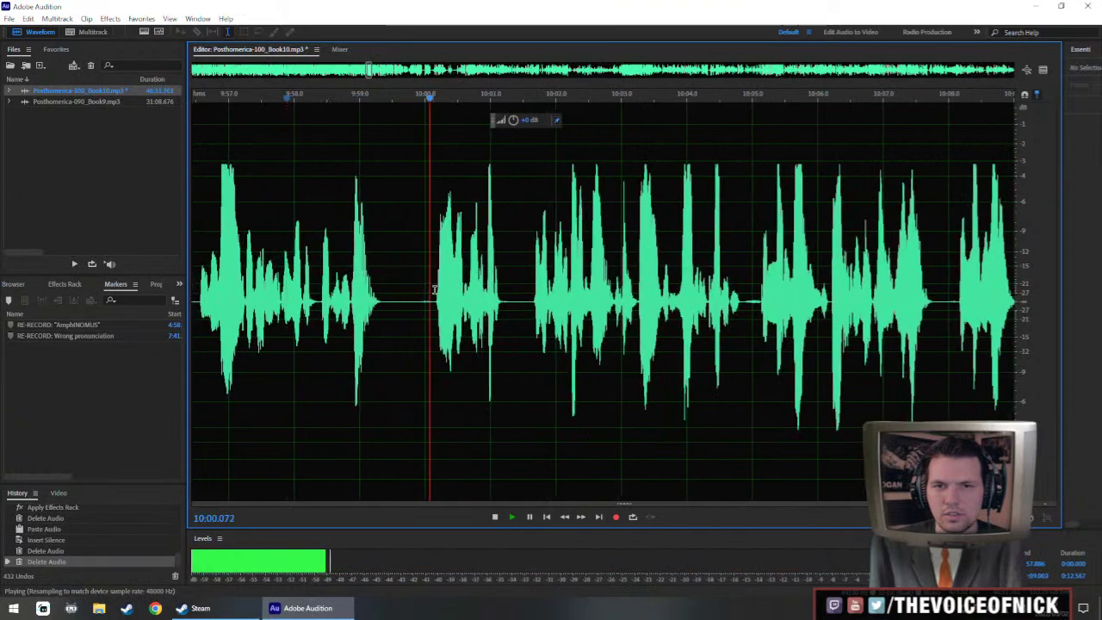
- Delete the repeated phrase from about 10:00.2 to 10:01.7 and check the join by replaying from about 9:57.4 and 9:55.5
{"action": "left_click_drag", "start_coordinate": [437, 307], "coordinate": [533, 349]}
{"action": "key", "text": "Delete"}
{"action": "key", "text": "space"}
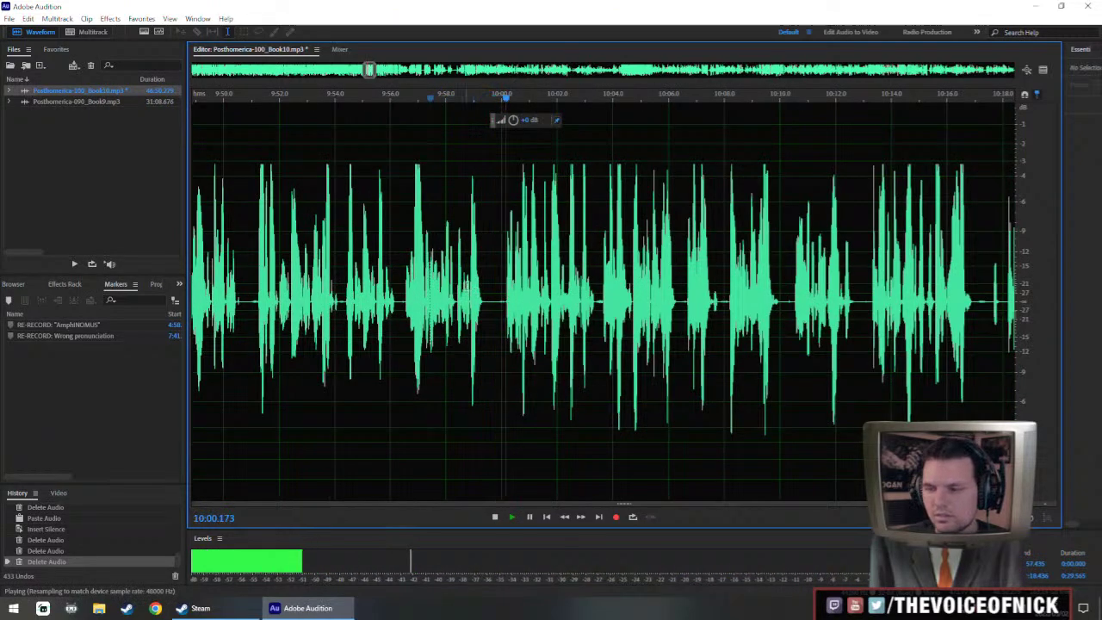
{"action": "scroll", "coordinate": [536, 297], "scroll_direction": "up", "scroll_amount": 2}
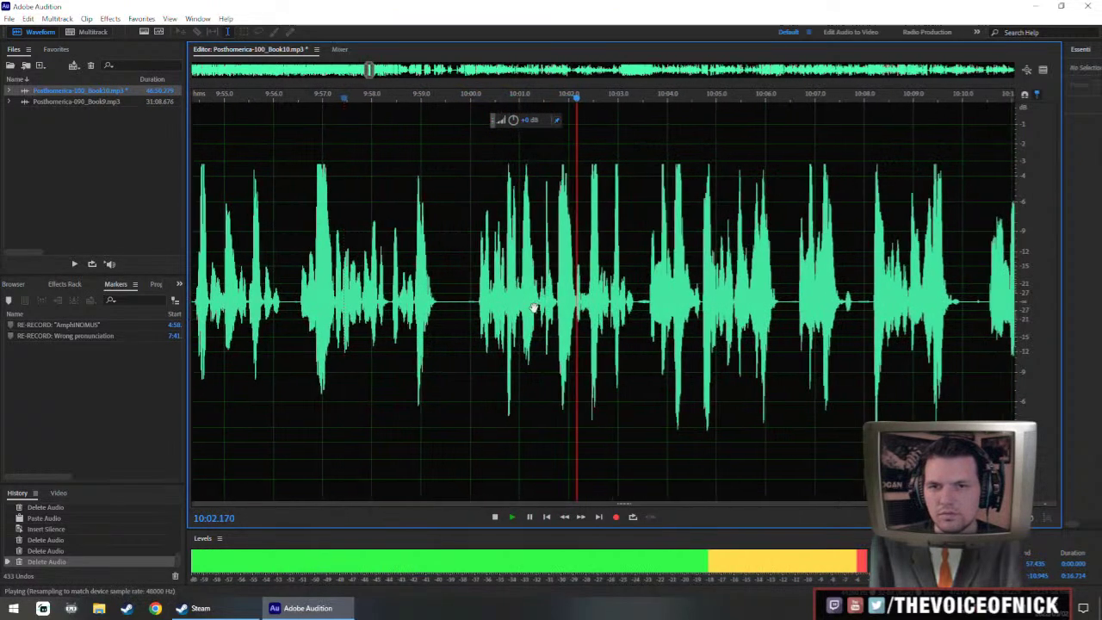
{"action": "left_click", "coordinate": [212, 246]}
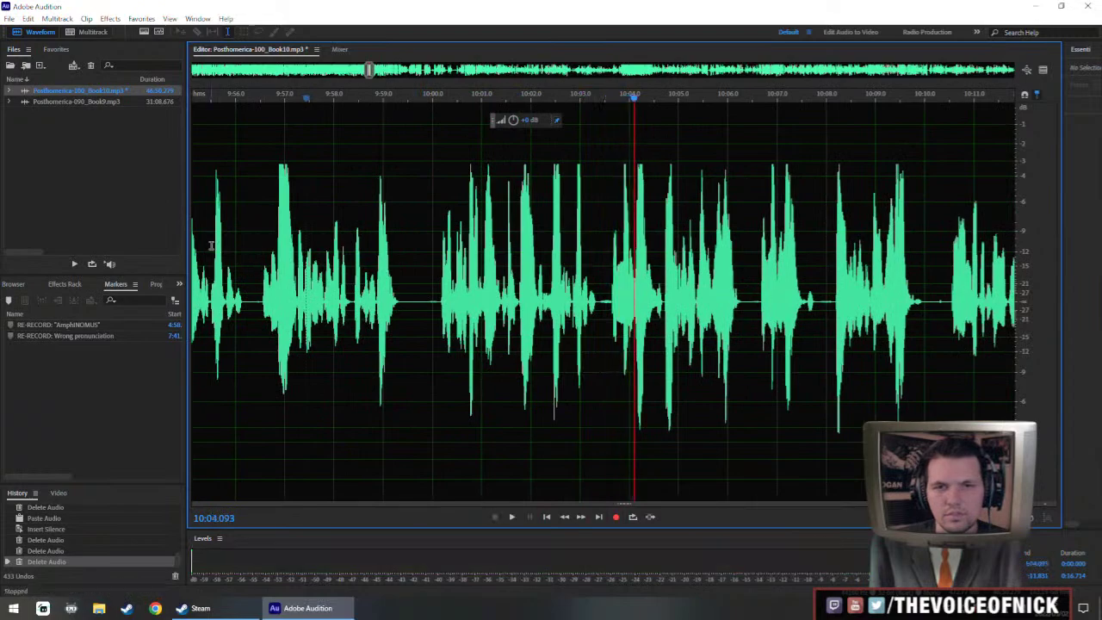
{"action": "scroll", "coordinate": [381, 290], "scroll_direction": "down", "scroll_amount": 2}
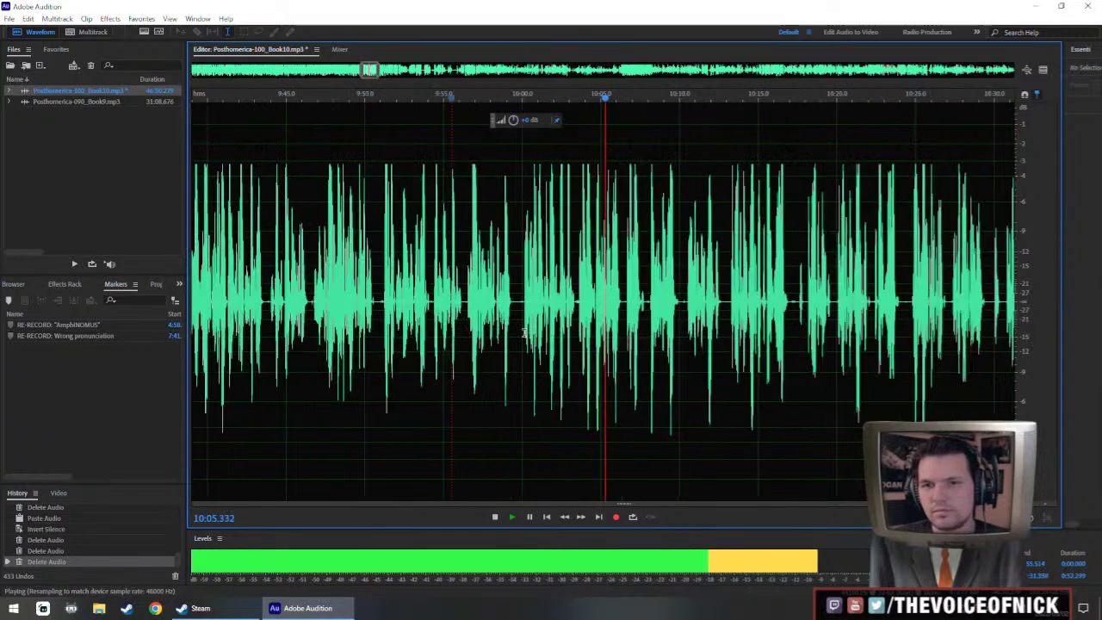
{"action": "scroll", "coordinate": [617, 282], "scroll_direction": "up", "scroll_amount": 1}
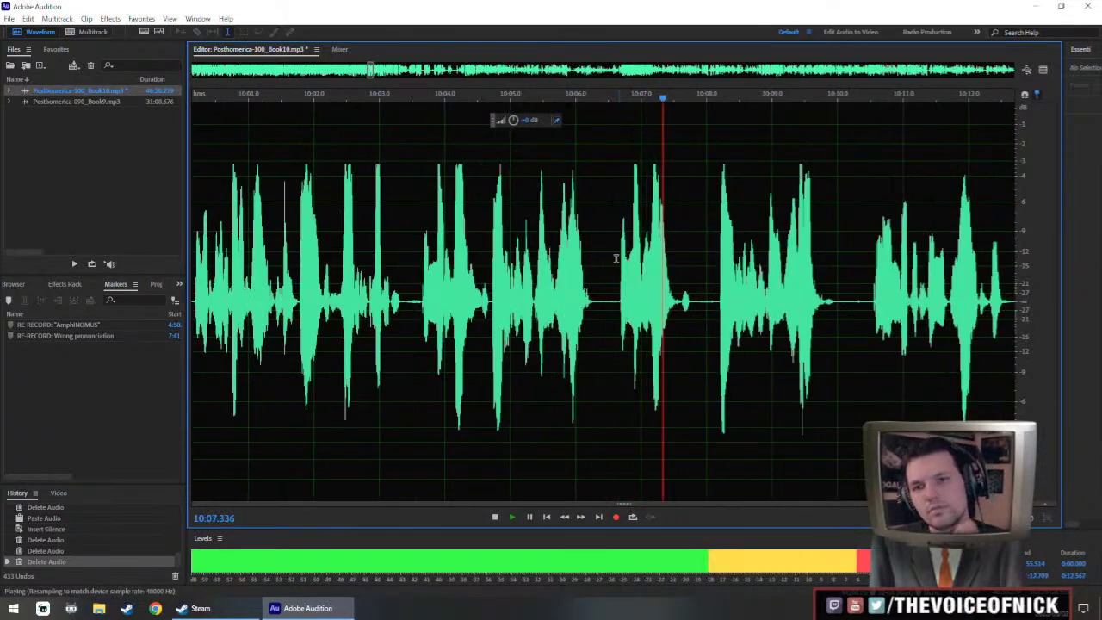
- Try to cut the repeated take mid-word, from about 10:04.0 to 10:07.0, replaying the join from about 10:03.2
{"action": "left_click", "coordinate": [439, 297]}
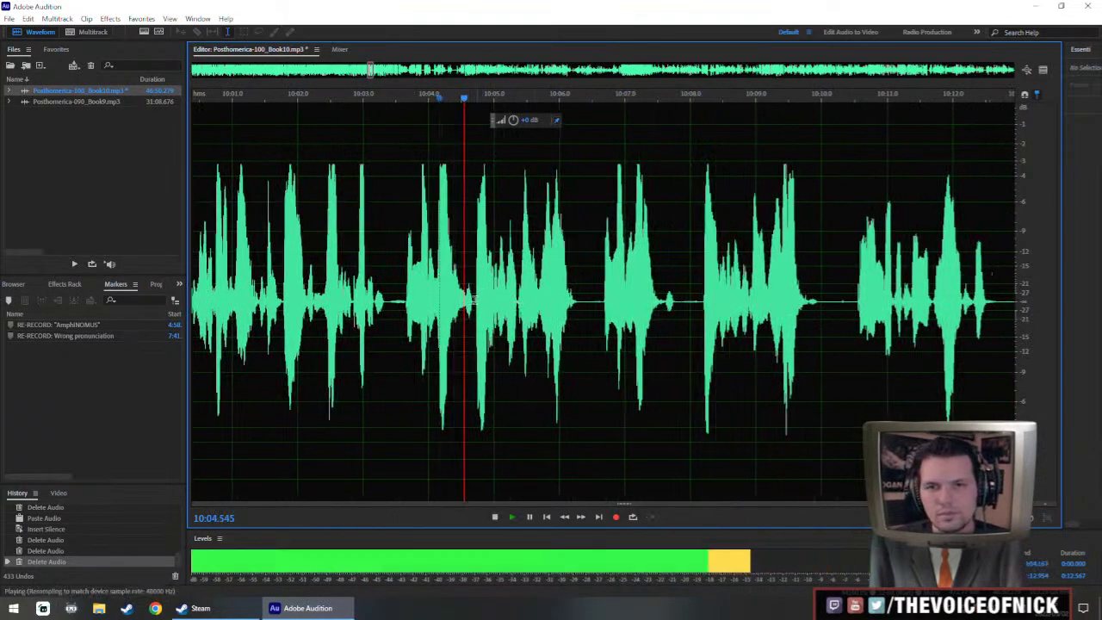
{"action": "key", "text": "space"}
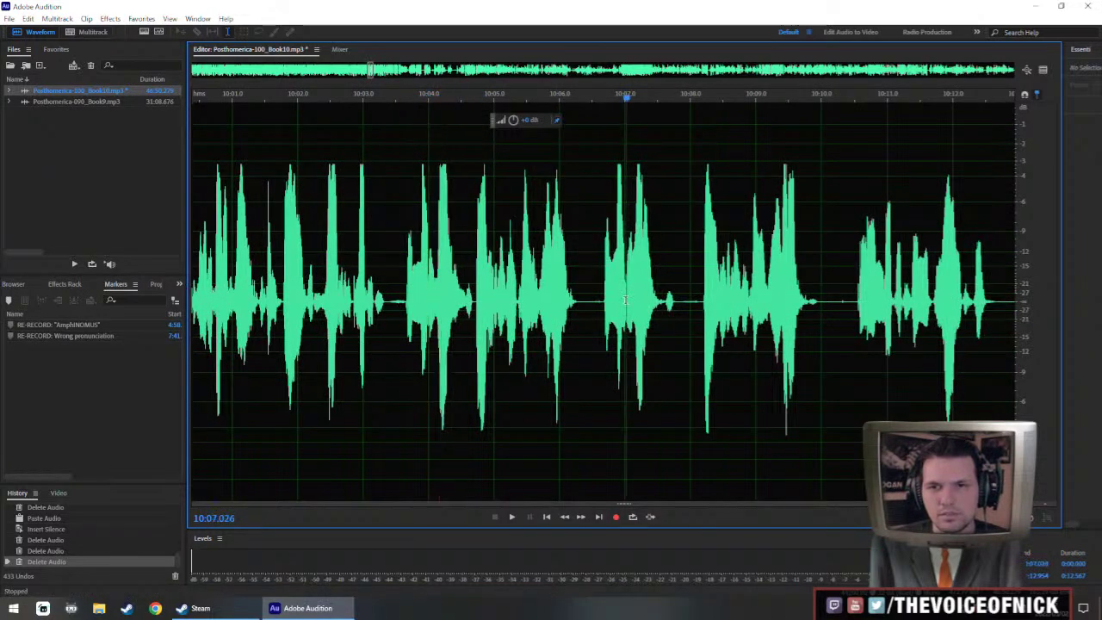
{"action": "left_click_drag", "start_coordinate": [626, 300], "coordinate": [428, 320]}
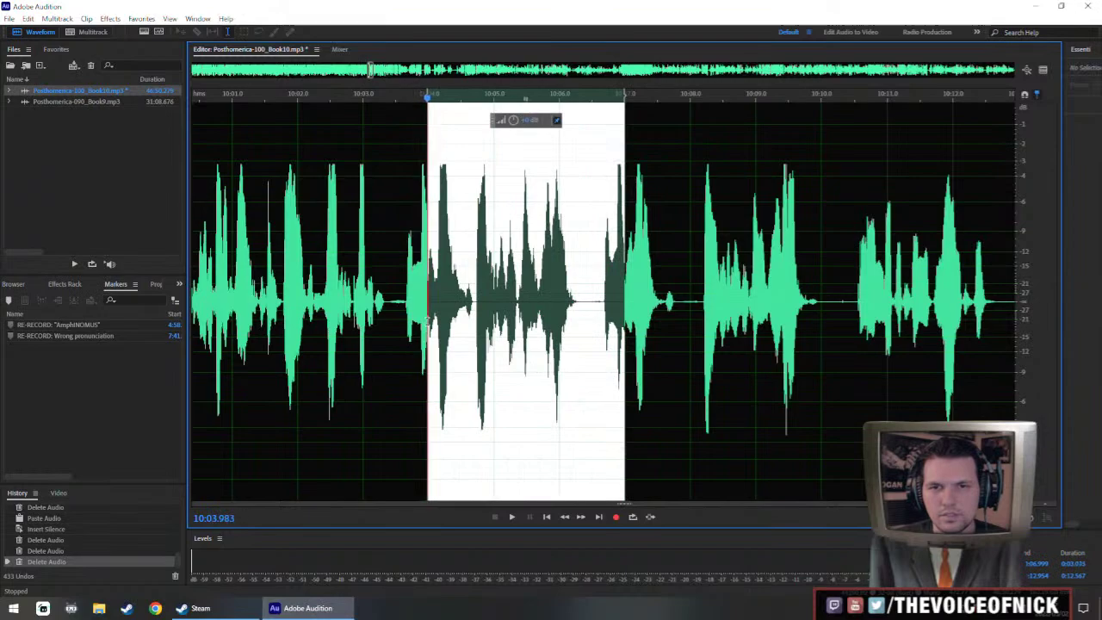
{"action": "scroll", "coordinate": [417, 313], "scroll_direction": "up", "scroll_amount": 2}
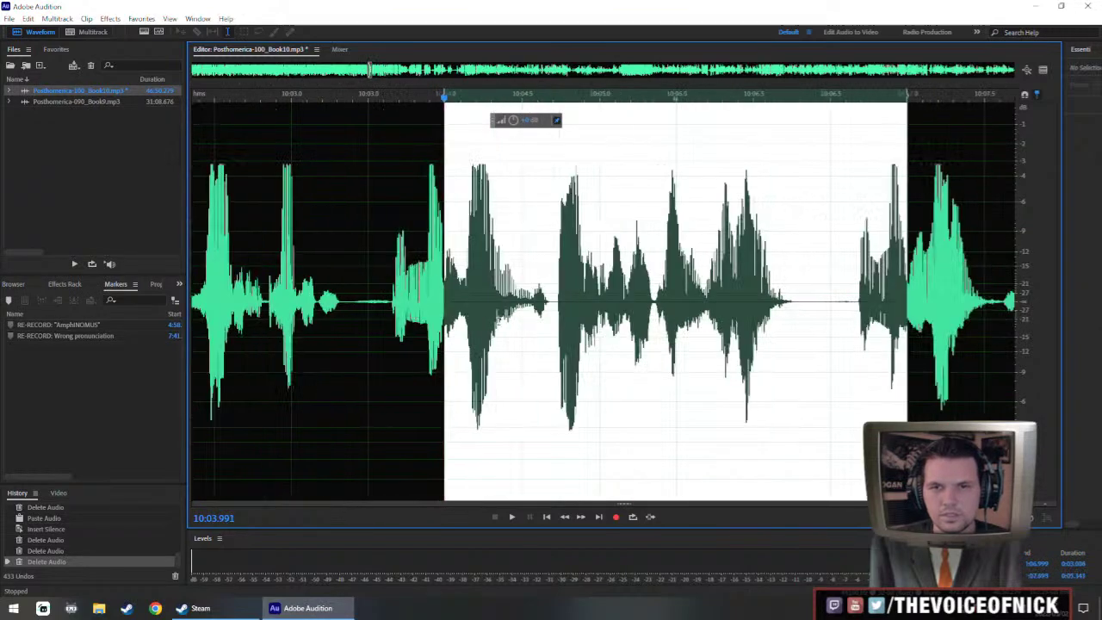
{"action": "key", "text": "Delete"}
{"action": "left_click", "coordinate": [316, 264]}
{"action": "key", "text": "space"}
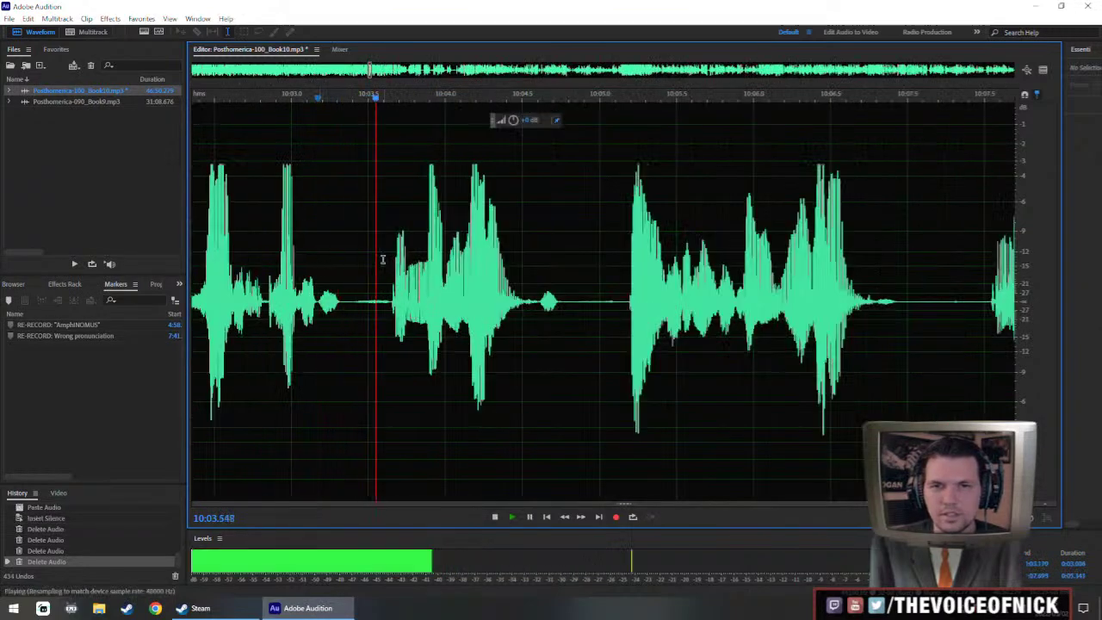
{"action": "key", "text": "space"}
{"action": "key", "text": "ctrl+z"}
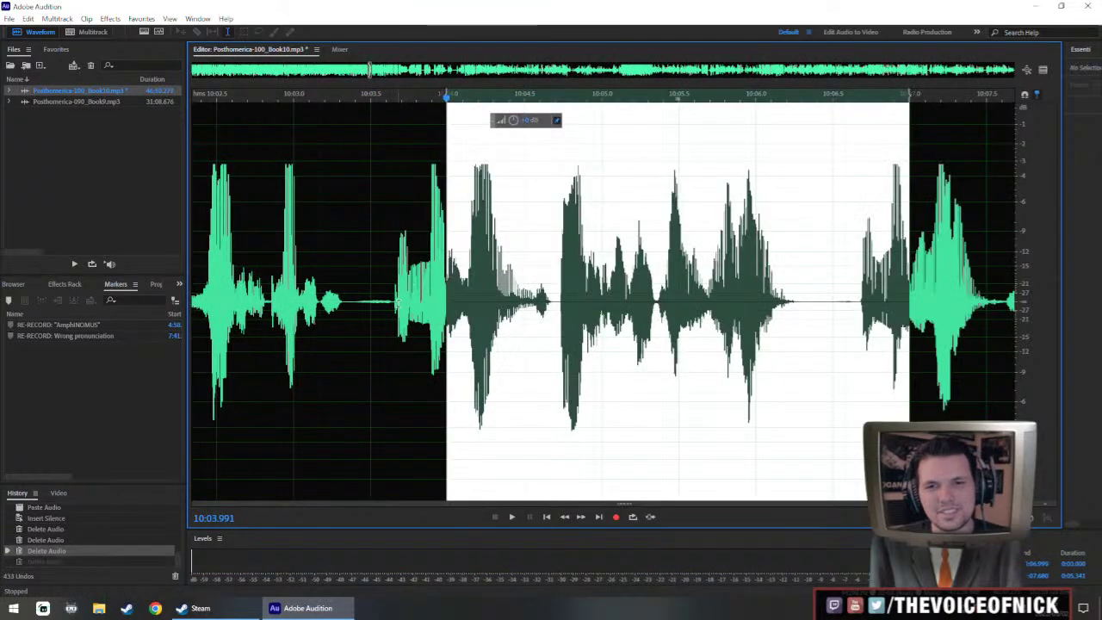
- Compare the starts of both takes, delete the audio from about 10:03.7 to 10:06.7, and replay from about 10:02.4 and 10:01.7
{"action": "left_click", "coordinate": [398, 291]}
{"action": "key", "text": "space"}
{"action": "key", "text": "space"}
{"action": "left_click", "coordinate": [852, 324]}
{"action": "key", "text": "space"}
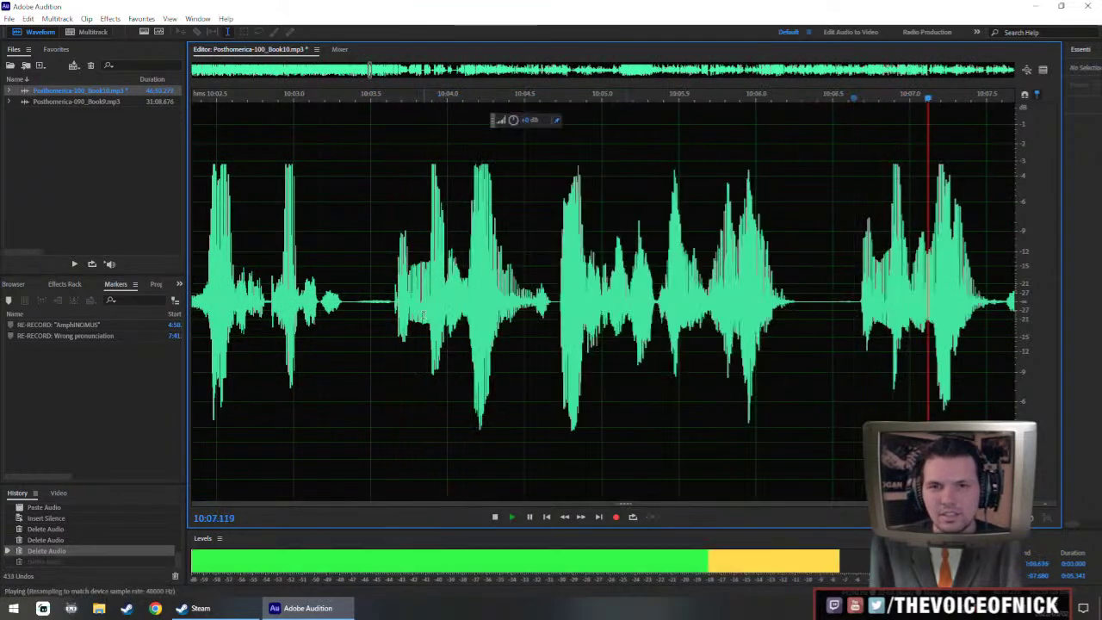
{"action": "key", "text": "space"}
{"action": "left_click_drag", "start_coordinate": [395, 345], "coordinate": [856, 368]}
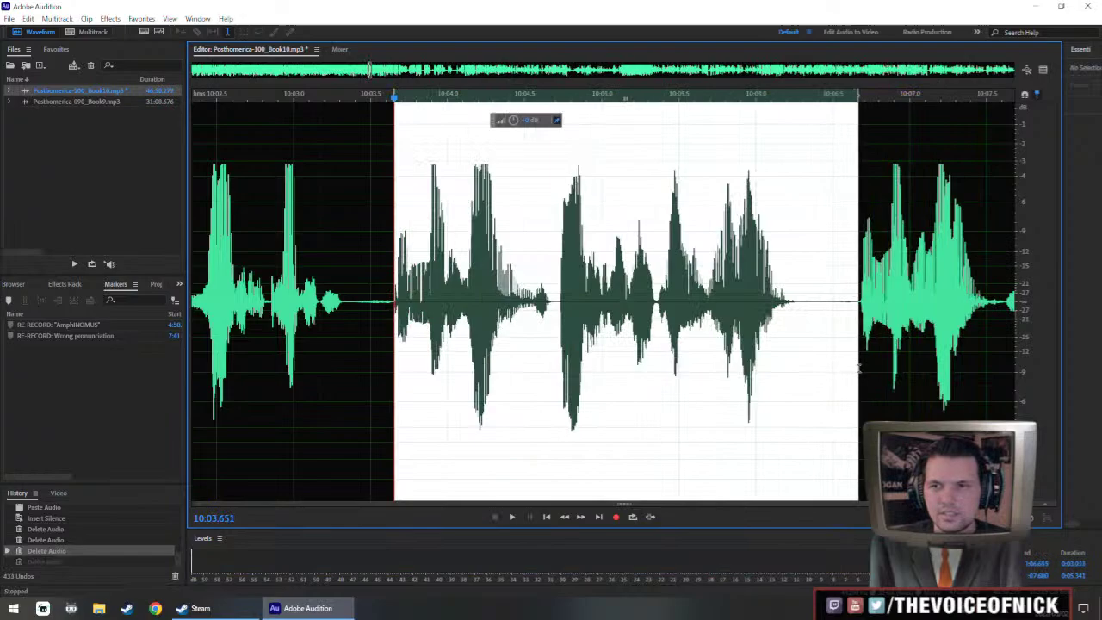
{"action": "key", "text": "Delete"}
{"action": "key", "text": "space"}
{"action": "scroll", "coordinate": [341, 335], "scroll_direction": "down", "scroll_amount": 3}
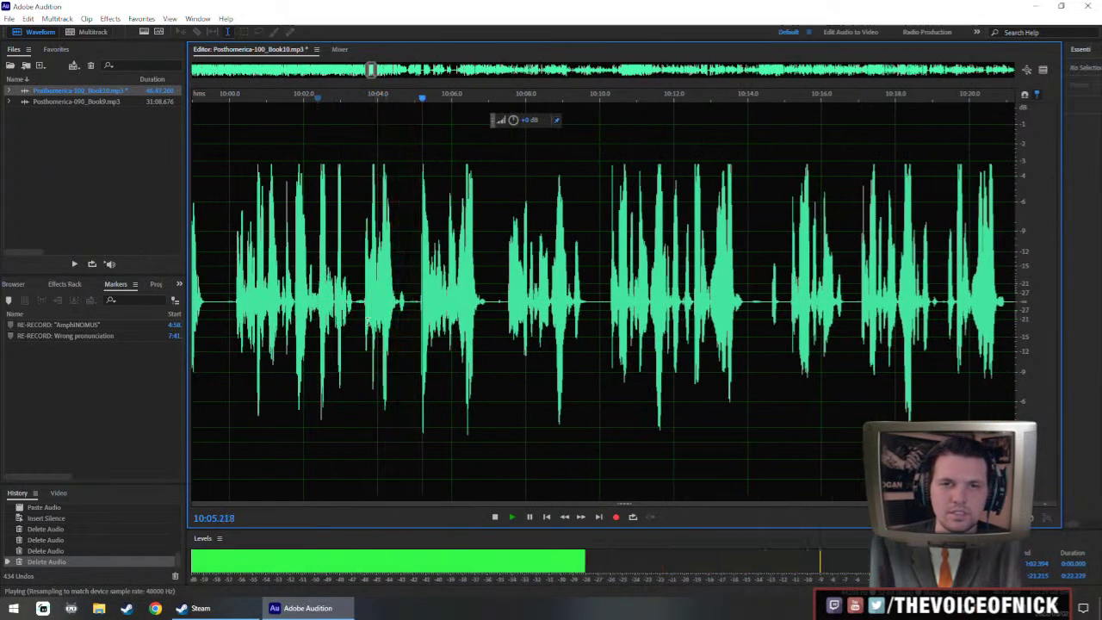
{"action": "left_click", "coordinate": [292, 267]}
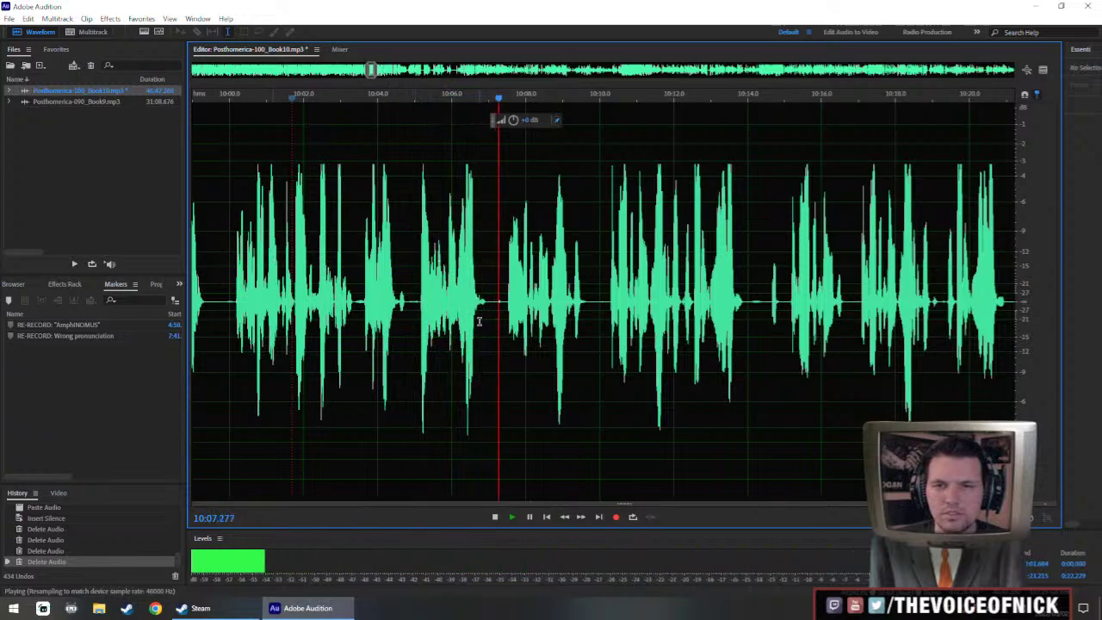
- Delete the repeated phrase from about 10:07.0 to 10:09.6 and replay the join from about 10:05.8
{"action": "scroll", "coordinate": [524, 341], "scroll_direction": "up", "scroll_amount": 3}
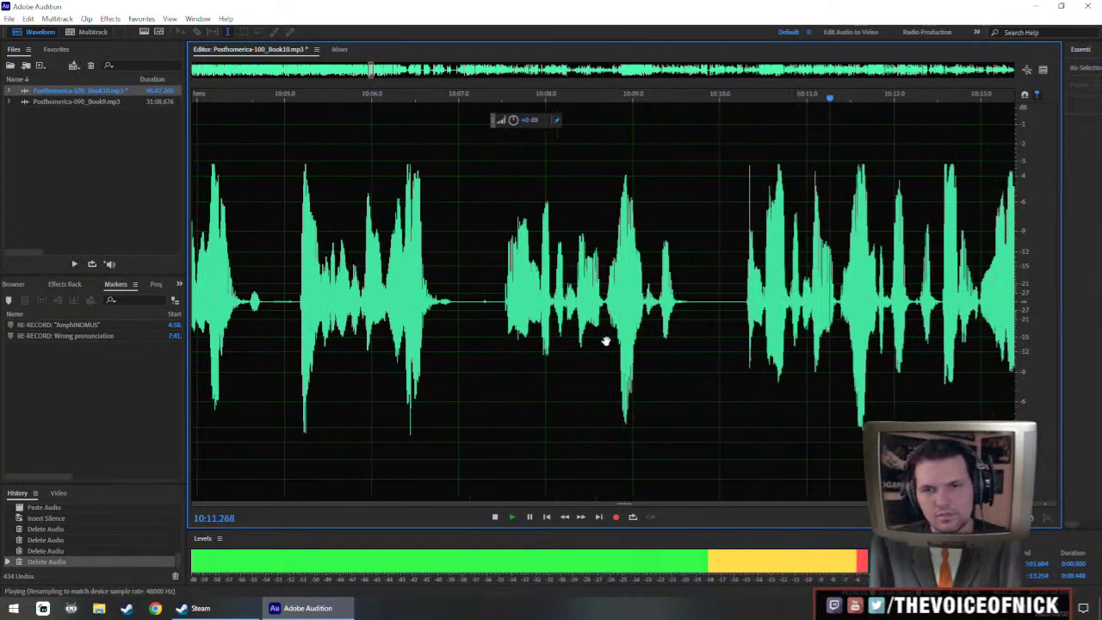
{"action": "key", "text": "space"}
{"action": "left_click_drag", "start_coordinate": [443, 312], "coordinate": [670, 343]}
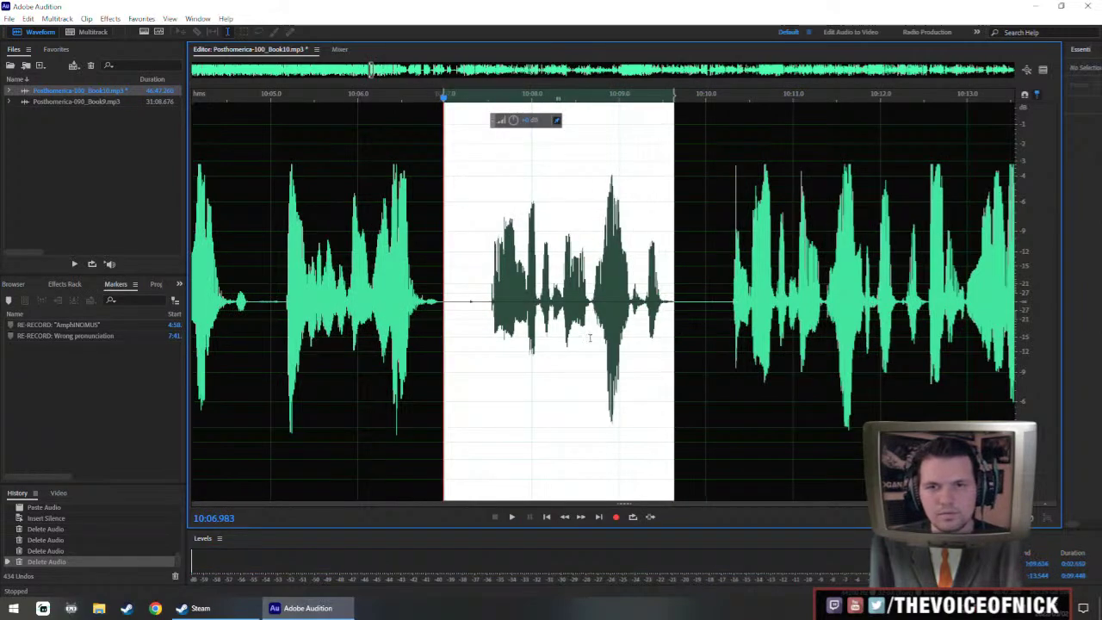
{"action": "key", "text": "Delete"}
{"action": "left_click", "coordinate": [341, 239]}
{"action": "key", "text": "space"}
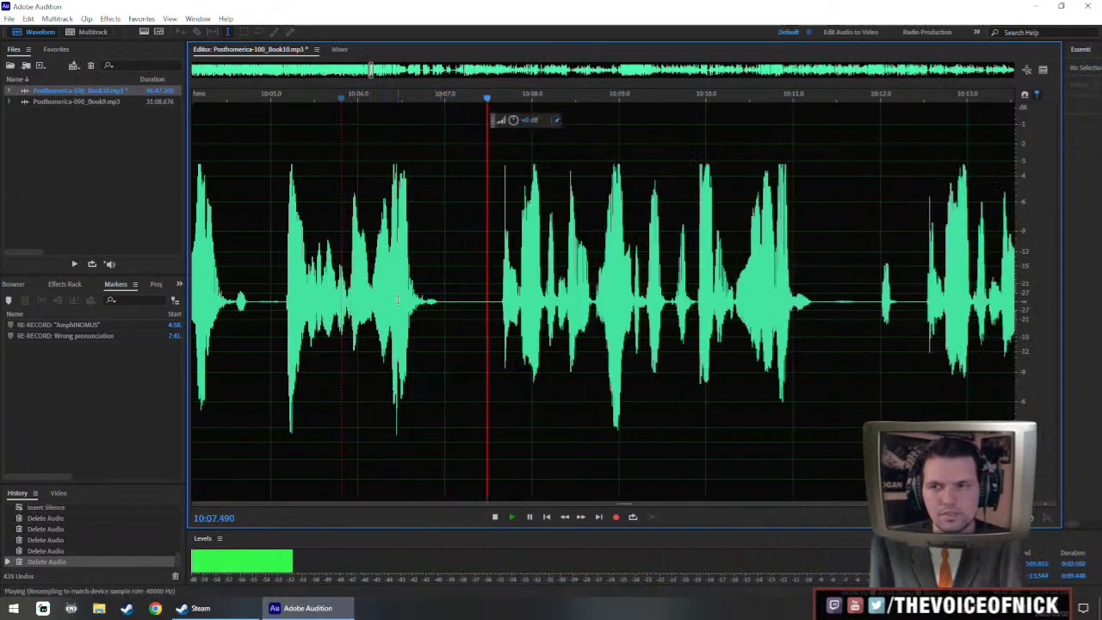
- Silence the gap from about 10:06.9 to 10:07.3, paste the copied audio to lengthen it, and replay from about 10:05.6 and 10:09.1
{"action": "key", "text": "space"}
{"action": "left_click_drag", "start_coordinate": [436, 316], "coordinate": [467, 334]}
{"action": "key", "text": "shift+s"}
{"action": "key", "text": "Return"}
{"action": "key", "text": "ctrl+v"}
{"action": "key", "text": "space"}
{"action": "scroll", "coordinate": [370, 251], "scroll_direction": "down", "scroll_amount": 4}
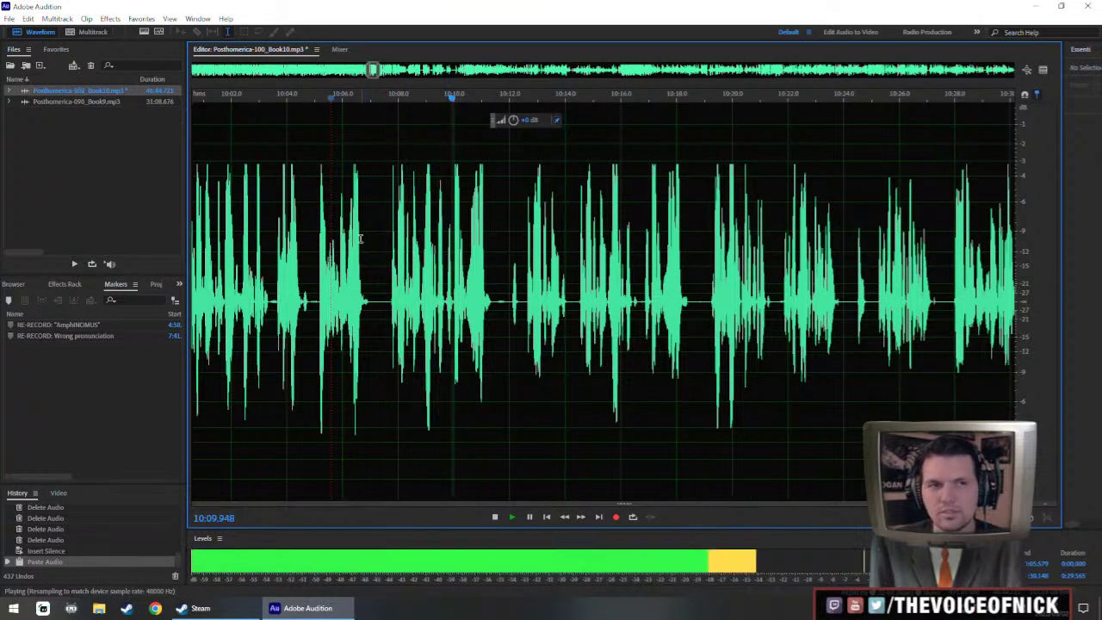
{"action": "scroll", "coordinate": [631, 309], "scroll_direction": "up", "scroll_amount": 3}
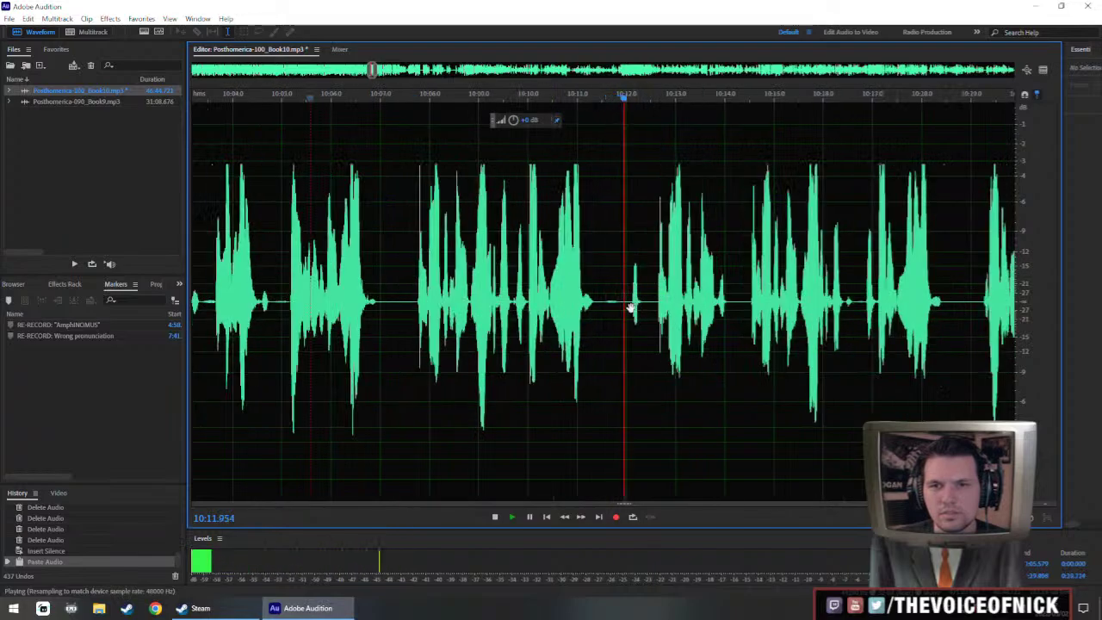
{"action": "scroll", "coordinate": [592, 291], "scroll_direction": "down", "scroll_amount": 2}
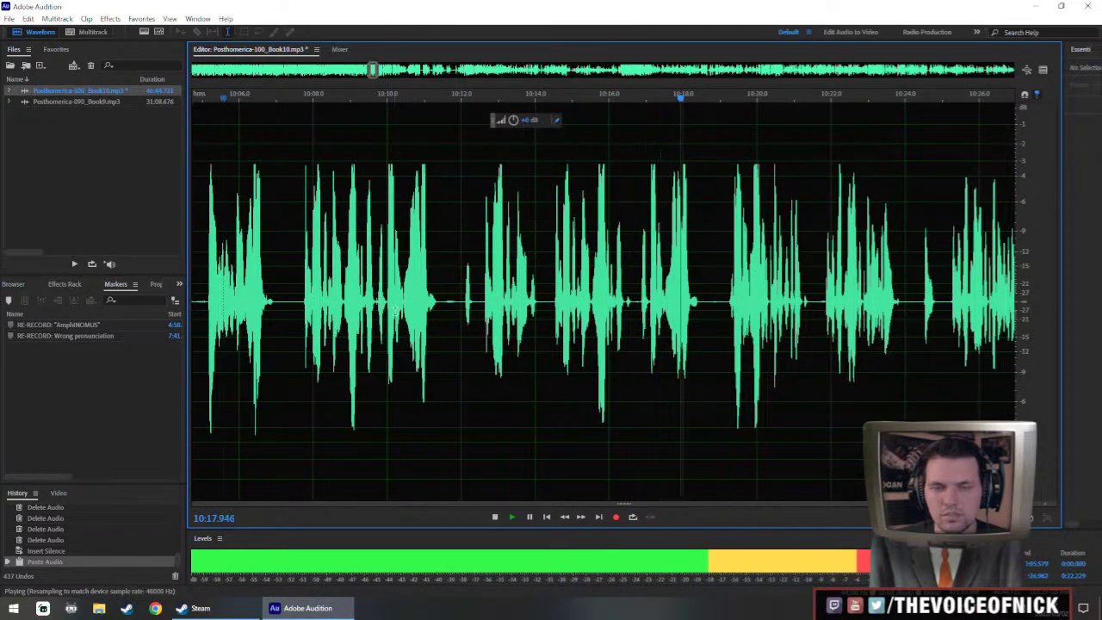
{"action": "left_click", "coordinate": [352, 295]}
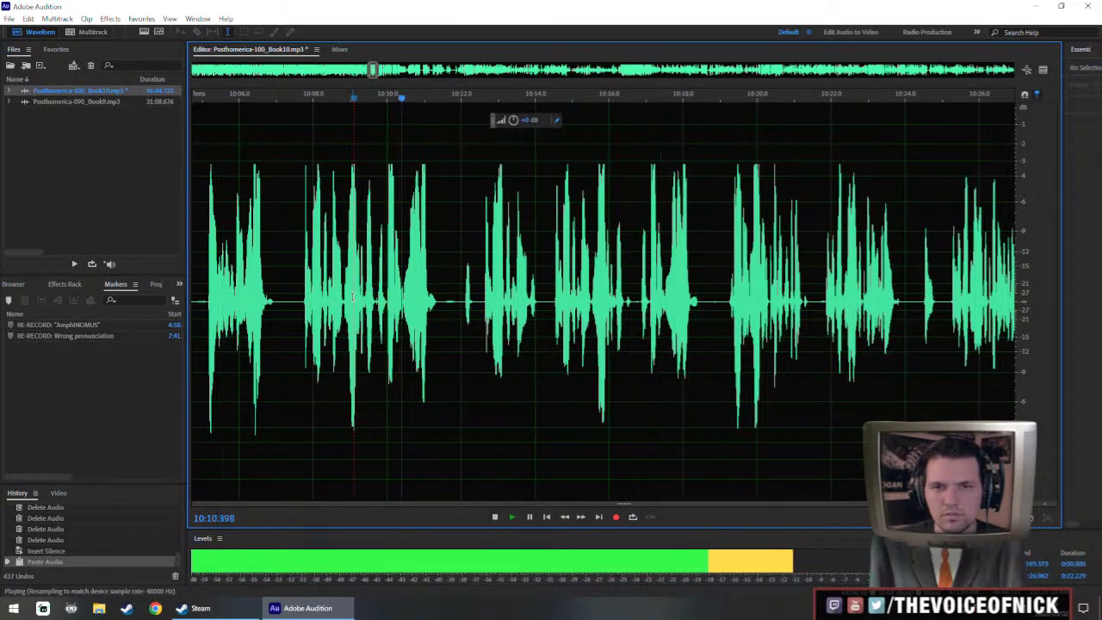
- Audition the phrases from about 10:07.3 and 10:17.6, and delete the repeated take from about 10:11.3 to 10:18.4
{"action": "left_click", "coordinate": [290, 306]}
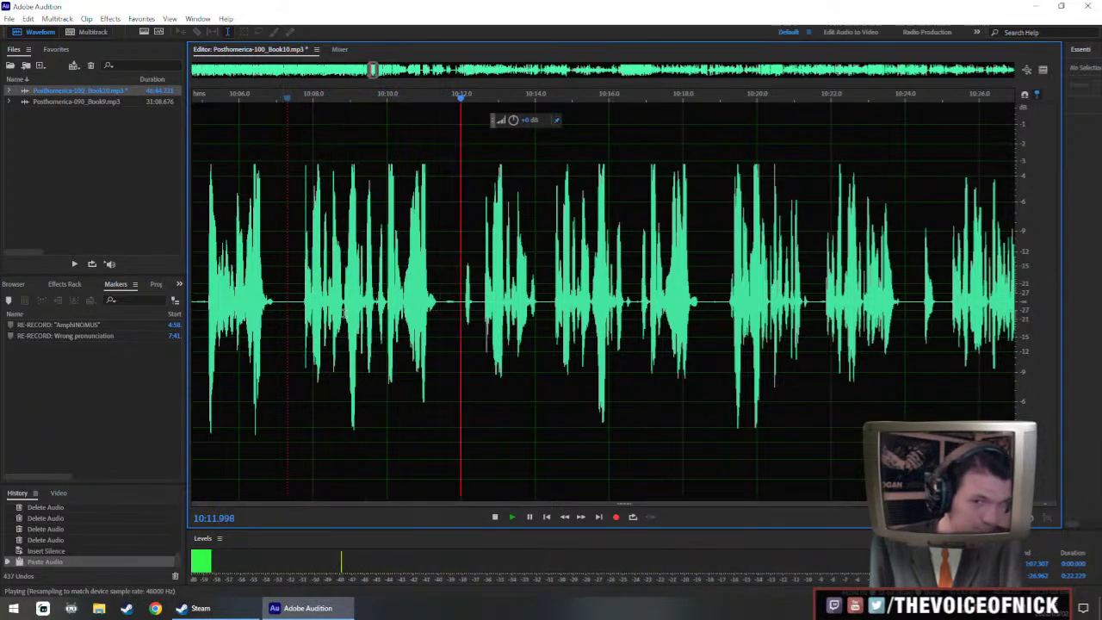
{"action": "scroll", "coordinate": [482, 284], "scroll_direction": "right", "scroll_amount": 1}
{"action": "key", "text": "space"}
{"action": "left_click", "coordinate": [651, 294]}
{"action": "key", "text": "space"}
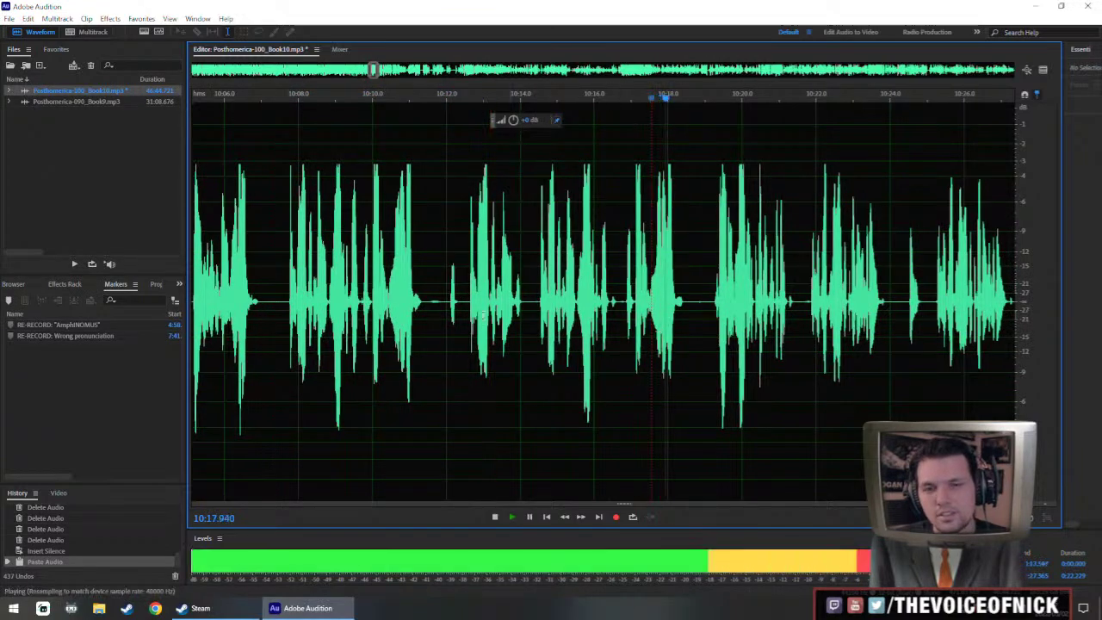
{"action": "left_click_drag", "start_coordinate": [418, 303], "coordinate": [683, 345]}
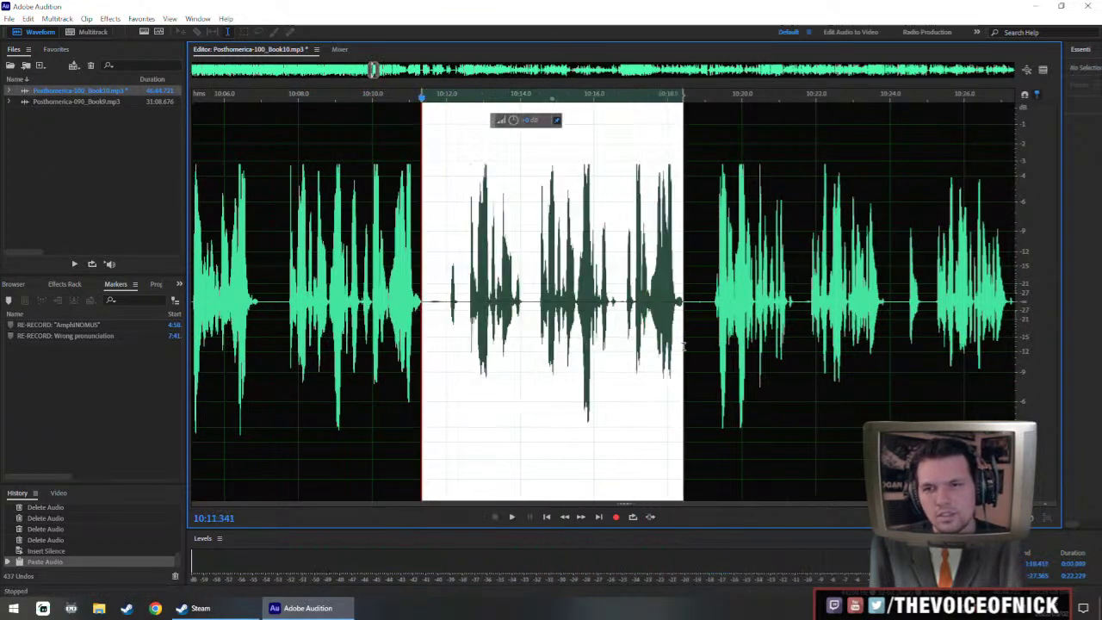
{"action": "key", "text": "Delete"}
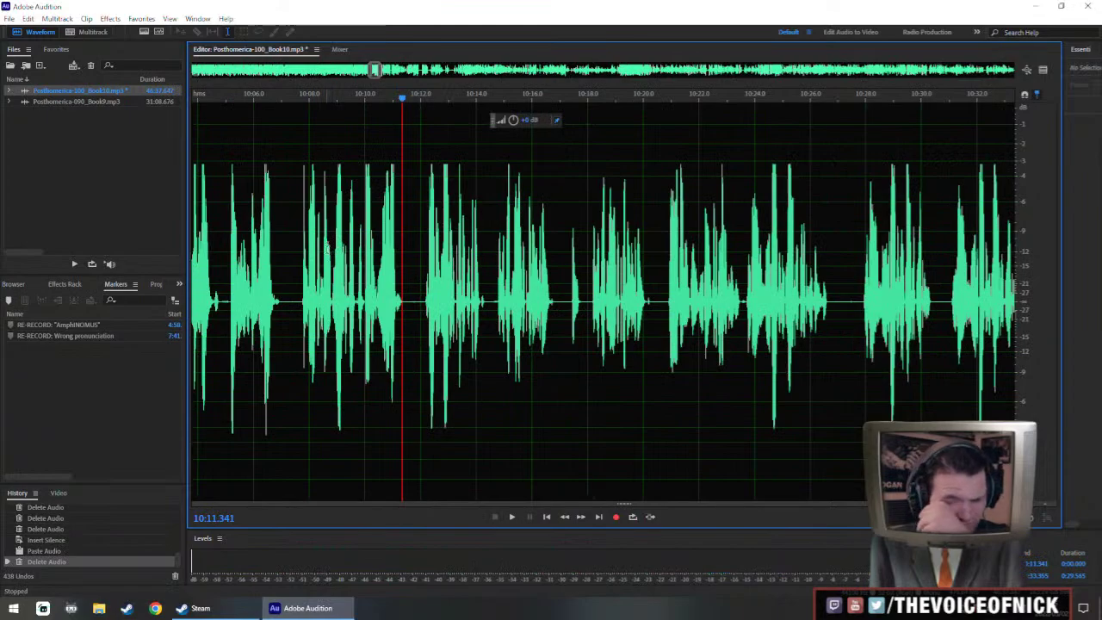
- Listen from about 10:05.1 through the pause near 10:07 to check the phrase spacing
{"action": "scroll", "coordinate": [425, 247], "scroll_direction": "down", "scroll_amount": 4}
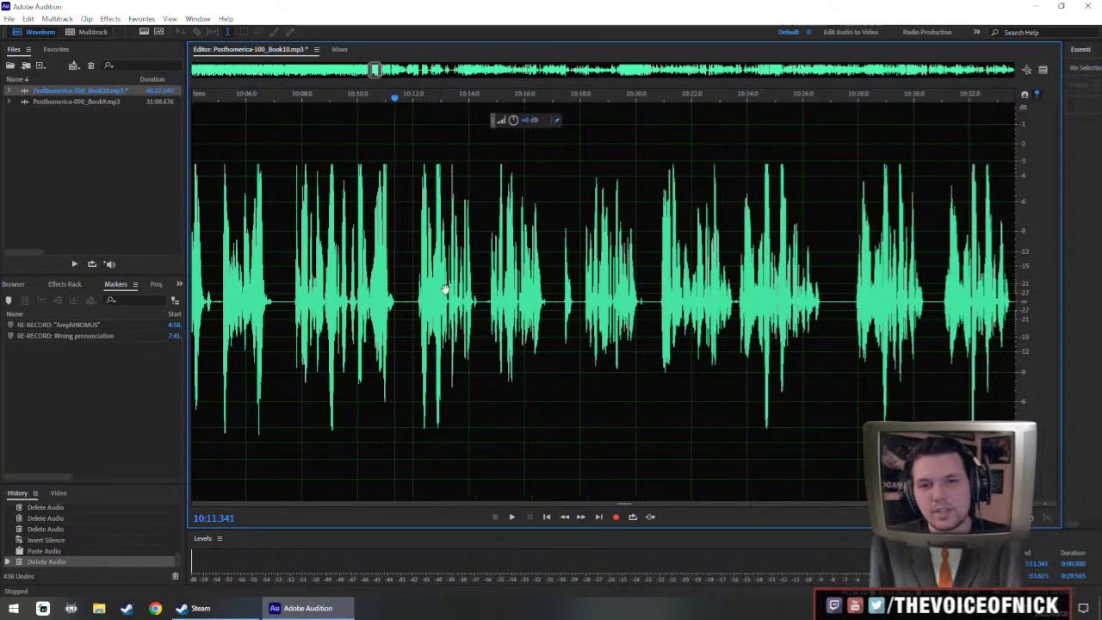
{"action": "scroll", "coordinate": [345, 297], "scroll_direction": "up", "scroll_amount": 1}
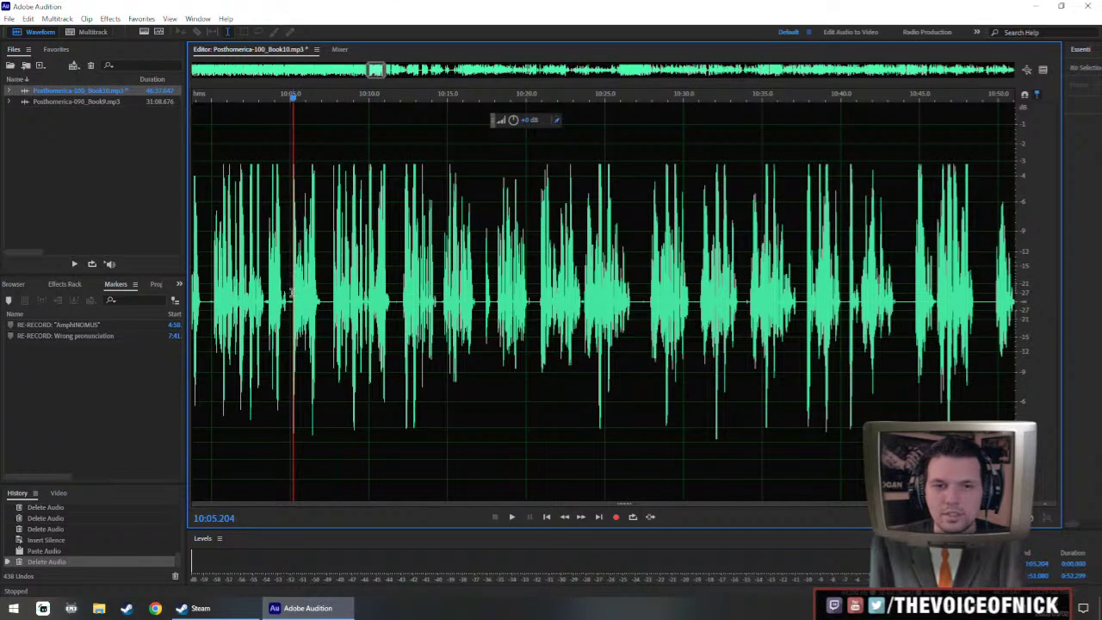
{"action": "scroll", "coordinate": [284, 309], "scroll_direction": "up", "scroll_amount": 2}
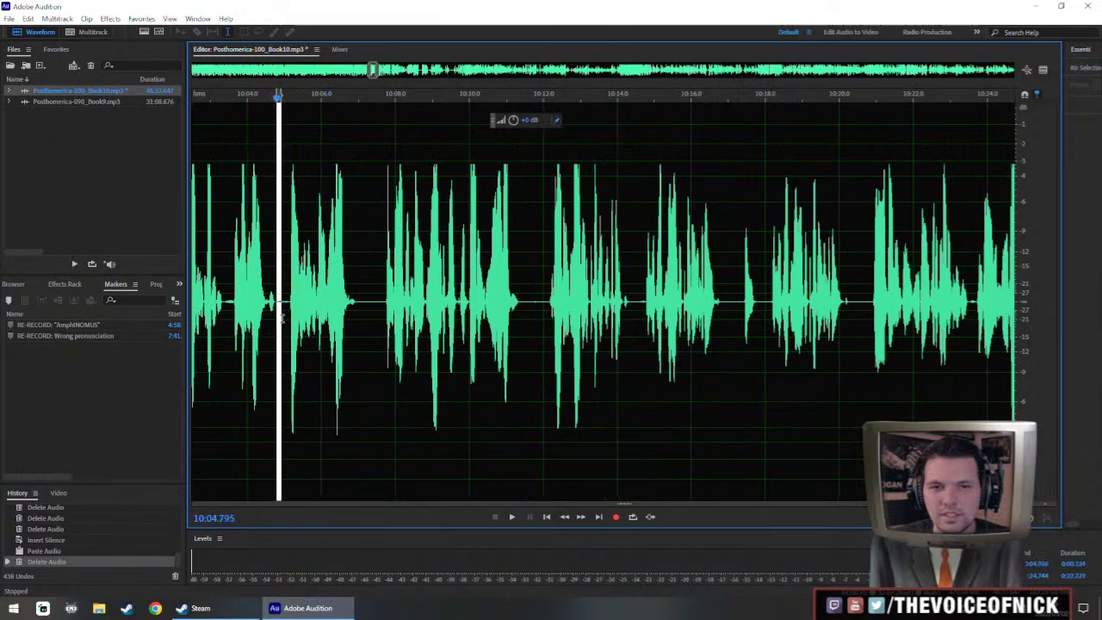
{"action": "left_click_drag", "start_coordinate": [281, 319], "coordinate": [292, 310]}
{"action": "left_click", "coordinate": [298, 305]}
{"action": "key", "text": "space"}
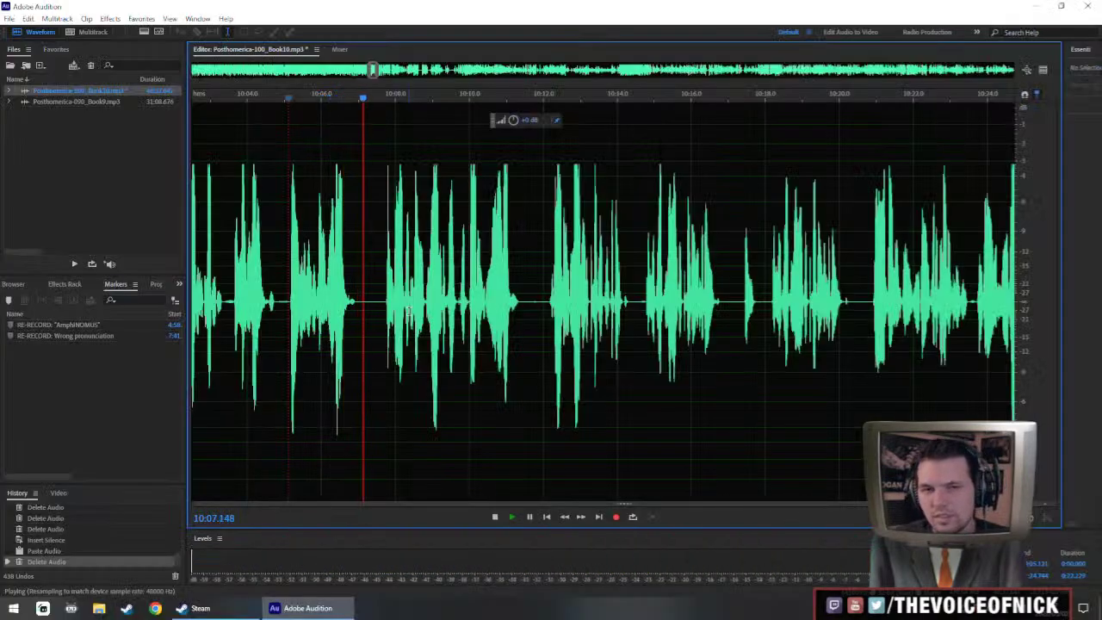
{"action": "scroll", "coordinate": [534, 327], "scroll_direction": "up", "scroll_amount": 2}
{"action": "key", "text": "space"}
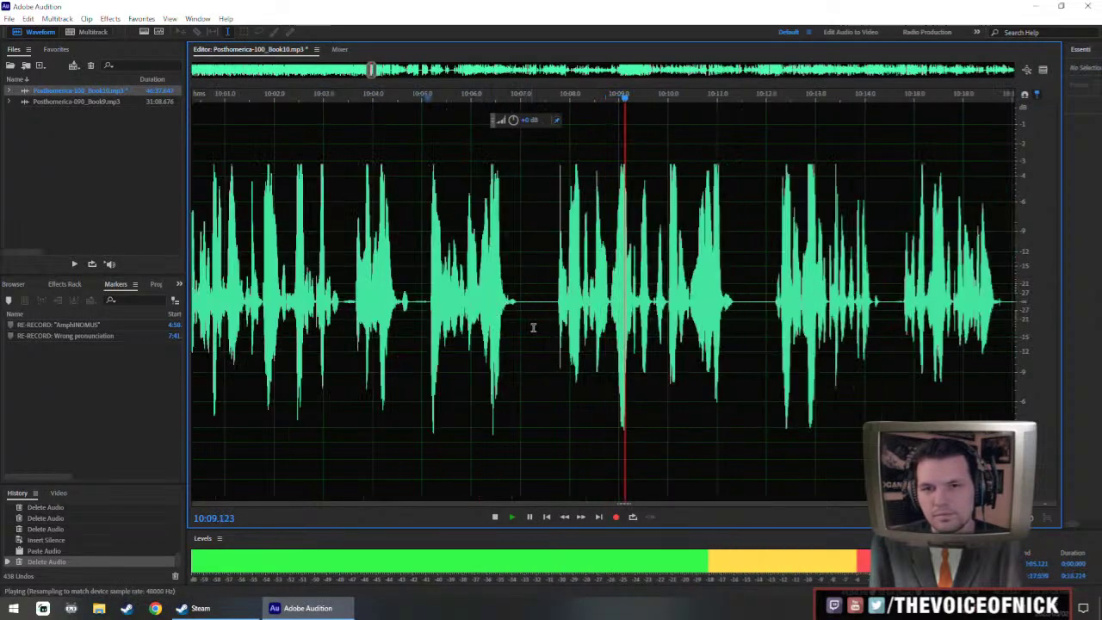
- Trim about 0.1 s from the pause near 10:07.3 and replay the join from about 10:06.2
{"action": "left_click_drag", "start_coordinate": [533, 327], "coordinate": [537, 327]}
{"action": "key", "text": "Delete"}
{"action": "left_click", "coordinate": [481, 264]}
{"action": "key", "text": "space"}
- Shorten the pause near 10:11.8 by about 0.06 s and replay from about 10:09.2
{"action": "key", "text": "ctrl+backslash"}
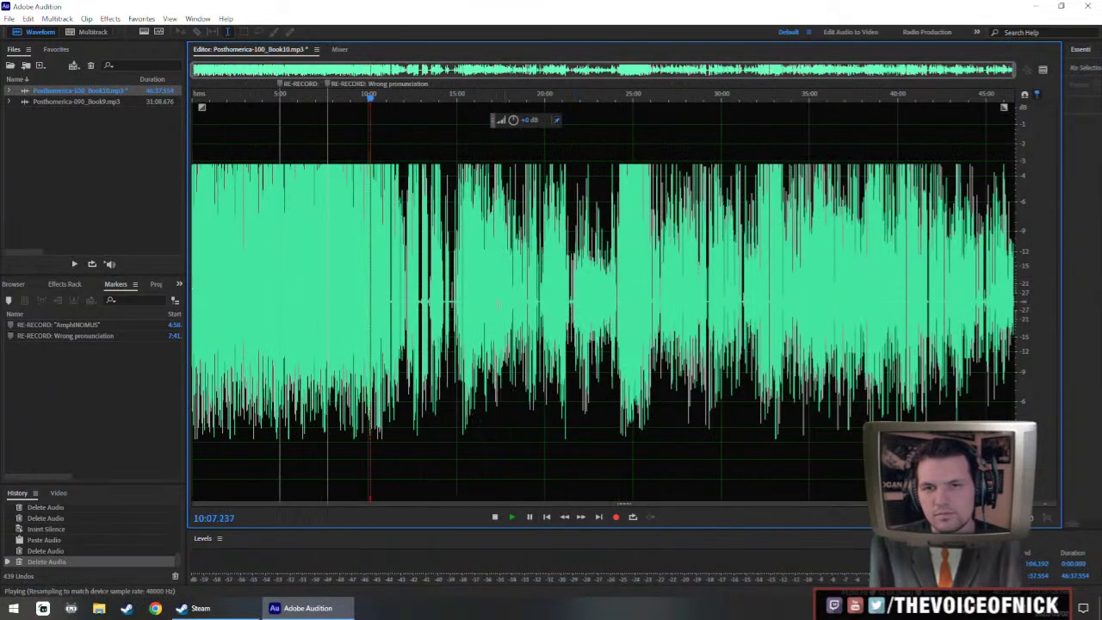
{"action": "scroll", "coordinate": [396, 288], "scroll_direction": "up", "scroll_amount": 10}
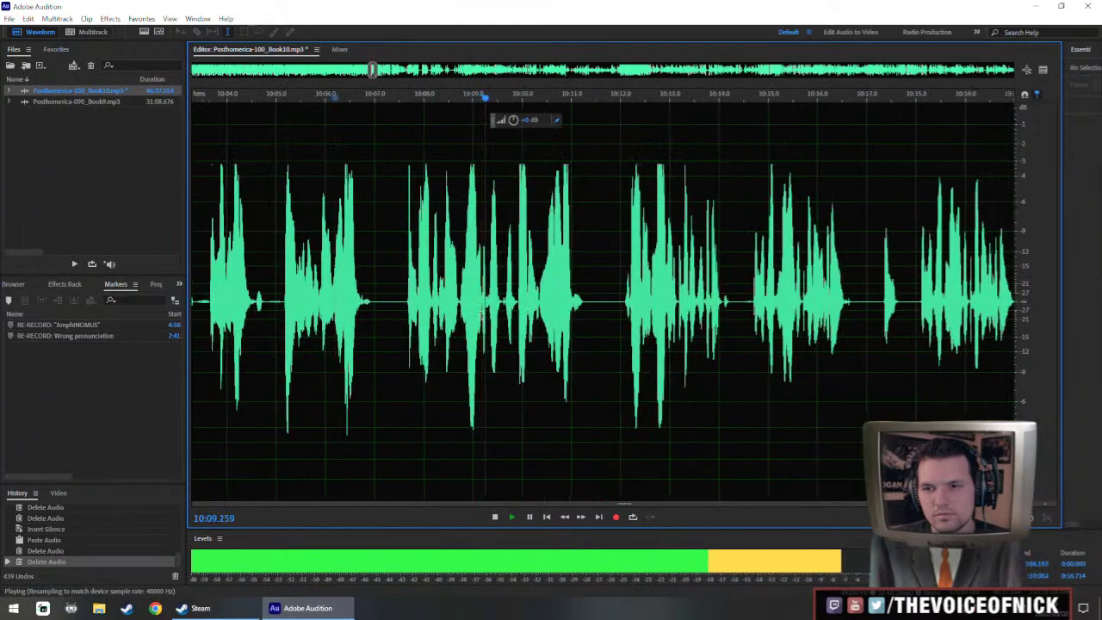
{"action": "left_click_drag", "start_coordinate": [612, 335], "coordinate": [438, 314]}
{"action": "key", "text": "Delete"}
{"action": "left_click", "coordinate": [344, 264]}
{"action": "key", "text": "space"}
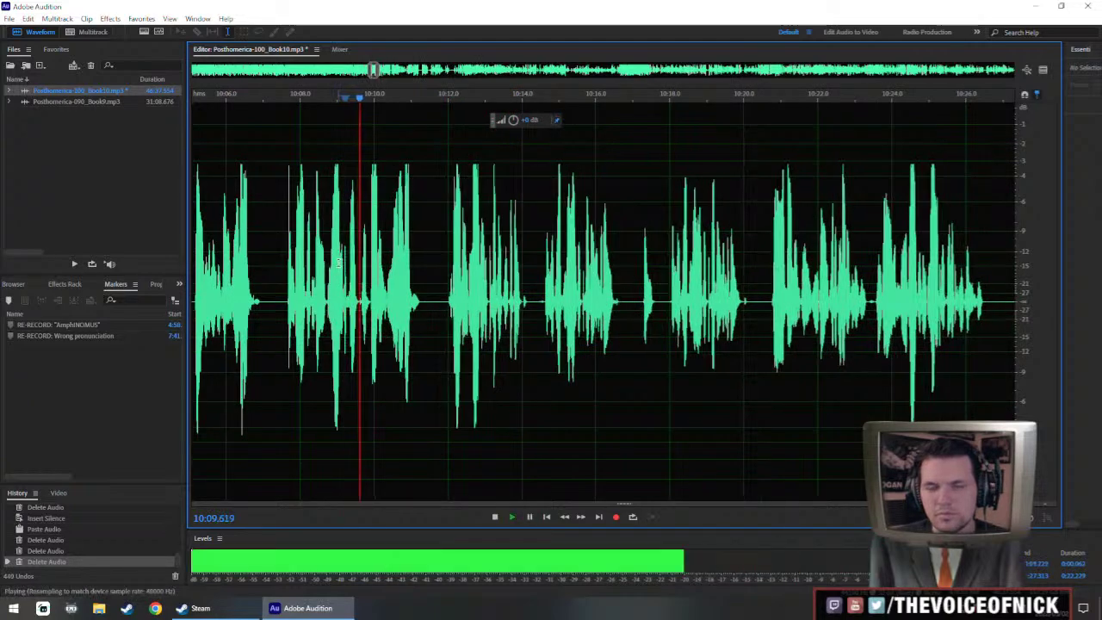
- Amplify the audio from about 10:14.3 to 10:37.2, apply the Effects Rack to it, and replay from about 10:12.5
{"action": "scroll", "coordinate": [365, 267], "scroll_direction": "down", "scroll_amount": 10}
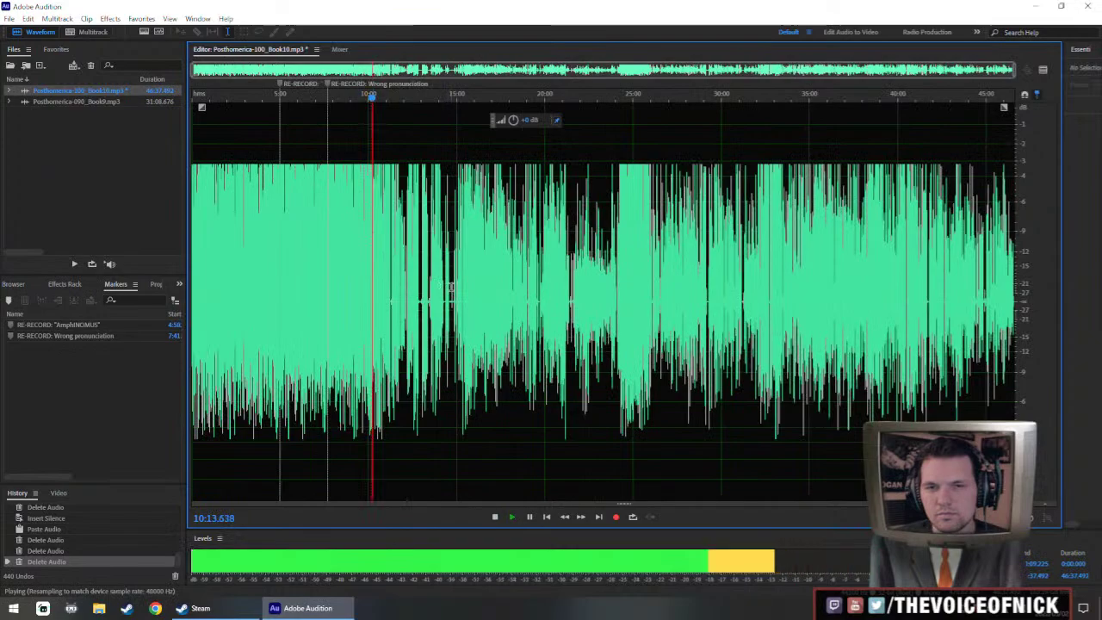
{"action": "scroll", "coordinate": [448, 288], "scroll_direction": "up", "scroll_amount": 10}
{"action": "scroll", "coordinate": [610, 311], "scroll_direction": "down", "scroll_amount": 3}
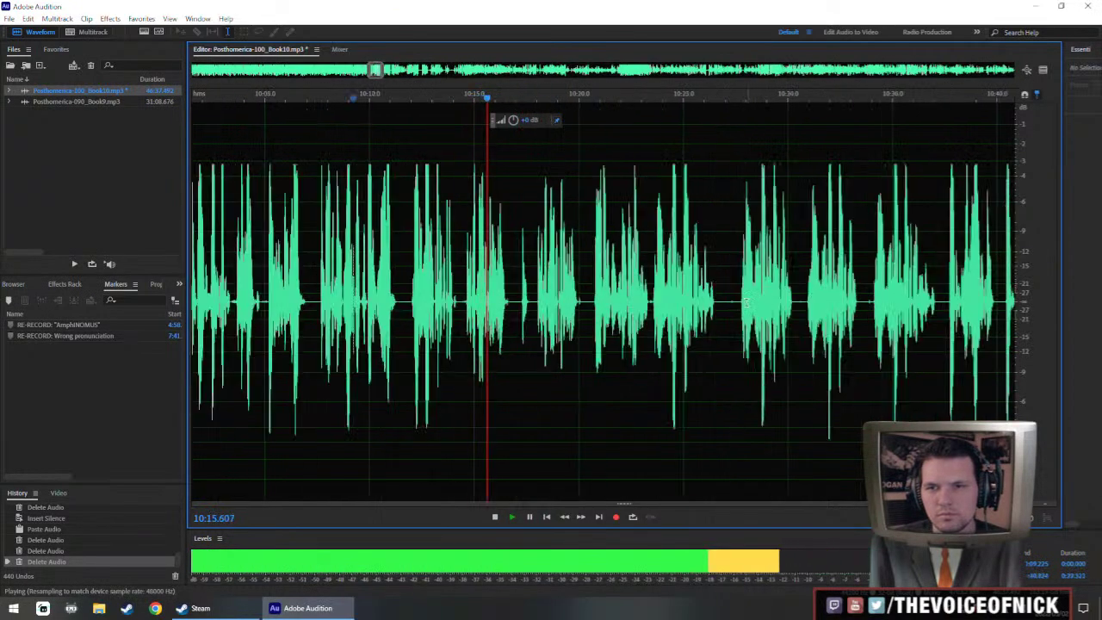
{"action": "left_click_drag", "start_coordinate": [938, 308], "coordinate": [461, 343]}
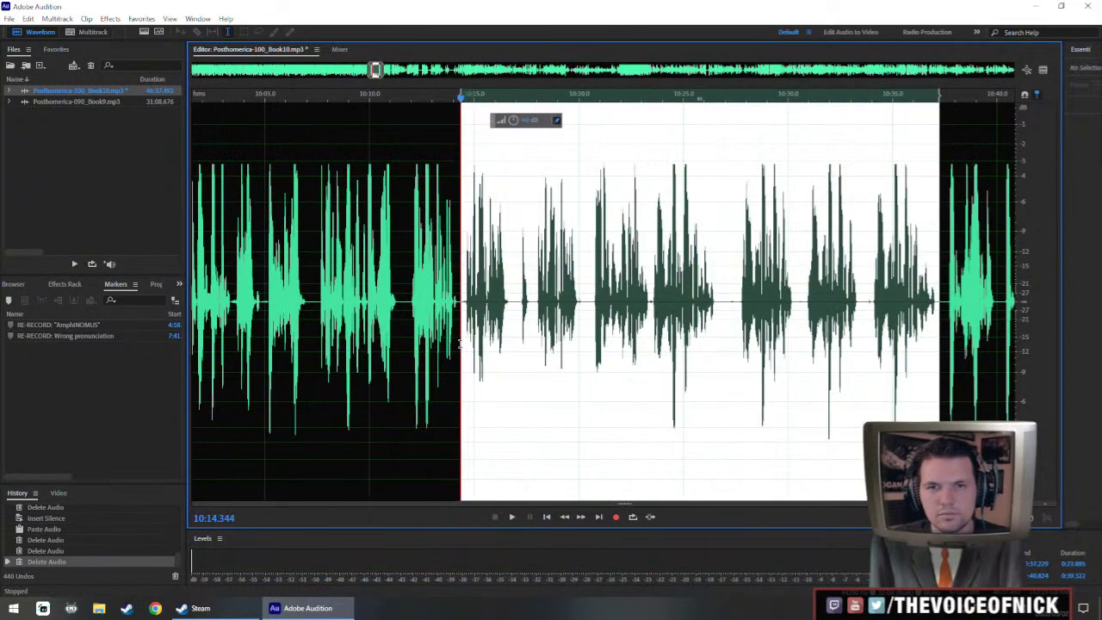
{"action": "left_click_drag", "start_coordinate": [514, 121], "coordinate": [524, 119]}
{"action": "key", "text": "ctrl+r"}
{"action": "left_click", "coordinate": [423, 250]}
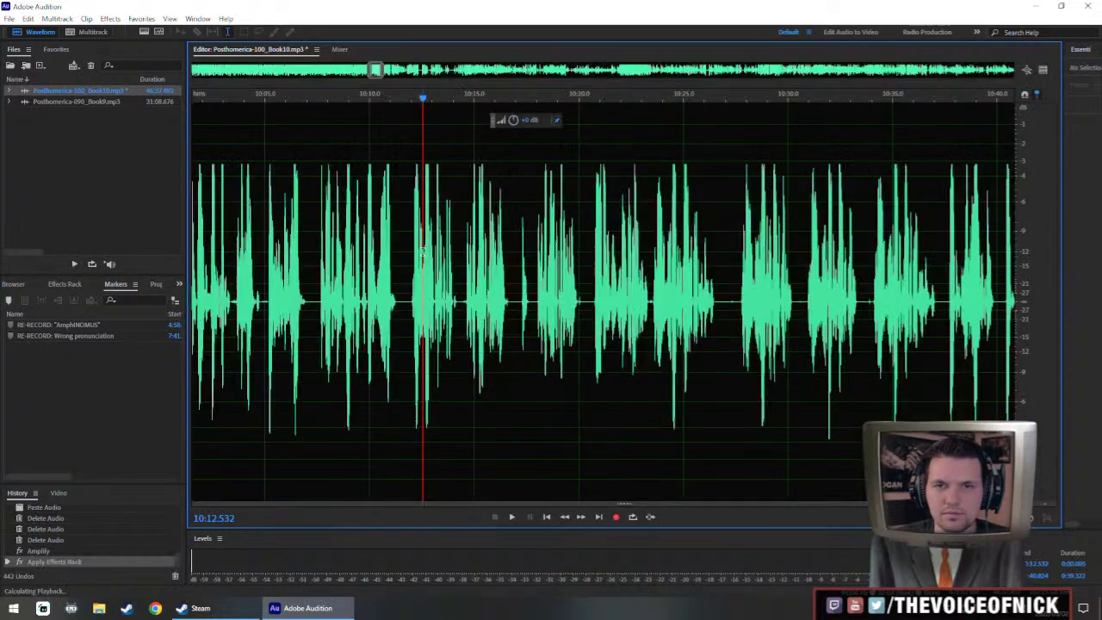
{"action": "key", "text": "space"}
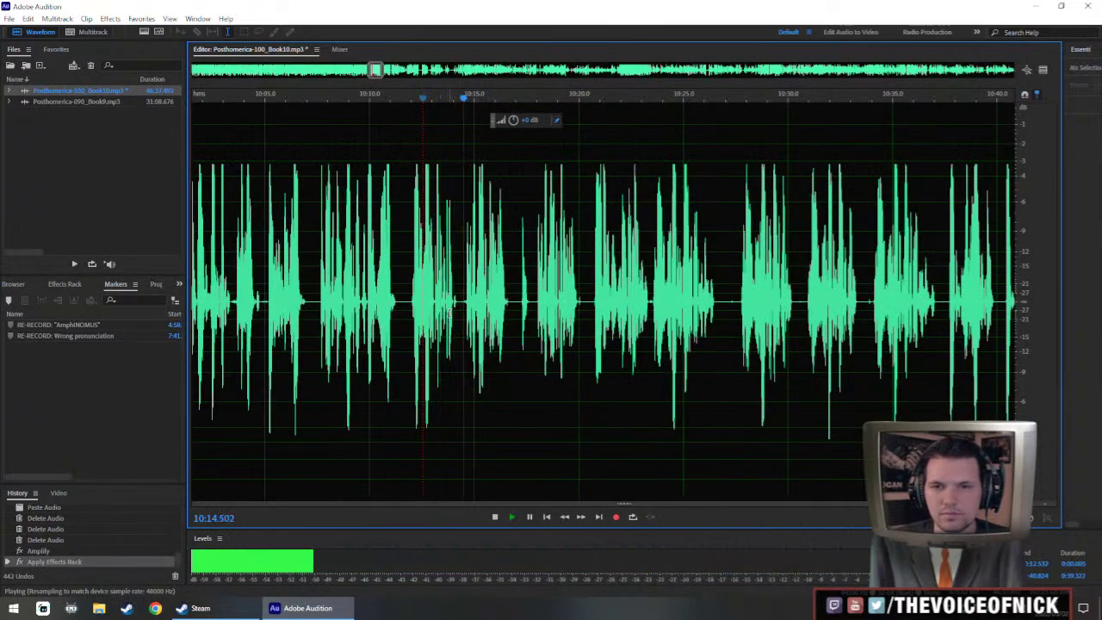
- Delete the repeated take from about 10:14.6 to 10:18.0 and replay the join from about 10:12.3
{"action": "scroll", "coordinate": [464, 321], "scroll_direction": "up", "scroll_amount": 3}
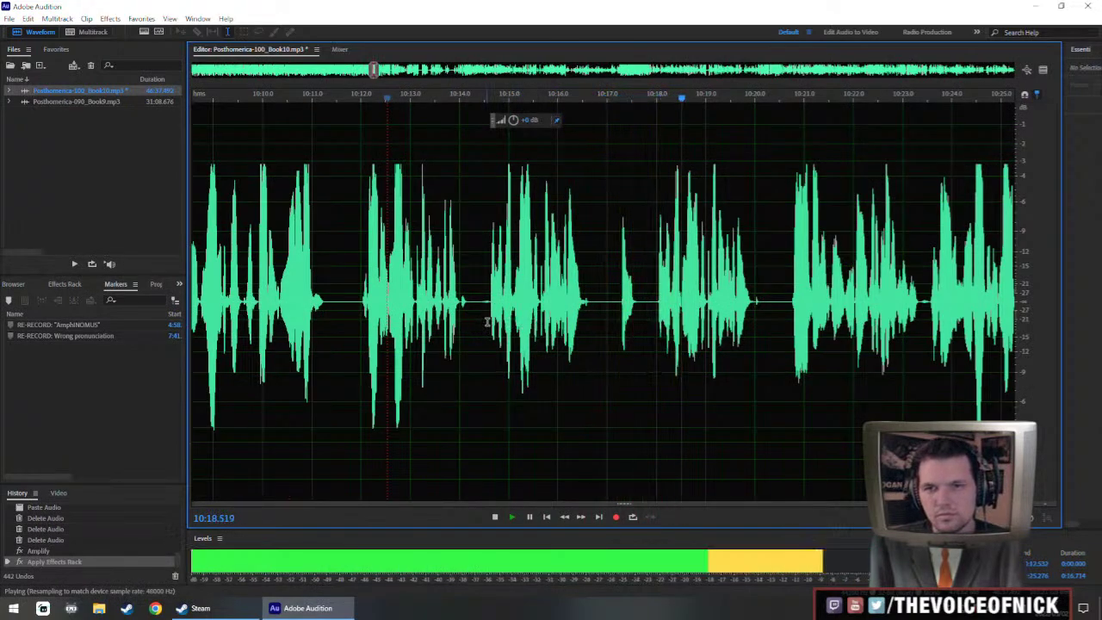
{"action": "left_click_drag", "start_coordinate": [488, 312], "coordinate": [656, 336]}
{"action": "key", "text": "Delete"}
{"action": "key", "text": "space"}
- Compare by ear the takes starting at about 10:20.2, 10:24.4, 10:27.6 and 10:30.6
{"action": "key", "text": "backslash"}
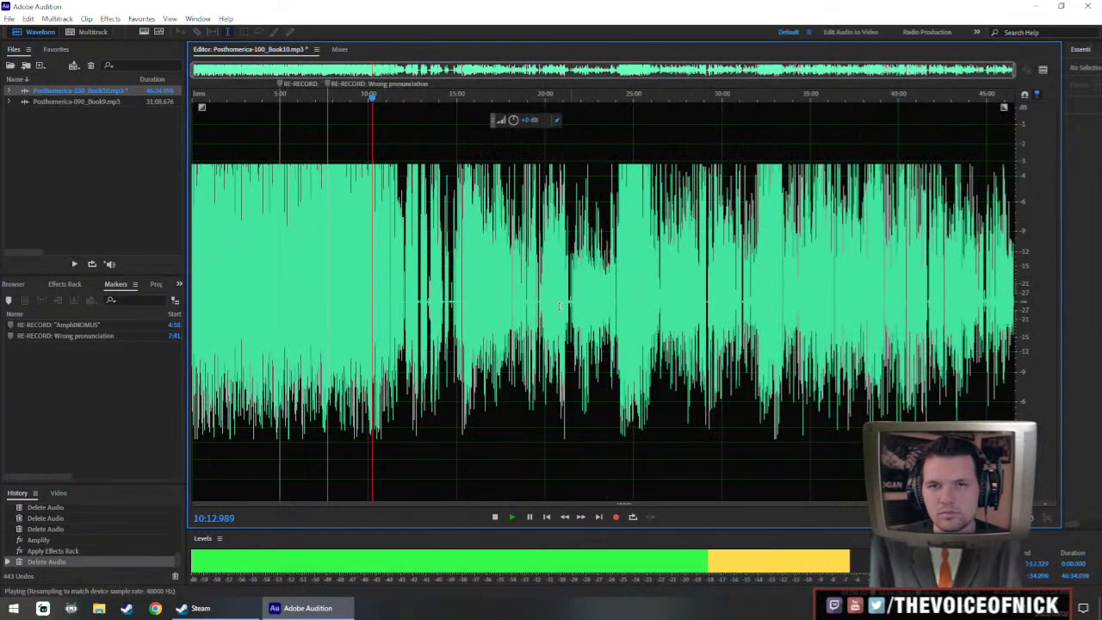
{"action": "key", "text": "backslash"}
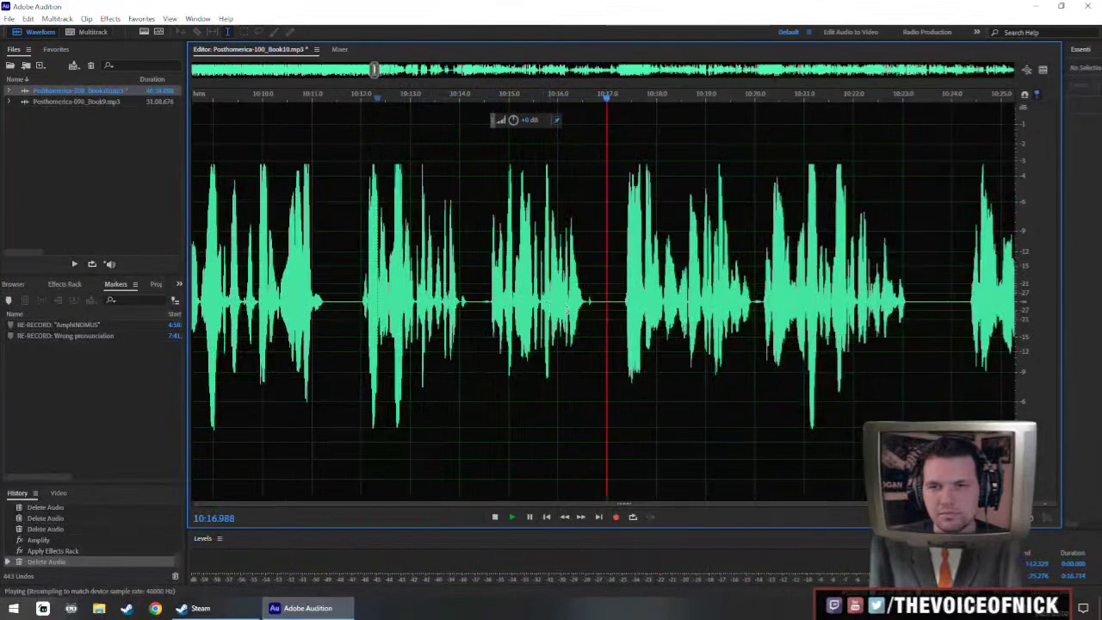
{"action": "scroll", "coordinate": [512, 305], "scroll_direction": "down", "scroll_amount": 2}
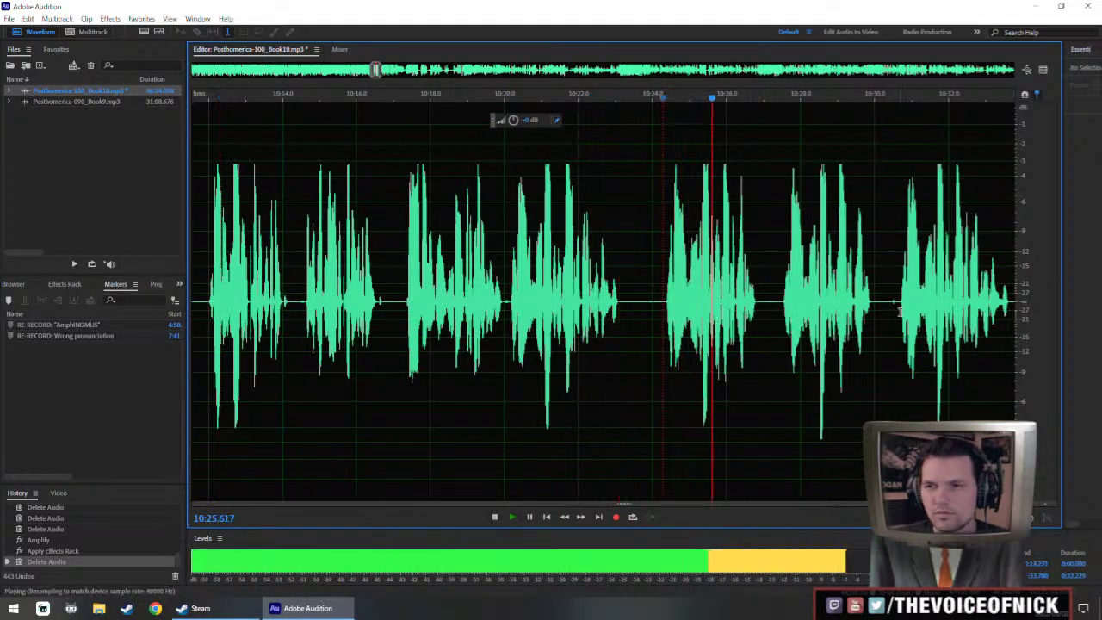
{"action": "left_click", "coordinate": [899, 312]}
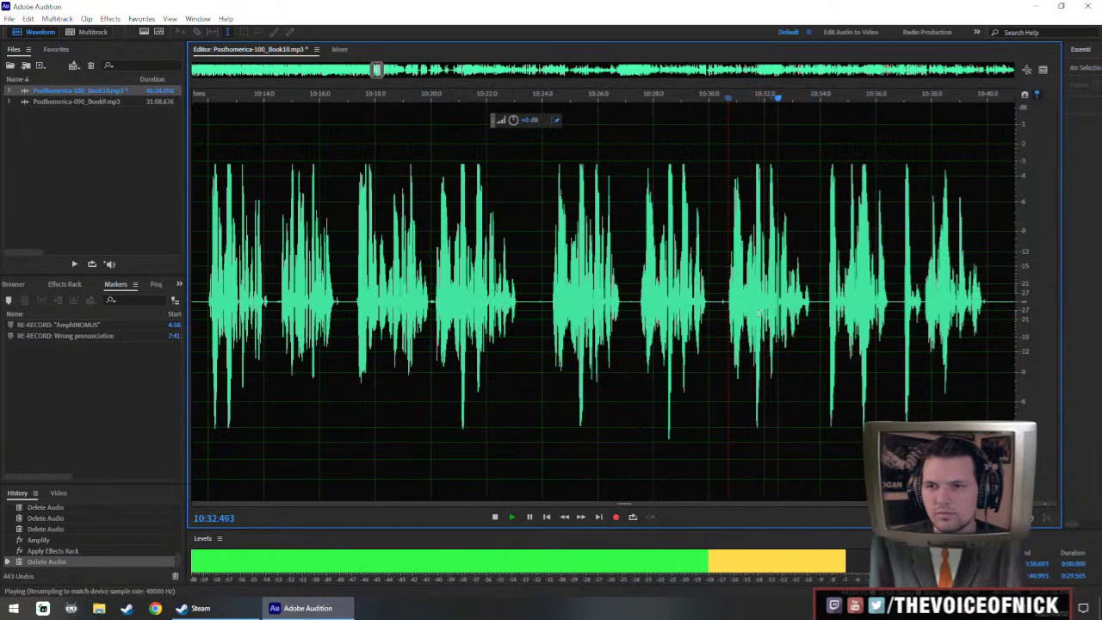
{"action": "left_click", "coordinate": [442, 300]}
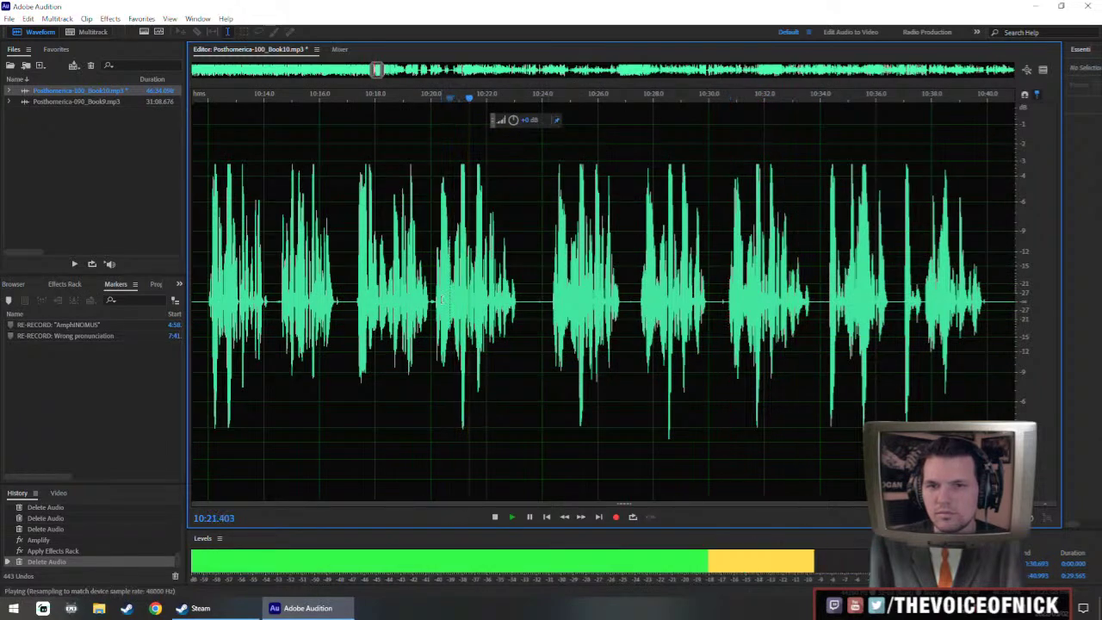
{"action": "left_click", "coordinate": [722, 312]}
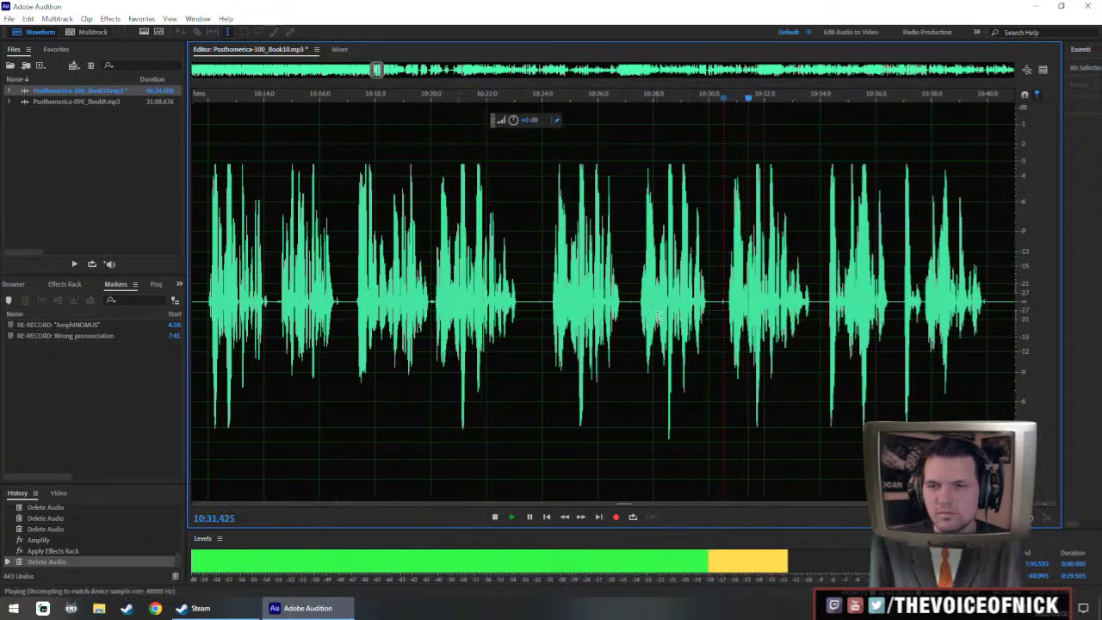
{"action": "left_click", "coordinate": [640, 304]}
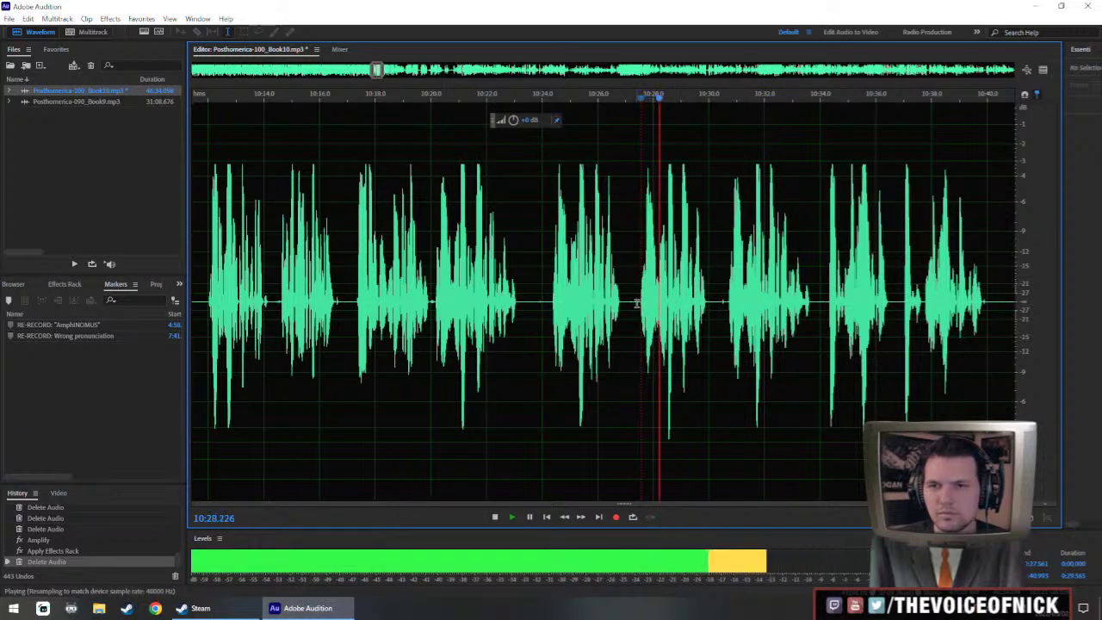
{"action": "key", "text": "space"}
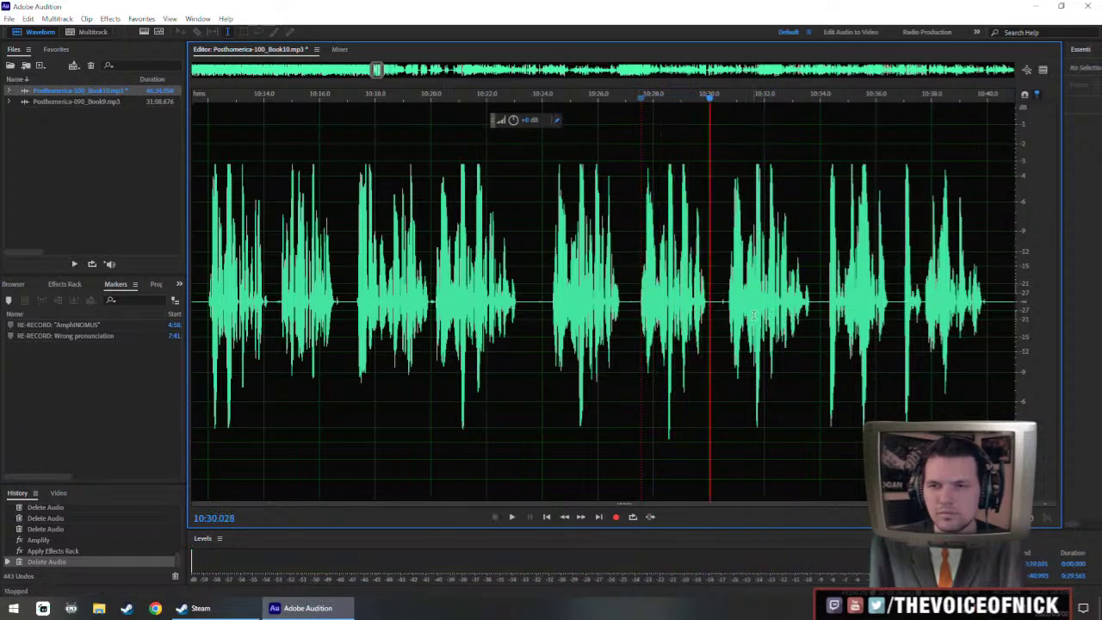
{"action": "key", "text": "space"}
{"action": "left_click", "coordinate": [435, 309]}
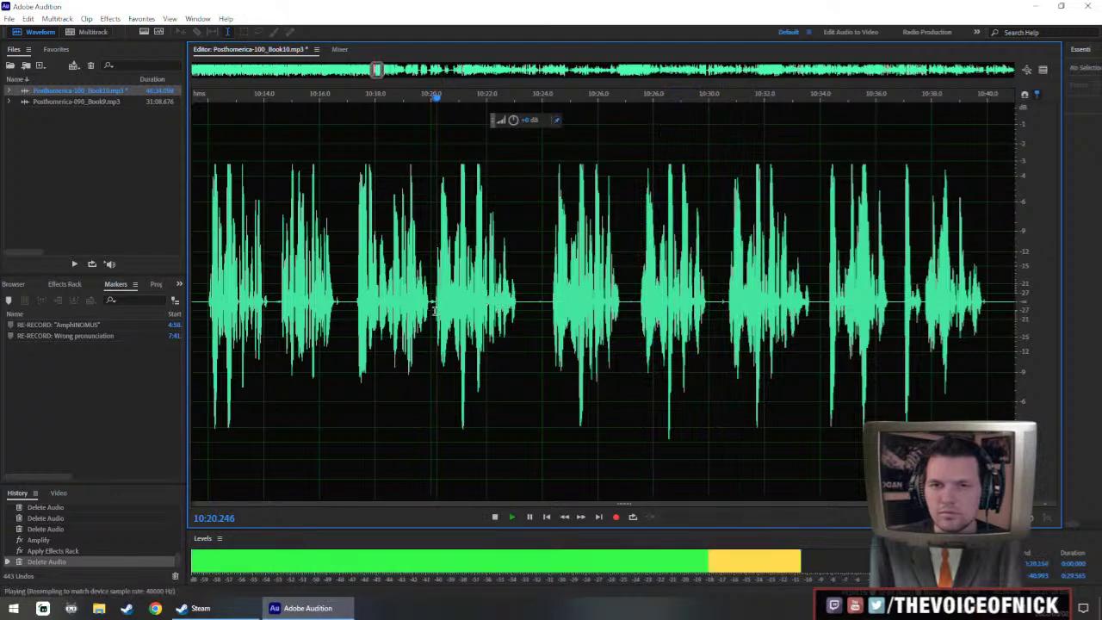
{"action": "key", "text": "space"}
{"action": "left_click", "coordinate": [641, 304]}
{"action": "key", "text": "space"}
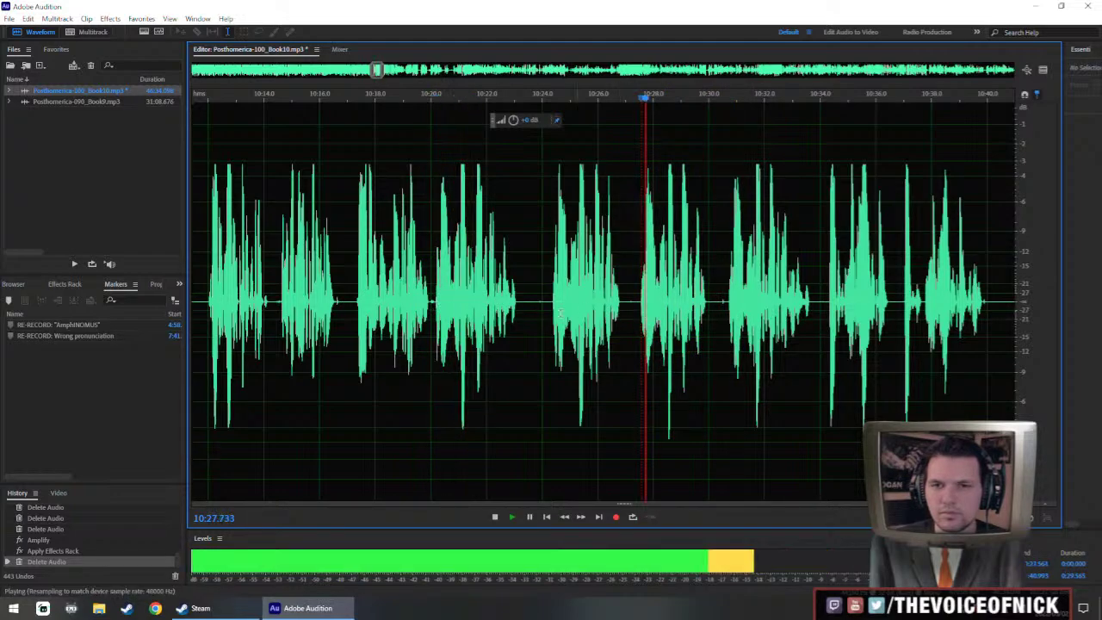
{"action": "left_click", "coordinate": [551, 303]}
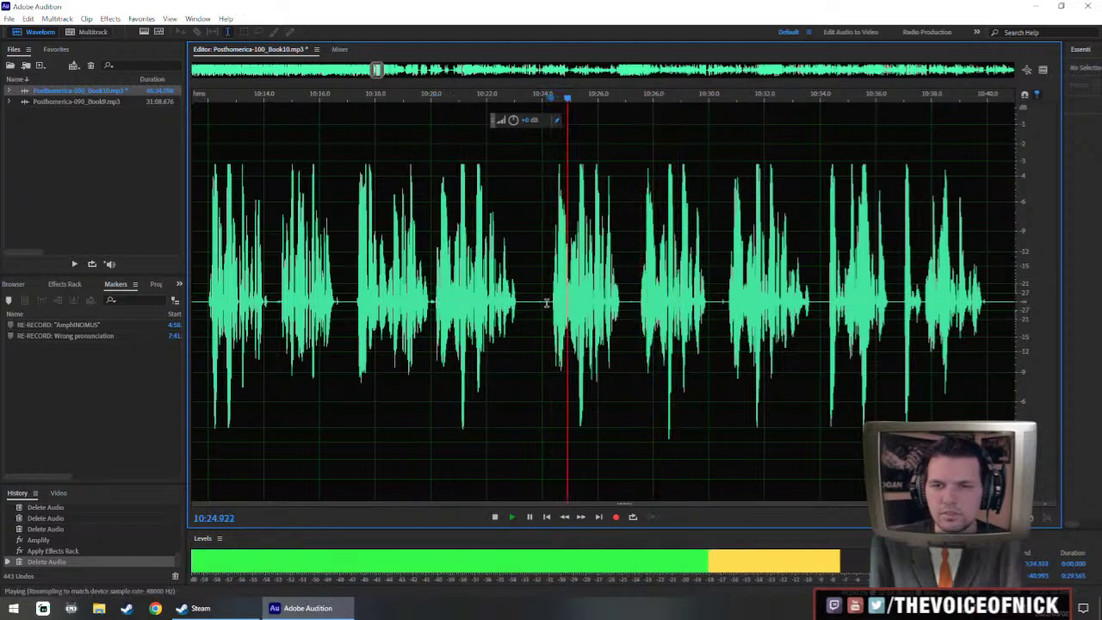
{"action": "left_click", "coordinate": [552, 304]}
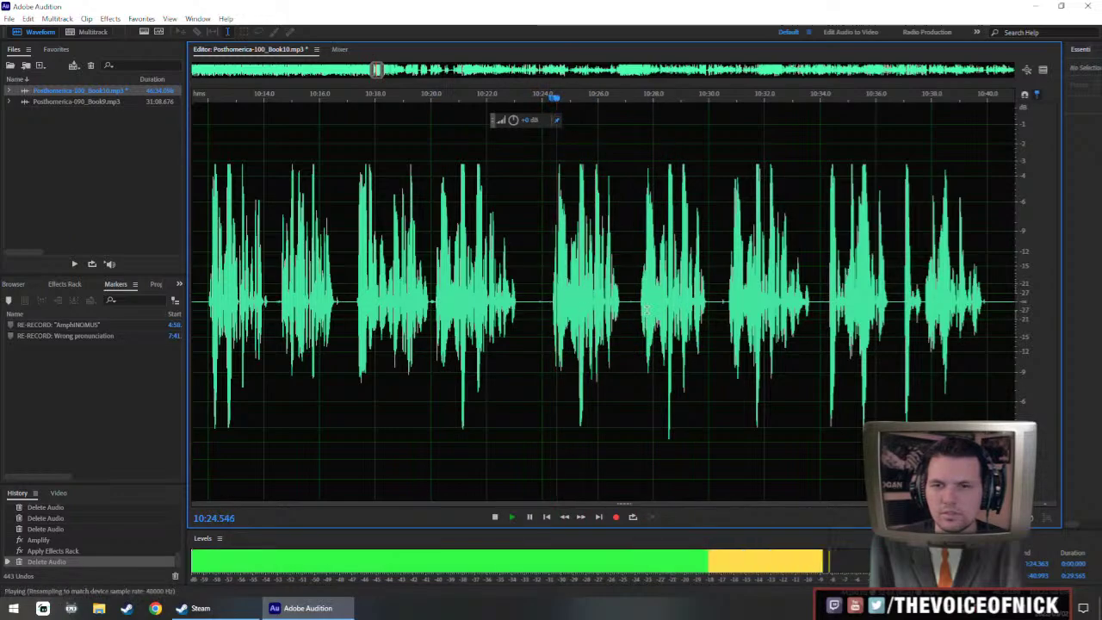
- Delete the repeated takes from about 10:20.2 to 10:27.5 and replay from about 10:20.6
{"action": "left_click_drag", "start_coordinate": [639, 299], "coordinate": [435, 340]}
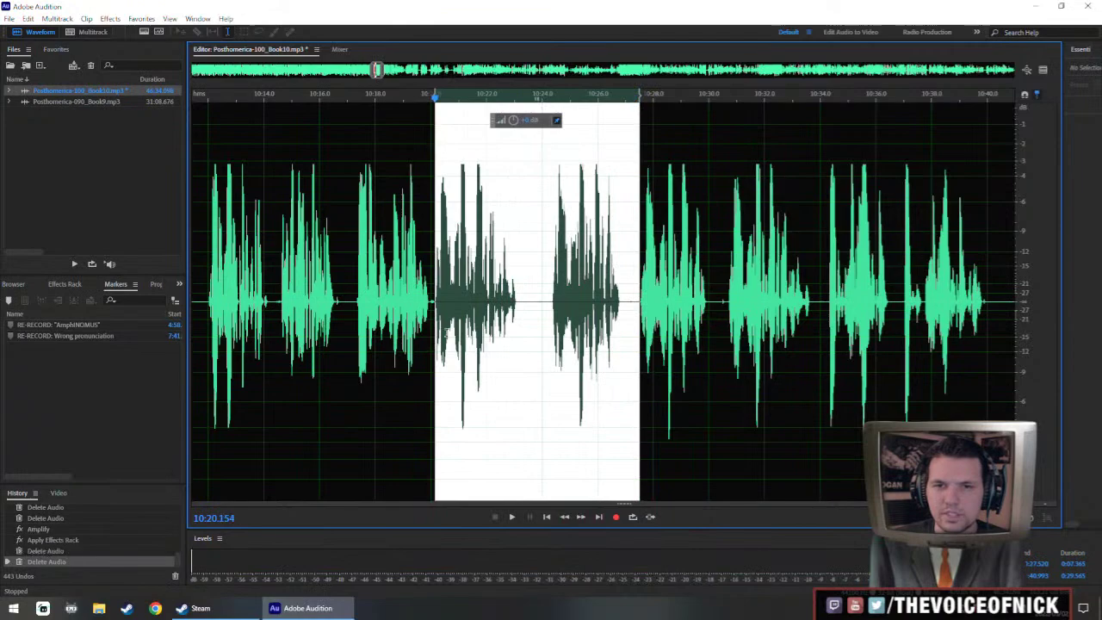
{"action": "key", "text": "Delete"}
{"action": "scroll", "coordinate": [452, 333], "scroll_direction": "up", "scroll_amount": 3}
{"action": "scroll", "coordinate": [567, 313], "scroll_direction": "up", "scroll_amount": 1}
{"action": "left_click", "coordinate": [387, 293]}
{"action": "key", "text": "space"}
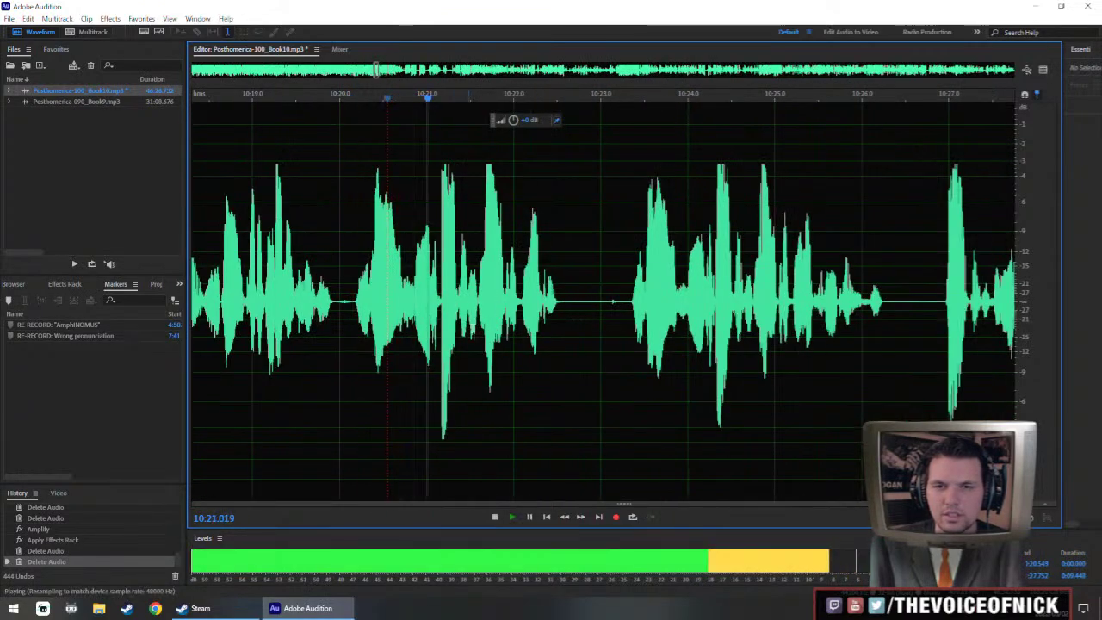
- Locate the matching word near 10:24.7, delete the audio from about 10:21.6 to 10:24.8, and replay the join
{"action": "key", "text": "space"}
{"action": "left_click", "coordinate": [752, 306]}
{"action": "key", "text": "space"}
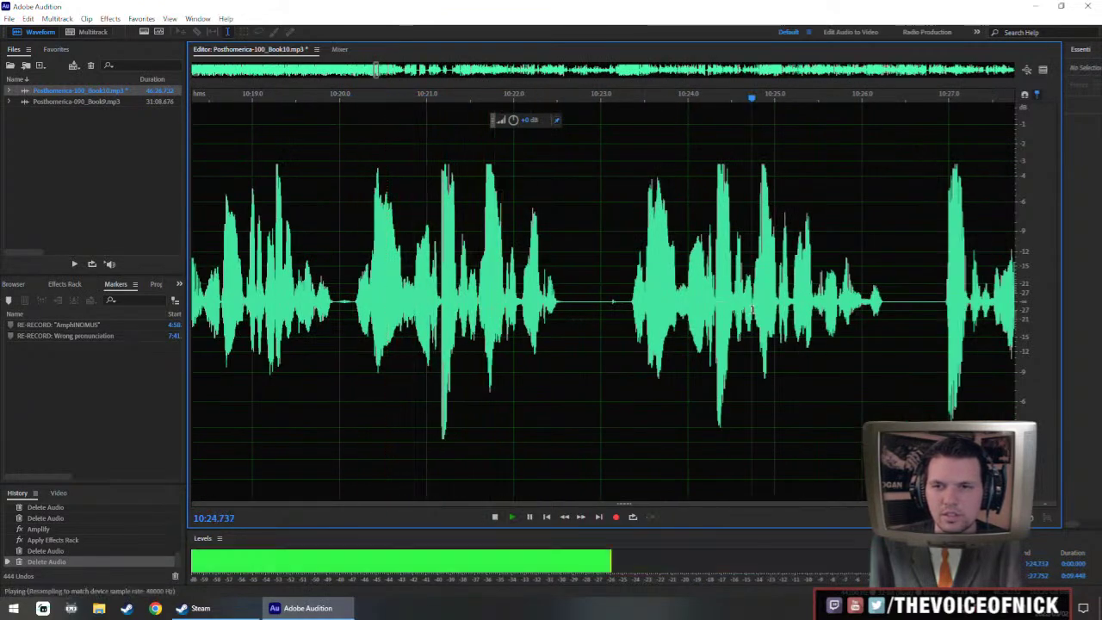
{"action": "key", "text": "space"}
{"action": "left_click_drag", "start_coordinate": [754, 301], "coordinate": [476, 360]}
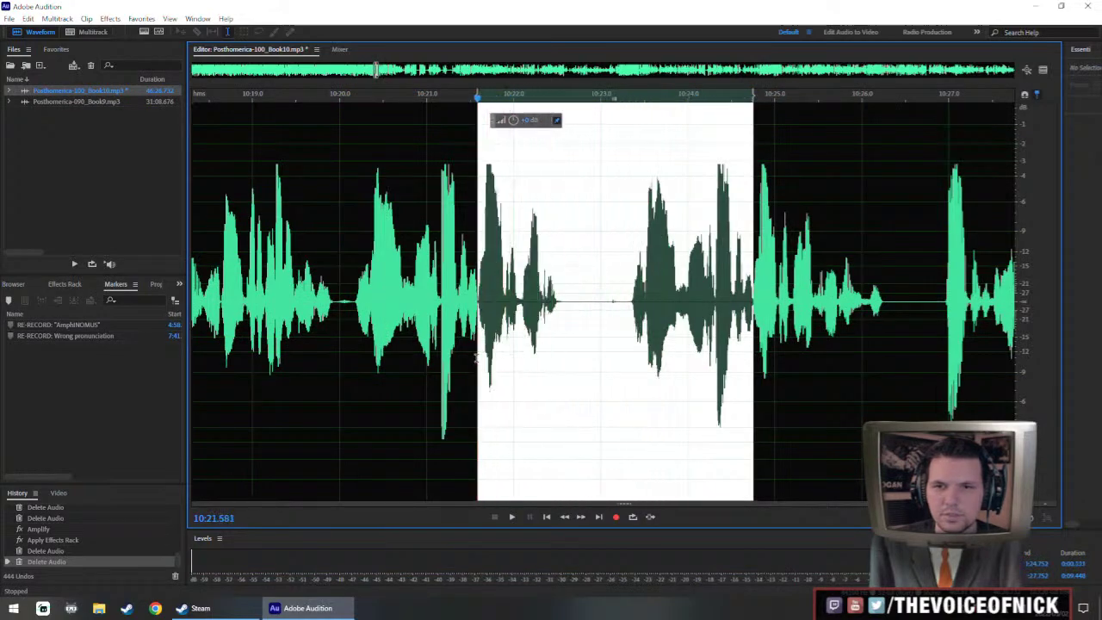
{"action": "key", "text": "Delete"}
{"action": "key", "text": "space"}
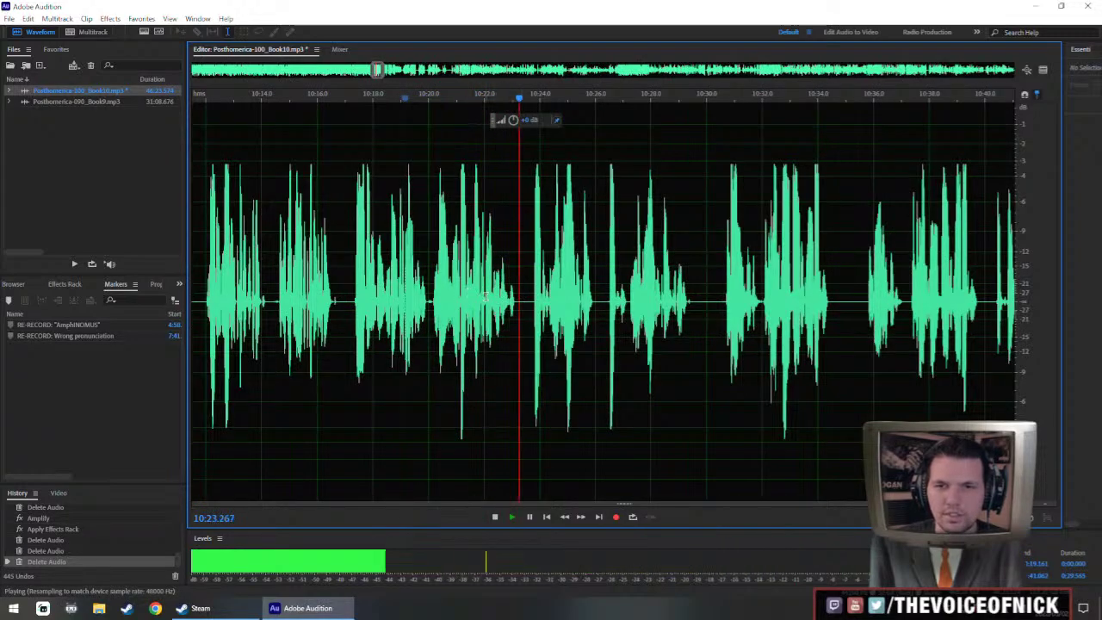
- Stop the playback, add a cue marker in the pause at about 10:17.0, and save the Book 10 file
{"action": "scroll", "coordinate": [546, 293], "scroll_direction": "up", "scroll_amount": 2}
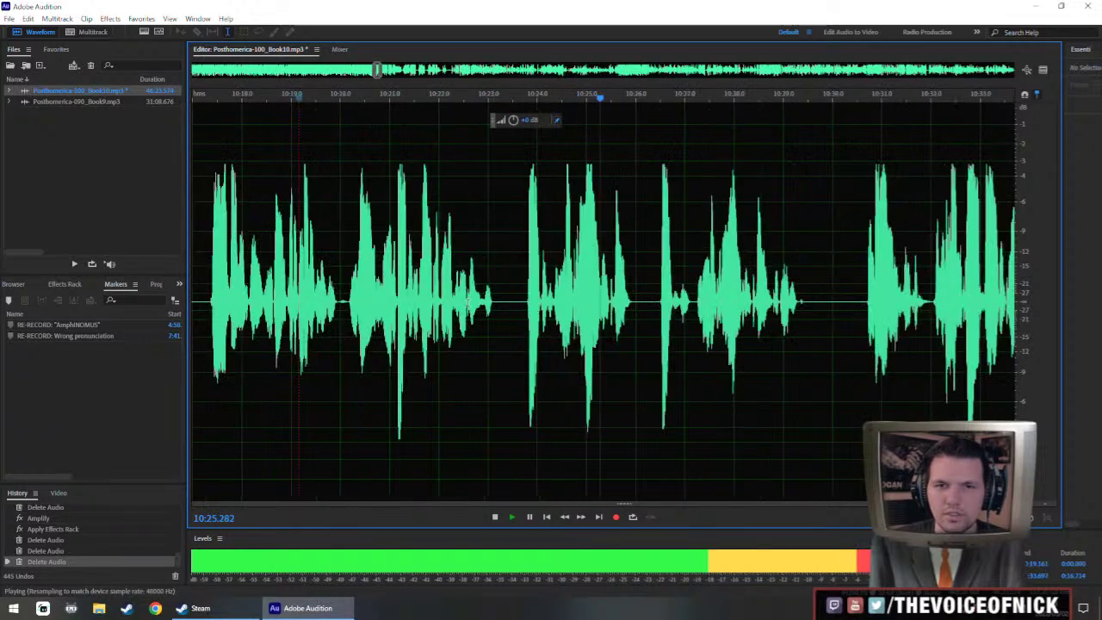
{"action": "left_click", "coordinate": [289, 295]}
{"action": "key", "text": "space"}
{"action": "scroll", "coordinate": [336, 295], "scroll_direction": "down", "scroll_amount": 3}
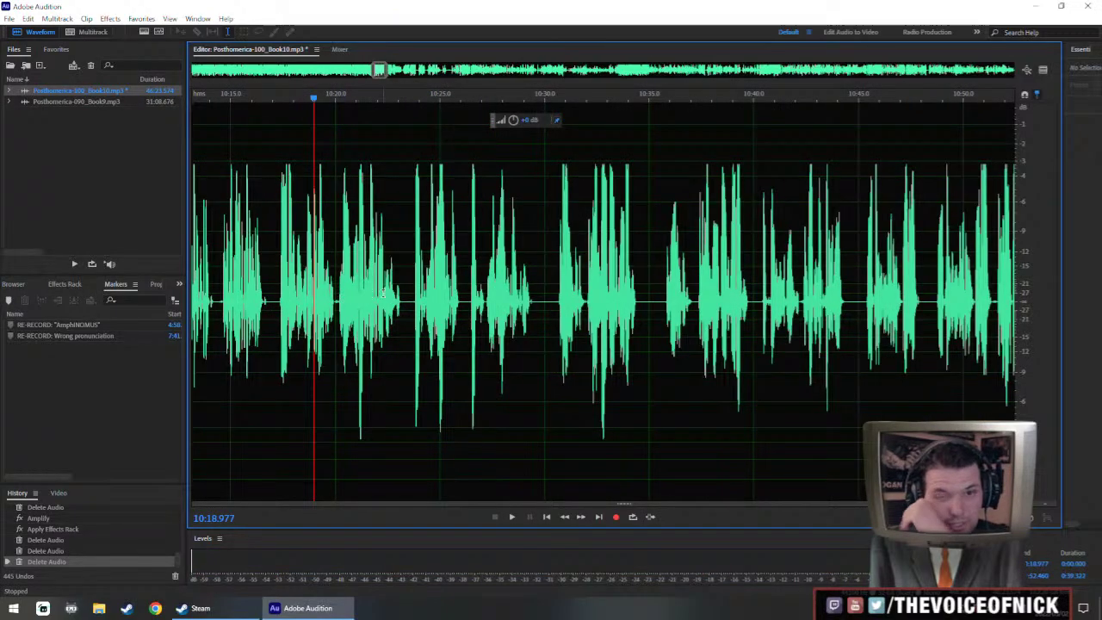
{"action": "scroll", "coordinate": [492, 239], "scroll_direction": "down", "scroll_amount": 1}
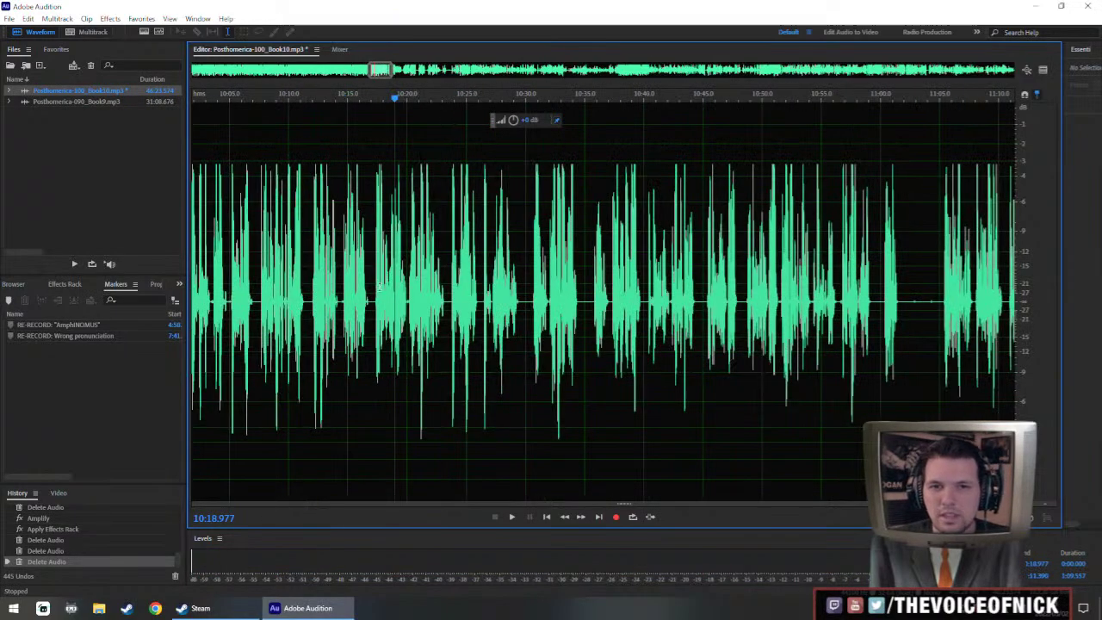
{"action": "scroll", "coordinate": [376, 314], "scroll_direction": "up", "scroll_amount": 2}
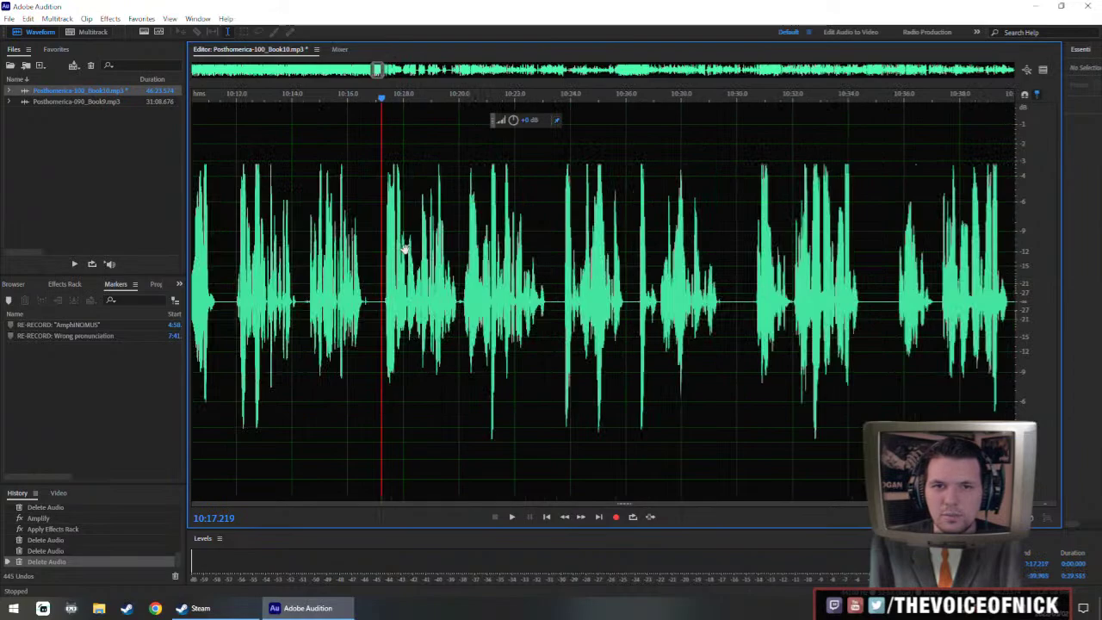
{"action": "scroll", "coordinate": [405, 250], "scroll_direction": "up", "scroll_amount": 1}
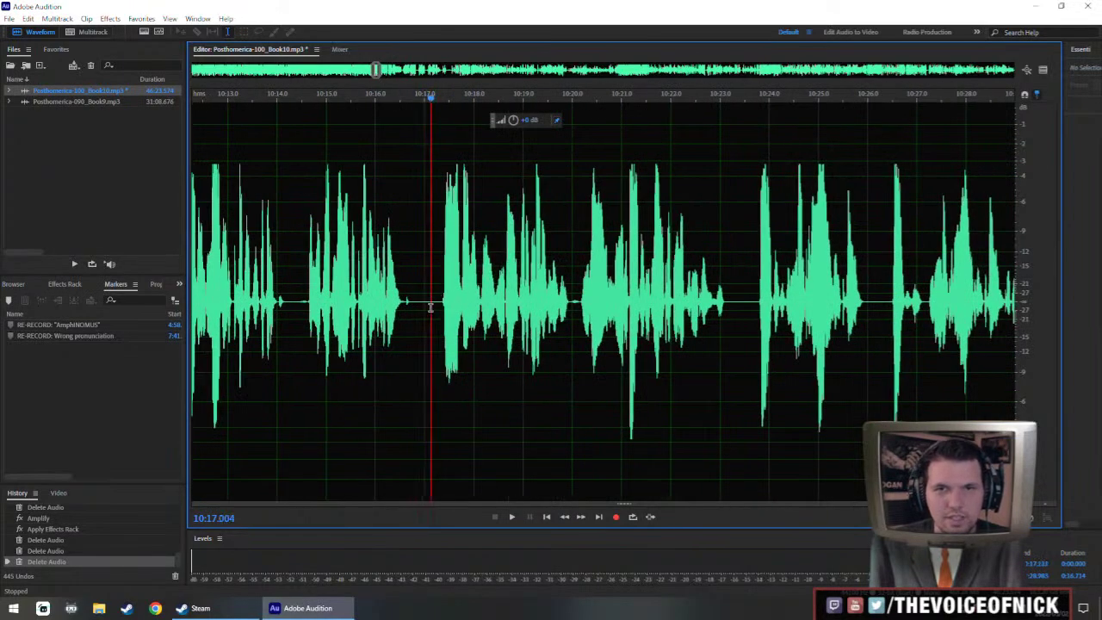
{"action": "key", "text": "m"}
{"action": "scroll", "coordinate": [423, 259], "scroll_direction": "down", "scroll_amount": 3}
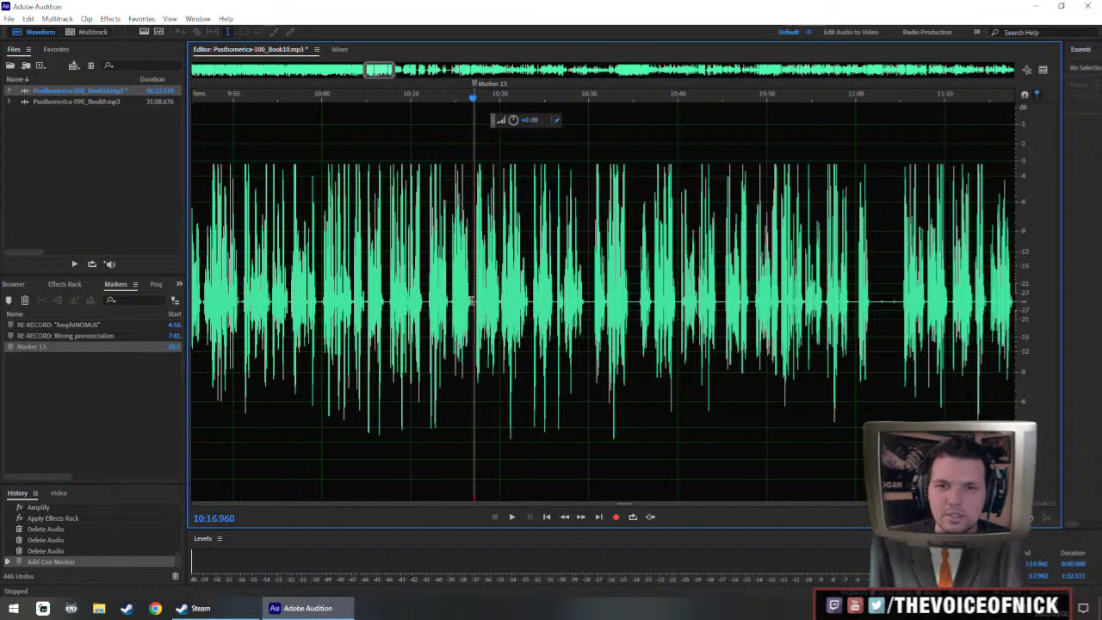
{"action": "key", "text": "ctrl+s"}
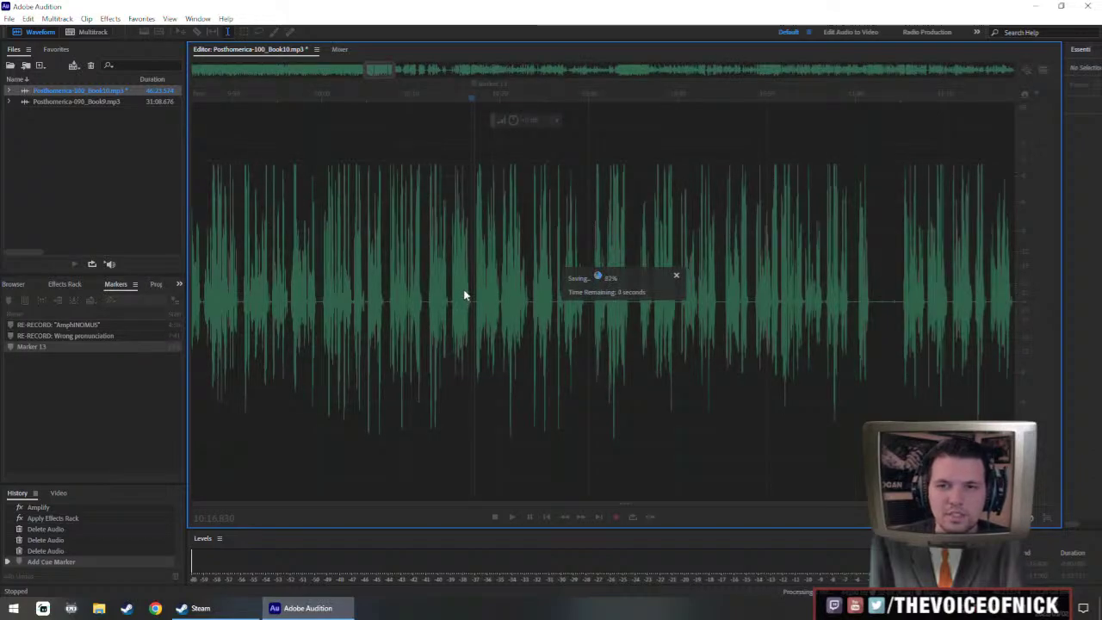
- Examine the phrase from about 10:12.0 to 10:14.2, just before the new marker, and set the playhead at its start
{"action": "scroll", "coordinate": [464, 295], "scroll_direction": "up", "scroll_amount": 3}
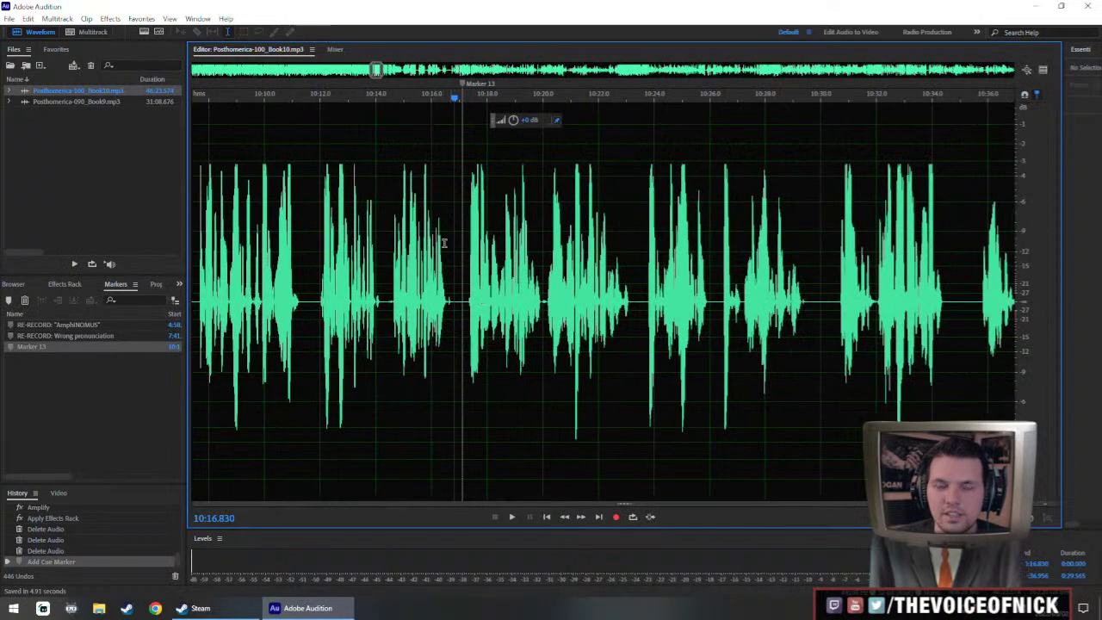
{"action": "scroll", "coordinate": [329, 284], "scroll_direction": "down", "scroll_amount": 3}
{"action": "scroll", "coordinate": [443, 270], "scroll_direction": "up", "scroll_amount": 3}
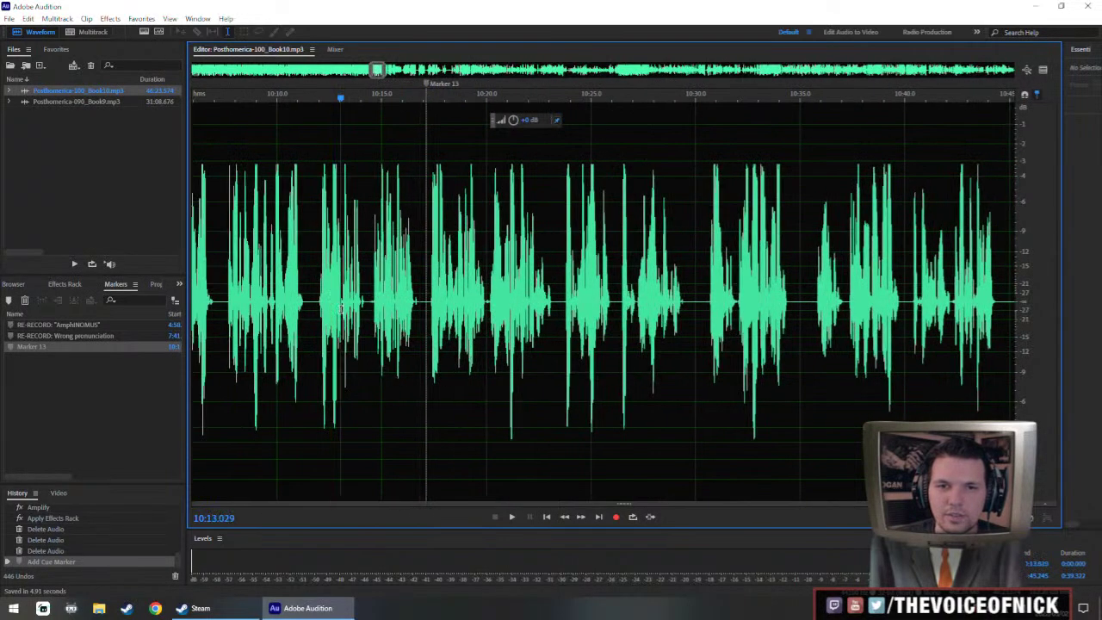
{"action": "left_click_drag", "start_coordinate": [342, 314], "coordinate": [366, 319]}
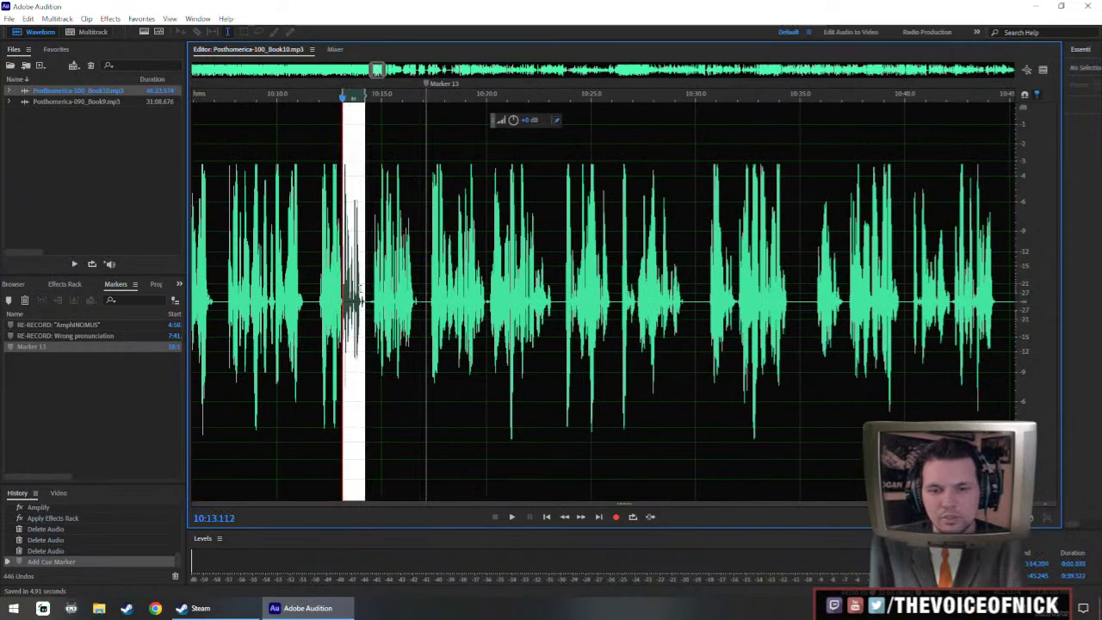
{"action": "left_click", "coordinate": [360, 218]}
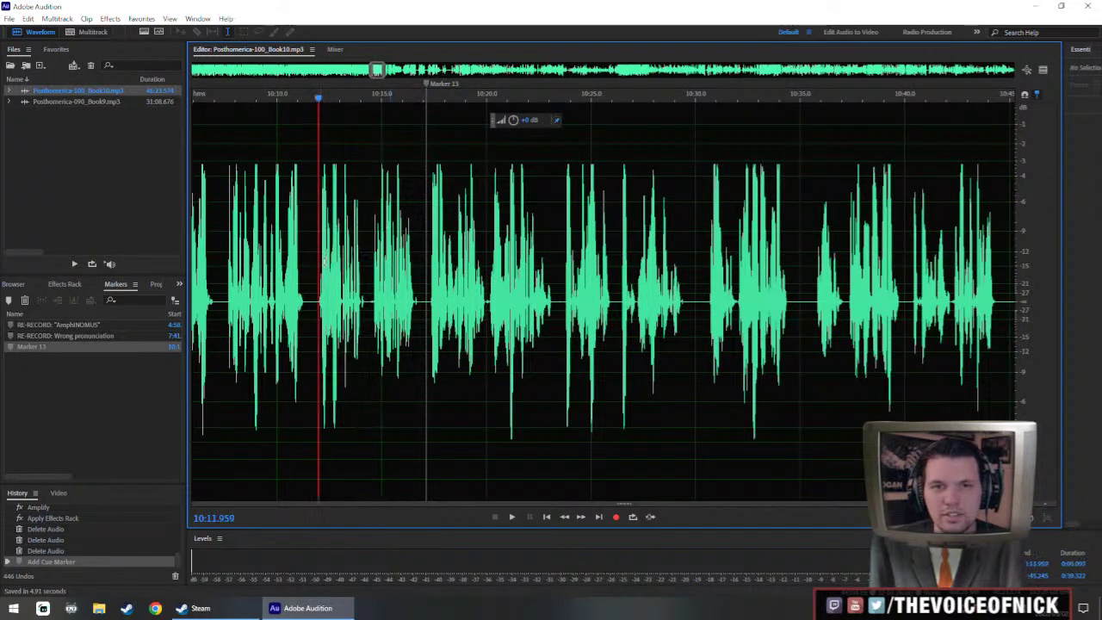
- Delete Marker 13 at about 10:17 from the Book10 recording
{"action": "right_click", "coordinate": [430, 87]}
{"action": "right_click", "coordinate": [426, 84]}
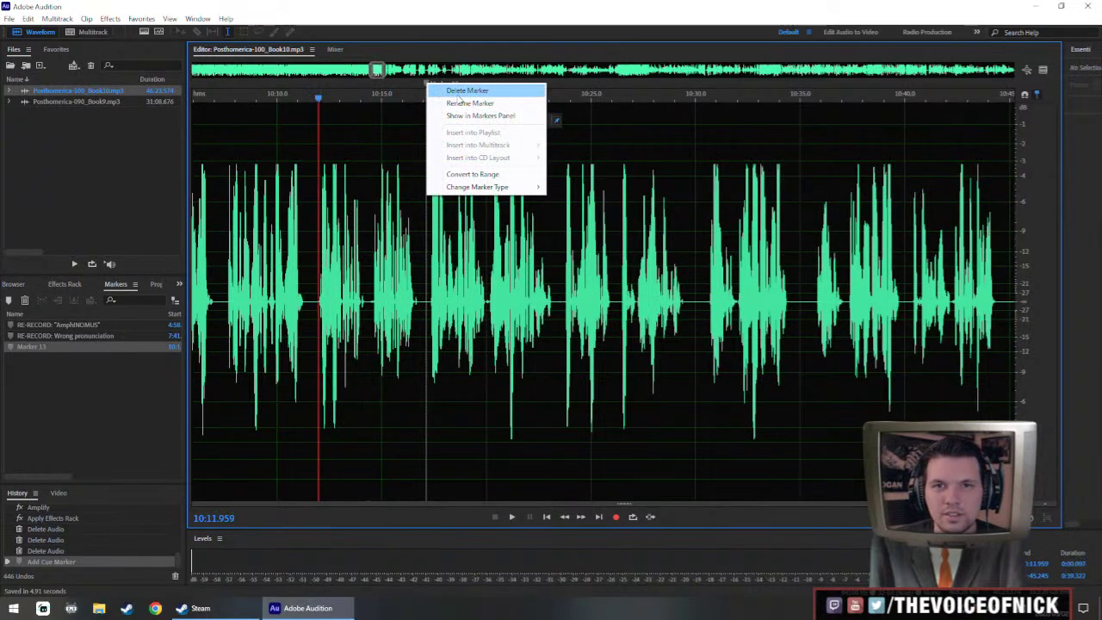
{"action": "left_click", "coordinate": [459, 91]}
- Listen from about 10:08 and delete the audio between about 10:23.8 and 10:26.5
{"action": "left_click", "coordinate": [237, 275]}
{"action": "key", "text": "space"}
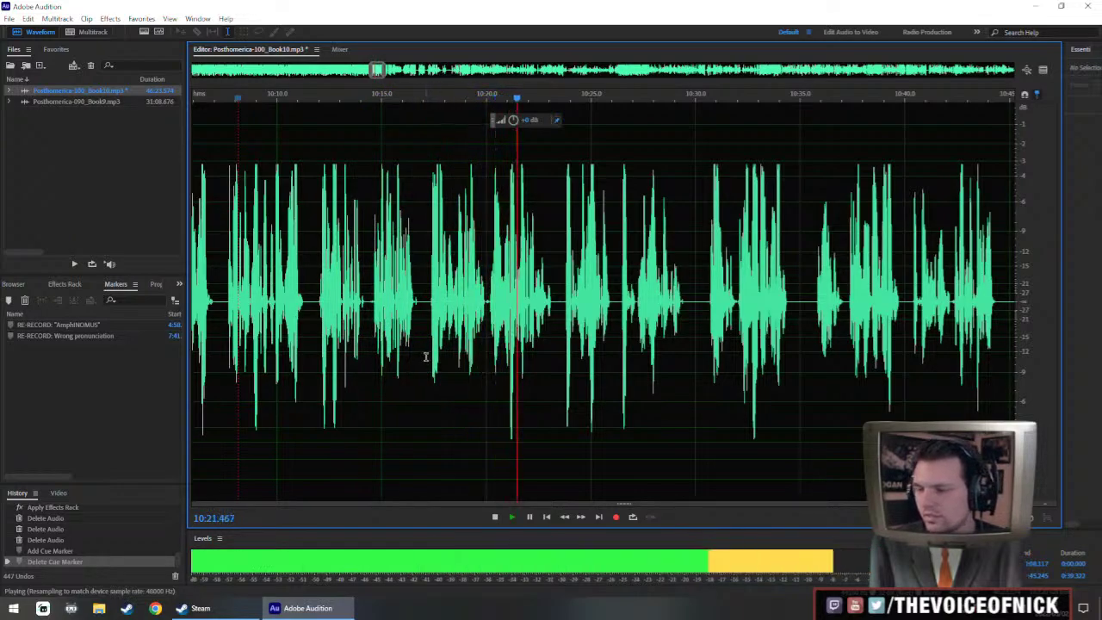
{"action": "scroll", "coordinate": [425, 357], "scroll_direction": "up", "scroll_amount": 2}
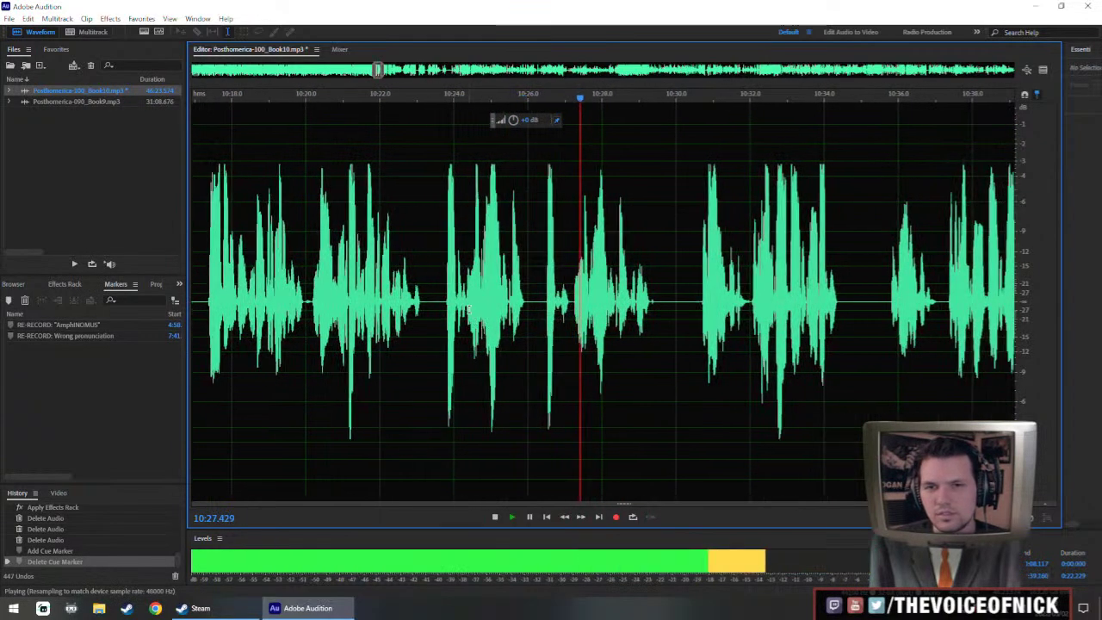
{"action": "left_click_drag", "start_coordinate": [447, 305], "coordinate": [546, 352]}
{"action": "key", "text": "Delete"}
- Play across the cut from about 10:22 and delete a short piece of the pause near 10:27
{"action": "left_click", "coordinate": [373, 269]}
{"action": "key", "text": "space"}
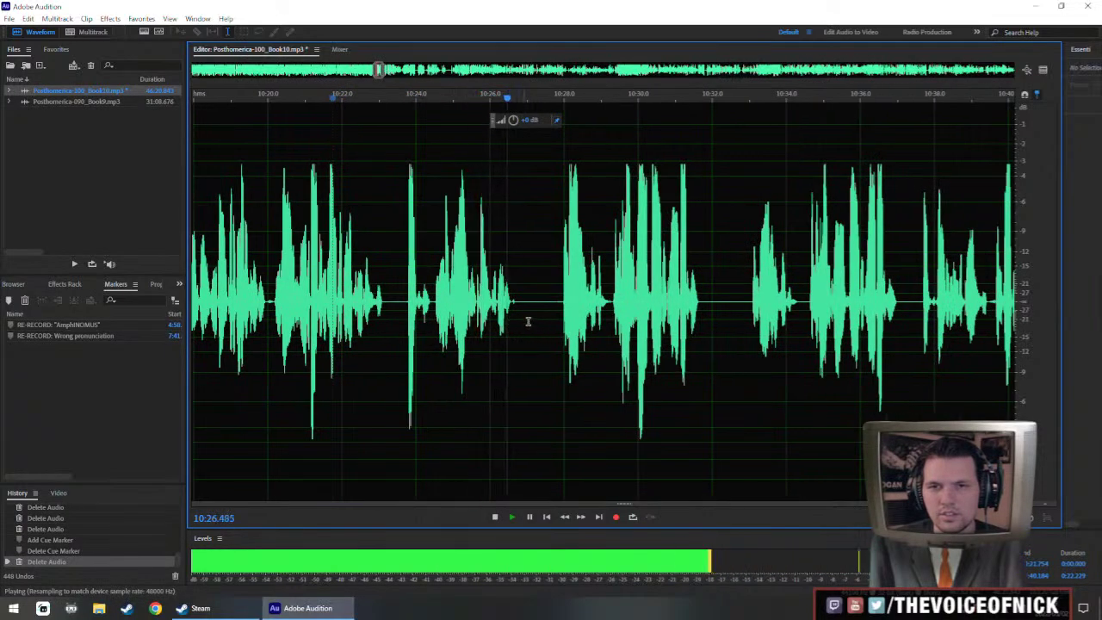
{"action": "left_click_drag", "start_coordinate": [549, 318], "coordinate": [350, 329]}
{"action": "key", "text": "space"}
{"action": "key", "text": "Delete"}
- Boost the volume of the passage from 10:24.035 to 10:26.813 slightly and reapply the Effects Rack
{"action": "left_click_drag", "start_coordinate": [513, 120], "coordinate": [517, 110]}
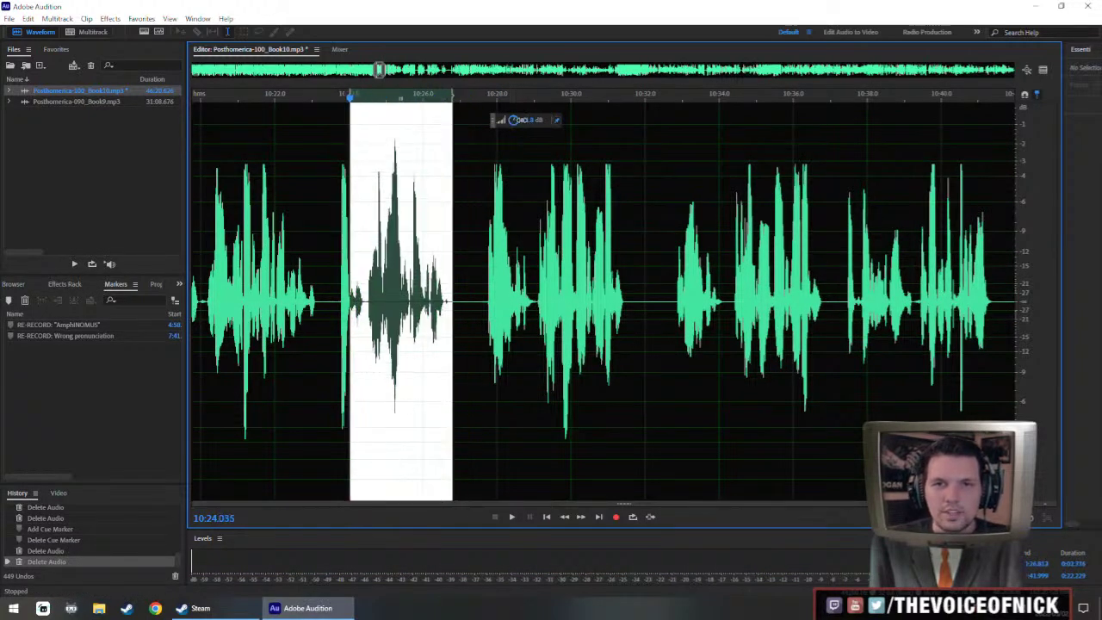
{"action": "key", "text": "shift+r"}
- Examine the waveform between about 10:20 and 10:27, comparing the amplified passage with the phrases before it
{"action": "left_click", "coordinate": [242, 251]}
{"action": "left_click_drag", "start_coordinate": [294, 245], "coordinate": [398, 248]}
{"action": "scroll", "coordinate": [398, 248], "scroll_direction": "down", "scroll_amount": 2}
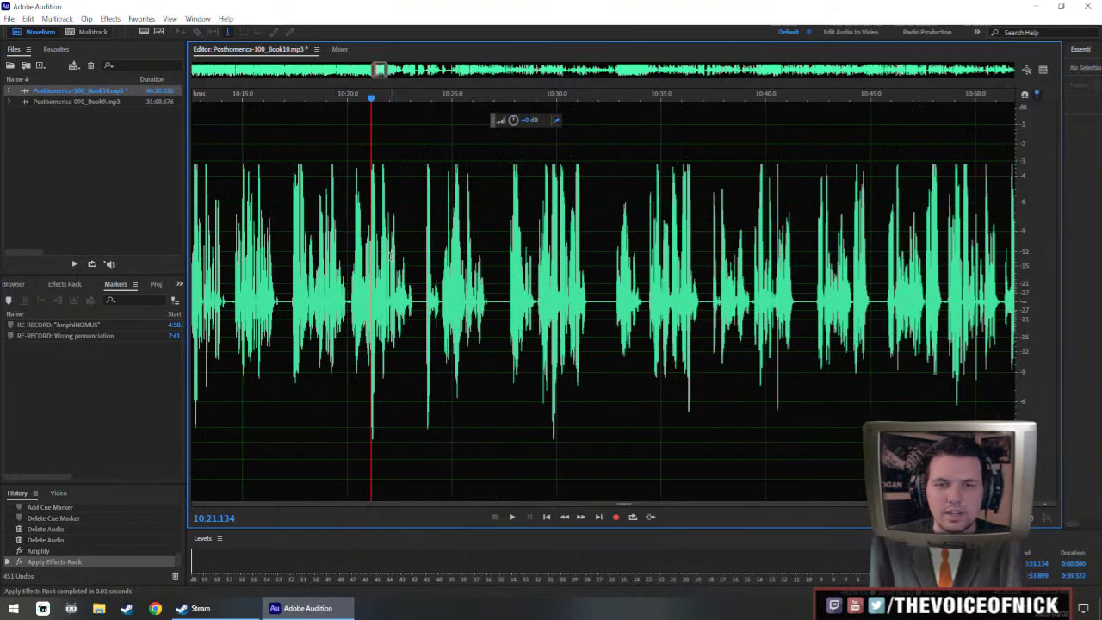
{"action": "scroll", "coordinate": [390, 256], "scroll_direction": "up", "scroll_amount": 2}
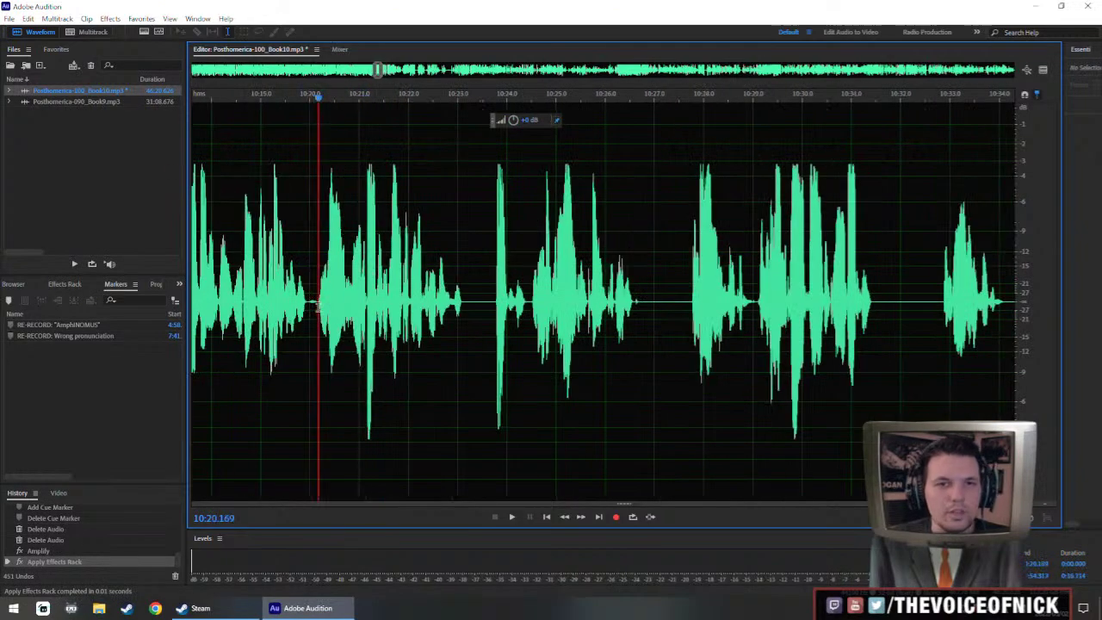
{"action": "left_click_drag", "start_coordinate": [319, 306], "coordinate": [348, 324]}
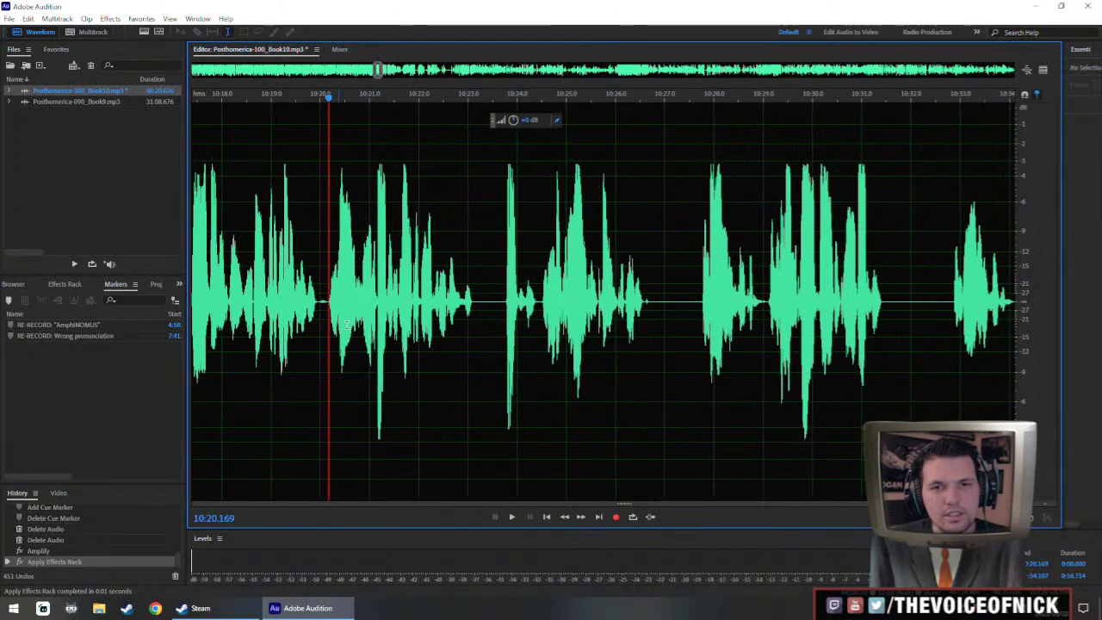
{"action": "scroll", "coordinate": [389, 327], "scroll_direction": "down", "scroll_amount": 2}
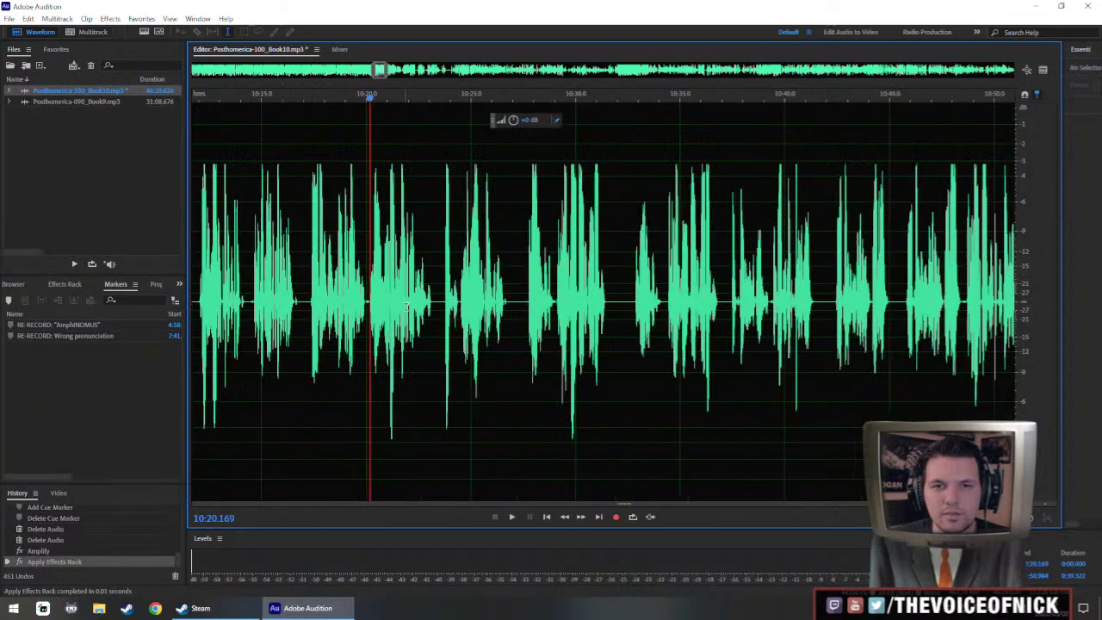
{"action": "scroll", "coordinate": [409, 293], "scroll_direction": "up", "scroll_amount": 3}
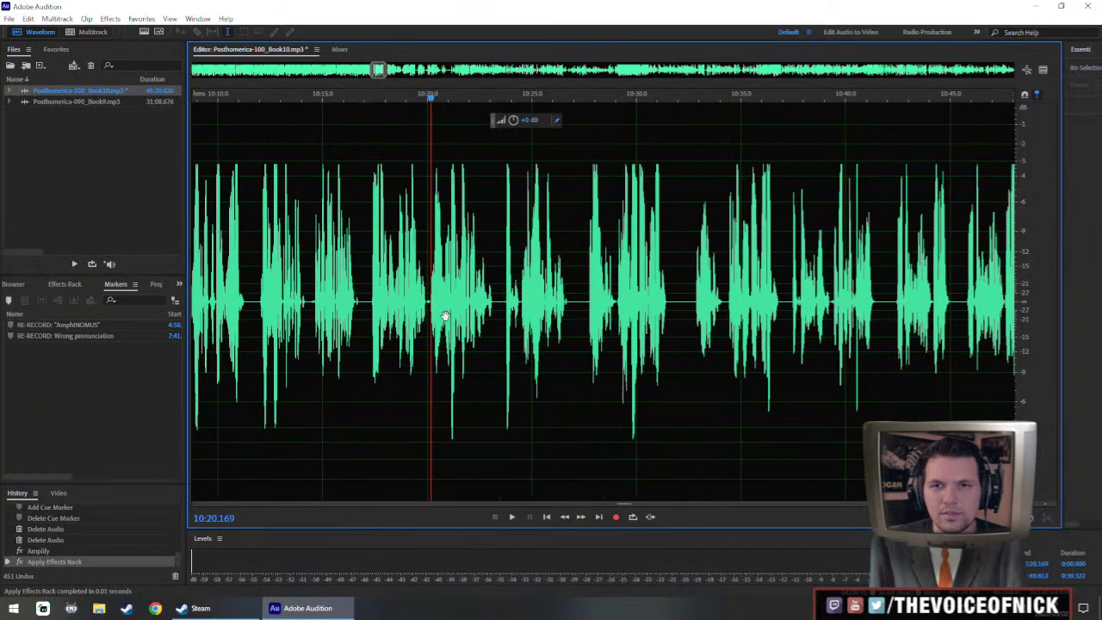
{"action": "left_click_drag", "start_coordinate": [565, 310], "coordinate": [727, 320]}
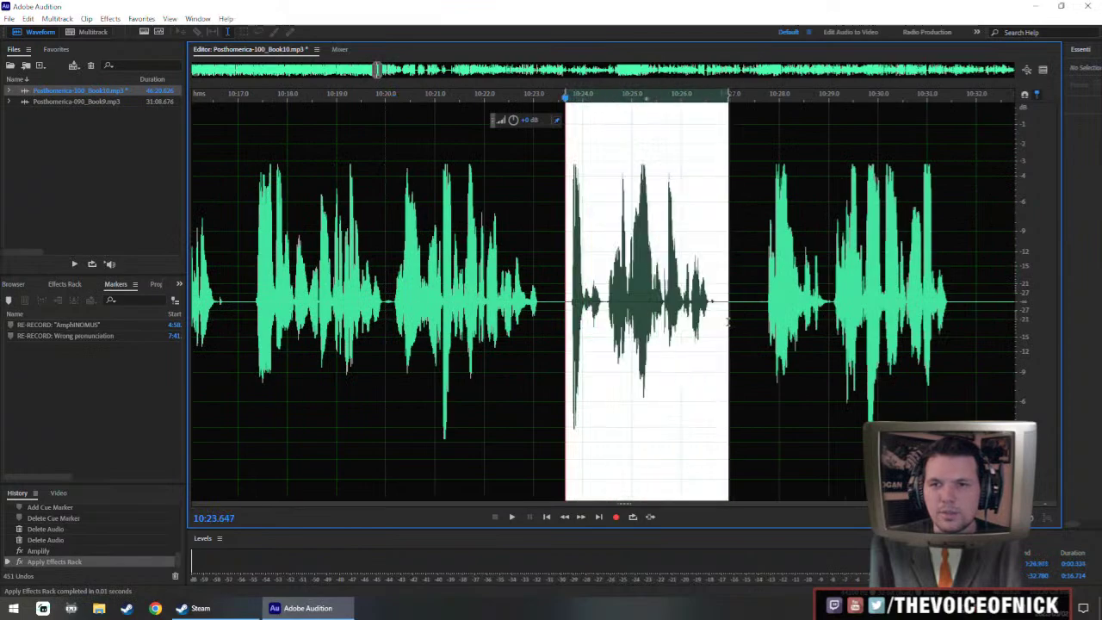
{"action": "left_click", "coordinate": [532, 310]}
{"action": "left_click_drag", "start_coordinate": [555, 312], "coordinate": [391, 326]}
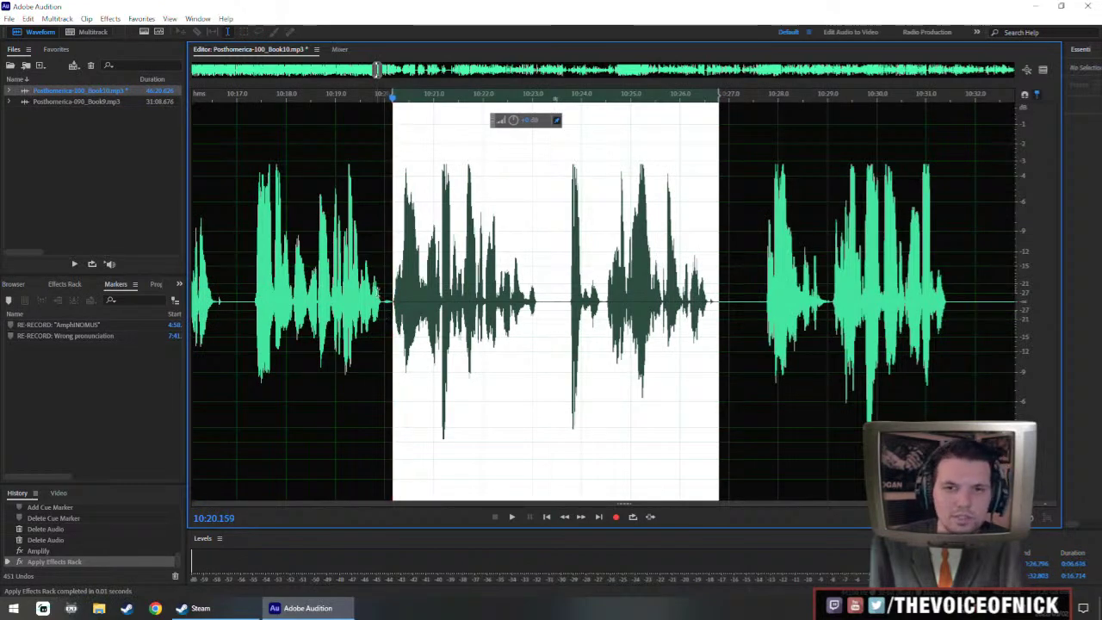
{"action": "scroll", "coordinate": [379, 293], "scroll_direction": "down", "scroll_amount": 4}
{"action": "left_click", "coordinate": [367, 290]}
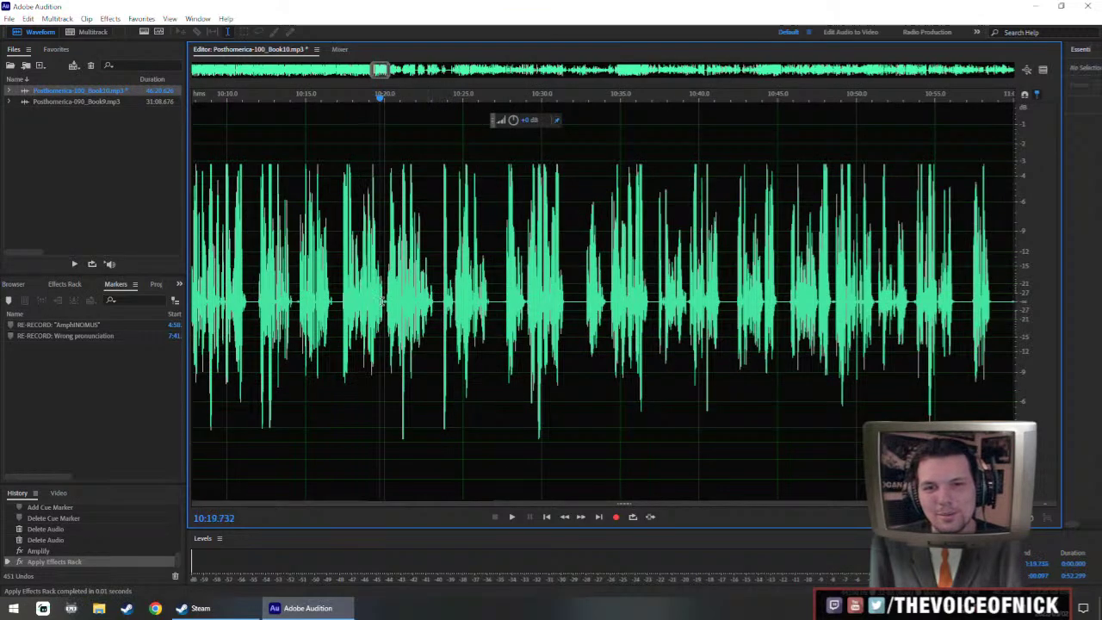
{"action": "scroll", "coordinate": [384, 295], "scroll_direction": "up", "scroll_amount": 3}
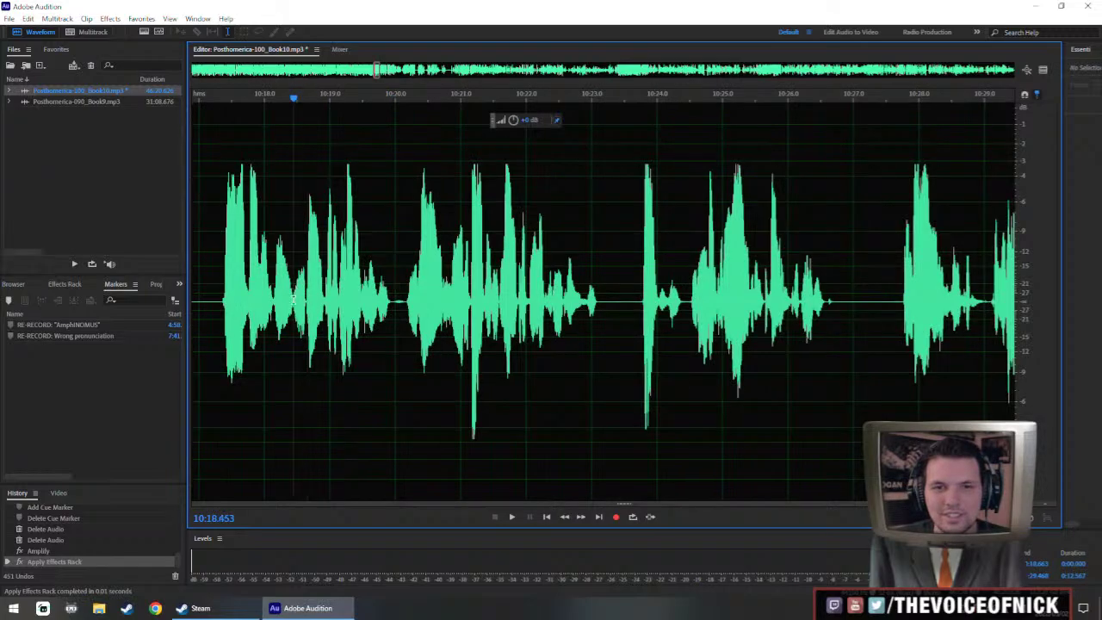
- Listen from about 10:18, skip ahead to 10:34, and delete the audio between about 10:31.4 and 10:36.8
{"action": "key", "text": "space"}
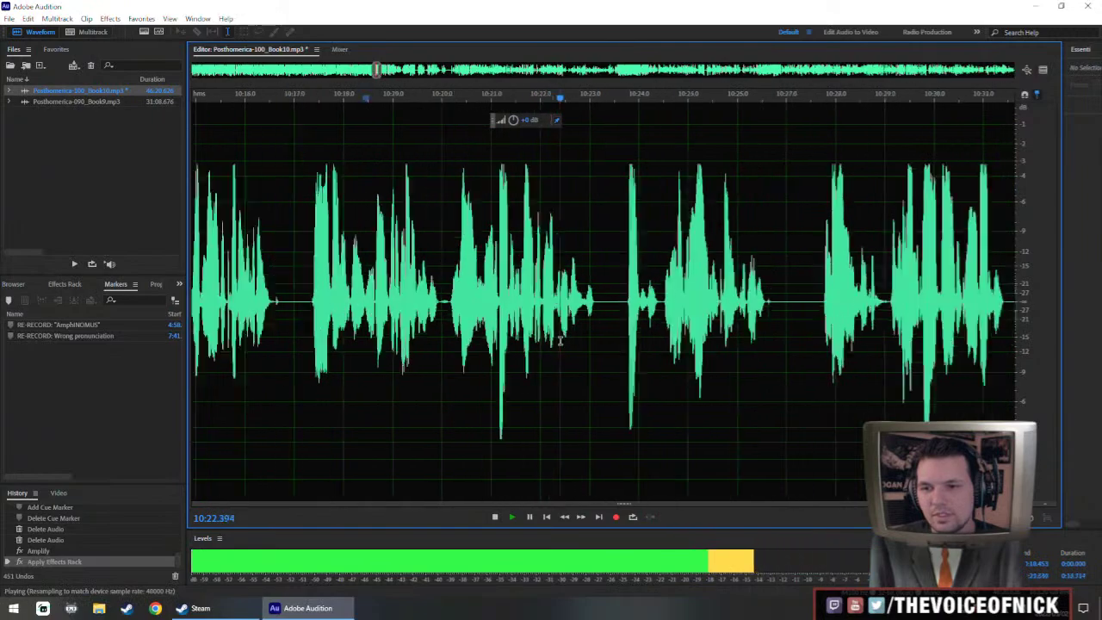
{"action": "scroll", "coordinate": [517, 354], "scroll_direction": "down", "scroll_amount": 2}
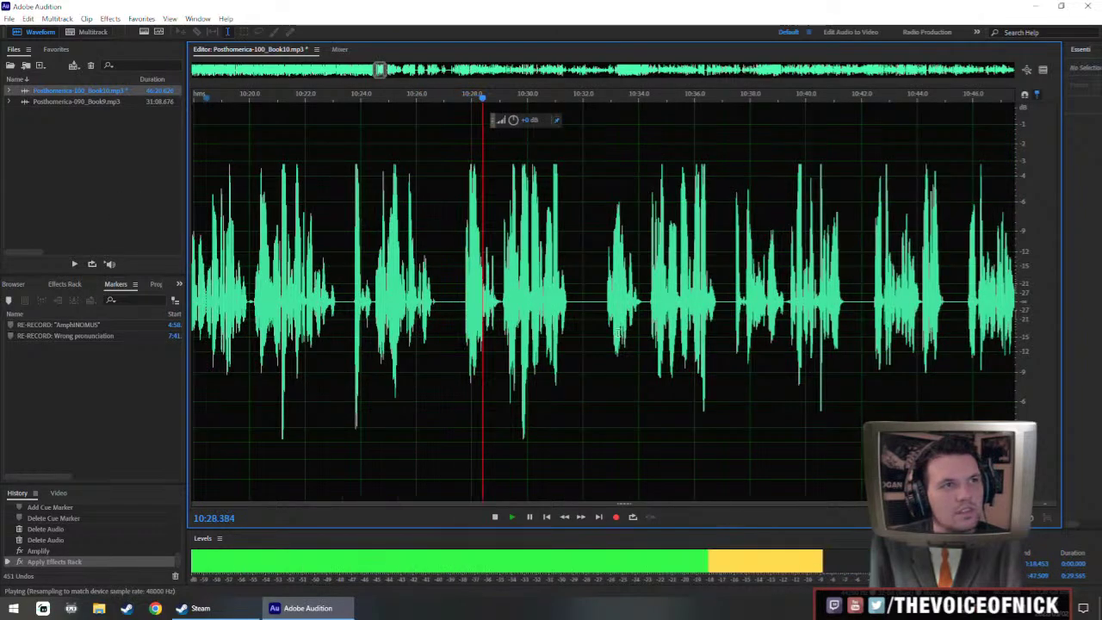
{"action": "left_click_drag", "start_coordinate": [483, 324], "coordinate": [521, 309]}
{"action": "scroll", "coordinate": [423, 322], "scroll_direction": "up", "scroll_amount": 2}
{"action": "left_click", "coordinate": [613, 303]}
{"action": "key", "text": "space"}
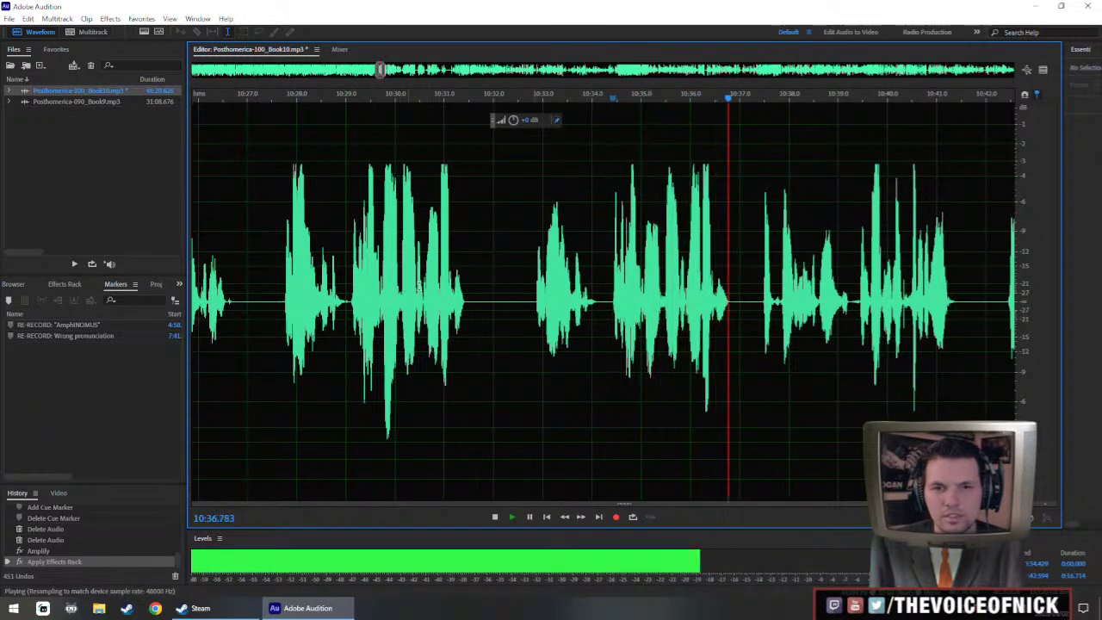
{"action": "left_click", "coordinate": [427, 310]}
{"action": "left_click_drag", "start_coordinate": [465, 328], "coordinate": [730, 351]}
{"action": "key", "text": "Delete"}
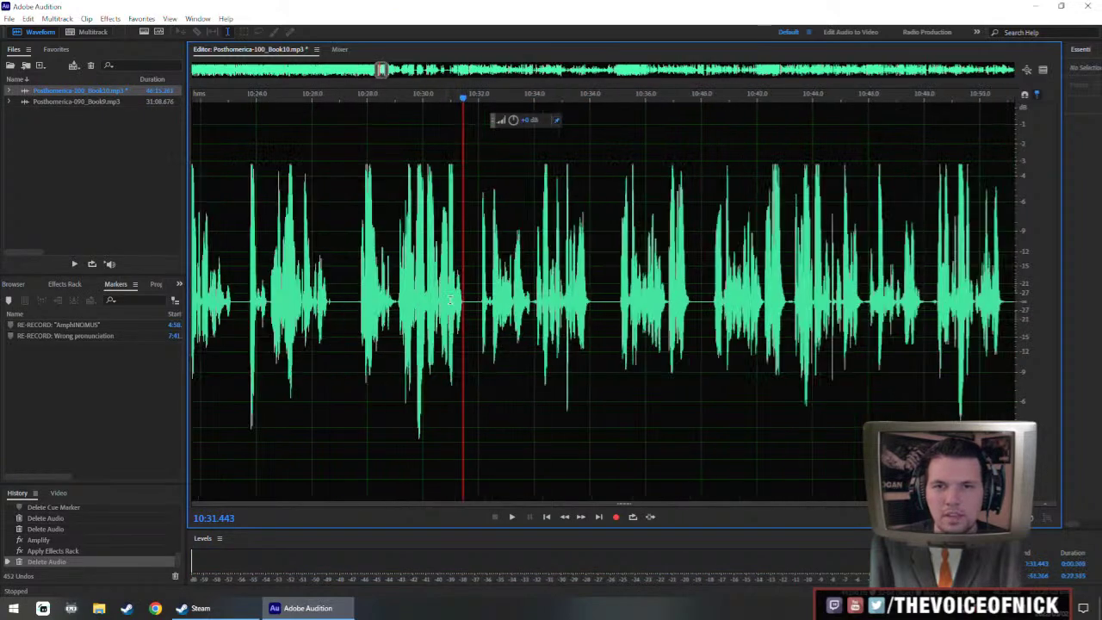
- Amplify the passage from 10:32.050 to 10:38.803 slightly and reapply the Effects Rack to it
{"action": "left_click_drag", "start_coordinate": [489, 317], "coordinate": [820, 352]}
{"action": "scroll", "coordinate": [617, 151], "scroll_direction": "down", "scroll_amount": 1}
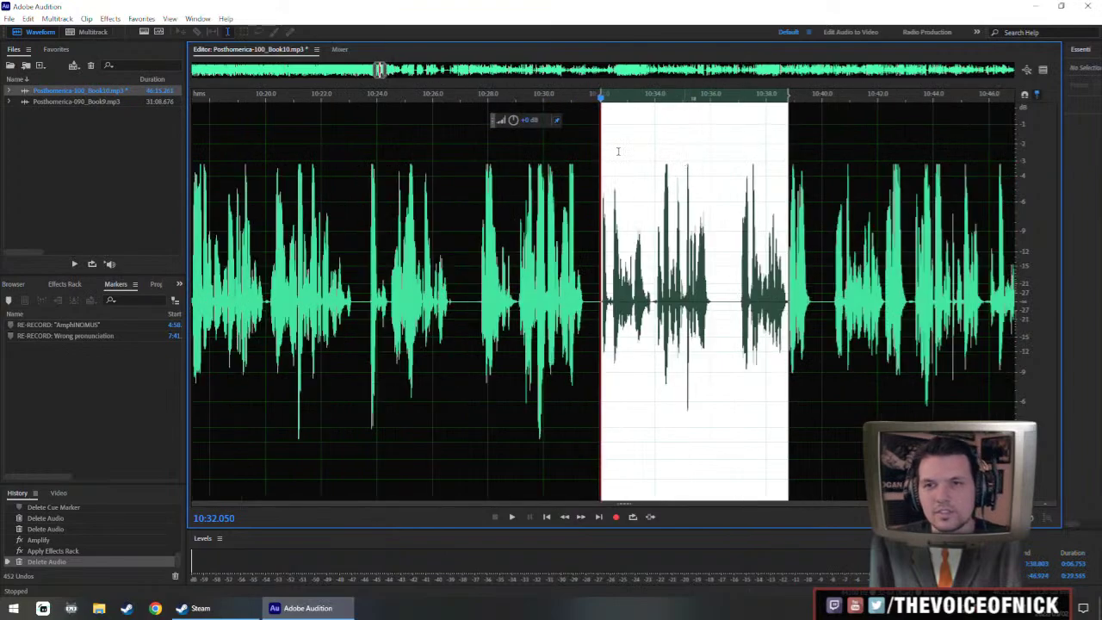
{"action": "left_click_drag", "start_coordinate": [513, 120], "coordinate": [515, 120]}
{"action": "scroll", "coordinate": [705, 284], "scroll_direction": "down", "scroll_amount": 1}
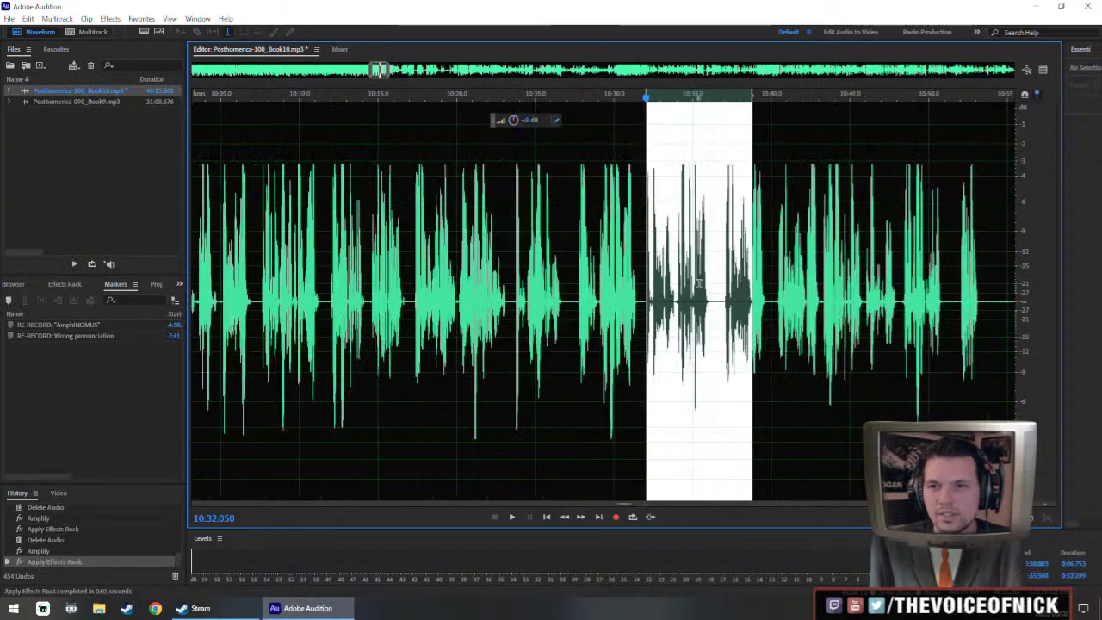
{"action": "scroll", "coordinate": [706, 281], "scroll_direction": "right", "scroll_amount": 2}
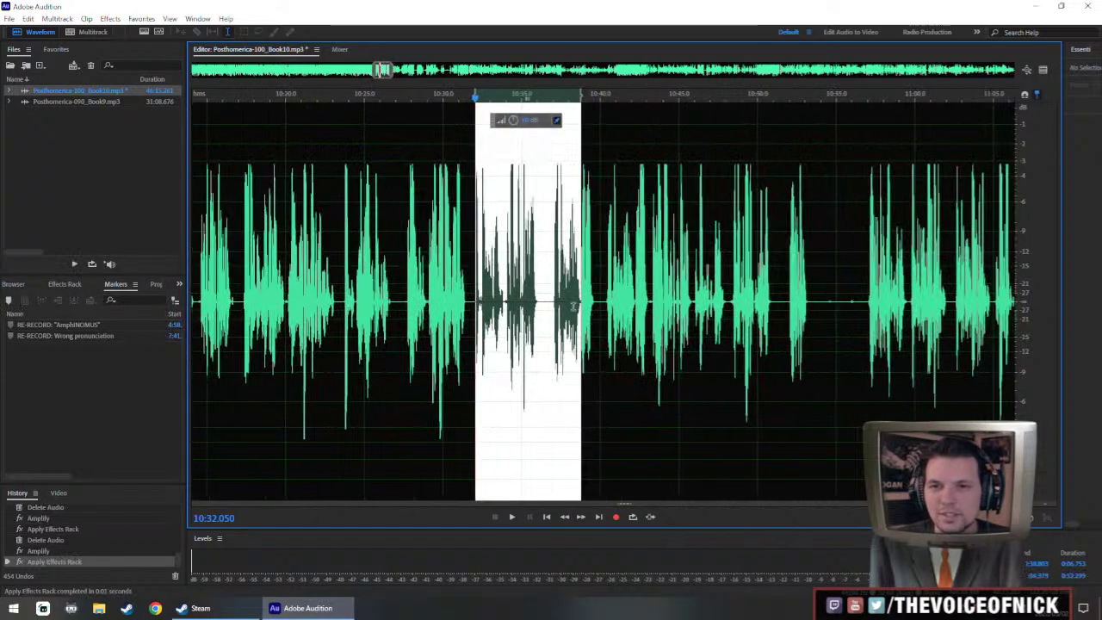
{"action": "left_click", "coordinate": [585, 302]}
- Play the edited audio from about 10:23 to check how the phrases flow together
{"action": "left_click", "coordinate": [406, 299]}
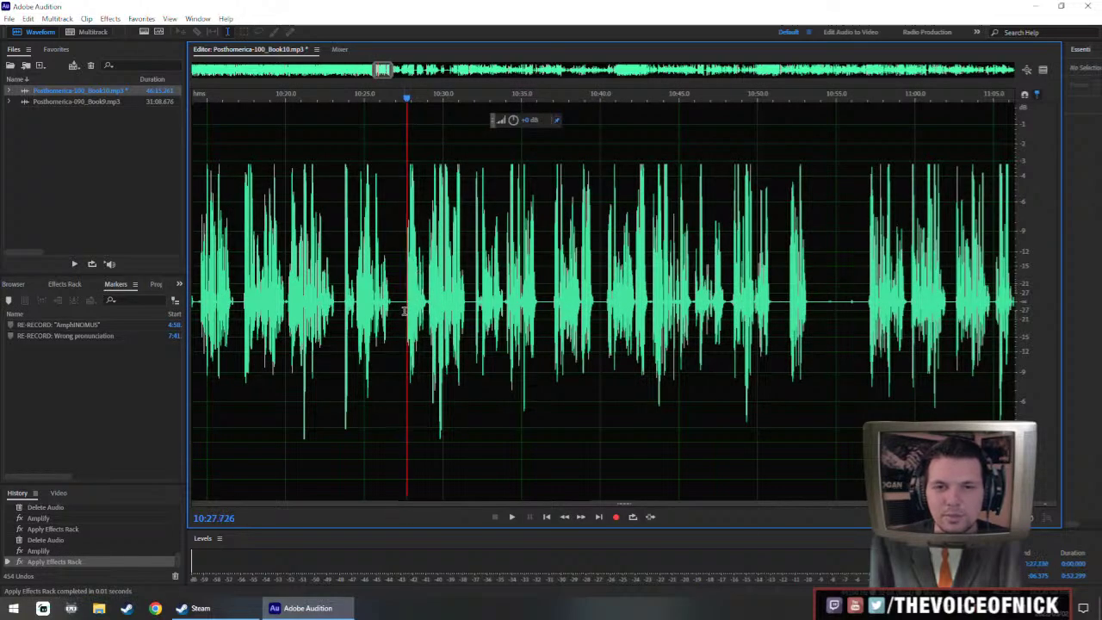
{"action": "scroll", "coordinate": [404, 310], "scroll_direction": "up", "scroll_amount": 5}
{"action": "scroll", "coordinate": [374, 317], "scroll_direction": "down", "scroll_amount": 3}
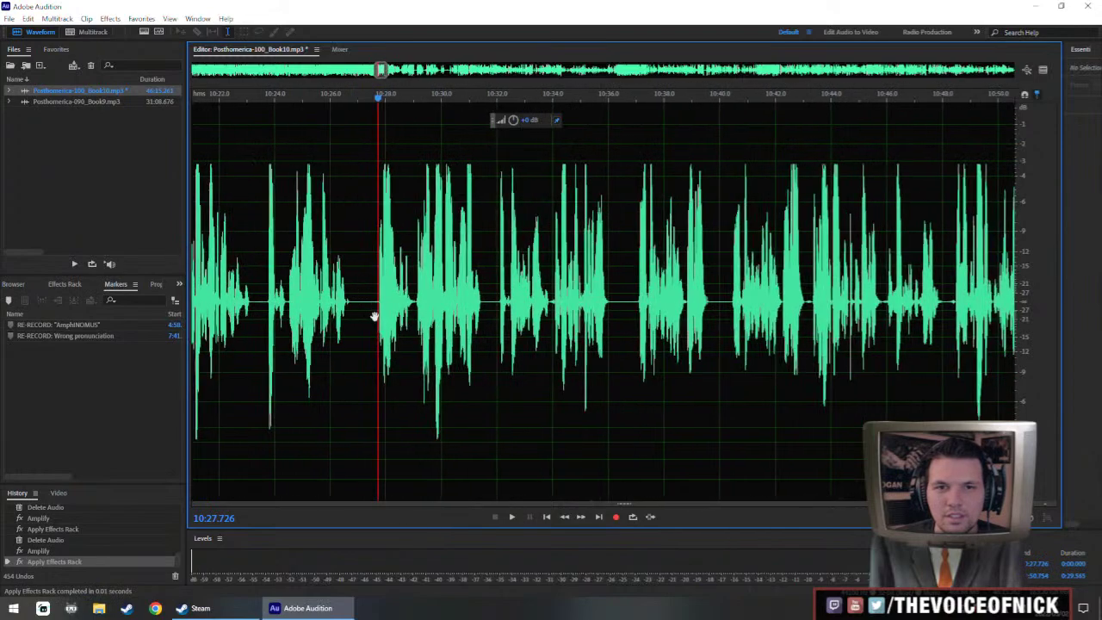
{"action": "left_click_drag", "start_coordinate": [375, 317], "coordinate": [402, 316]}
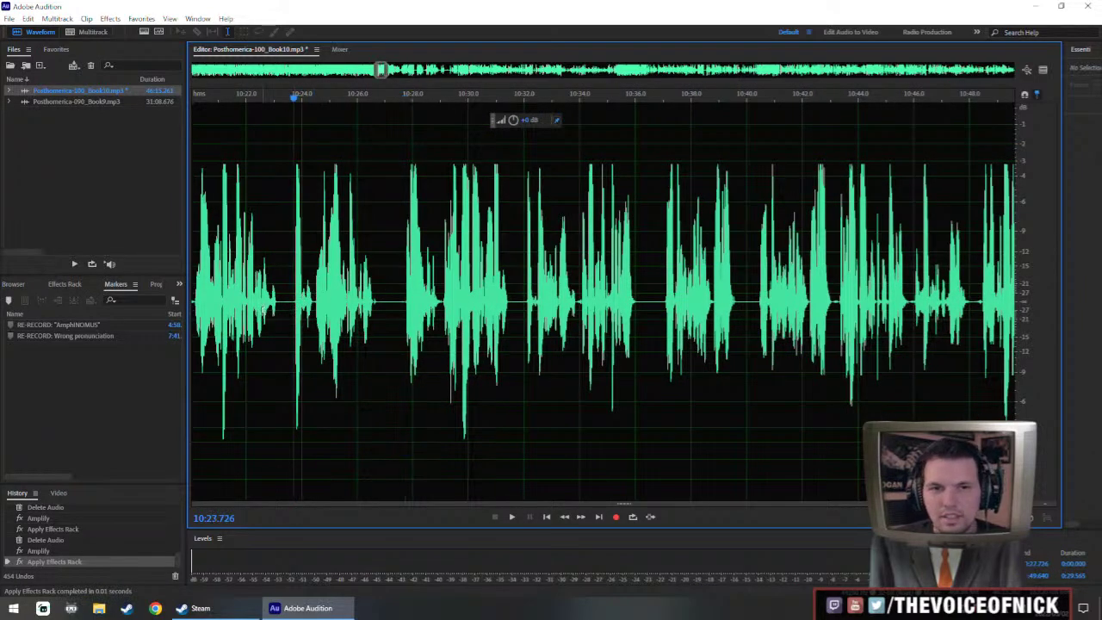
{"action": "left_click", "coordinate": [286, 315]}
{"action": "left_click", "coordinate": [285, 321]}
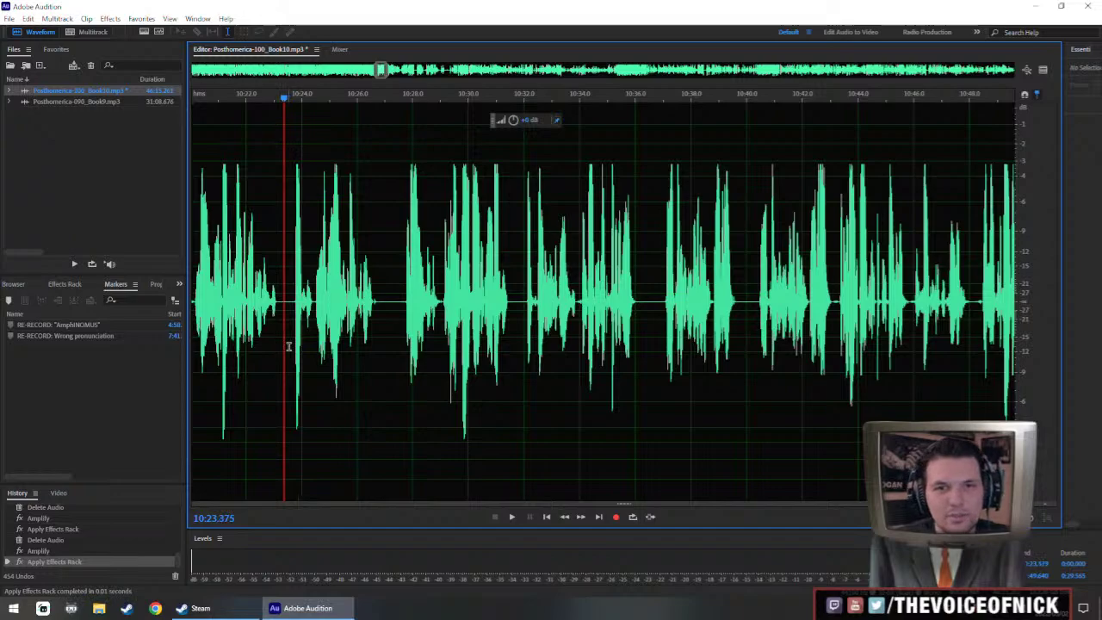
{"action": "key", "text": "space"}
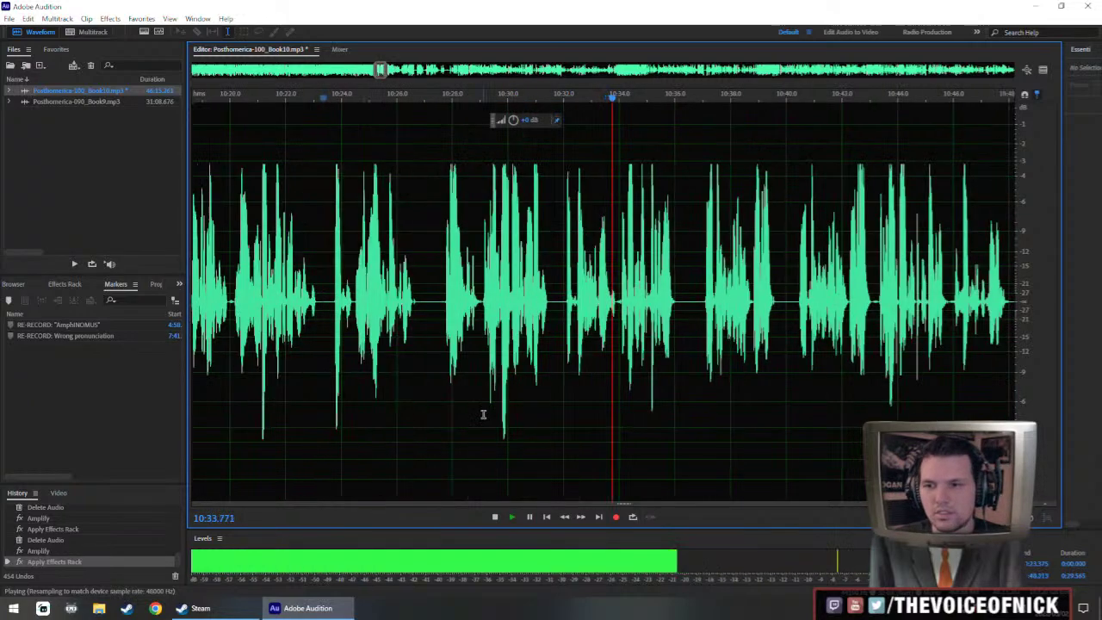
- Delete the audio between about 10:37.1 and 10:40.4 during the playback check
{"action": "left_click_drag", "start_coordinate": [634, 393], "coordinate": [500, 392]}
{"action": "scroll", "coordinate": [530, 349], "scroll_direction": "up", "scroll_amount": 2}
{"action": "left_click_drag", "start_coordinate": [501, 329], "coordinate": [441, 361]}
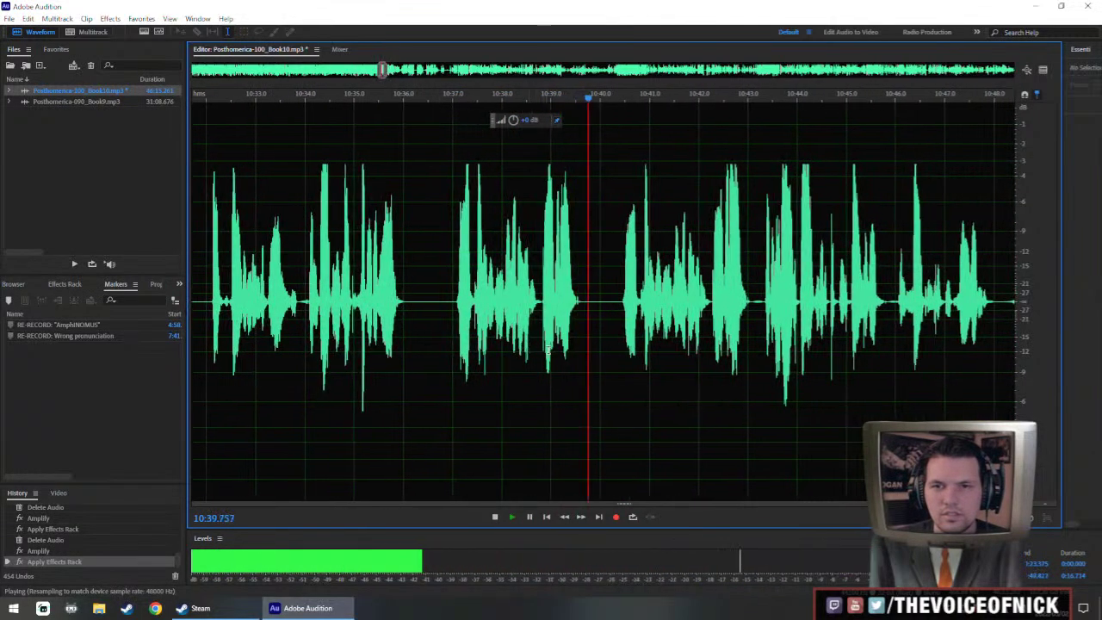
{"action": "left_click_drag", "start_coordinate": [423, 303], "coordinate": [585, 361]}
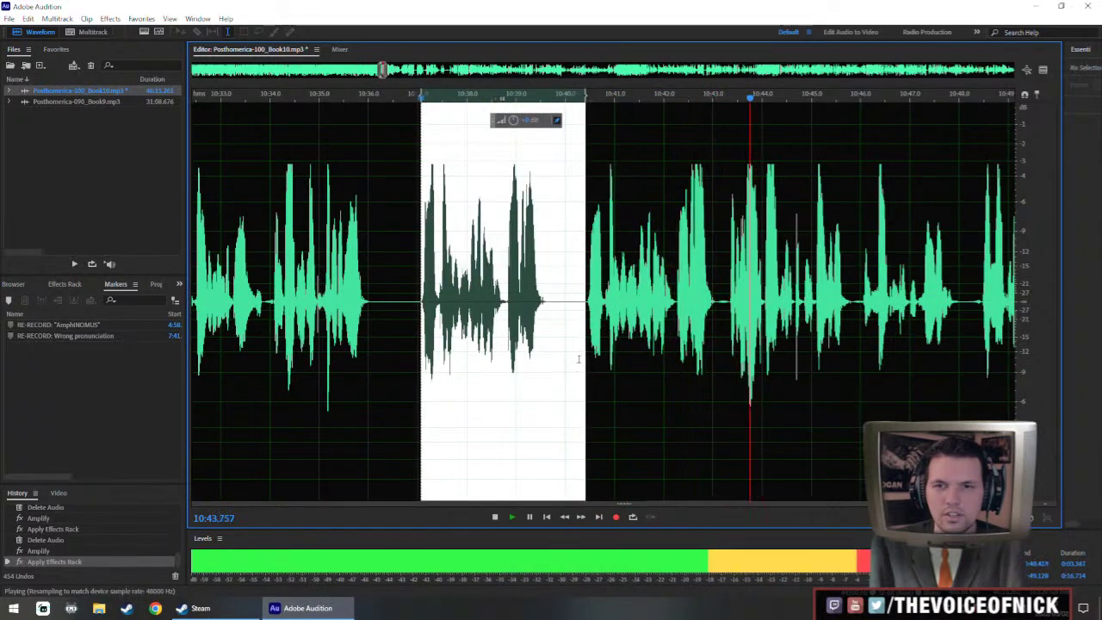
{"action": "key", "text": "Delete"}
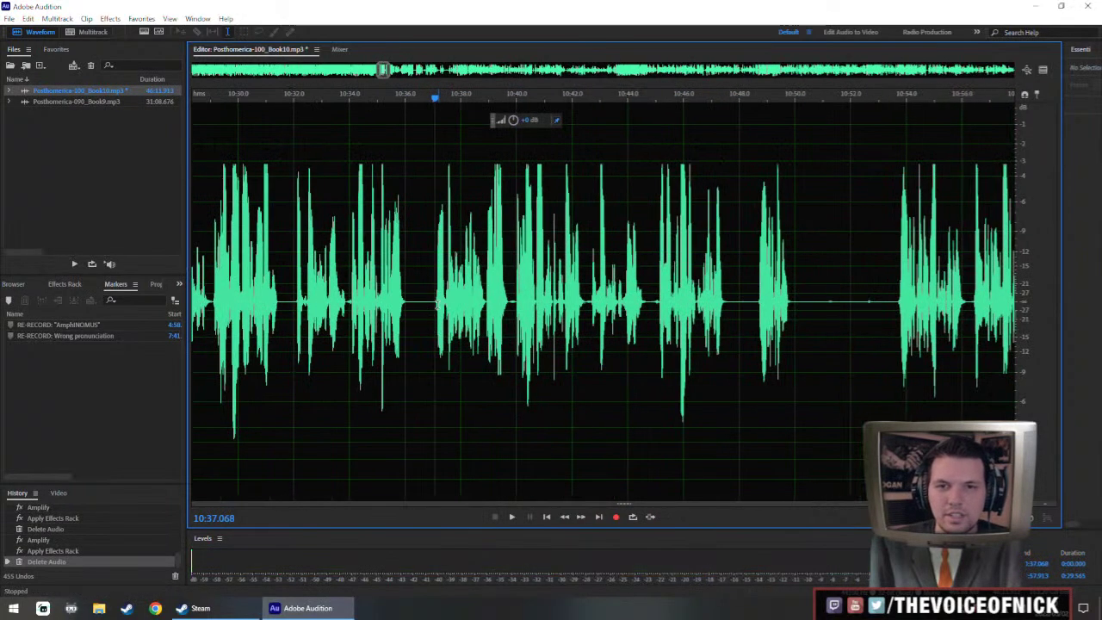
- Amplify the passage from 10:36.951 to 10:44.853 slightly, reapply the Effects Rack, and play from about 10:34
{"action": "left_click_drag", "start_coordinate": [429, 303], "coordinate": [651, 284]}
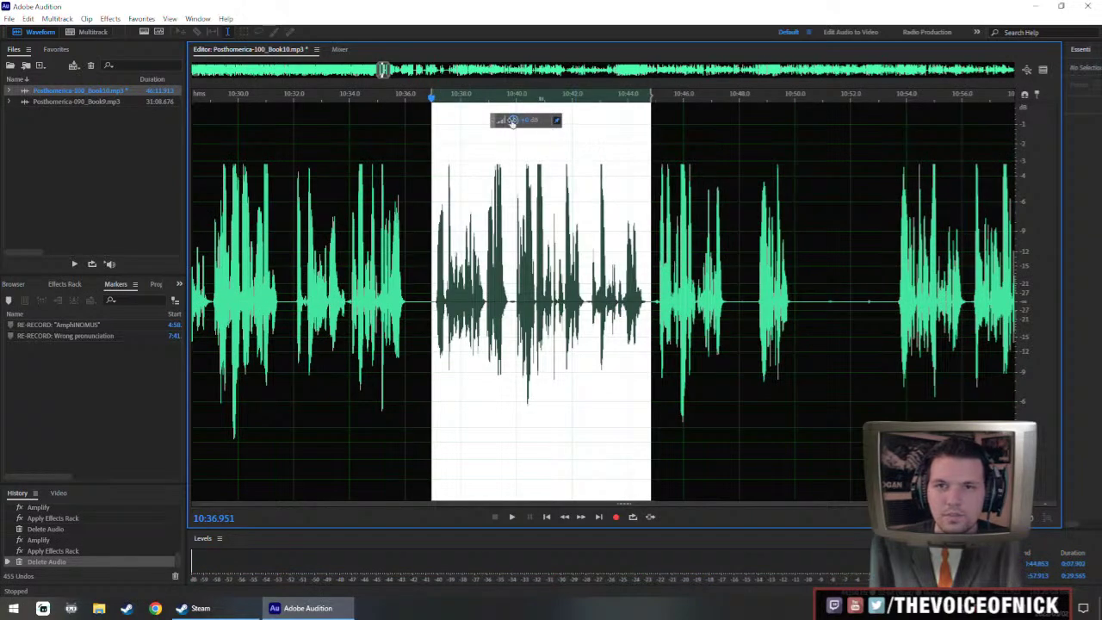
{"action": "left_click_drag", "start_coordinate": [513, 123], "coordinate": [515, 120]}
{"action": "left_click", "coordinate": [348, 268]}
{"action": "key", "text": "space"}
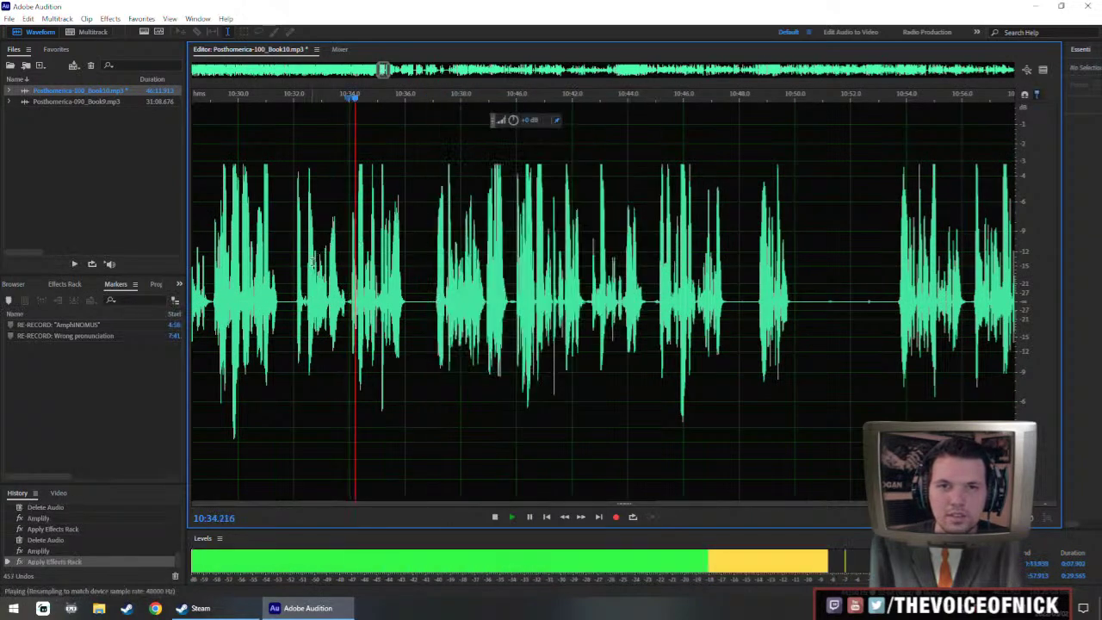
- Stop playback and select the pause between 10:31.504 and about 10:32.061
{"action": "left_click", "coordinate": [347, 297]}
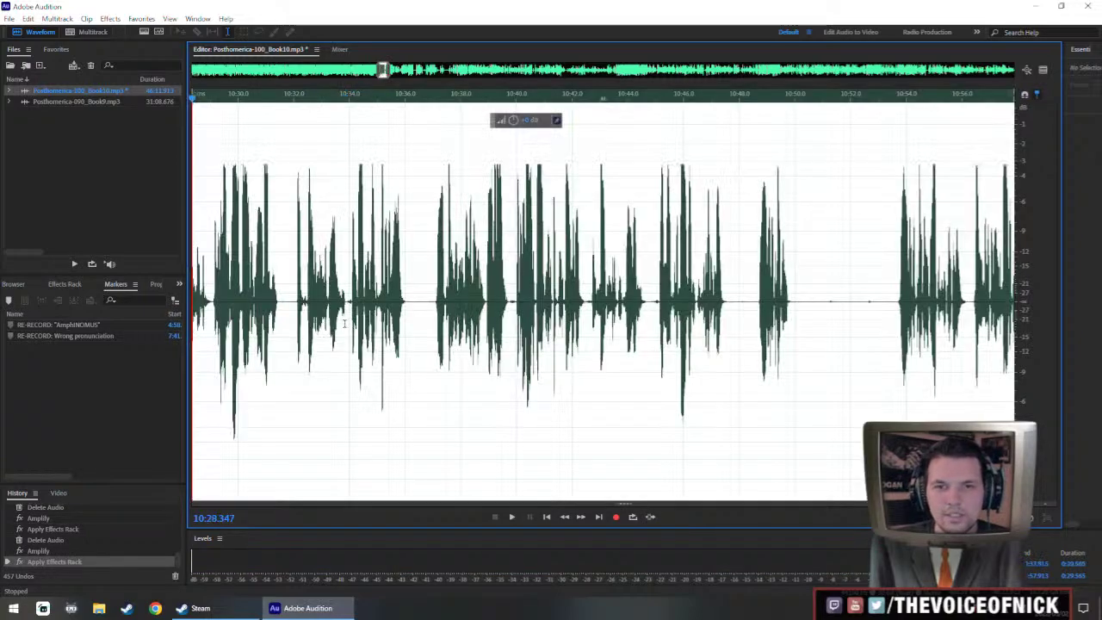
{"action": "left_click", "coordinate": [345, 312]}
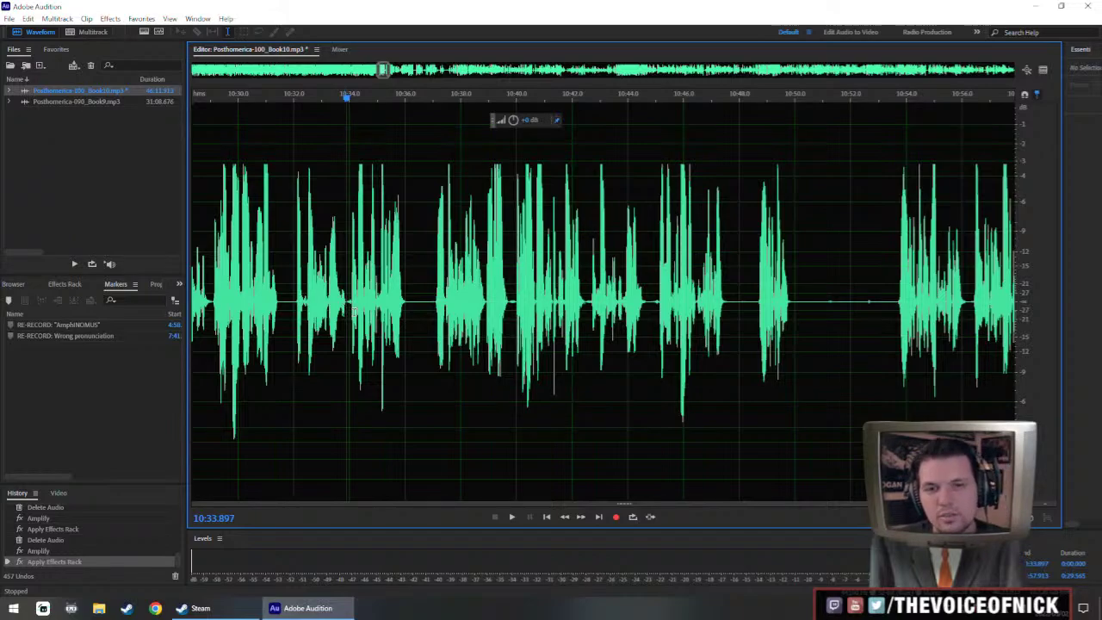
{"action": "scroll", "coordinate": [327, 306], "scroll_direction": "left", "scroll_amount": 2}
{"action": "left_click", "coordinate": [319, 319]}
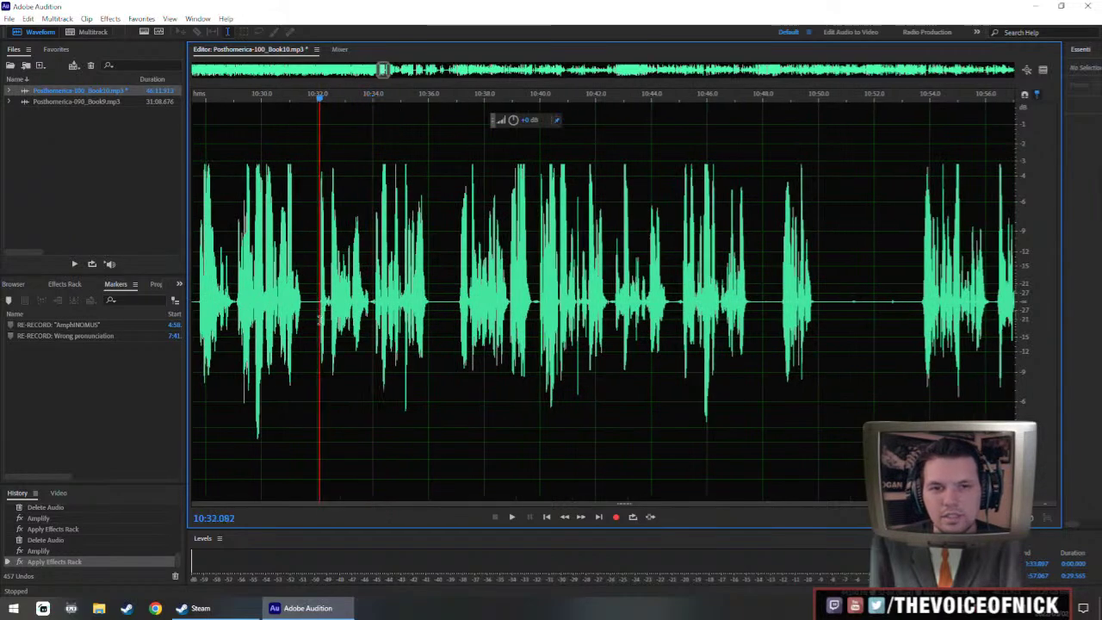
{"action": "left_click_drag", "start_coordinate": [303, 319], "coordinate": [318, 323]}
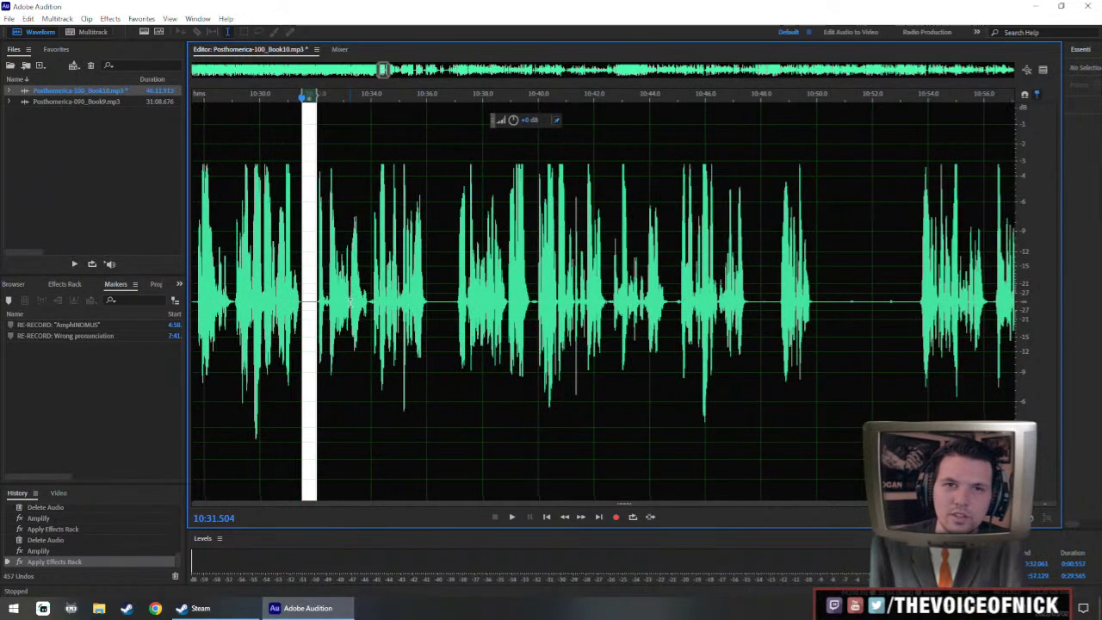
- Clear the pause selection and play a short stretch from about 10:29.8 to check the lead-in to the pause
{"action": "left_click", "coordinate": [353, 293]}
{"action": "left_click", "coordinate": [316, 308]}
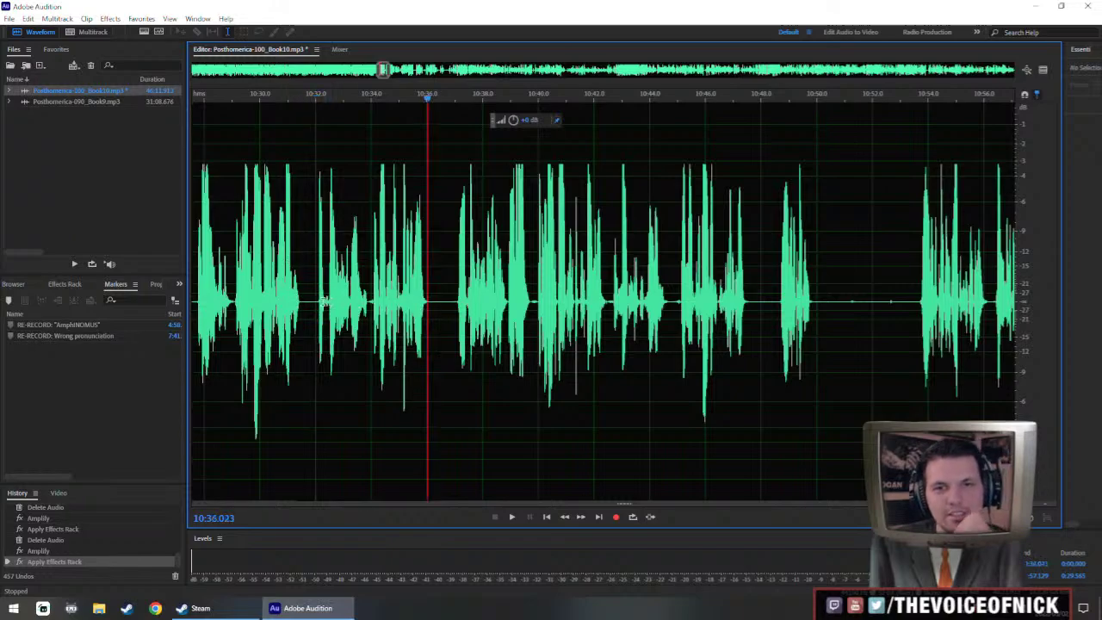
{"action": "scroll", "coordinate": [296, 303], "scroll_direction": "up", "scroll_amount": 2}
{"action": "scroll", "coordinate": [366, 317], "scroll_direction": "left", "scroll_amount": 2}
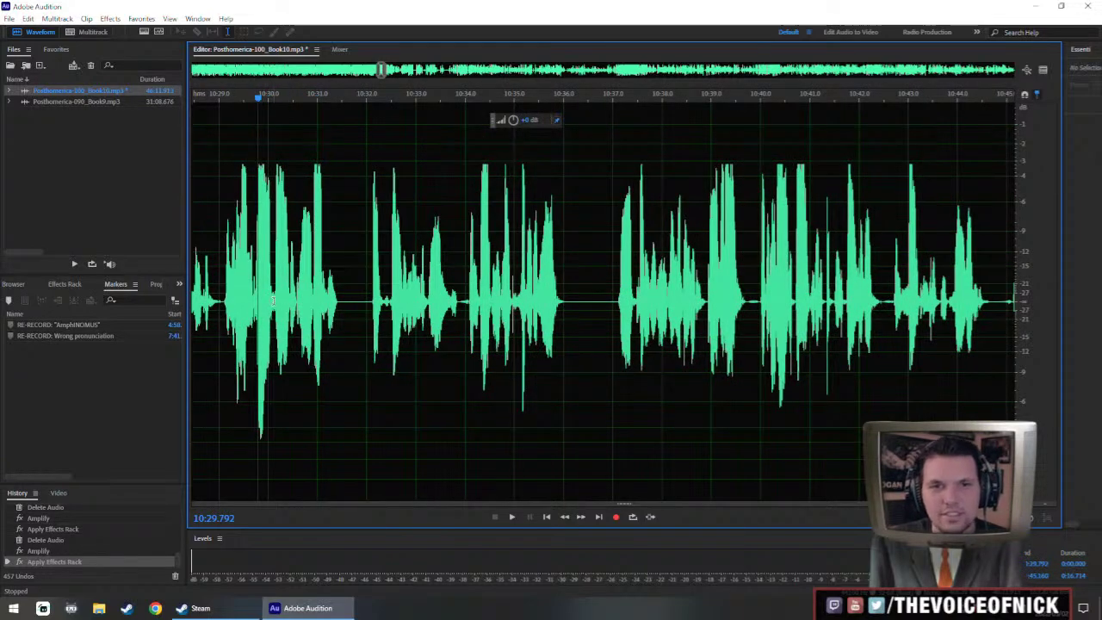
{"action": "key", "text": "space"}
{"action": "key", "text": "space"}
{"action": "scroll", "coordinate": [351, 329], "scroll_direction": "down", "scroll_amount": 1}
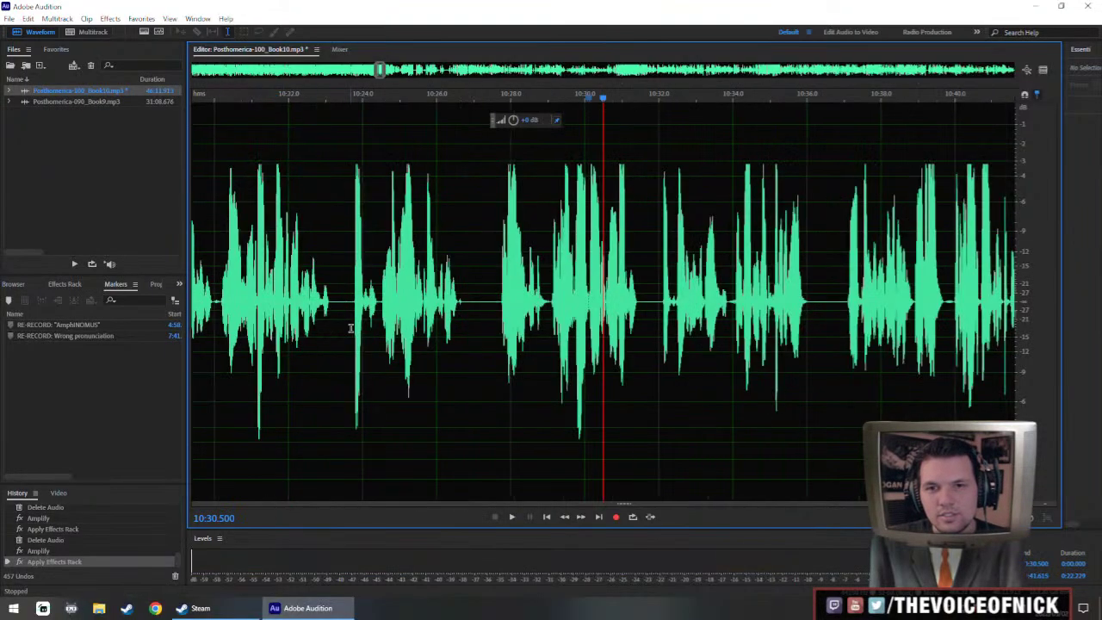
- Replay the phrase ending from about 10:30.5 to judge the length of the pause after it
{"action": "key", "text": "space"}
{"action": "scroll", "coordinate": [517, 348], "scroll_direction": "down", "scroll_amount": 1}
{"action": "key", "text": "space"}
{"action": "left_click_drag", "start_coordinate": [724, 357], "coordinate": [554, 365]}
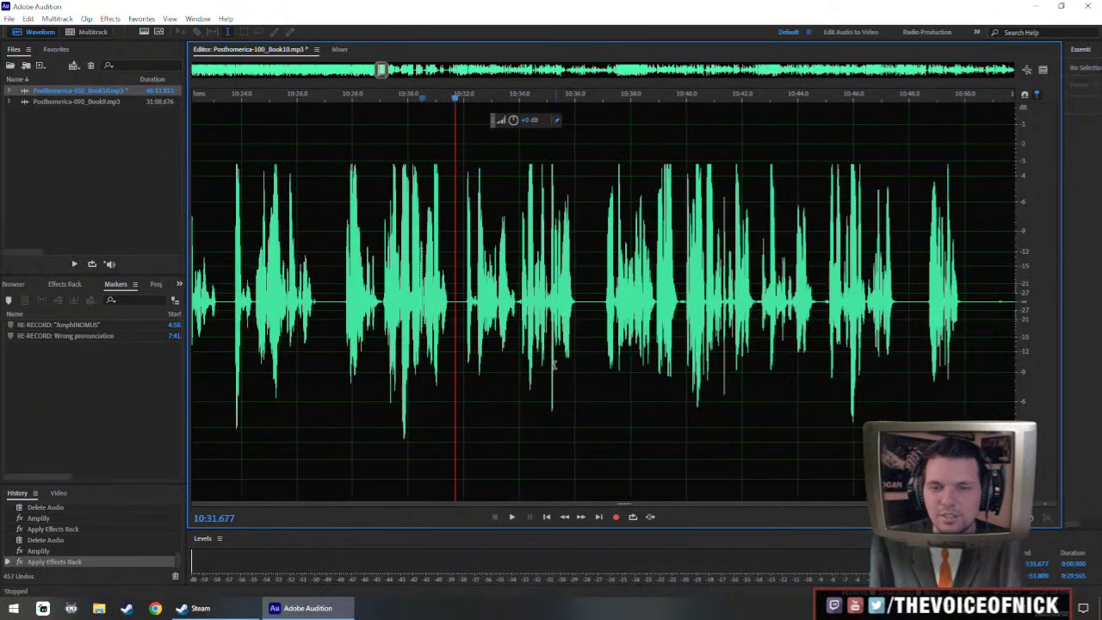
{"action": "scroll", "coordinate": [437, 307], "scroll_direction": "right", "scroll_amount": 2}
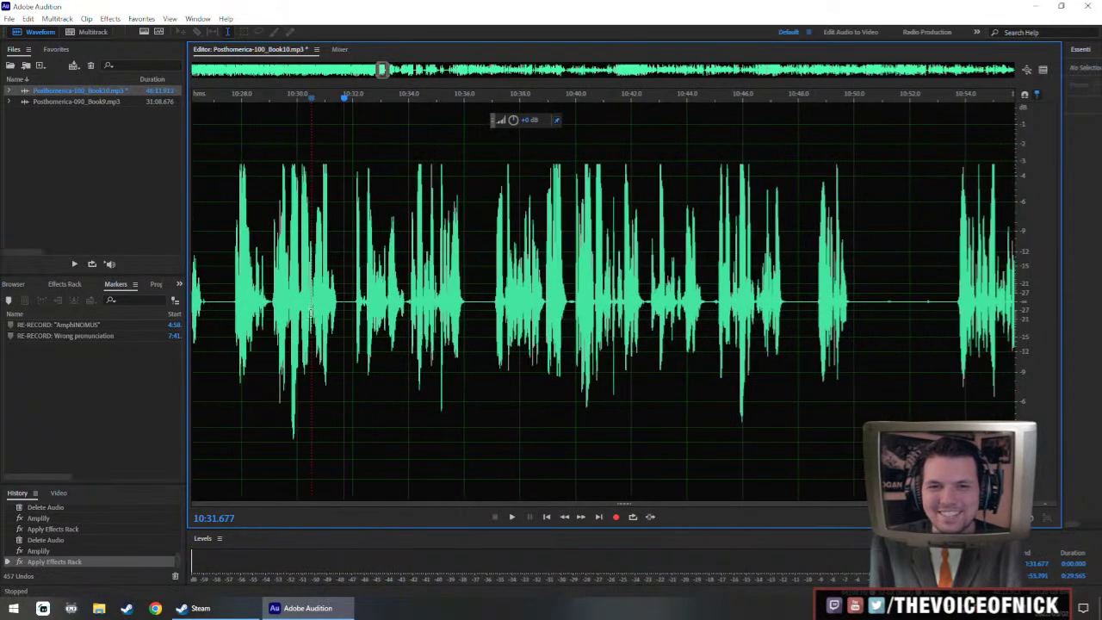
{"action": "key", "text": "space"}
{"action": "key", "text": "space"}
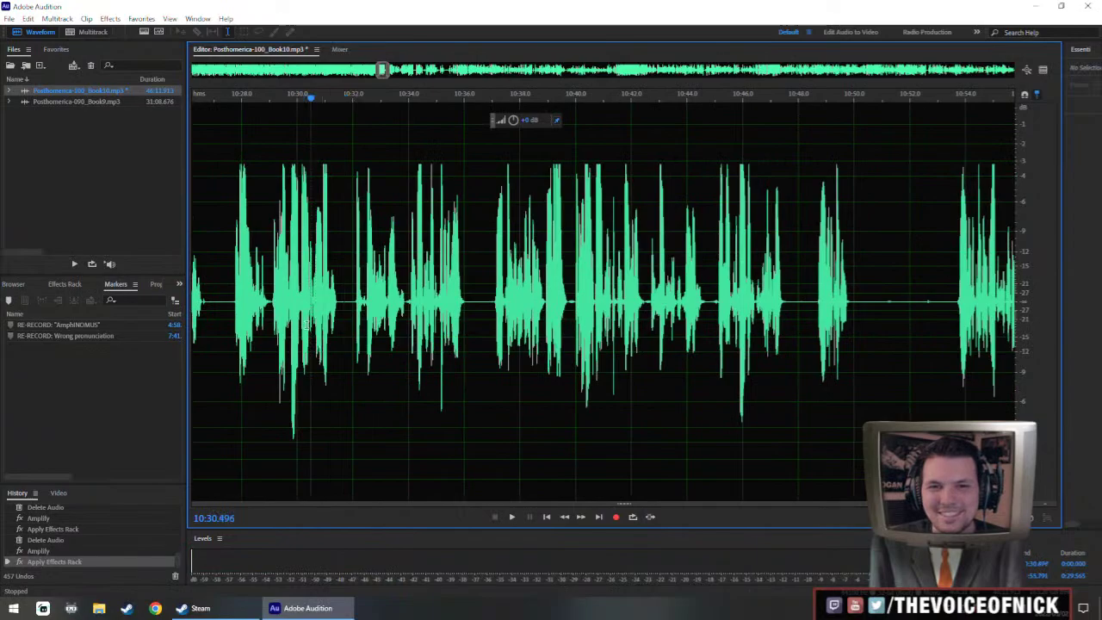
- Play the recording from 10:30.496 through about 10:49.5 to check the flow and find the next unwanted take
{"action": "key", "text": "space"}
{"action": "scroll", "coordinate": [318, 334], "scroll_direction": "down", "scroll_amount": 1}
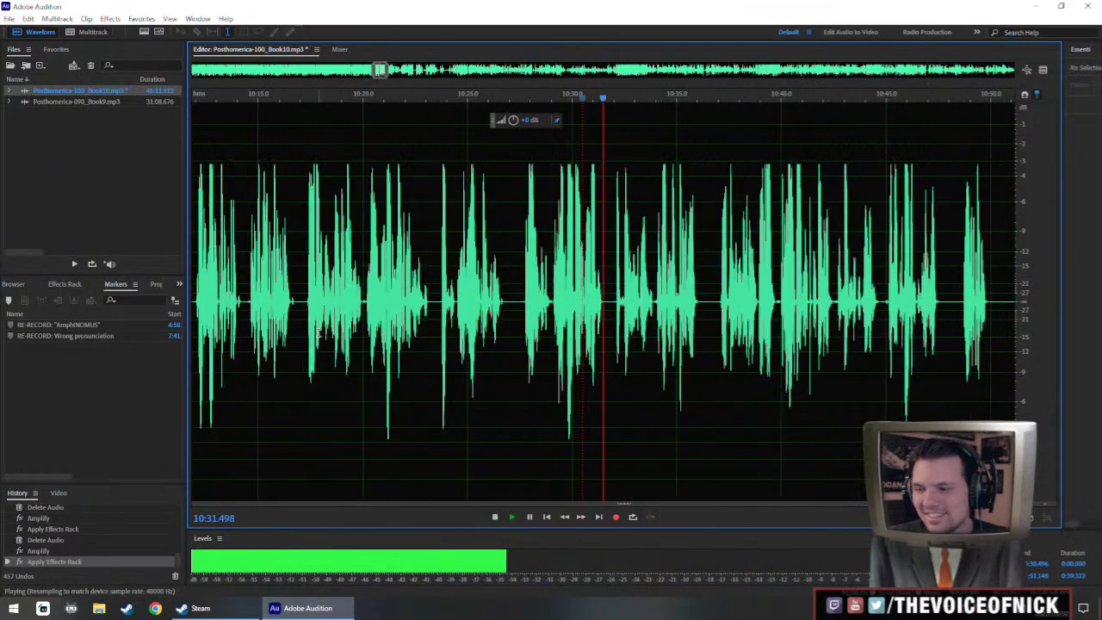
{"action": "scroll", "coordinate": [660, 345], "scroll_direction": "right", "scroll_amount": 3}
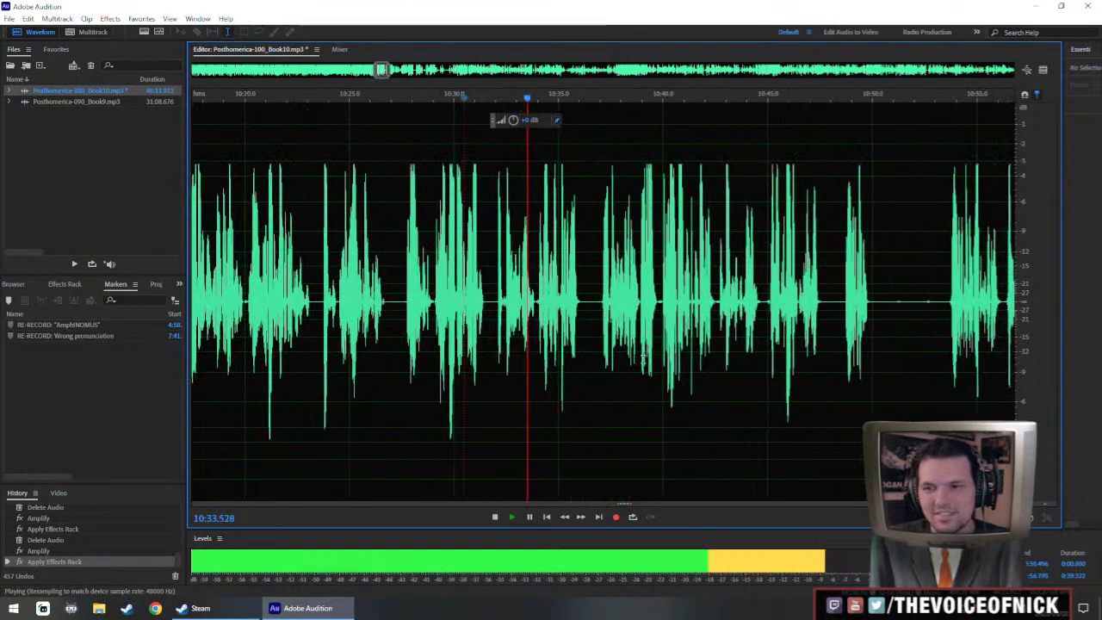
{"action": "scroll", "coordinate": [586, 358], "scroll_direction": "right", "scroll_amount": 3}
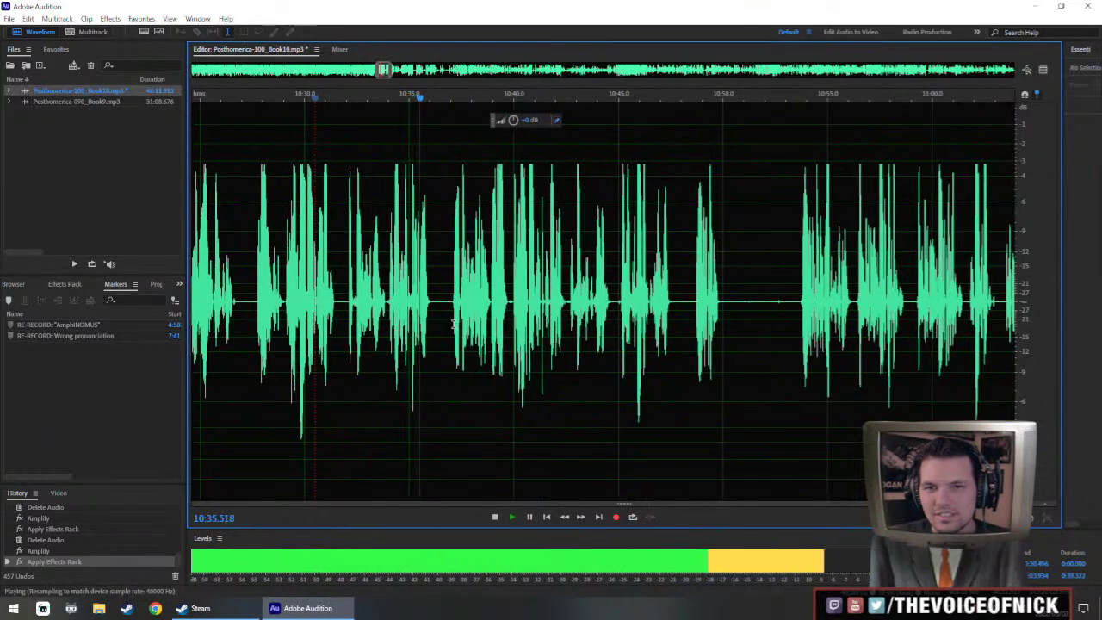
{"action": "left_click_drag", "start_coordinate": [451, 318], "coordinate": [434, 319]}
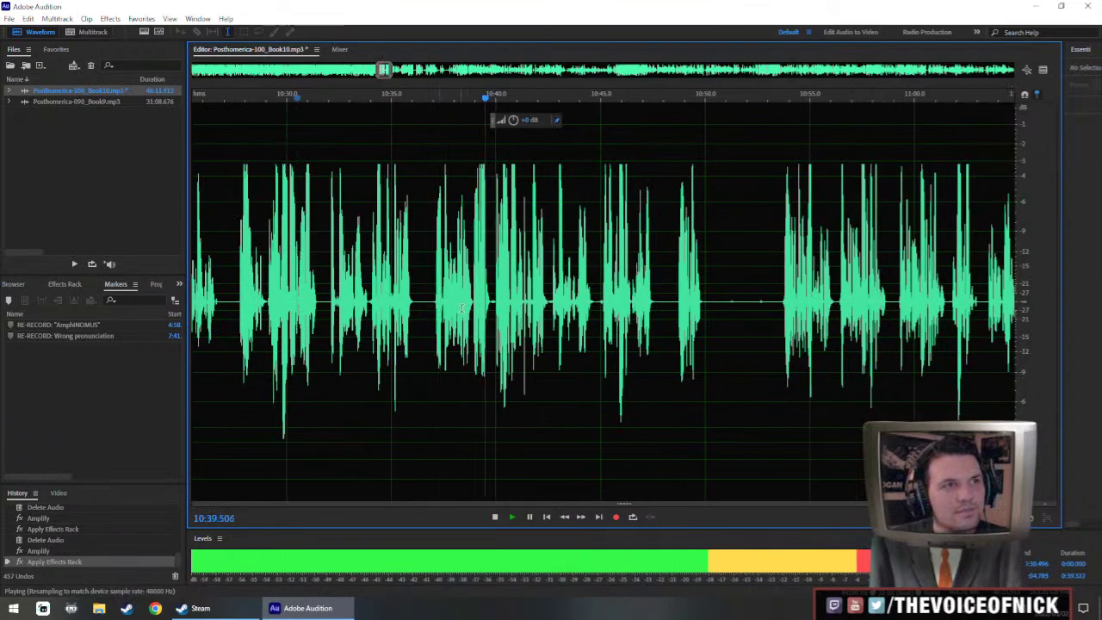
{"action": "scroll", "coordinate": [456, 345], "scroll_direction": "up", "scroll_amount": 3}
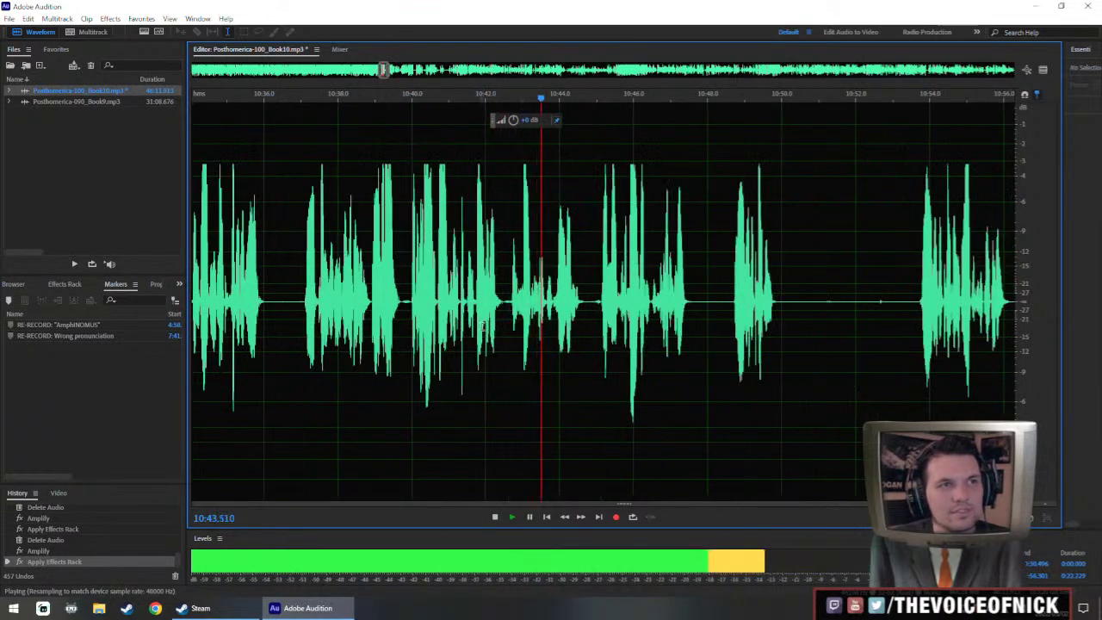
{"action": "scroll", "coordinate": [542, 320], "scroll_direction": "up", "scroll_amount": 2}
{"action": "scroll", "coordinate": [545, 321], "scroll_direction": "down", "scroll_amount": 4}
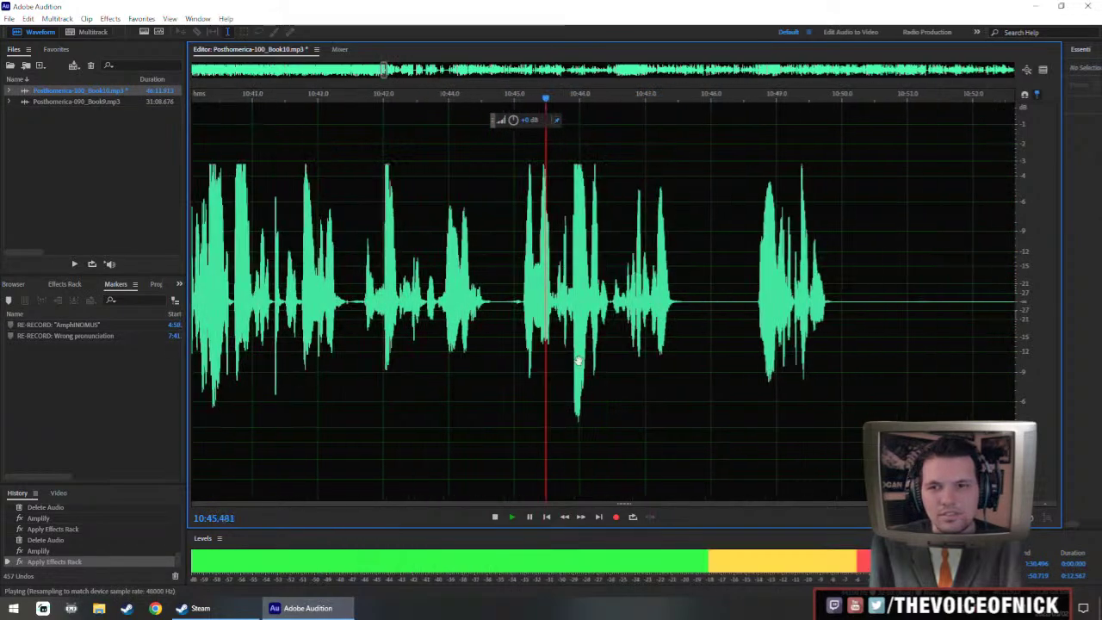
{"action": "scroll", "coordinate": [603, 335], "scroll_direction": "up", "scroll_amount": 2}
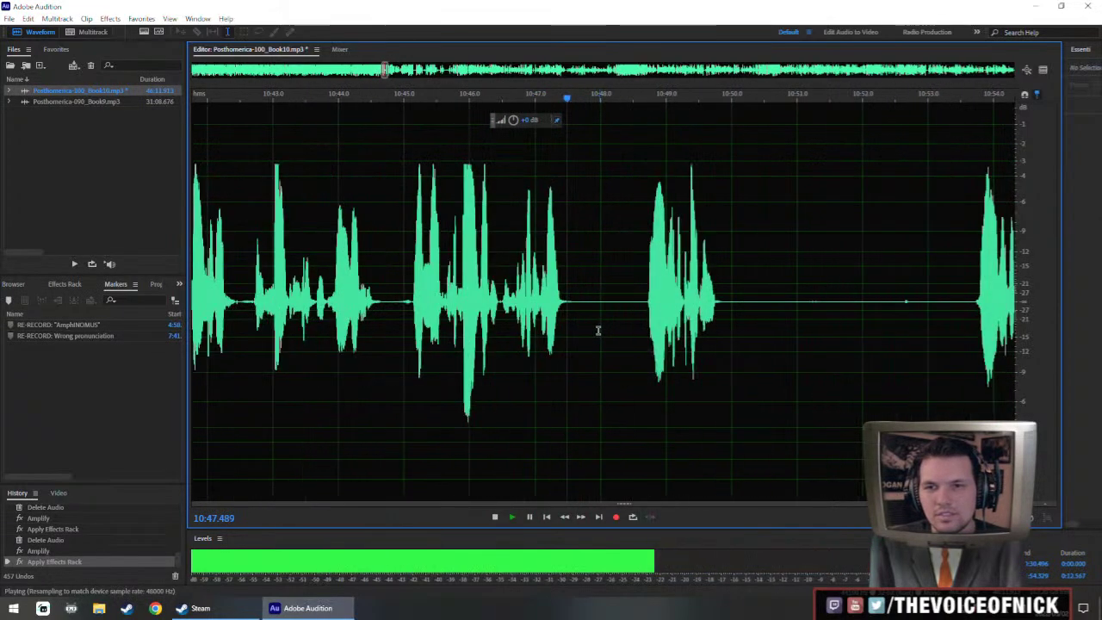
{"action": "scroll", "coordinate": [655, 353], "scroll_direction": "down", "scroll_amount": 1}
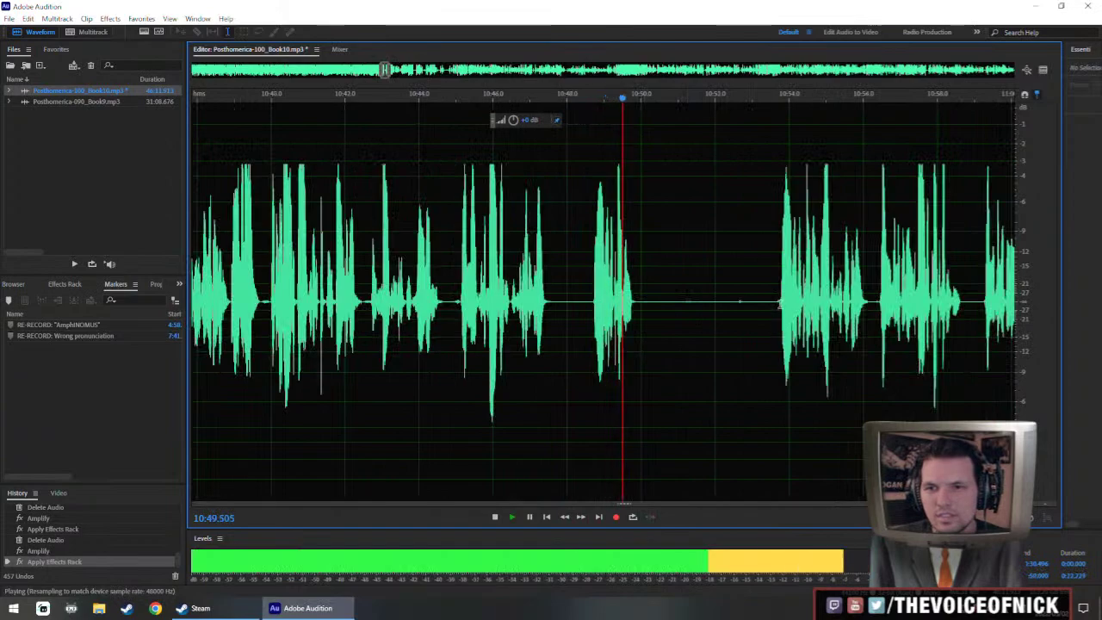
- Delete the audio from 10:48.703 to 10:53.714 and play across the join from about 10:45.2
{"action": "left_click_drag", "start_coordinate": [778, 336], "coordinate": [594, 363]}
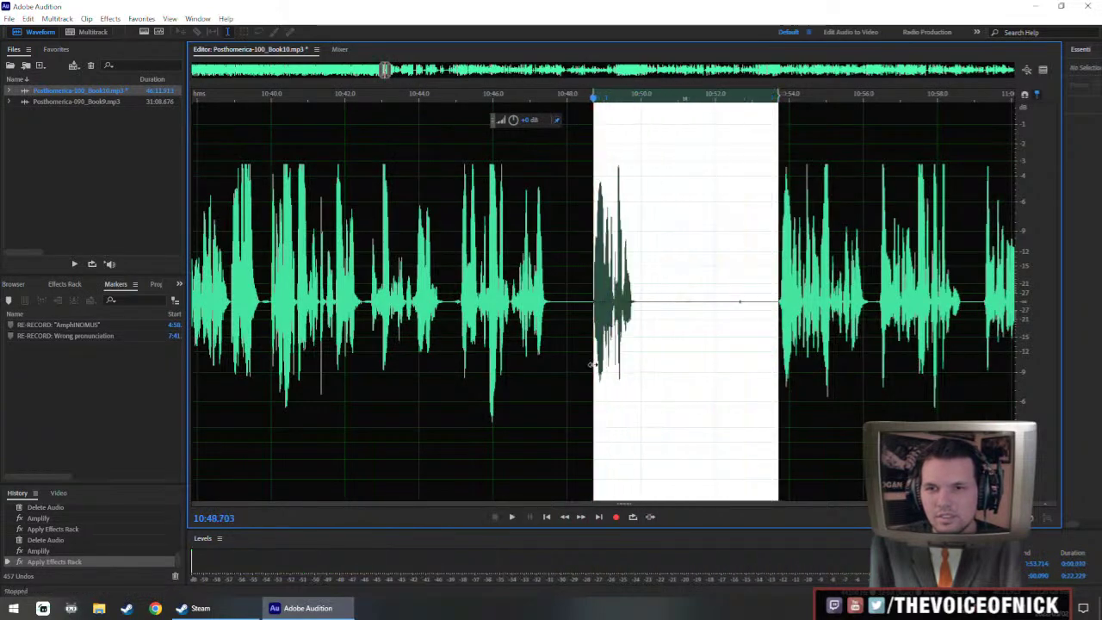
{"action": "key", "text": "Delete"}
{"action": "key", "text": "space"}
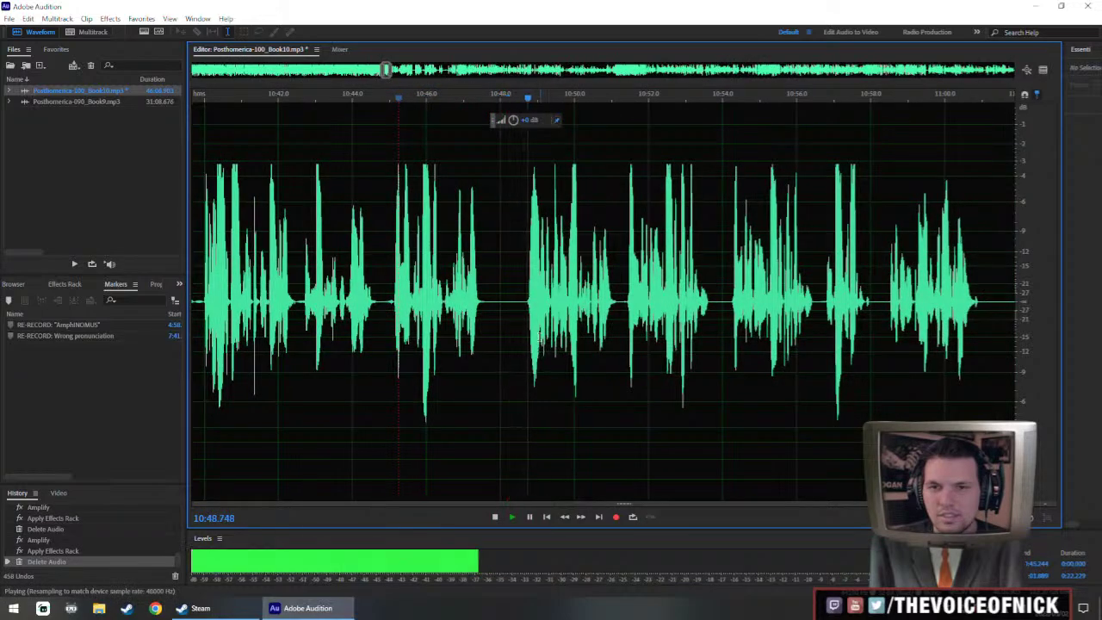
{"action": "scroll", "coordinate": [603, 304], "scroll_direction": "down", "scroll_amount": 3}
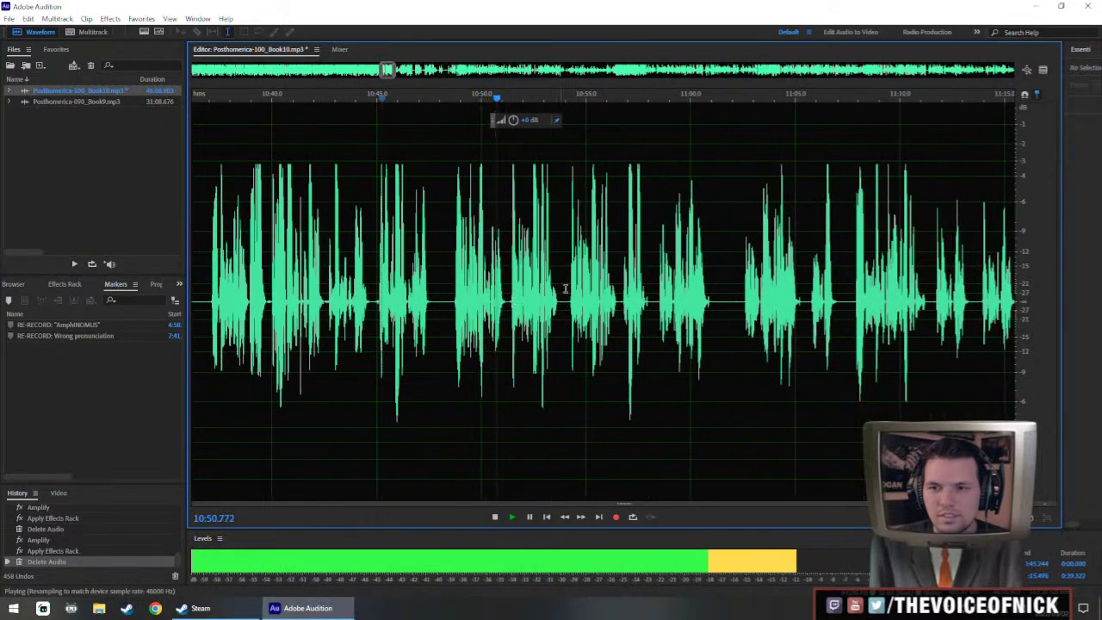
- Amplify the passage from 10:48.592 to 11:40.308 slightly and reapply the Effects Rack
{"action": "scroll", "coordinate": [565, 289], "scroll_direction": "down", "scroll_amount": 2}
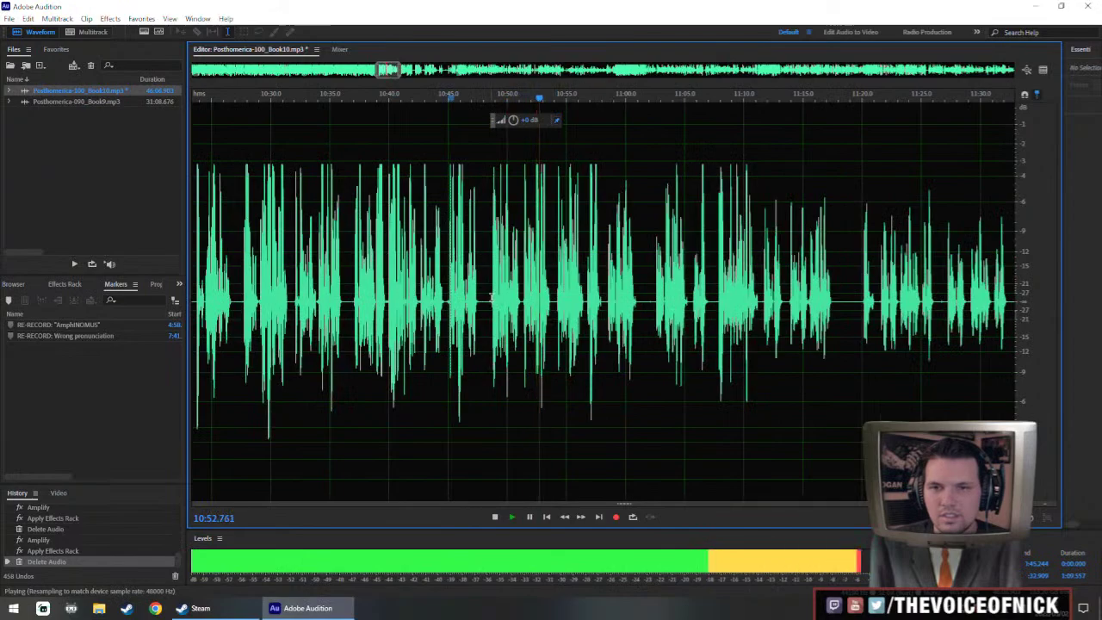
{"action": "left_click_drag", "start_coordinate": [491, 297], "coordinate": [947, 302]}
{"action": "scroll", "coordinate": [918, 302], "scroll_direction": "down", "scroll_amount": 3}
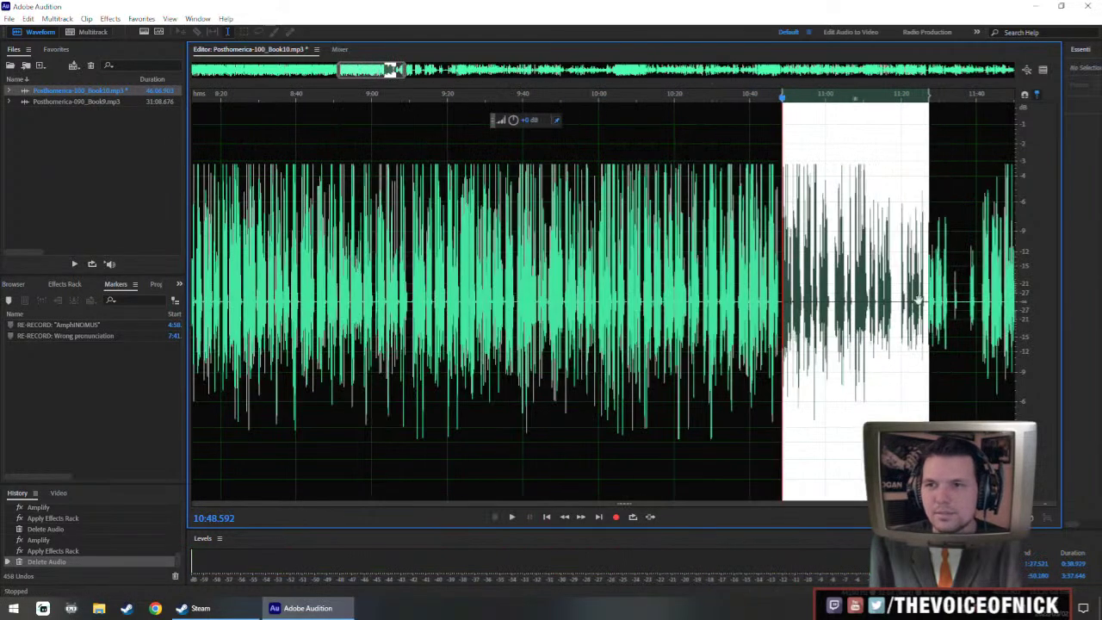
{"action": "scroll", "coordinate": [728, 302], "scroll_direction": "right", "scroll_amount": 3}
{"action": "left_click_drag", "start_coordinate": [726, 303], "coordinate": [772, 314]}
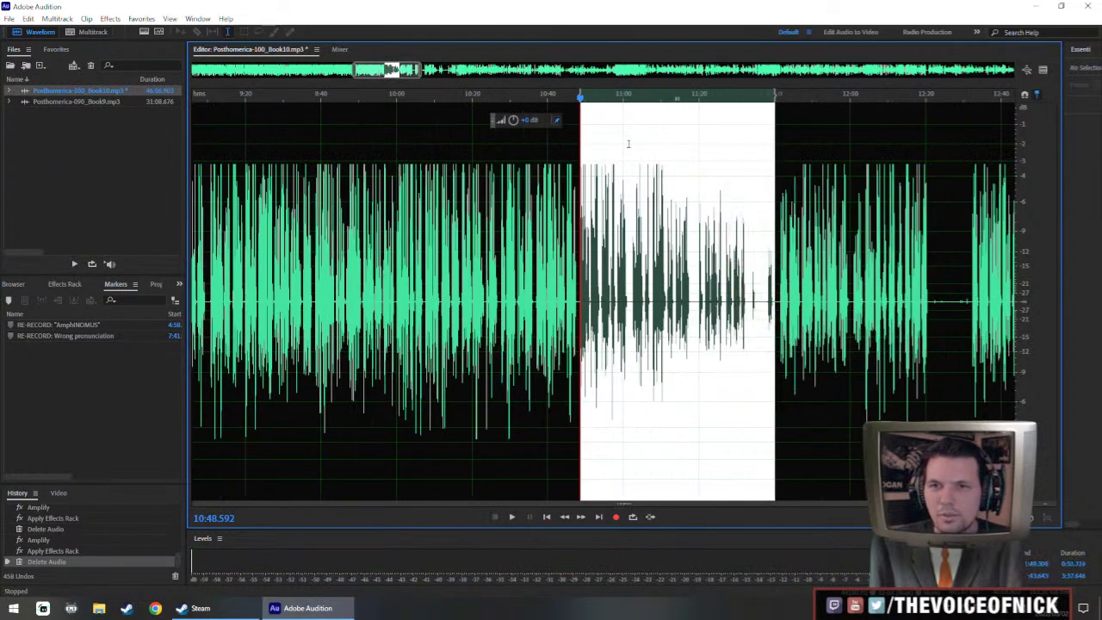
{"action": "left_click_drag", "start_coordinate": [514, 121], "coordinate": [514, 108]}
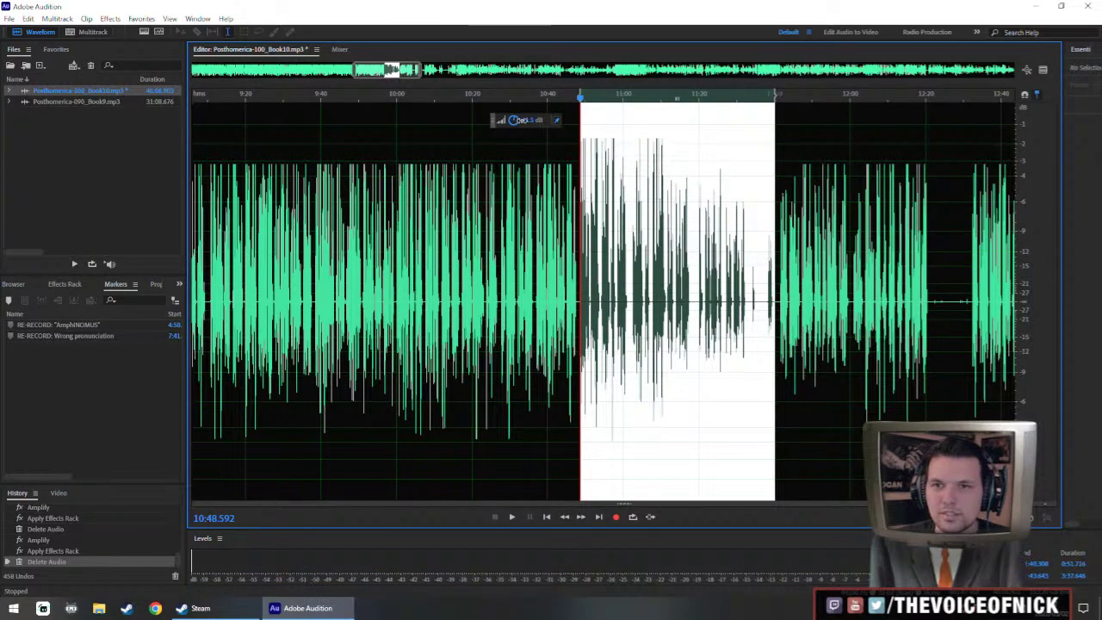
{"action": "key", "text": "ctrl+r"}
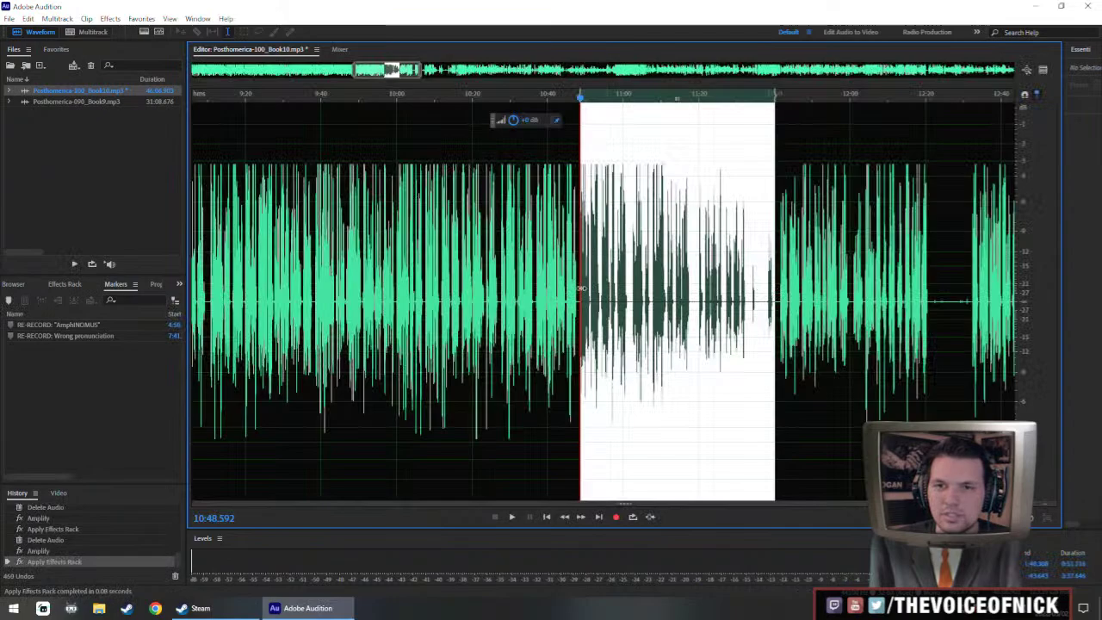
- Narrow the selection to the quieter audio from 11:11.602 to 11:40.308, amplify it by 3 dB, and reapply the Effects Rack
{"action": "left_click_drag", "start_coordinate": [581, 288], "coordinate": [669, 326]}
{"action": "scroll", "coordinate": [670, 312], "scroll_direction": "up", "scroll_amount": 3}
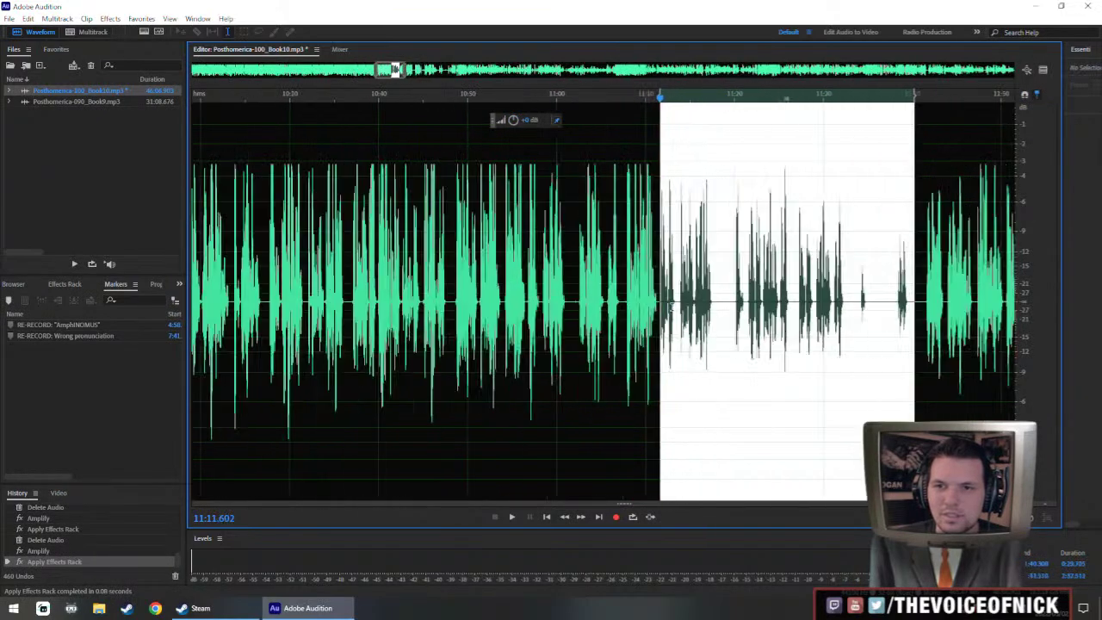
{"action": "left_click_drag", "start_coordinate": [513, 121], "coordinate": [529, 136]}
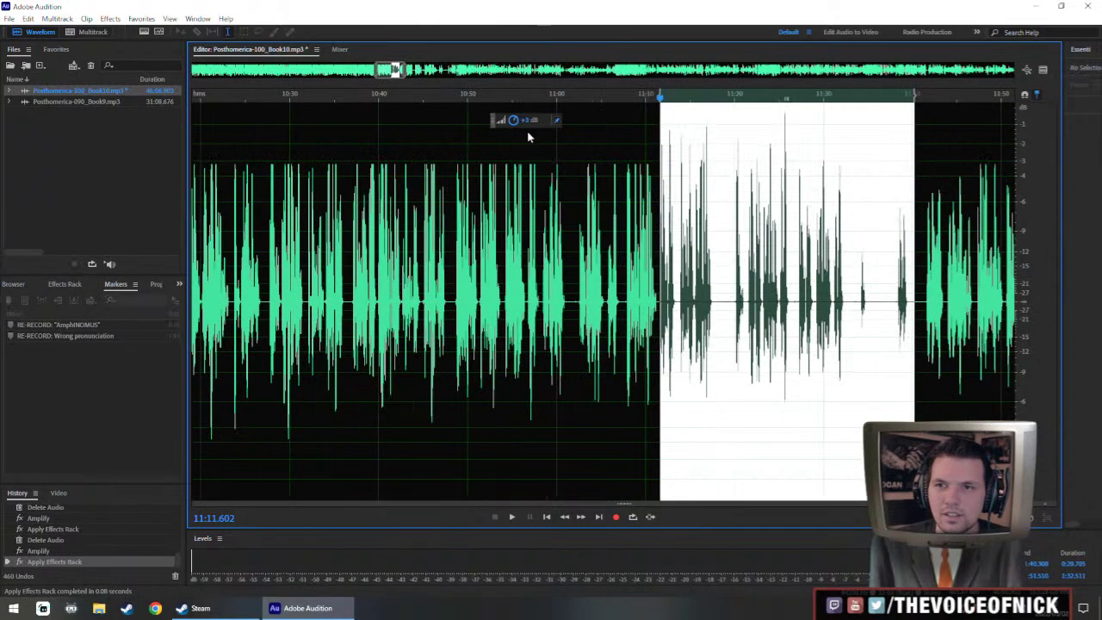
{"action": "key", "text": "ctrl+r"}
- Play the evened-out audio from about 10:28, then from about 10:44.8, to check volume and phrasing
{"action": "scroll", "coordinate": [509, 270], "scroll_direction": "left", "scroll_amount": 1}
{"action": "left_click", "coordinate": [340, 271]}
{"action": "key", "text": "space"}
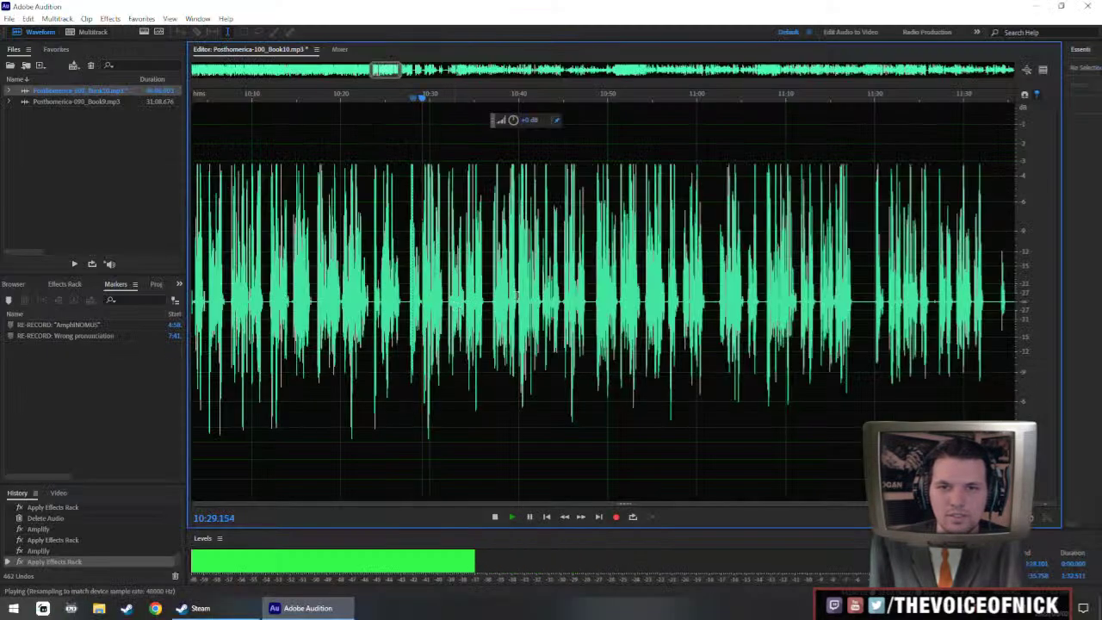
{"action": "left_click", "coordinate": [559, 306]}
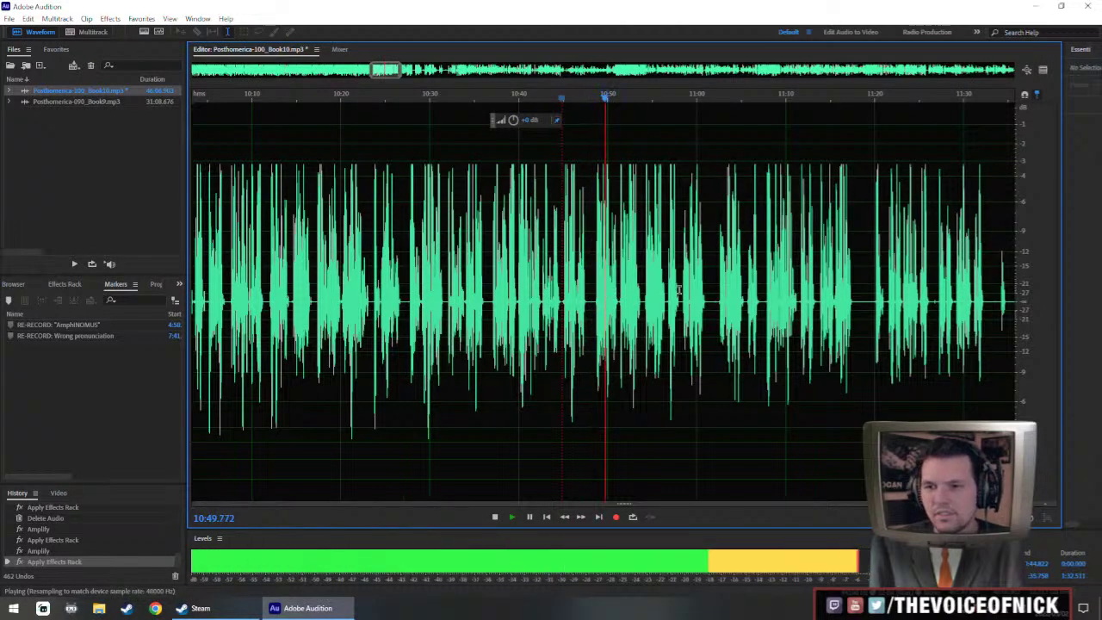
{"action": "scroll", "coordinate": [678, 290], "scroll_direction": "up", "scroll_amount": 5}
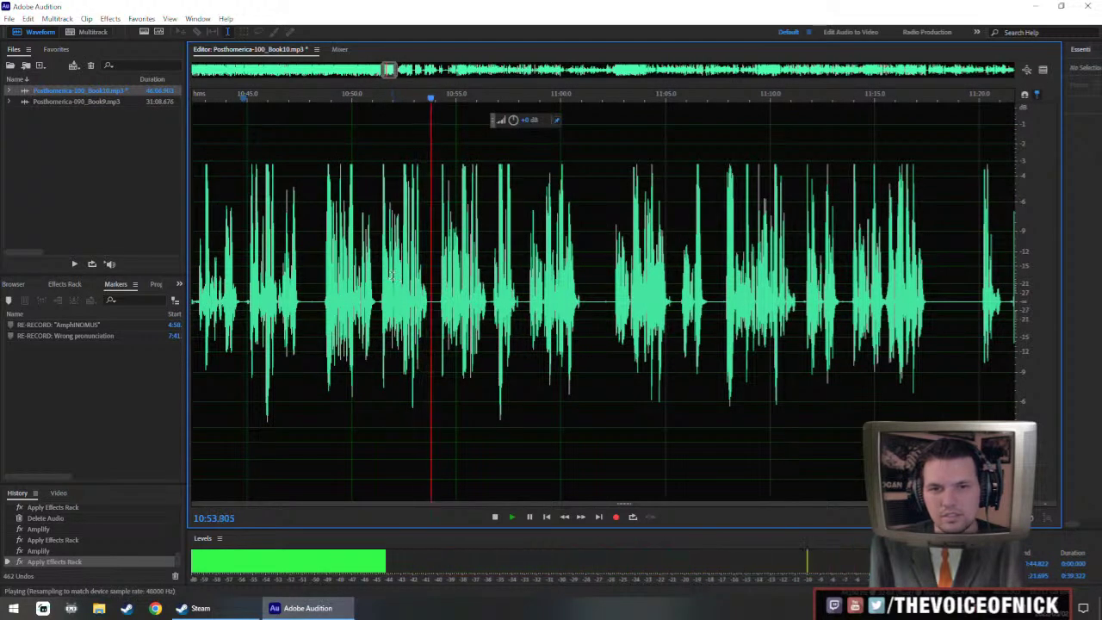
- Delete the phrase between about 10:51.4 and 10:54.2 and play across the join from about 10:49.5
{"action": "scroll", "coordinate": [440, 284], "scroll_direction": "up", "scroll_amount": 4}
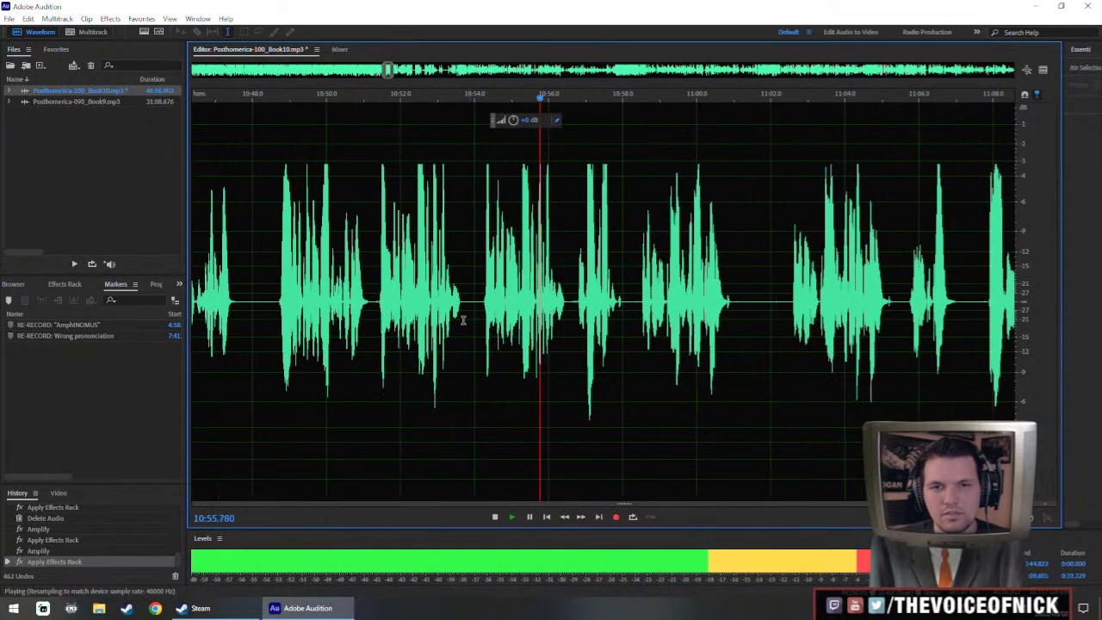
{"action": "left_click_drag", "start_coordinate": [379, 323], "coordinate": [484, 354]}
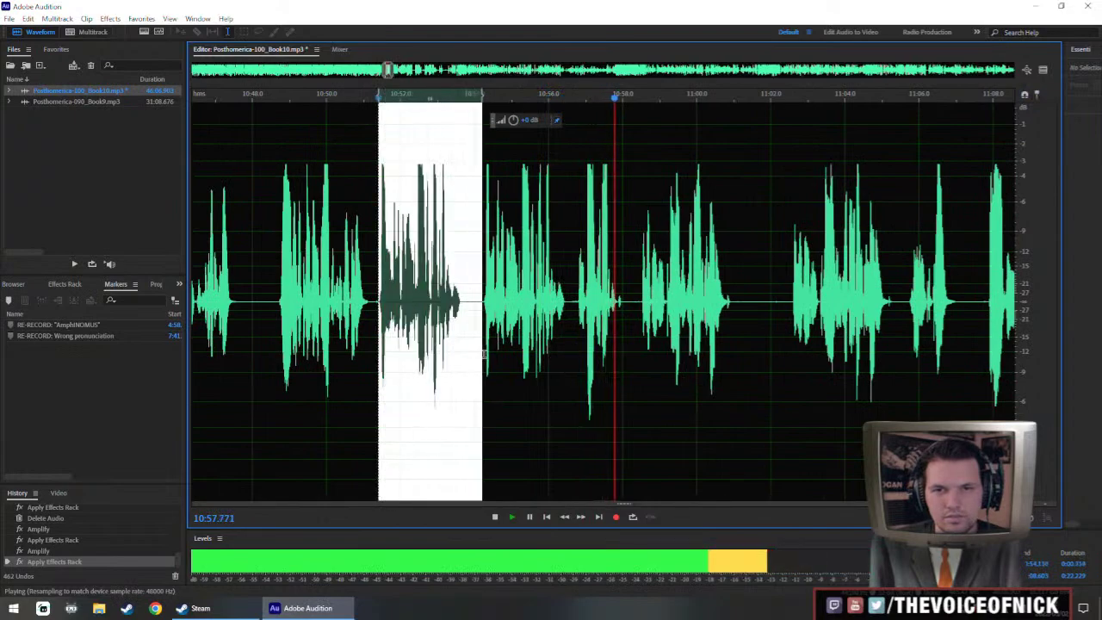
{"action": "key", "text": "Delete"}
{"action": "scroll", "coordinate": [307, 247], "scroll_direction": "down", "scroll_amount": 10}
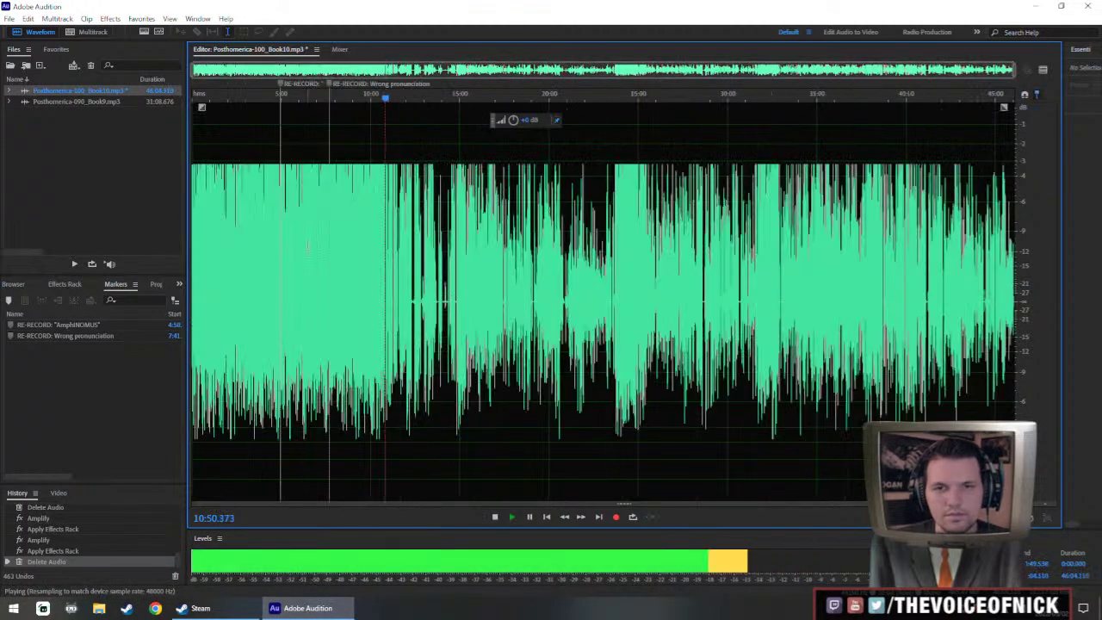
{"action": "scroll", "coordinate": [411, 268], "scroll_direction": "up", "scroll_amount": 10}
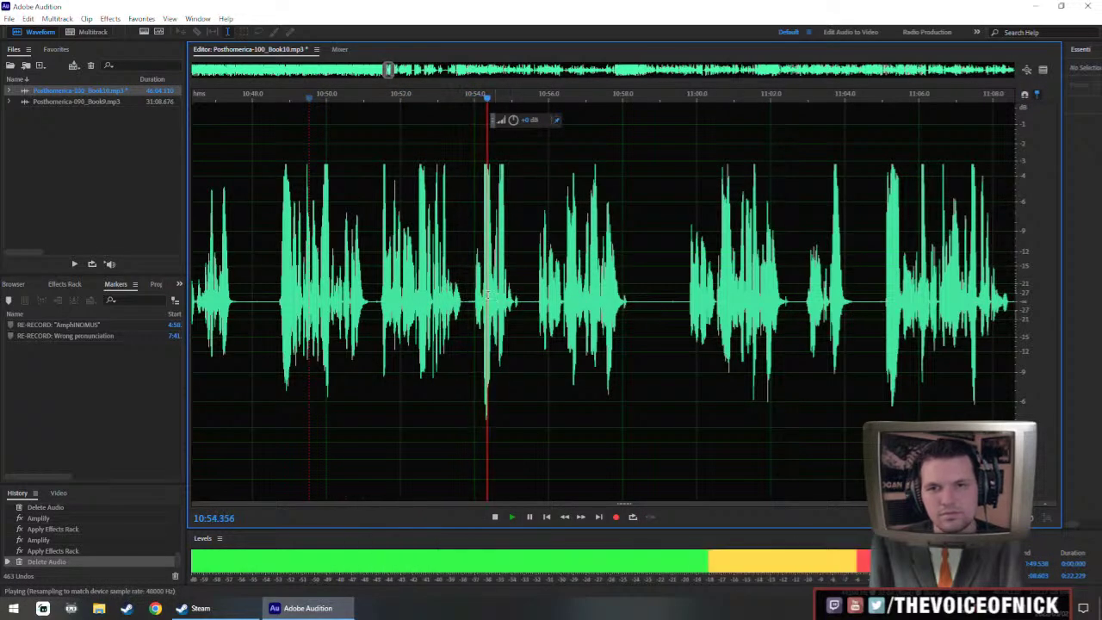
{"action": "mouse_move", "coordinate": [442, 296]}
{"action": "left_mouse_down"}
{"action": "mouse_move", "coordinate": [452, 297]}
{"action": "mouse_move", "coordinate": [446, 310]}
{"action": "left_mouse_up"}
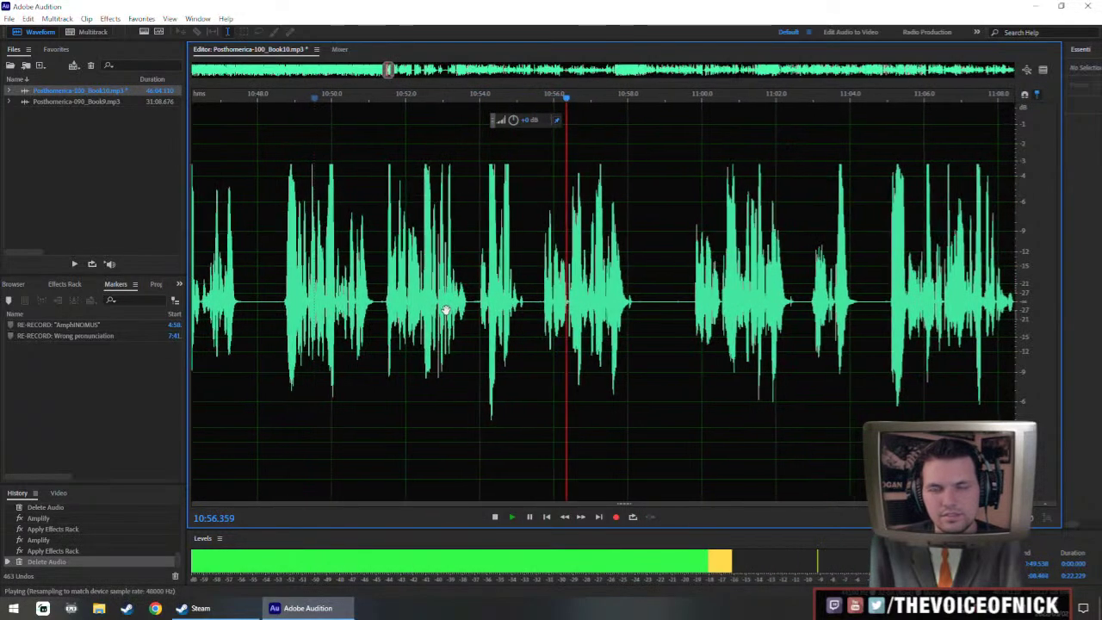
{"action": "scroll", "coordinate": [446, 310], "scroll_direction": "right", "scroll_amount": 3}
- Stop playback and delete the audio between about 10:55.7 and 10:59.7
{"action": "left_click", "coordinate": [654, 315]}
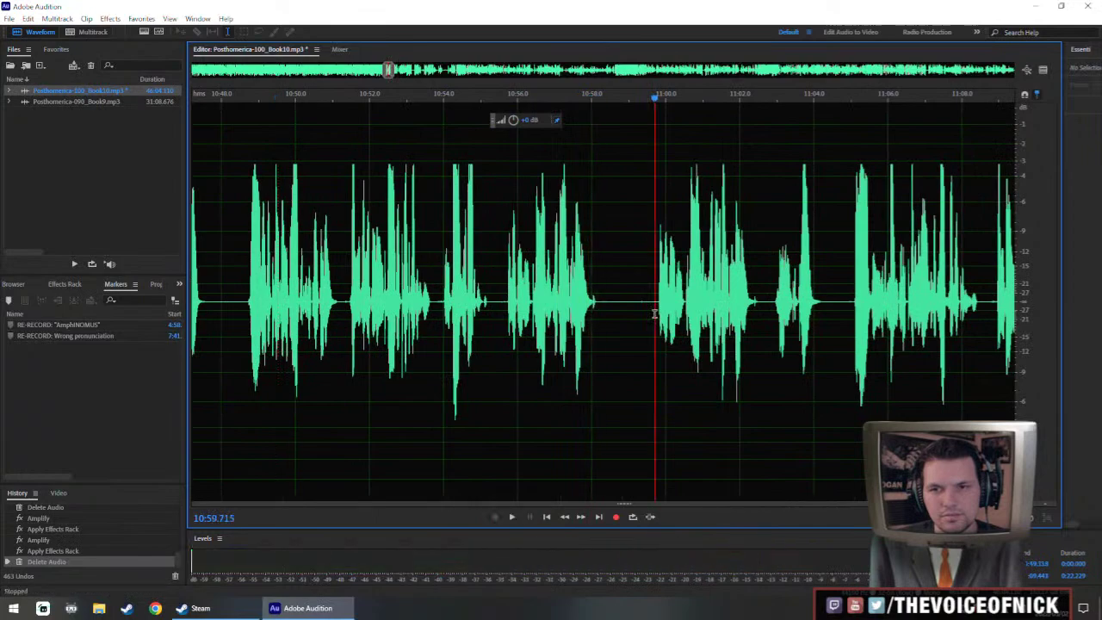
{"action": "key", "text": "space"}
{"action": "left_click_drag", "start_coordinate": [506, 353], "coordinate": [653, 358]}
{"action": "key", "text": "Delete"}
- Play from about 10:52.3 to about 10:56.9 to check the join left by the last deletion
{"action": "left_click", "coordinate": [380, 261]}
{"action": "key", "text": "space"}
{"action": "key", "text": "ctrl+backslash"}
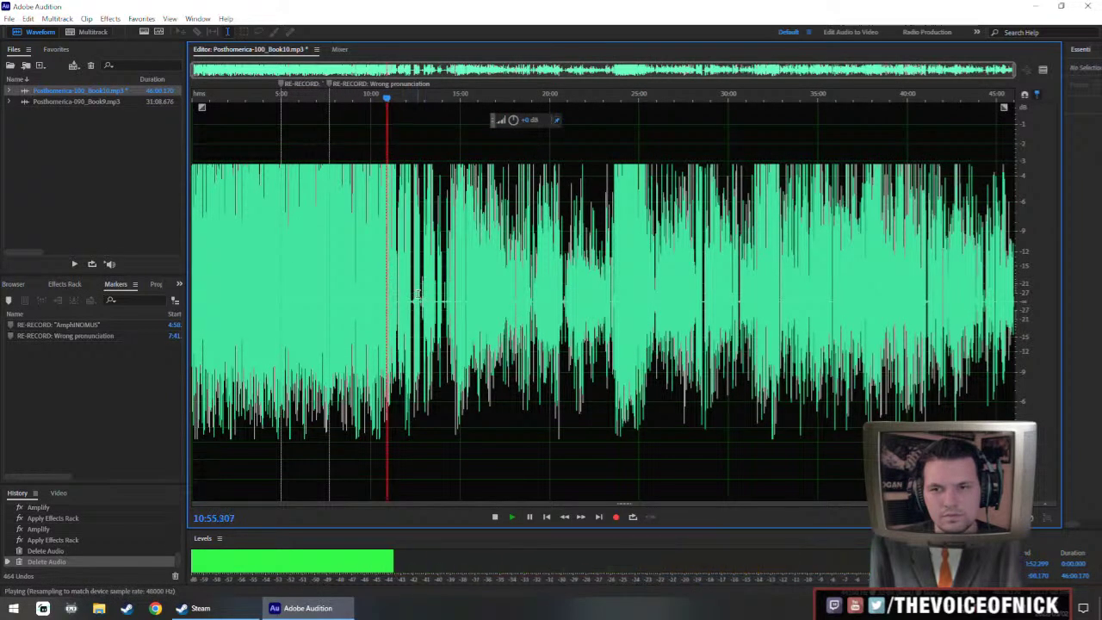
{"action": "key", "text": "ctrl+backslash"}
{"action": "key", "text": "space"}
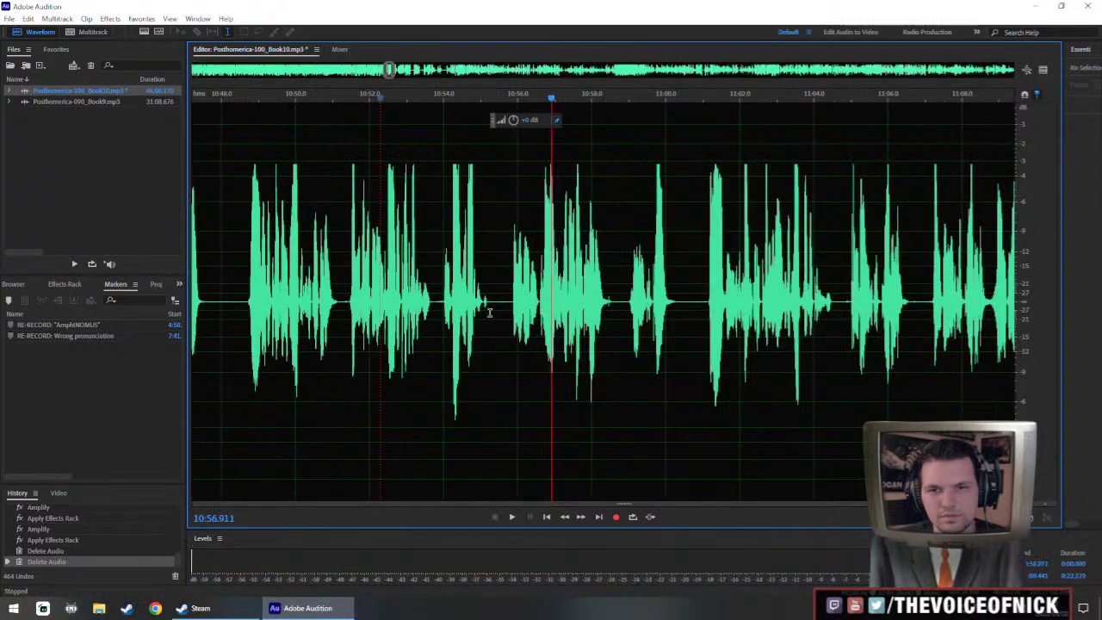
- Insert silence over the gap between about 10:55.2 and 10:55.8, and delete a short sliver of that pause
{"action": "left_click_drag", "start_coordinate": [490, 312], "coordinate": [508, 323]}
{"action": "key", "text": "shift+s"}
{"action": "key", "text": "Return"}
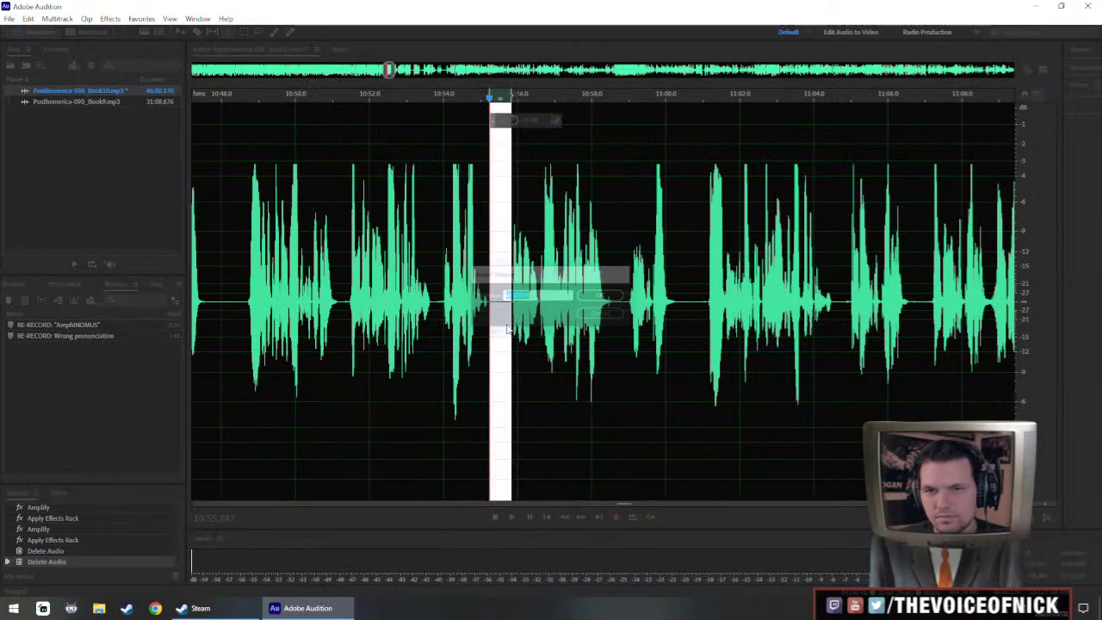
{"action": "left_click", "coordinate": [499, 327]}
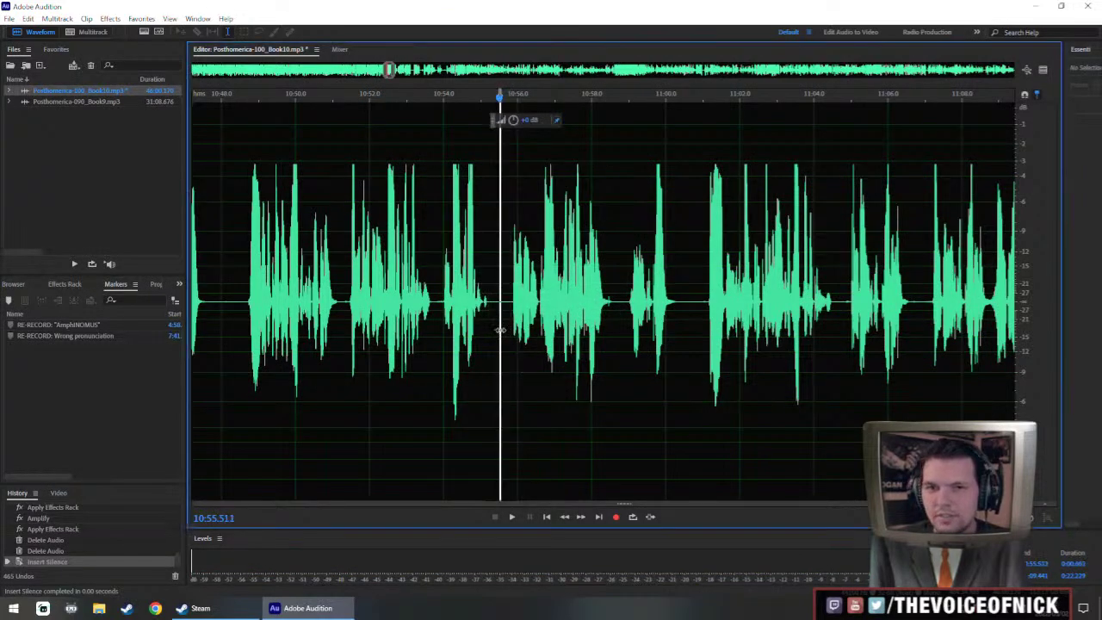
{"action": "scroll", "coordinate": [490, 327], "scroll_direction": "up", "scroll_amount": 4}
{"action": "key", "text": "Delete"}
{"action": "scroll", "coordinate": [520, 275], "scroll_direction": "down", "scroll_amount": 3}
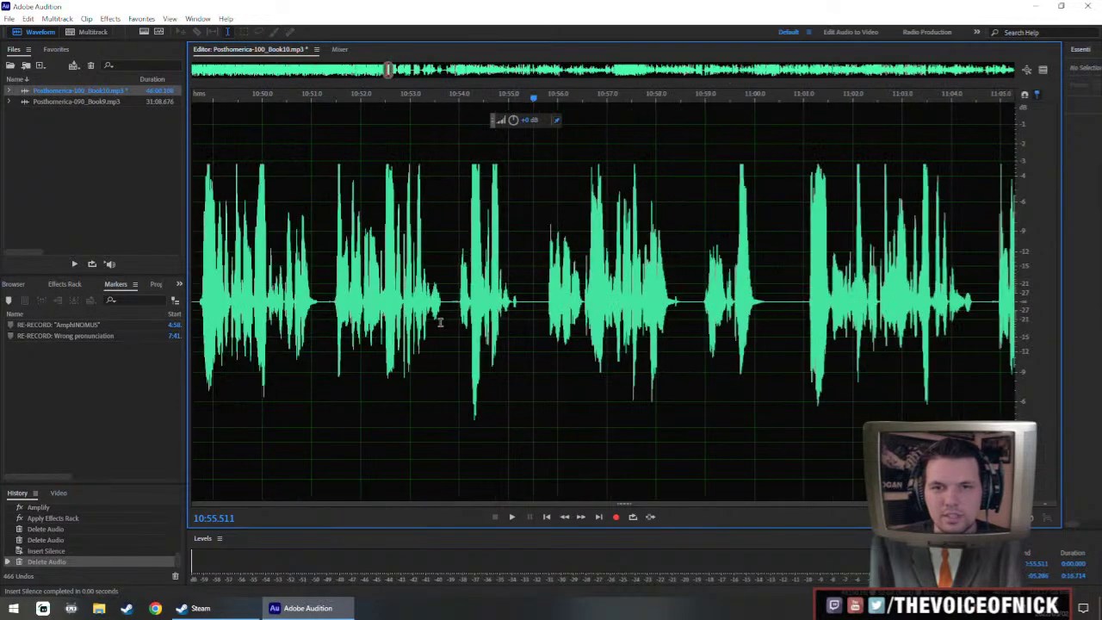
{"action": "left_click", "coordinate": [349, 299]}
{"action": "left_click", "coordinate": [335, 308]}
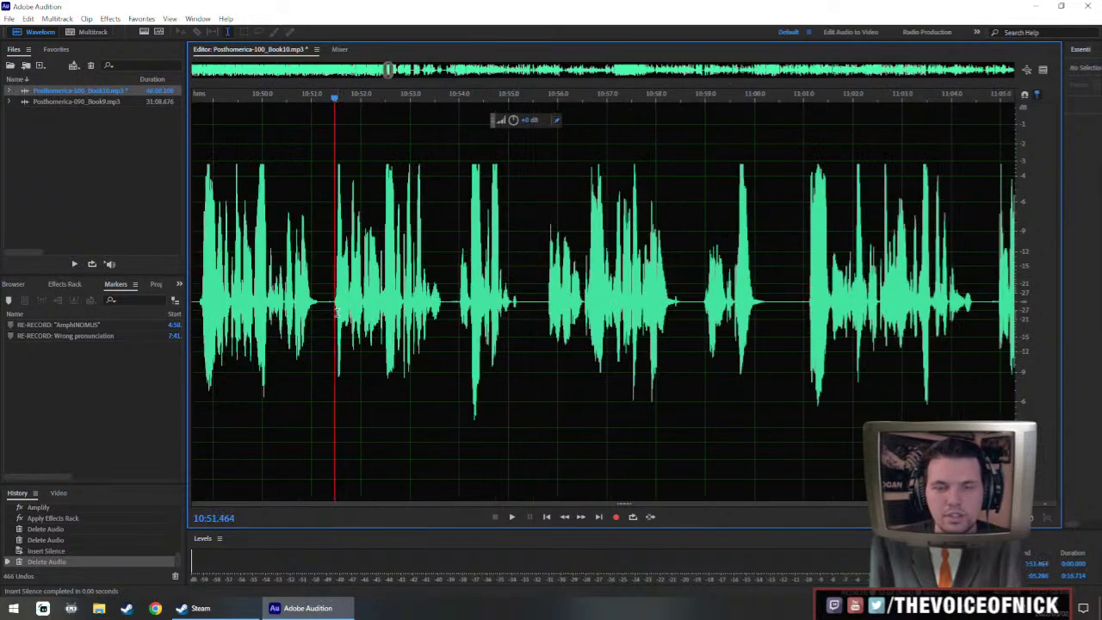
{"action": "mouse_move", "coordinate": [337, 312]}
{"action": "left_mouse_down"}
{"action": "mouse_move", "coordinate": [322, 310]}
{"action": "mouse_move", "coordinate": [332, 313]}
{"action": "left_mouse_up"}
{"action": "left_click", "coordinate": [322, 315]}
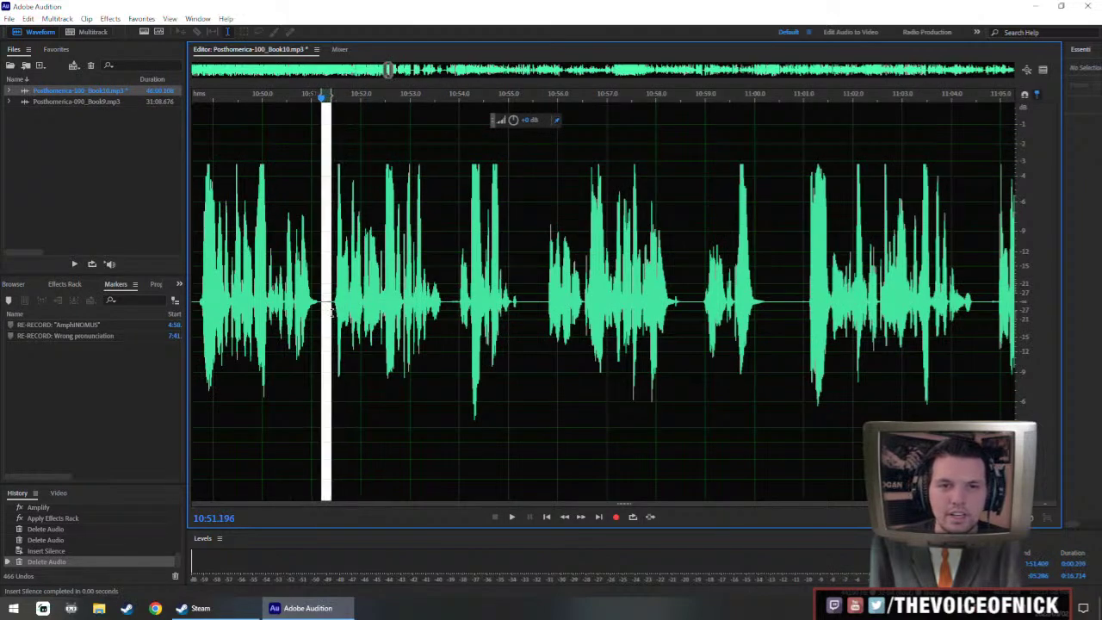
{"action": "left_click", "coordinate": [333, 312]}
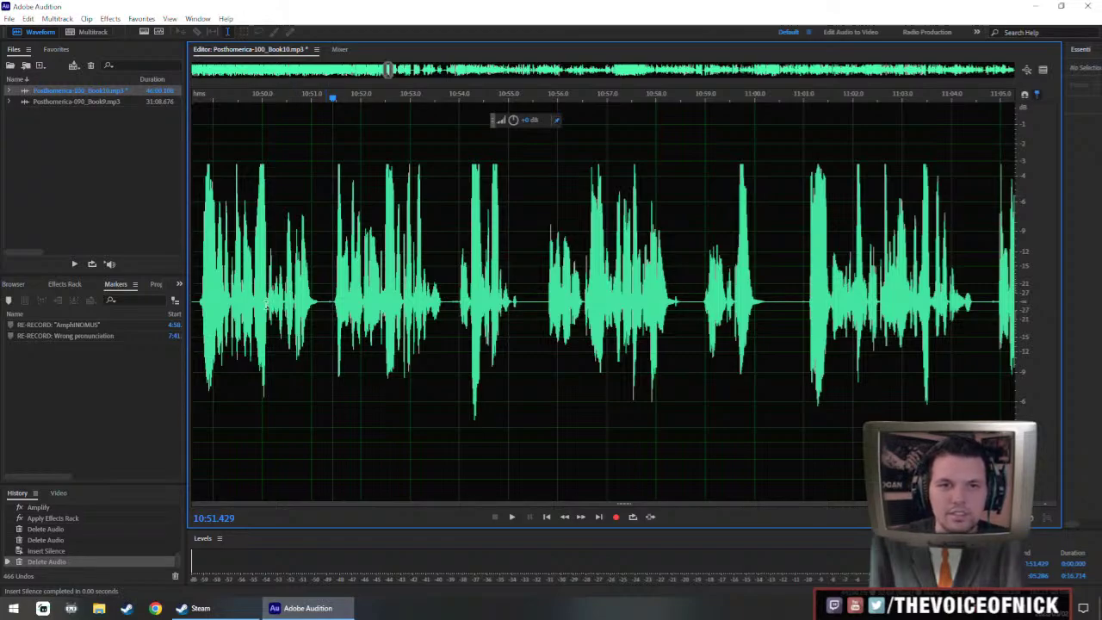
{"action": "left_click_drag", "start_coordinate": [267, 311], "coordinate": [321, 318]}
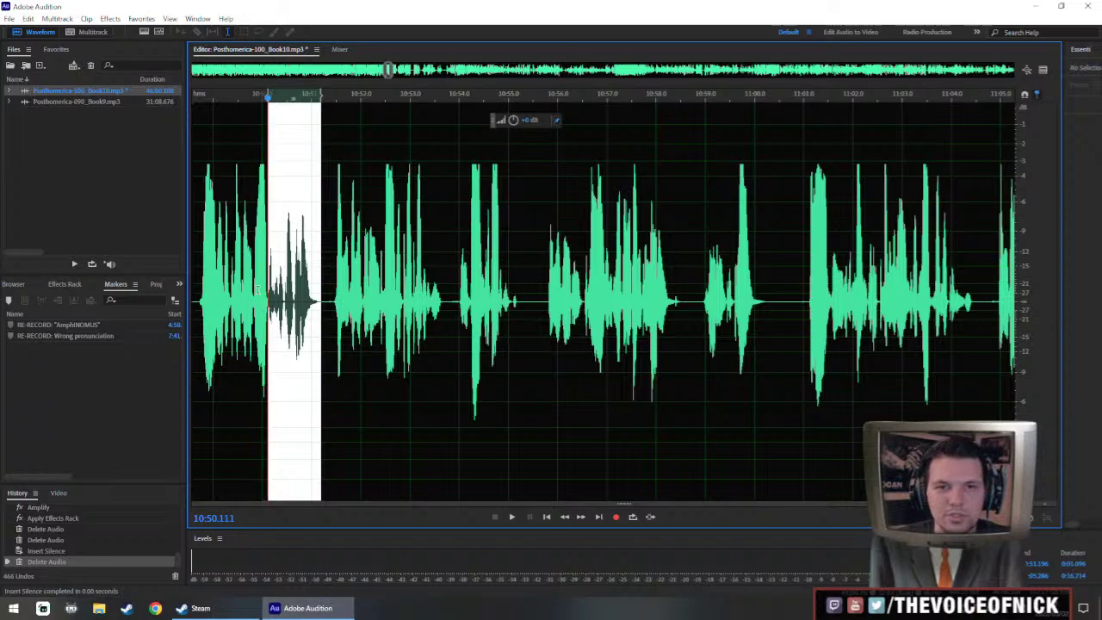
- Play from about 10:48.8 to about 10:57.4 to check the pauses between the phrases
{"action": "left_click", "coordinate": [257, 301]}
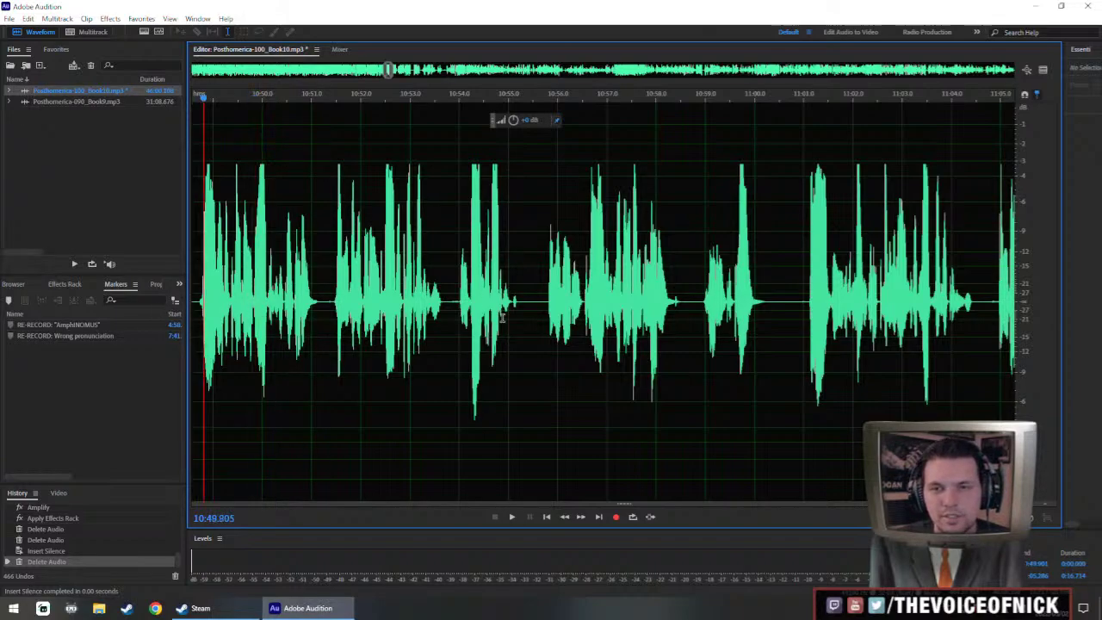
{"action": "key", "text": "space"}
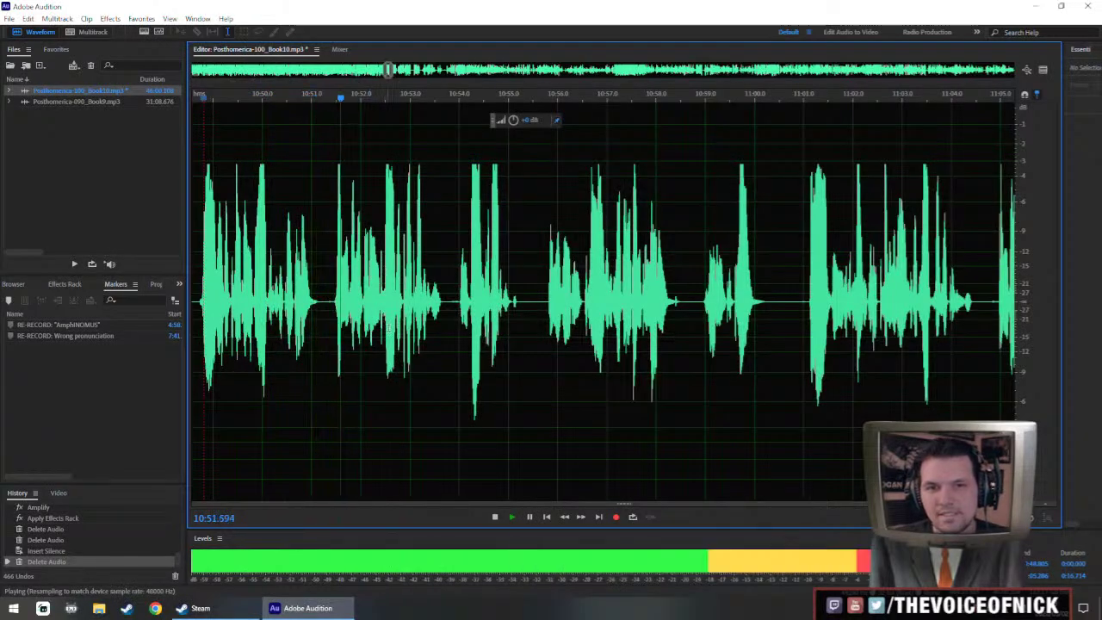
{"action": "scroll", "coordinate": [473, 290], "scroll_direction": "right", "scroll_amount": 3}
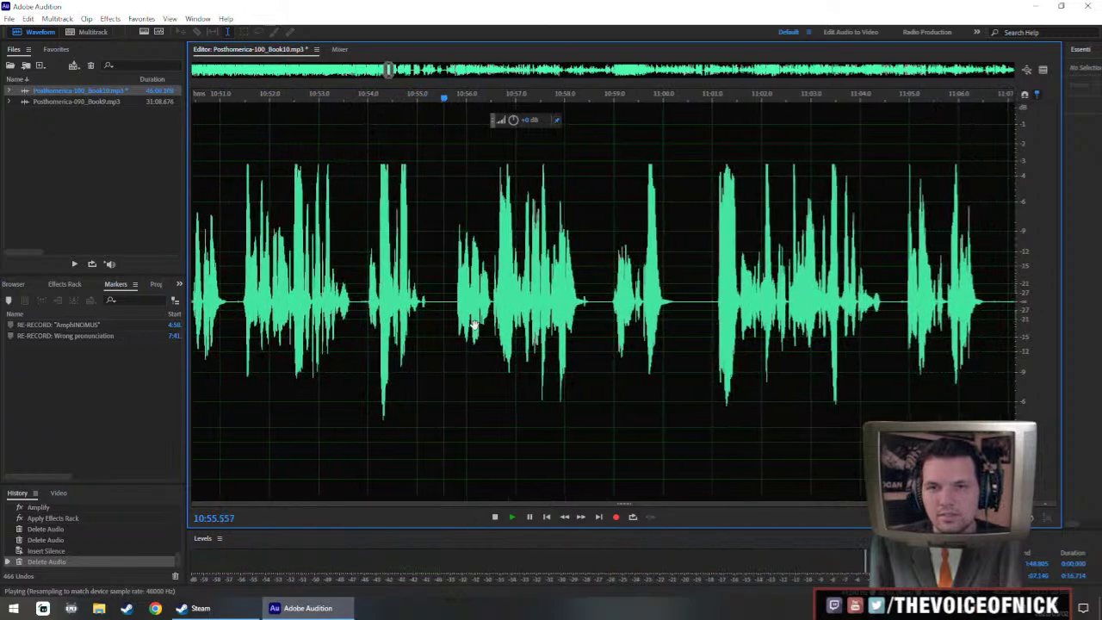
{"action": "key", "text": "space"}
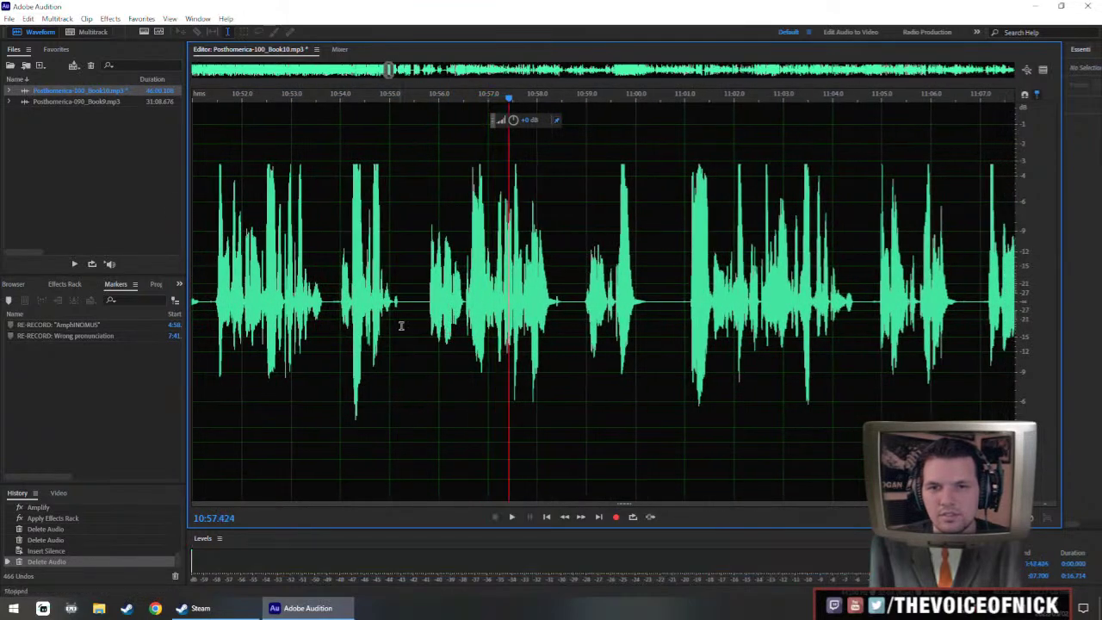
- Try lengthening the pause near 10:55.7 with a pasted piece of silence, play it from about 10:52.8, and undo the paste
{"action": "key", "text": "ctrl+v"}
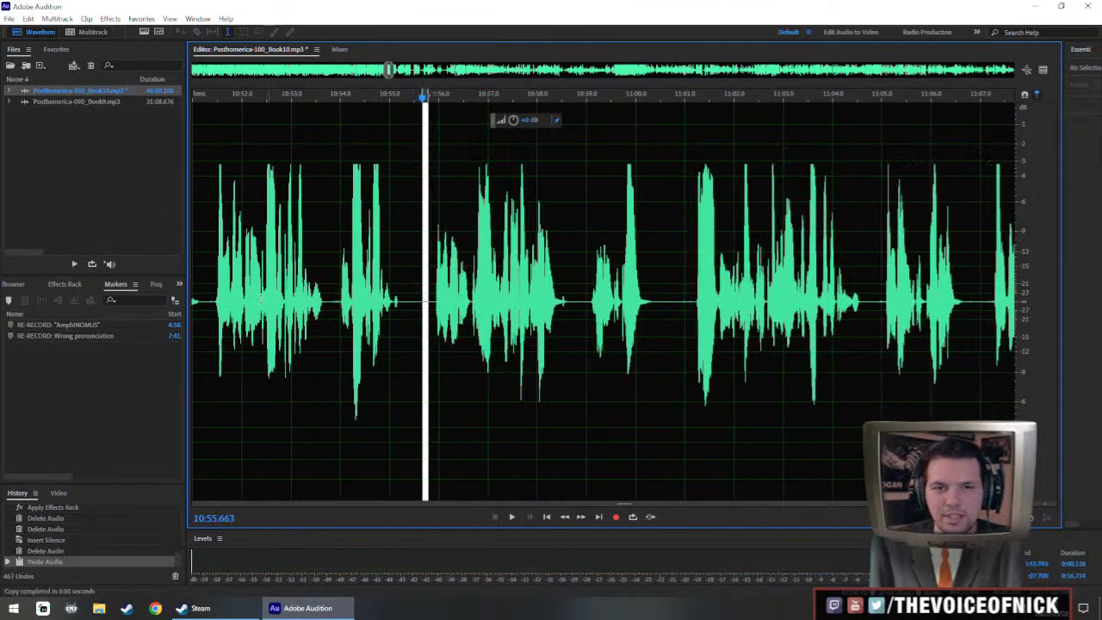
{"action": "left_click", "coordinate": [279, 303]}
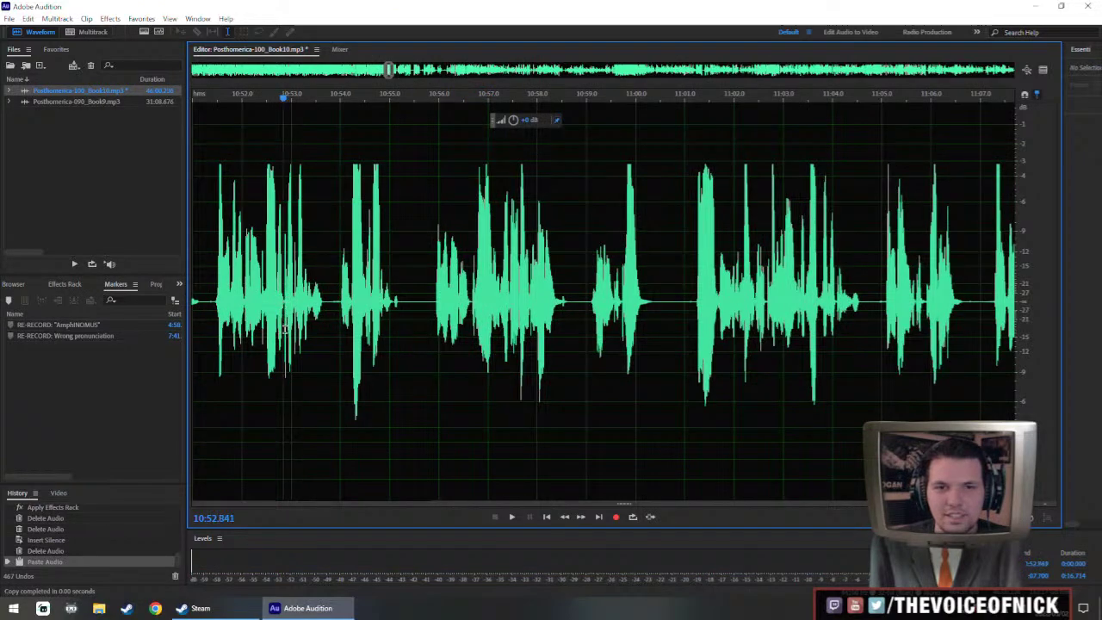
{"action": "key", "text": "space"}
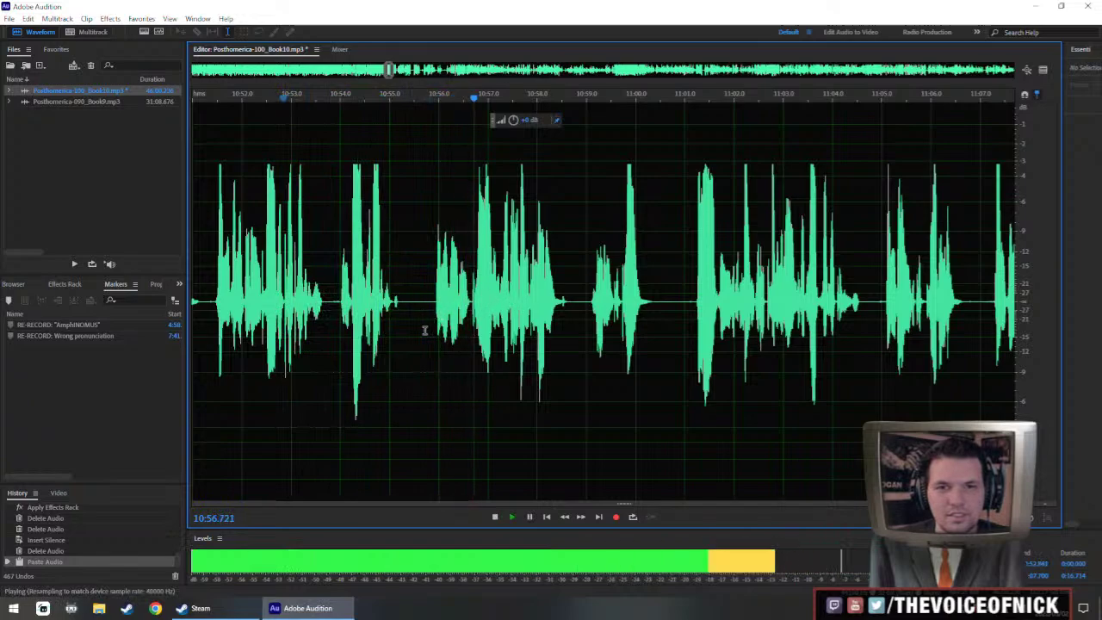
{"action": "key", "text": "space"}
{"action": "key", "text": "ctrl+z"}
- Delete the silence between about 10:55.3 and 10:55.5 and play across the shortened pause from about 10:53.2
{"action": "key", "text": "space"}
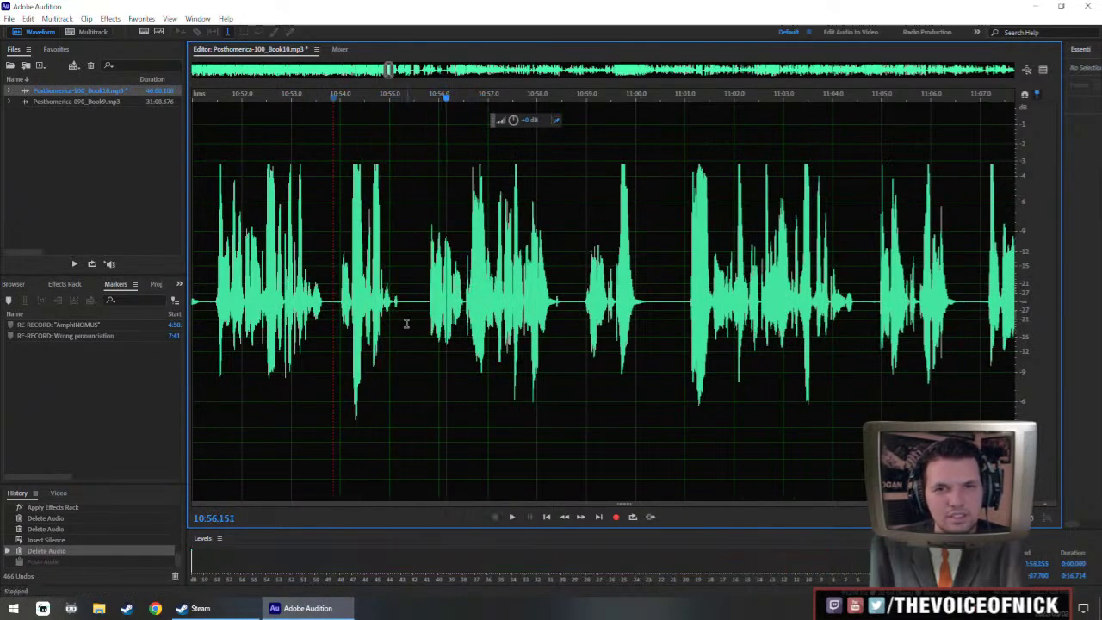
{"action": "left_click_drag", "start_coordinate": [403, 320], "coordinate": [413, 319]}
{"action": "key", "text": "Delete"}
{"action": "left_click", "coordinate": [299, 250]}
{"action": "key", "text": "space"}
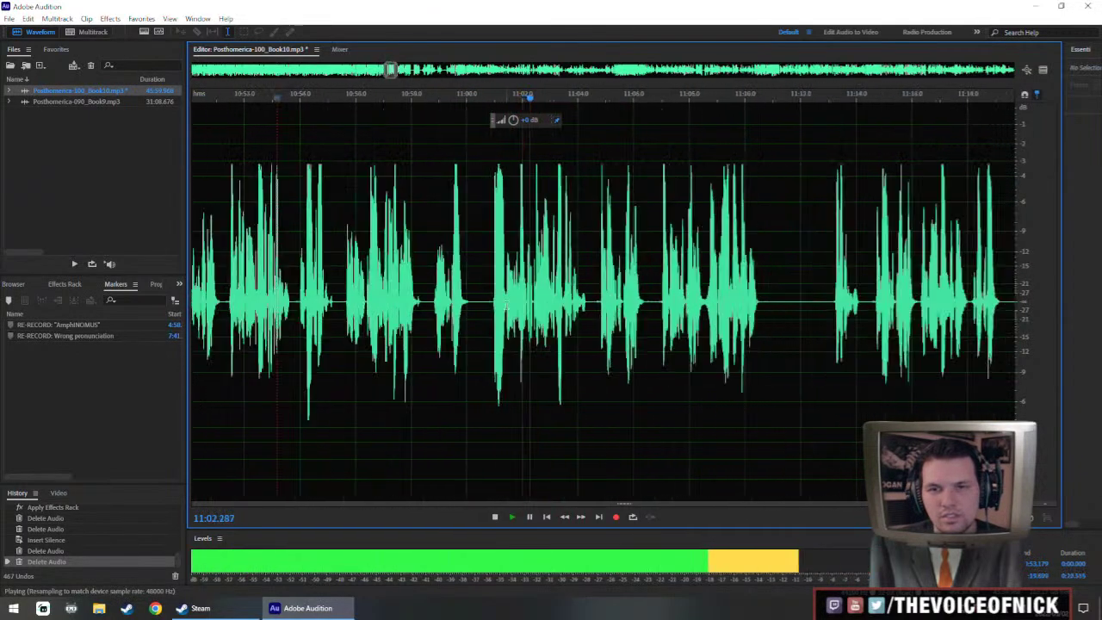
- Lengthen the pause at about 11:00.4 by copying and pasting about 0.2 s of its silence
{"action": "left_click_drag", "start_coordinate": [458, 334], "coordinate": [471, 334]}
{"action": "key", "text": "ctrl+v"}
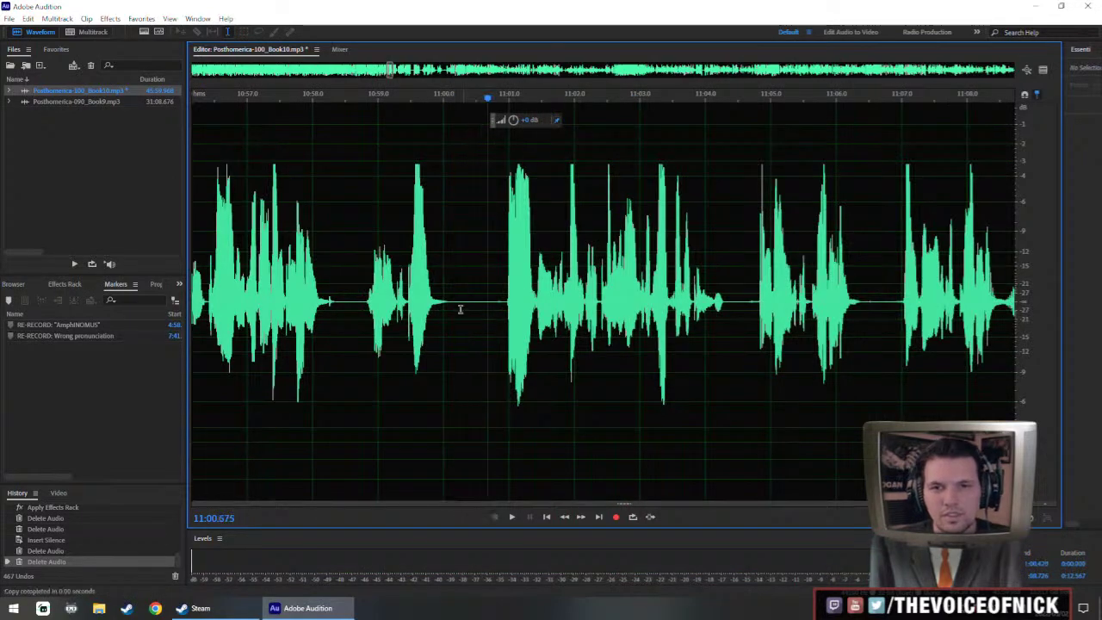
{"action": "scroll", "coordinate": [452, 300], "scroll_direction": "down", "scroll_amount": 3}
{"action": "left_click", "coordinate": [455, 315]}
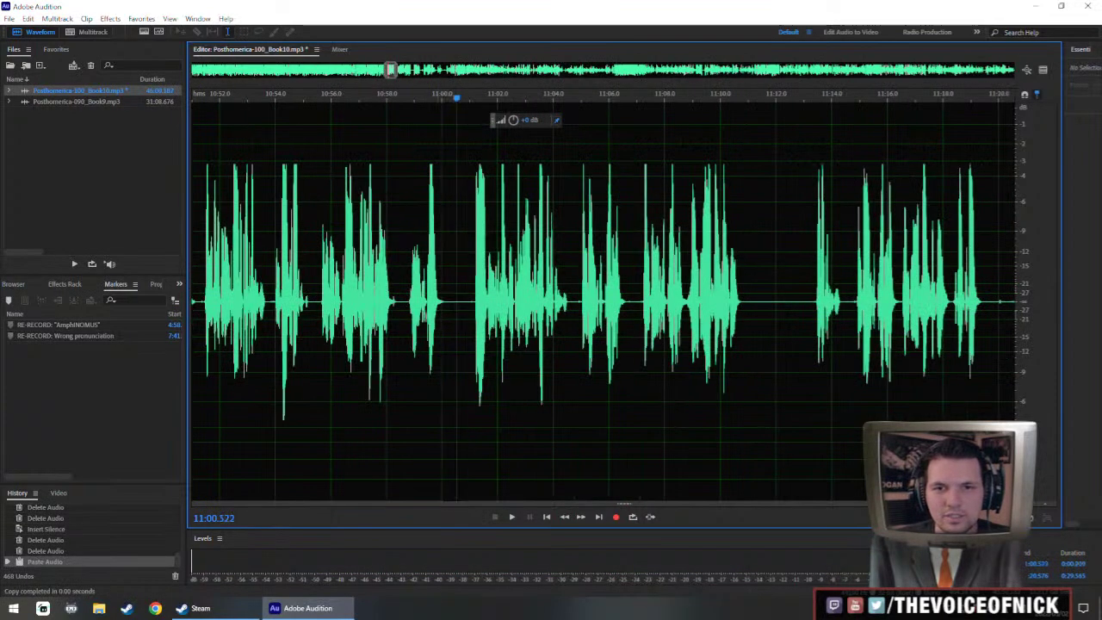
- Play from about 10:57.3 to about 11:08 to check the lengthened pause and the phrases that follow it
{"action": "left_click", "coordinate": [367, 315]}
{"action": "scroll", "coordinate": [384, 309], "scroll_direction": "up", "scroll_amount": 4}
{"action": "key", "text": "space"}
{"action": "scroll", "coordinate": [472, 286], "scroll_direction": "down", "scroll_amount": 5}
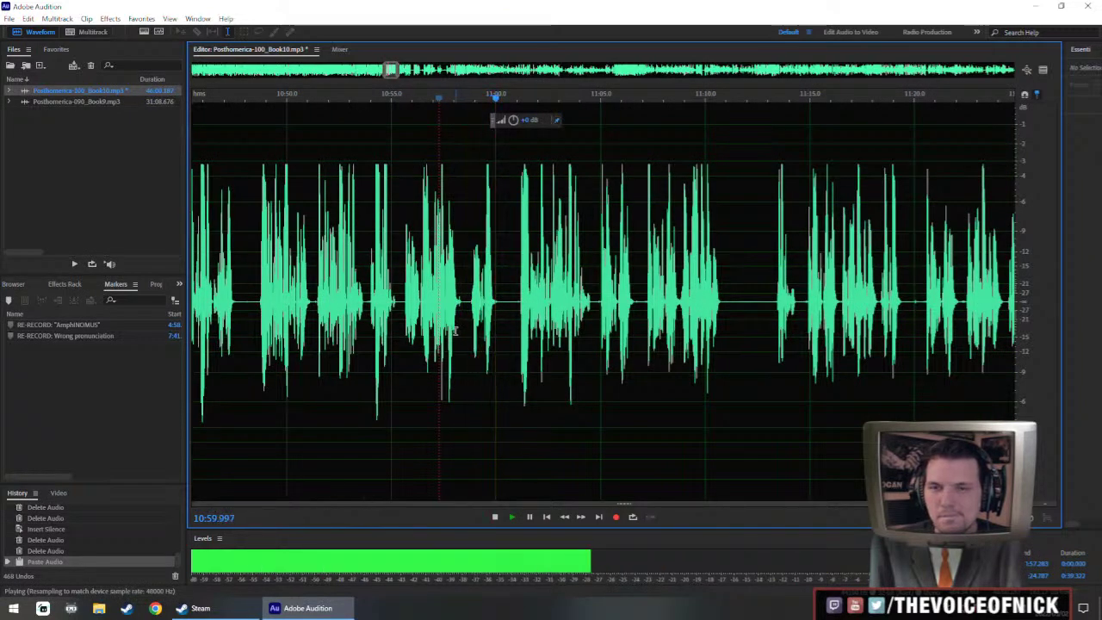
{"action": "scroll", "coordinate": [495, 334], "scroll_direction": "up", "scroll_amount": 2}
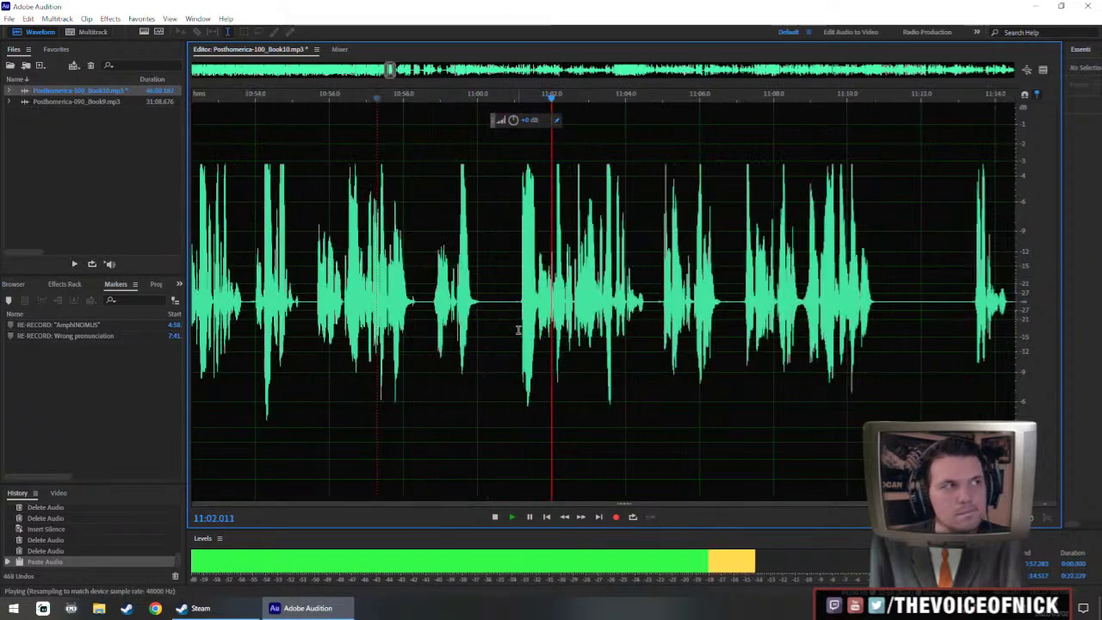
{"action": "scroll", "coordinate": [603, 335], "scroll_direction": "up", "scroll_amount": 1}
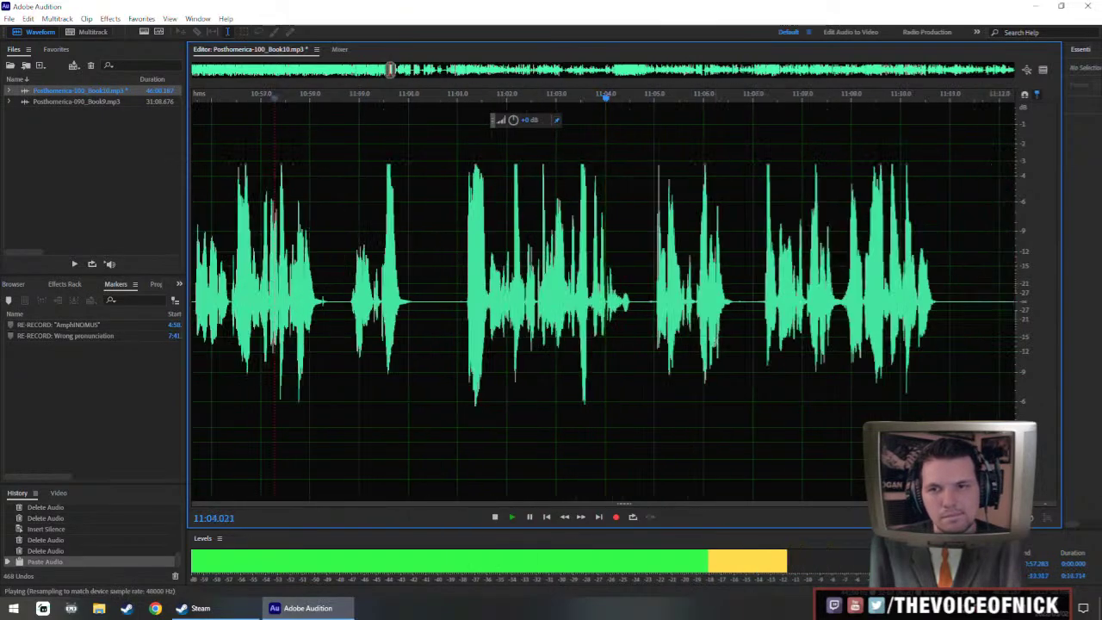
{"action": "left_click_drag", "start_coordinate": [710, 340], "coordinate": [541, 348]}
{"action": "left_click_drag", "start_coordinate": [649, 338], "coordinate": [554, 344]}
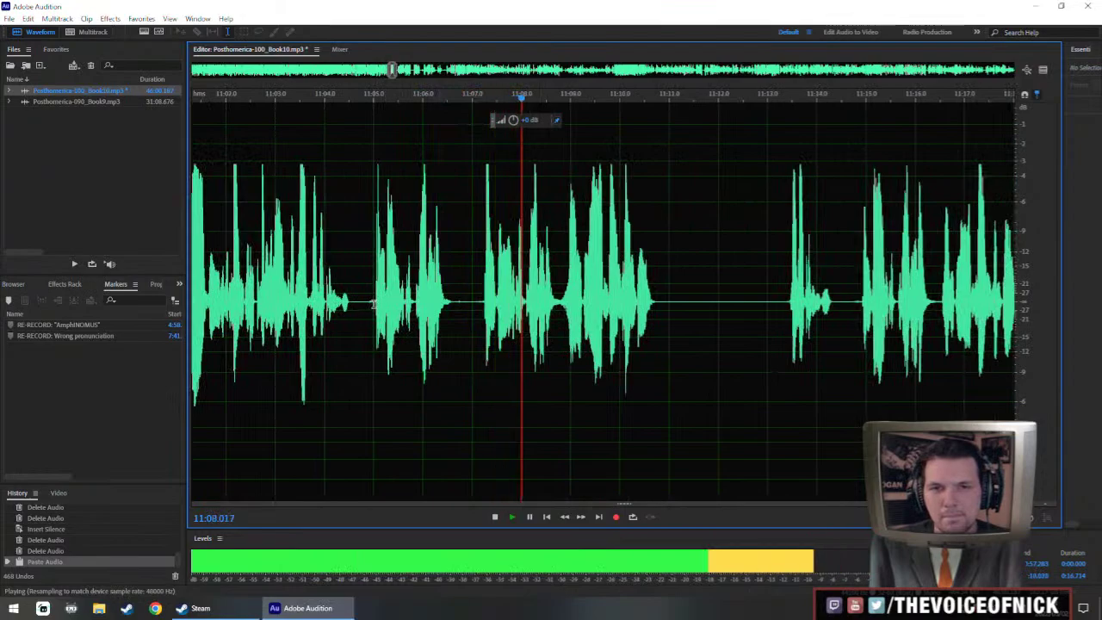
- Delete the phrase between about 11:05.0 and 11:07.2 and play across the join from about 11:02.6
{"action": "left_click_drag", "start_coordinate": [374, 303], "coordinate": [481, 348]}
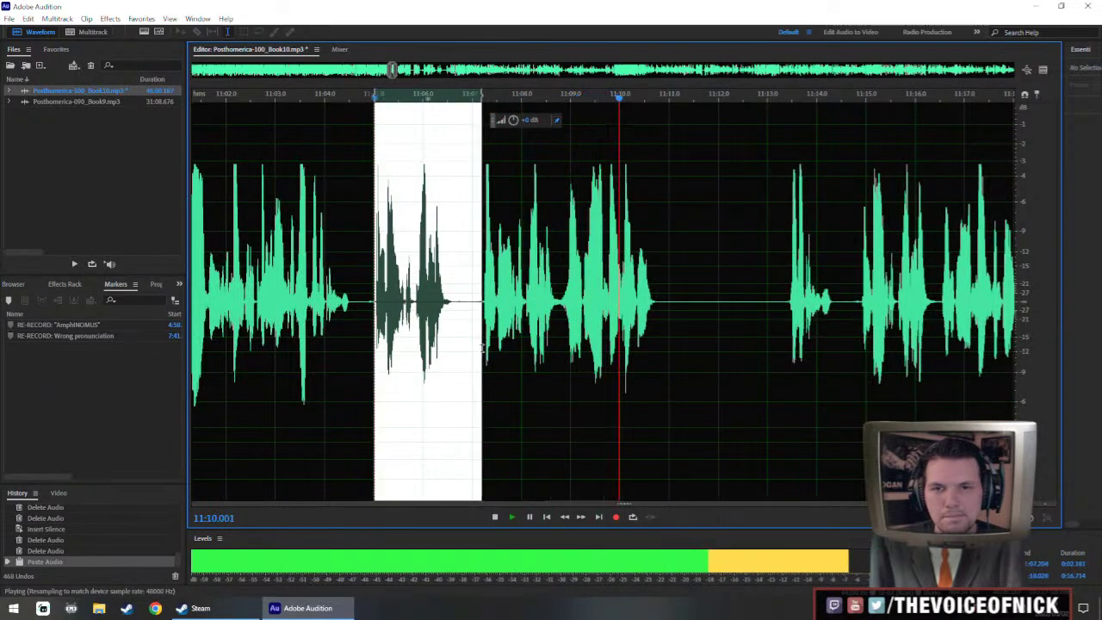
{"action": "key", "text": "Delete"}
{"action": "scroll", "coordinate": [369, 264], "scroll_direction": "down", "scroll_amount": 2}
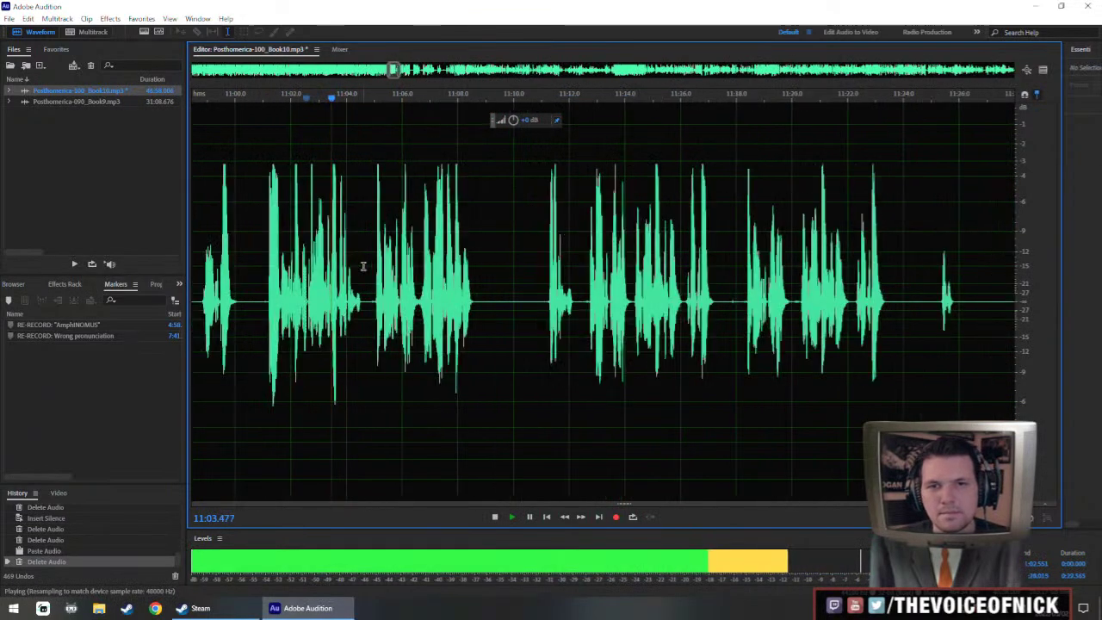
{"action": "scroll", "coordinate": [379, 284], "scroll_direction": "up", "scroll_amount": 2}
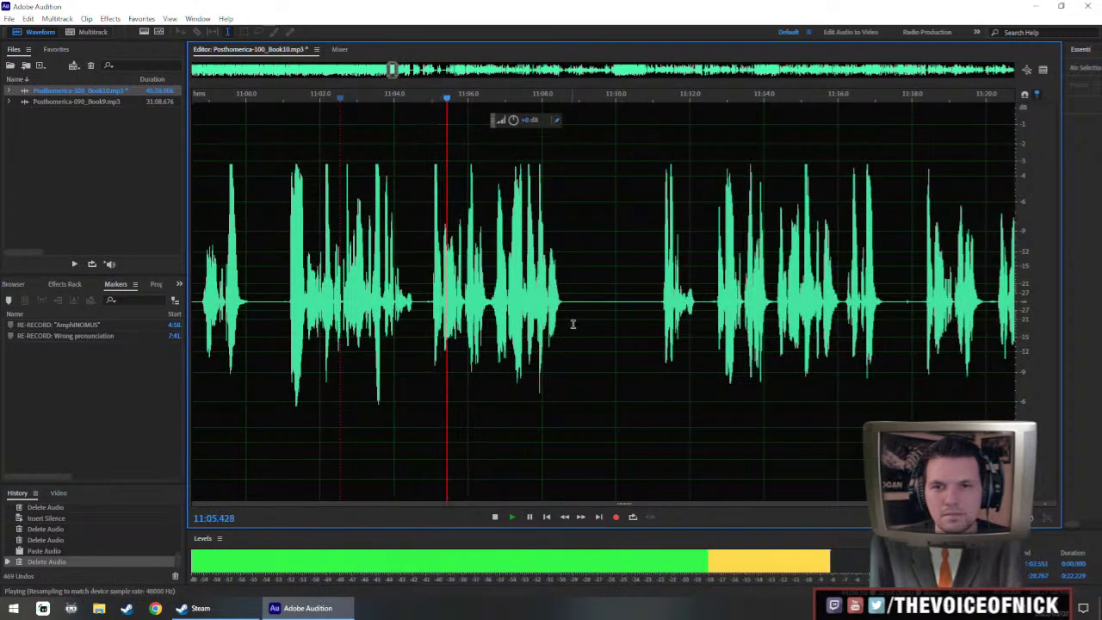
- Copy about 0.2 s of silence from about 11:08.9, paste it into the pause at about 11:04.6, and play the result
{"action": "left_click_drag", "start_coordinate": [574, 325], "coordinate": [580, 329]}
{"action": "left_click", "coordinate": [417, 310]}
{"action": "key", "text": "ctrl+v"}
{"action": "left_click", "coordinate": [334, 280]}
{"action": "key", "text": "space"}
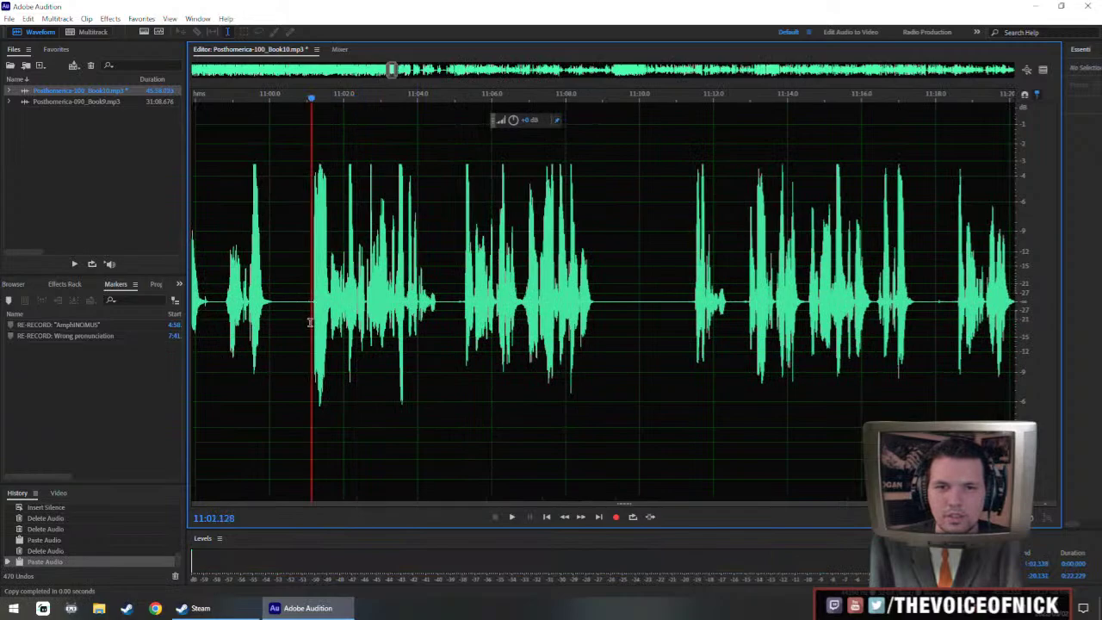
{"action": "left_click_drag", "start_coordinate": [309, 322], "coordinate": [443, 319]}
{"action": "left_click", "coordinate": [440, 315]}
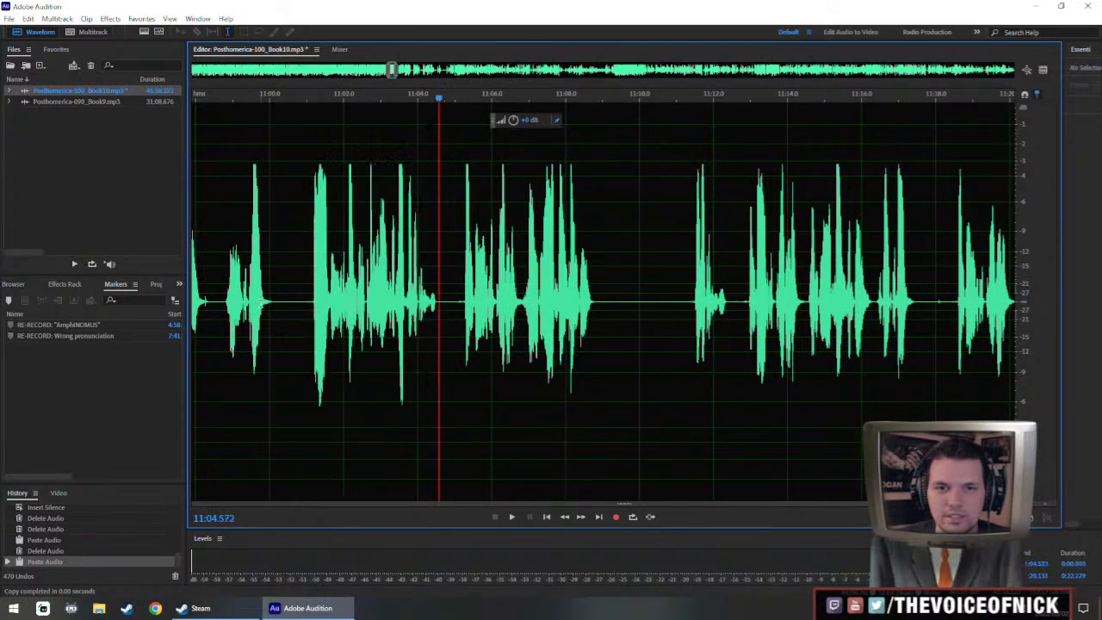
{"action": "scroll", "coordinate": [307, 306], "scroll_direction": "left", "scroll_amount": 1}
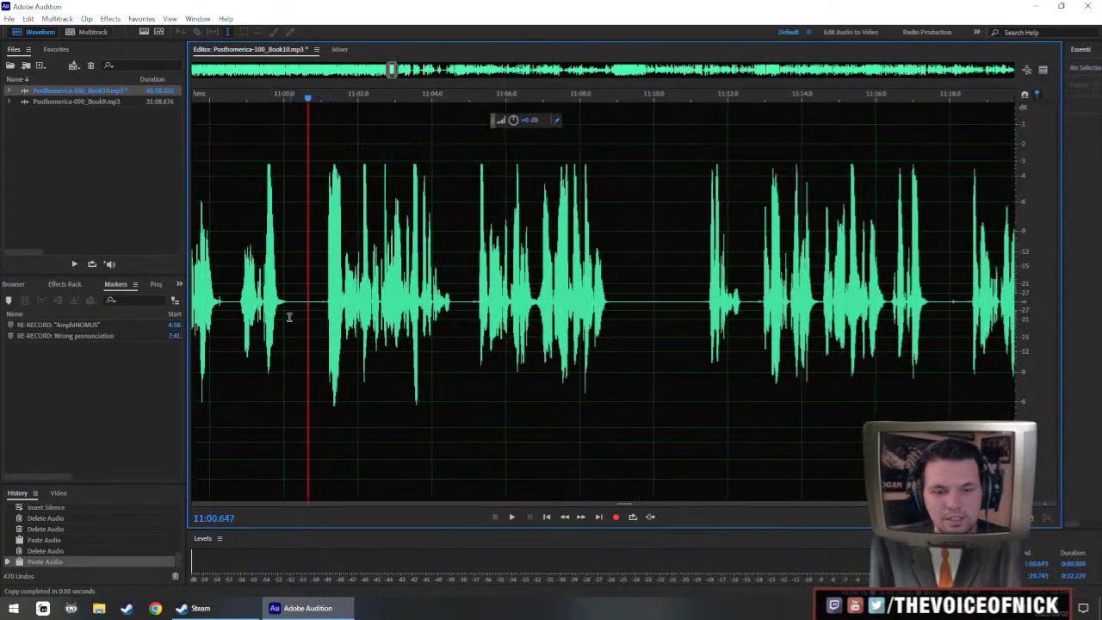
{"action": "scroll", "coordinate": [306, 283], "scroll_direction": "left", "scroll_amount": 1}
{"action": "scroll", "coordinate": [343, 306], "scroll_direction": "left", "scroll_amount": 1}
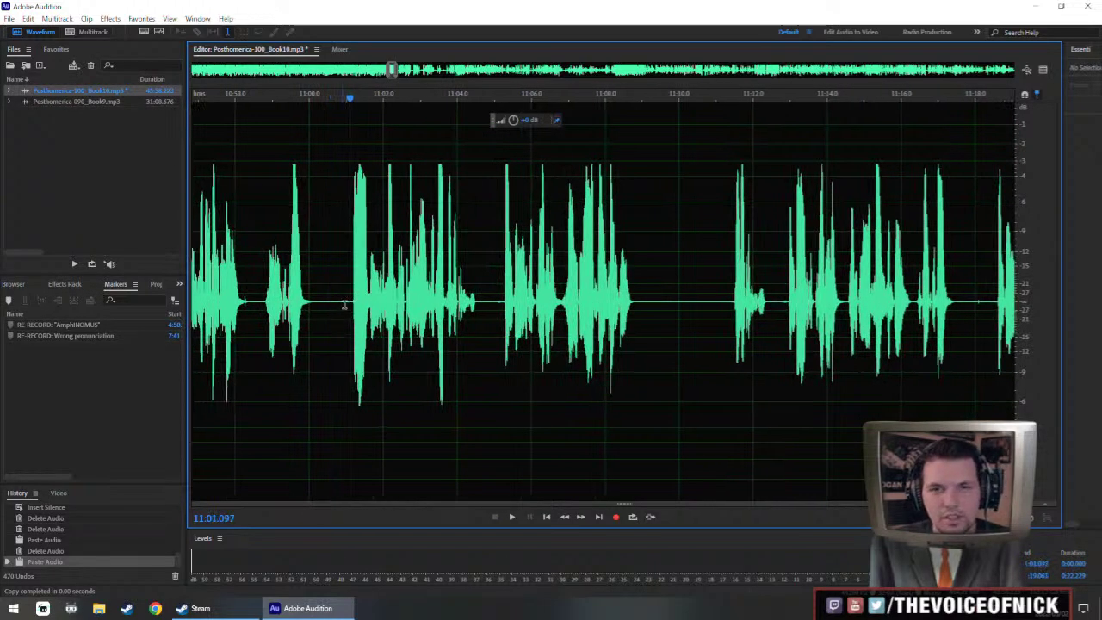
{"action": "scroll", "coordinate": [344, 305], "scroll_direction": "left", "scroll_amount": 2}
{"action": "scroll", "coordinate": [423, 299], "scroll_direction": "left", "scroll_amount": 3}
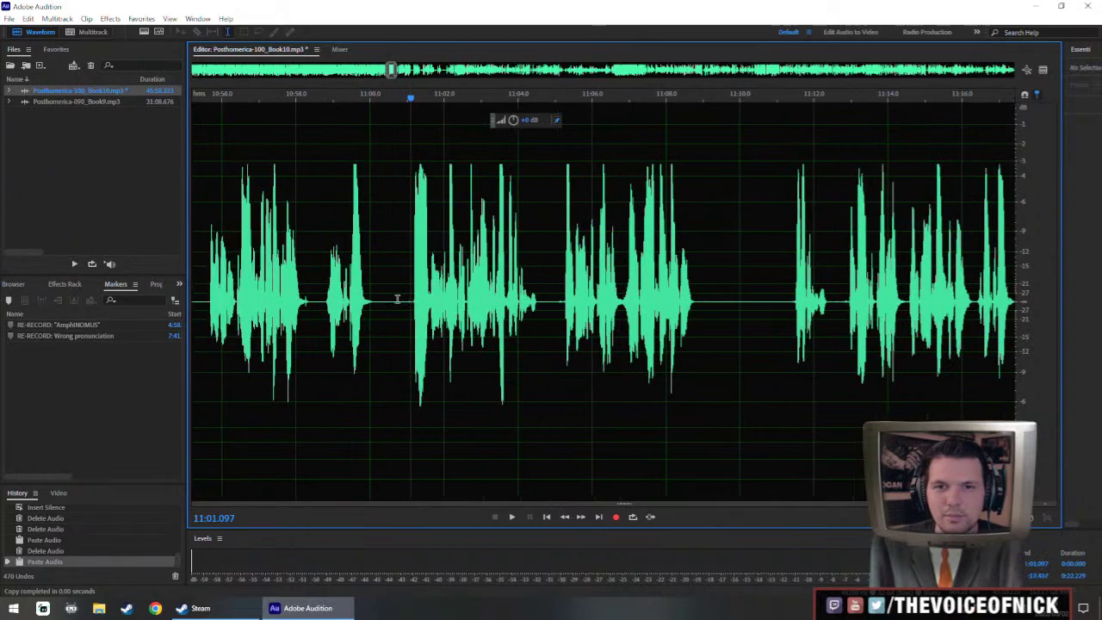
- Save the edited Book10 recording
{"action": "key", "text": "ctrl+s"}
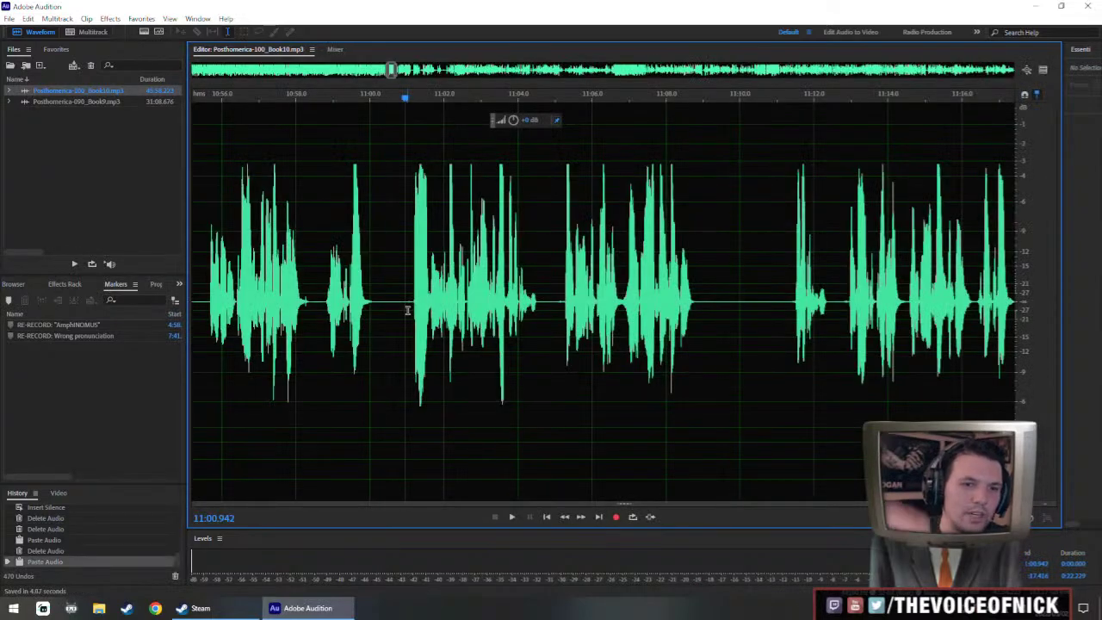
{"action": "scroll", "coordinate": [408, 310], "scroll_direction": "down", "scroll_amount": 1}
{"action": "scroll", "coordinate": [408, 305], "scroll_direction": "up", "scroll_amount": 2}
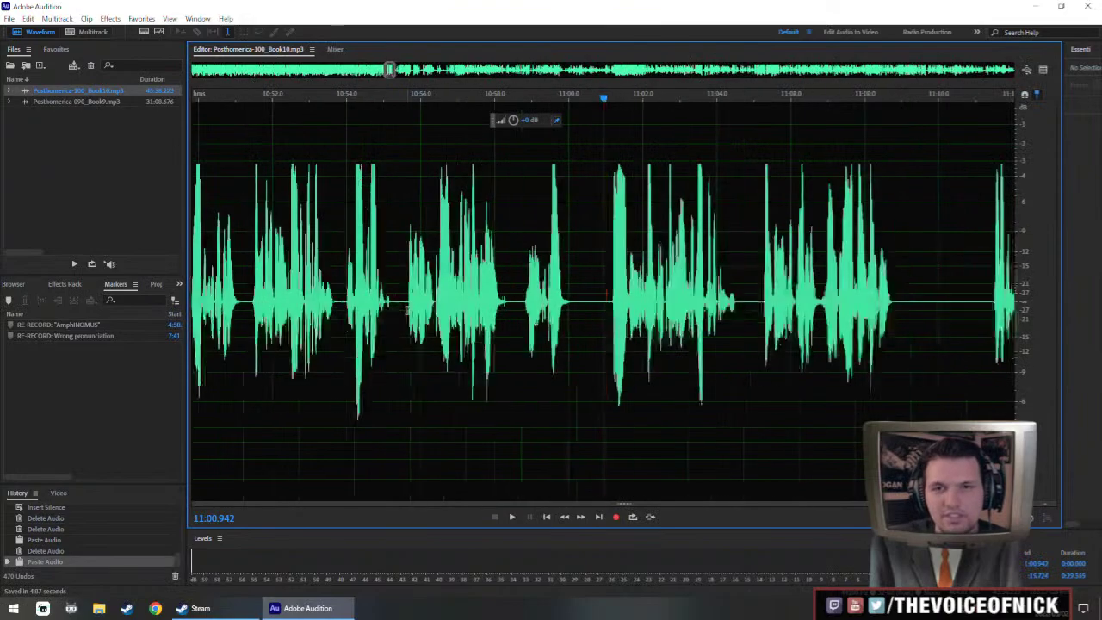
{"action": "scroll", "coordinate": [572, 297], "scroll_direction": "down", "scroll_amount": 2}
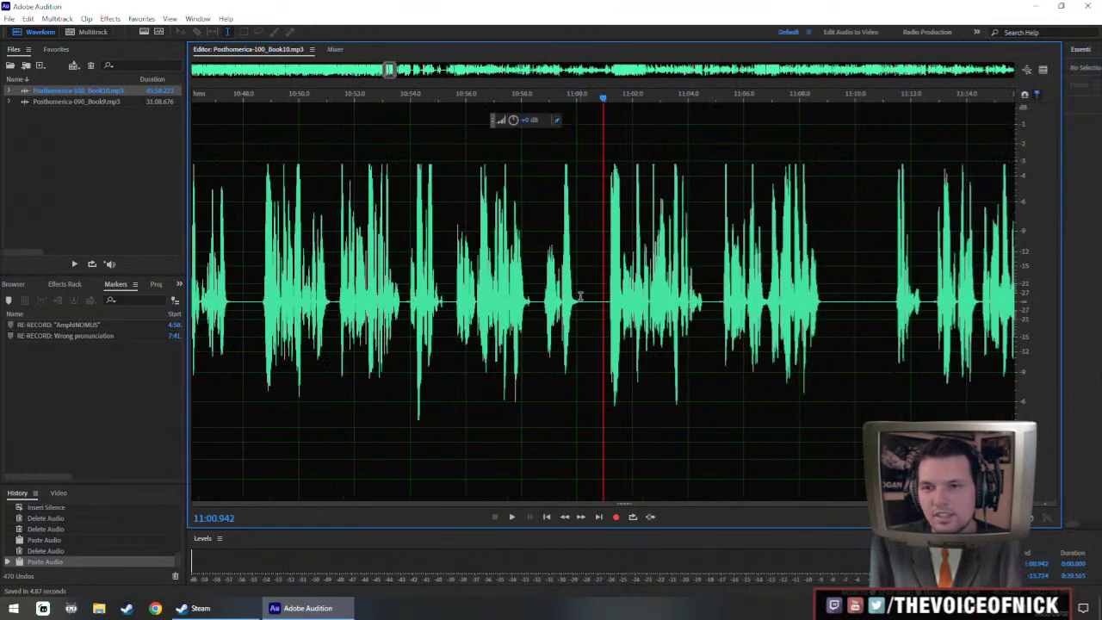
{"action": "mouse_move", "coordinate": [652, 284]}
{"action": "left_mouse_down"}
{"action": "mouse_move", "coordinate": [520, 307]}
{"action": "mouse_move", "coordinate": [531, 303]}
{"action": "mouse_move", "coordinate": [426, 291]}
{"action": "left_mouse_up"}
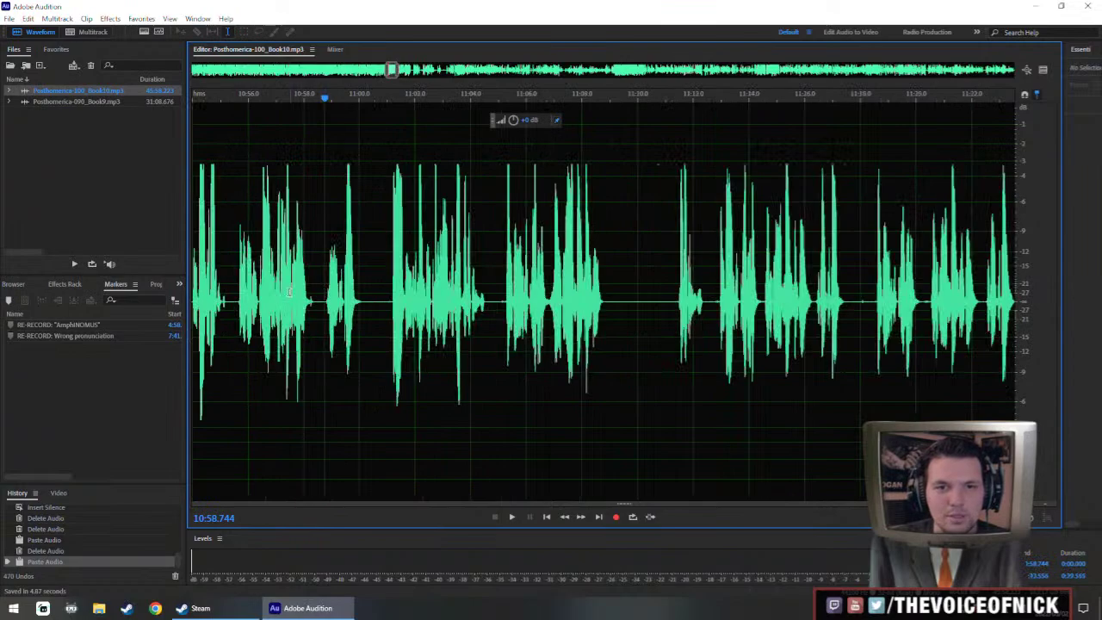
{"action": "scroll", "coordinate": [375, 291], "scroll_direction": "down", "scroll_amount": 1}
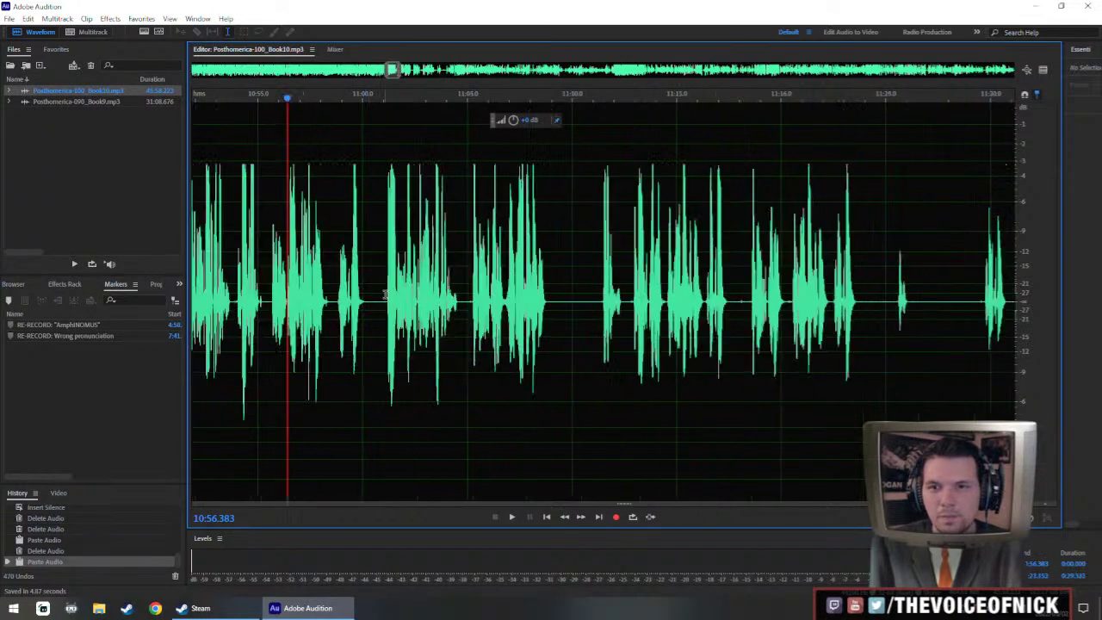
- Raise the volume of the passage from about 11:11.3 to 11:34.9 and apply the effects rack to it
{"action": "scroll", "coordinate": [412, 283], "scroll_direction": "up", "scroll_amount": 1}
{"action": "scroll", "coordinate": [711, 291], "scroll_direction": "down", "scroll_amount": 3}
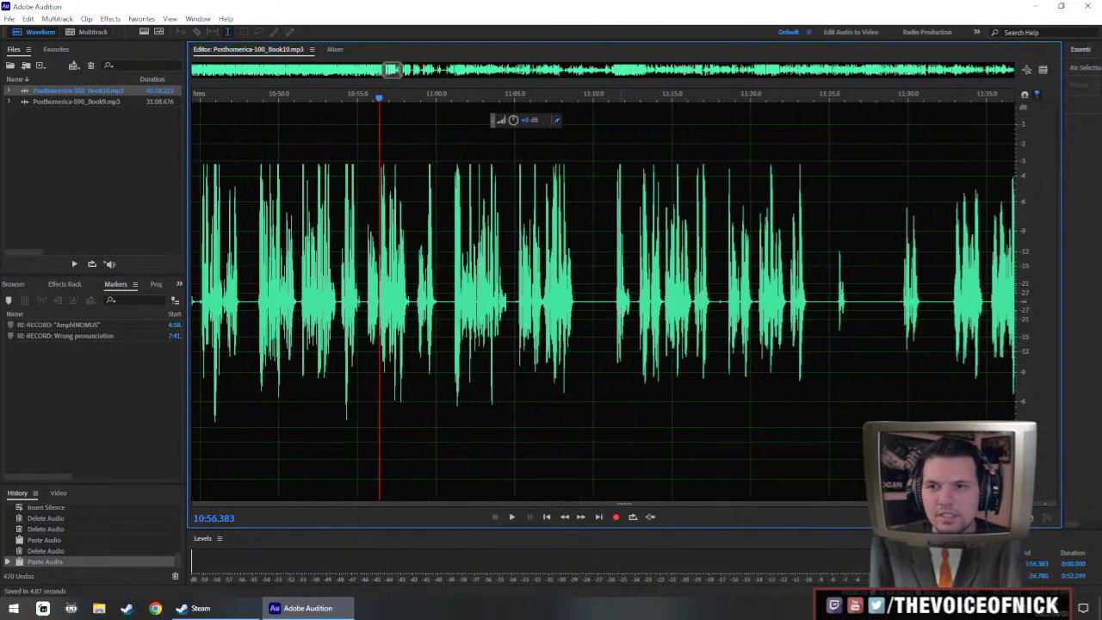
{"action": "left_click_drag", "start_coordinate": [614, 312], "coordinate": [922, 328]}
{"action": "scroll", "coordinate": [922, 327], "scroll_direction": "down", "scroll_amount": 5}
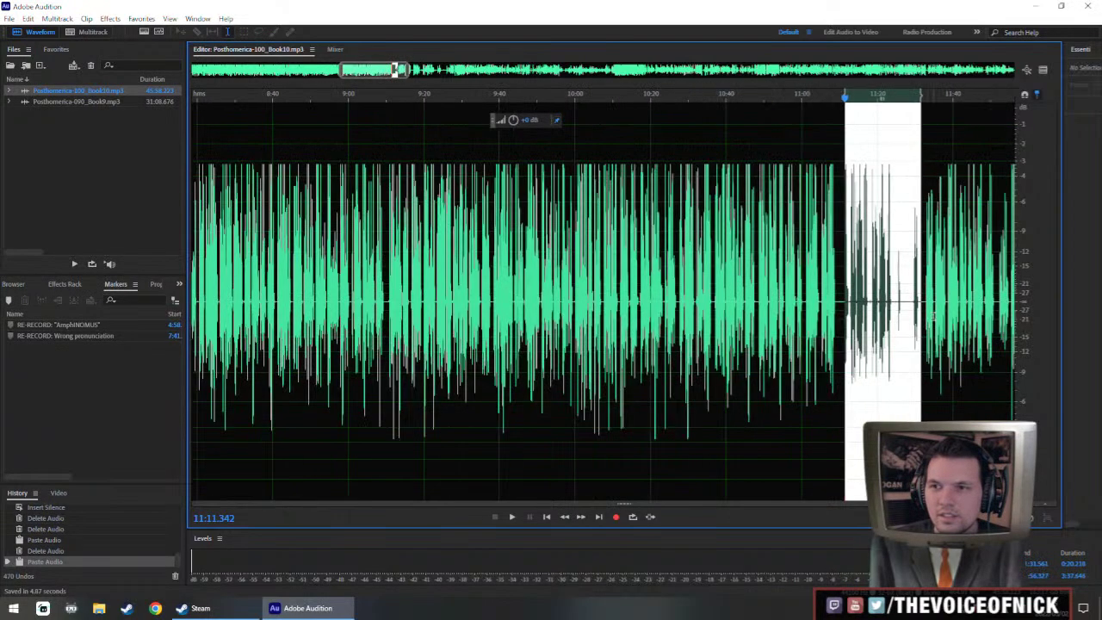
{"action": "left_click_drag", "start_coordinate": [766, 329], "coordinate": [778, 364]}
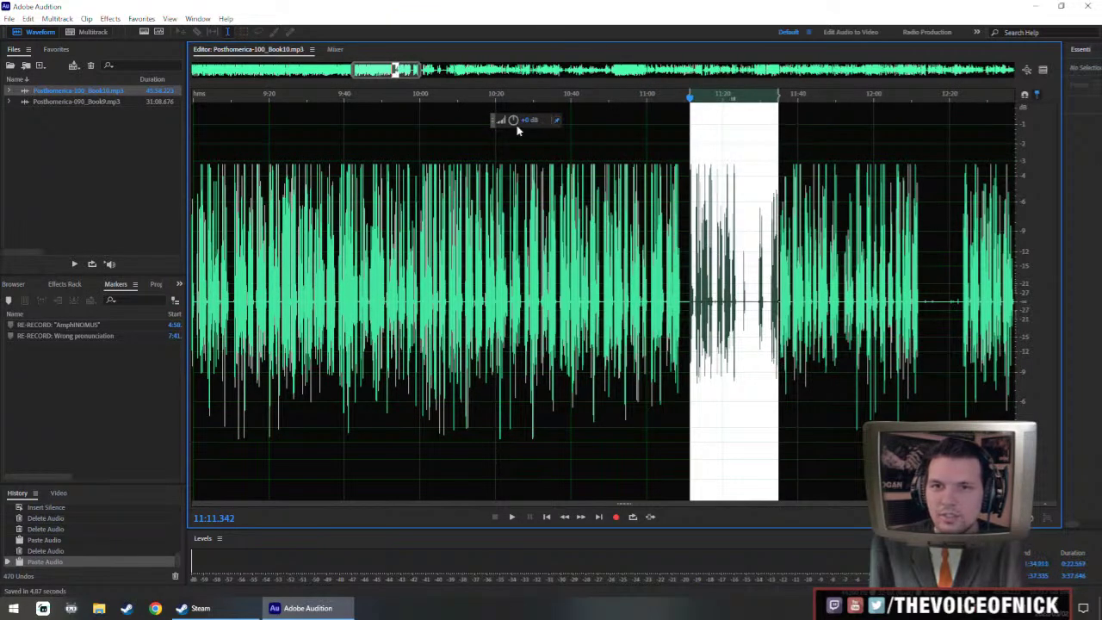
{"action": "left_click_drag", "start_coordinate": [521, 121], "coordinate": [522, 121]}
{"action": "key", "text": "shift+r"}
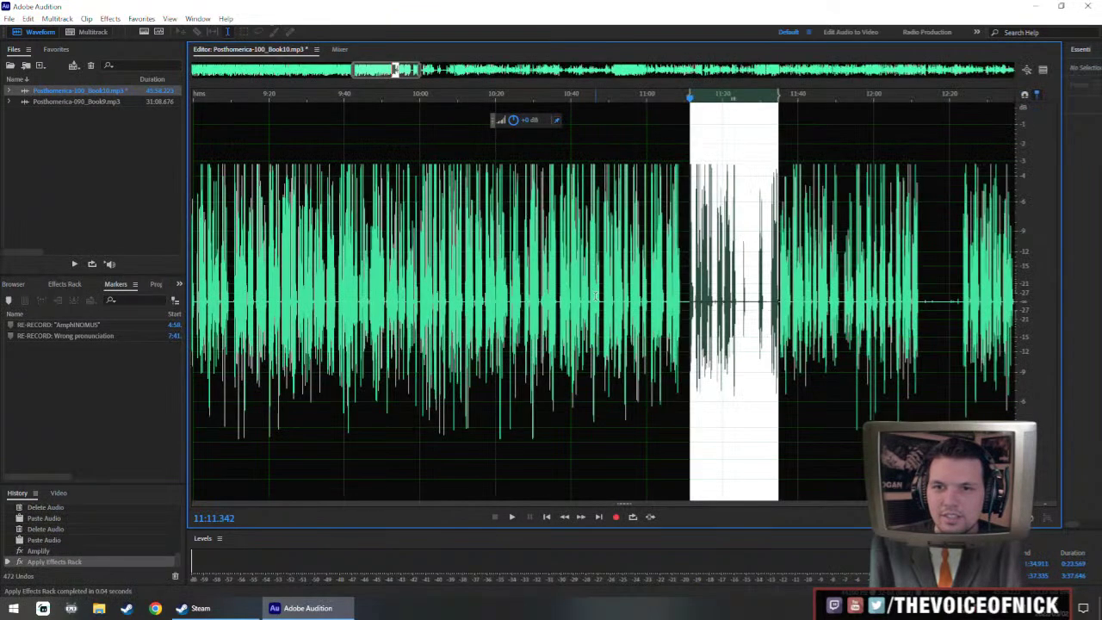
- Play from about 10:40.2 to 11:07 to review the phrases and pauses leading up to the adjusted passage
{"action": "left_click", "coordinate": [594, 300]}
{"action": "scroll", "coordinate": [573, 318], "scroll_direction": "up", "scroll_amount": 2}
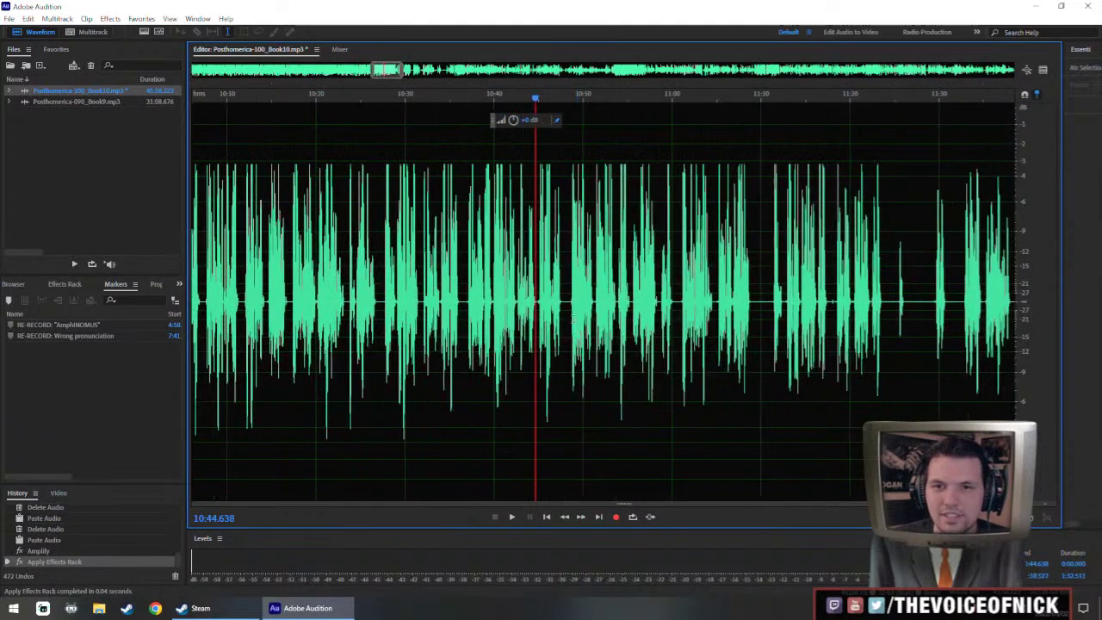
{"action": "scroll", "coordinate": [540, 307], "scroll_direction": "up", "scroll_amount": 3}
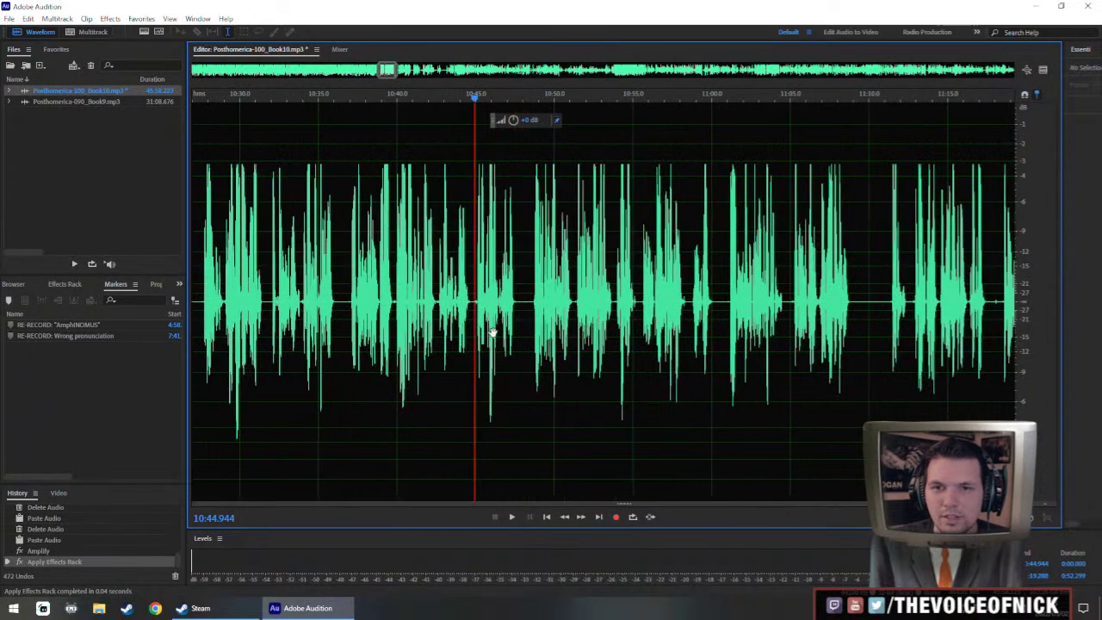
{"action": "left_click_drag", "start_coordinate": [463, 312], "coordinate": [470, 314]}
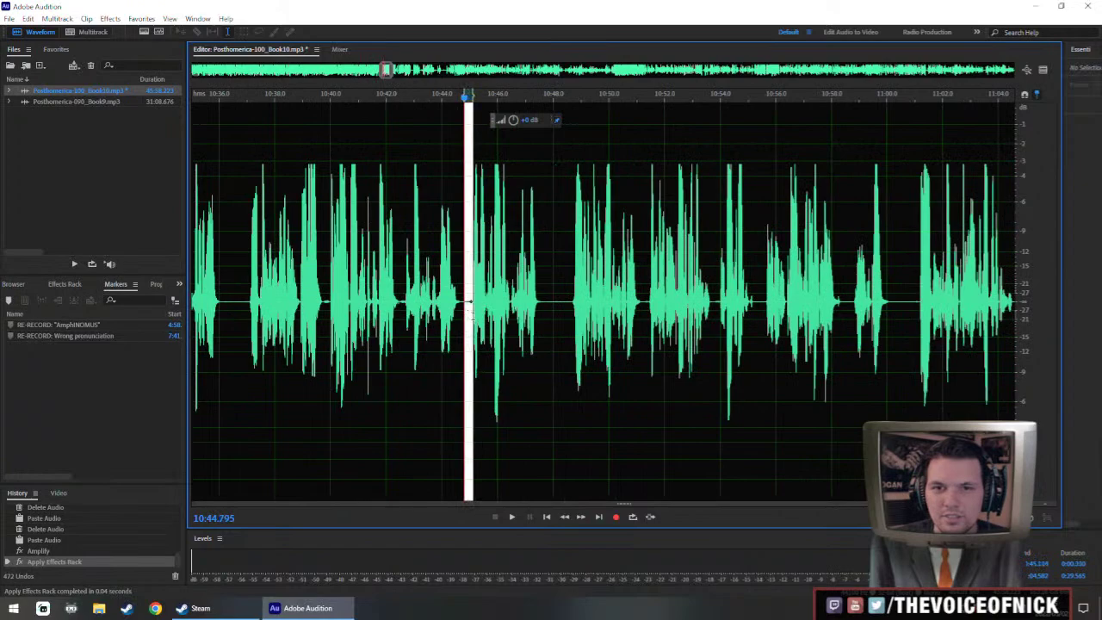
{"action": "left_click", "coordinate": [441, 306]}
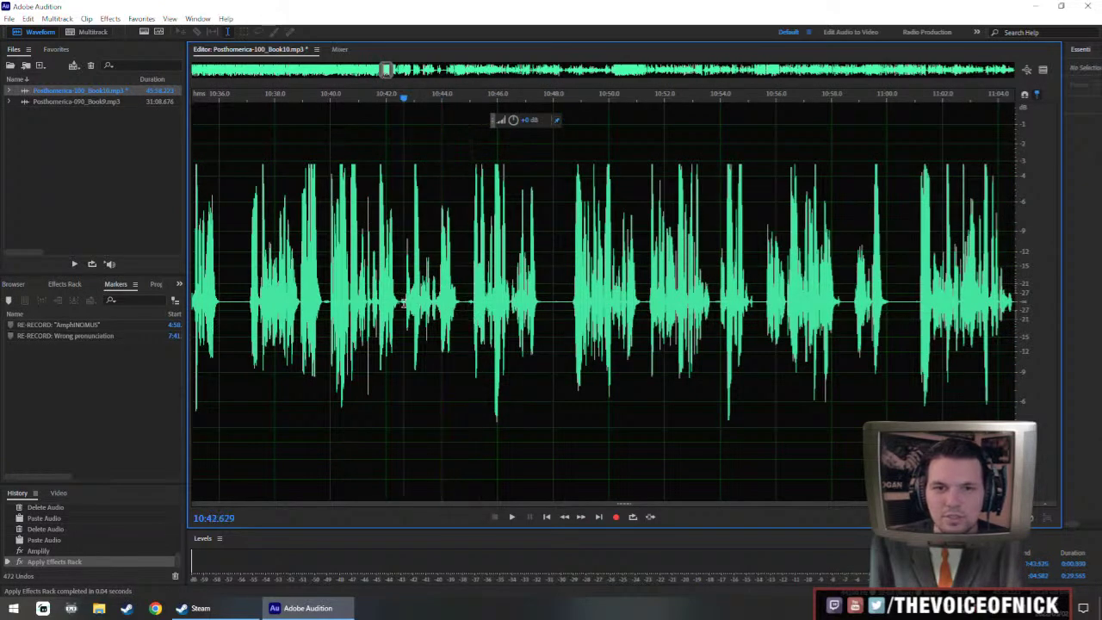
{"action": "left_click_drag", "start_coordinate": [403, 303], "coordinate": [457, 310]}
{"action": "left_click", "coordinate": [457, 310]}
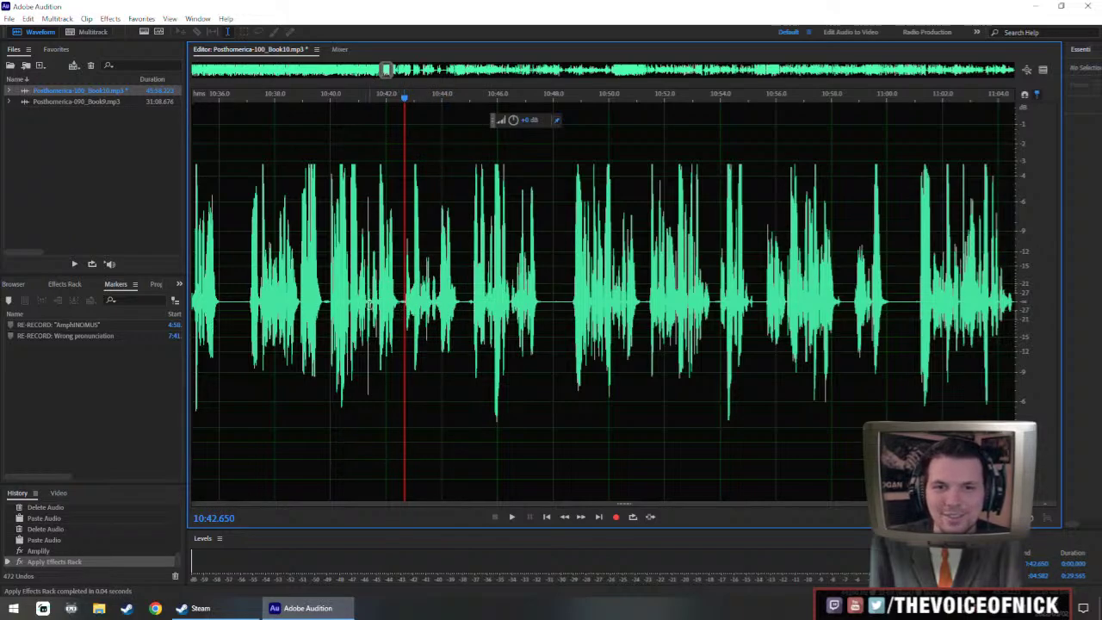
{"action": "key", "text": "space"}
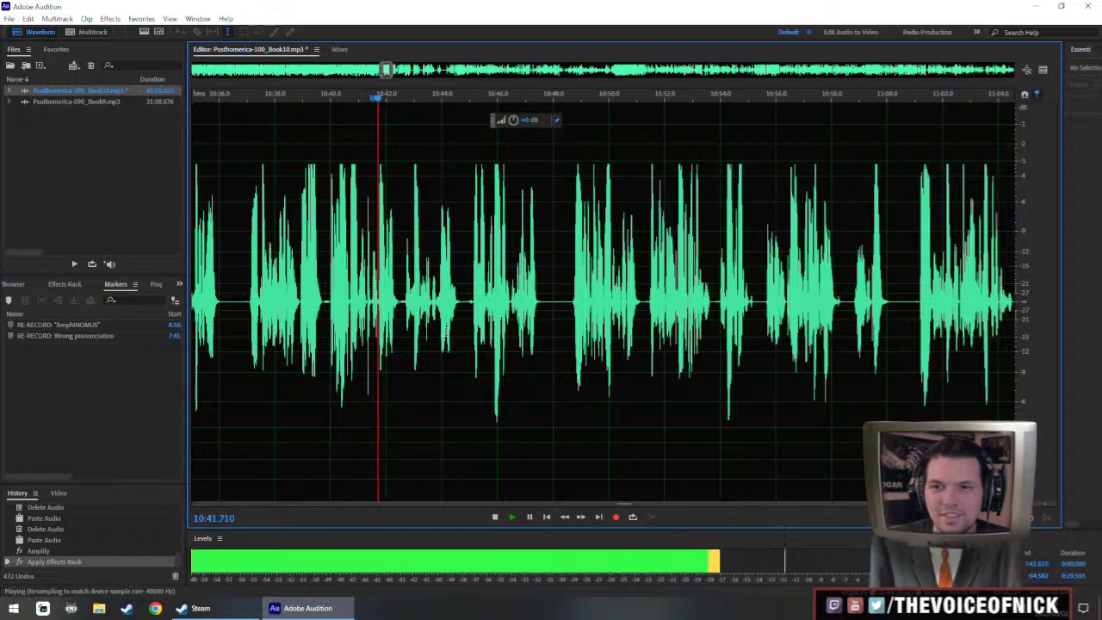
{"action": "left_click", "coordinate": [337, 306]}
{"action": "scroll", "coordinate": [379, 350], "scroll_direction": "up", "scroll_amount": 1}
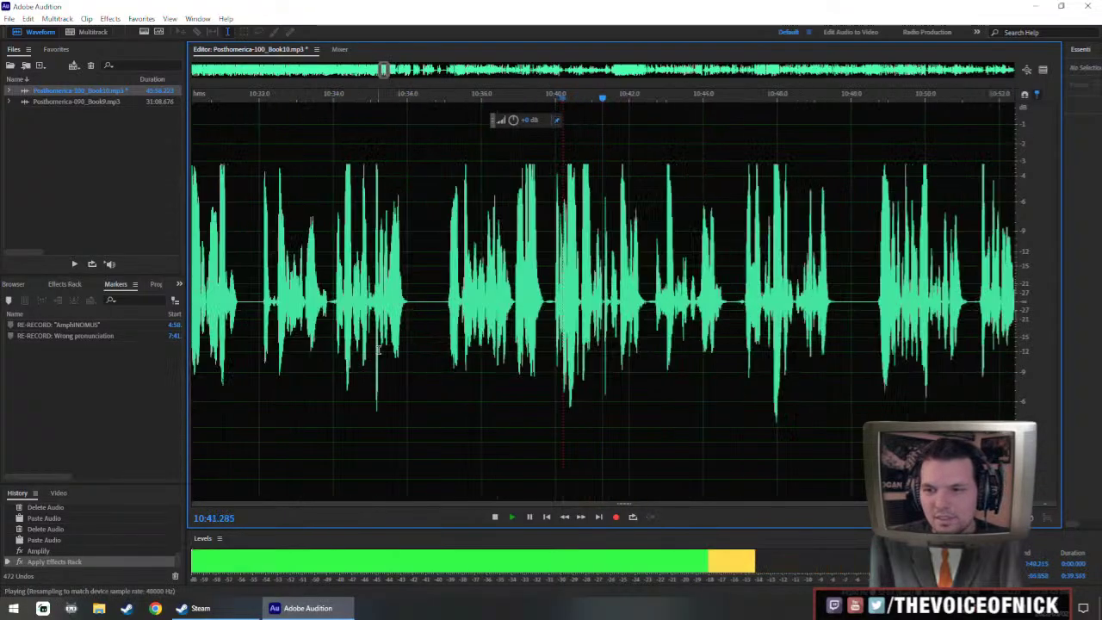
{"action": "scroll", "coordinate": [445, 339], "scroll_direction": "up", "scroll_amount": 1}
{"action": "scroll", "coordinate": [669, 332], "scroll_direction": "down", "scroll_amount": 1}
{"action": "scroll", "coordinate": [509, 361], "scroll_direction": "down", "scroll_amount": 4}
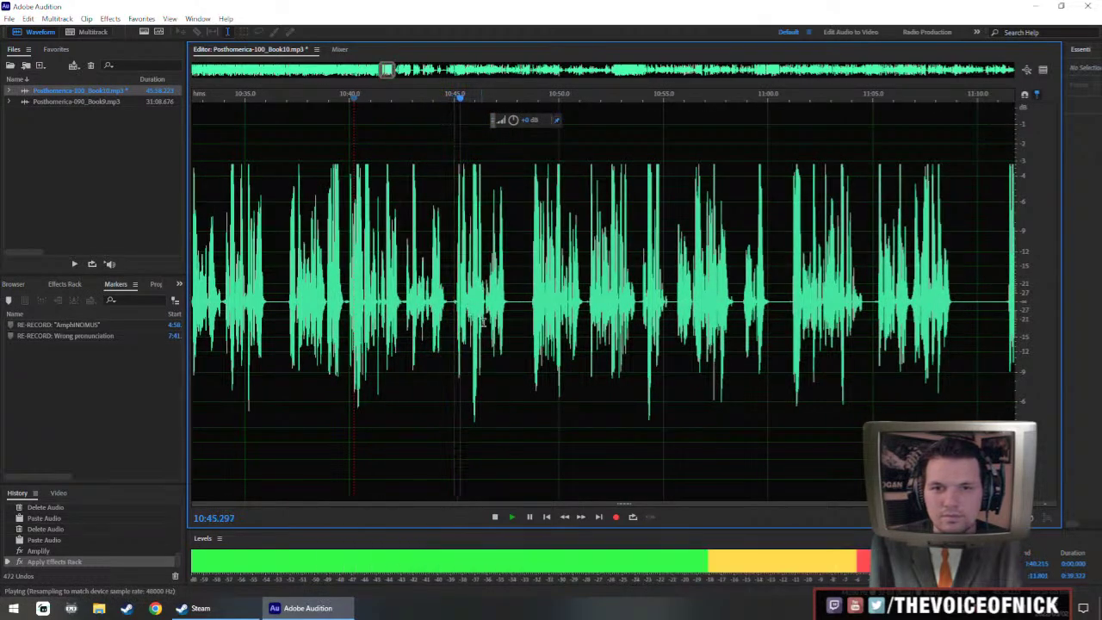
{"action": "left_click_drag", "start_coordinate": [542, 332], "coordinate": [496, 343]}
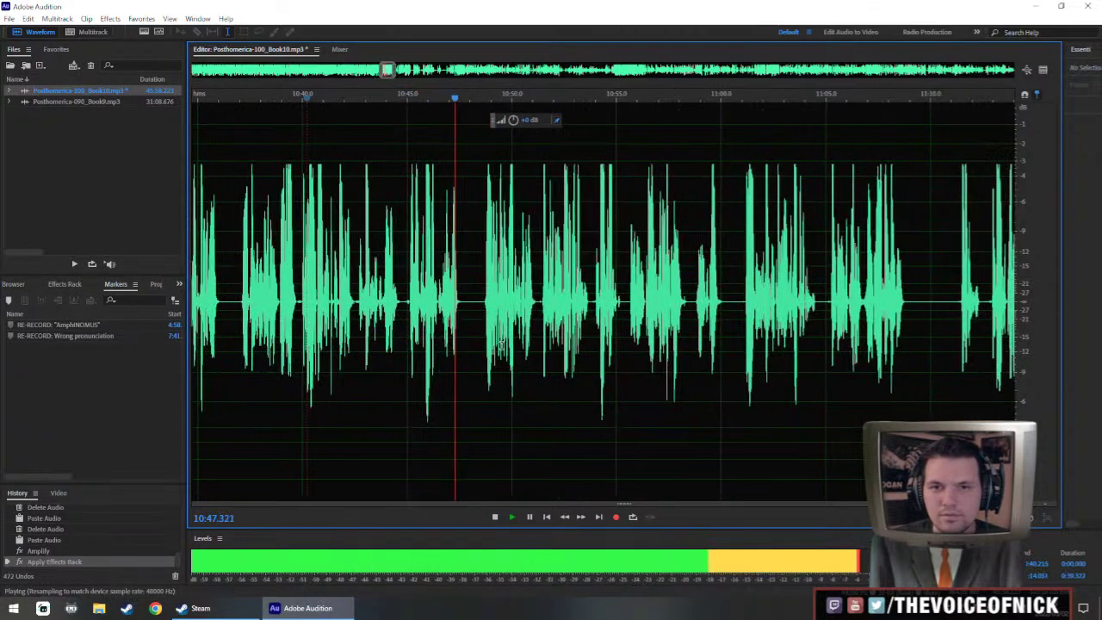
{"action": "left_click_drag", "start_coordinate": [583, 351], "coordinate": [503, 355]}
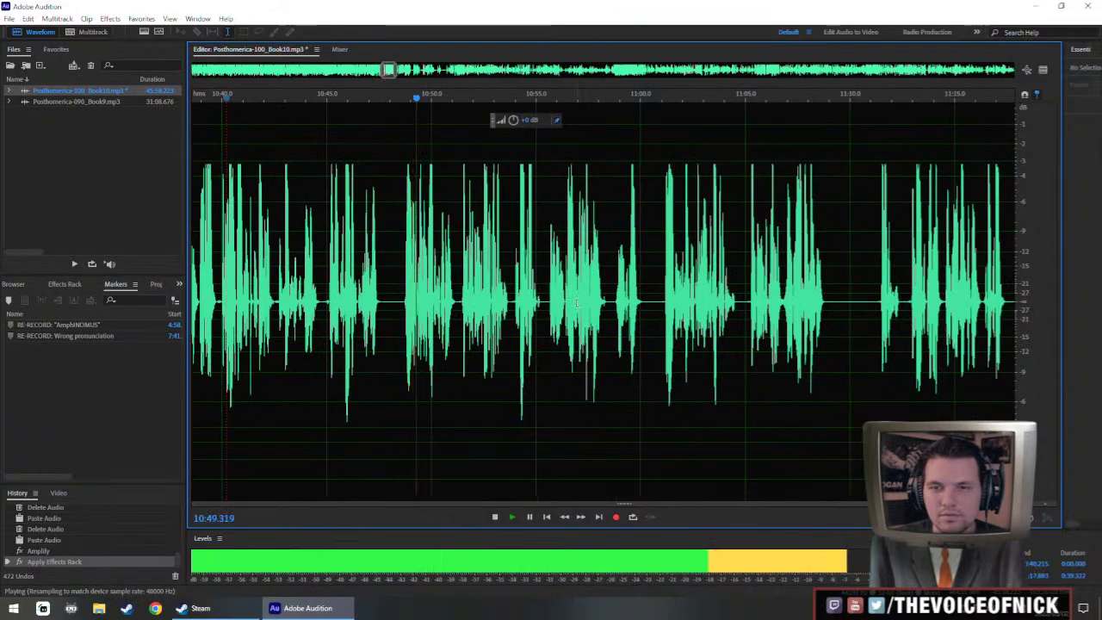
{"action": "scroll", "coordinate": [566, 302], "scroll_direction": "down", "scroll_amount": 2}
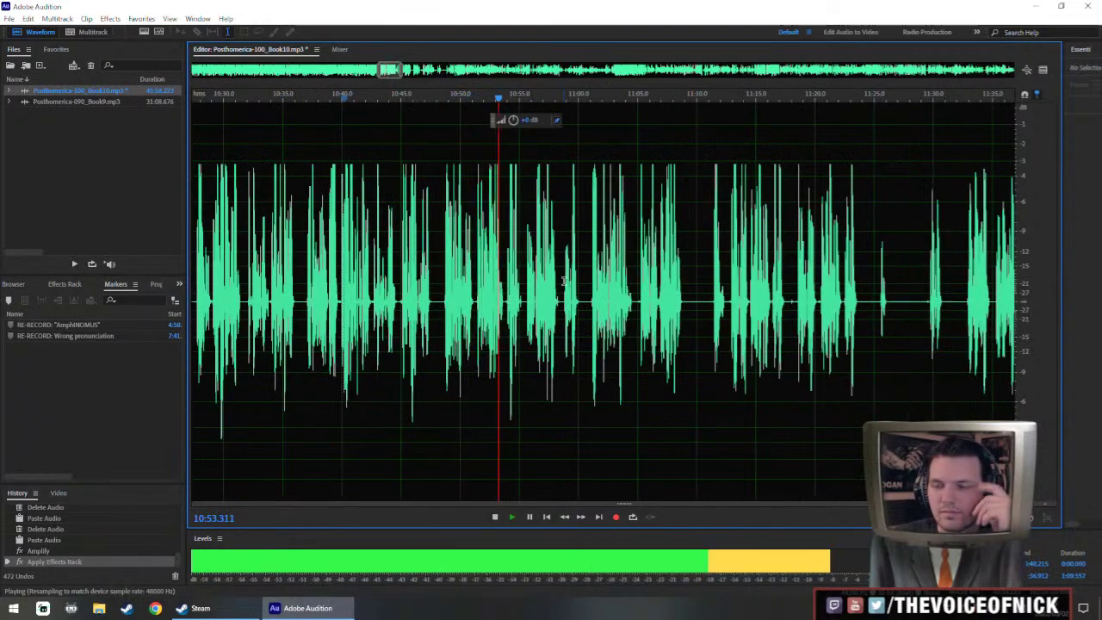
{"action": "scroll", "coordinate": [504, 302], "scroll_direction": "right", "scroll_amount": 1}
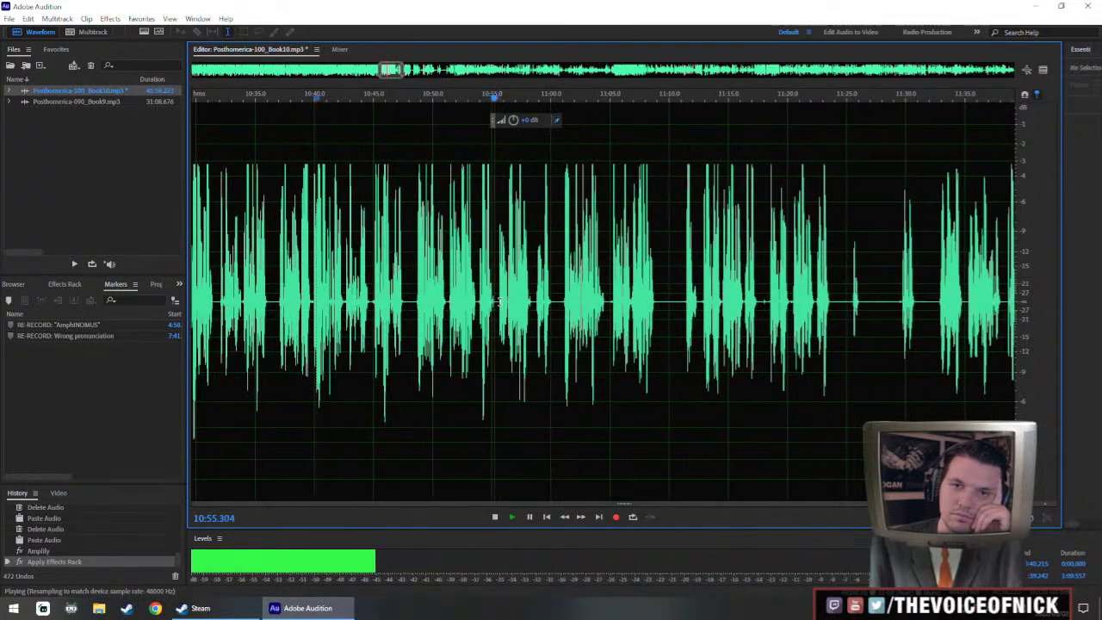
{"action": "scroll", "coordinate": [491, 302], "scroll_direction": "right", "scroll_amount": 1}
{"action": "scroll", "coordinate": [518, 298], "scroll_direction": "up", "scroll_amount": 2}
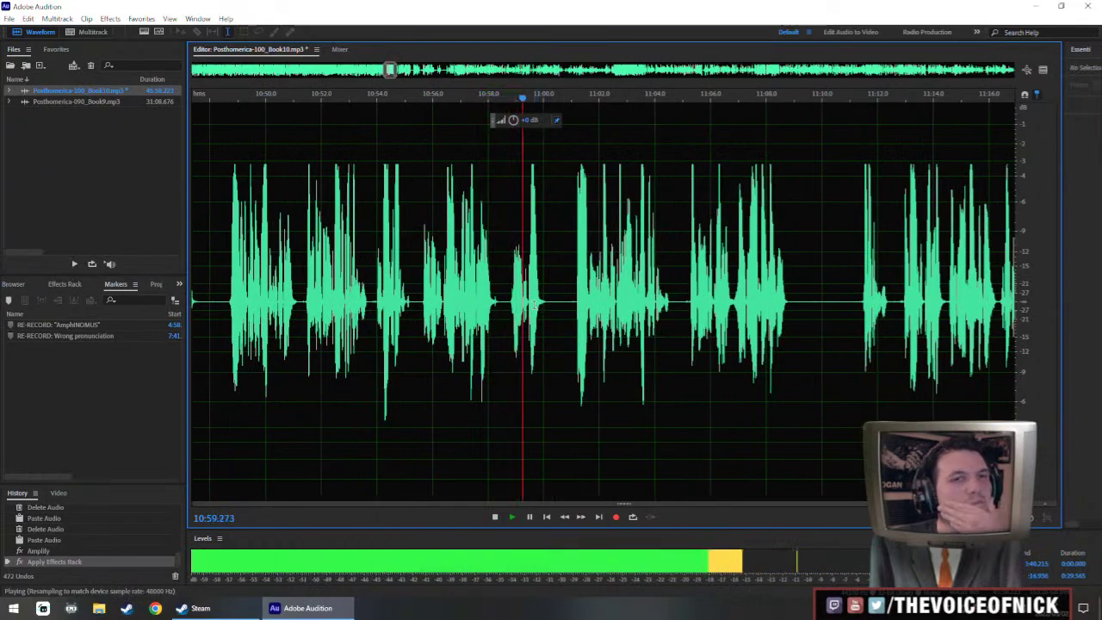
{"action": "scroll", "coordinate": [529, 299], "scroll_direction": "up", "scroll_amount": 2}
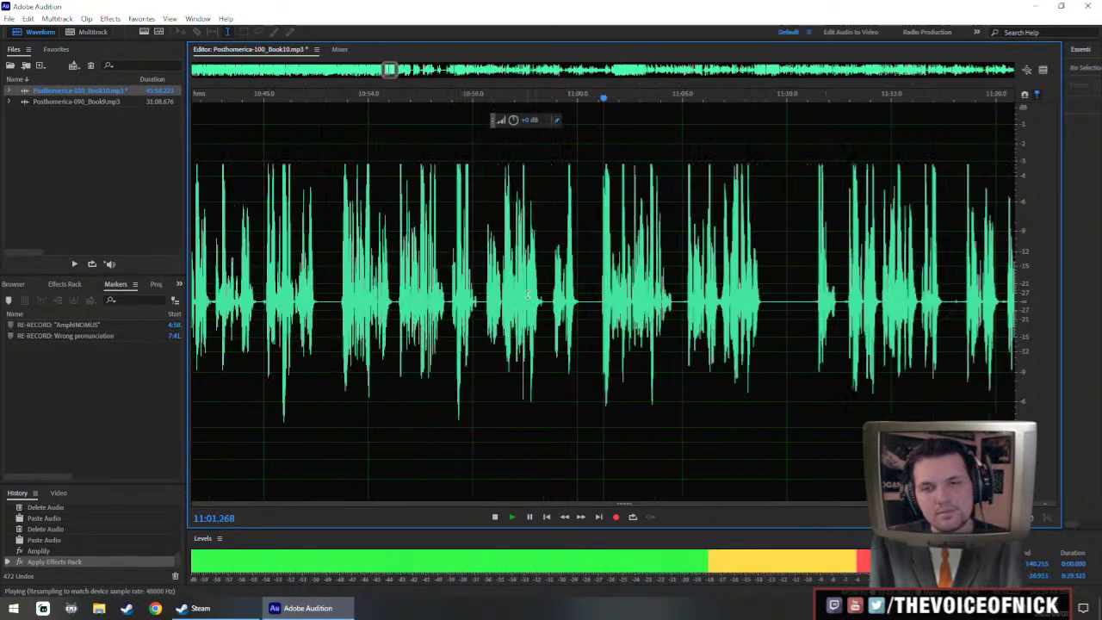
{"action": "scroll", "coordinate": [758, 313], "scroll_direction": "down", "scroll_amount": 2}
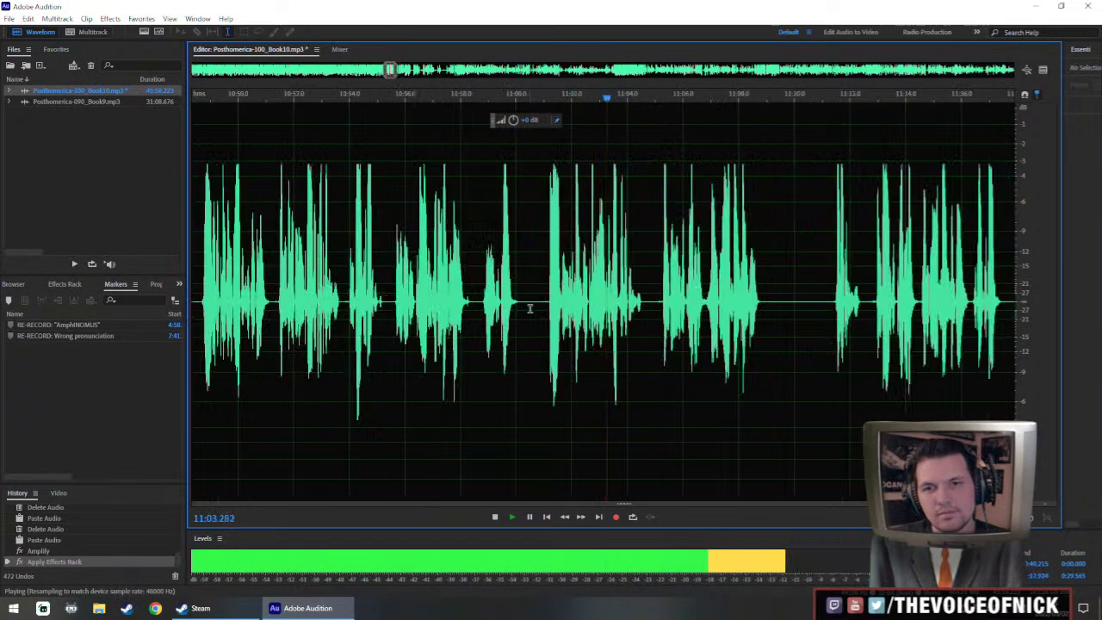
{"action": "scroll", "coordinate": [584, 318], "scroll_direction": "up", "scroll_amount": 1}
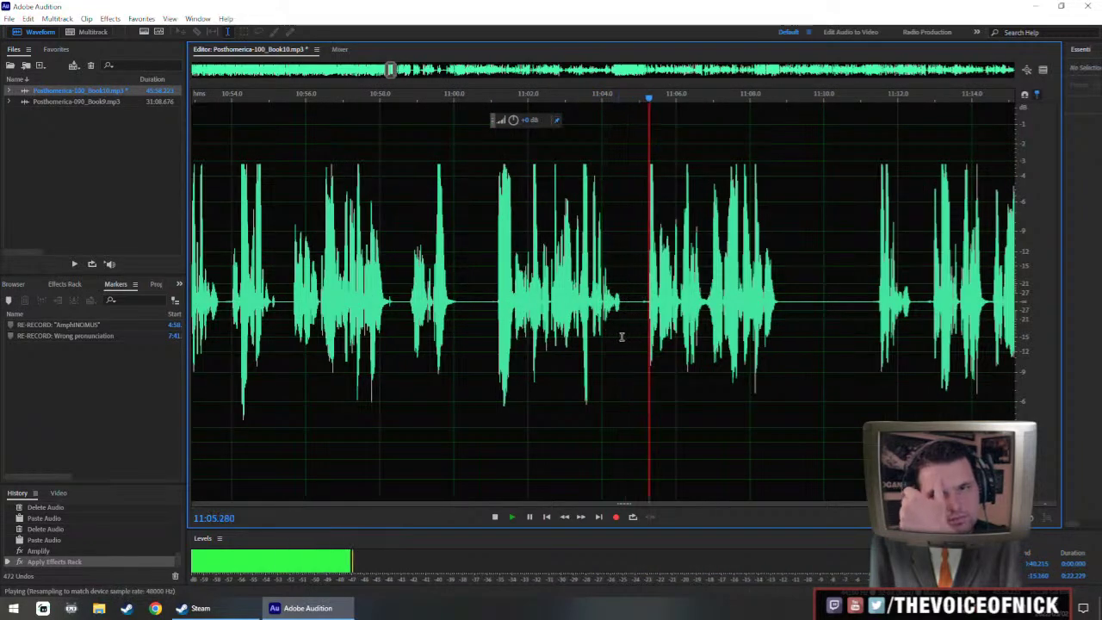
{"action": "left_click_drag", "start_coordinate": [556, 339], "coordinate": [519, 334]}
{"action": "left_click_drag", "start_coordinate": [646, 317], "coordinate": [551, 313]}
{"action": "scroll", "coordinate": [637, 329], "scroll_direction": "up", "scroll_amount": 1}
- Play the phrases from about 11:11.3, delete the audio between about 11:08.8 and 11:16.2, and play across the join from about 11:06.1
{"action": "left_click", "coordinate": [648, 310]}
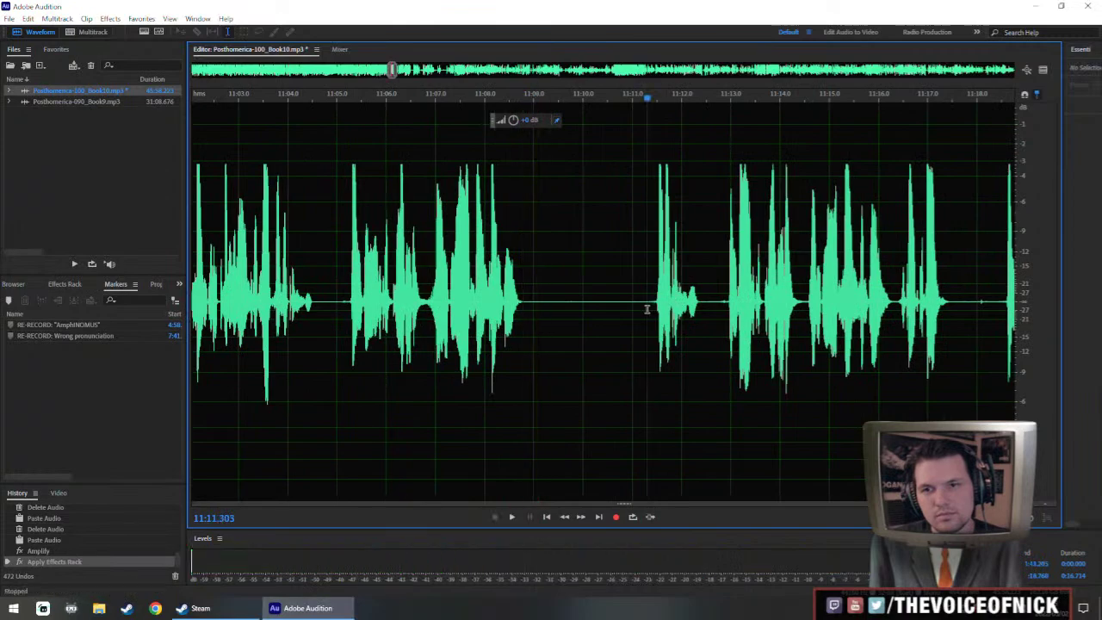
{"action": "scroll", "coordinate": [584, 317], "scroll_direction": "down", "scroll_amount": 1}
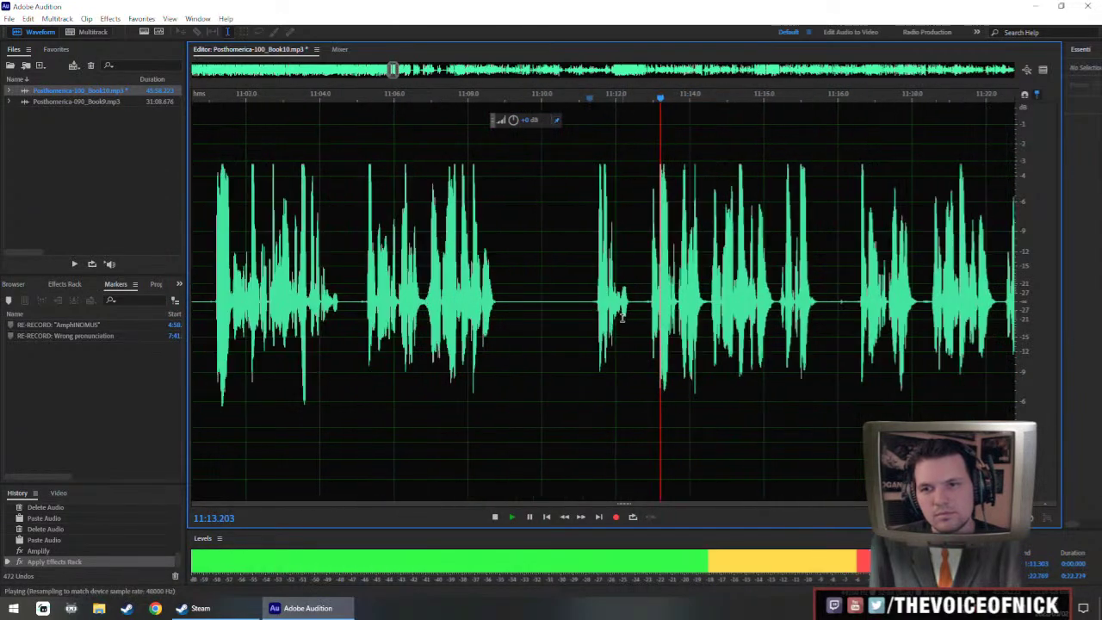
{"action": "scroll", "coordinate": [577, 314], "scroll_direction": "down", "scroll_amount": 1}
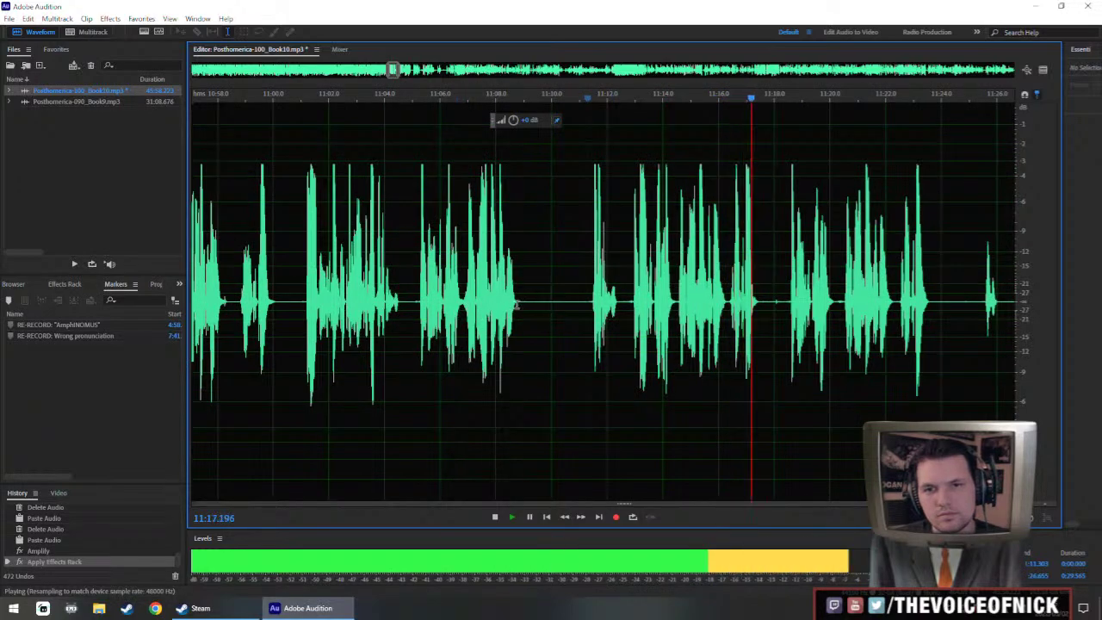
{"action": "left_click_drag", "start_coordinate": [517, 305], "coordinate": [725, 376]}
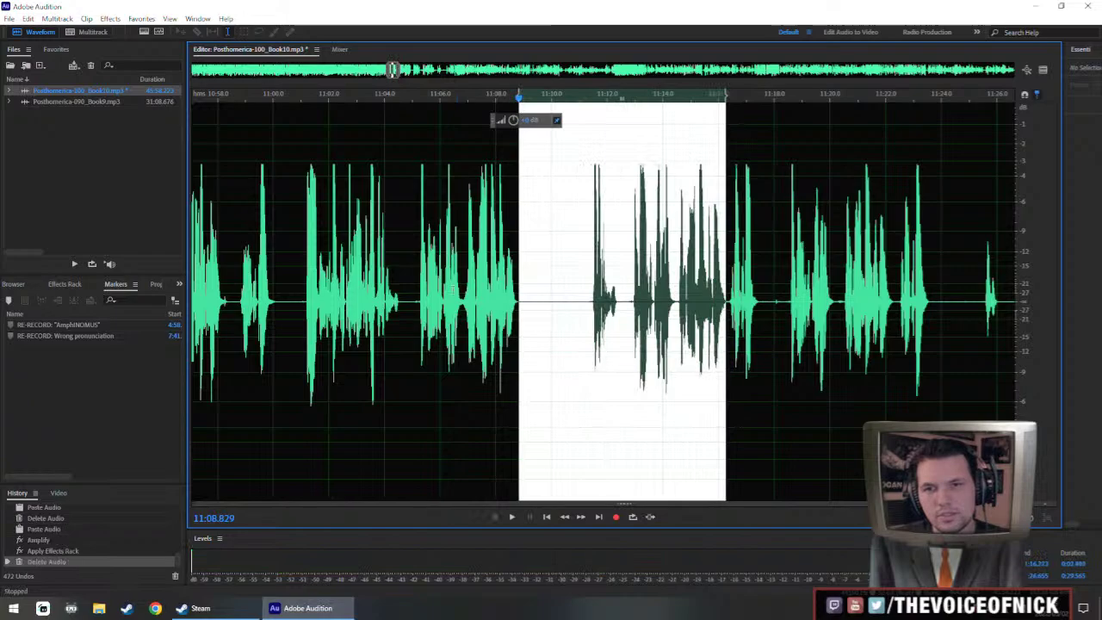
{"action": "key", "text": "Delete"}
{"action": "left_click", "coordinate": [444, 293]}
{"action": "key", "text": "space"}
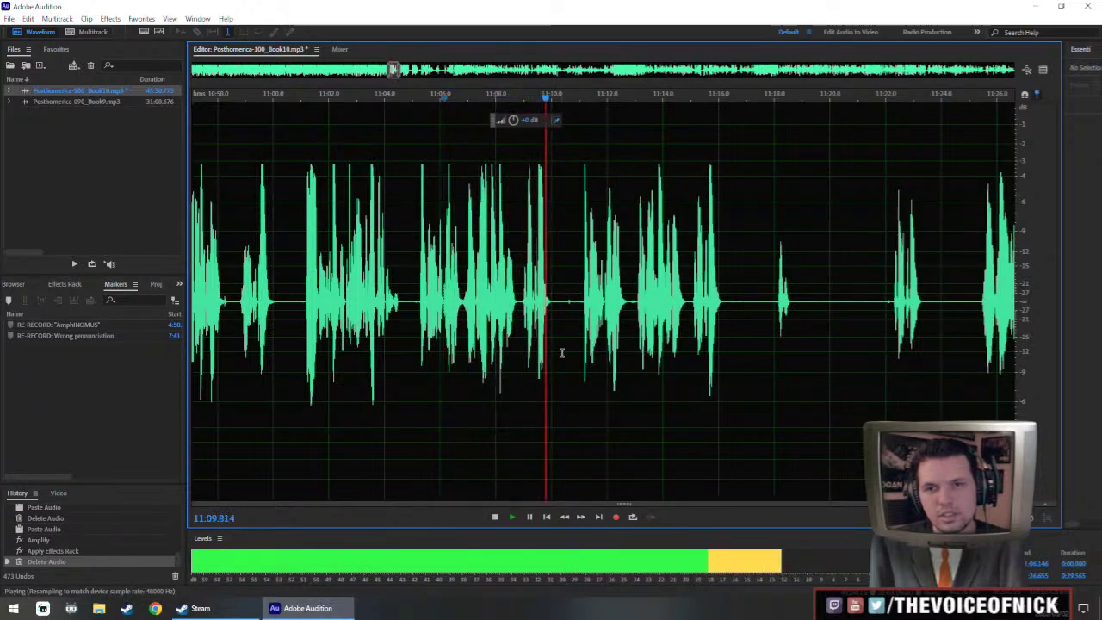
{"action": "scroll", "coordinate": [569, 306], "scroll_direction": "up", "scroll_amount": 2}
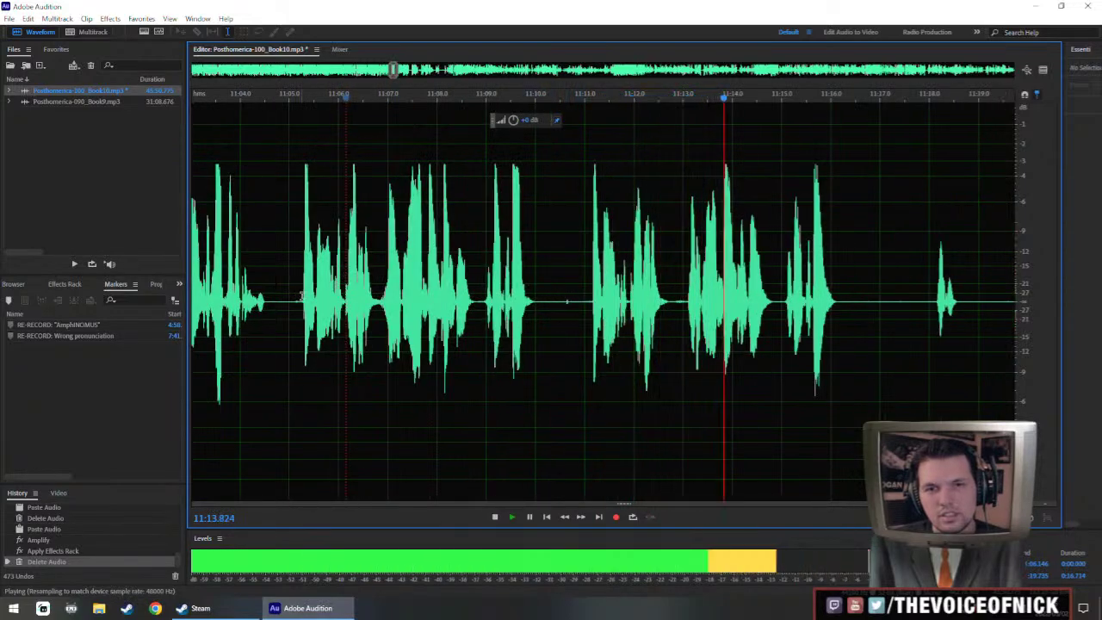
{"action": "scroll", "coordinate": [450, 289], "scroll_direction": "down", "scroll_amount": 3}
{"action": "scroll", "coordinate": [602, 288], "scroll_direction": "right", "scroll_amount": 3}
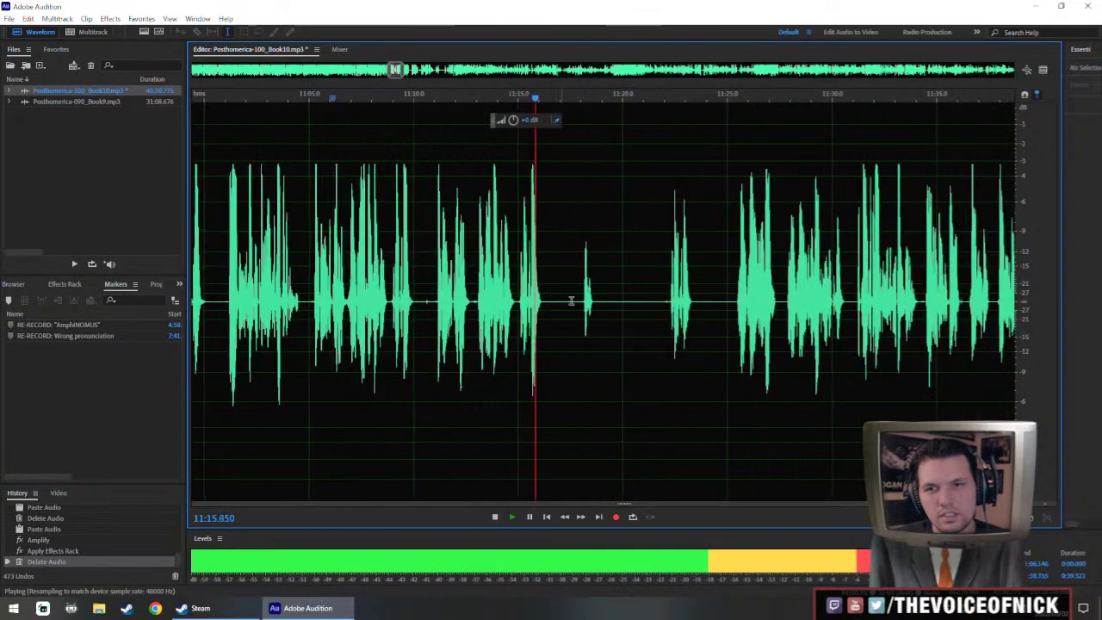
- Play the short take near 11:22.3, then replace everything from about 11:10.0 to 11:25.5 with 1.5 seconds of silence
{"action": "scroll", "coordinate": [577, 302], "scroll_direction": "up", "scroll_amount": 1}
{"action": "key", "text": "space"}
{"action": "key", "text": "space"}
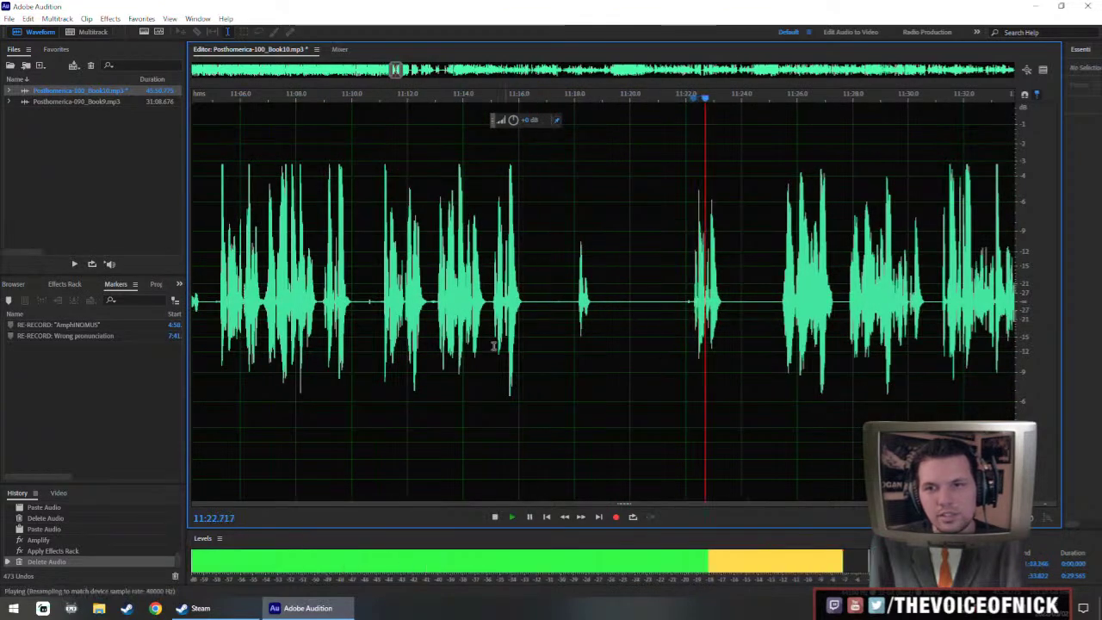
{"action": "key", "text": "space"}
{"action": "left_click", "coordinate": [352, 307]}
{"action": "left_click_drag", "start_coordinate": [352, 308], "coordinate": [782, 370]}
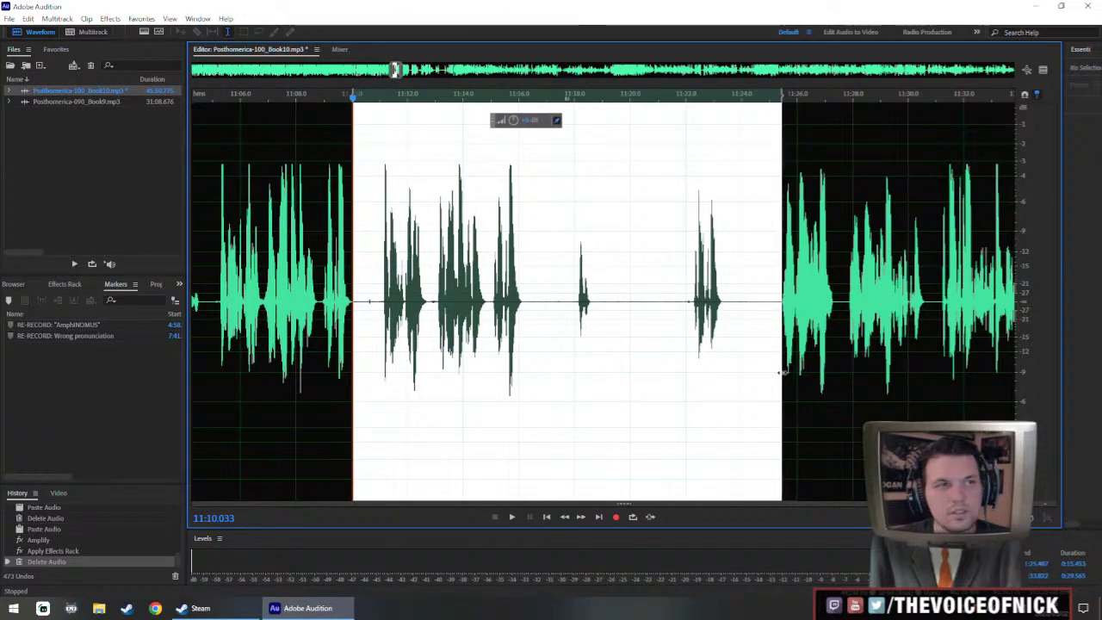
{"action": "key", "text": "ctrl+shift+i"}
{"action": "type", "text": "1.5"}
{"action": "key", "text": "Return"}
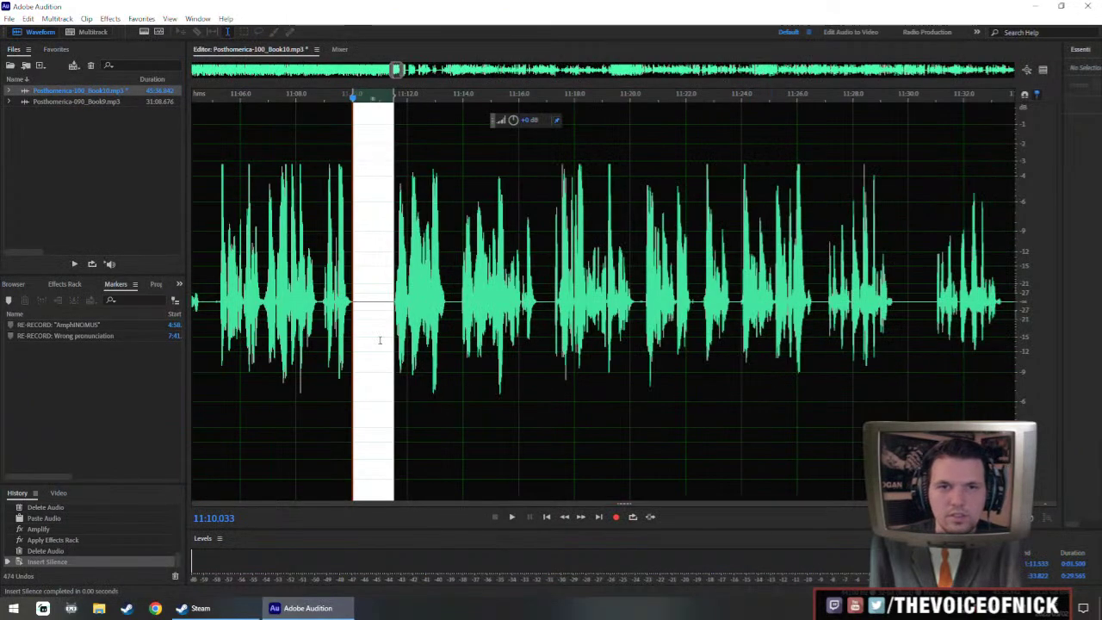
- Play across the inserted silence, copy about 0.2 s of silence, and paste it into the pause at about 11:08.8
{"action": "left_click", "coordinate": [308, 295]}
{"action": "key", "text": "space"}
{"action": "scroll", "coordinate": [342, 317], "scroll_direction": "up", "scroll_amount": 3}
{"action": "left_click_drag", "start_coordinate": [347, 322], "coordinate": [527, 425]}
{"action": "key", "text": "space"}
{"action": "left_click_drag", "start_coordinate": [556, 333], "coordinate": [569, 334]}
{"action": "key", "text": "ctrl+c"}
{"action": "left_click", "coordinate": [461, 336]}
{"action": "key", "text": "ctrl+v"}
- Play from about 11:07.3 to 11:15 to check the lengthened pause and the transition into the following phrases
{"action": "left_click", "coordinate": [361, 334]}
{"action": "key", "text": "space"}
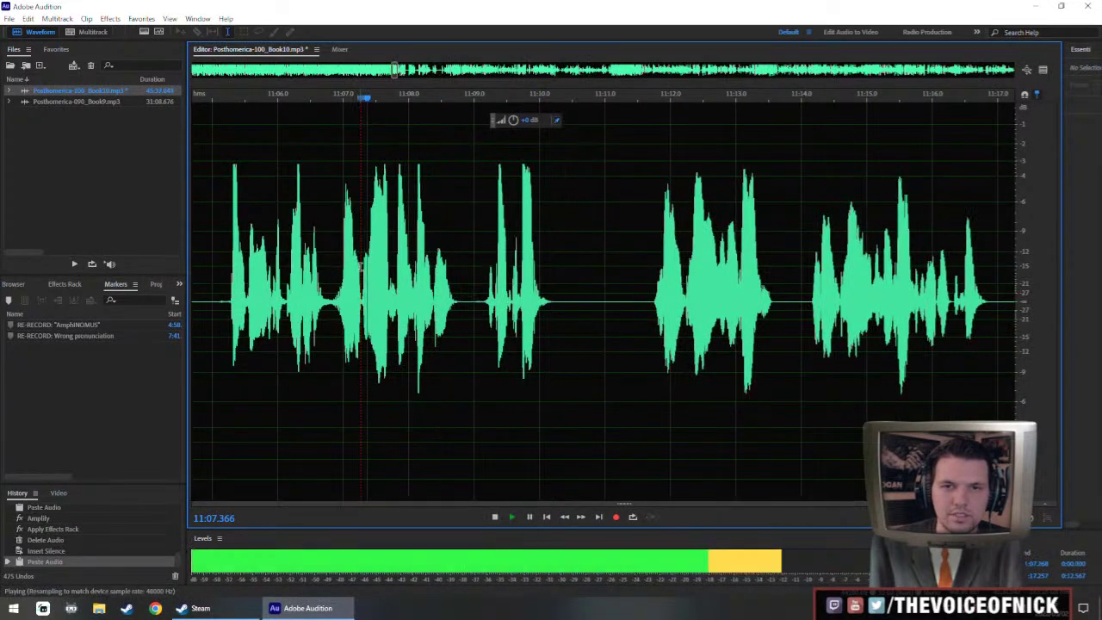
{"action": "left_click_drag", "start_coordinate": [360, 326], "coordinate": [425, 338]}
{"action": "scroll", "coordinate": [424, 340], "scroll_direction": "down", "scroll_amount": 1}
{"action": "scroll", "coordinate": [422, 342], "scroll_direction": "up", "scroll_amount": 2}
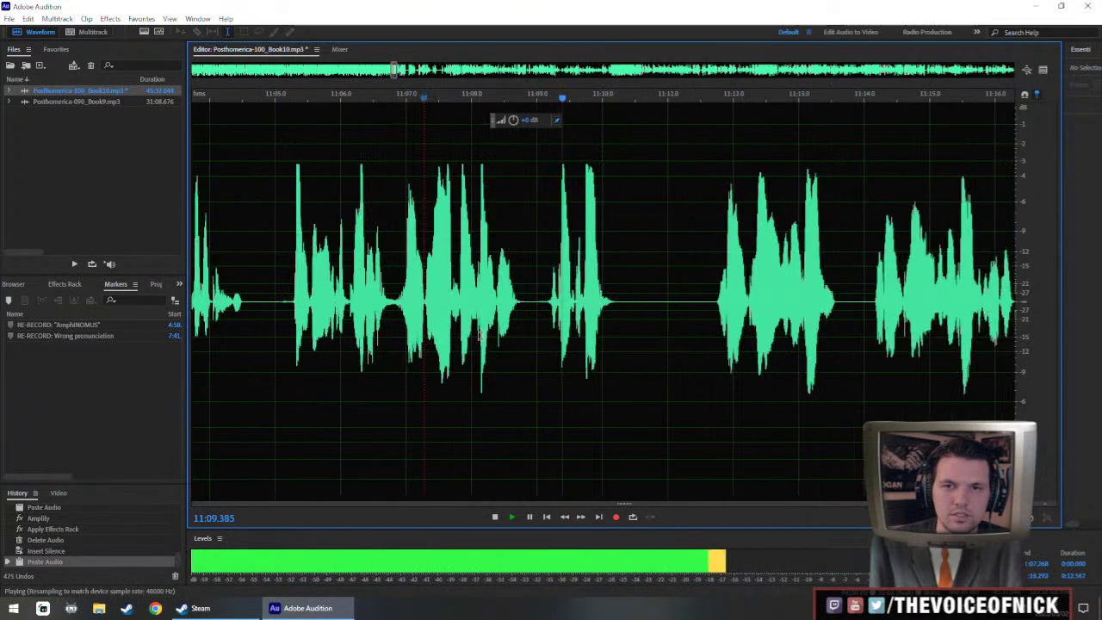
{"action": "scroll", "coordinate": [689, 387], "scroll_direction": "down", "scroll_amount": 2}
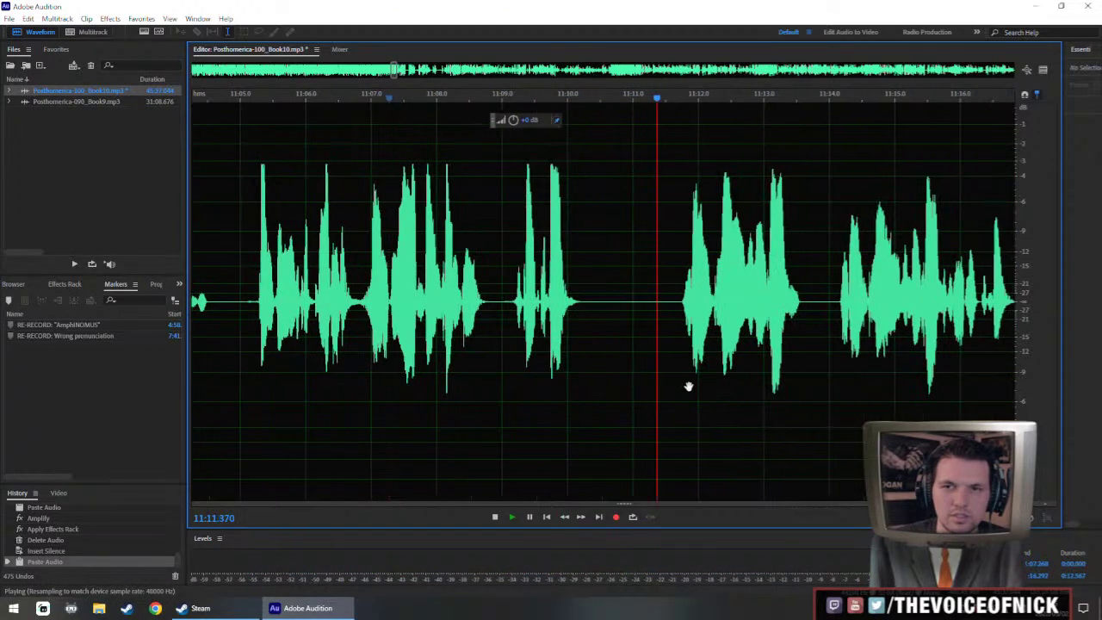
{"action": "scroll", "coordinate": [612, 392], "scroll_direction": "down", "scroll_amount": 3}
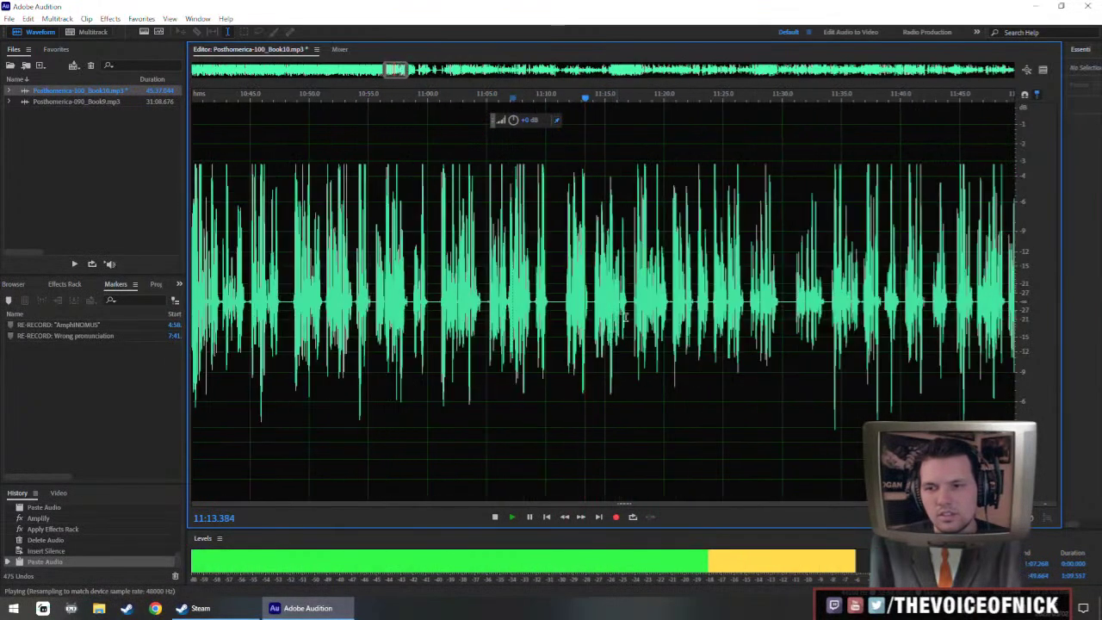
{"action": "scroll", "coordinate": [571, 308], "scroll_direction": "up", "scroll_amount": 3}
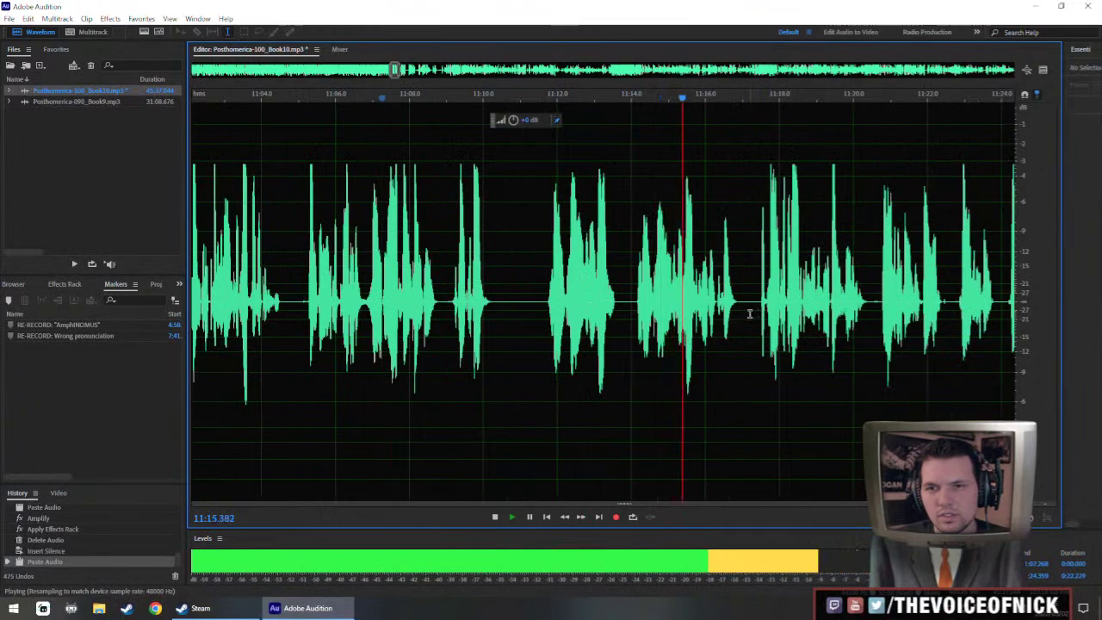
- Delete the take between about 11:11.7 and 11:14.1, and replace the preceding pause from about 11:10.2 with about 1.5 seconds of silence
{"action": "key", "text": "space"}
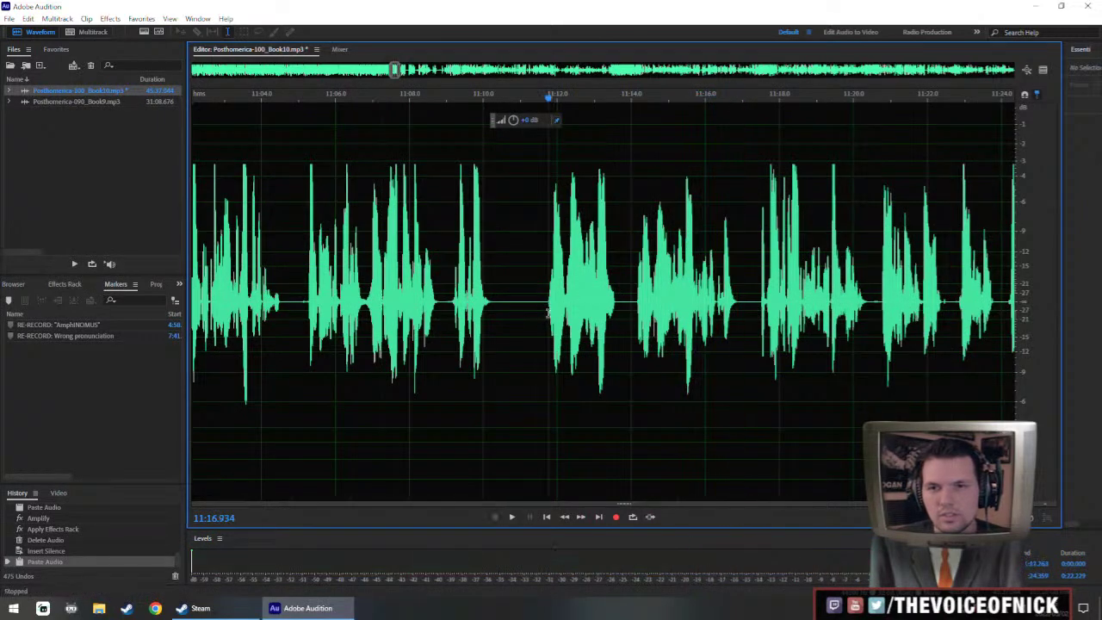
{"action": "left_click_drag", "start_coordinate": [548, 310], "coordinate": [635, 345]}
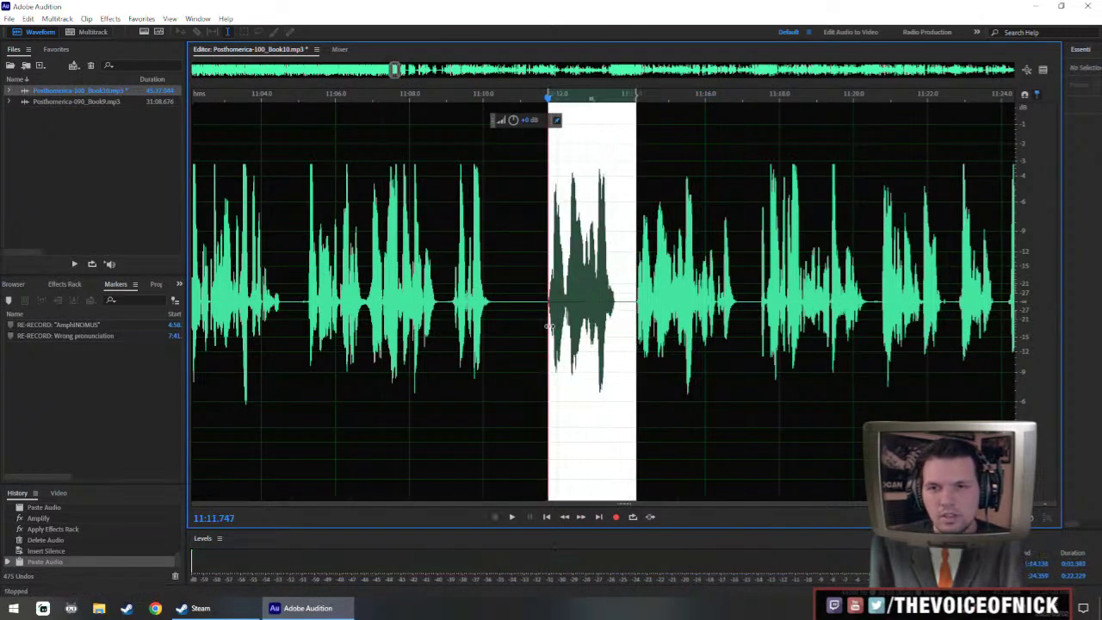
{"action": "key", "text": "Delete"}
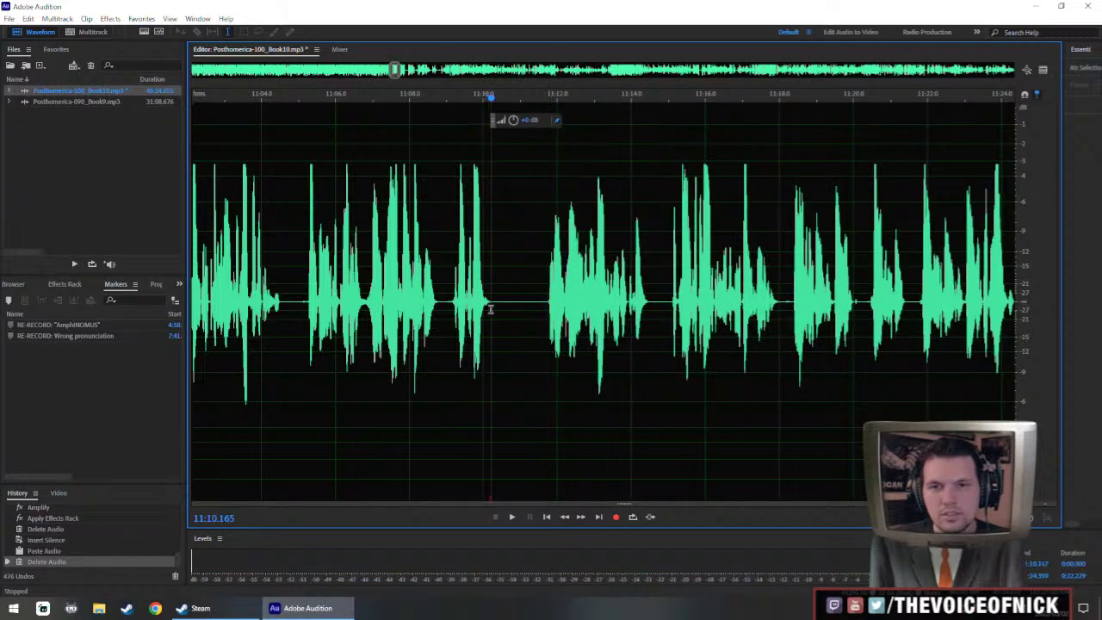
{"action": "left_click_drag", "start_coordinate": [490, 309], "coordinate": [544, 325]}
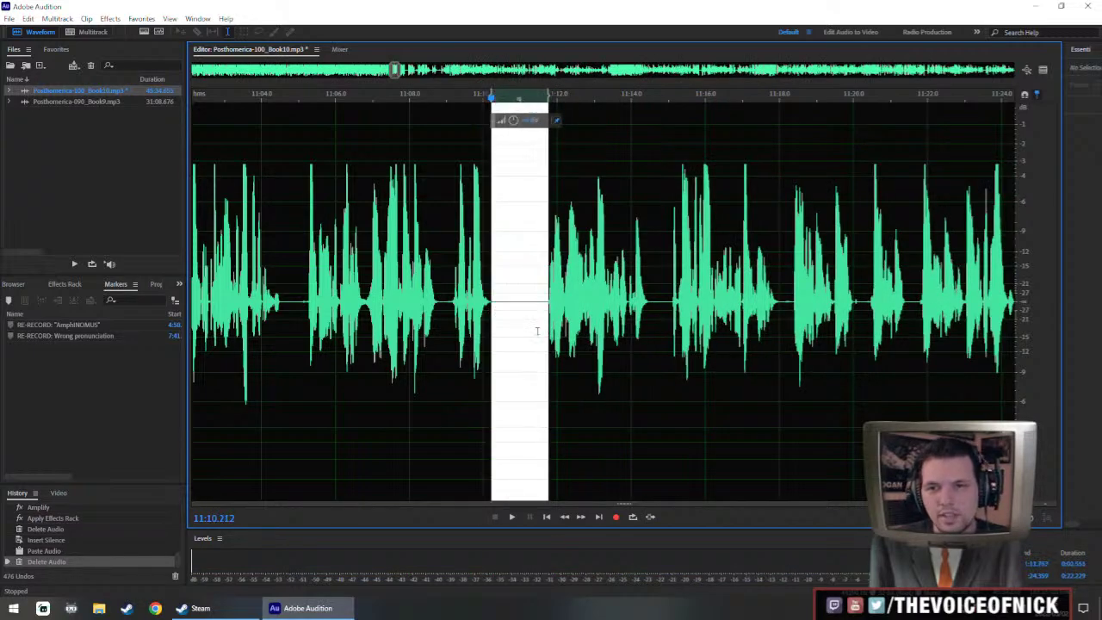
{"action": "key", "text": "shift+s"}
- Add a cue marker in the middle of the new pause at about 11:11.0 and save the recording
{"action": "left_click", "coordinate": [527, 326]}
{"action": "key", "text": "m"}
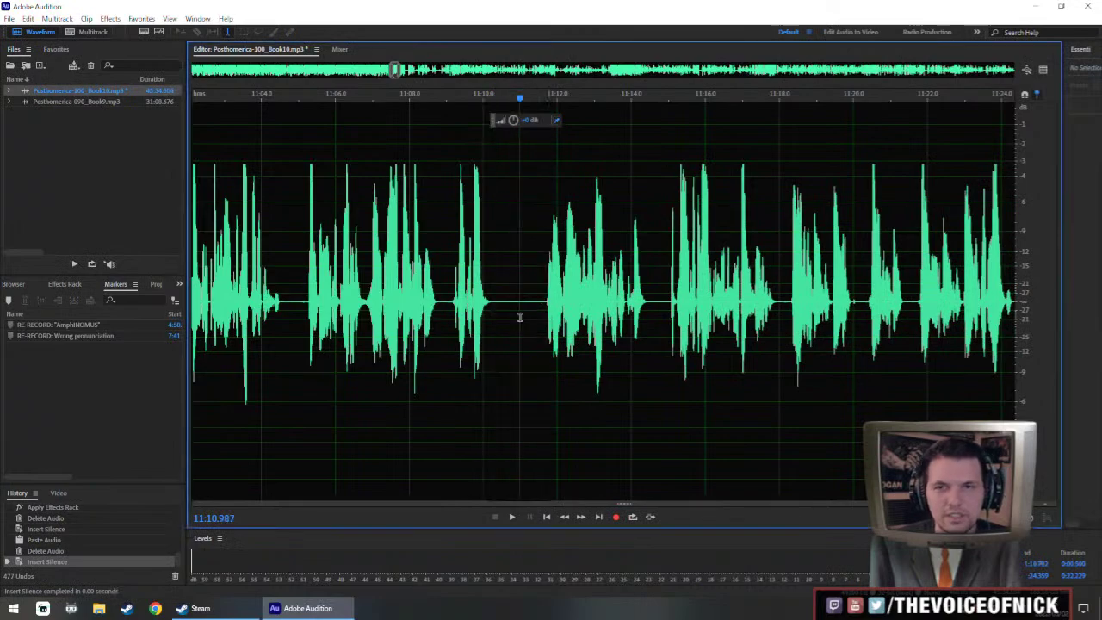
{"action": "key", "text": "ctrl+s"}
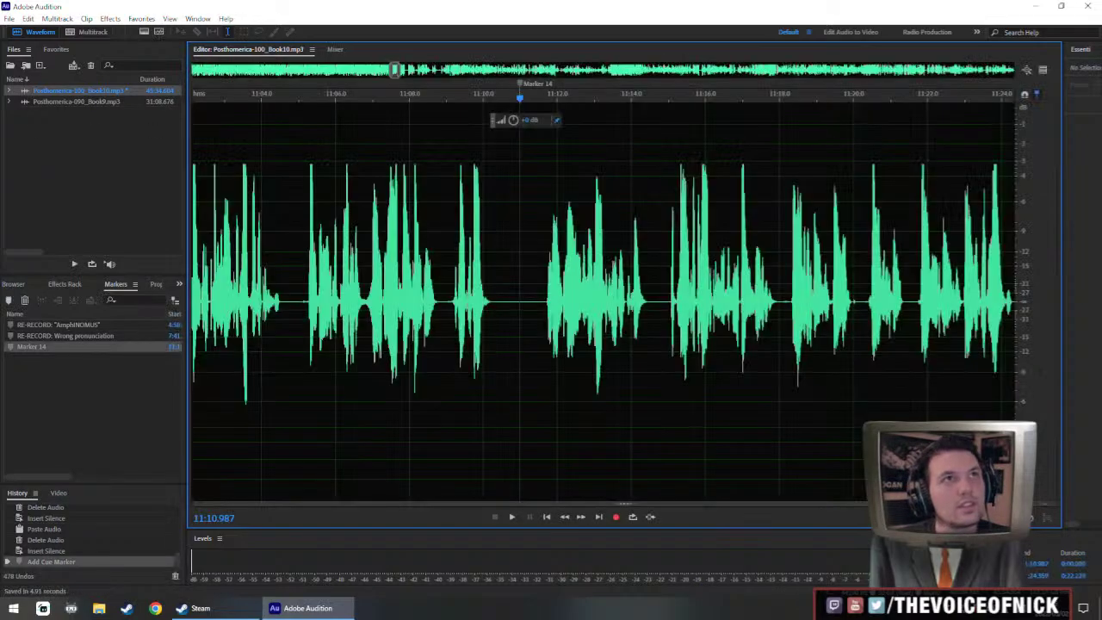
- Switch to Chrome, search Google for "god of war 2018 head", and open the God of War Wiki page on Mimir
{"action": "left_click", "coordinate": [155, 608]}
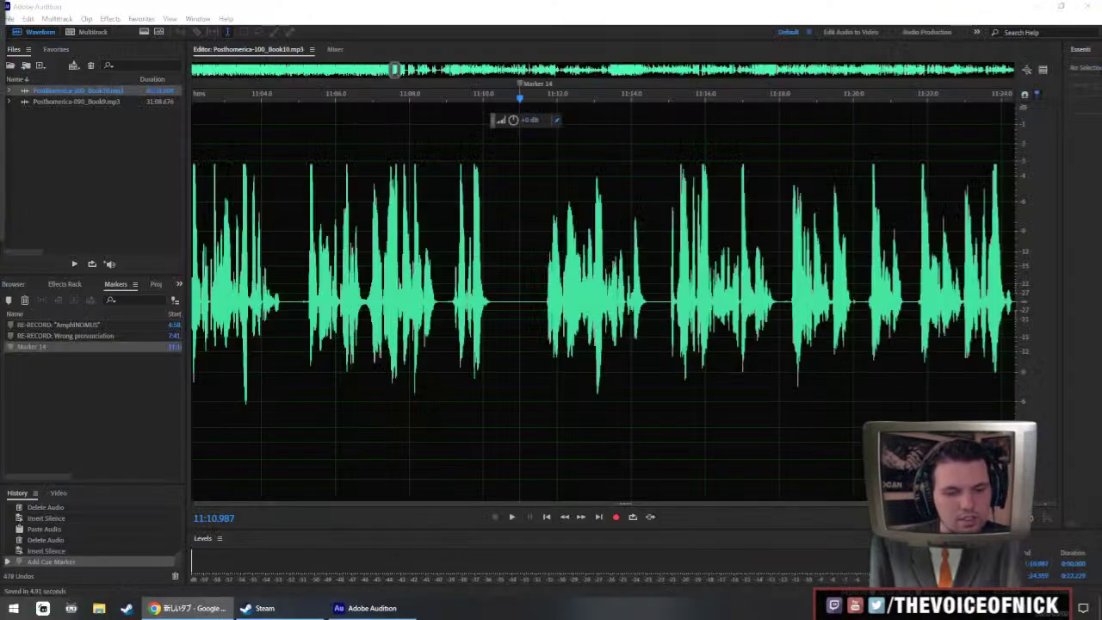
{"action": "key", "text": "alt+F4"}
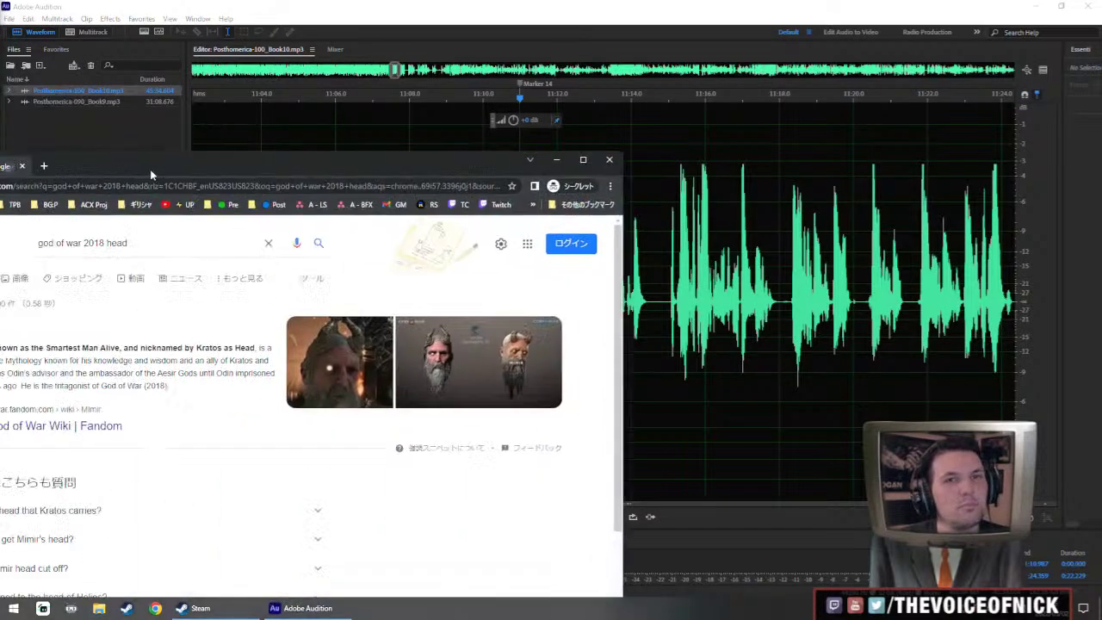
{"action": "left_click_drag", "start_coordinate": [152, 162], "coordinate": [384, 12]}
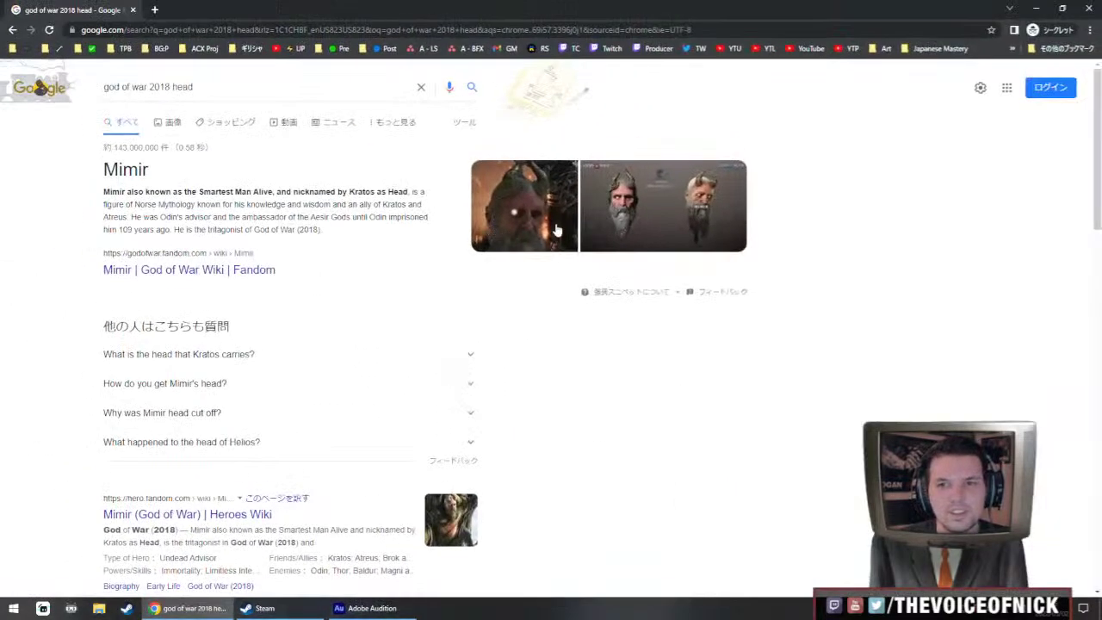
{"action": "left_click", "coordinate": [168, 270]}
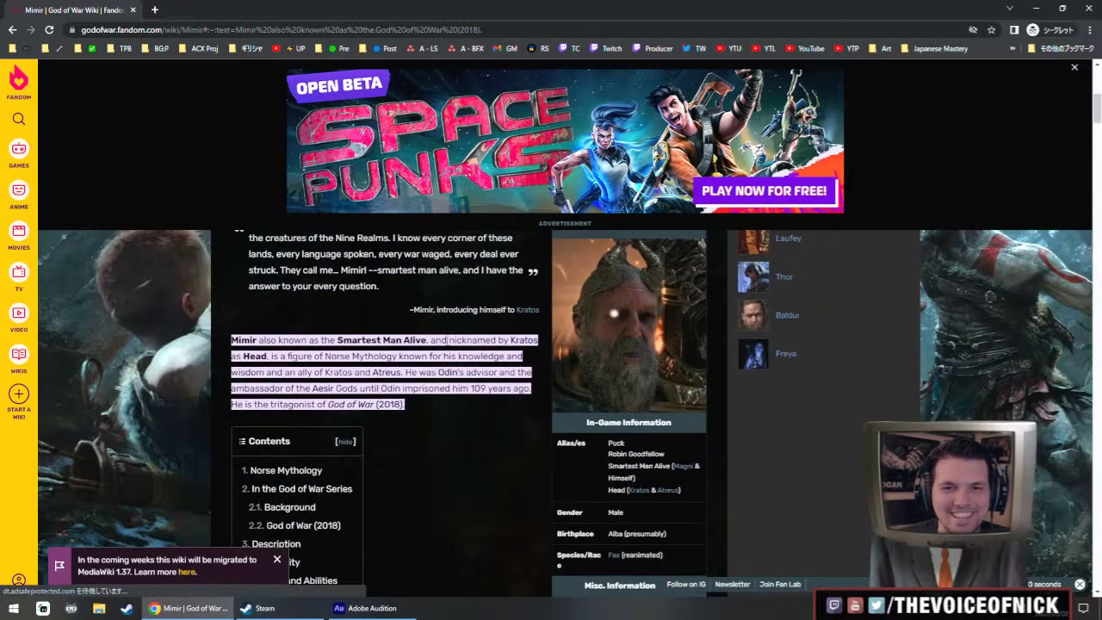
- Read the Norse Mythology section of the Mimir page, following the account of his beheading and revival by Odin
{"action": "scroll", "coordinate": [344, 344], "scroll_direction": "down", "scroll_amount": 4}
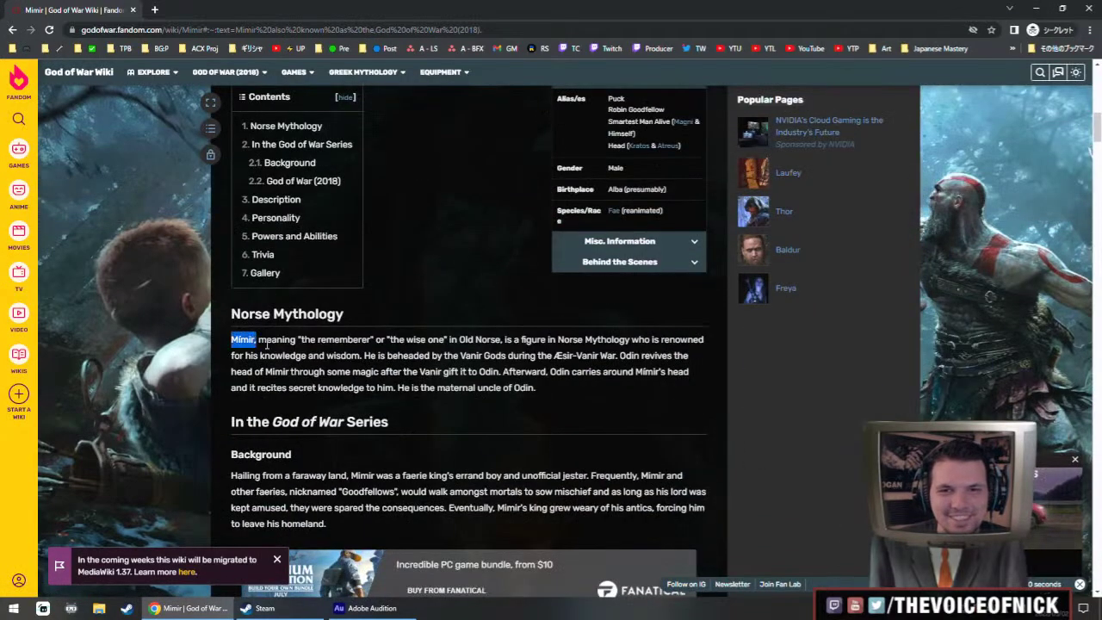
{"action": "left_click_drag", "start_coordinate": [267, 344], "coordinate": [347, 362]}
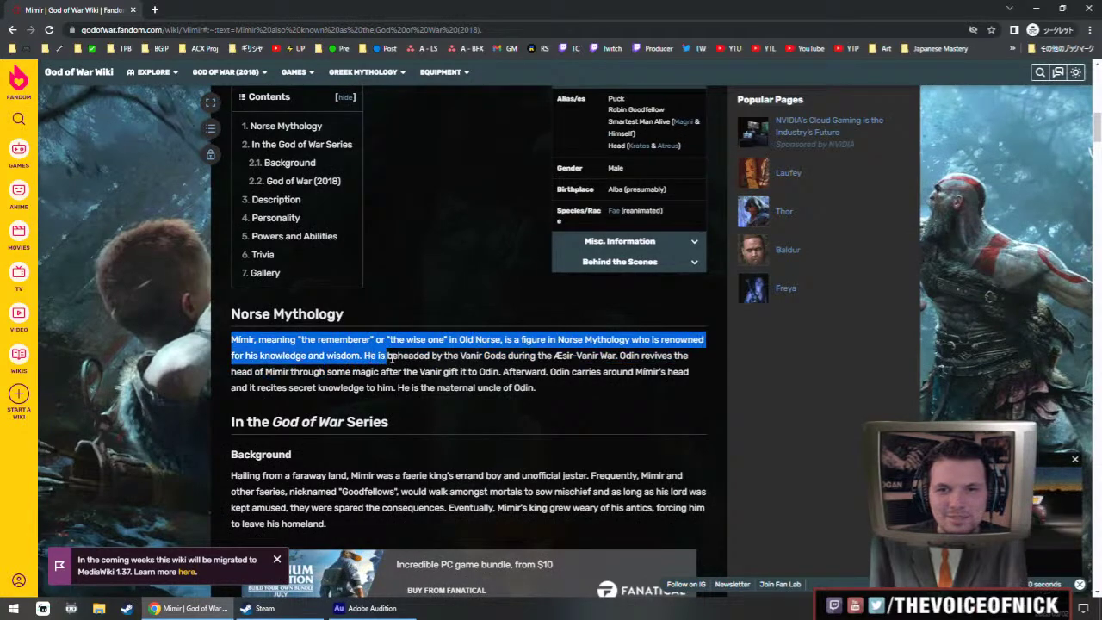
{"action": "left_click_drag", "start_coordinate": [613, 358], "coordinate": [351, 372]}
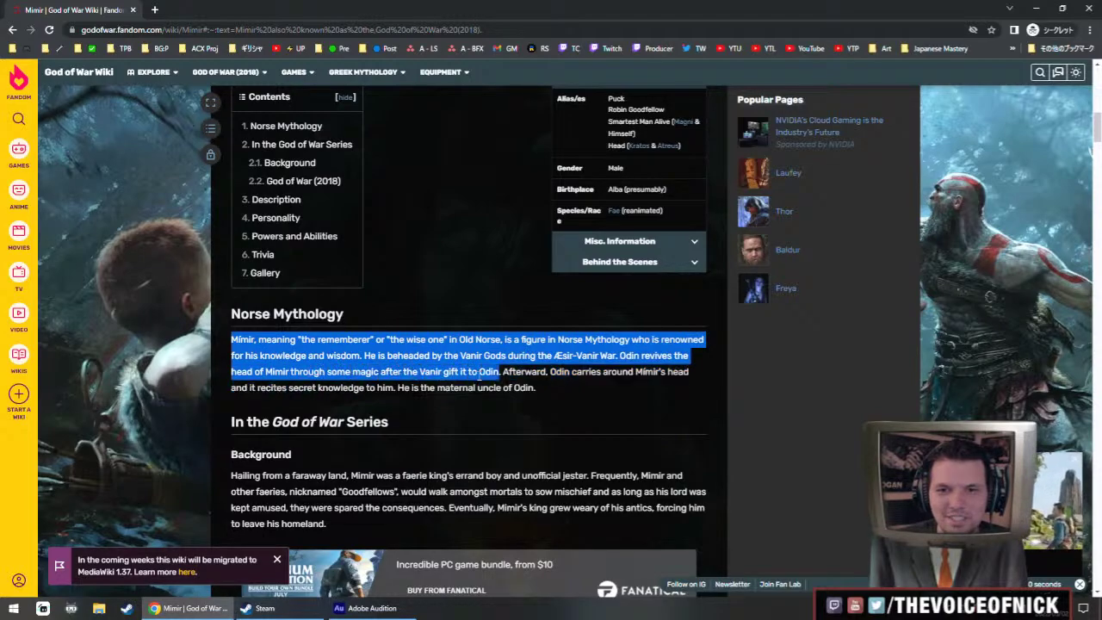
{"action": "left_click_drag", "start_coordinate": [499, 372], "coordinate": [500, 372]}
{"action": "left_click", "coordinate": [567, 390]}
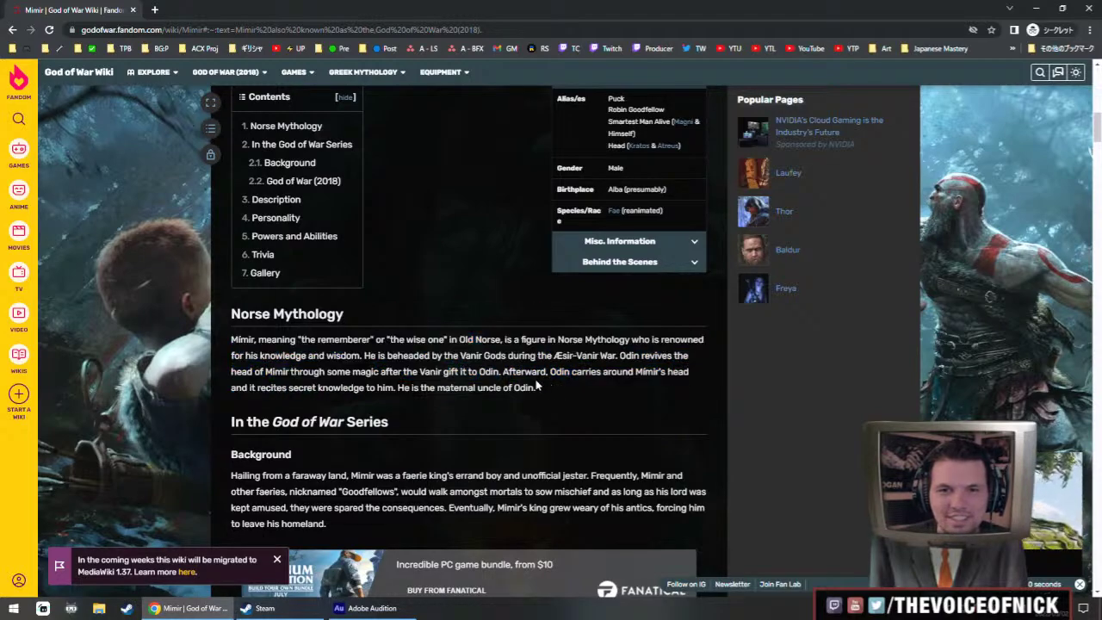
{"action": "scroll", "coordinate": [530, 428], "scroll_direction": "up", "scroll_amount": 14}
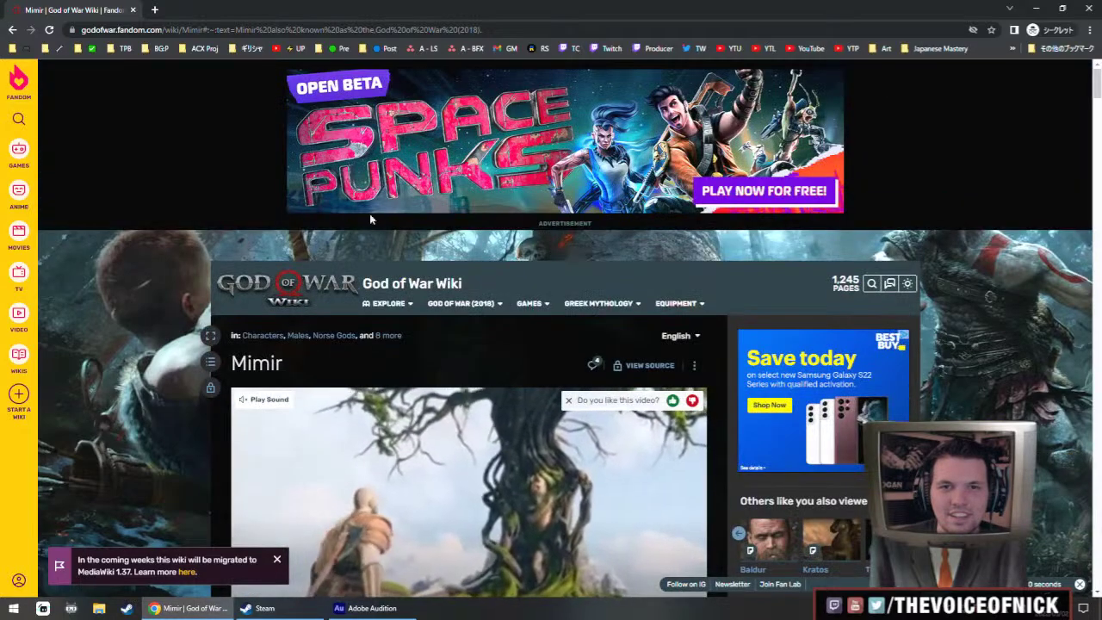
- Search Google for "prometheus" and open the Wikipedia article on Prometheus
{"action": "left_click", "coordinate": [258, 31]}
{"action": "type", "text": "prometheus"}
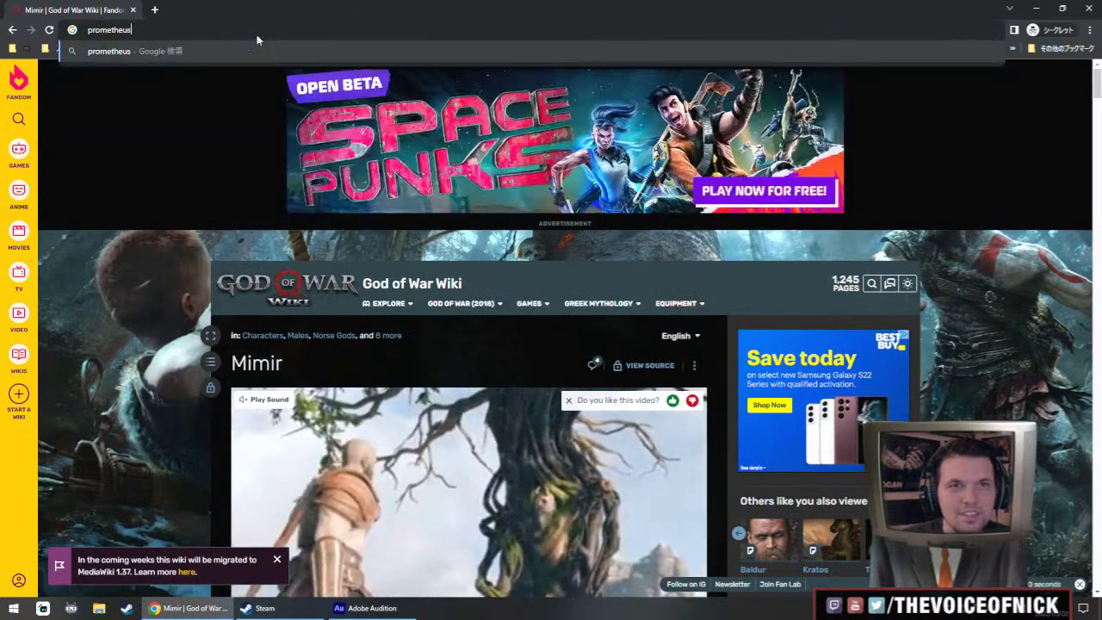
{"action": "key", "text": "Return"}
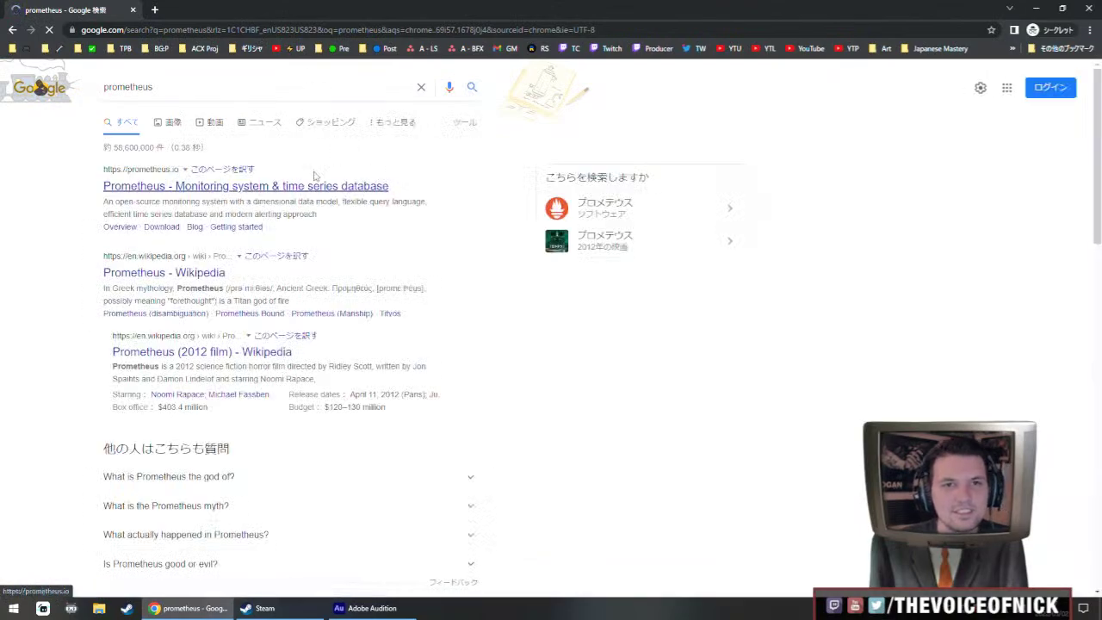
{"action": "left_click", "coordinate": [176, 271]}
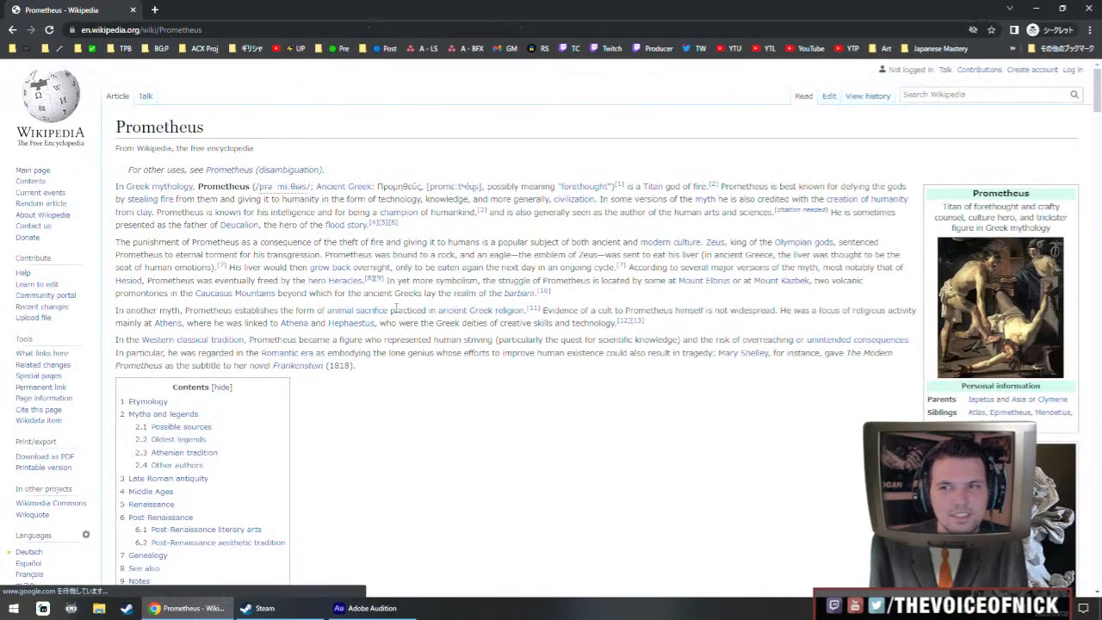
- Read the introduction of the Prometheus article, especially the passages on his myths and his punishment by Zeus, and close the page
{"action": "scroll", "coordinate": [456, 301], "scroll_direction": "down", "scroll_amount": 1}
{"action": "scroll", "coordinate": [385, 261], "scroll_direction": "up", "scroll_amount": 1}
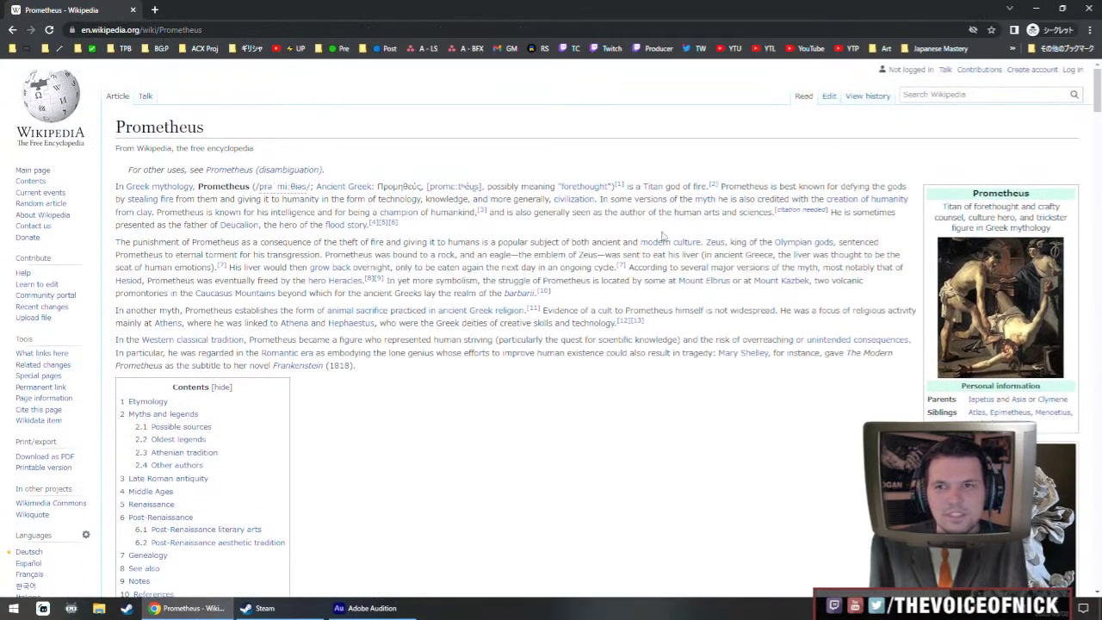
{"action": "left_click_drag", "start_coordinate": [709, 232], "coordinate": [609, 200]}
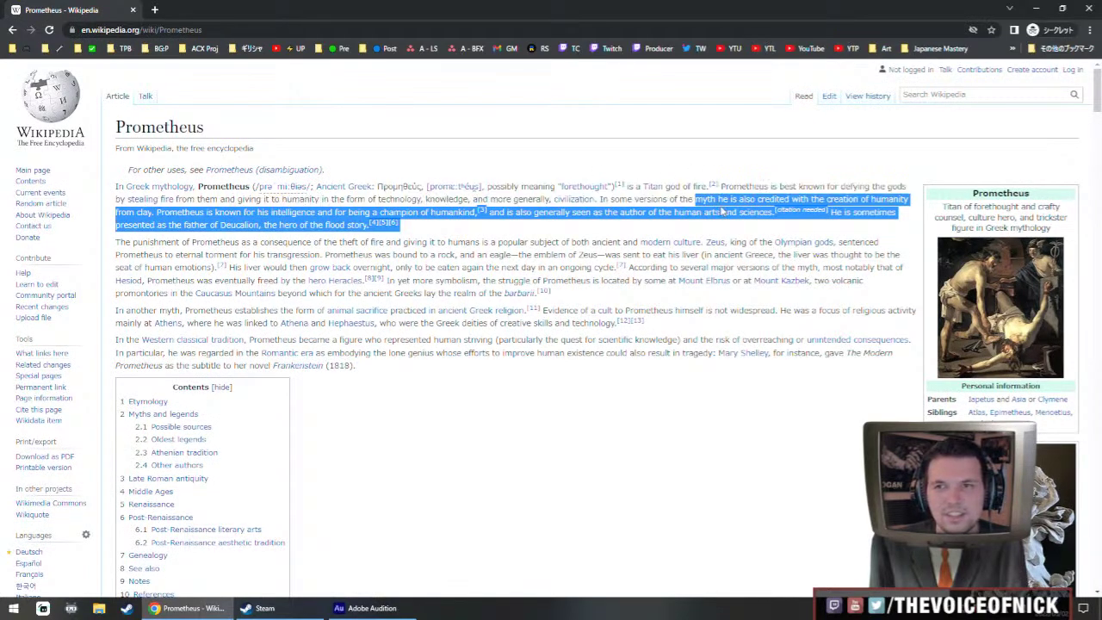
{"action": "left_click_drag", "start_coordinate": [722, 211], "coordinate": [566, 228]}
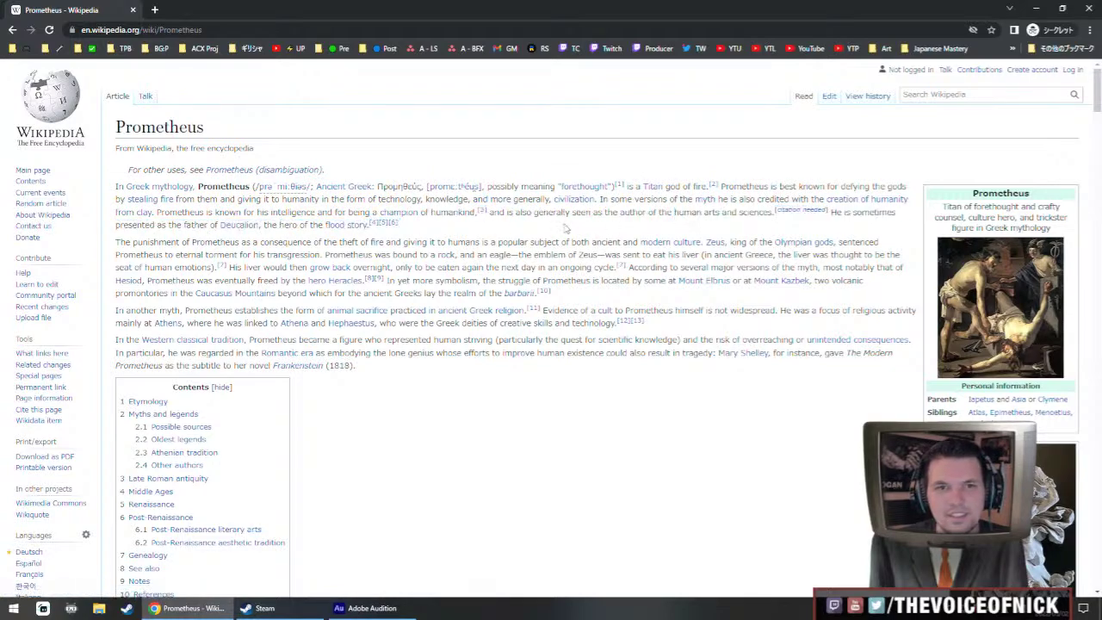
{"action": "left_click_drag", "start_coordinate": [192, 244], "coordinate": [386, 244]}
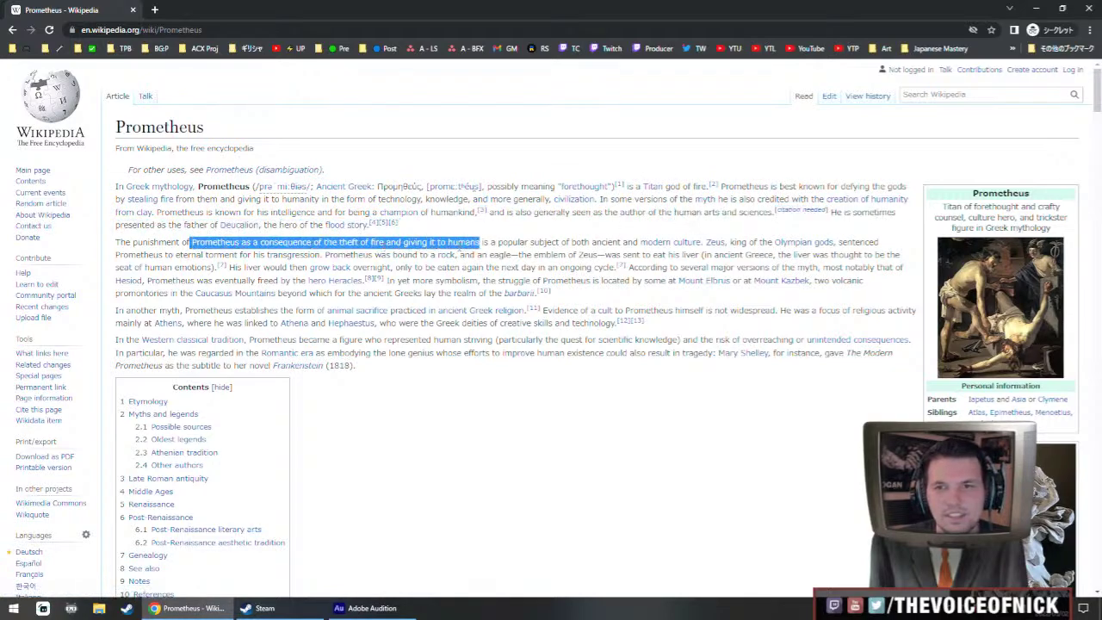
{"action": "left_click_drag", "start_coordinate": [596, 244], "coordinate": [207, 256]}
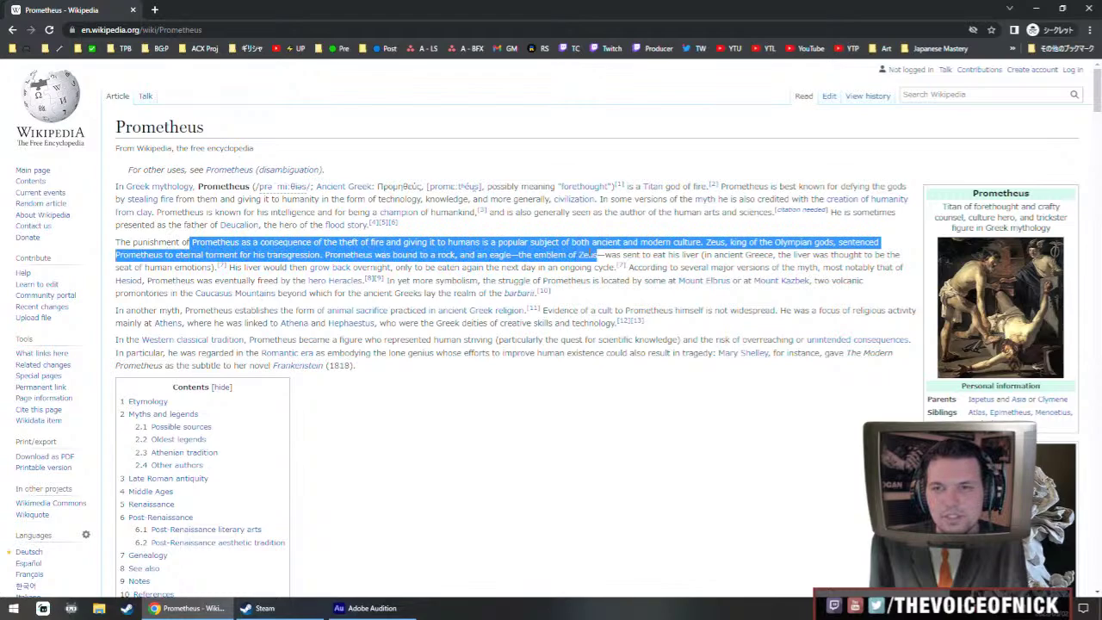
{"action": "left_click_drag", "start_coordinate": [680, 256], "coordinate": [732, 269]}
{"action": "left_click", "coordinate": [689, 297]}
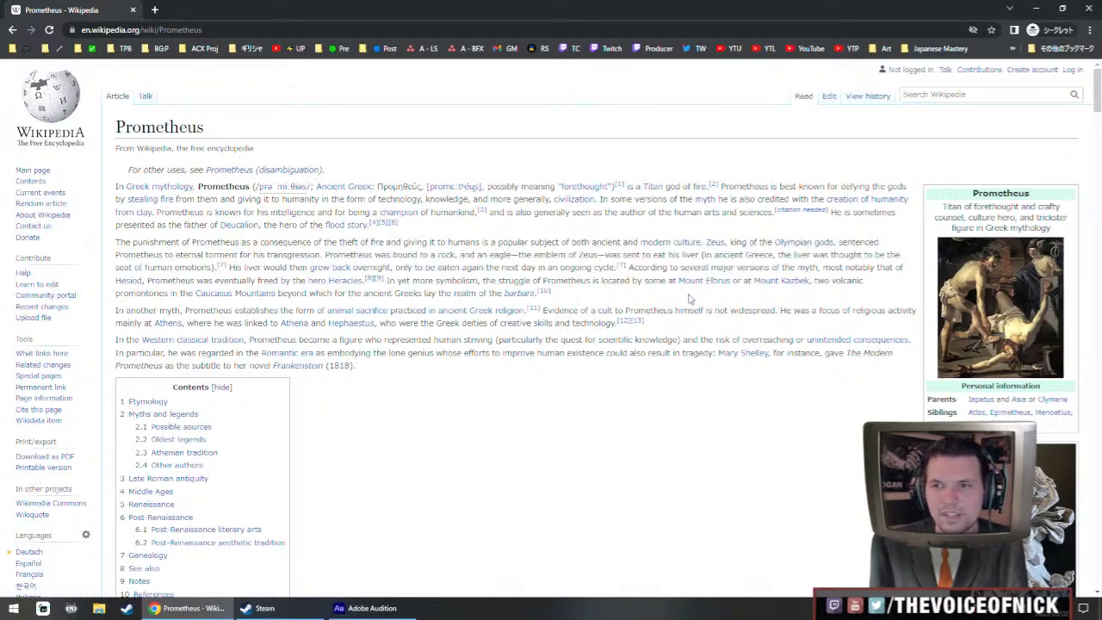
{"action": "triple_click", "coordinate": [689, 297]}
{"action": "left_click", "coordinate": [689, 297]}
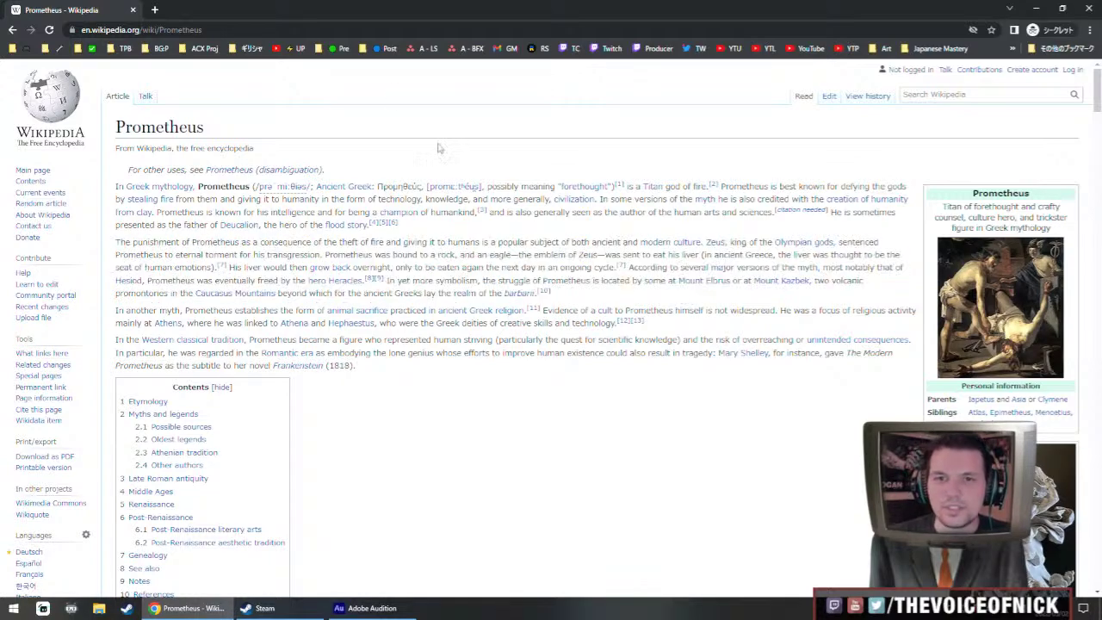
{"action": "middle_click", "coordinate": [88, 5]}
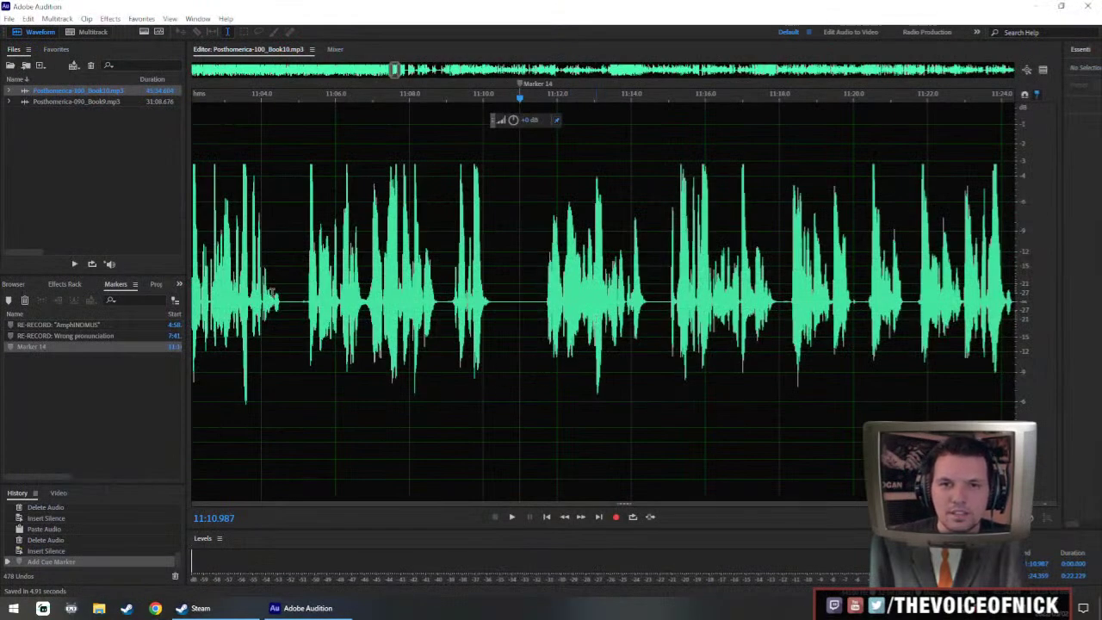
- Return to Adobe Audition and delete the cue marker at about 11:11.0
{"action": "left_click", "coordinate": [295, 303]}
{"action": "left_click", "coordinate": [301, 318]}
{"action": "left_click", "coordinate": [277, 332]}
{"action": "scroll", "coordinate": [323, 281], "scroll_direction": "down", "scroll_amount": 4}
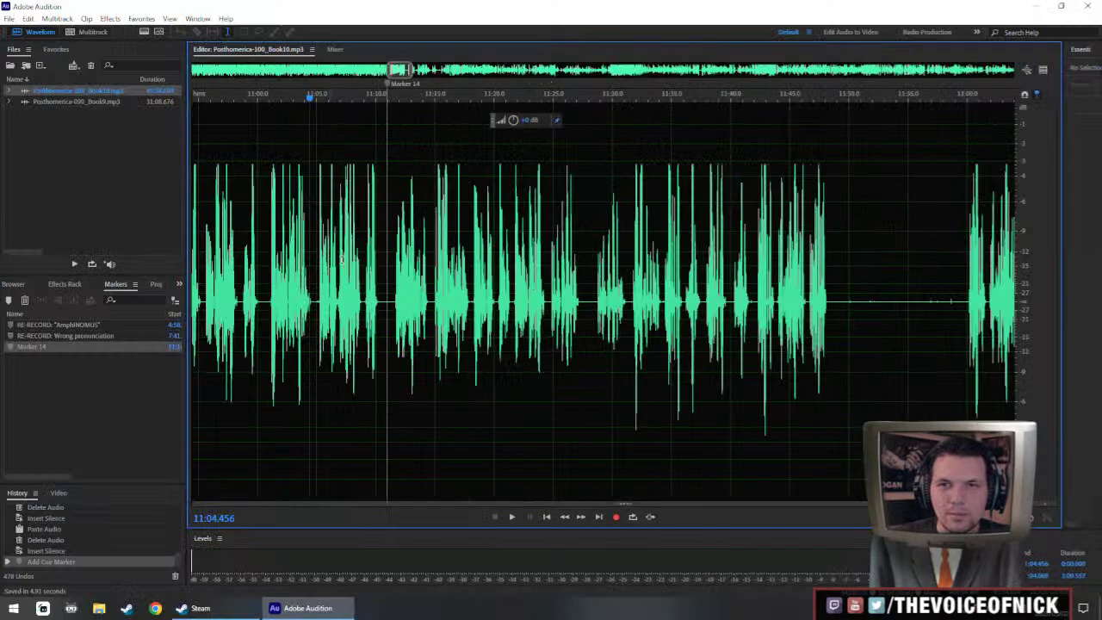
{"action": "right_click", "coordinate": [387, 89]}
{"action": "left_click", "coordinate": [416, 104]}
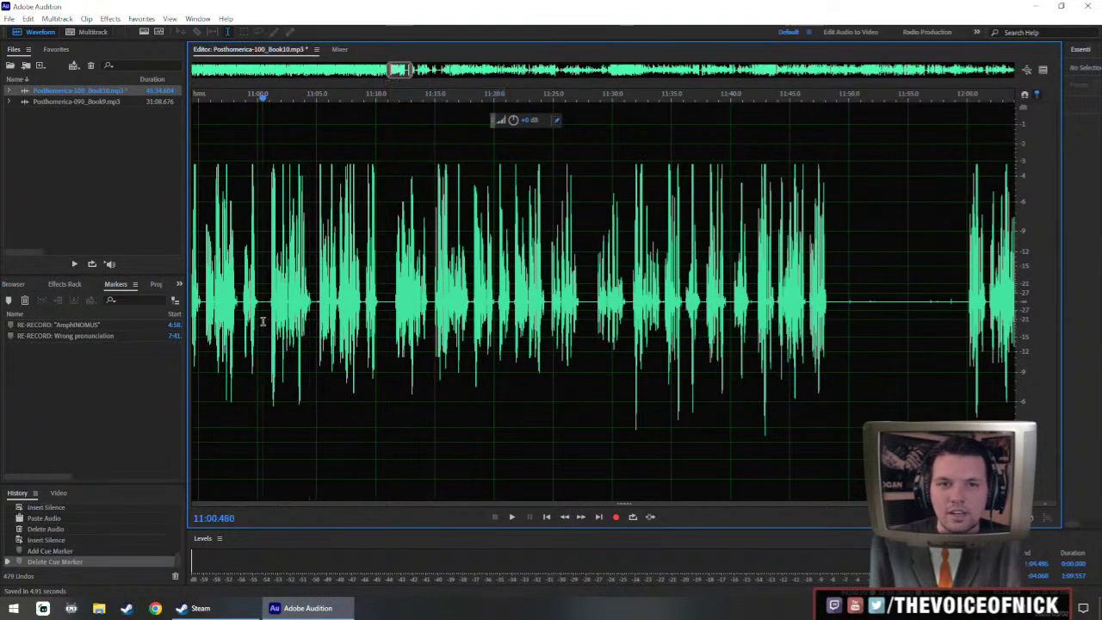
- Play back the narration from about 10:58.5 to 11:17 and check the levels and pauses between phrases
{"action": "key", "text": "space"}
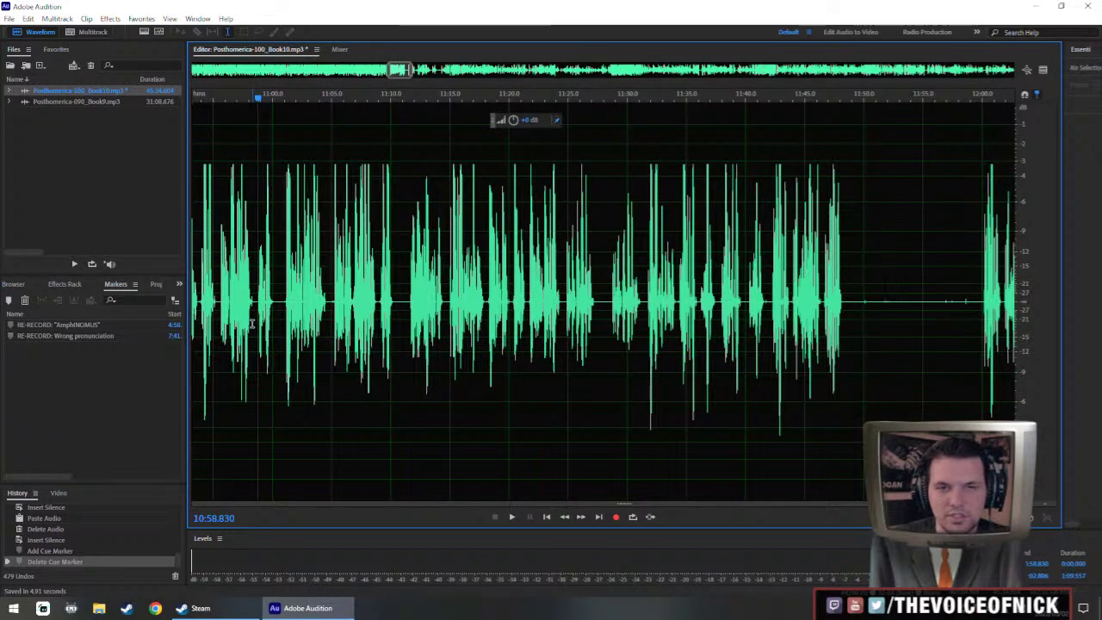
{"action": "key", "text": "space"}
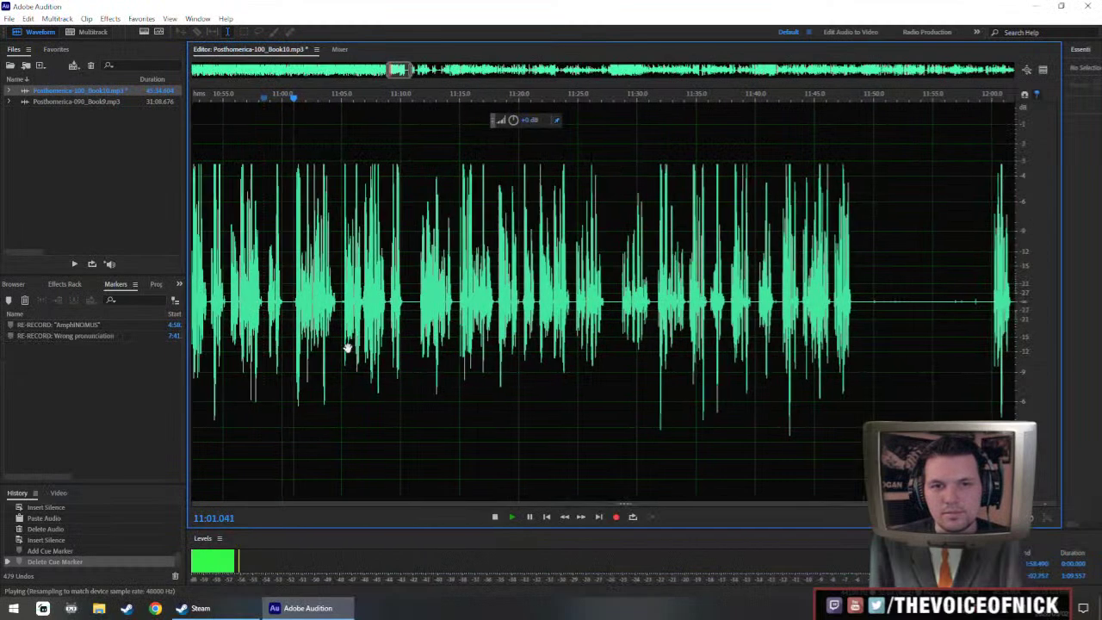
{"action": "scroll", "coordinate": [631, 309], "scroll_direction": "up", "scroll_amount": 3}
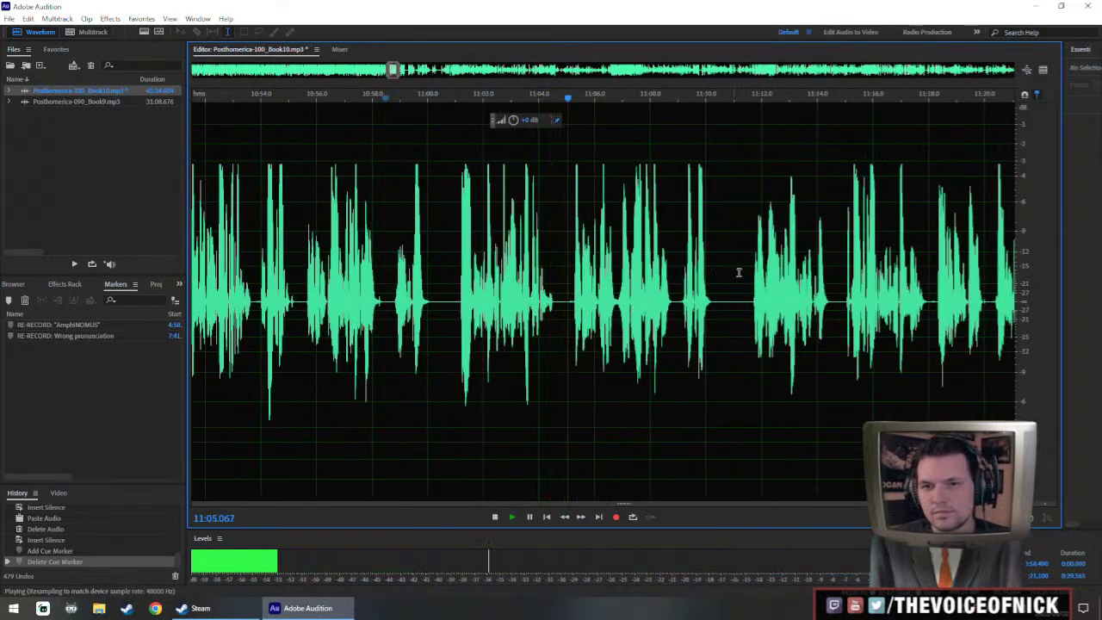
{"action": "left_click_drag", "start_coordinate": [737, 274], "coordinate": [447, 308]}
{"action": "scroll", "coordinate": [406, 315], "scroll_direction": "right", "scroll_amount": 2}
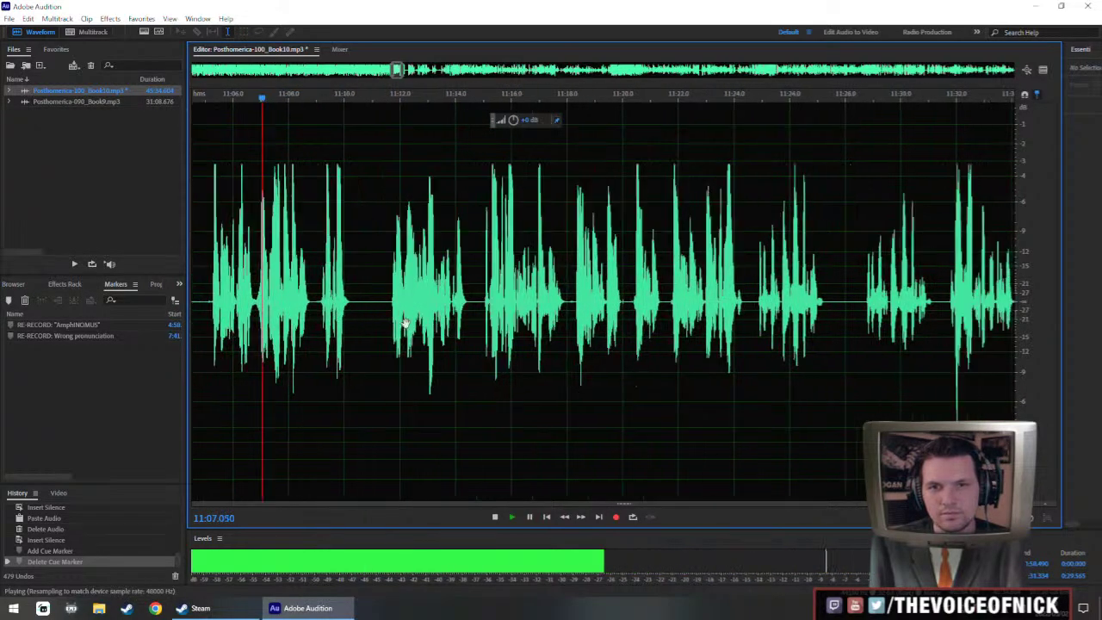
{"action": "scroll", "coordinate": [327, 297], "scroll_direction": "left", "scroll_amount": 1}
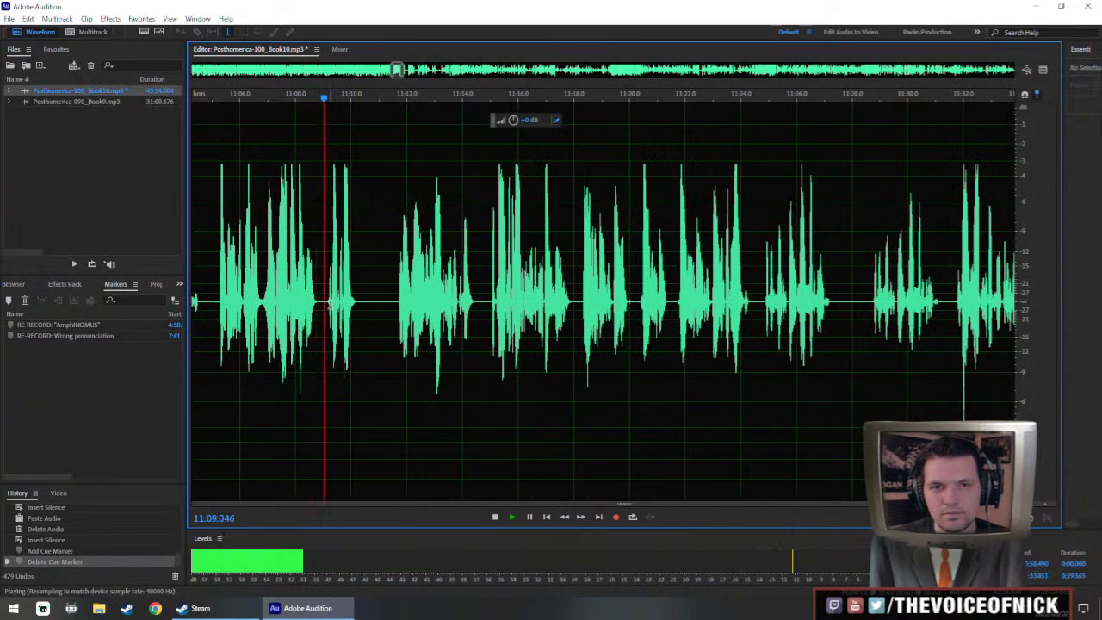
{"action": "scroll", "coordinate": [354, 313], "scroll_direction": "up", "scroll_amount": 3}
{"action": "scroll", "coordinate": [354, 313], "scroll_direction": "up", "scroll_amount": 3}
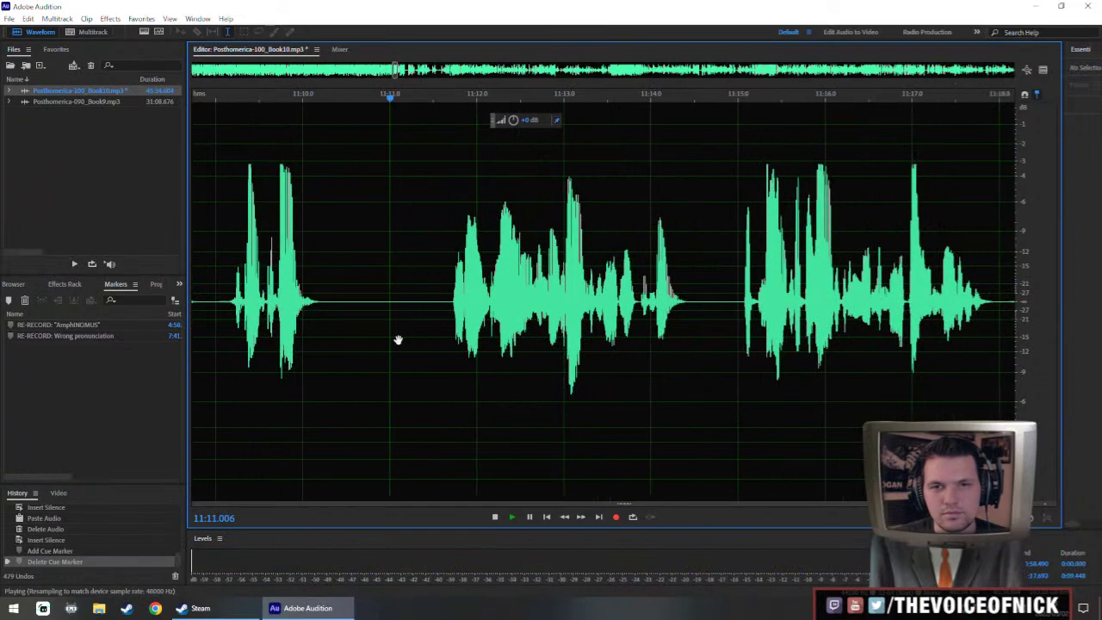
{"action": "scroll", "coordinate": [504, 314], "scroll_direction": "down", "scroll_amount": 4}
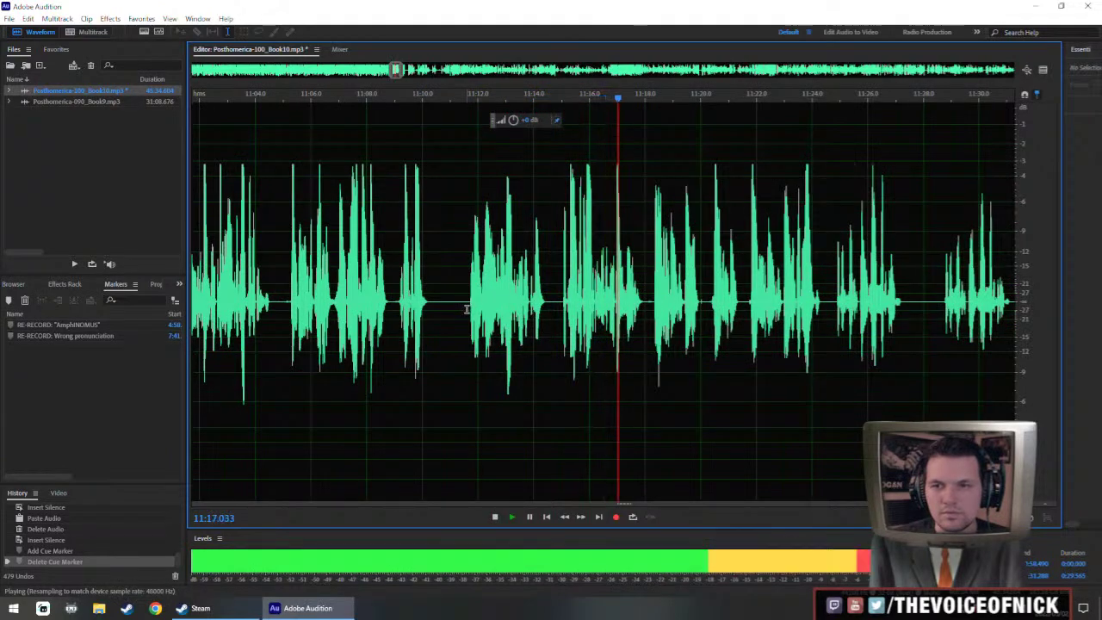
- Amplify the quiet phrase from about 11:11.5 to 11:14.5 by about 2 dB and apply the effects rack to it
{"action": "left_click_drag", "start_coordinate": [466, 315], "coordinate": [546, 337]}
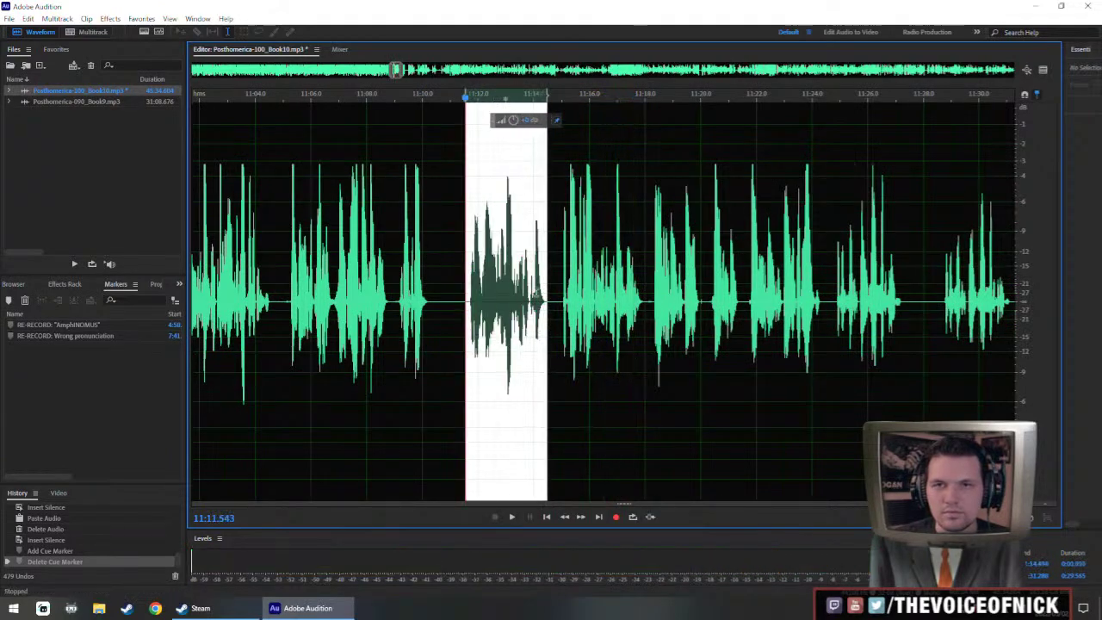
{"action": "left_click_drag", "start_coordinate": [514, 122], "coordinate": [519, 110]}
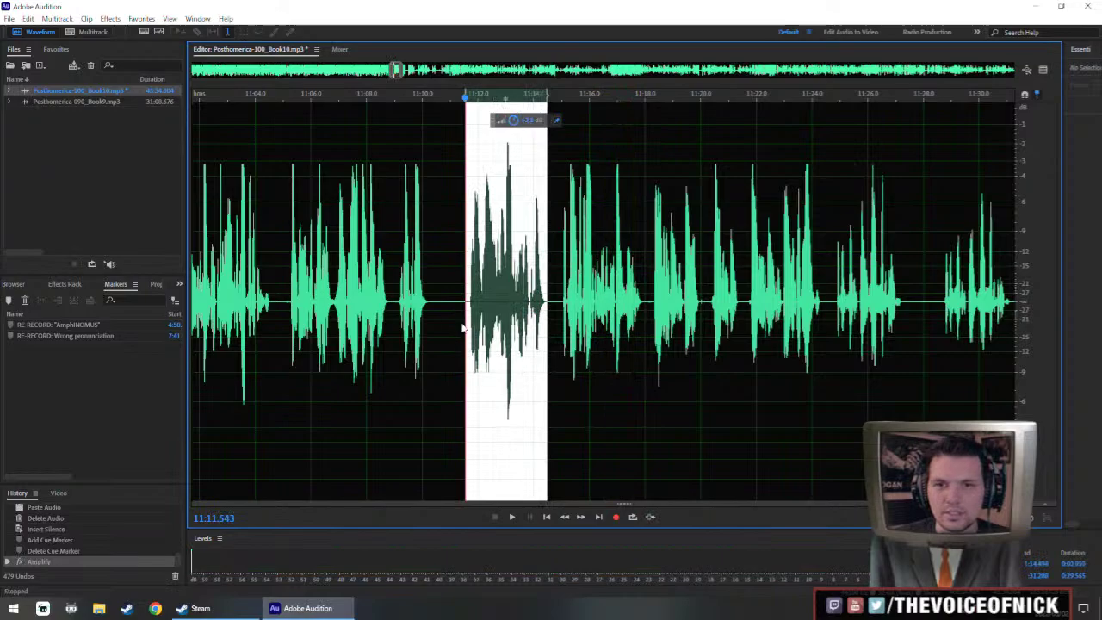
{"action": "key", "text": "shift+r"}
- Amplify the passage from about 11:11.6 to 11:31 and apply the effects rack to it
{"action": "left_click_drag", "start_coordinate": [468, 328], "coordinate": [948, 342]}
{"action": "scroll", "coordinate": [867, 331], "scroll_direction": "down", "scroll_amount": 5}
{"action": "scroll", "coordinate": [697, 310], "scroll_direction": "up", "scroll_amount": 1}
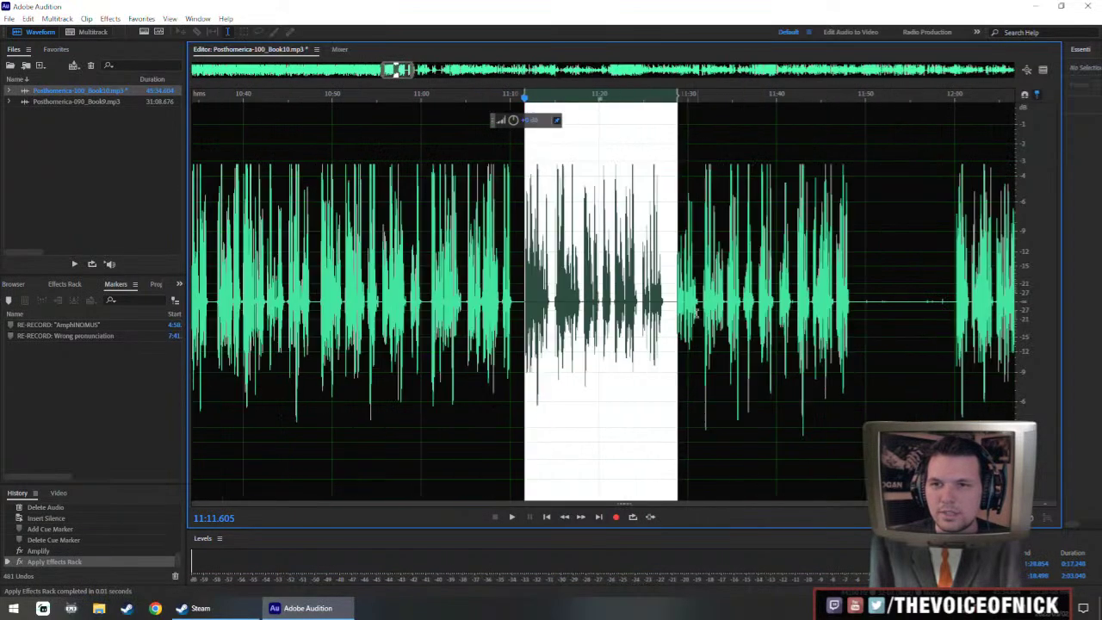
{"action": "scroll", "coordinate": [661, 312], "scroll_direction": "up", "scroll_amount": 1}
{"action": "left_click_drag", "start_coordinate": [668, 321], "coordinate": [699, 319]}
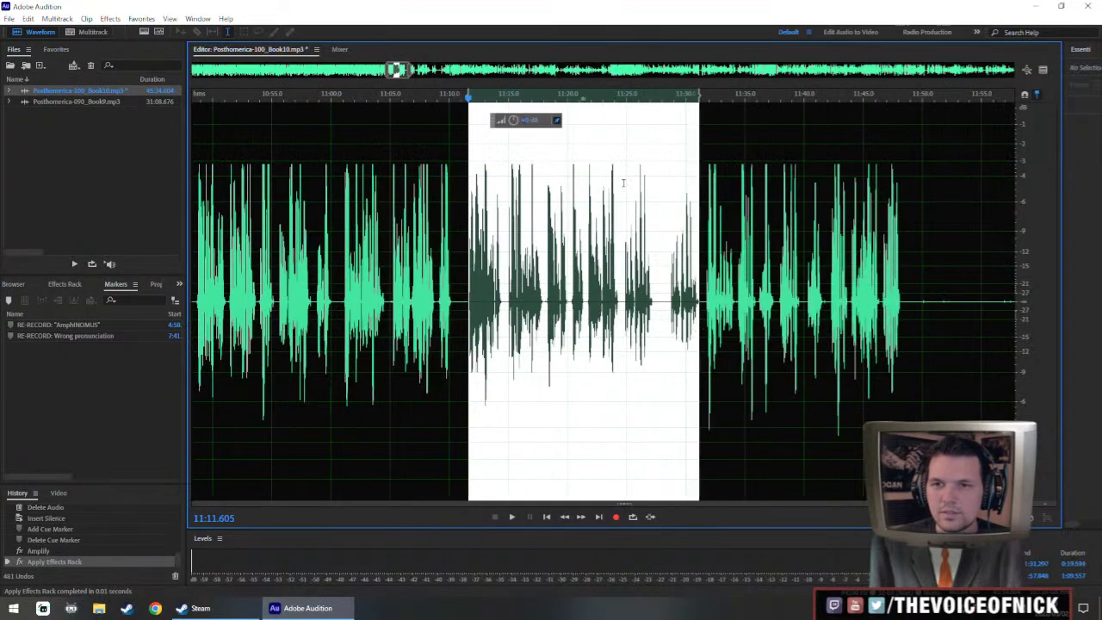
{"action": "left_click_drag", "start_coordinate": [523, 122], "coordinate": [538, 119]}
- Play back the narration from about 11:08.3 to 11:24 to check the boosted phrases against the preceding ones
{"action": "left_click", "coordinate": [429, 261]}
{"action": "key", "text": "space"}
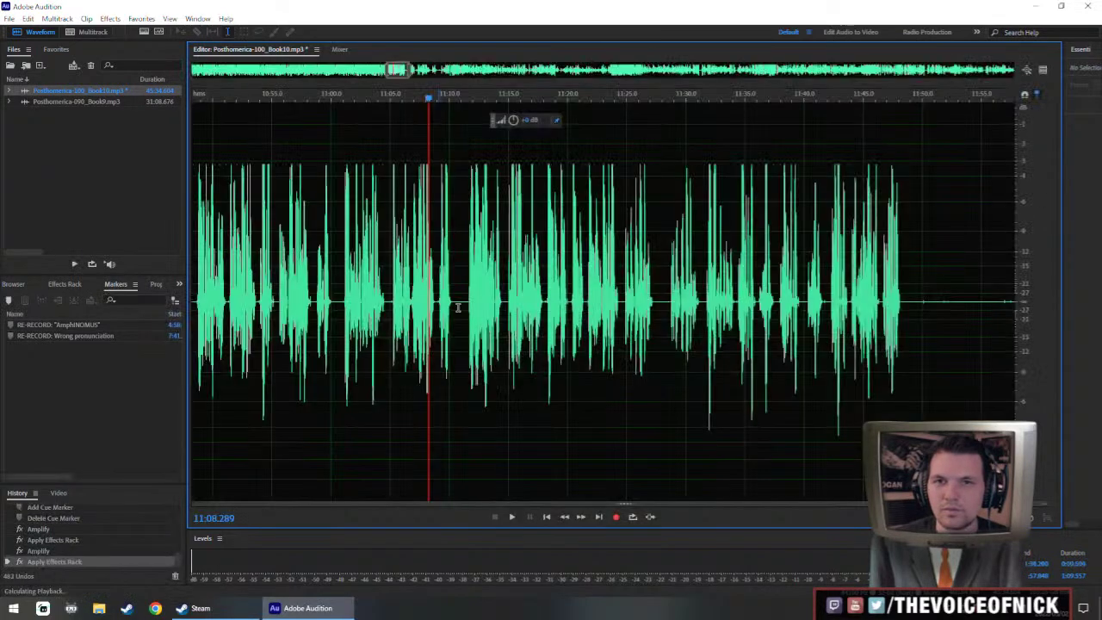
{"action": "scroll", "coordinate": [458, 306], "scroll_direction": "up", "scroll_amount": 2}
{"action": "scroll", "coordinate": [457, 301], "scroll_direction": "up", "scroll_amount": 1}
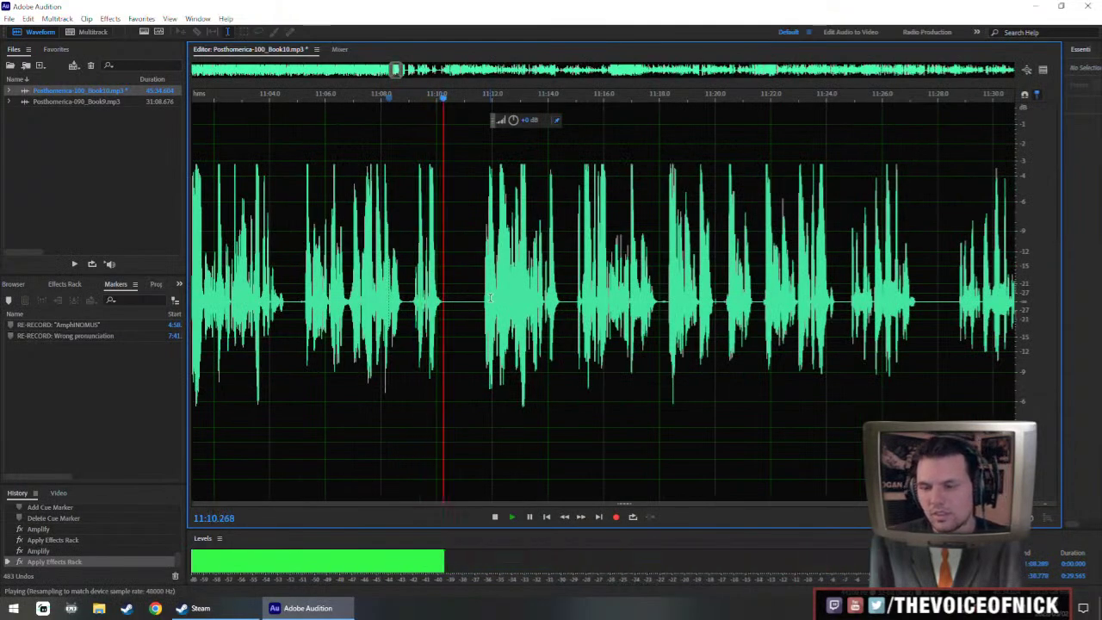
{"action": "key", "text": "space"}
{"action": "key", "text": "space"}
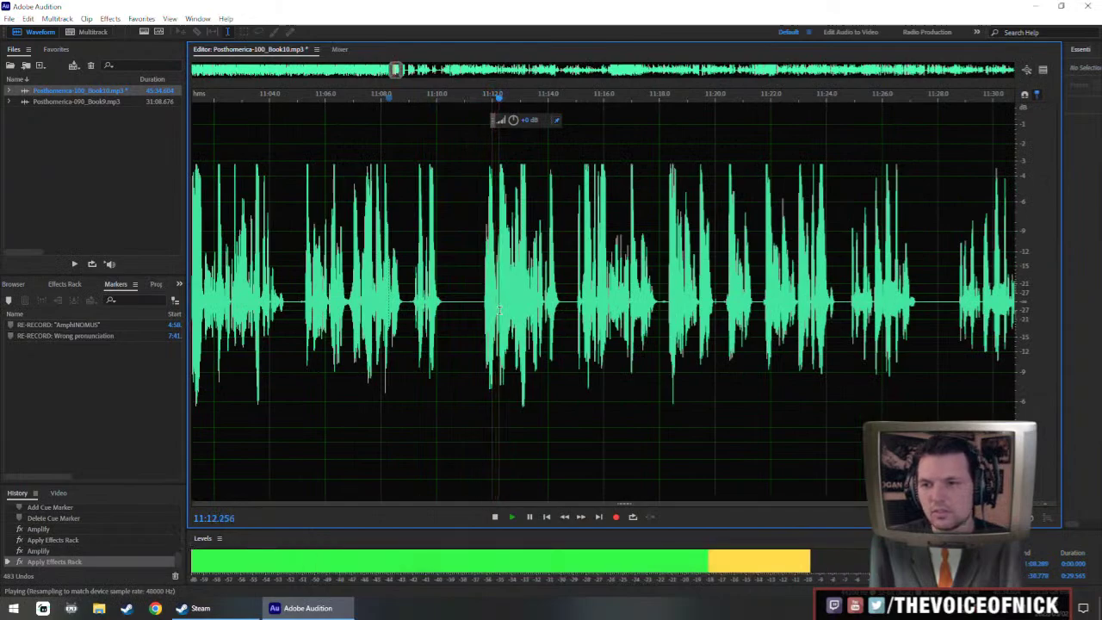
{"action": "scroll", "coordinate": [526, 303], "scroll_direction": "up", "scroll_amount": 1}
{"action": "scroll", "coordinate": [527, 303], "scroll_direction": "up", "scroll_amount": 1}
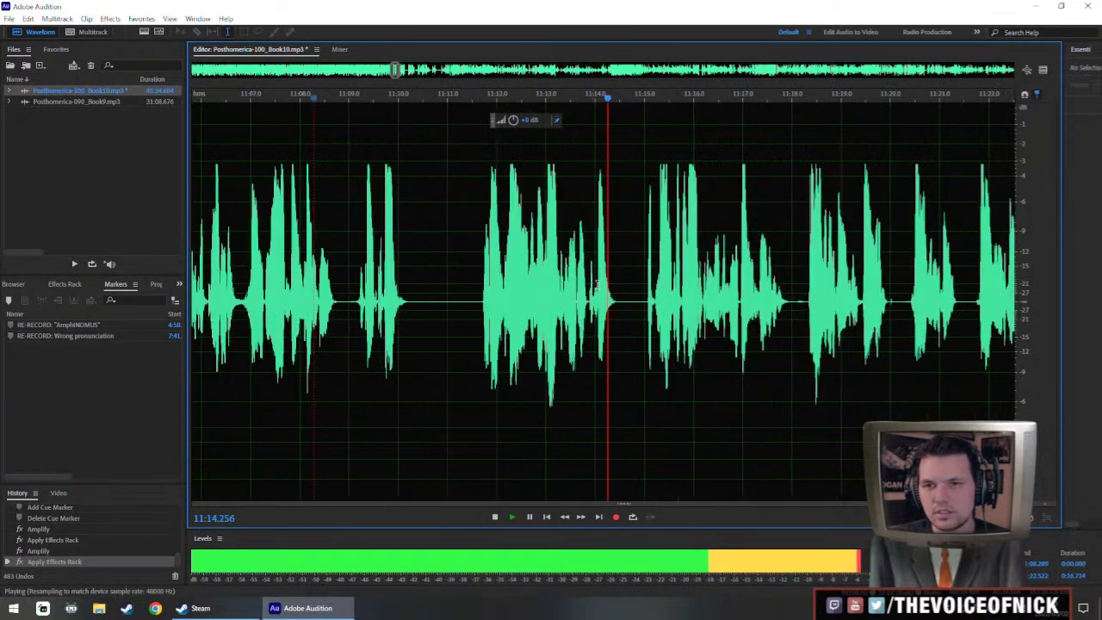
{"action": "scroll", "coordinate": [548, 310], "scroll_direction": "down", "scroll_amount": 1}
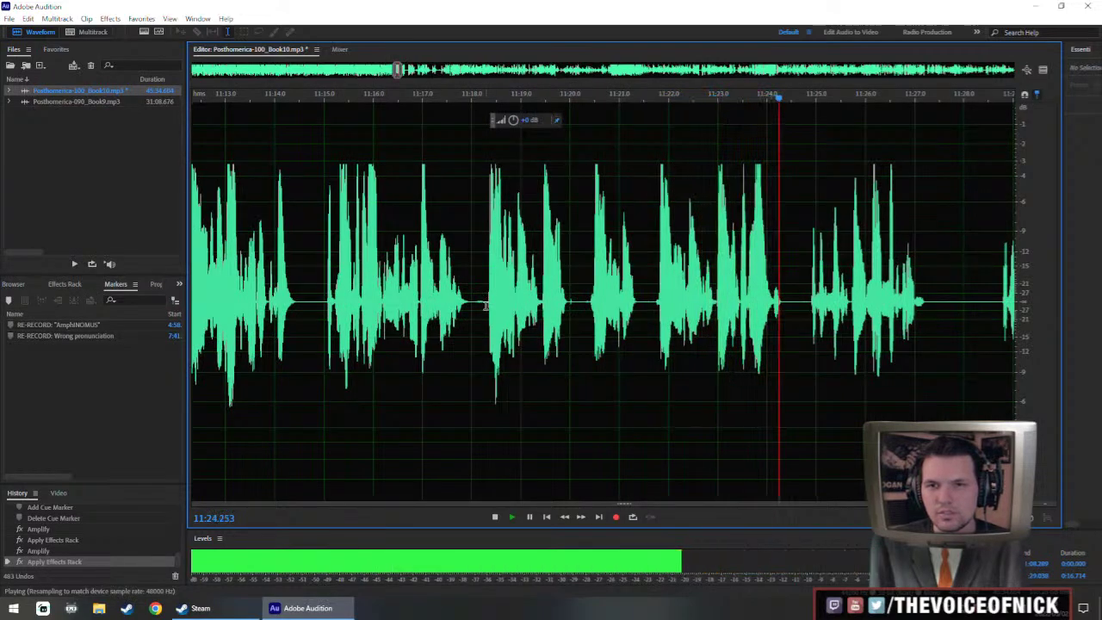
- Compare the takes at about 11:18.3 and 11:23, and delete the unwanted audio from about 11:19.4 to 11:23.0
{"action": "left_click", "coordinate": [488, 302]}
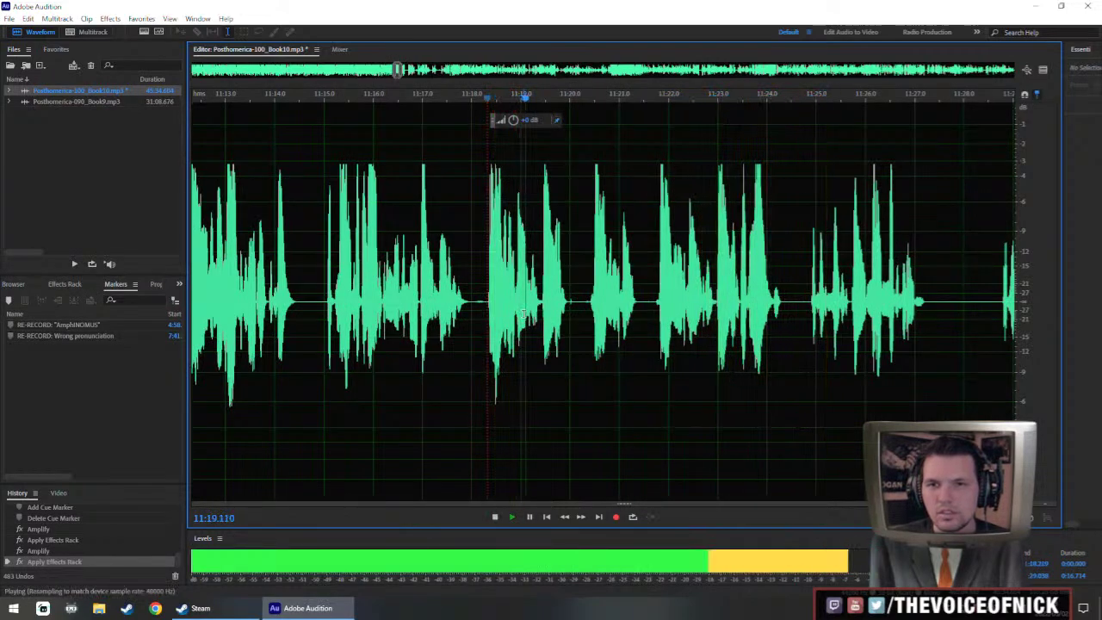
{"action": "key", "text": "space"}
{"action": "left_click", "coordinate": [718, 301]}
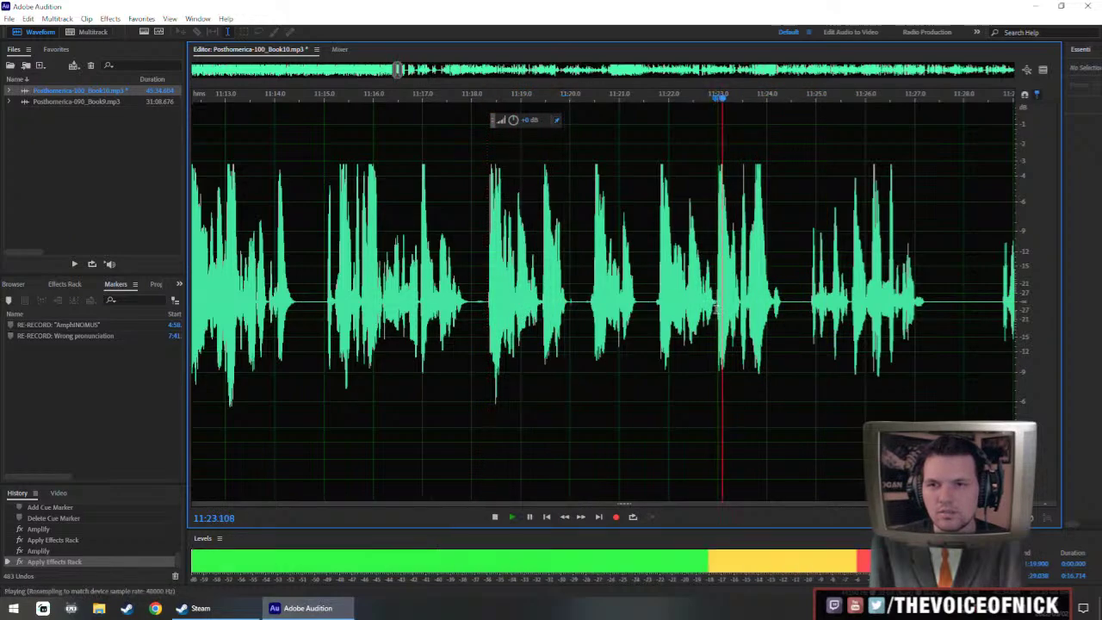
{"action": "left_click_drag", "start_coordinate": [717, 302], "coordinate": [541, 351]}
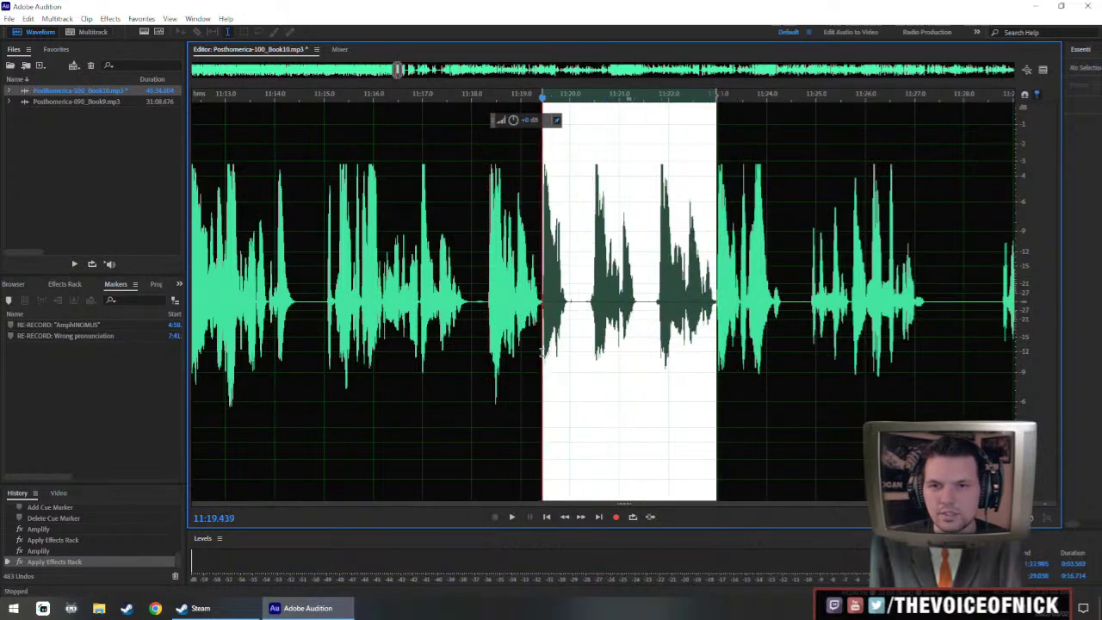
{"action": "key", "text": "Delete"}
- Play through the edit and the repeated take, and delete the earlier take and its pause from about 11:21.3 to 11:25.0
{"action": "key", "text": "space"}
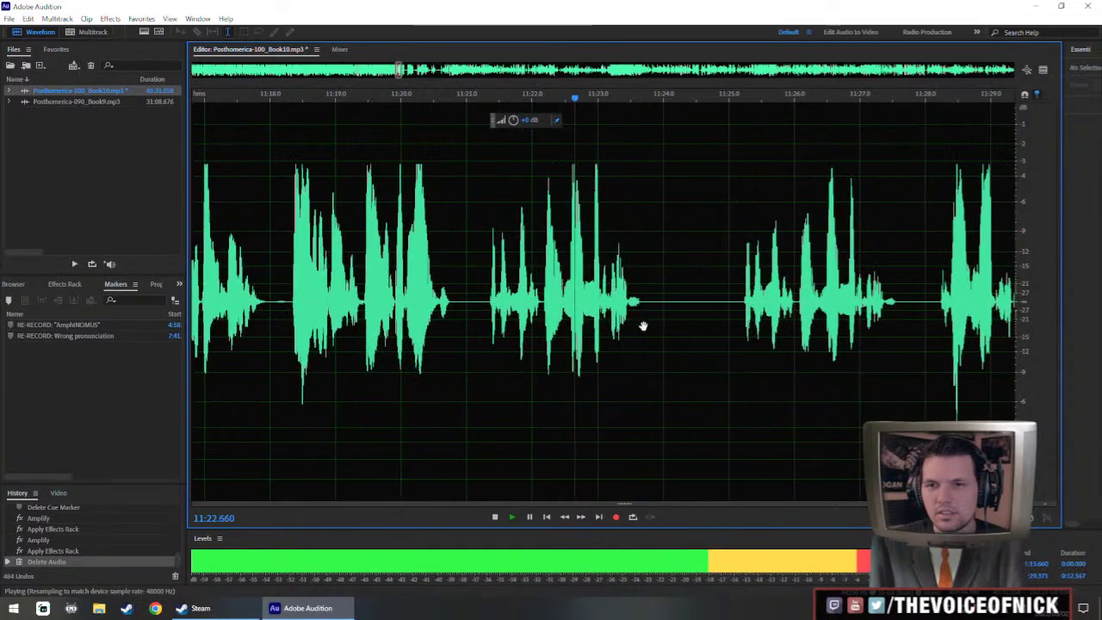
{"action": "left_click", "coordinate": [741, 314]}
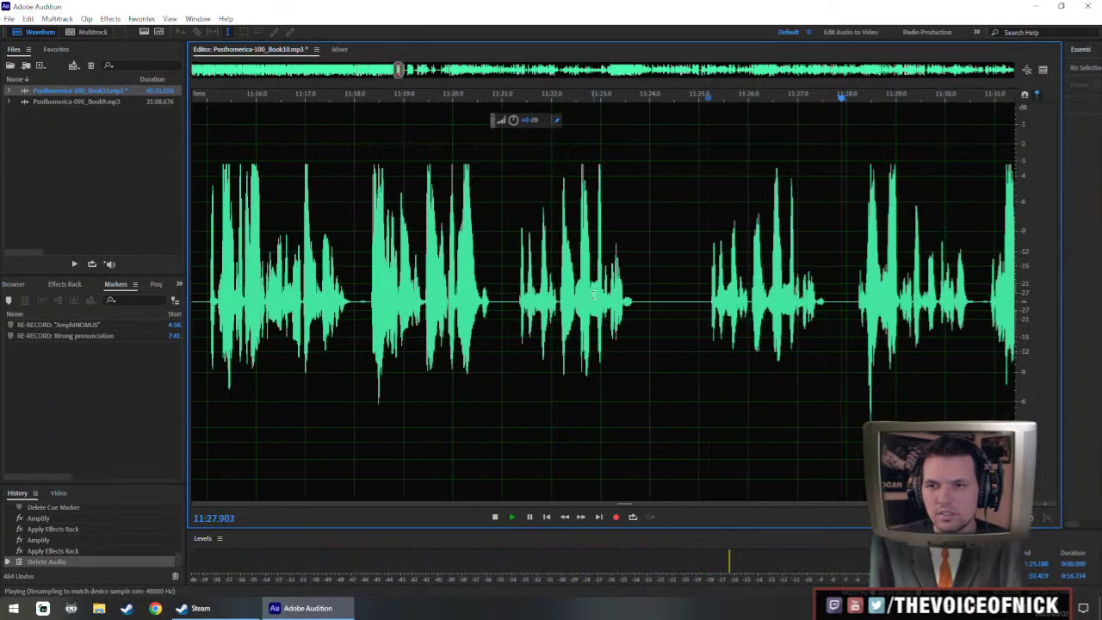
{"action": "key", "text": "space"}
{"action": "left_click_drag", "start_coordinate": [518, 297], "coordinate": [698, 343]}
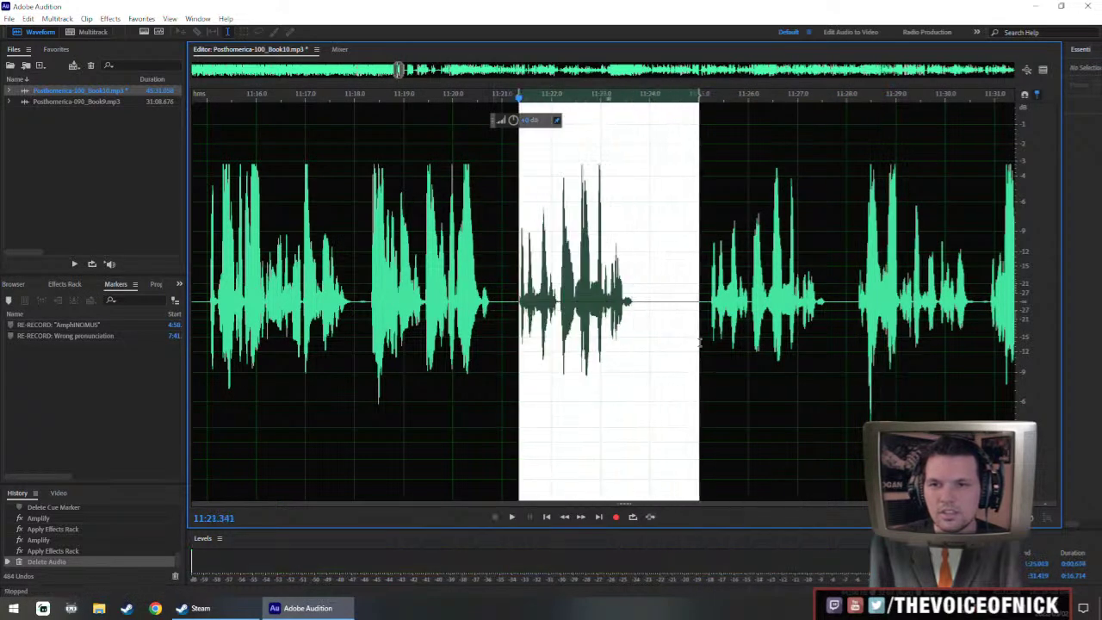
{"action": "key", "text": "Delete"}
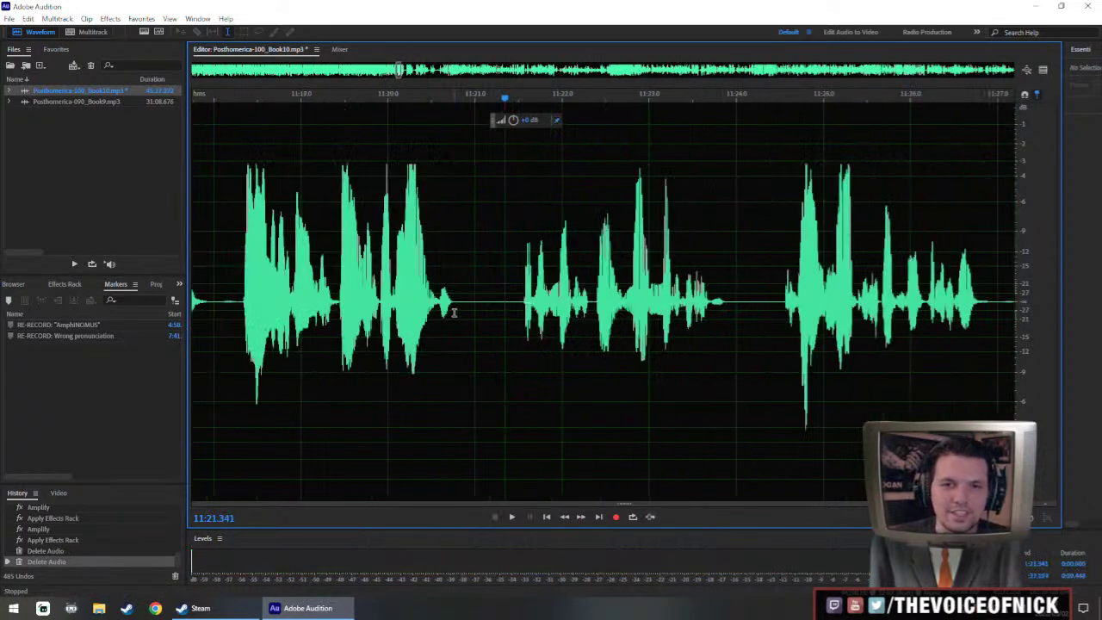
- Replace the gap between the phrases from about 11:20.8 to 11:21.5 with silence
{"action": "left_click_drag", "start_coordinate": [455, 312], "coordinate": [521, 344]}
{"action": "key", "text": "shift+s"}
{"action": "key", "text": "Return"}
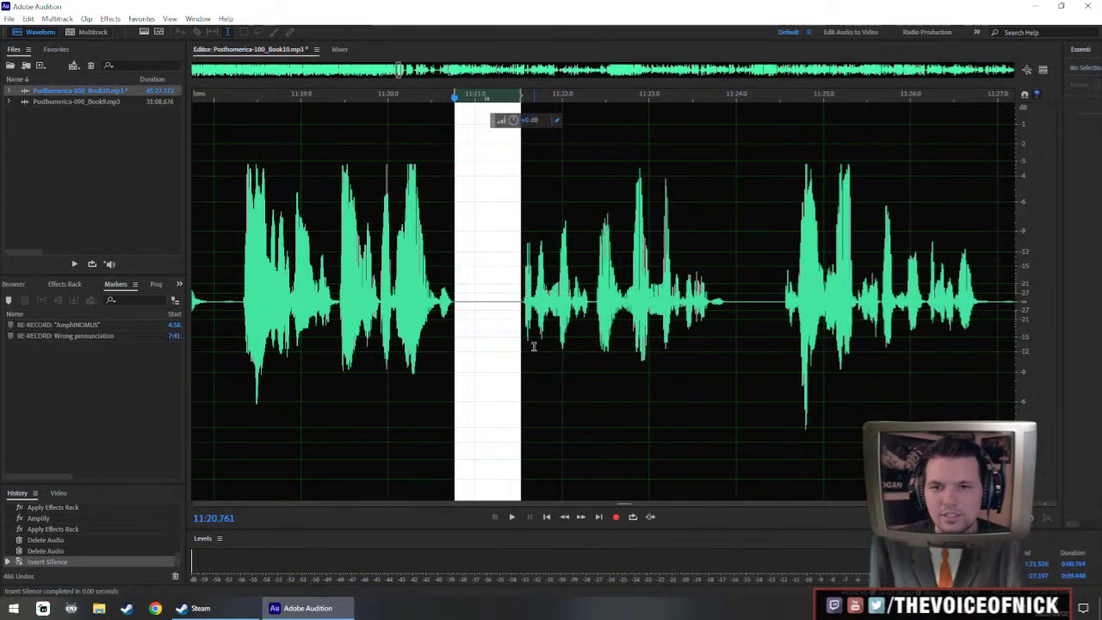
- Amplify the quiet phrase from about 11:21.5 to 11:23.9 and apply the effects rack to it
{"action": "scroll", "coordinate": [533, 346], "scroll_direction": "down", "scroll_amount": 2}
{"action": "left_click_drag", "start_coordinate": [647, 303], "coordinate": [529, 326]}
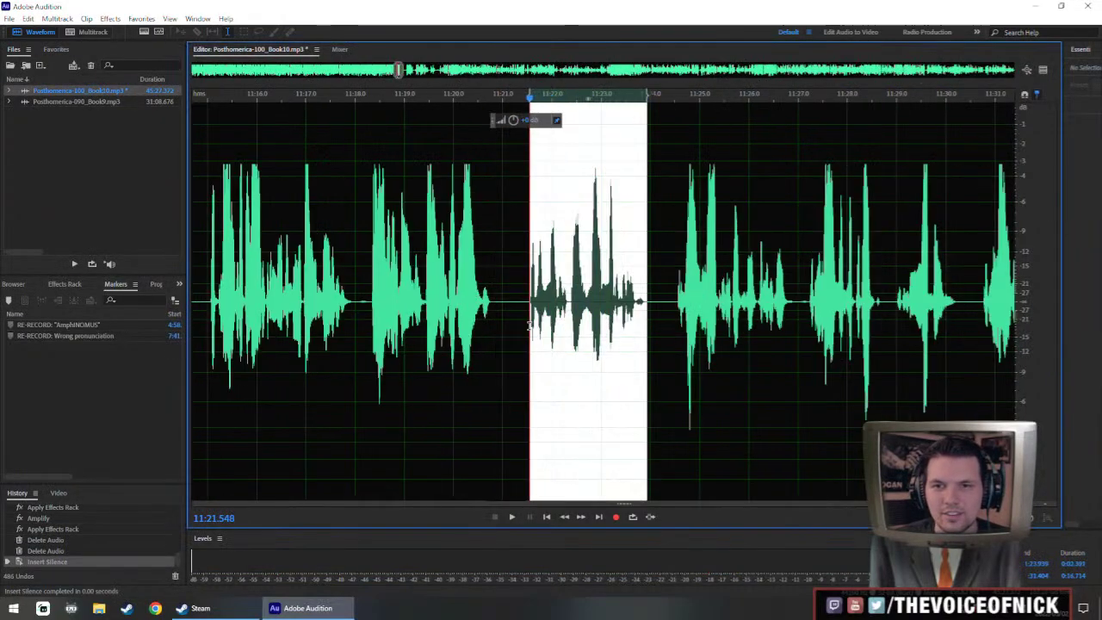
{"action": "scroll", "coordinate": [546, 168], "scroll_direction": "down", "scroll_amount": 1}
{"action": "left_click_drag", "start_coordinate": [513, 121], "coordinate": [517, 114]}
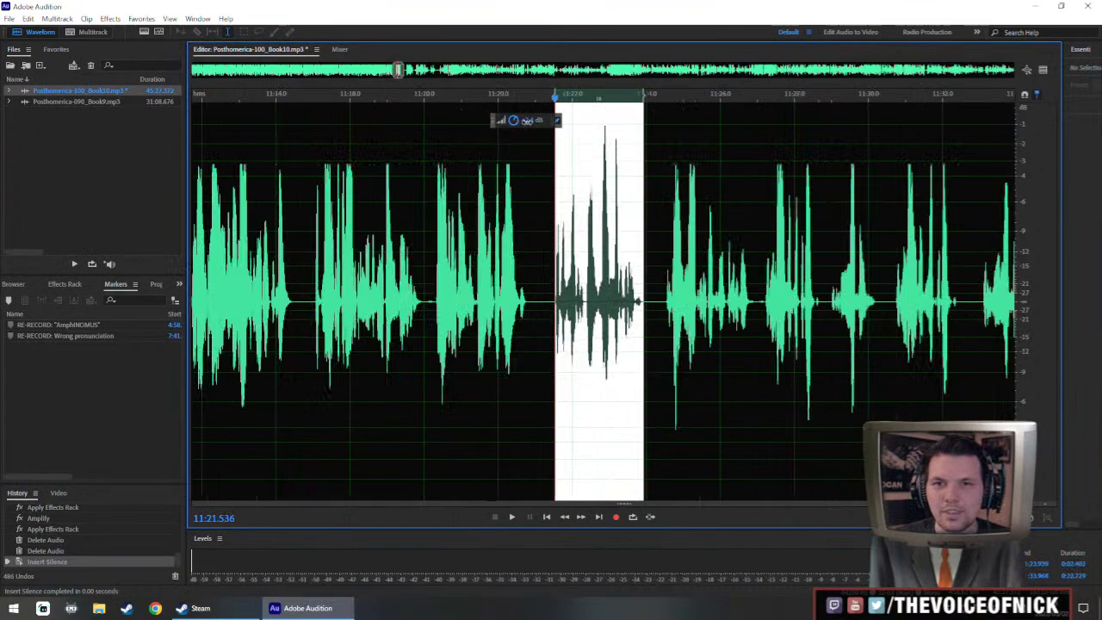
{"action": "left_click", "coordinate": [499, 297]}
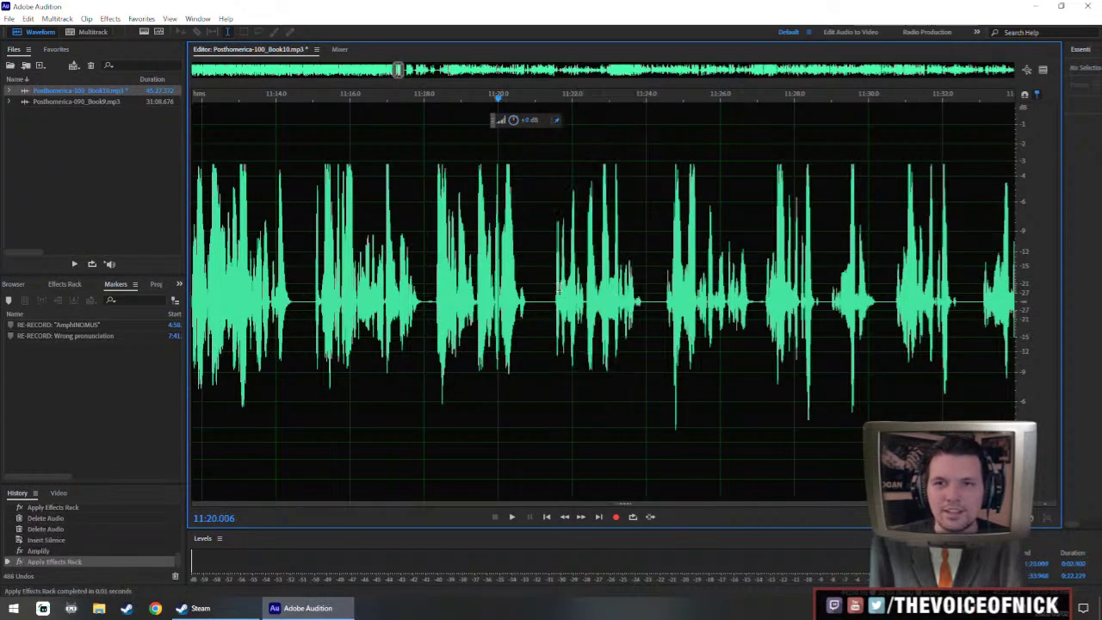
{"action": "left_click_drag", "start_coordinate": [476, 290], "coordinate": [529, 286]}
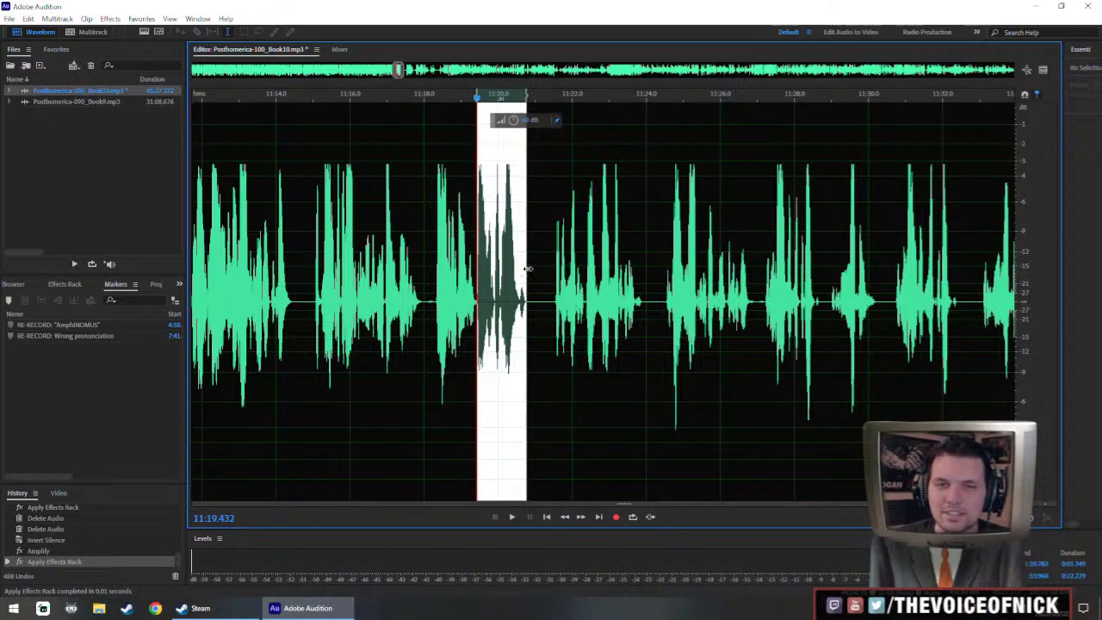
{"action": "left_click", "coordinate": [537, 258]}
{"action": "left_click_drag", "start_coordinate": [528, 261], "coordinate": [538, 269]}
{"action": "left_click", "coordinate": [541, 275]}
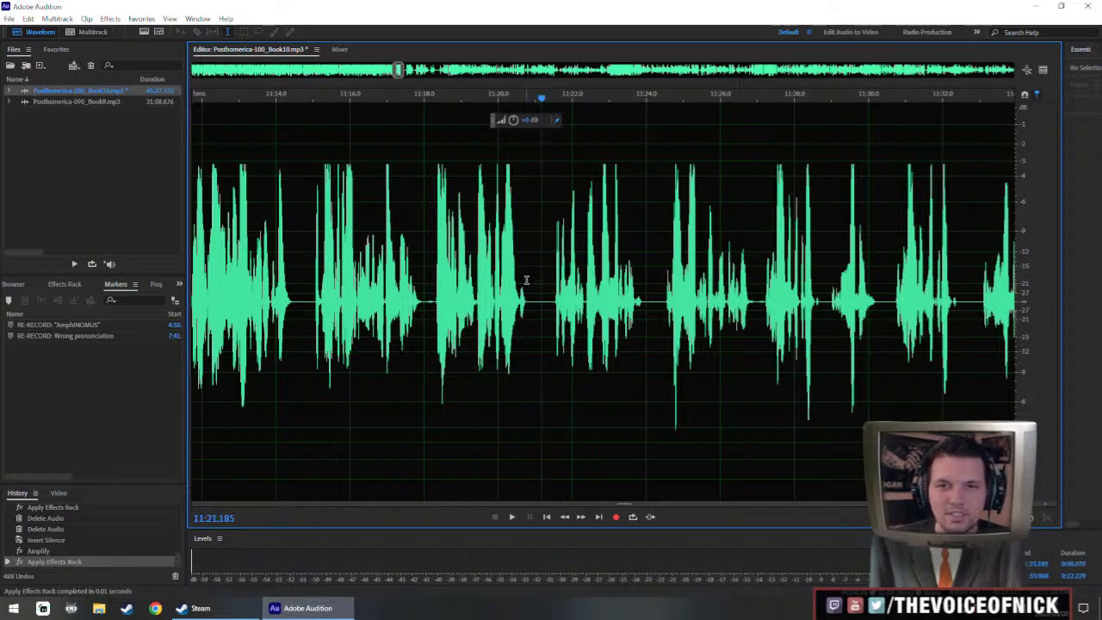
{"action": "left_click_drag", "start_coordinate": [527, 280], "coordinate": [552, 280]}
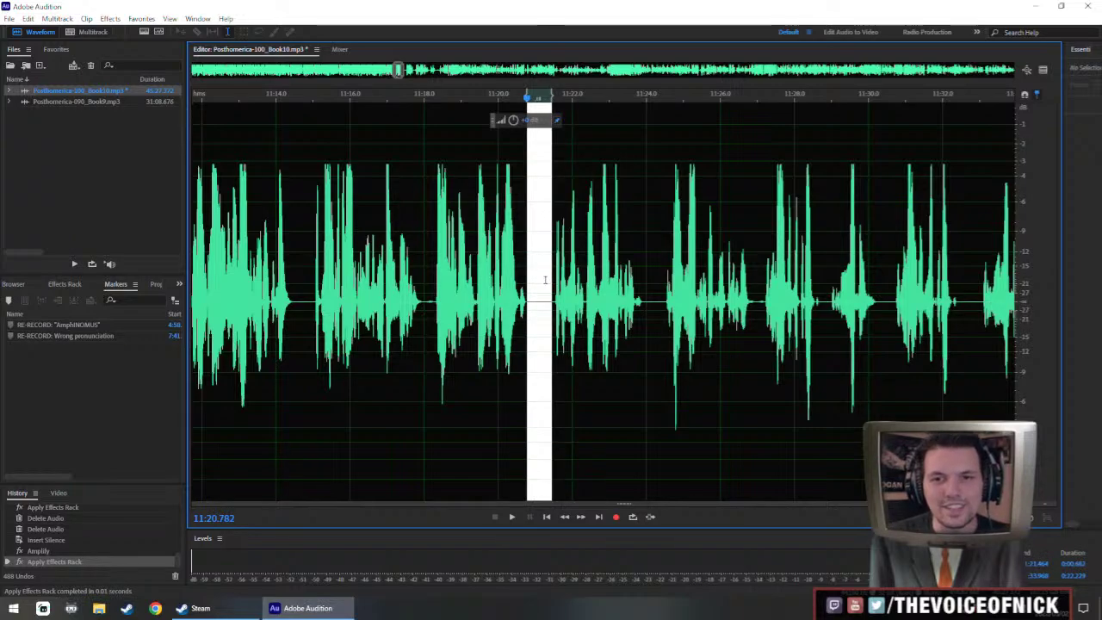
{"action": "left_click", "coordinate": [545, 280]}
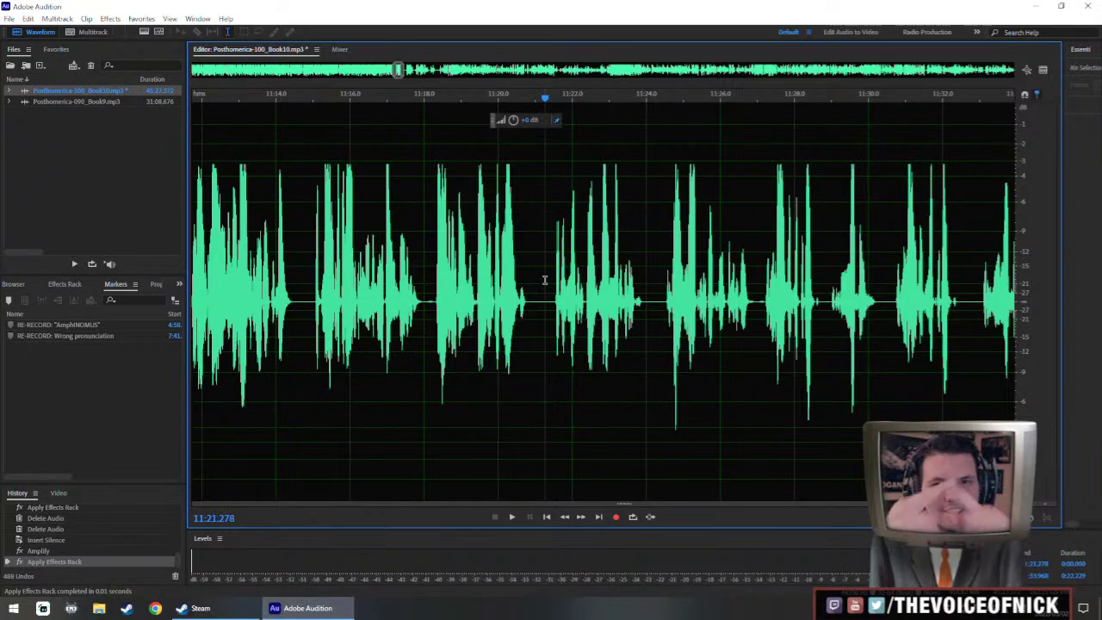
{"action": "scroll", "coordinate": [572, 257], "scroll_direction": "up", "scroll_amount": 4}
{"action": "scroll", "coordinate": [469, 283], "scroll_direction": "down", "scroll_amount": 5}
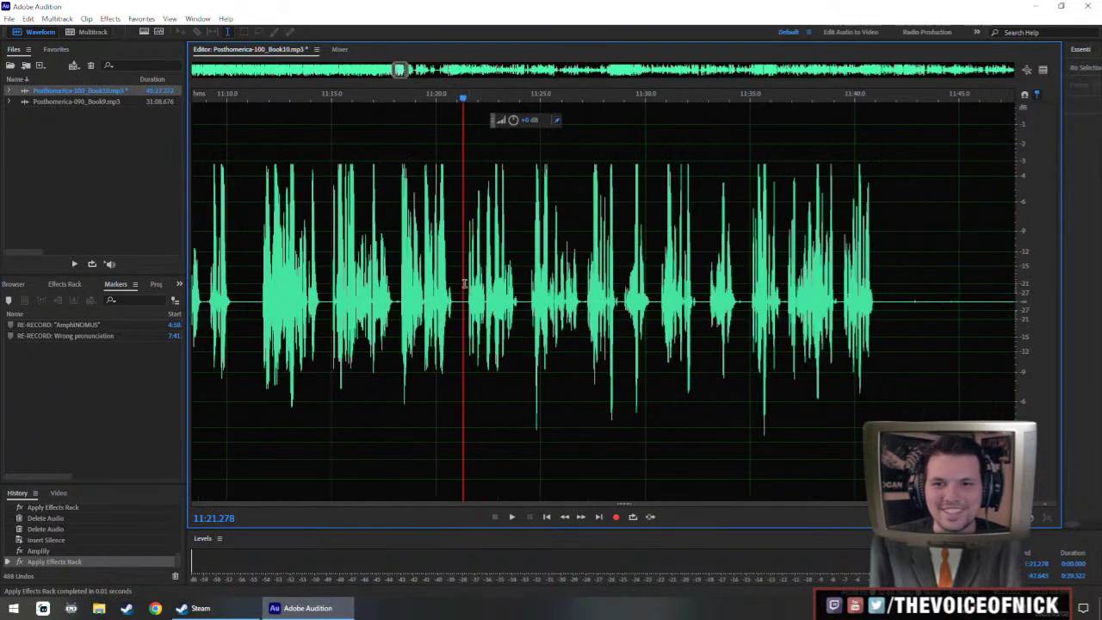
{"action": "scroll", "coordinate": [463, 297], "scroll_direction": "up", "scroll_amount": 2}
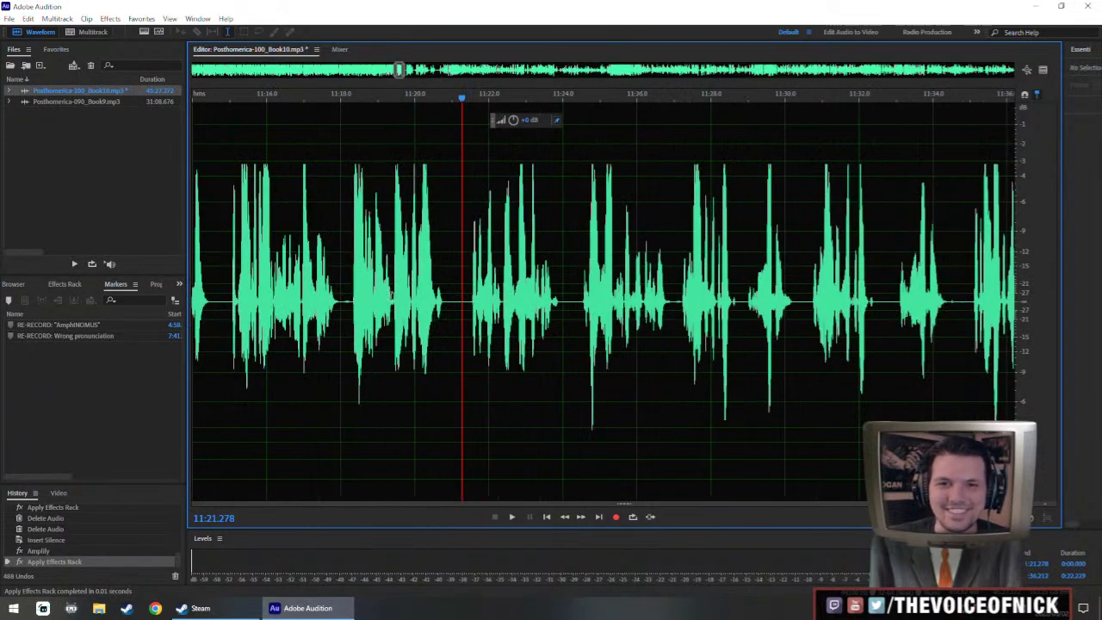
- Play the recording from about 11:16.5, then amplify the phrases from about 11:24.5 to 11:34.6 and apply the effects rack
{"action": "scroll", "coordinate": [368, 301], "scroll_direction": "right", "scroll_amount": 1}
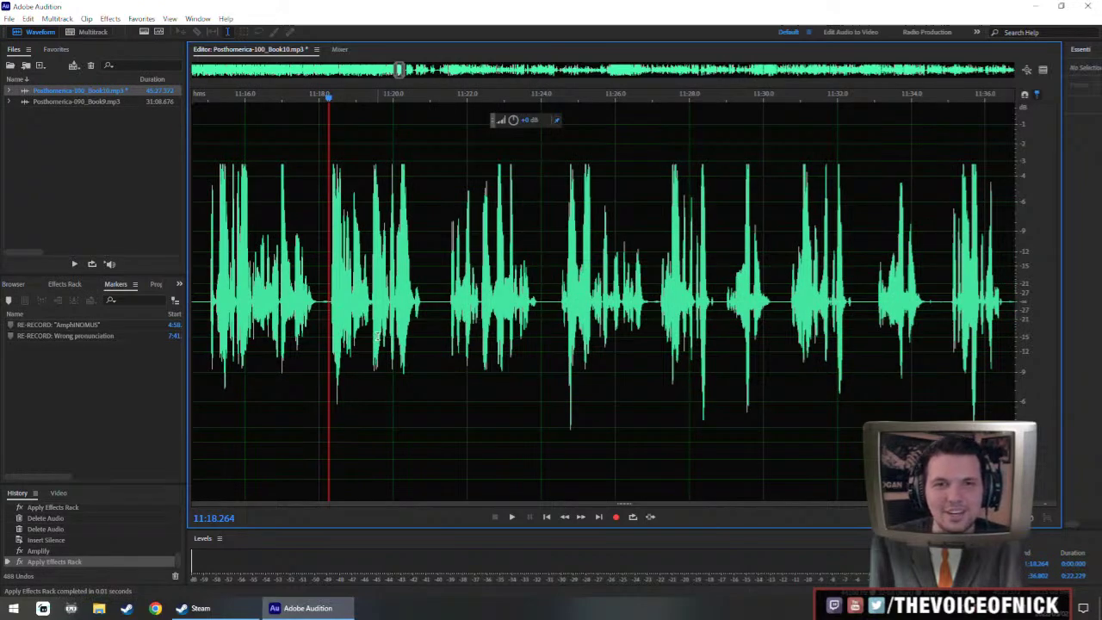
{"action": "left_click", "coordinate": [265, 299]}
{"action": "key", "text": "space"}
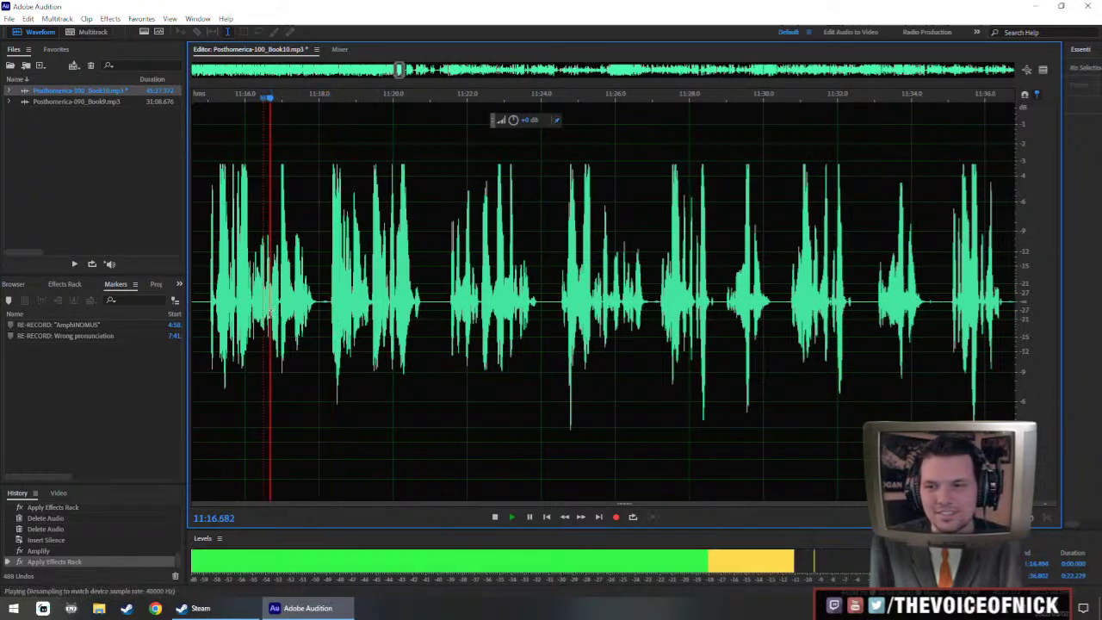
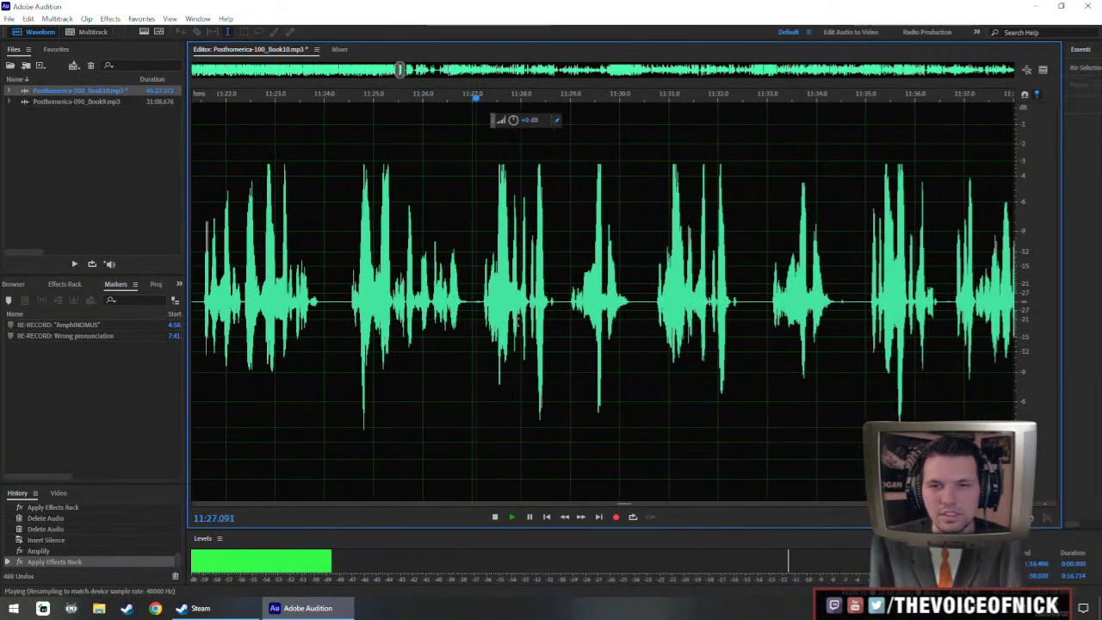
{"action": "left_click_drag", "start_coordinate": [349, 299], "coordinate": [853, 315]}
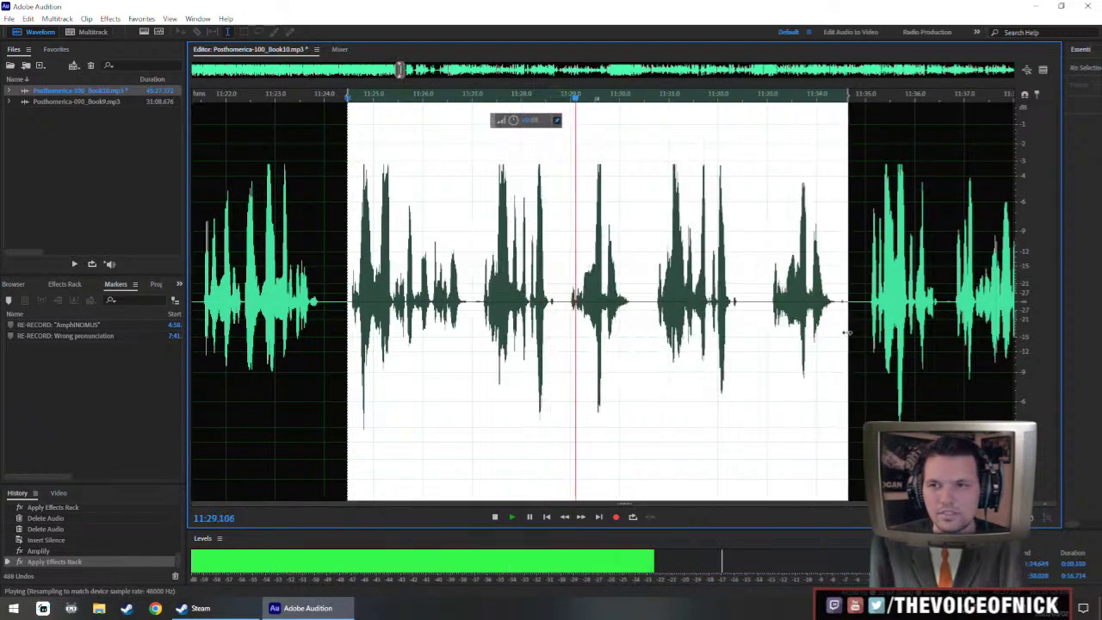
{"action": "scroll", "coordinate": [780, 330], "scroll_direction": "down", "scroll_amount": 3}
{"action": "key", "text": "space"}
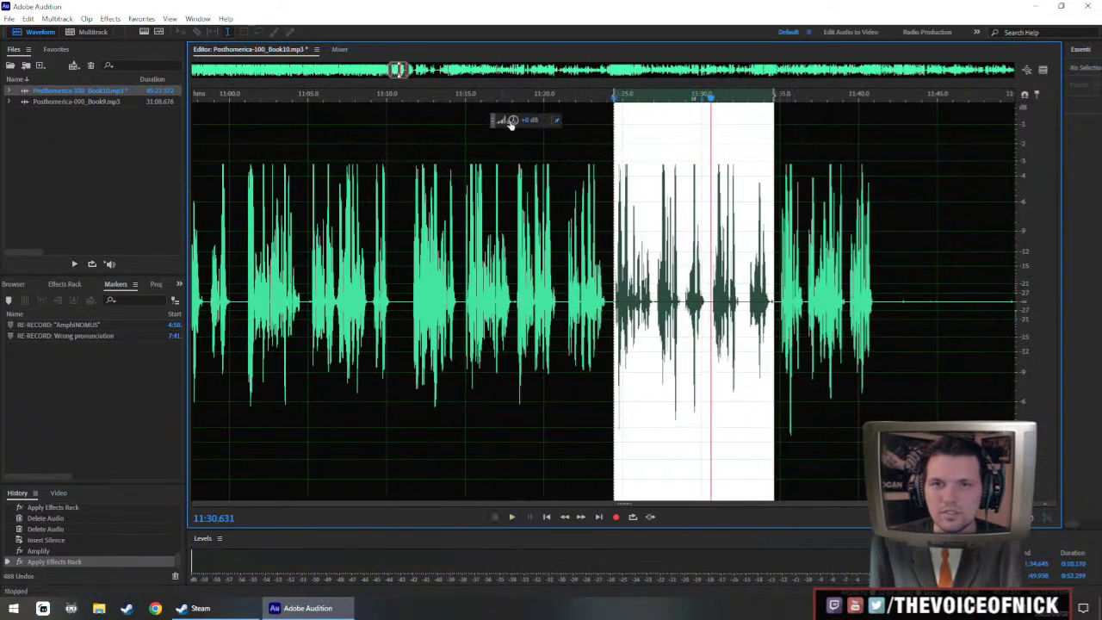
{"action": "left_click_drag", "start_coordinate": [513, 120], "coordinate": [515, 113]}
- Play back the amplified phrases from about 11:23.2 and listen for repeated takes
{"action": "left_click", "coordinate": [592, 272]}
{"action": "key", "text": "space"}
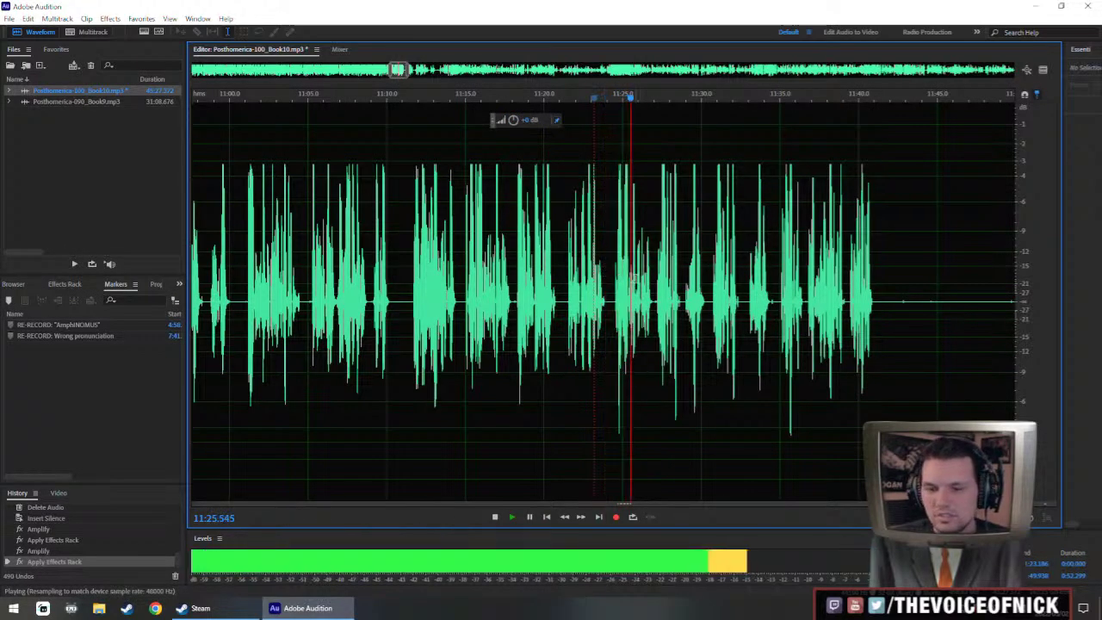
{"action": "scroll", "coordinate": [554, 307], "scroll_direction": "up", "scroll_amount": 5}
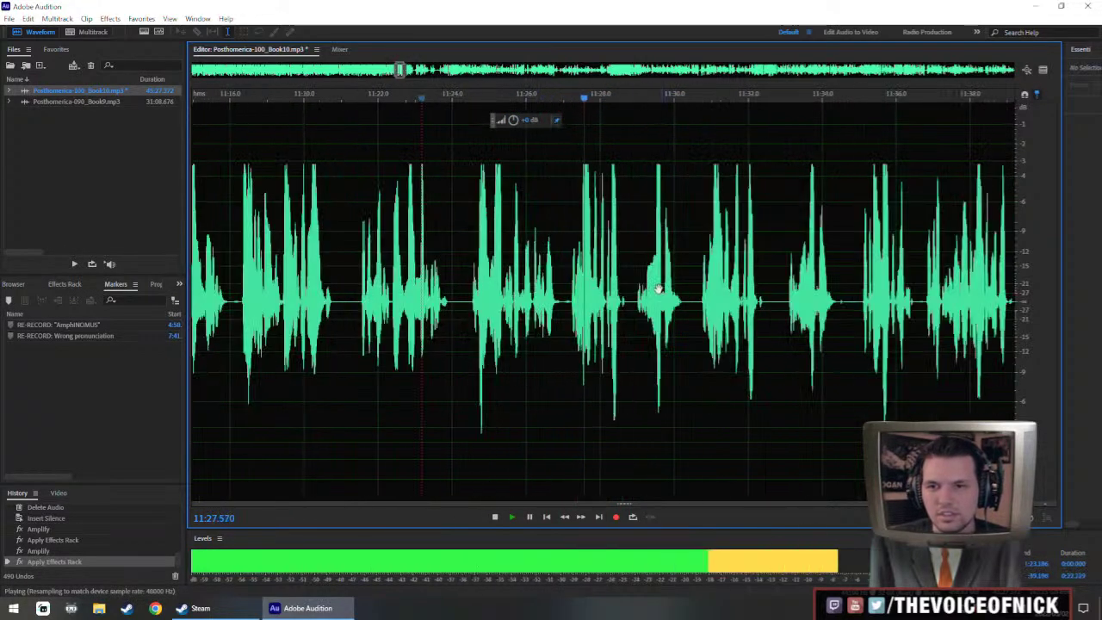
{"action": "scroll", "coordinate": [498, 323], "scroll_direction": "up", "scroll_amount": 2}
{"action": "scroll", "coordinate": [443, 302], "scroll_direction": "up", "scroll_amount": 2}
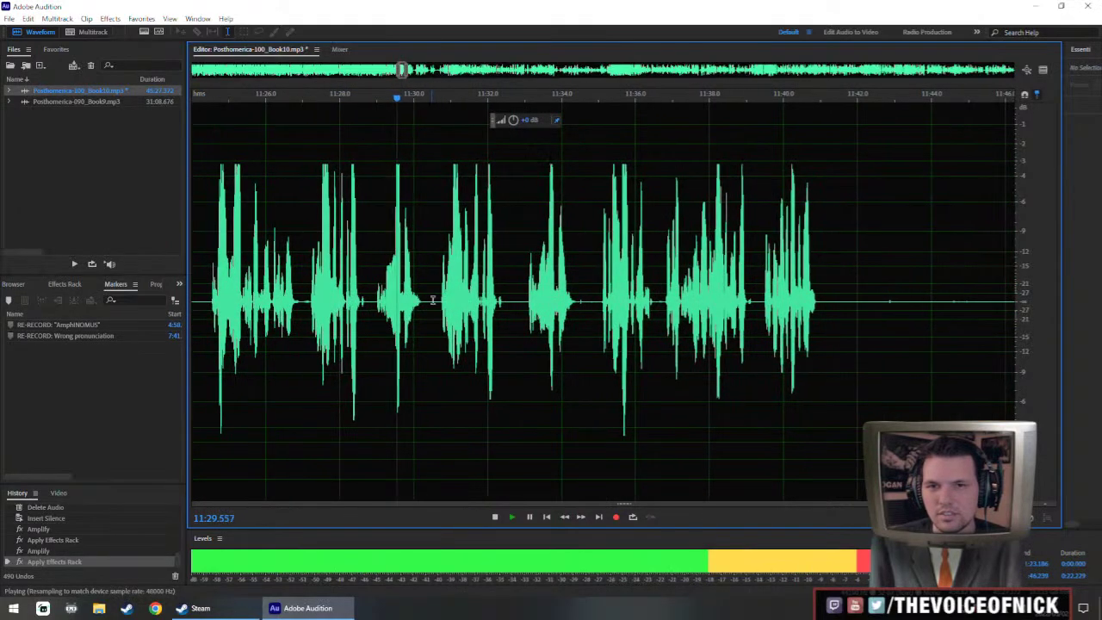
{"action": "scroll", "coordinate": [445, 301], "scroll_direction": "down", "scroll_amount": 1}
{"action": "scroll", "coordinate": [475, 319], "scroll_direction": "up", "scroll_amount": 1}
{"action": "scroll", "coordinate": [475, 320], "scroll_direction": "down", "scroll_amount": 1}
{"action": "scroll", "coordinate": [495, 320], "scroll_direction": "up", "scroll_amount": 1}
{"action": "scroll", "coordinate": [365, 314], "scroll_direction": "down", "scroll_amount": 1}
{"action": "scroll", "coordinate": [340, 313], "scroll_direction": "up", "scroll_amount": 1}
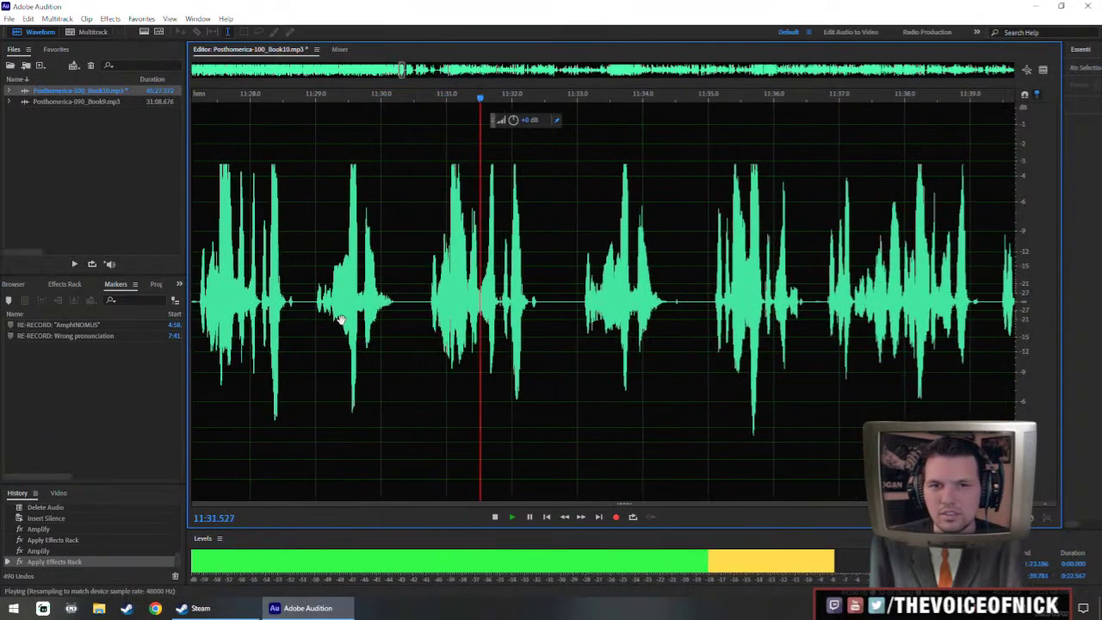
- Delete the unwanted take and the pause after it from about 11:27.2 to 11:30.7
{"action": "scroll", "coordinate": [340, 312], "scroll_direction": "down", "scroll_amount": 2}
{"action": "scroll", "coordinate": [314, 314], "scroll_direction": "up", "scroll_amount": 2}
{"action": "left_click", "coordinate": [265, 304]}
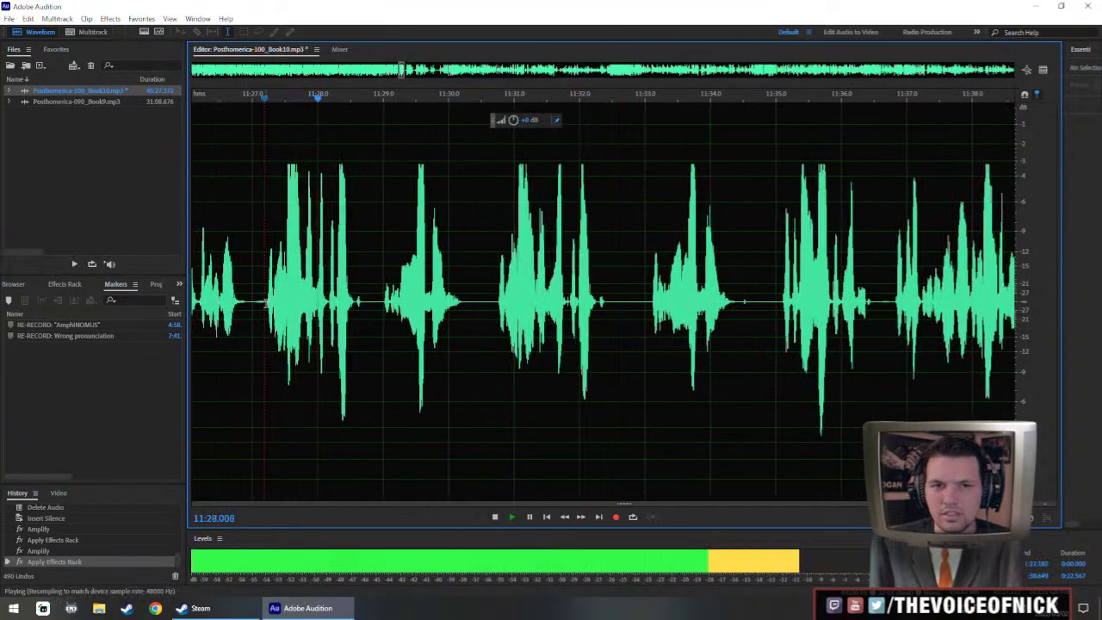
{"action": "left_click_drag", "start_coordinate": [265, 302], "coordinate": [495, 377]}
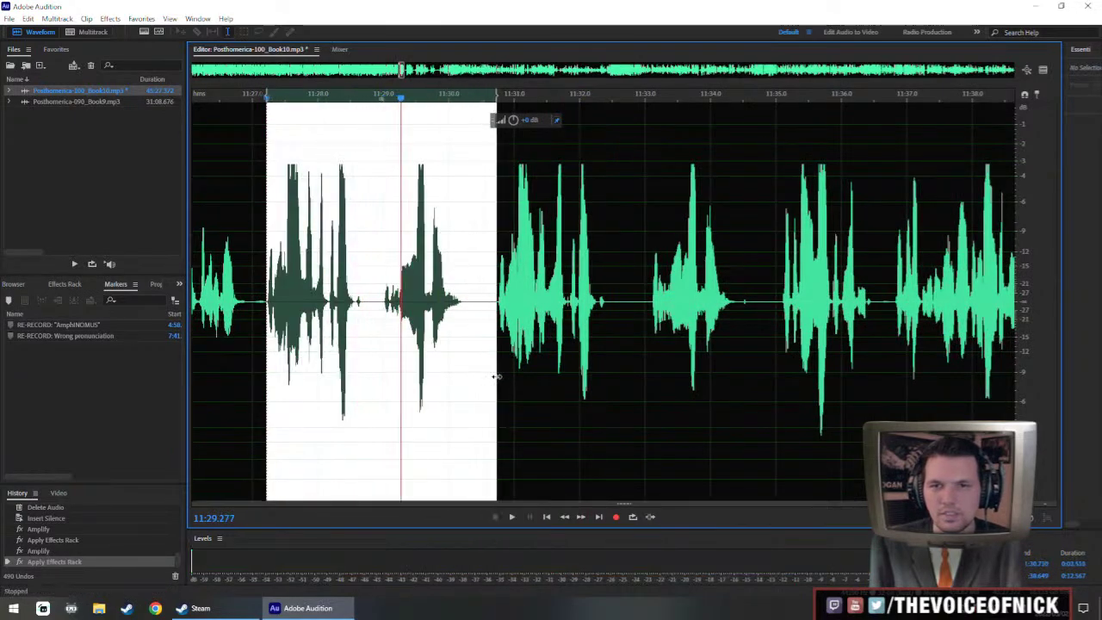
{"action": "key", "text": "Delete"}
- Play through the edit from about 11:26.2 and shorten the pause between phrases at about 11:29
{"action": "key", "text": "space"}
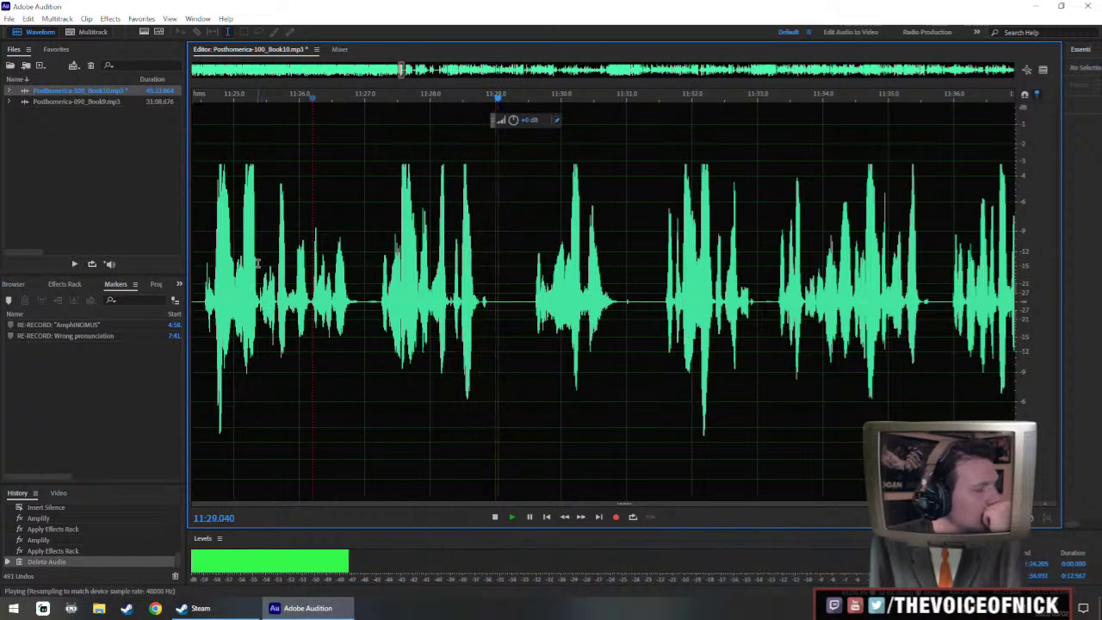
{"action": "scroll", "coordinate": [487, 310], "scroll_direction": "up", "scroll_amount": 1}
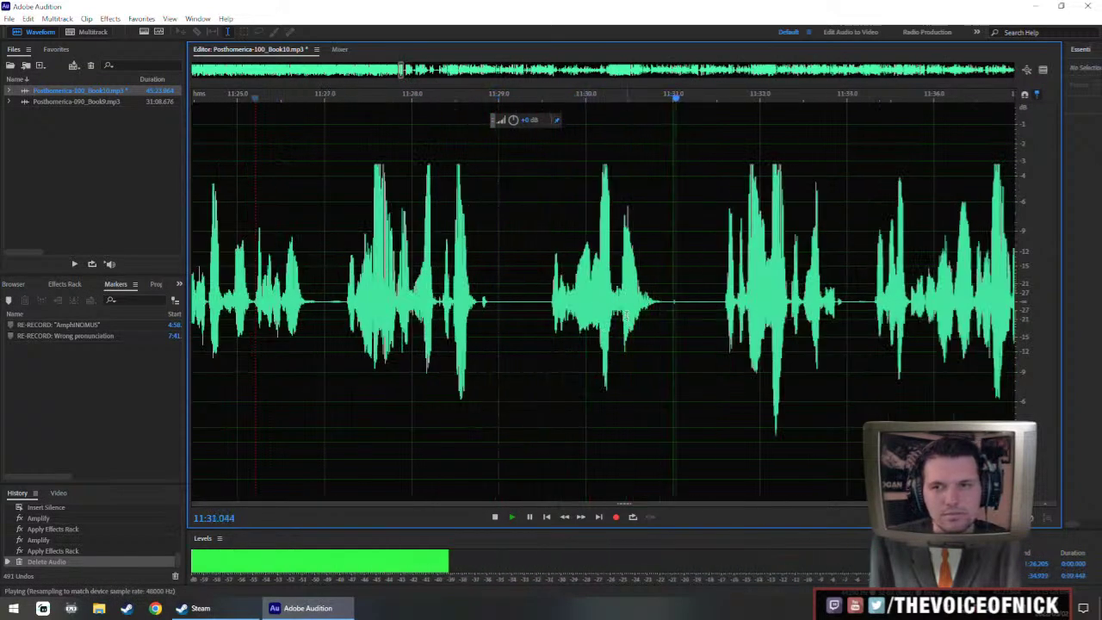
{"action": "left_click_drag", "start_coordinate": [457, 313], "coordinate": [465, 319]}
{"action": "key", "text": "Delete"}
- Play the phrases from about 11:27.7 and delete a sliver of silence from the pause at about 11:31
{"action": "left_click", "coordinate": [327, 284]}
{"action": "key", "text": "space"}
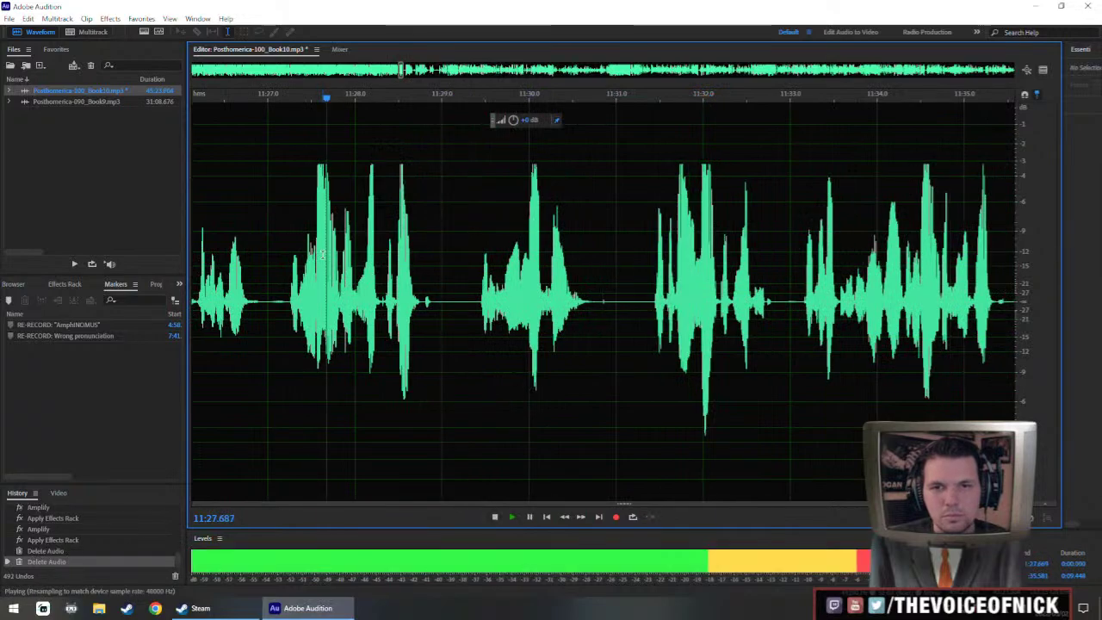
{"action": "key", "text": "ctrl+backslash"}
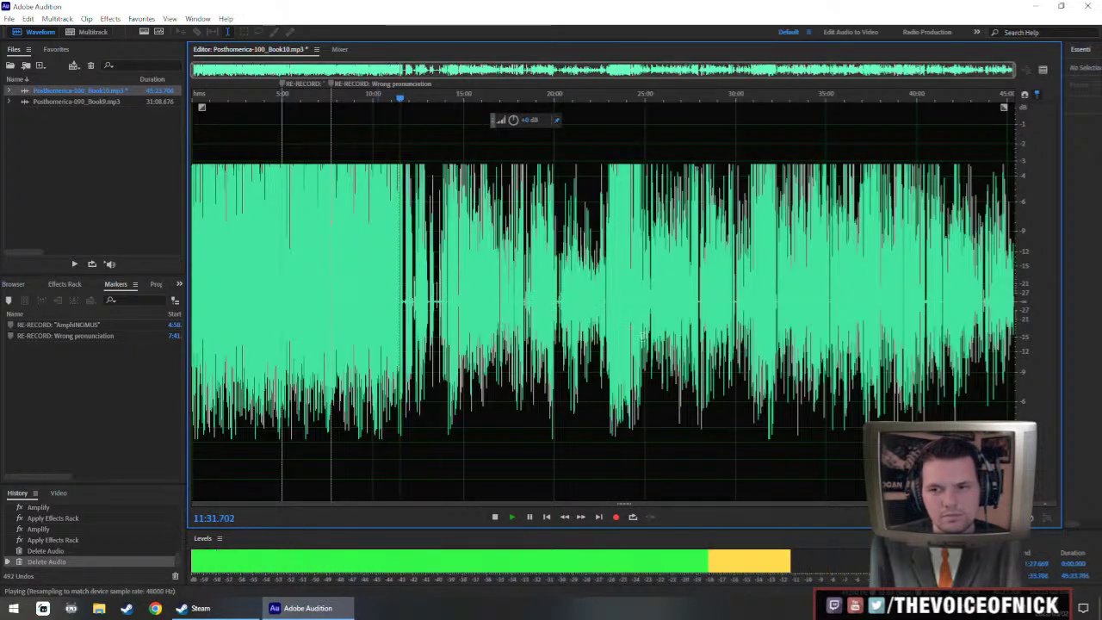
{"action": "scroll", "coordinate": [655, 343], "scroll_direction": "up", "scroll_amount": 15}
{"action": "left_click_drag", "start_coordinate": [603, 317], "coordinate": [614, 316]}
{"action": "key", "text": "Delete"}
- Compare the takes at about 11:31.4 and 11:49.2, and delete the earlier take with its long pause between those times
{"action": "left_click", "coordinate": [457, 241]}
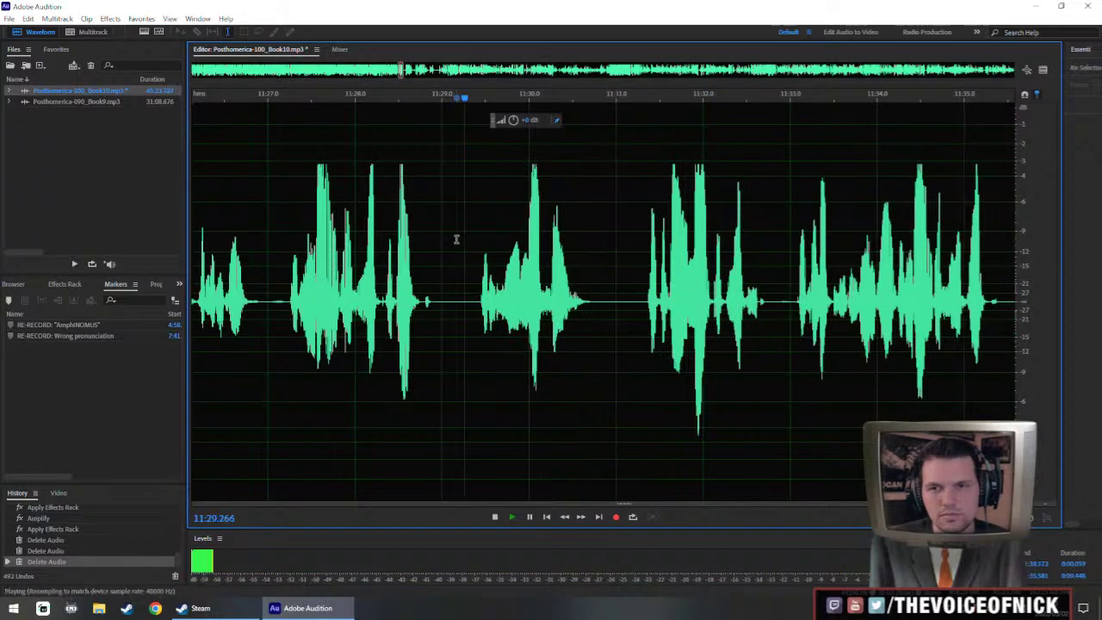
{"action": "key", "text": "space"}
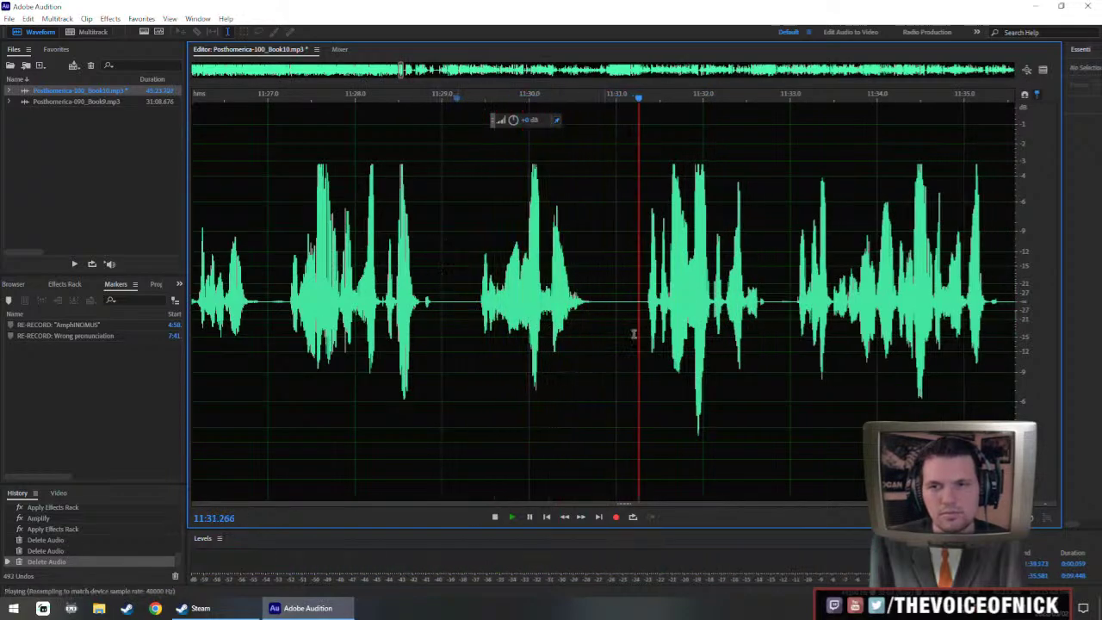
{"action": "scroll", "coordinate": [539, 278], "scroll_direction": "down", "scroll_amount": 5}
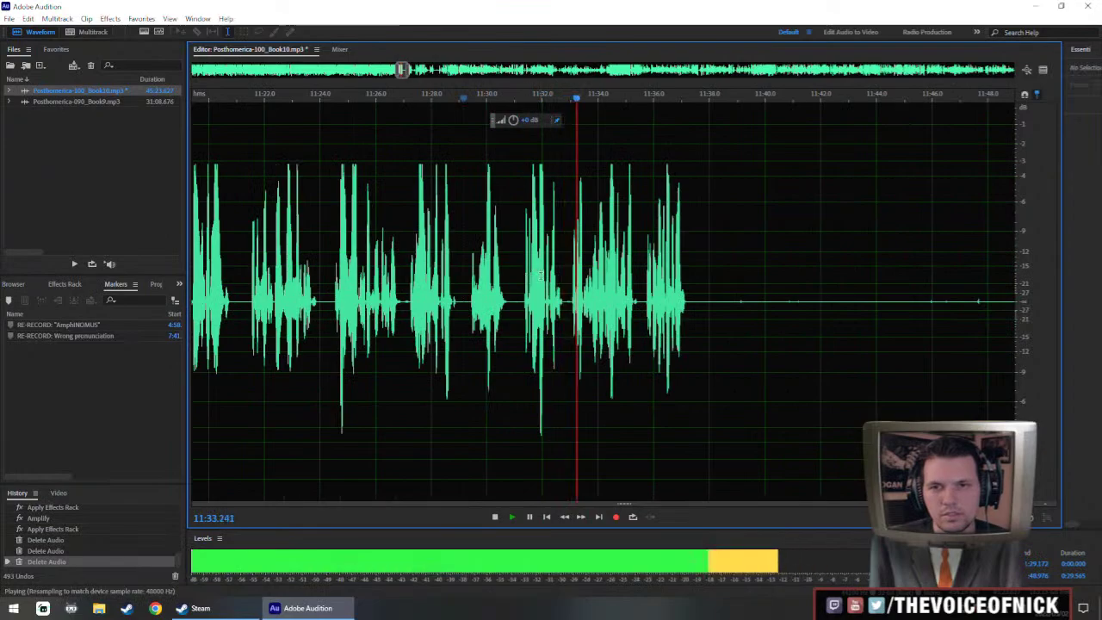
{"action": "scroll", "coordinate": [708, 297], "scroll_direction": "up", "scroll_amount": 2}
{"action": "scroll", "coordinate": [707, 297], "scroll_direction": "down", "scroll_amount": 4}
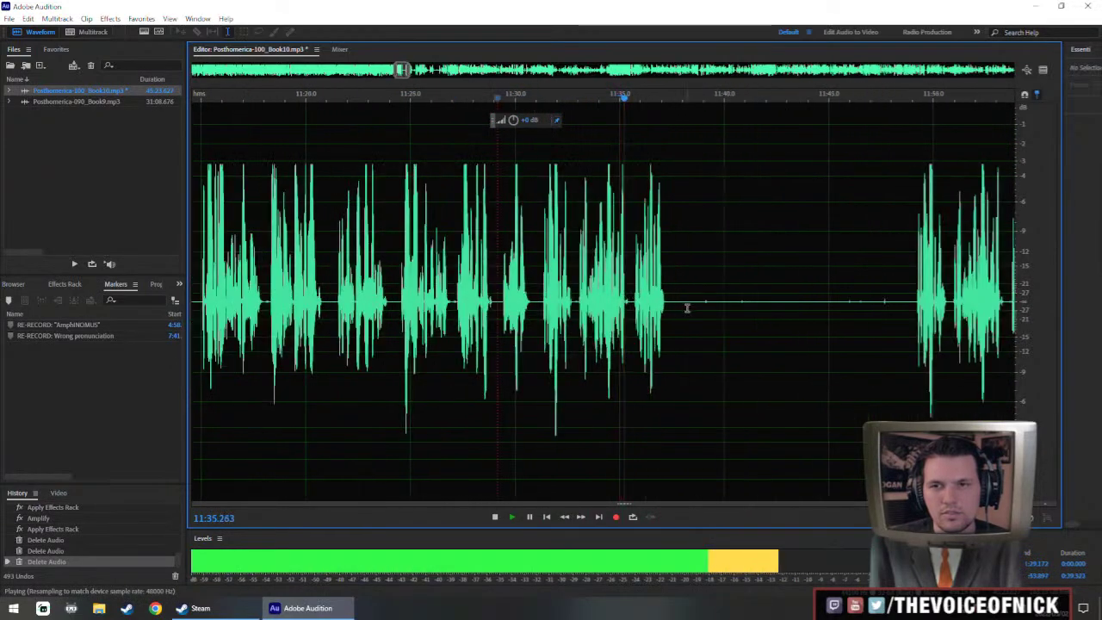
{"action": "scroll", "coordinate": [819, 306], "scroll_direction": "up", "scroll_amount": 2}
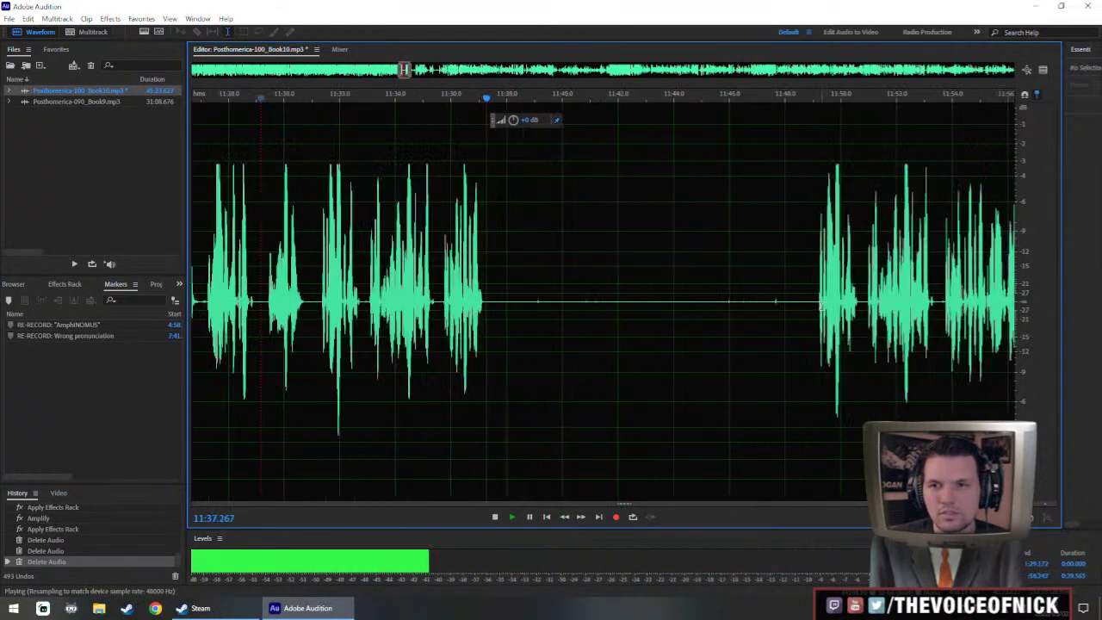
{"action": "left_click", "coordinate": [820, 306]}
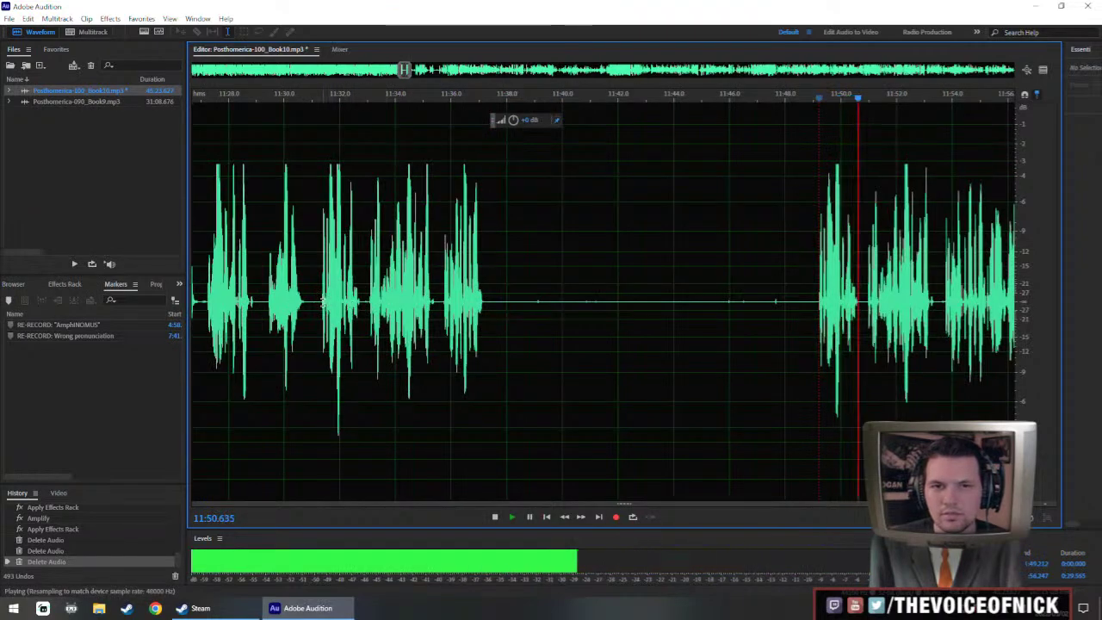
{"action": "left_click", "coordinate": [324, 307]}
{"action": "left_click_drag", "start_coordinate": [324, 308], "coordinate": [816, 345]}
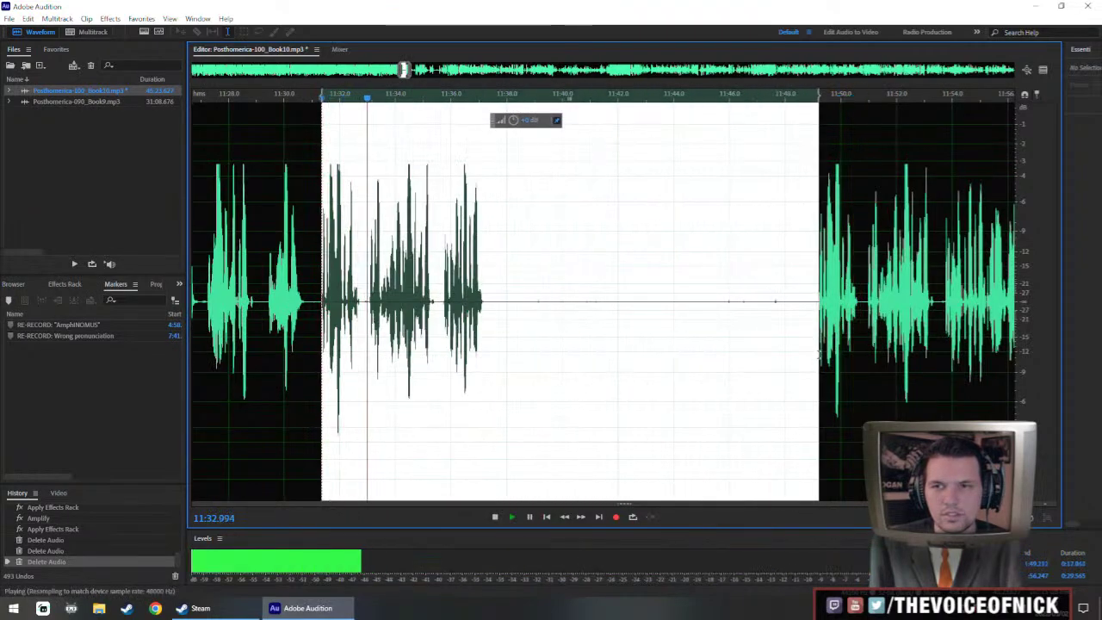
{"action": "key", "text": "Delete"}
- Play through the edit, then move a short piece of silence from the pause at about 11:30.9 to the pause at about 11:29
{"action": "scroll", "coordinate": [369, 307], "scroll_direction": "left", "scroll_amount": 3}
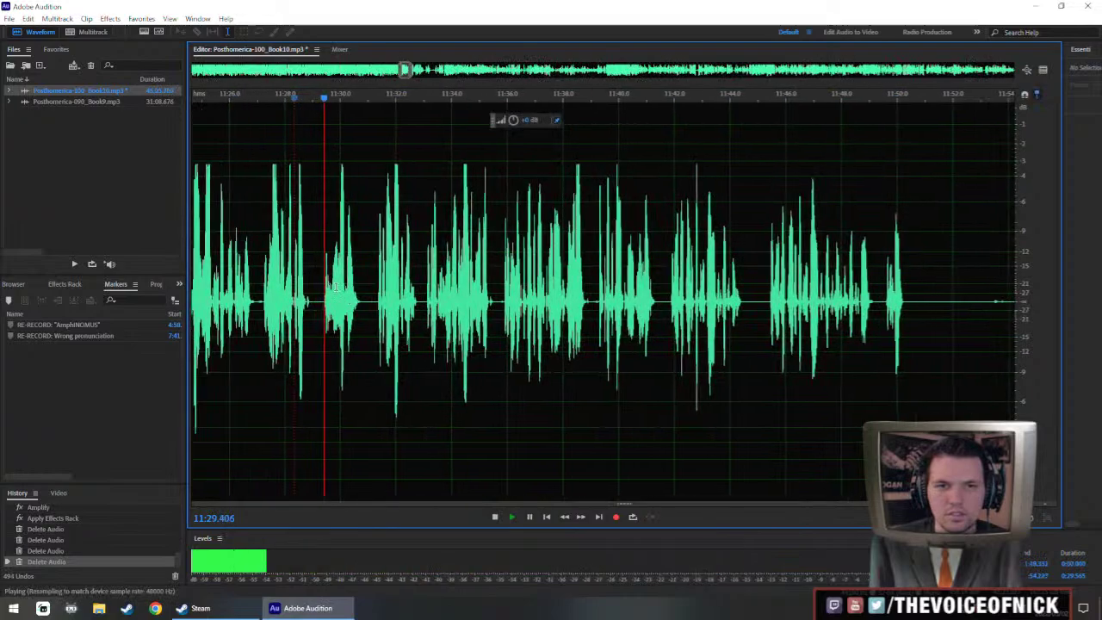
{"action": "scroll", "coordinate": [307, 298], "scroll_direction": "up", "scroll_amount": 1}
{"action": "left_click", "coordinate": [196, 268]}
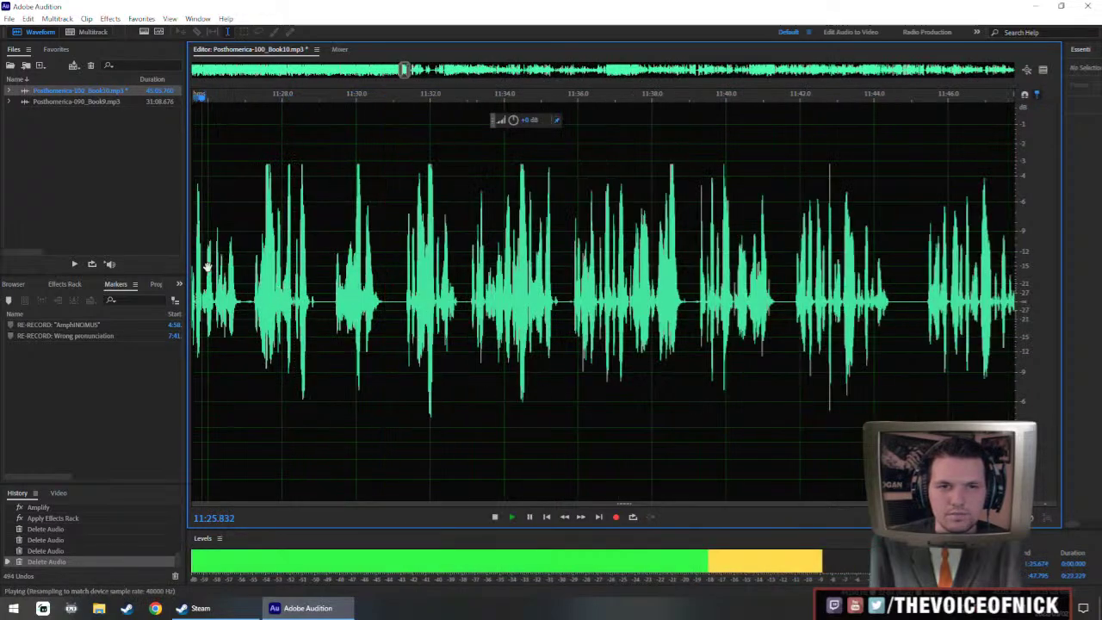
{"action": "scroll", "coordinate": [413, 283], "scroll_direction": "left", "scroll_amount": 4}
{"action": "scroll", "coordinate": [461, 287], "scroll_direction": "down", "scroll_amount": 2}
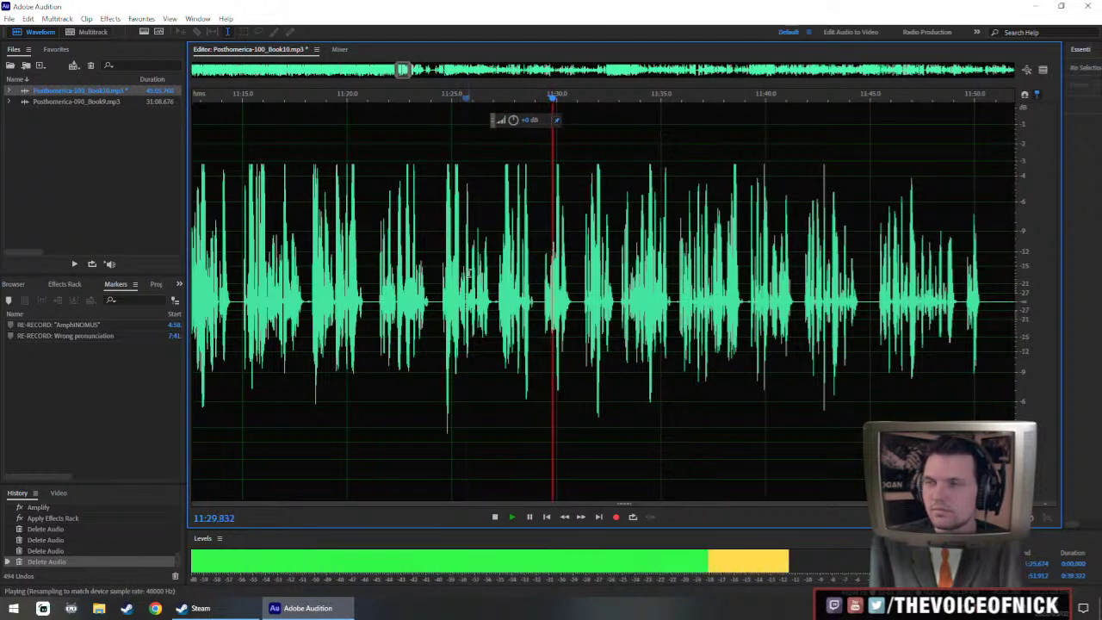
{"action": "scroll", "coordinate": [502, 332], "scroll_direction": "up", "scroll_amount": 3}
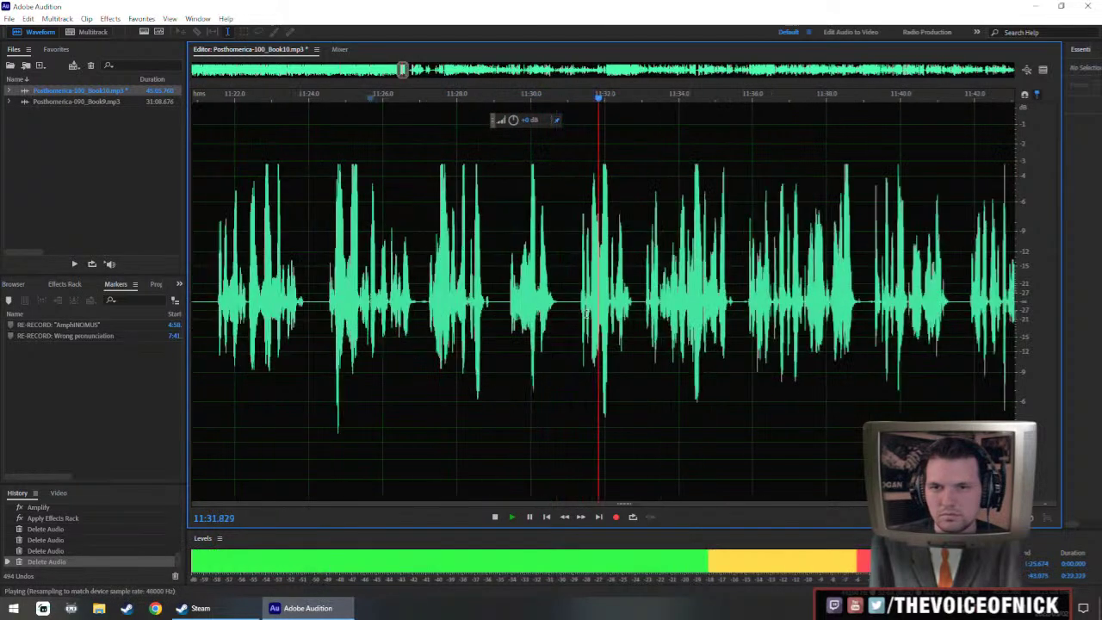
{"action": "left_click_drag", "start_coordinate": [541, 319], "coordinate": [552, 319]}
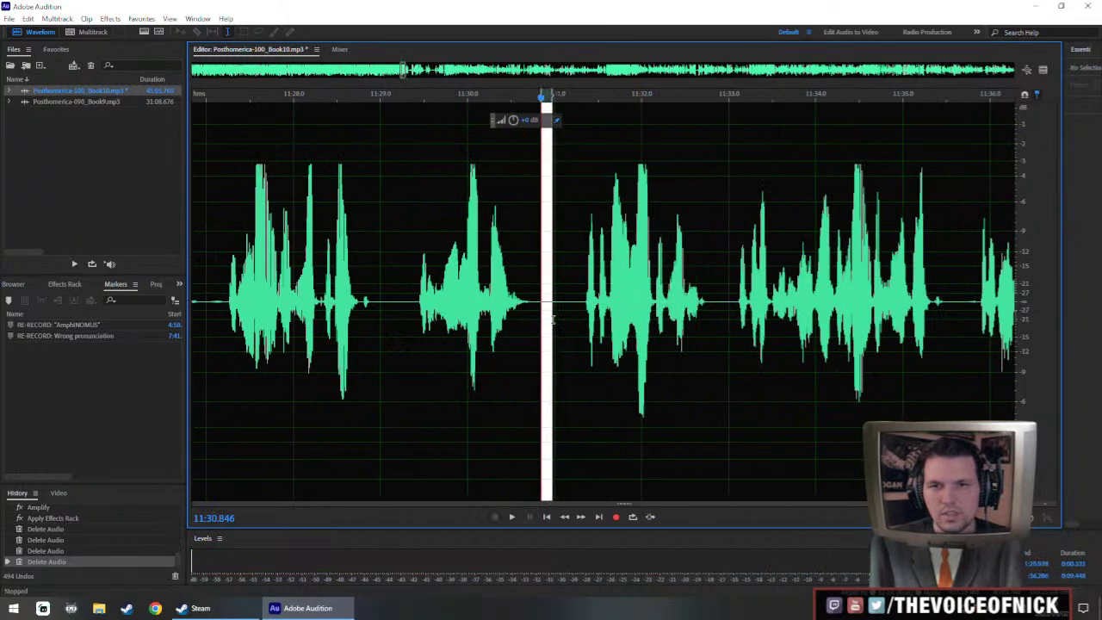
{"action": "key", "text": "ctrl+x"}
{"action": "left_click", "coordinate": [406, 311]}
{"action": "key", "text": "ctrl+v"}
- Play back the adjusted pauses from about 11:28.1 and again from about 11:26.4 to check the timing
{"action": "left_click", "coordinate": [304, 288]}
{"action": "left_click_drag", "start_coordinate": [319, 282], "coordinate": [378, 281]}
{"action": "key", "text": "space"}
{"action": "left_click", "coordinate": [169, 270]}
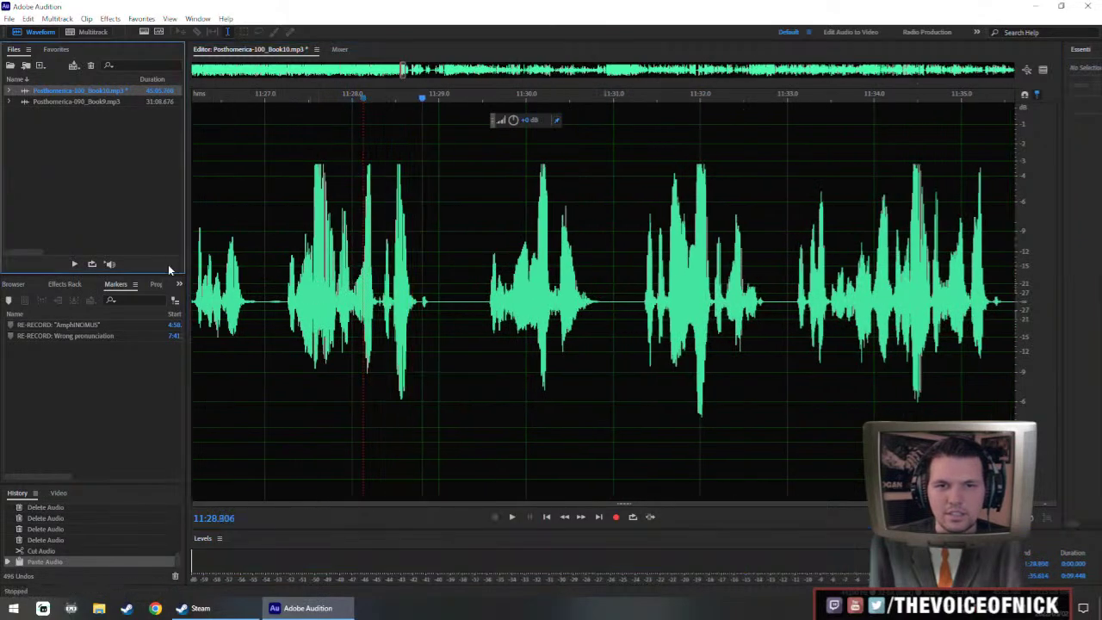
{"action": "key", "text": "space"}
{"action": "key", "text": "space"}
{"action": "left_click", "coordinate": [213, 288]}
{"action": "key", "text": "space"}
{"action": "left_click_drag", "start_coordinate": [287, 305], "coordinate": [423, 313]}
{"action": "scroll", "coordinate": [427, 301], "scroll_direction": "down", "scroll_amount": 3}
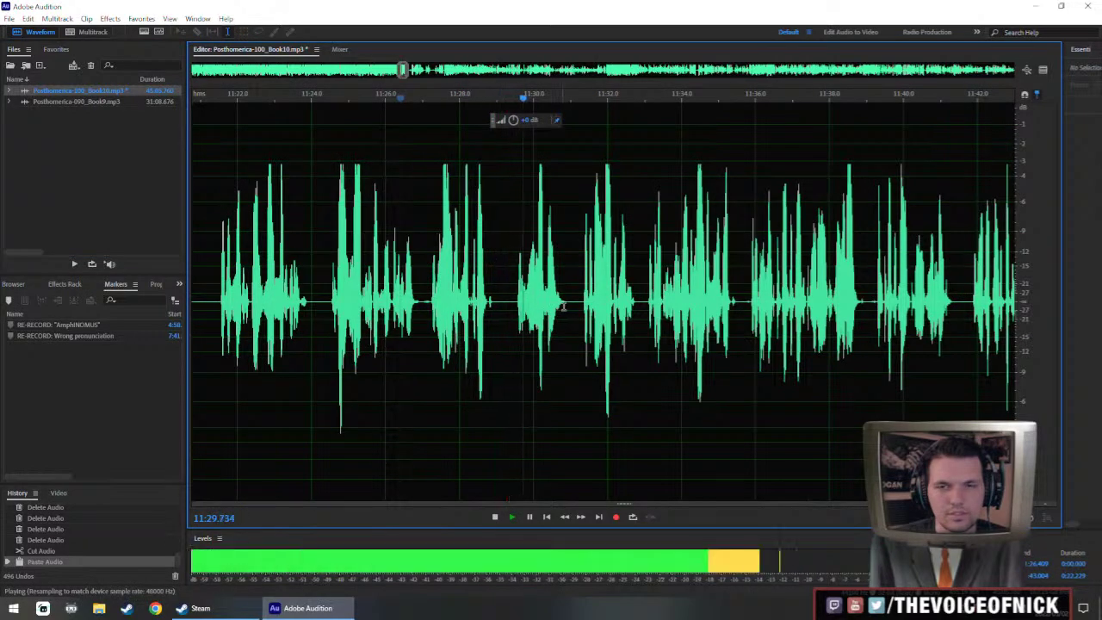
- Shorten the pauses at about 11:31 and 11:29.2 by deleting a little silence from each
{"action": "left_click_drag", "start_coordinate": [560, 308], "coordinate": [449, 340]}
{"action": "scroll", "coordinate": [449, 338], "scroll_direction": "up", "scroll_amount": 2}
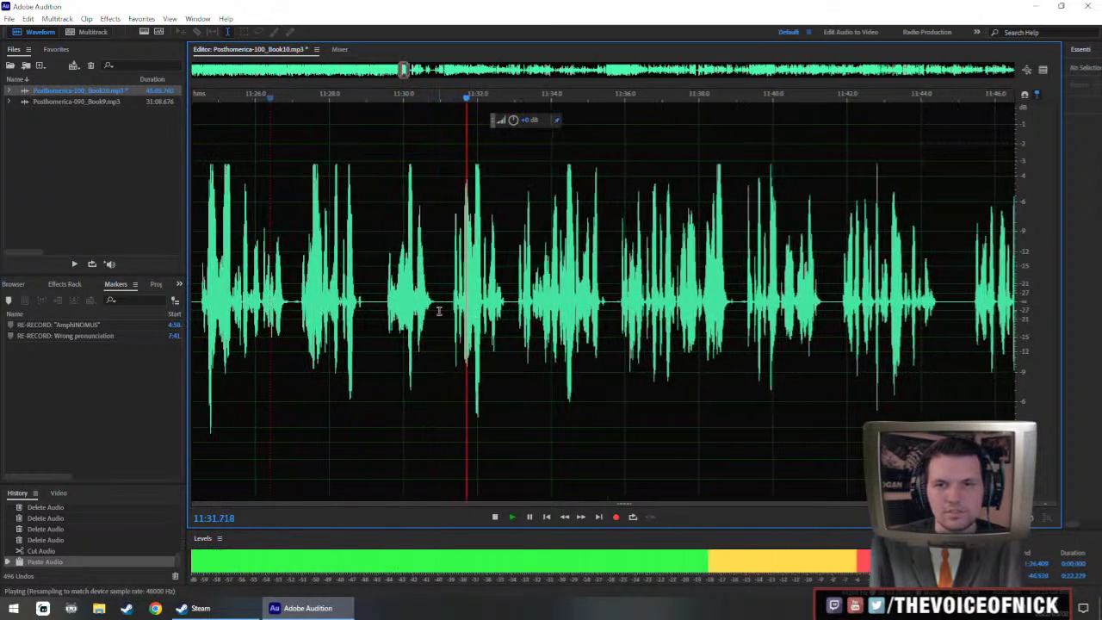
{"action": "key", "text": "space"}
{"action": "key", "text": "Delete"}
{"action": "left_click", "coordinate": [325, 312]}
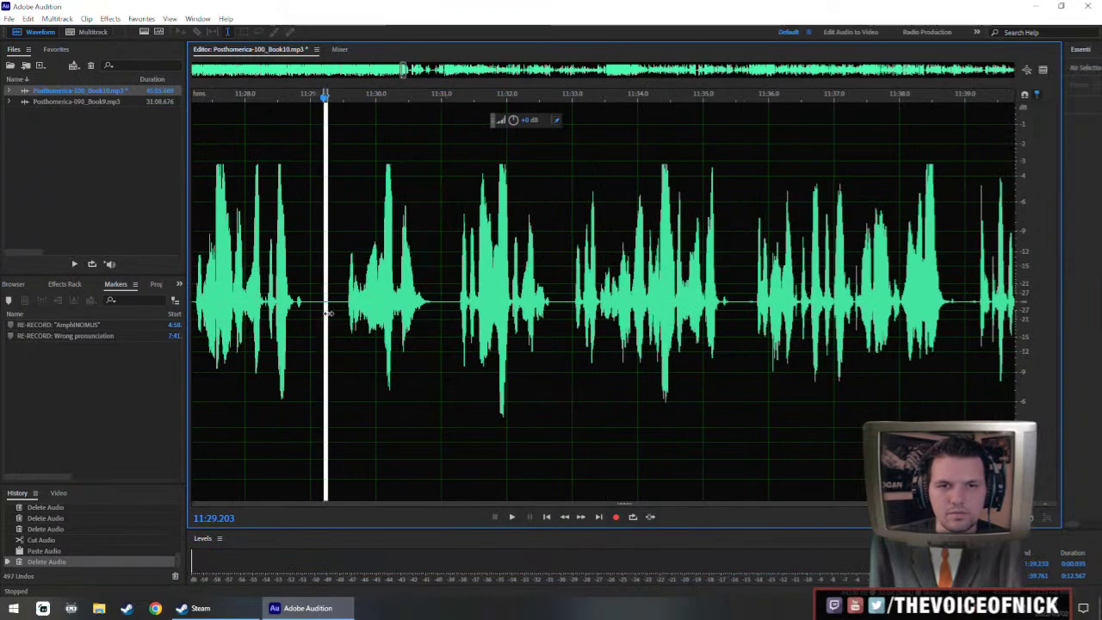
{"action": "key", "text": "Delete"}
- Play the edit from about 11:27.8, then amplify the quieter phrases from about 11:35.7 to 11:50.9
{"action": "left_click", "coordinate": [233, 269]}
{"action": "key", "text": "space"}
{"action": "left_click_drag", "start_coordinate": [235, 269], "coordinate": [298, 283]}
{"action": "scroll", "coordinate": [298, 283], "scroll_direction": "down", "scroll_amount": 3}
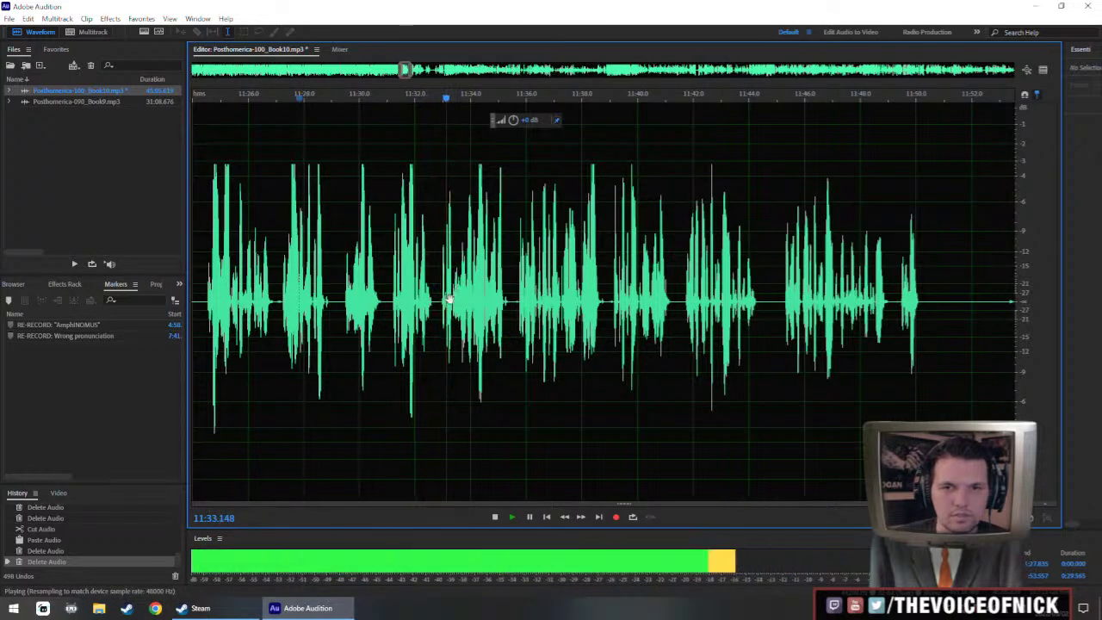
{"action": "left_click_drag", "start_coordinate": [431, 320], "coordinate": [467, 329]}
{"action": "scroll", "coordinate": [468, 329], "scroll_direction": "up", "scroll_amount": 1}
{"action": "scroll", "coordinate": [468, 329], "scroll_direction": "down", "scroll_amount": 2}
{"action": "left_click_drag", "start_coordinate": [617, 321], "coordinate": [546, 317]}
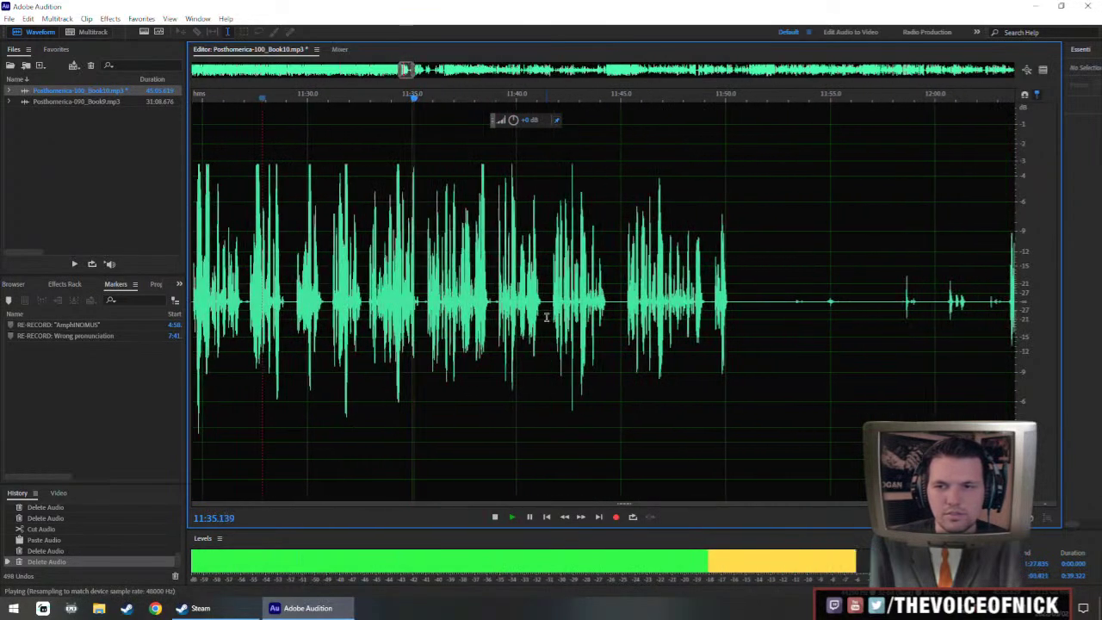
{"action": "left_click_drag", "start_coordinate": [744, 311], "coordinate": [427, 312]}
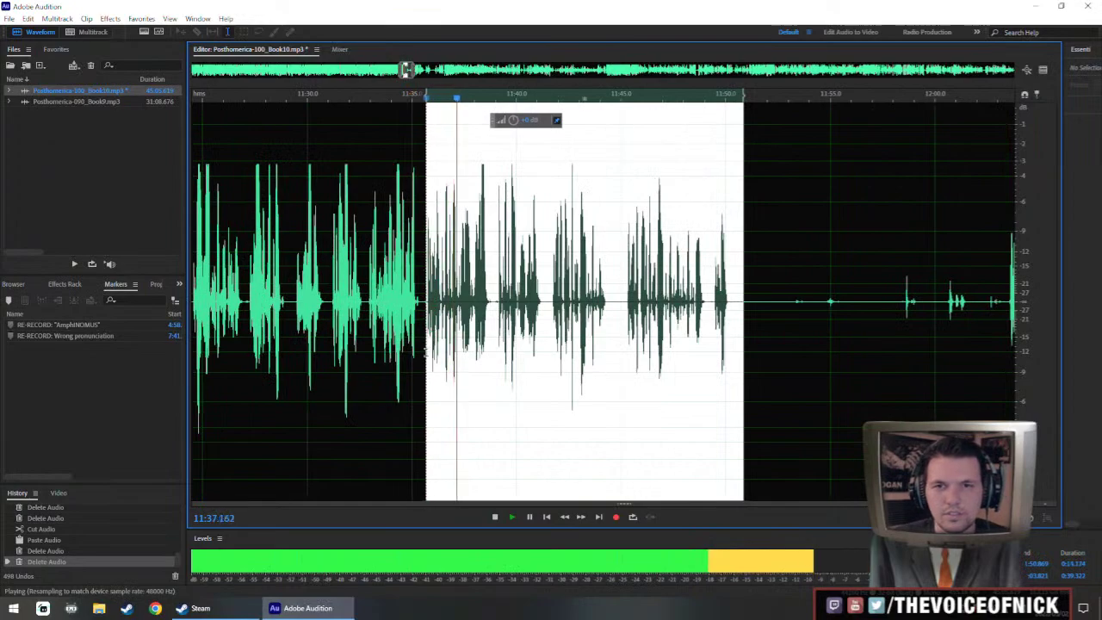
{"action": "key", "text": "space"}
{"action": "left_click_drag", "start_coordinate": [514, 122], "coordinate": [528, 130]}
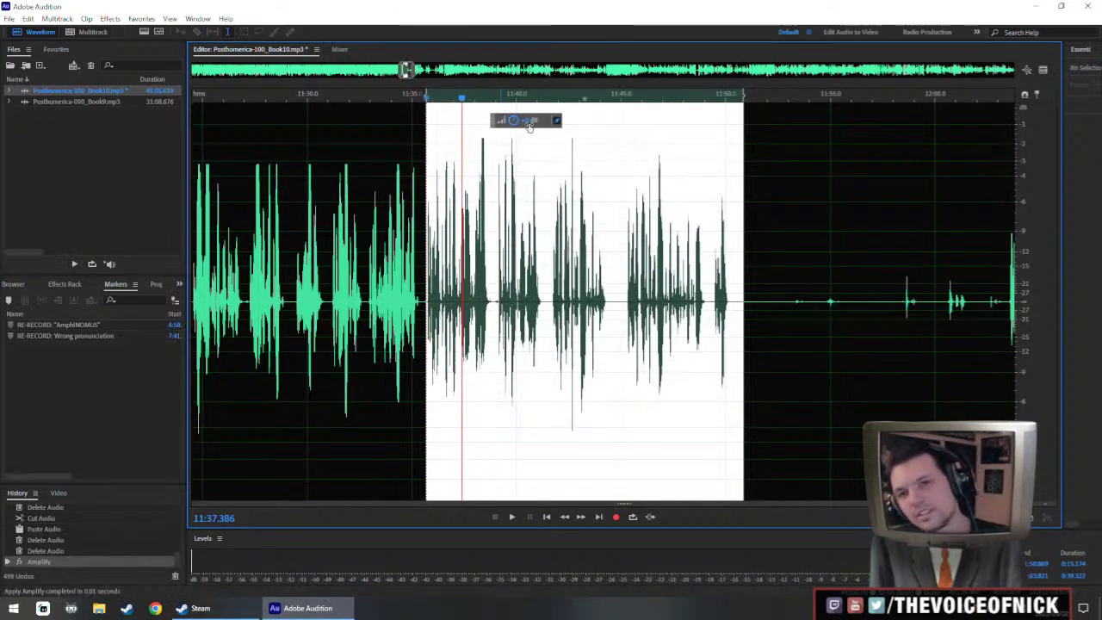
- Apply the effects rack to the selected phrases from about 11:35.7 to 11:50.9
{"action": "key", "text": "ctrl+r"}
{"action": "scroll", "coordinate": [487, 272], "scroll_direction": "up", "scroll_amount": 2}
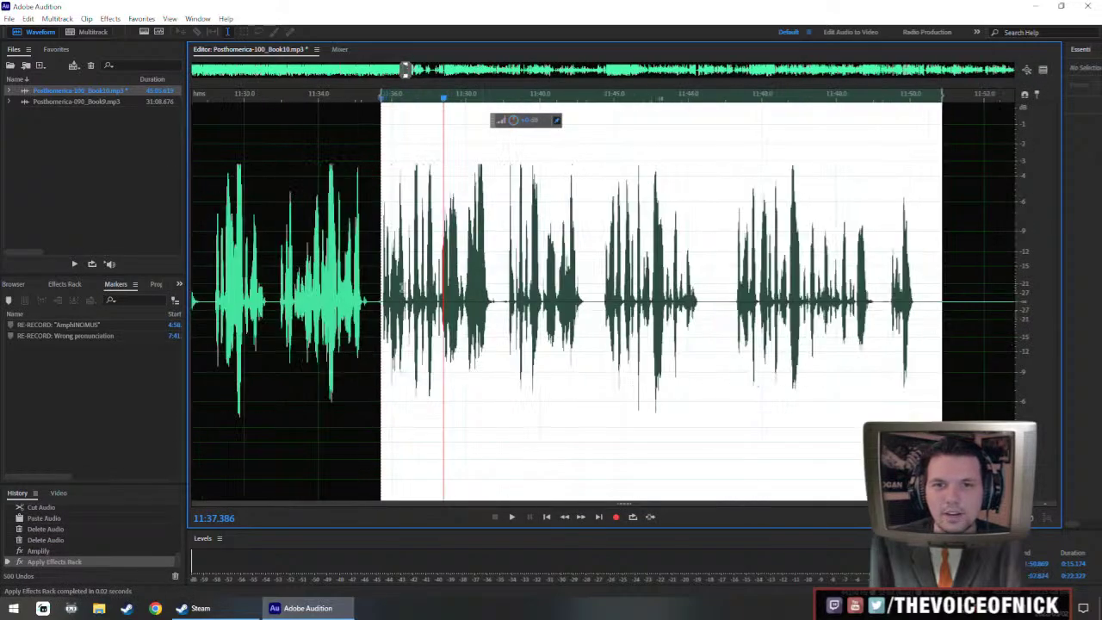
{"action": "left_click", "coordinate": [315, 296]}
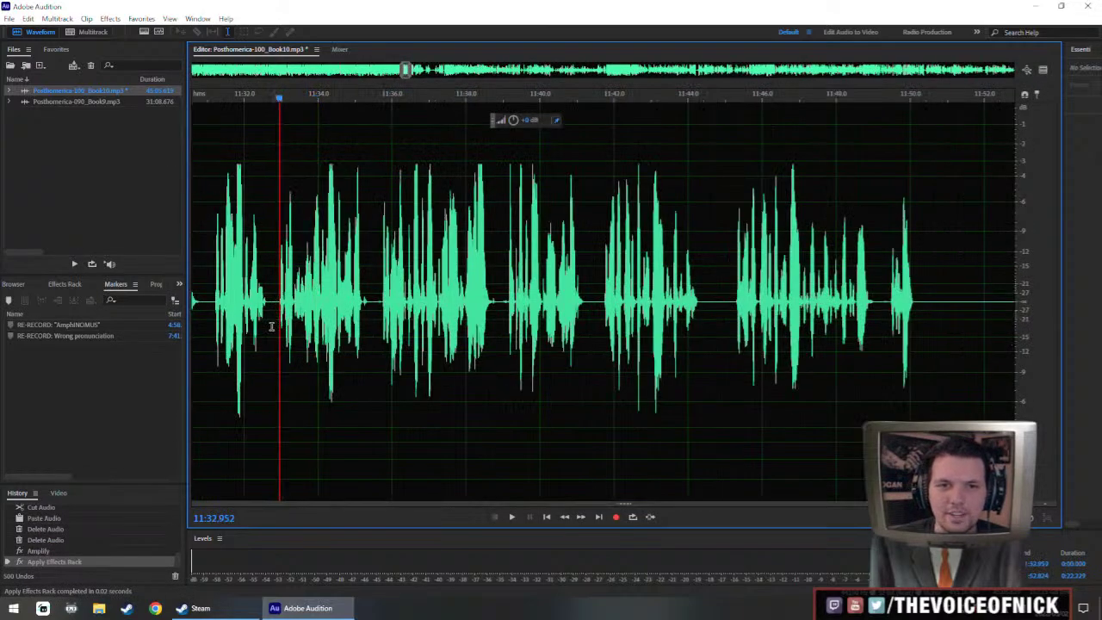
- Play back the processed phrases from about 11:29.5 and listen through for volume, pacing and repeated takes
{"action": "scroll", "coordinate": [270, 326], "scroll_direction": "down", "scroll_amount": 2}
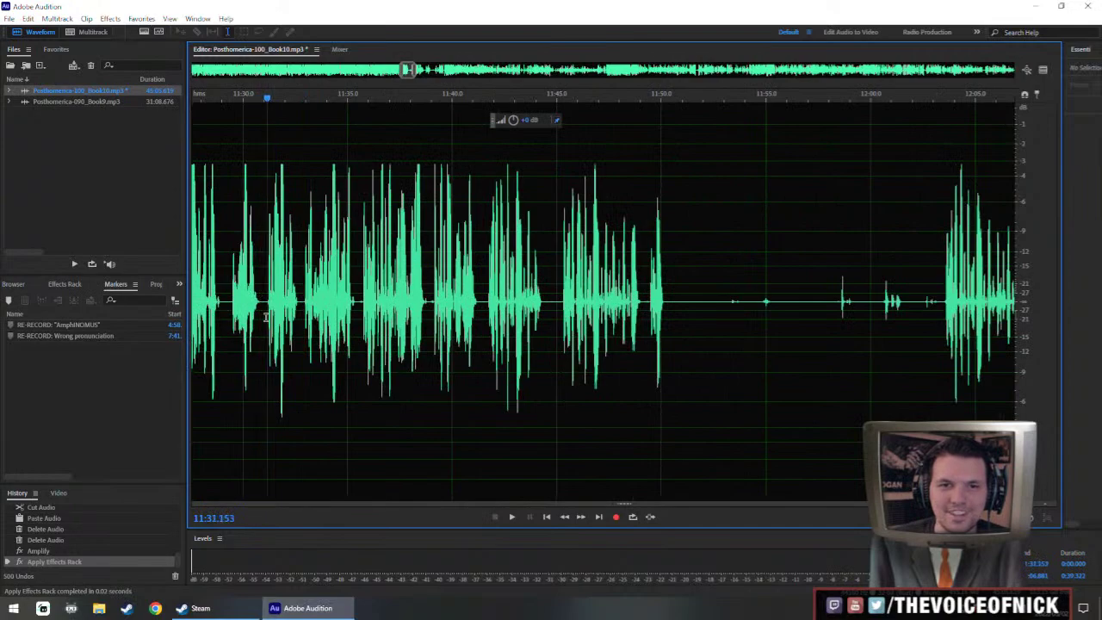
{"action": "scroll", "coordinate": [254, 347], "scroll_direction": "up", "scroll_amount": 2}
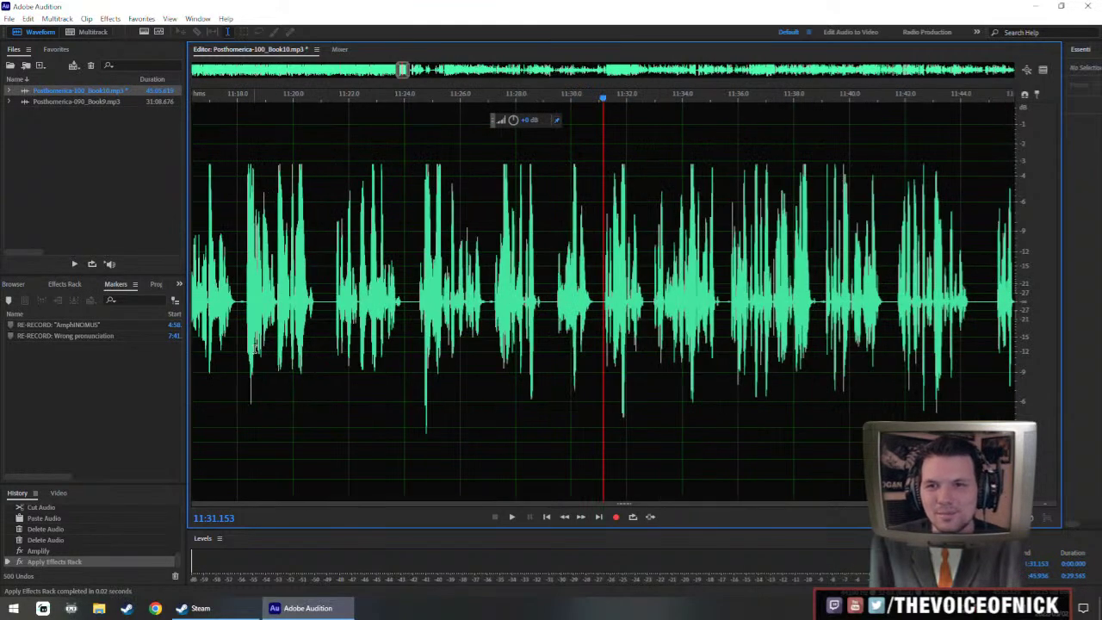
{"action": "scroll", "coordinate": [483, 331], "scroll_direction": "right", "scroll_amount": 2}
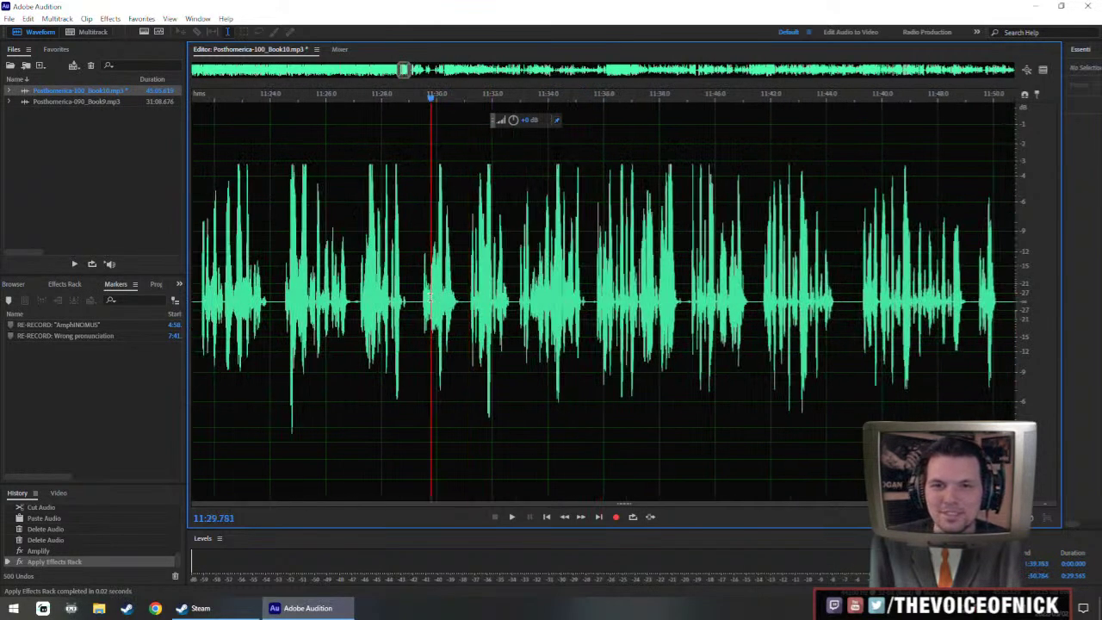
{"action": "key", "text": "space"}
{"action": "key", "text": "space"}
{"action": "scroll", "coordinate": [538, 329], "scroll_direction": "left", "scroll_amount": 2}
{"action": "scroll", "coordinate": [467, 346], "scroll_direction": "right", "scroll_amount": 2}
{"action": "scroll", "coordinate": [434, 313], "scroll_direction": "up", "scroll_amount": 2}
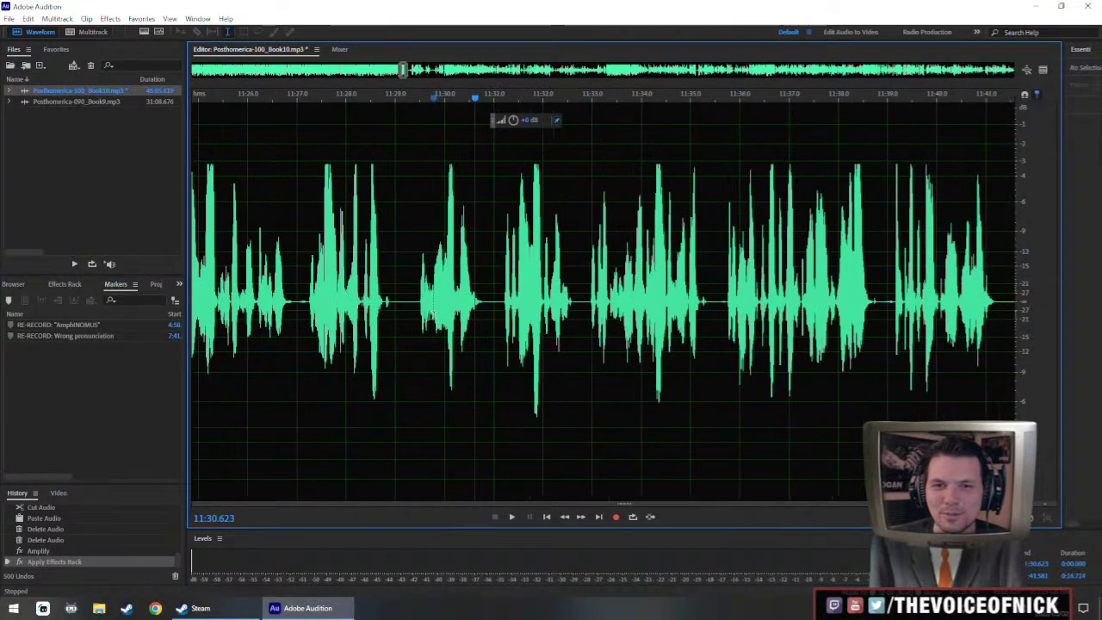
{"action": "key", "text": "space"}
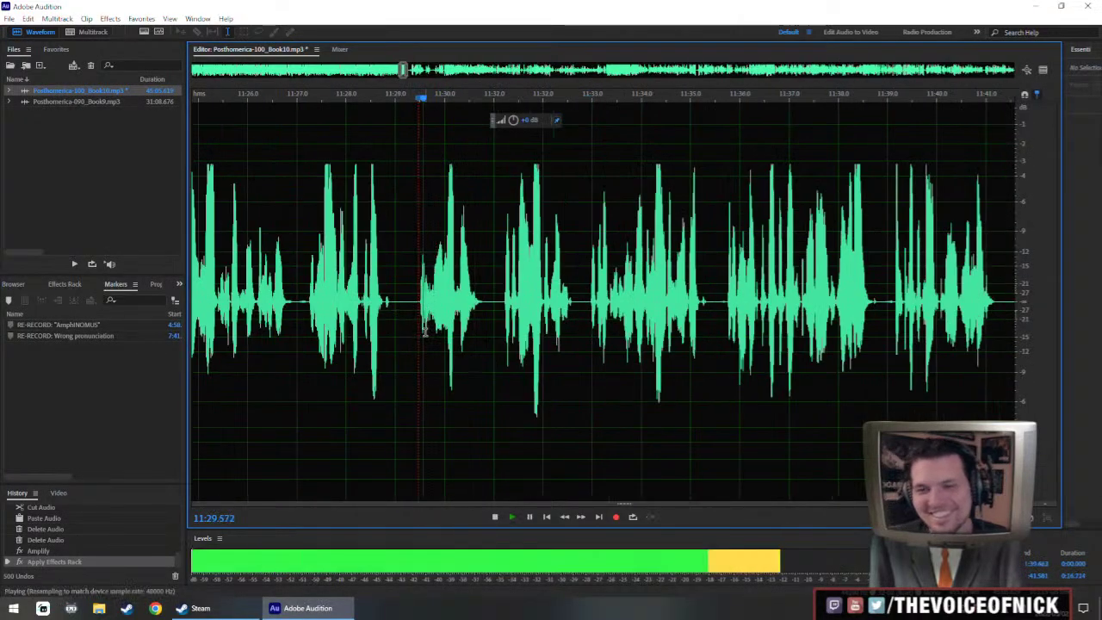
{"action": "scroll", "coordinate": [400, 319], "scroll_direction": "left", "scroll_amount": 2}
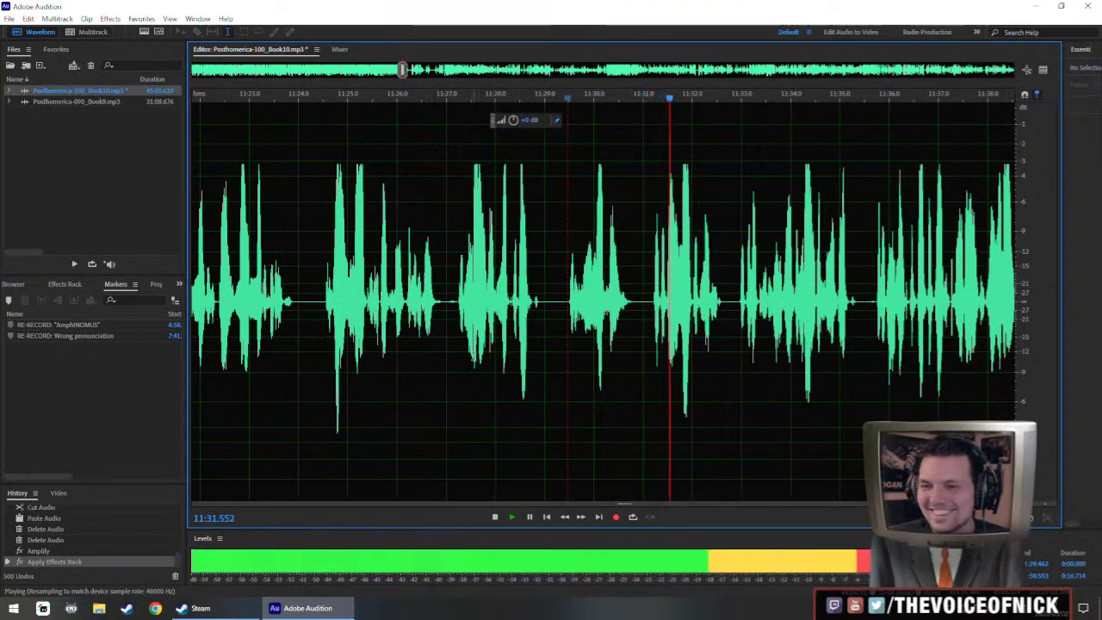
{"action": "scroll", "coordinate": [505, 342], "scroll_direction": "right", "scroll_amount": 1}
{"action": "scroll", "coordinate": [632, 342], "scroll_direction": "up", "scroll_amount": 1}
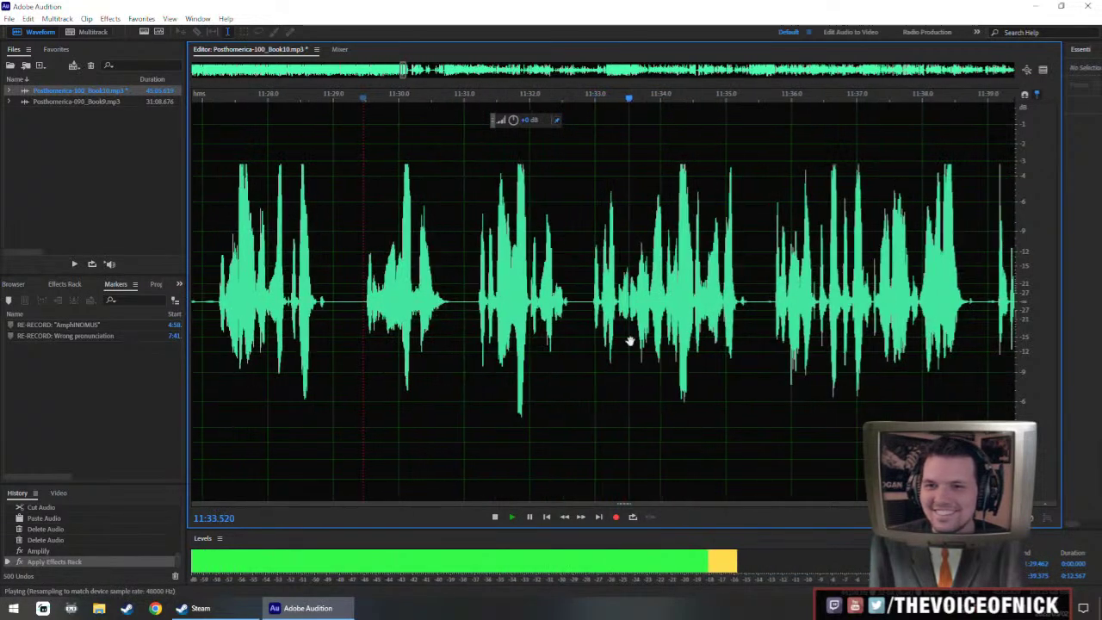
{"action": "scroll", "coordinate": [534, 342], "scroll_direction": "right", "scroll_amount": 2}
{"action": "scroll", "coordinate": [442, 342], "scroll_direction": "down", "scroll_amount": 4}
{"action": "scroll", "coordinate": [463, 342], "scroll_direction": "up", "scroll_amount": 3}
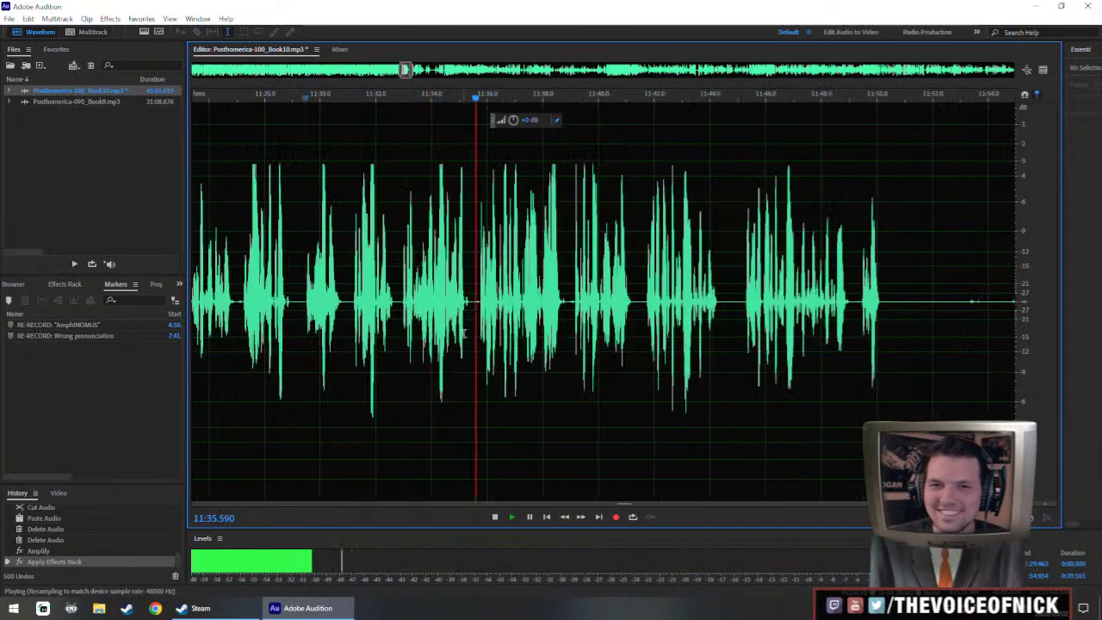
{"action": "scroll", "coordinate": [491, 343], "scroll_direction": "up", "scroll_amount": 1}
{"action": "scroll", "coordinate": [558, 338], "scroll_direction": "right", "scroll_amount": 1}
{"action": "scroll", "coordinate": [551, 341], "scroll_direction": "down", "scroll_amount": 2}
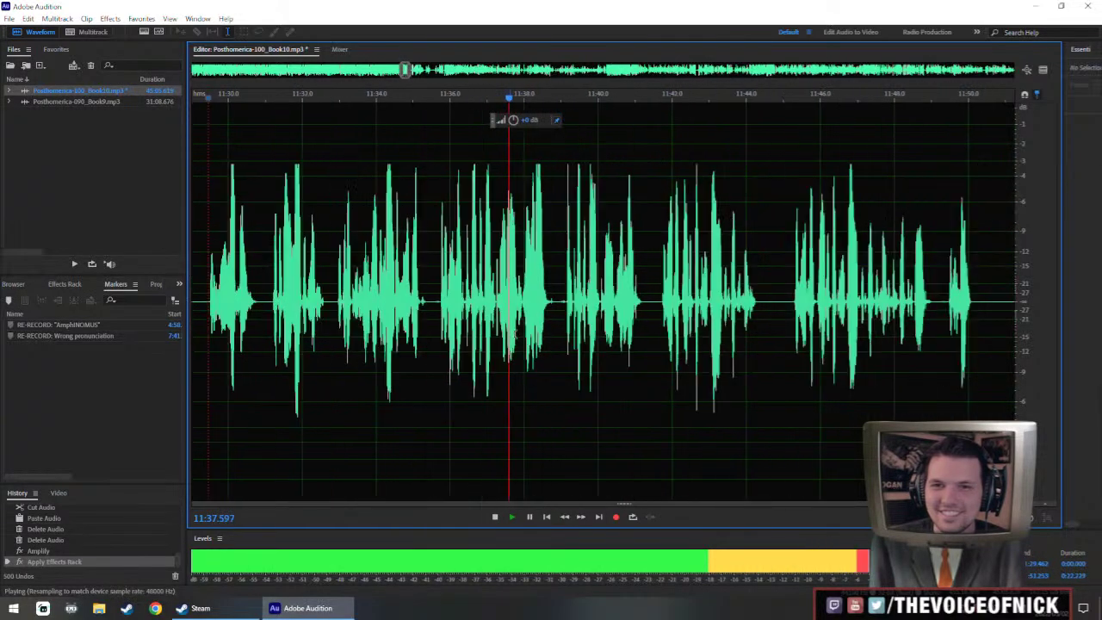
{"action": "scroll", "coordinate": [513, 346], "scroll_direction": "right", "scroll_amount": 2}
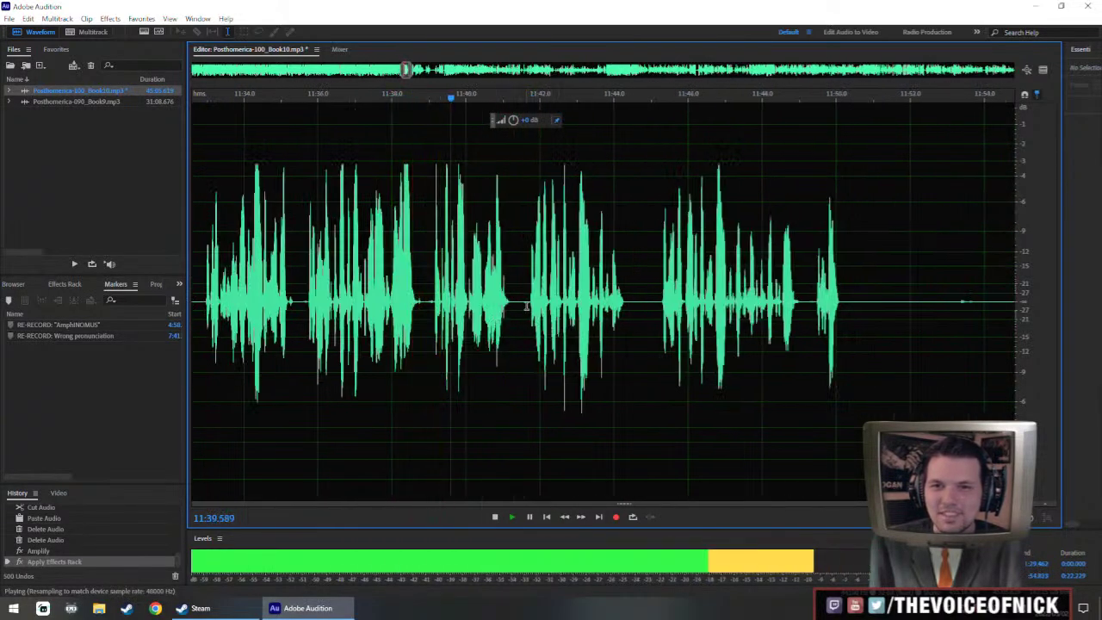
{"action": "scroll", "coordinate": [529, 325], "scroll_direction": "up", "scroll_amount": 3}
{"action": "scroll", "coordinate": [586, 300], "scroll_direction": "down", "scroll_amount": 2}
{"action": "scroll", "coordinate": [586, 302], "scroll_direction": "up", "scroll_amount": 1}
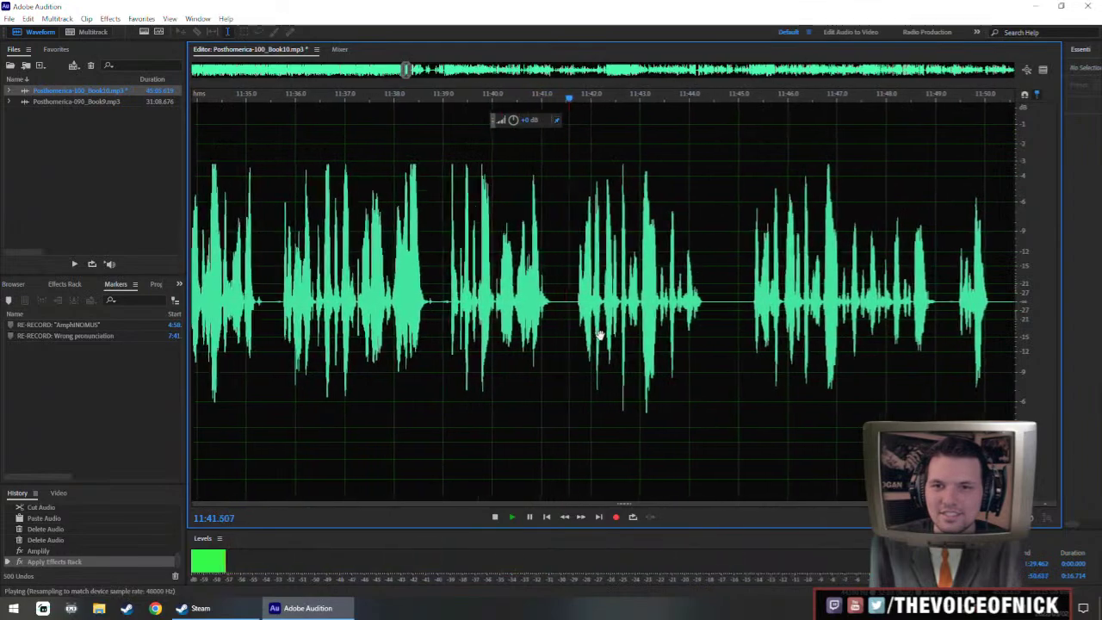
{"action": "scroll", "coordinate": [603, 327], "scroll_direction": "down", "scroll_amount": 1}
{"action": "scroll", "coordinate": [740, 327], "scroll_direction": "right", "scroll_amount": 1}
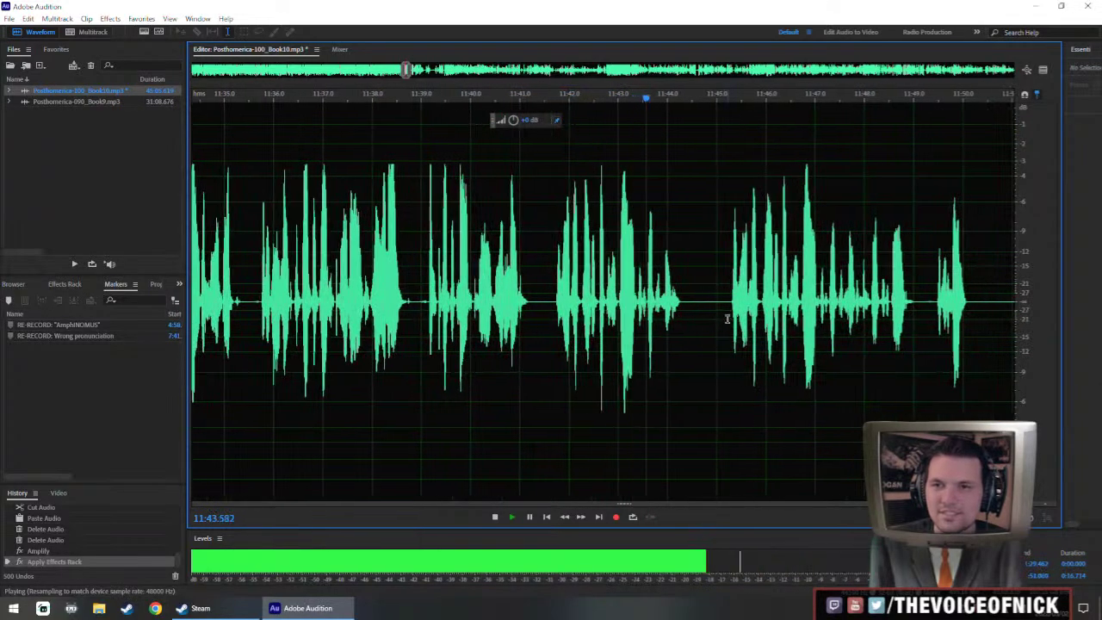
- Play the phrase at about 11:45.3, then delete the take before it, from about 11:41.7 to 11:45.3
{"action": "left_click", "coordinate": [728, 320]}
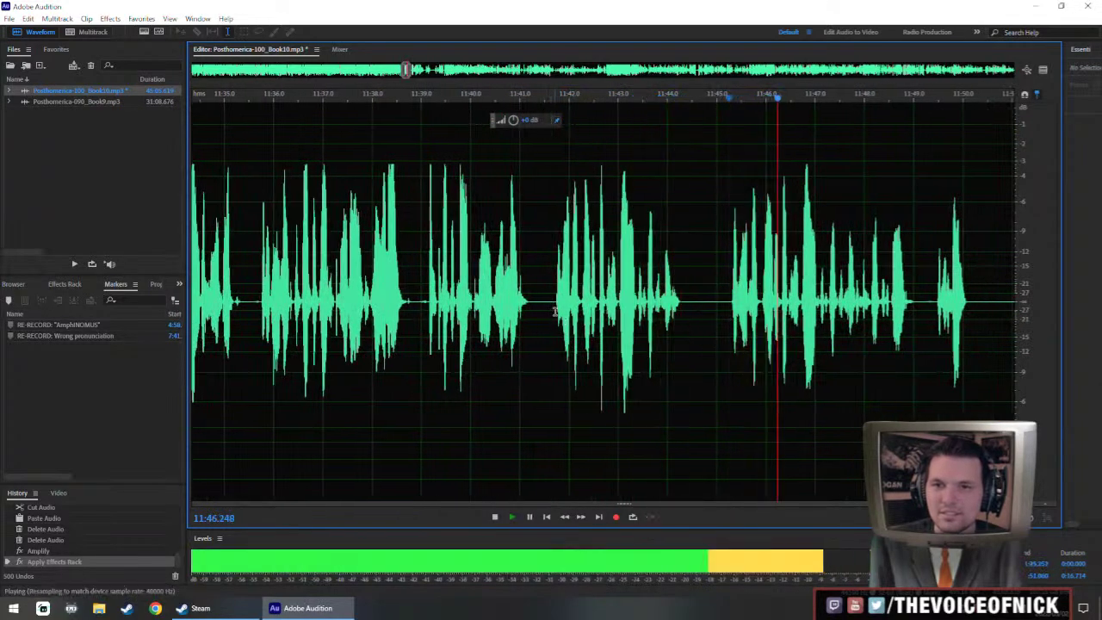
{"action": "left_click_drag", "start_coordinate": [556, 311], "coordinate": [730, 349]}
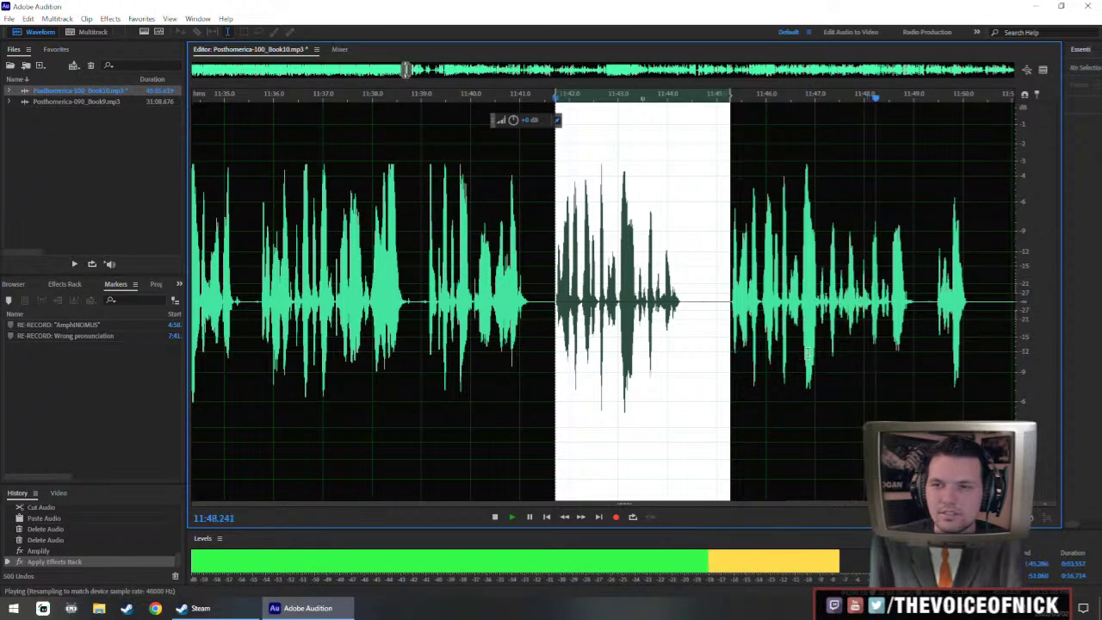
{"action": "scroll", "coordinate": [808, 352], "scroll_direction": "down", "scroll_amount": 4}
{"action": "key", "text": "Delete"}
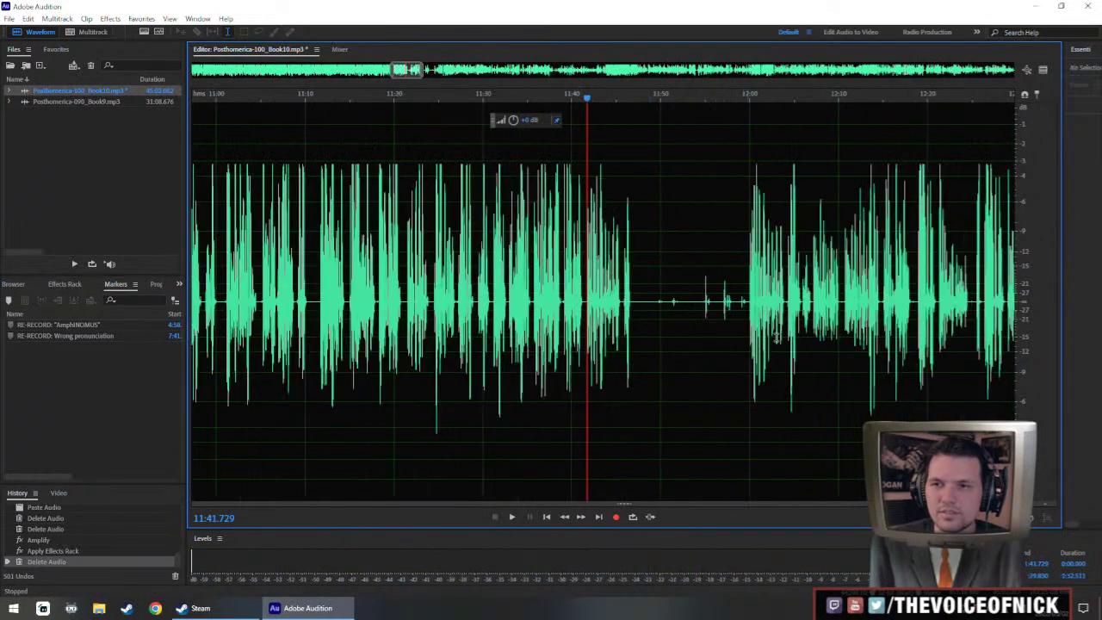
- Play the phrase near 12:00, then delete the unwanted audio from about 11:45.5 to 12:03.9
{"action": "left_click", "coordinate": [763, 312]}
{"action": "key", "text": "space"}
{"action": "scroll", "coordinate": [763, 311], "scroll_direction": "up", "scroll_amount": 4}
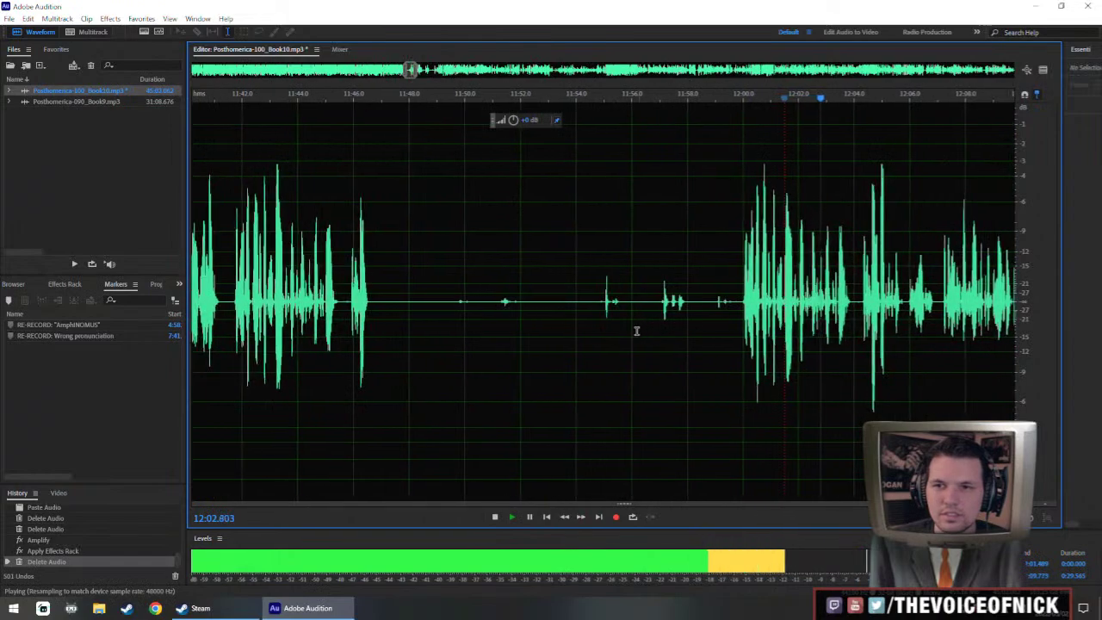
{"action": "key", "text": "space"}
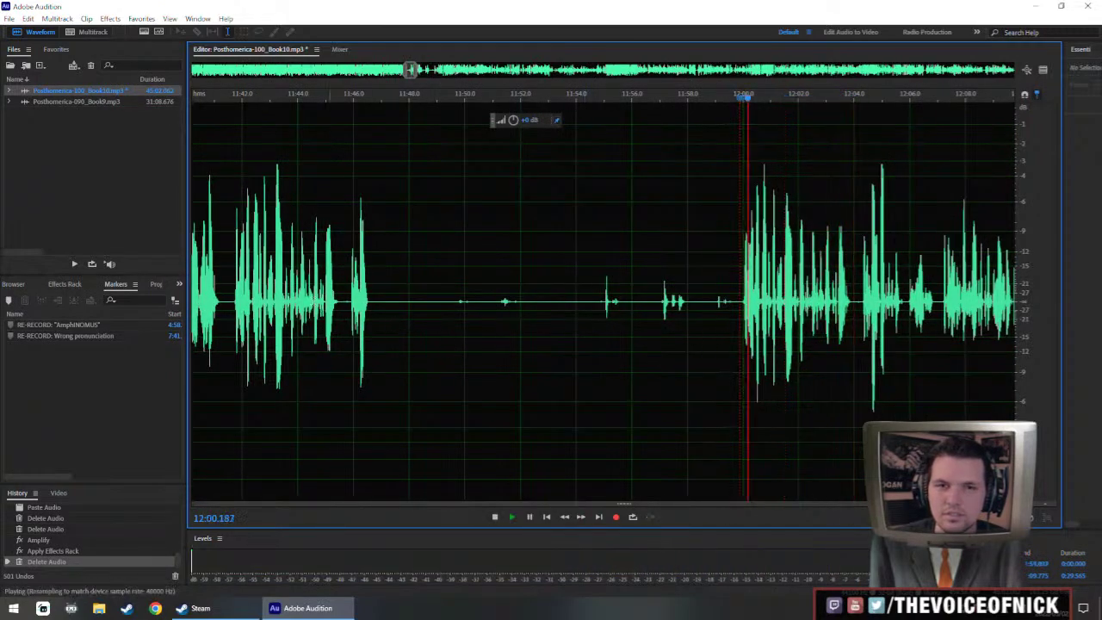
{"action": "left_click_drag", "start_coordinate": [338, 307], "coordinate": [849, 362]}
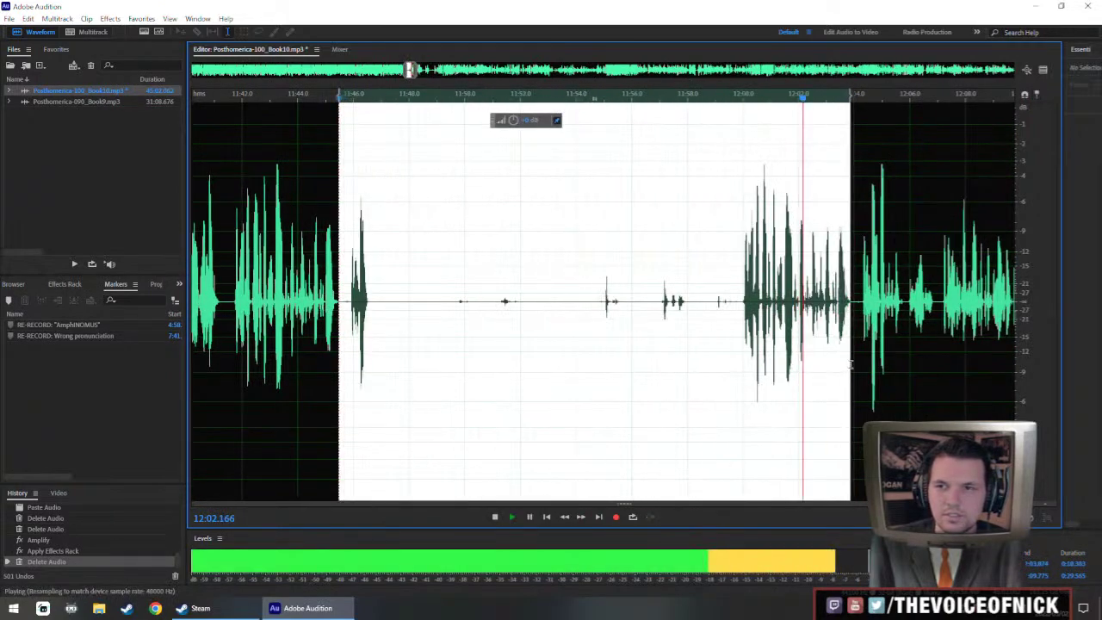
{"action": "key", "text": "Delete"}
{"action": "scroll", "coordinate": [257, 295], "scroll_direction": "down", "scroll_amount": 2}
{"action": "scroll", "coordinate": [362, 306], "scroll_direction": "up", "scroll_amount": 3}
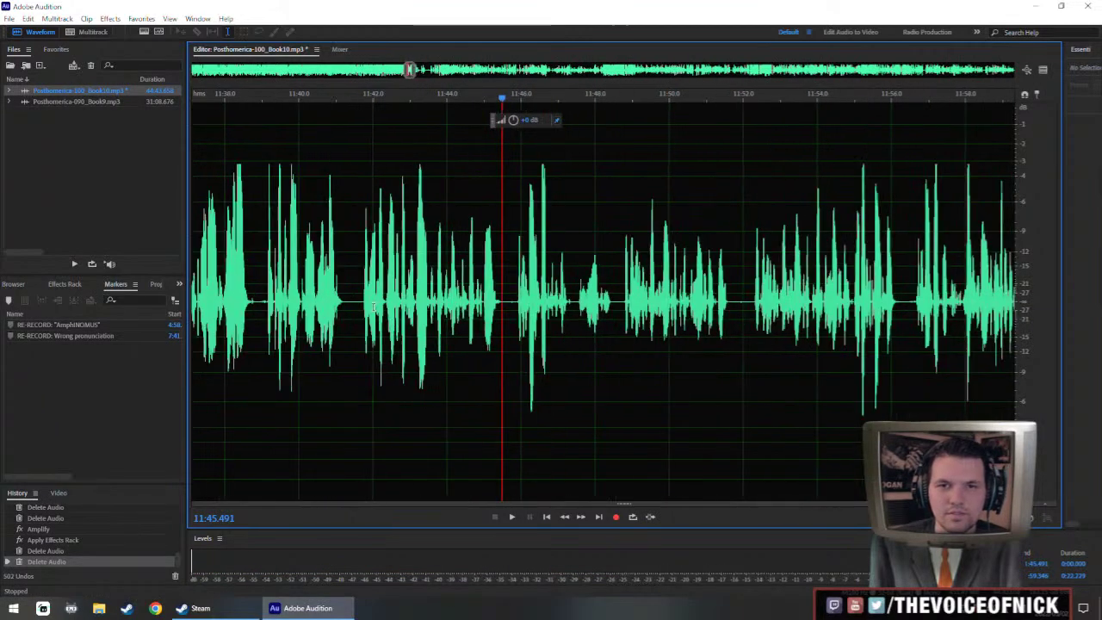
- Amplify the quieter phrases from about 11:40 to 11:55 and apply the effects rack to them
{"action": "scroll", "coordinate": [362, 307], "scroll_direction": "down", "scroll_amount": 1}
{"action": "left_click_drag", "start_coordinate": [318, 305], "coordinate": [602, 354]}
{"action": "scroll", "coordinate": [336, 320], "scroll_direction": "up", "scroll_amount": 3}
{"action": "scroll", "coordinate": [291, 315], "scroll_direction": "down", "scroll_amount": 2}
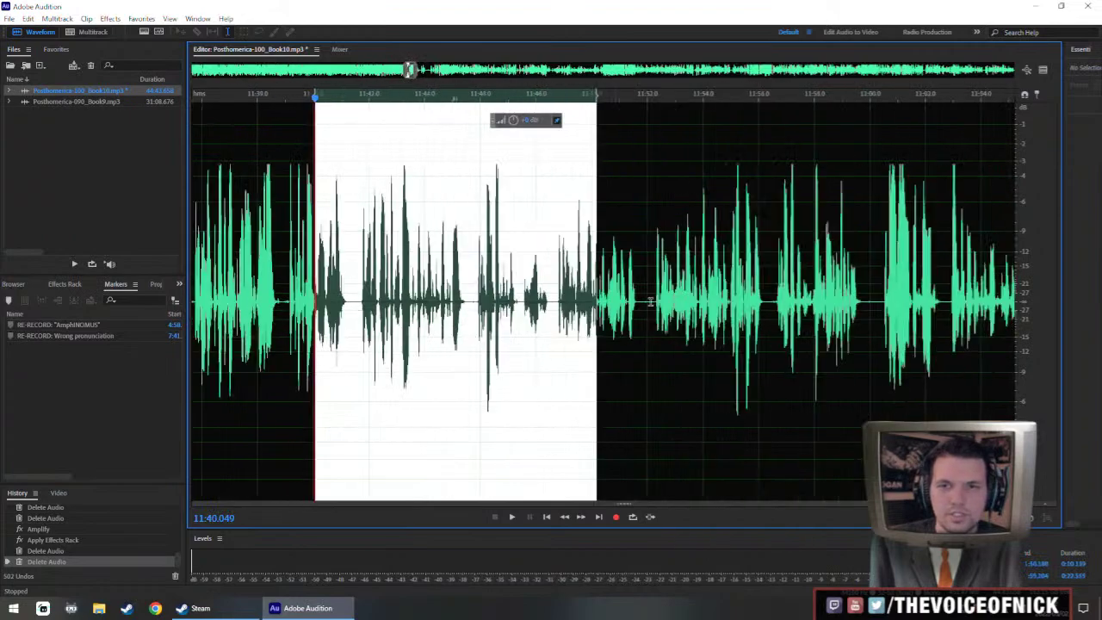
{"action": "left_click_drag", "start_coordinate": [597, 336], "coordinate": [727, 358]}
{"action": "scroll", "coordinate": [633, 250], "scroll_direction": "down", "scroll_amount": 2}
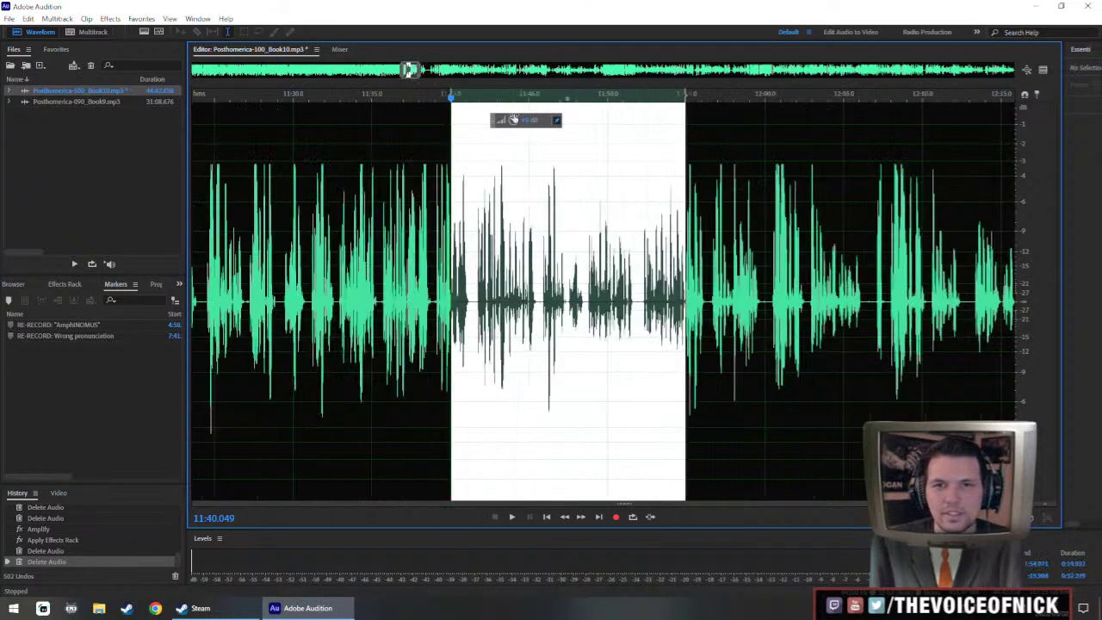
{"action": "left_click_drag", "start_coordinate": [515, 120], "coordinate": [531, 132]}
{"action": "key", "text": "shift+r"}
{"action": "scroll", "coordinate": [468, 260], "scroll_direction": "up", "scroll_amount": 4}
{"action": "scroll", "coordinate": [306, 239], "scroll_direction": "down", "scroll_amount": 4}
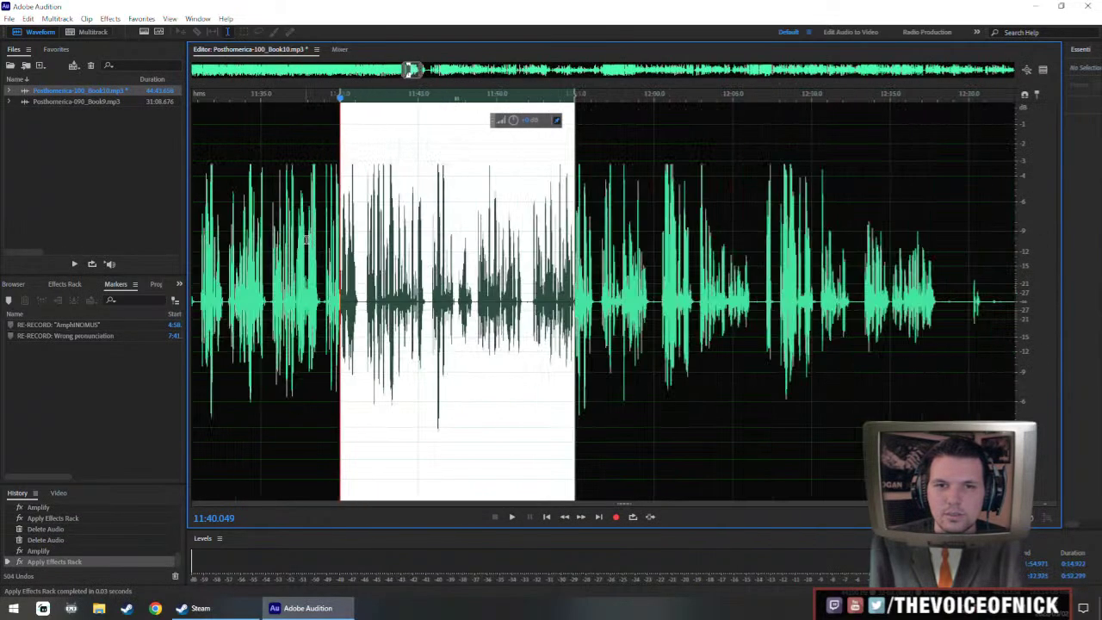
- Play from about 11:36.9, then replace the pause between about 11:45.5 and 11:45.9 with silence
{"action": "left_click", "coordinate": [282, 255]}
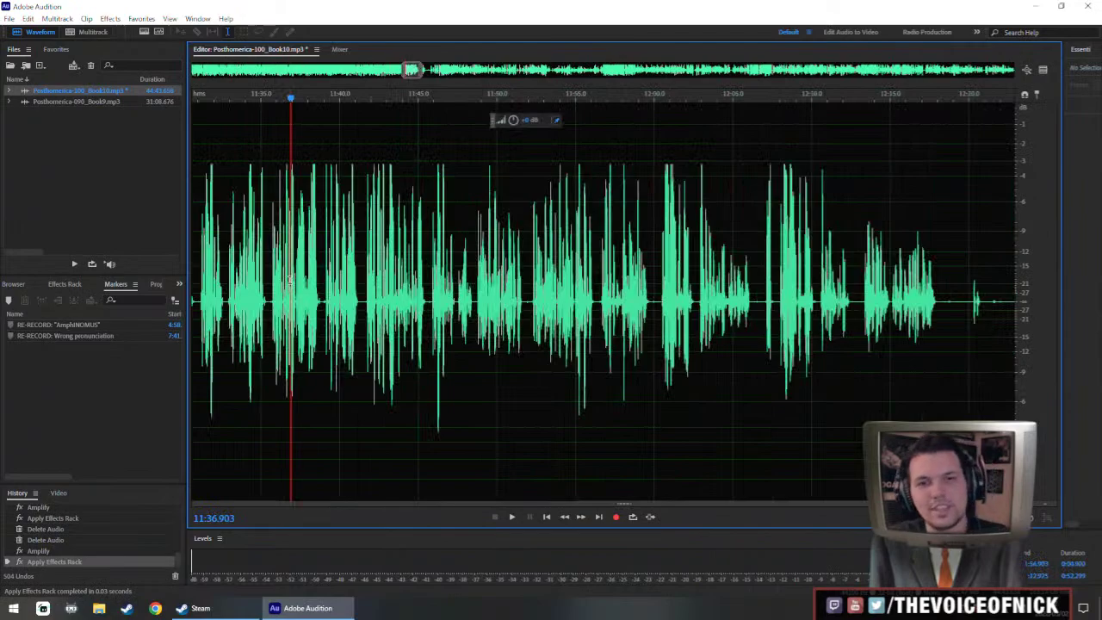
{"action": "key", "text": "space"}
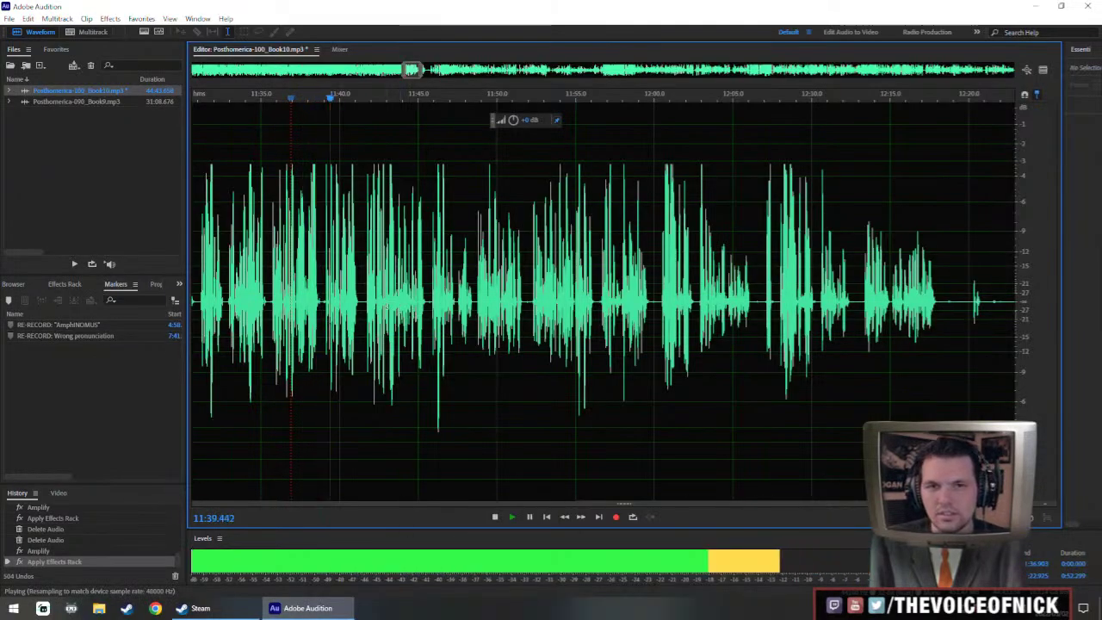
{"action": "scroll", "coordinate": [381, 304], "scroll_direction": "up", "scroll_amount": 3}
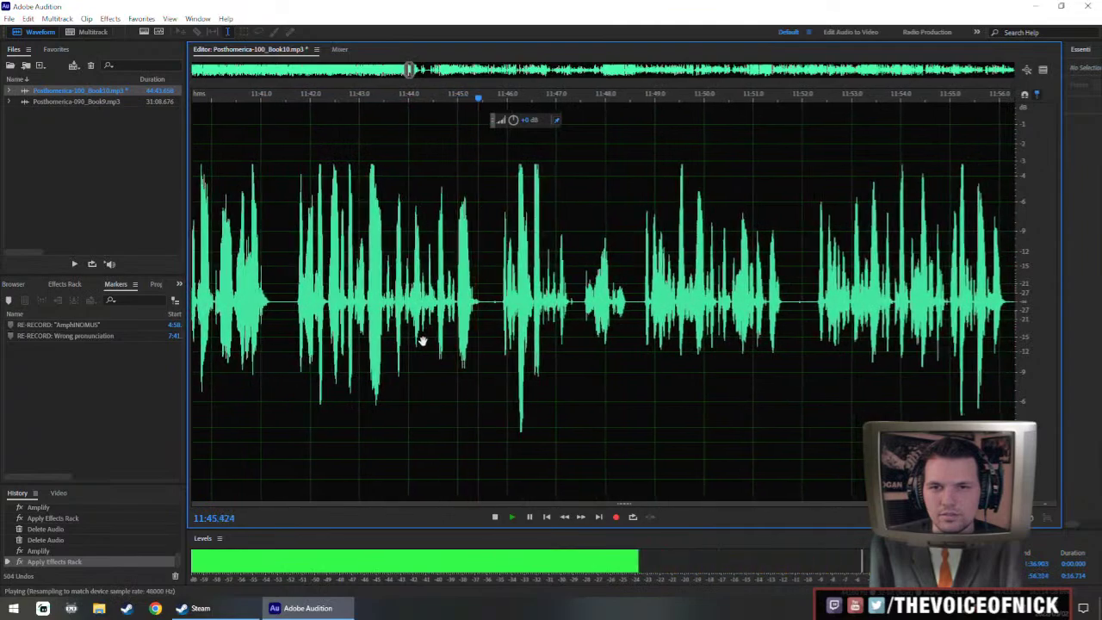
{"action": "scroll", "coordinate": [576, 331], "scroll_direction": "up", "scroll_amount": 3}
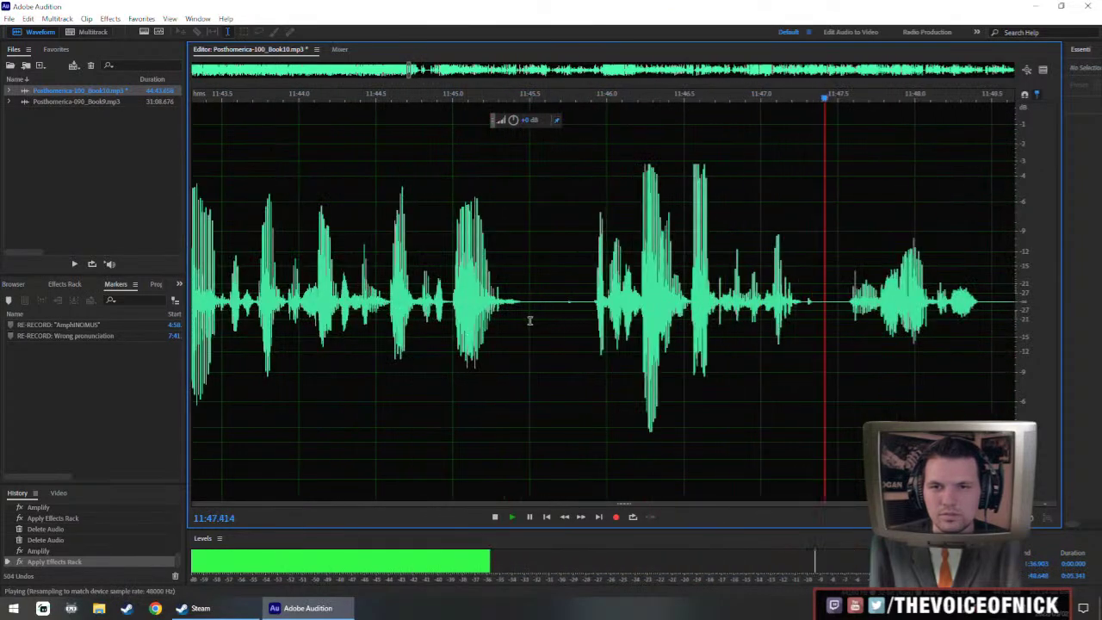
{"action": "left_click_drag", "start_coordinate": [526, 332], "coordinate": [591, 331]}
{"action": "key", "text": "alt+s"}
{"action": "key", "text": "Return"}
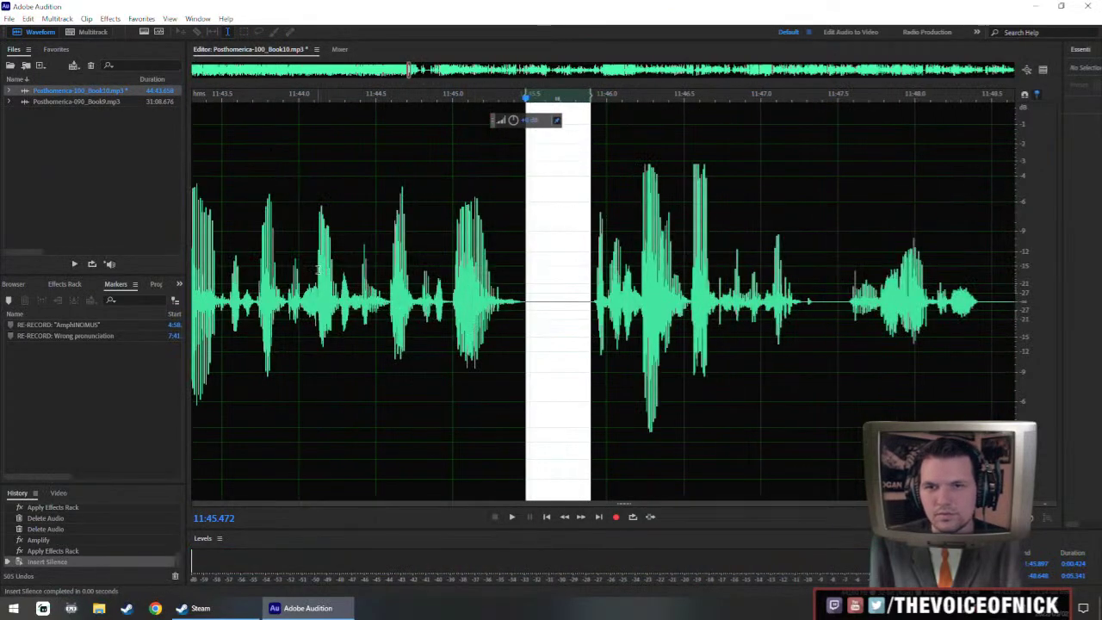
- Play back from about 11:44.1 to check the silenced pause and the phrases after it
{"action": "left_click", "coordinate": [319, 270]}
{"action": "key", "text": "space"}
{"action": "scroll", "coordinate": [492, 284], "scroll_direction": "down", "scroll_amount": 5}
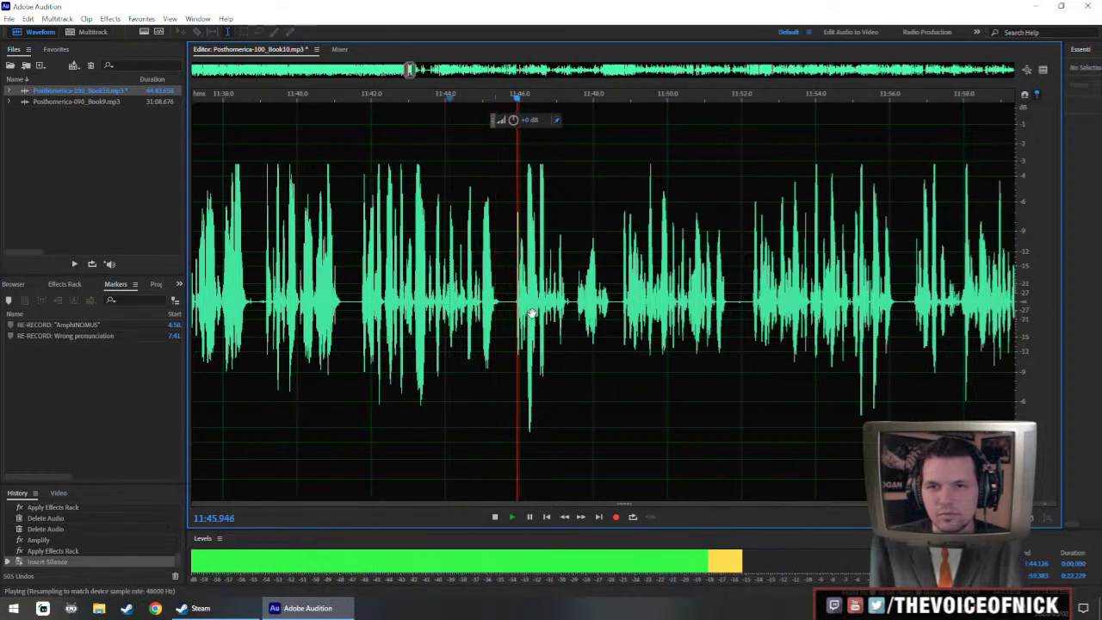
{"action": "scroll", "coordinate": [535, 315], "scroll_direction": "up", "scroll_amount": 4}
{"action": "left_click_drag", "start_coordinate": [701, 349], "coordinate": [560, 339]}
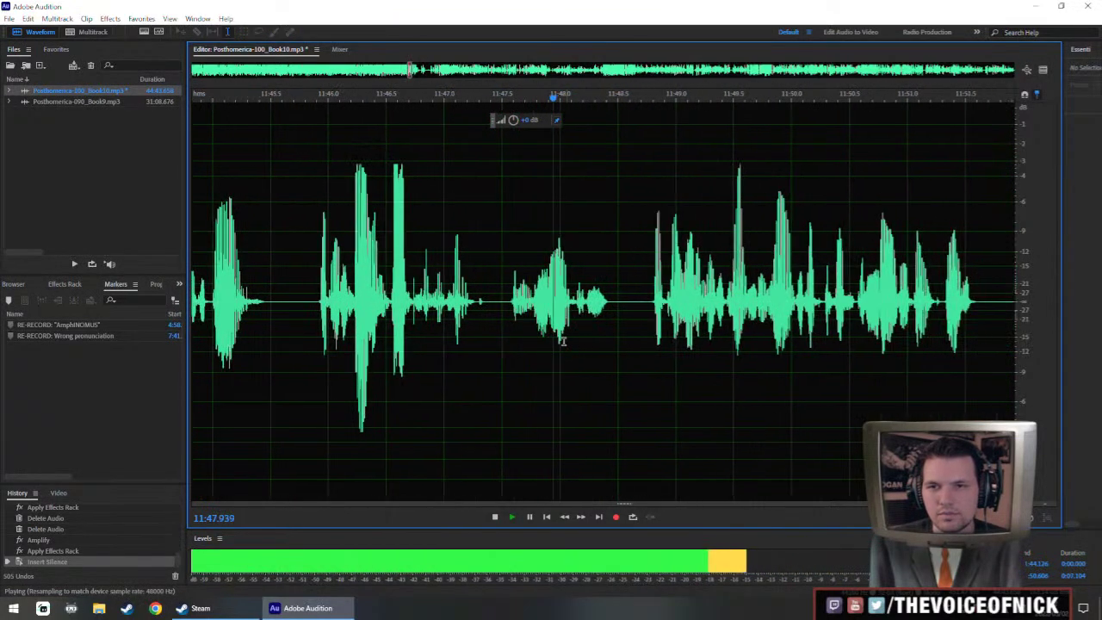
{"action": "scroll", "coordinate": [560, 338], "scroll_direction": "down", "scroll_amount": 3}
{"action": "scroll", "coordinate": [646, 310], "scroll_direction": "down", "scroll_amount": 1}
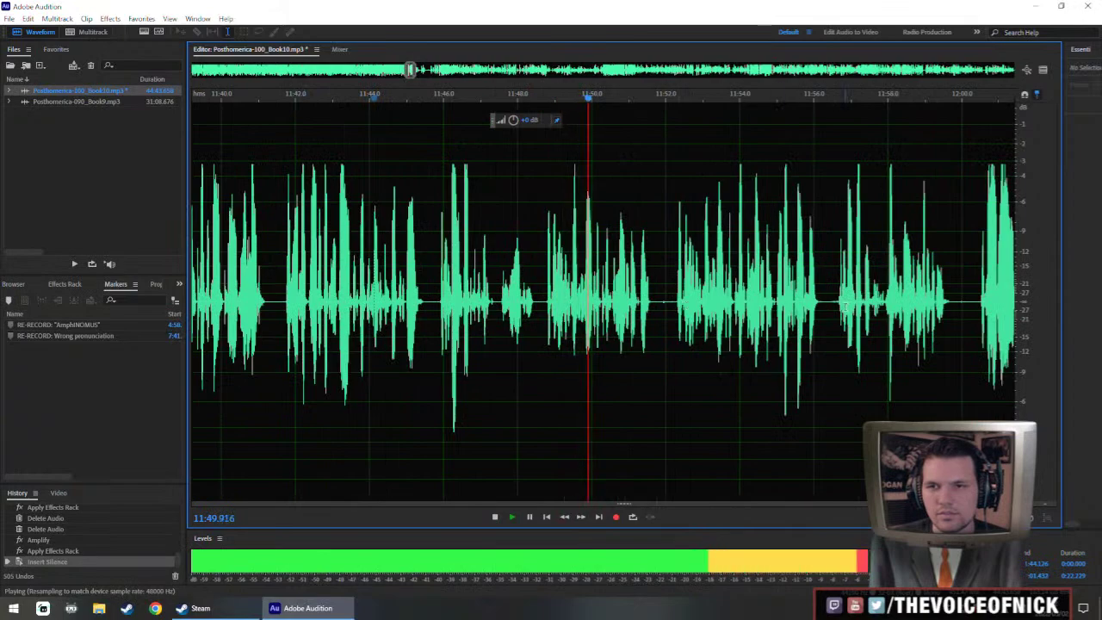
- Amplify and apply the effects rack to the phrases from about 11:46.7 to 11:59.9, then play from about 11:43.5
{"action": "left_click_drag", "start_coordinate": [953, 298], "coordinate": [472, 343]}
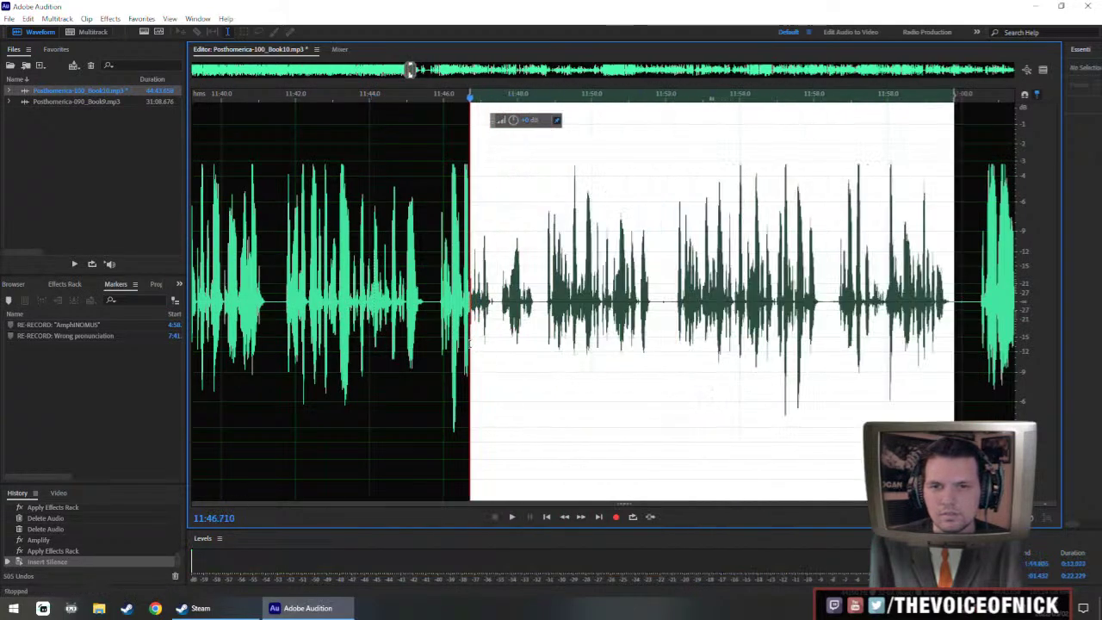
{"action": "left_click_drag", "start_coordinate": [513, 124], "coordinate": [523, 123]}
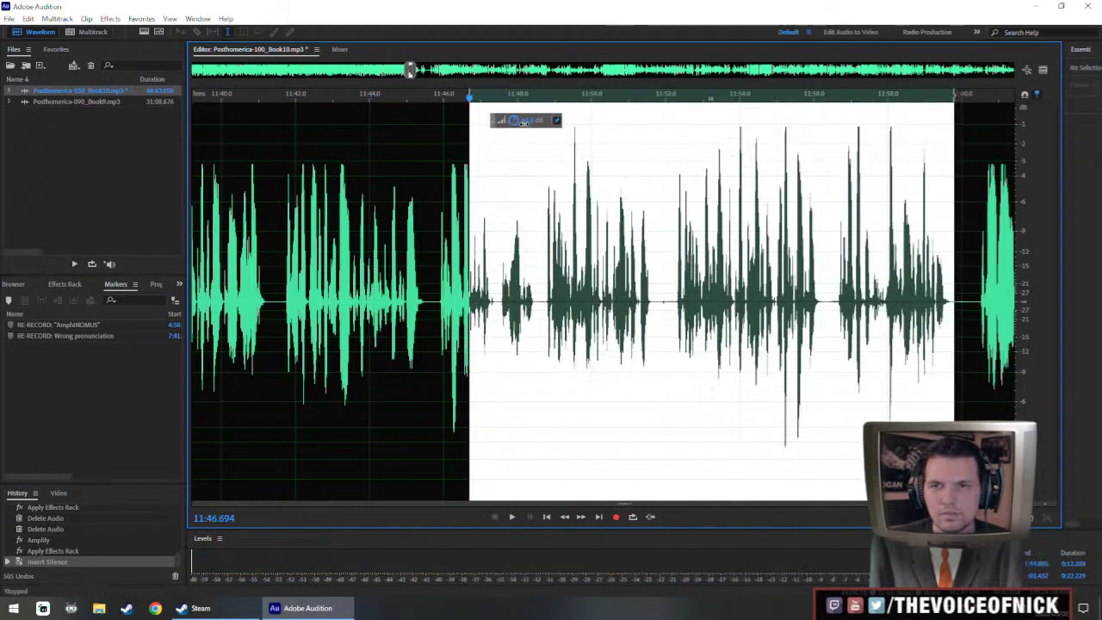
{"action": "left_click", "coordinate": [353, 250]}
{"action": "key", "text": "space"}
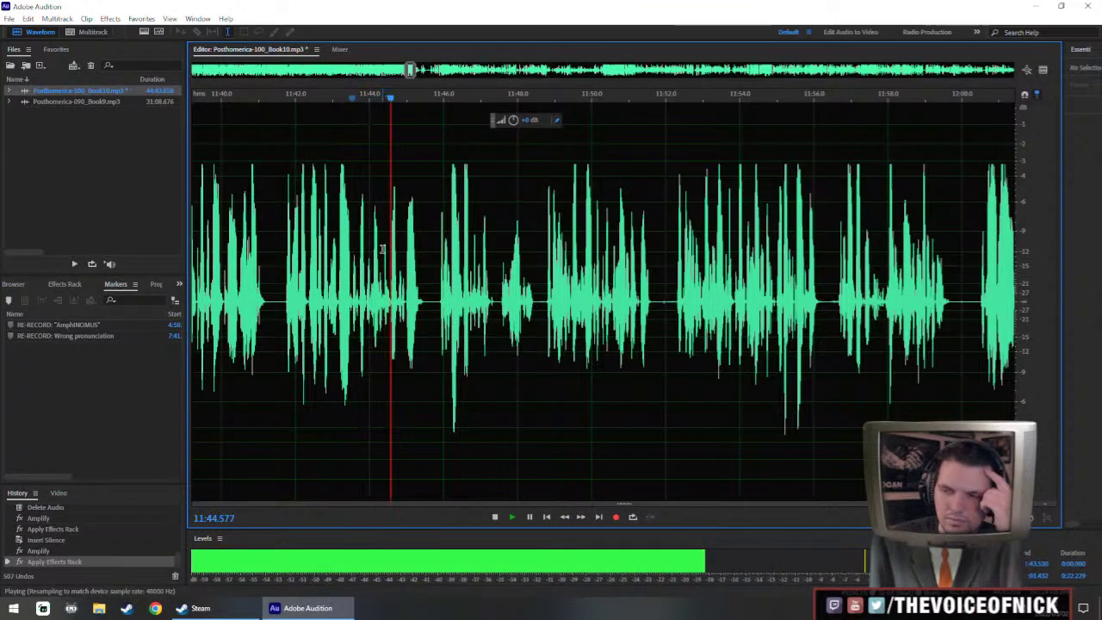
- Amplify and apply the effects rack to the phrase from about 11:43.5 to 11:45.5, then play from about 11:42.4
{"action": "scroll", "coordinate": [432, 245], "scroll_direction": "up", "scroll_amount": 2}
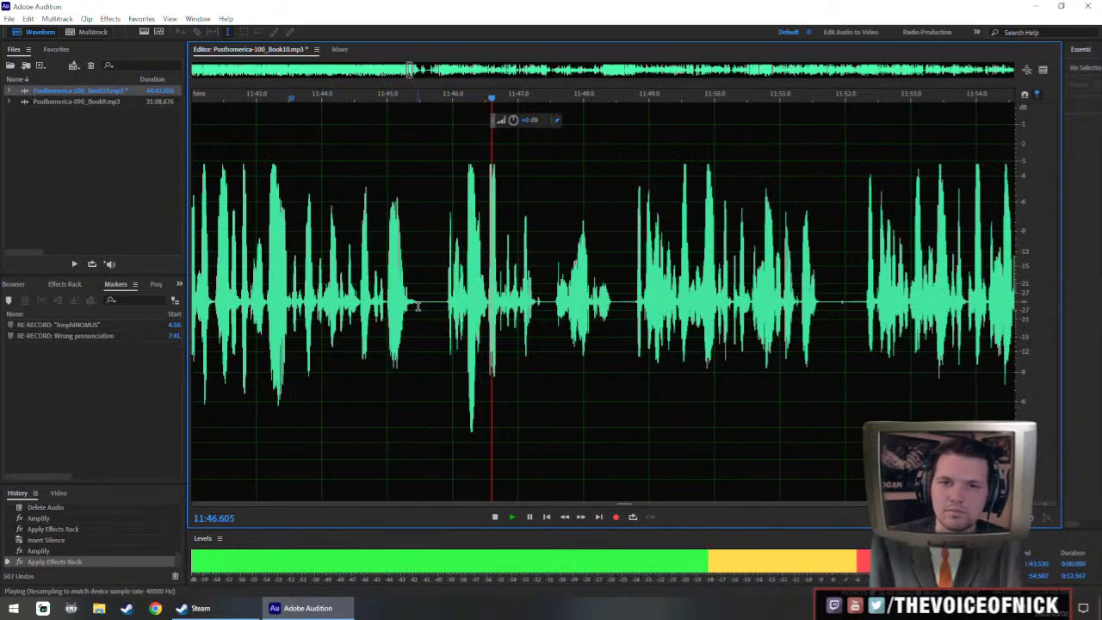
{"action": "left_click_drag", "start_coordinate": [419, 306], "coordinate": [293, 334]}
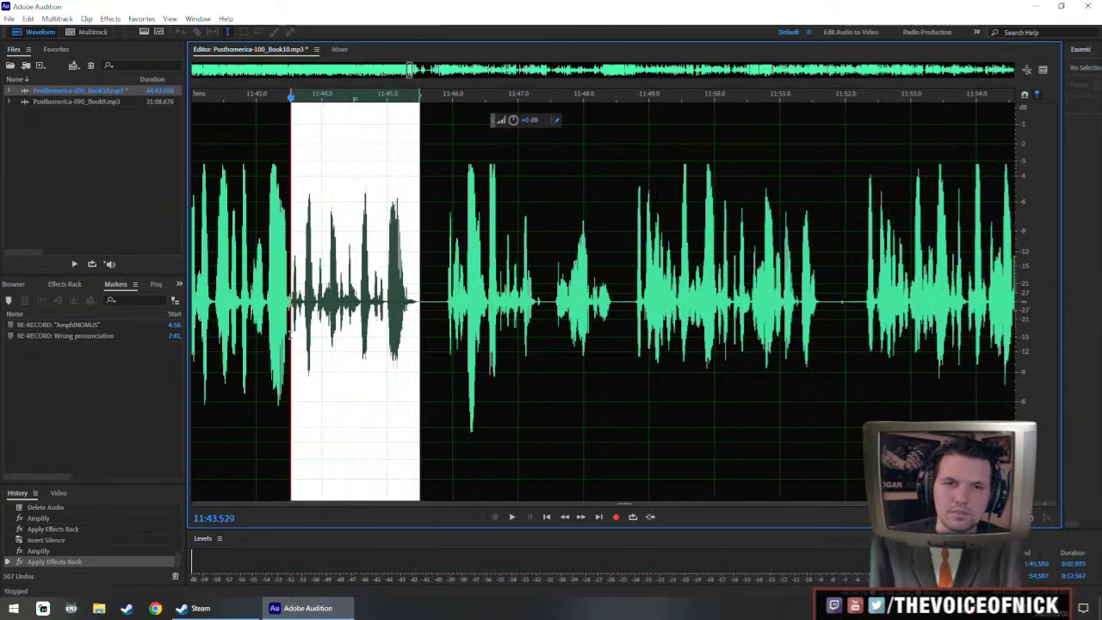
{"action": "left_click", "coordinate": [221, 264]}
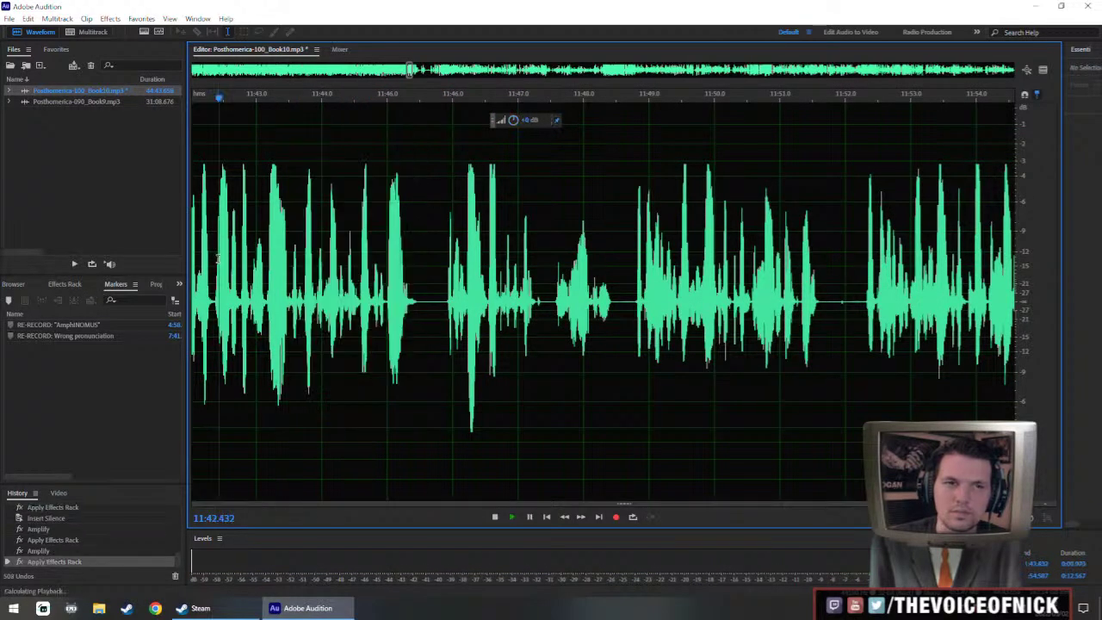
{"action": "key", "text": "space"}
{"action": "scroll", "coordinate": [354, 288], "scroll_direction": "down", "scroll_amount": 4}
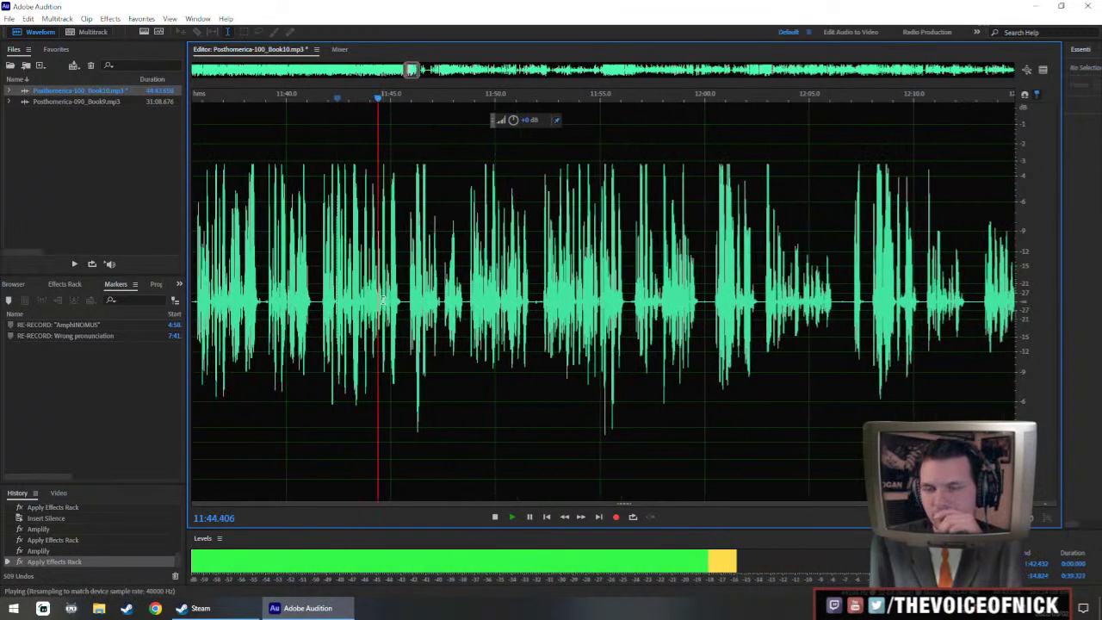
{"action": "scroll", "coordinate": [483, 317], "scroll_direction": "left", "scroll_amount": 1}
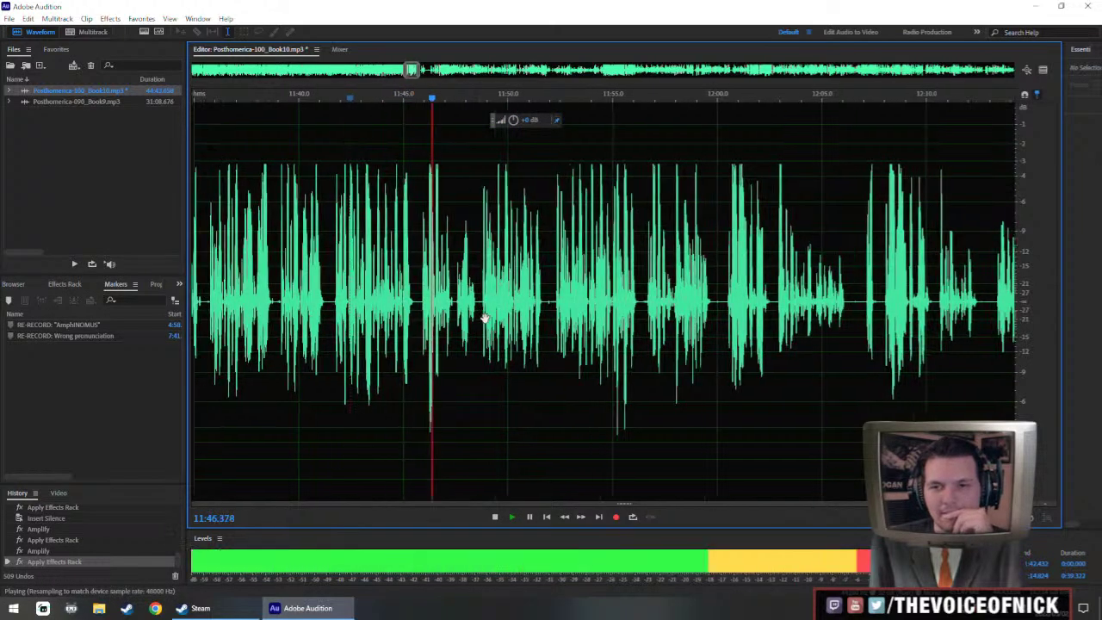
{"action": "scroll", "coordinate": [495, 323], "scroll_direction": "up", "scroll_amount": 2}
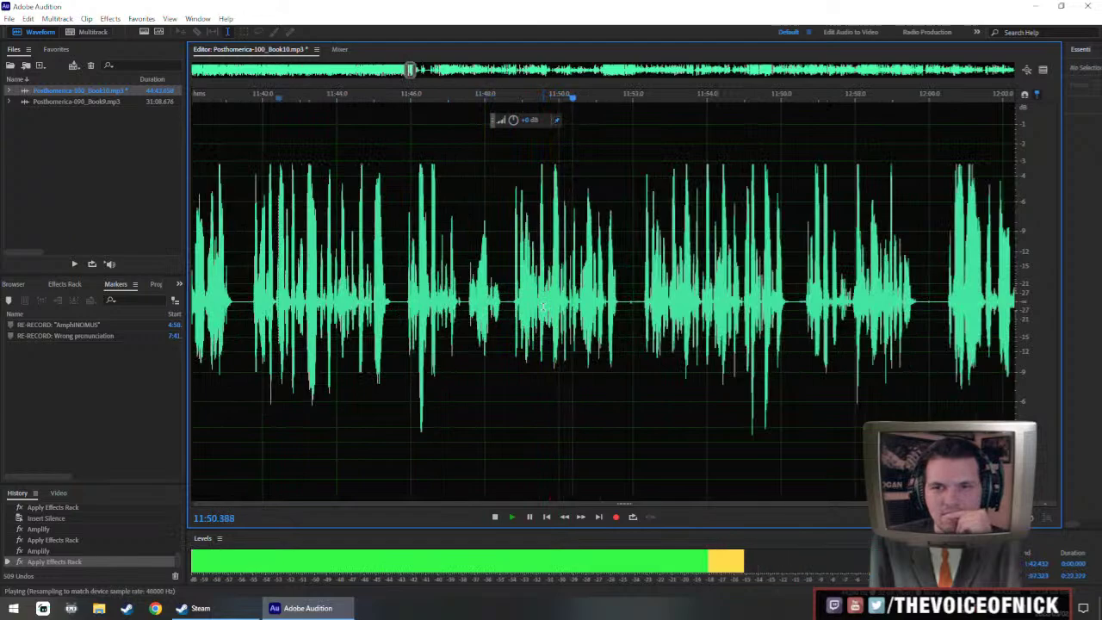
- Delete the take from about 11:48.8 to 11:52.3 and play across the cut from about 11:45.5
{"action": "scroll", "coordinate": [546, 325], "scroll_direction": "up", "scroll_amount": 1}
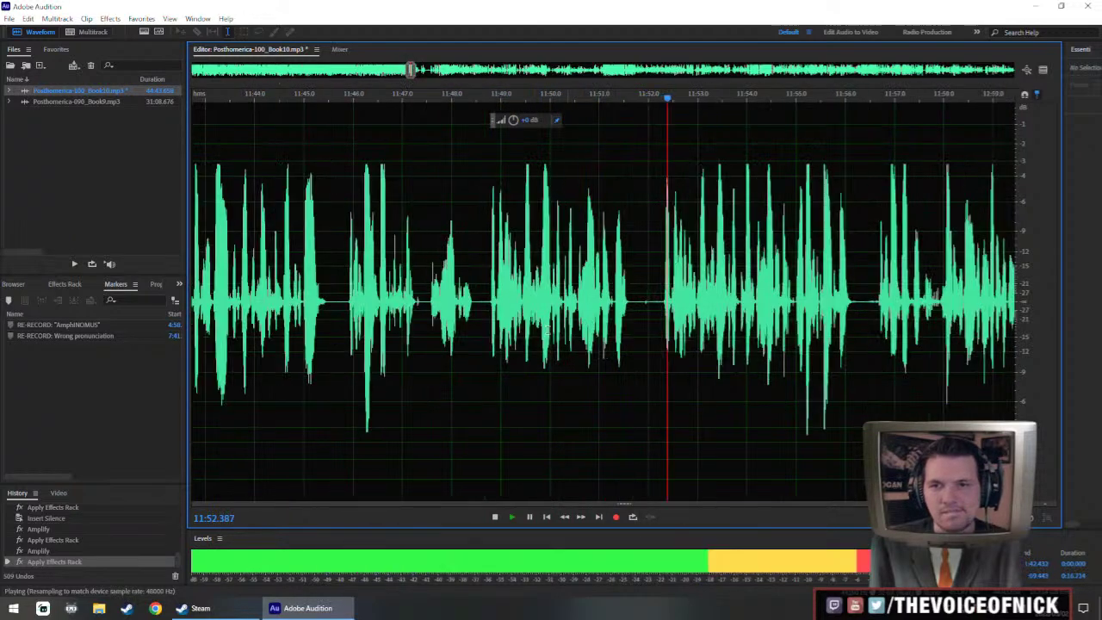
{"action": "left_click_drag", "start_coordinate": [490, 308], "coordinate": [663, 357]}
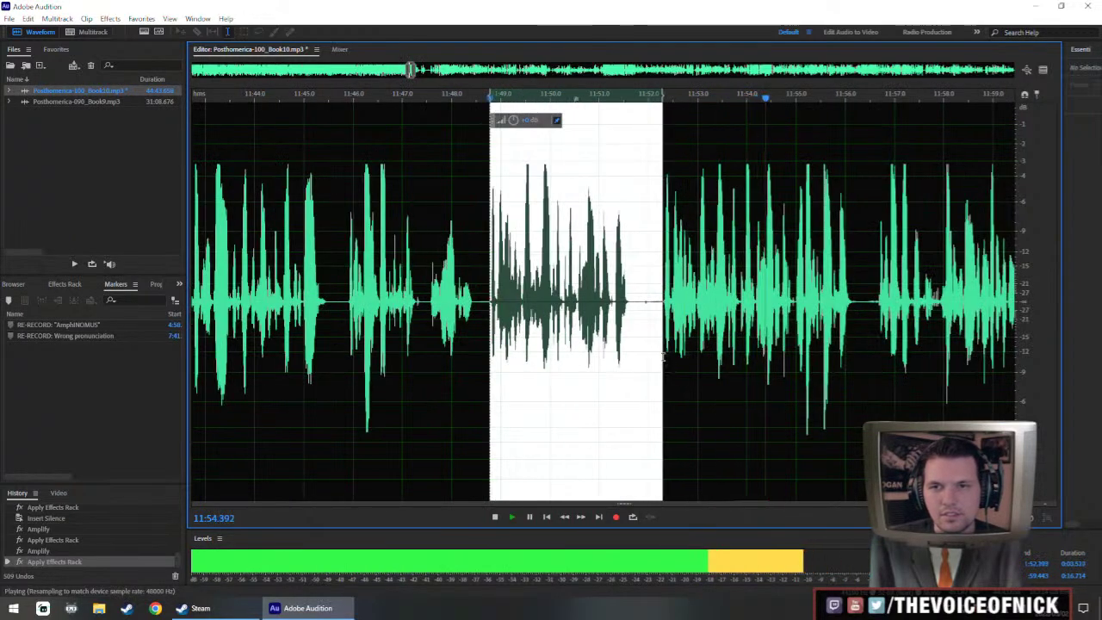
{"action": "key", "text": "Delete"}
{"action": "scroll", "coordinate": [381, 286], "scroll_direction": "down", "scroll_amount": 10}
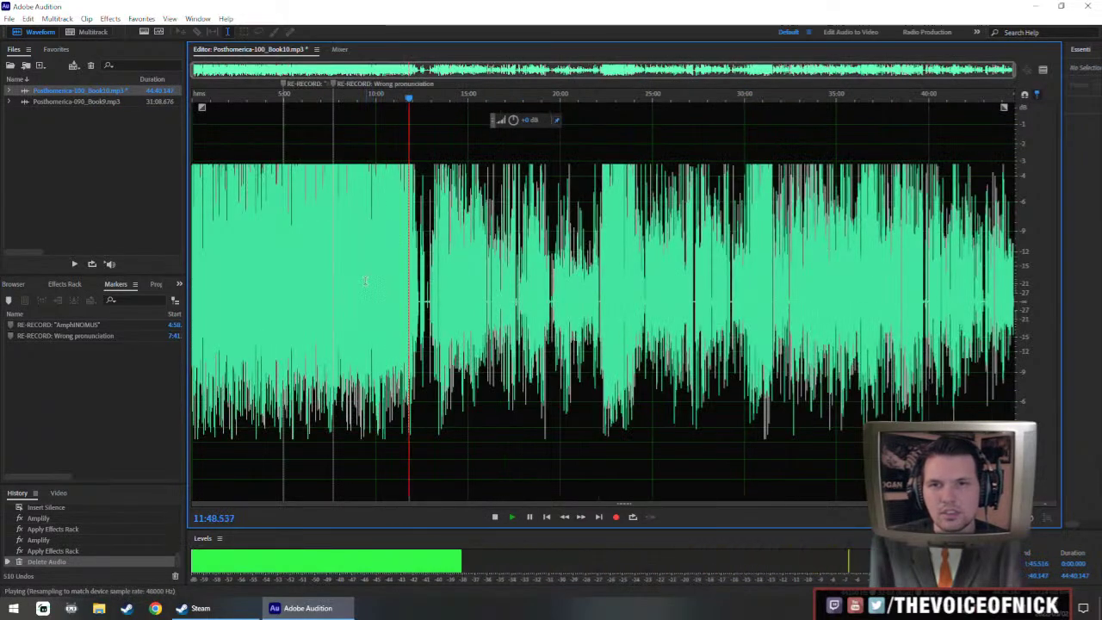
{"action": "scroll", "coordinate": [365, 281], "scroll_direction": "up", "scroll_amount": 10}
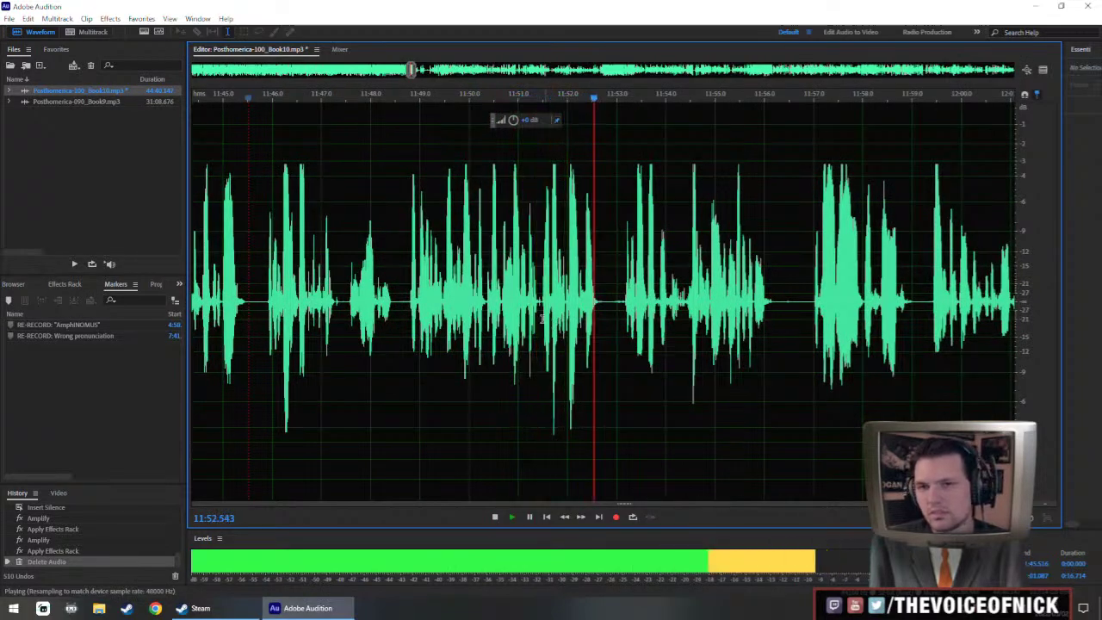
- Amplify and apply the effects rack to the phrases from about 11:53.2 to 11:56.2, then play from about 11:51.8
{"action": "left_click_drag", "start_coordinate": [682, 362], "coordinate": [468, 366]}
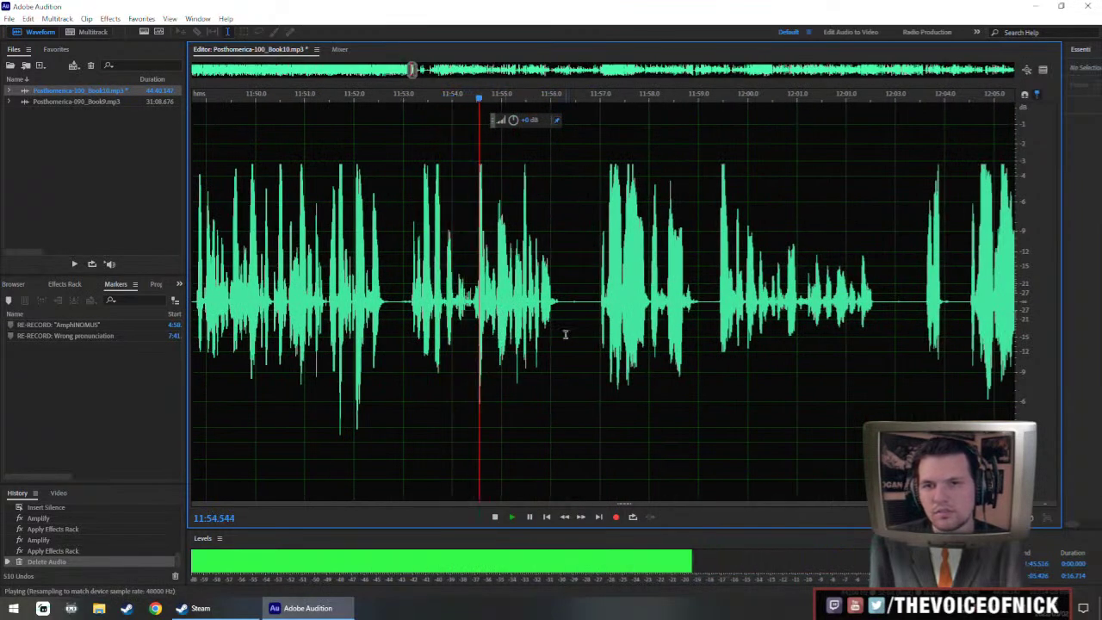
{"action": "left_click_drag", "start_coordinate": [559, 339], "coordinate": [453, 349]}
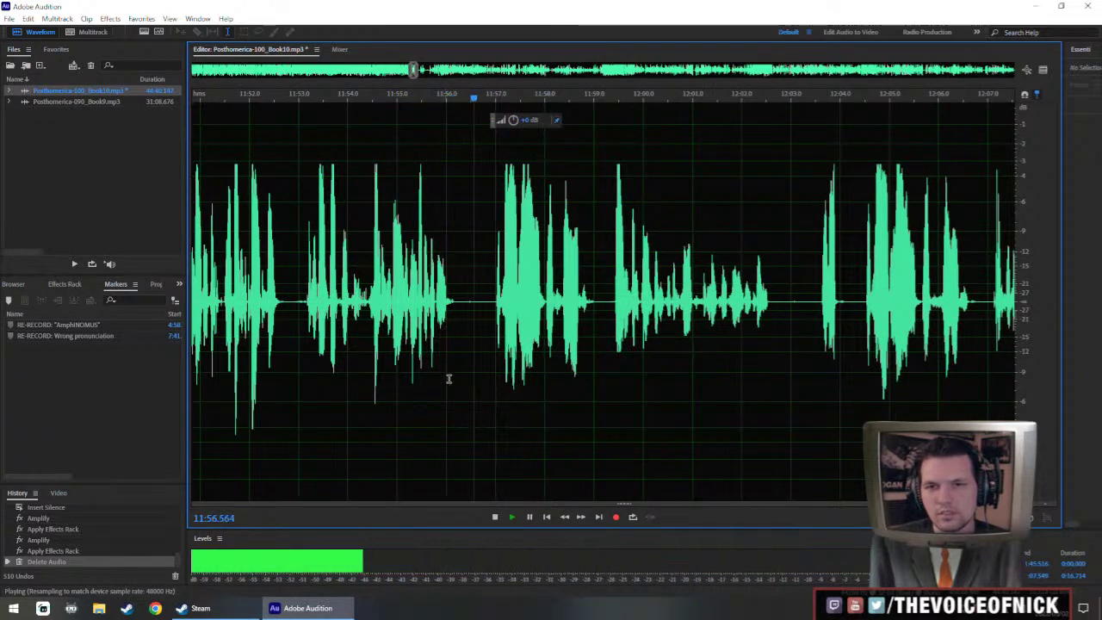
{"action": "scroll", "coordinate": [553, 399], "scroll_direction": "left", "scroll_amount": 2}
{"action": "left_click_drag", "start_coordinate": [529, 302], "coordinate": [374, 346]}
{"action": "left_click_drag", "start_coordinate": [516, 123], "coordinate": [515, 121]}
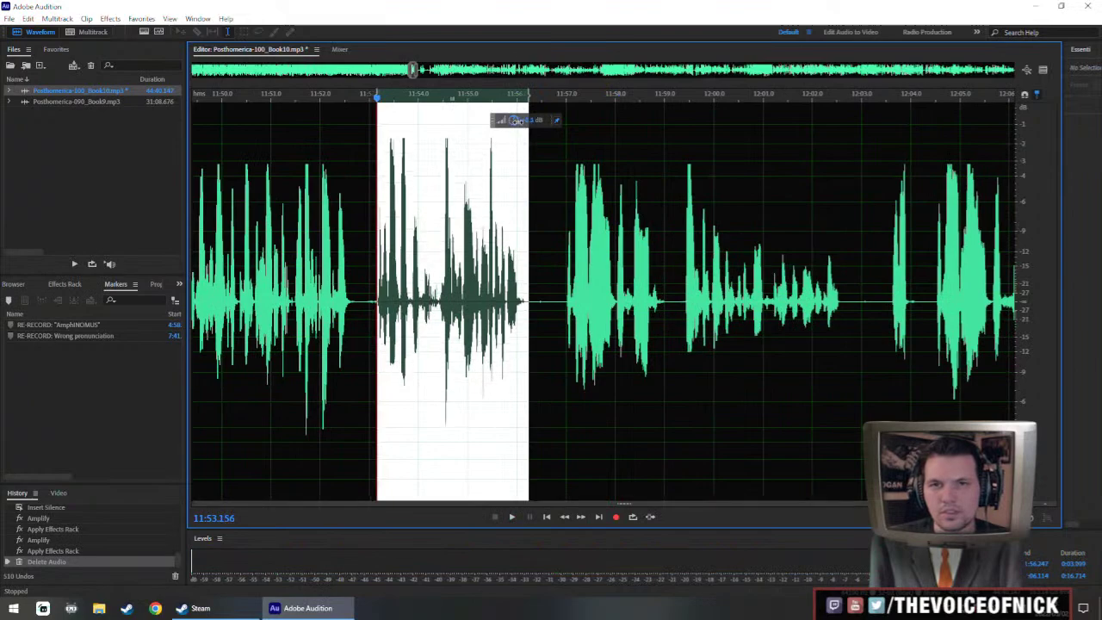
{"action": "left_click", "coordinate": [308, 230]}
{"action": "key", "text": "space"}
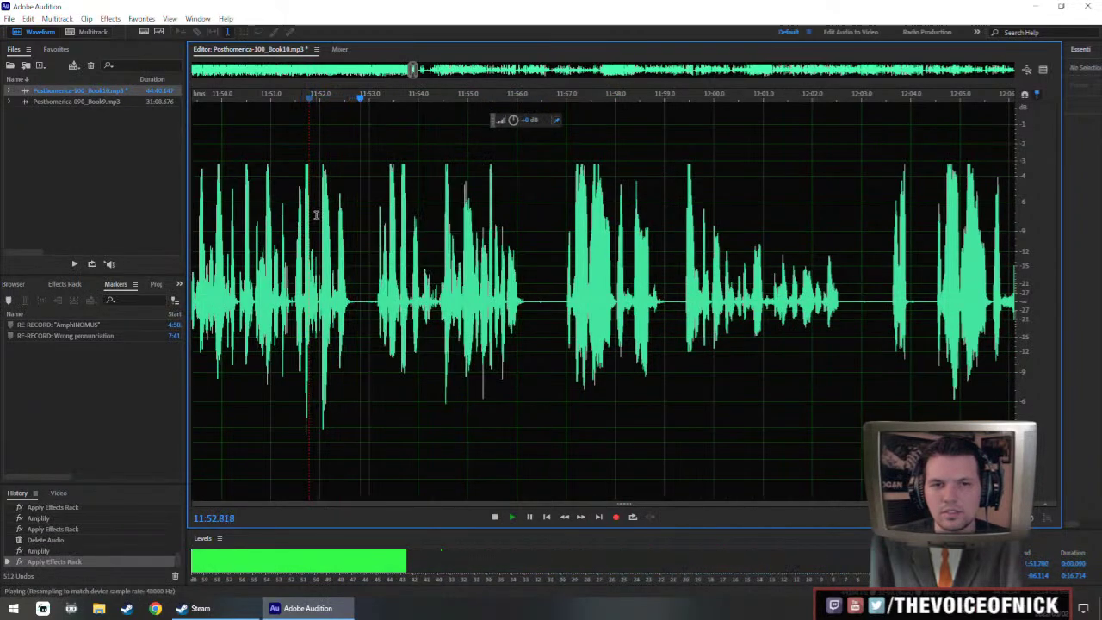
{"action": "scroll", "coordinate": [414, 258], "scroll_direction": "left", "scroll_amount": 2}
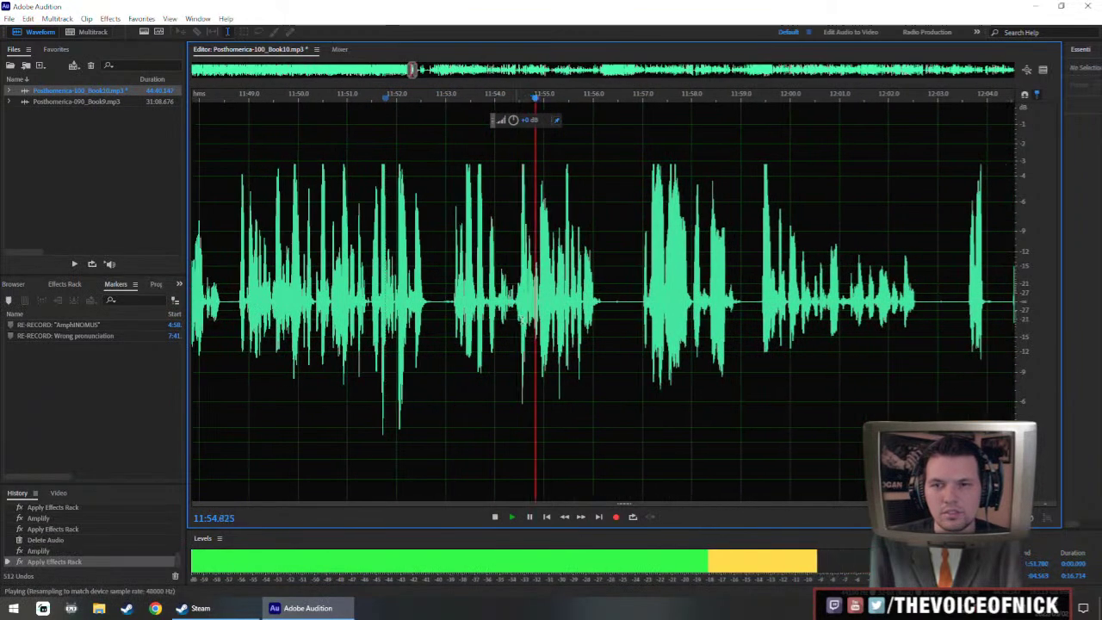
- Delete the unwanted takes from about 11:57.0 to 12:04.5 and play across the cut from about 11:55.6
{"action": "scroll", "coordinate": [524, 312], "scroll_direction": "down", "scroll_amount": 1}
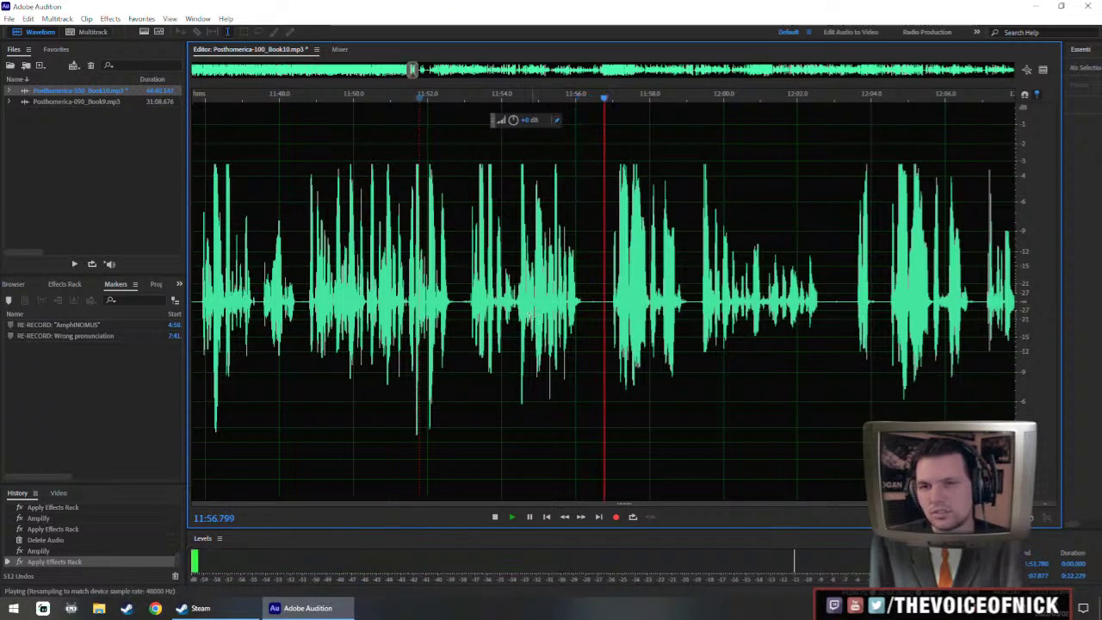
{"action": "left_click_drag", "start_coordinate": [752, 365], "coordinate": [624, 367]}
{"action": "scroll", "coordinate": [549, 367], "scroll_direction": "up", "scroll_amount": 2}
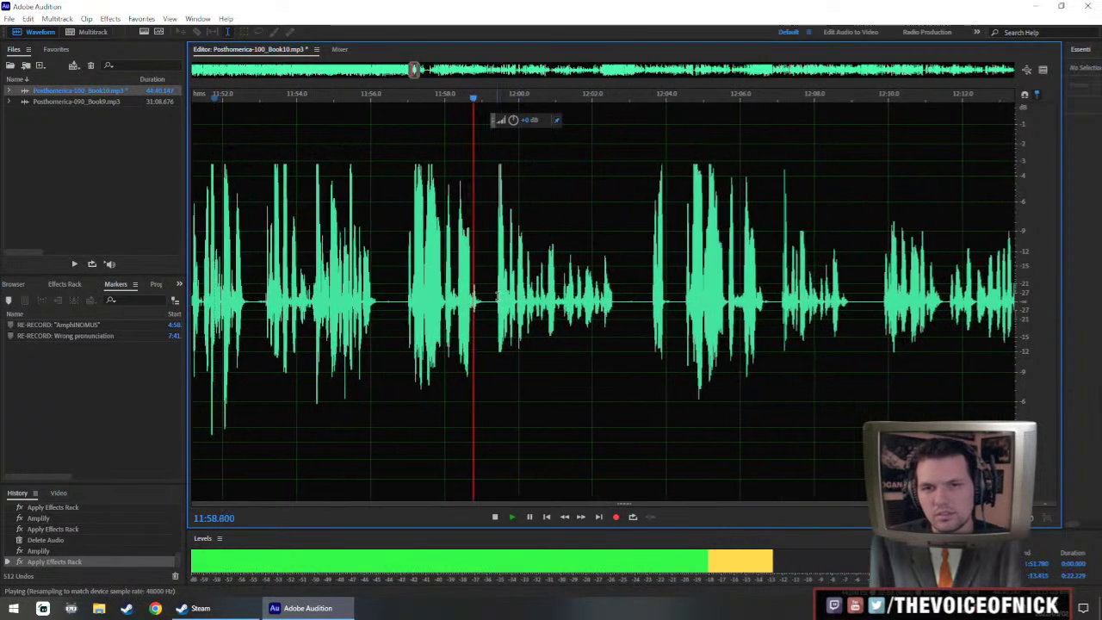
{"action": "scroll", "coordinate": [475, 347], "scroll_direction": "up", "scroll_amount": 2}
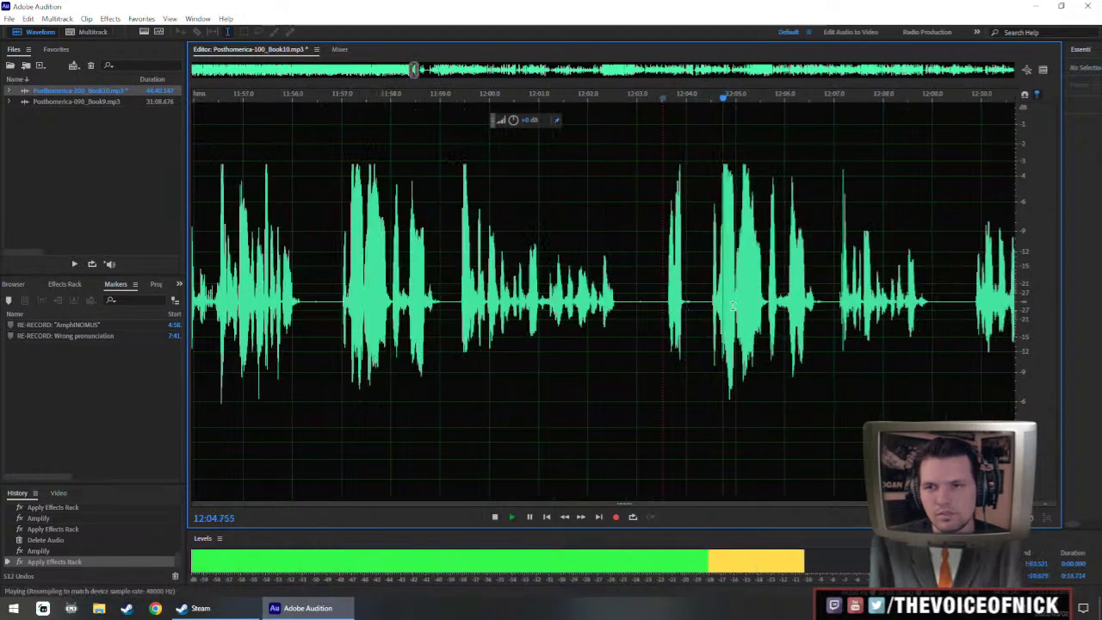
{"action": "left_click_drag", "start_coordinate": [280, 361], "coordinate": [648, 361]}
{"action": "key", "text": "space"}
{"action": "key", "text": "Delete"}
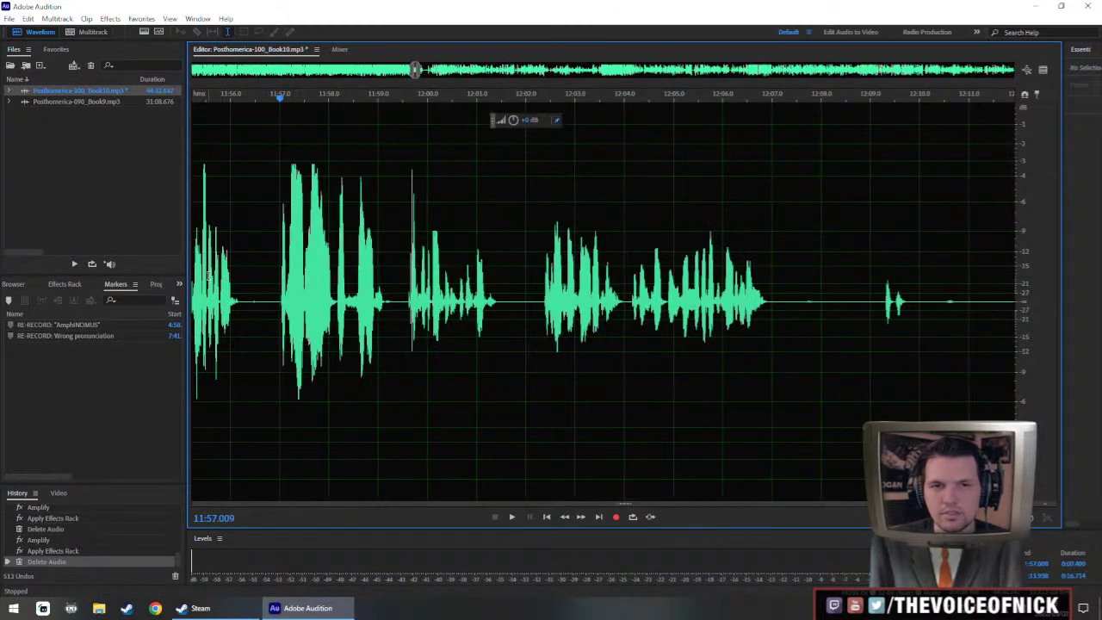
{"action": "left_click", "coordinate": [209, 275]}
{"action": "key", "text": "space"}
{"action": "scroll", "coordinate": [351, 297], "scroll_direction": "down", "scroll_amount": 2}
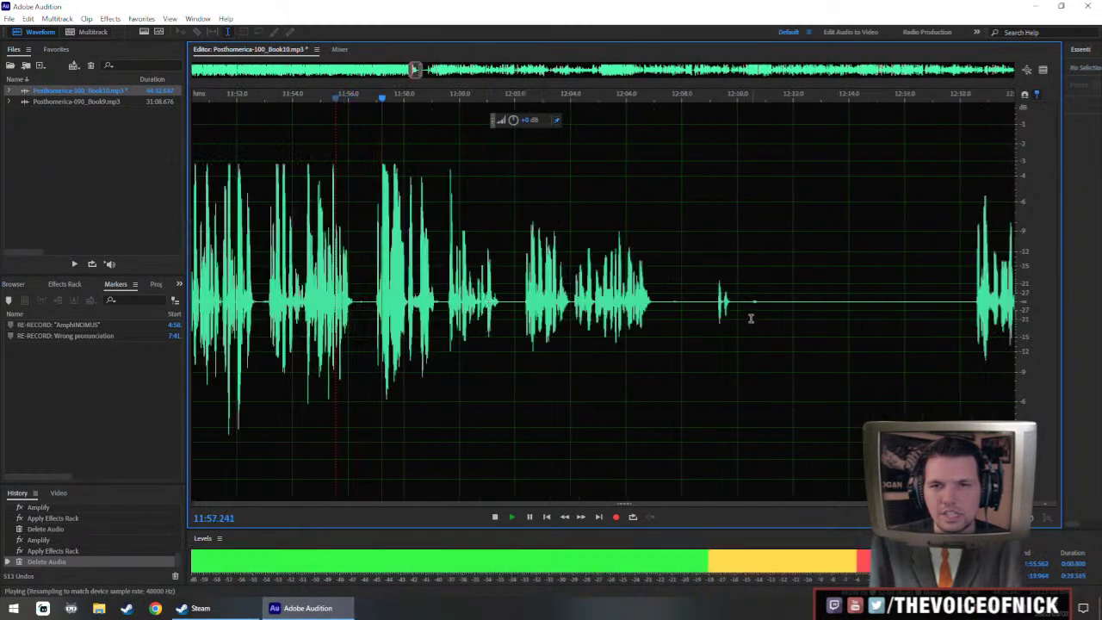
- Amplify and apply the effects rack to the quieter phrases from about 11:59.5 to 12:07.1, then play from about 11:56.8
{"action": "scroll", "coordinate": [673, 308], "scroll_direction": "down", "scroll_amount": 2}
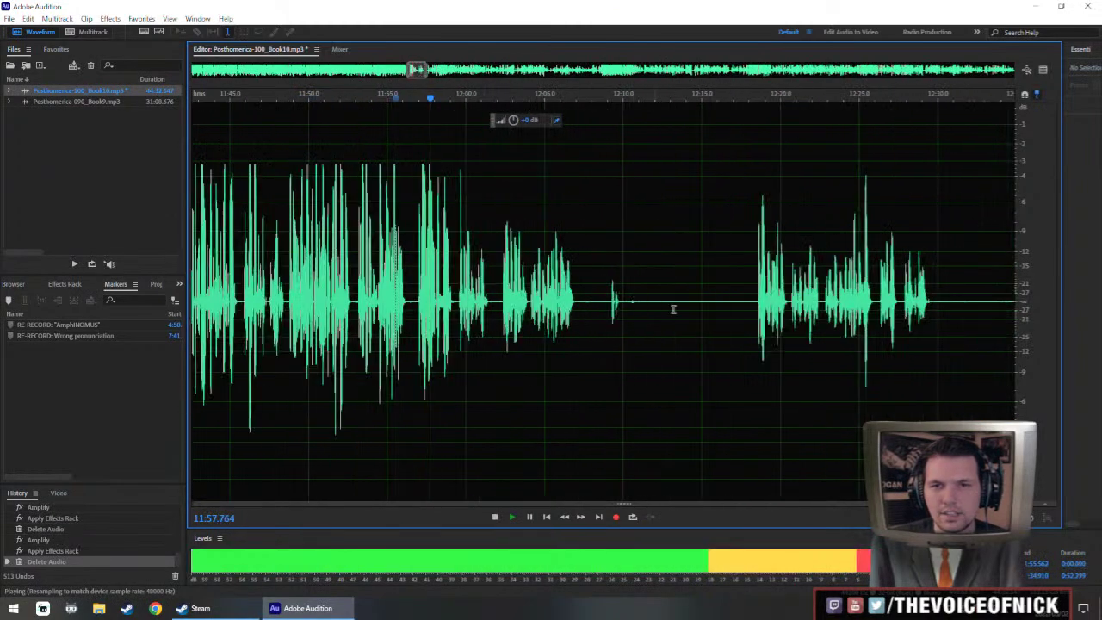
{"action": "left_click", "coordinate": [754, 305]}
{"action": "left_click", "coordinate": [447, 310]}
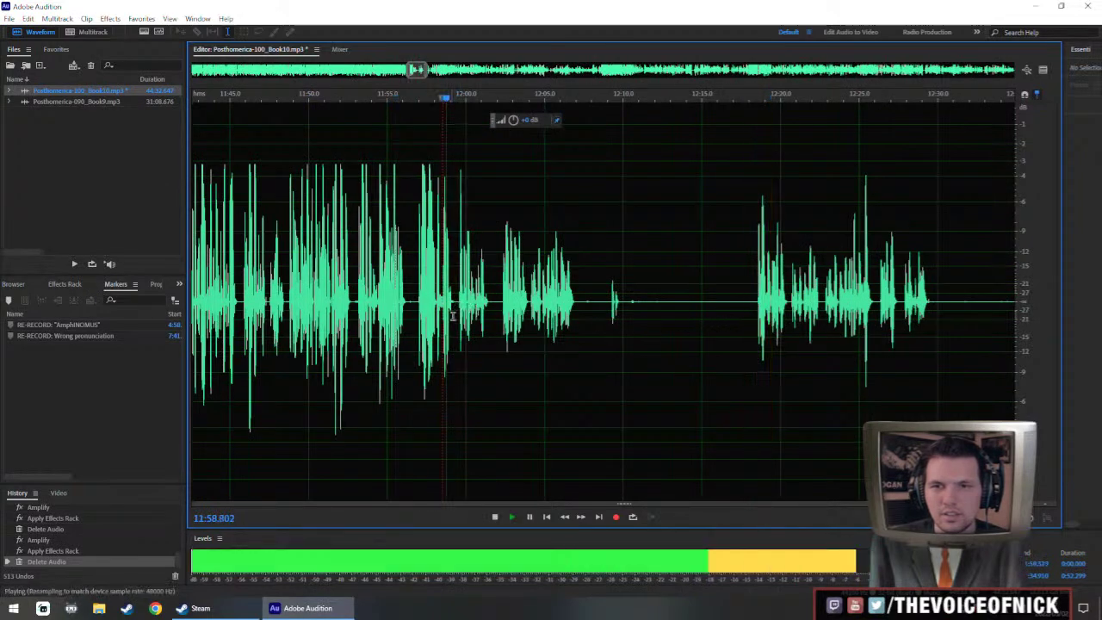
{"action": "scroll", "coordinate": [450, 310], "scroll_direction": "up", "scroll_amount": 2}
{"action": "left_click_drag", "start_coordinate": [745, 306], "coordinate": [463, 308]}
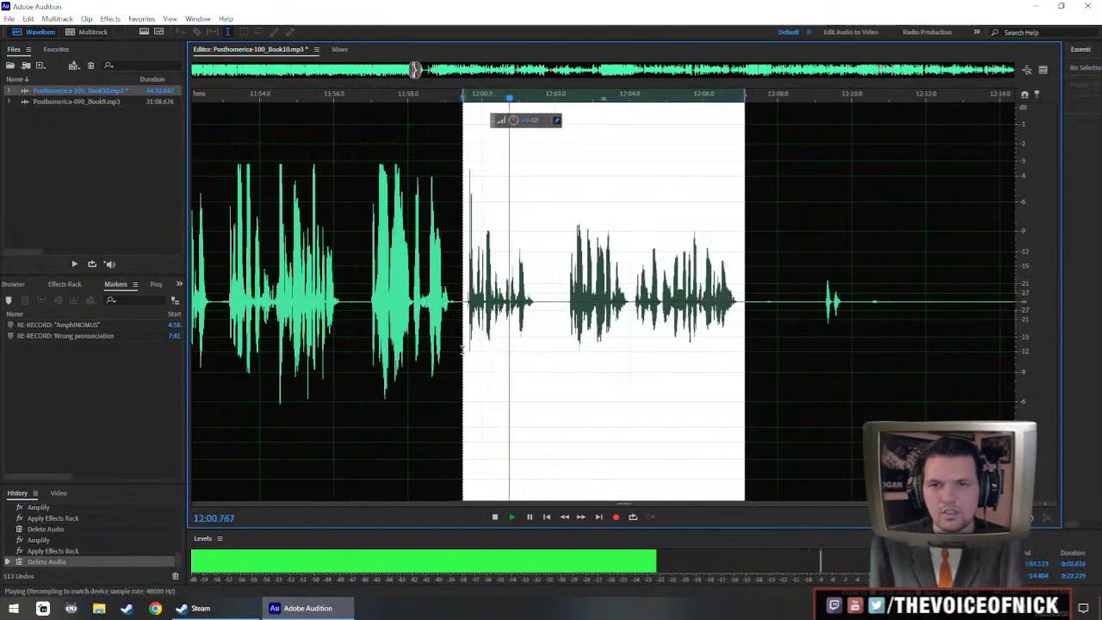
{"action": "key", "text": "space"}
{"action": "left_click_drag", "start_coordinate": [513, 121], "coordinate": [513, 104]}
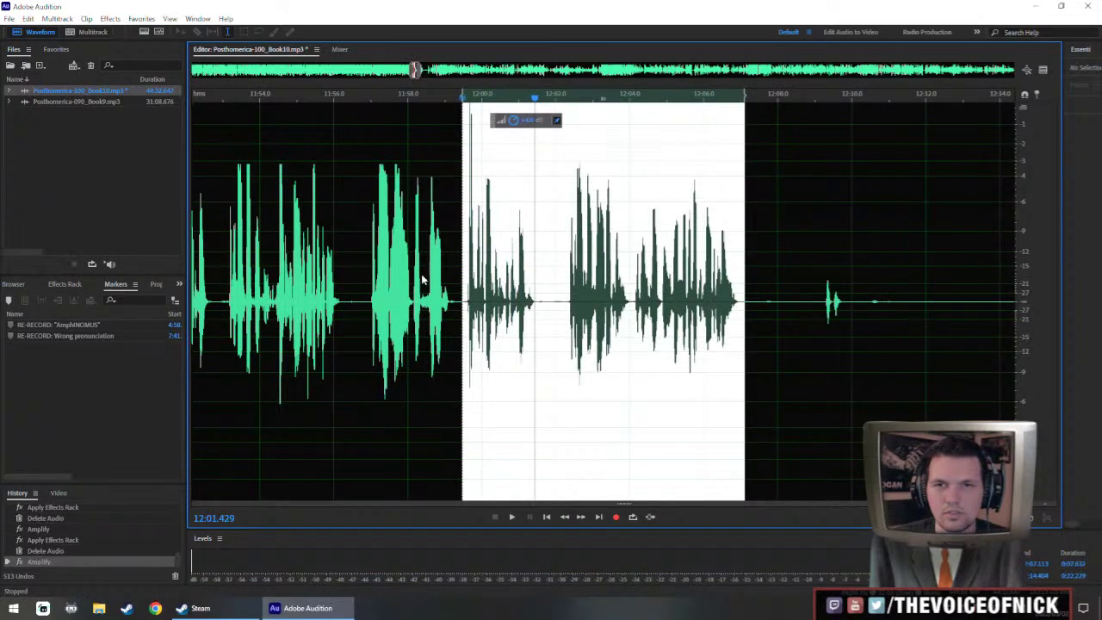
{"action": "key", "text": "space"}
{"action": "left_click", "coordinate": [365, 270]}
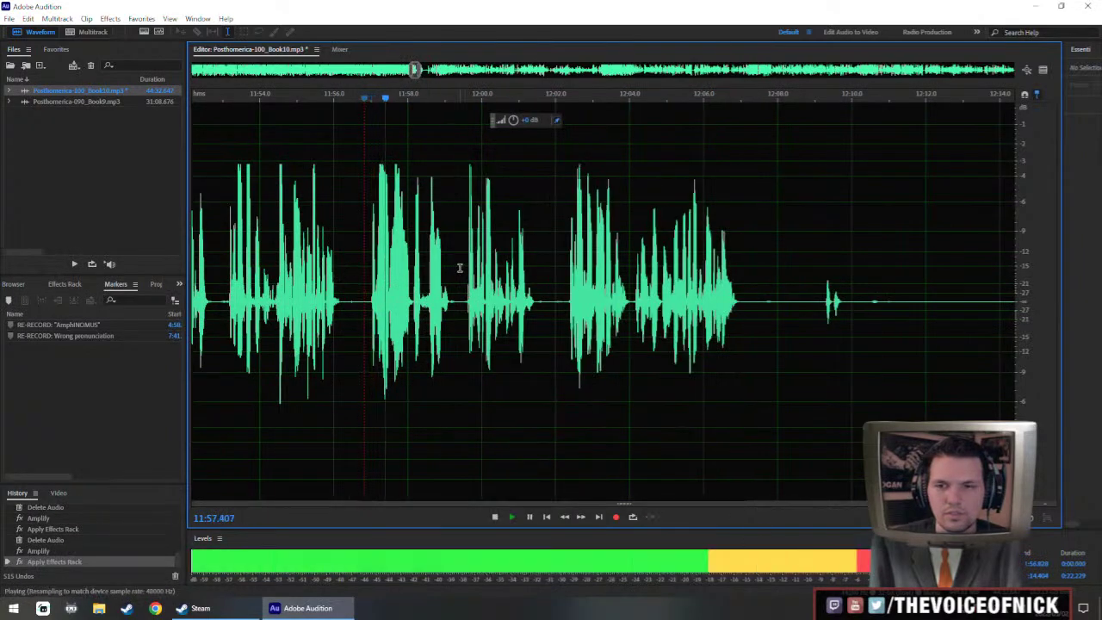
- Replace the pause between about 12:01.5 and 12:02.3 with silence and cut a short piece out of it
{"action": "scroll", "coordinate": [459, 267], "scroll_direction": "down", "scroll_amount": 2}
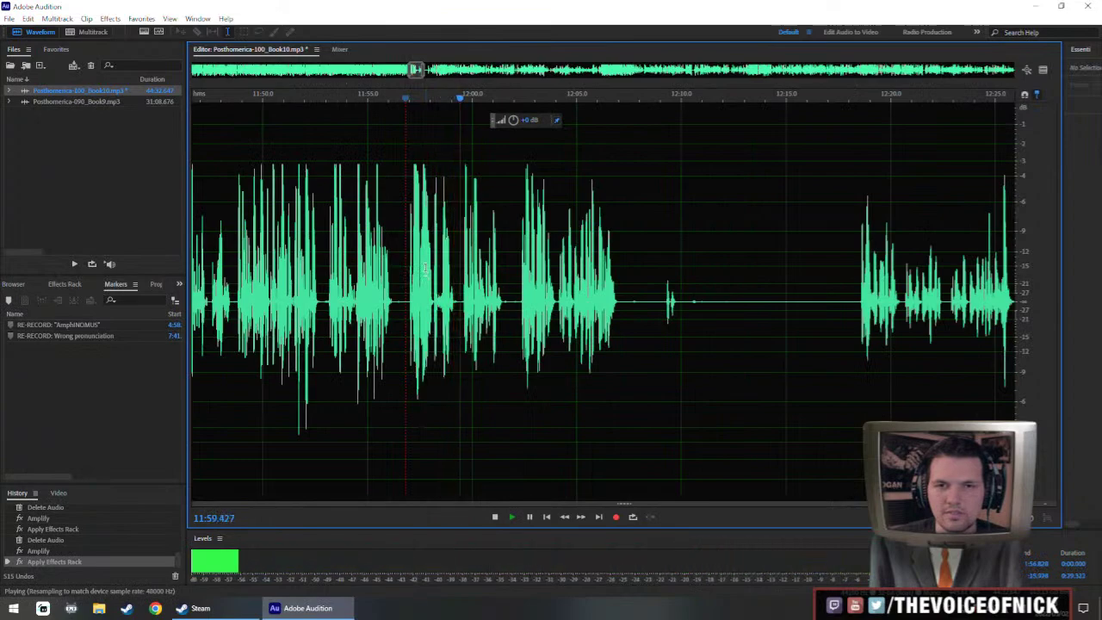
{"action": "scroll", "coordinate": [504, 311], "scroll_direction": "up", "scroll_amount": 2}
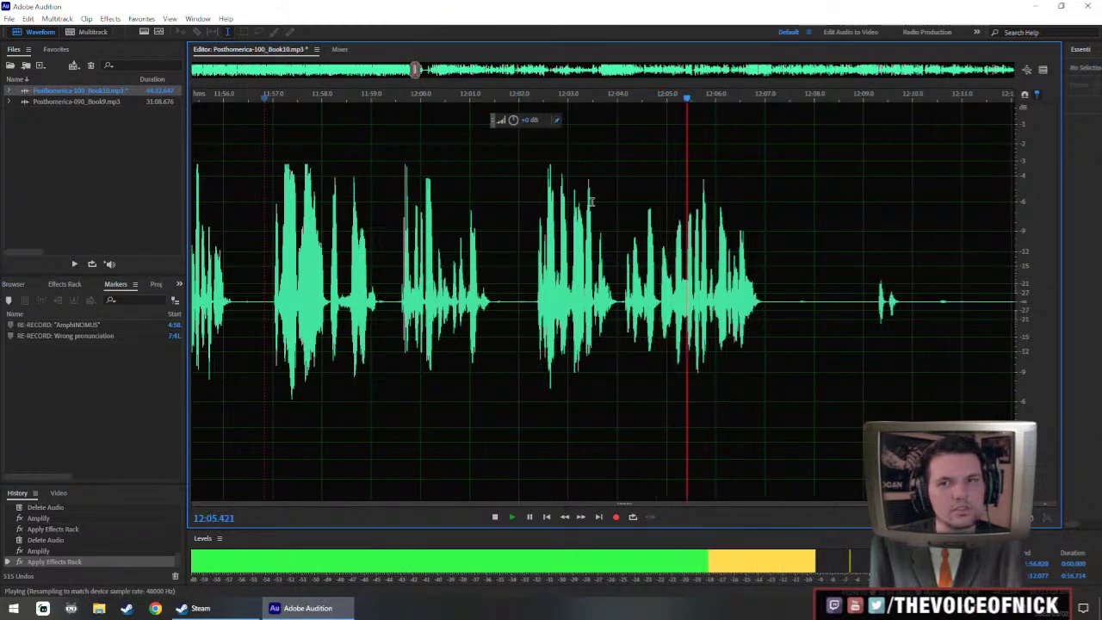
{"action": "scroll", "coordinate": [546, 289], "scroll_direction": "right", "scroll_amount": 2}
{"action": "key", "text": "space"}
{"action": "left_click_drag", "start_coordinate": [379, 316], "coordinate": [420, 335]}
{"action": "key", "text": "shift+s"}
{"action": "key", "text": "Return"}
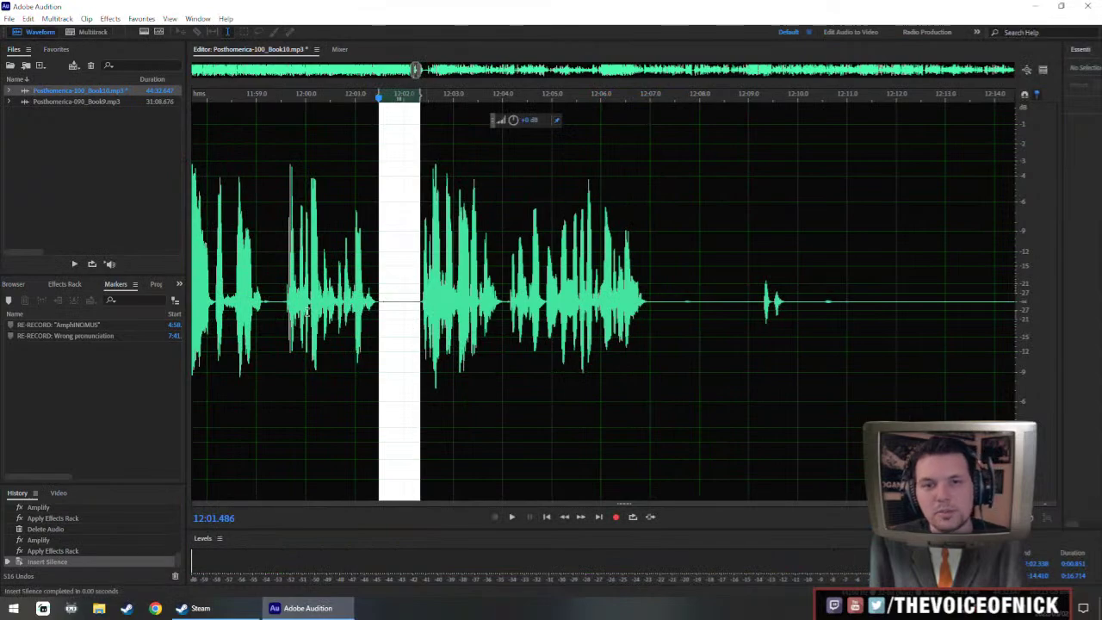
{"action": "left_click", "coordinate": [392, 320]}
{"action": "key", "text": "Delete"}
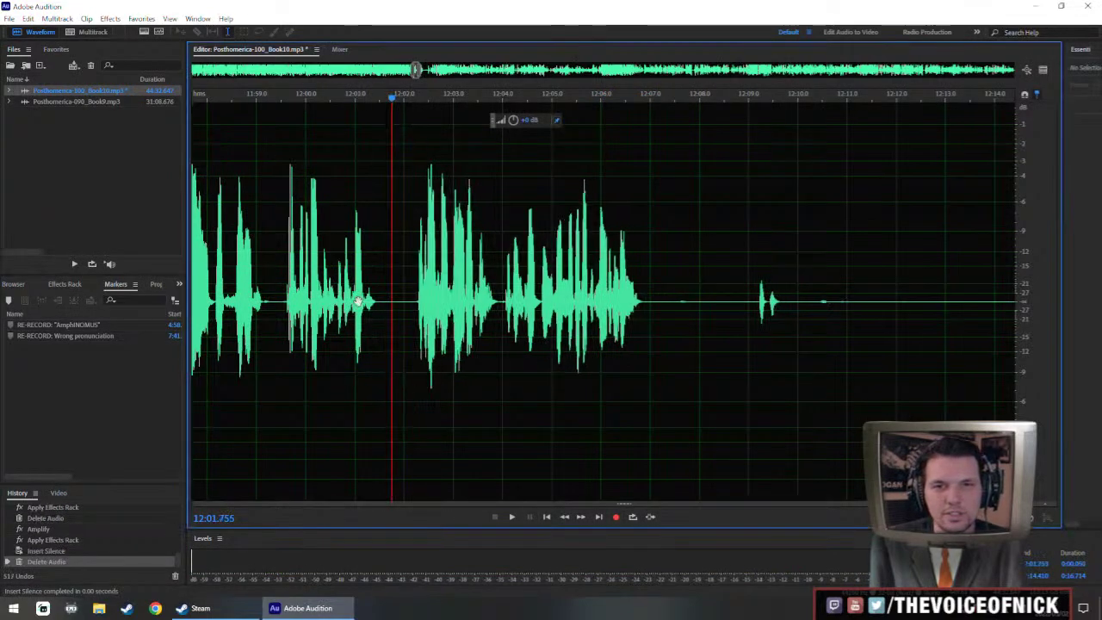
- Play from about 11:58.1, cut another sliver from the pause near 12:01.8, then replay from about 12:00.3
{"action": "scroll", "coordinate": [385, 302], "scroll_direction": "down", "scroll_amount": 1}
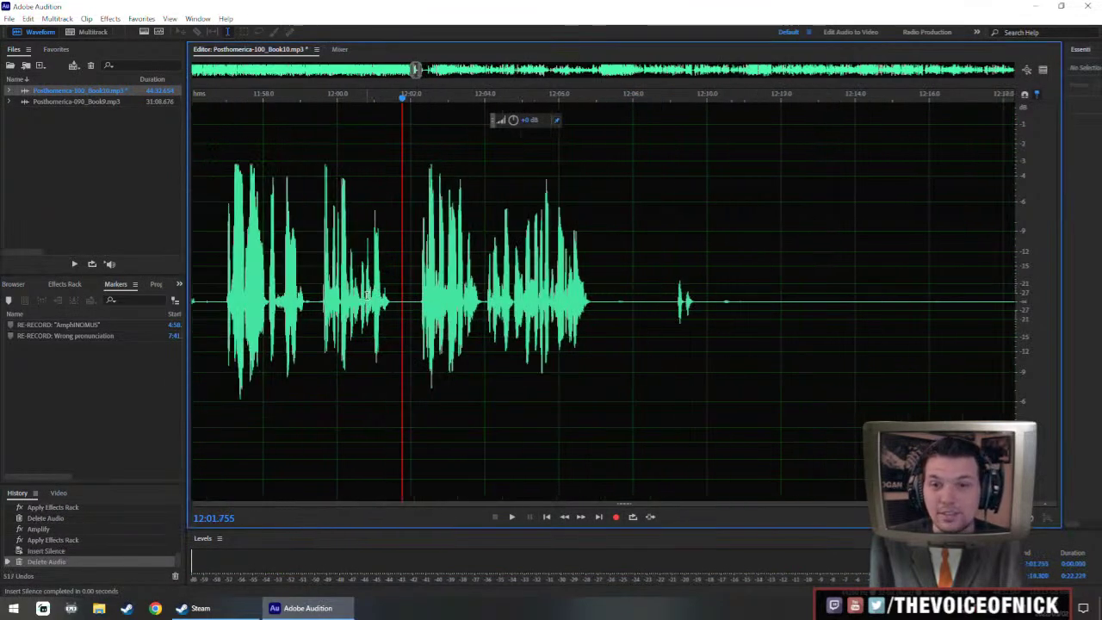
{"action": "scroll", "coordinate": [383, 302], "scroll_direction": "left", "scroll_amount": 1}
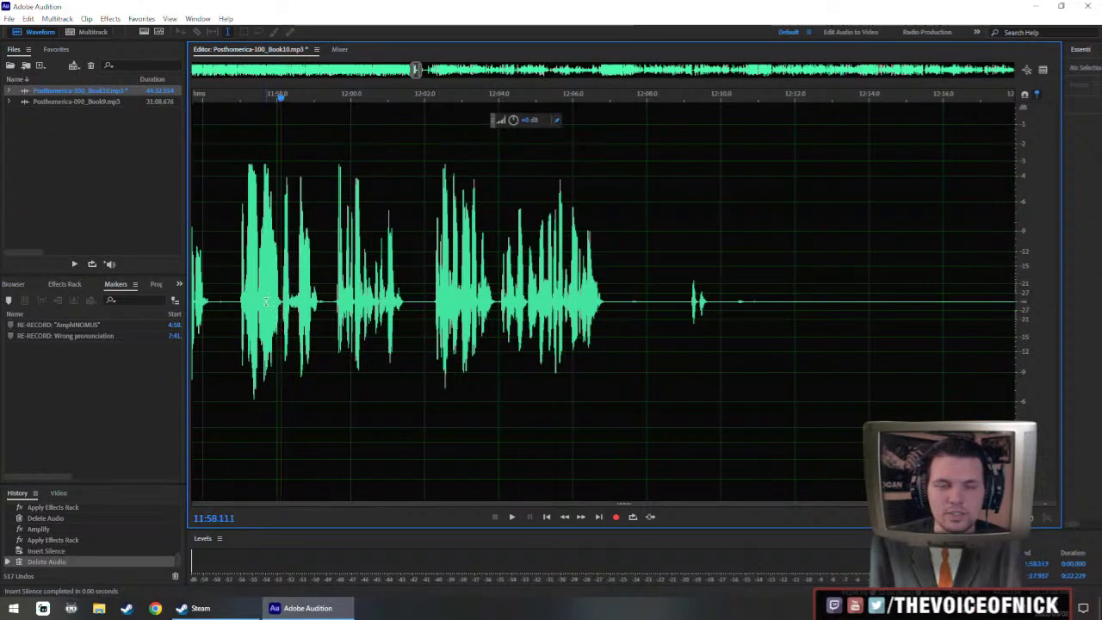
{"action": "key", "text": "space"}
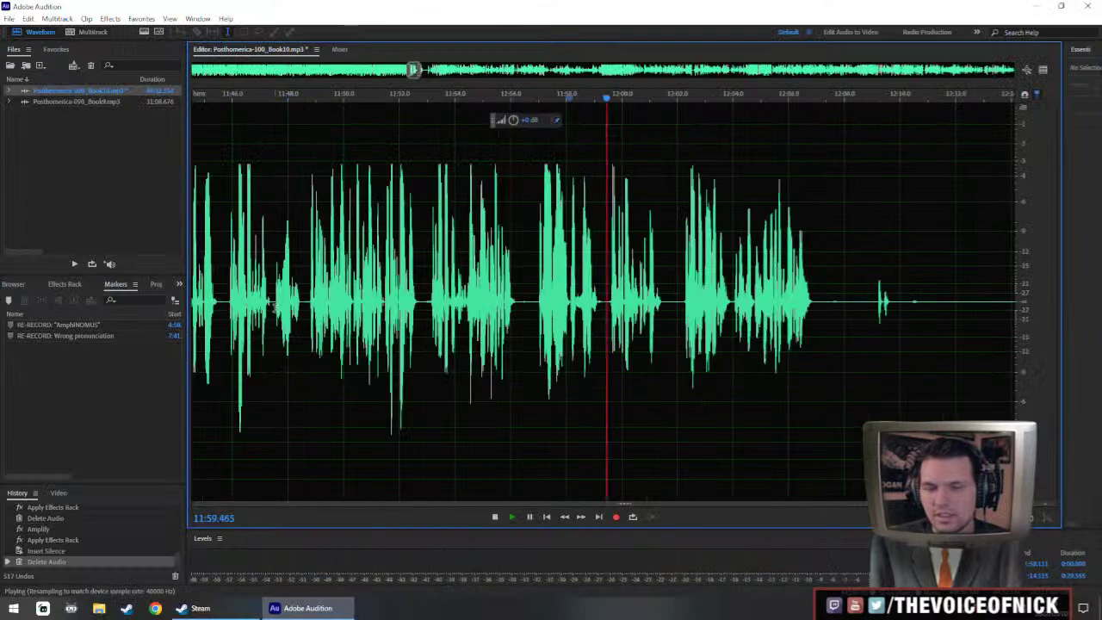
{"action": "scroll", "coordinate": [603, 309], "scroll_direction": "up", "scroll_amount": 1}
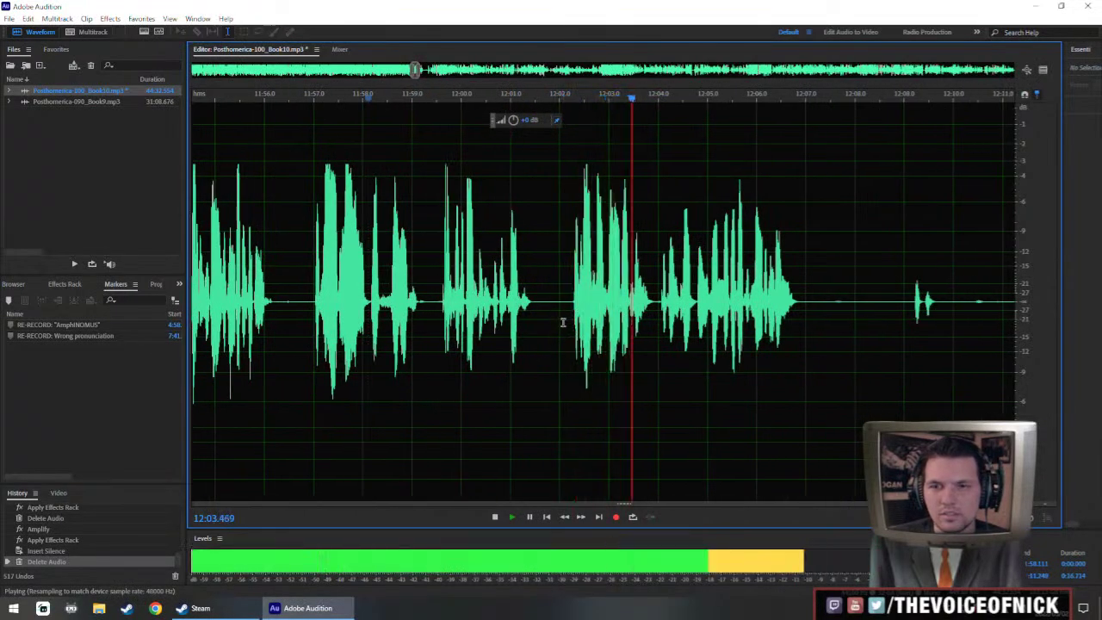
{"action": "key", "text": "space"}
{"action": "left_click_drag", "start_coordinate": [548, 325], "coordinate": [553, 325]}
{"action": "key", "text": "Delete"}
{"action": "left_click", "coordinate": [475, 259]}
{"action": "key", "text": "space"}
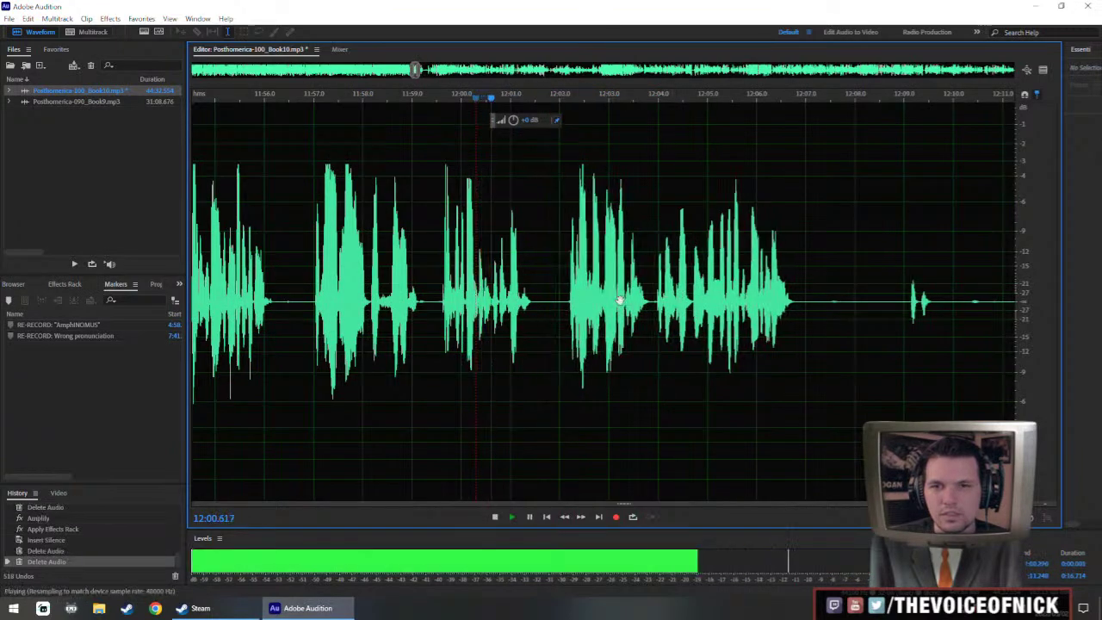
- Amplify the phrase from about 12:00.3 to 12:01.5 by 3 dB, apply the effects rack to it, and play from about 11:59.1
{"action": "scroll", "coordinate": [620, 300], "scroll_direction": "up", "scroll_amount": 2}
{"action": "key", "text": "space"}
{"action": "left_click_drag", "start_coordinate": [480, 319], "coordinate": [381, 325]}
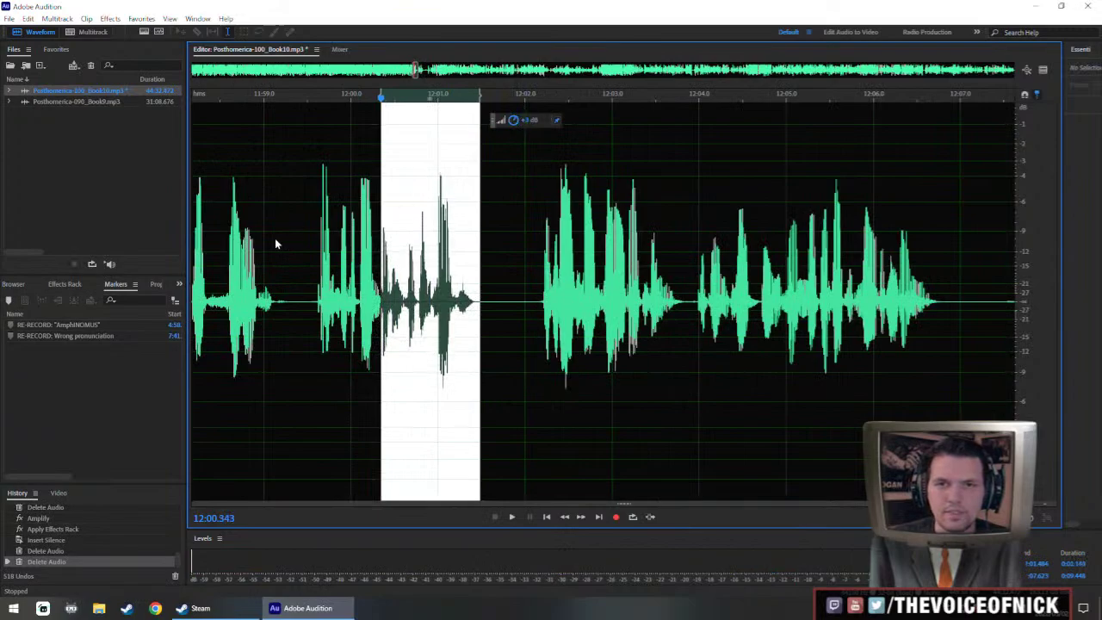
{"action": "left_click", "coordinate": [276, 275]}
{"action": "key", "text": "space"}
{"action": "scroll", "coordinate": [613, 282], "scroll_direction": "down", "scroll_amount": 5}
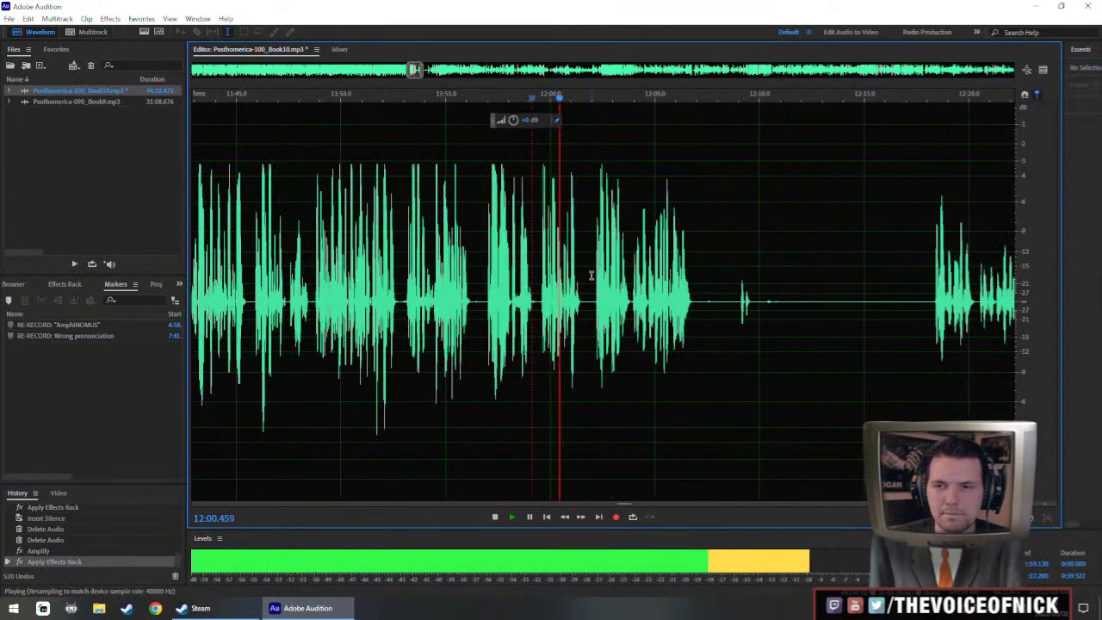
- Listen on through the takes from about 12:18.1 and add a cue marker after the edited passage at about 12:06.9
{"action": "left_click_drag", "start_coordinate": [713, 325], "coordinate": [610, 336]}
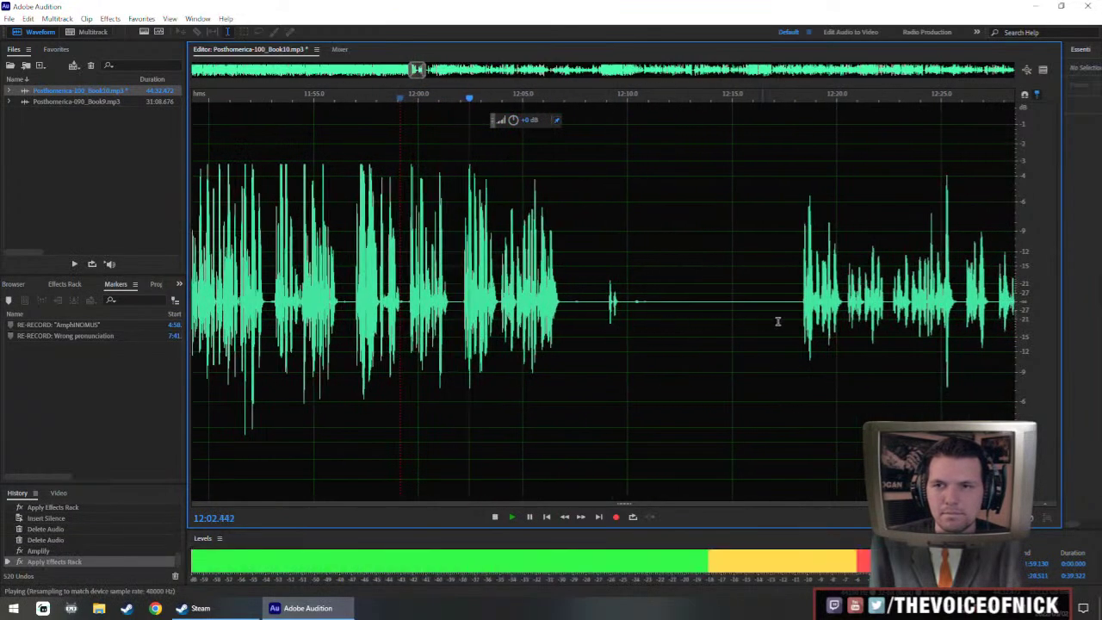
{"action": "left_click_drag", "start_coordinate": [837, 316], "coordinate": [730, 333]}
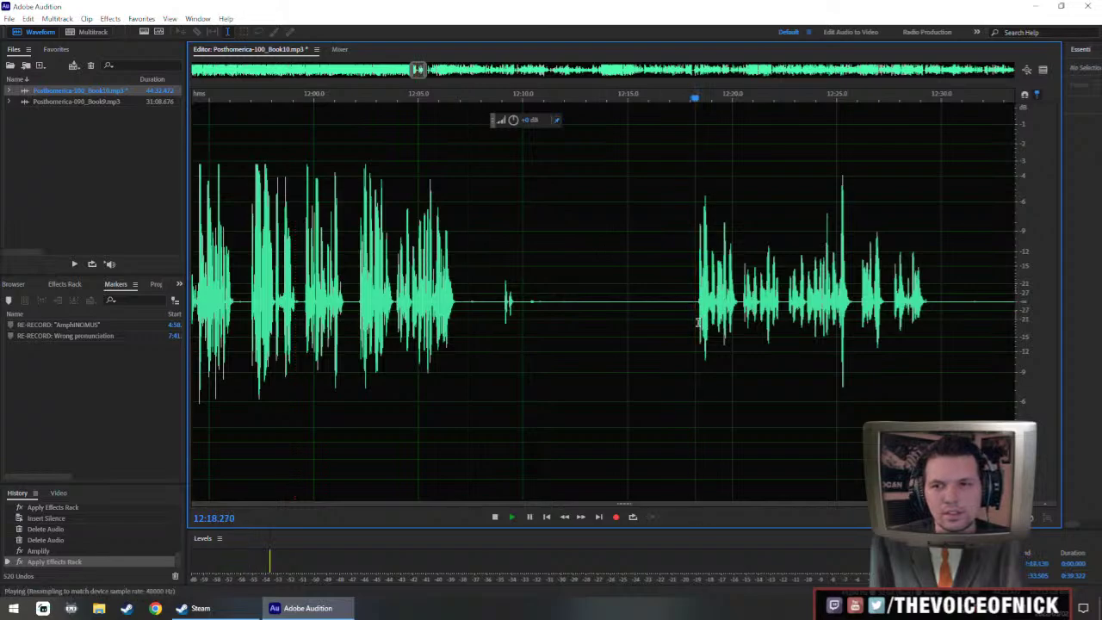
{"action": "key", "text": "space"}
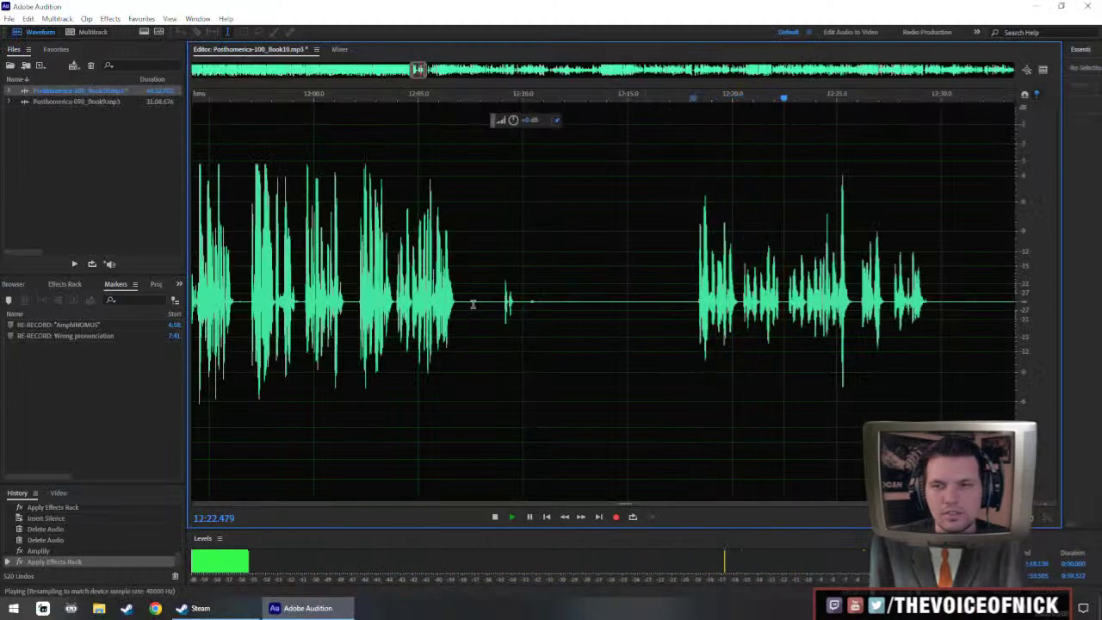
{"action": "scroll", "coordinate": [731, 317], "scroll_direction": "right", "scroll_amount": 4}
{"action": "scroll", "coordinate": [731, 317], "scroll_direction": "down", "scroll_amount": 2}
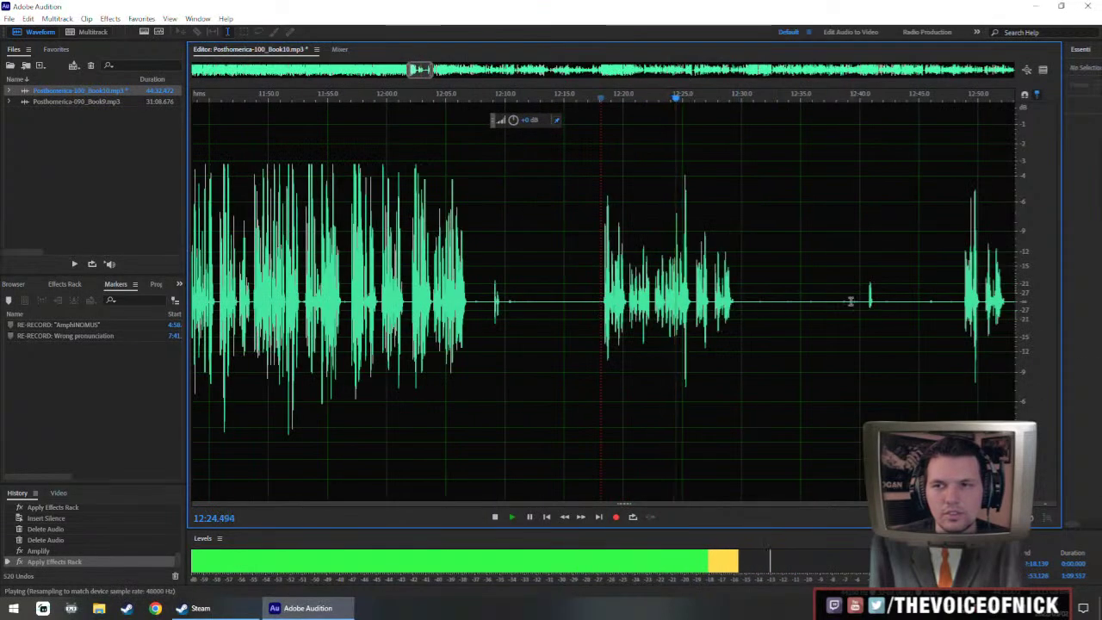
{"action": "scroll", "coordinate": [729, 316], "scroll_direction": "right", "scroll_amount": 1}
{"action": "key", "text": "space"}
{"action": "key", "text": "m"}
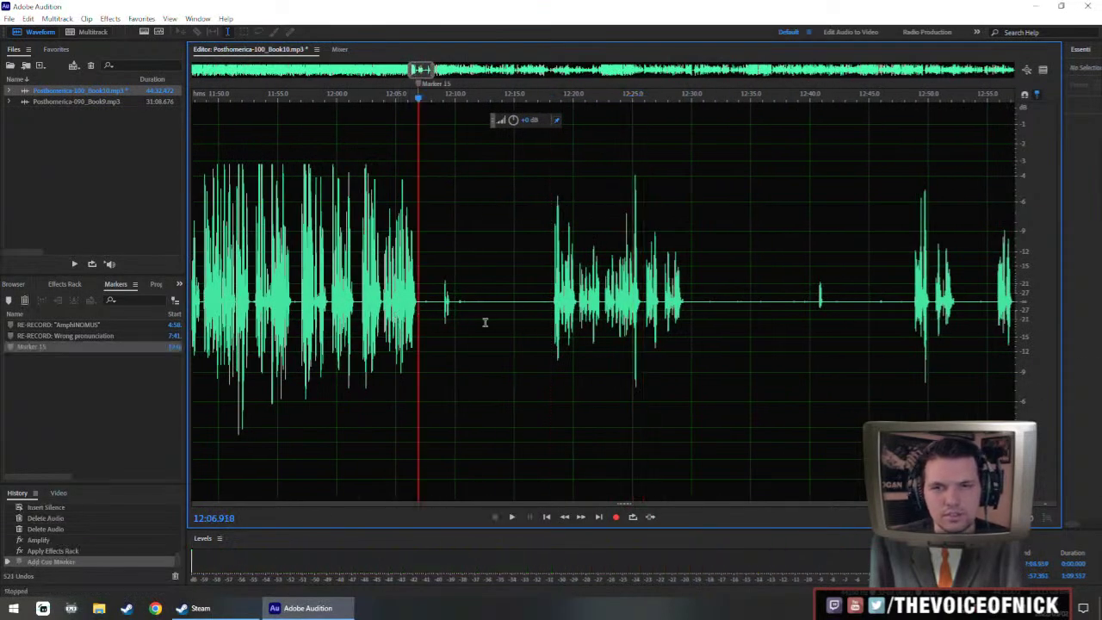
- Play and compare the takes of the phrase around 12:26 to 12:29 and around 12:48.8
{"action": "left_click", "coordinate": [646, 312]}
{"action": "key", "text": "space"}
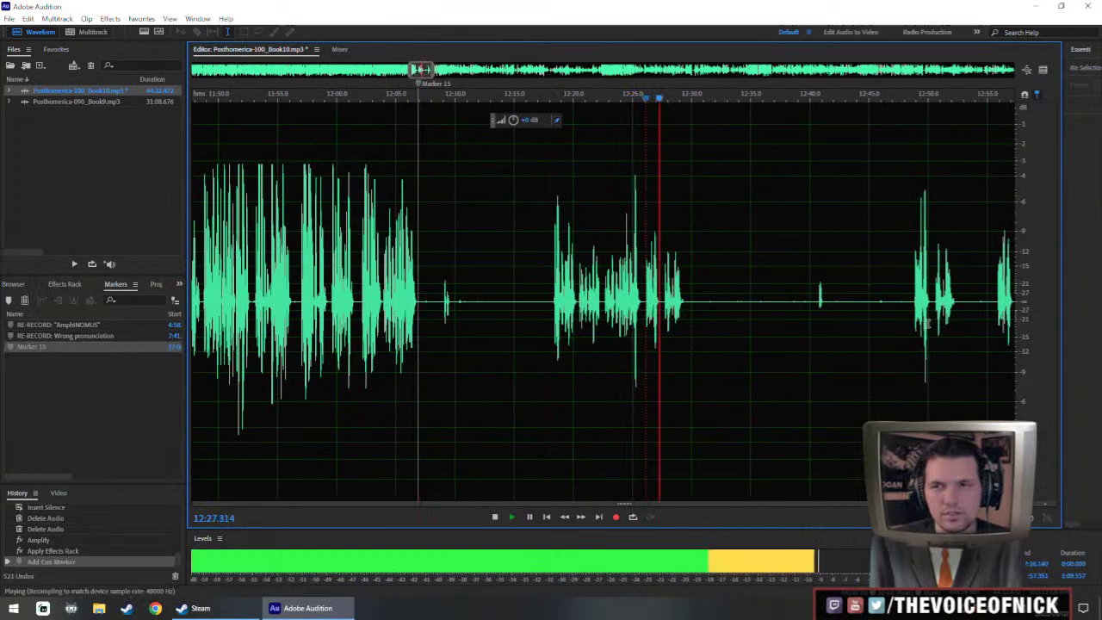
{"action": "left_click_drag", "start_coordinate": [890, 315], "coordinate": [794, 315]}
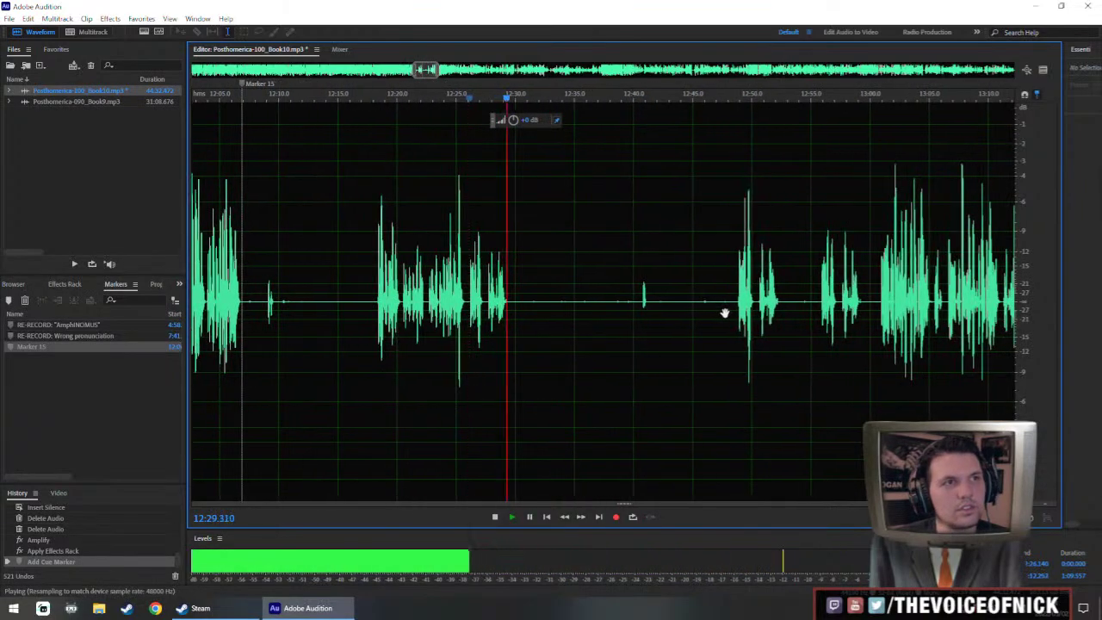
{"action": "key", "text": "space"}
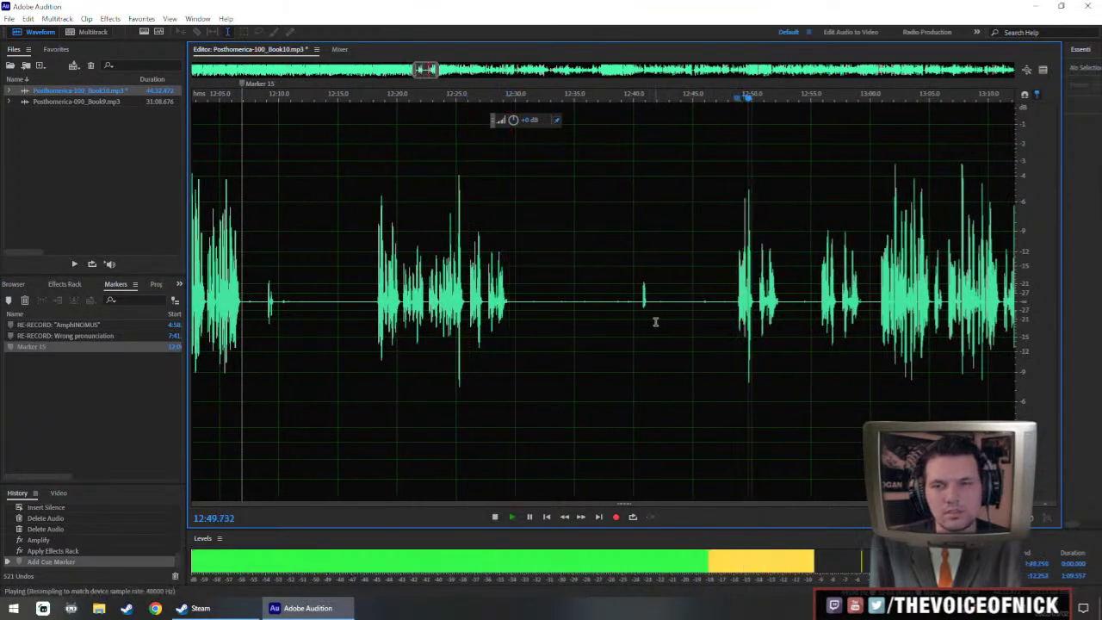
{"action": "left_click_drag", "start_coordinate": [620, 317], "coordinate": [655, 322]}
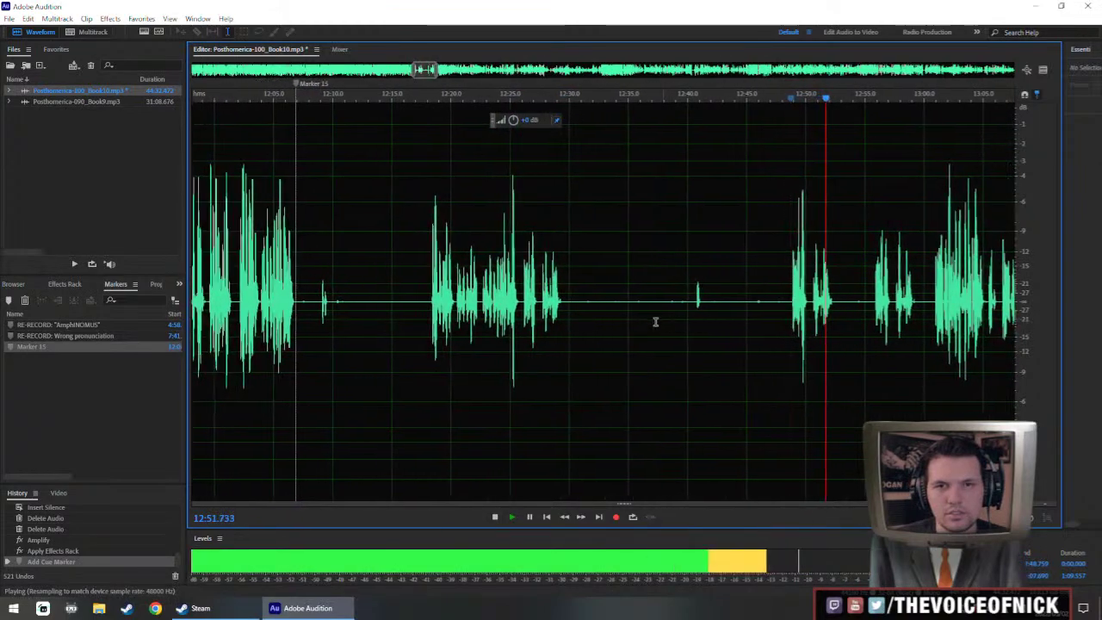
{"action": "left_click", "coordinate": [541, 312]}
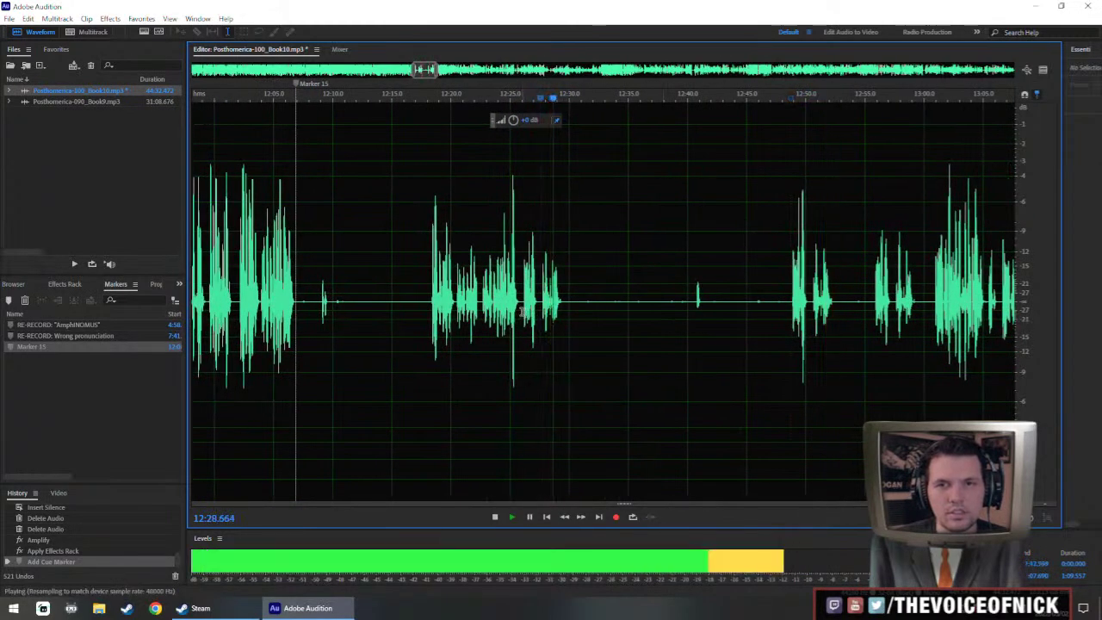
{"action": "left_click", "coordinate": [522, 311]}
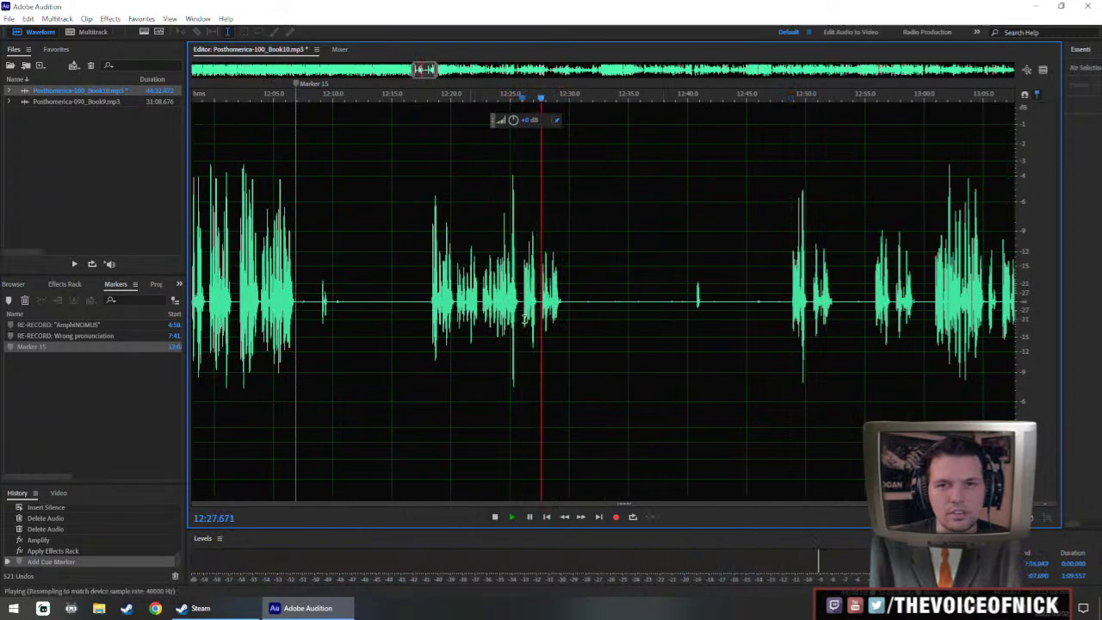
{"action": "key", "text": "space"}
- Copy the phrase from about 12:48.8 to 12:50.3 and paste it after the marker at about 12:08.0
{"action": "left_click_drag", "start_coordinate": [791, 308], "coordinate": [811, 314]}
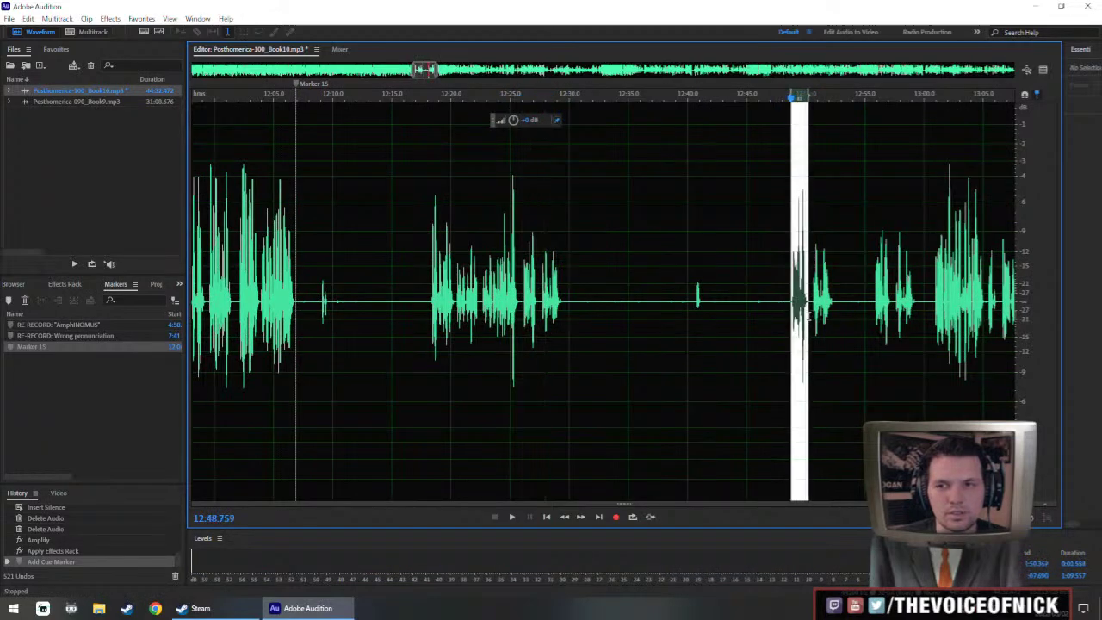
{"action": "left_click", "coordinate": [309, 310]}
{"action": "key", "text": "ctrl+v"}
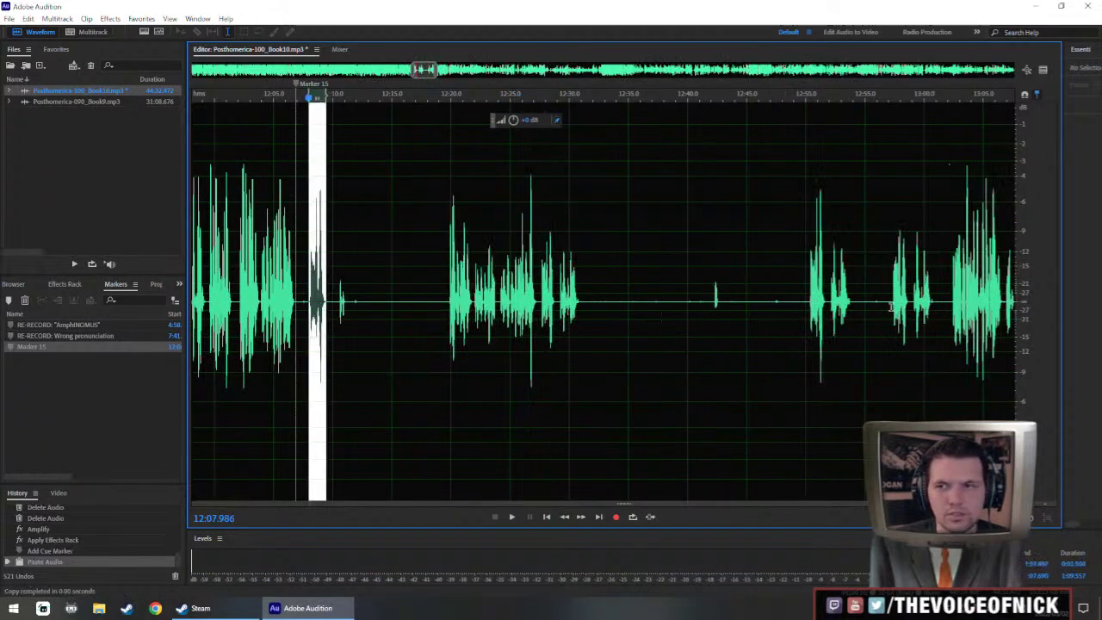
- Play from about 12:59.1, then copy the phrases from about 12:27.6 to 12:31.3 and paste them at about 12:10.0
{"action": "left_click", "coordinate": [913, 316]}
{"action": "key", "text": "space"}
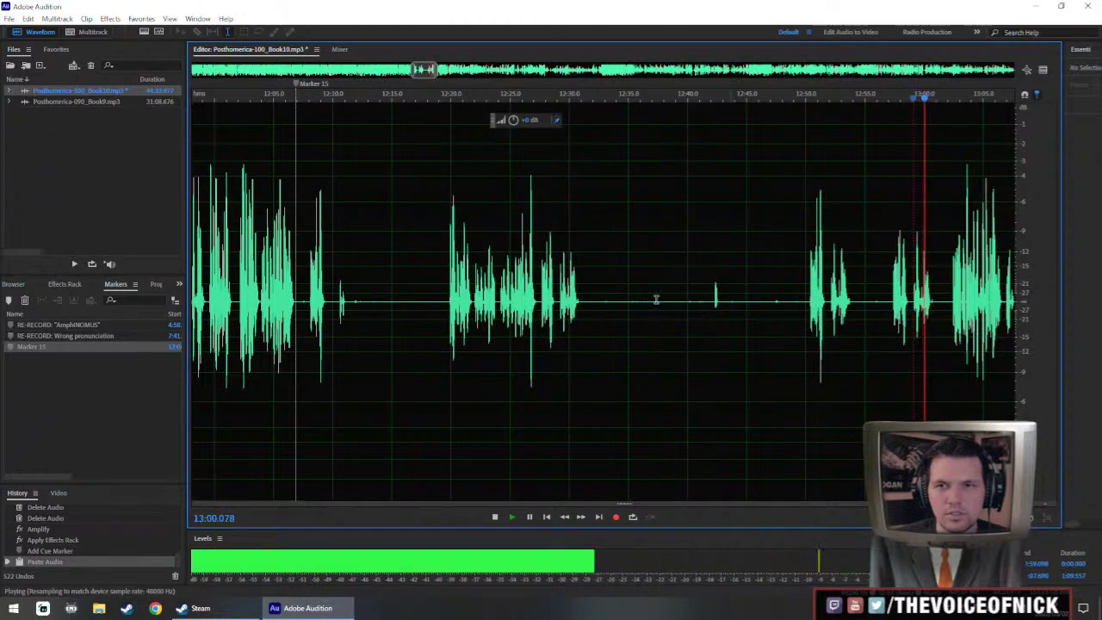
{"action": "left_click", "coordinate": [542, 310]}
{"action": "left_click_drag", "start_coordinate": [541, 312], "coordinate": [585, 311]}
{"action": "key", "text": "ctrl+c"}
{"action": "left_click", "coordinate": [334, 310]}
{"action": "key", "text": "ctrl+v"}
- Compare the takes near 12:25.4 and 12:04, then select the preferred phrase from about 12:27.3 to 12:30.8 for copying
{"action": "left_click", "coordinate": [514, 321]}
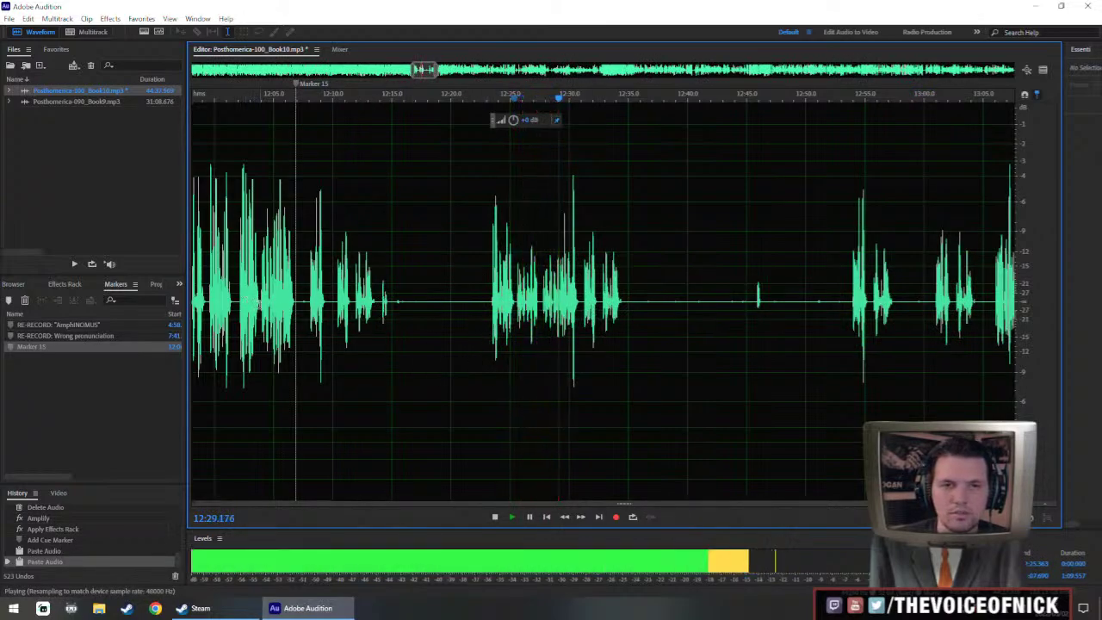
{"action": "left_click", "coordinate": [261, 305]}
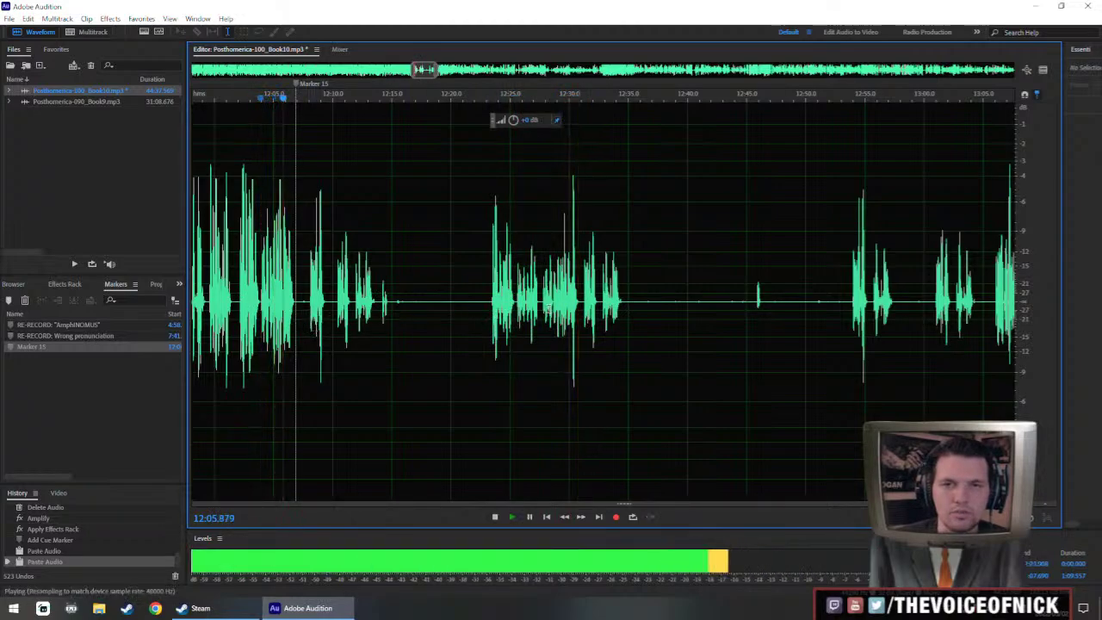
{"action": "left_click", "coordinate": [542, 306]}
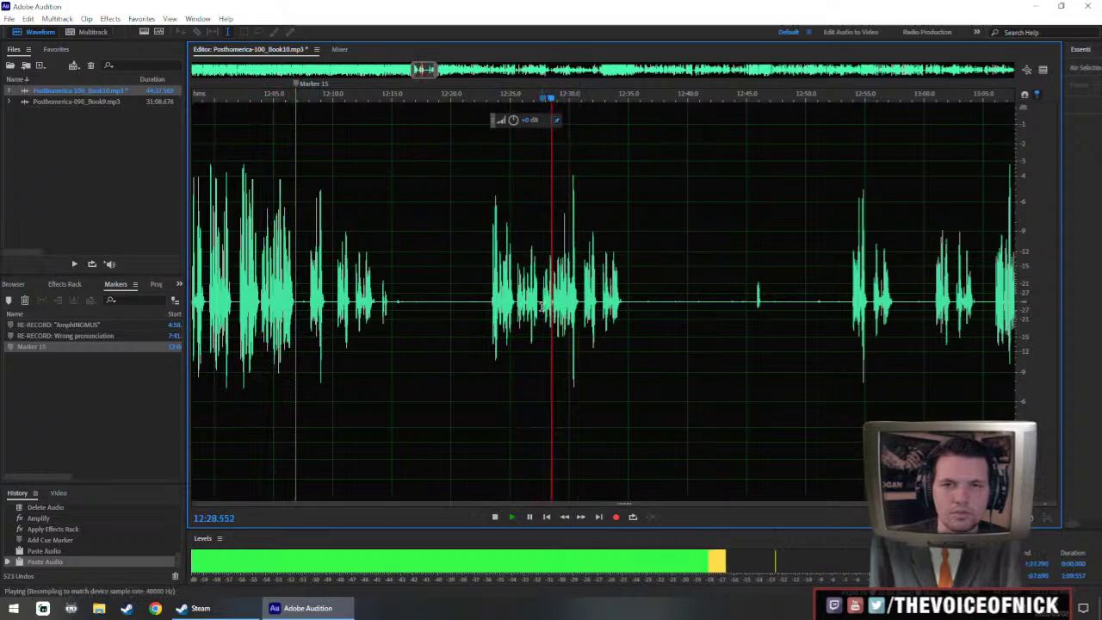
{"action": "left_click_drag", "start_coordinate": [542, 309], "coordinate": [579, 321]}
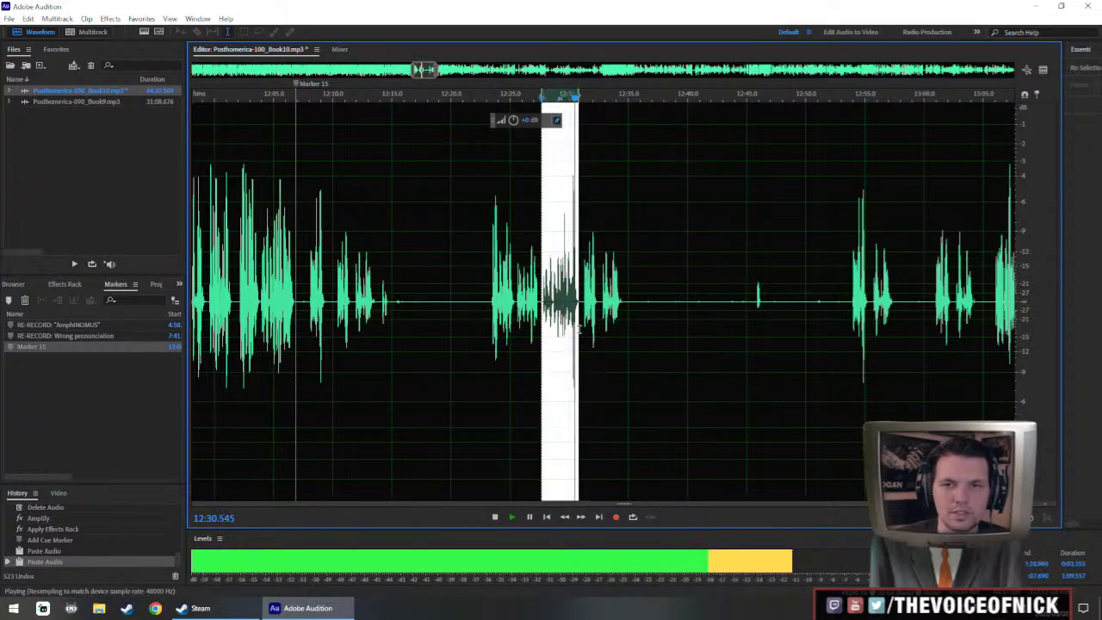
{"action": "key", "text": "space"}
{"action": "scroll", "coordinate": [570, 321], "scroll_direction": "up", "scroll_amount": 1}
{"action": "scroll", "coordinate": [504, 316], "scroll_direction": "up", "scroll_amount": 1}
{"action": "left_click_drag", "start_coordinate": [509, 322], "coordinate": [502, 325]}
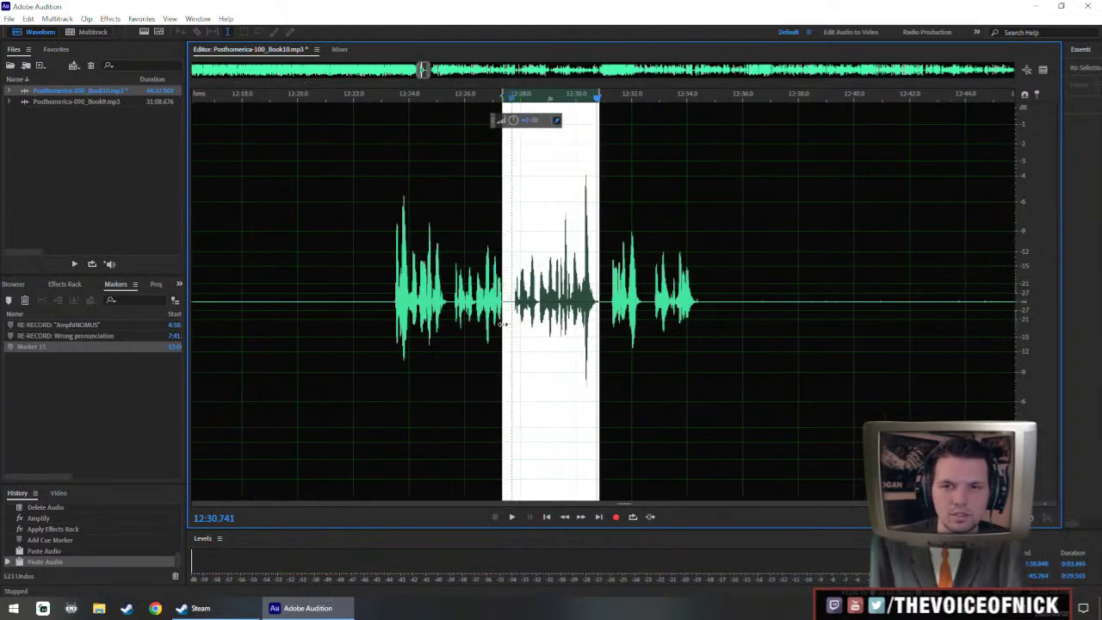
- Replace the phrase from about 12:03.8 to 12:06.8 with a copy of the selected take
{"action": "left_click_drag", "start_coordinate": [228, 292], "coordinate": [594, 301]}
{"action": "scroll", "coordinate": [534, 303], "scroll_direction": "down", "scroll_amount": 2}
{"action": "scroll", "coordinate": [376, 318], "scroll_direction": "up", "scroll_amount": 5}
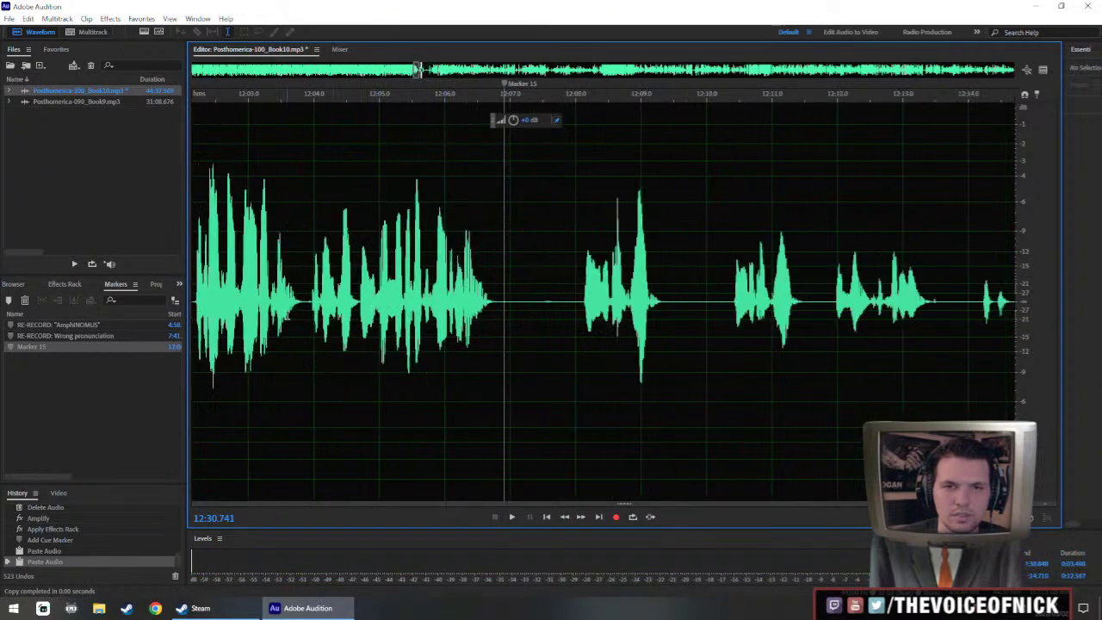
{"action": "left_click_drag", "start_coordinate": [301, 308], "coordinate": [496, 341]}
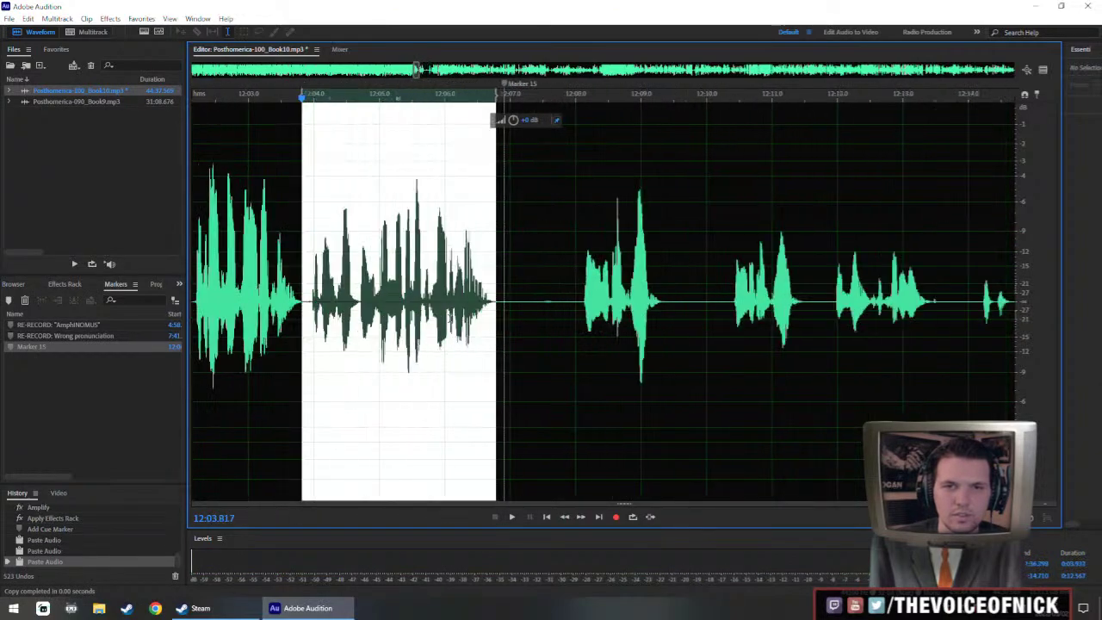
{"action": "key", "text": "ctrl+v"}
- Amplify the pasted take, apply the effects rack to it, and play across the join from about 12:03.0
{"action": "left_click_drag", "start_coordinate": [513, 120], "coordinate": [526, 121]}
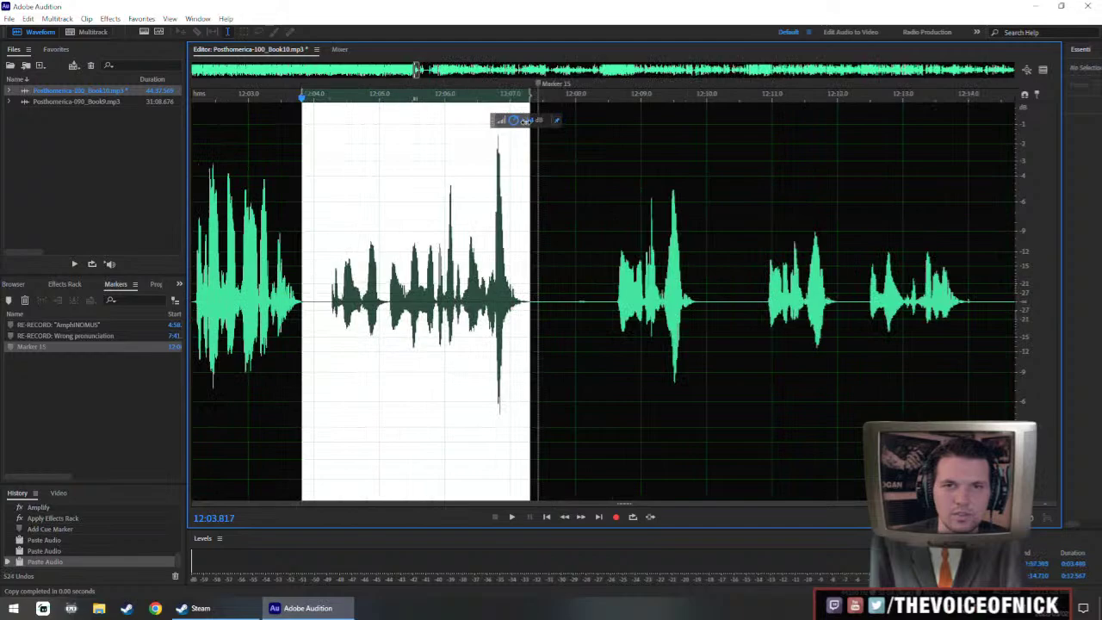
{"action": "left_click", "coordinate": [261, 280]}
{"action": "key", "text": "space"}
{"action": "scroll", "coordinate": [347, 295], "scroll_direction": "down", "scroll_amount": 3}
{"action": "scroll", "coordinate": [347, 312], "scroll_direction": "up", "scroll_amount": 3}
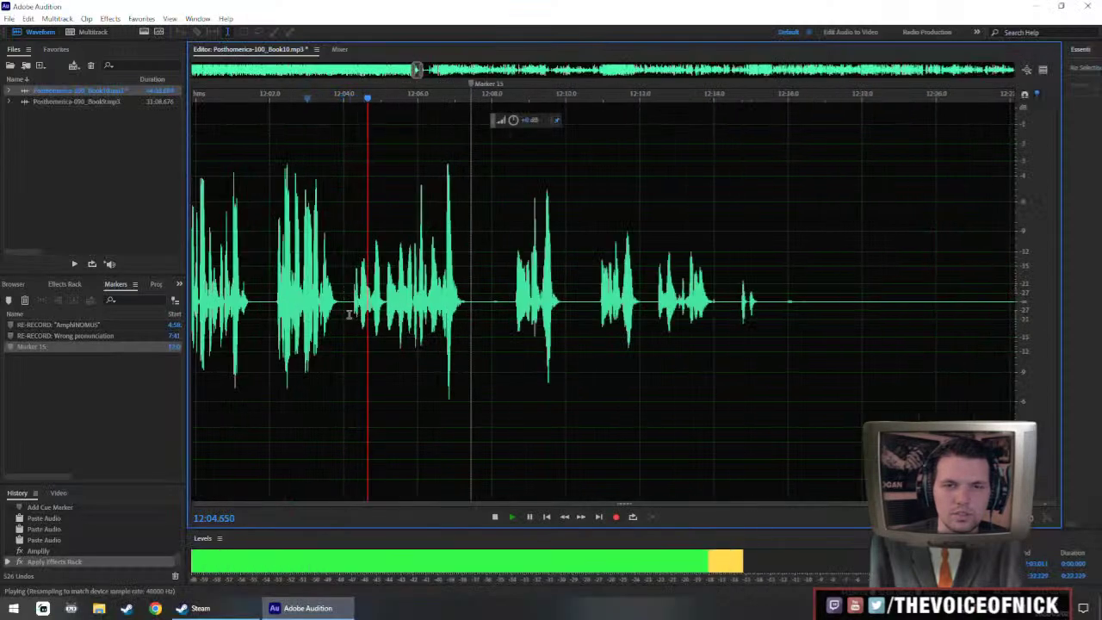
- Trim the pause before the pasted take, then amplify its quieter part from about 12:04.1 to 12:06.6 by 3 dB
{"action": "left_click", "coordinate": [339, 315]}
{"action": "key", "text": "space"}
{"action": "left_click_drag", "start_coordinate": [340, 315], "coordinate": [514, 323]}
{"action": "key", "text": "Delete"}
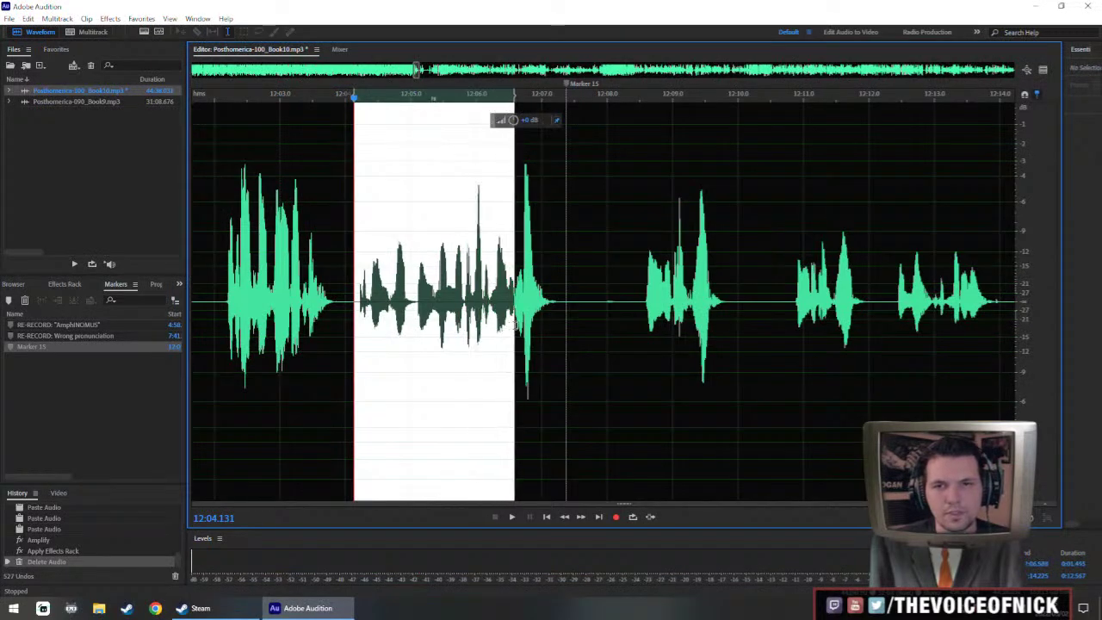
{"action": "scroll", "coordinate": [513, 119], "scroll_direction": "up", "scroll_amount": 3}
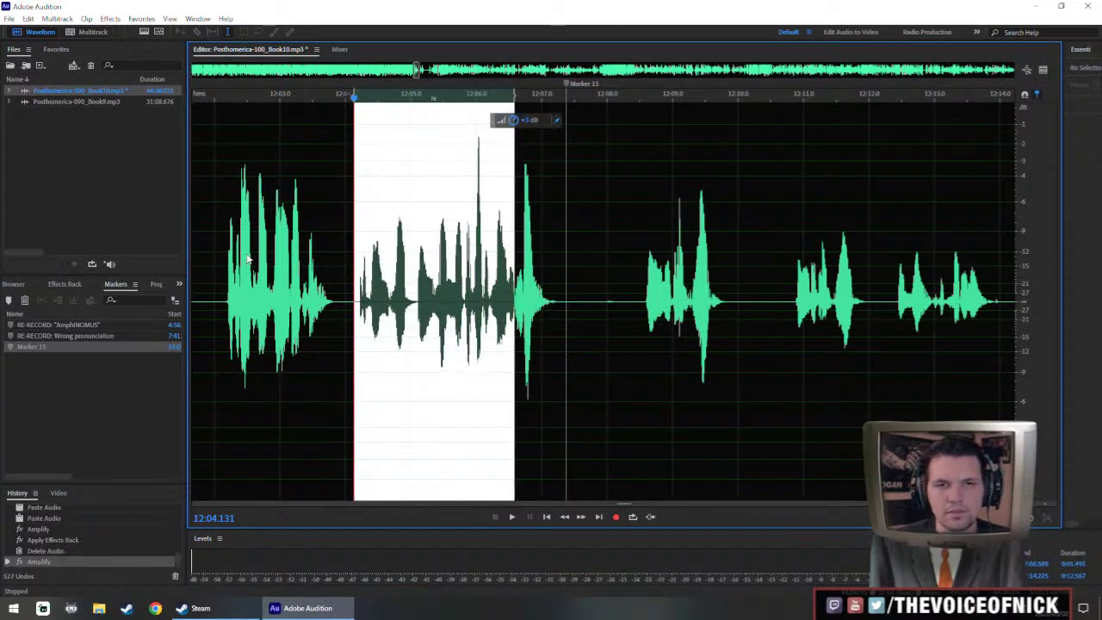
- Apply the effects rack to the amplified part, cut a short piece from the pause near 12:04.0, and play from about 12:03.0
{"action": "left_click", "coordinate": [344, 253]}
{"action": "key", "text": "space"}
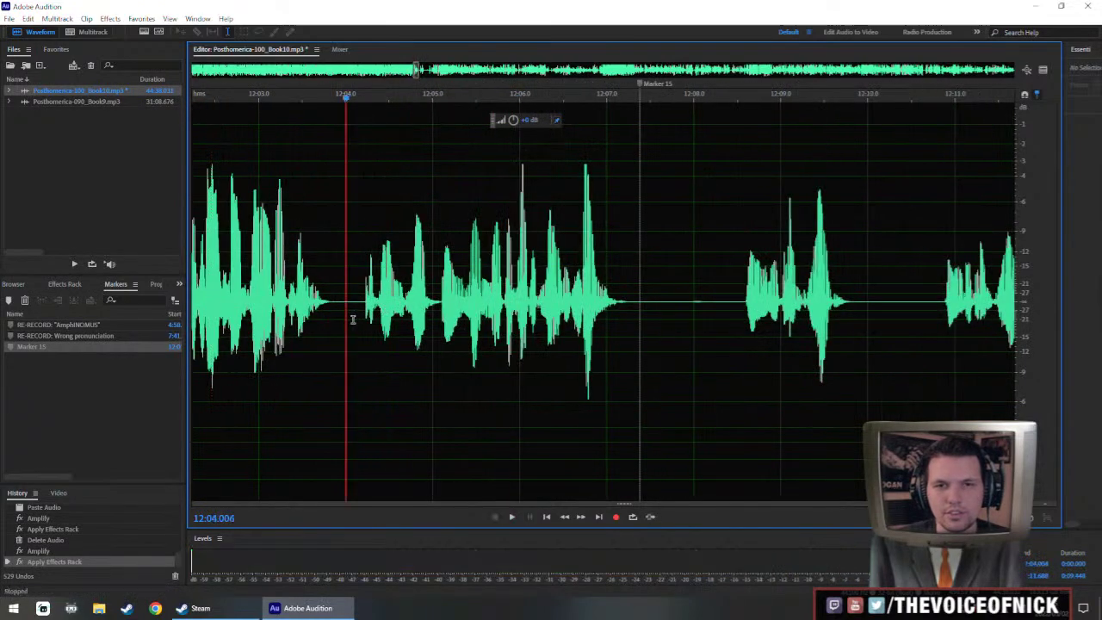
{"action": "scroll", "coordinate": [339, 277], "scroll_direction": "down", "scroll_amount": 2}
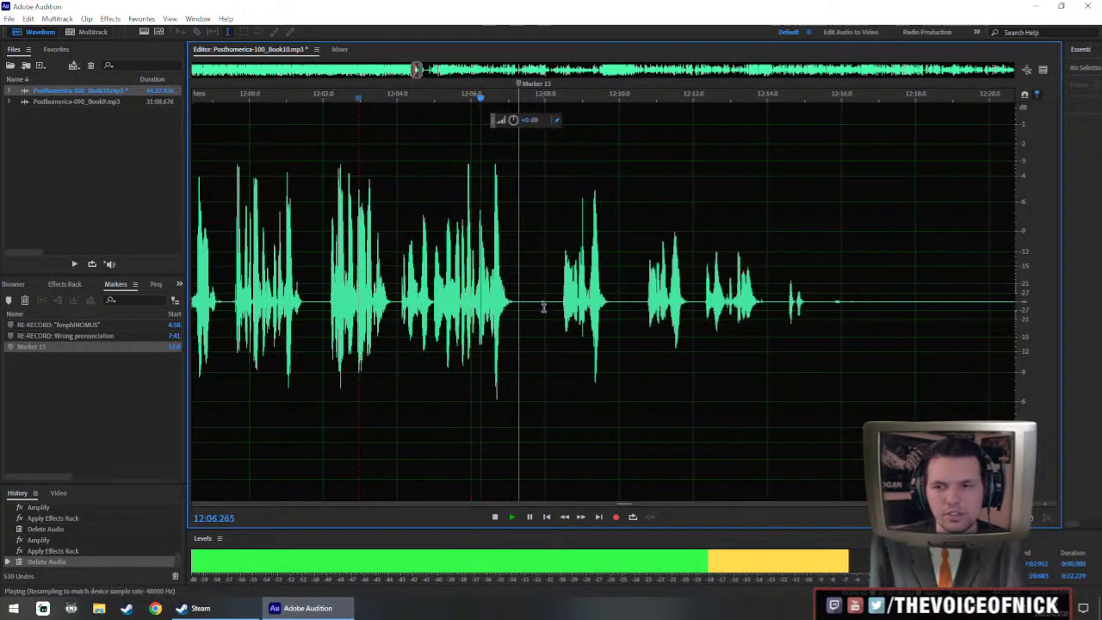
{"action": "scroll", "coordinate": [504, 337], "scroll_direction": "up", "scroll_amount": 3}
{"action": "key", "text": "space"}
- Amplify the whole pasted take from about 12:04.1 to 12:07.2, apply the effects rack, and play from about 12:03.0
{"action": "left_click_drag", "start_coordinate": [265, 334], "coordinate": [529, 348]}
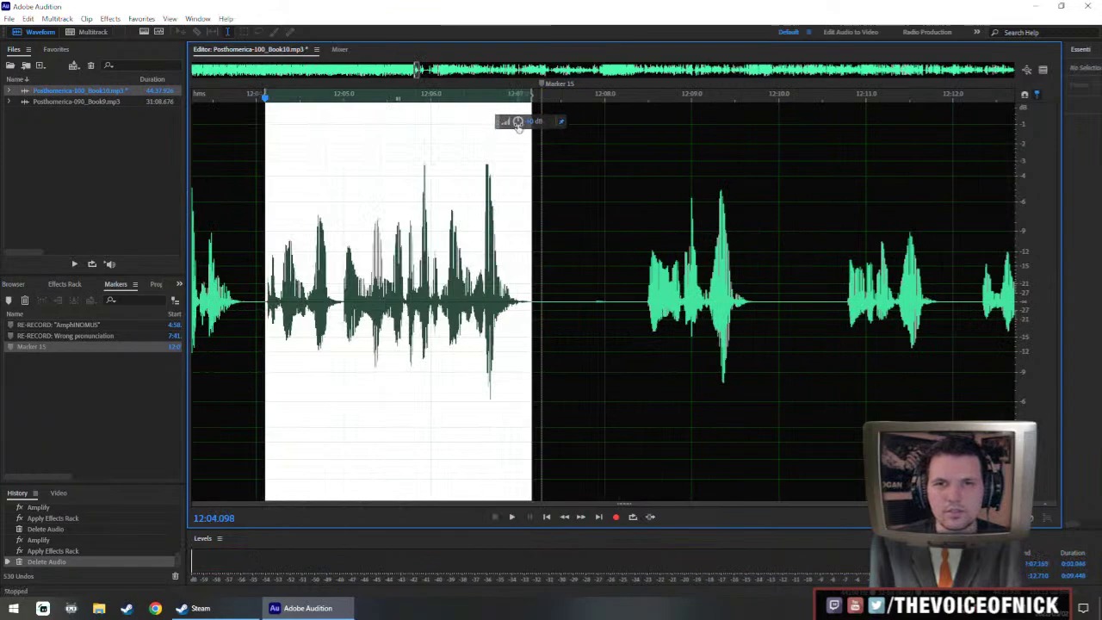
{"action": "left_click_drag", "start_coordinate": [518, 124], "coordinate": [523, 125]}
{"action": "key", "text": "ctrl+r"}
{"action": "scroll", "coordinate": [333, 268], "scroll_direction": "down", "scroll_amount": 1}
{"action": "left_click", "coordinate": [298, 266]}
{"action": "key", "text": "space"}
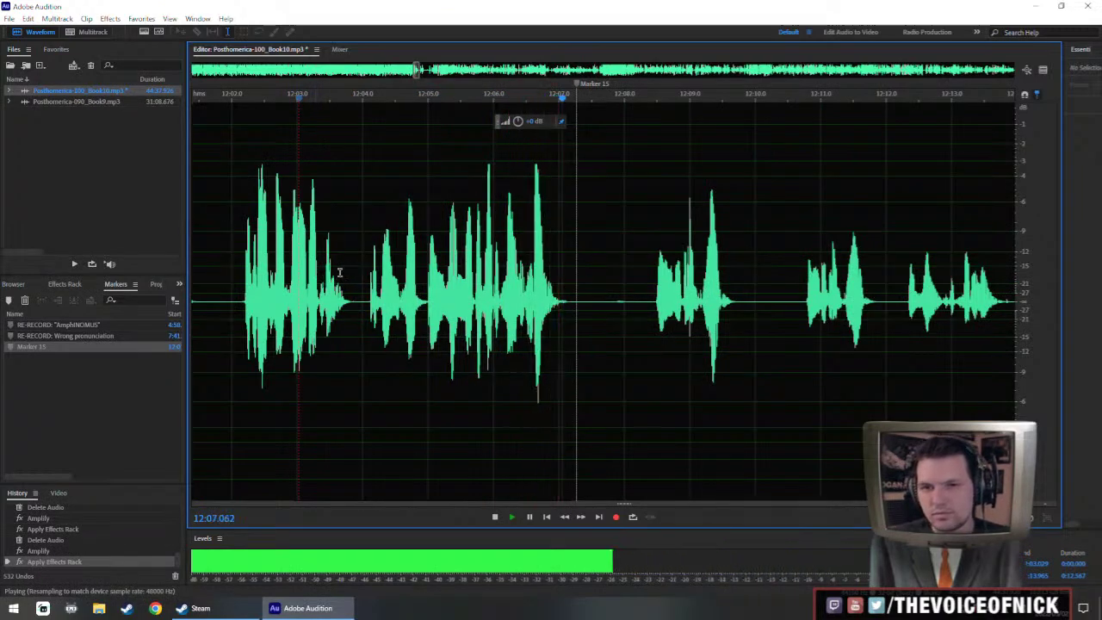
- Listen to the phrases following the pasted take from about 12:07 and check the later recording around 12:31
{"action": "scroll", "coordinate": [578, 246], "scroll_direction": "right", "scroll_amount": 2}
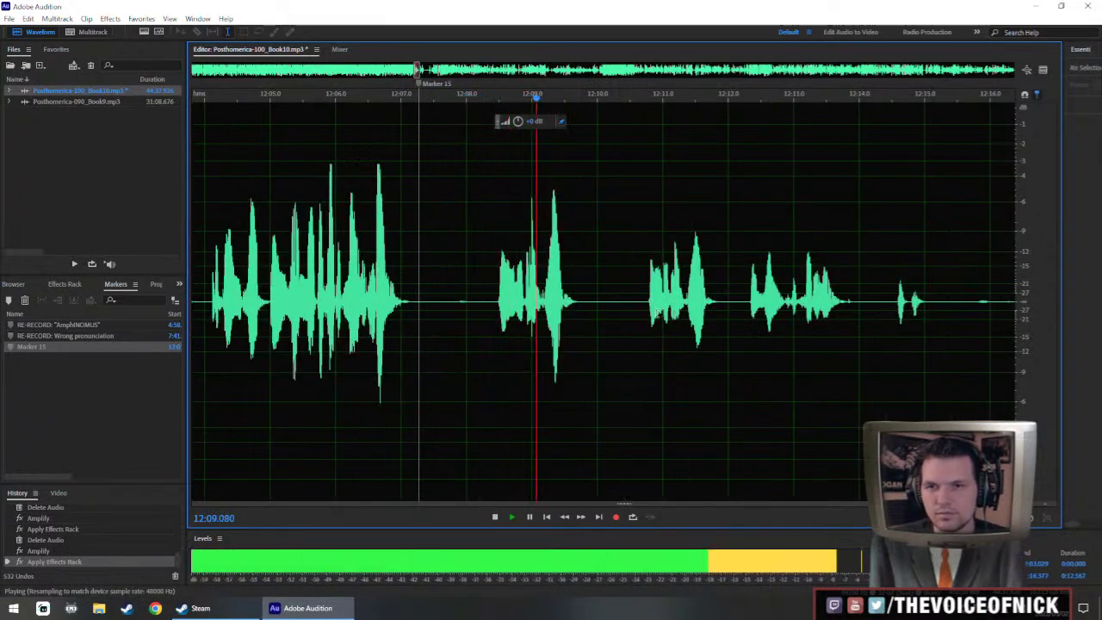
{"action": "left_click", "coordinate": [648, 308]}
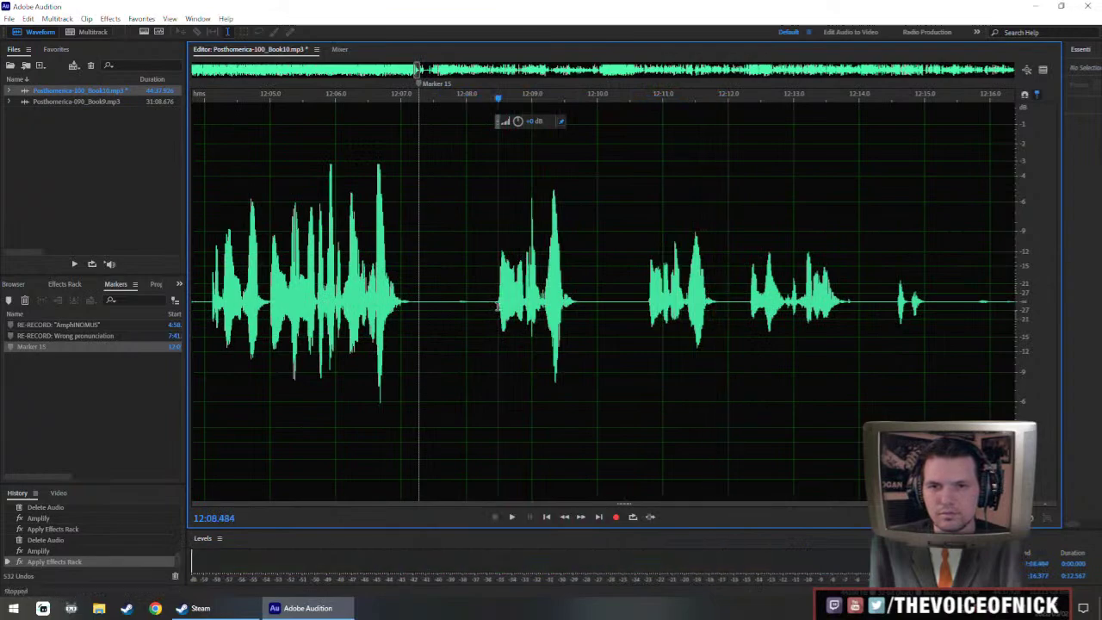
{"action": "left_click_drag", "start_coordinate": [497, 318], "coordinate": [440, 338]}
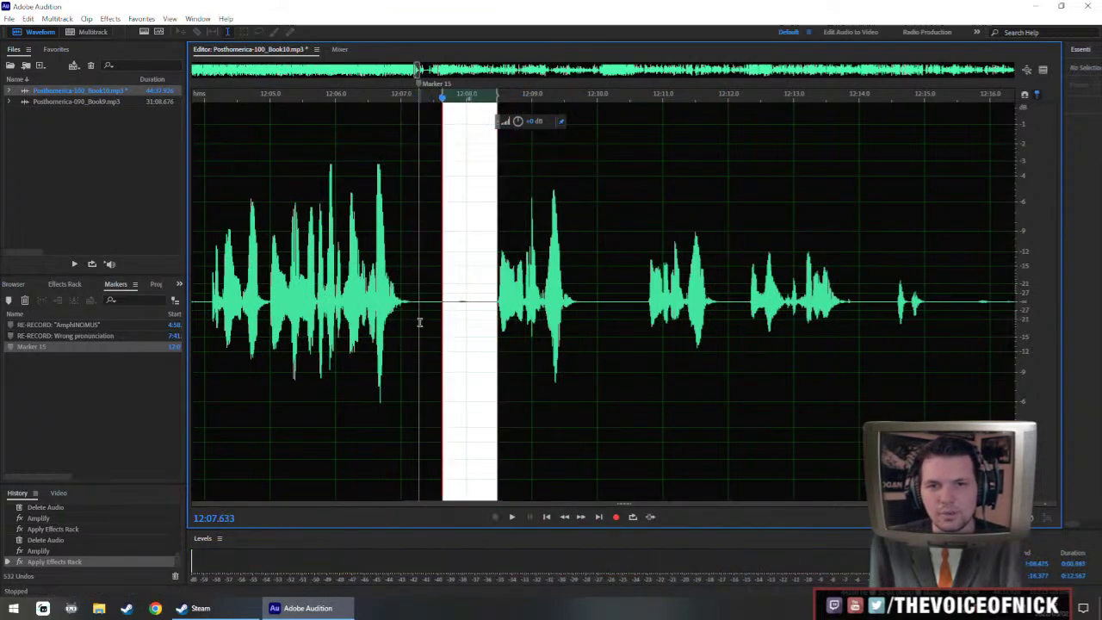
{"action": "left_click", "coordinate": [416, 319]}
{"action": "scroll", "coordinate": [529, 311], "scroll_direction": "down", "scroll_amount": 4}
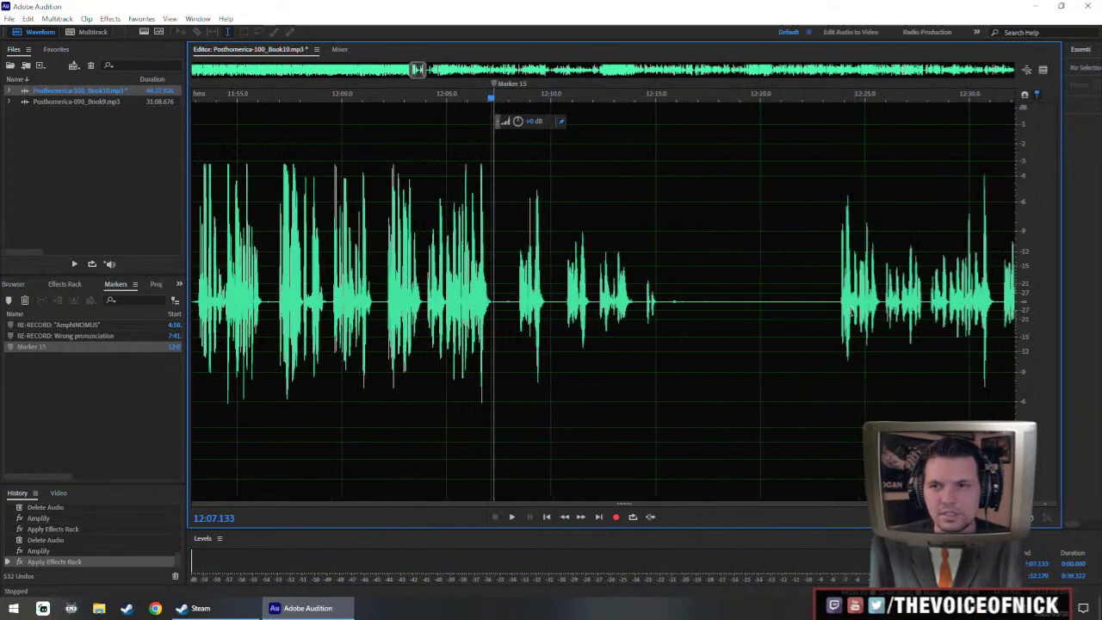
{"action": "scroll", "coordinate": [938, 317], "scroll_direction": "right", "scroll_amount": 2}
{"action": "left_click", "coordinate": [842, 303]}
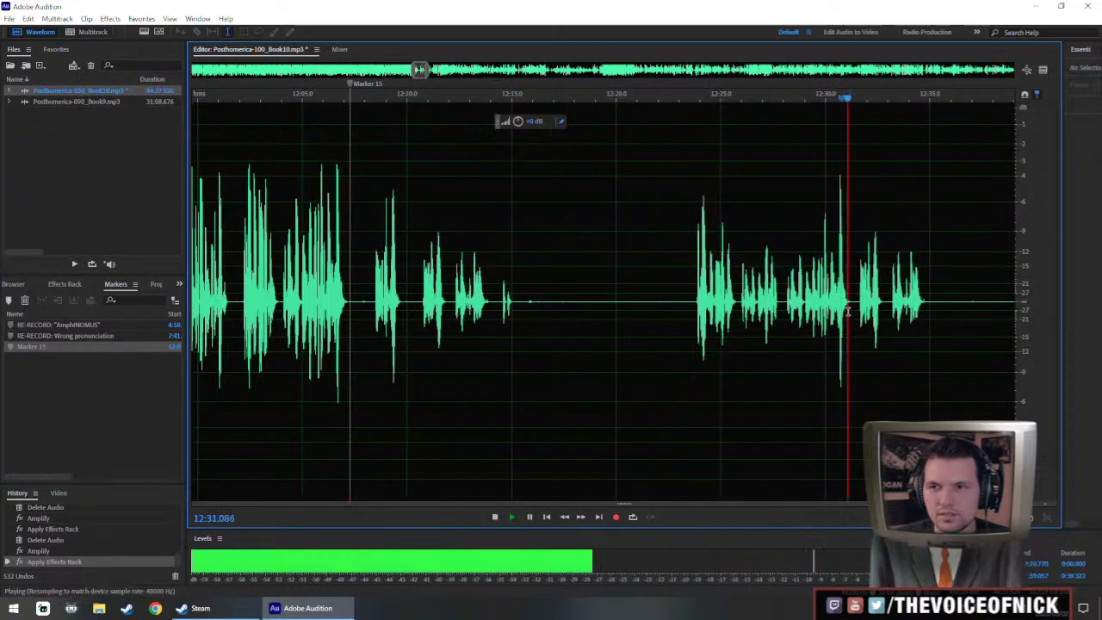
{"action": "key", "text": "space"}
{"action": "left_click_drag", "start_coordinate": [836, 305], "coordinate": [872, 310]}
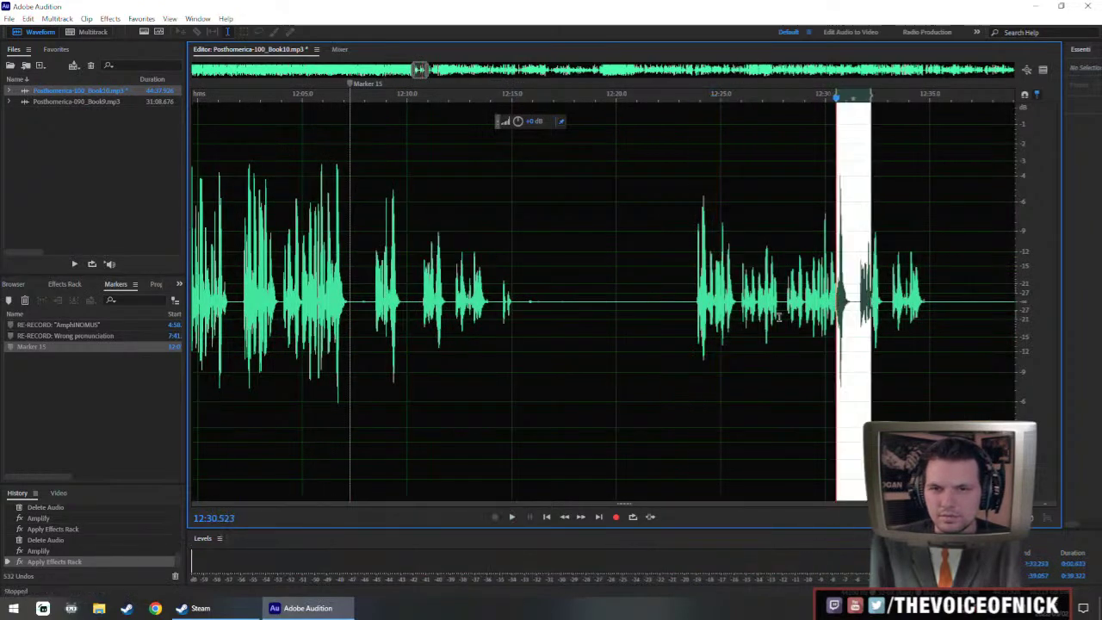
- Paste the copied audio into the pause after the take, delete the surplus before the next phrase, and play from about 12:08.5
{"action": "left_click", "coordinate": [361, 310]}
{"action": "key", "text": "ctrl+v"}
{"action": "scroll", "coordinate": [365, 308], "scroll_direction": "up", "scroll_amount": 3}
{"action": "mouse_move", "coordinate": [364, 306]}
{"action": "left_mouse_down"}
{"action": "mouse_move", "coordinate": [437, 342]}
{"action": "mouse_move", "coordinate": [462, 331]}
{"action": "mouse_move", "coordinate": [529, 340]}
{"action": "left_mouse_up"}
{"action": "key", "text": "Delete"}
{"action": "key", "text": "equal"}
{"action": "key", "text": "Delete"}
{"action": "key", "text": "minus"}
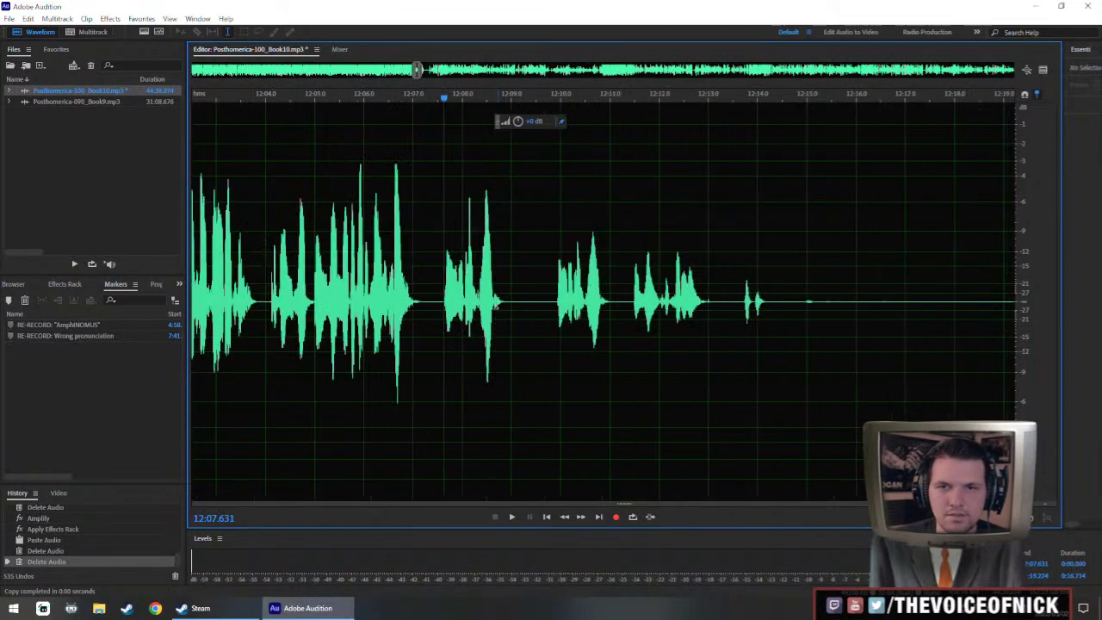
{"action": "key", "text": "space"}
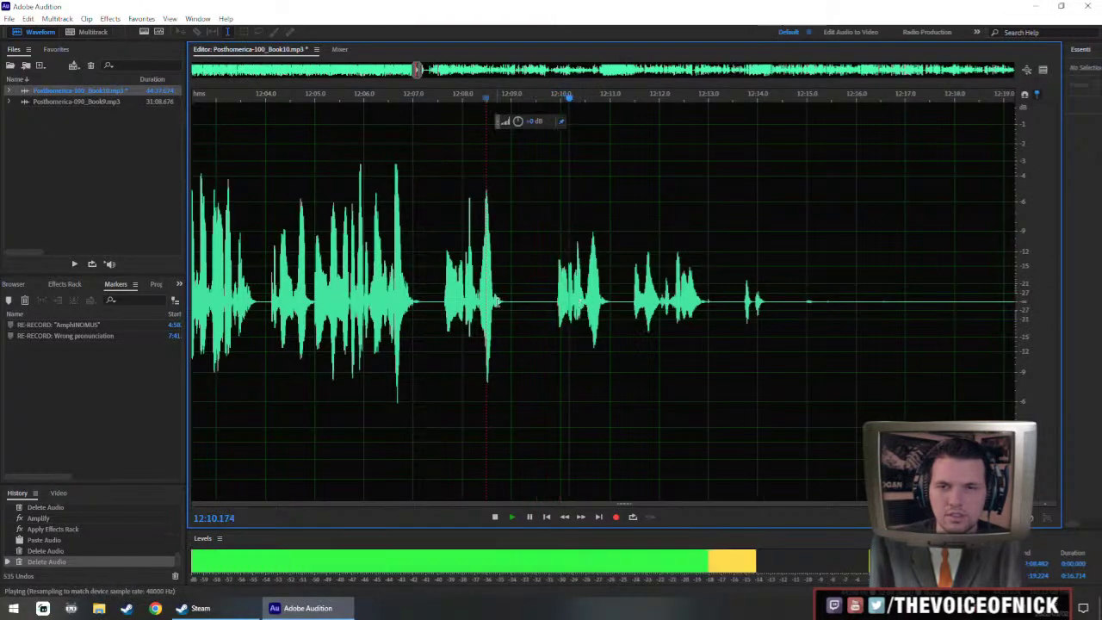
- Delete the unwanted phrase from about 12:08.8 to 12:11.0 and play across the cut from about 12:06.2
{"action": "left_click_drag", "start_coordinate": [504, 303], "coordinate": [611, 337]}
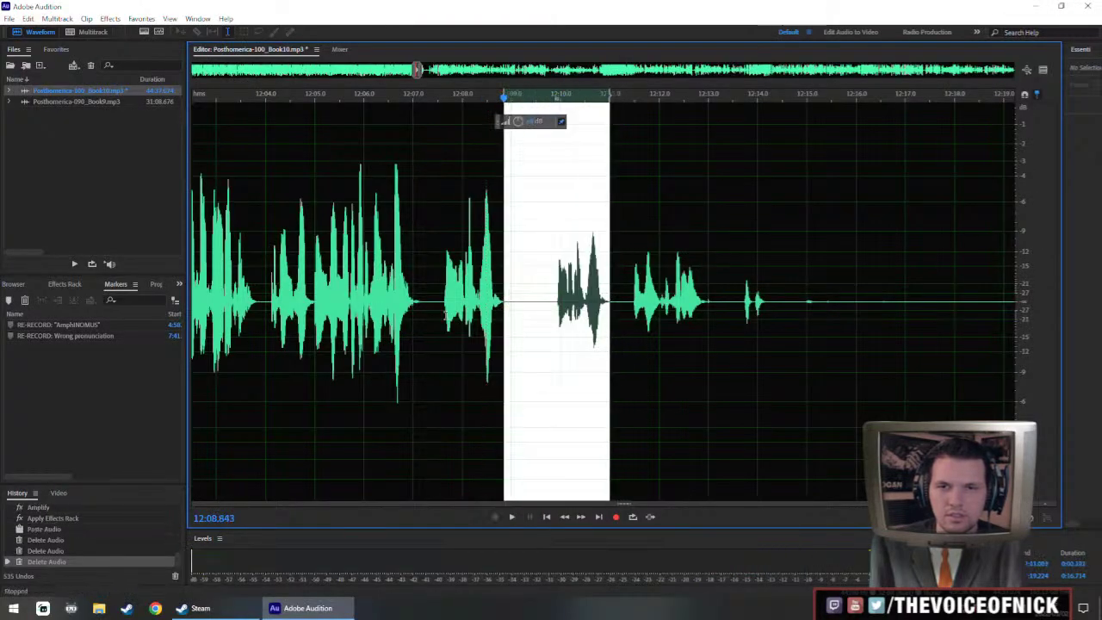
{"action": "key", "text": "Delete"}
{"action": "key", "text": "space"}
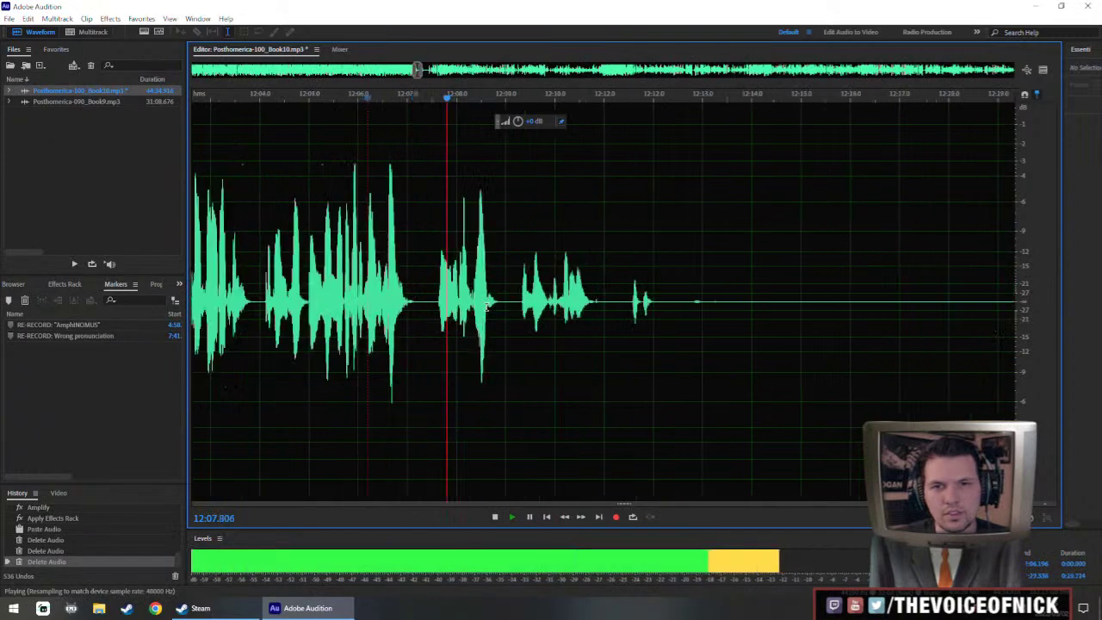
{"action": "scroll", "coordinate": [487, 306], "scroll_direction": "up", "scroll_amount": 2}
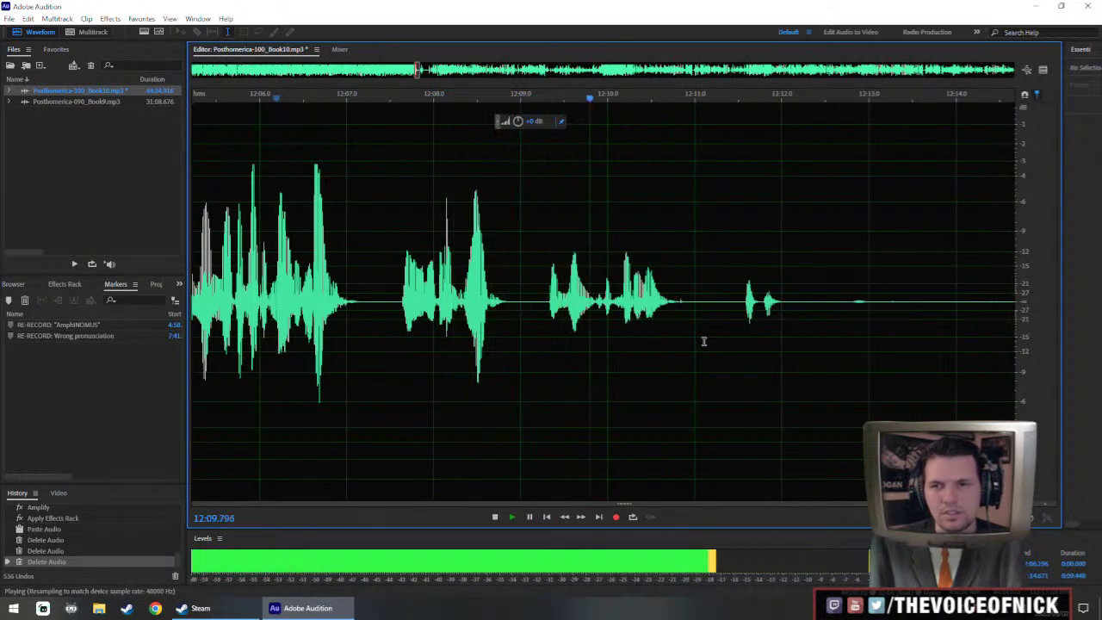
- Copy a short piece of silence near 12:11.0, paste it into the pause at about 12:07.1, and play from about 12:06.2
{"action": "left_click_drag", "start_coordinate": [696, 376], "coordinate": [715, 387]}
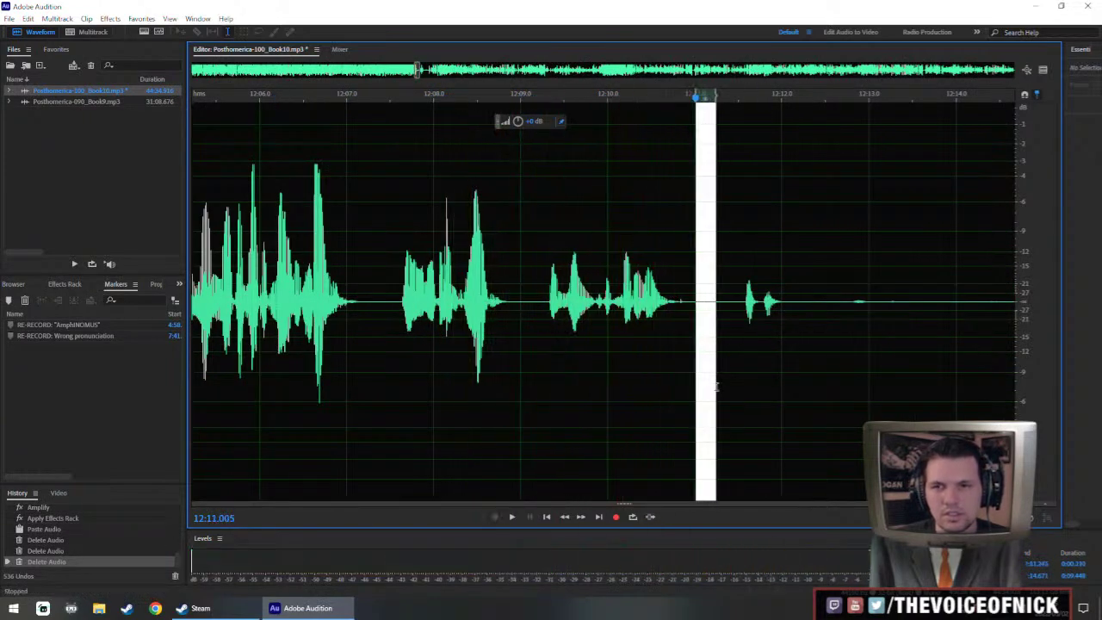
{"action": "left_click", "coordinate": [356, 324]}
{"action": "key", "text": "ctrl+v"}
{"action": "left_click", "coordinate": [275, 272]}
{"action": "key", "text": "space"}
{"action": "scroll", "coordinate": [374, 277], "scroll_direction": "down", "scroll_amount": 3}
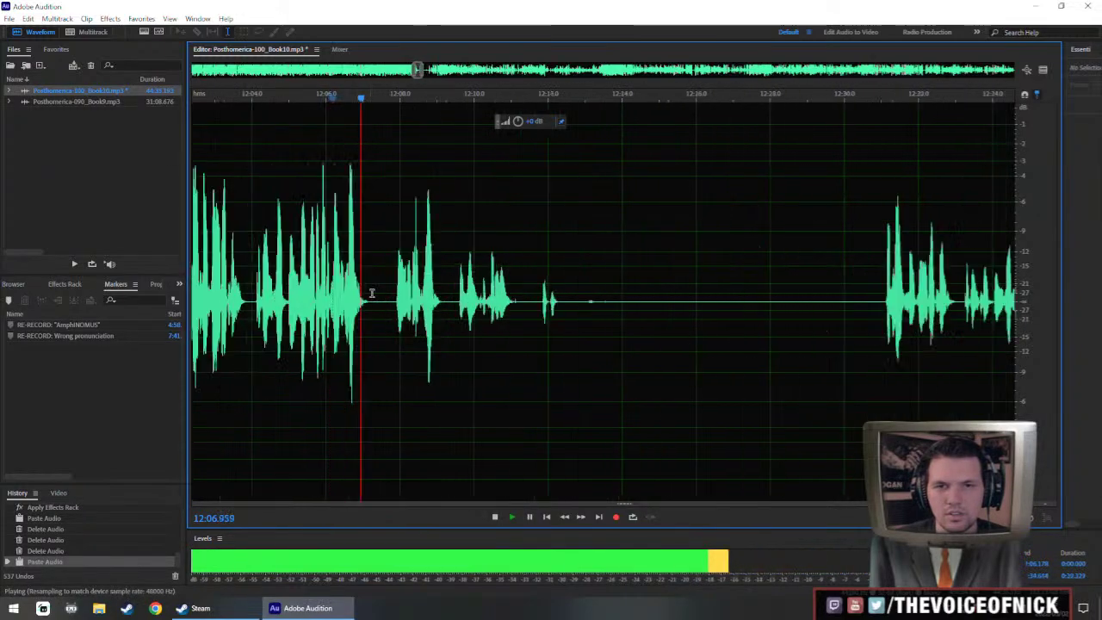
- Cut a tiny piece from the pause near 12:07.4 and play across the join from about 12:05.6
{"action": "scroll", "coordinate": [372, 294], "scroll_direction": "up", "scroll_amount": 2}
{"action": "key", "text": "space"}
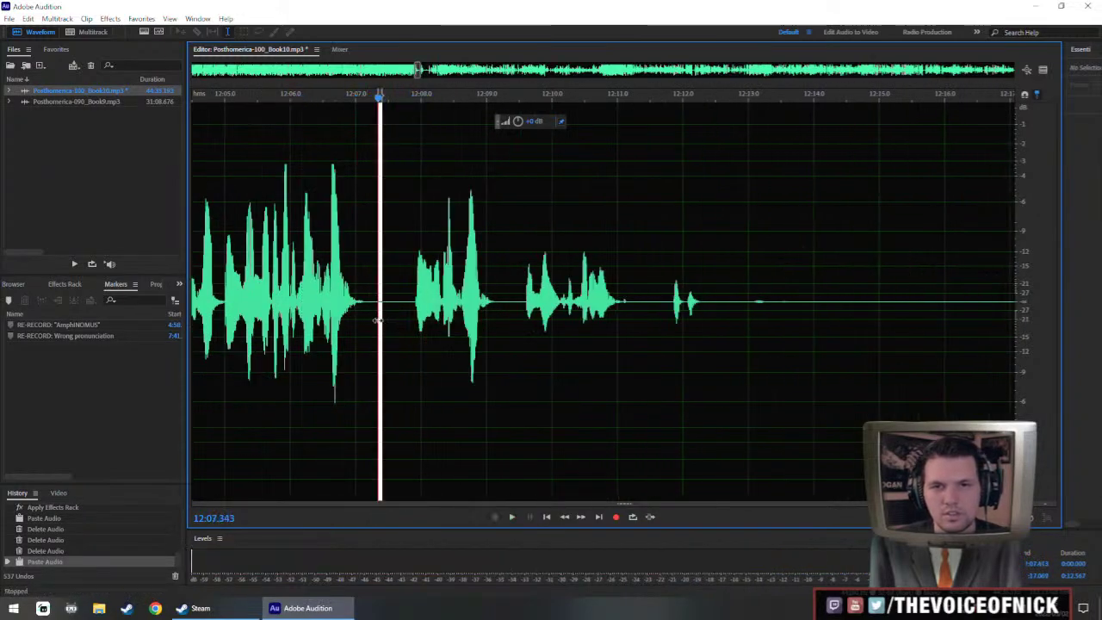
{"action": "key", "text": "Delete"}
{"action": "key", "text": "space"}
{"action": "scroll", "coordinate": [426, 302], "scroll_direction": "down", "scroll_amount": 10}
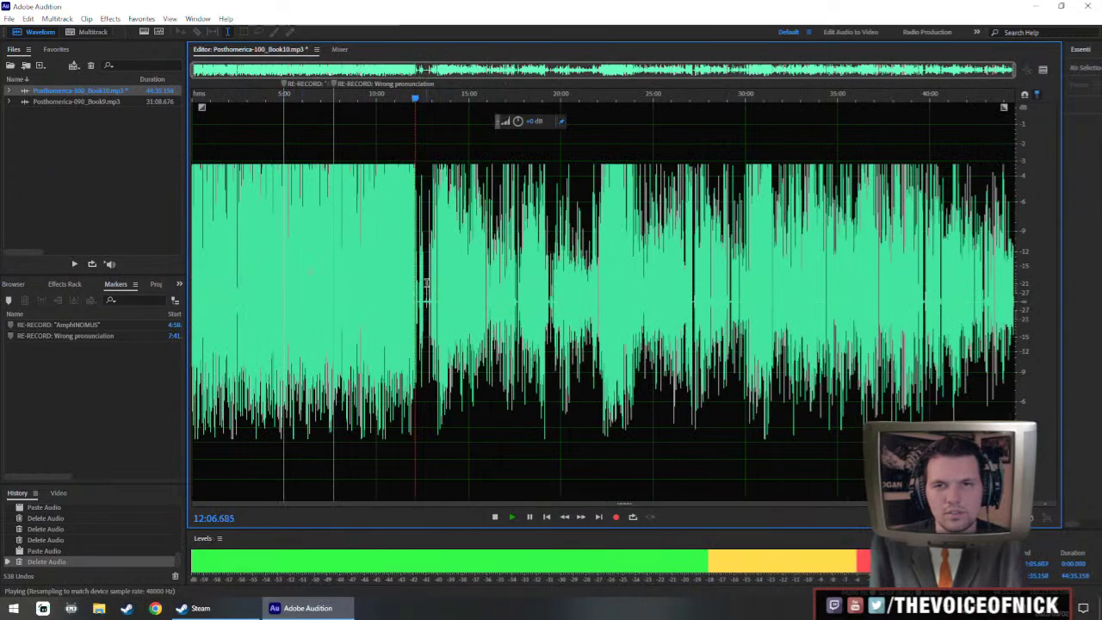
{"action": "scroll", "coordinate": [422, 288], "scroll_direction": "up", "scroll_amount": 10}
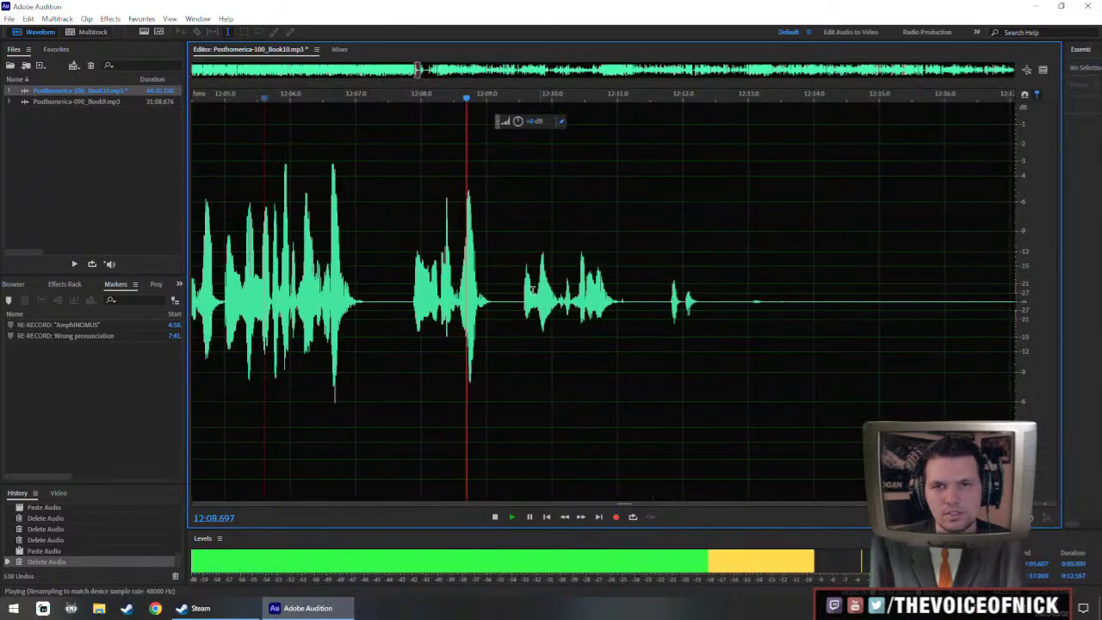
- Amplify the two phrases from about 12:07.8 to 12:11.5 by 3 dB, apply the effects rack, and raise the second phrase another 3 dB
{"action": "scroll", "coordinate": [533, 290], "scroll_direction": "down", "scroll_amount": 1}
{"action": "left_click_drag", "start_coordinate": [455, 328], "coordinate": [635, 330]}
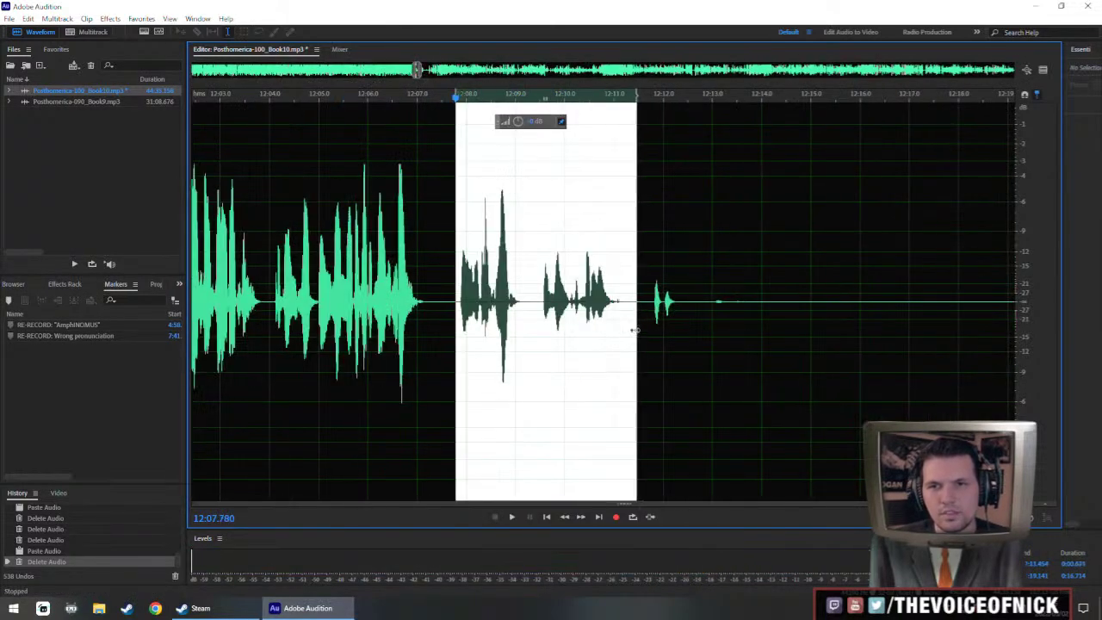
{"action": "scroll", "coordinate": [633, 328], "scroll_direction": "down", "scroll_amount": 1}
{"action": "left_click_drag", "start_coordinate": [518, 120], "coordinate": [543, 130]}
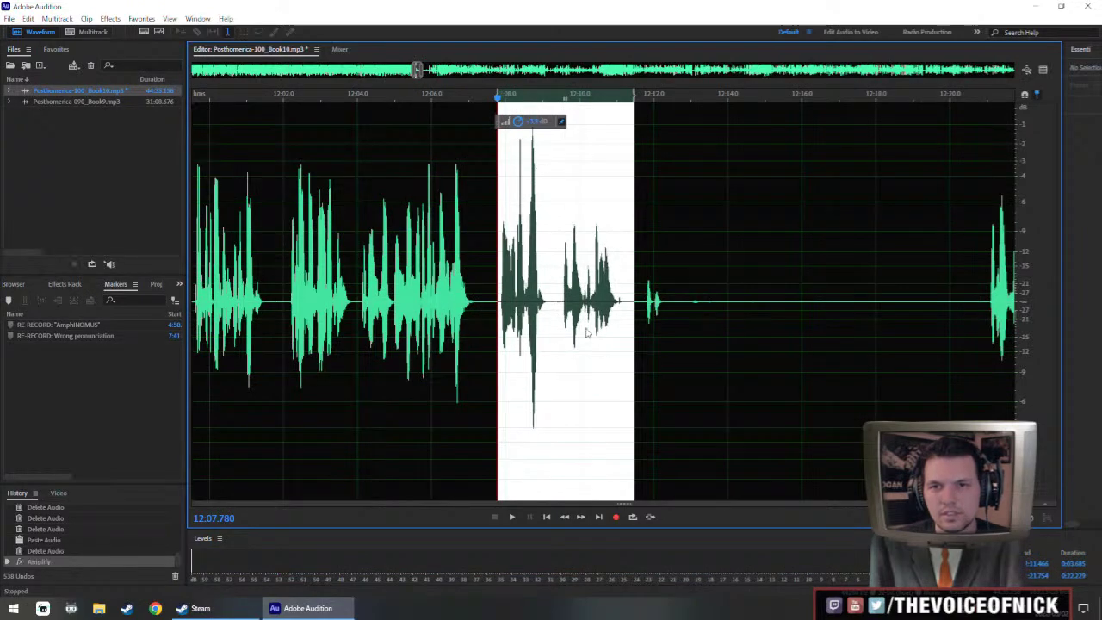
{"action": "left_click_drag", "start_coordinate": [555, 331], "coordinate": [621, 330]}
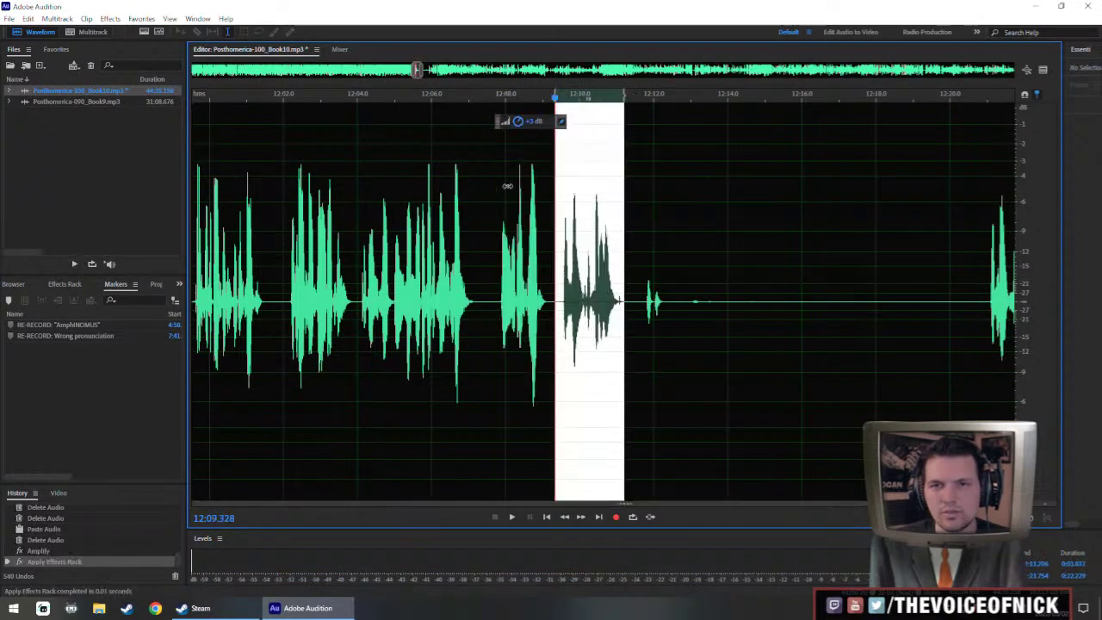
- Play the phrase near 12:09, add a marker at its end around 12:11, and select the pause up to about 12:21
{"action": "left_click", "coordinate": [433, 273]}
{"action": "key", "text": "space"}
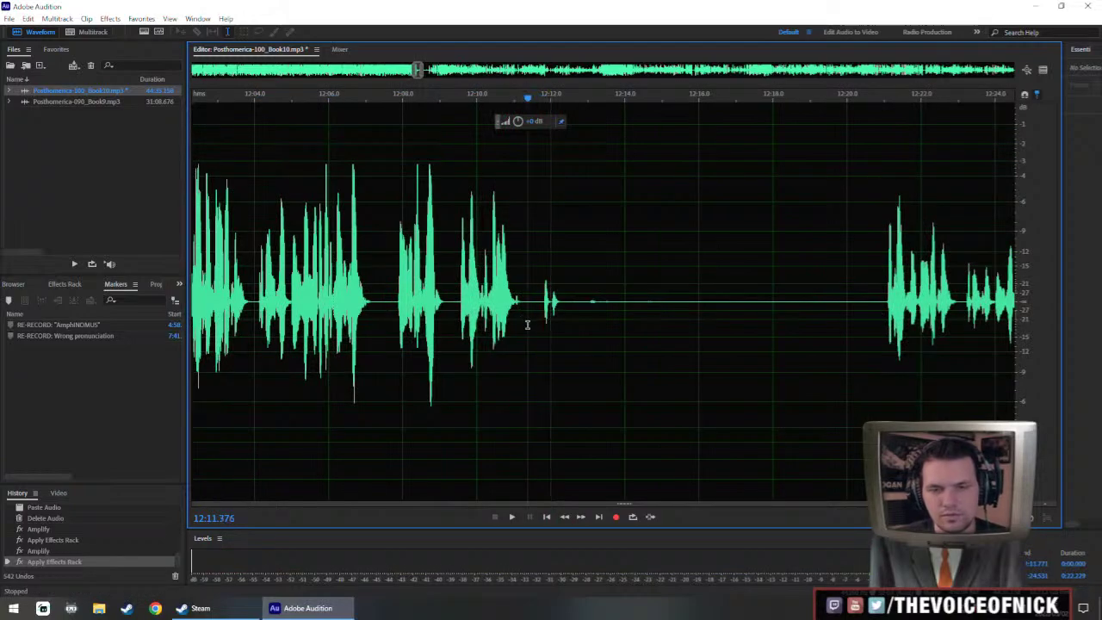
{"action": "key", "text": "m"}
{"action": "mouse_move", "coordinate": [520, 313]}
{"action": "left_mouse_down"}
{"action": "mouse_move", "coordinate": [882, 364]}
{"action": "mouse_move", "coordinate": [270, 362]}
{"action": "left_mouse_up"}
{"action": "scroll", "coordinate": [891, 366], "scroll_direction": "down", "scroll_amount": 5}
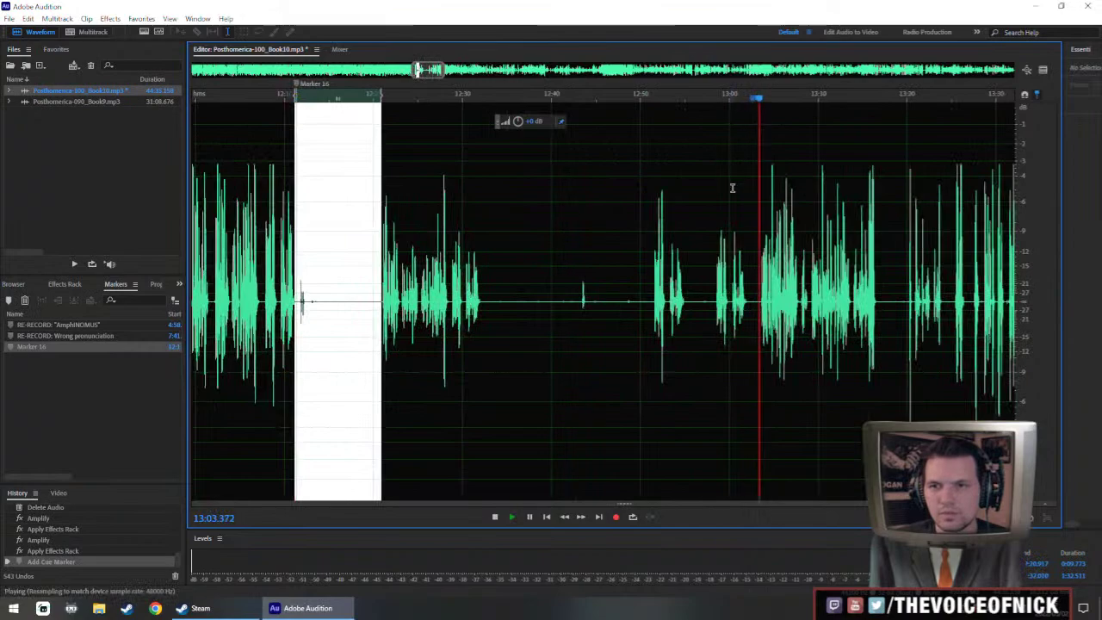
- Extend the selection to about 13:03, just before the good retake, and replace it with 1.5 seconds of silence
{"action": "left_click", "coordinate": [735, 97]}
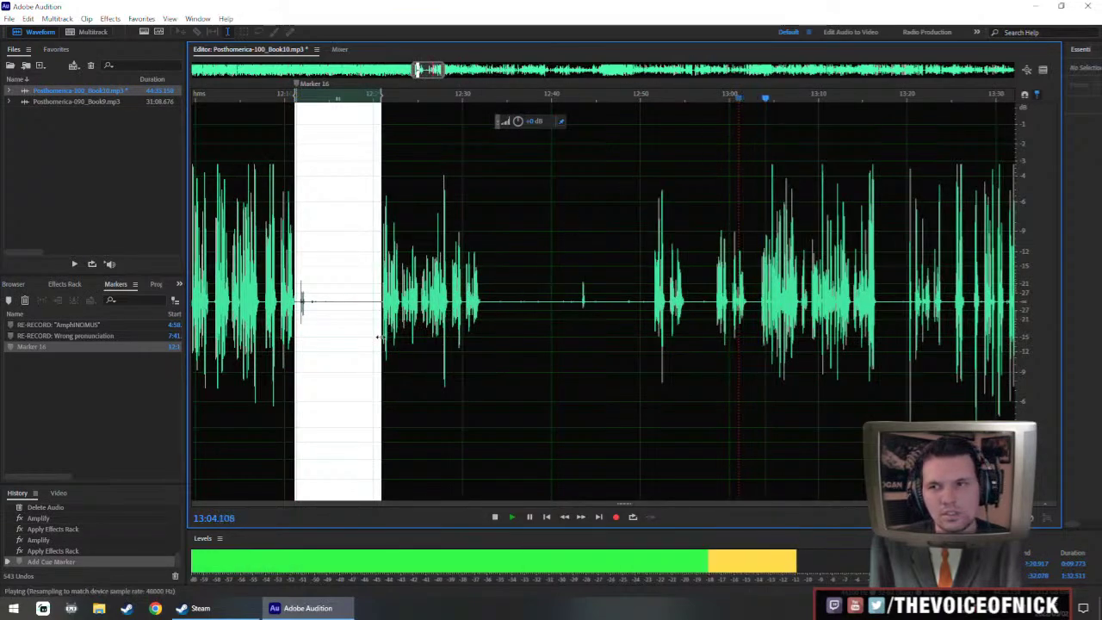
{"action": "left_click_drag", "start_coordinate": [379, 337], "coordinate": [759, 349]}
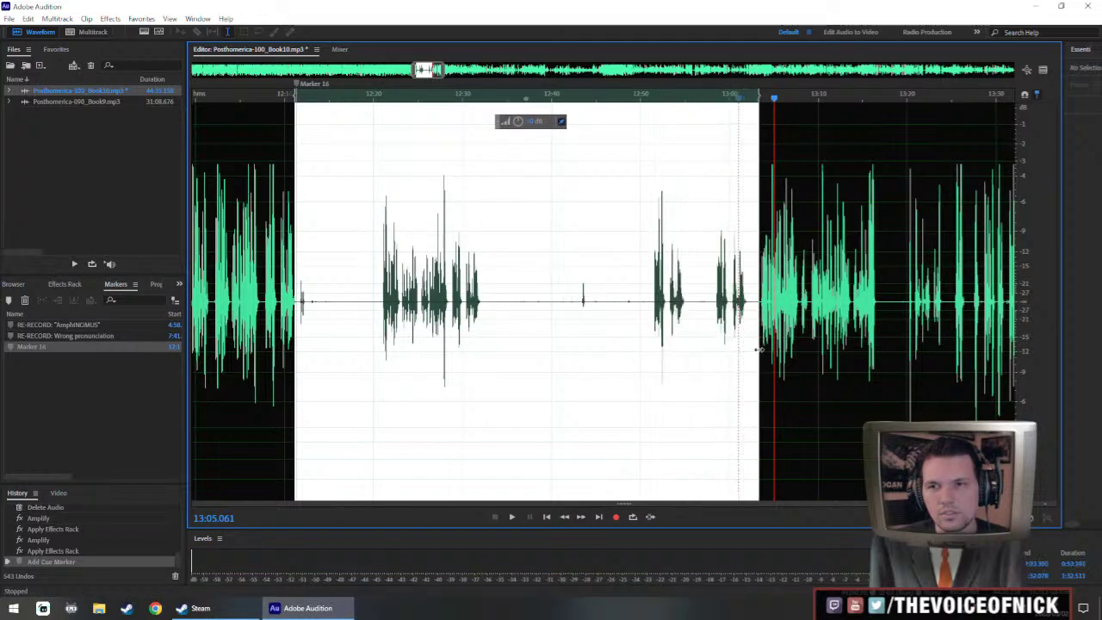
{"action": "key", "text": "shift+s"}
{"action": "type", "text": "1.5"}
{"action": "key", "text": "Return"}
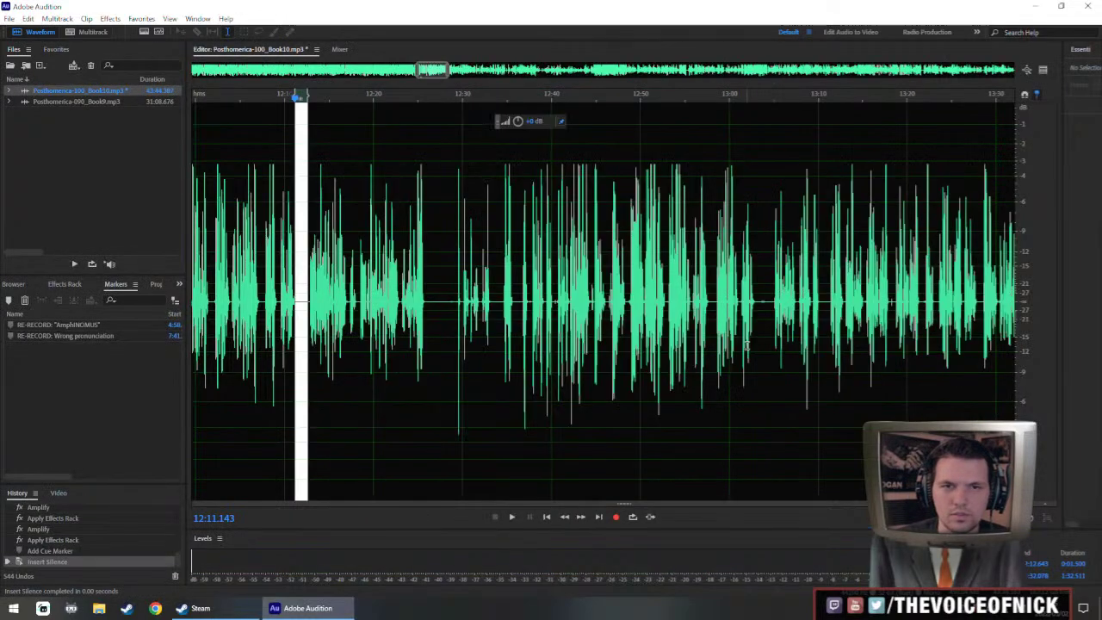
{"action": "scroll", "coordinate": [279, 267], "scroll_direction": "up", "scroll_amount": 5}
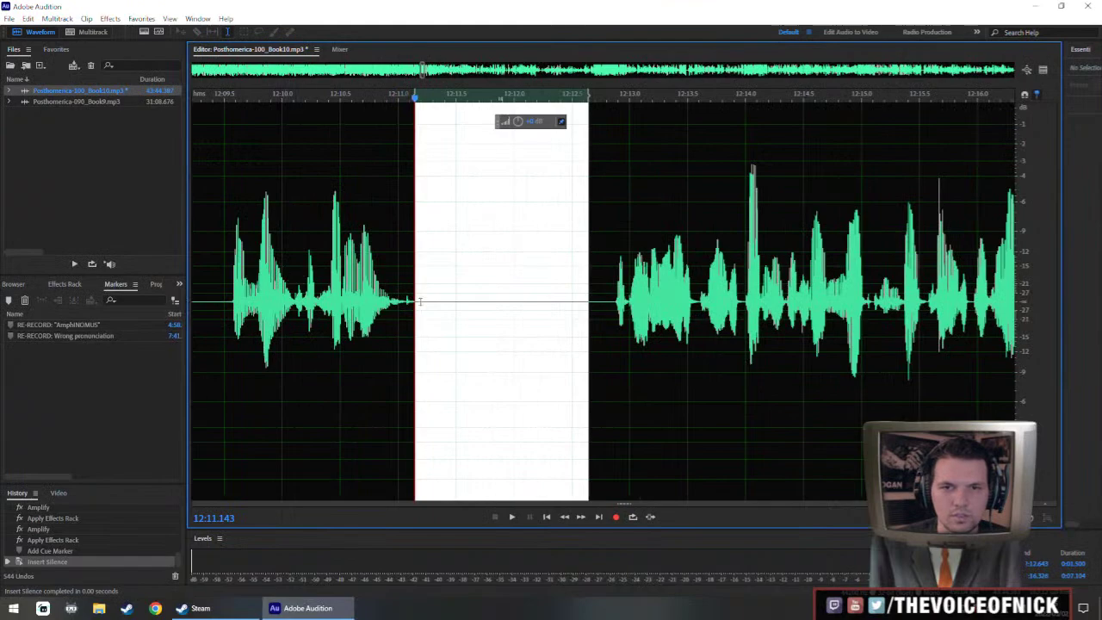
- Extend the selected silence to the start of the next phrase and replace the whole pause with 1.5 seconds of silence
{"action": "key", "text": "ctrl+z"}
{"action": "key", "text": "ctrl+shift+z"}
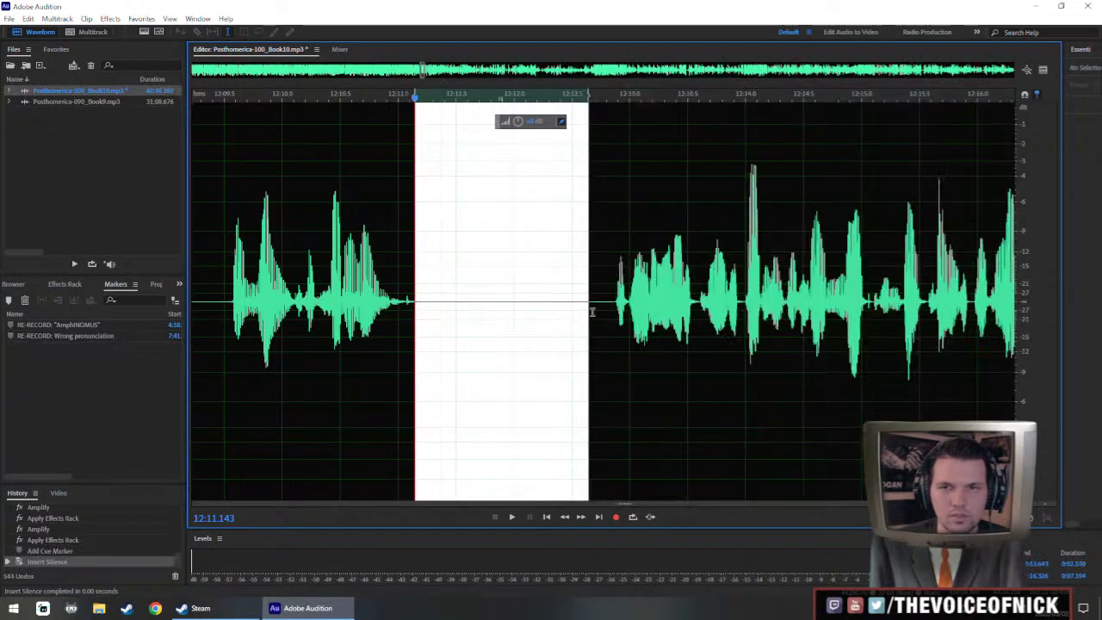
{"action": "left_click_drag", "start_coordinate": [592, 312], "coordinate": [614, 323]}
{"action": "key", "text": "ctrl+shift+i"}
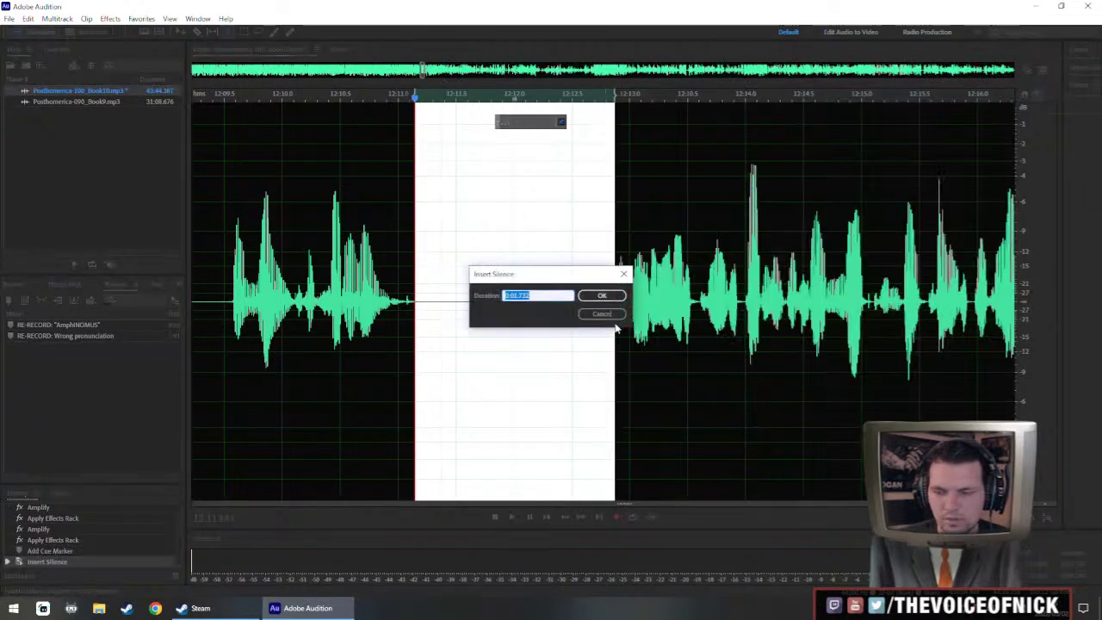
{"action": "key", "text": "Return"}
- Amplify the quieter passage from about 12:12.5 to 12:24.6 and reapply the effects rack to it
{"action": "left_click", "coordinate": [224, 261]}
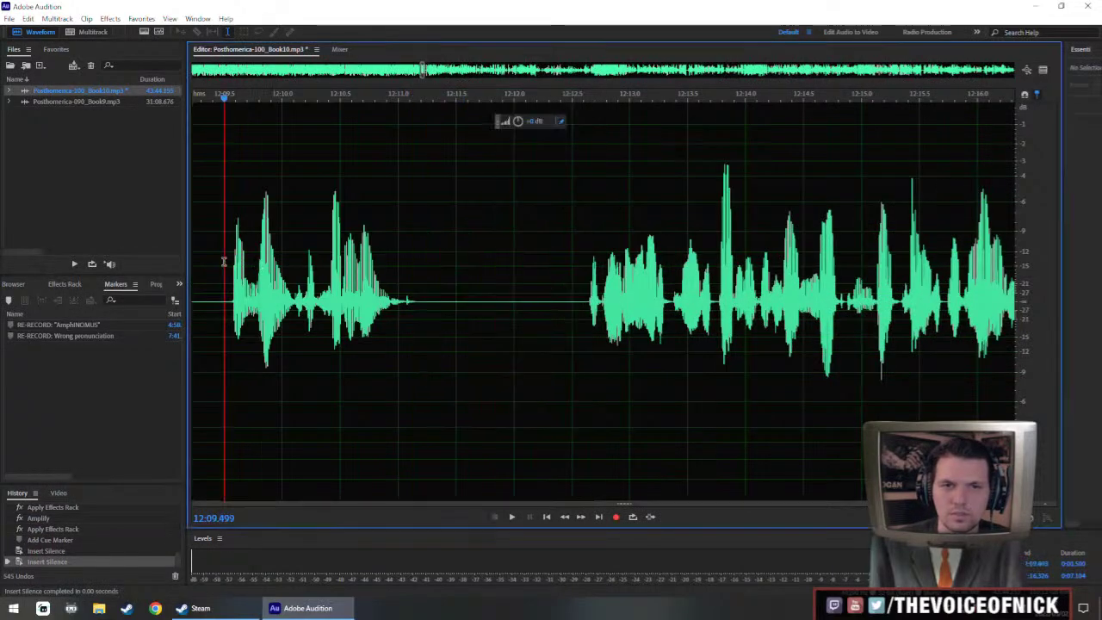
{"action": "key", "text": "space"}
{"action": "scroll", "coordinate": [453, 227], "scroll_direction": "down", "scroll_amount": 5}
{"action": "key", "text": "space"}
{"action": "left_click_drag", "start_coordinate": [389, 312], "coordinate": [723, 350]}
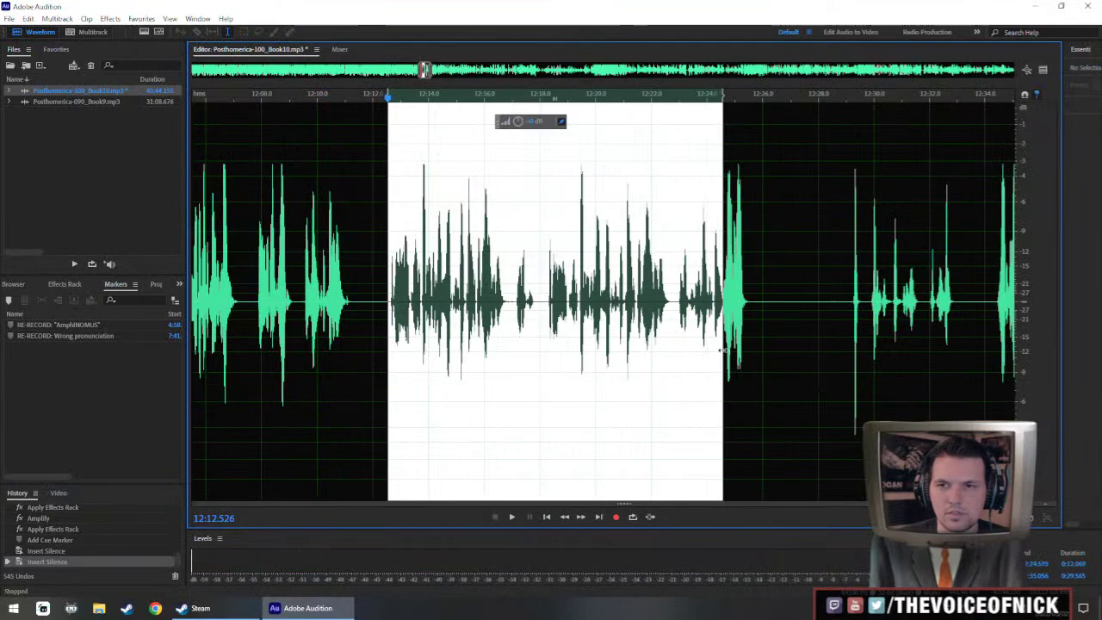
{"action": "left_click_drag", "start_coordinate": [520, 124], "coordinate": [534, 123]}
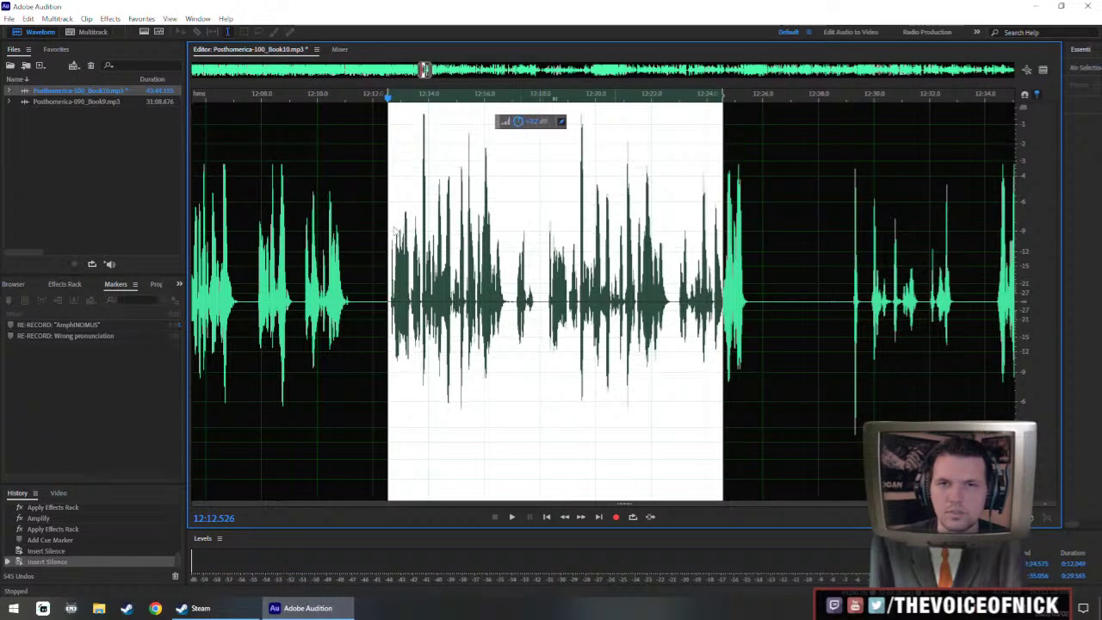
{"action": "key", "text": "ctrl+r"}
- Play from about 12:09 across the pause and compare the loudness of the phrases before and after it
{"action": "key", "text": "space"}
{"action": "scroll", "coordinate": [307, 256], "scroll_direction": "down", "scroll_amount": 1}
{"action": "key", "text": "space"}
{"action": "left_click", "coordinate": [296, 273]}
{"action": "key", "text": "space"}
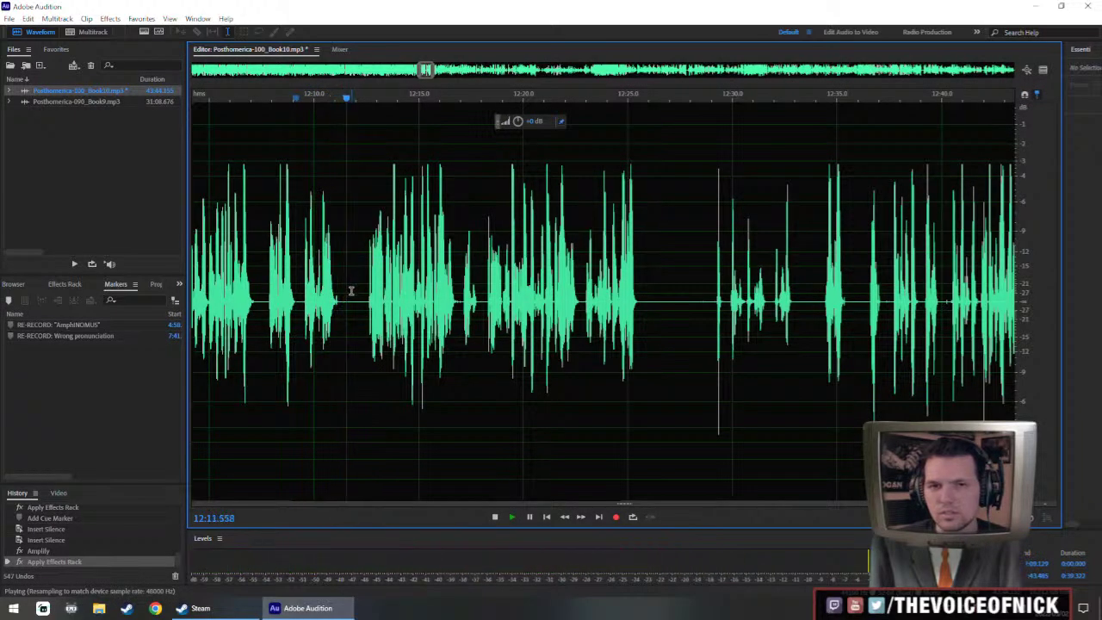
{"action": "scroll", "coordinate": [430, 288], "scroll_direction": "up", "scroll_amount": 1}
{"action": "scroll", "coordinate": [423, 288], "scroll_direction": "down", "scroll_amount": 1}
{"action": "scroll", "coordinate": [422, 289], "scroll_direction": "down", "scroll_amount": 3}
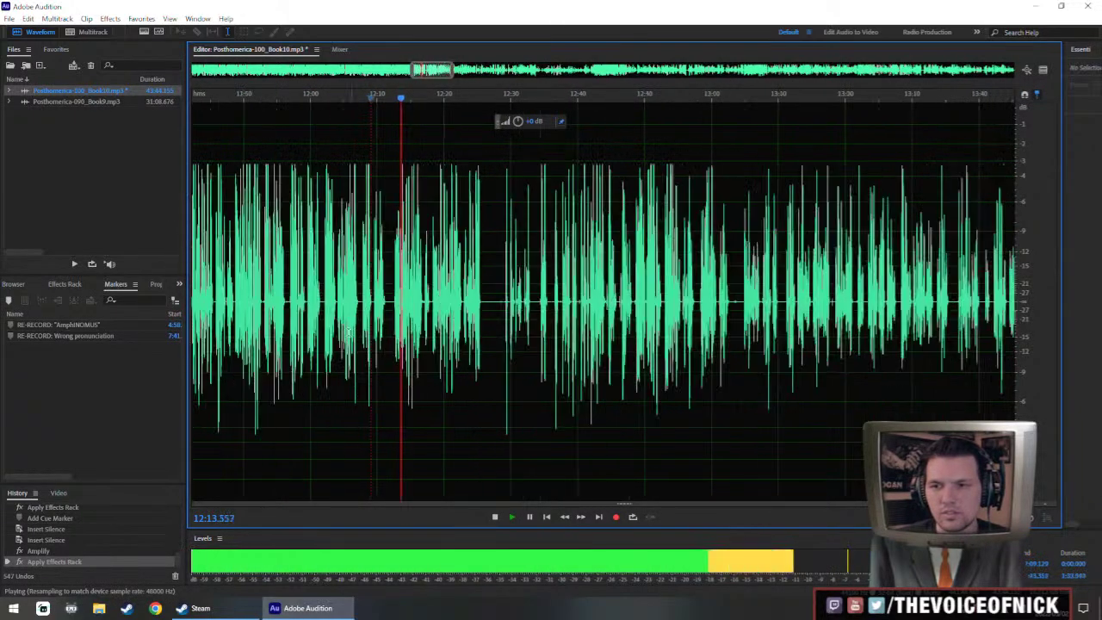
{"action": "scroll", "coordinate": [359, 289], "scroll_direction": "up", "scroll_amount": 3}
{"action": "scroll", "coordinate": [444, 324], "scroll_direction": "up", "scroll_amount": 3}
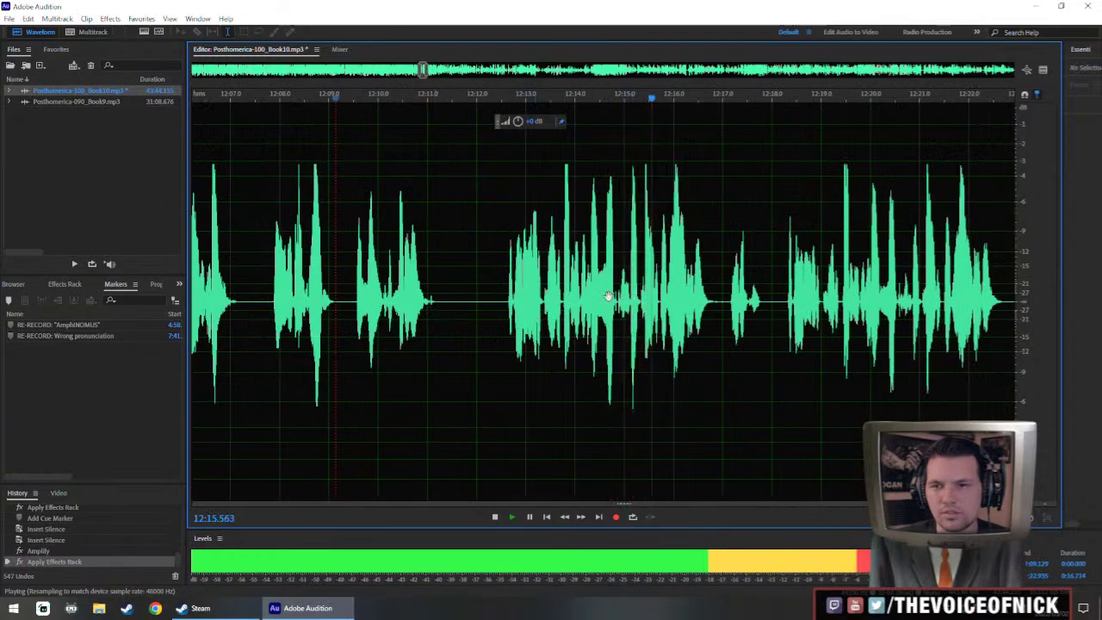
- Select the quieter audio from about 12:12.5 to 21:20, amplify it, and reapply the effects rack
{"action": "scroll", "coordinate": [512, 294], "scroll_direction": "down", "scroll_amount": 2}
{"action": "scroll", "coordinate": [512, 293], "scroll_direction": "right", "scroll_amount": 2}
{"action": "left_click_drag", "start_coordinate": [336, 319], "coordinate": [949, 295]}
{"action": "scroll", "coordinate": [932, 320], "scroll_direction": "down", "scroll_amount": 3}
{"action": "scroll", "coordinate": [864, 290], "scroll_direction": "down", "scroll_amount": 3}
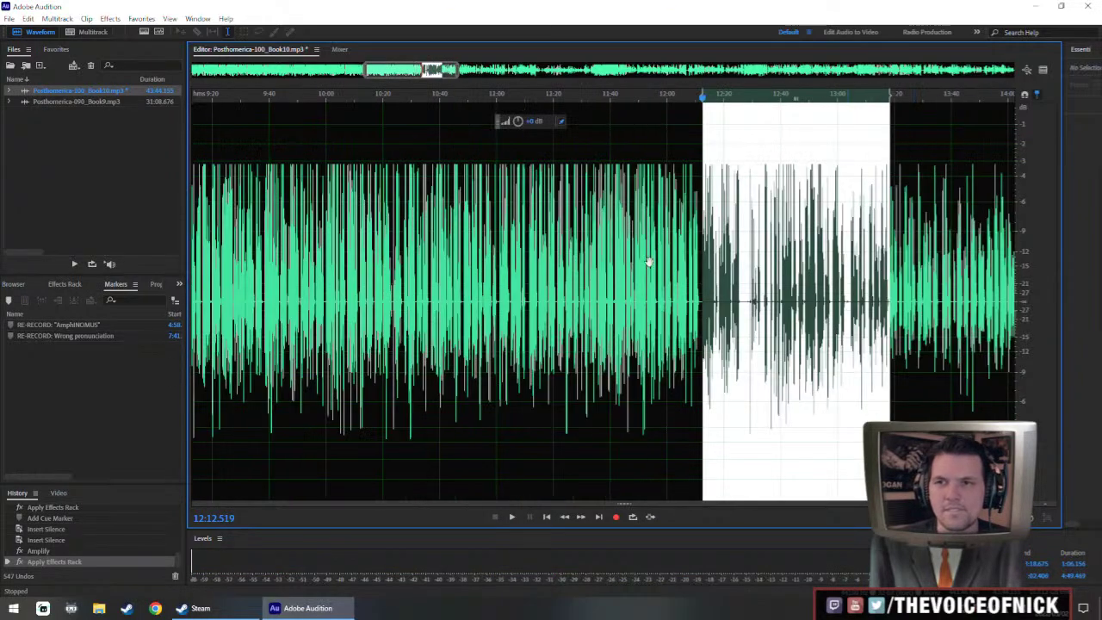
{"action": "left_click_drag", "start_coordinate": [649, 262], "coordinate": [520, 248]}
{"action": "left_click_drag", "start_coordinate": [498, 349], "coordinate": [574, 362]}
{"action": "scroll", "coordinate": [560, 345], "scroll_direction": "down", "scroll_amount": 5}
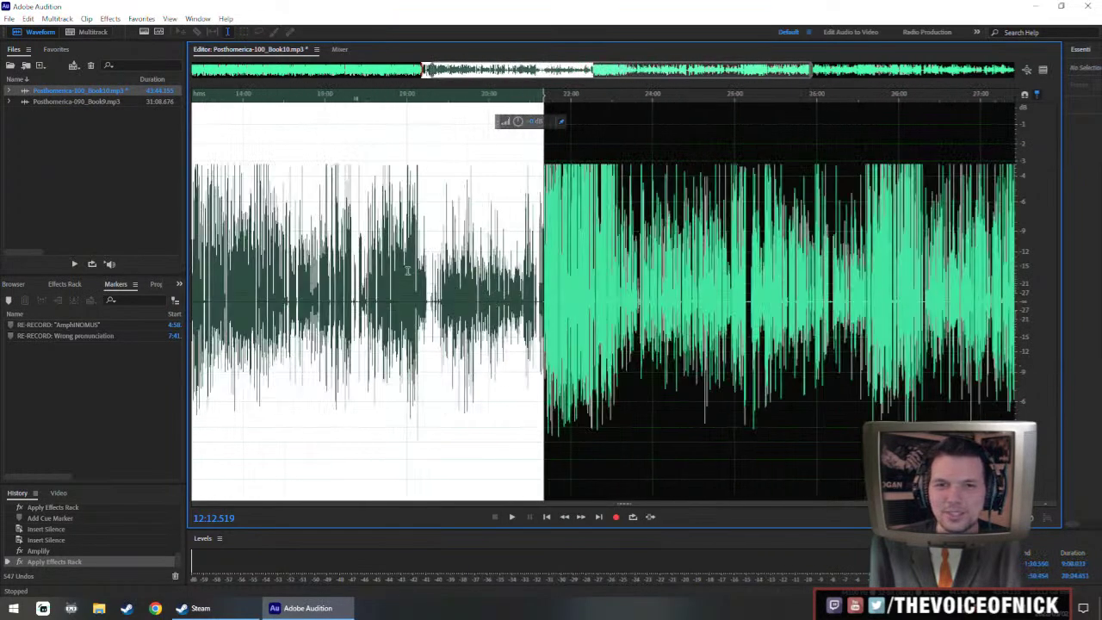
{"action": "scroll", "coordinate": [411, 247], "scroll_direction": "left", "scroll_amount": 3}
{"action": "scroll", "coordinate": [547, 198], "scroll_direction": "down", "scroll_amount": 1}
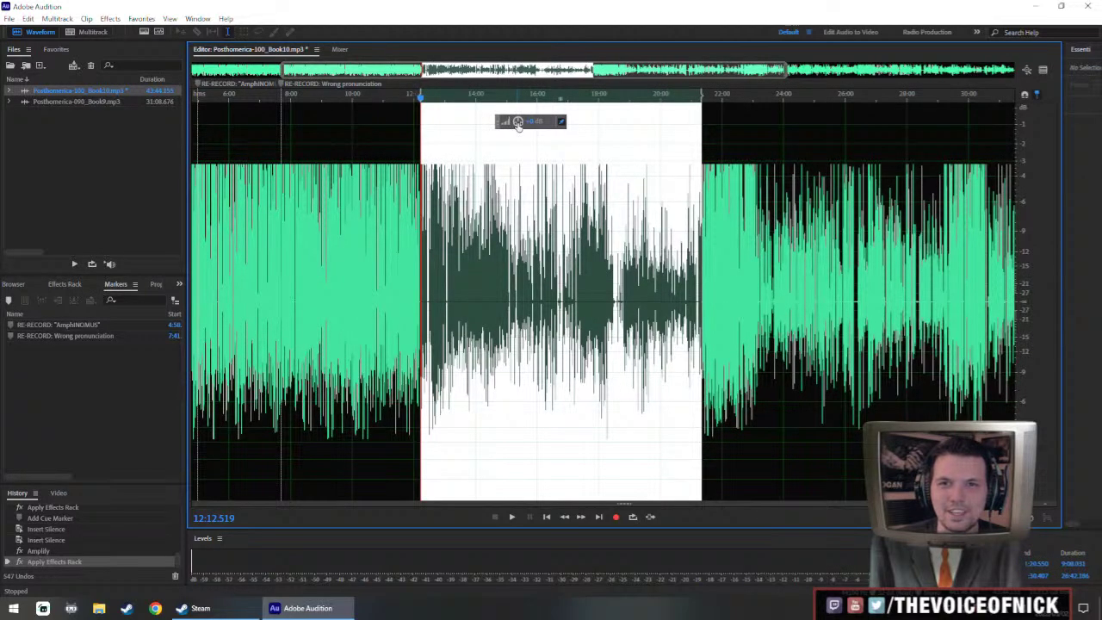
{"action": "left_click_drag", "start_coordinate": [517, 122], "coordinate": [524, 124]}
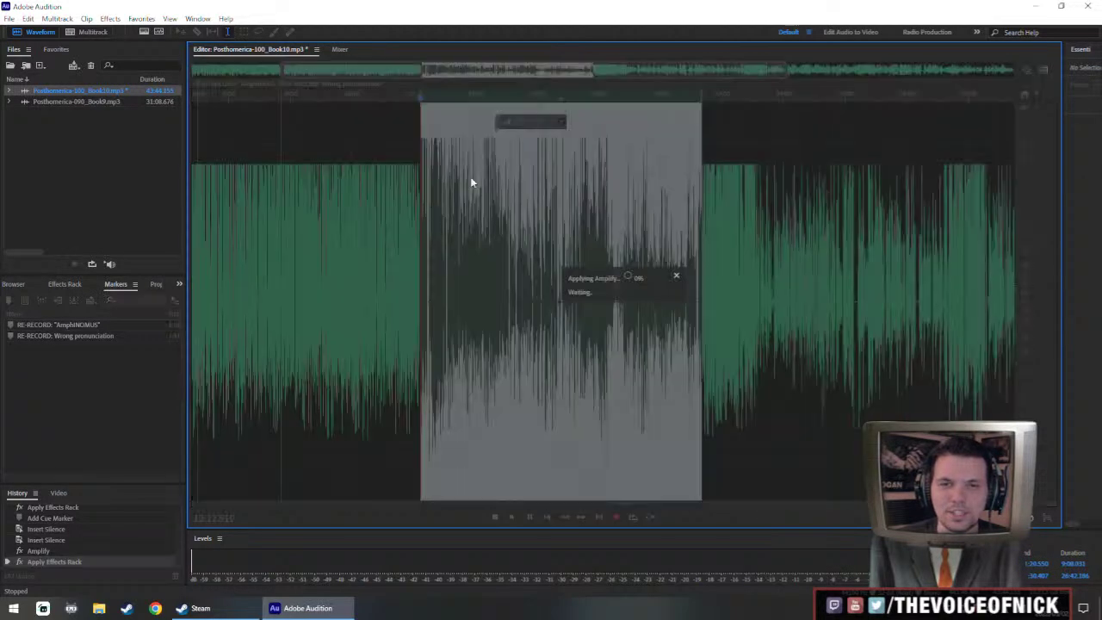
{"action": "key", "text": "ctrl+r"}
- Play from about 12:02 through 12:22 to review the level match and the repeated takes after the pause
{"action": "scroll", "coordinate": [421, 244], "scroll_direction": "up", "scroll_amount": 5}
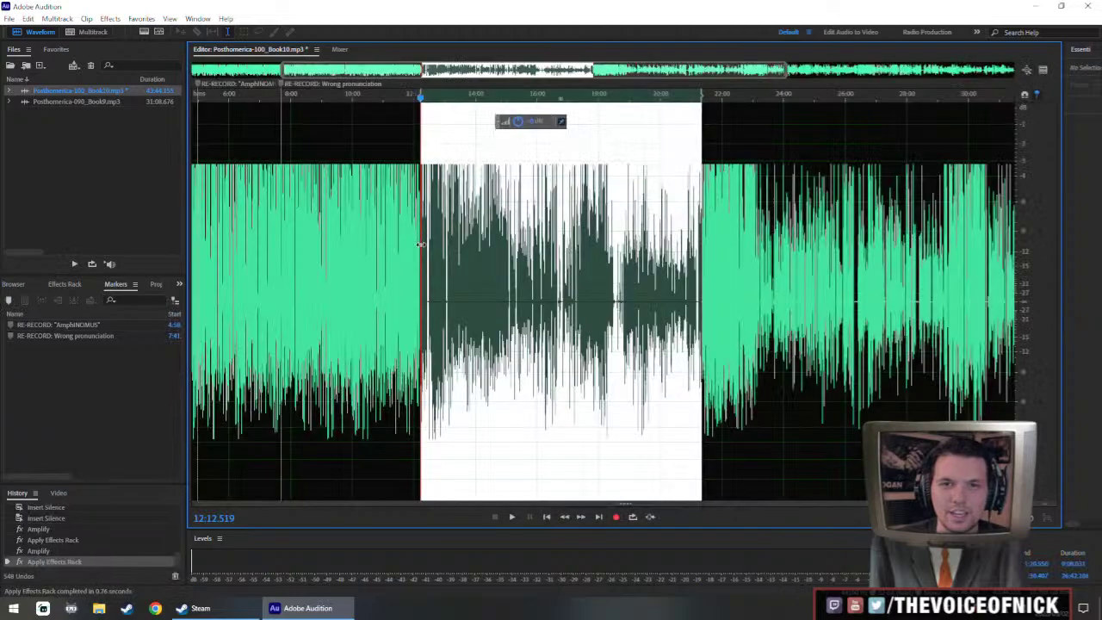
{"action": "left_click", "coordinate": [384, 266]}
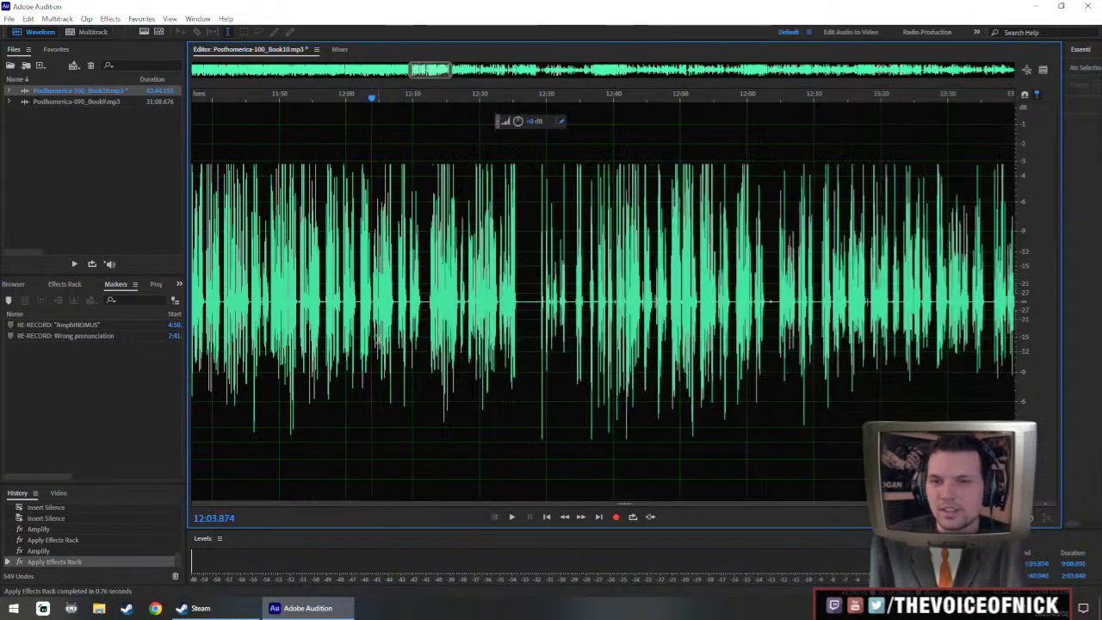
{"action": "scroll", "coordinate": [387, 288], "scroll_direction": "up", "scroll_amount": 4}
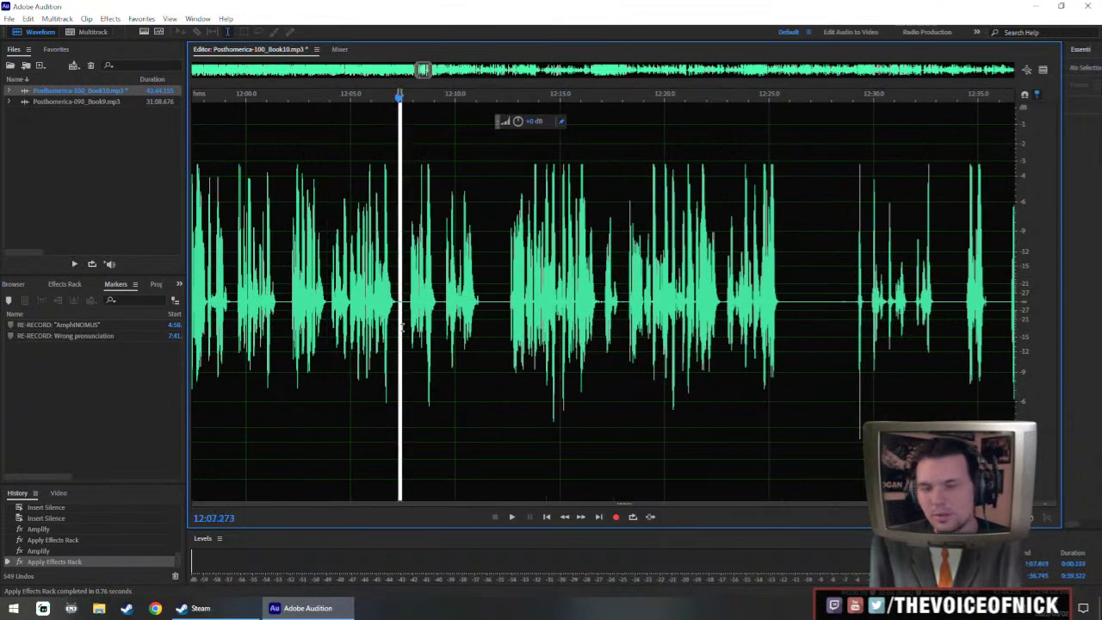
{"action": "left_click", "coordinate": [301, 290]}
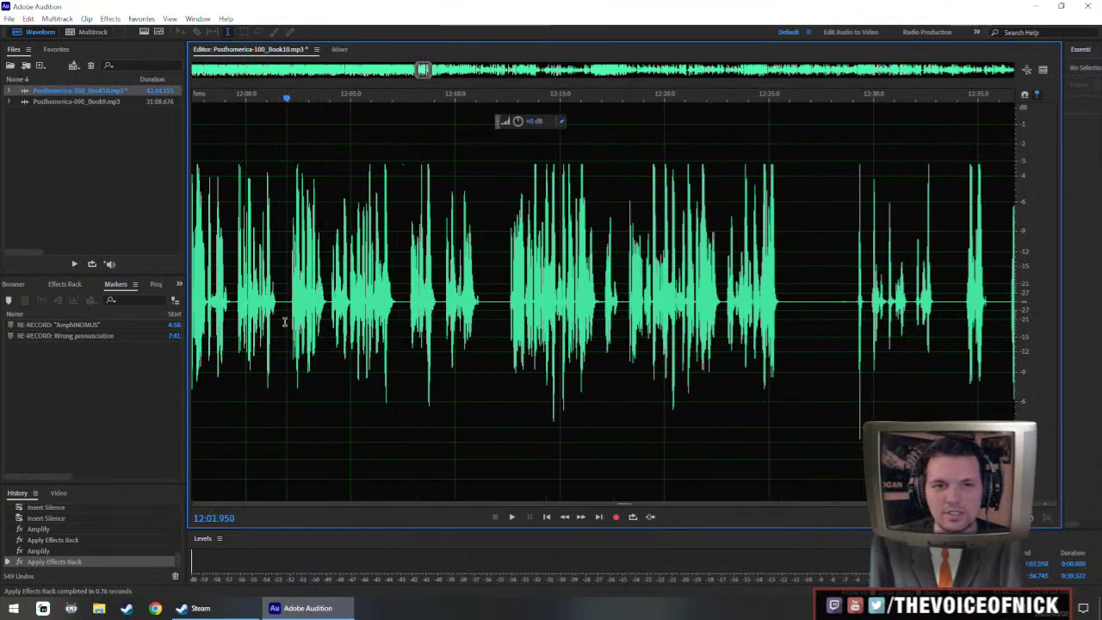
{"action": "left_click", "coordinate": [284, 328]}
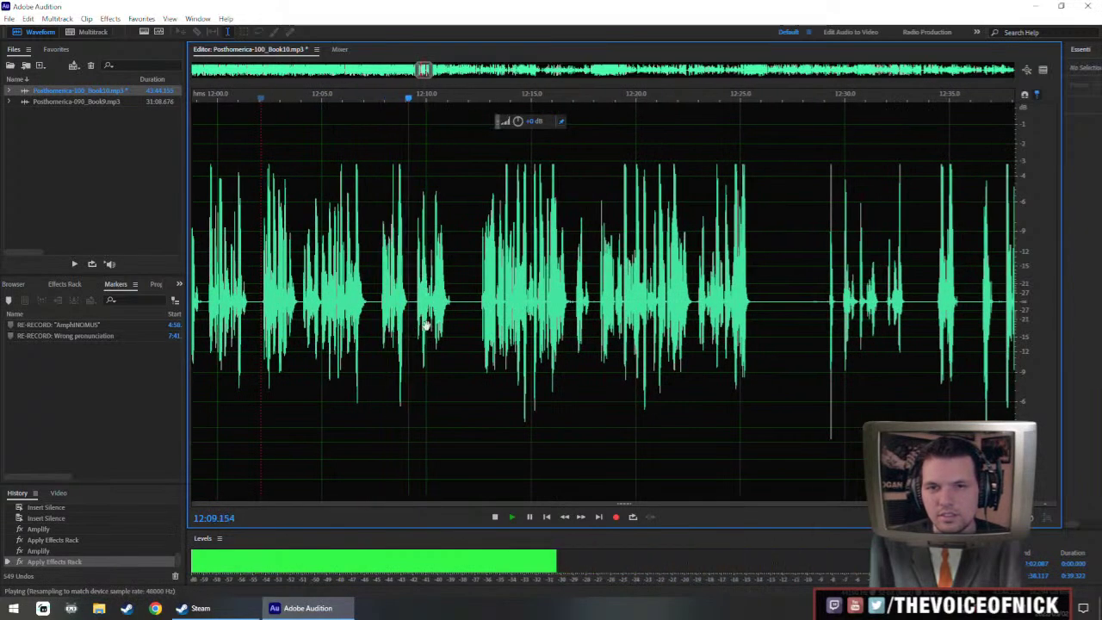
{"action": "scroll", "coordinate": [484, 319], "scroll_direction": "up", "scroll_amount": 3}
{"action": "scroll", "coordinate": [484, 319], "scroll_direction": "down", "scroll_amount": 3}
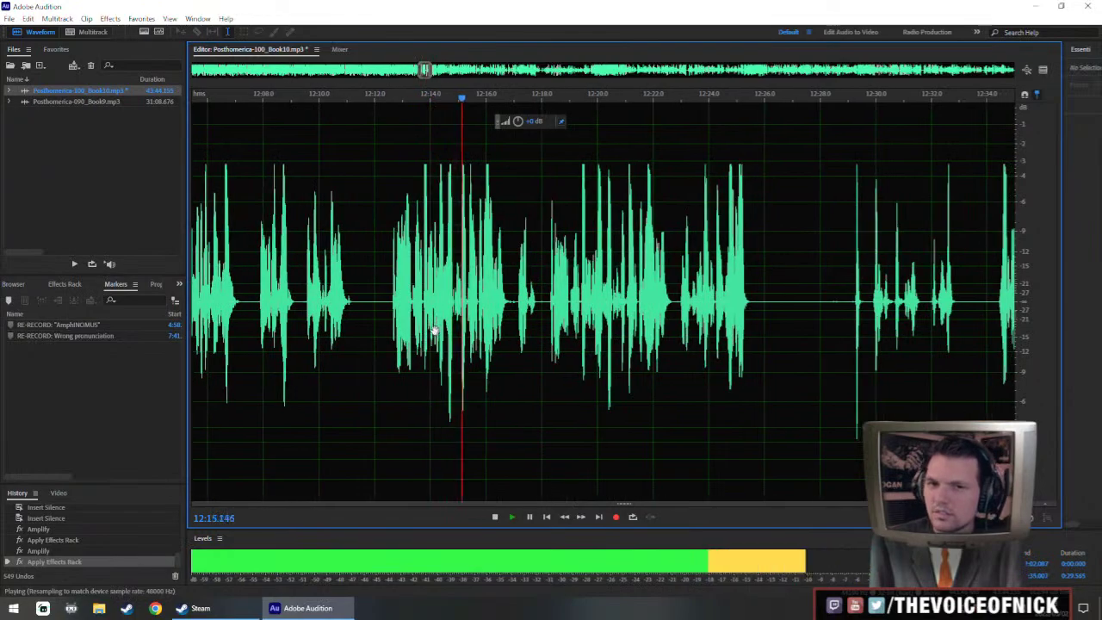
{"action": "scroll", "coordinate": [670, 327], "scroll_direction": "up", "scroll_amount": 3}
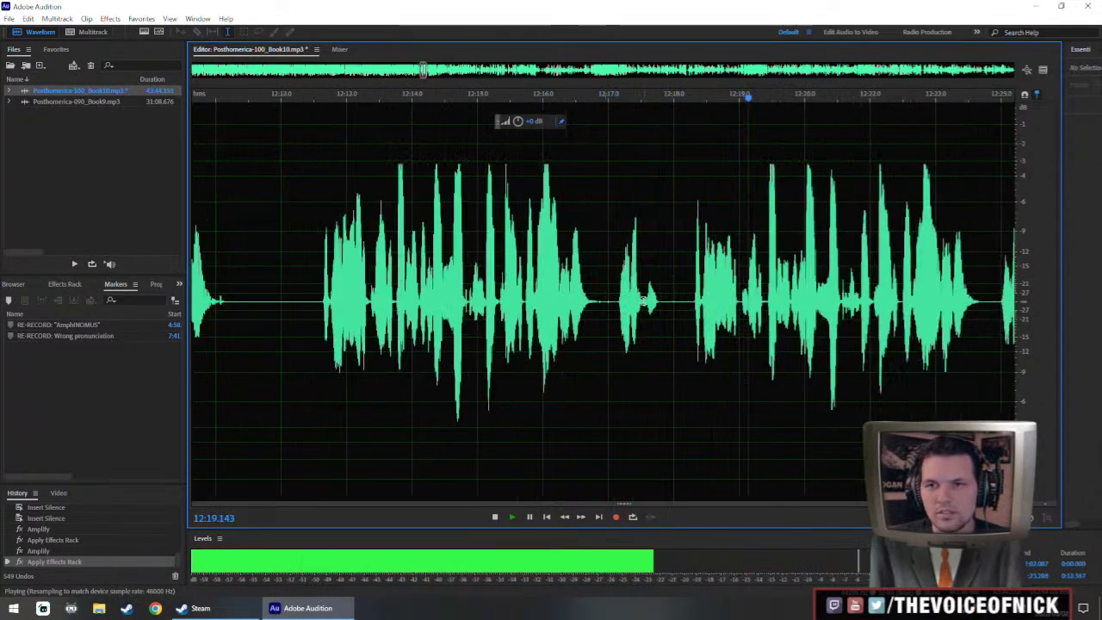
{"action": "scroll", "coordinate": [548, 310], "scroll_direction": "down", "scroll_amount": 1}
{"action": "scroll", "coordinate": [534, 301], "scroll_direction": "down", "scroll_amount": 1}
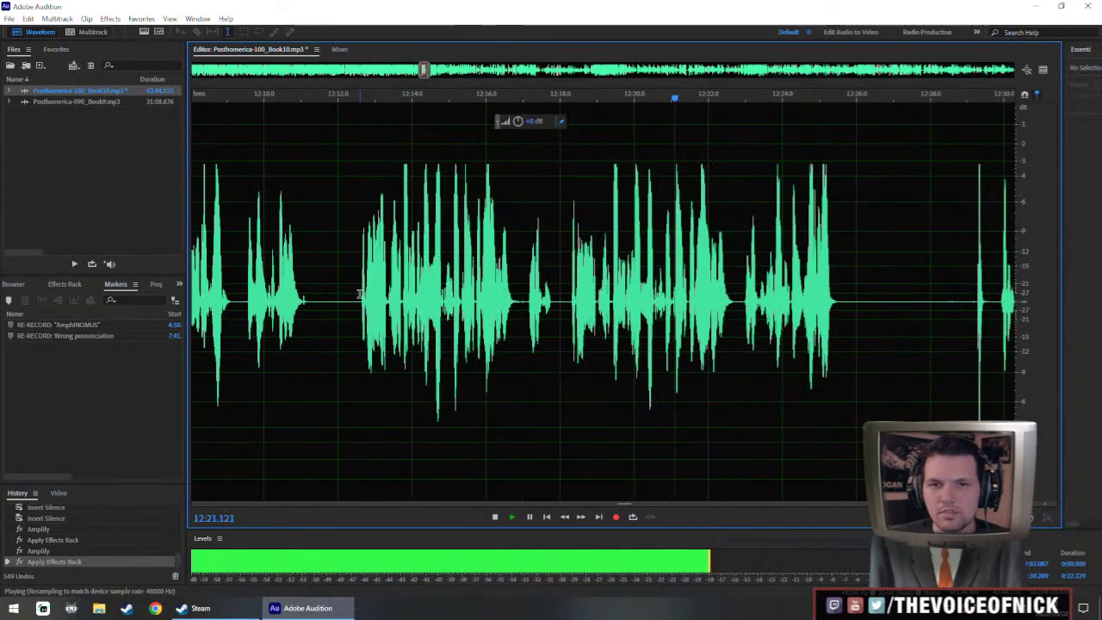
- Delete the first take between about 12:12.6 and 12:18.3, and play across the cut
{"action": "left_click_drag", "start_coordinate": [360, 300], "coordinate": [571, 301]}
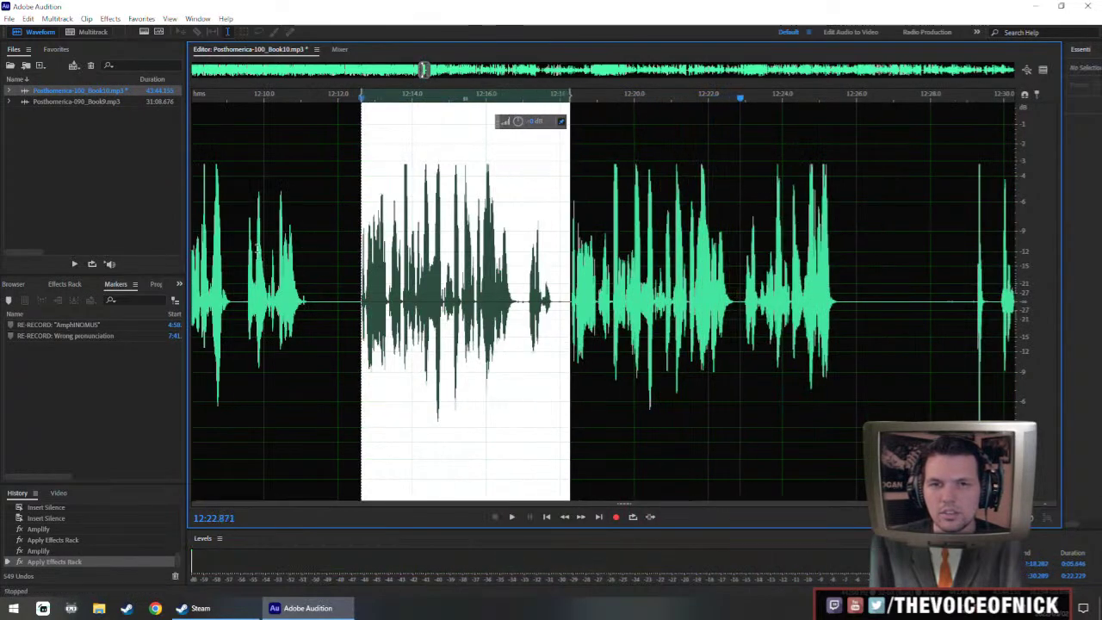
{"action": "key", "text": "Delete"}
{"action": "scroll", "coordinate": [378, 271], "scroll_direction": "down", "scroll_amount": 2}
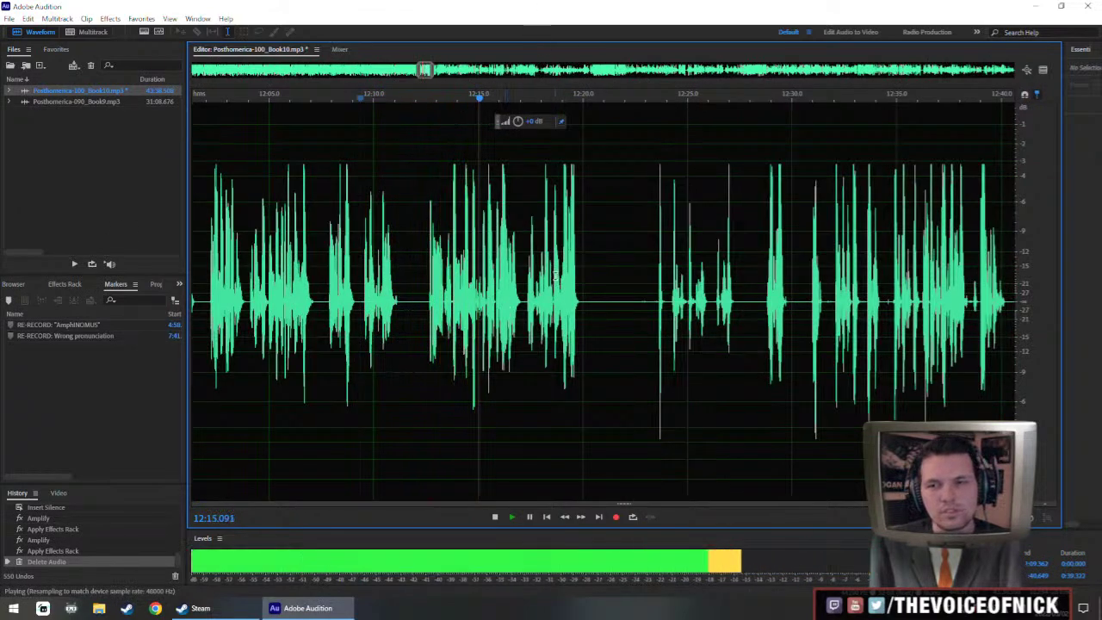
{"action": "scroll", "coordinate": [500, 326], "scroll_direction": "up", "scroll_amount": 3}
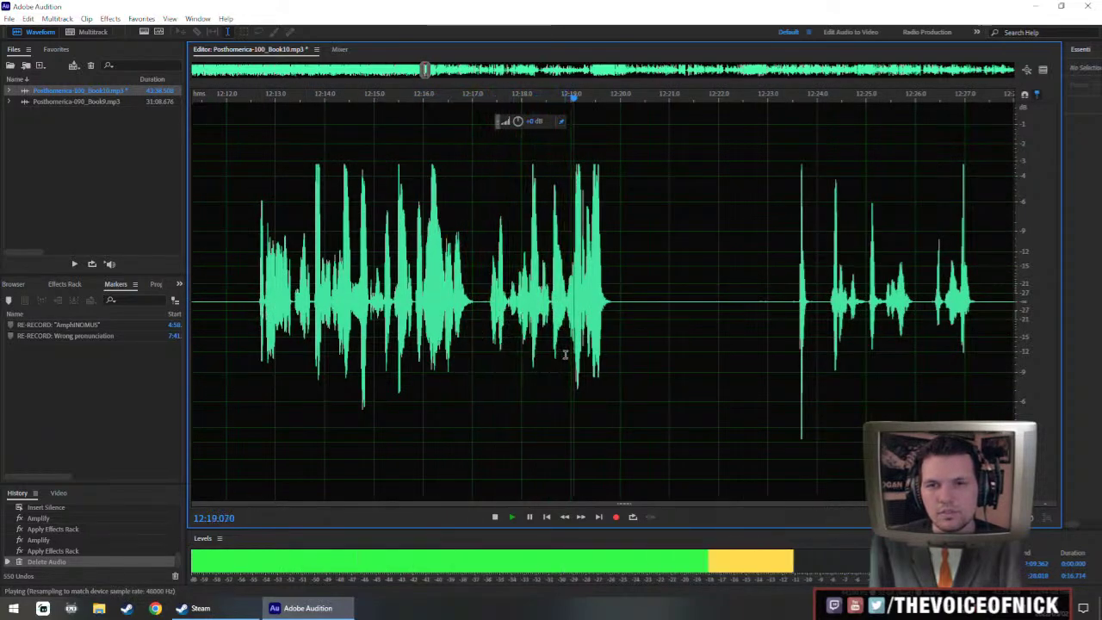
- Amplify the remaining take from about 12:12.6 to 12:20 and reapply the effects rack
{"action": "left_click_drag", "start_coordinate": [617, 310], "coordinate": [257, 340]}
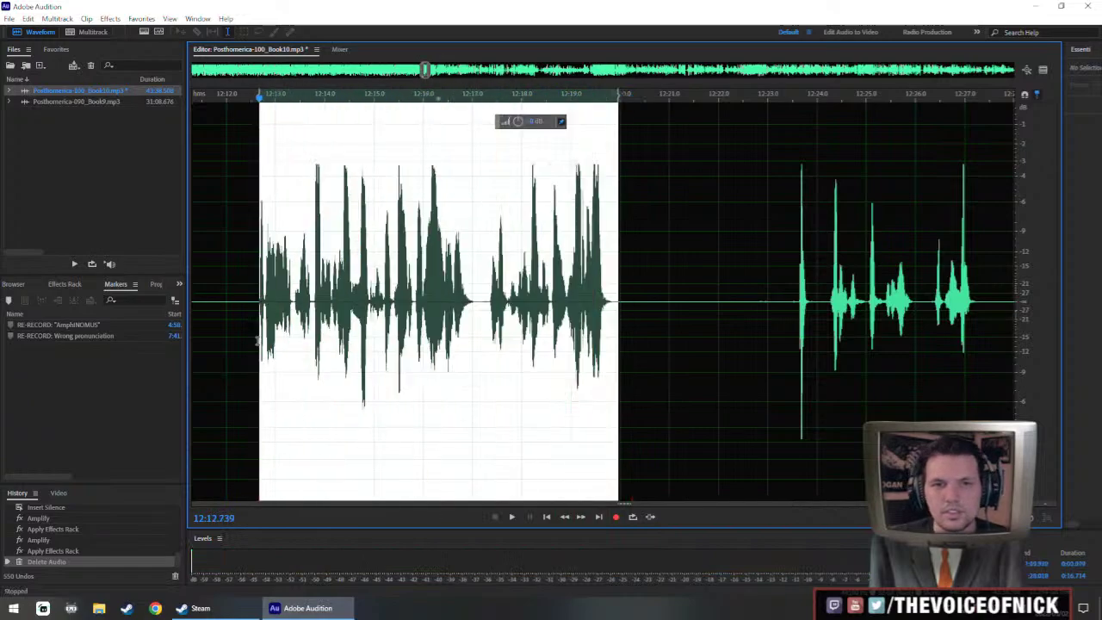
{"action": "left_click_drag", "start_coordinate": [518, 122], "coordinate": [523, 121]}
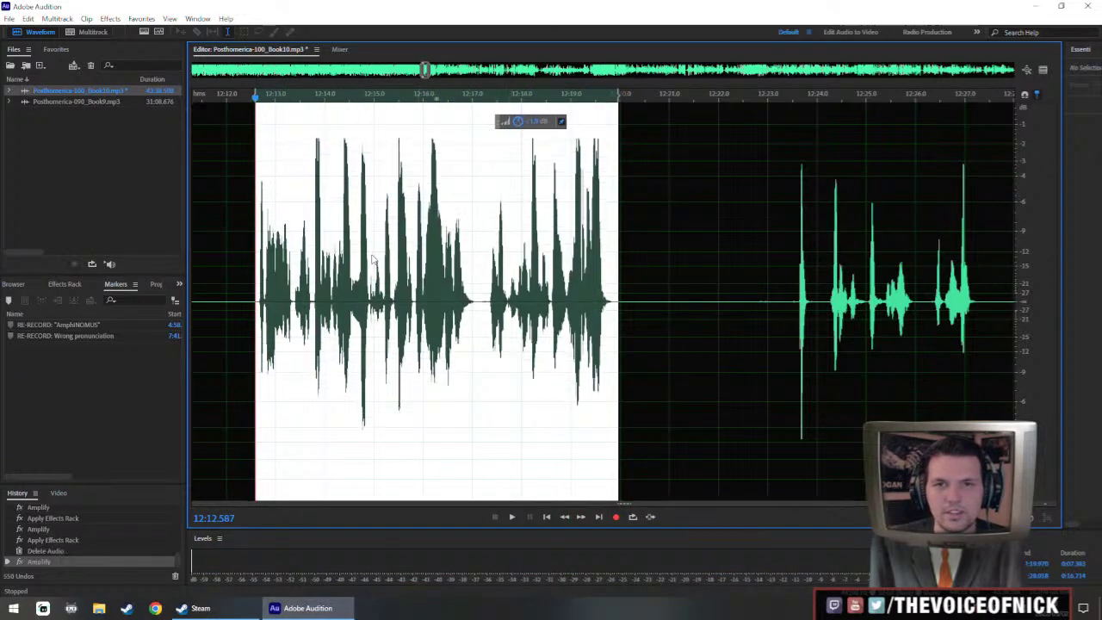
{"action": "key", "text": "shift+r"}
- Replace the unwanted audio from about 12:19.9 to the phrase starting near 12:31 with 1.5 seconds of silence
{"action": "scroll", "coordinate": [370, 260], "scroll_direction": "down", "scroll_amount": 2}
{"action": "scroll", "coordinate": [377, 261], "scroll_direction": "up", "scroll_amount": 1}
{"action": "scroll", "coordinate": [484, 293], "scroll_direction": "down", "scroll_amount": 1}
{"action": "left_click", "coordinate": [636, 320]}
{"action": "key", "text": "space"}
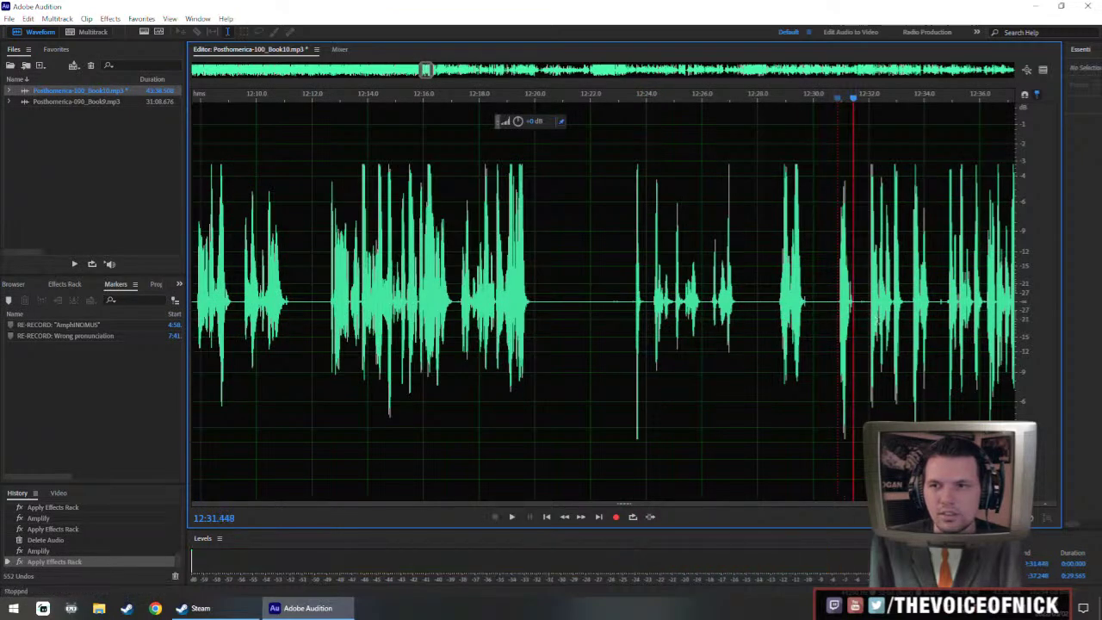
{"action": "left_click_drag", "start_coordinate": [836, 308], "coordinate": [531, 341]}
{"action": "key", "text": "ctrl+shift+i"}
{"action": "type", "text": "1.5"}
{"action": "key", "text": "Return"}
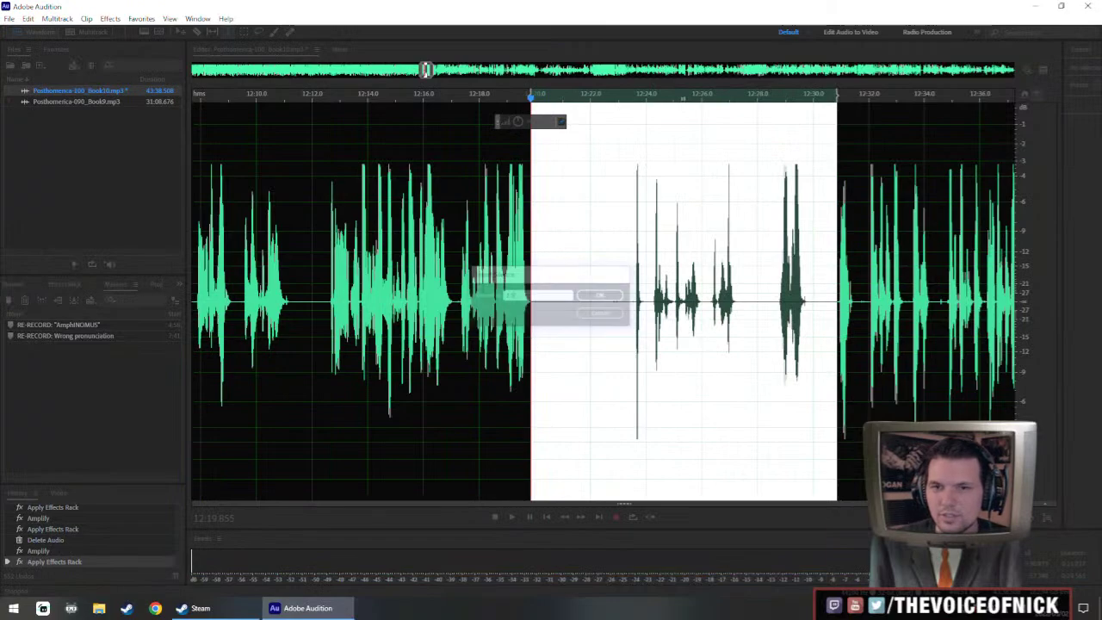
- Adjust the selection to cover the full gap from 12:19.842 to the next phrase and replace it with 1.5 seconds of silence
{"action": "left_click_drag", "start_coordinate": [611, 317], "coordinate": [617, 321]}
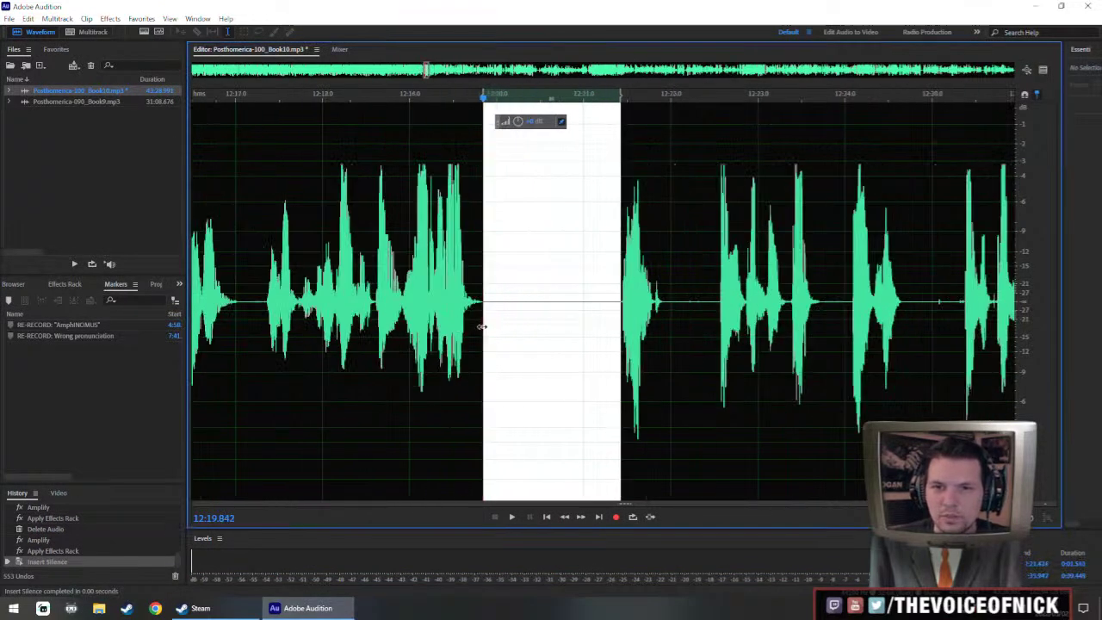
{"action": "key", "text": "ctrl+shift+i"}
{"action": "key", "text": "Return"}
{"action": "scroll", "coordinate": [480, 328], "scroll_direction": "down", "scroll_amount": 3}
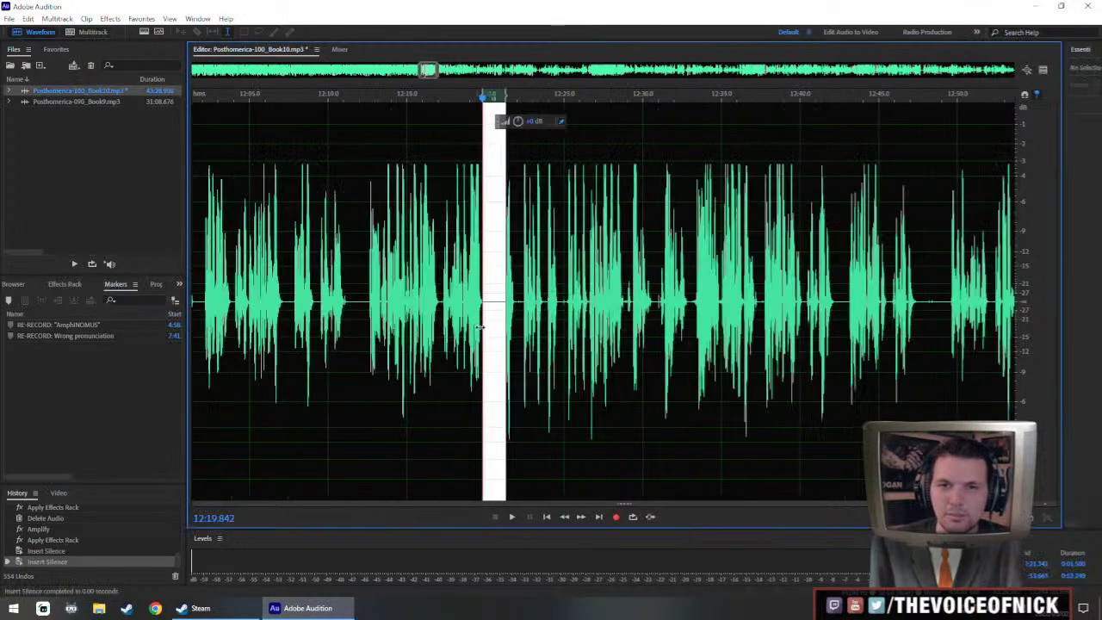
- Play back the passage from about 12:06 to 12:20 to check the edited takes and the pause following them
{"action": "scroll", "coordinate": [481, 284], "scroll_direction": "down", "scroll_amount": 3}
{"action": "left_click", "coordinate": [320, 297]}
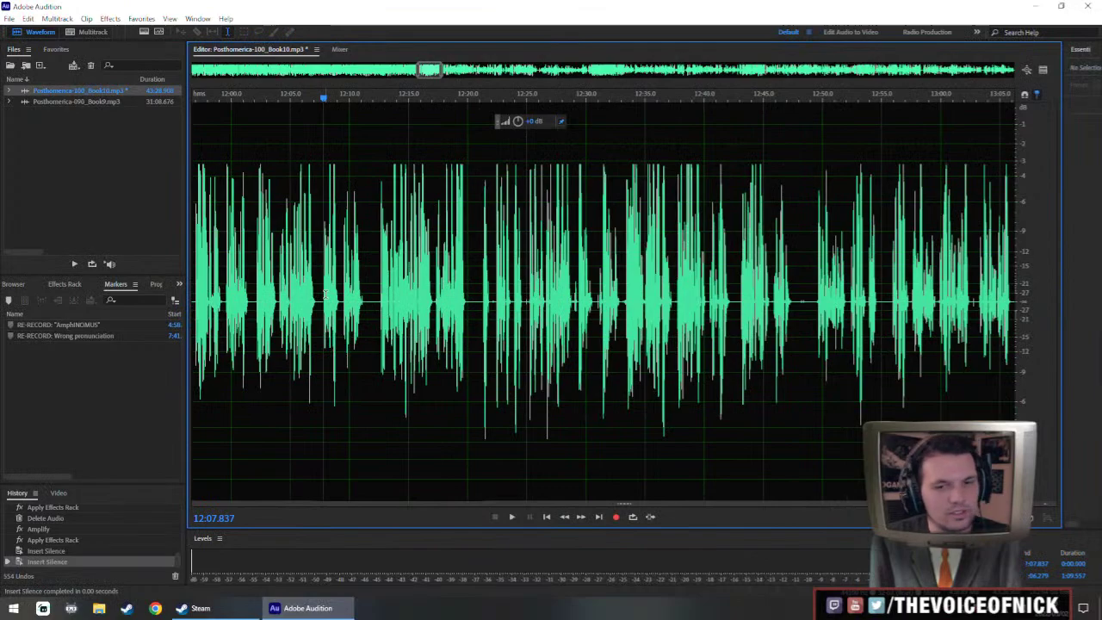
{"action": "scroll", "coordinate": [326, 296], "scroll_direction": "up", "scroll_amount": 4}
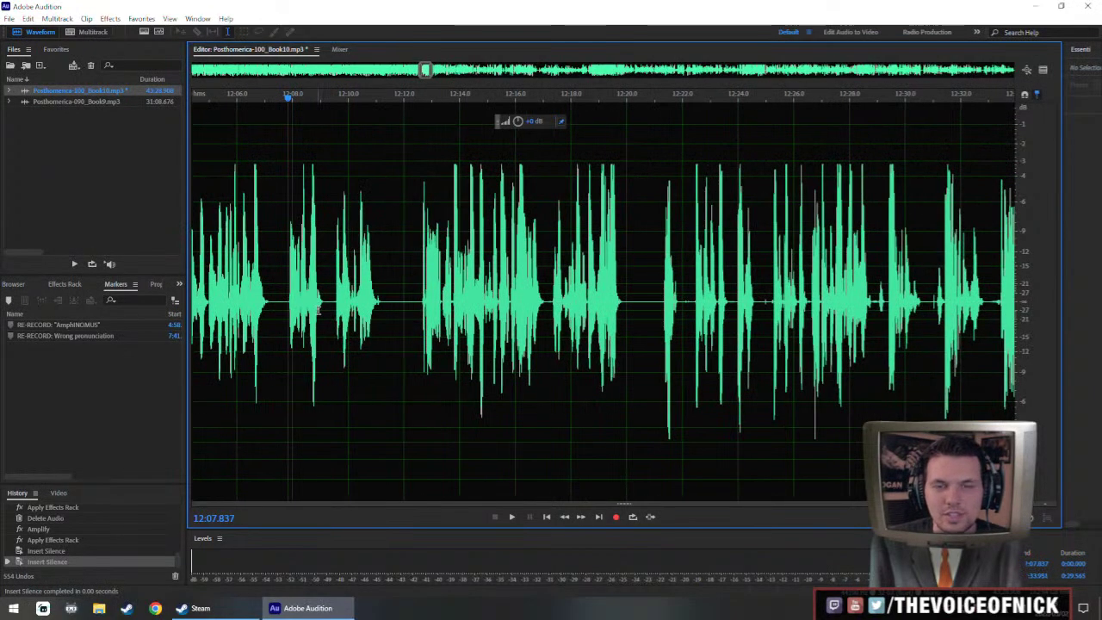
{"action": "key", "text": "space"}
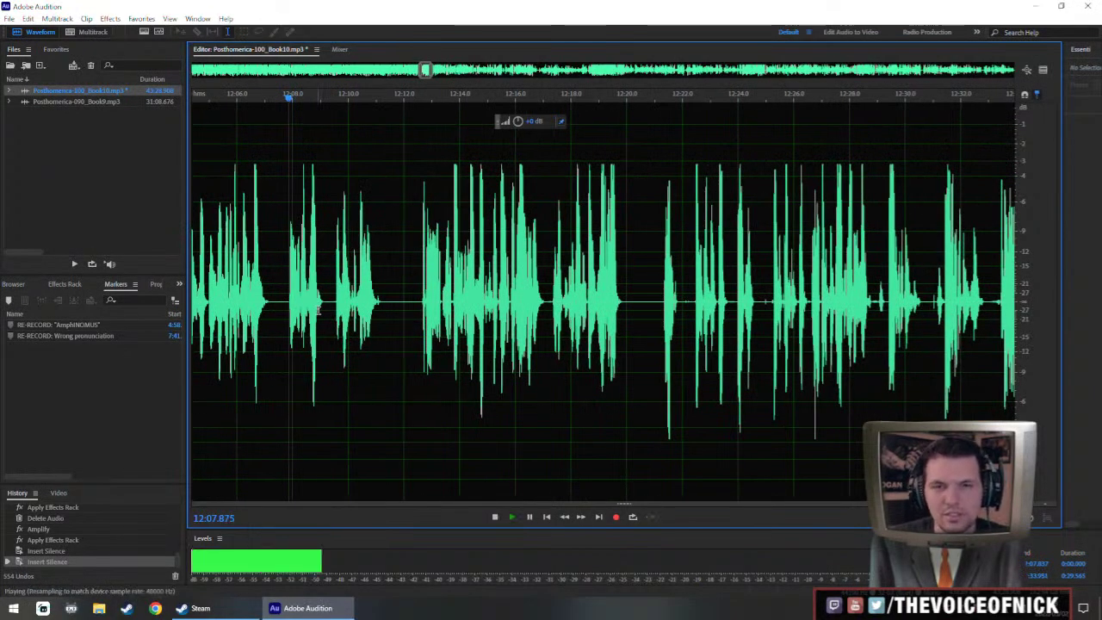
{"action": "key", "text": "space"}
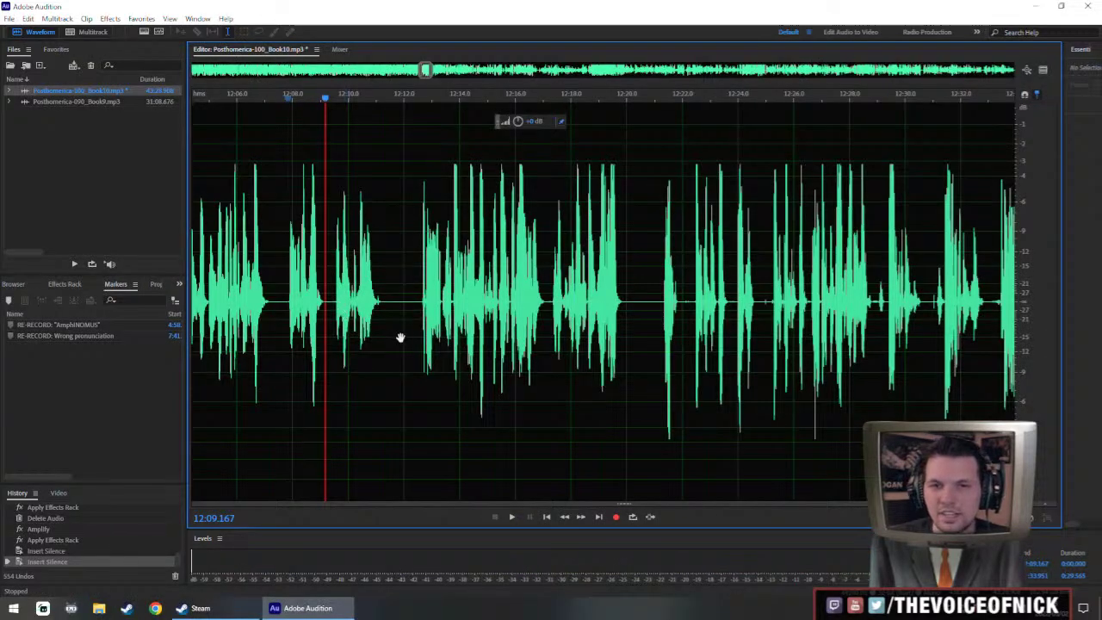
{"action": "left_click_drag", "start_coordinate": [400, 337], "coordinate": [385, 341]}
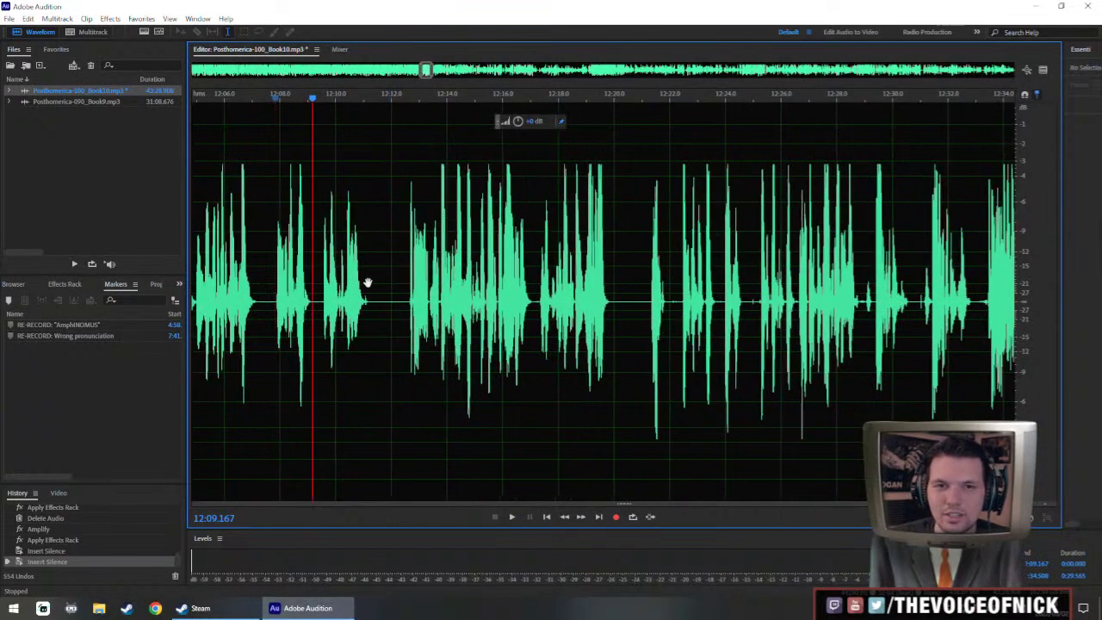
{"action": "scroll", "coordinate": [366, 285], "scroll_direction": "left", "scroll_amount": 2}
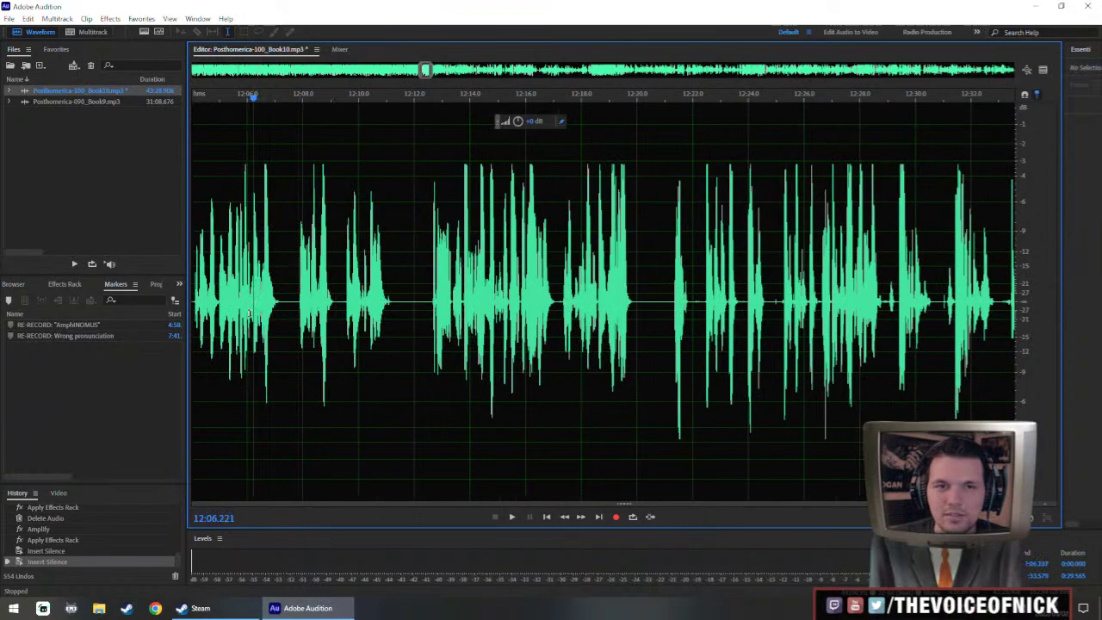
{"action": "key", "text": "space"}
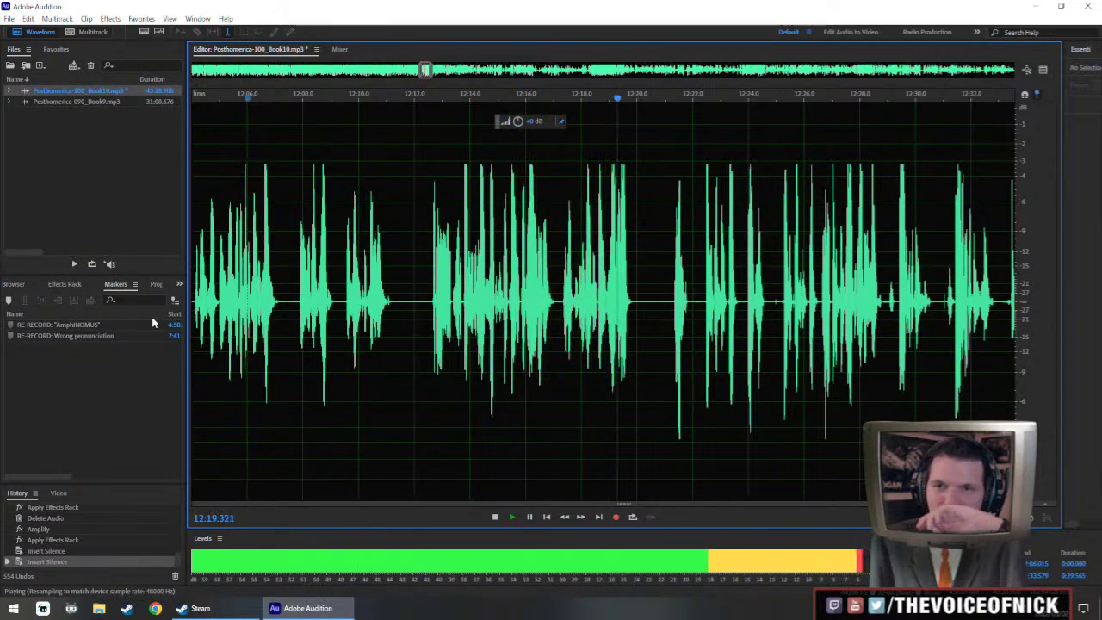
- Replace the pause from about 12:19.8 to 12:21.3 with a shorter silence, and play across it from about 12:17
{"action": "scroll", "coordinate": [418, 351], "scroll_direction": "up", "scroll_amount": 3}
{"action": "left_click_drag", "start_coordinate": [595, 358], "coordinate": [466, 348]}
{"action": "key", "text": "shift+s"}
{"action": "key", "text": "Return"}
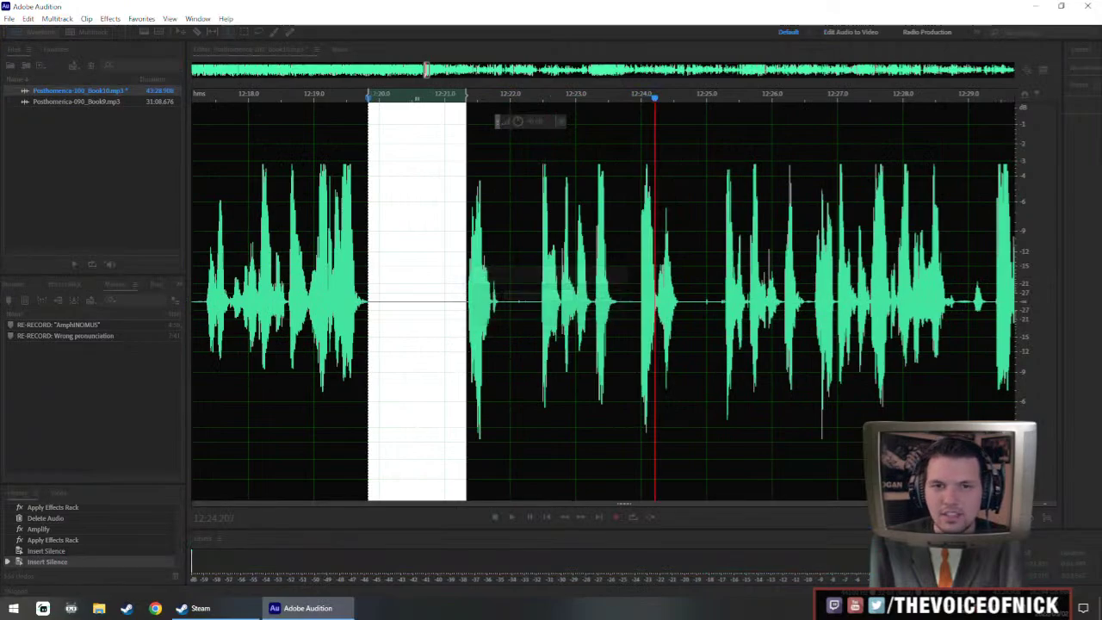
{"action": "scroll", "coordinate": [419, 315], "scroll_direction": "down", "scroll_amount": 3}
{"action": "left_click", "coordinate": [326, 248]}
{"action": "key", "text": "space"}
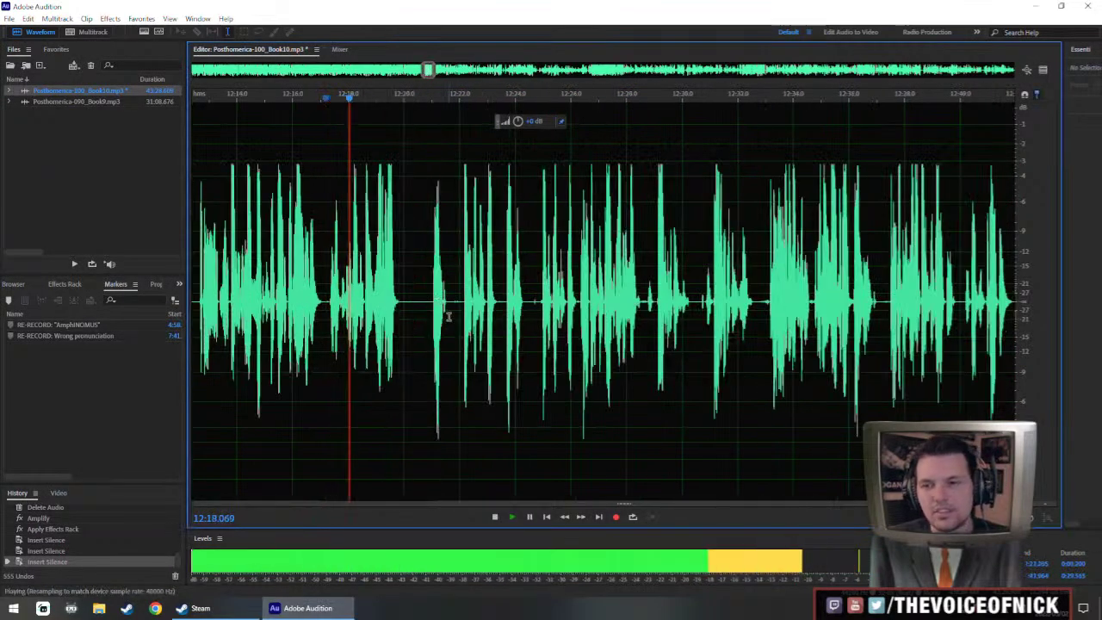
- Delete about 0.16 seconds from the pause near 12:20.5, and play across the cut from about 12:18.4
{"action": "scroll", "coordinate": [448, 316], "scroll_direction": "up", "scroll_amount": 5}
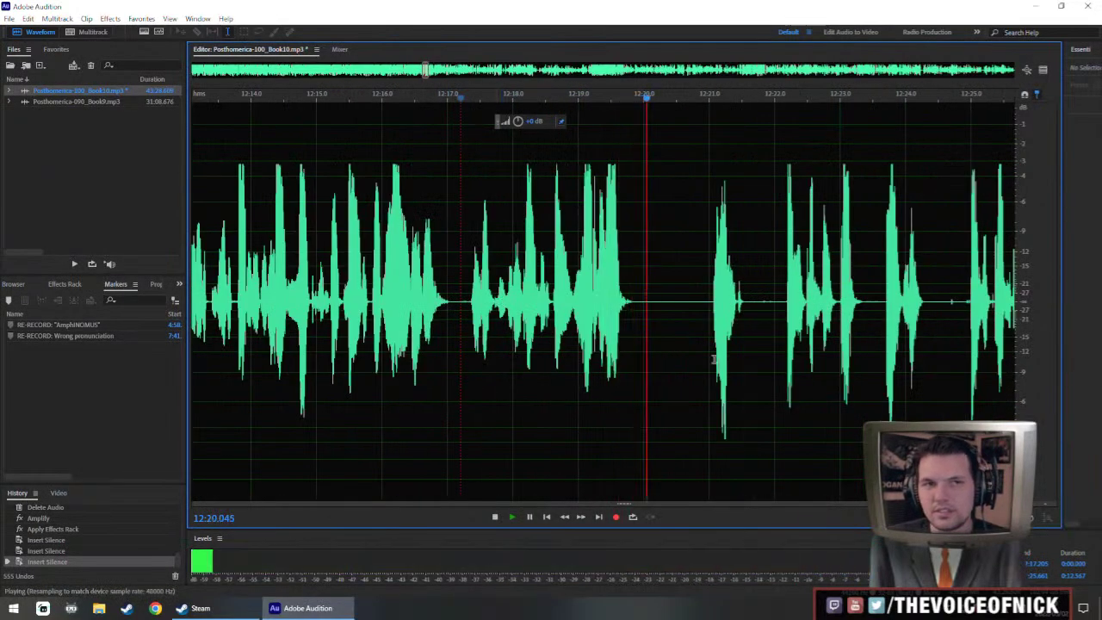
{"action": "scroll", "coordinate": [714, 360], "scroll_direction": "right", "scroll_amount": 3}
{"action": "scroll", "coordinate": [691, 380], "scroll_direction": "right", "scroll_amount": 2}
{"action": "key", "text": "space"}
{"action": "left_click_drag", "start_coordinate": [491, 337], "coordinate": [502, 337]}
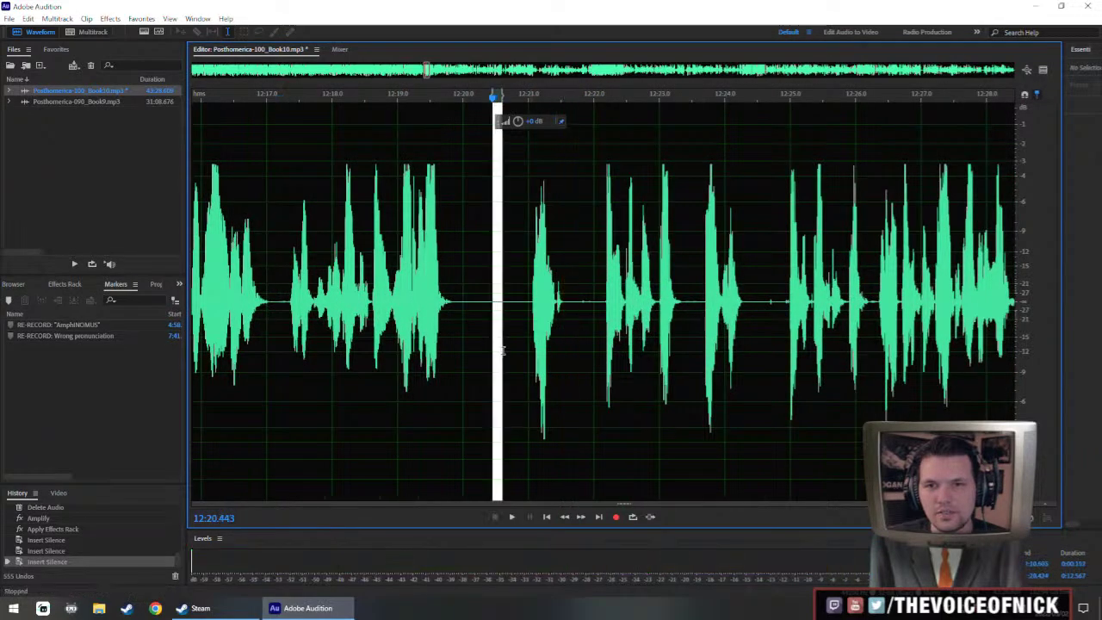
{"action": "key", "text": "Delete"}
{"action": "left_click", "coordinate": [357, 255]}
{"action": "key", "text": "space"}
{"action": "key", "text": "ctrl+backslash"}
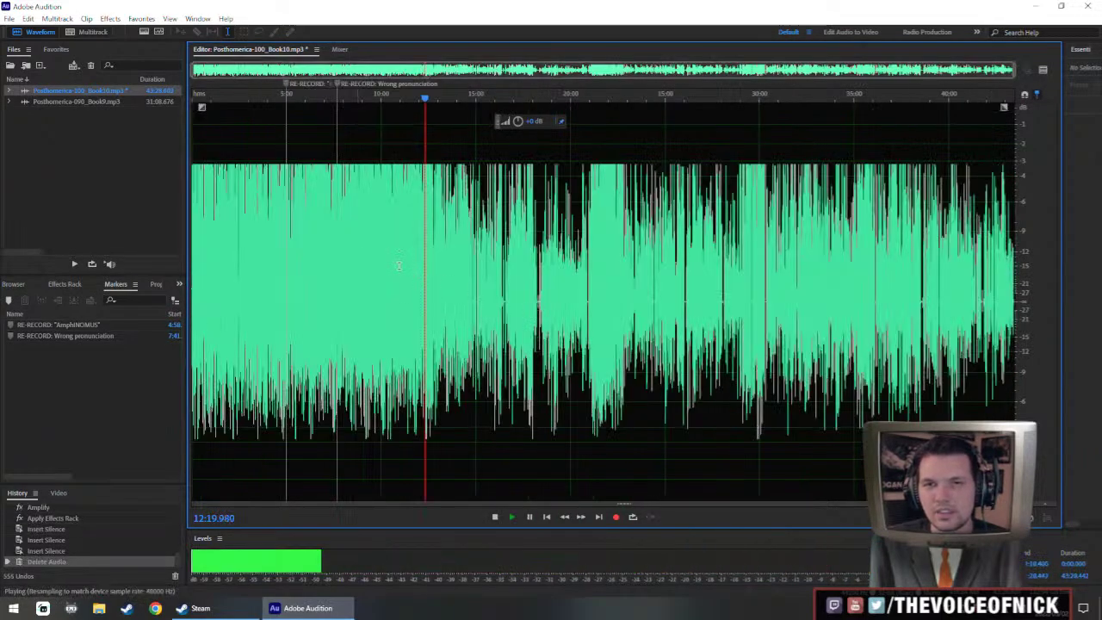
{"action": "key", "text": "space"}
{"action": "scroll", "coordinate": [564, 319], "scroll_direction": "up", "scroll_amount": 5}
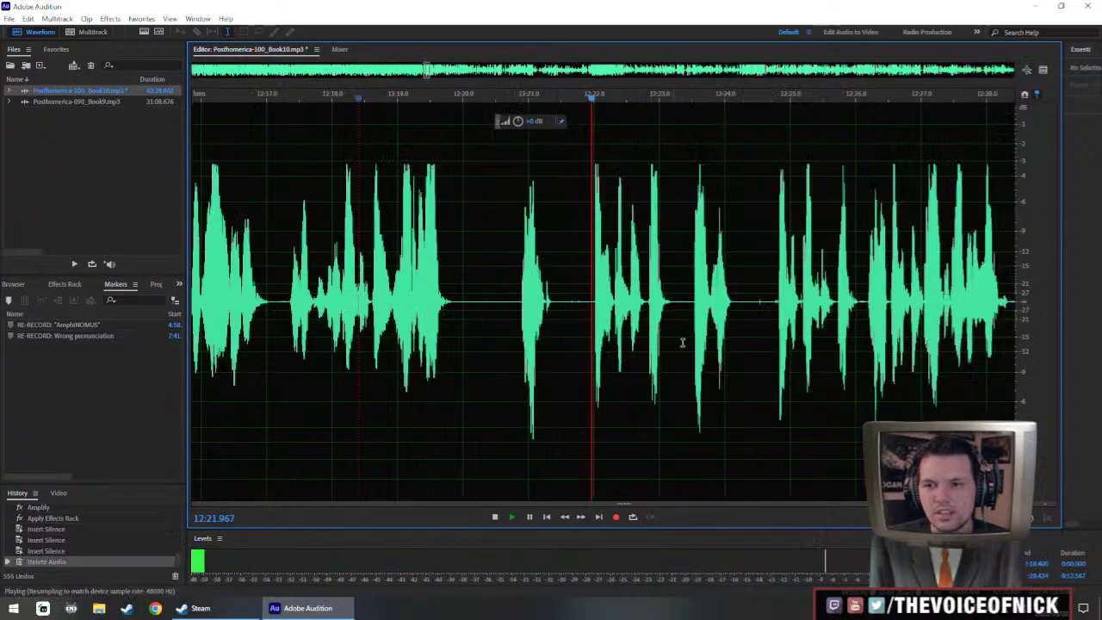
- Delete a sliver of the pause near 12:21.6, and play on from just before the short phrase at 12:21
{"action": "key", "text": "space"}
{"action": "left_click_drag", "start_coordinate": [426, 325], "coordinate": [432, 324]}
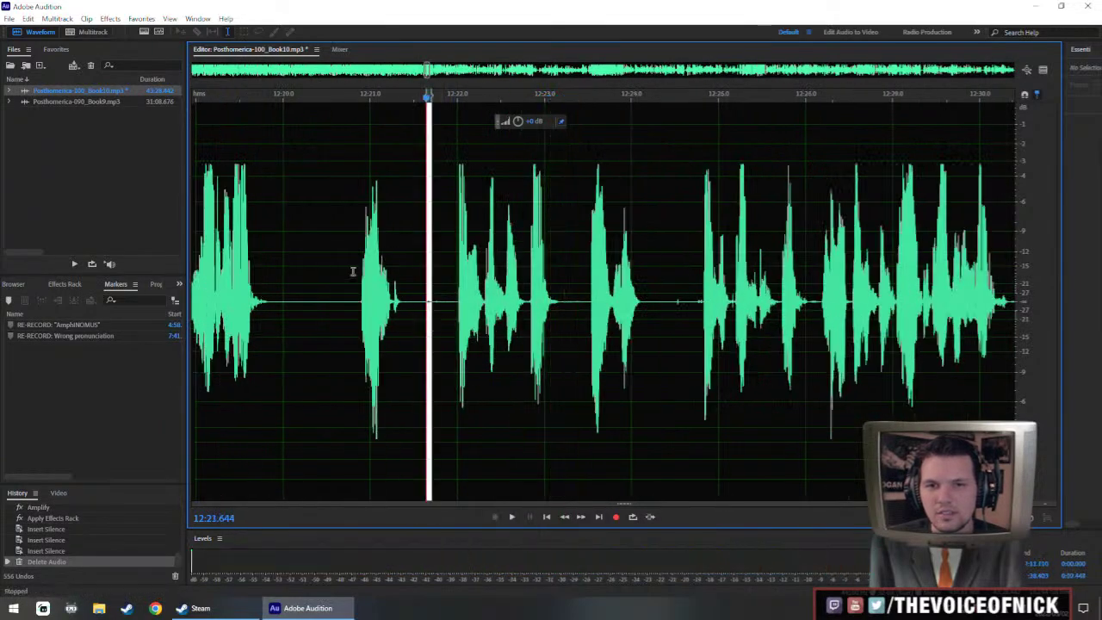
{"action": "key", "text": "Delete"}
{"action": "left_click", "coordinate": [353, 272]}
{"action": "key", "text": "space"}
{"action": "scroll", "coordinate": [454, 319], "scroll_direction": "down", "scroll_amount": 3}
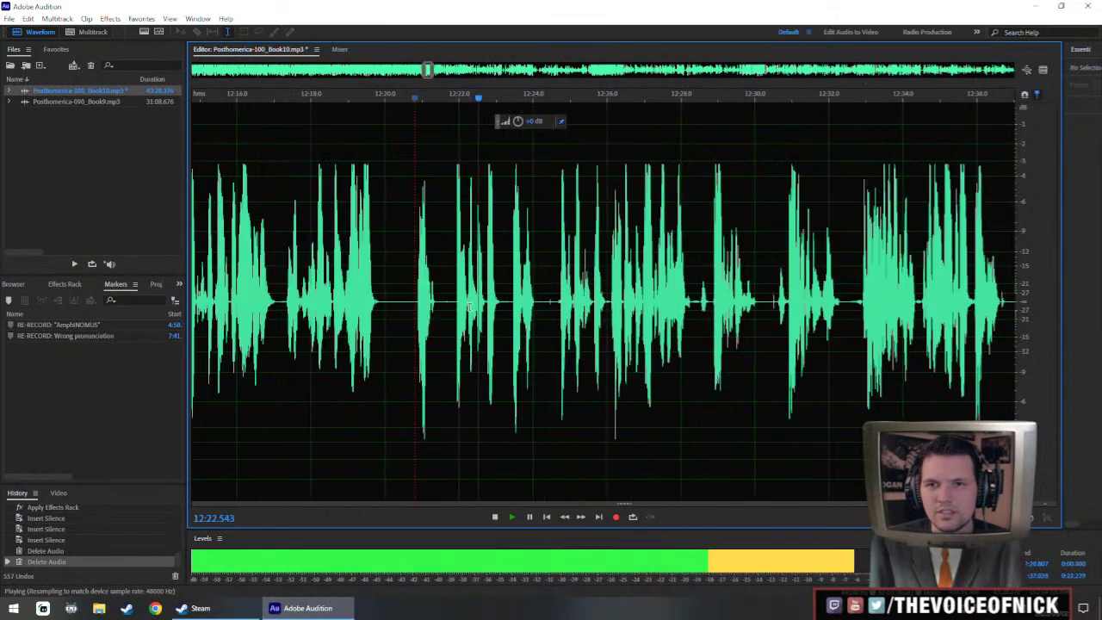
{"action": "scroll", "coordinate": [524, 315], "scroll_direction": "up", "scroll_amount": 2}
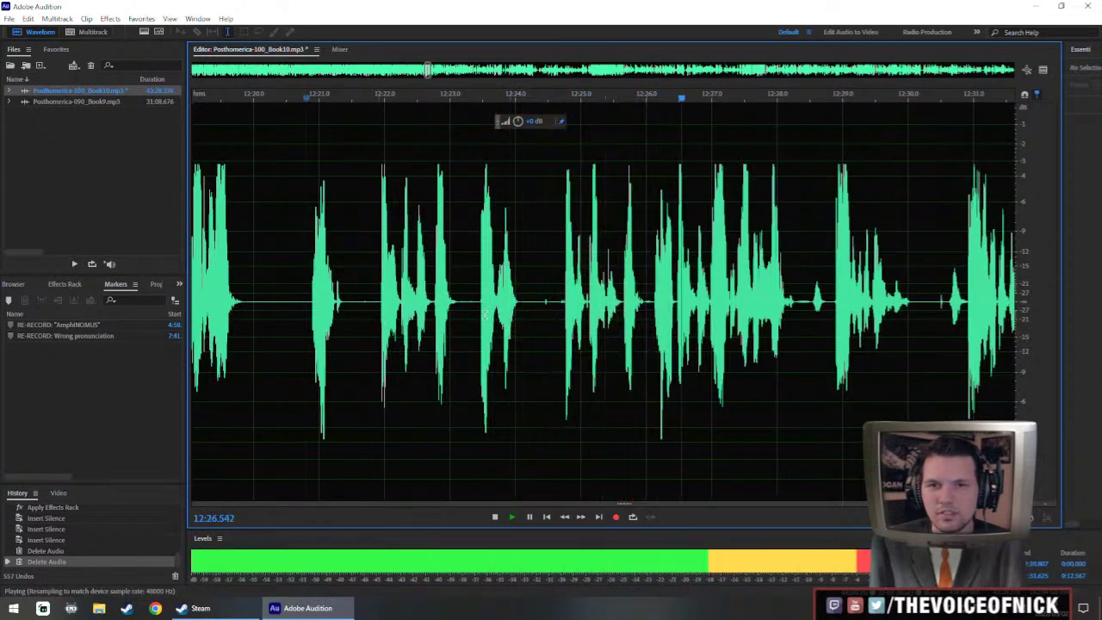
- Delete the unwanted take from about 12:23.1 to 12:25.9, and play across the cut from about 12:21.9
{"action": "key", "text": "space"}
{"action": "left_click_drag", "start_coordinate": [458, 345], "coordinate": [637, 355]}
{"action": "key", "text": "Delete"}
{"action": "left_click", "coordinate": [376, 252]}
{"action": "key", "text": "space"}
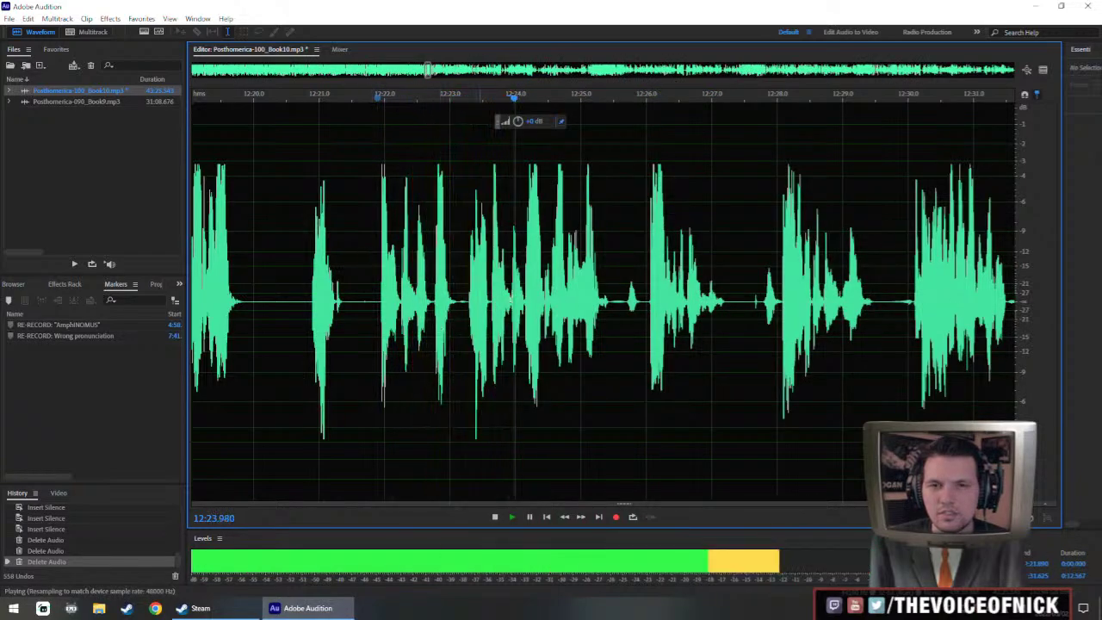
{"action": "scroll", "coordinate": [522, 360], "scroll_direction": "down", "scroll_amount": 3}
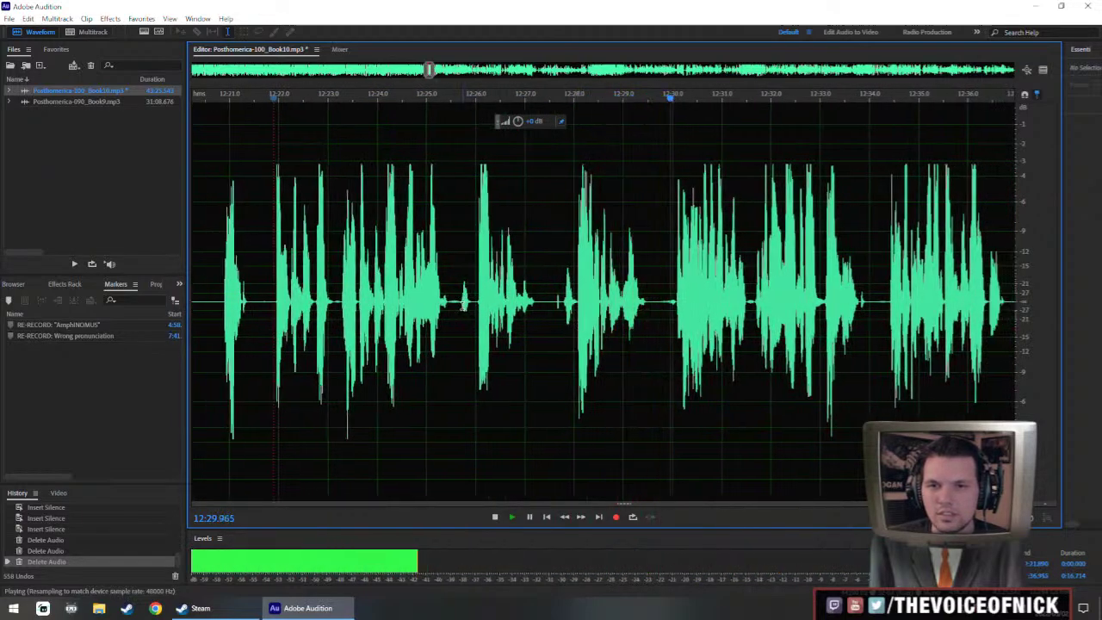
- Replay the phrase near 12:25.7 and delete the audio from 12:27.2 to about 12:29.5
{"action": "key", "text": "space"}
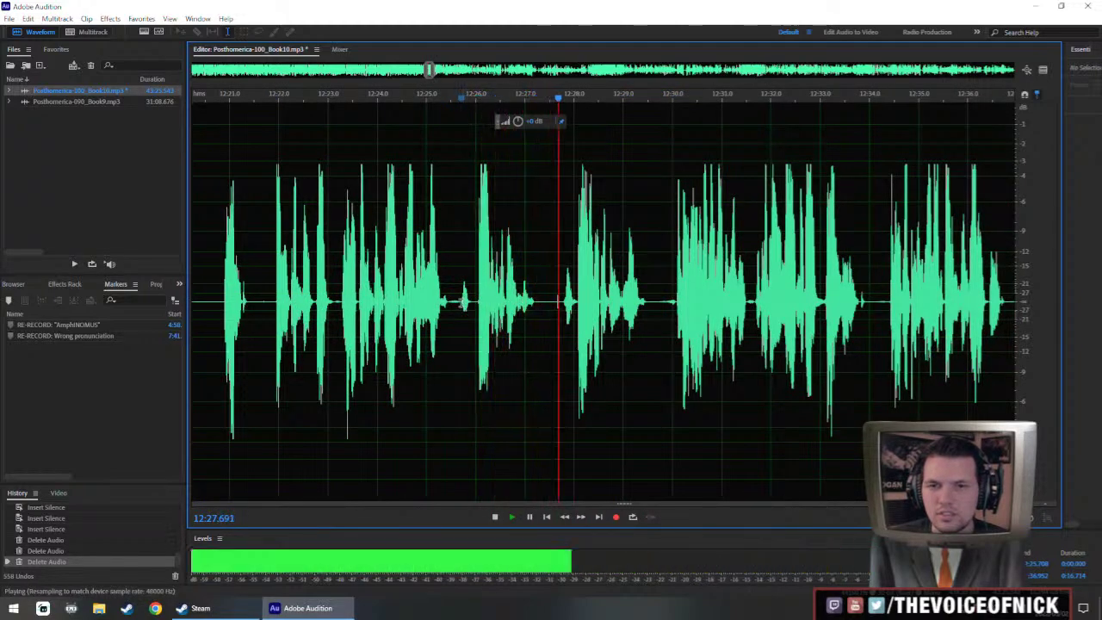
{"action": "key", "text": "space"}
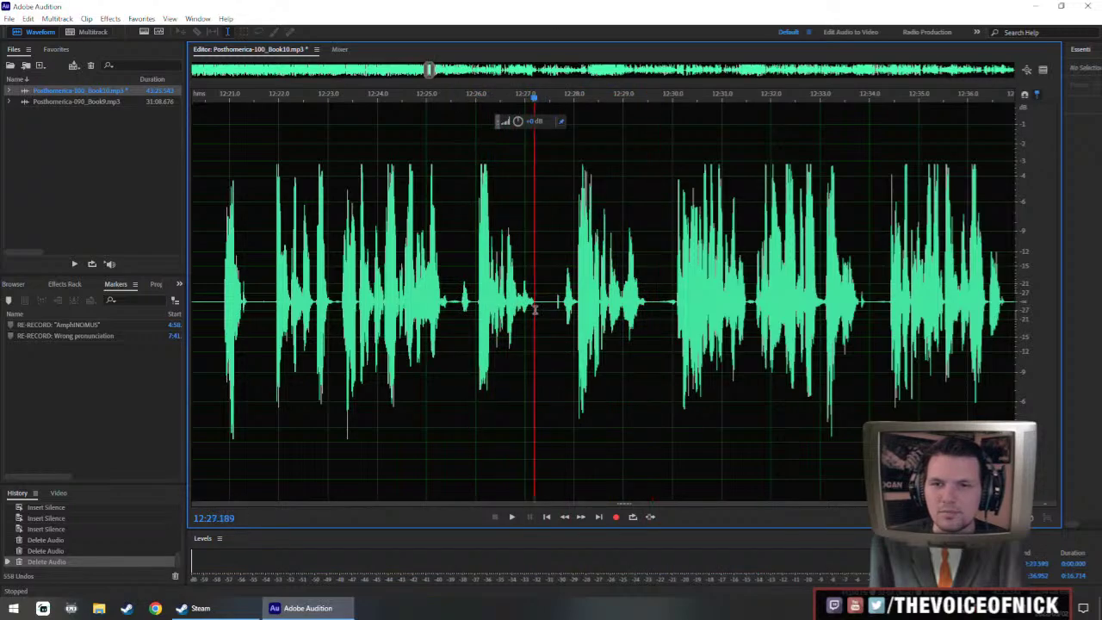
{"action": "left_click_drag", "start_coordinate": [534, 310], "coordinate": [646, 360]}
{"action": "key", "text": "Delete"}
{"action": "scroll", "coordinate": [494, 327], "scroll_direction": "right", "scroll_amount": 1}
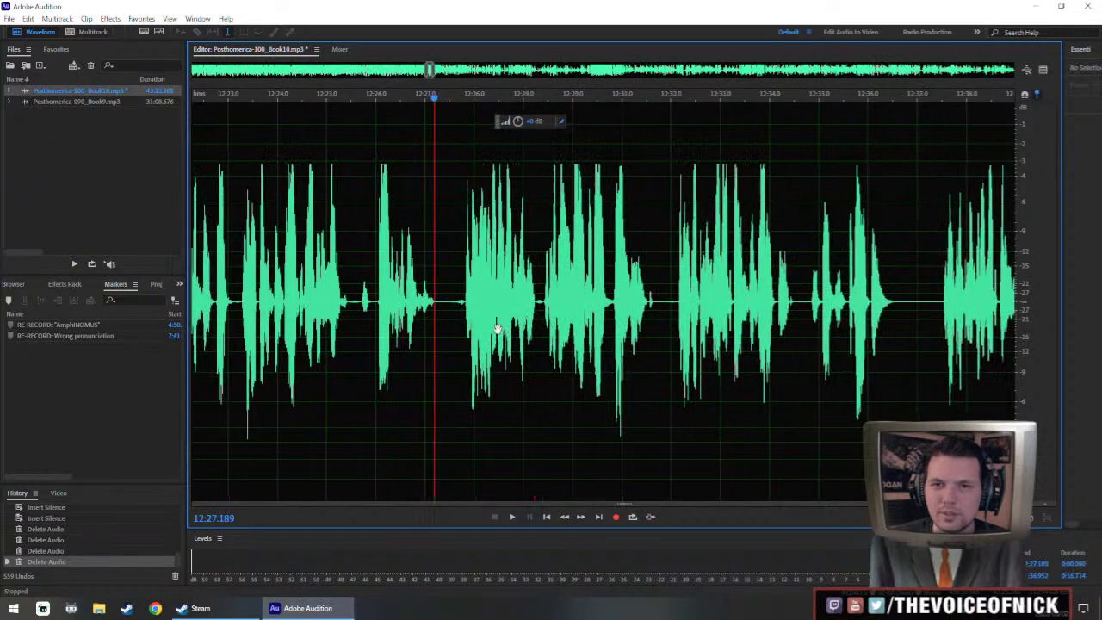
- Listen from about 12:23 across the latest cut and compare the takes starting near 12:37.5 and 12:44
{"action": "scroll", "coordinate": [375, 291], "scroll_direction": "down", "scroll_amount": 2}
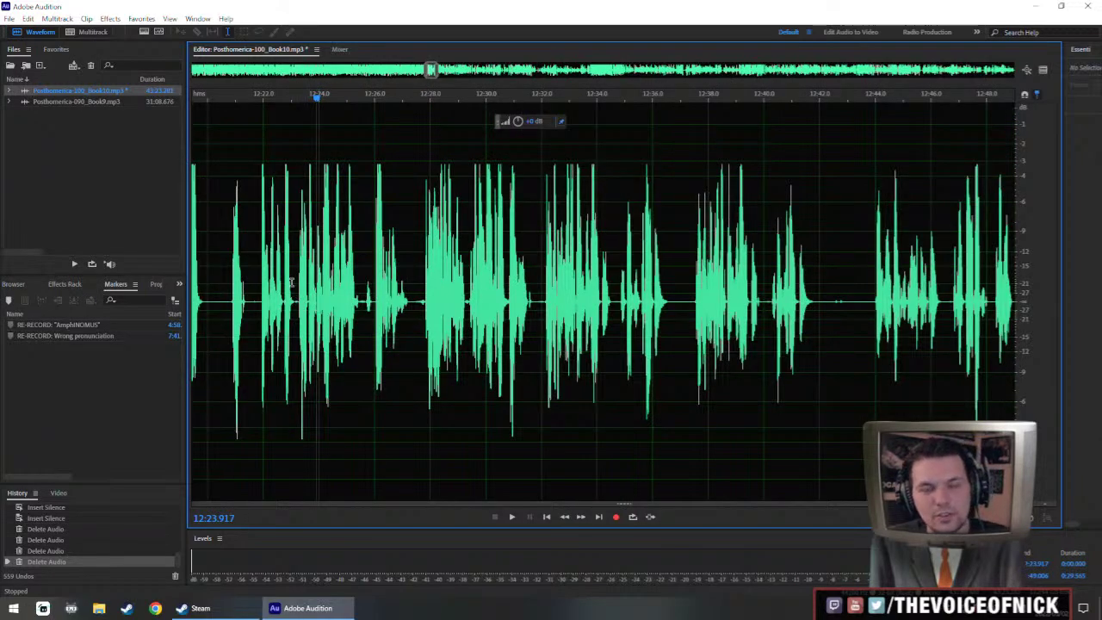
{"action": "scroll", "coordinate": [389, 342], "scroll_direction": "up", "scroll_amount": 3}
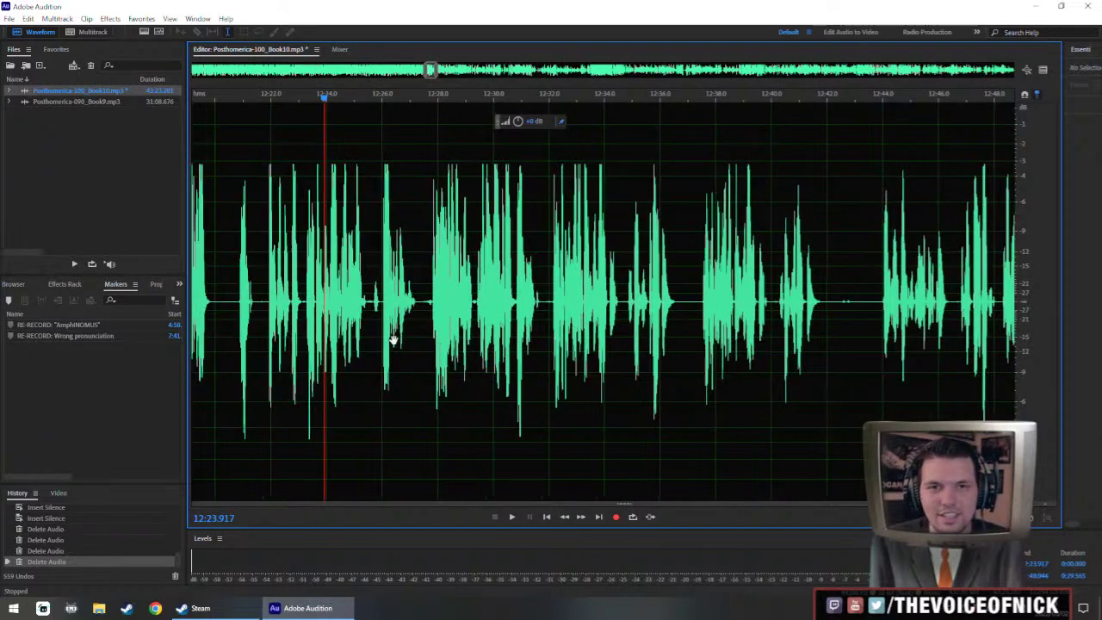
{"action": "key", "text": "space"}
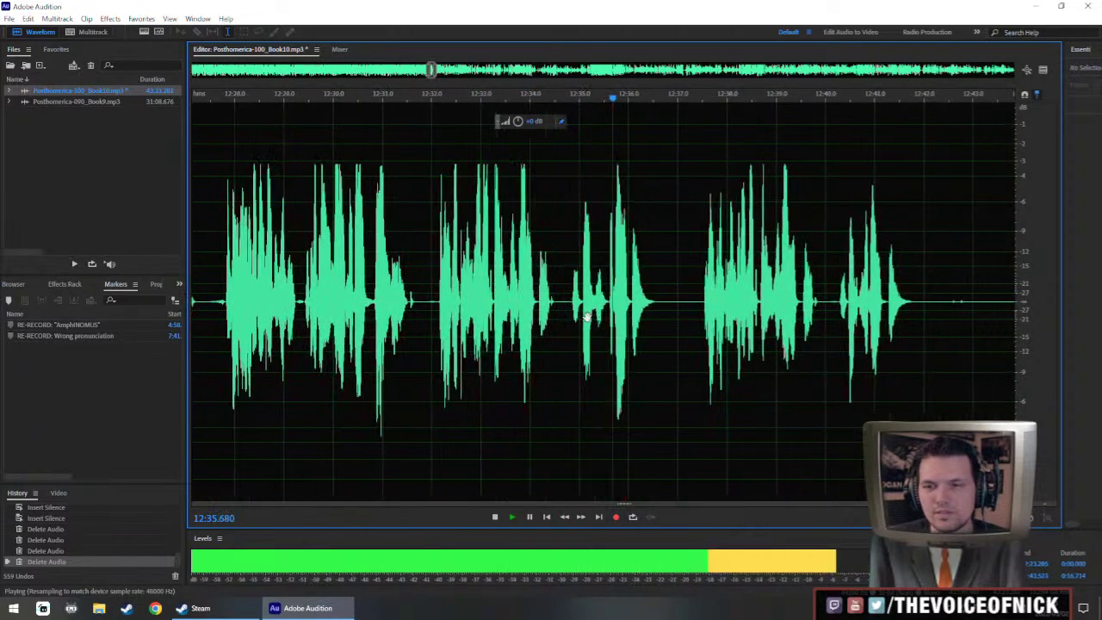
{"action": "scroll", "coordinate": [522, 320], "scroll_direction": "down", "scroll_amount": 1}
{"action": "scroll", "coordinate": [522, 319], "scroll_direction": "up", "scroll_amount": 2}
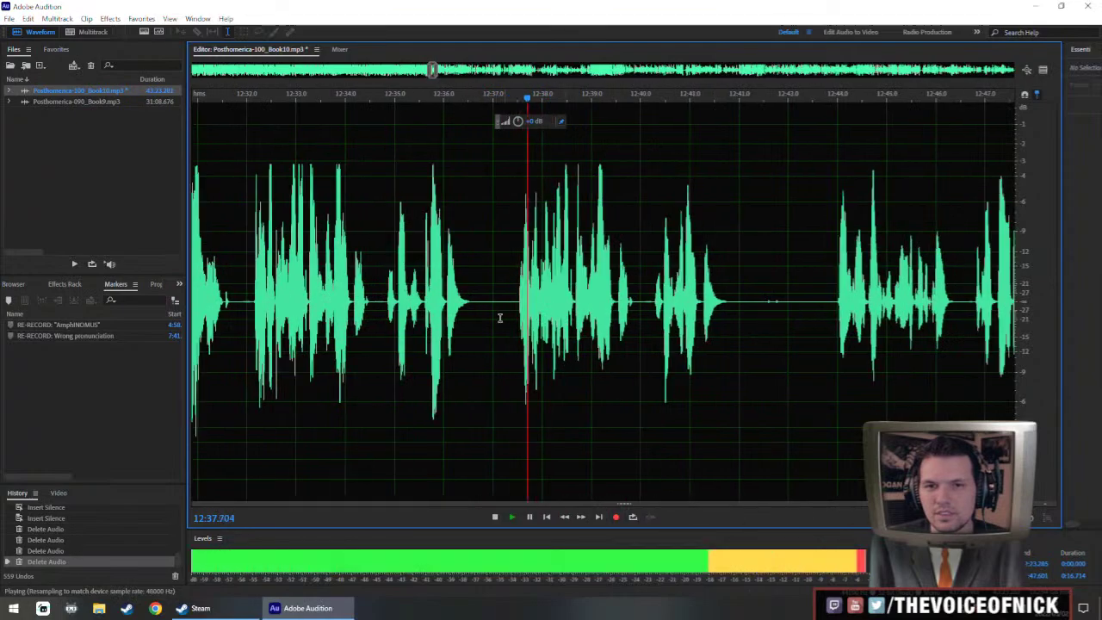
{"action": "scroll", "coordinate": [530, 315], "scroll_direction": "down", "scroll_amount": 1}
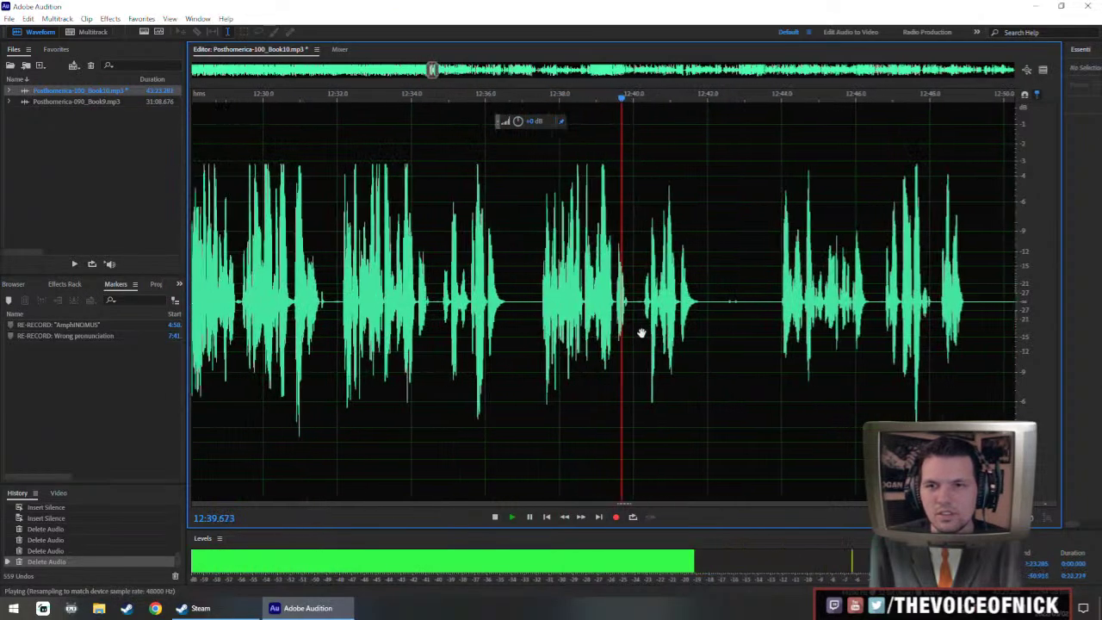
{"action": "scroll", "coordinate": [508, 314], "scroll_direction": "down", "scroll_amount": 1}
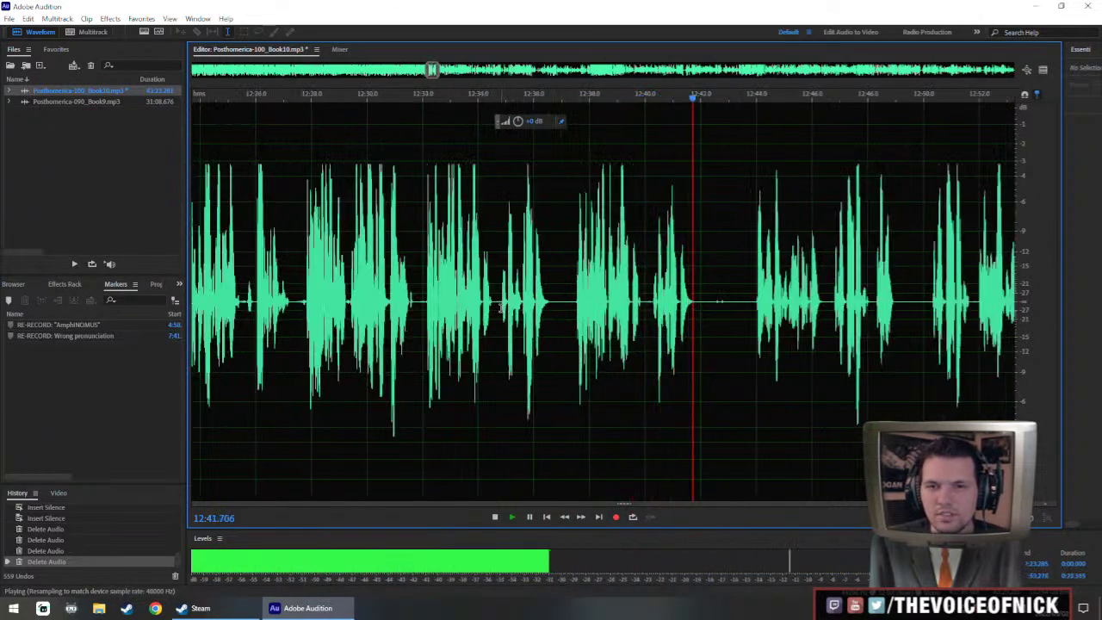
{"action": "left_click", "coordinate": [755, 315]}
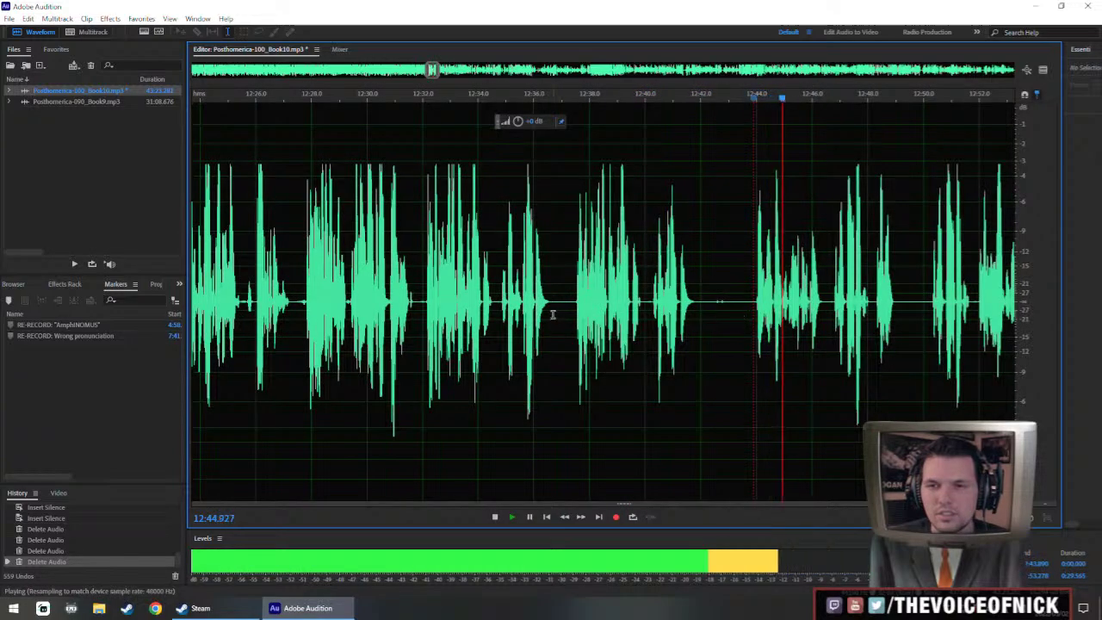
- Replace the unwanted take from 12:36.5 to just before the phrase at 12:44 with 1.5 seconds of silence
{"action": "key", "text": "space"}
{"action": "left_click_drag", "start_coordinate": [550, 310], "coordinate": [759, 363]}
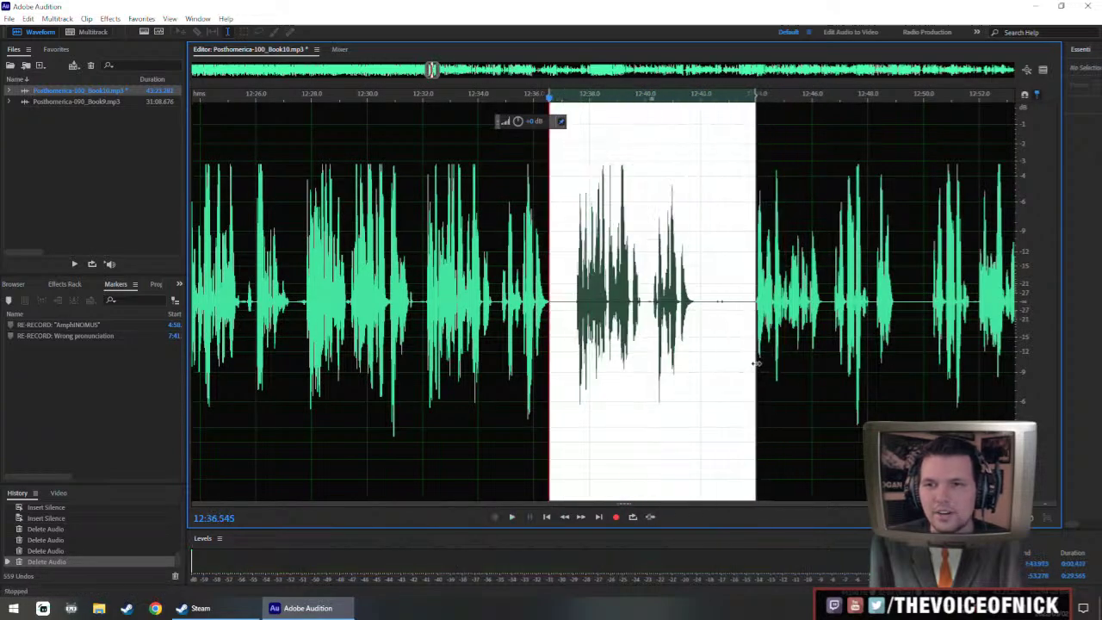
{"action": "scroll", "coordinate": [721, 301], "scroll_direction": "up", "scroll_amount": 1}
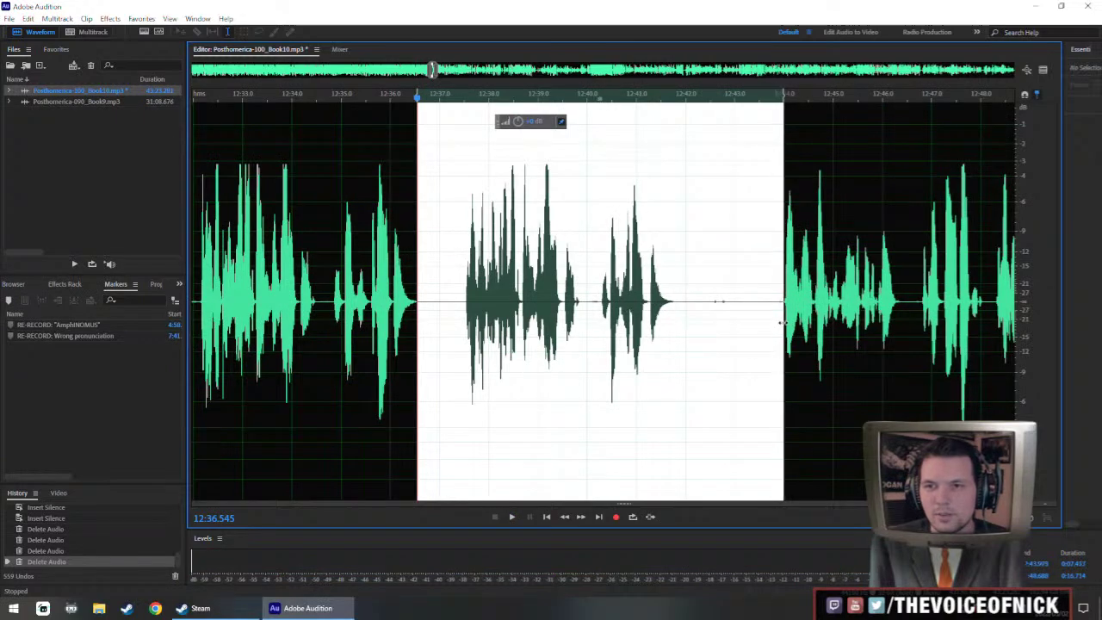
{"action": "key", "text": "shift+s"}
{"action": "type", "text": "1.5"}
{"action": "key", "text": "Return"}
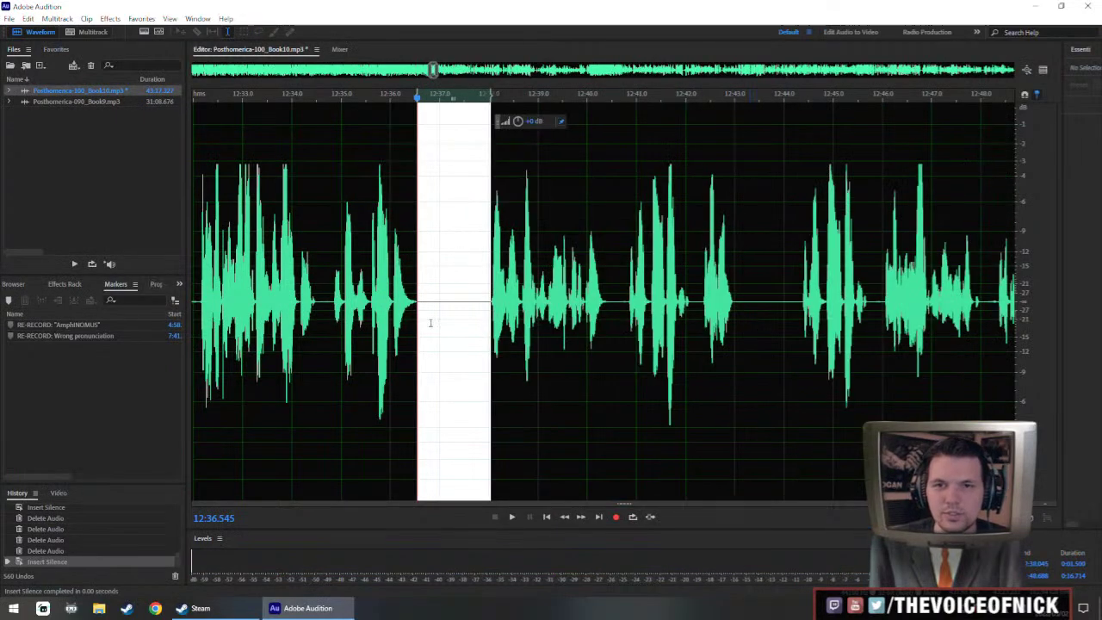
- Extend the selected gap's start back to 12:36.521 and replace it with 1.5 seconds of silence
{"action": "scroll", "coordinate": [436, 332], "scroll_direction": "up", "scroll_amount": 3}
{"action": "scroll", "coordinate": [436, 331], "scroll_direction": "down", "scroll_amount": 2}
{"action": "scroll", "coordinate": [421, 323], "scroll_direction": "up", "scroll_amount": 1}
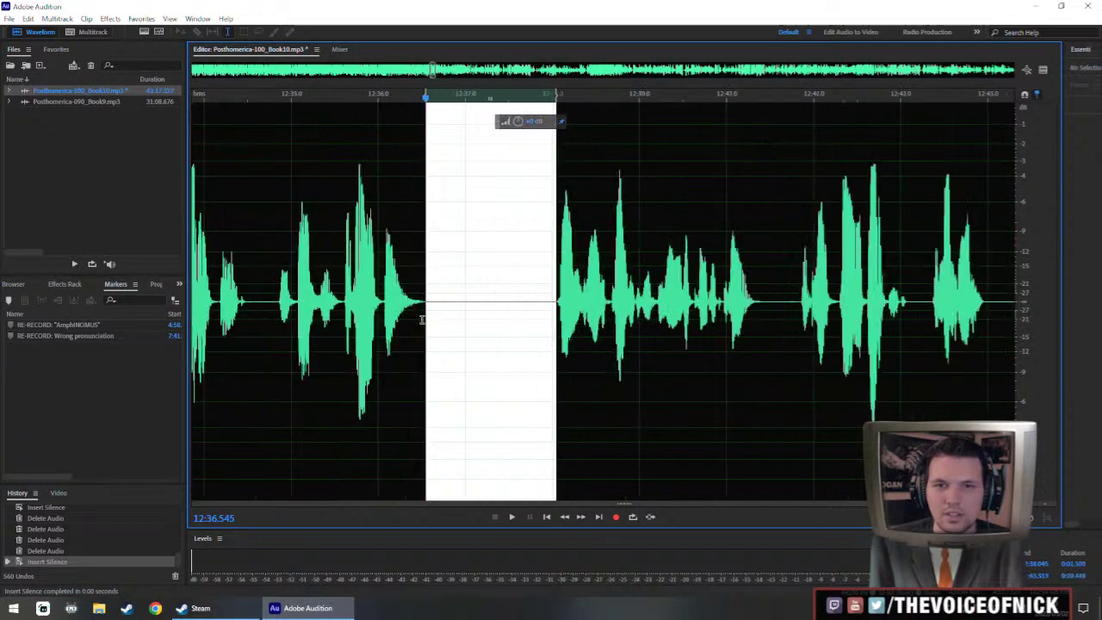
{"action": "key", "text": "ctrl+shift+i"}
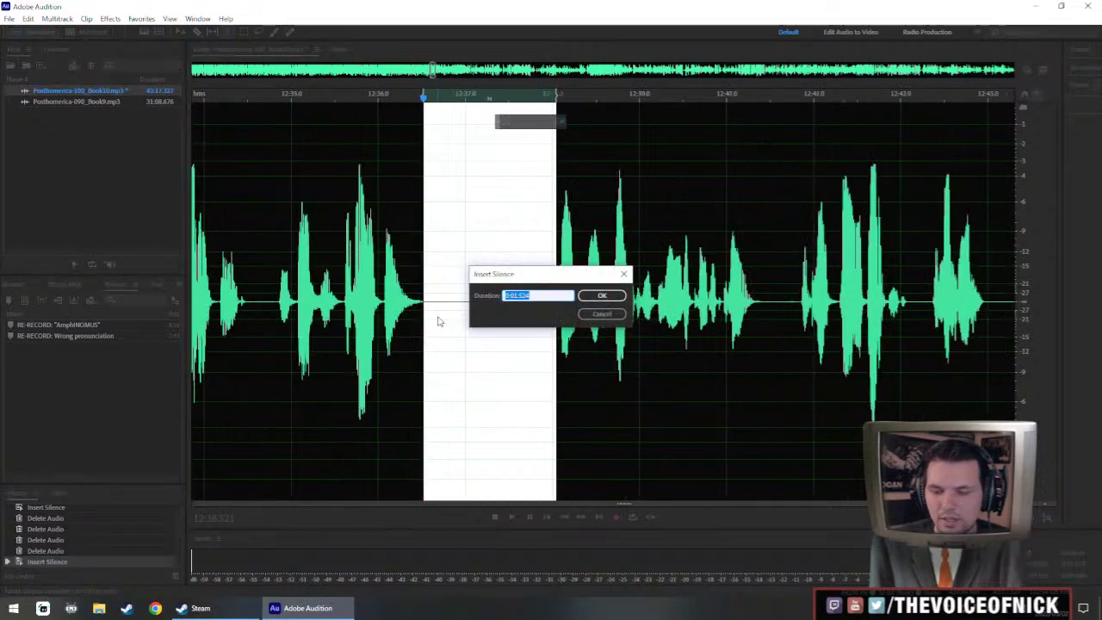
{"action": "key", "text": "Return"}
{"action": "scroll", "coordinate": [438, 315], "scroll_direction": "down", "scroll_amount": 3}
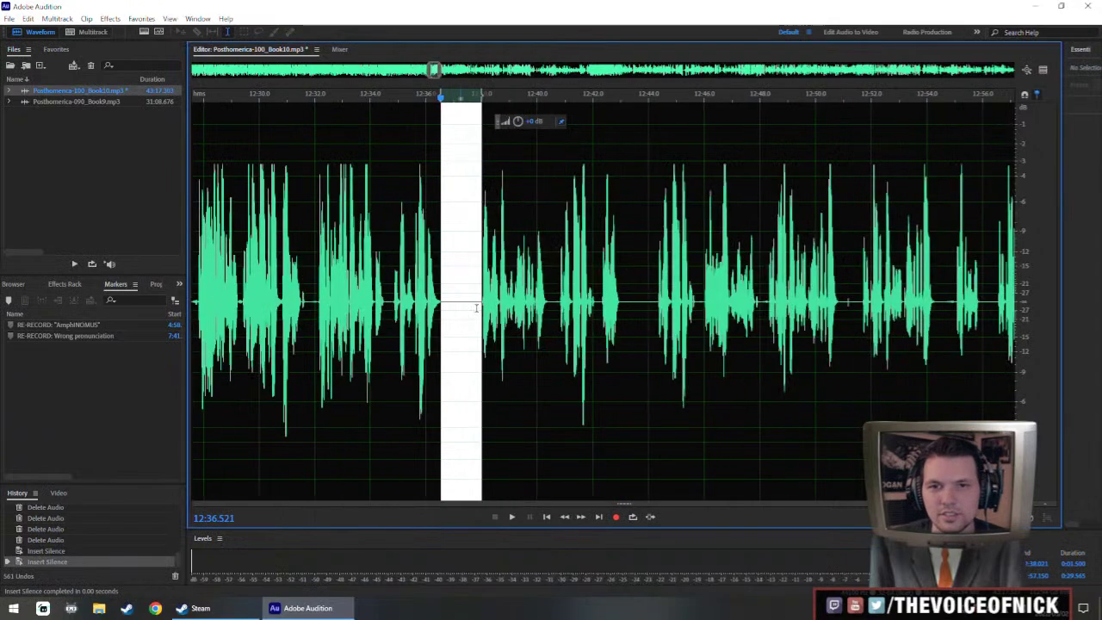
- Amplify the phrase from 12:37.853 to about 12:40.5, apply the effects rack to it, and play back from about 12:32.5
{"action": "left_click", "coordinate": [489, 306]}
{"action": "left_click_drag", "start_coordinate": [467, 311], "coordinate": [565, 340]}
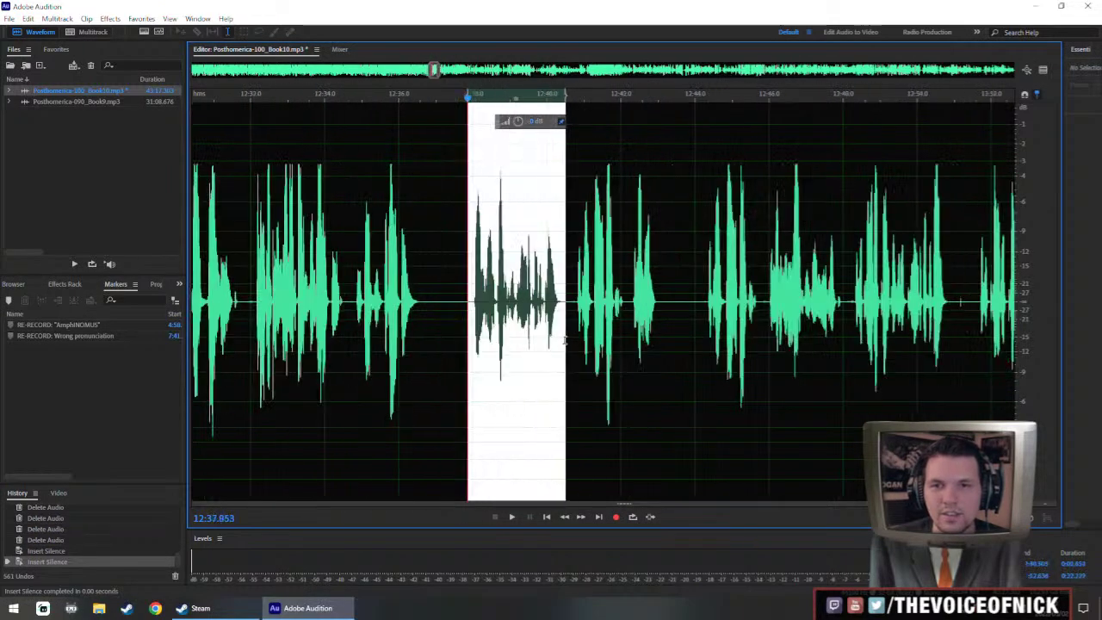
{"action": "left_click", "coordinate": [269, 252]}
{"action": "key", "text": "space"}
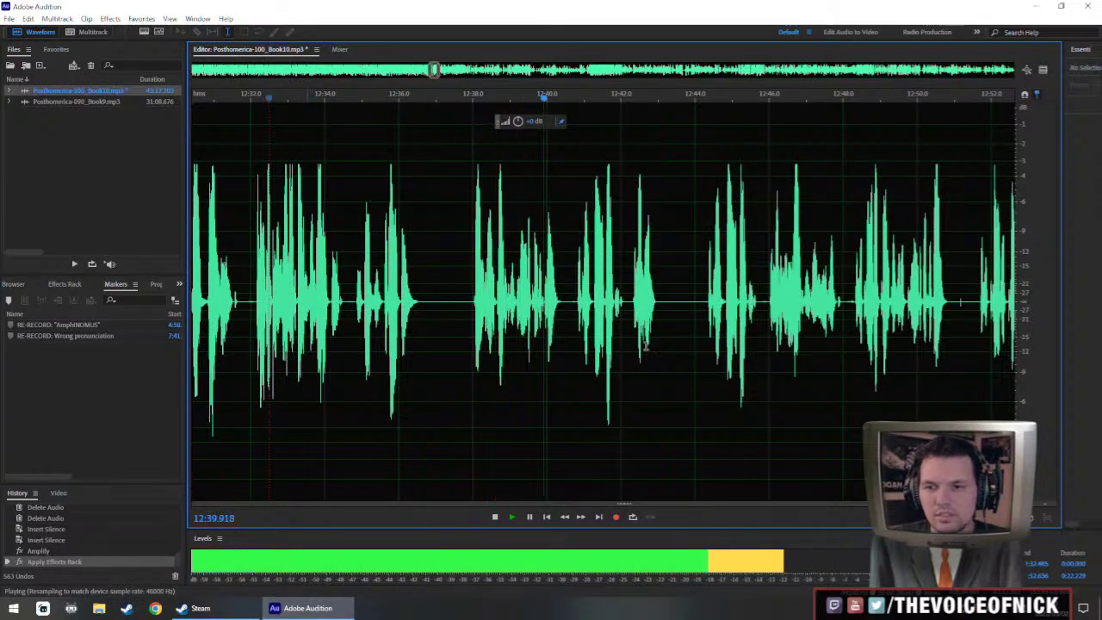
- Delete about 0.15 seconds of silence starting at 12:37.6 and listen across the cut
{"action": "scroll", "coordinate": [664, 358], "scroll_direction": "down", "scroll_amount": 2}
{"action": "scroll", "coordinate": [632, 355], "scroll_direction": "up", "scroll_amount": 3}
{"action": "key", "text": "space"}
{"action": "left_click_drag", "start_coordinate": [422, 329], "coordinate": [429, 329]}
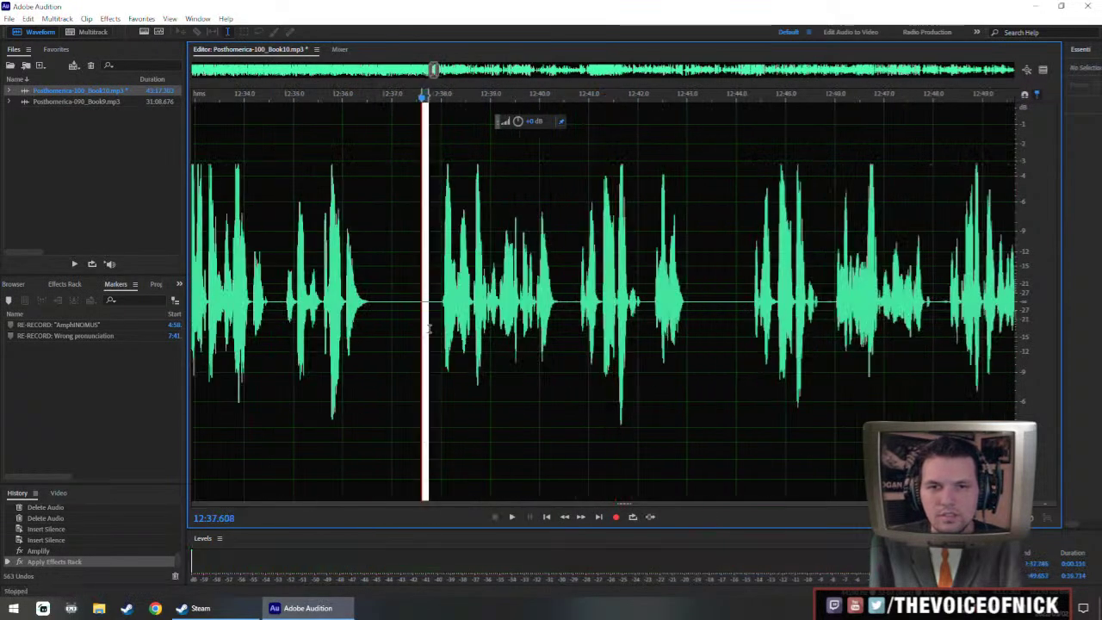
{"action": "key", "text": "Delete"}
{"action": "key", "text": "space"}
{"action": "scroll", "coordinate": [574, 315], "scroll_direction": "down", "scroll_amount": 10}
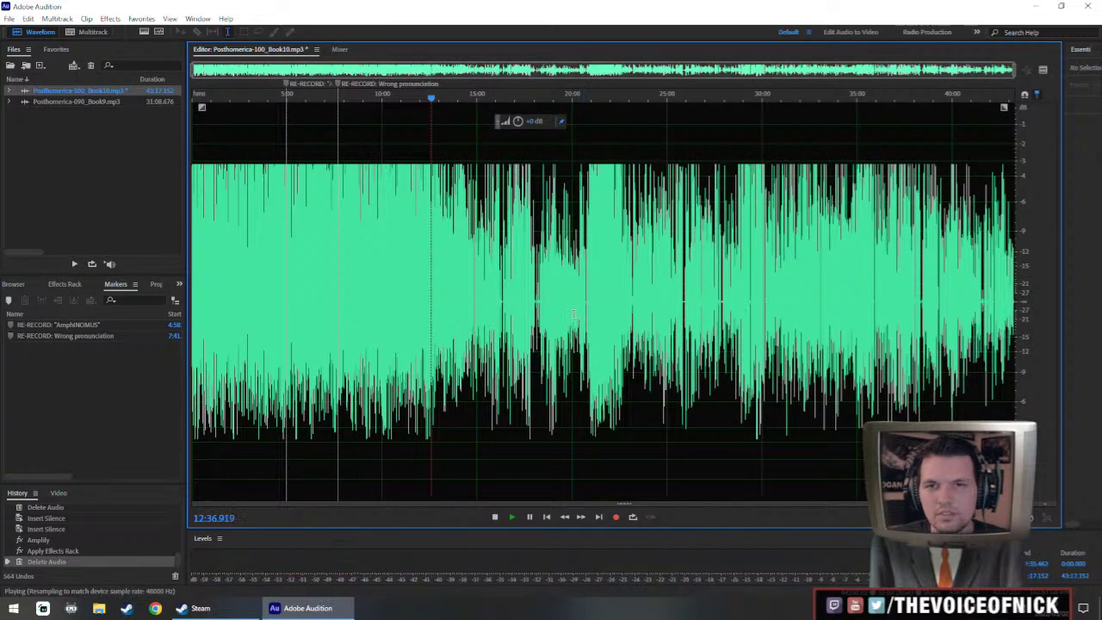
{"action": "scroll", "coordinate": [572, 314], "scroll_direction": "up", "scroll_amount": 8}
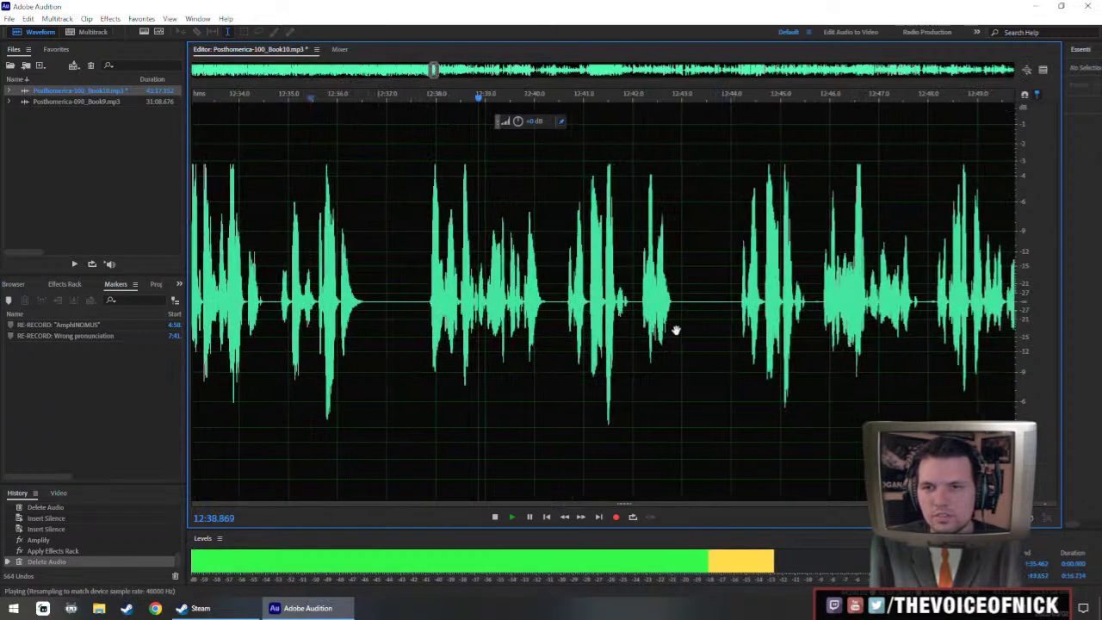
{"action": "key", "text": "space"}
- Select the quieter narration from 12:37.635 to about 20:54, amplify it, and apply the effects rack
{"action": "left_click_drag", "start_coordinate": [463, 298], "coordinate": [935, 310]}
{"action": "scroll", "coordinate": [920, 312], "scroll_direction": "down", "scroll_amount": 4}
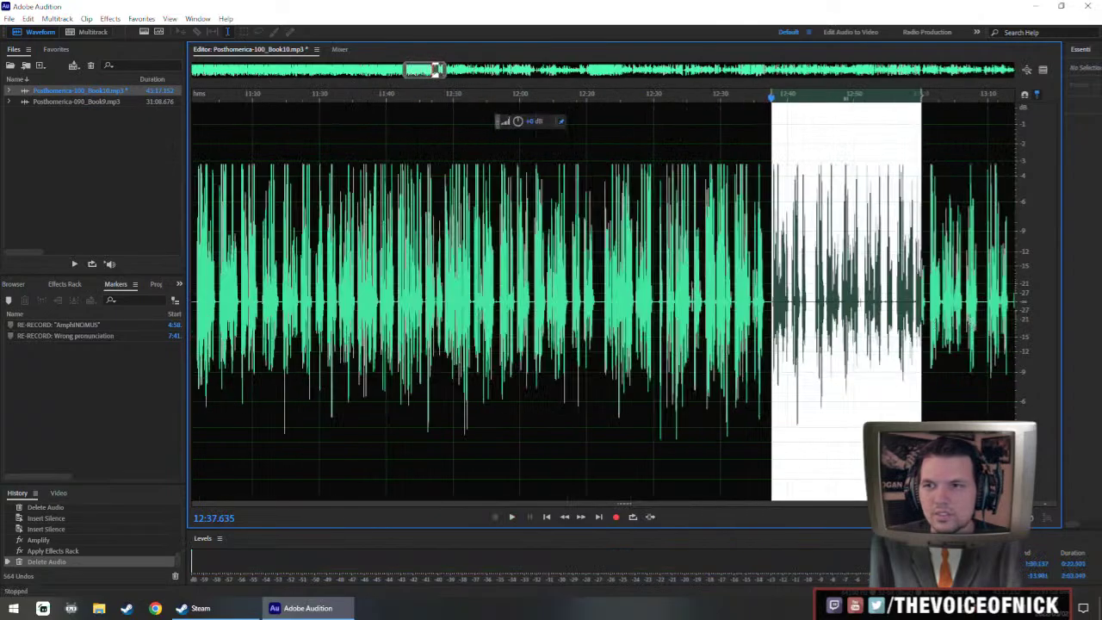
{"action": "scroll", "coordinate": [519, 322], "scroll_direction": "right", "scroll_amount": 5}
{"action": "left_click_drag", "start_coordinate": [465, 349], "coordinate": [783, 393]}
{"action": "scroll", "coordinate": [681, 327], "scroll_direction": "down", "scroll_amount": 10}
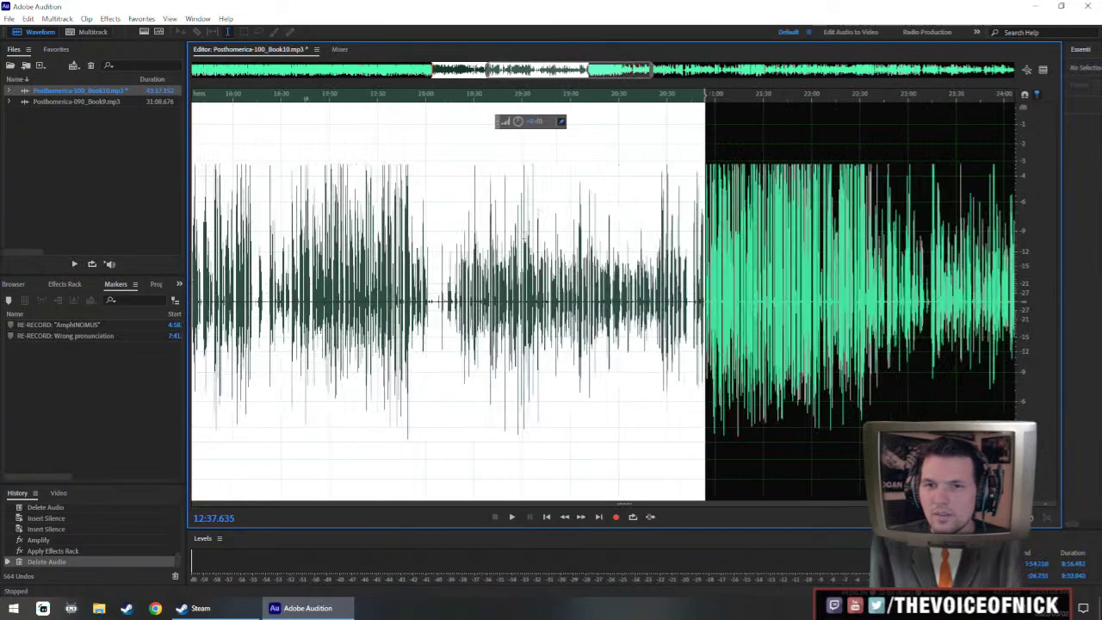
{"action": "left_click_drag", "start_coordinate": [518, 126], "coordinate": [526, 122]}
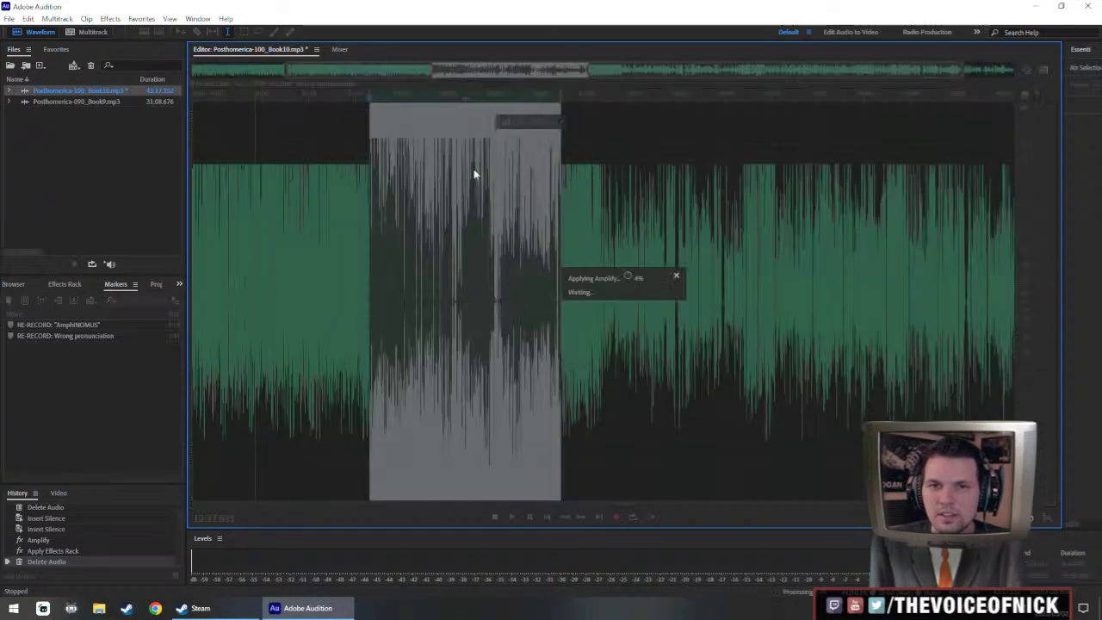
{"action": "key", "text": "ctrl+r"}
- Listen from about 12:32 to 12:44, compare the repeated takes, and delete the audio from 12:41.923 to about 12:45.5
{"action": "scroll", "coordinate": [362, 260], "scroll_direction": "up", "scroll_amount": 14}
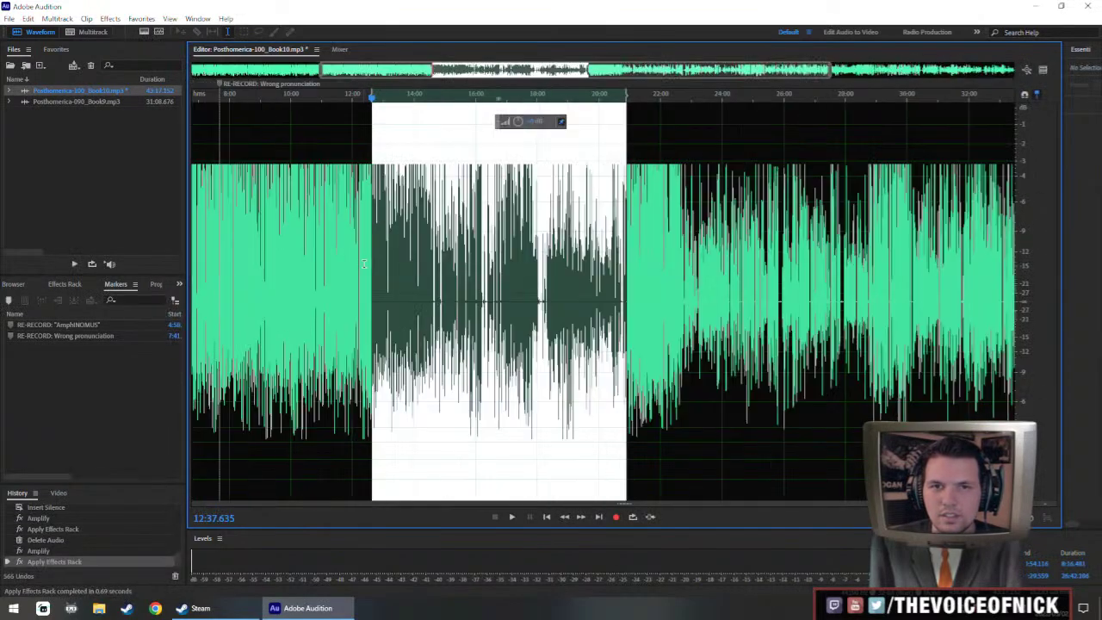
{"action": "left_click", "coordinate": [322, 269]}
{"action": "key", "text": "space"}
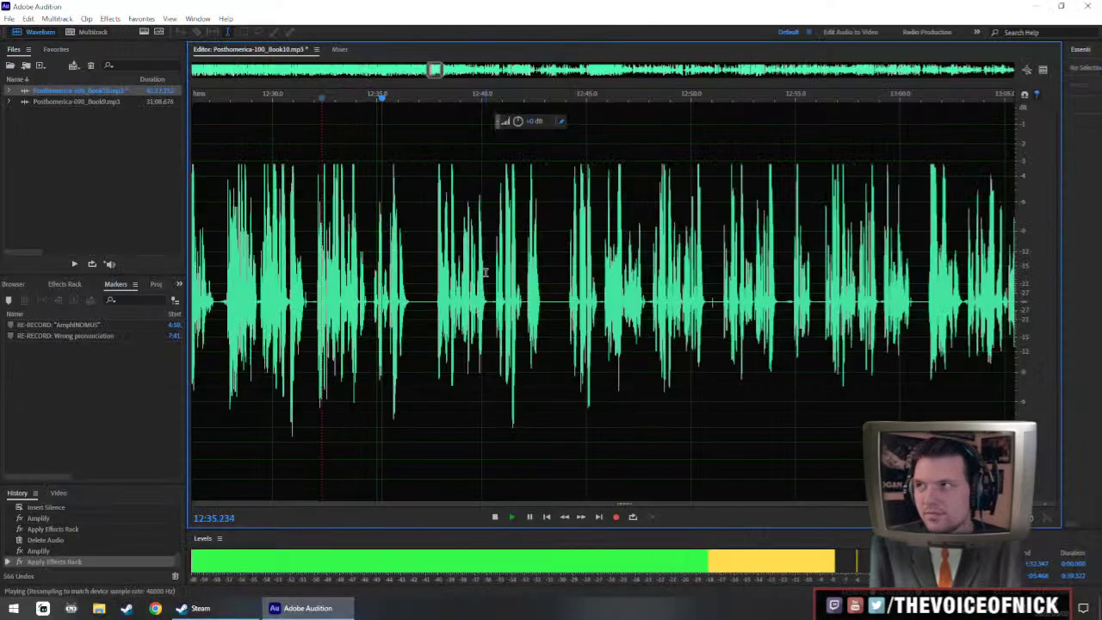
{"action": "scroll", "coordinate": [485, 273], "scroll_direction": "up", "scroll_amount": 5}
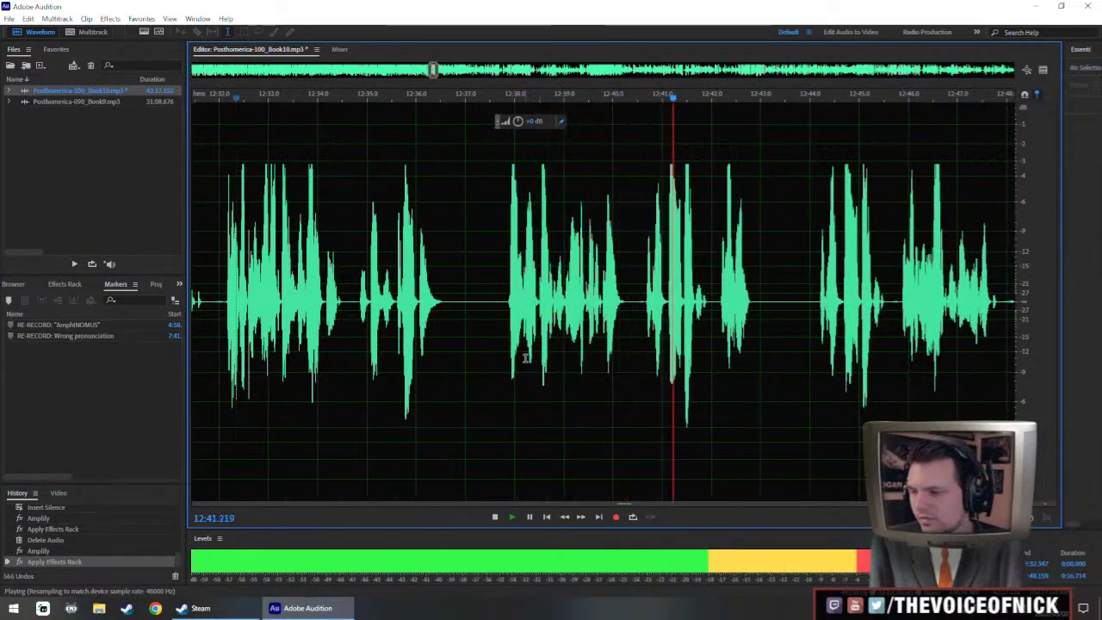
{"action": "scroll", "coordinate": [694, 349], "scroll_direction": "up", "scroll_amount": 2}
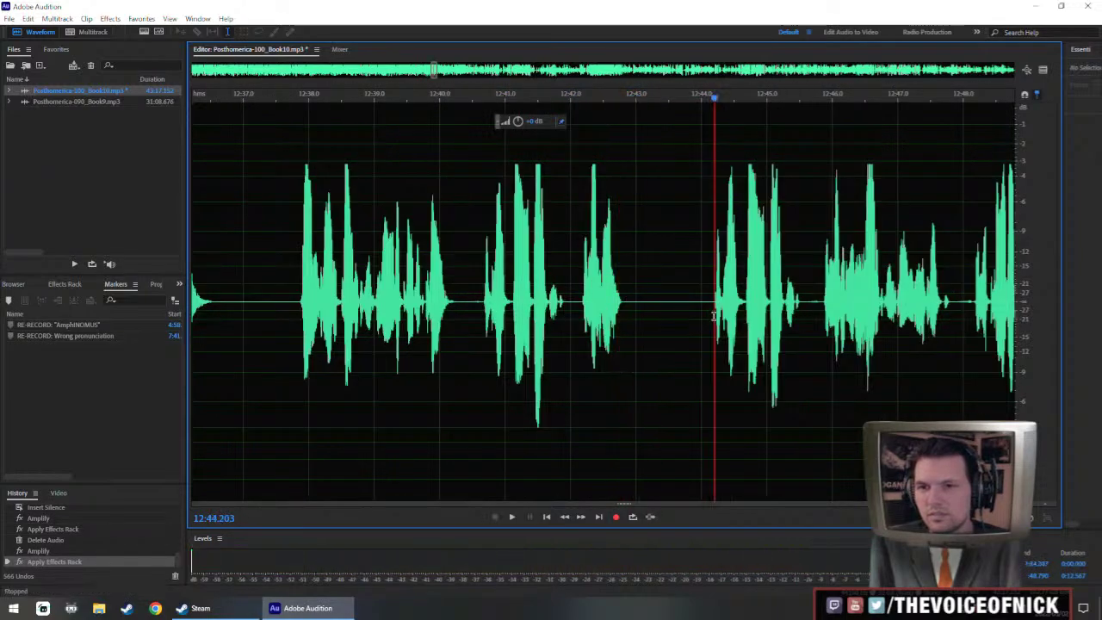
{"action": "scroll", "coordinate": [646, 332], "scroll_direction": "up", "scroll_amount": 1}
{"action": "left_click", "coordinate": [415, 312]}
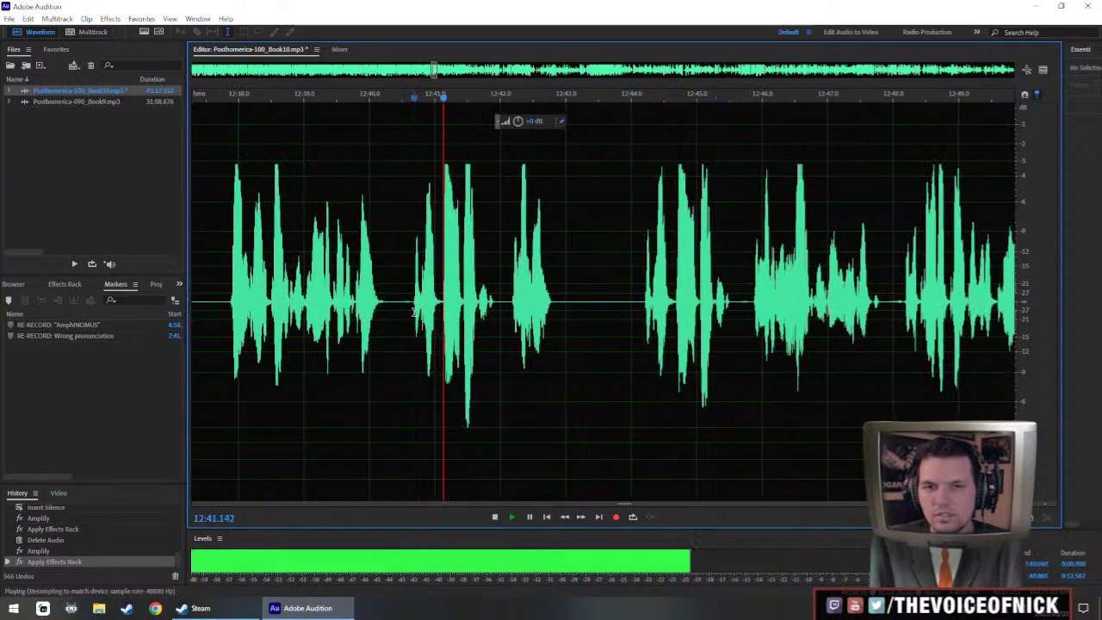
{"action": "left_click_drag", "start_coordinate": [494, 312], "coordinate": [734, 312]}
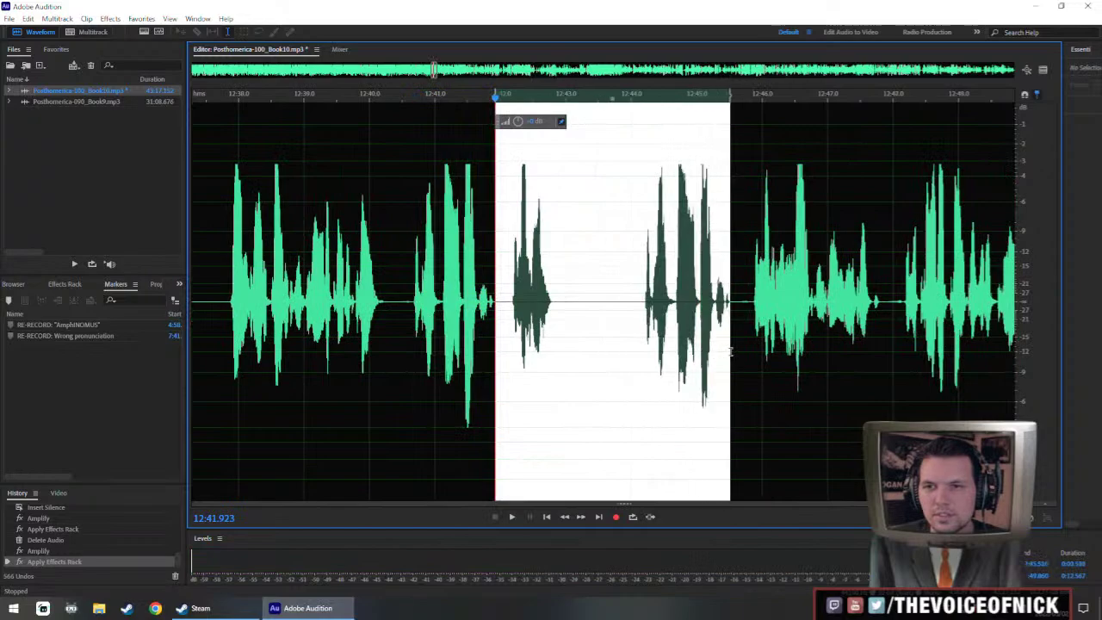
{"action": "key", "text": "Delete"}
- Listen across the latest cut and delete about 0.05 seconds of silence just before the phrase at 12:42.2
{"action": "left_click", "coordinate": [288, 244]}
{"action": "key", "text": "space"}
{"action": "key", "text": "backslash"}
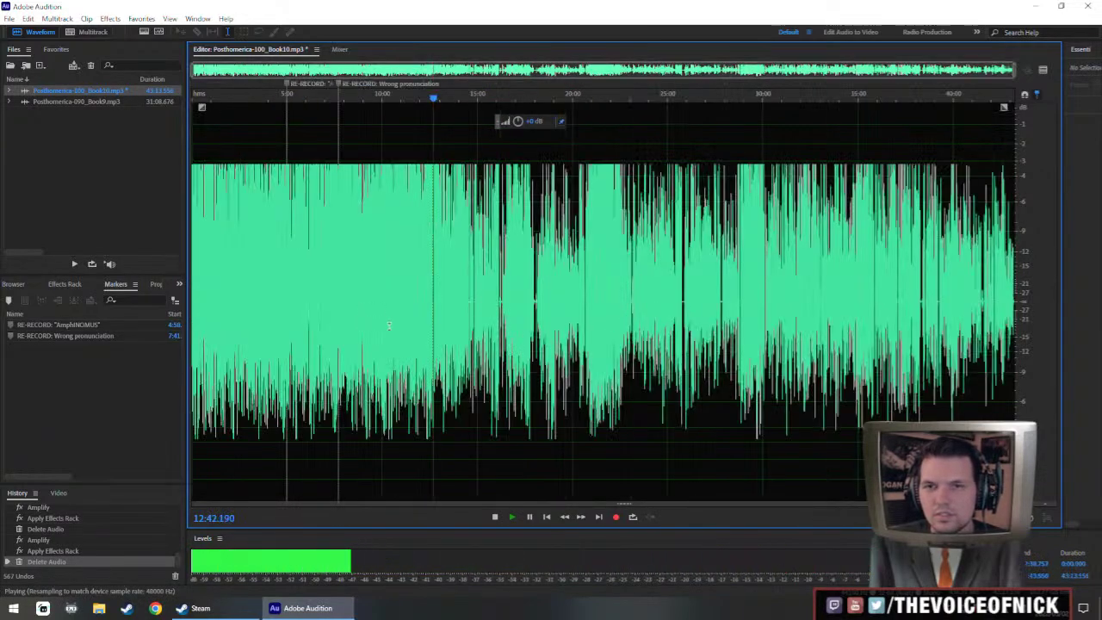
{"action": "key", "text": "backslash"}
{"action": "scroll", "coordinate": [492, 348], "scroll_direction": "up", "scroll_amount": 1}
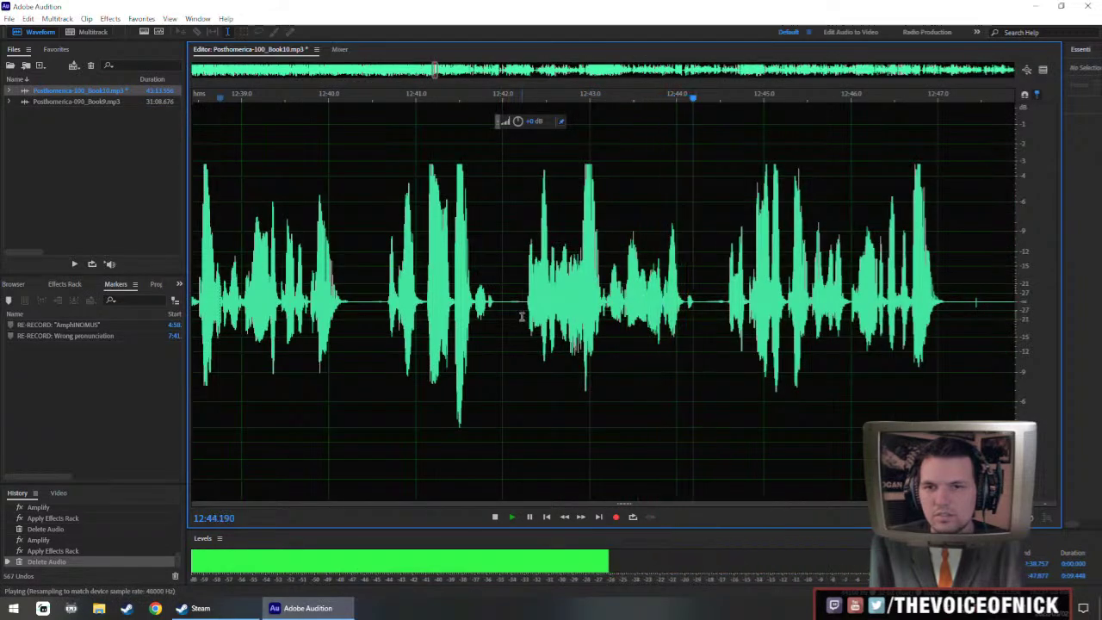
{"action": "key", "text": "space"}
{"action": "left_click_drag", "start_coordinate": [522, 315], "coordinate": [527, 315]}
{"action": "key", "text": "Delete"}
{"action": "left_click", "coordinate": [420, 274]}
{"action": "key", "text": "space"}
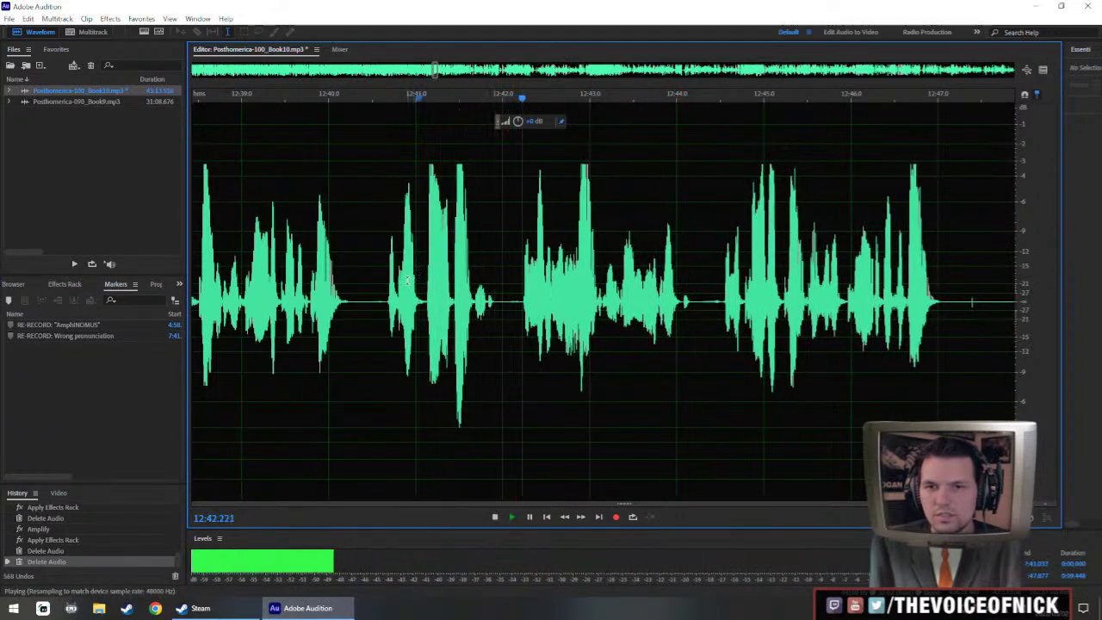
- Replay the passage from 12:37.9 and trim a sliver of silence from the gap near 12:40.4
{"action": "key", "text": "minus"}
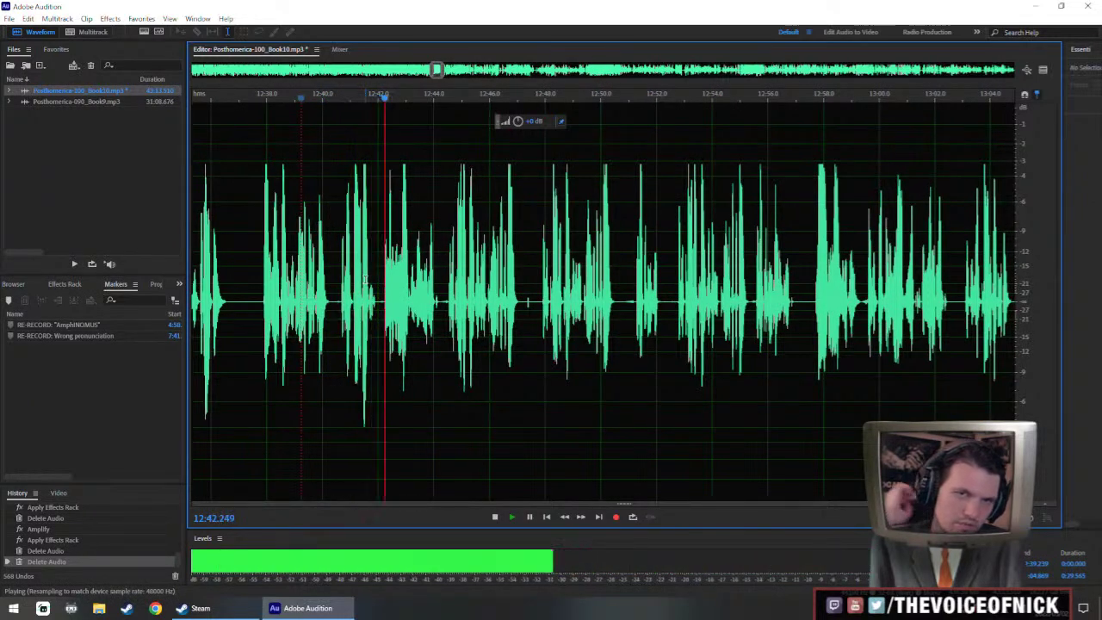
{"action": "left_click", "coordinate": [265, 253]}
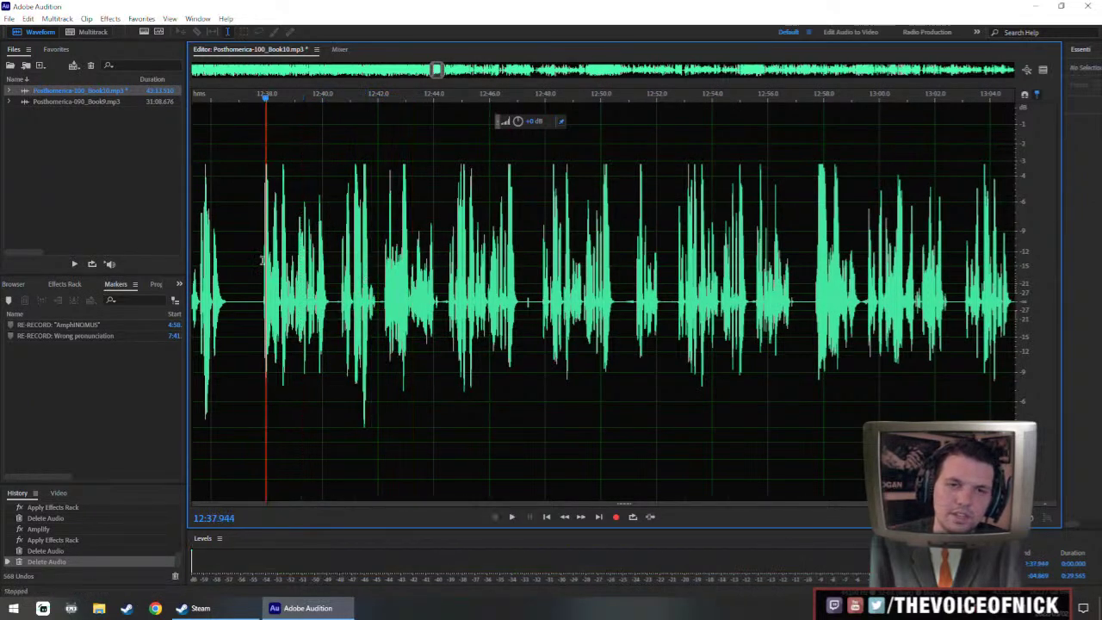
{"action": "key", "text": "space"}
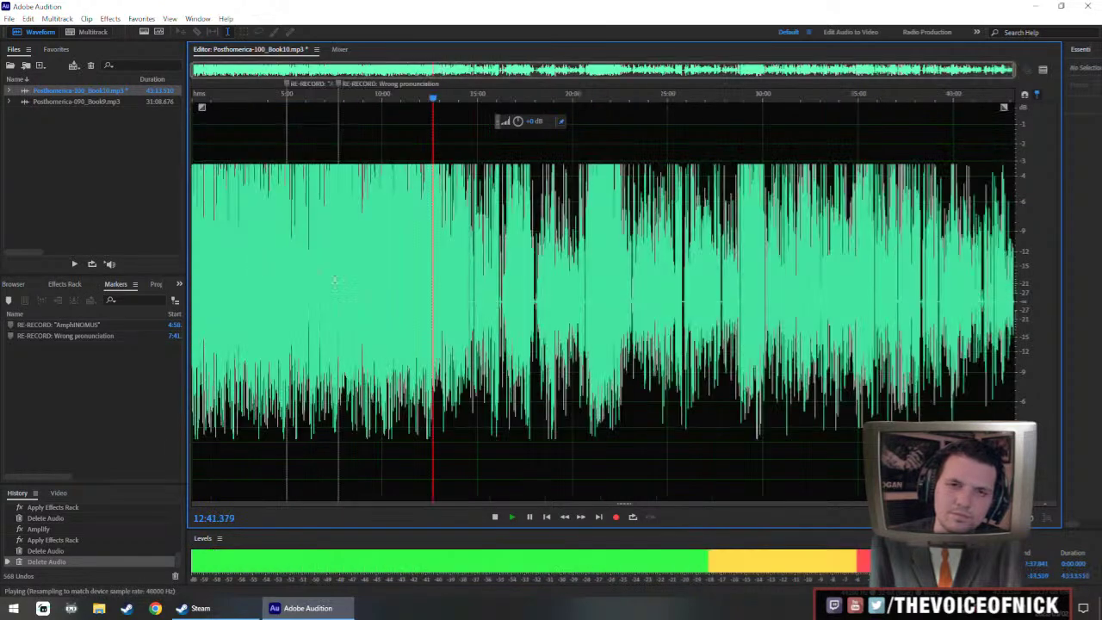
{"action": "scroll", "coordinate": [423, 315], "scroll_direction": "up", "scroll_amount": 5}
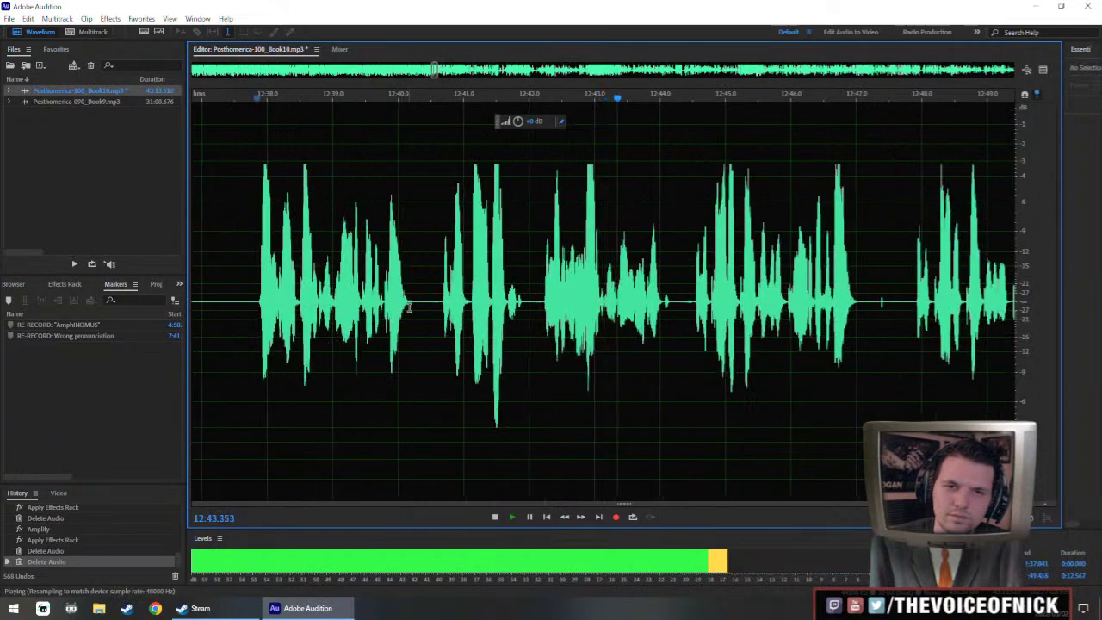
{"action": "left_click", "coordinate": [423, 314]}
{"action": "key", "text": "Delete"}
- Listen on from about 12:38.7 and delete the unwanted take from 12:47.023 to about 12:50.5
{"action": "left_click", "coordinate": [315, 240]}
{"action": "key", "text": "space"}
{"action": "key", "text": "ctrl+backslash"}
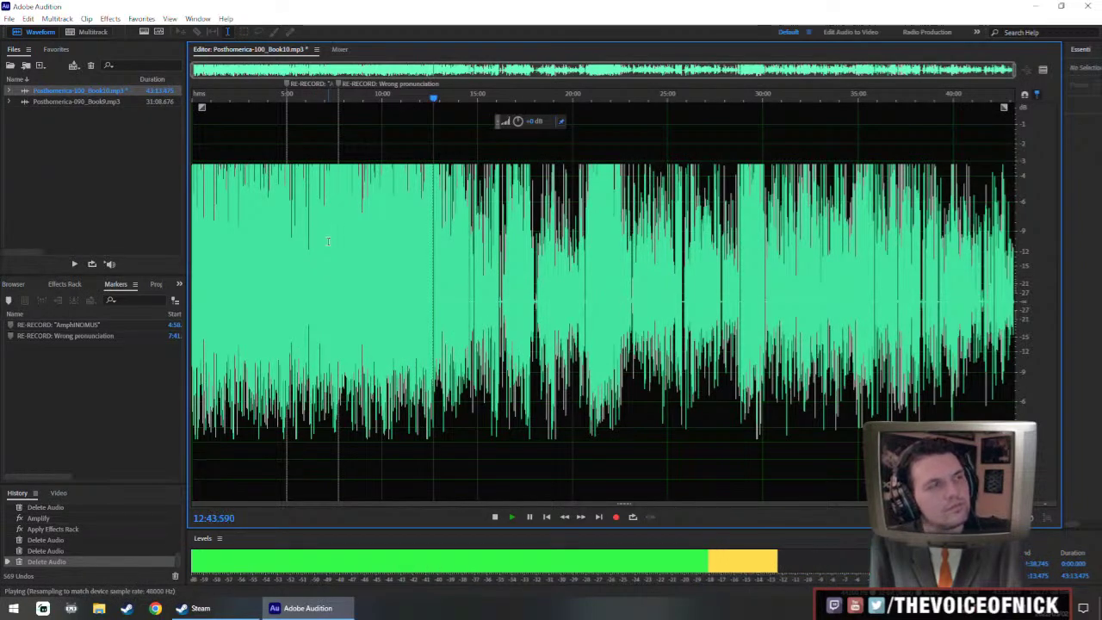
{"action": "scroll", "coordinate": [328, 241], "scroll_direction": "up", "scroll_amount": 10}
{"action": "scroll", "coordinate": [410, 227], "scroll_direction": "down", "scroll_amount": 3}
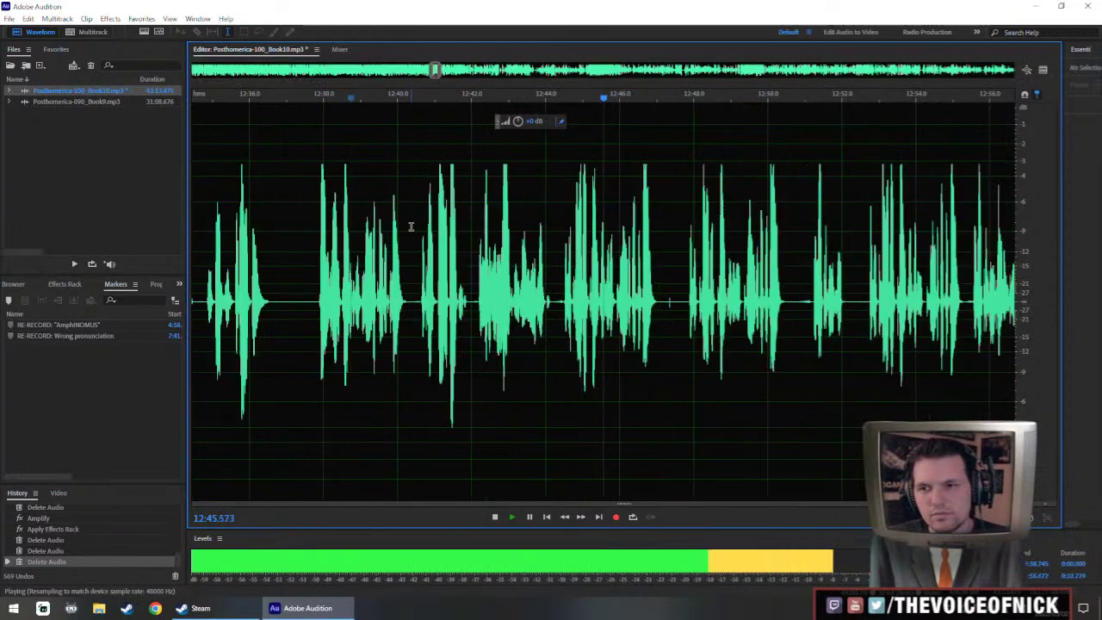
{"action": "scroll", "coordinate": [411, 226], "scroll_direction": "up", "scroll_amount": 4}
{"action": "left_click_drag", "start_coordinate": [737, 297], "coordinate": [532, 301]}
{"action": "scroll", "coordinate": [491, 310], "scroll_direction": "down", "scroll_amount": 2}
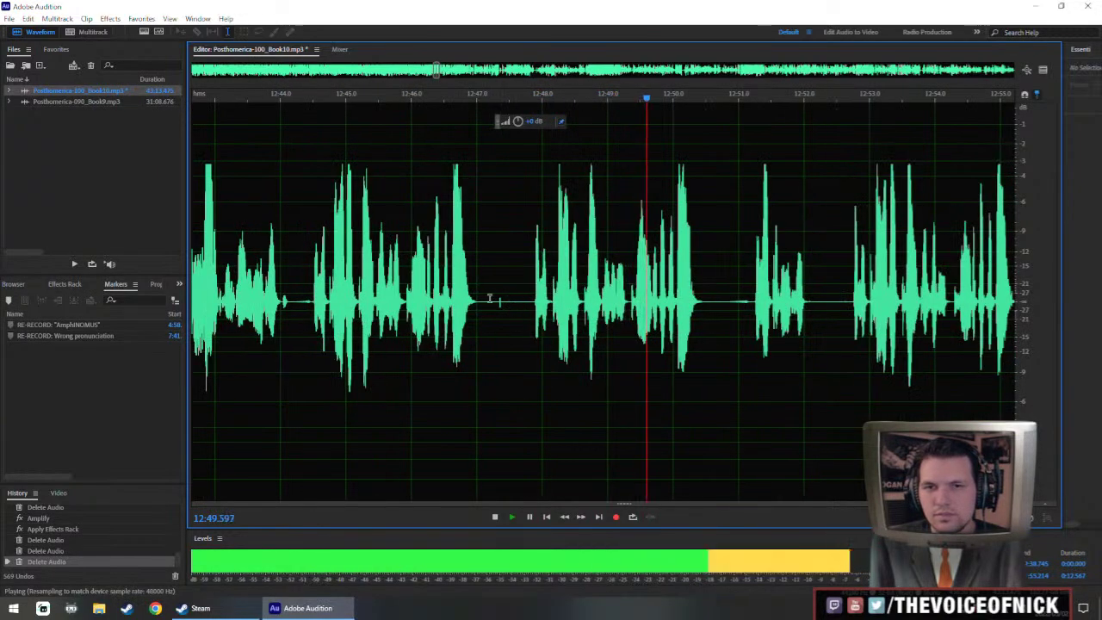
{"action": "left_click_drag", "start_coordinate": [480, 305], "coordinate": [701, 310]}
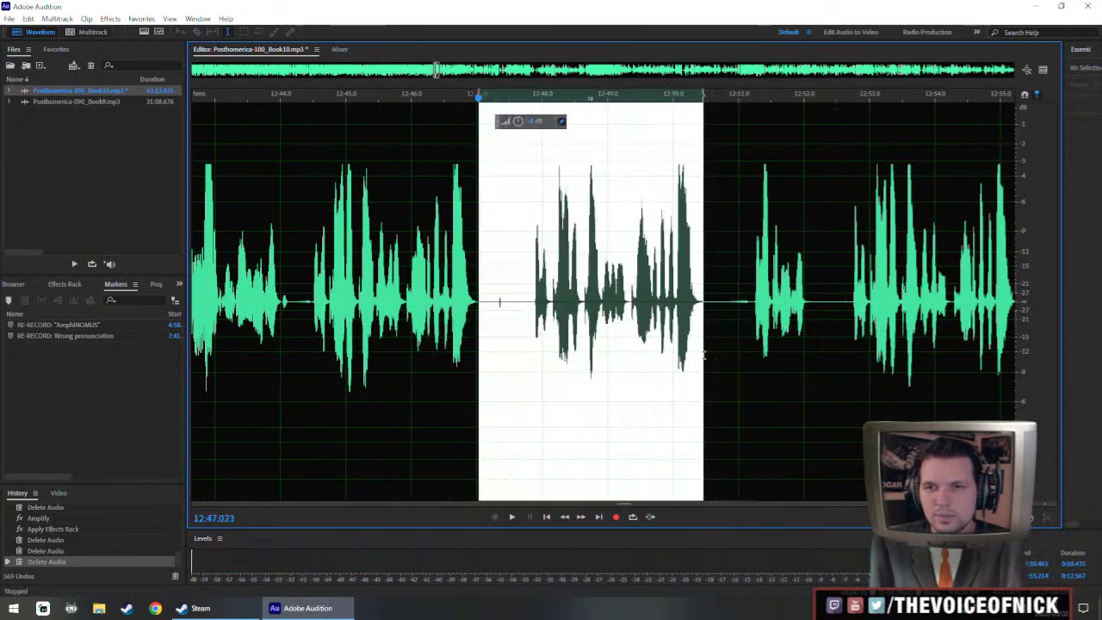
{"action": "key", "text": "Delete"}
- Check the takes around the latest cut and delete the audio from about 12:47.0 to about 12:51.9
{"action": "left_click", "coordinate": [440, 268]}
{"action": "key", "text": "space"}
{"action": "scroll", "coordinate": [516, 302], "scroll_direction": "left", "scroll_amount": 1}
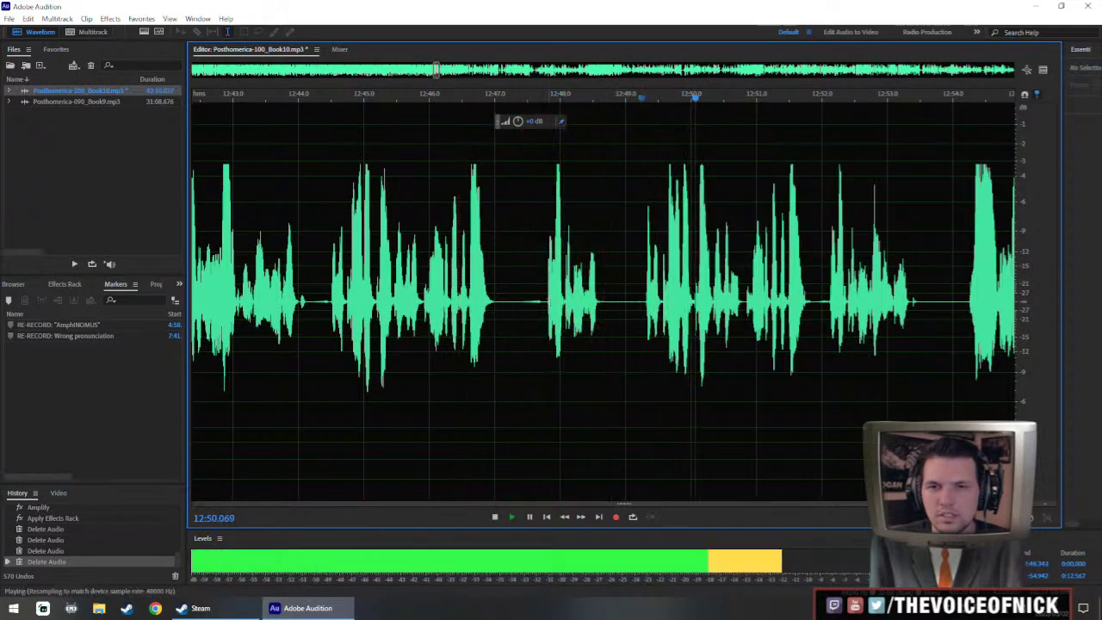
{"action": "scroll", "coordinate": [593, 302], "scroll_direction": "down", "scroll_amount": 2}
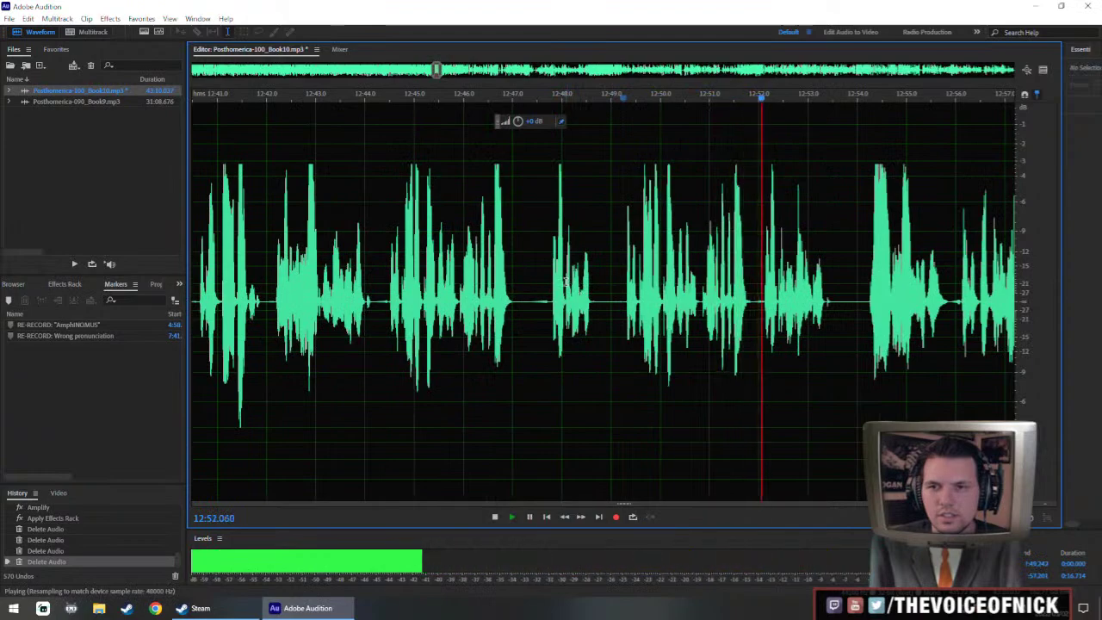
{"action": "left_click", "coordinate": [422, 265]}
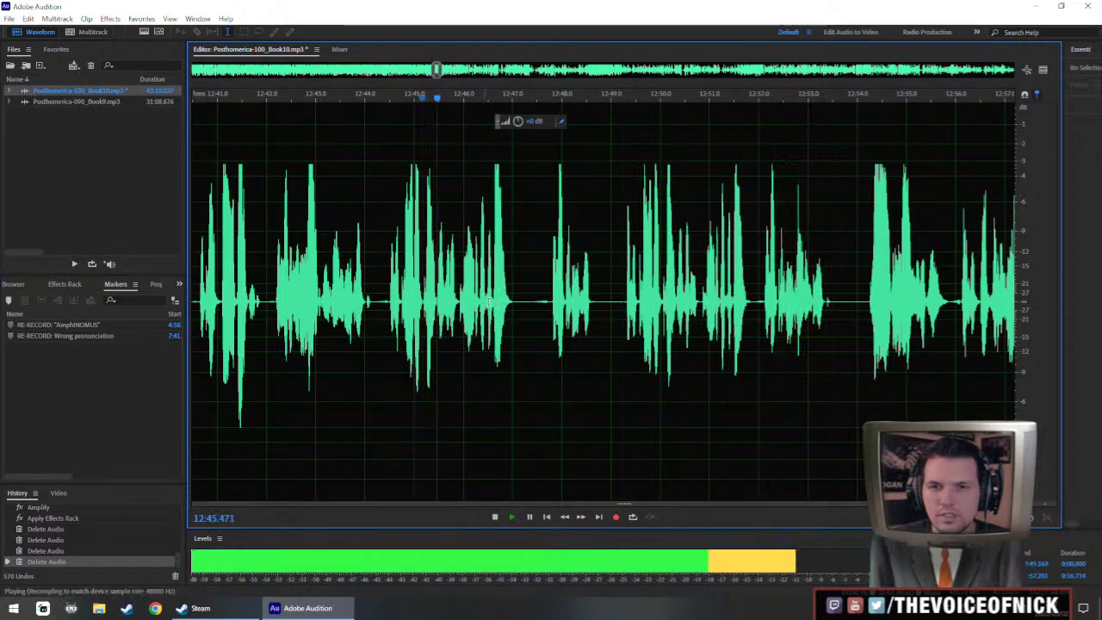
{"action": "left_click_drag", "start_coordinate": [513, 308], "coordinate": [751, 370]}
{"action": "key", "text": "Delete"}
- Listen from about 12:44 past 13:03 to check the latest cut and the phrases that follow it
{"action": "key", "text": "space"}
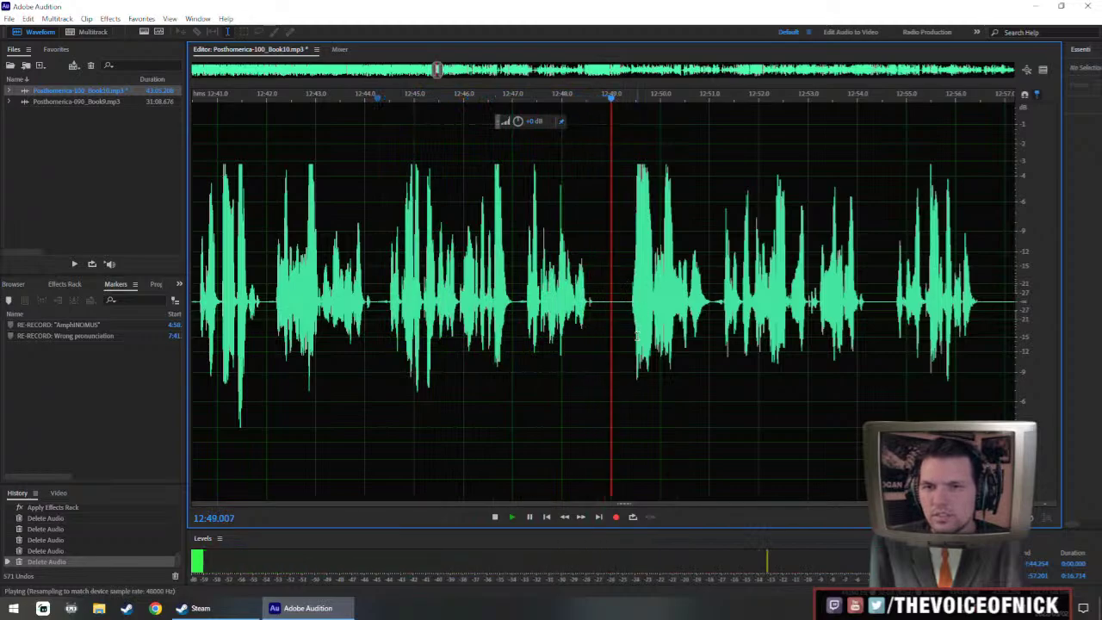
{"action": "scroll", "coordinate": [624, 270], "scroll_direction": "down", "scroll_amount": 3}
{"action": "scroll", "coordinate": [627, 342], "scroll_direction": "up", "scroll_amount": 3}
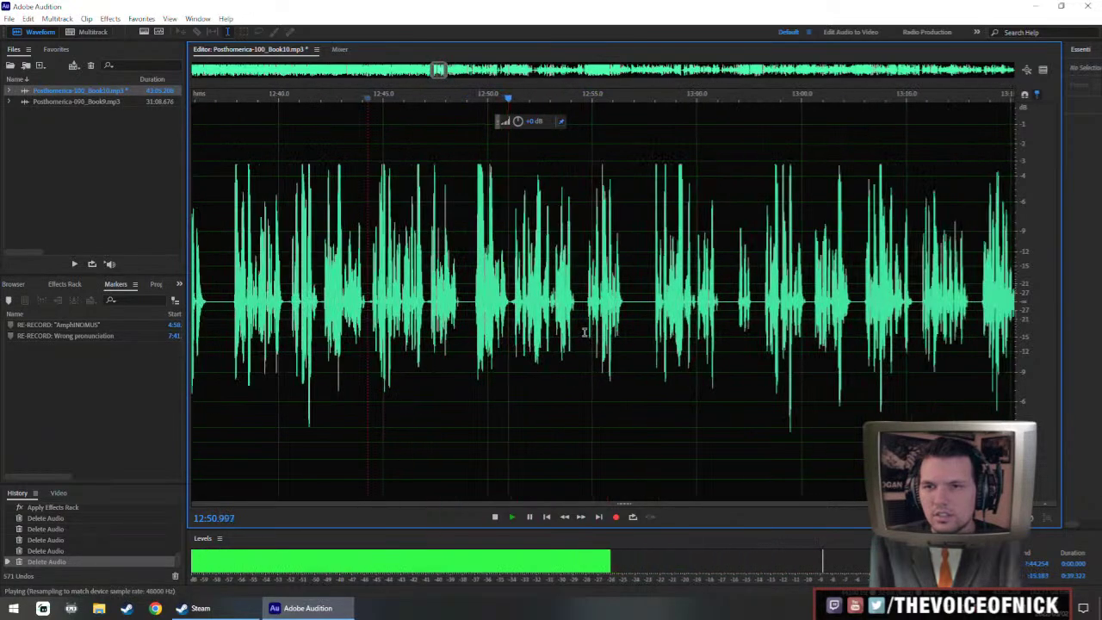
{"action": "scroll", "coordinate": [503, 300], "scroll_direction": "up", "scroll_amount": 2}
{"action": "scroll", "coordinate": [508, 314], "scroll_direction": "down", "scroll_amount": 2}
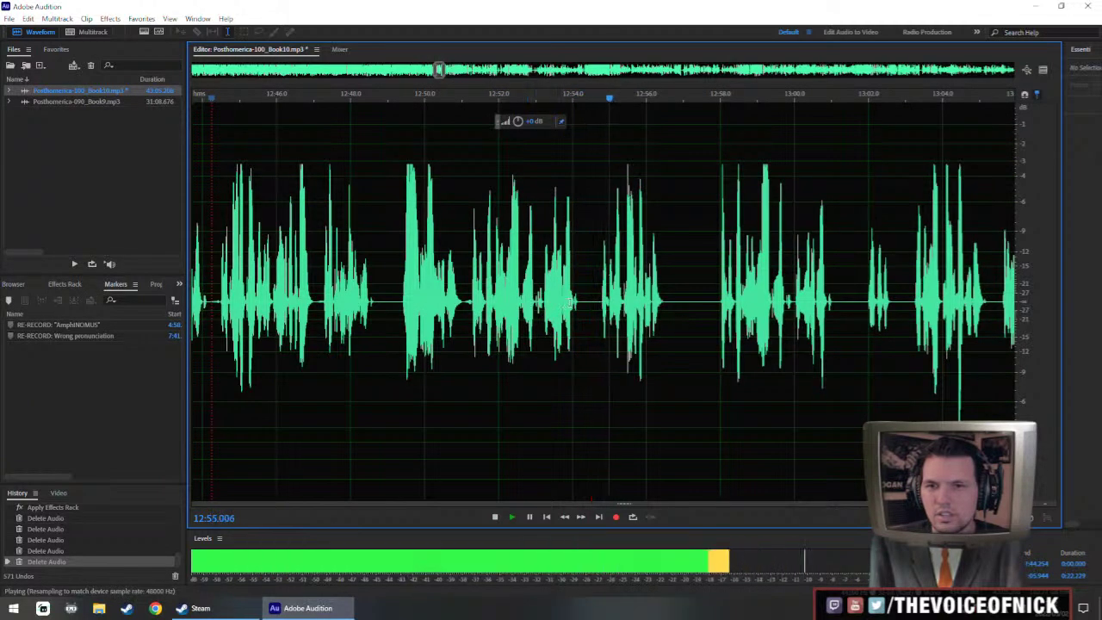
{"action": "scroll", "coordinate": [580, 302], "scroll_direction": "up", "scroll_amount": 2}
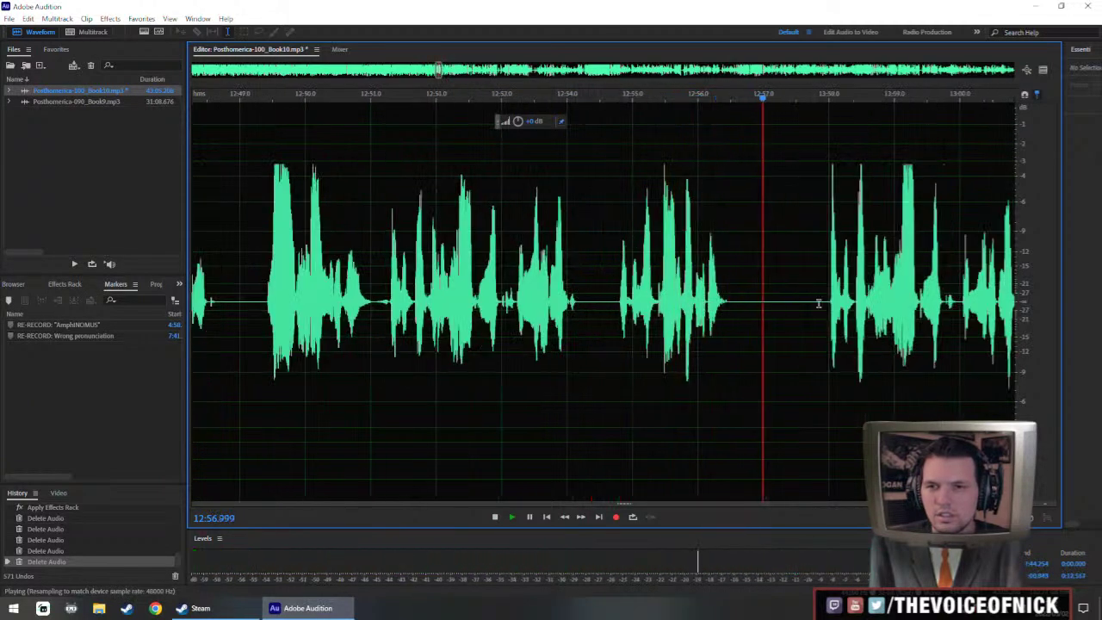
{"action": "scroll", "coordinate": [818, 313], "scroll_direction": "down", "scroll_amount": 2}
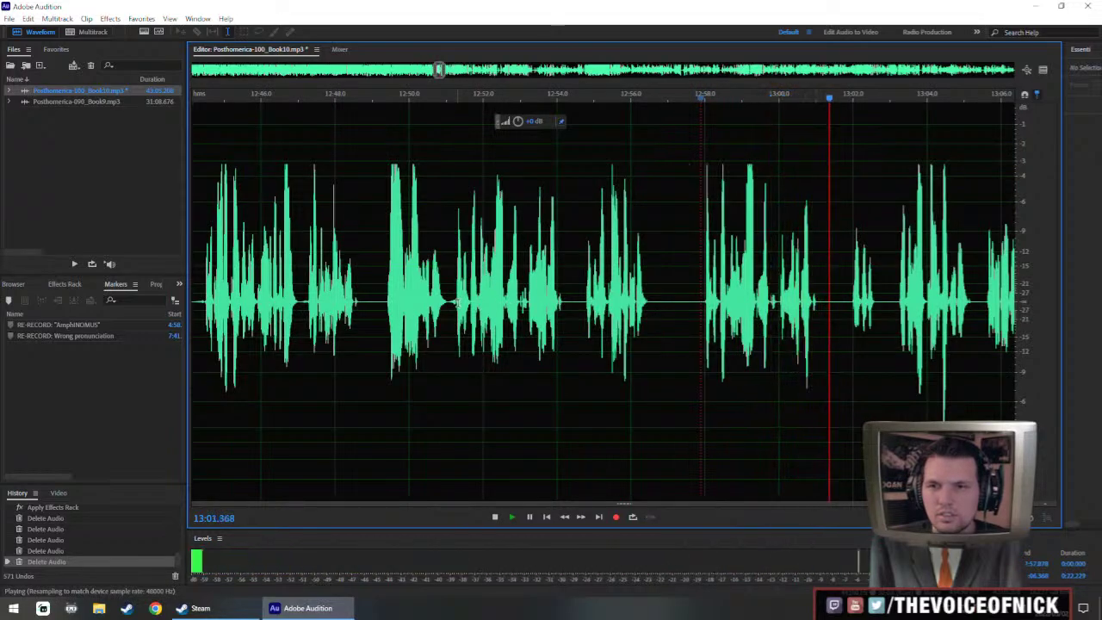
{"action": "scroll", "coordinate": [740, 310], "scroll_direction": "right", "scroll_amount": 2}
{"action": "scroll", "coordinate": [749, 289], "scroll_direction": "right", "scroll_amount": 2}
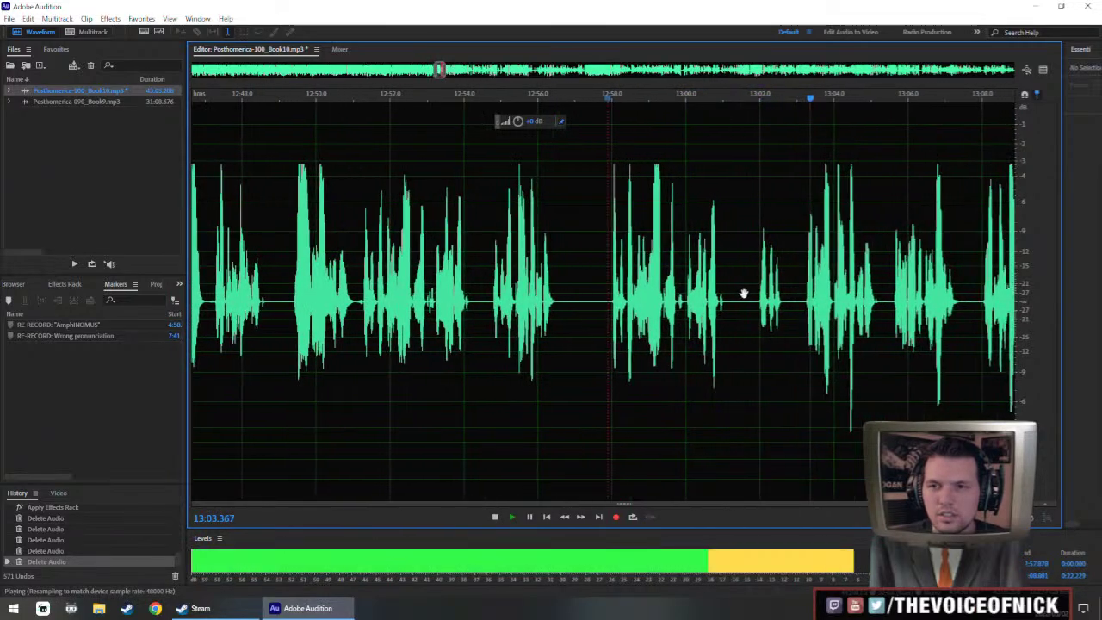
{"action": "key", "text": "space"}
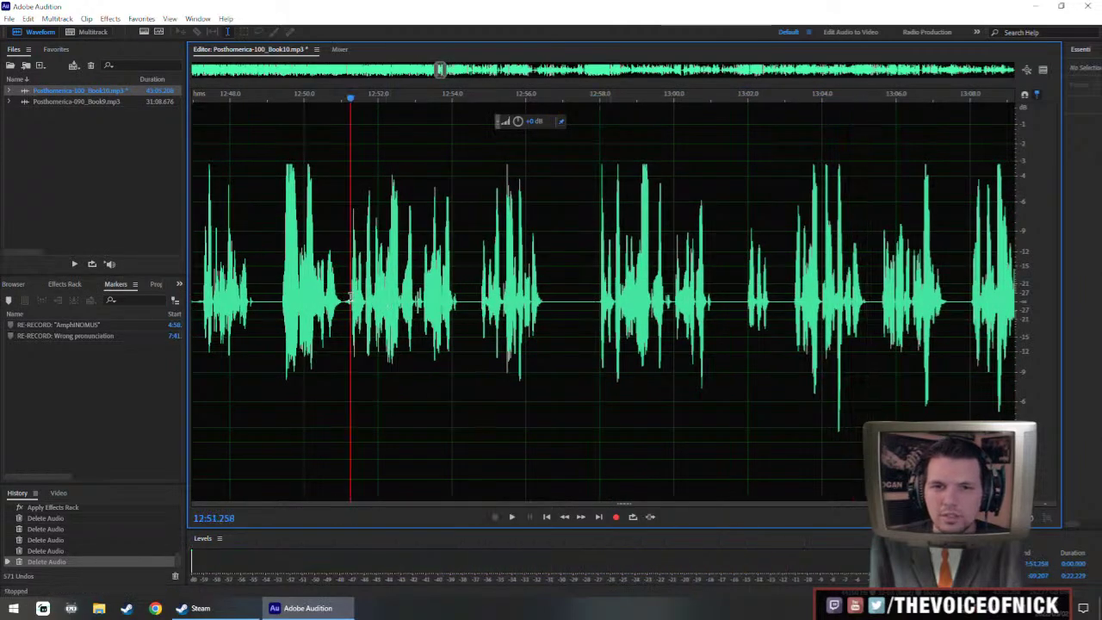
- Listen on from 12:51.258, sample the phrases near 12:58, and delete the unwanted takes from 12:54.780 to about 13:03.2
{"action": "key", "text": "space"}
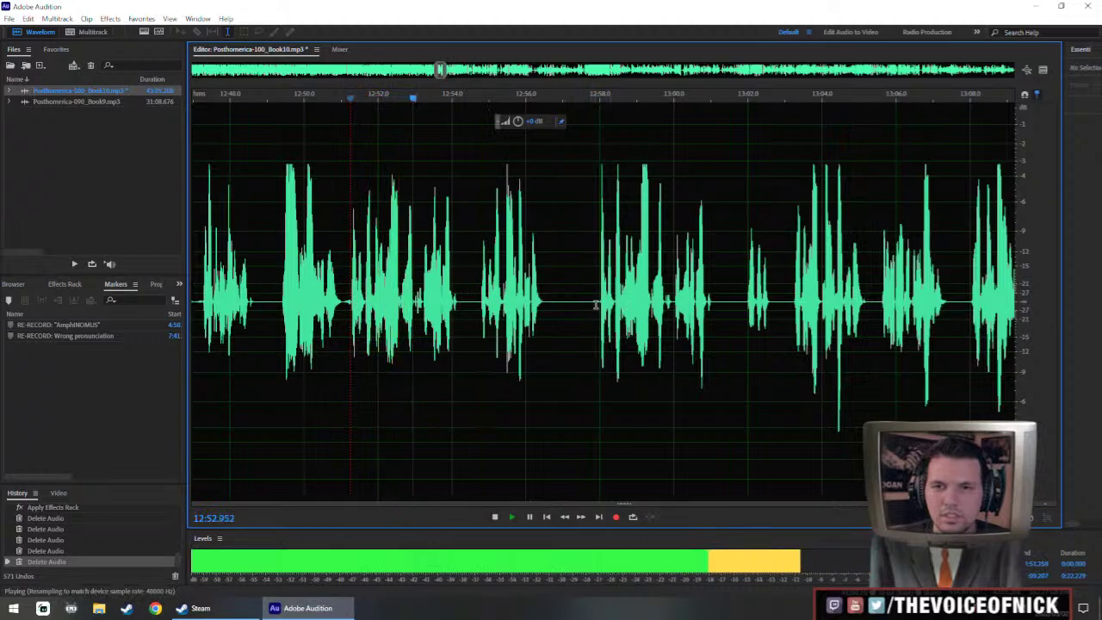
{"action": "left_click", "coordinate": [597, 302]}
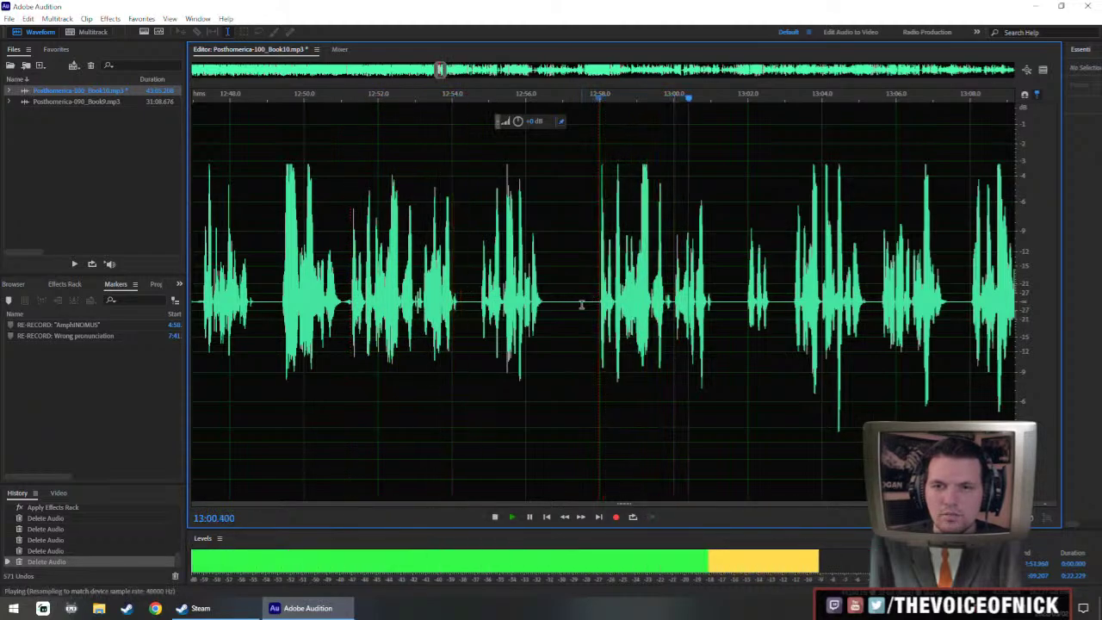
{"action": "key", "text": "space"}
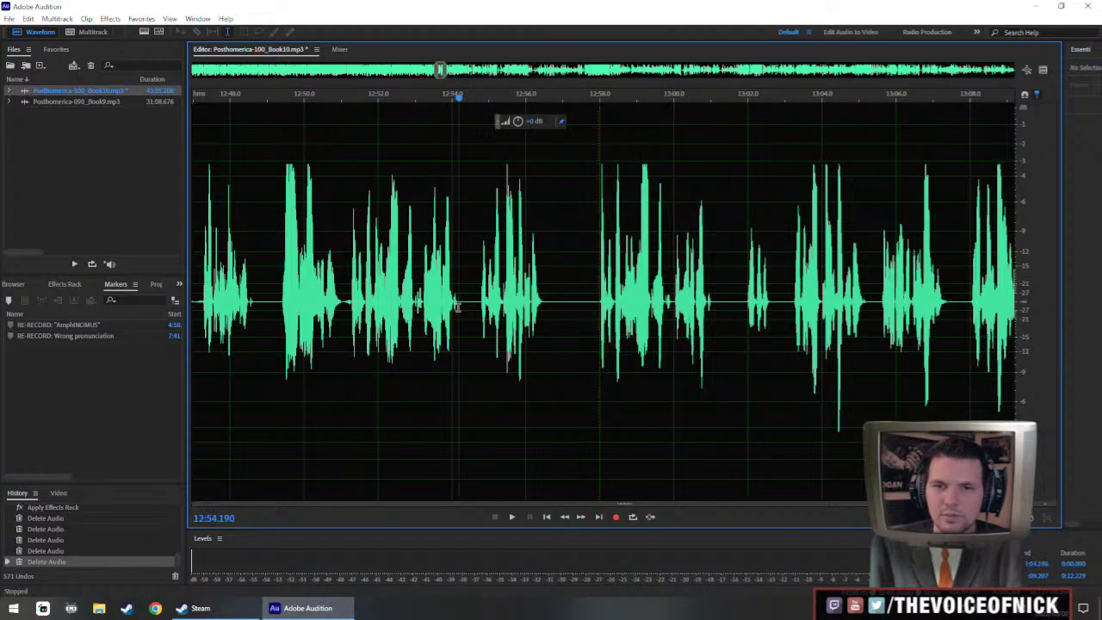
{"action": "left_click_drag", "start_coordinate": [458, 307], "coordinate": [788, 353]}
{"action": "left_click_drag", "start_coordinate": [481, 308], "coordinate": [794, 360]}
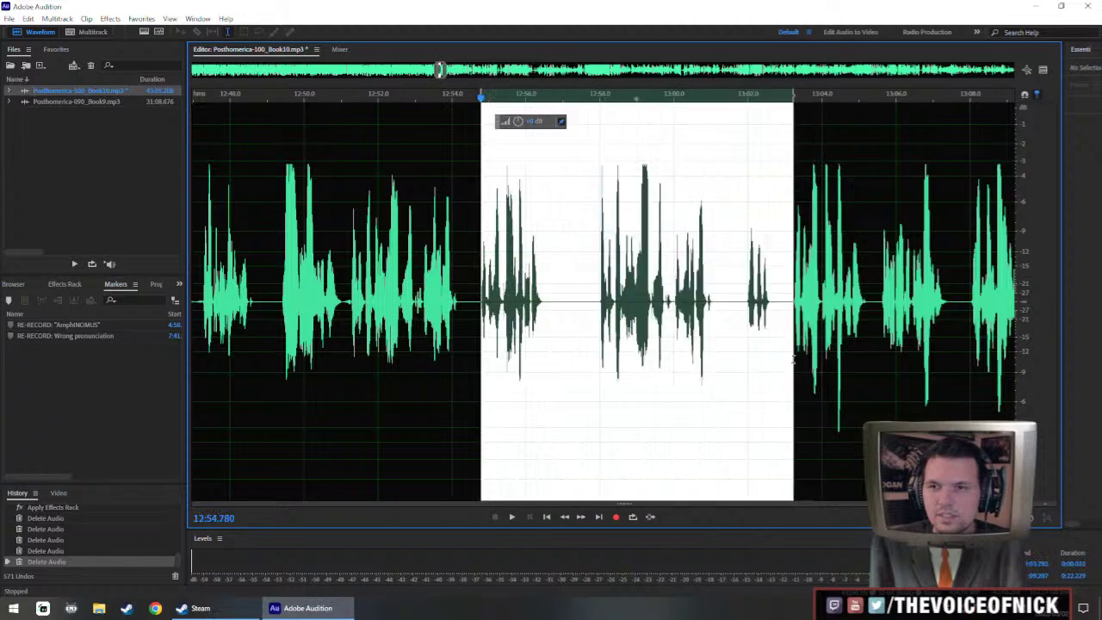
{"action": "key", "text": "Delete"}
- Replay from about 12:51.9, then amplify the phrase from about 12:51.057 to 12:54.299, apply the effects rack, and play it back
{"action": "left_click", "coordinate": [373, 318]}
{"action": "key", "text": "space"}
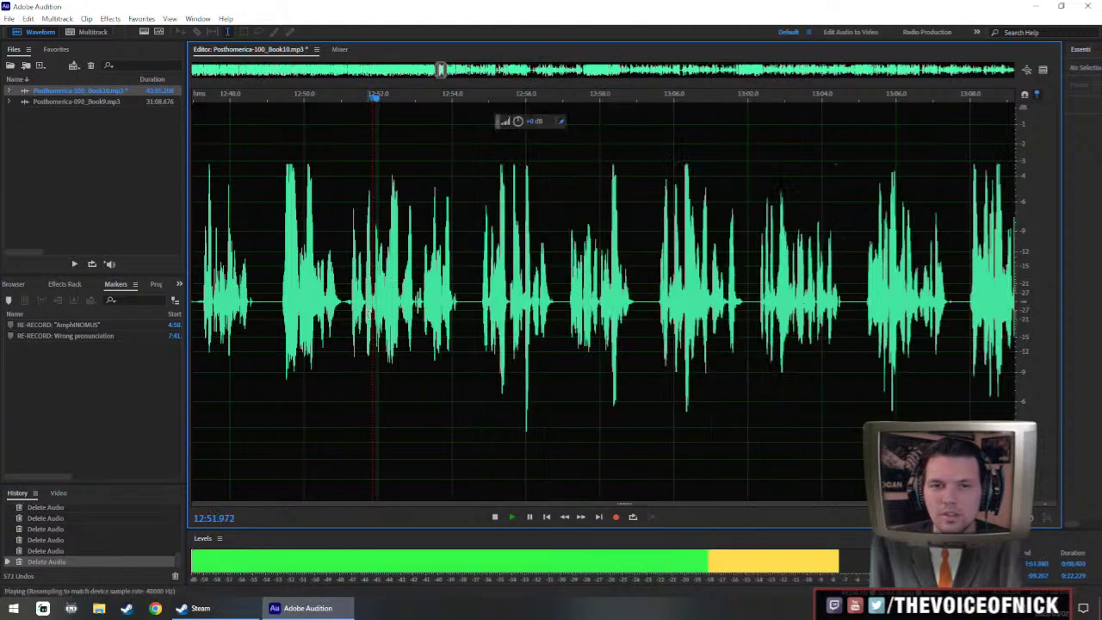
{"action": "key", "text": "space"}
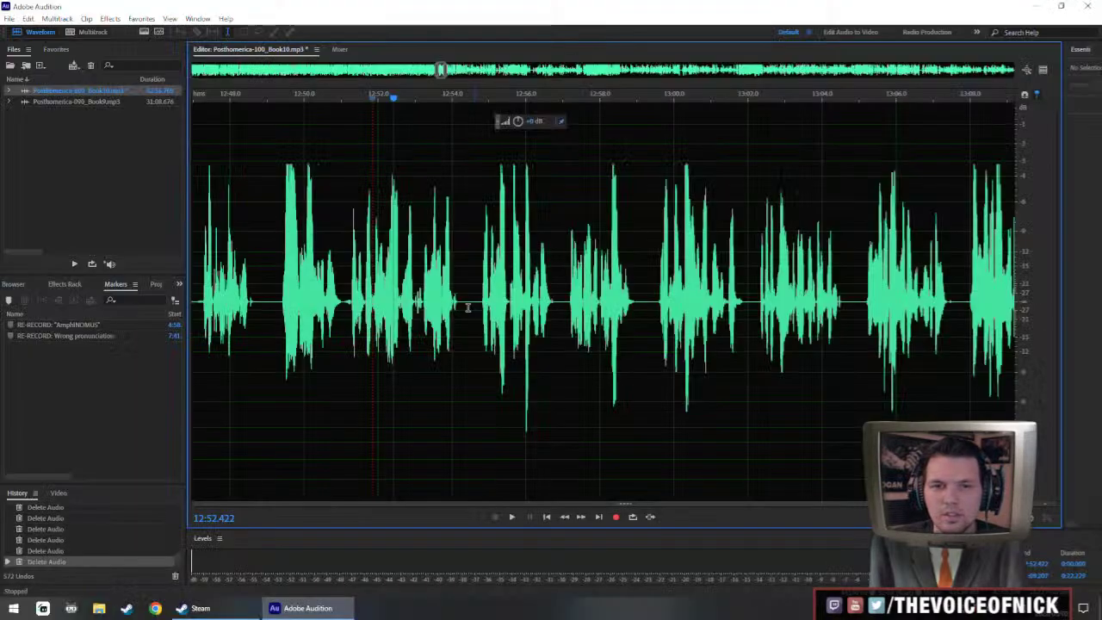
{"action": "left_click_drag", "start_coordinate": [463, 307], "coordinate": [351, 330]}
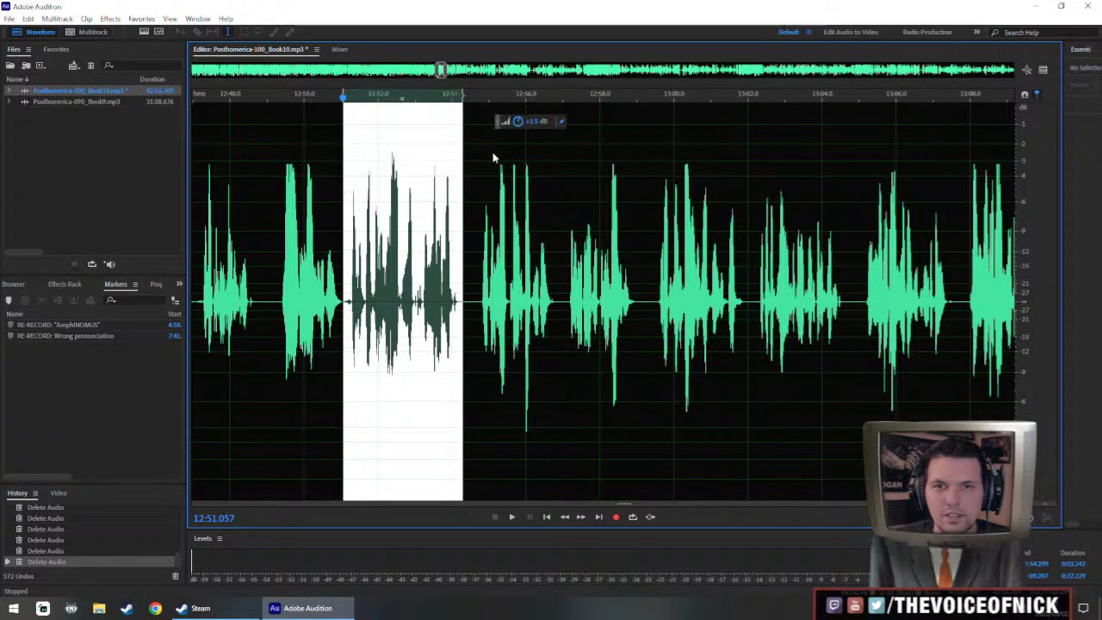
{"action": "left_click", "coordinate": [289, 238]}
{"action": "key", "text": "space"}
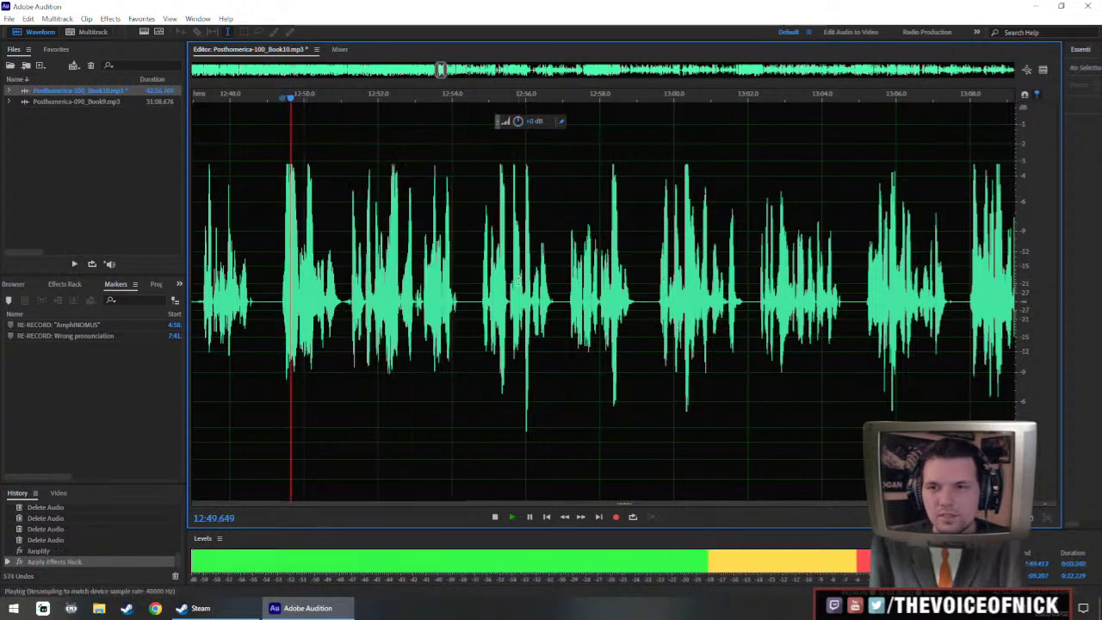
- Amplify the quieter section from about 12:54 to about 16:15 and apply the effects rack to it
{"action": "scroll", "coordinate": [518, 282], "scroll_direction": "down", "scroll_amount": 1}
{"action": "scroll", "coordinate": [518, 282], "scroll_direction": "up", "scroll_amount": 2}
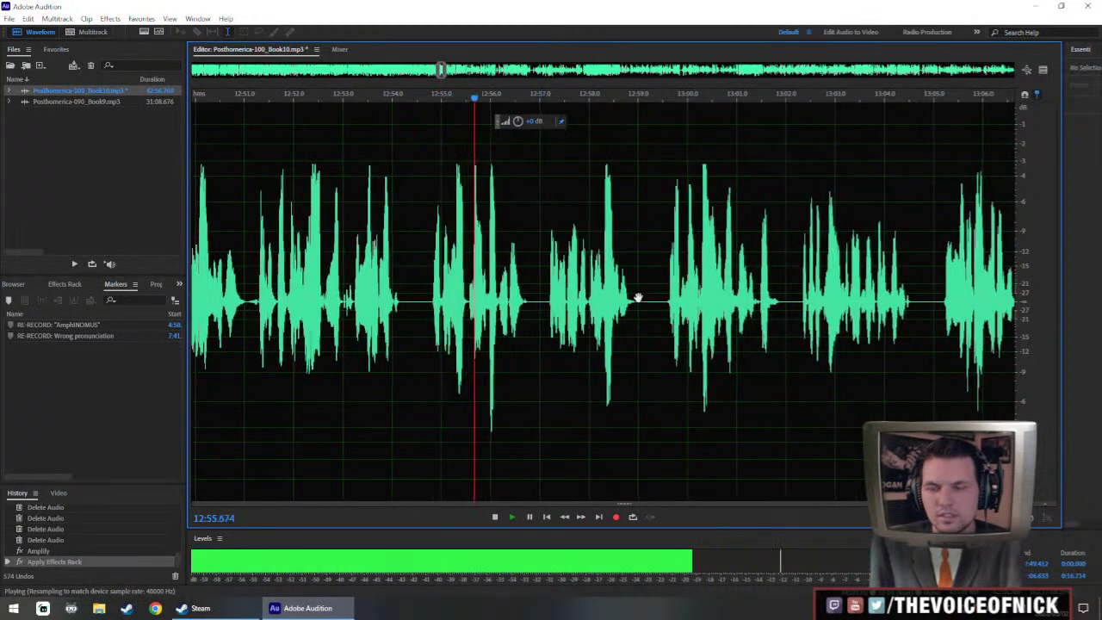
{"action": "scroll", "coordinate": [601, 299], "scroll_direction": "down", "scroll_amount": 2}
{"action": "scroll", "coordinate": [601, 299], "scroll_direction": "down", "scroll_amount": 2}
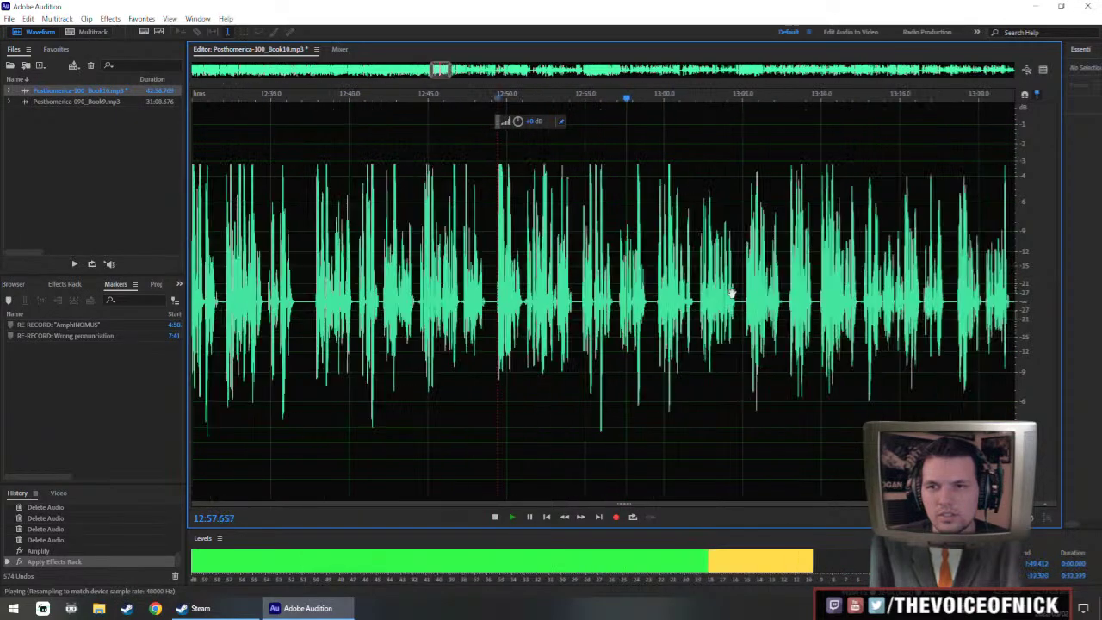
{"action": "left_click_drag", "start_coordinate": [471, 305], "coordinate": [942, 301]}
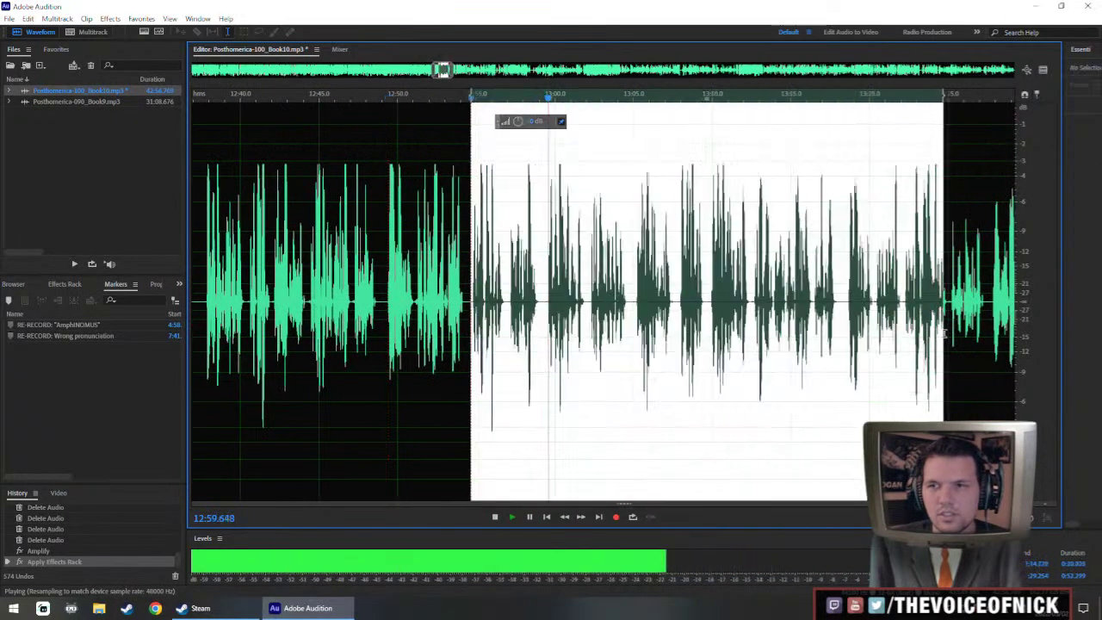
{"action": "scroll", "coordinate": [942, 301], "scroll_direction": "down", "scroll_amount": 2}
{"action": "left_click_drag", "start_coordinate": [655, 293], "coordinate": [1016, 344]}
{"action": "key", "text": "space"}
{"action": "scroll", "coordinate": [911, 302], "scroll_direction": "down", "scroll_amount": 4}
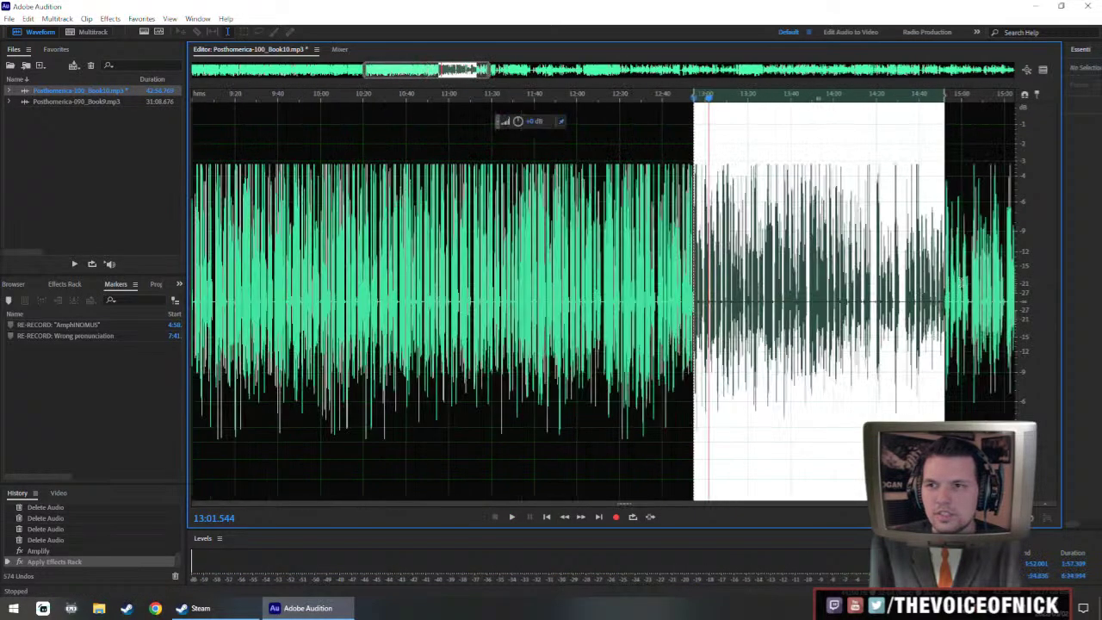
{"action": "left_click_drag", "start_coordinate": [961, 283], "coordinate": [689, 355]}
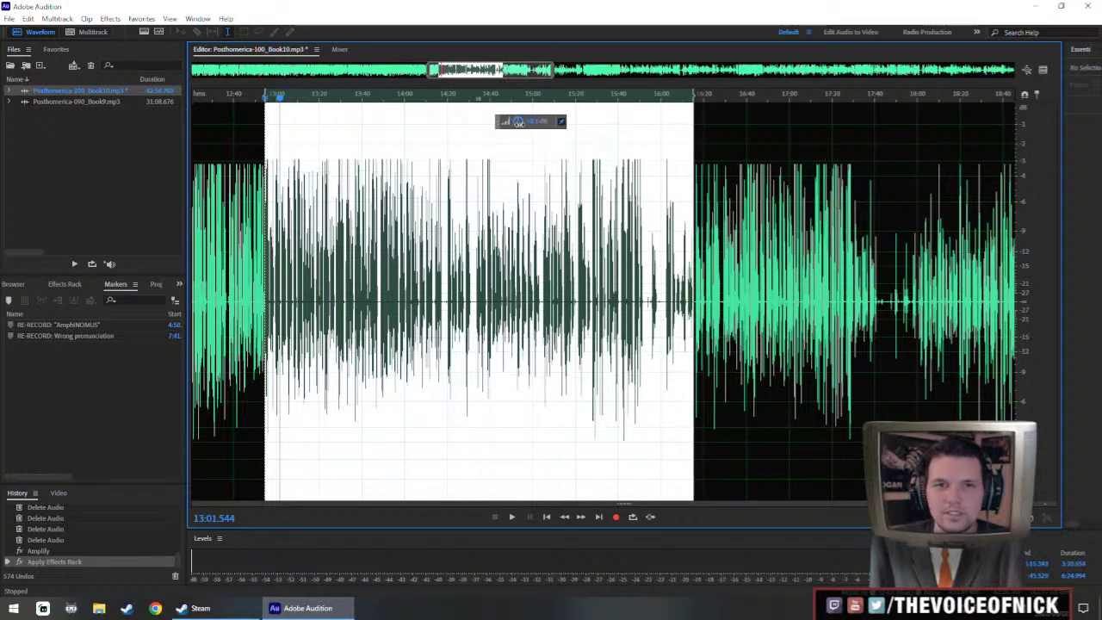
{"action": "left_click_drag", "start_coordinate": [519, 122], "coordinate": [533, 129]}
{"action": "key", "text": "ctrl+r"}
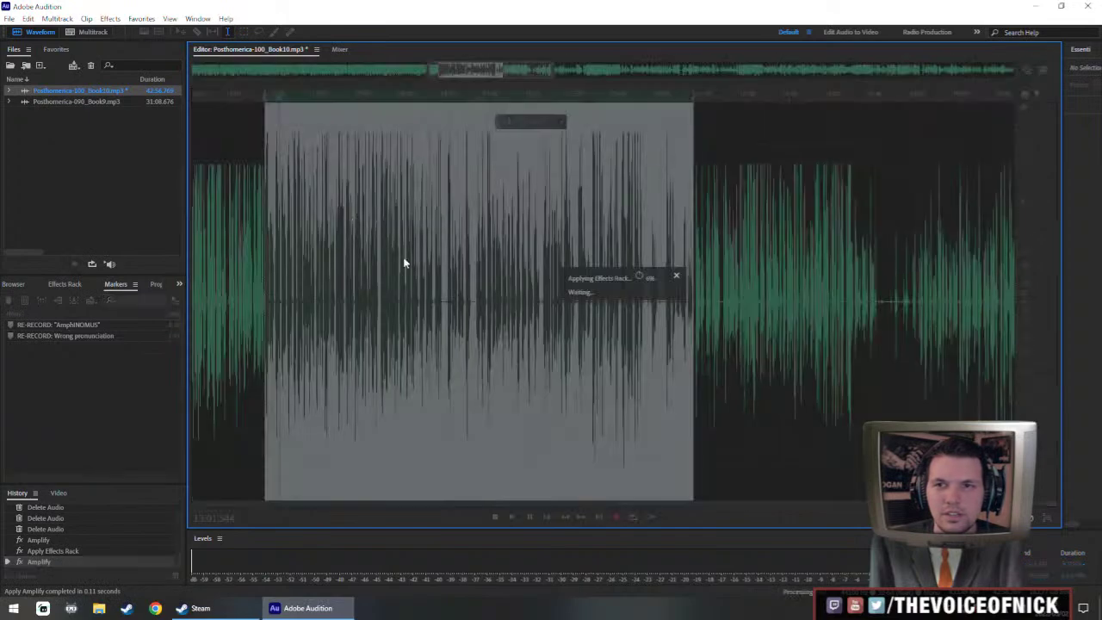
{"action": "left_click_drag", "start_coordinate": [425, 267], "coordinate": [623, 267]}
{"action": "scroll", "coordinate": [498, 254], "scroll_direction": "up", "scroll_amount": 4}
{"action": "left_click_drag", "start_coordinate": [498, 256], "coordinate": [586, 293]}
{"action": "left_click", "coordinate": [586, 293]}
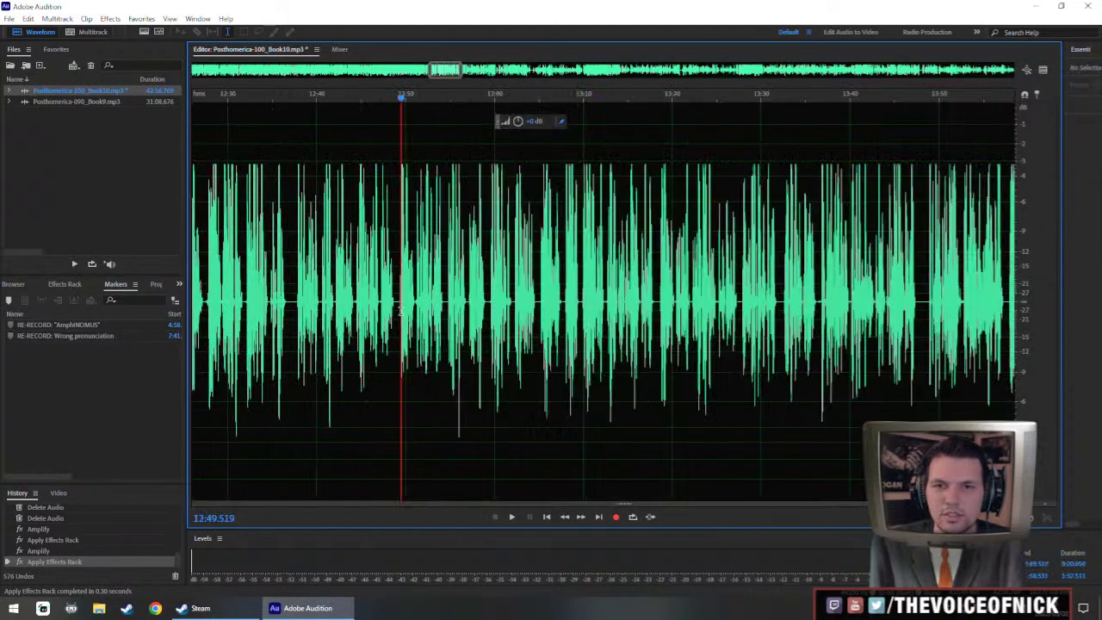
- Examine the pause and the phrase boundaries between about 12:48 and 12:50
{"action": "scroll", "coordinate": [397, 310], "scroll_direction": "up", "scroll_amount": 3}
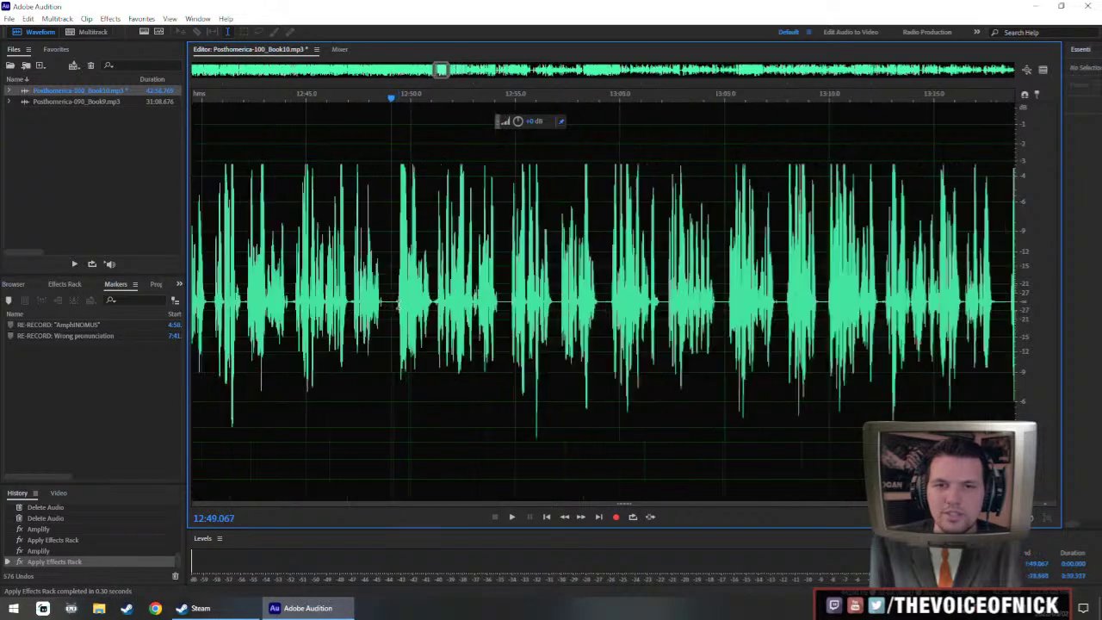
{"action": "mouse_move", "coordinate": [349, 299]}
{"action": "left_mouse_down"}
{"action": "mouse_move", "coordinate": [394, 300]}
{"action": "mouse_move", "coordinate": [351, 305]}
{"action": "left_mouse_up"}
{"action": "left_click", "coordinate": [384, 300]}
{"action": "left_click", "coordinate": [370, 302]}
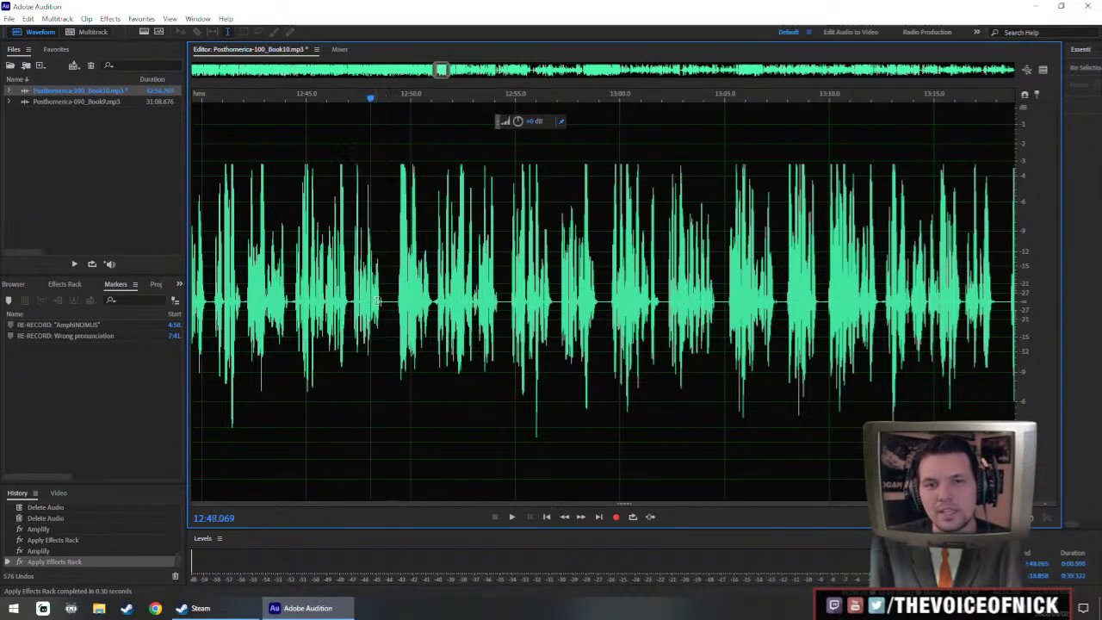
{"action": "left_click", "coordinate": [386, 302]}
{"action": "left_click", "coordinate": [404, 314]}
{"action": "left_click", "coordinate": [394, 314]}
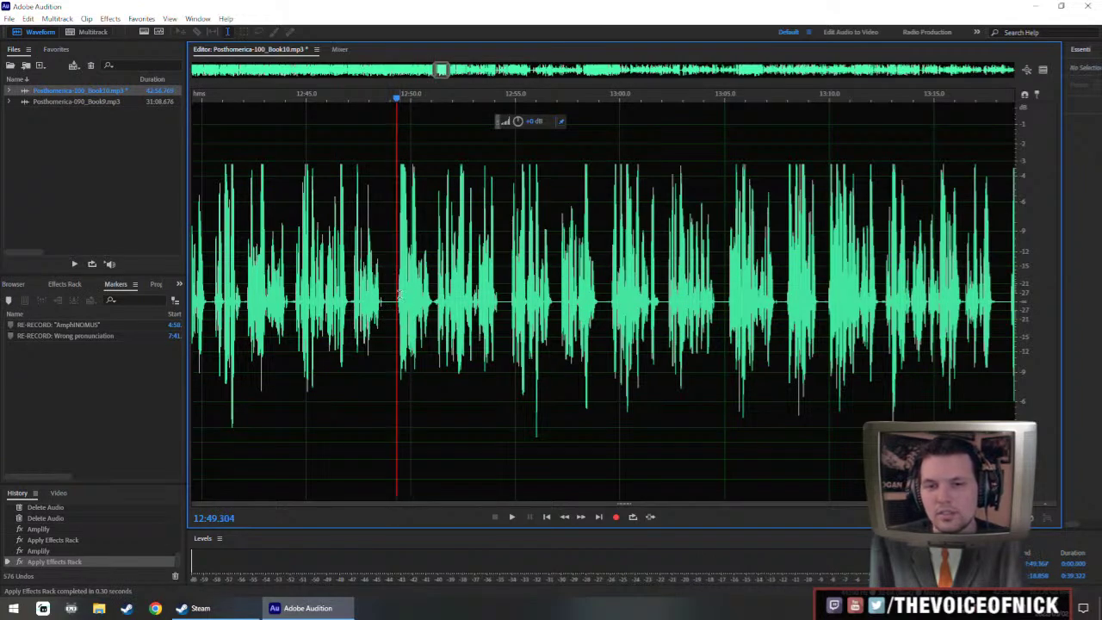
{"action": "left_click_drag", "start_coordinate": [544, 287], "coordinate": [445, 297]}
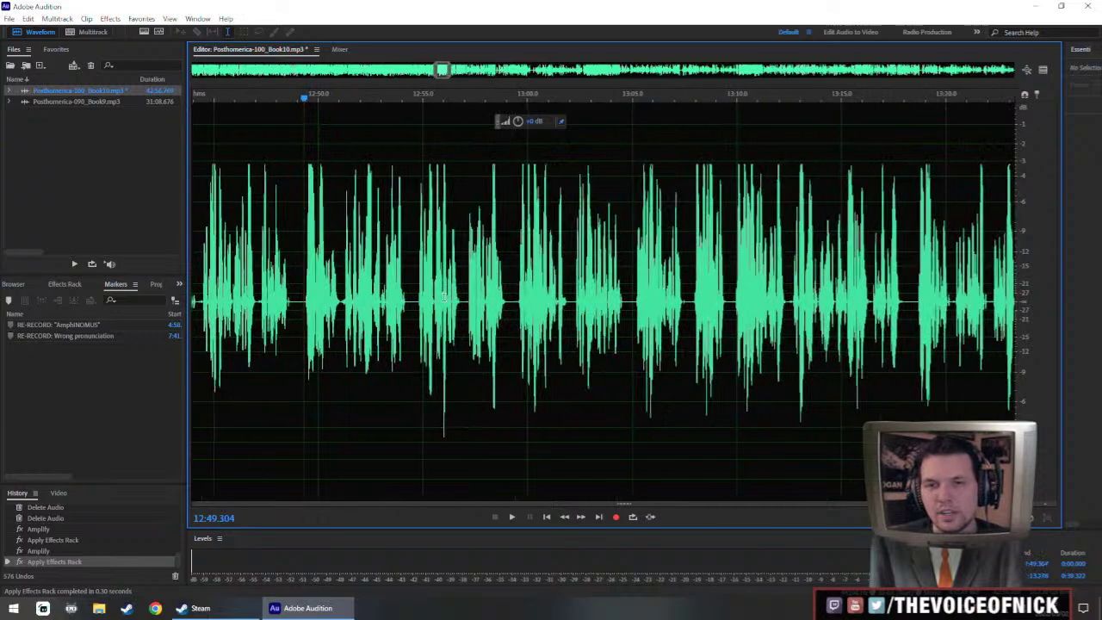
{"action": "left_click", "coordinate": [306, 315]}
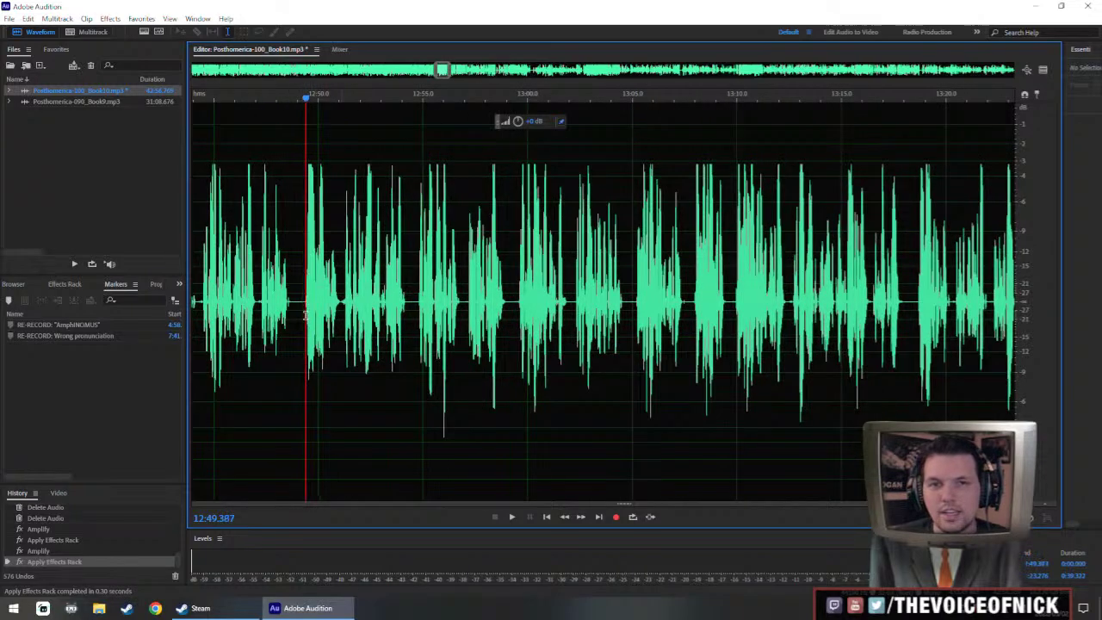
{"action": "left_click", "coordinate": [303, 315]}
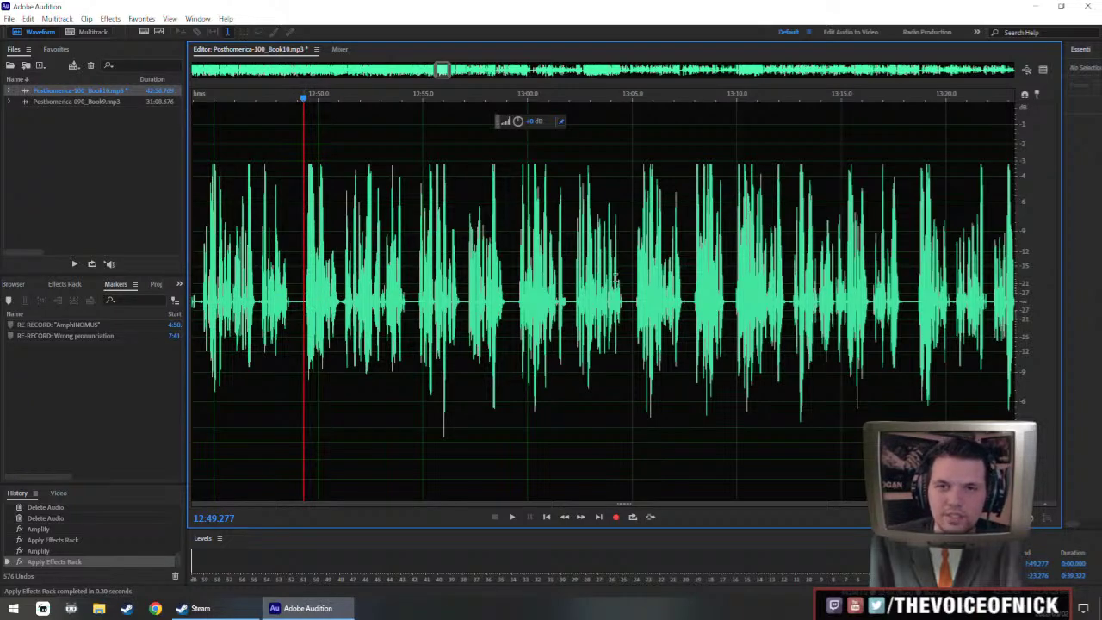
{"action": "left_click_drag", "start_coordinate": [556, 280], "coordinate": [488, 303]}
{"action": "left_click_drag", "start_coordinate": [221, 293], "coordinate": [292, 309]}
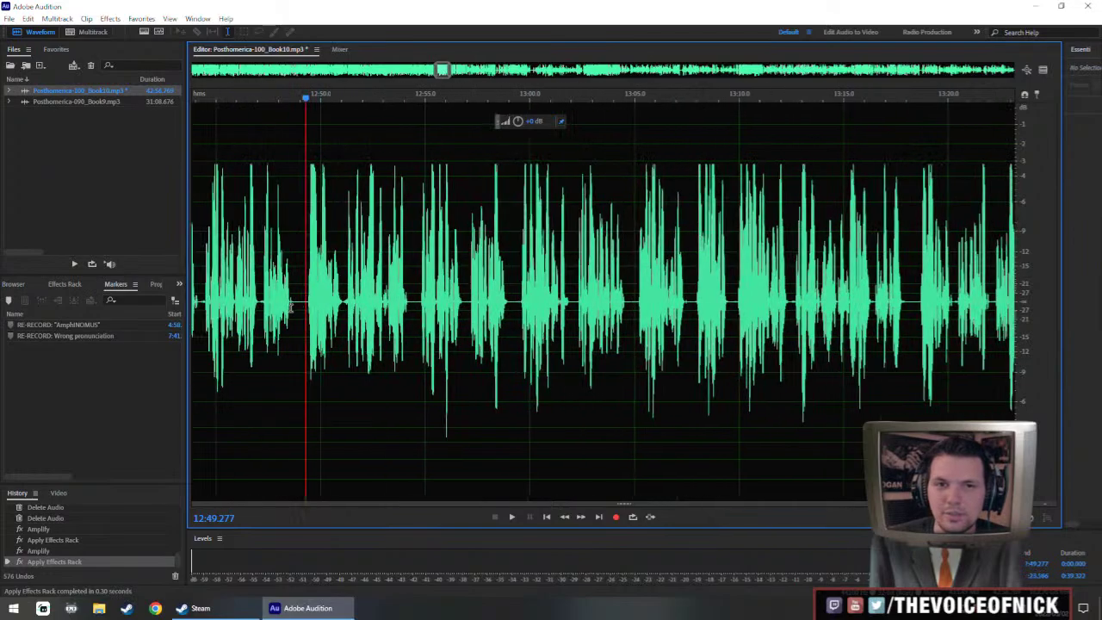
- Listen from 12:47.191 past 13:09 to check the levelled section and compare the takes around 13:05
{"action": "left_click", "coordinate": [273, 298]}
{"action": "left_click", "coordinate": [262, 307]}
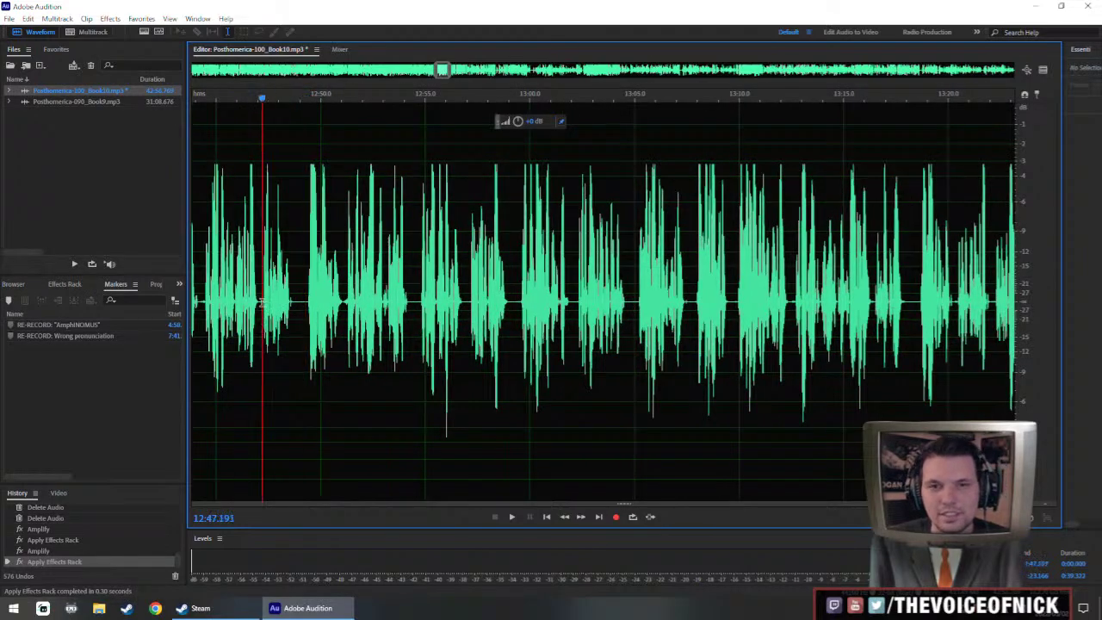
{"action": "scroll", "coordinate": [262, 302], "scroll_direction": "up", "scroll_amount": 1}
{"action": "left_click_drag", "start_coordinate": [670, 336], "coordinate": [581, 314]}
{"action": "key", "text": "space"}
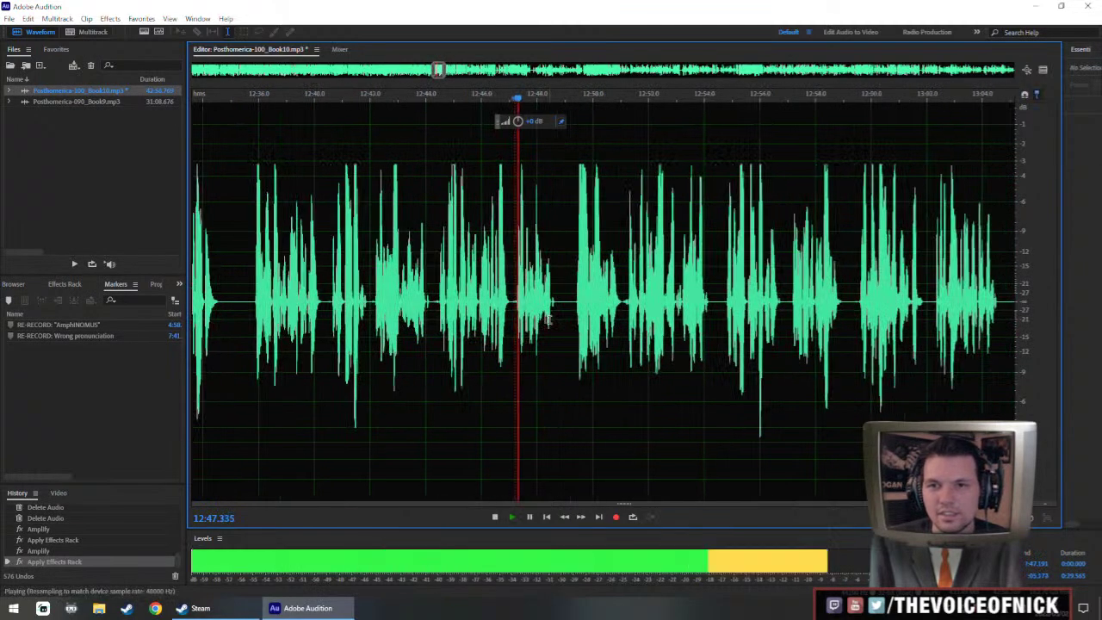
{"action": "left_click_drag", "start_coordinate": [595, 320], "coordinate": [495, 331]}
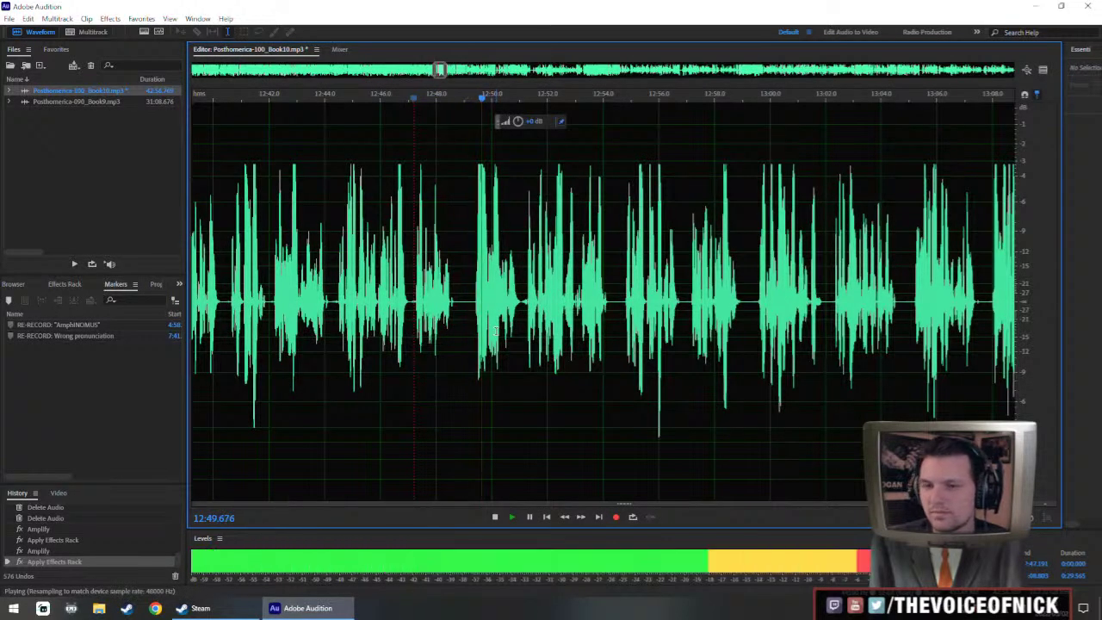
{"action": "left_click_drag", "start_coordinate": [496, 331], "coordinate": [589, 338]}
{"action": "left_click_drag", "start_coordinate": [713, 348], "coordinate": [508, 356]}
{"action": "scroll", "coordinate": [691, 362], "scroll_direction": "right", "scroll_amount": 5}
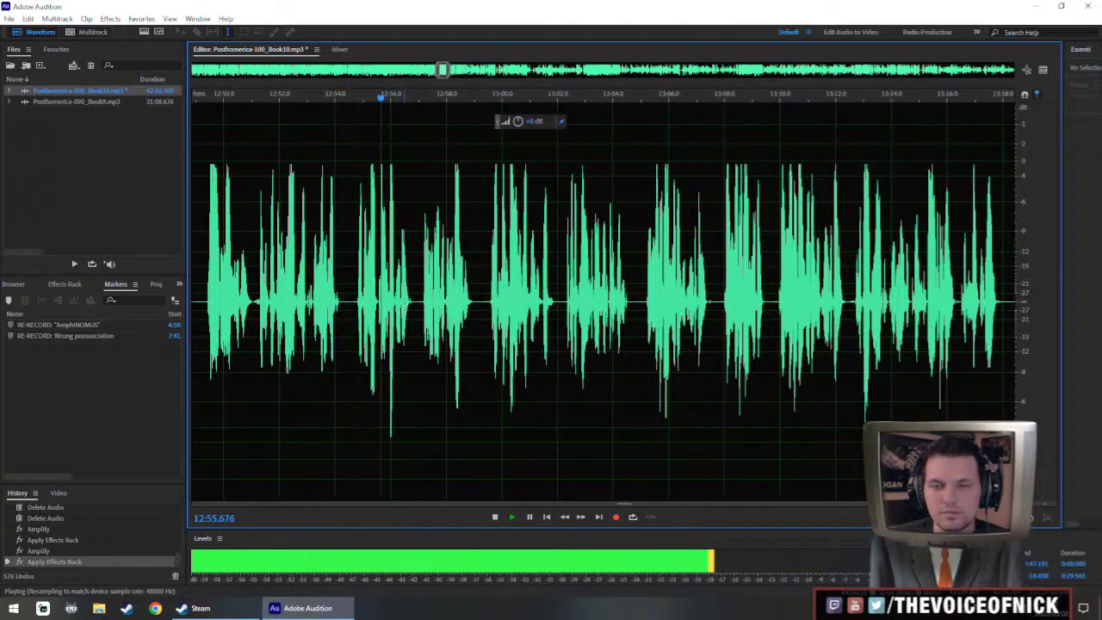
{"action": "scroll", "coordinate": [389, 321], "scroll_direction": "up", "scroll_amount": 3}
{"action": "left_click_drag", "start_coordinate": [514, 353], "coordinate": [544, 357]}
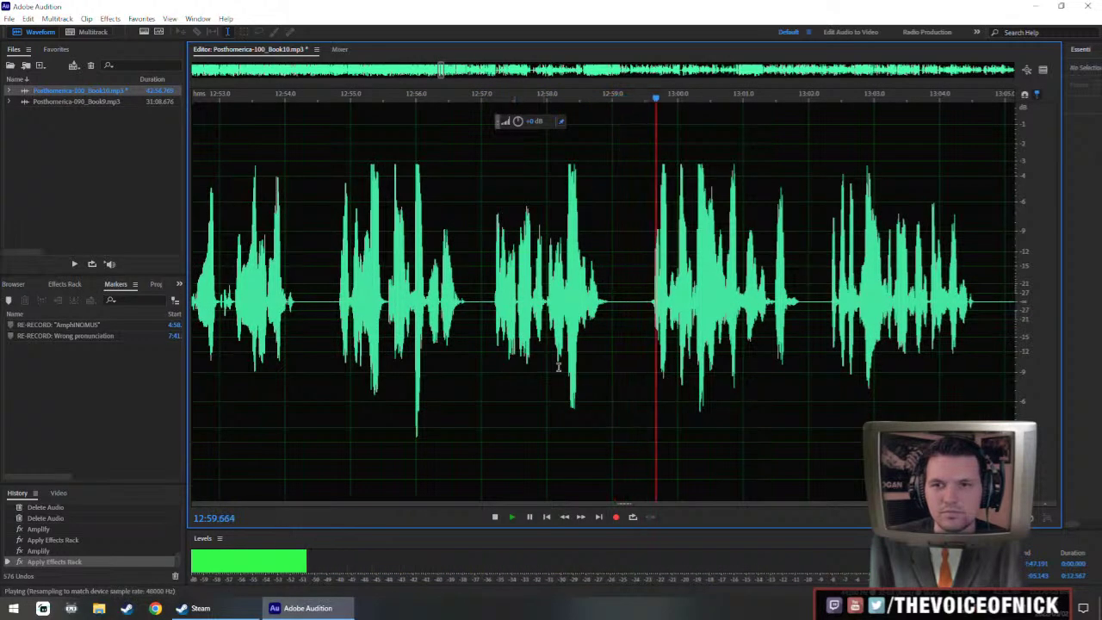
{"action": "scroll", "coordinate": [644, 357], "scroll_direction": "down", "scroll_amount": 2}
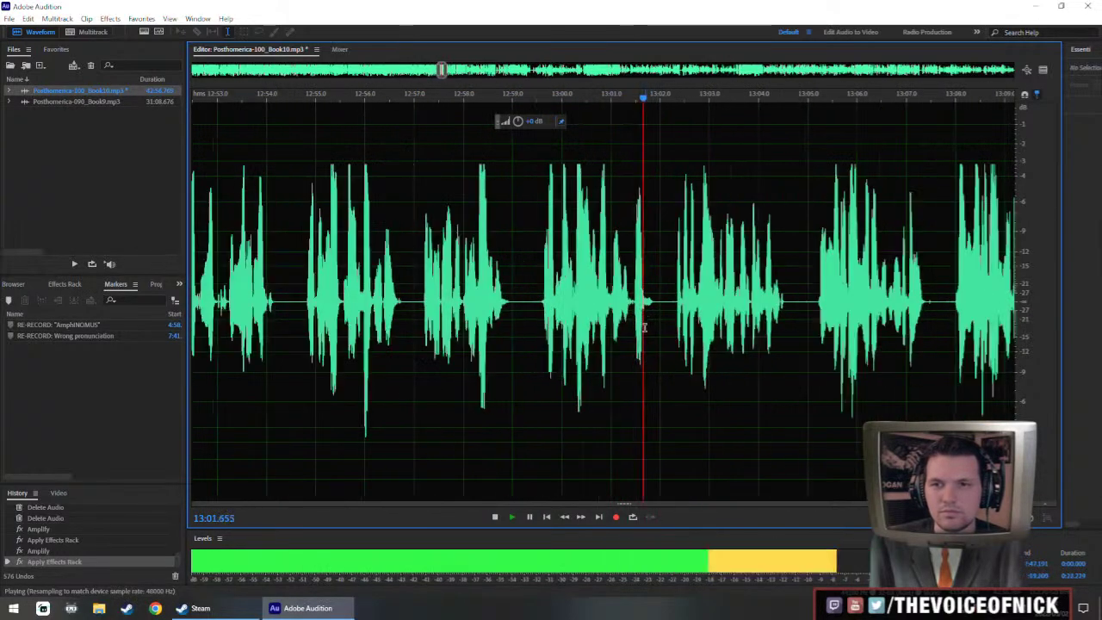
{"action": "scroll", "coordinate": [644, 357], "scroll_direction": "up", "scroll_amount": 2}
{"action": "scroll", "coordinate": [648, 322], "scroll_direction": "down", "scroll_amount": 2}
{"action": "left_click_drag", "start_coordinate": [736, 320], "coordinate": [554, 351]}
{"action": "scroll", "coordinate": [649, 323], "scroll_direction": "up", "scroll_amount": 2}
{"action": "scroll", "coordinate": [553, 350], "scroll_direction": "down", "scroll_amount": 1}
{"action": "scroll", "coordinate": [569, 345], "scroll_direction": "down", "scroll_amount": 2}
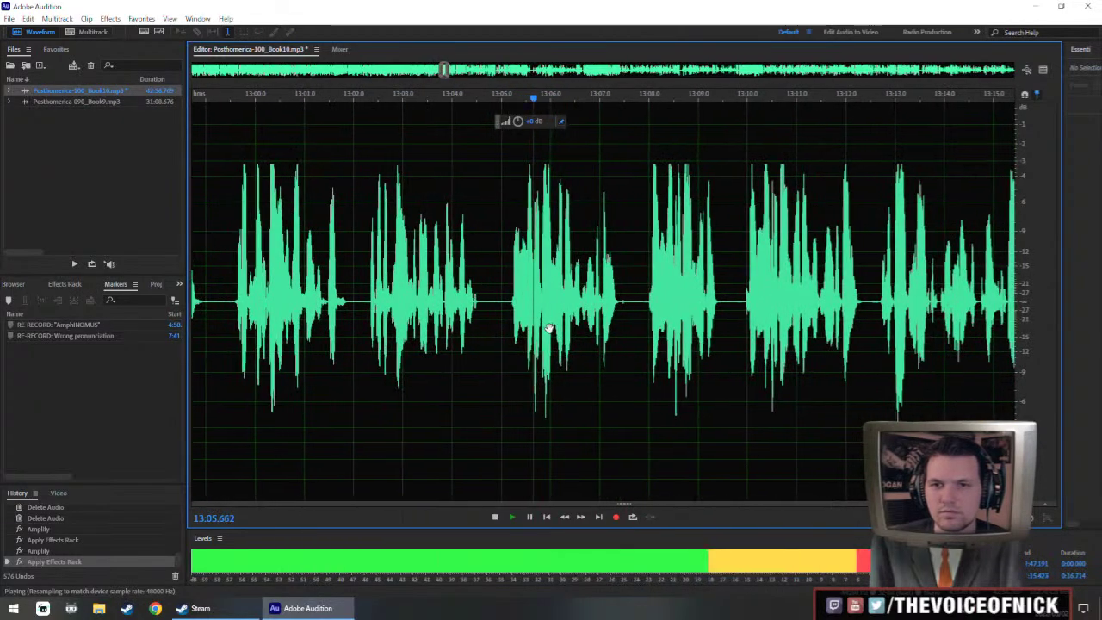
{"action": "scroll", "coordinate": [582, 338], "scroll_direction": "down", "scroll_amount": 1}
{"action": "scroll", "coordinate": [635, 347], "scroll_direction": "up", "scroll_amount": 2}
{"action": "left_click_drag", "start_coordinate": [633, 349], "coordinate": [492, 353]}
{"action": "scroll", "coordinate": [495, 352], "scroll_direction": "down", "scroll_amount": 1}
{"action": "scroll", "coordinate": [573, 336], "scroll_direction": "up", "scroll_amount": 2}
{"action": "scroll", "coordinate": [564, 348], "scroll_direction": "down", "scroll_amount": 2}
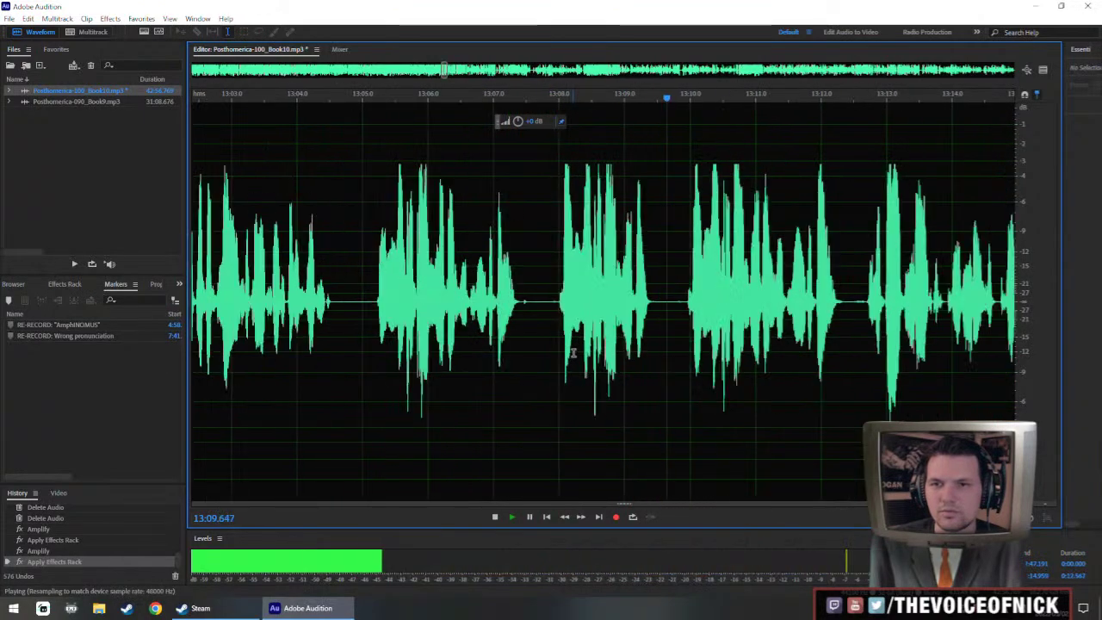
- Delete the unwanted takes from 13:05.207 to about 13:09.96
{"action": "left_click_drag", "start_coordinate": [376, 303], "coordinate": [688, 382]}
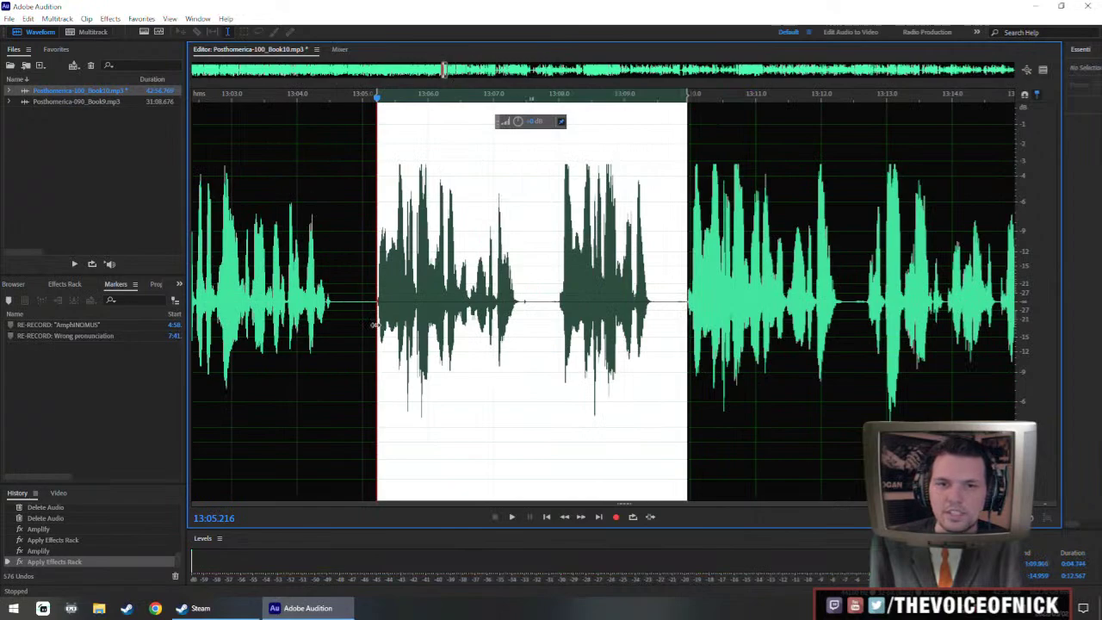
{"action": "left_click_drag", "start_coordinate": [373, 325], "coordinate": [373, 327]}
{"action": "key", "text": "Delete"}
{"action": "scroll", "coordinate": [379, 322], "scroll_direction": "down", "scroll_amount": 2}
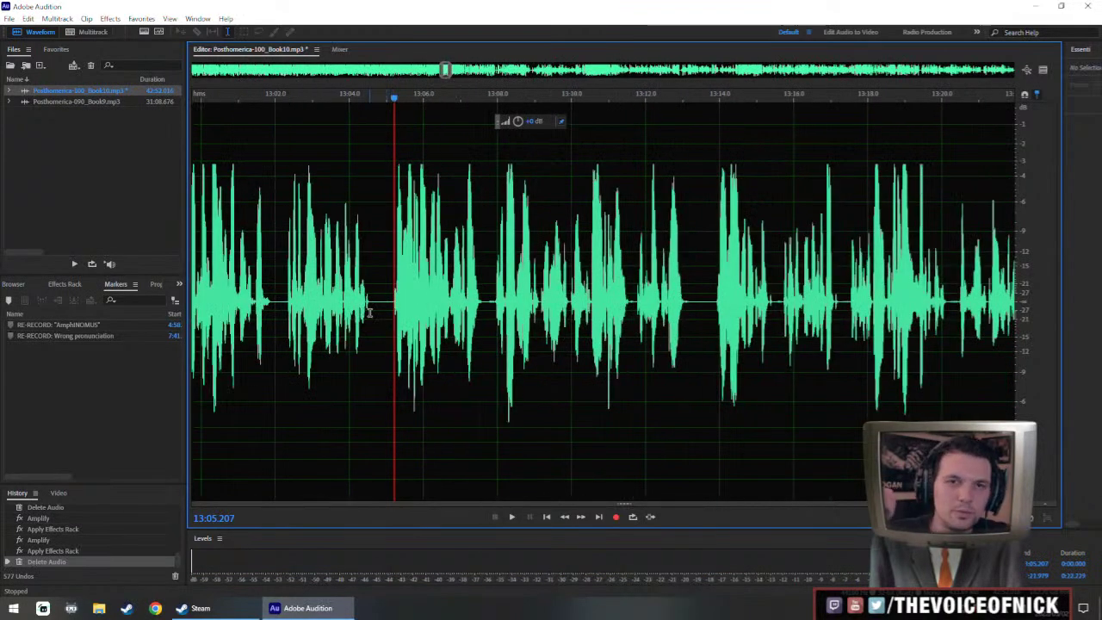
{"action": "scroll", "coordinate": [367, 301], "scroll_direction": "down", "scroll_amount": 2}
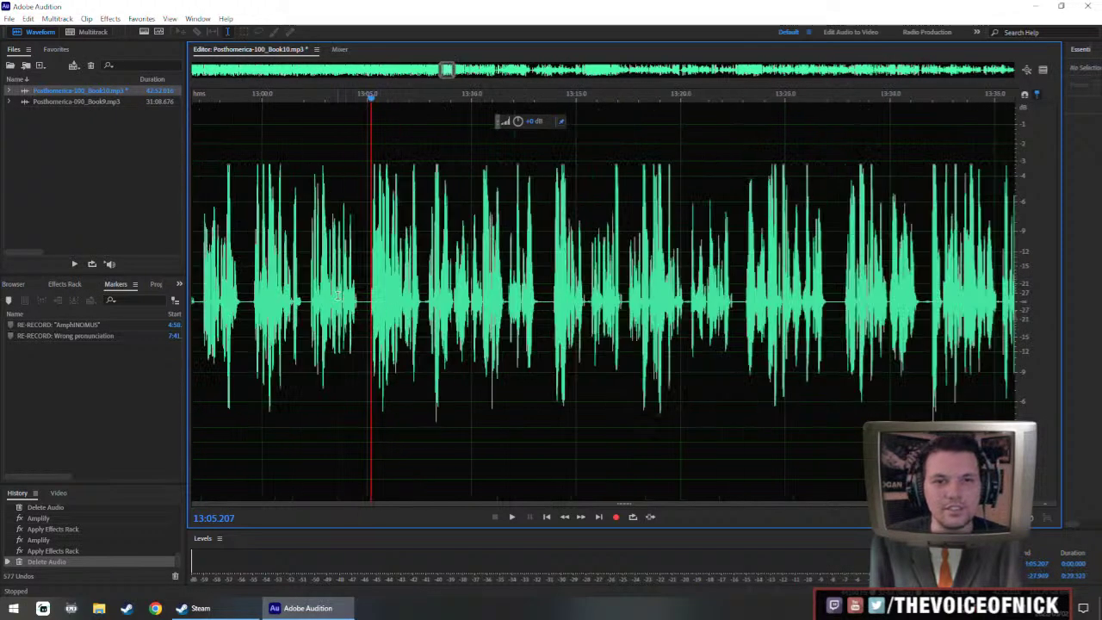
- Listen from about 13:00 past 13:14 to check the join at 13:05.207 and the phrases after it
{"action": "left_click", "coordinate": [281, 291]}
{"action": "key", "text": "space"}
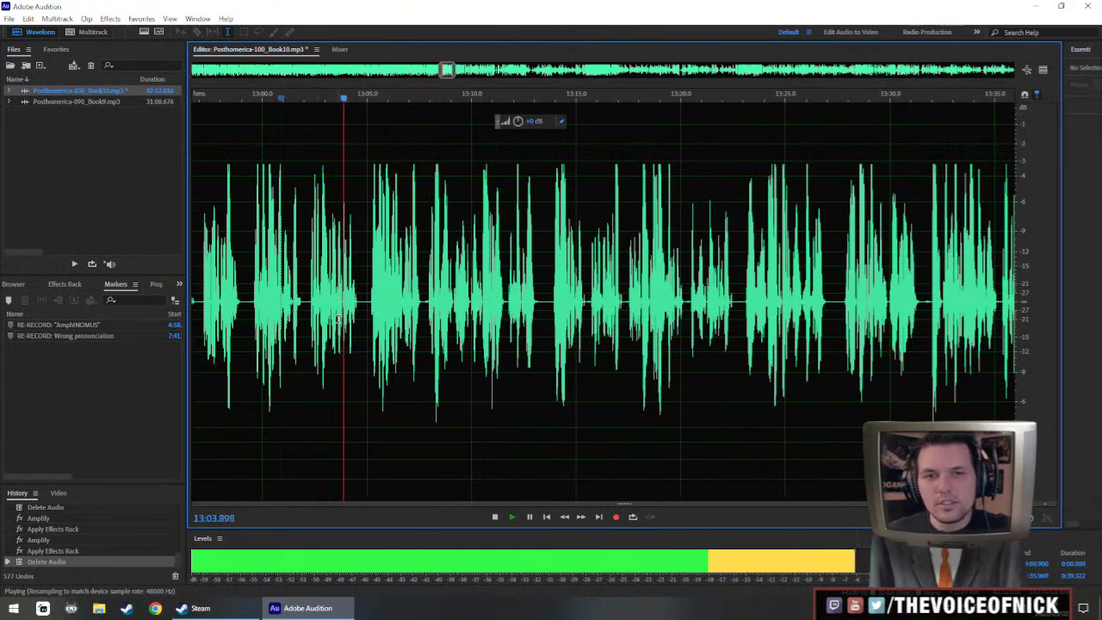
{"action": "scroll", "coordinate": [576, 299], "scroll_direction": "up", "scroll_amount": 3}
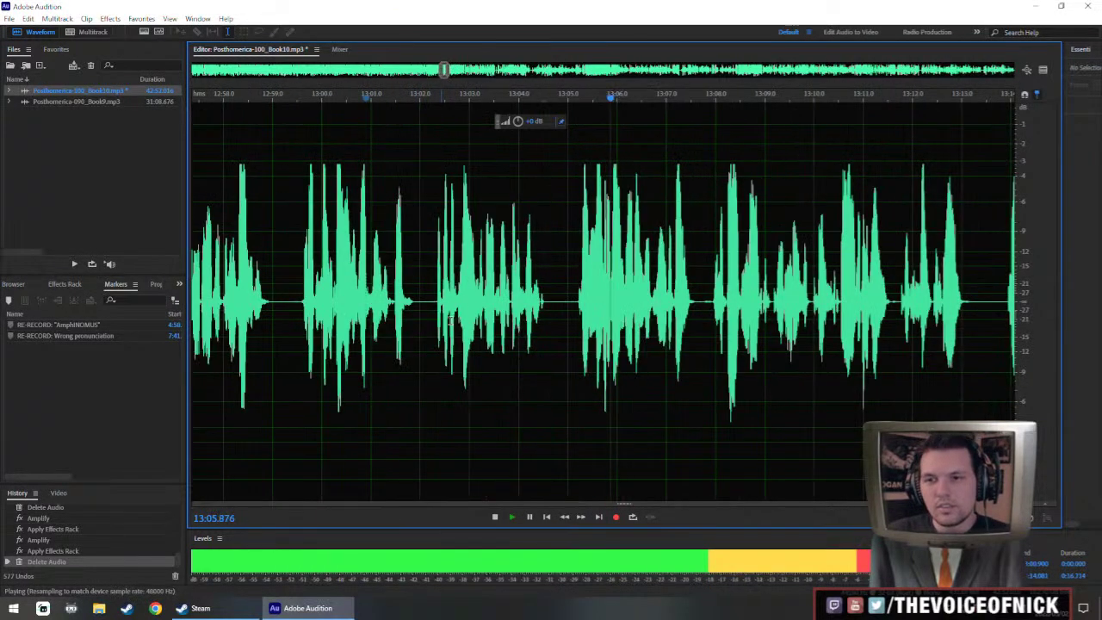
{"action": "left_click", "coordinate": [336, 298]}
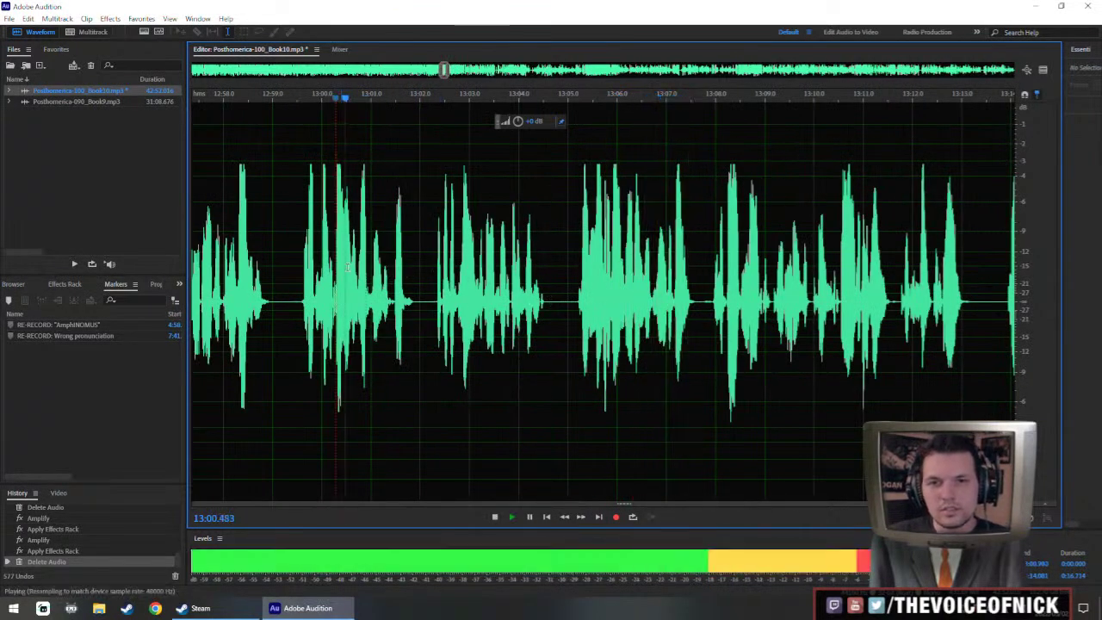
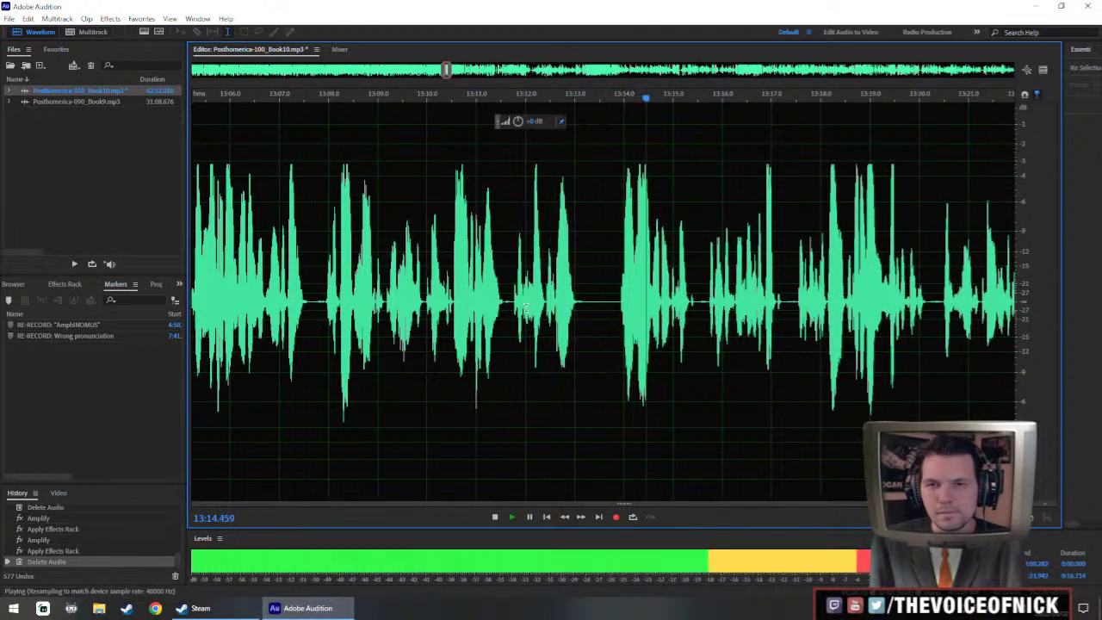
- Amplify the quieter phrase from 13:11.759 to about 13:13.2, apply the effects rack to it, and play it back
{"action": "left_click_drag", "start_coordinate": [585, 310], "coordinate": [514, 319]}
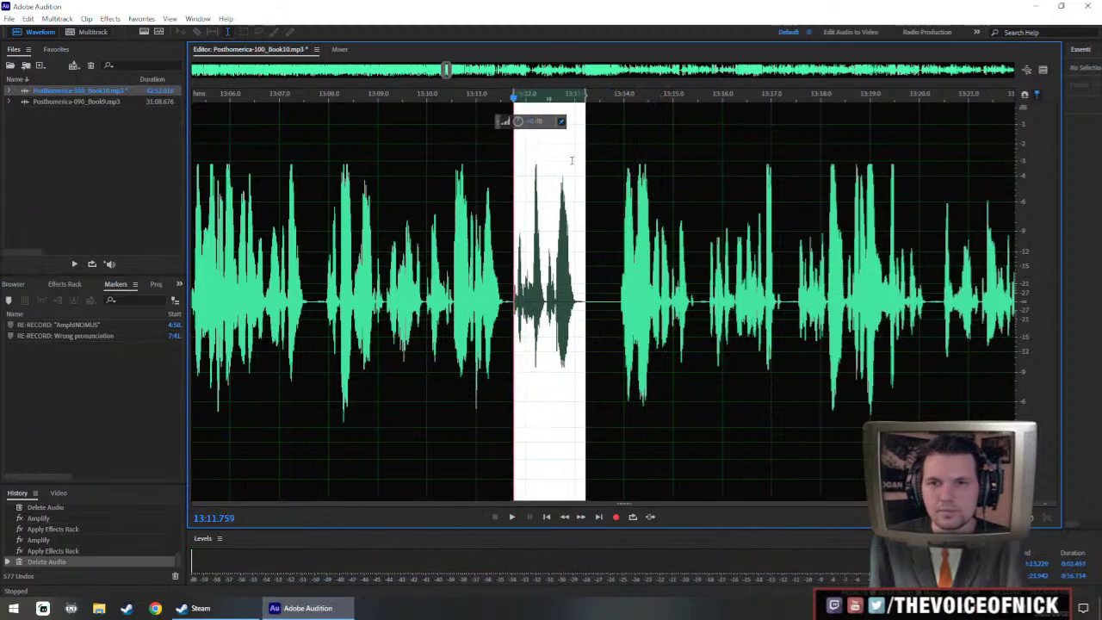
{"action": "left_click_drag", "start_coordinate": [519, 121], "coordinate": [522, 120]}
{"action": "left_click", "coordinate": [416, 249]}
{"action": "key", "text": "space"}
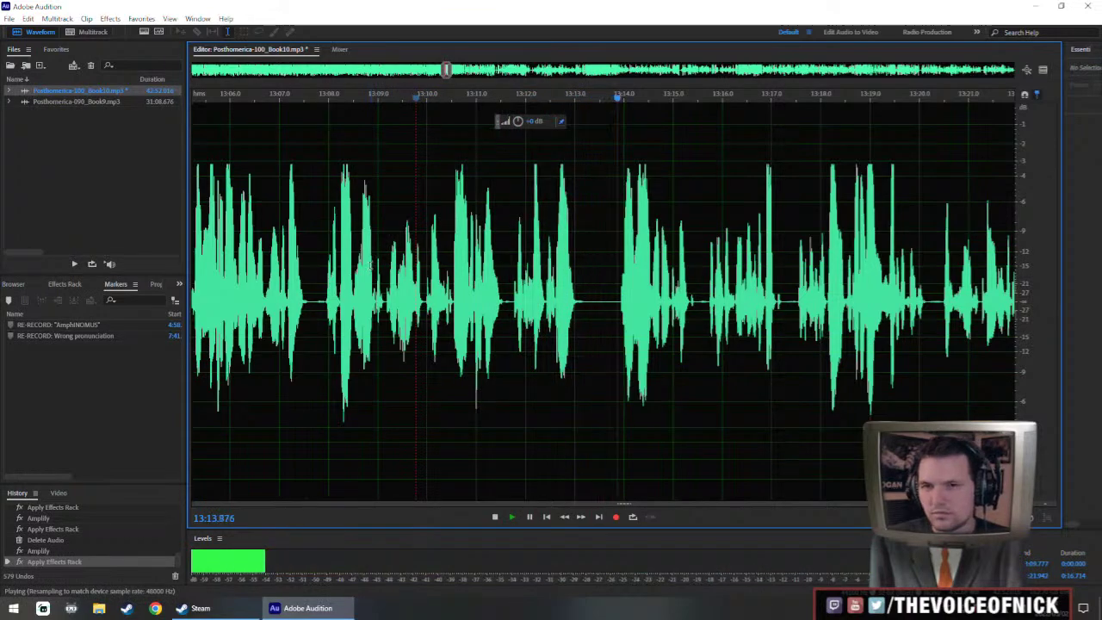
- Amplify the quieter phrase from 13:20.476 to about 13:22.5 and apply the effects rack to it
{"action": "left_click_drag", "start_coordinate": [803, 337], "coordinate": [513, 370]}
{"action": "left_click_drag", "start_coordinate": [587, 345], "coordinate": [526, 349]}
{"action": "scroll", "coordinate": [568, 340], "scroll_direction": "right", "scroll_amount": 1}
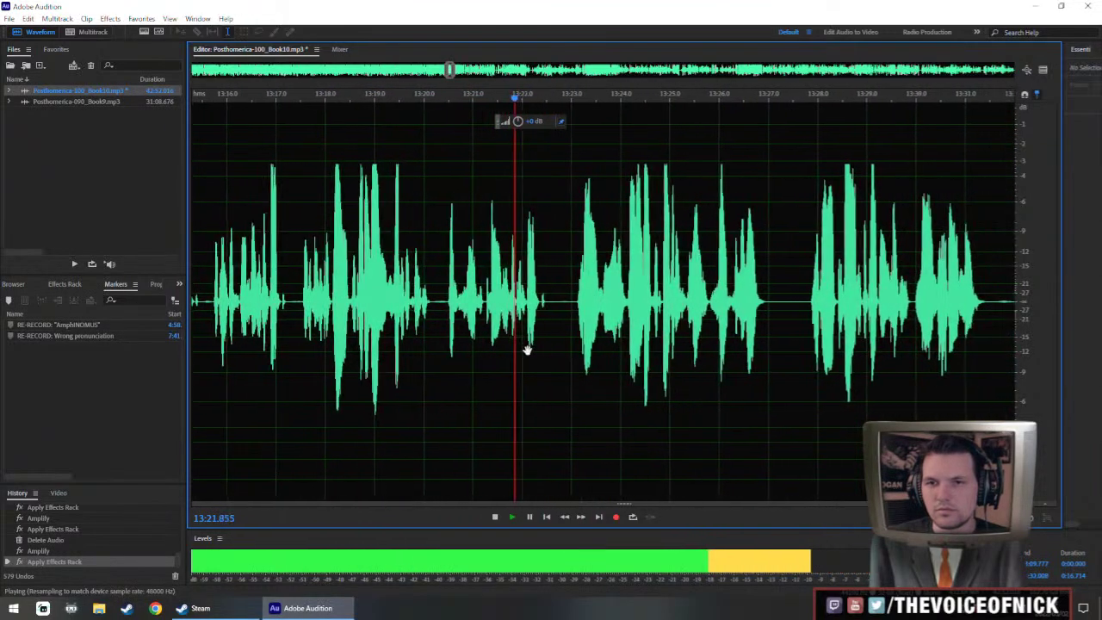
{"action": "scroll", "coordinate": [538, 328], "scroll_direction": "down", "scroll_amount": 1}
{"action": "scroll", "coordinate": [548, 301], "scroll_direction": "up", "scroll_amount": 1}
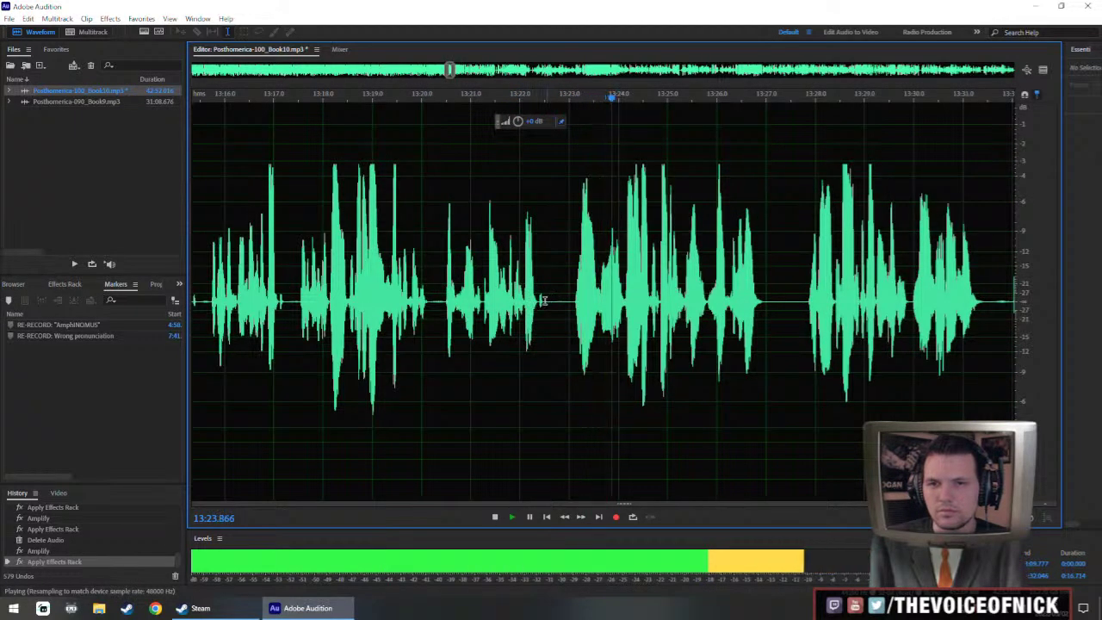
{"action": "left_click_drag", "start_coordinate": [547, 298], "coordinate": [445, 295]}
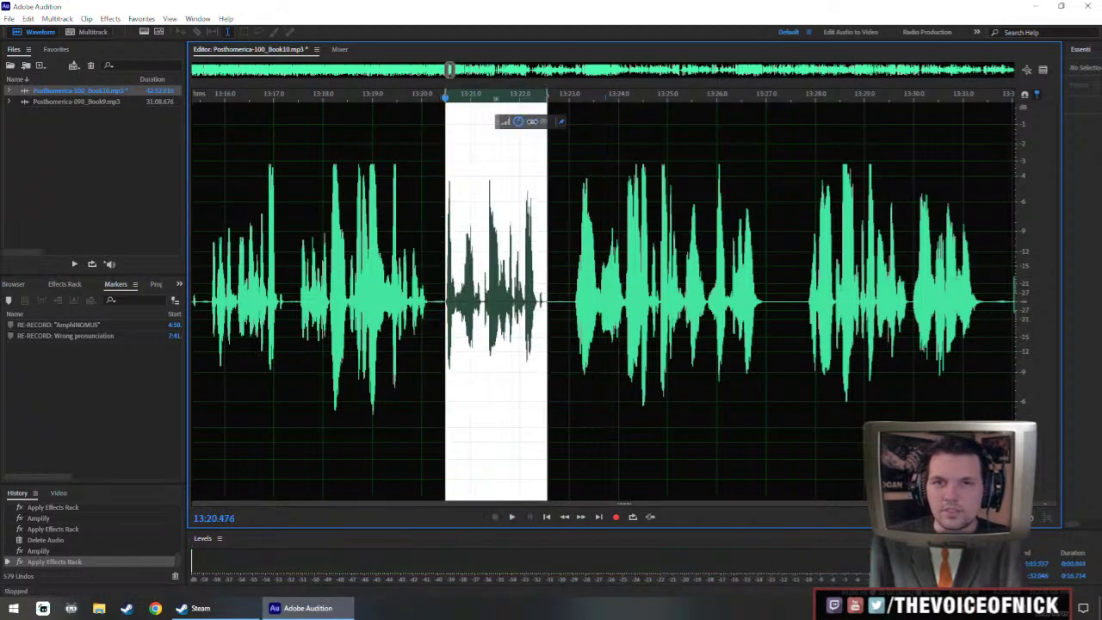
{"action": "key", "text": "ctrl+r"}
- Listen from about 13:14.8 to about 13:25.8 to check the levelled phrases in context
{"action": "left_click", "coordinate": [308, 276]}
{"action": "left_click", "coordinate": [299, 289]}
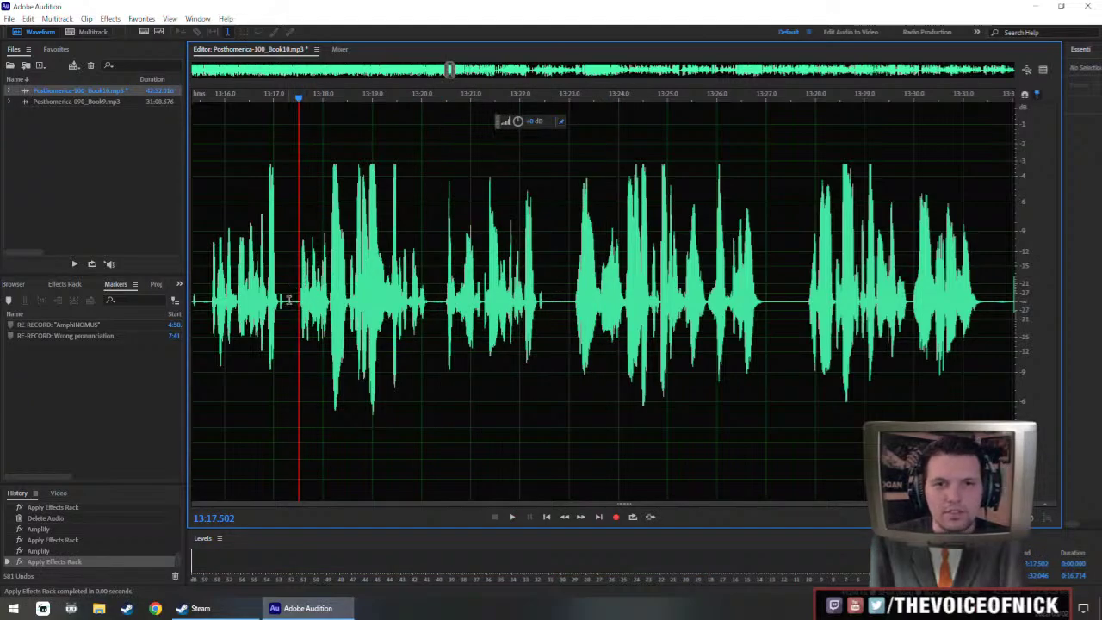
{"action": "left_click_drag", "start_coordinate": [343, 267], "coordinate": [422, 270]}
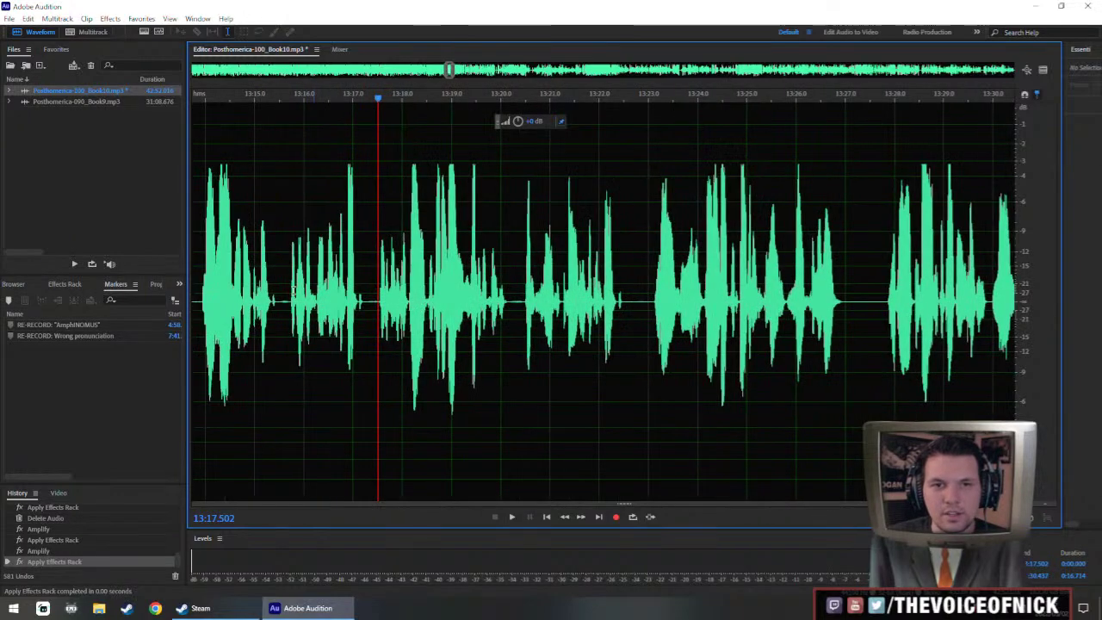
{"action": "left_click", "coordinate": [301, 290]}
{"action": "left_click", "coordinate": [287, 307]}
{"action": "left_click_drag", "start_coordinate": [304, 281], "coordinate": [315, 283]}
{"action": "scroll", "coordinate": [314, 284], "scroll_direction": "down", "scroll_amount": 2}
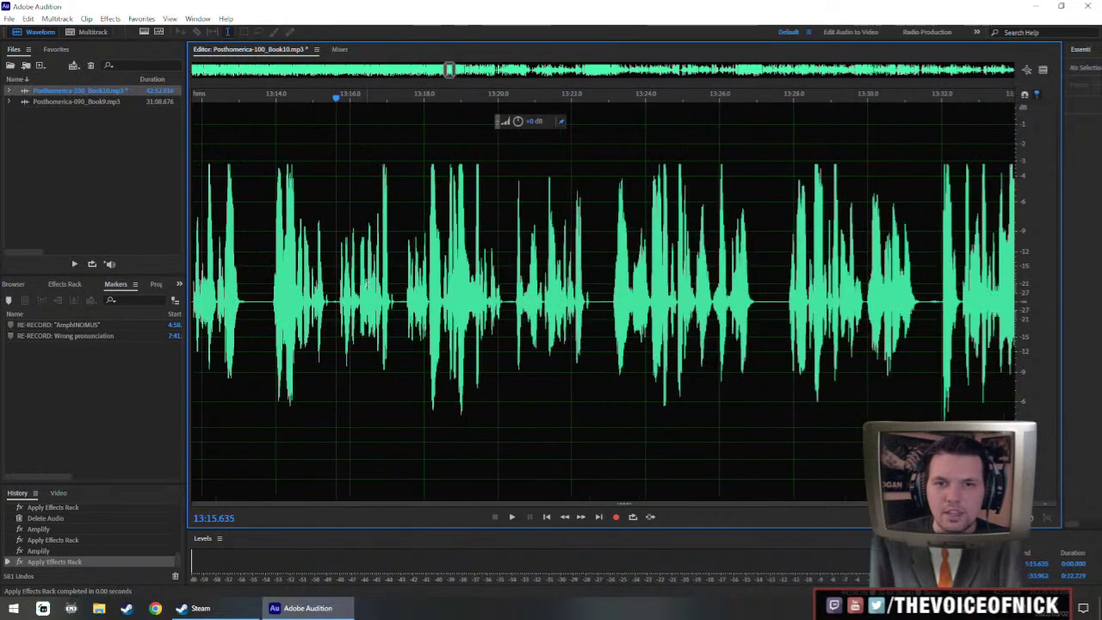
{"action": "scroll", "coordinate": [346, 266], "scroll_direction": "left", "scroll_amount": 1}
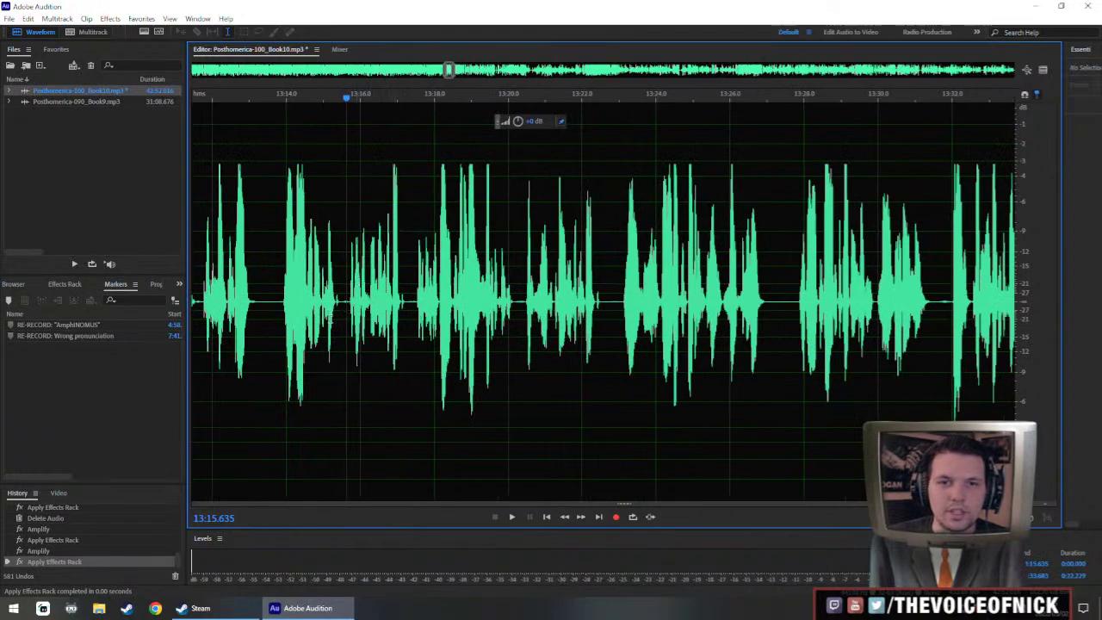
{"action": "scroll", "coordinate": [357, 298], "scroll_direction": "left", "scroll_amount": 2}
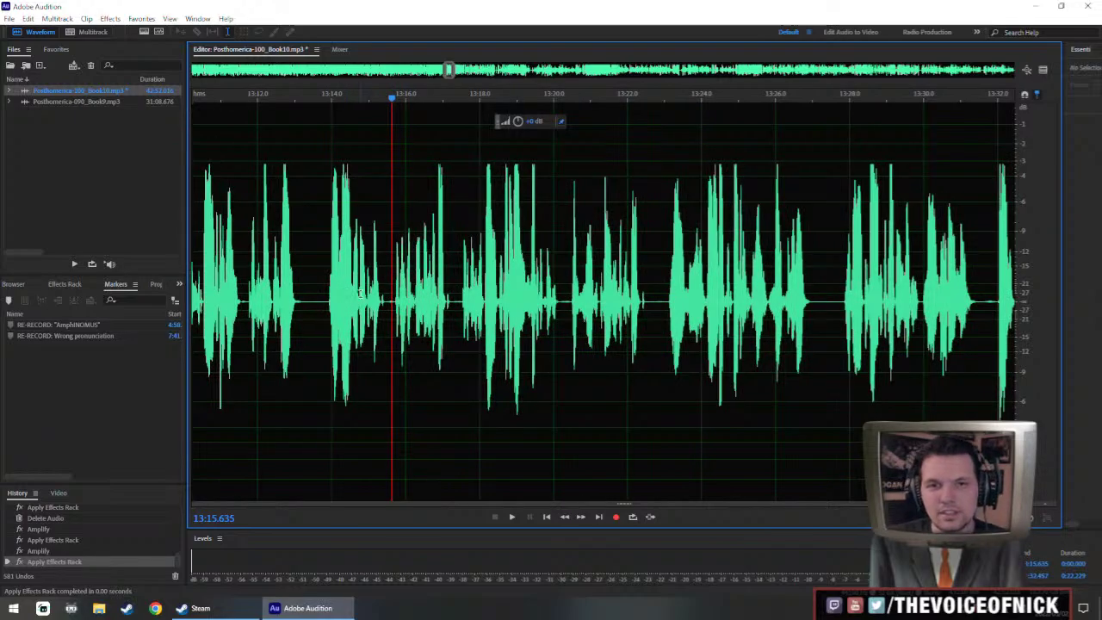
{"action": "key", "text": "space"}
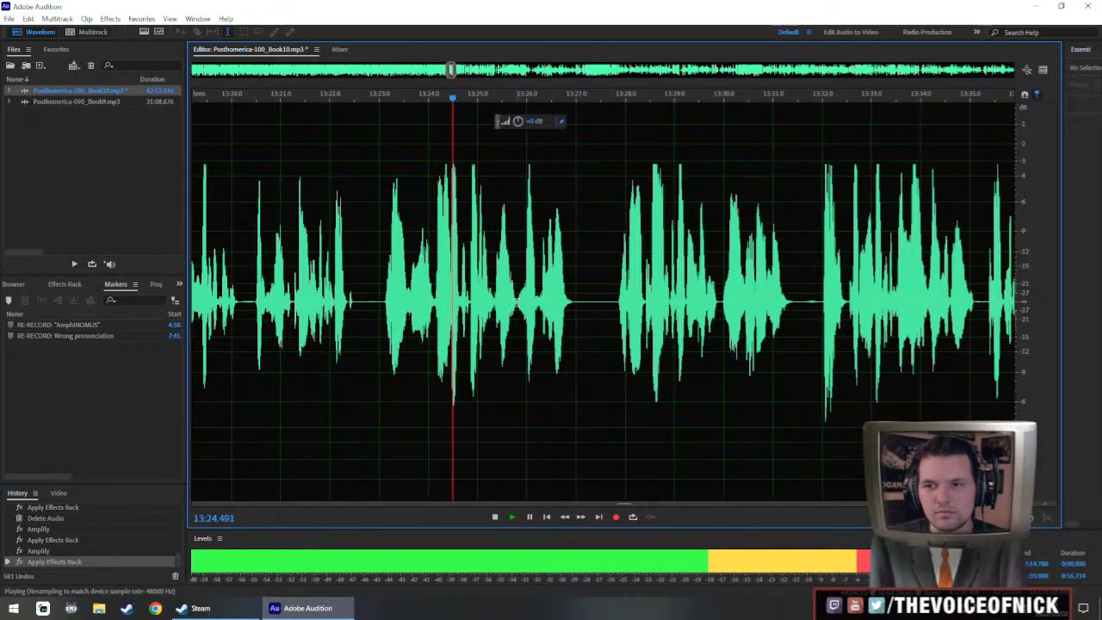
{"action": "key", "text": "space"}
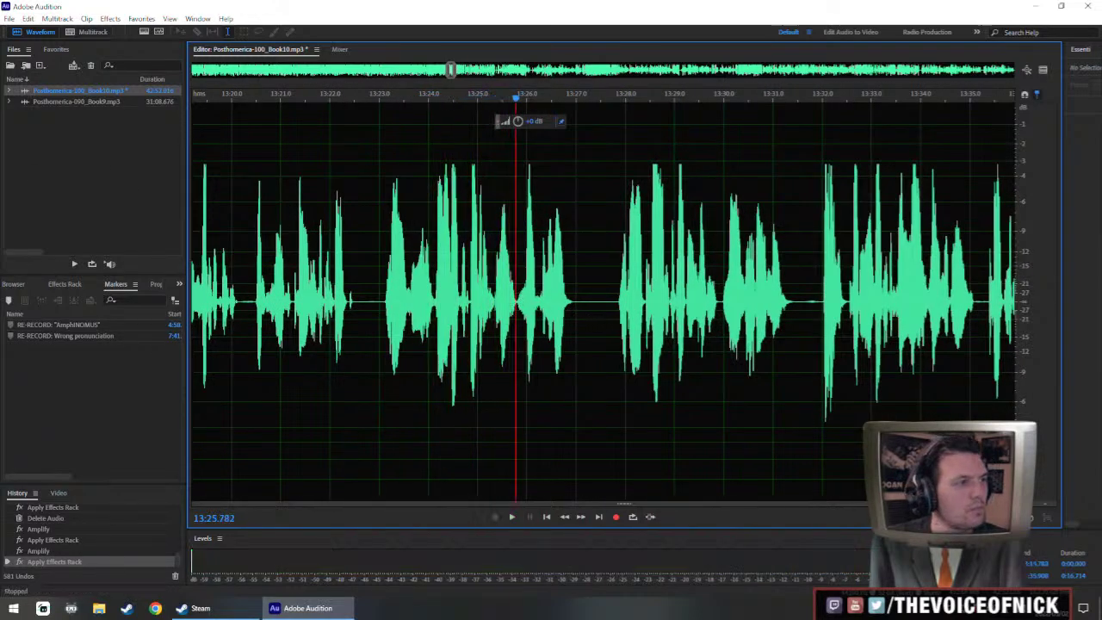
- Switch to JPEGView to view the Book10_Paris illustration, and close it to return to Adobe Audition
{"action": "key", "text": "alt+Tab"}
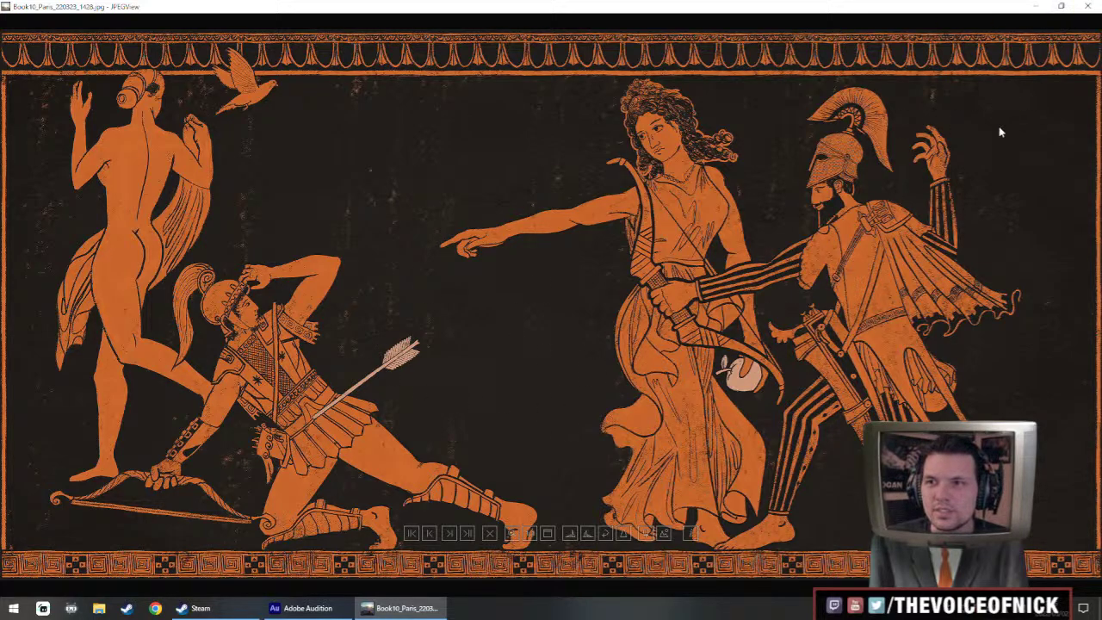
{"action": "left_click", "coordinate": [1092, 5]}
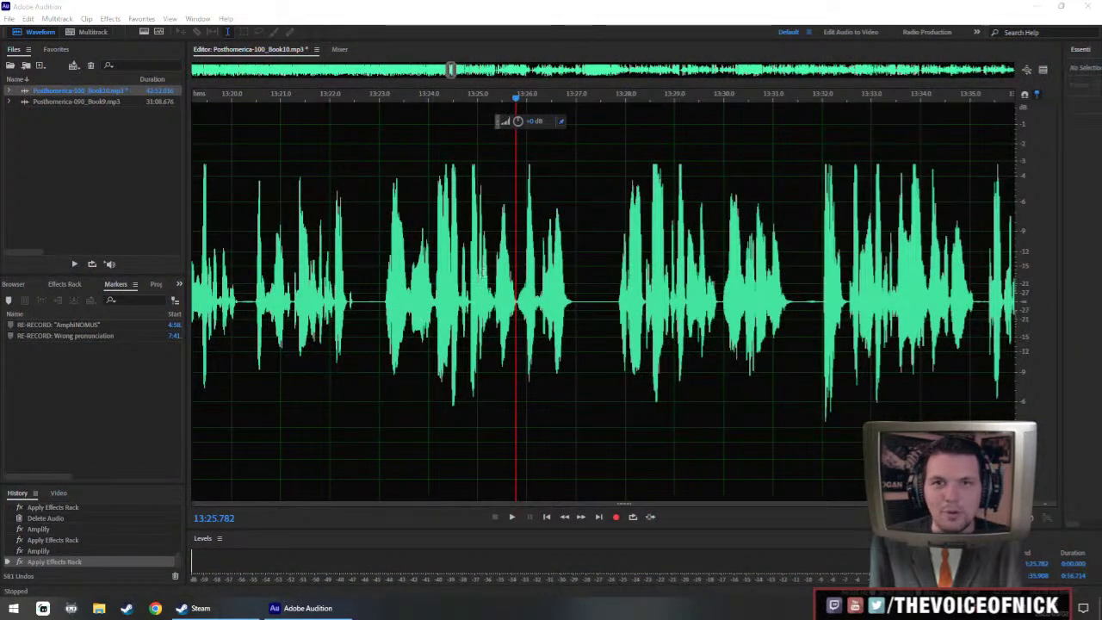
- Lengthen the pause near 13:22.6 by copying about 0.17 seconds of its silence and pasting it in place
{"action": "scroll", "coordinate": [456, 293], "scroll_direction": "down", "scroll_amount": 2}
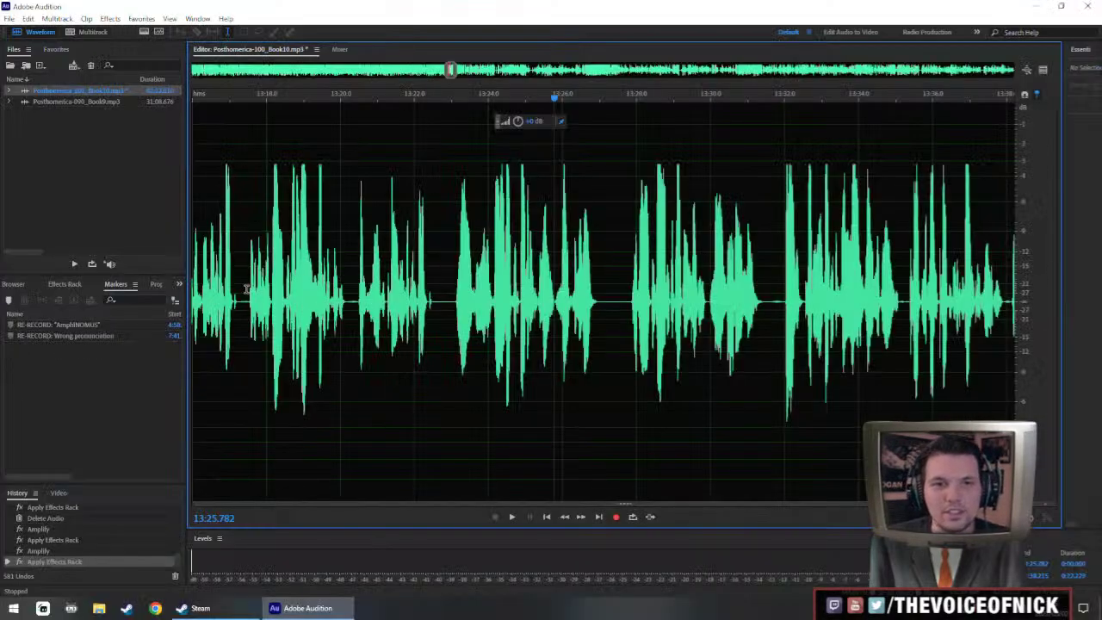
{"action": "key", "text": "space"}
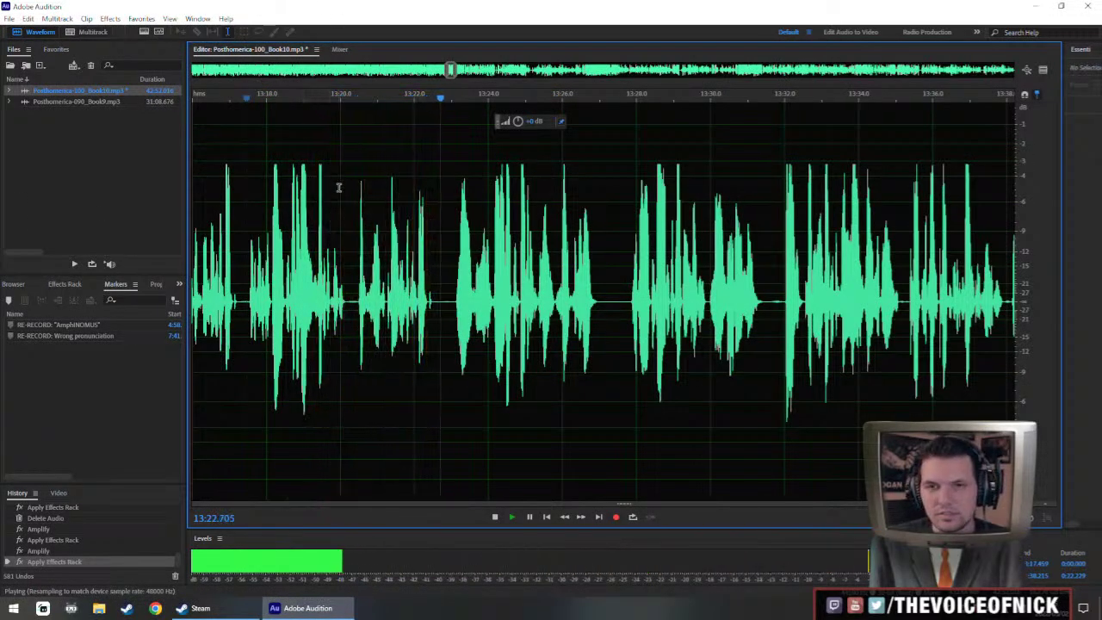
{"action": "scroll", "coordinate": [466, 288], "scroll_direction": "up", "scroll_amount": 3}
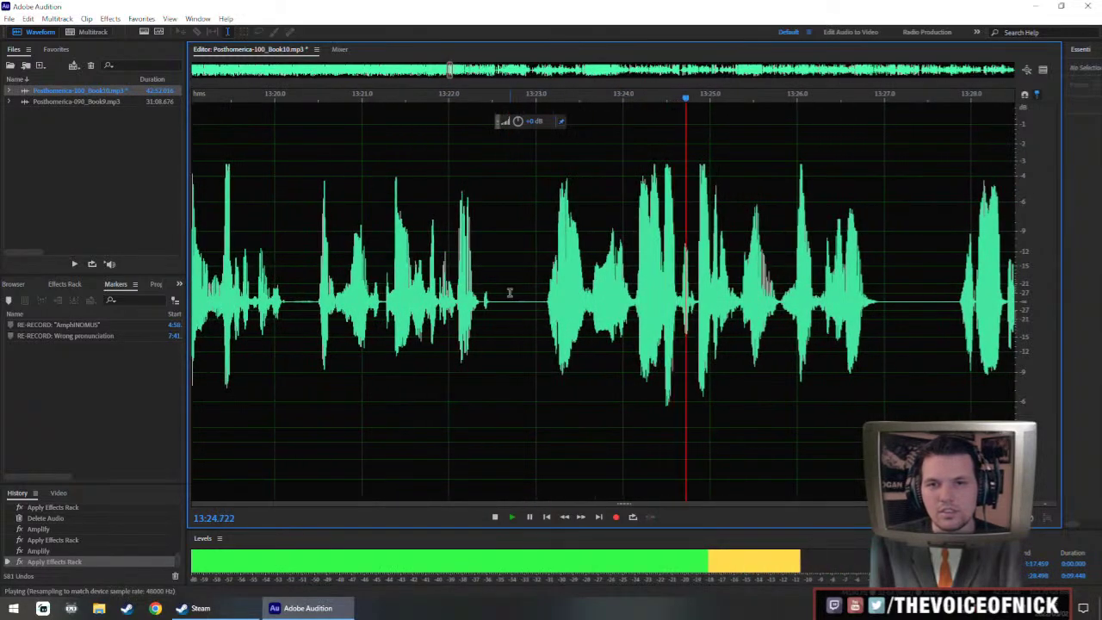
{"action": "scroll", "coordinate": [519, 302], "scroll_direction": "down", "scroll_amount": 2}
{"action": "left_click", "coordinate": [508, 314]}
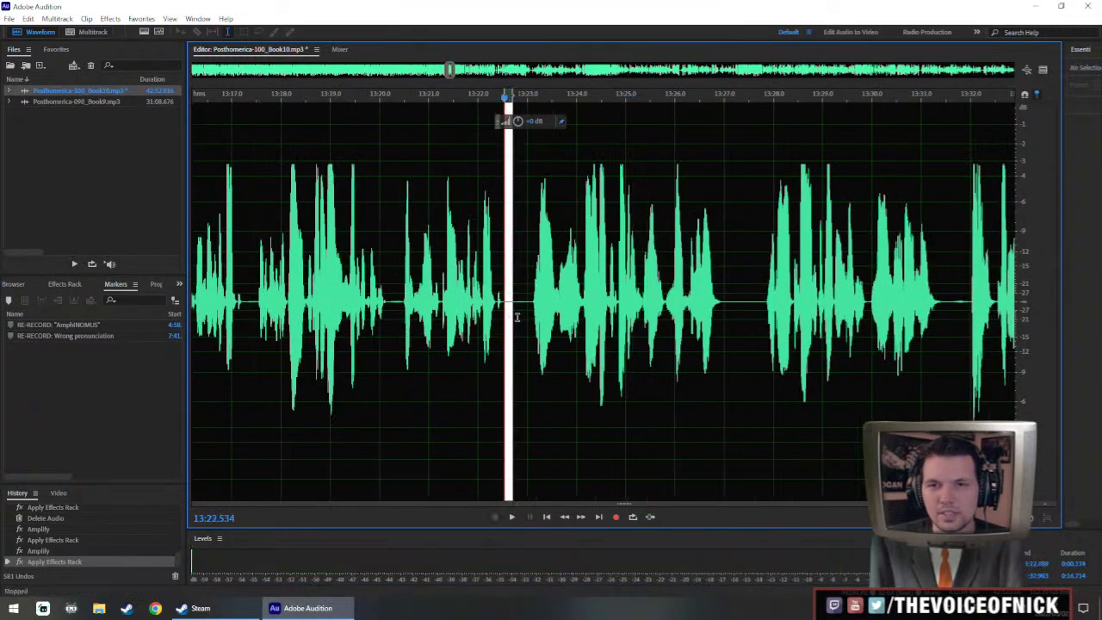
{"action": "key", "text": "ctrl+c"}
{"action": "left_click", "coordinate": [510, 309]}
{"action": "key", "text": "ctrl+v"}
- Listen from about 13:16.9 to about 13:42 to check the lengthened pause and the phrases that follow
{"action": "left_click", "coordinate": [226, 290]}
{"action": "key", "text": "space"}
{"action": "left_click_drag", "start_coordinate": [230, 290], "coordinate": [369, 290]}
{"action": "scroll", "coordinate": [370, 283], "scroll_direction": "down", "scroll_amount": 2}
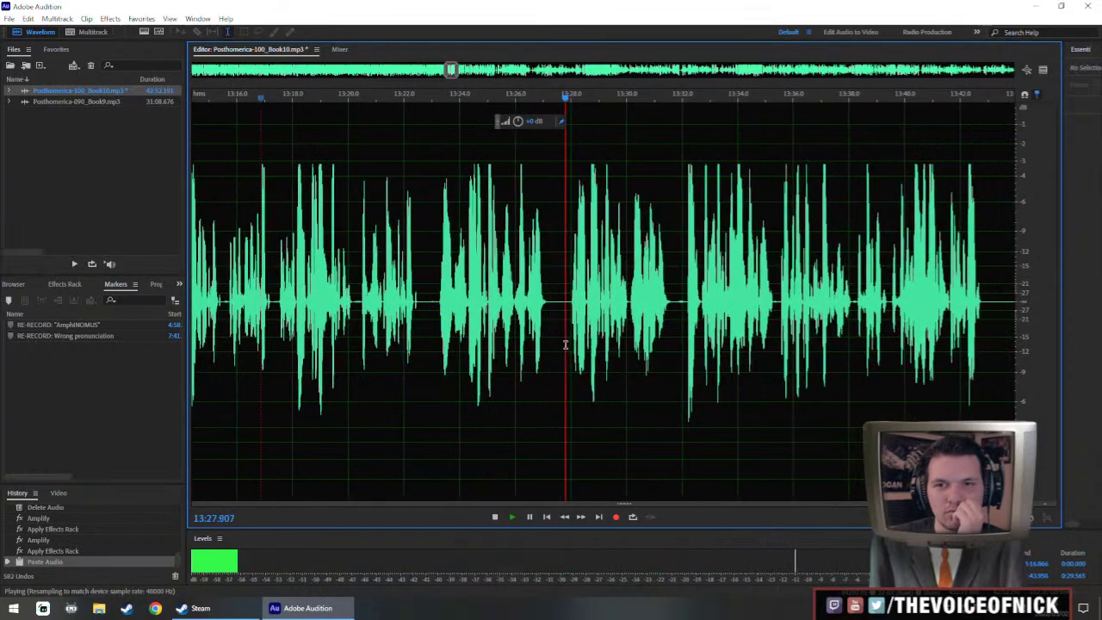
{"action": "scroll", "coordinate": [669, 346], "scroll_direction": "up", "scroll_amount": 1}
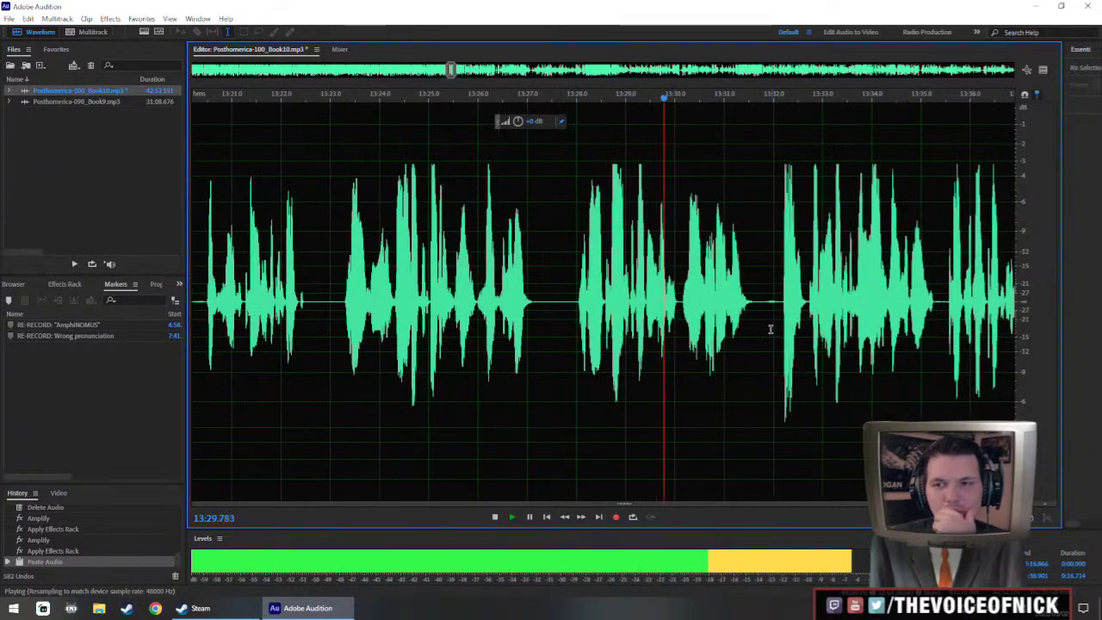
{"action": "scroll", "coordinate": [635, 334], "scroll_direction": "down", "scroll_amount": 1}
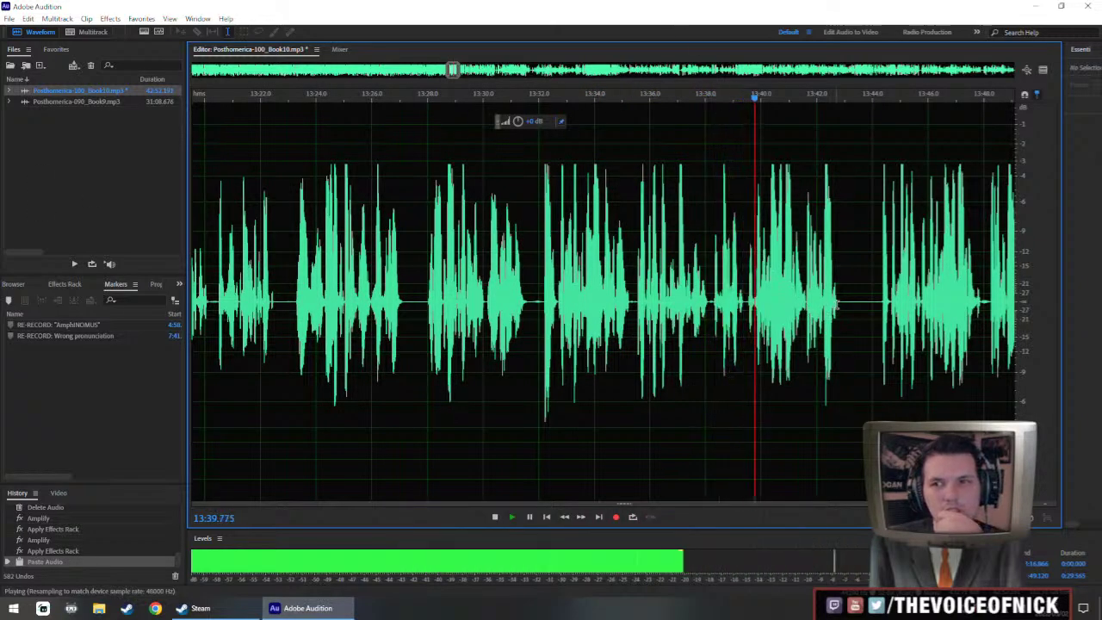
{"action": "left_click_drag", "start_coordinate": [836, 334], "coordinate": [607, 333]}
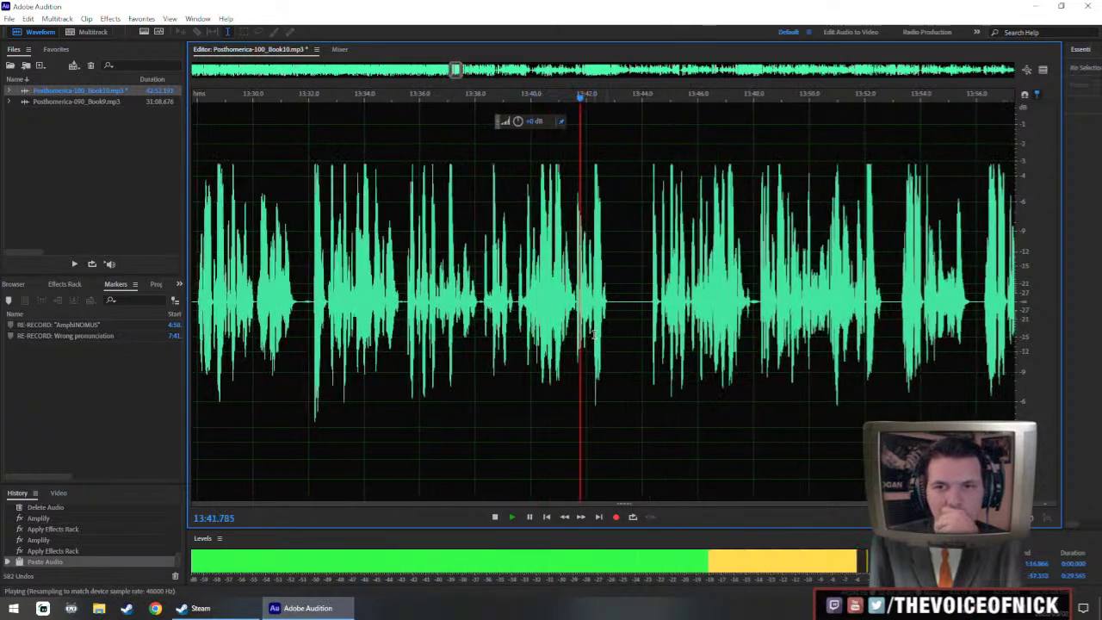
{"action": "scroll", "coordinate": [629, 331], "scroll_direction": "up", "scroll_amount": 2}
- Compare the takes on both sides of the gap near 13:43 and locate the phrase boundary near 13:41.6
{"action": "left_click", "coordinate": [691, 311]}
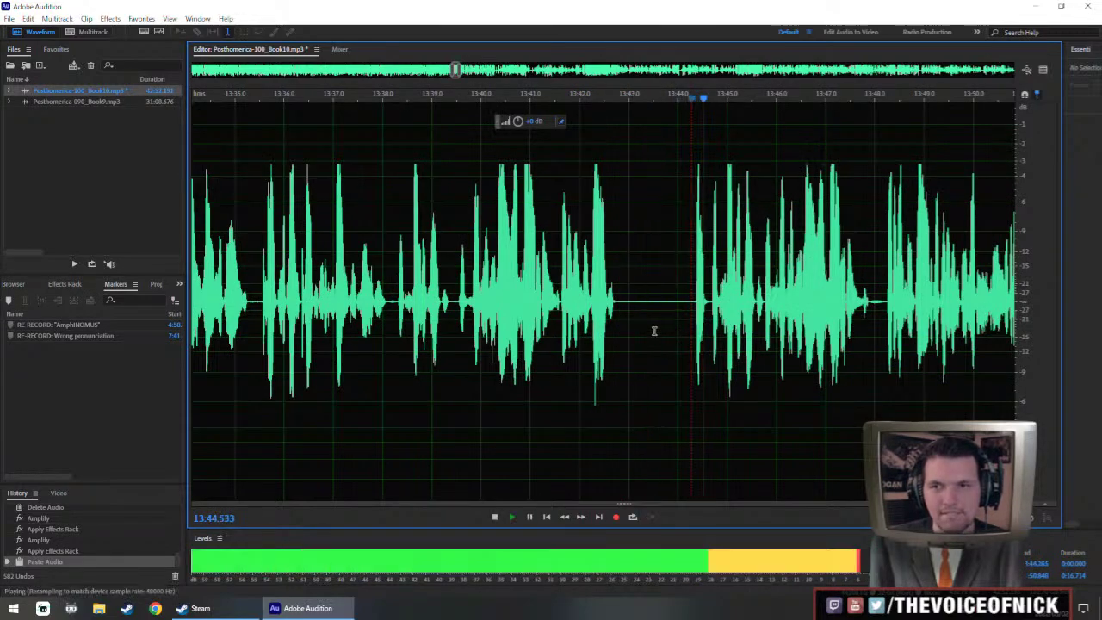
{"action": "left_click_drag", "start_coordinate": [650, 331], "coordinate": [582, 317]}
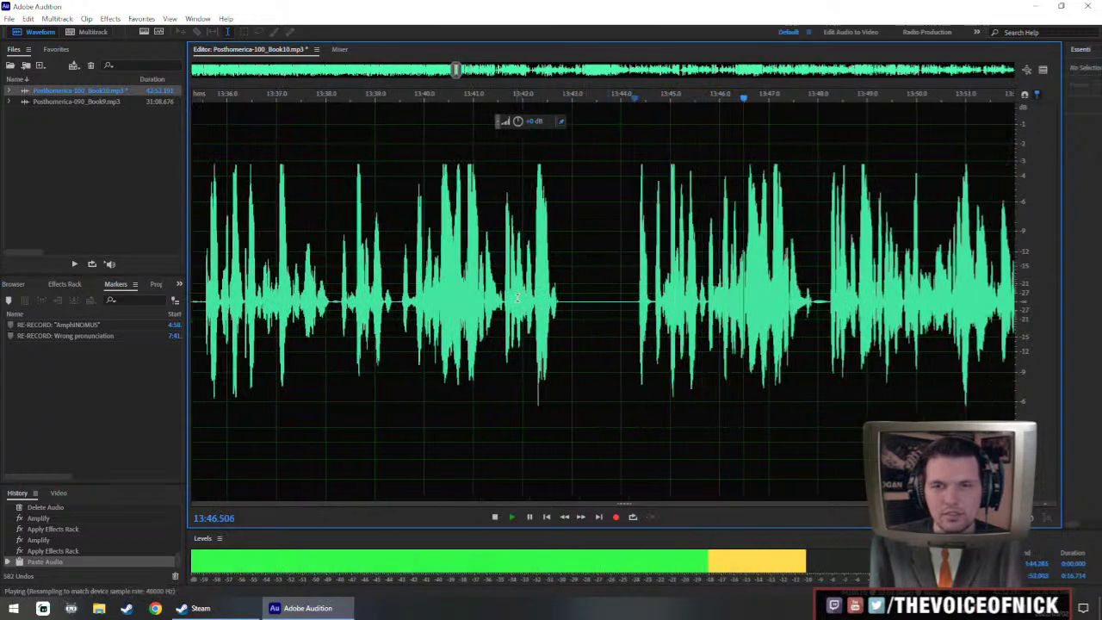
{"action": "key", "text": "space"}
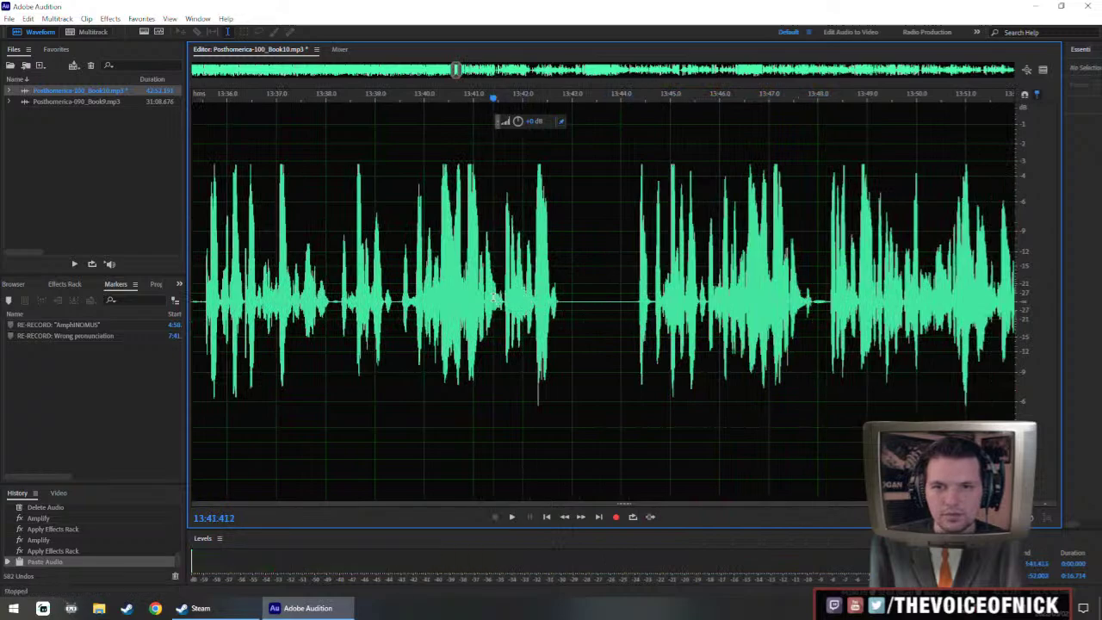
{"action": "key", "text": "space"}
{"action": "left_click", "coordinate": [439, 305]}
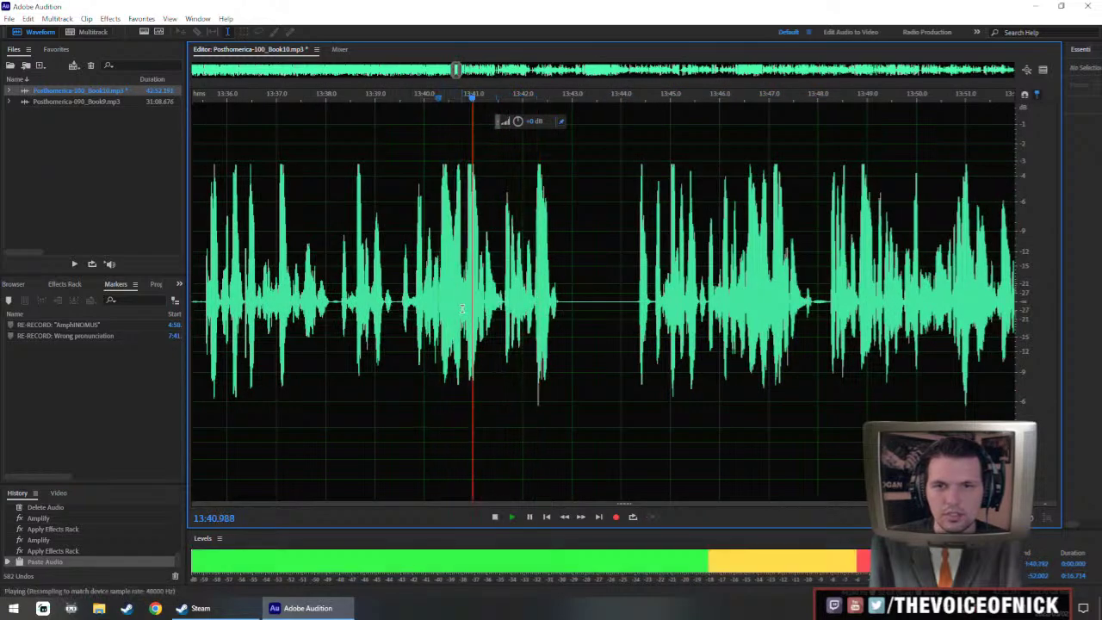
{"action": "left_click", "coordinate": [505, 309]}
{"action": "key", "text": "space"}
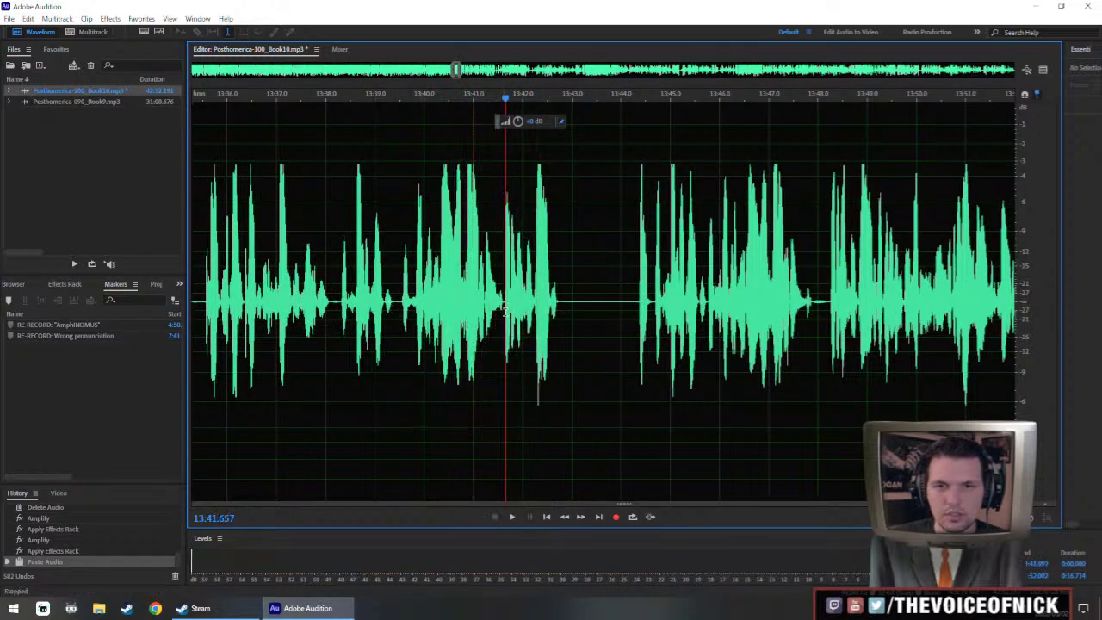
- Try deleting the audio from 13:41.633 to about 13:47.9, play the join, and undo the deletion
{"action": "left_click_drag", "start_coordinate": [504, 317], "coordinate": [813, 356]}
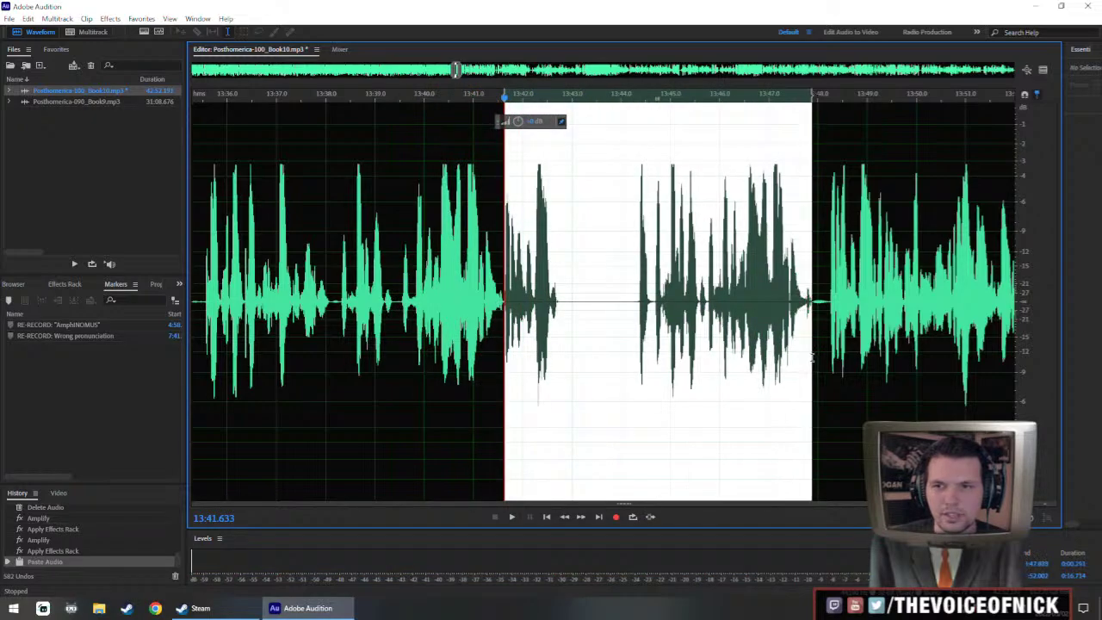
{"action": "key", "text": "Delete"}
{"action": "left_click", "coordinate": [366, 262]}
{"action": "key", "text": "space"}
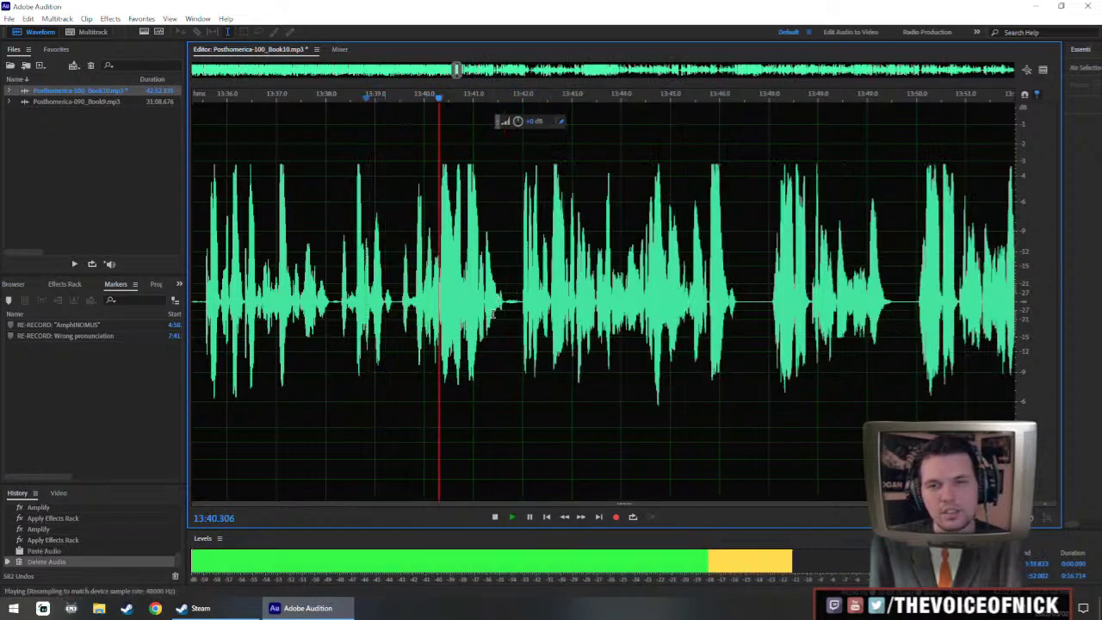
{"action": "scroll", "coordinate": [493, 314], "scroll_direction": "up", "scroll_amount": 3}
{"action": "key", "text": "space"}
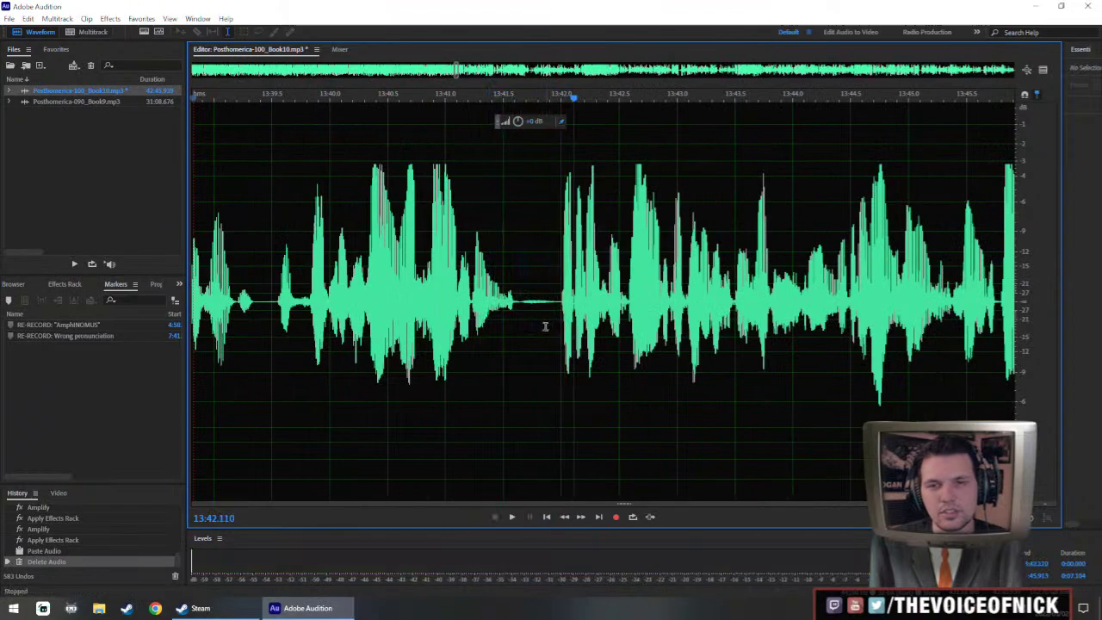
{"action": "key", "text": "ctrl+z"}
- Replay the phrase near 13:41.2, and delete the audio from 13:41.228 to about 13:47.4
{"action": "left_click", "coordinate": [472, 308]}
{"action": "key", "text": "space"}
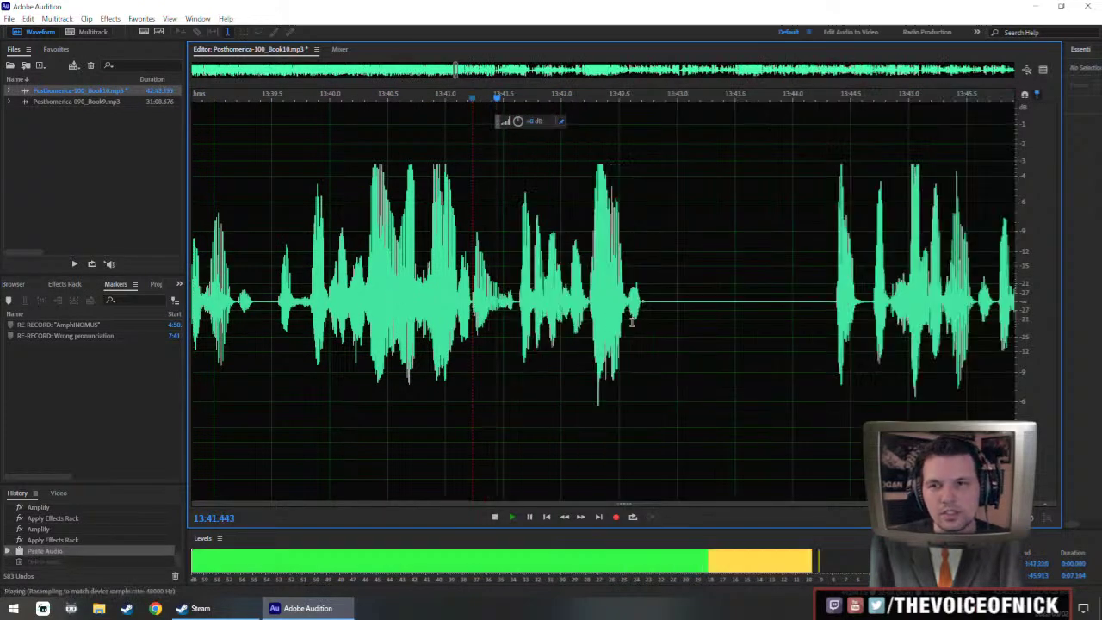
{"action": "key", "text": "space"}
{"action": "scroll", "coordinate": [775, 314], "scroll_direction": "down", "scroll_amount": 2}
{"action": "left_click_drag", "start_coordinate": [775, 316], "coordinate": [631, 317]}
{"action": "double_click", "coordinate": [860, 299]}
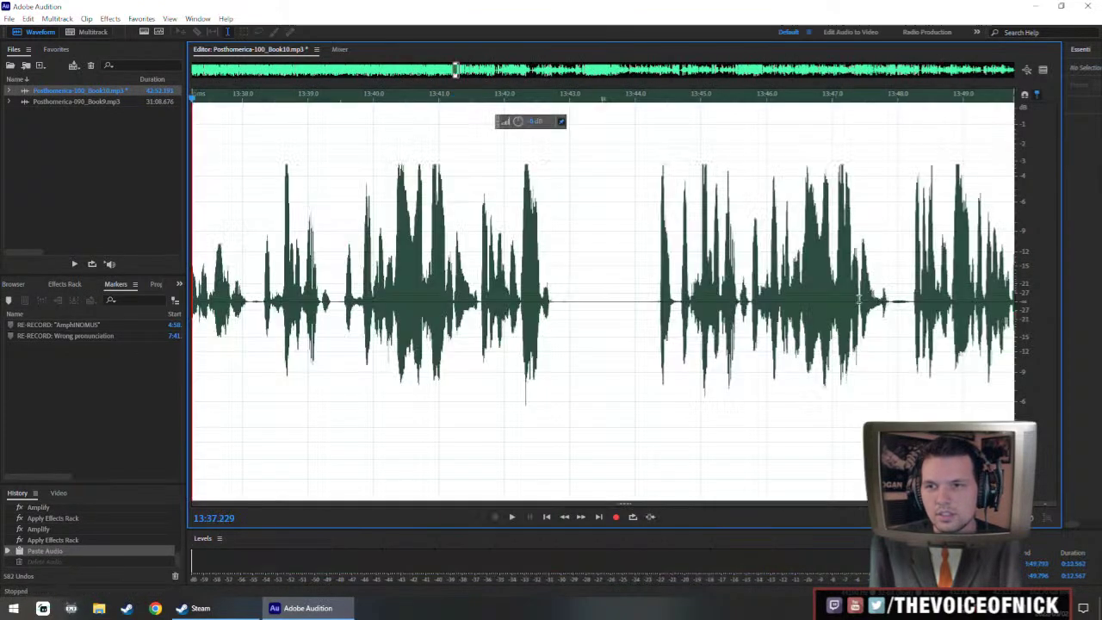
{"action": "left_click_drag", "start_coordinate": [860, 301], "coordinate": [453, 347]}
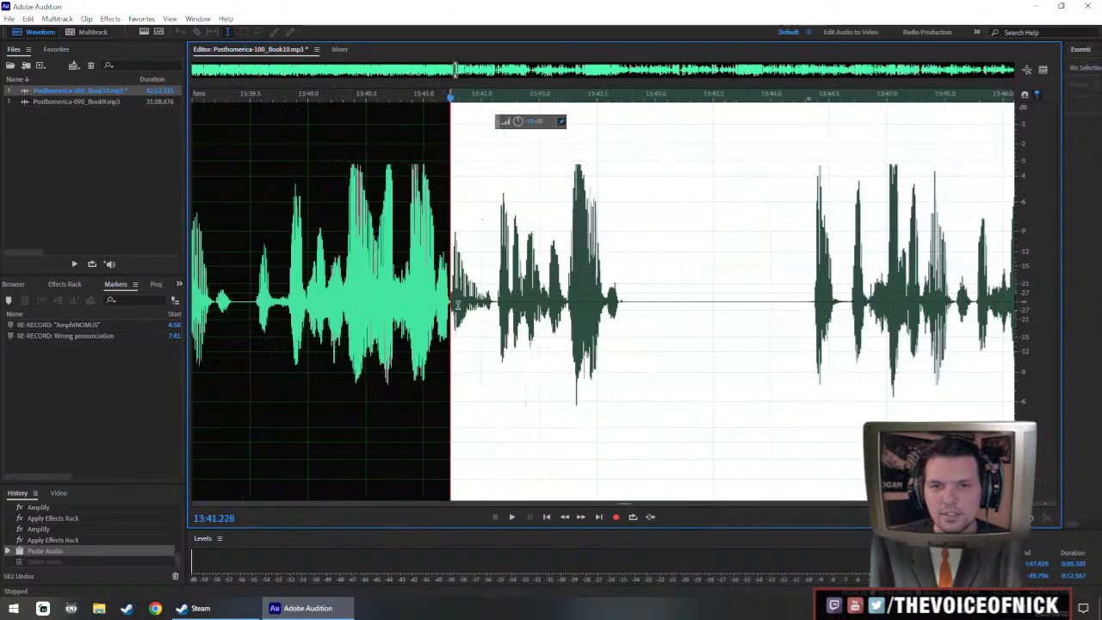
{"action": "scroll", "coordinate": [441, 323], "scroll_direction": "up", "scroll_amount": 4}
{"action": "scroll", "coordinate": [439, 325], "scroll_direction": "down", "scroll_amount": 6}
{"action": "scroll", "coordinate": [646, 324], "scroll_direction": "right", "scroll_amount": 3}
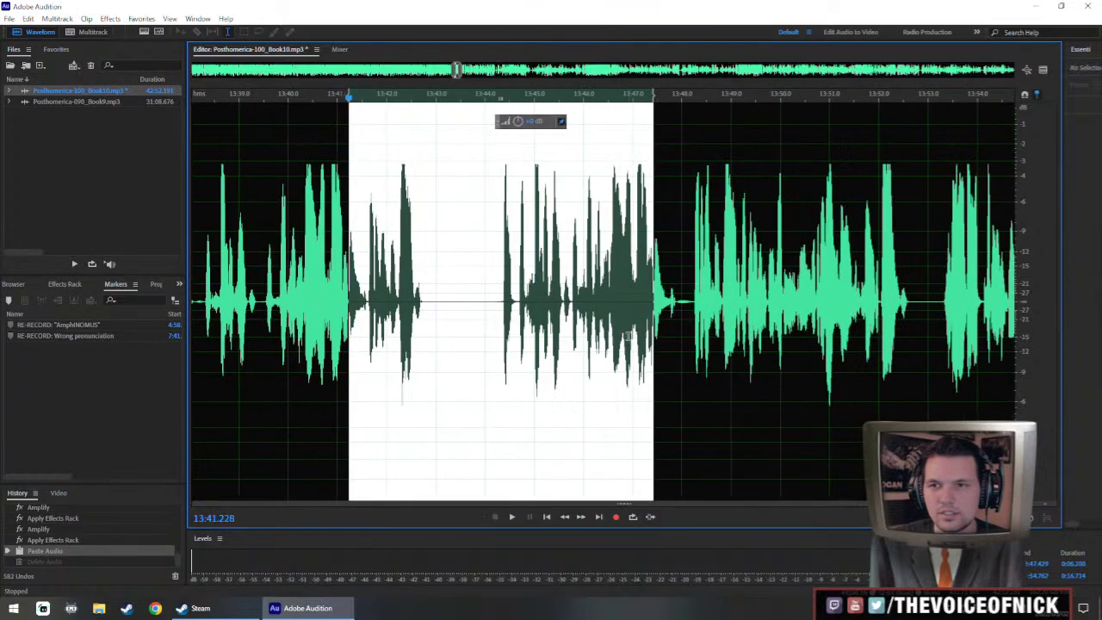
{"action": "scroll", "coordinate": [654, 322], "scroll_direction": "up", "scroll_amount": 5}
{"action": "scroll", "coordinate": [691, 322], "scroll_direction": "down", "scroll_amount": 4}
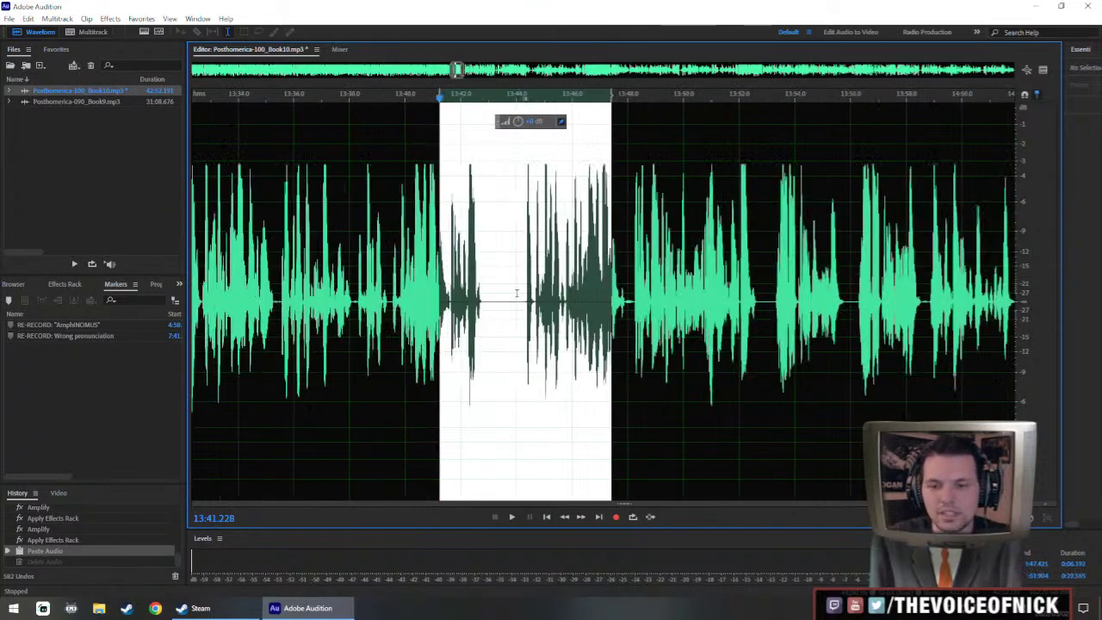
{"action": "key", "text": "Delete"}
- Examine the join at about 13:41.2 and play across it from 13:38.0
{"action": "scroll", "coordinate": [414, 304], "scroll_direction": "up", "scroll_amount": 2}
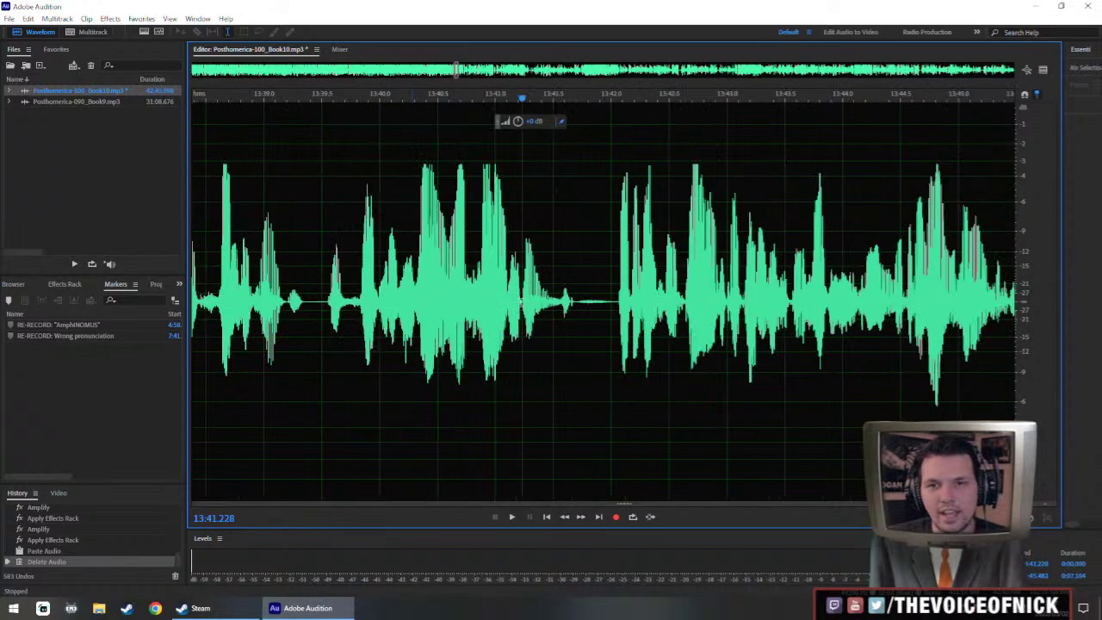
{"action": "scroll", "coordinate": [491, 308], "scroll_direction": "down", "scroll_amount": 3}
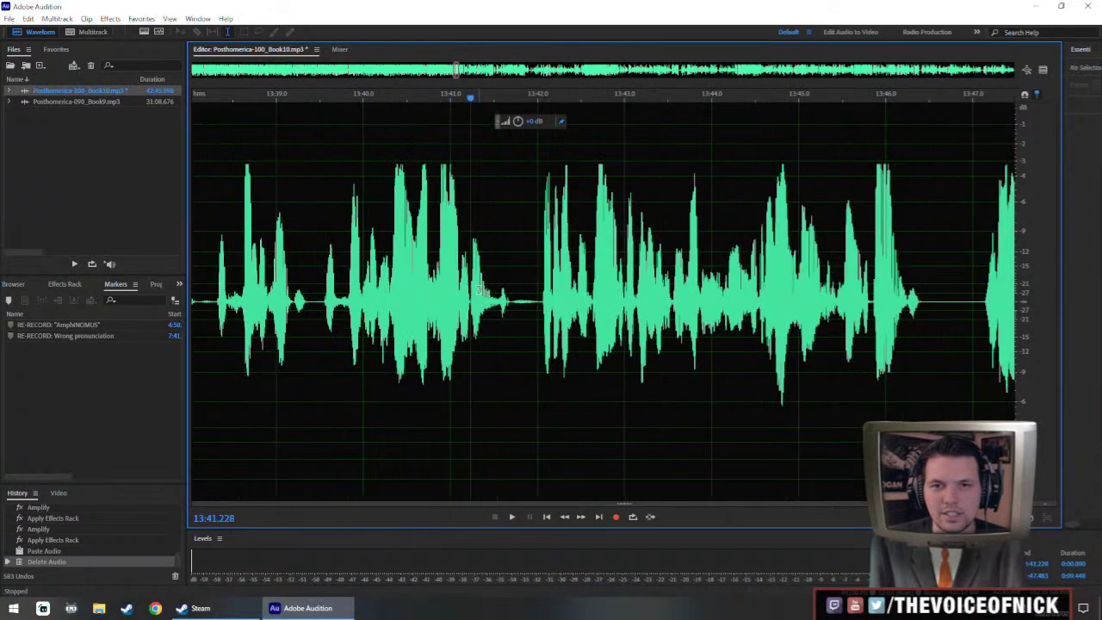
{"action": "scroll", "coordinate": [422, 310], "scroll_direction": "up", "scroll_amount": 2}
{"action": "key", "text": "space"}
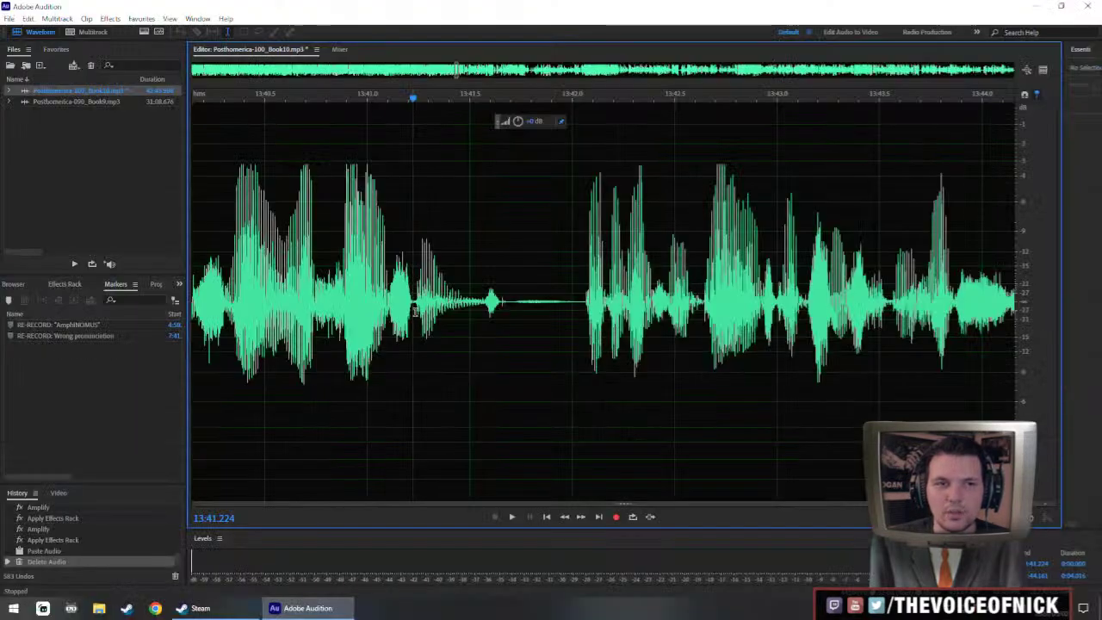
{"action": "scroll", "coordinate": [414, 312], "scroll_direction": "down", "scroll_amount": 3}
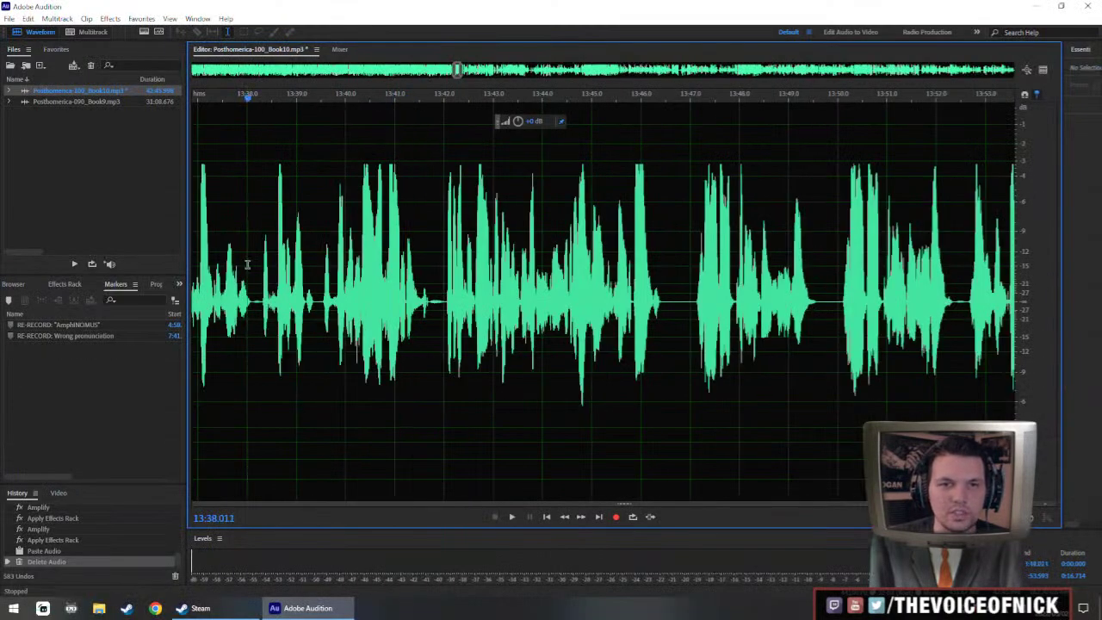
{"action": "key", "text": "space"}
{"action": "scroll", "coordinate": [374, 314], "scroll_direction": "up", "scroll_amount": 2}
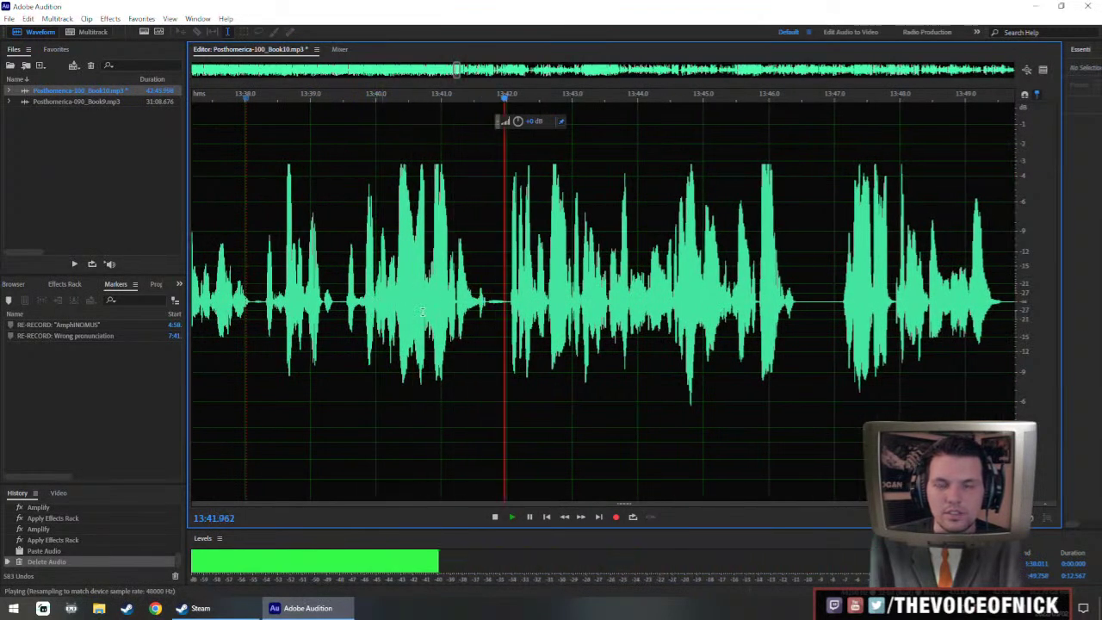
{"action": "key", "text": "space"}
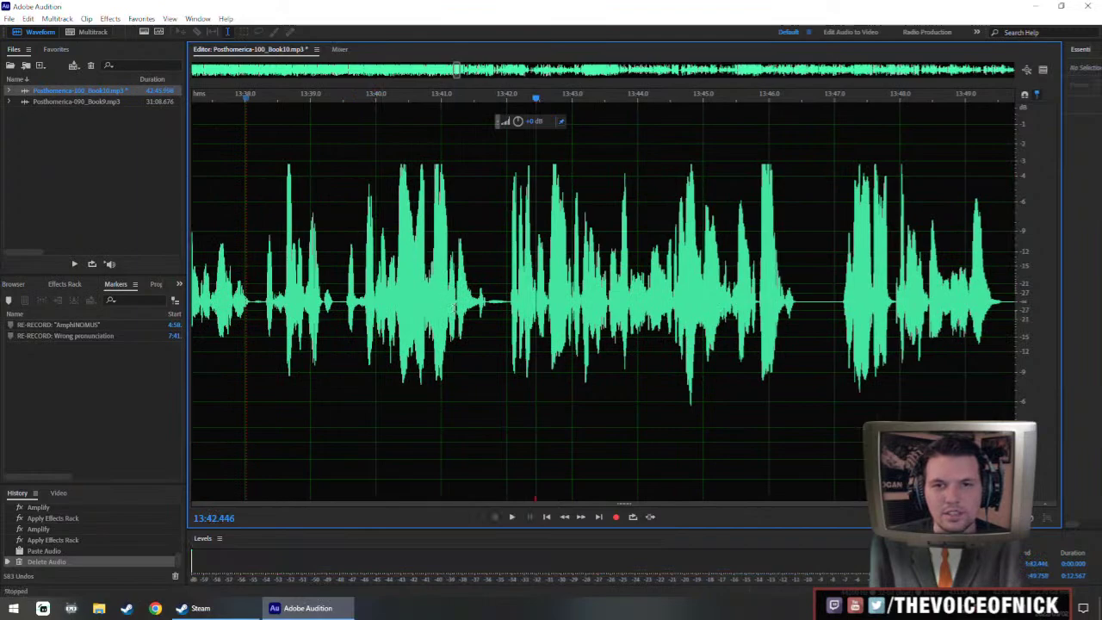
- Undo and redo the deletion, and play the join again from about 13:40.2
{"action": "key", "text": "ctrl+z"}
{"action": "key", "text": "ctrl+shift+z"}
{"action": "left_click", "coordinate": [390, 307]}
{"action": "key", "text": "space"}
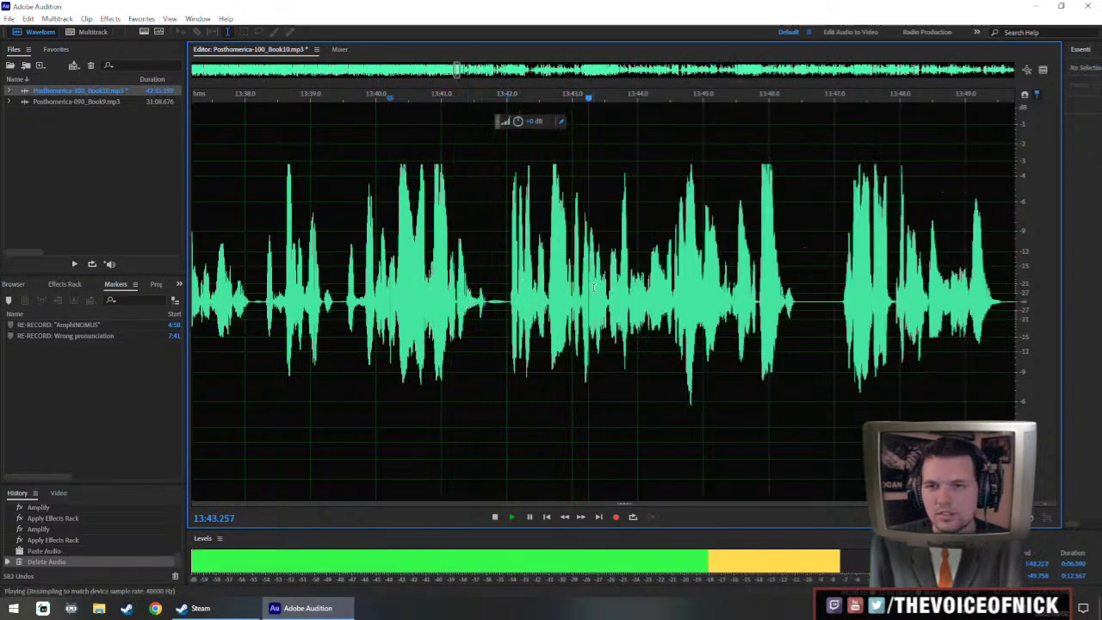
{"action": "scroll", "coordinate": [533, 312], "scroll_direction": "right", "scroll_amount": 5}
{"action": "key", "text": "space"}
- Replace the noise in the pause from 13:41.699 to about 13:42.04 with 0.342 seconds of inserted silence
{"action": "left_click_drag", "start_coordinate": [285, 306], "coordinate": [308, 321]}
{"action": "key", "text": "s"}
{"action": "key", "text": "Return"}
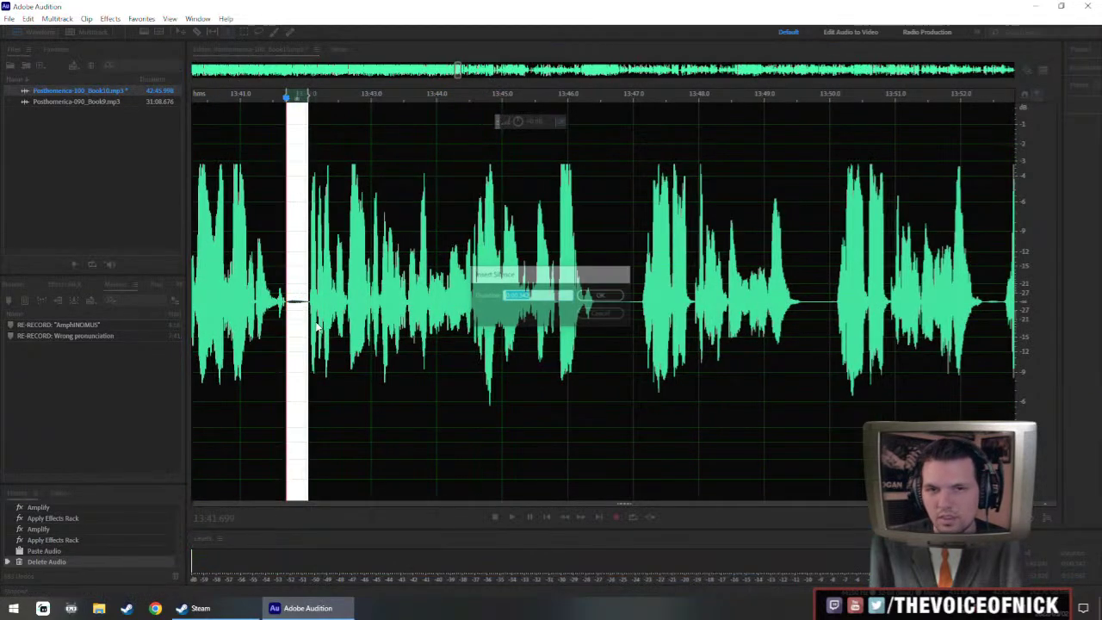
{"action": "scroll", "coordinate": [445, 347], "scroll_direction": "down", "scroll_amount": 3}
{"action": "scroll", "coordinate": [422, 306], "scroll_direction": "up", "scroll_amount": 4}
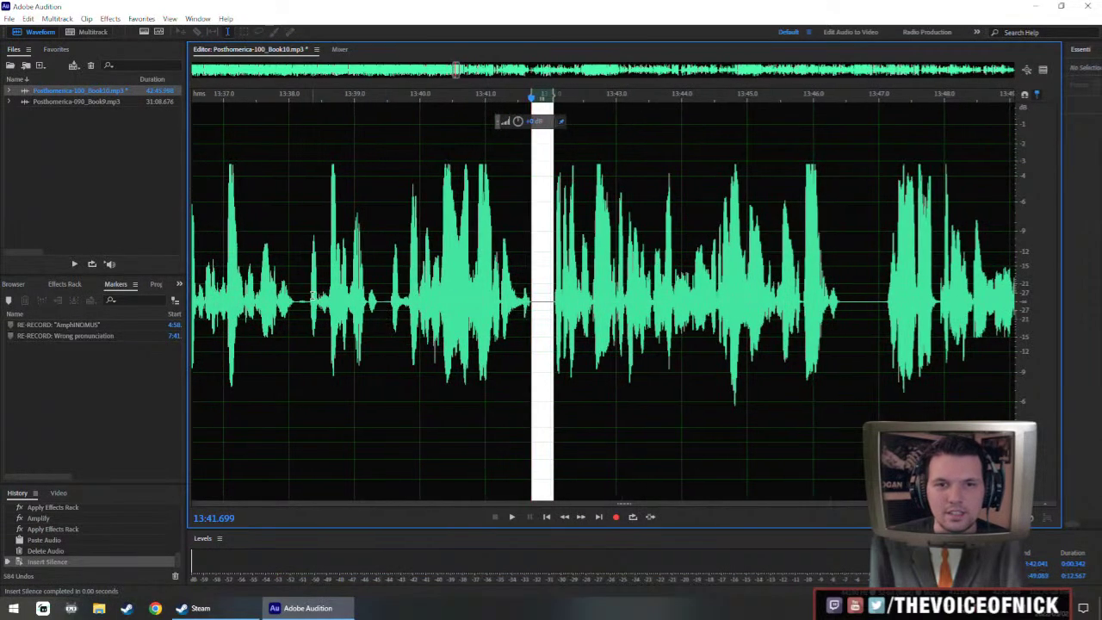
- Listen from about 13:37 through the silenced pause and into the following phrase
{"action": "left_click", "coordinate": [306, 300]}
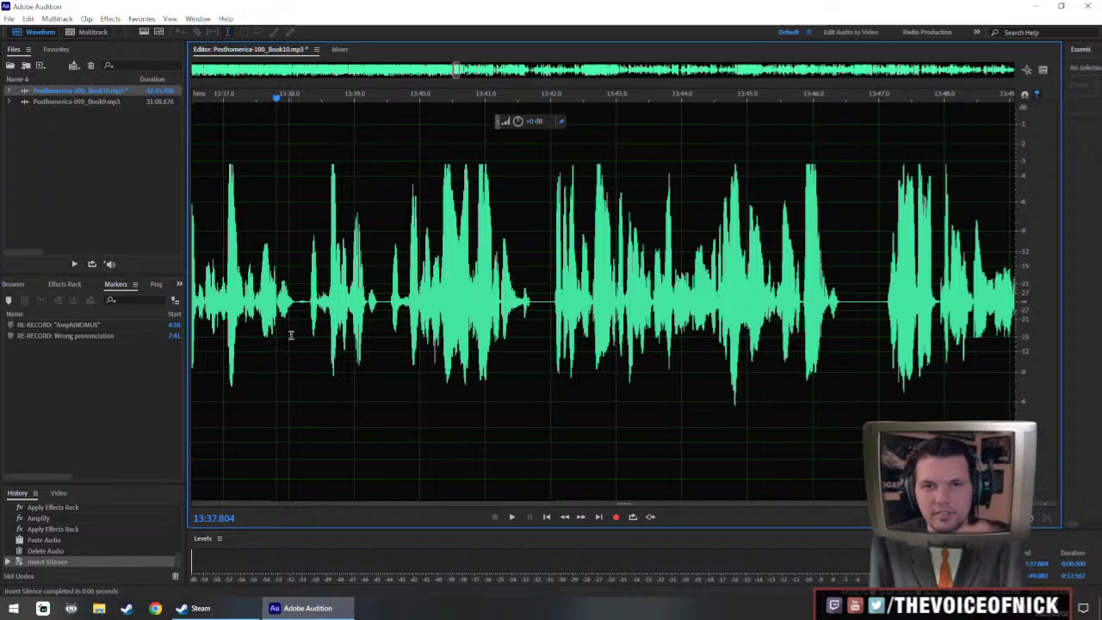
{"action": "scroll", "coordinate": [292, 335], "scroll_direction": "left", "scroll_amount": 1}
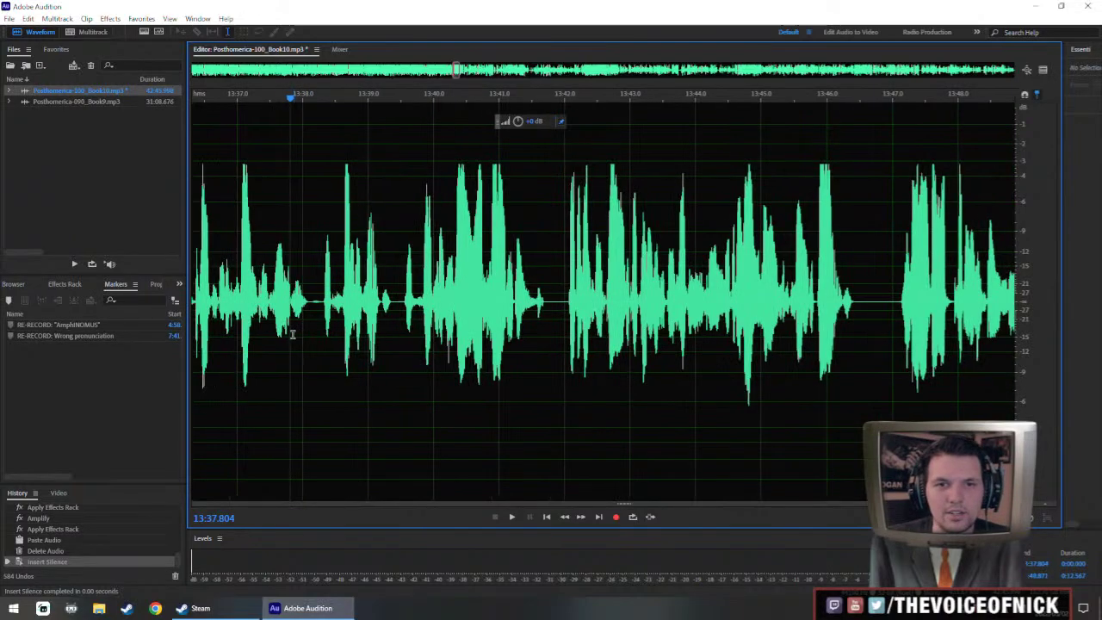
{"action": "scroll", "coordinate": [286, 327], "scroll_direction": "left", "scroll_amount": 1}
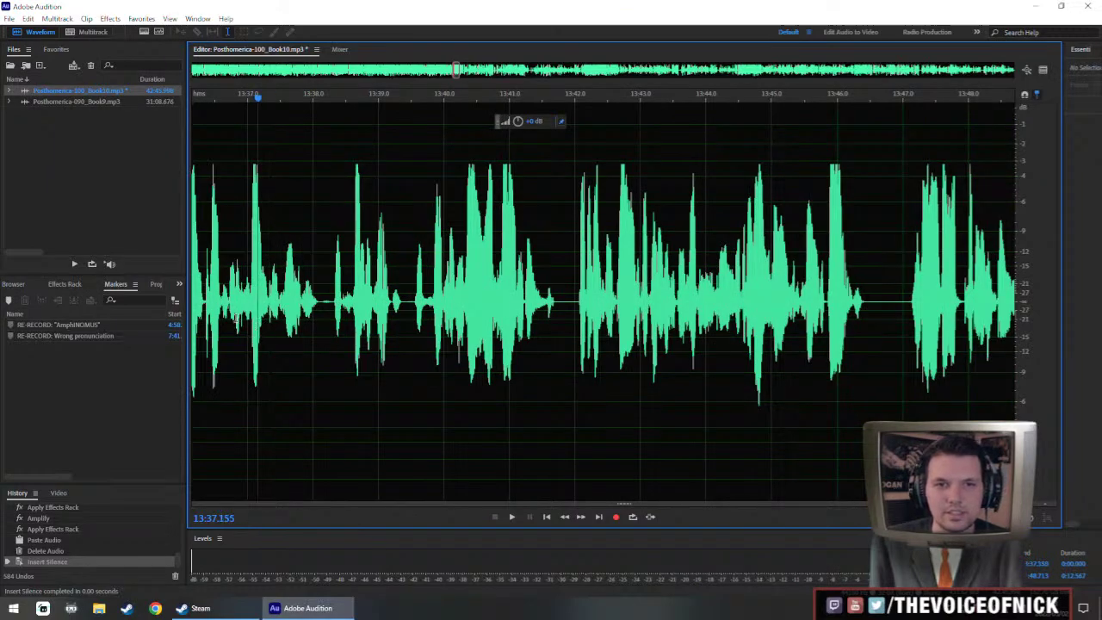
{"action": "left_click", "coordinate": [246, 340]}
{"action": "key", "text": "space"}
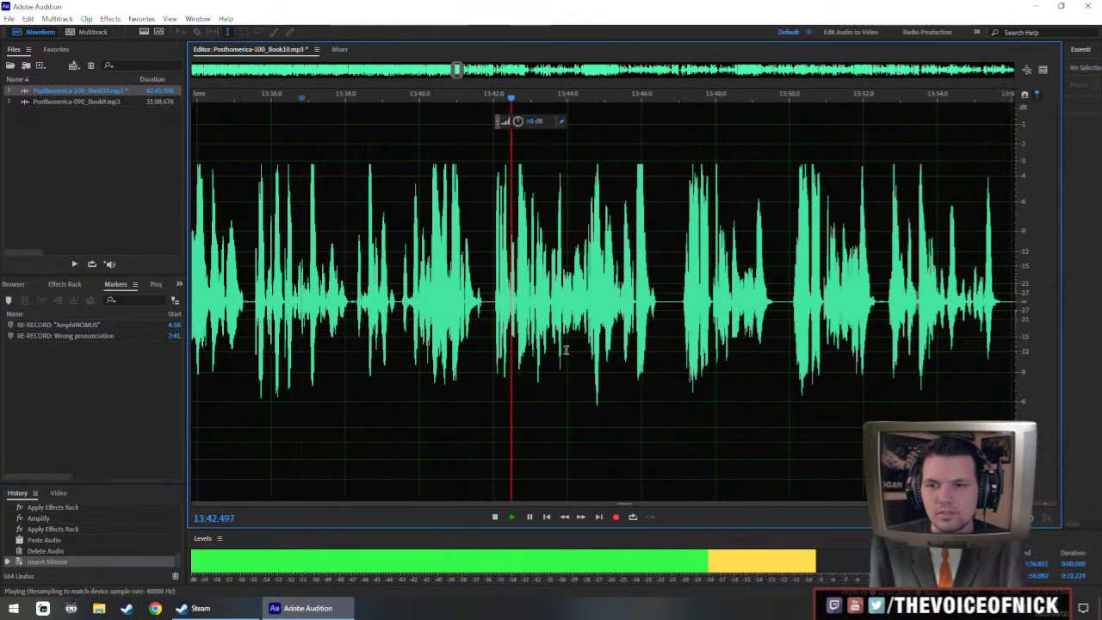
{"action": "key", "text": "space"}
- Shorten the pause near 13:41.7 by deleting about 0.17 seconds of its silence
{"action": "left_click_drag", "start_coordinate": [423, 324], "coordinate": [389, 317]}
{"action": "key", "text": "Delete"}
{"action": "key", "text": "space"}
{"action": "key", "text": "space"}
{"action": "key", "text": "Delete"}
- Check the shortened pause by playing from about 13:40.2, and from 13:35.0 through the phrases up to about 13:51
{"action": "left_click", "coordinate": [278, 264]}
{"action": "key", "text": "space"}
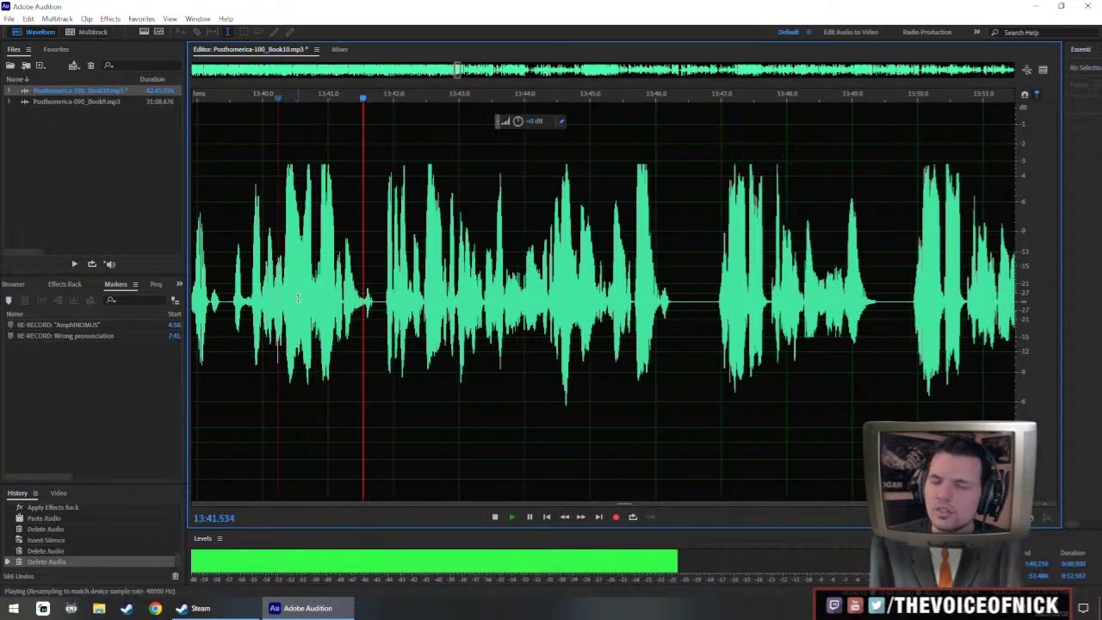
{"action": "scroll", "coordinate": [379, 313], "scroll_direction": "down", "scroll_amount": 3}
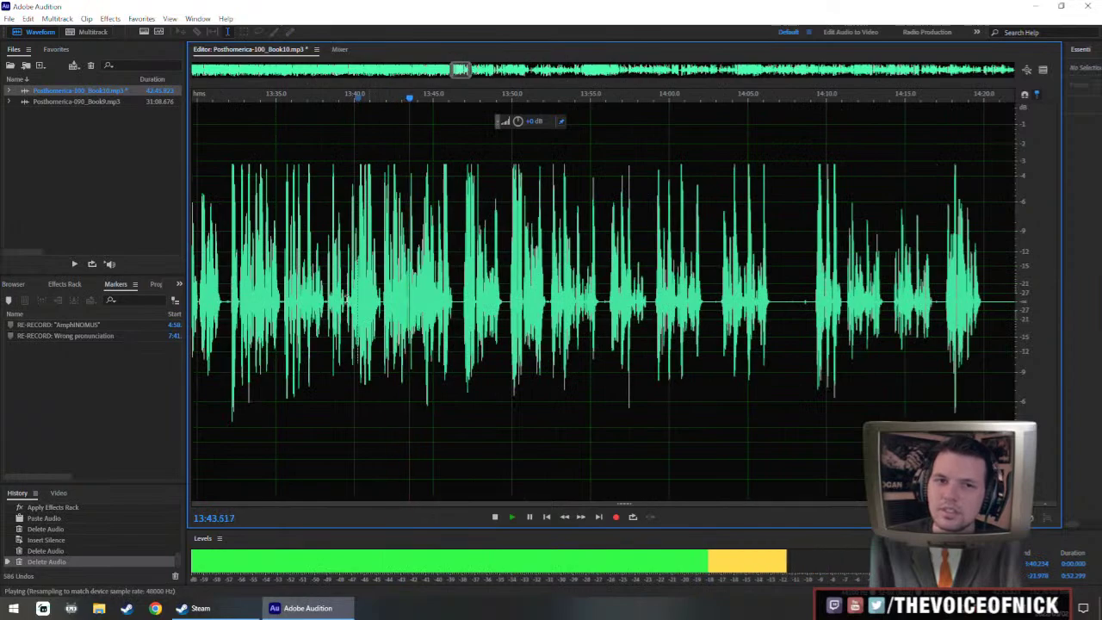
{"action": "key", "text": "space"}
{"action": "left_click", "coordinate": [277, 294]}
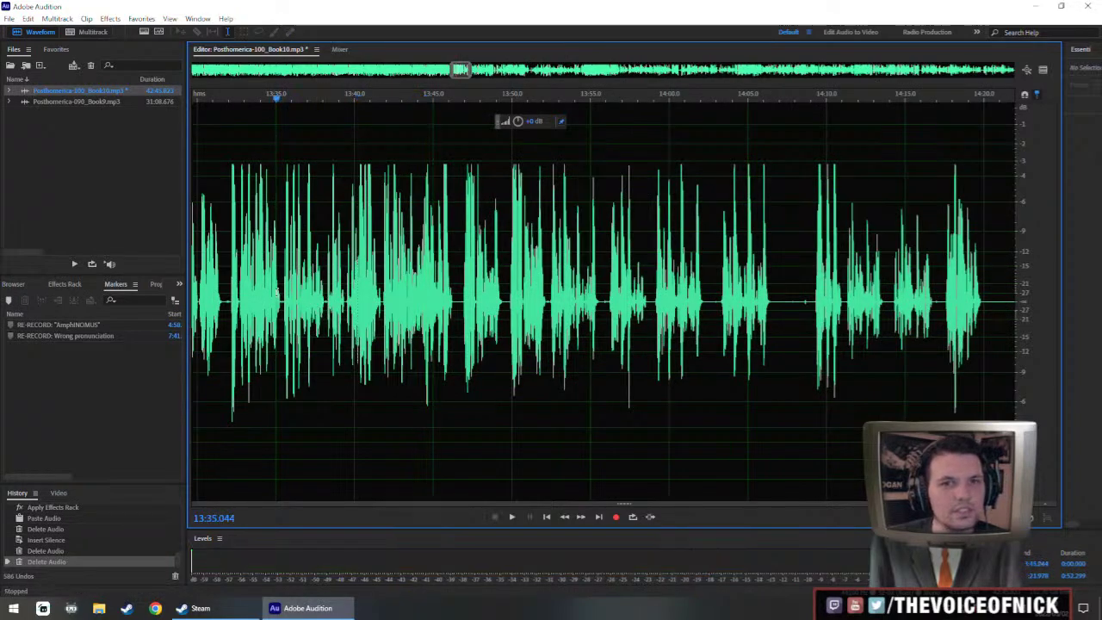
{"action": "key", "text": "space"}
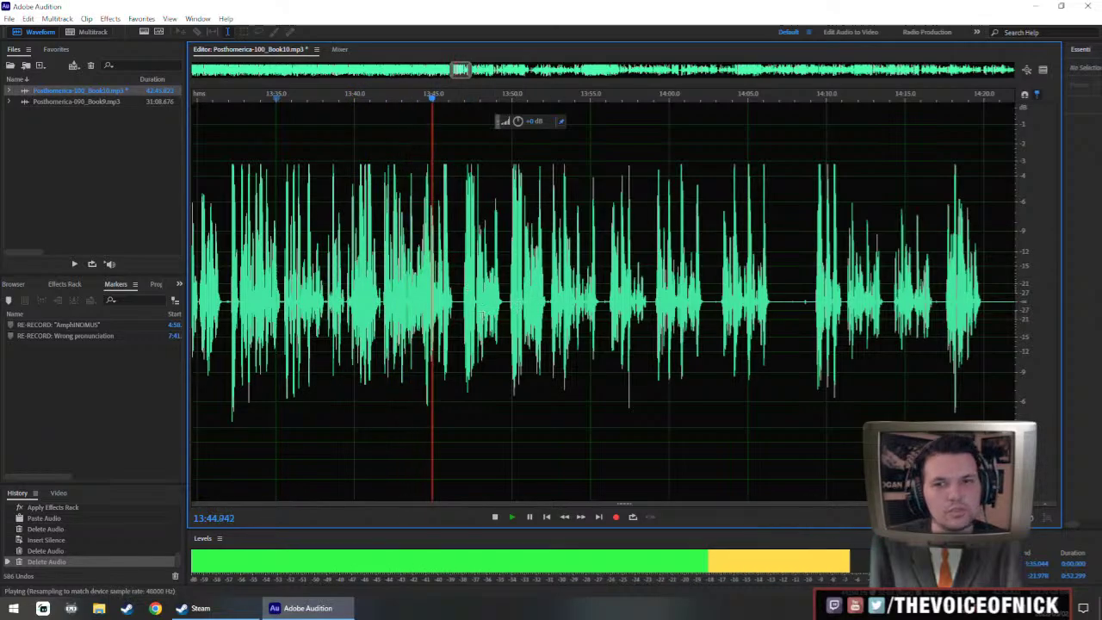
{"action": "scroll", "coordinate": [484, 314], "scroll_direction": "up", "scroll_amount": 5}
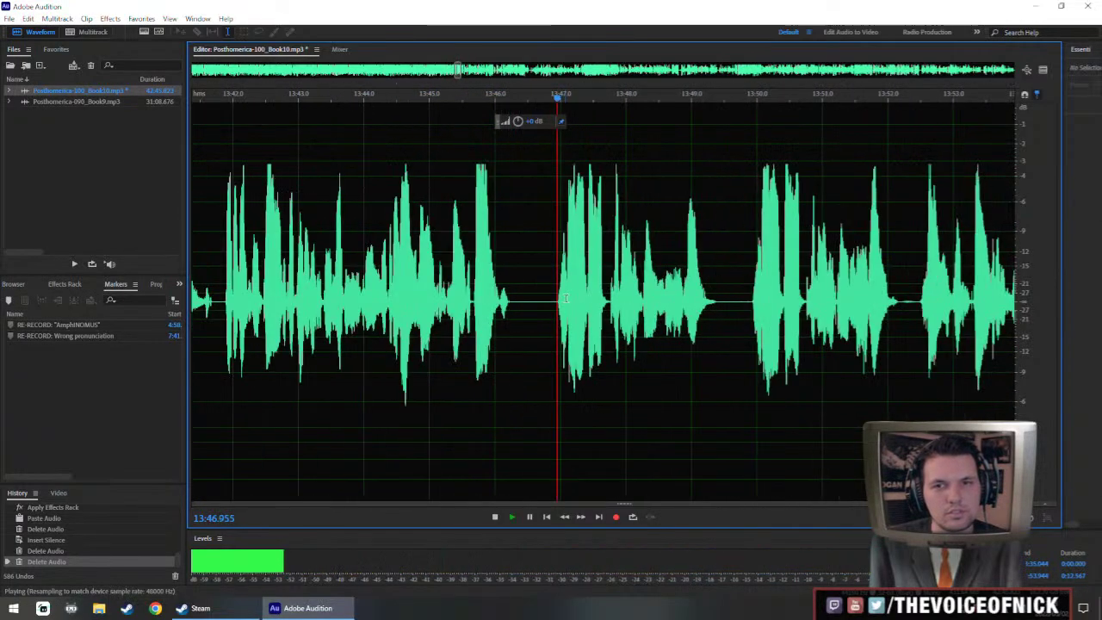
{"action": "scroll", "coordinate": [565, 299], "scroll_direction": "down", "scroll_amount": 2}
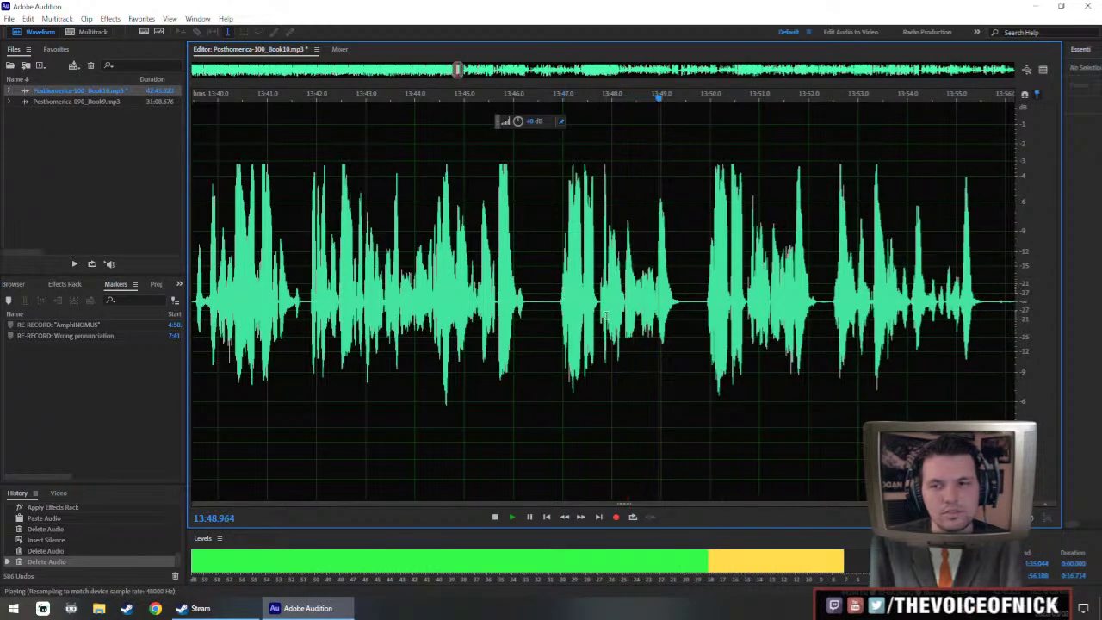
{"action": "scroll", "coordinate": [726, 332], "scroll_direction": "up", "scroll_amount": 1}
{"action": "scroll", "coordinate": [481, 319], "scroll_direction": "down", "scroll_amount": 1}
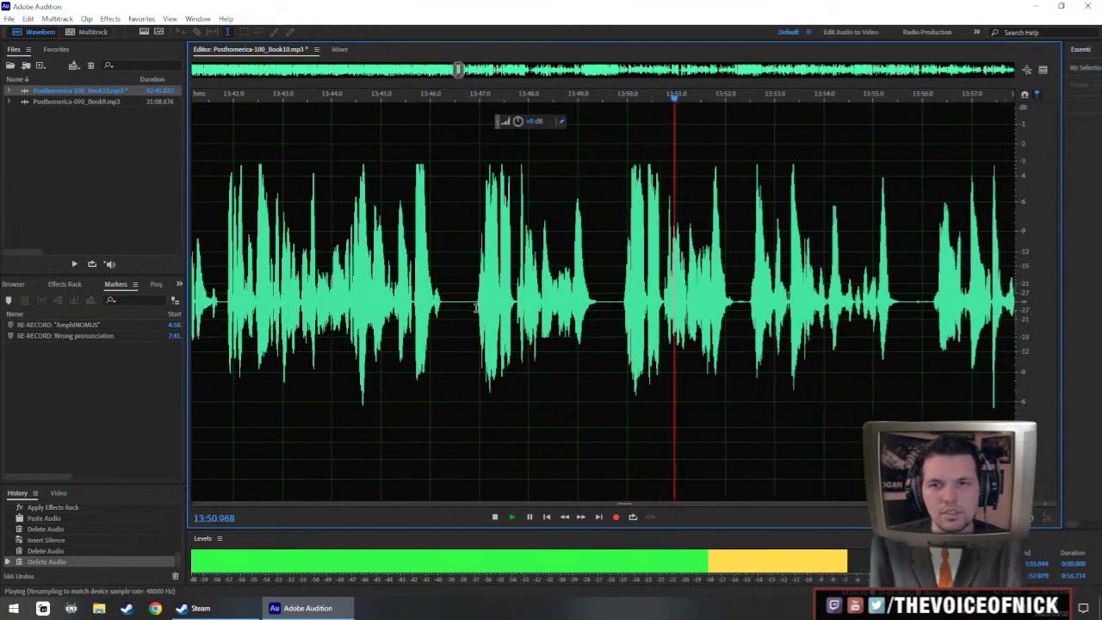
- Delete the take from about 13:46.9 to about 13:49.8 and play the join from about 13:44.2
{"action": "left_click_drag", "start_coordinate": [477, 312], "coordinate": [616, 310]}
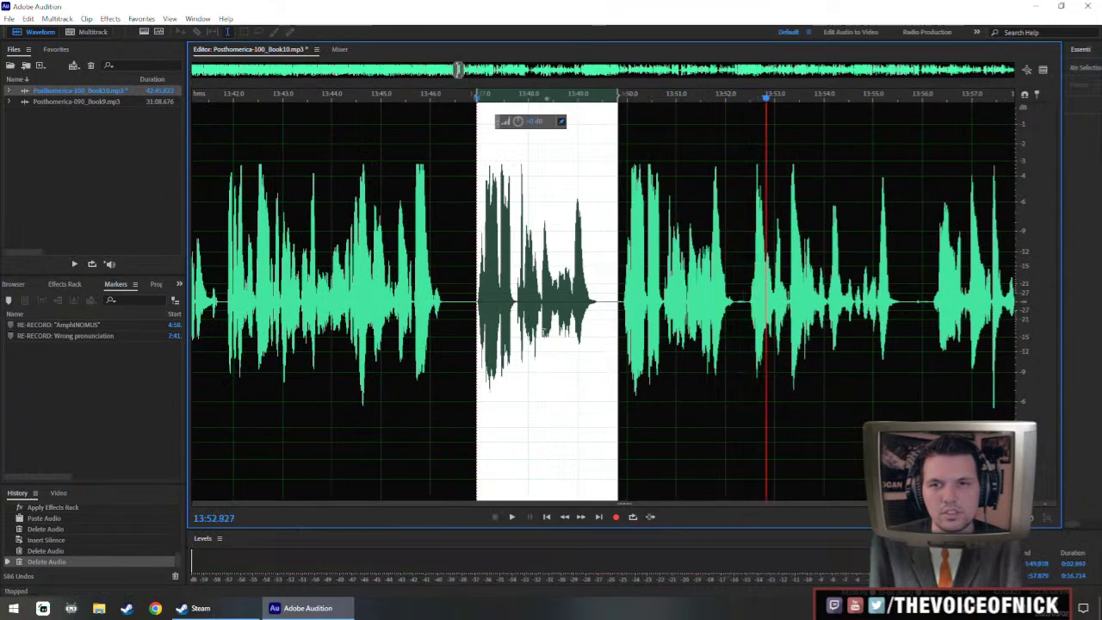
{"action": "key", "text": "Delete"}
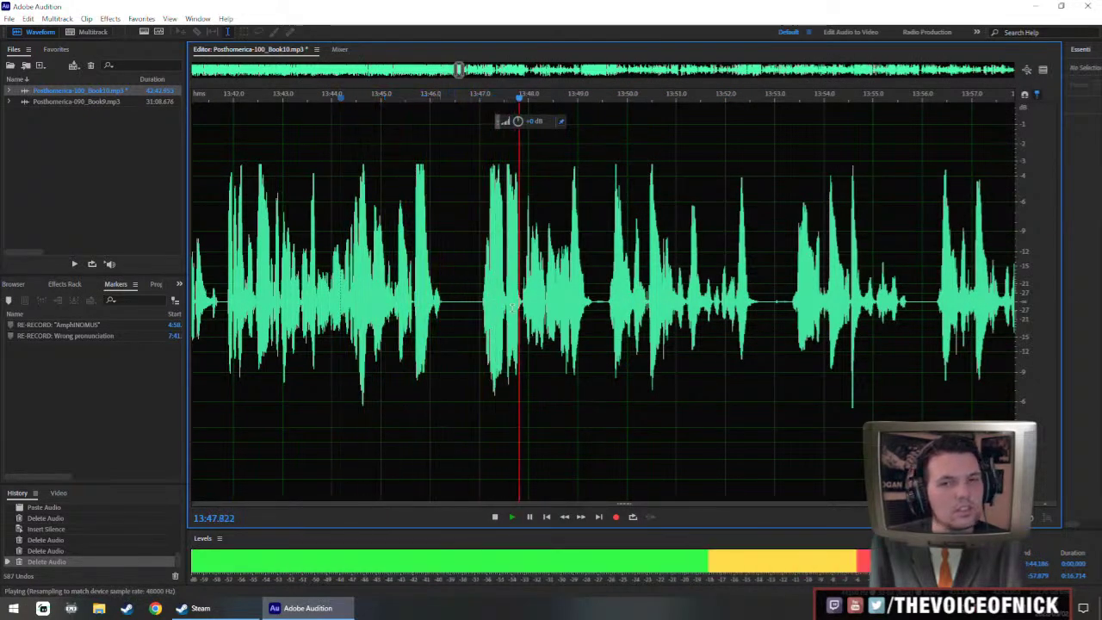
{"action": "key", "text": "space"}
- Lengthen the pause near 13:46.4 with a pasted copy of its silence, play it, and trim a small piece back out
{"action": "left_click", "coordinate": [452, 317]}
{"action": "key", "text": "ctrl+c"}
{"action": "left_click", "coordinate": [462, 316]}
{"action": "left_click", "coordinate": [447, 314]}
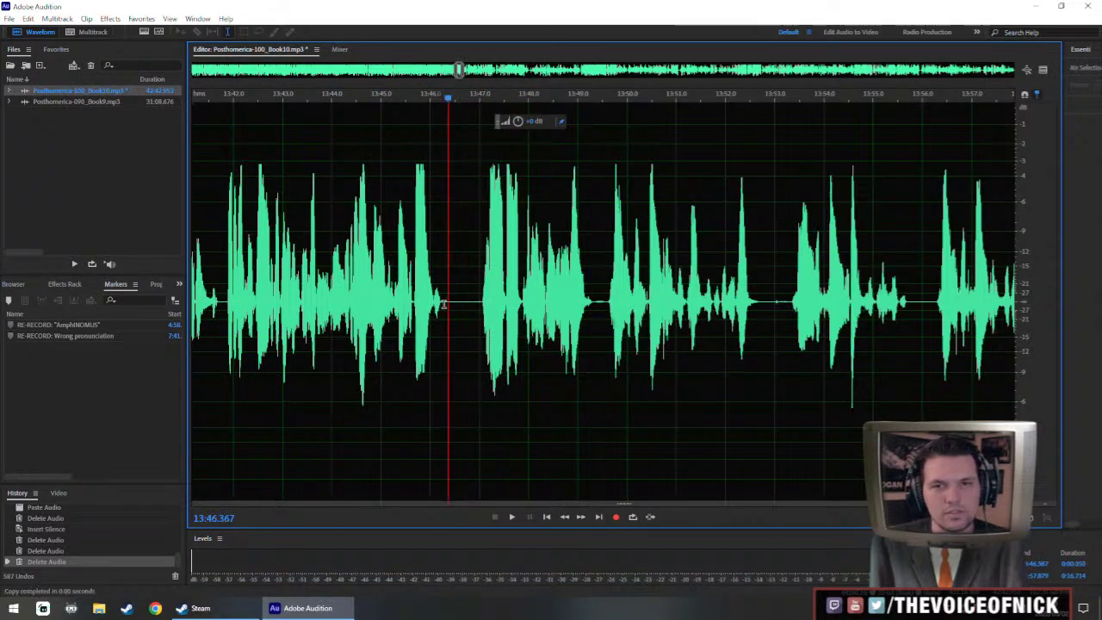
{"action": "key", "text": "ctrl+v"}
{"action": "left_click", "coordinate": [312, 261]}
{"action": "key", "text": "space"}
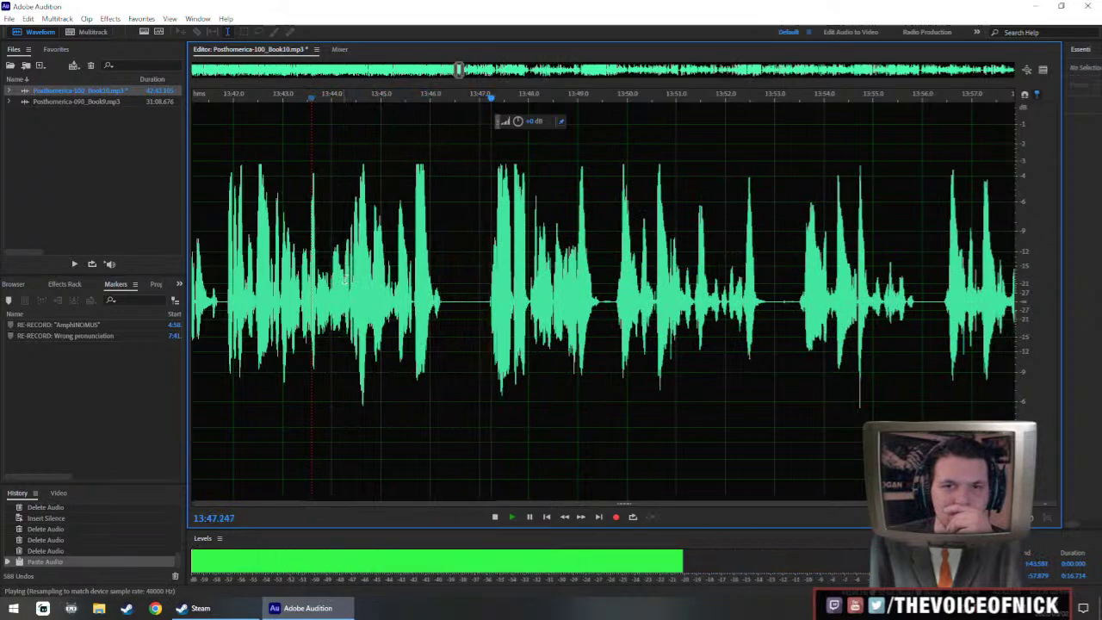
{"action": "key", "text": "space"}
{"action": "left_click", "coordinate": [465, 323]}
- Listen from about 13:43.6 through the adjusted pause and on to about 14:04, skipping ahead to 14:00.4 on the way
{"action": "left_click", "coordinate": [313, 257]}
{"action": "key", "text": "space"}
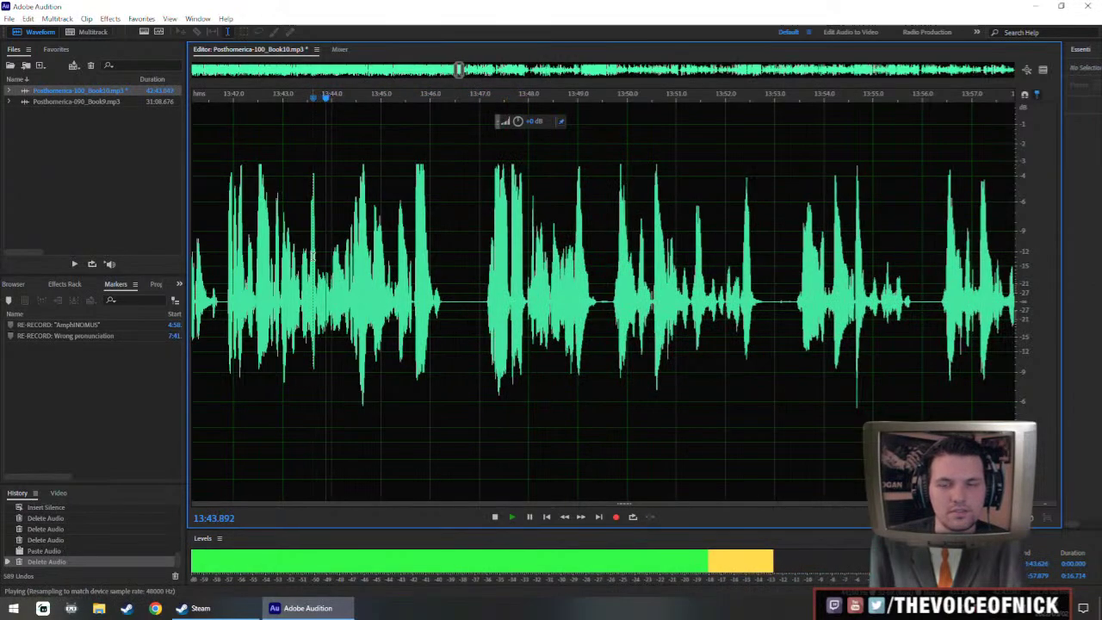
{"action": "key", "text": "ctrl+backslash"}
{"action": "key", "text": "backslash"}
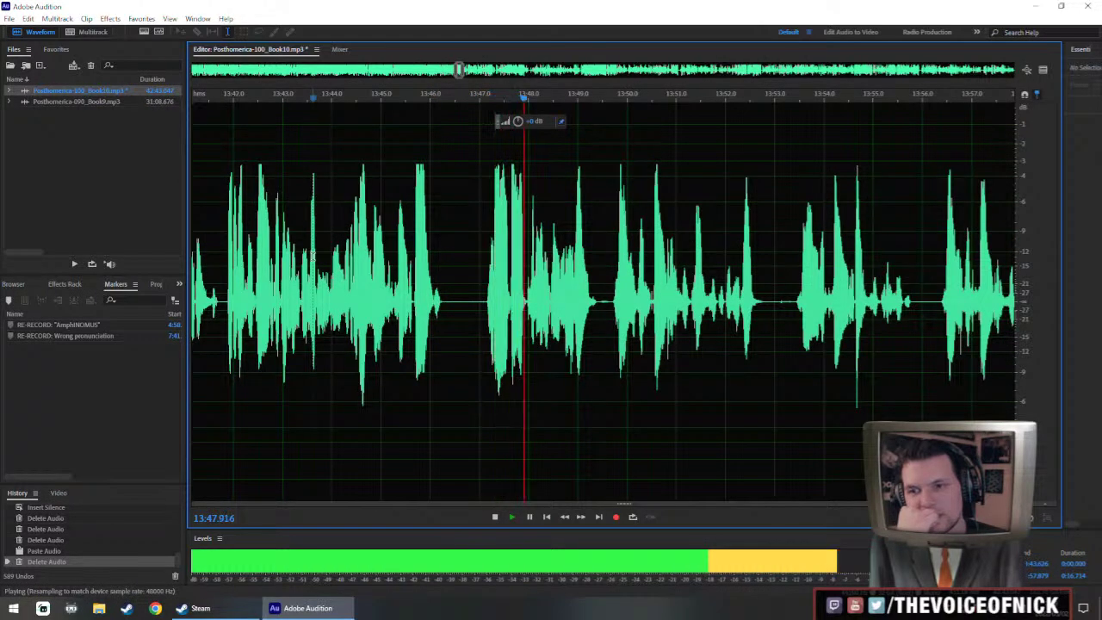
{"action": "key", "text": "minus"}
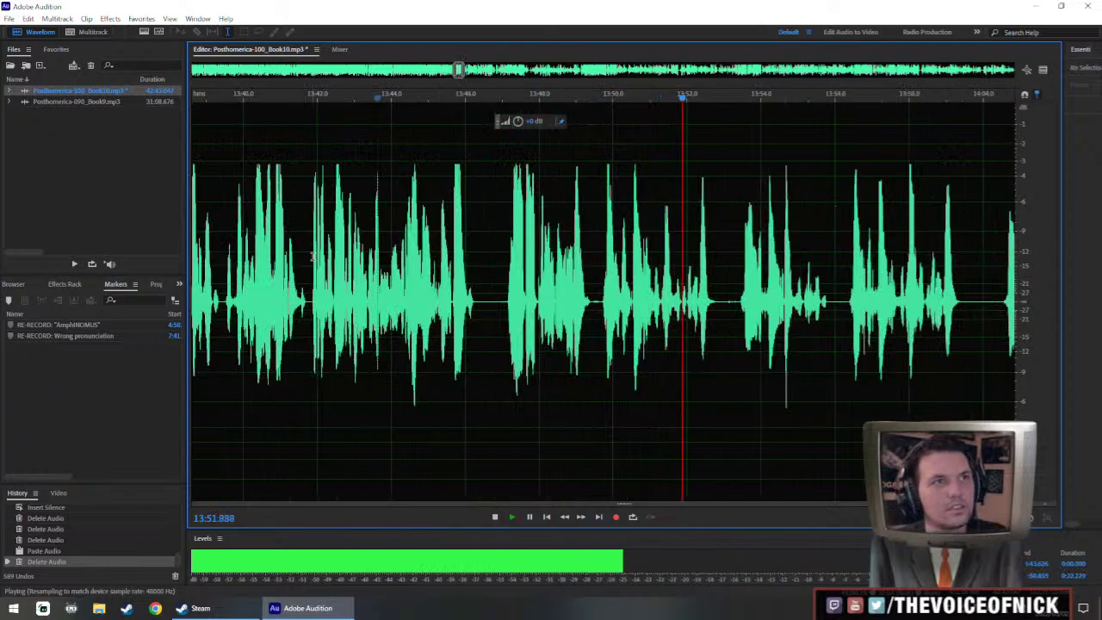
{"action": "scroll", "coordinate": [612, 241], "scroll_direction": "right", "scroll_amount": 4}
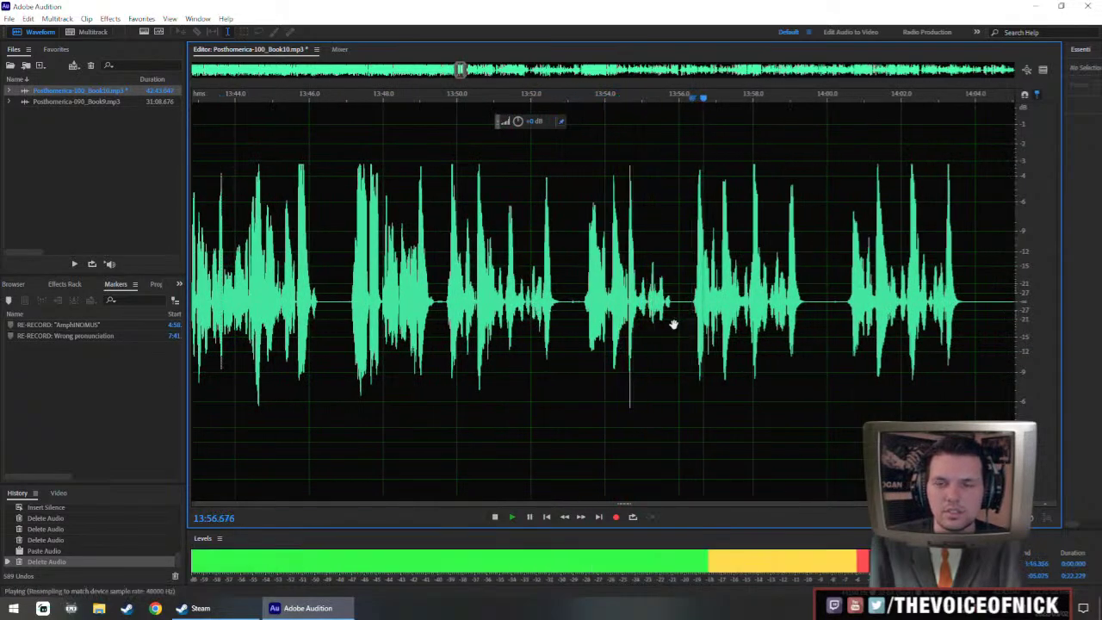
{"action": "left_click", "coordinate": [739, 312]}
{"action": "key", "text": "space"}
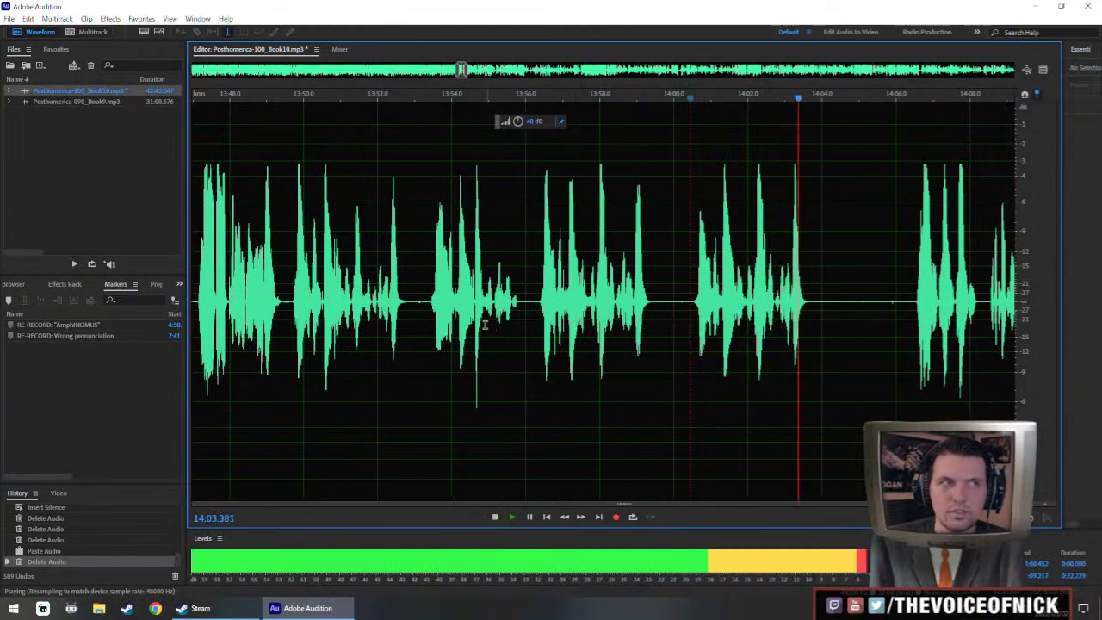
{"action": "key", "text": "space"}
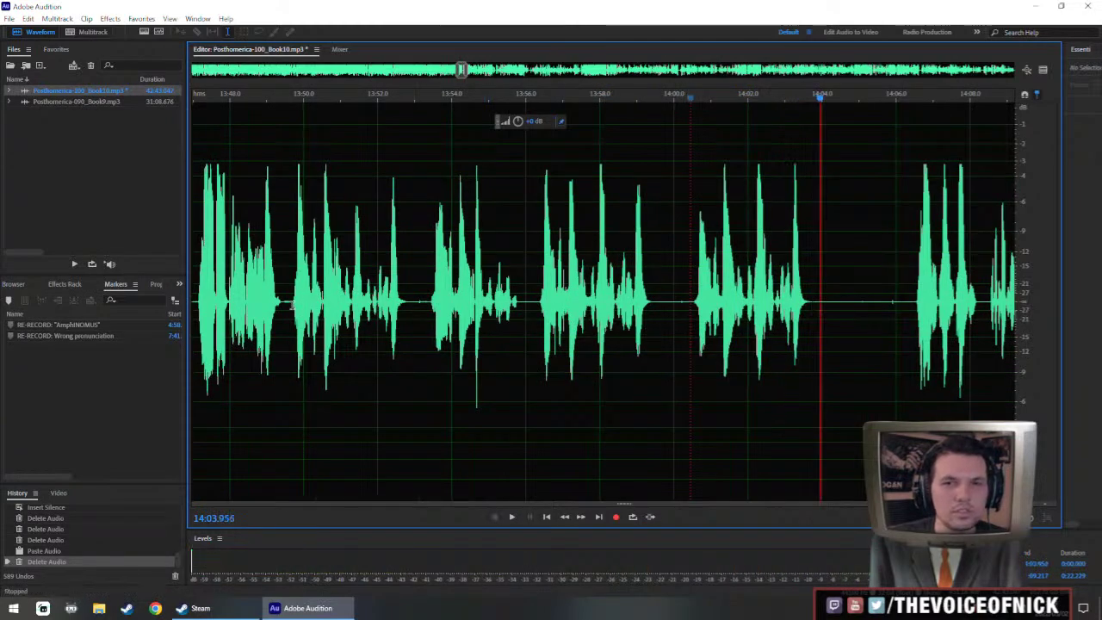
- Listen to the phrases from about 13:49.6, then from about 14:06.6
{"action": "left_click", "coordinate": [291, 306]}
{"action": "key", "text": "space"}
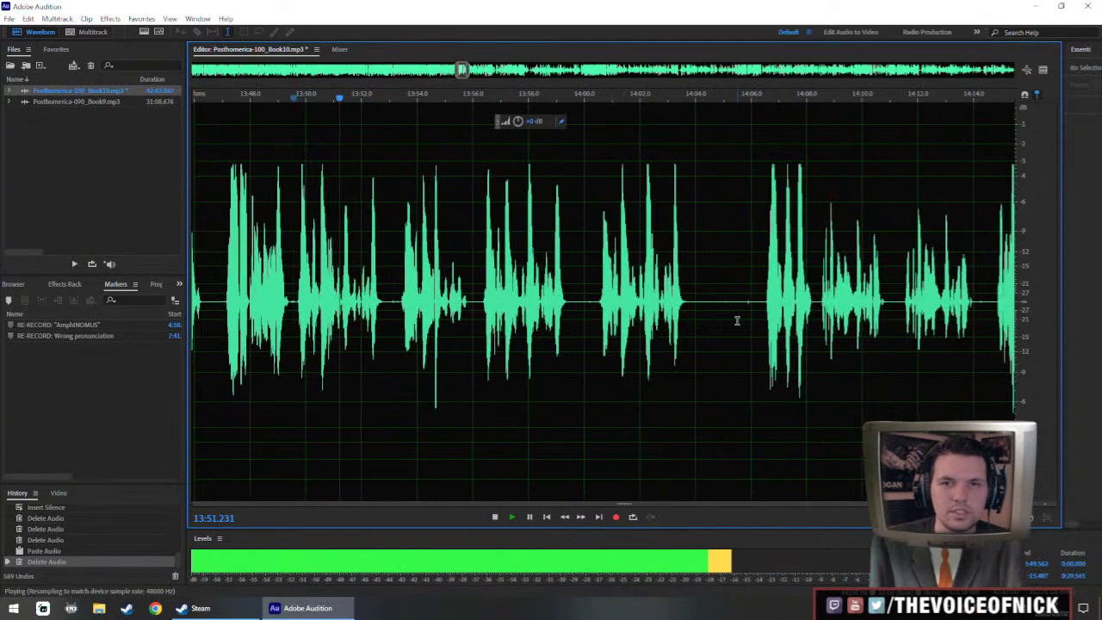
{"action": "scroll", "coordinate": [735, 319], "scroll_direction": "down", "scroll_amount": 1}
{"action": "left_click", "coordinate": [760, 321]}
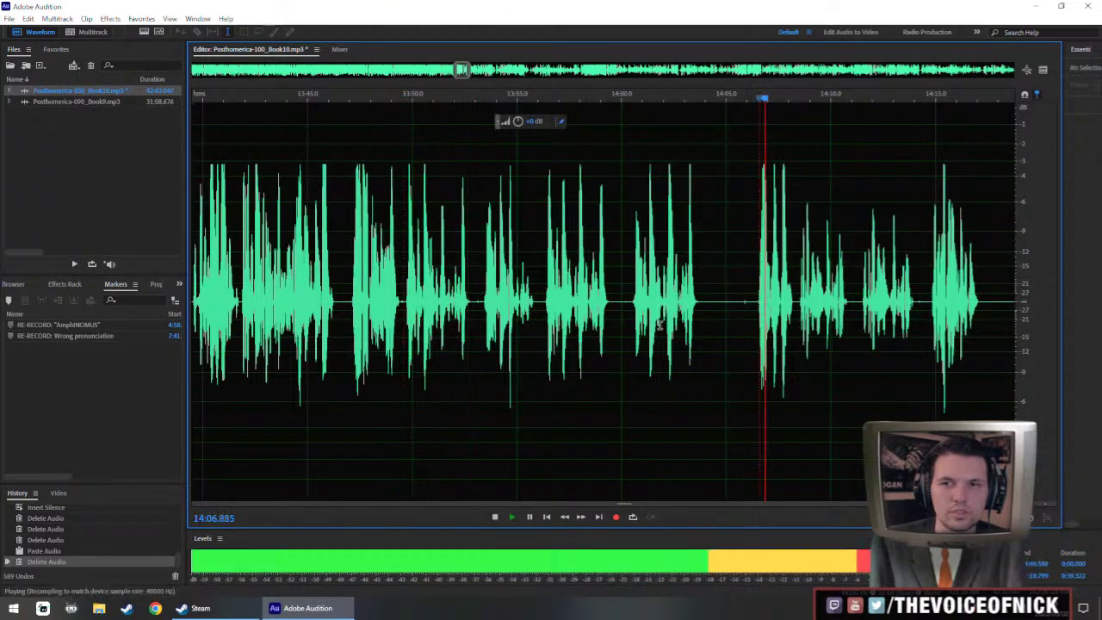
{"action": "key", "text": "space"}
- Raise the level of the phrase from about 13:49.7 to 13:52.8, apply the effects rack, and play it from about 13:47.9
{"action": "left_click_drag", "start_coordinate": [405, 325], "coordinate": [471, 328]}
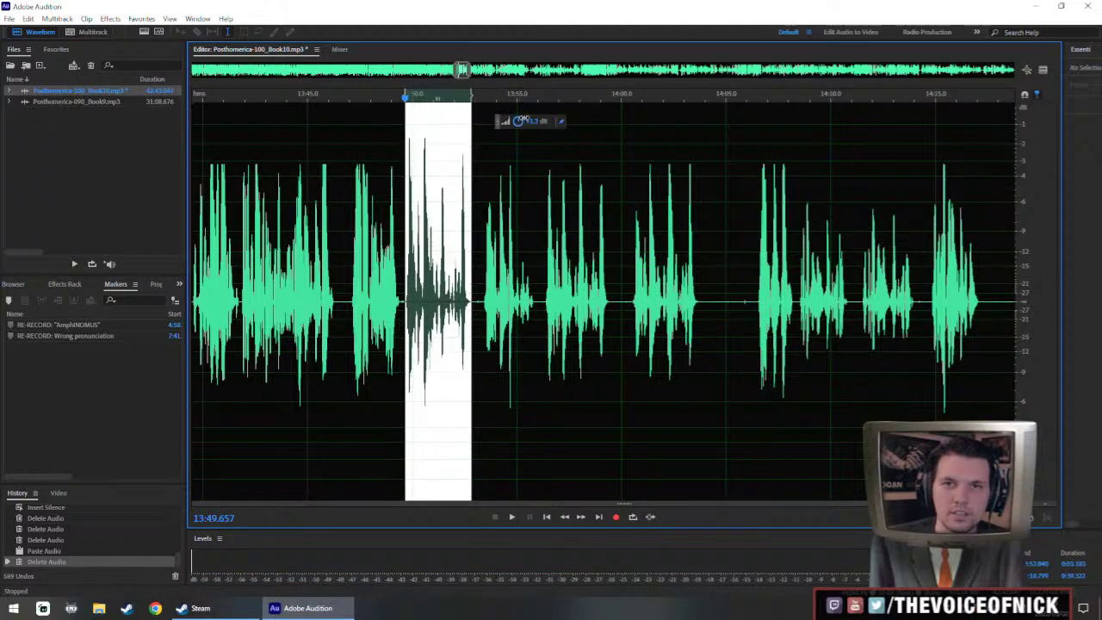
{"action": "left_click", "coordinate": [371, 237]}
{"action": "key", "text": "space"}
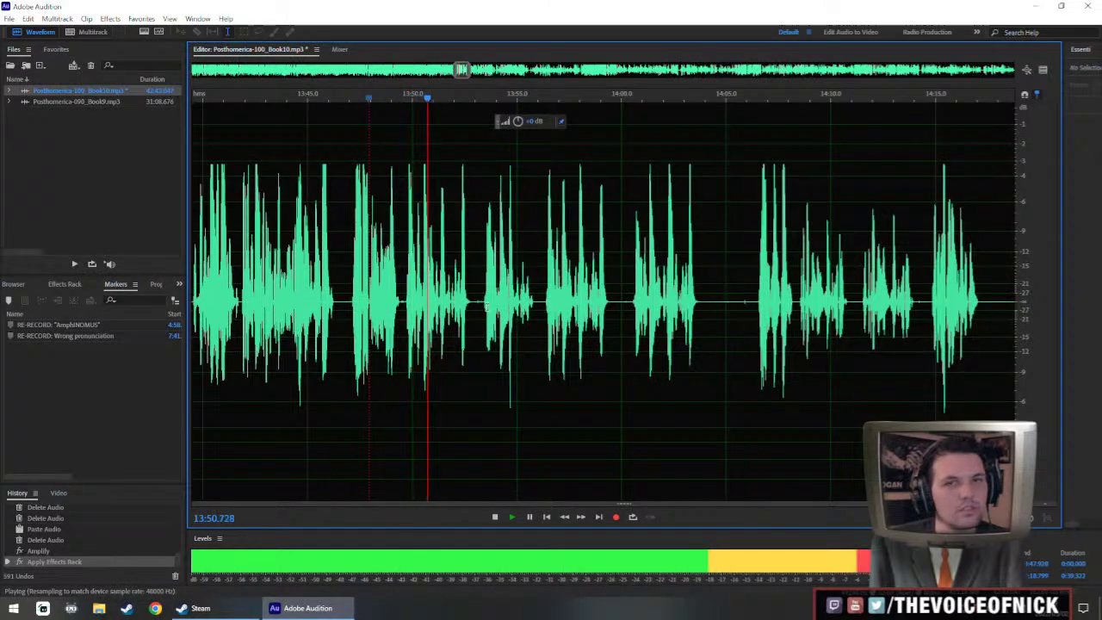
{"action": "scroll", "coordinate": [514, 310], "scroll_direction": "up", "scroll_amount": 2}
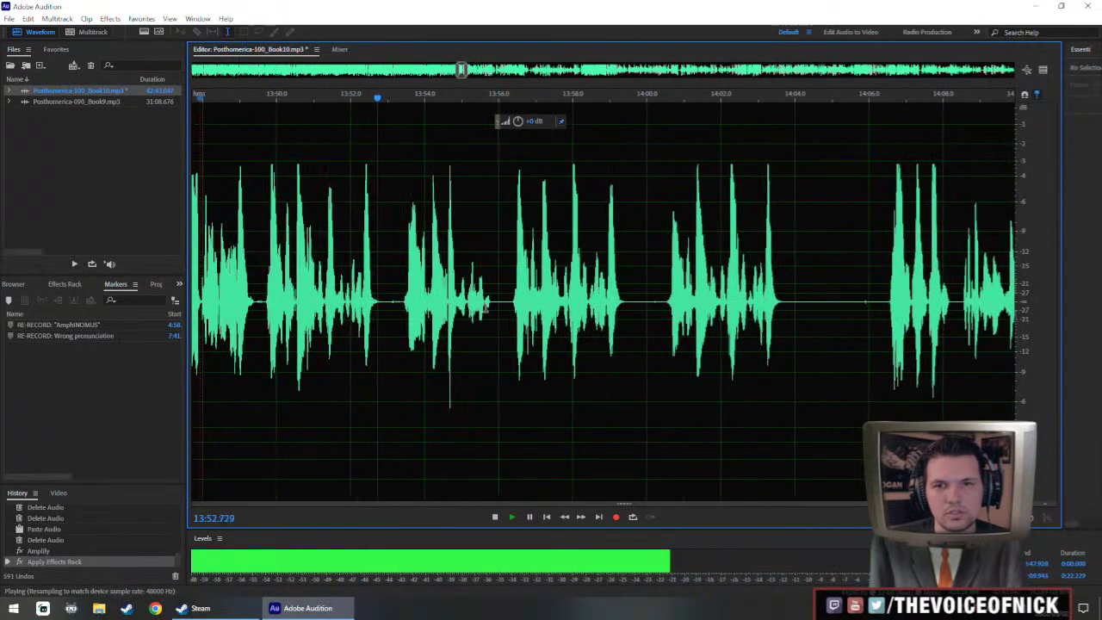
{"action": "key", "text": "space"}
- Replace the takes from about 13:52.8 to about 14:06.6 with 1.5 seconds of silence
{"action": "left_click_drag", "start_coordinate": [379, 310], "coordinate": [889, 372]}
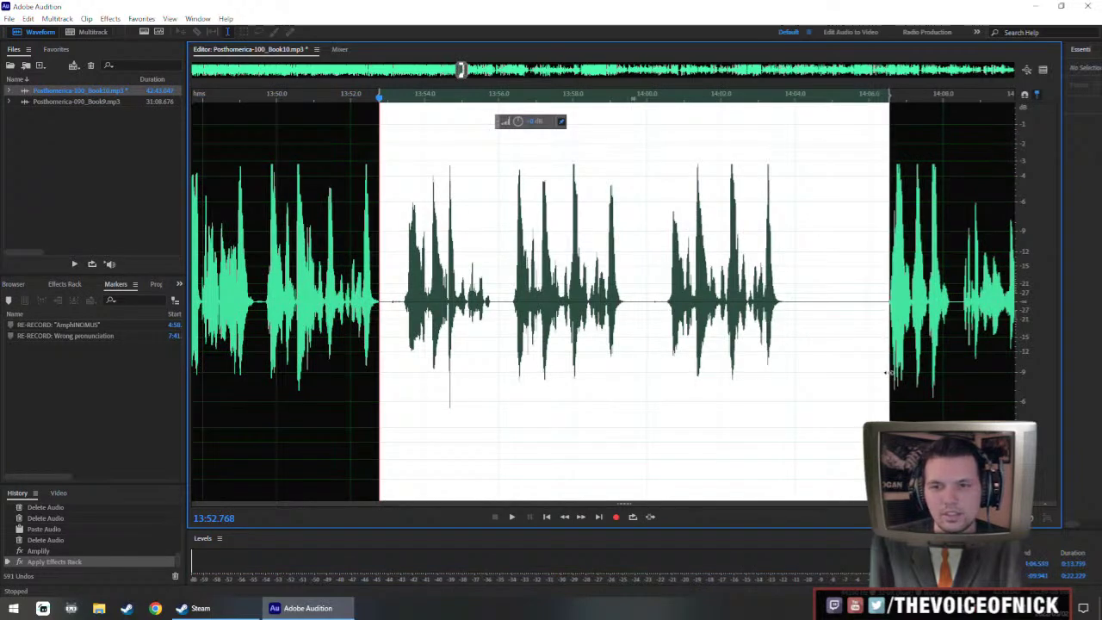
{"action": "key", "text": "ctrl+shift+i"}
{"action": "type", "text": "1.5"}
{"action": "key", "text": "Return"}
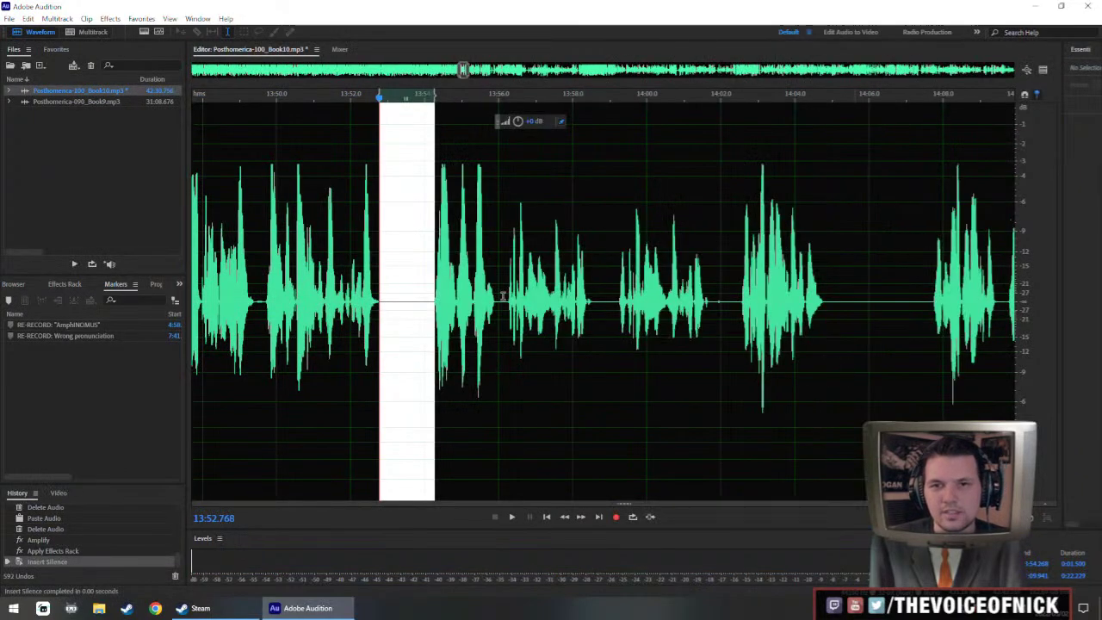
{"action": "scroll", "coordinate": [523, 312], "scroll_direction": "down", "scroll_amount": 1}
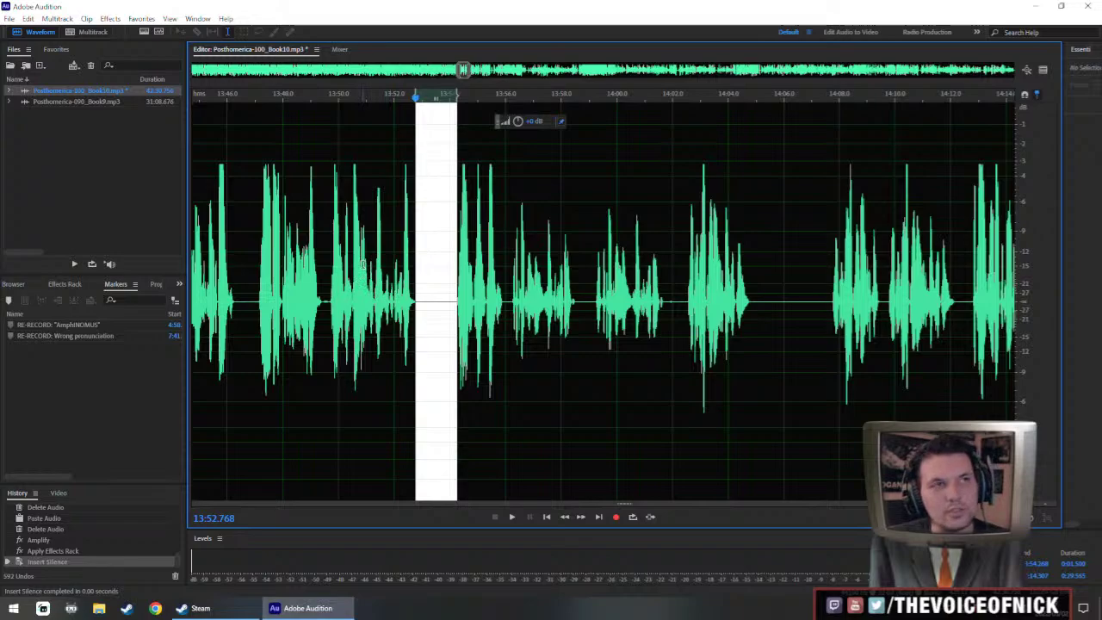
- Check the length of the inserted pause by selecting it from about 13:52.8 to 13:54.2
{"action": "scroll", "coordinate": [422, 295], "scroll_direction": "up", "scroll_amount": 3}
{"action": "left_click", "coordinate": [347, 267]}
{"action": "scroll", "coordinate": [353, 274], "scroll_direction": "down", "scroll_amount": 4}
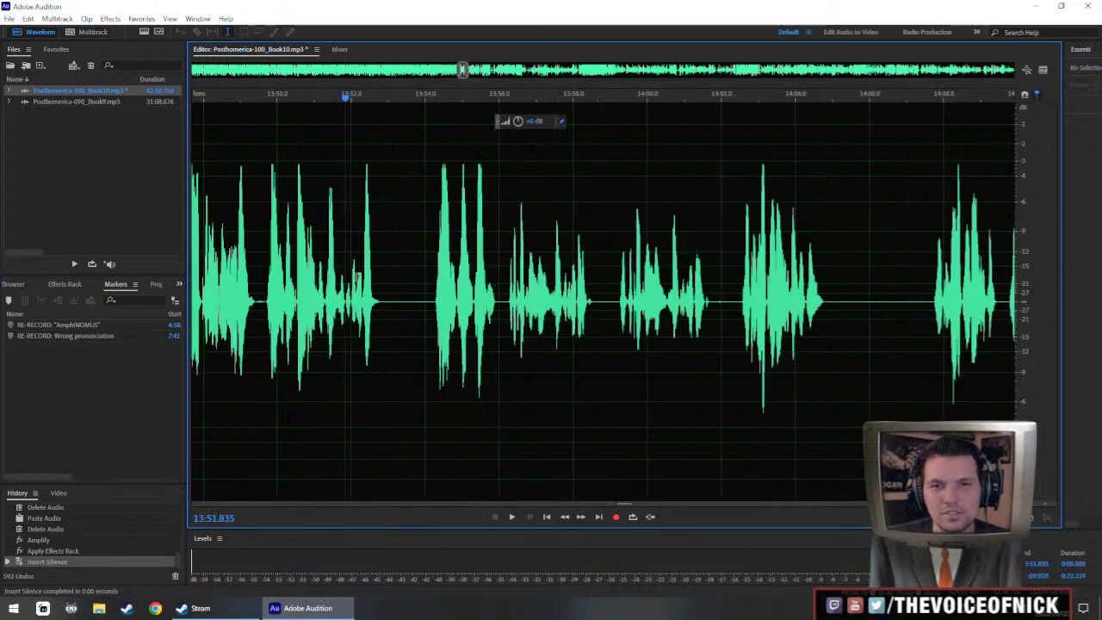
{"action": "middle_click", "coordinate": [394, 298]}
{"action": "scroll", "coordinate": [372, 308], "scroll_direction": "up", "scroll_amount": 3}
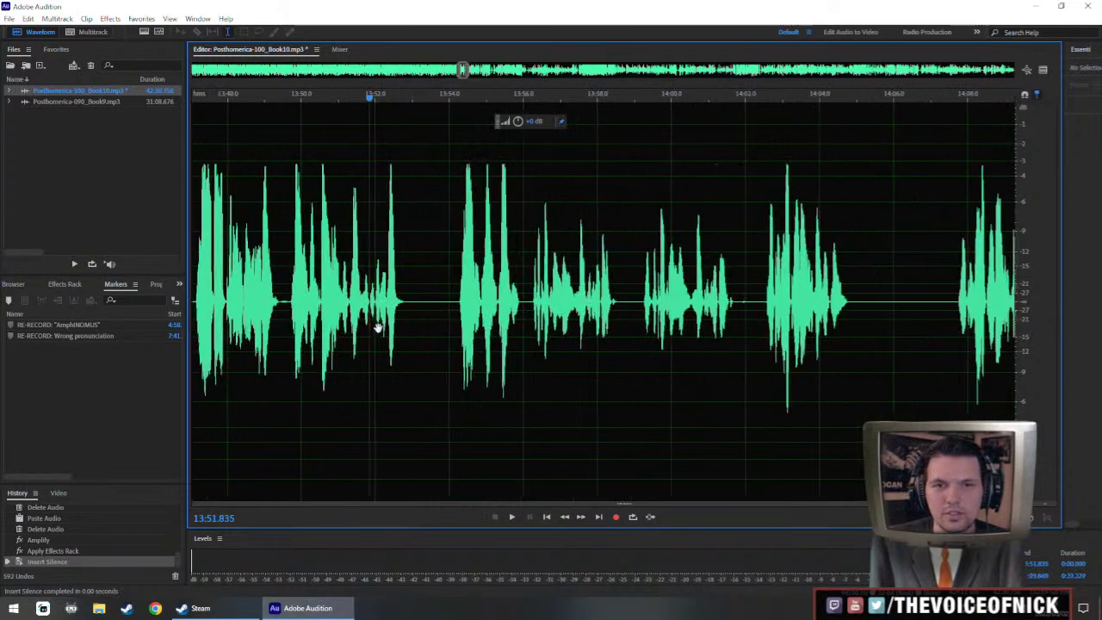
{"action": "left_click_drag", "start_coordinate": [320, 303], "coordinate": [489, 338]}
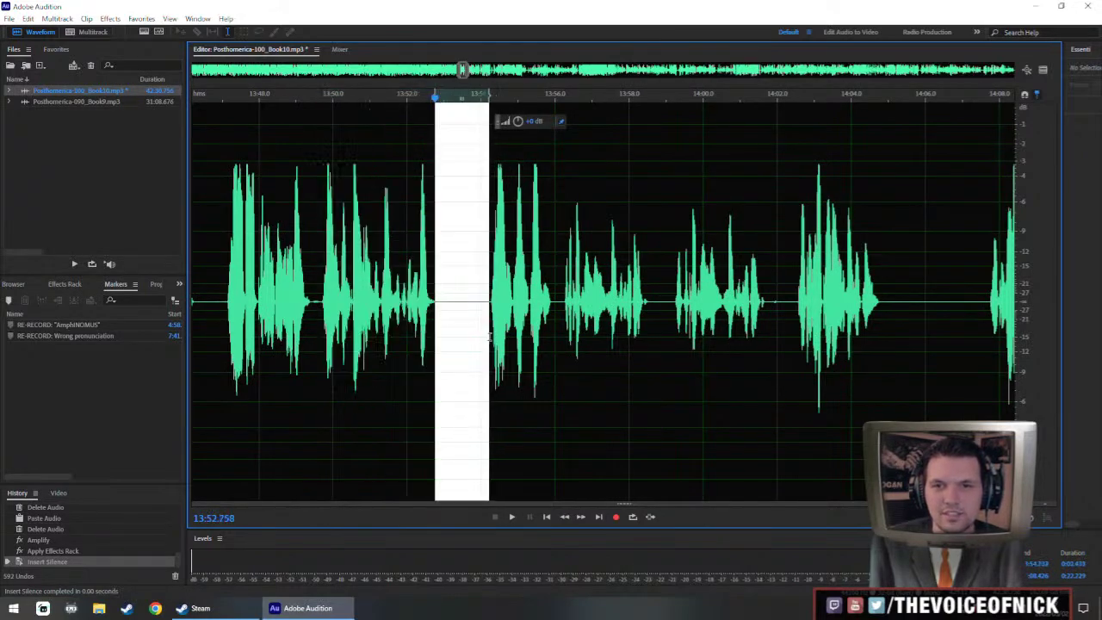
{"action": "left_click", "coordinate": [491, 337]}
- Raise the level of the quiet phrases from about 13:56.1 to 14:01.9, apply the effects rack, and play from about 13:50.3
{"action": "scroll", "coordinate": [650, 314], "scroll_direction": "down", "scroll_amount": 2}
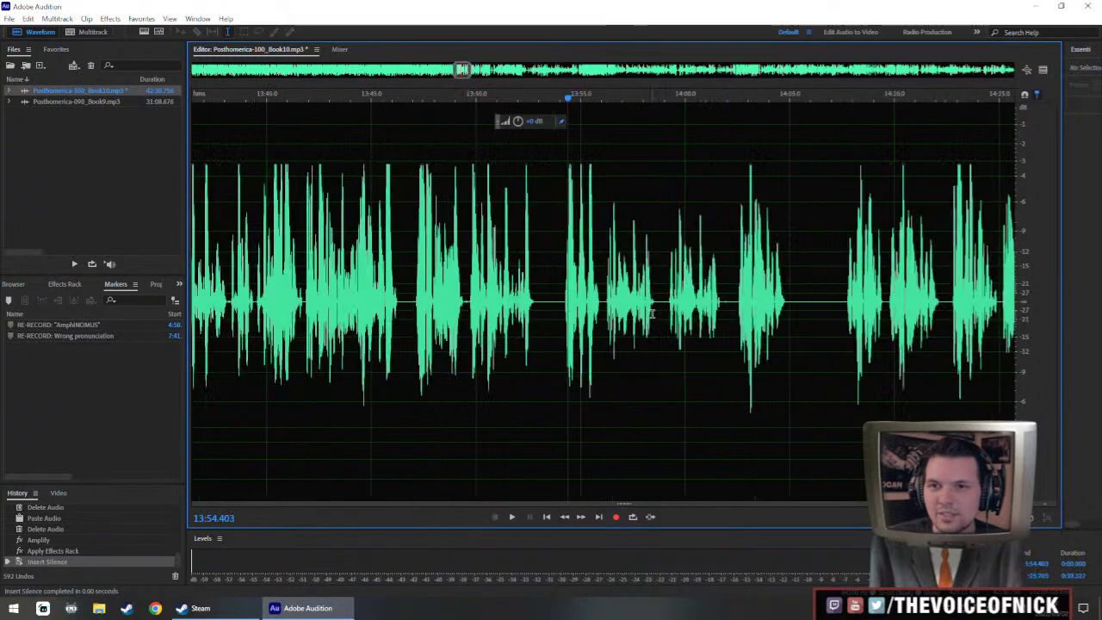
{"action": "left_click_drag", "start_coordinate": [605, 302], "coordinate": [723, 328]}
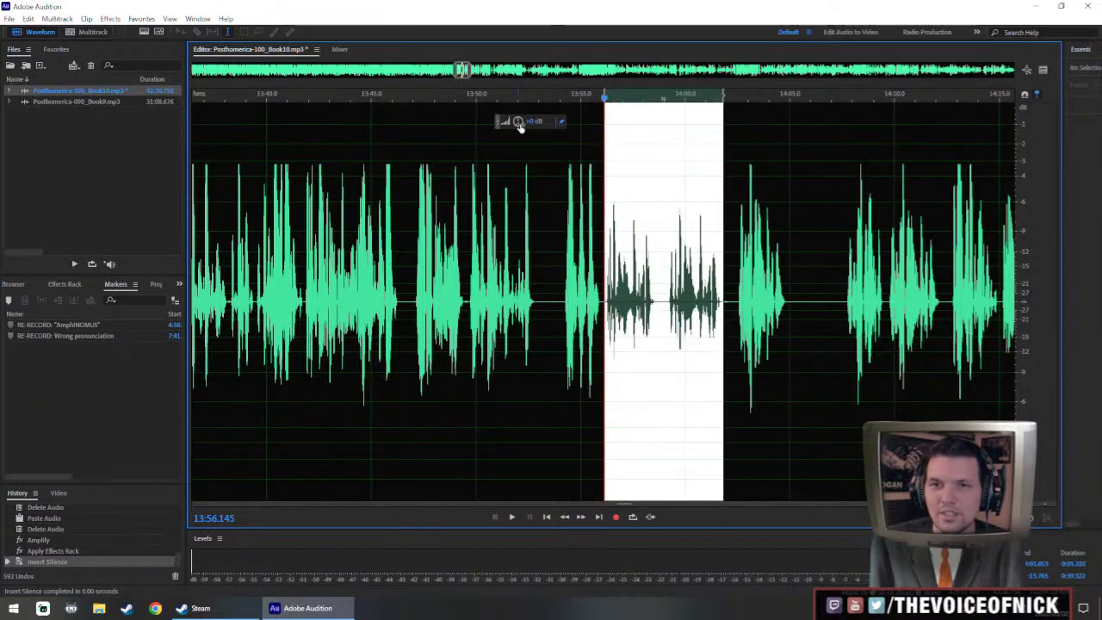
{"action": "left_click_drag", "start_coordinate": [518, 121], "coordinate": [520, 110]}
{"action": "key", "text": "space"}
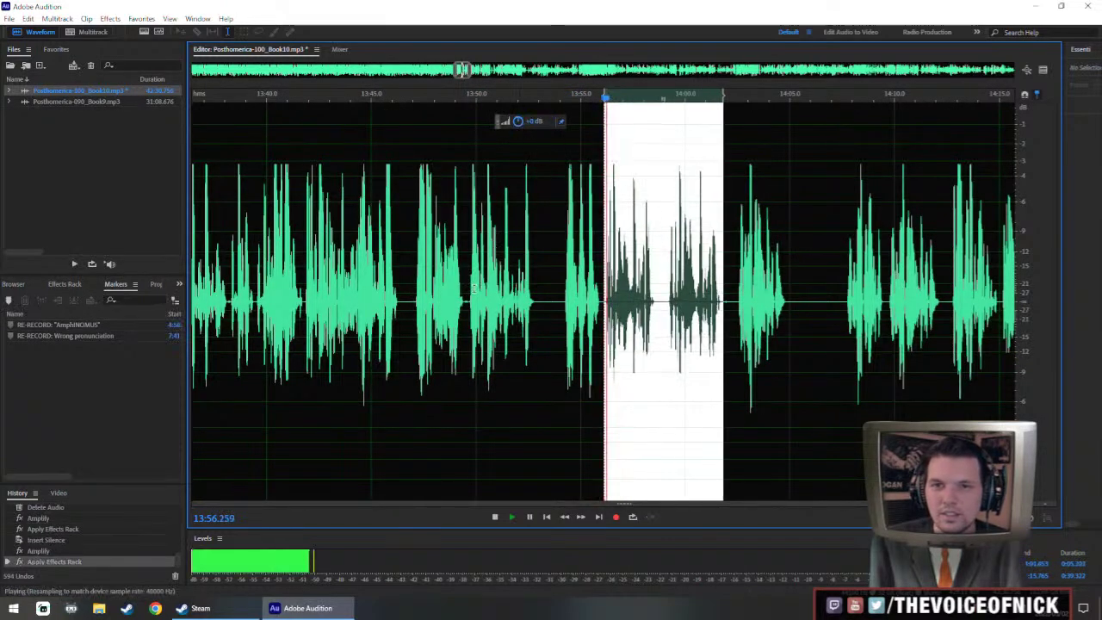
{"action": "left_click", "coordinate": [480, 319]}
{"action": "scroll", "coordinate": [537, 343], "scroll_direction": "up", "scroll_amount": 3}
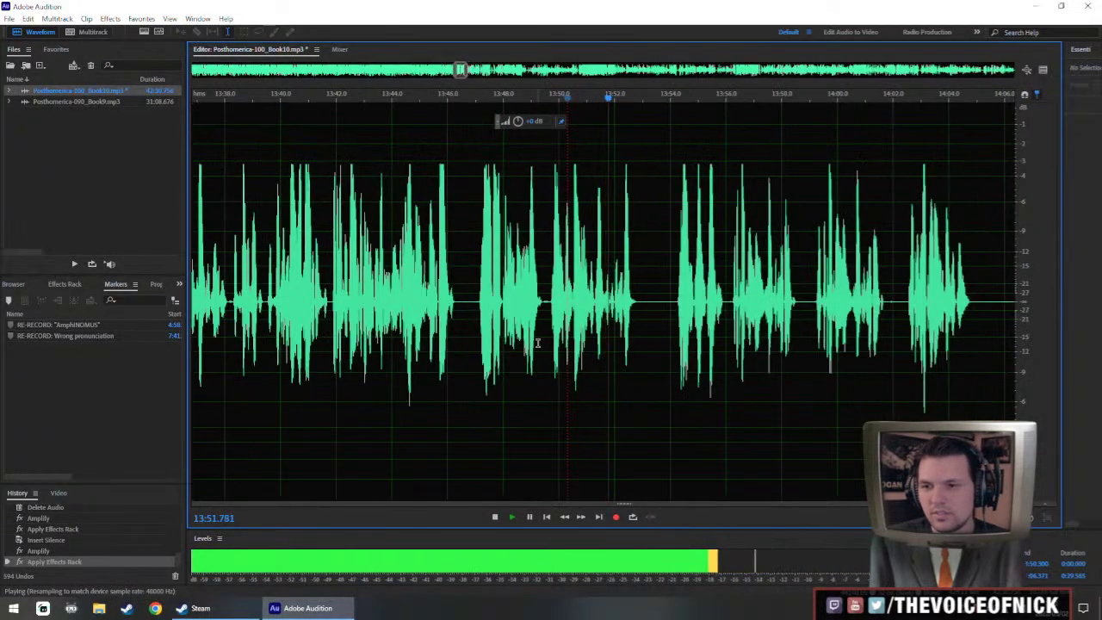
{"action": "scroll", "coordinate": [537, 342], "scroll_direction": "down", "scroll_amount": 1}
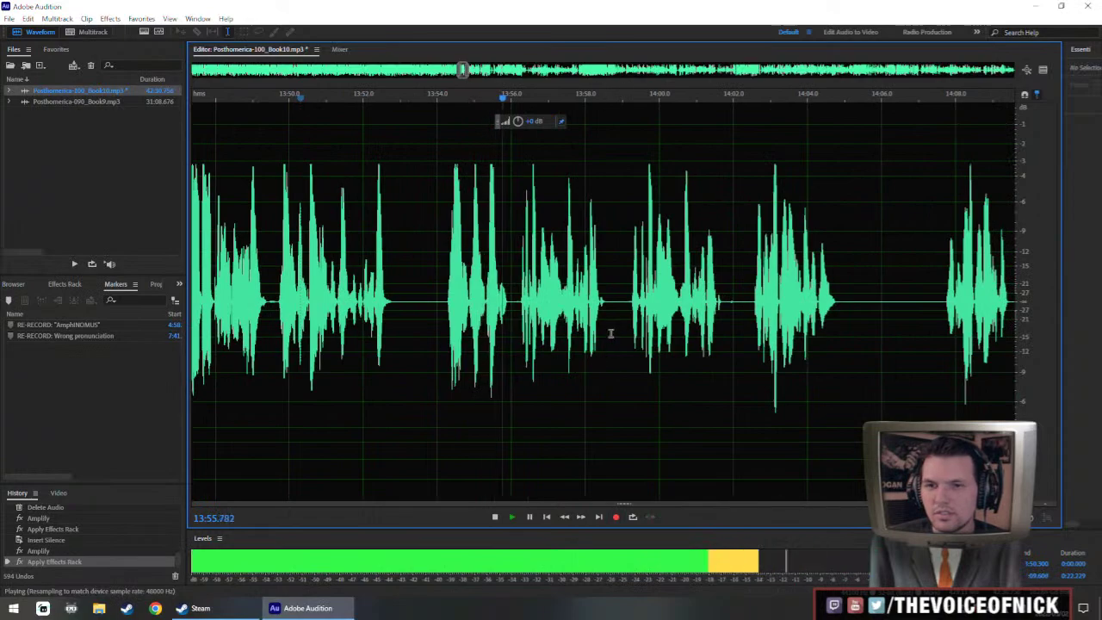
{"action": "key", "text": "space"}
- Play briefly from about 14:07.3 and again from about 13:54.0 to compare the phrases
{"action": "left_click", "coordinate": [842, 312]}
{"action": "key", "text": "space"}
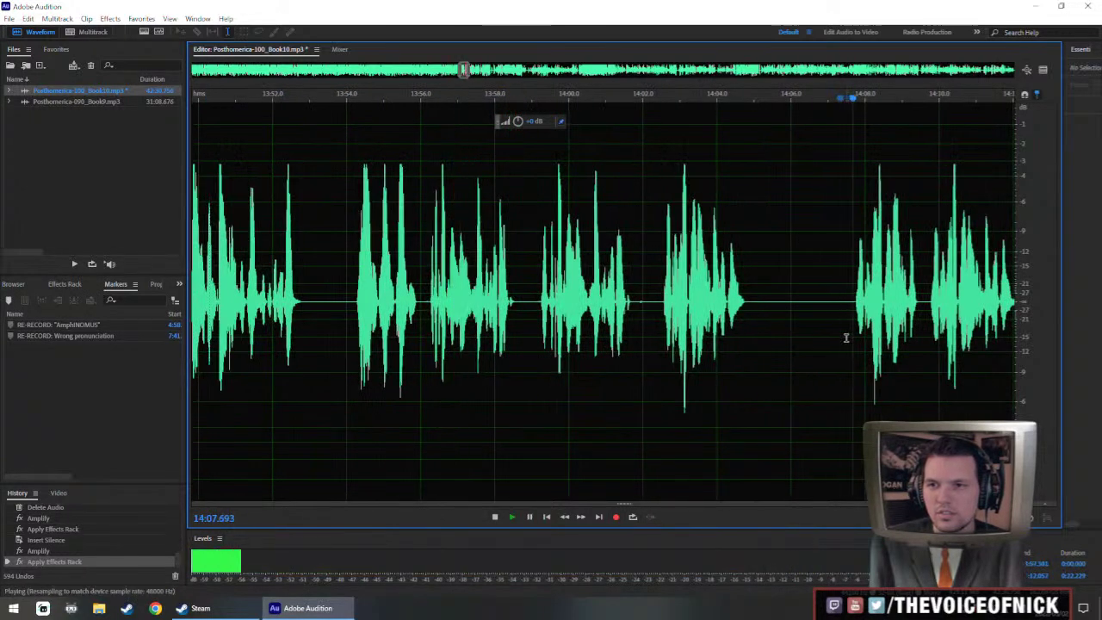
{"action": "scroll", "coordinate": [844, 338], "scroll_direction": "down", "scroll_amount": 2}
{"action": "key", "text": "space"}
{"action": "left_click", "coordinate": [315, 314]}
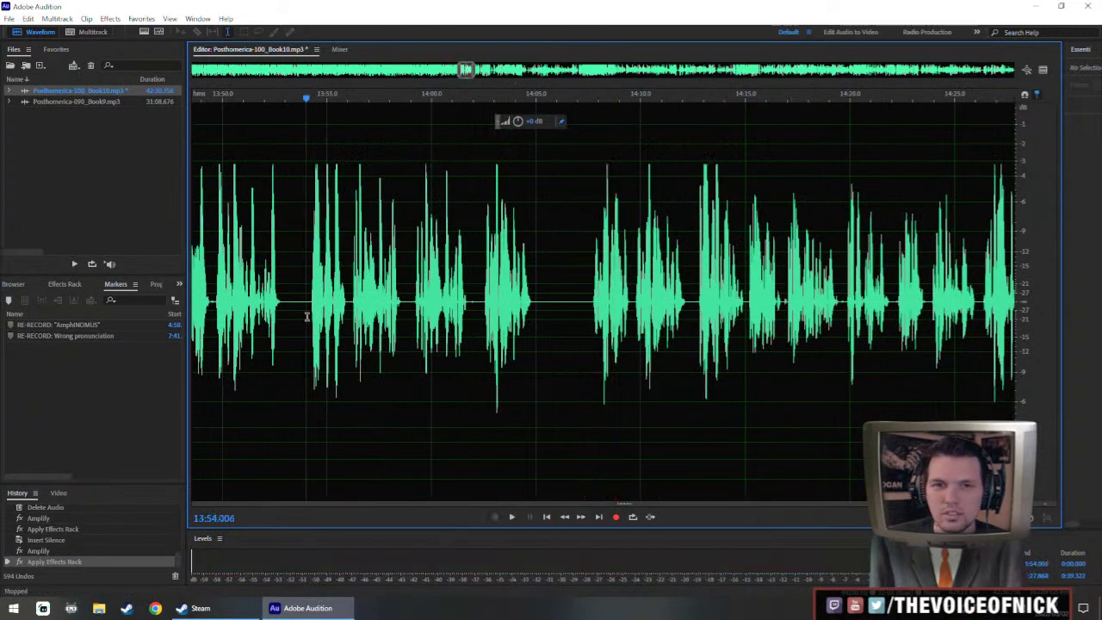
{"action": "key", "text": "space"}
- Add a marker at about 13:54.3, where the phrase starts, and name it "RE-RECORD: Not enough emphasis"
{"action": "scroll", "coordinate": [318, 315], "scroll_direction": "up", "scroll_amount": 5}
{"action": "left_click", "coordinate": [409, 320]}
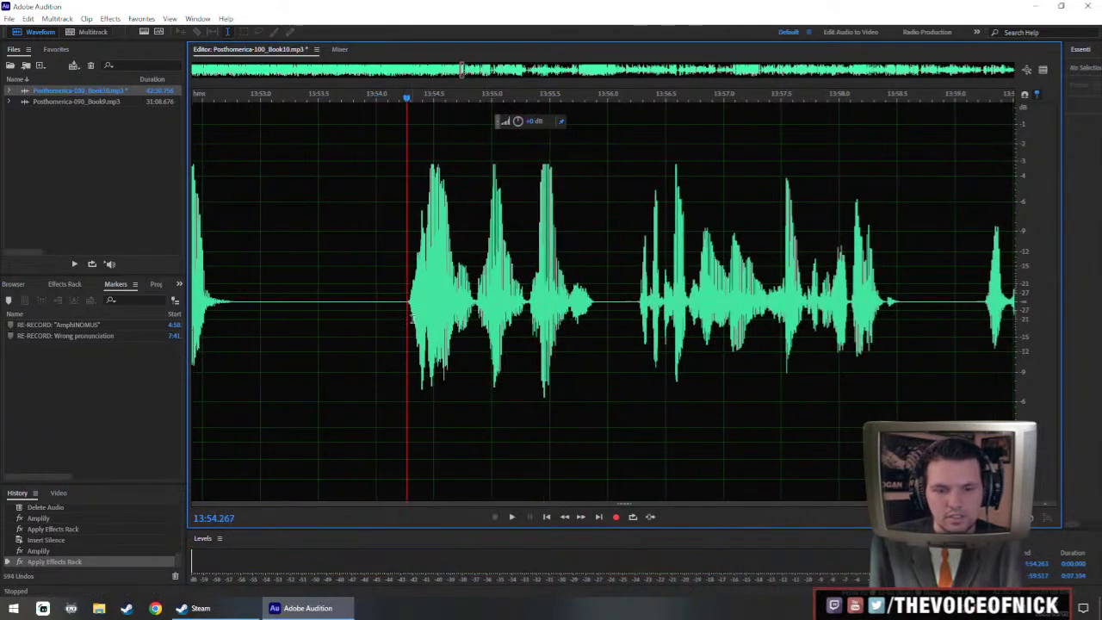
{"action": "key", "text": "m"}
{"action": "right_click", "coordinate": [406, 84]}
{"action": "left_click", "coordinate": [425, 103]}
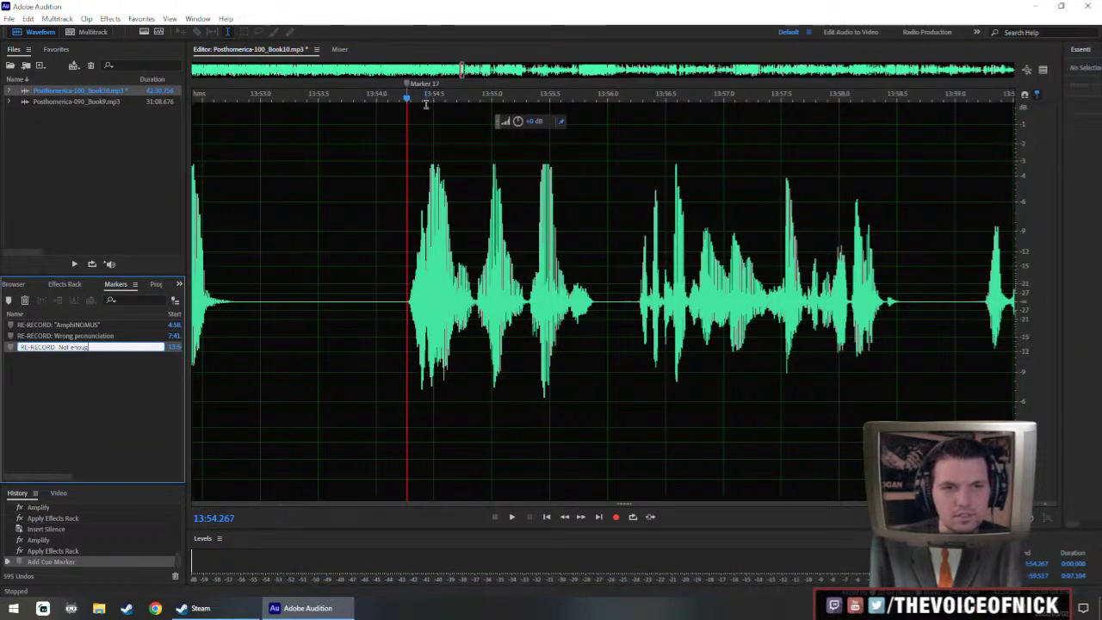
{"action": "type", "text": "is"}
{"action": "key", "text": "Return"}
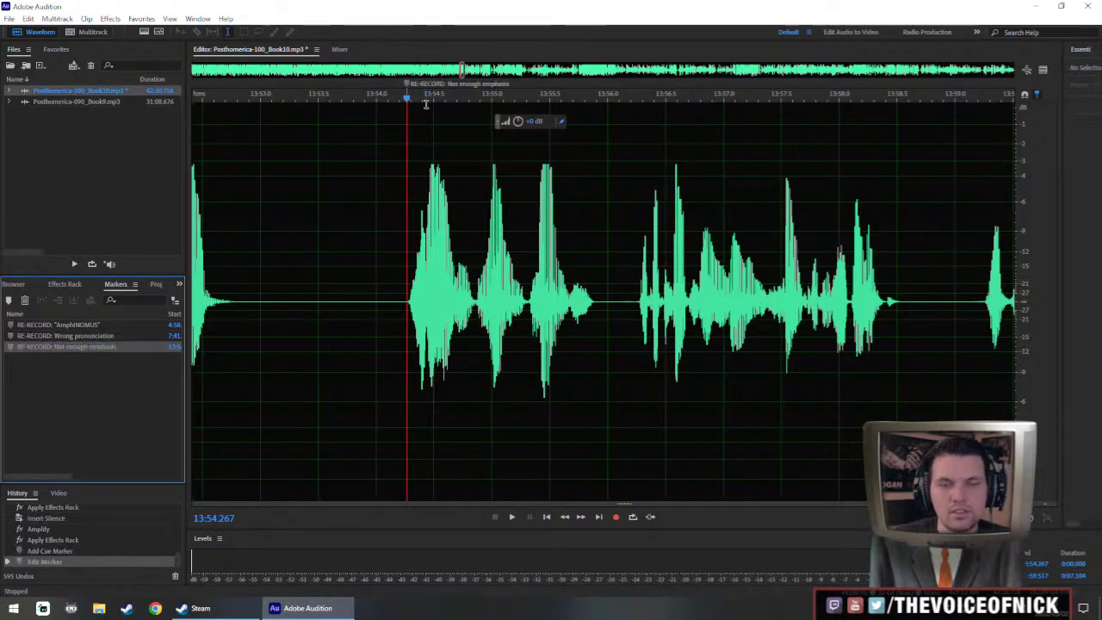
- Listen from the new marker at 13:54.3 through the next phrase, then from about 14:02.6
{"action": "key", "text": "space"}
{"action": "scroll", "coordinate": [588, 302], "scroll_direction": "down", "scroll_amount": 4}
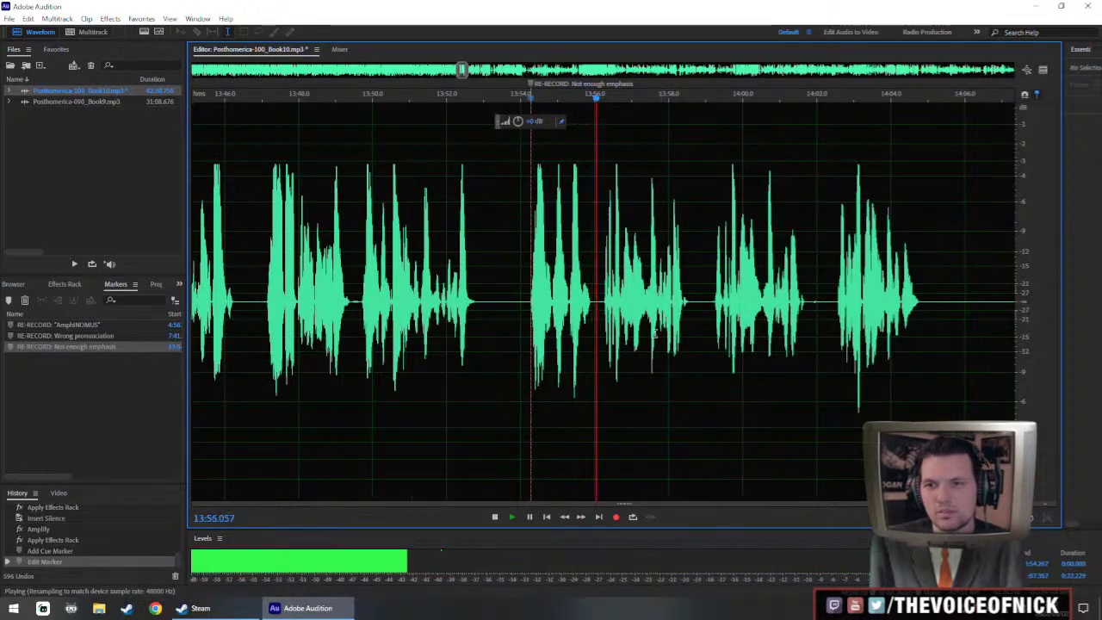
{"action": "scroll", "coordinate": [654, 332], "scroll_direction": "up", "scroll_amount": 2}
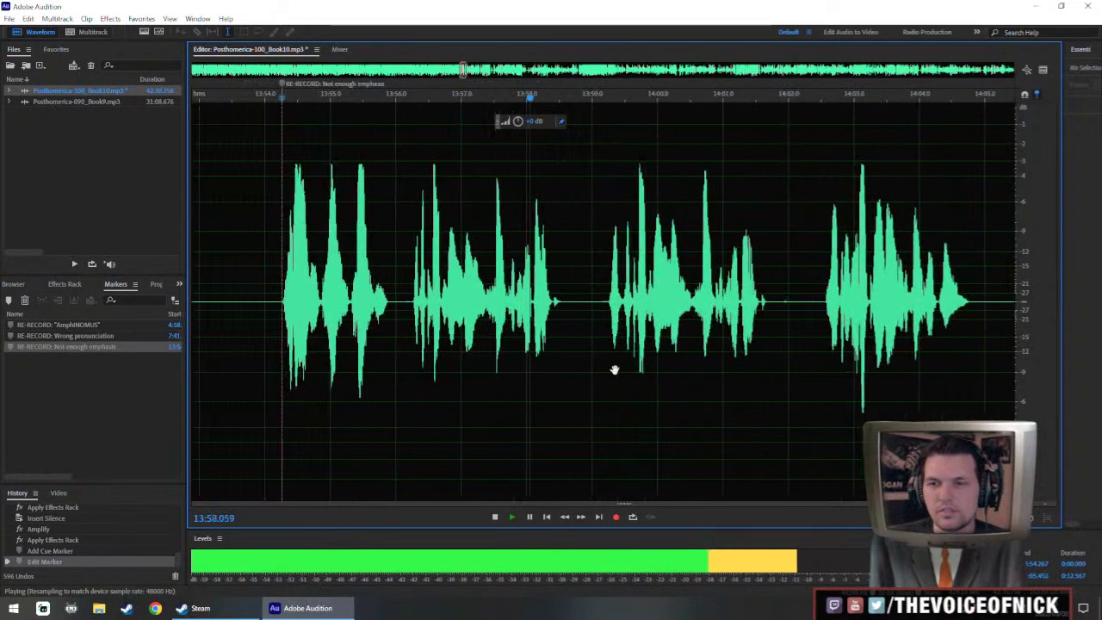
{"action": "scroll", "coordinate": [615, 370], "scroll_direction": "down", "scroll_amount": 2}
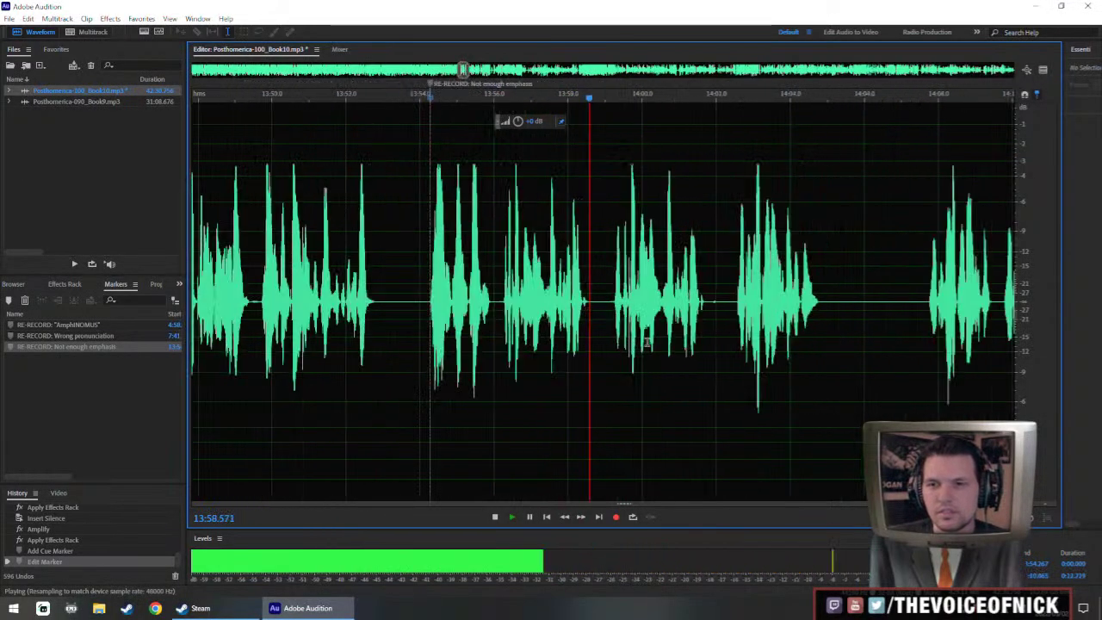
{"action": "left_click", "coordinate": [734, 320]}
{"action": "key", "text": "space"}
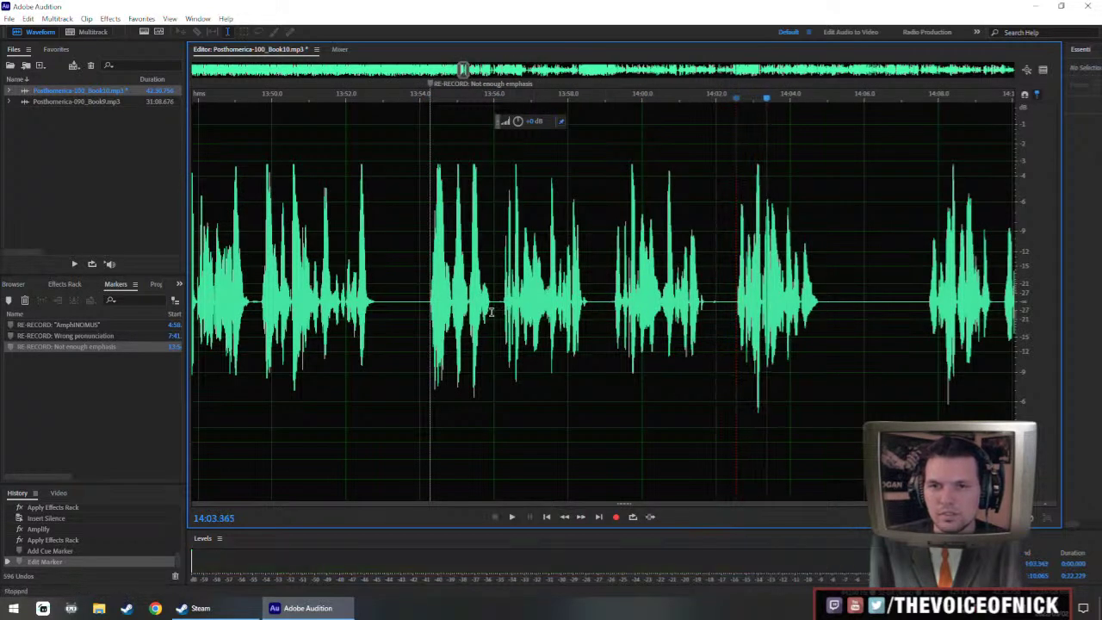
- Delete the take from about 13:56.1 to about 13:58.9 and play the join from about 13:53.8
{"action": "left_click_drag", "start_coordinate": [496, 313], "coordinate": [601, 312]}
{"action": "key", "text": "Delete"}
{"action": "key", "text": "space"}
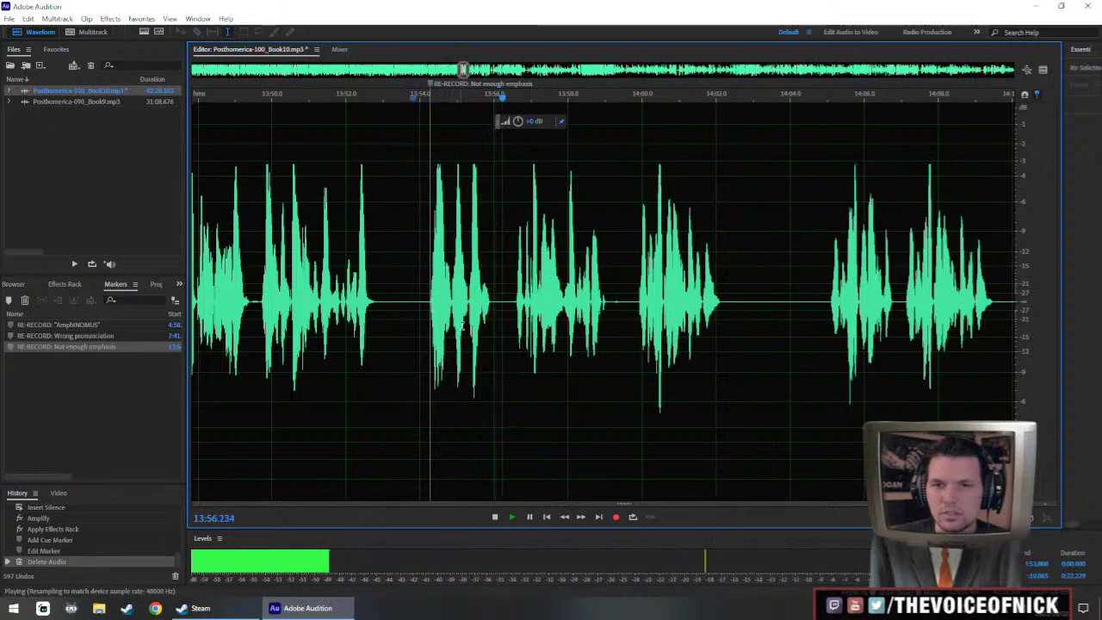
- Trim about 0.1 seconds from the pause near 13:56.1 and play it from about 13:55.3
{"action": "scroll", "coordinate": [463, 327], "scroll_direction": "up", "scroll_amount": 3}
{"action": "key", "text": "space"}
{"action": "left_click_drag", "start_coordinate": [544, 326], "coordinate": [555, 320]}
{"action": "key", "text": "Delete"}
{"action": "left_click", "coordinate": [474, 247]}
{"action": "key", "text": "space"}
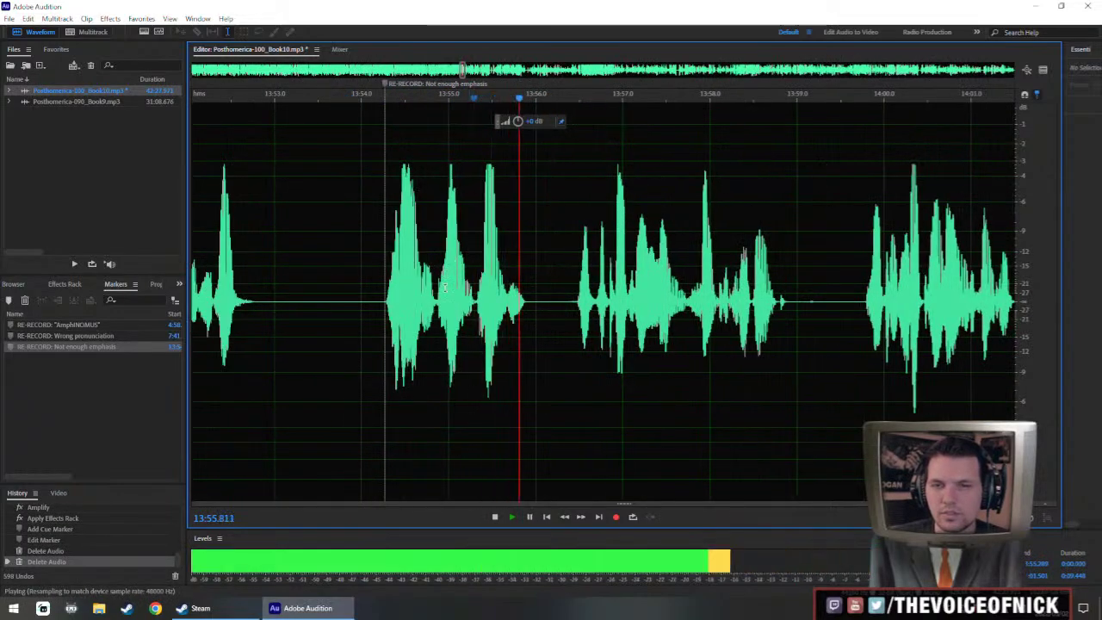
- Listen from about 13:54.9 through the trimmed pause to the next phrase, then skip ahead to about 14:04.9
{"action": "left_click", "coordinate": [441, 336]}
{"action": "scroll", "coordinate": [490, 321], "scroll_direction": "down", "scroll_amount": 10}
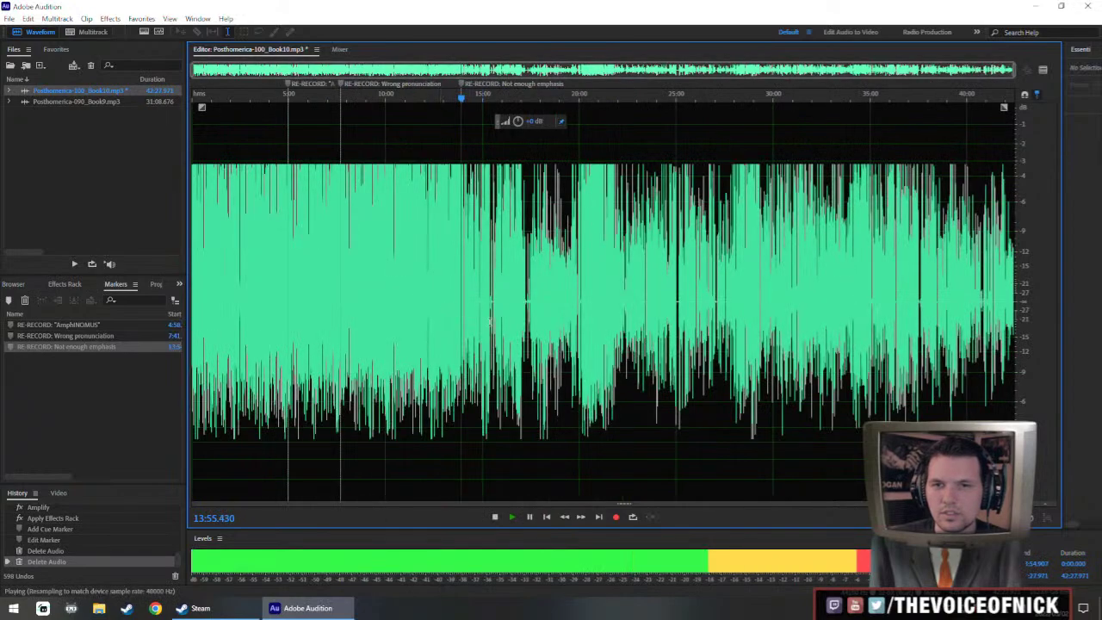
{"action": "scroll", "coordinate": [493, 324], "scroll_direction": "up", "scroll_amount": 5}
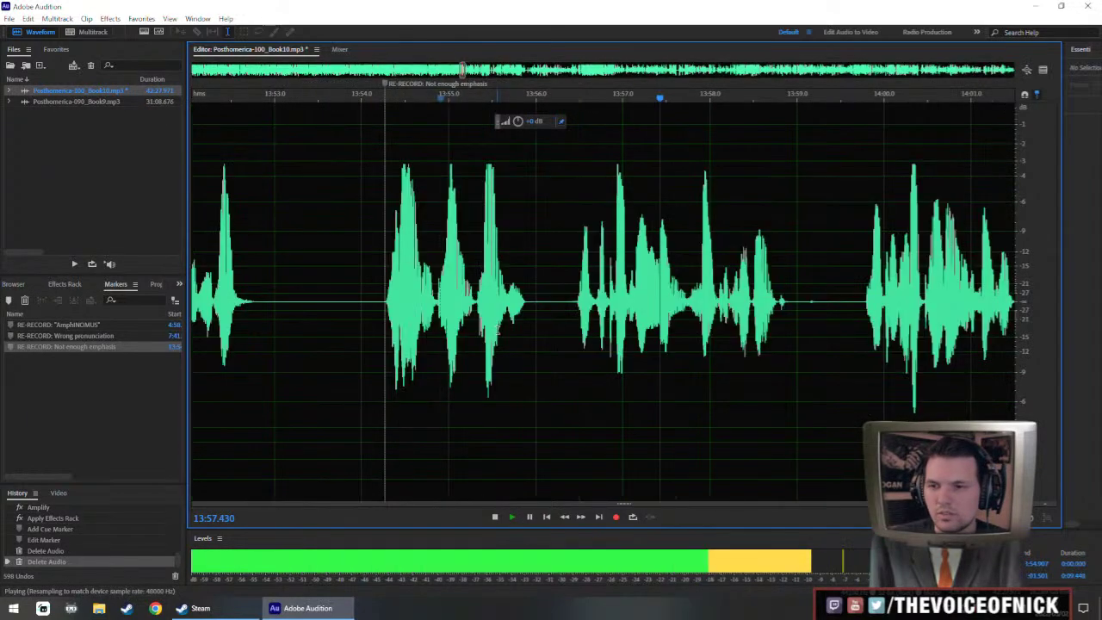
{"action": "scroll", "coordinate": [497, 323], "scroll_direction": "down", "scroll_amount": 2}
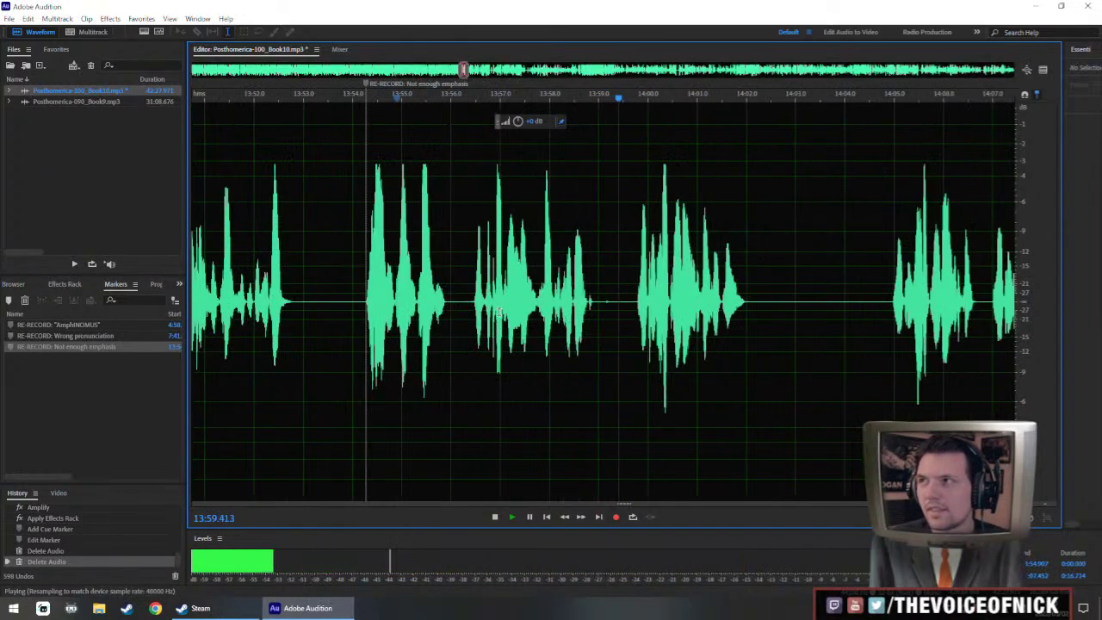
{"action": "scroll", "coordinate": [501, 313], "scroll_direction": "down", "scroll_amount": 2}
{"action": "scroll", "coordinate": [572, 313], "scroll_direction": "up", "scroll_amount": 2}
{"action": "left_click", "coordinate": [815, 307]}
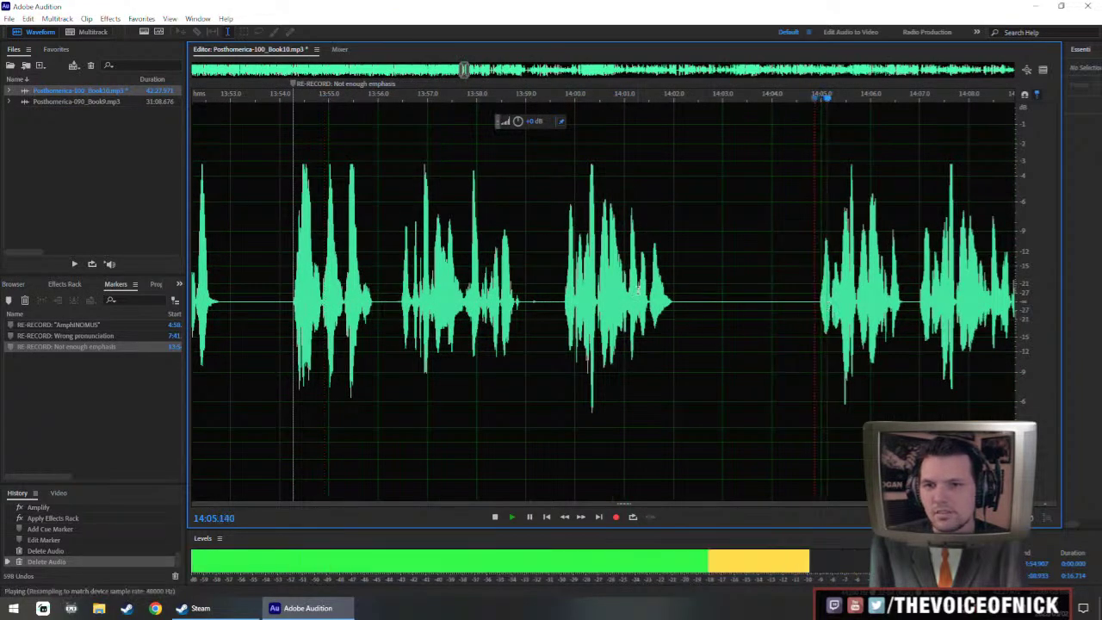
- Delete the take from about 13:59.7 to about 14:04.9 and replace the pause just before the join with silence
{"action": "left_click_drag", "start_coordinate": [561, 336], "coordinate": [818, 347]}
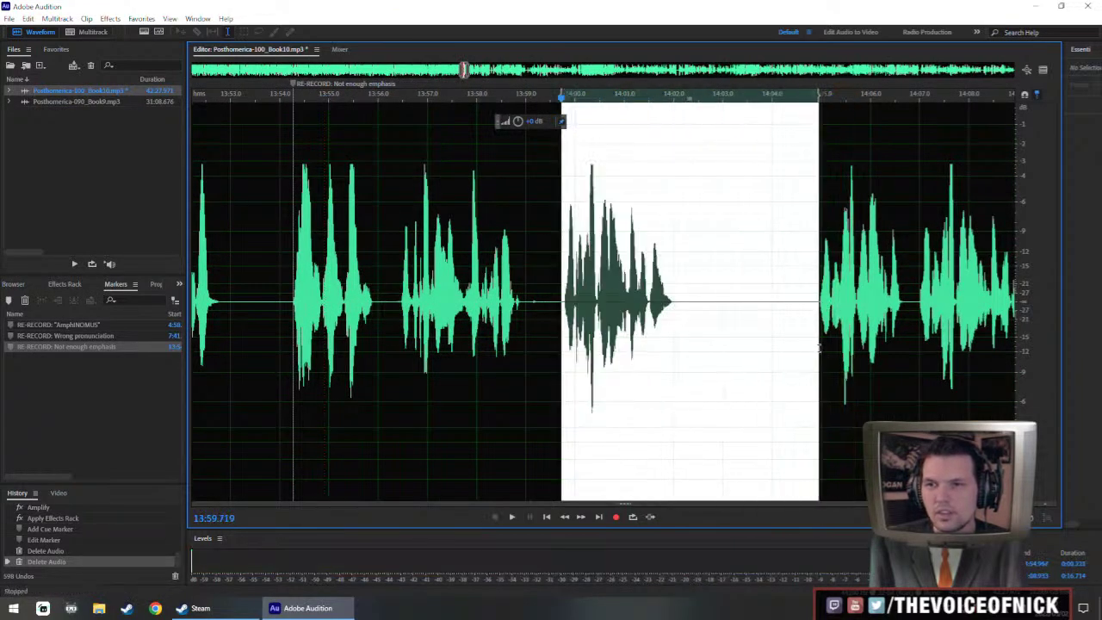
{"action": "key", "text": "Delete"}
{"action": "left_click_drag", "start_coordinate": [523, 316], "coordinate": [864, 323]}
{"action": "key", "text": "shift+s"}
{"action": "key", "text": "Return"}
- Raise the level of the passage from about 13:59.6 to about 14:53.3 and apply the effects rack to it
{"action": "left_click", "coordinate": [572, 327]}
{"action": "scroll", "coordinate": [861, 323], "scroll_direction": "down", "scroll_amount": 5}
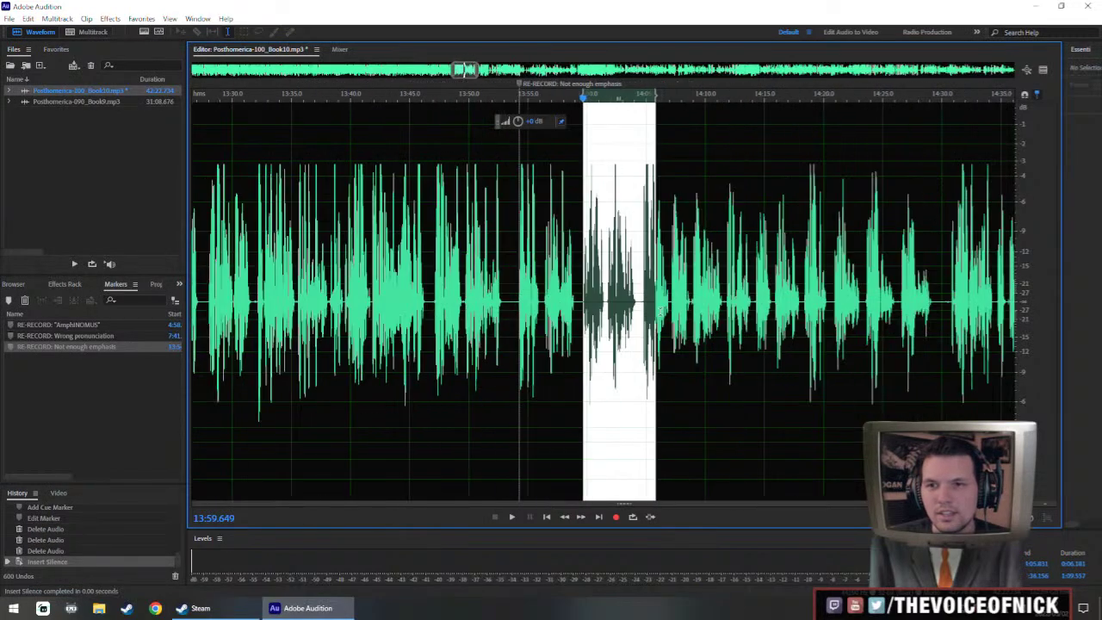
{"action": "left_click_drag", "start_coordinate": [655, 342], "coordinate": [939, 341]}
{"action": "scroll", "coordinate": [939, 302], "scroll_direction": "down", "scroll_amount": 4}
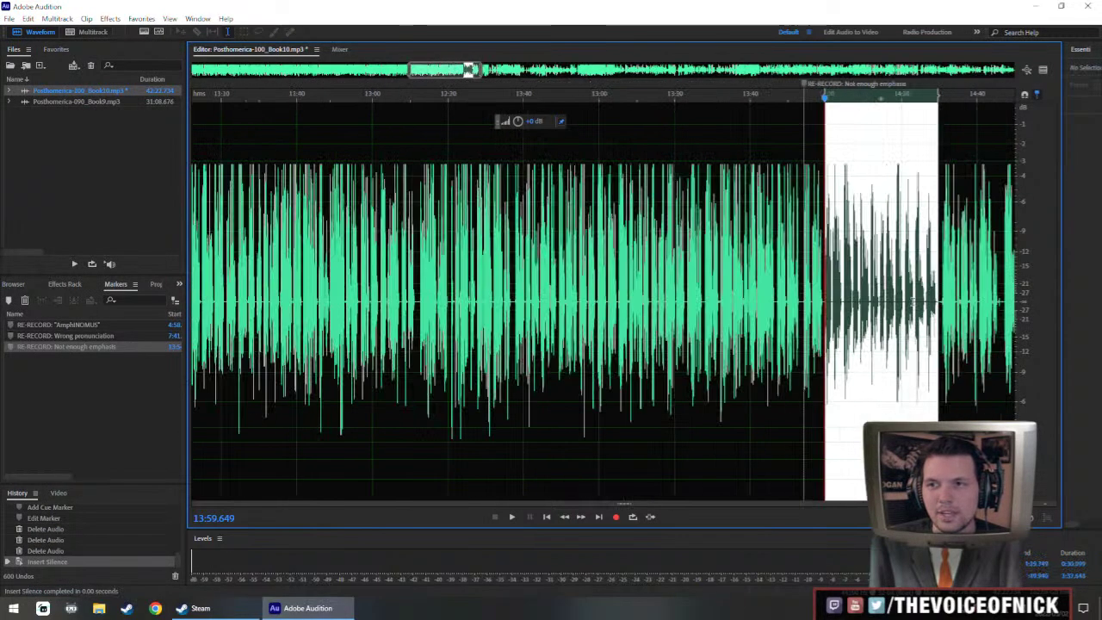
{"action": "scroll", "coordinate": [836, 297], "scroll_direction": "right", "scroll_amount": 3}
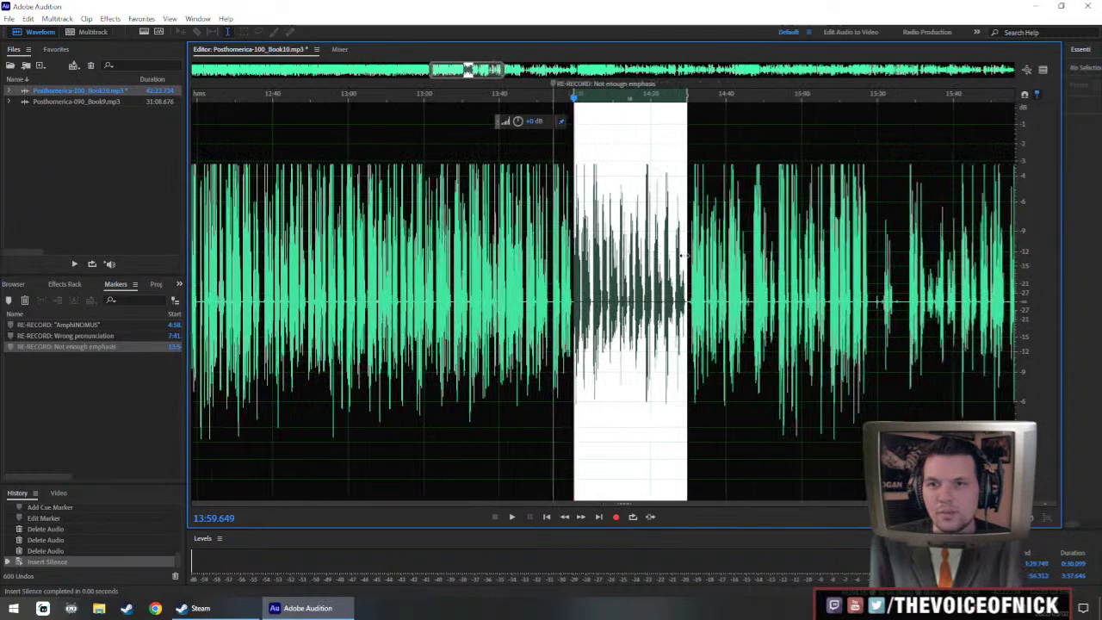
{"action": "left_click_drag", "start_coordinate": [684, 255], "coordinate": [772, 274]}
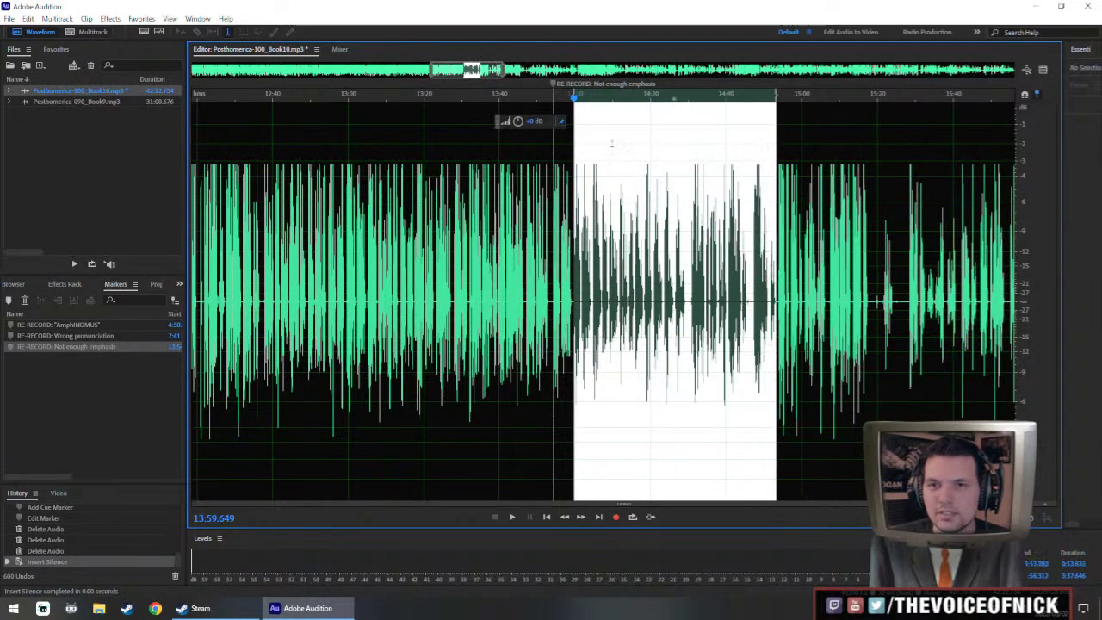
{"action": "left_click_drag", "start_coordinate": [519, 121], "coordinate": [520, 110]}
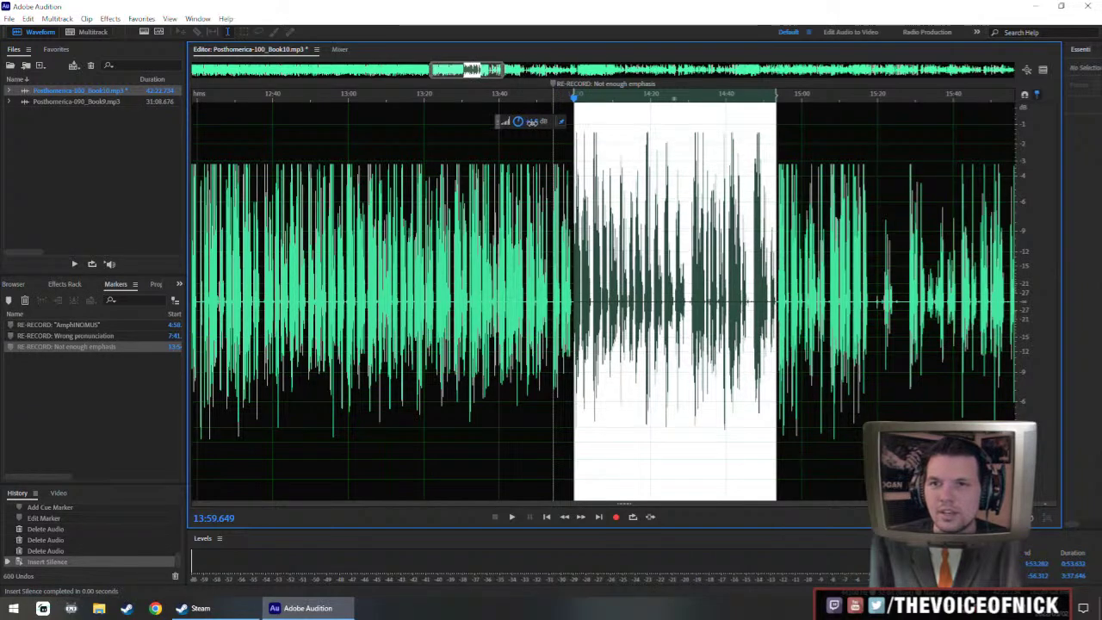
{"action": "left_click_drag", "start_coordinate": [531, 123], "coordinate": [531, 122]}
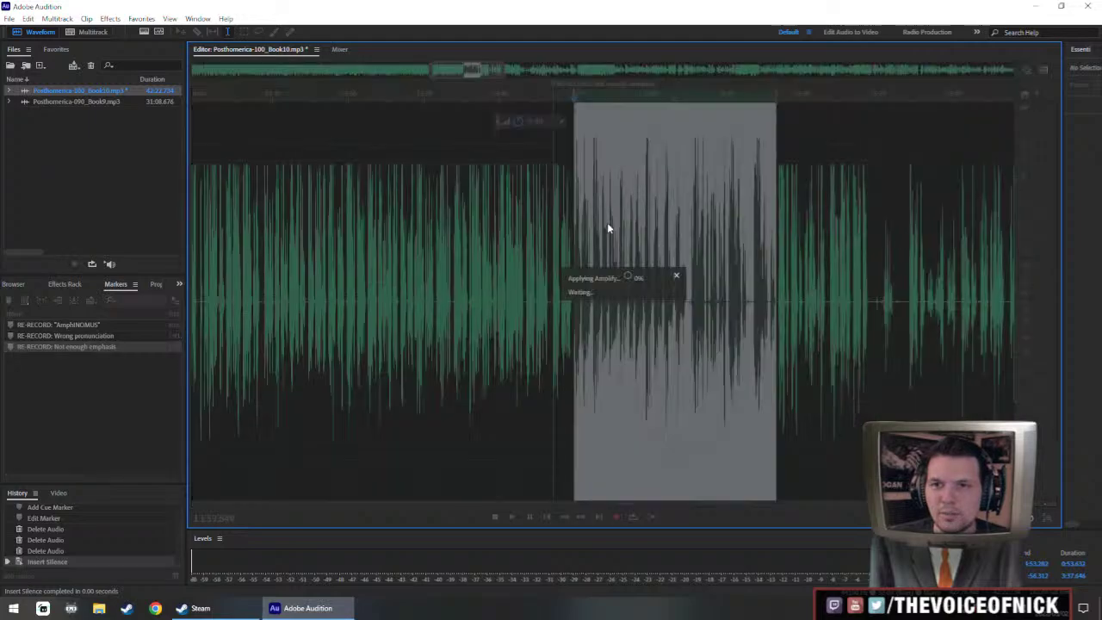
{"action": "key", "text": "ctrl+r"}
- Place the playhead in the pause before the third re-record marker, at about 13:53.5, and save the recording
{"action": "scroll", "coordinate": [601, 250], "scroll_direction": "up", "scroll_amount": 4}
{"action": "left_click", "coordinate": [467, 275]}
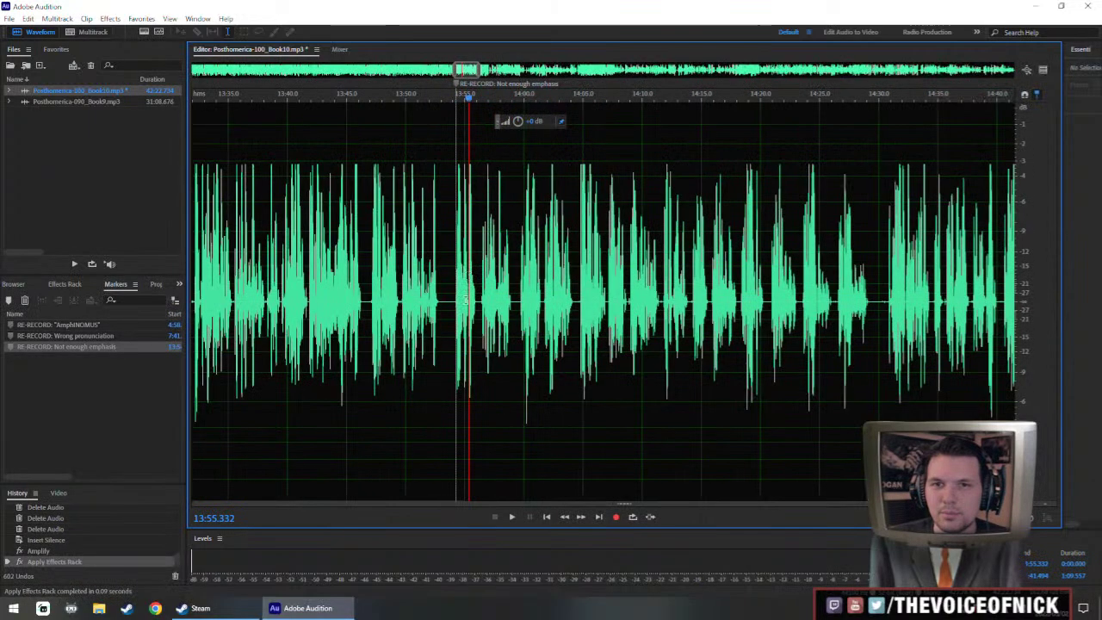
{"action": "left_click", "coordinate": [452, 310]}
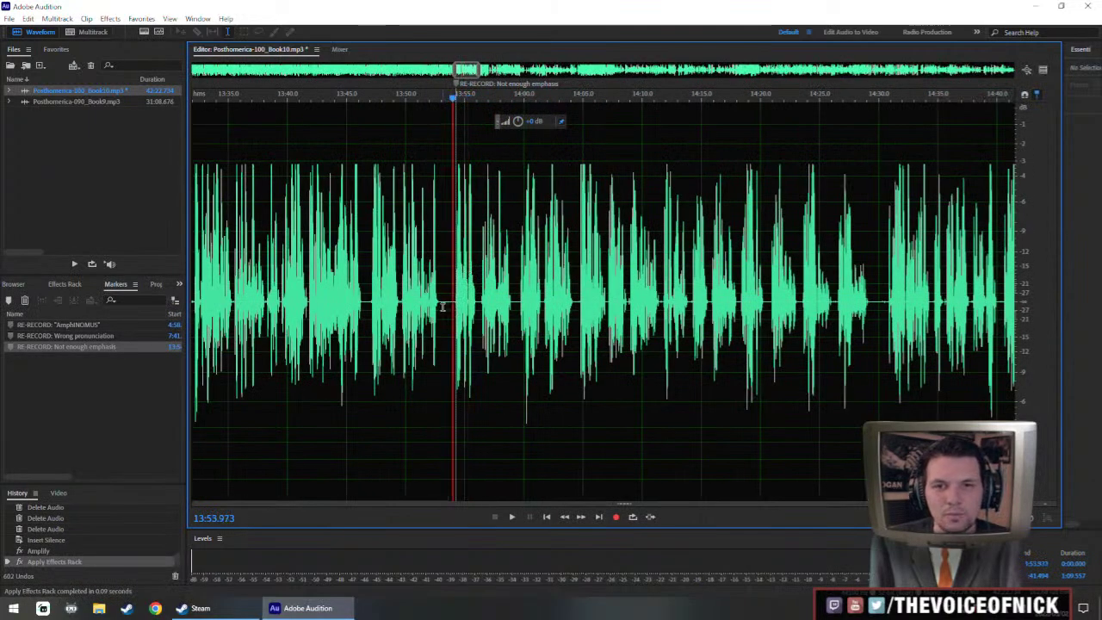
{"action": "left_click", "coordinate": [445, 310]}
{"action": "left_click", "coordinate": [454, 308]}
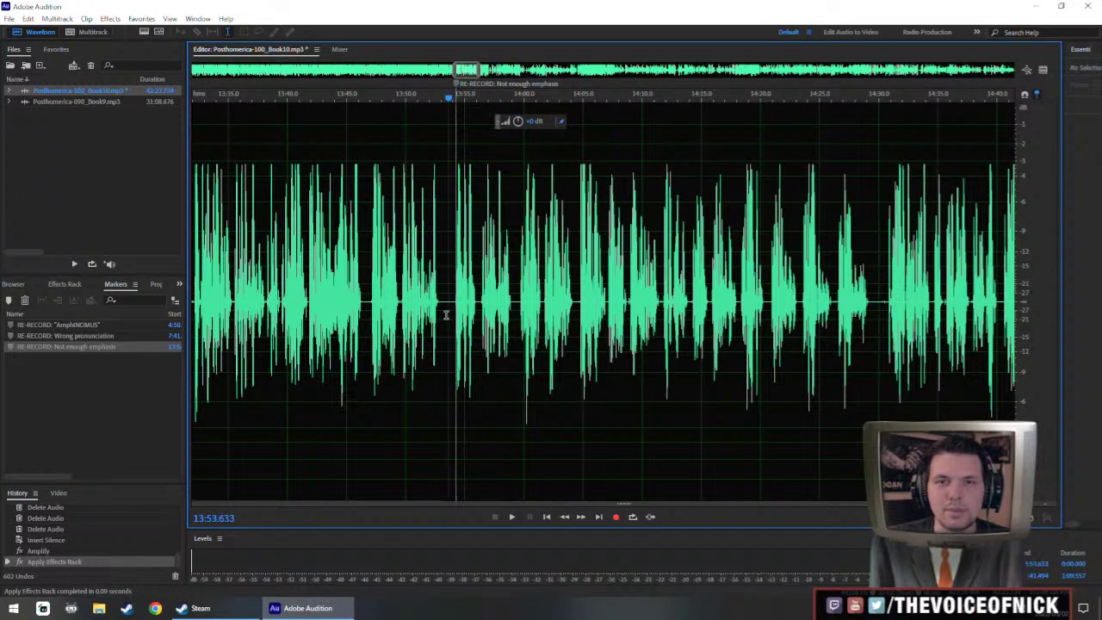
{"action": "left_click", "coordinate": [445, 324]}
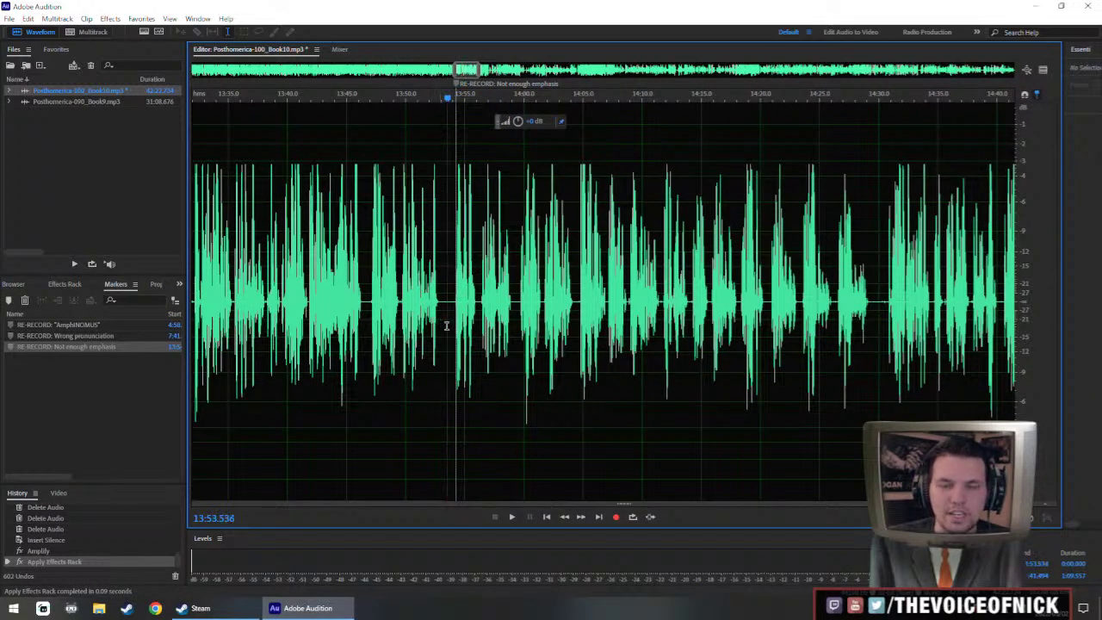
{"action": "scroll", "coordinate": [446, 326], "scroll_direction": "up", "scroll_amount": 3}
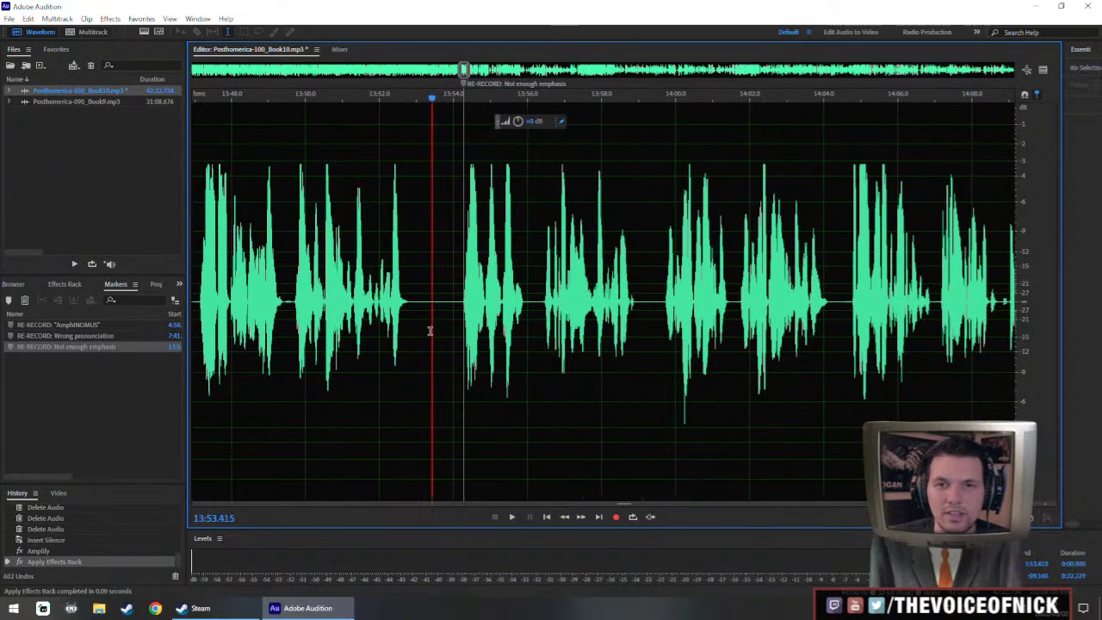
{"action": "left_click", "coordinate": [434, 338]}
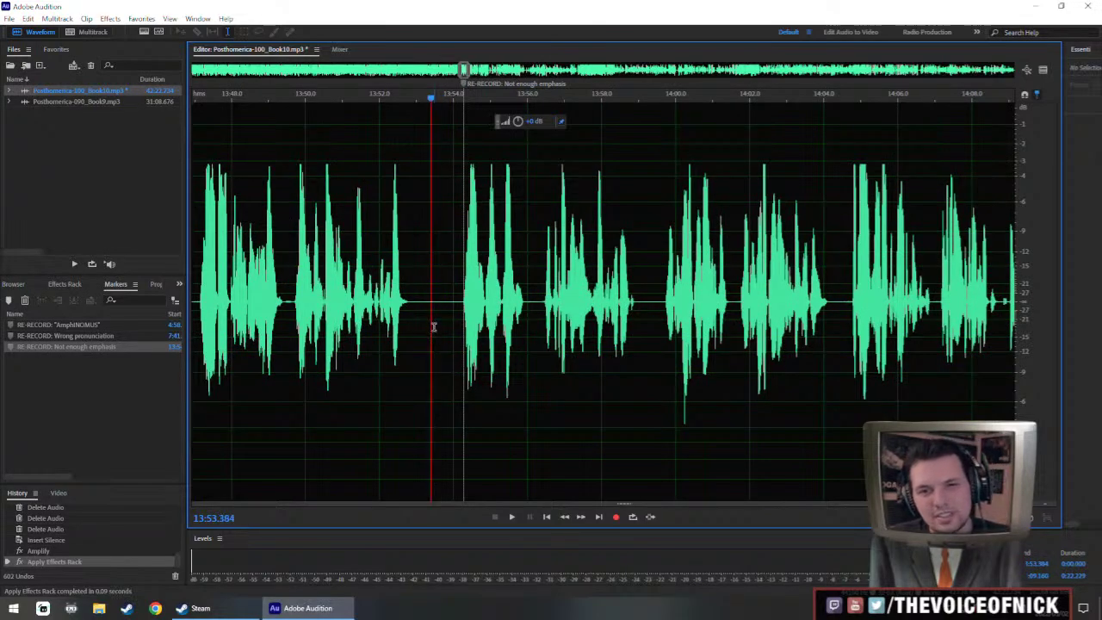
{"action": "left_click", "coordinate": [434, 327]}
{"action": "key", "text": "ctrl+s"}
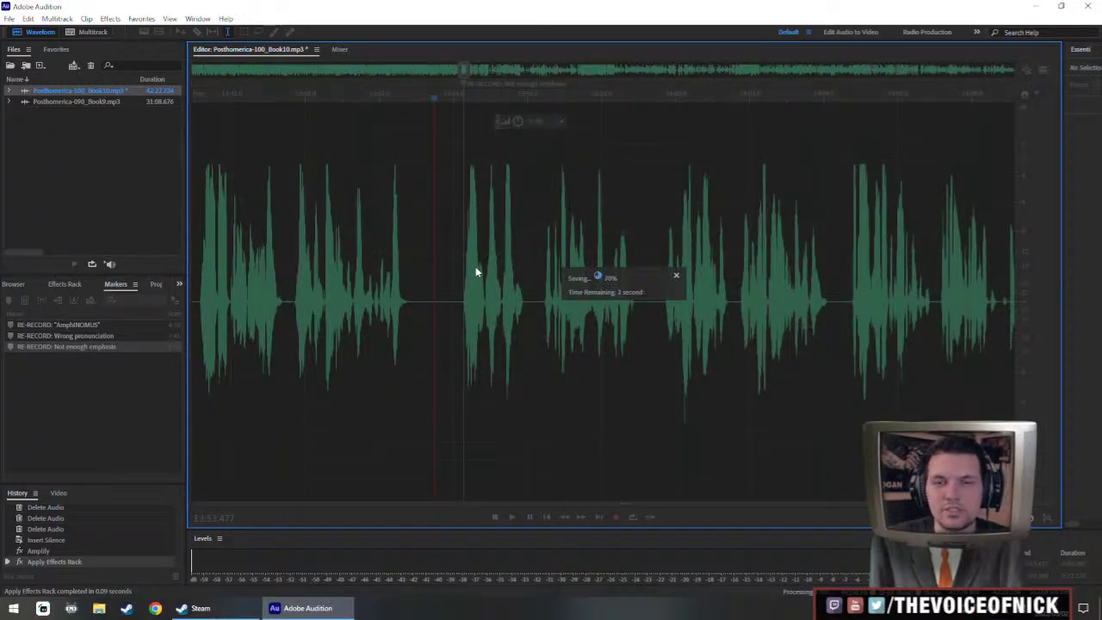
- Play the recording from about 13:46.8 past the re-record marker to about 14:02.5
{"action": "scroll", "coordinate": [475, 293], "scroll_direction": "down", "scroll_amount": 5}
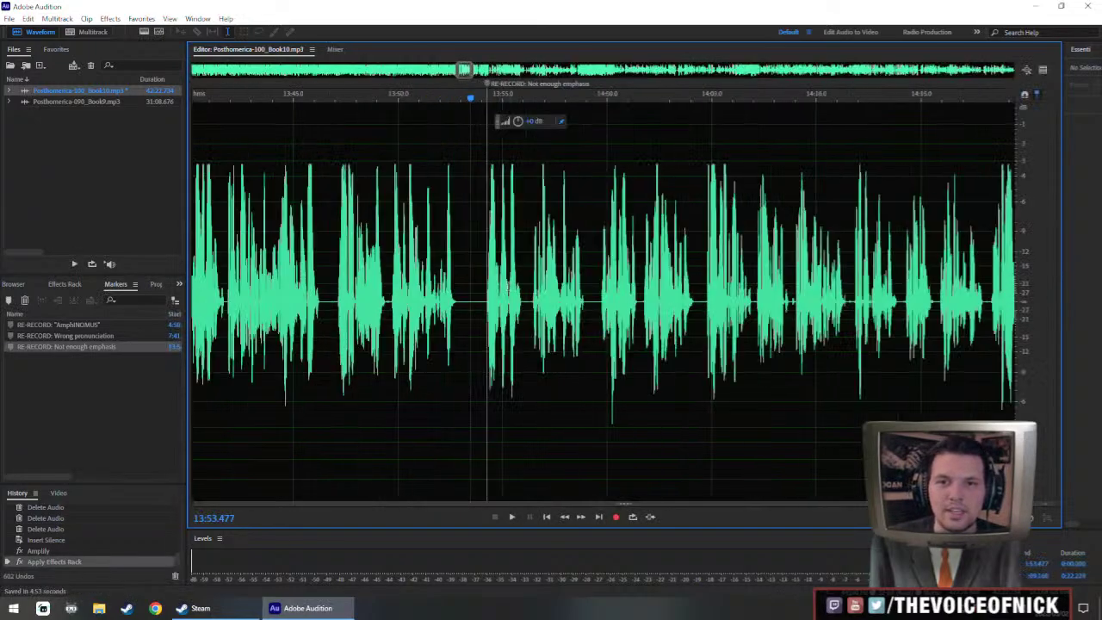
{"action": "scroll", "coordinate": [474, 306], "scroll_direction": "down", "scroll_amount": 2}
{"action": "scroll", "coordinate": [472, 303], "scroll_direction": "up", "scroll_amount": 2}
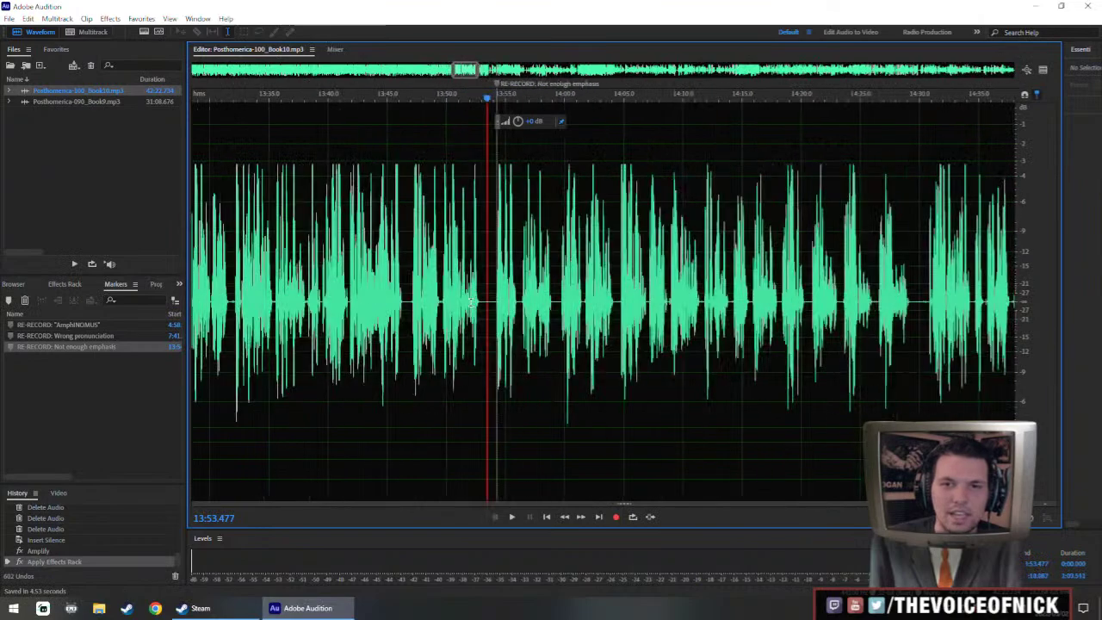
{"action": "left_click_drag", "start_coordinate": [486, 294], "coordinate": [453, 309]}
{"action": "left_click_drag", "start_coordinate": [373, 300], "coordinate": [455, 313]}
{"action": "left_click", "coordinate": [457, 312]}
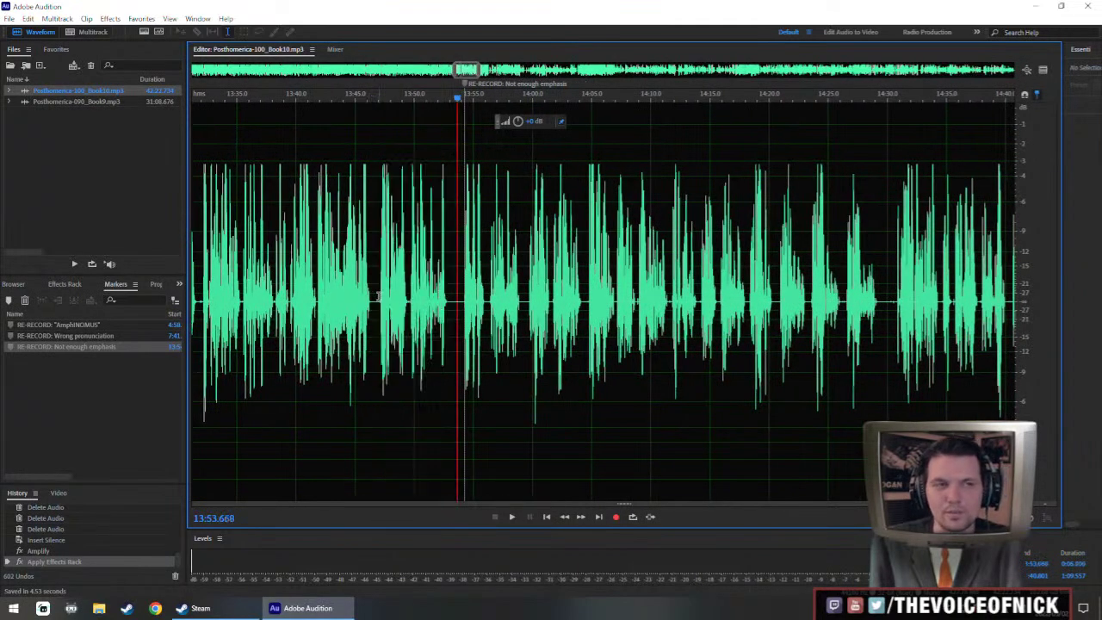
{"action": "left_click_drag", "start_coordinate": [384, 295], "coordinate": [342, 315]}
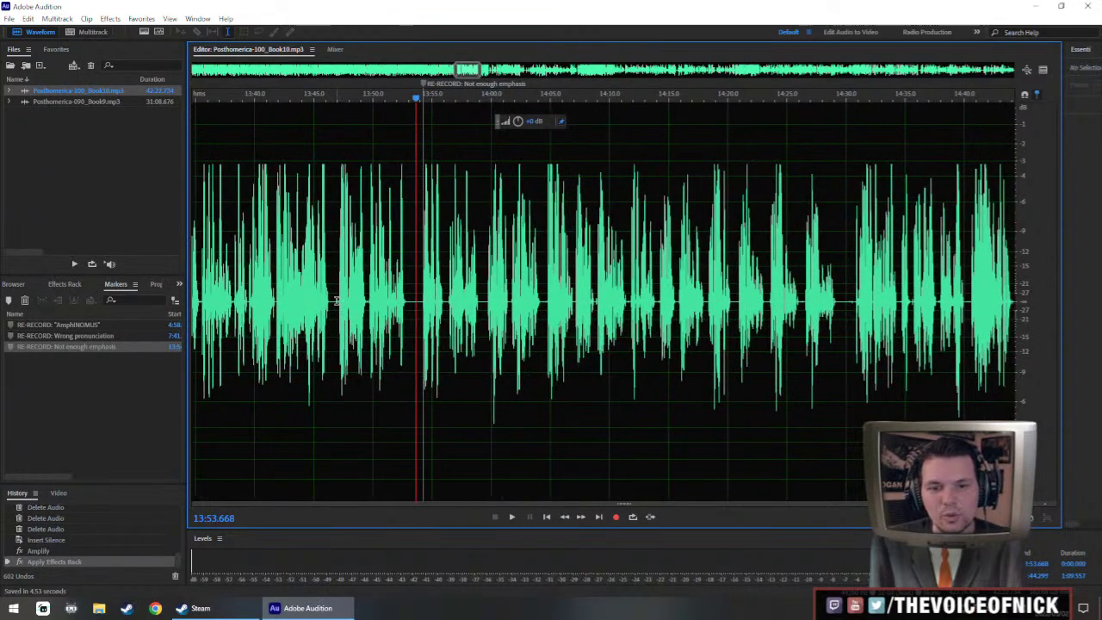
{"action": "scroll", "coordinate": [342, 327], "scroll_direction": "right", "scroll_amount": 2}
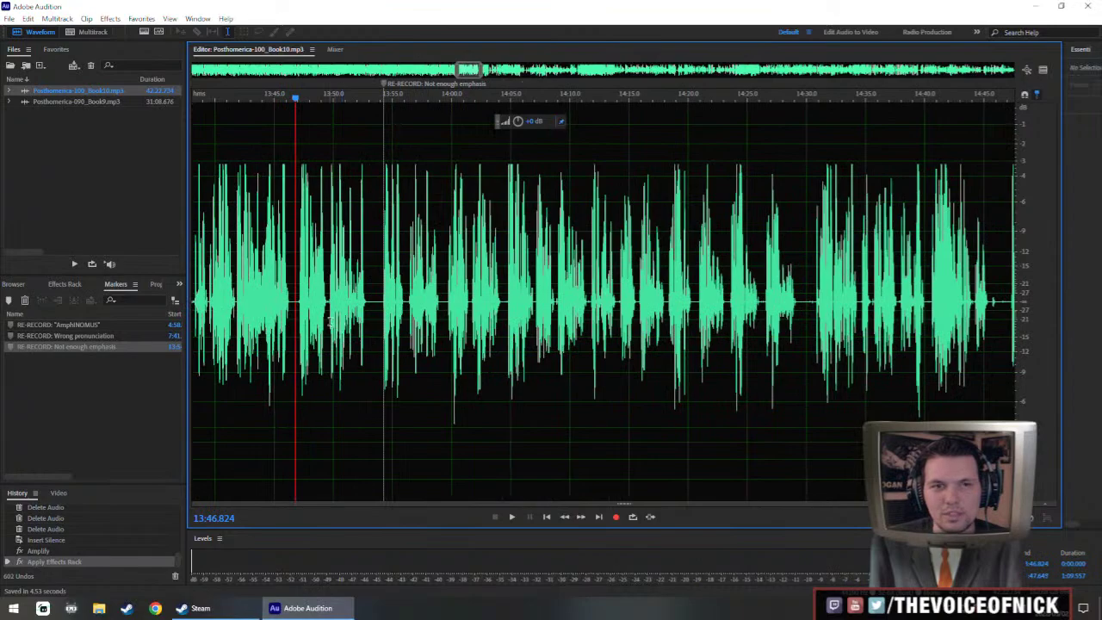
{"action": "key", "text": "space"}
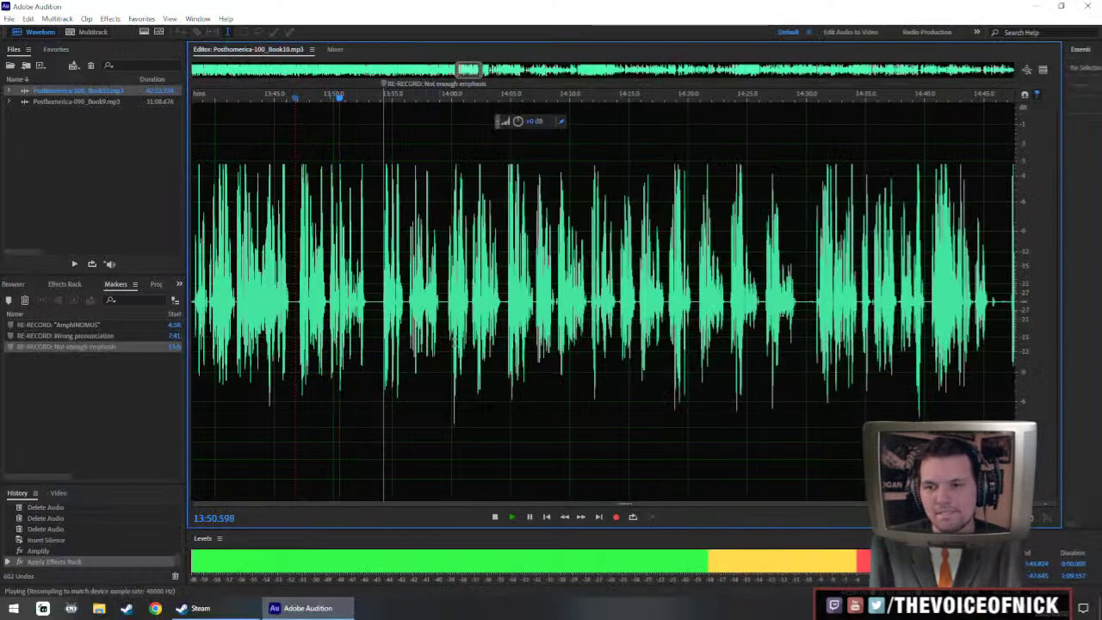
{"action": "scroll", "coordinate": [353, 288], "scroll_direction": "up", "scroll_amount": 3}
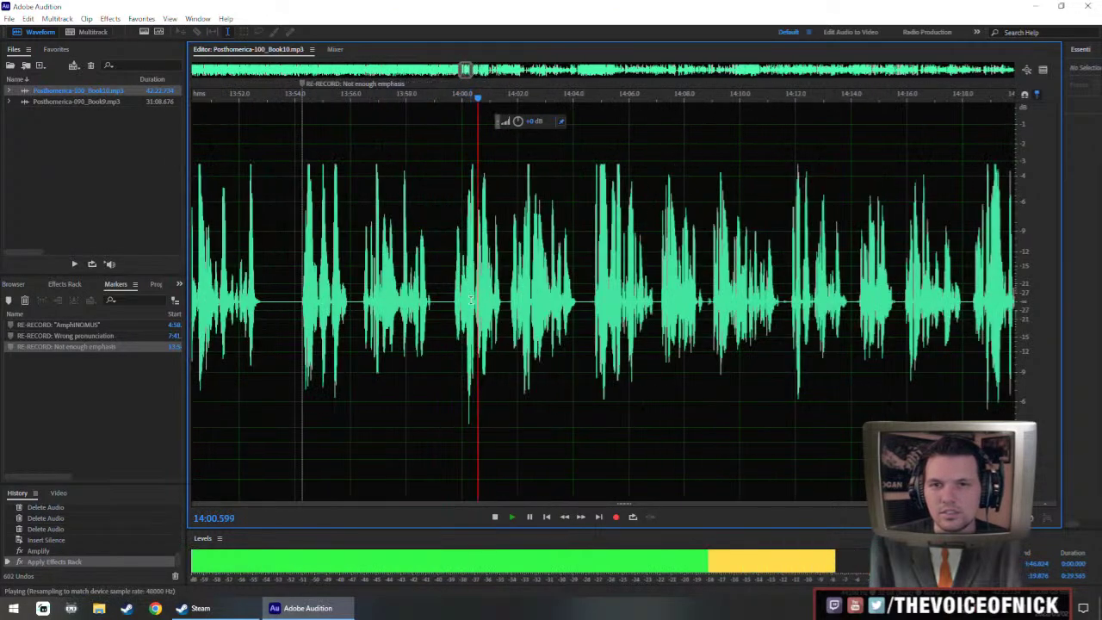
- Delete the take from about 13:59.6 to about 14:01.7 and play the join from about 13:58.2
{"action": "left_click", "coordinate": [432, 312]}
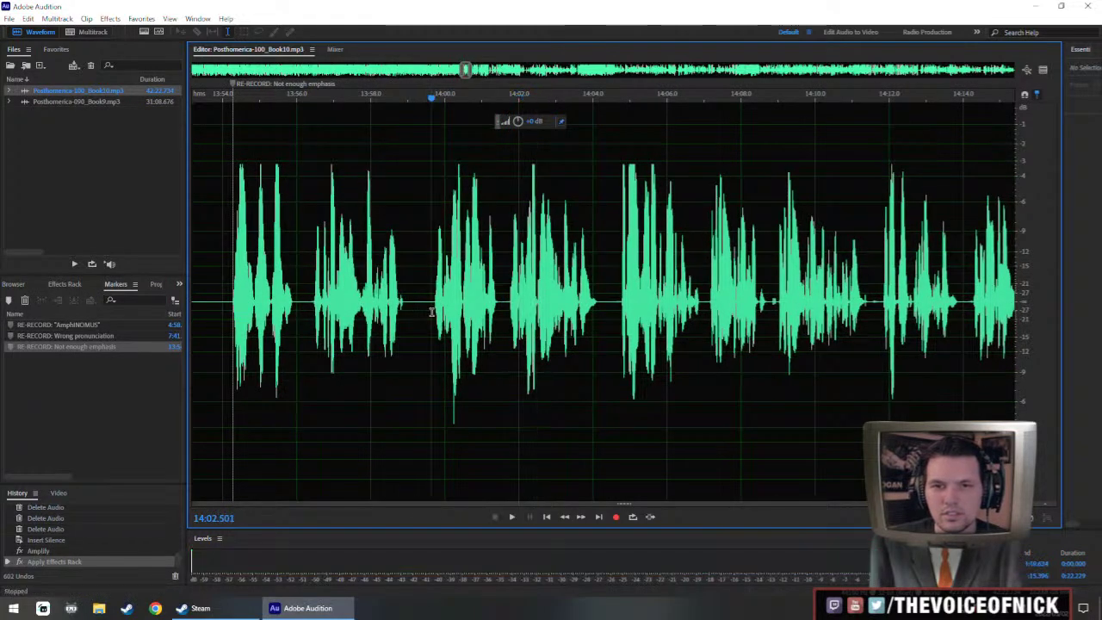
{"action": "left_click_drag", "start_coordinate": [431, 312], "coordinate": [506, 323]}
{"action": "key", "text": "Delete"}
{"action": "key", "text": "space"}
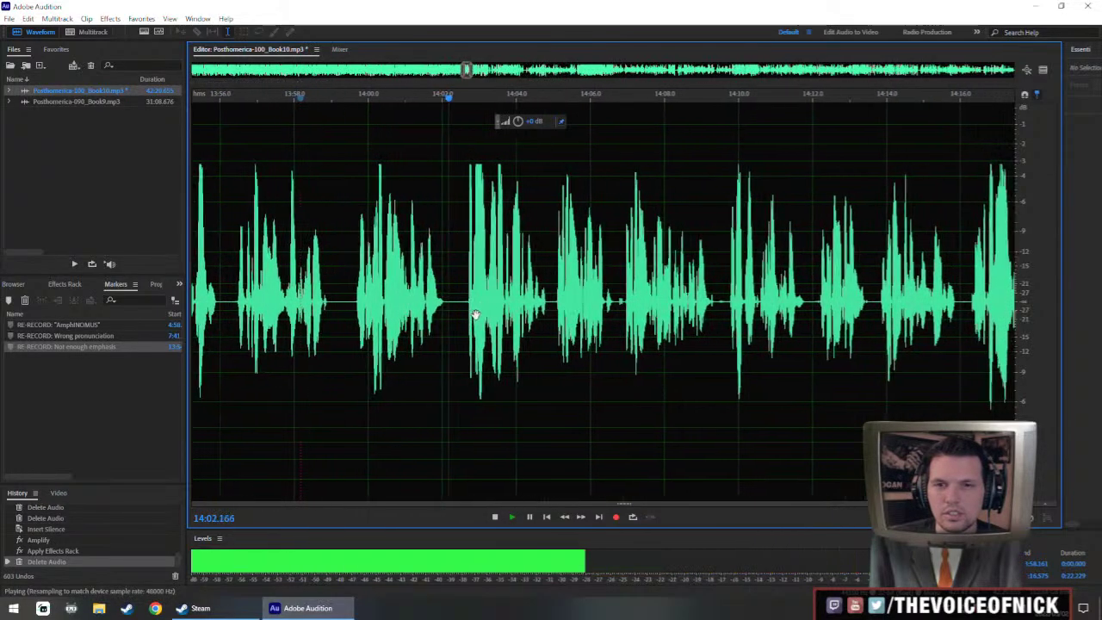
- Trim about 0.1 seconds from the pause near 14:02.3 and play it from about 13:57.7
{"action": "left_click", "coordinate": [432, 317]}
{"action": "key", "text": "space"}
{"action": "left_click_drag", "start_coordinate": [433, 317], "coordinate": [438, 317]}
{"action": "key", "text": "Delete"}
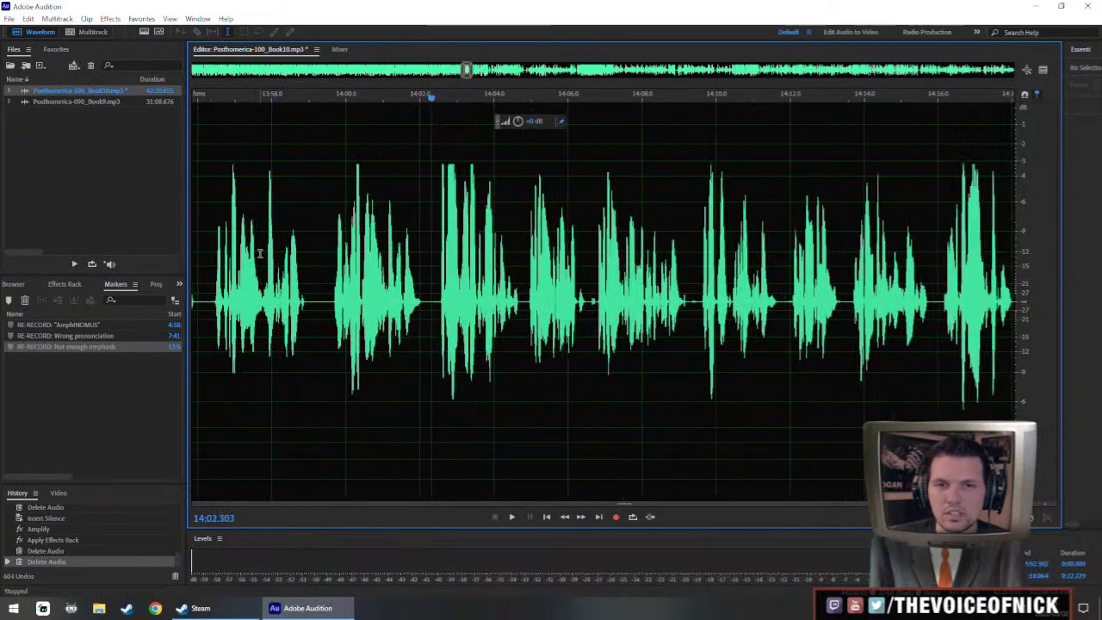
{"action": "left_click", "coordinate": [261, 253]}
{"action": "key", "text": "space"}
{"action": "key", "text": "backslash"}
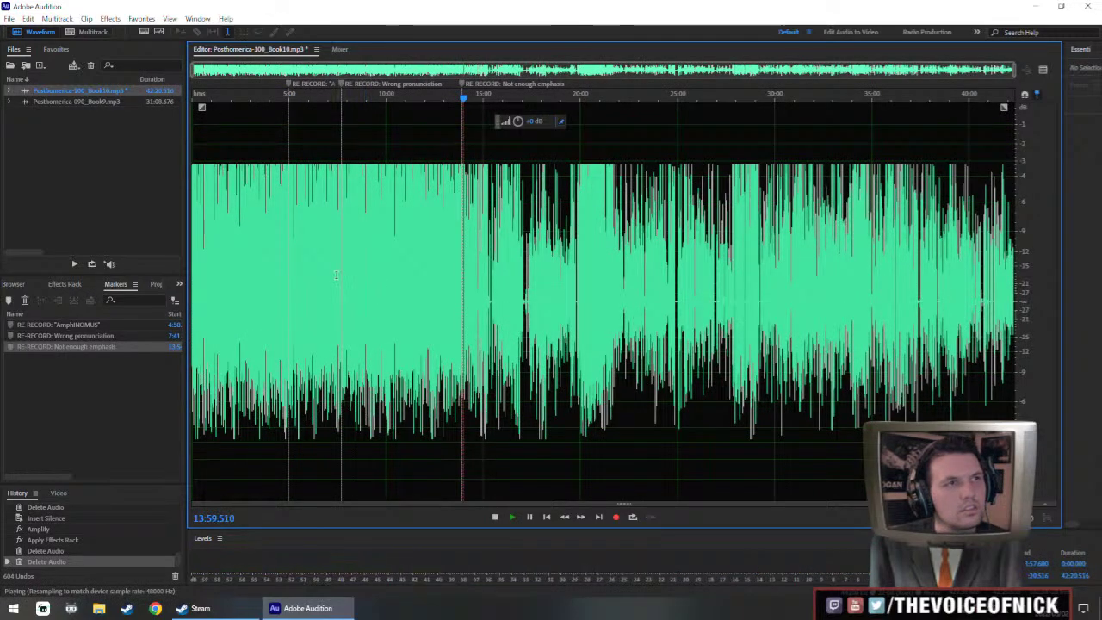
{"action": "key", "text": "backslash"}
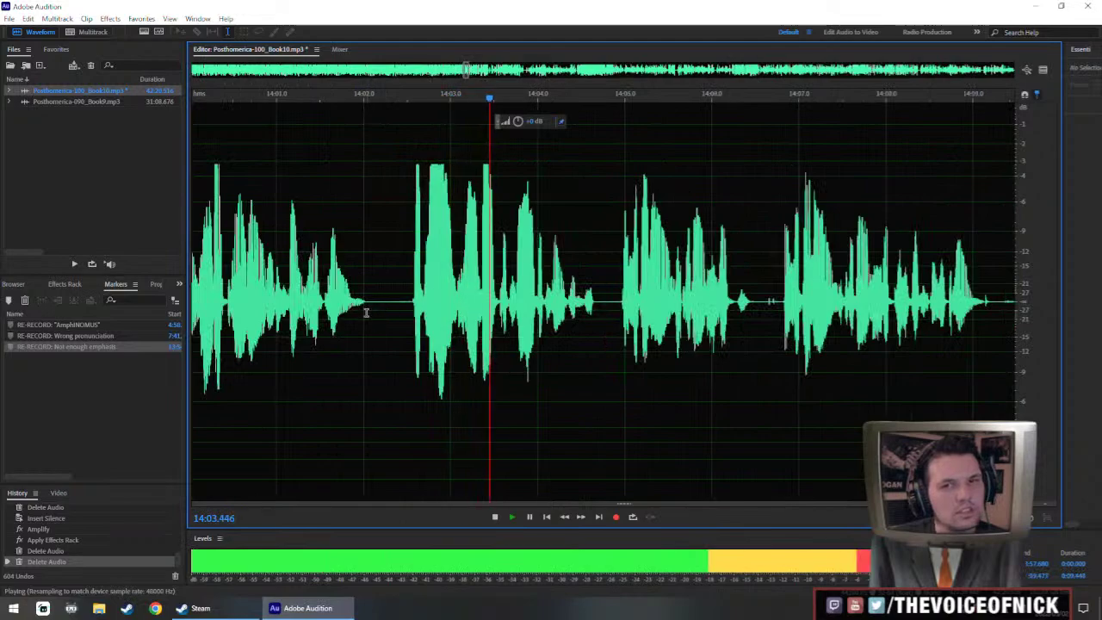
{"action": "key", "text": "space"}
- Replace the pause from about 14:02.0 to about 14:02.5 with silence and paste a copy of it at about 14:02.2
{"action": "left_click_drag", "start_coordinate": [366, 312], "coordinate": [410, 333]}
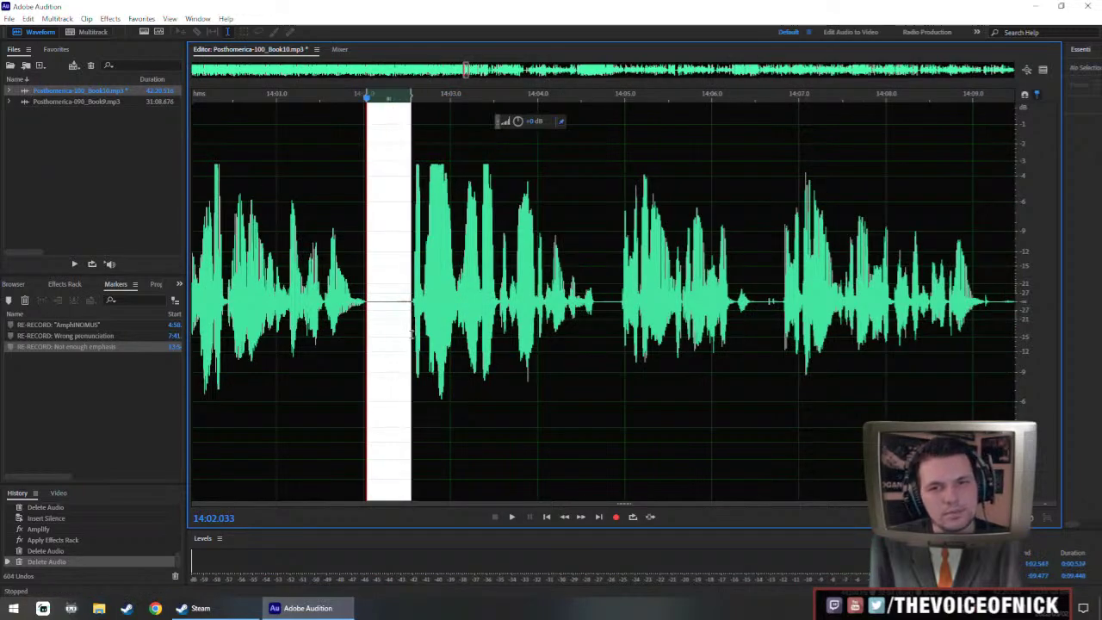
{"action": "key", "text": "shift+s"}
{"action": "key", "text": "Return"}
{"action": "left_click", "coordinate": [384, 338]}
{"action": "key", "text": "ctrl+v"}
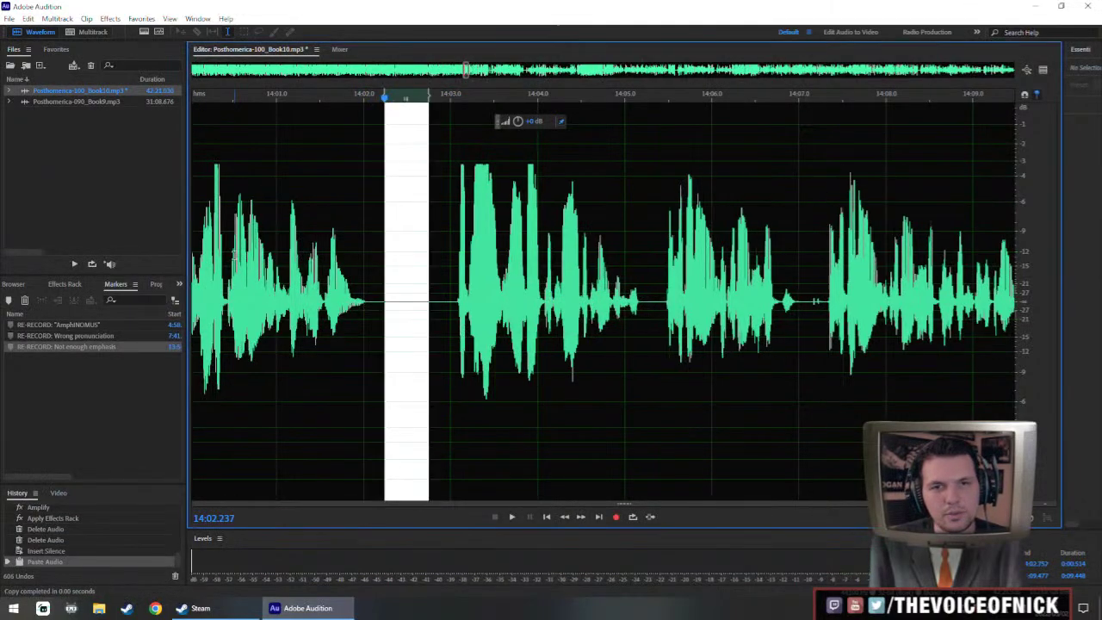
- Play the lengthened pause from about 14:00.5 and trim about 0.2 seconds from it near 14:02.4
{"action": "left_click", "coordinate": [234, 318]}
{"action": "scroll", "coordinate": [342, 313], "scroll_direction": "down", "scroll_amount": 2}
{"action": "key", "text": "space"}
{"action": "scroll", "coordinate": [342, 314], "scroll_direction": "down", "scroll_amount": 1}
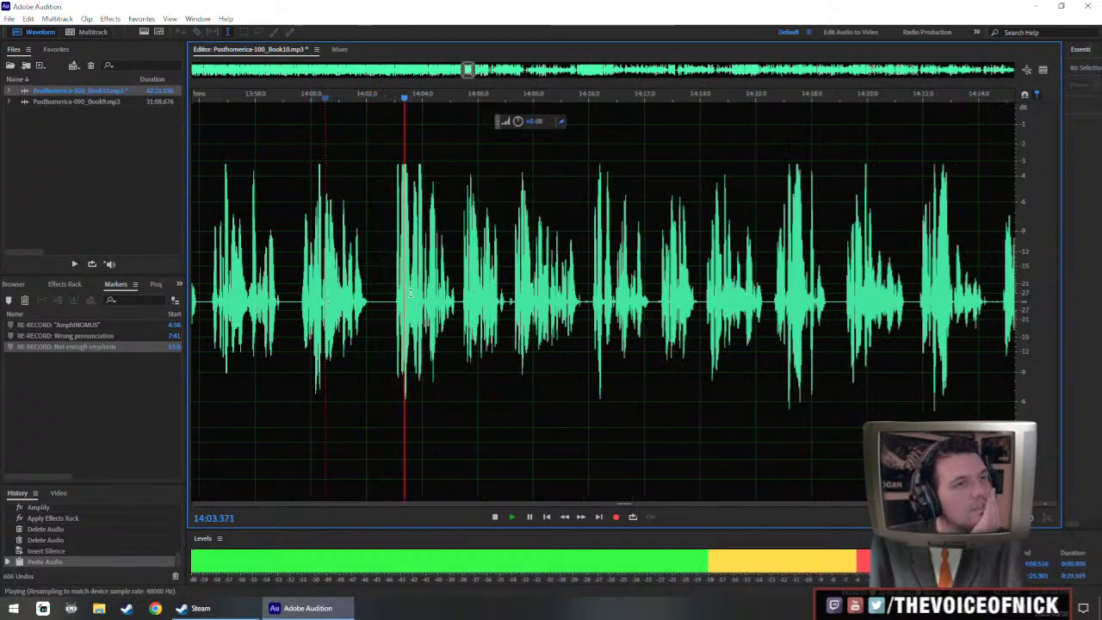
{"action": "scroll", "coordinate": [385, 336], "scroll_direction": "up", "scroll_amount": 2}
{"action": "left_click_drag", "start_coordinate": [386, 336], "coordinate": [484, 331]}
{"action": "key", "text": "space"}
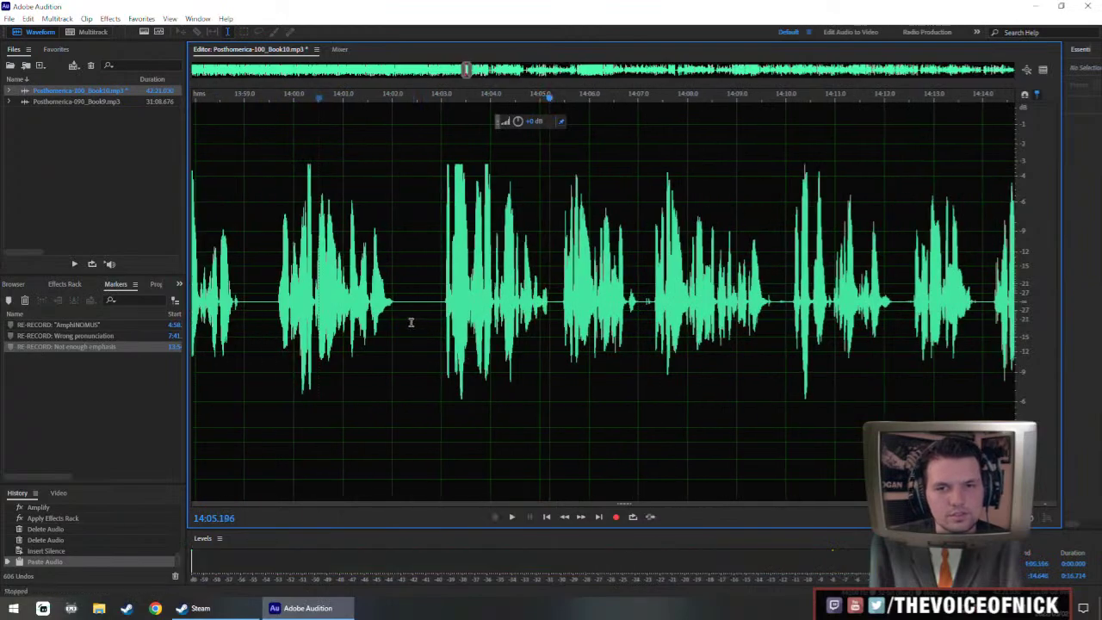
{"action": "left_click_drag", "start_coordinate": [412, 321], "coordinate": [508, 314]}
{"action": "key", "text": "Delete"}
- Convert the "RE-RECORD: Not enough emphasis" marker to a range and extend its end to about 14:02.5
{"action": "scroll", "coordinate": [395, 246], "scroll_direction": "down", "scroll_amount": 3}
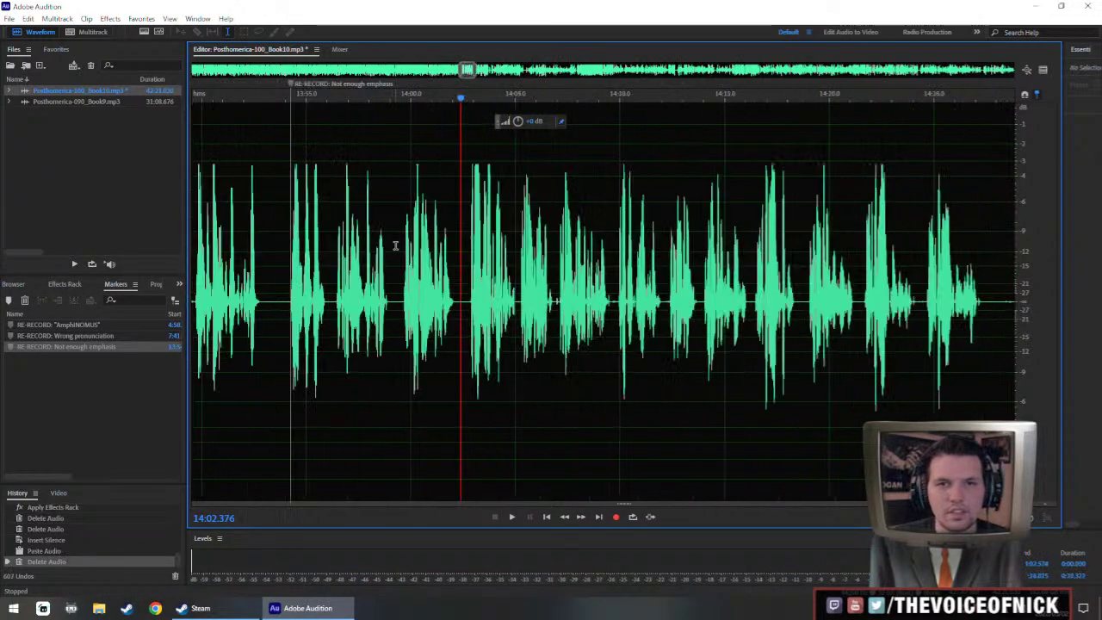
{"action": "right_click", "coordinate": [293, 87]}
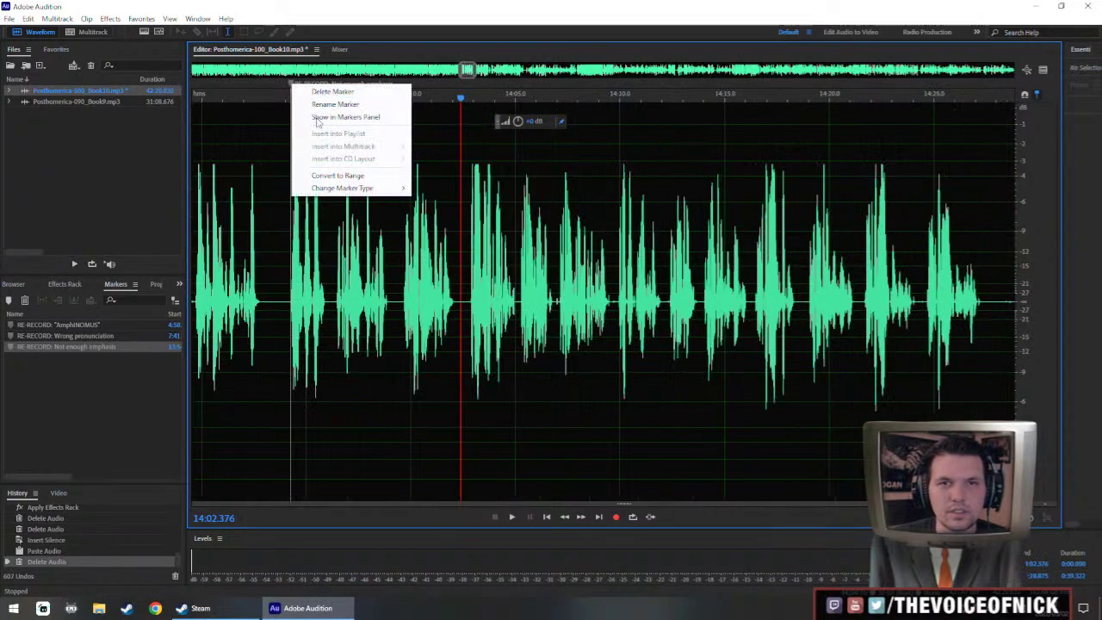
{"action": "left_click", "coordinate": [318, 186]}
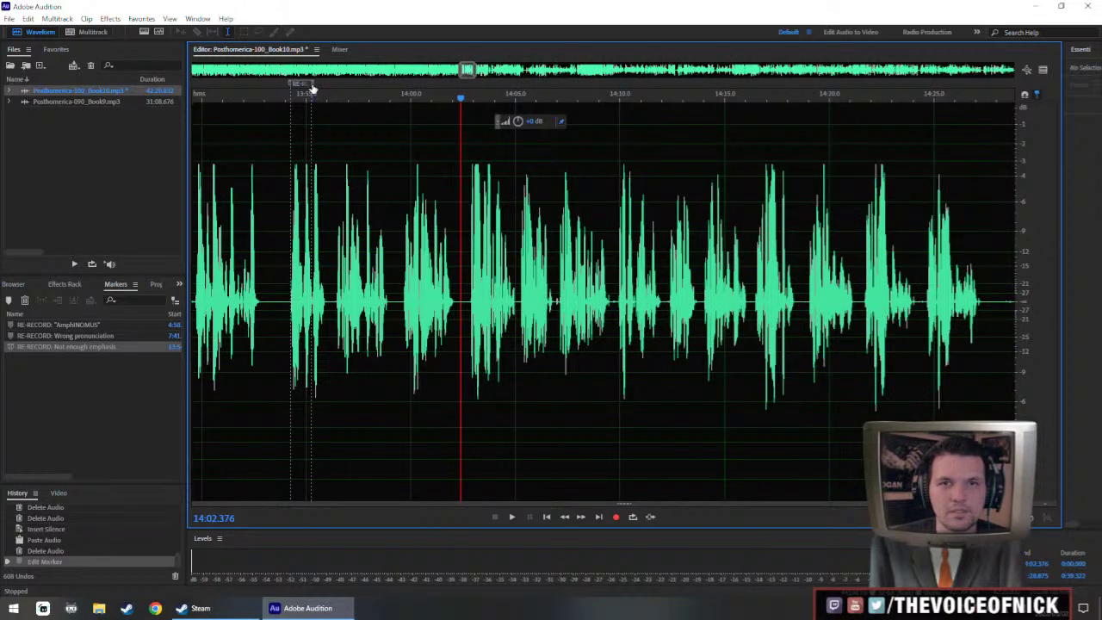
- Rename the "RE-RECORD: Not enough emphasis" marker as "RE-RECORD: Emphasis wrong throughout"
{"action": "right_click", "coordinate": [287, 86]}
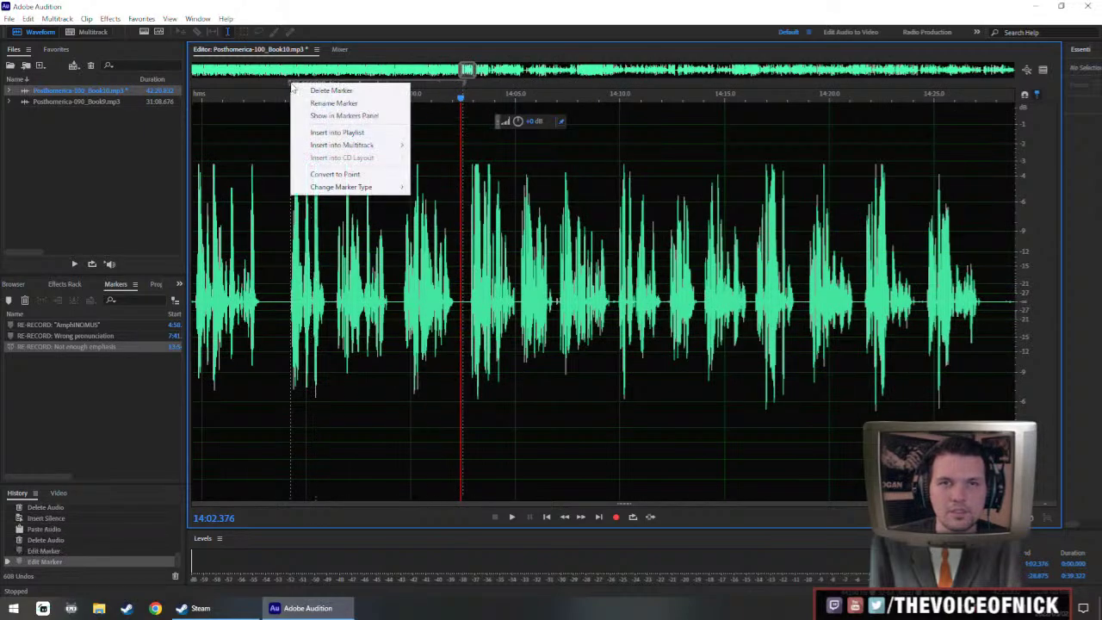
{"action": "left_click", "coordinate": [338, 103]}
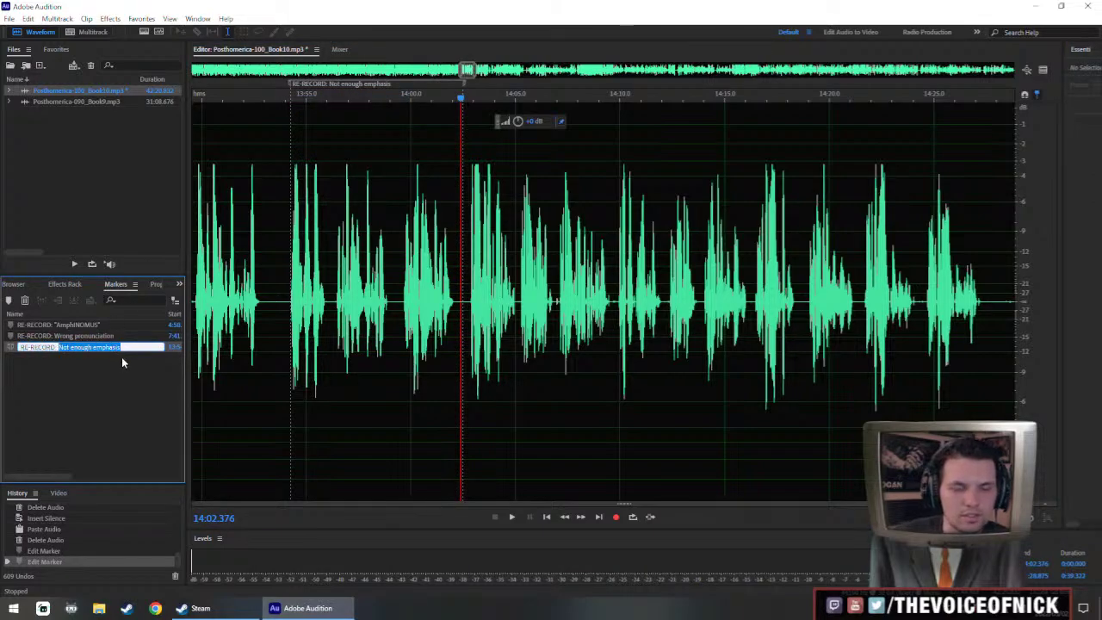
{"action": "type", "text": "Emphasis"}
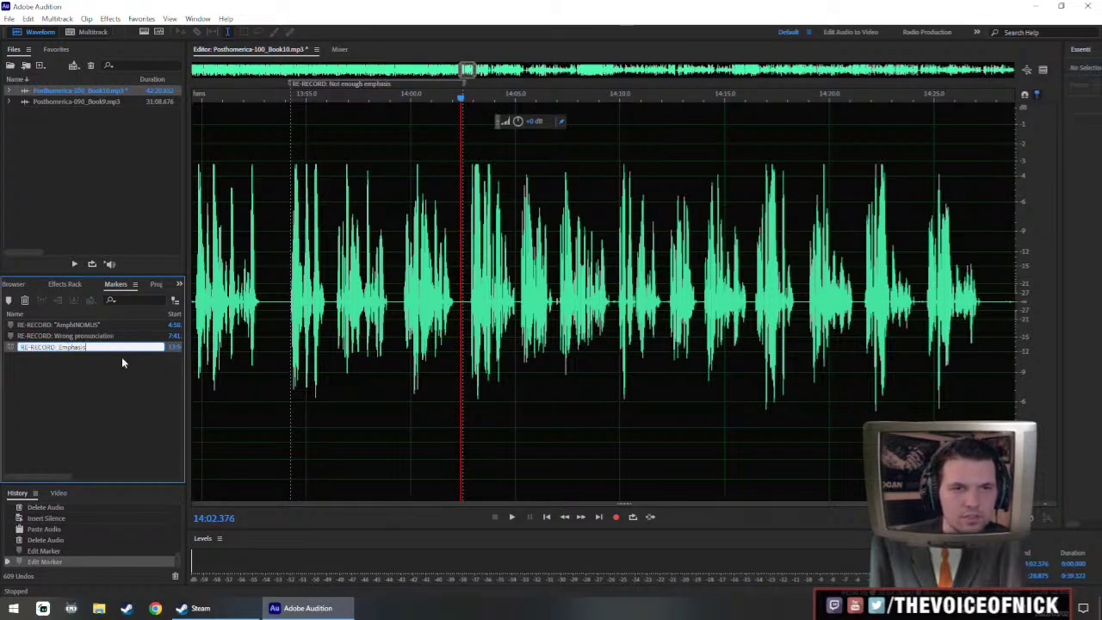
{"action": "type", "text": " wrong throughout"}
{"action": "key", "text": "Return"}
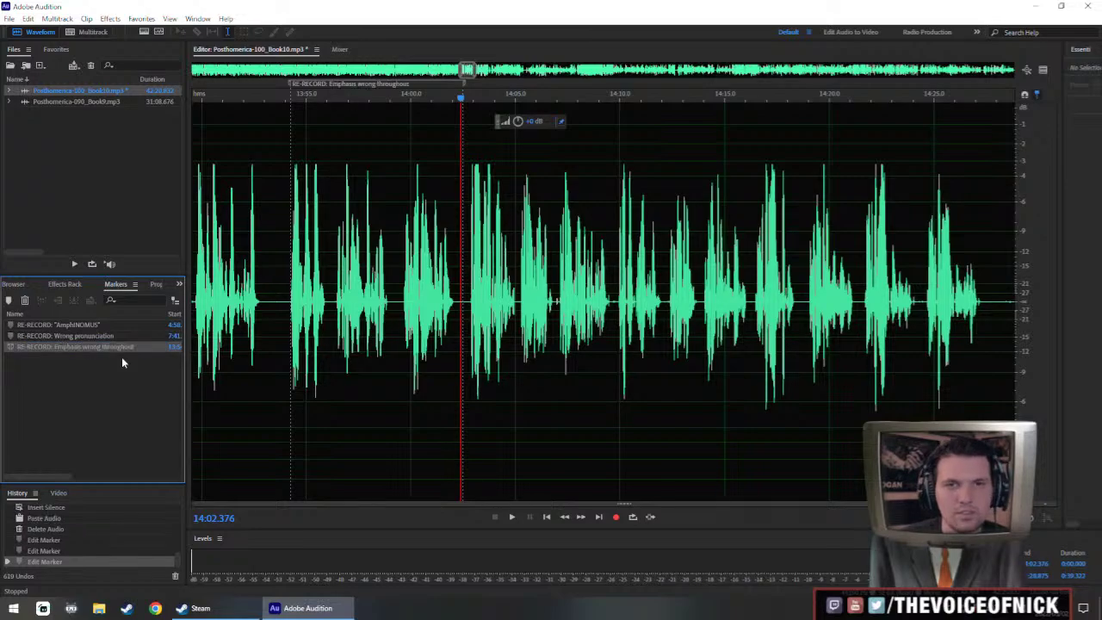
- Play the passage marked for re-recording from about 13:51.5 to about 14:02.3 to check its pacing
{"action": "key", "text": "space"}
{"action": "scroll", "coordinate": [353, 298], "scroll_direction": "down", "scroll_amount": 2}
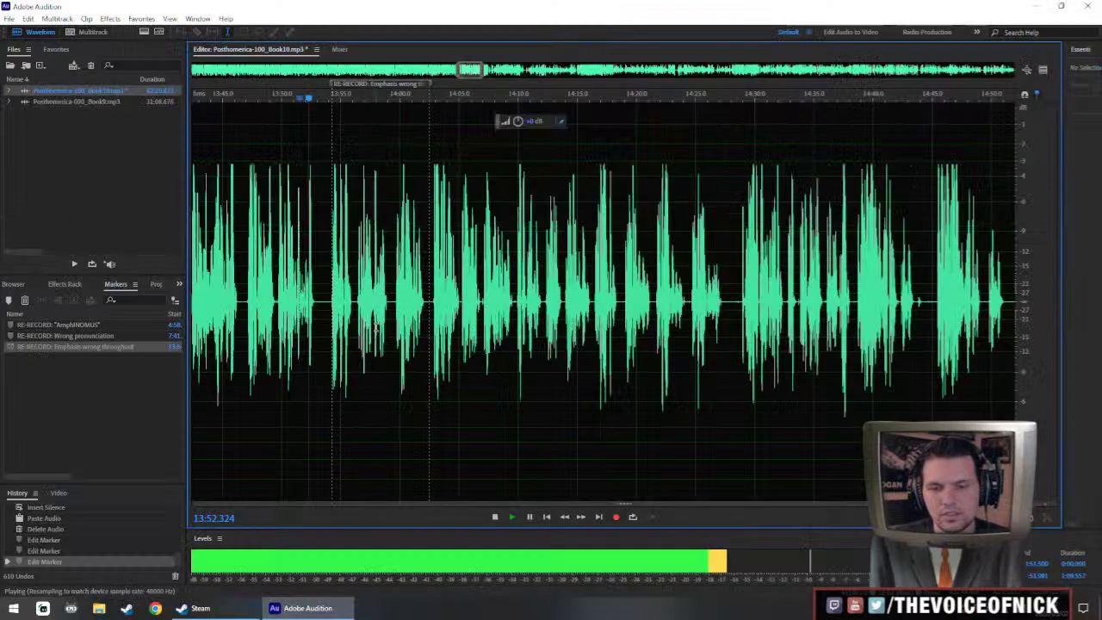
{"action": "scroll", "coordinate": [637, 320], "scroll_direction": "up", "scroll_amount": 3}
{"action": "key", "text": "space"}
{"action": "scroll", "coordinate": [635, 321], "scroll_direction": "right", "scroll_amount": 2}
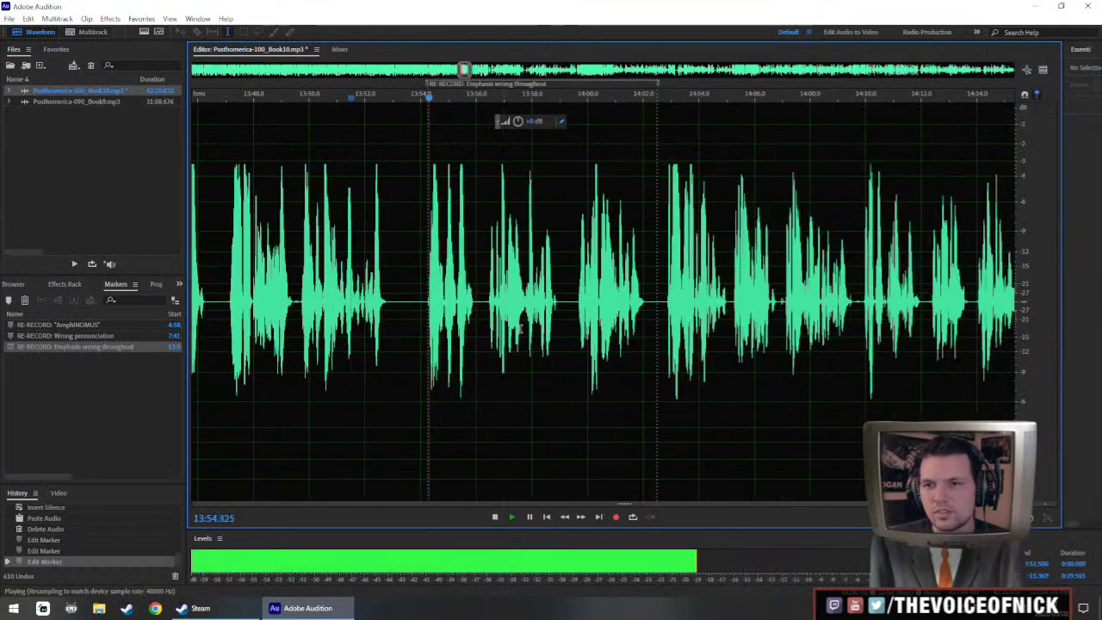
{"action": "scroll", "coordinate": [559, 327], "scroll_direction": "right", "scroll_amount": 2}
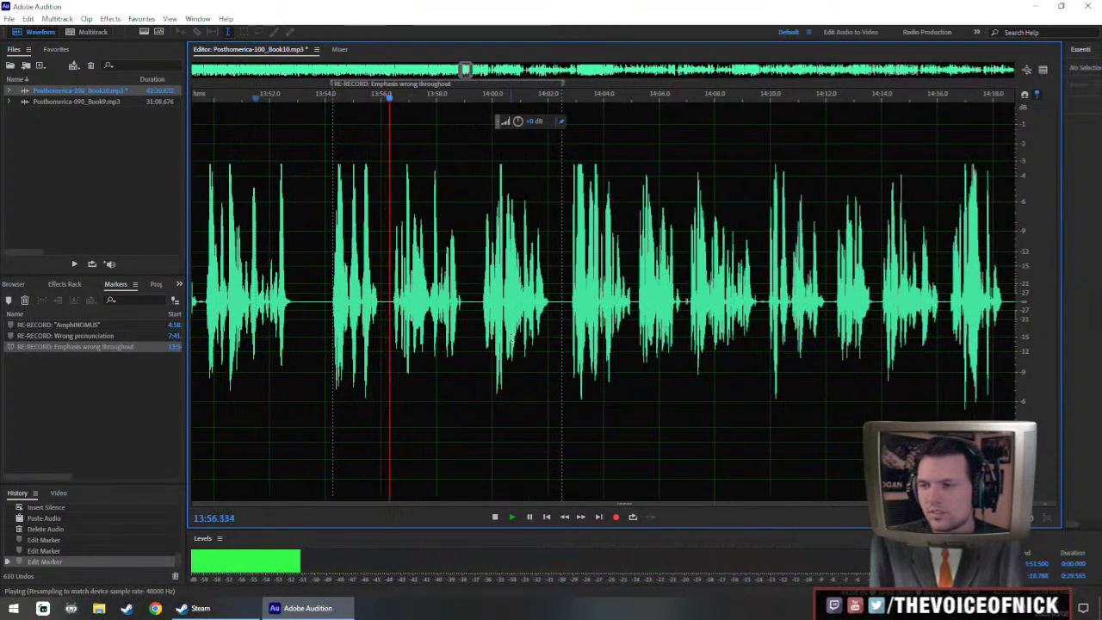
{"action": "scroll", "coordinate": [469, 323], "scroll_direction": "up", "scroll_amount": 2}
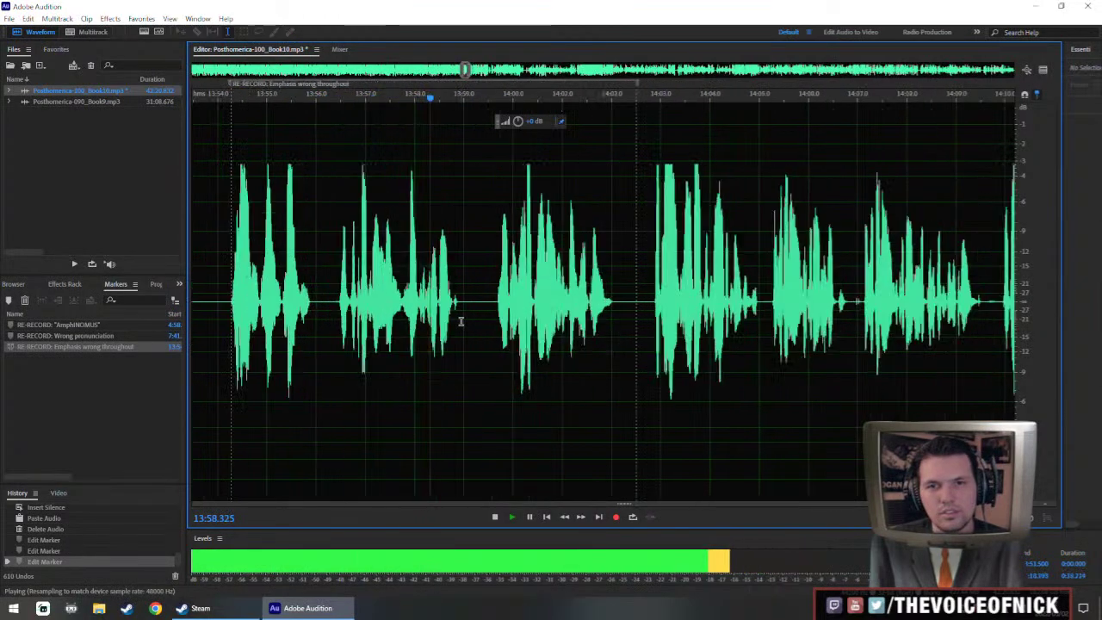
{"action": "scroll", "coordinate": [462, 327], "scroll_direction": "right", "scroll_amount": 2}
{"action": "scroll", "coordinate": [409, 315], "scroll_direction": "down", "scroll_amount": 2}
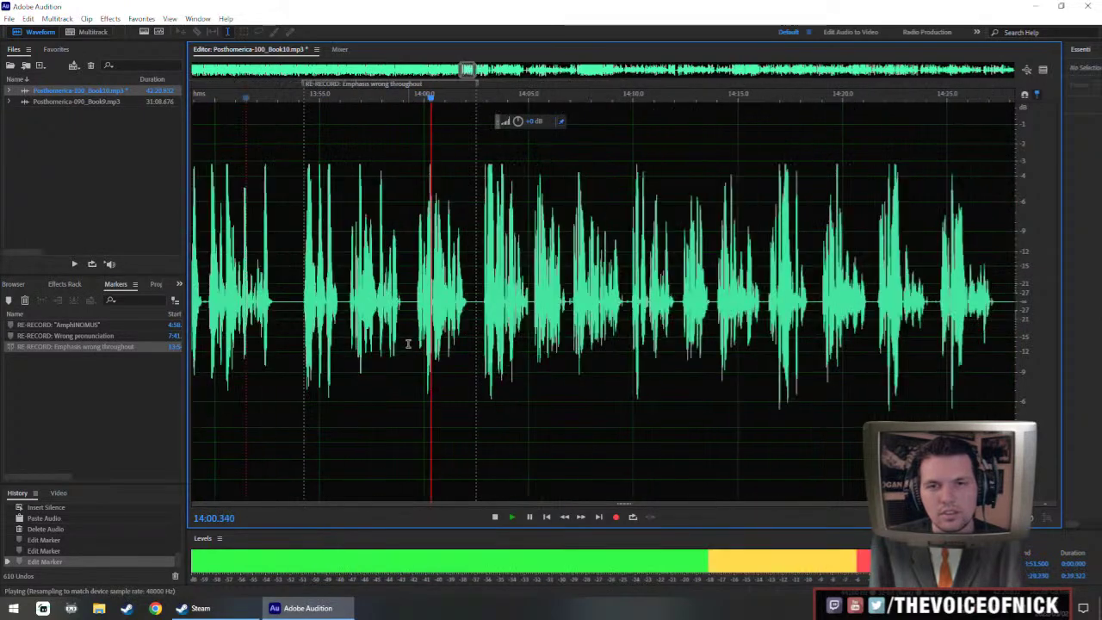
{"action": "scroll", "coordinate": [405, 320], "scroll_direction": "up", "scroll_amount": 1}
{"action": "key", "text": "space"}
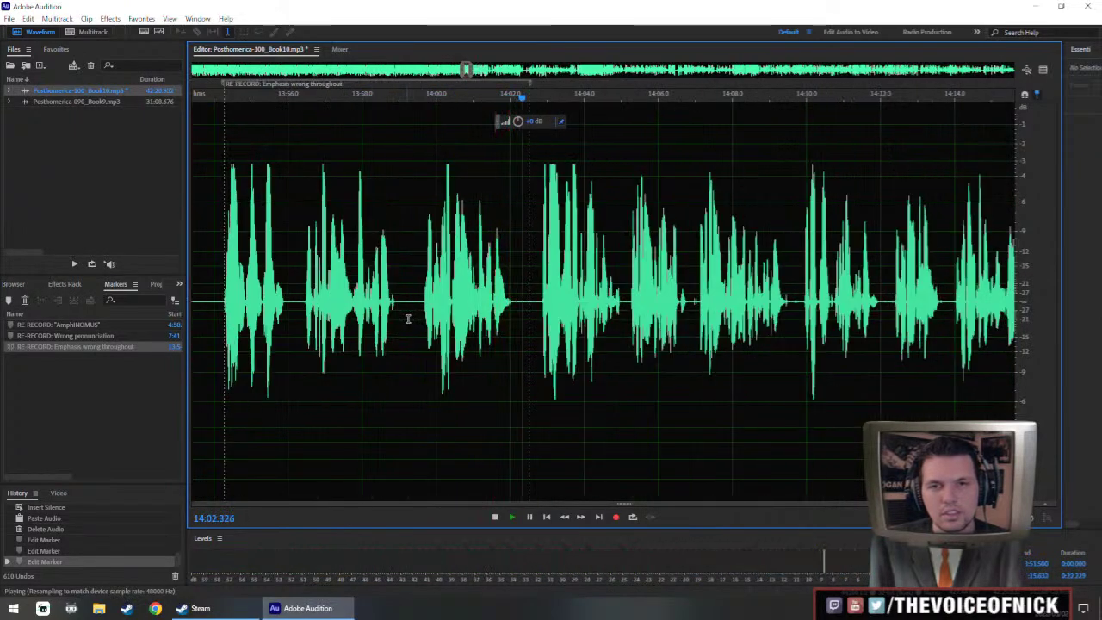
- Trim about 0.1 seconds from the pause near 13:59.2
{"action": "key", "text": "space"}
{"action": "left_click_drag", "start_coordinate": [408, 315], "coordinate": [413, 316]}
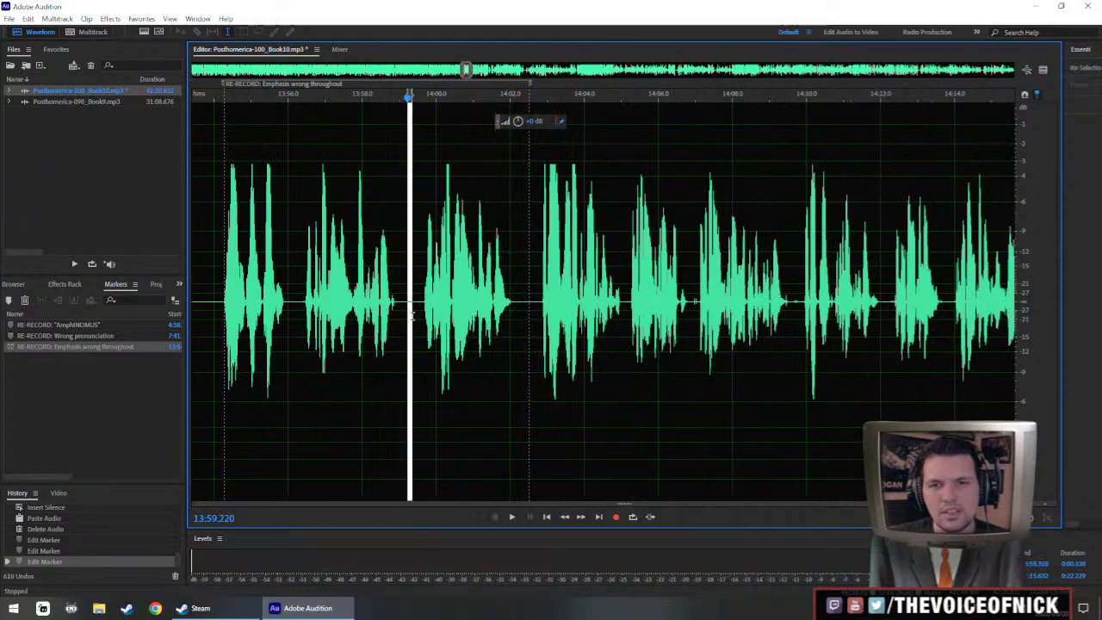
{"action": "key", "text": "Delete"}
{"action": "left_click", "coordinate": [345, 313]}
{"action": "left_click", "coordinate": [371, 317]}
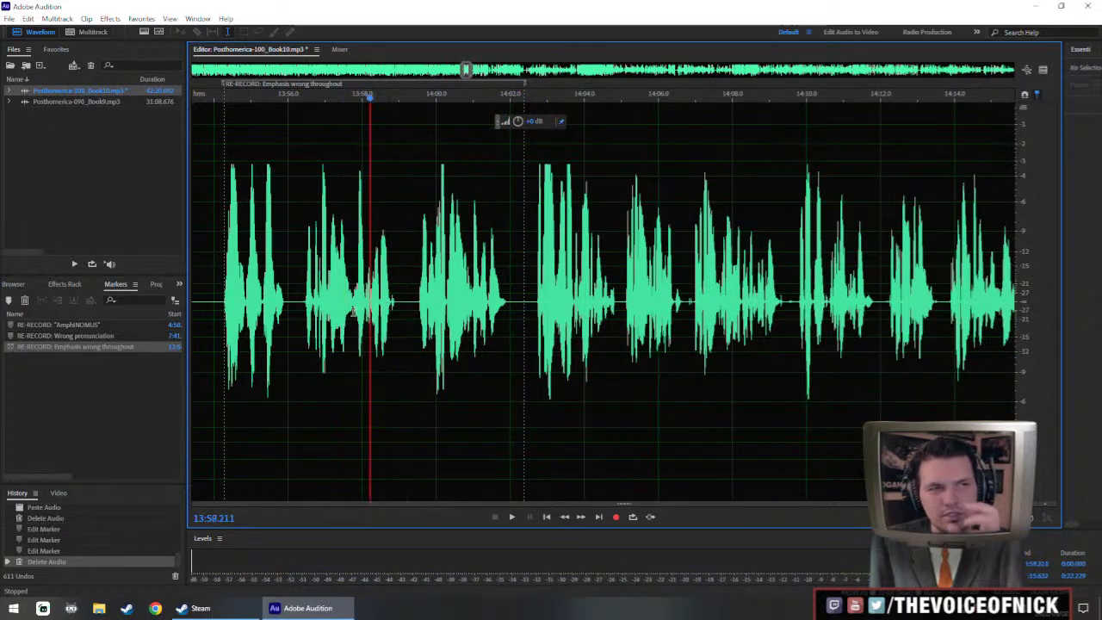
- Save the edited Book 10 recording
{"action": "scroll", "coordinate": [305, 287], "scroll_direction": "down", "scroll_amount": 3}
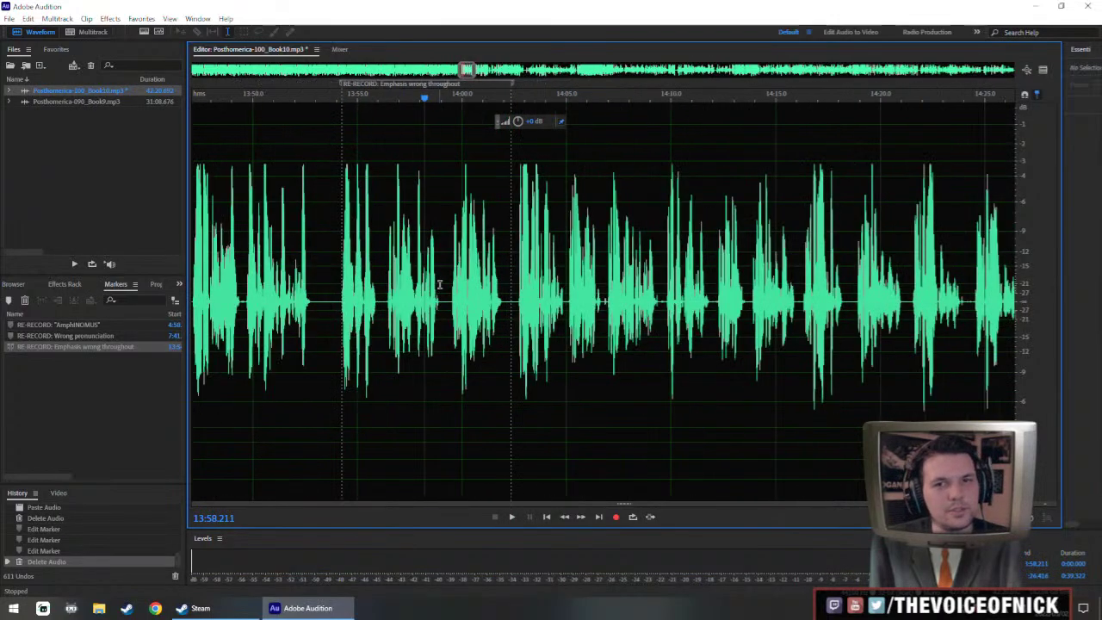
{"action": "scroll", "coordinate": [478, 315], "scroll_direction": "up", "scroll_amount": 2}
{"action": "left_click", "coordinate": [435, 311]}
{"action": "left_click_drag", "start_coordinate": [421, 316], "coordinate": [487, 343]}
{"action": "key", "text": "ctrl+s"}
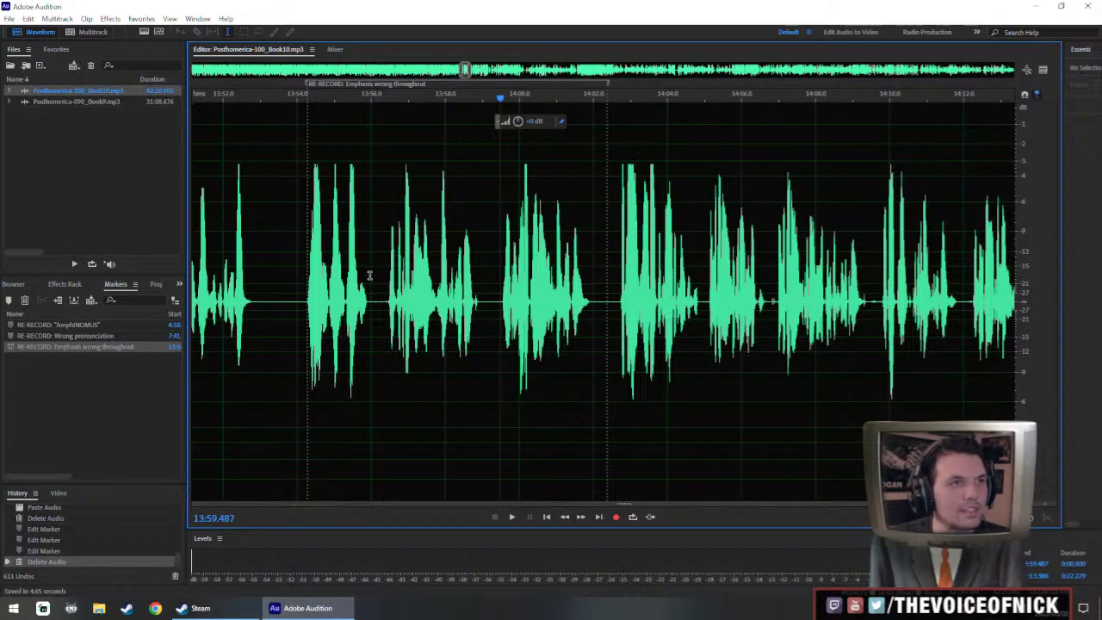
- Play the recording briefly from about 14:02.5 to check the pause after the marked range
{"action": "scroll", "coordinate": [457, 277], "scroll_direction": "down", "scroll_amount": 4}
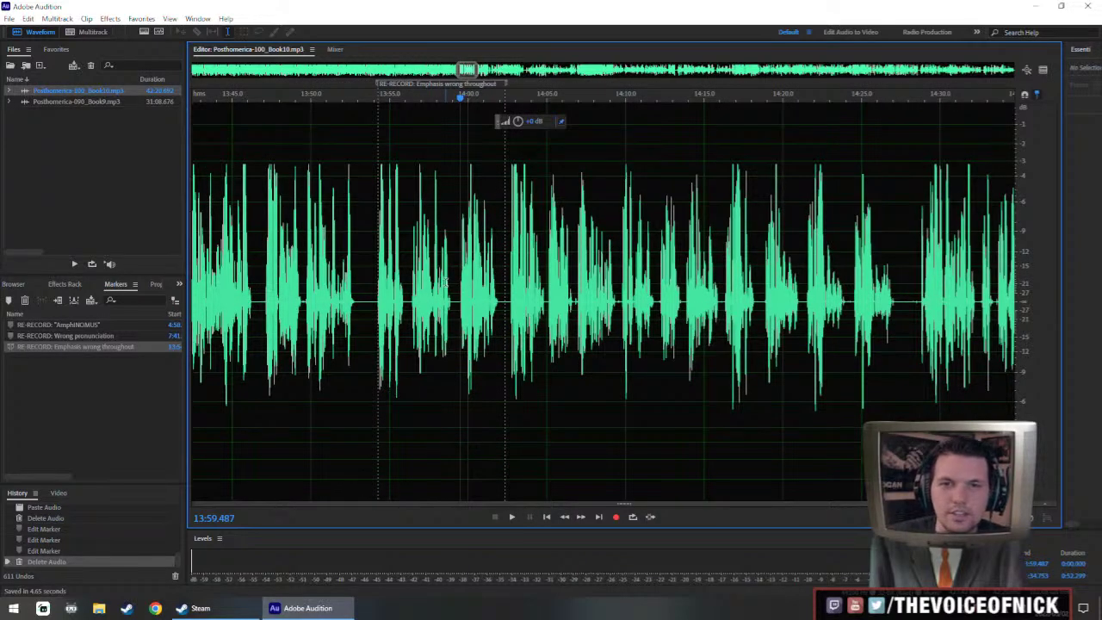
{"action": "scroll", "coordinate": [521, 275], "scroll_direction": "up", "scroll_amount": 4}
{"action": "left_click", "coordinate": [479, 319]}
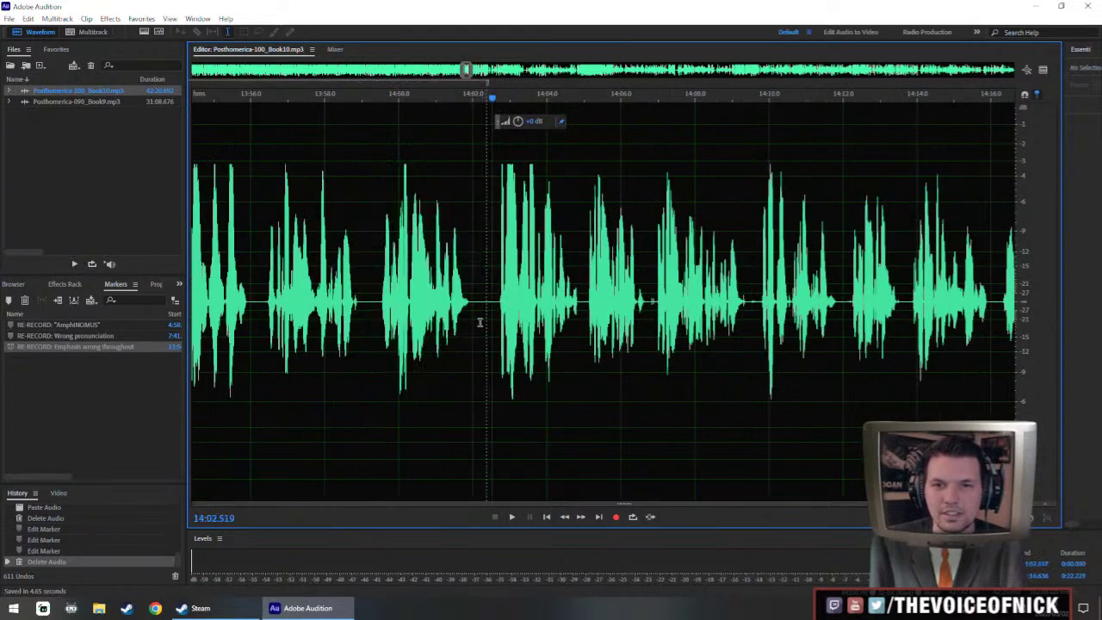
{"action": "key", "text": "space"}
{"action": "key", "text": "space"}
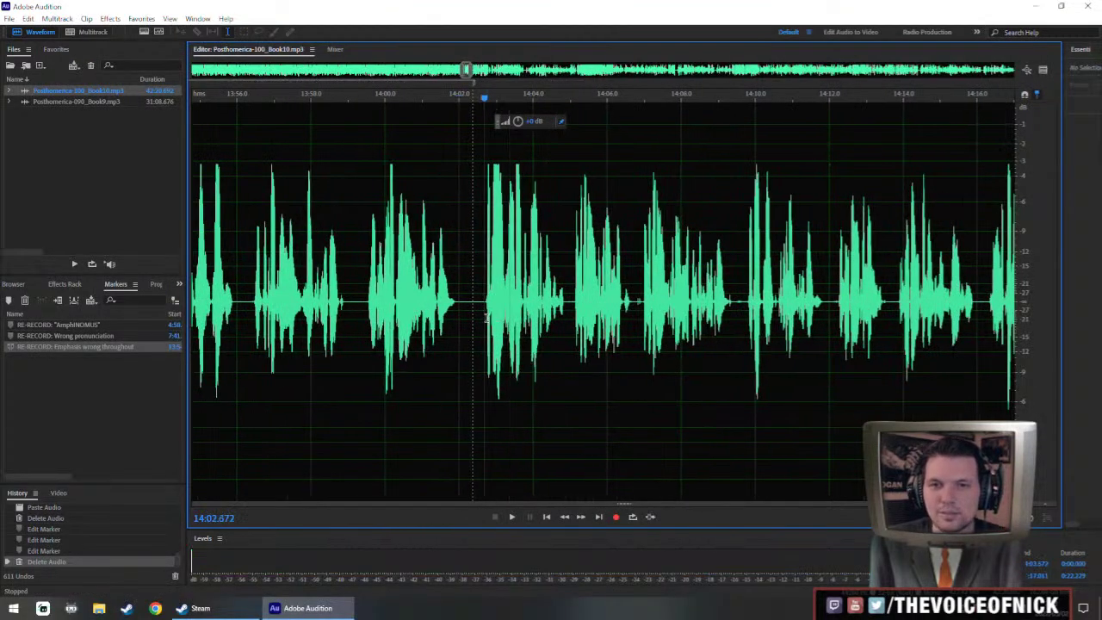
{"action": "left_click", "coordinate": [486, 319]}
{"action": "scroll", "coordinate": [485, 318], "scroll_direction": "down", "scroll_amount": 3}
{"action": "scroll", "coordinate": [484, 315], "scroll_direction": "up", "scroll_amount": 2}
{"action": "scroll", "coordinate": [379, 290], "scroll_direction": "down", "scroll_amount": 2}
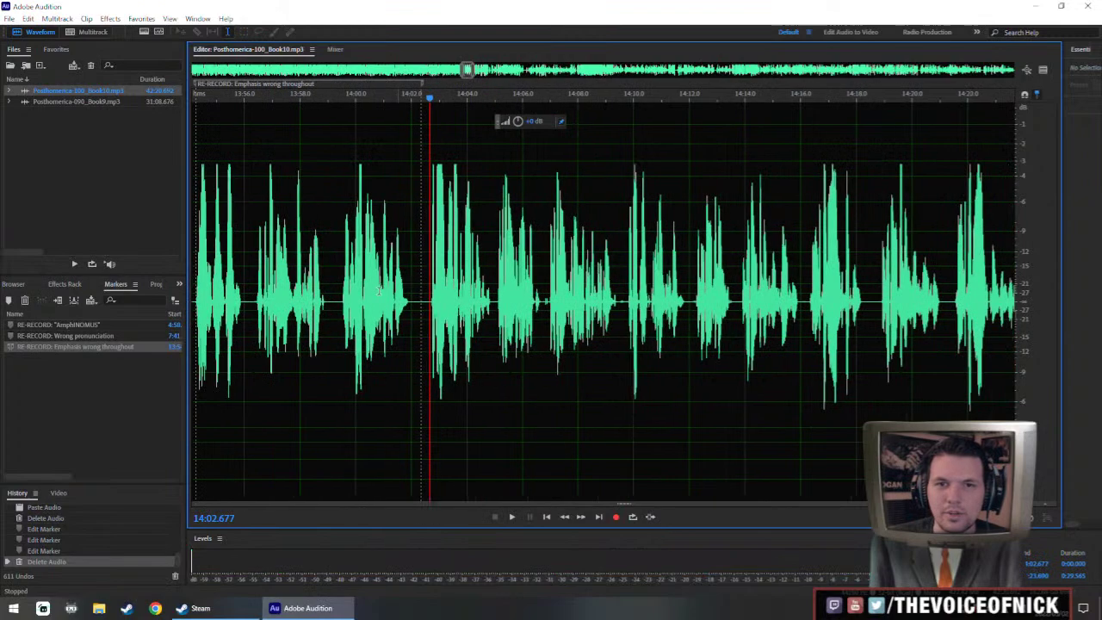
{"action": "left_click", "coordinate": [307, 279]}
{"action": "left_click_drag", "start_coordinate": [323, 319], "coordinate": [341, 327]}
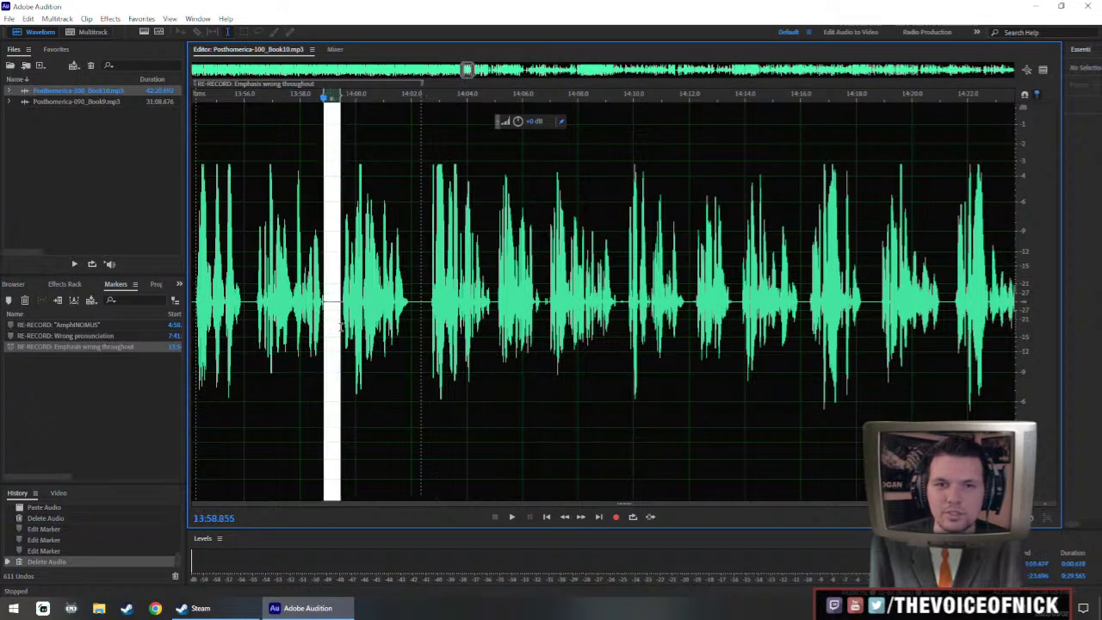
{"action": "left_click", "coordinate": [354, 319]}
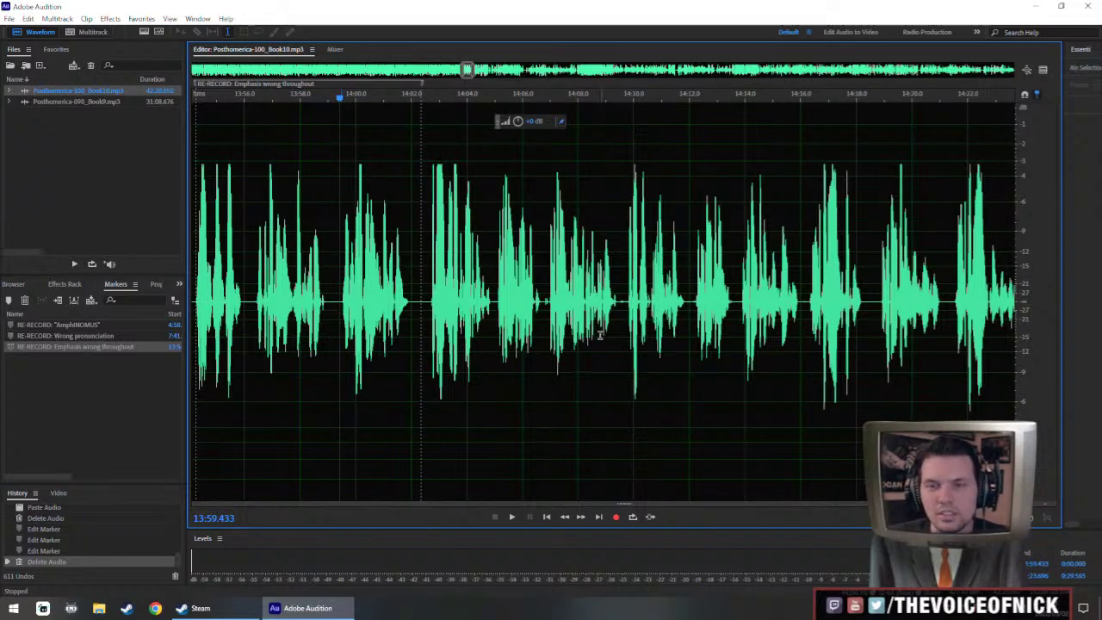
{"action": "left_click_drag", "start_coordinate": [591, 334], "coordinate": [573, 336]}
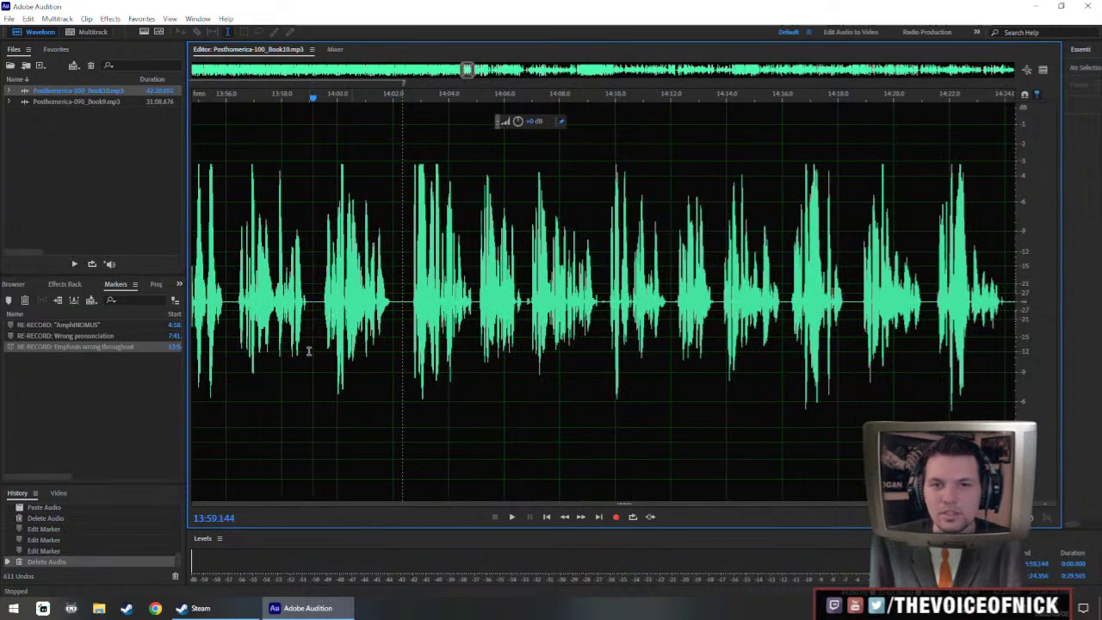
{"action": "left_click_drag", "start_coordinate": [307, 348], "coordinate": [321, 352]}
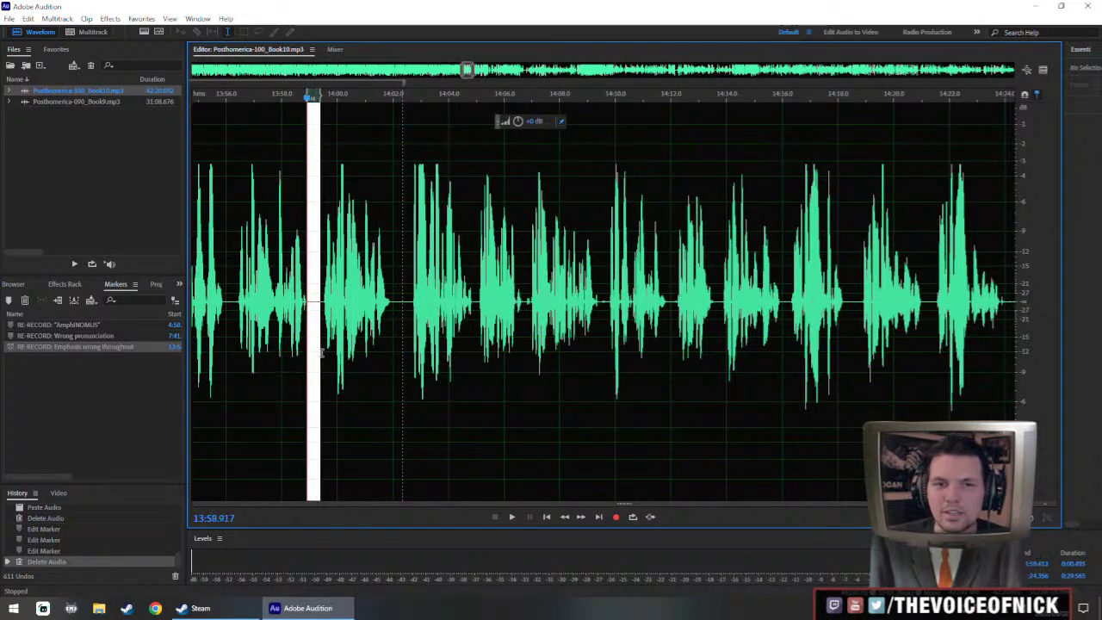
- Play the recording from about 13:59.2 and delete the phrase from about 14:04.9 to about 14:06.6
{"action": "left_click", "coordinate": [316, 348]}
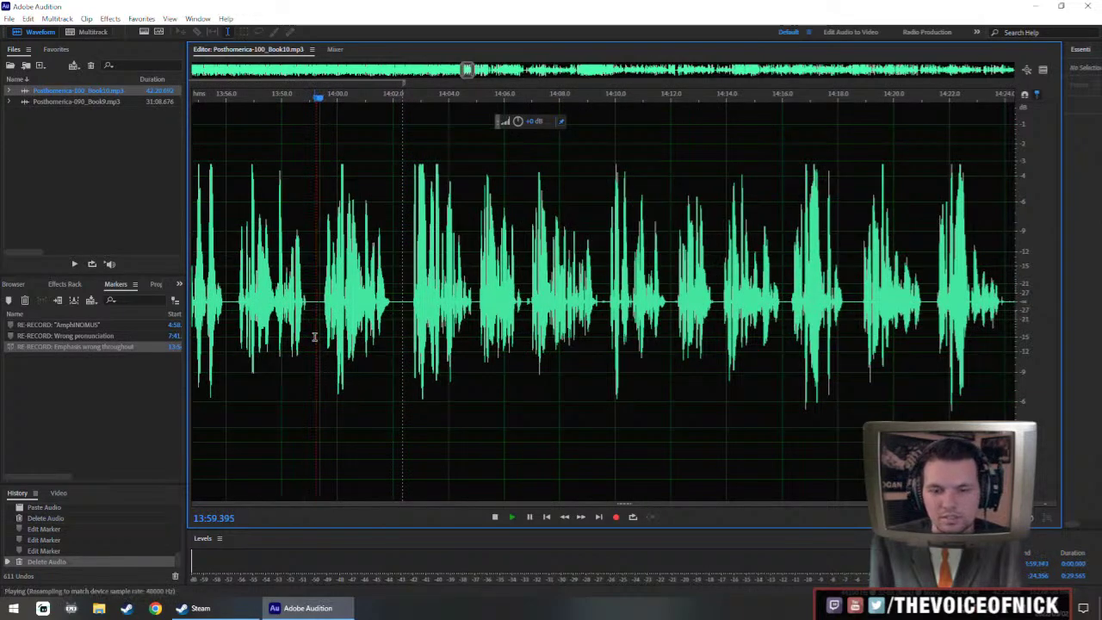
{"action": "key", "text": "space"}
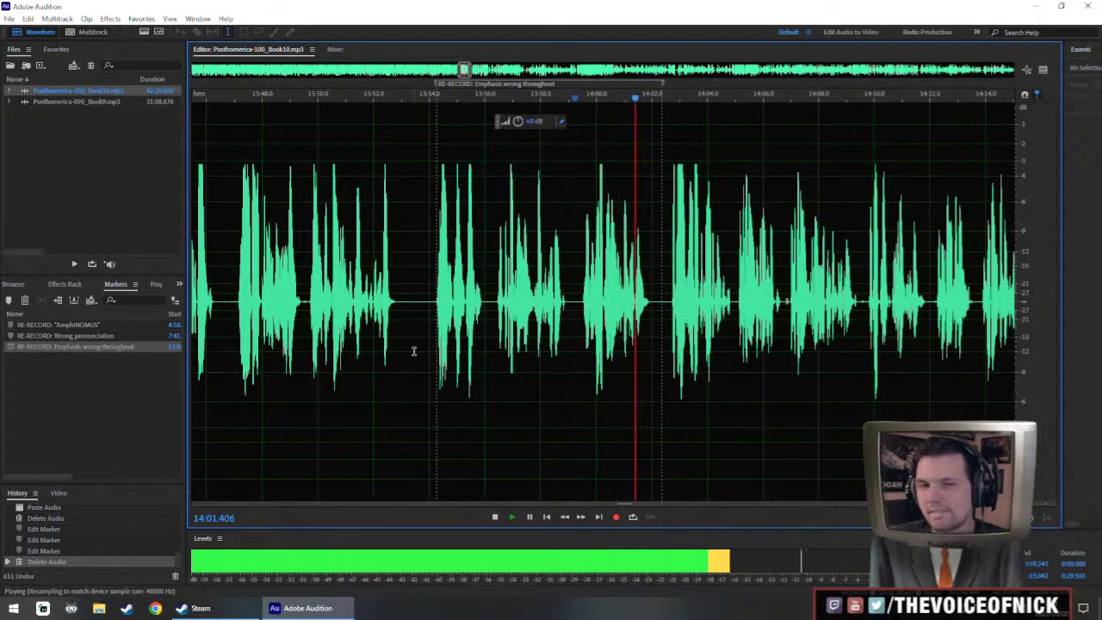
{"action": "scroll", "coordinate": [420, 403], "scroll_direction": "down", "scroll_amount": 2}
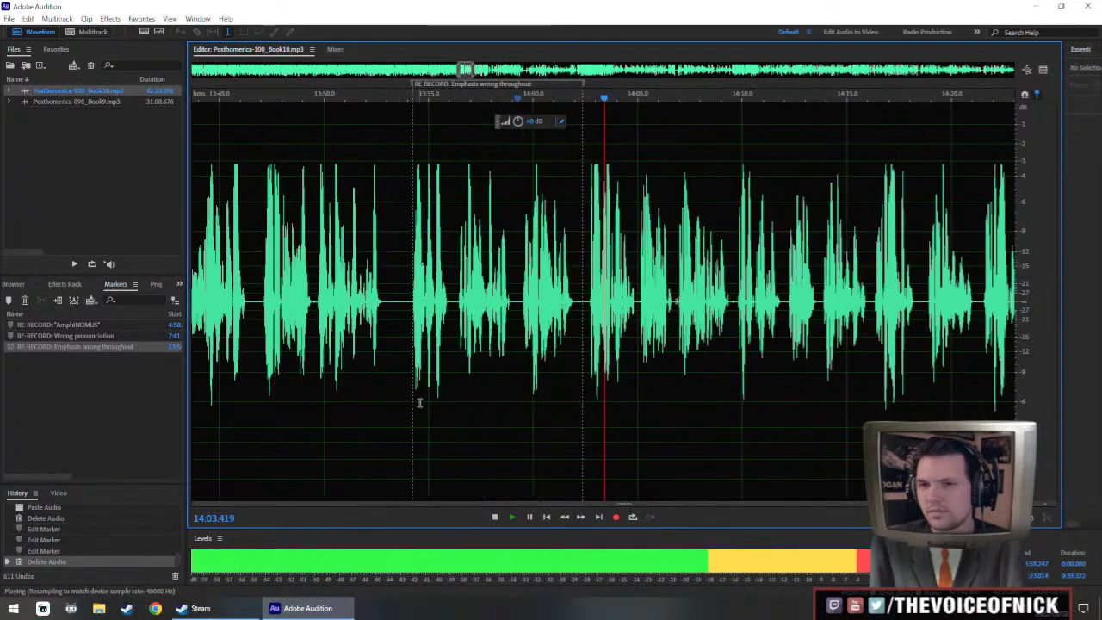
{"action": "scroll", "coordinate": [517, 391], "scroll_direction": "up", "scroll_amount": 1}
{"action": "left_click_drag", "start_coordinate": [711, 344], "coordinate": [442, 301]}
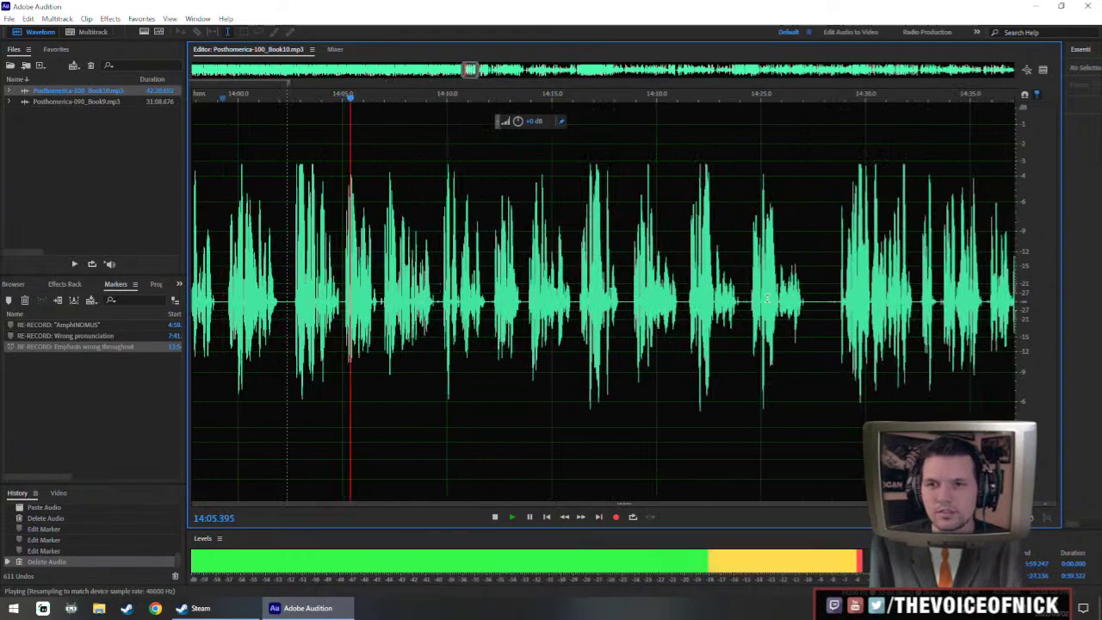
{"action": "scroll", "coordinate": [387, 301], "scroll_direction": "up", "scroll_amount": 2}
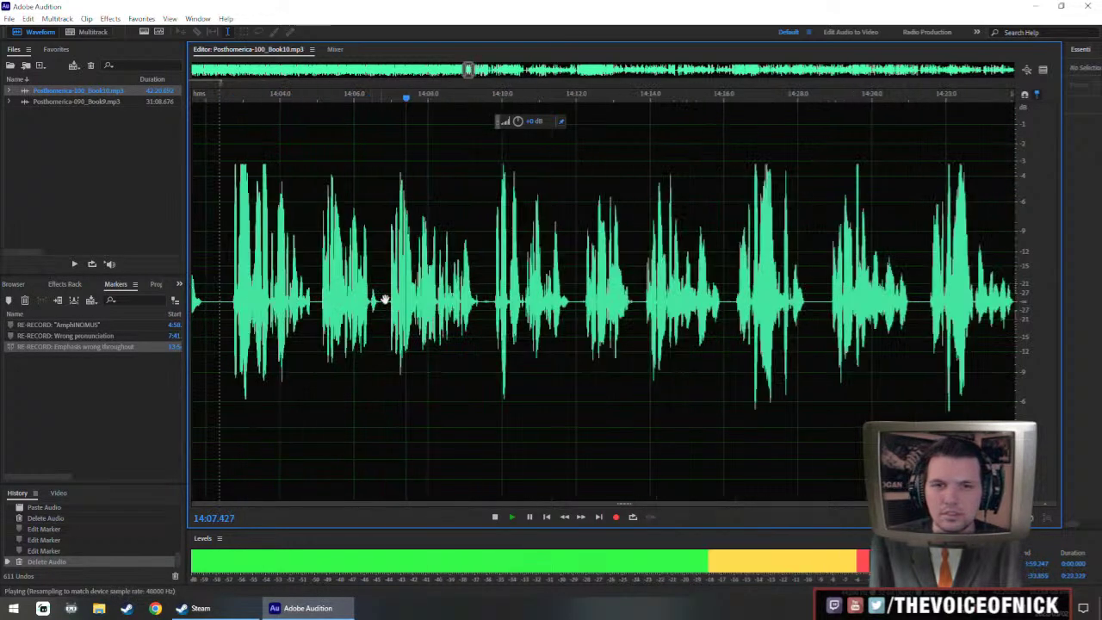
{"action": "scroll", "coordinate": [460, 321], "scroll_direction": "up", "scroll_amount": 2}
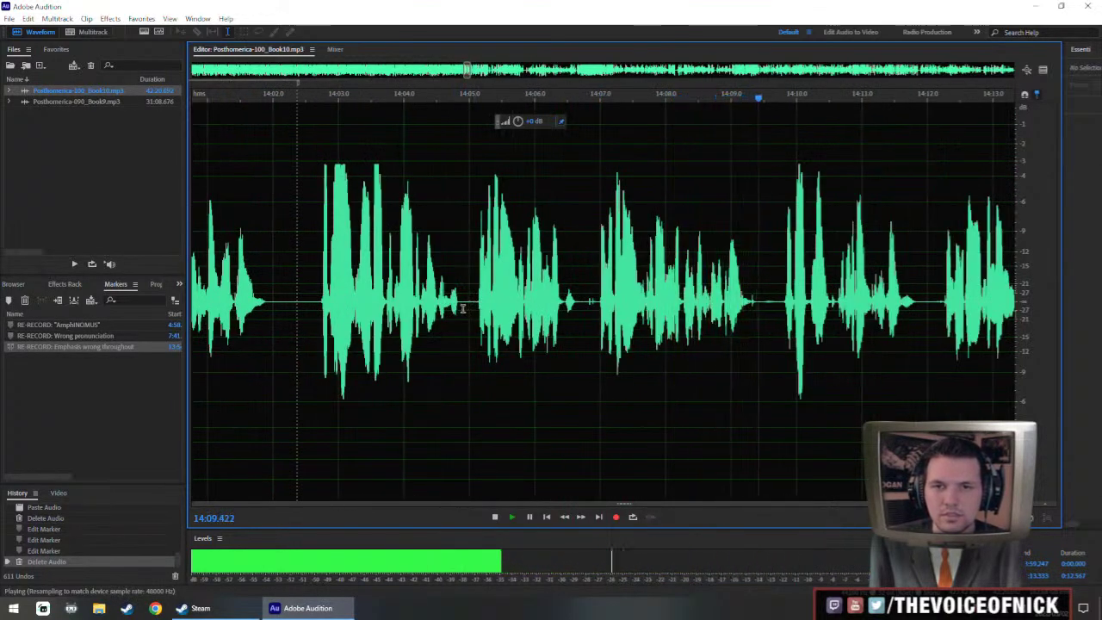
{"action": "left_click_drag", "start_coordinate": [461, 310], "coordinate": [573, 335]}
{"action": "key", "text": "Delete"}
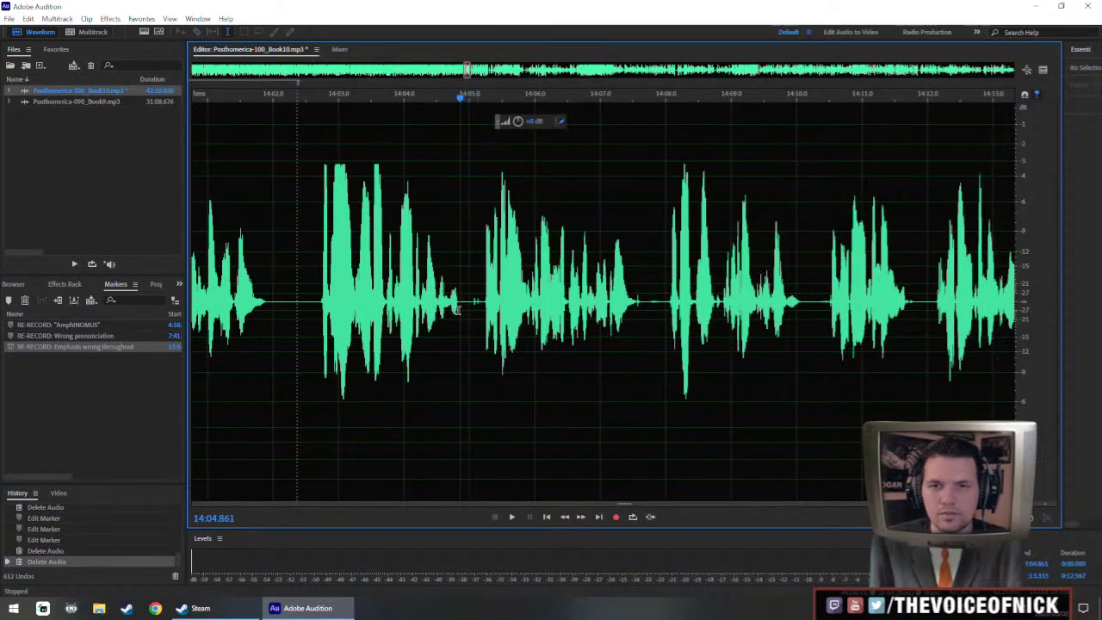
- Replace the pause from about 14:04.9 to about 14:05.2 with 0.342 seconds of silence
{"action": "left_click_drag", "start_coordinate": [462, 310], "coordinate": [474, 302]}
{"action": "key", "text": "alt+s"}
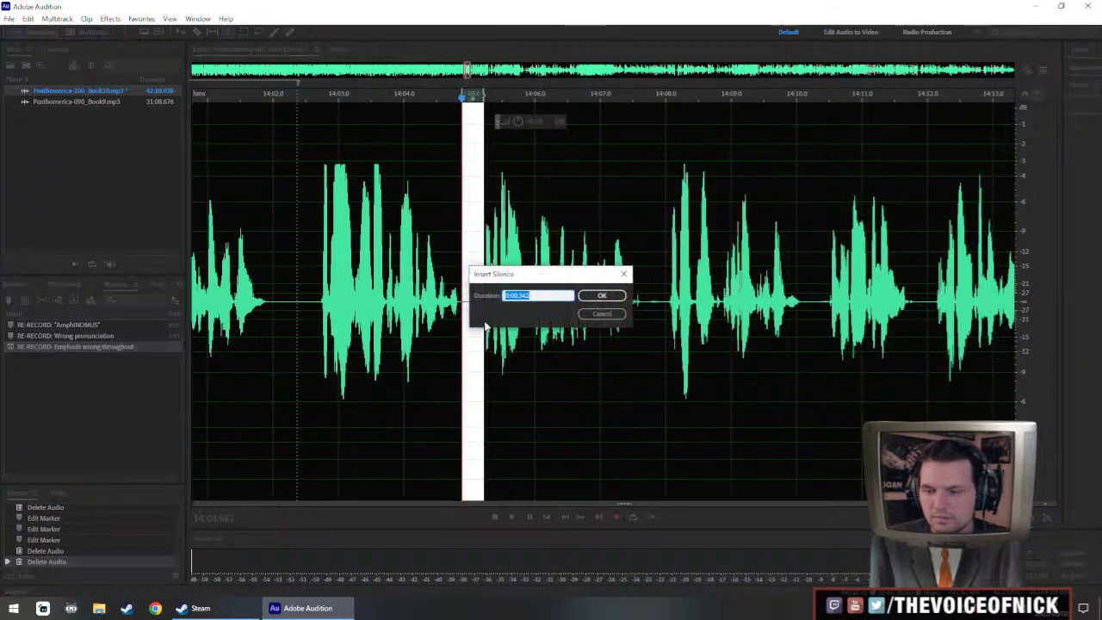
{"action": "key", "text": "Return"}
{"action": "scroll", "coordinate": [574, 294], "scroll_direction": "down", "scroll_amount": 5}
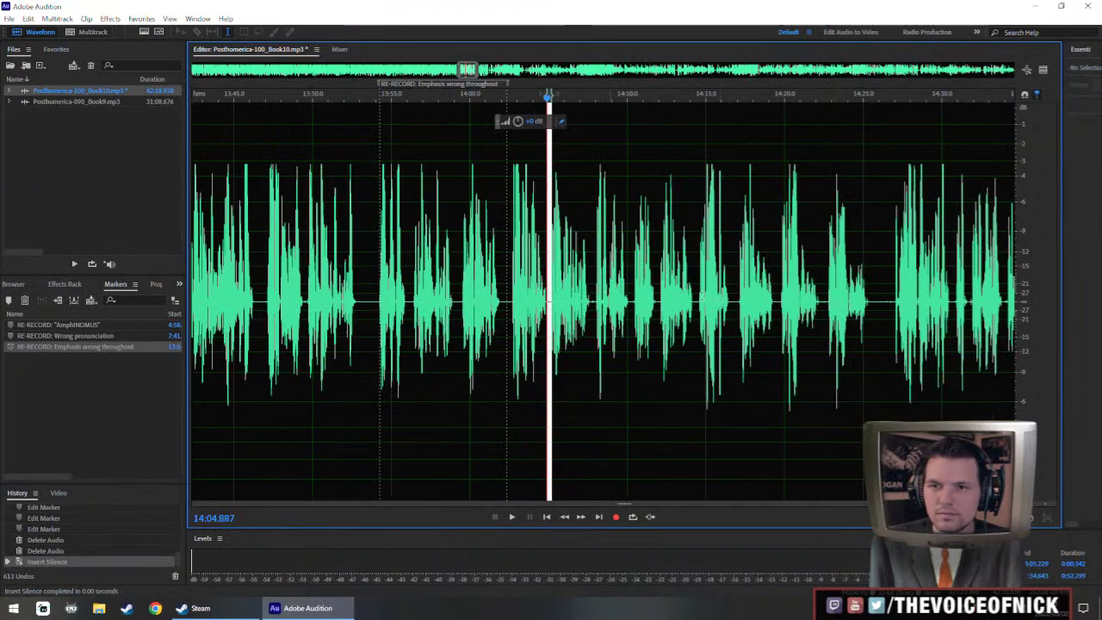
- Raise the level of the passage from about 14:05.2 to about 14:14.3 and play it from about 14:02.3
{"action": "left_click_drag", "start_coordinate": [695, 298], "coordinate": [549, 319]}
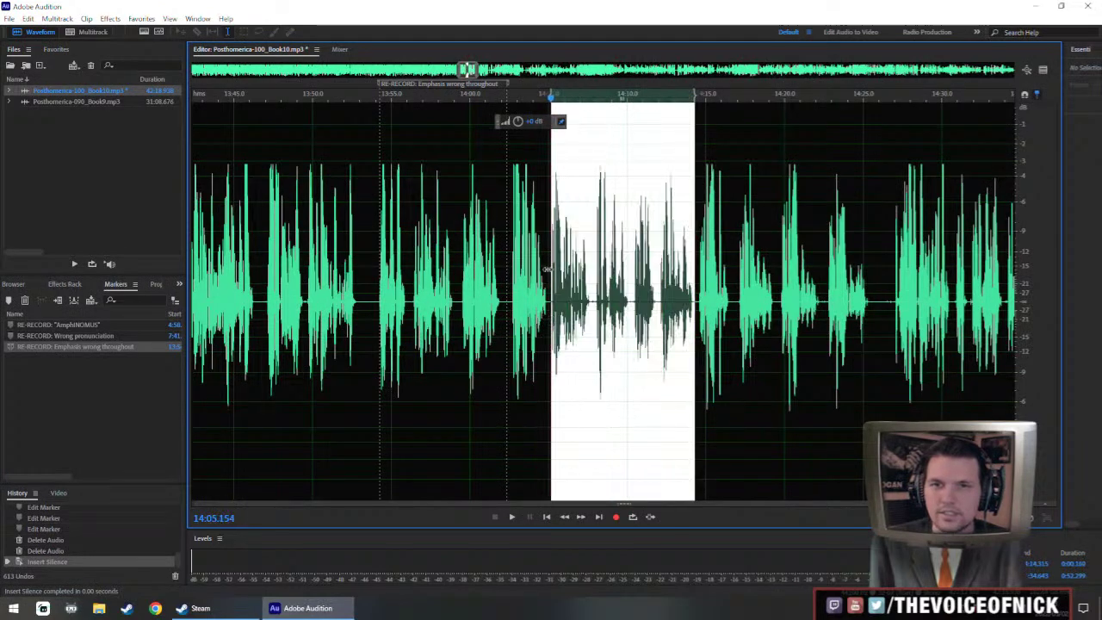
{"action": "left_click_drag", "start_coordinate": [519, 125], "coordinate": [523, 122]}
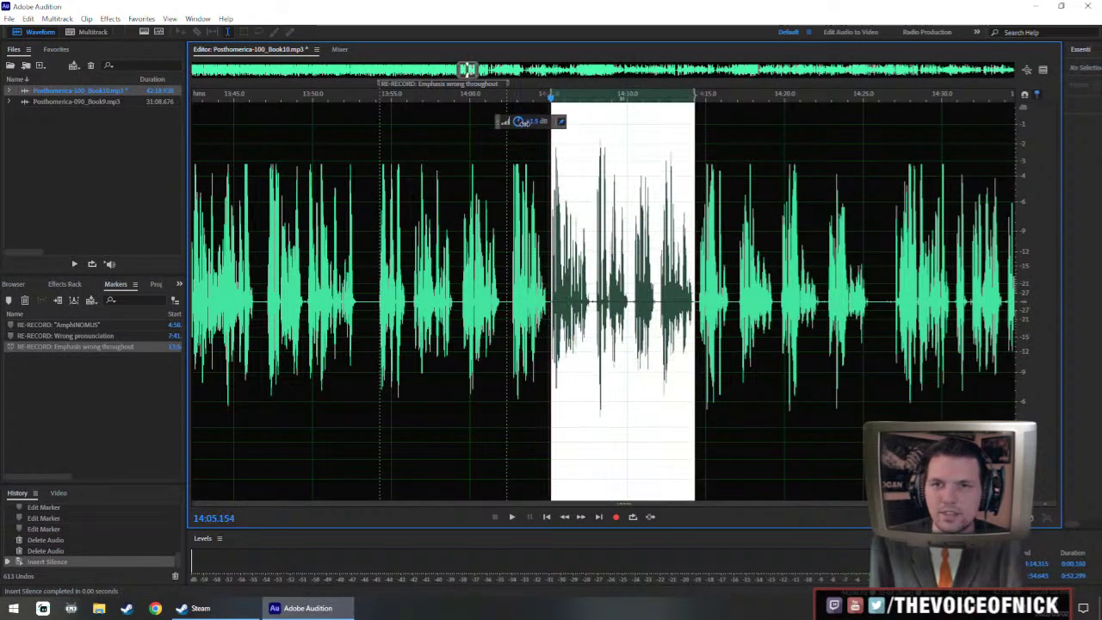
{"action": "left_click", "coordinate": [519, 248]}
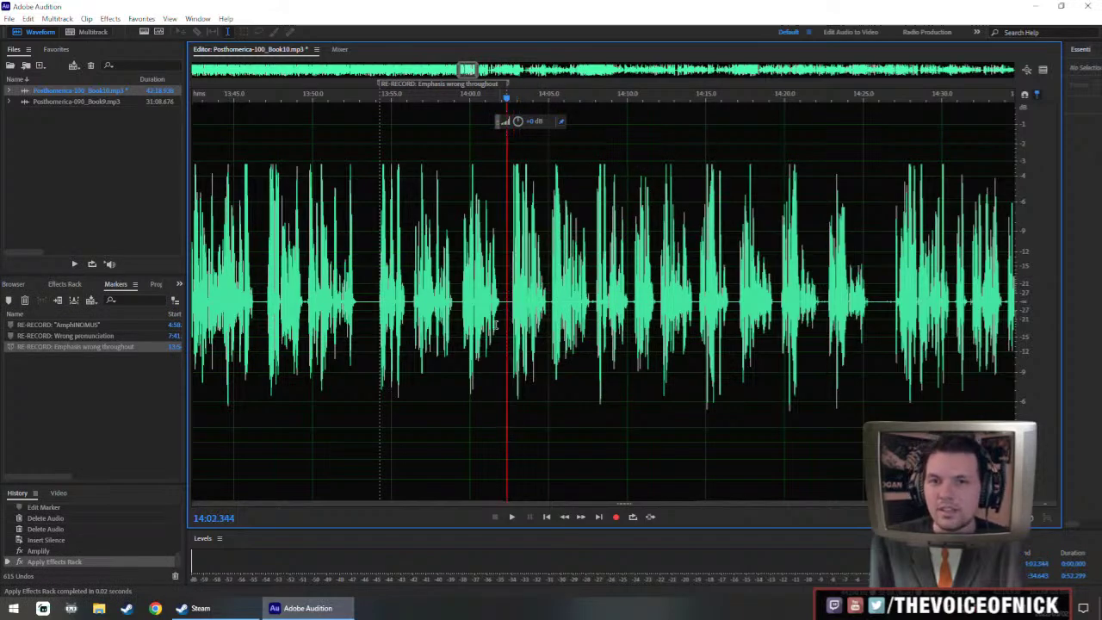
{"action": "scroll", "coordinate": [496, 324], "scroll_direction": "up", "scroll_amount": 2}
{"action": "key", "text": "space"}
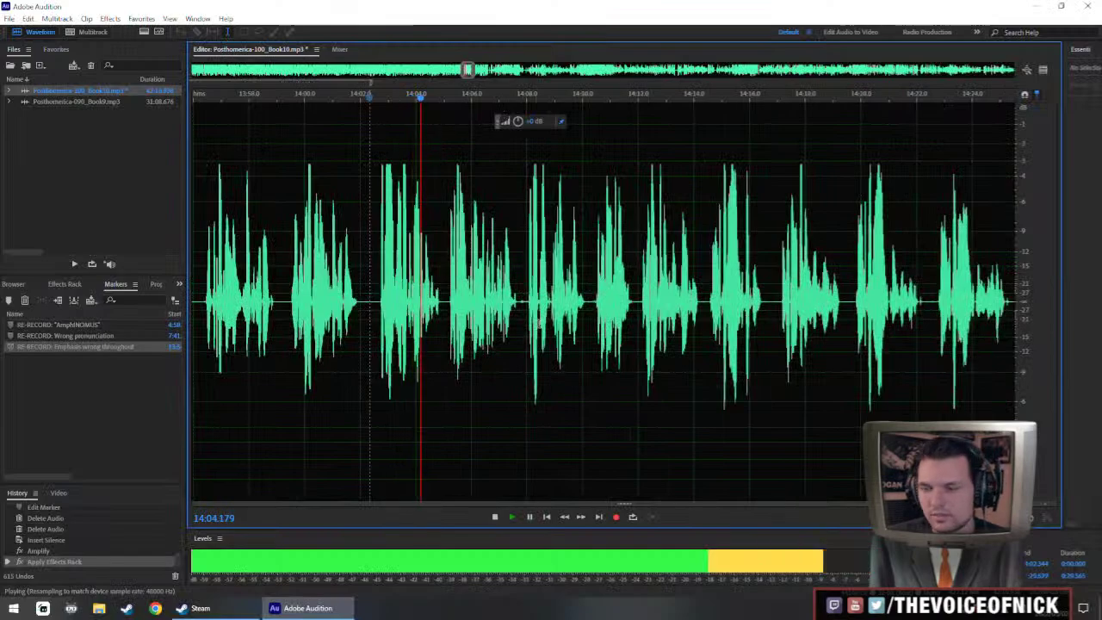
- Copy a short stretch of silence from the pause at about 14:04.9 and paste it into the pause at about 14:07.7
{"action": "scroll", "coordinate": [422, 317], "scroll_direction": "up", "scroll_amount": 1}
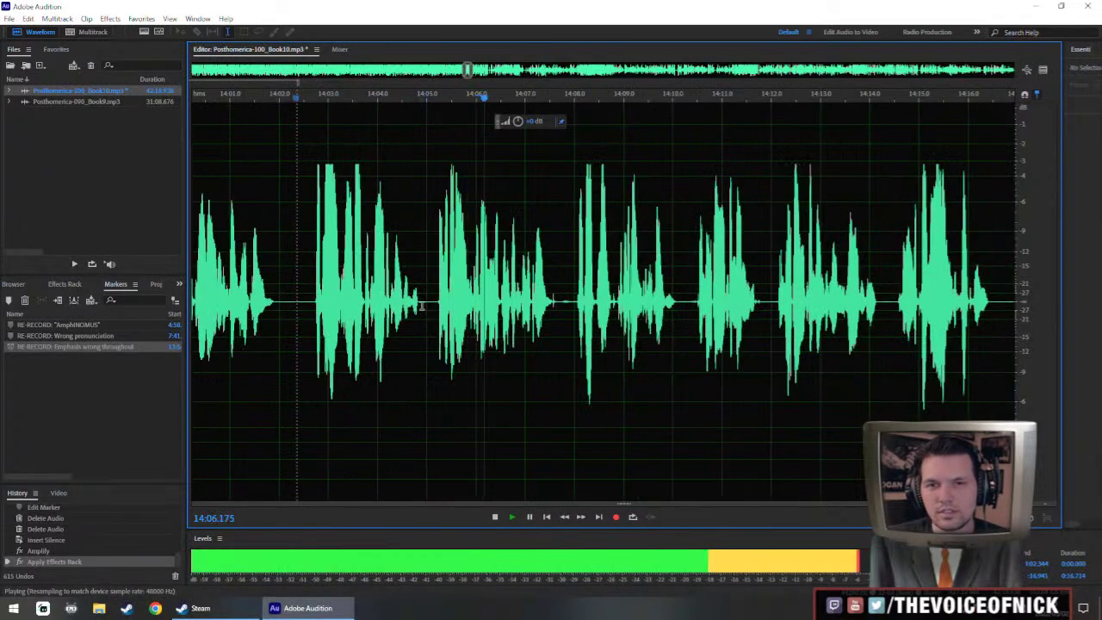
{"action": "scroll", "coordinate": [406, 332], "scroll_direction": "up", "scroll_amount": 2}
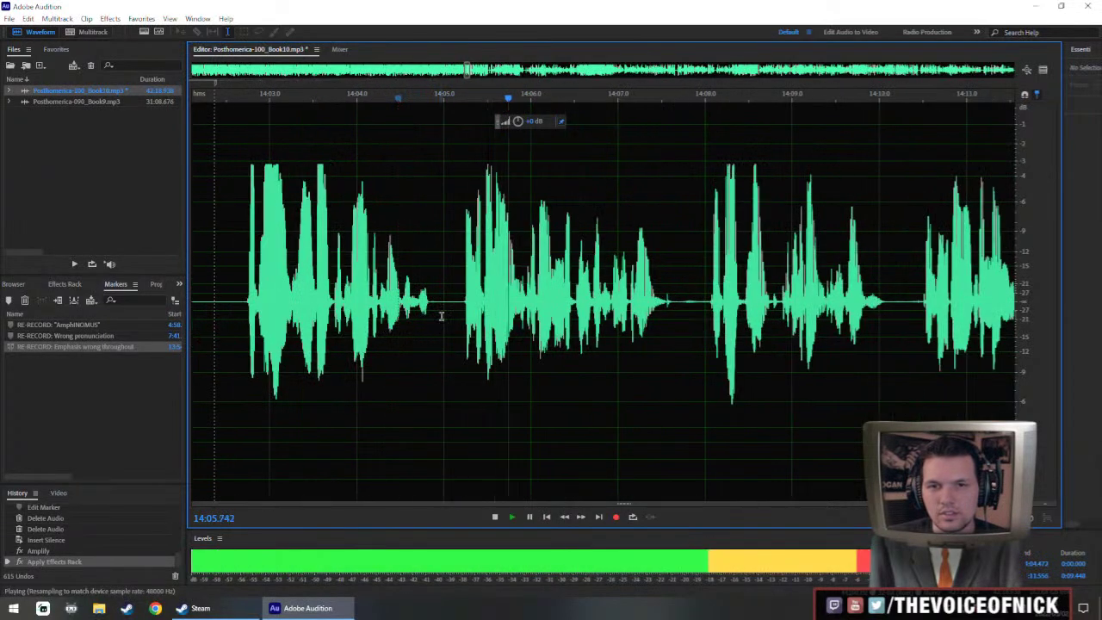
{"action": "scroll", "coordinate": [517, 323], "scroll_direction": "down", "scroll_amount": 2}
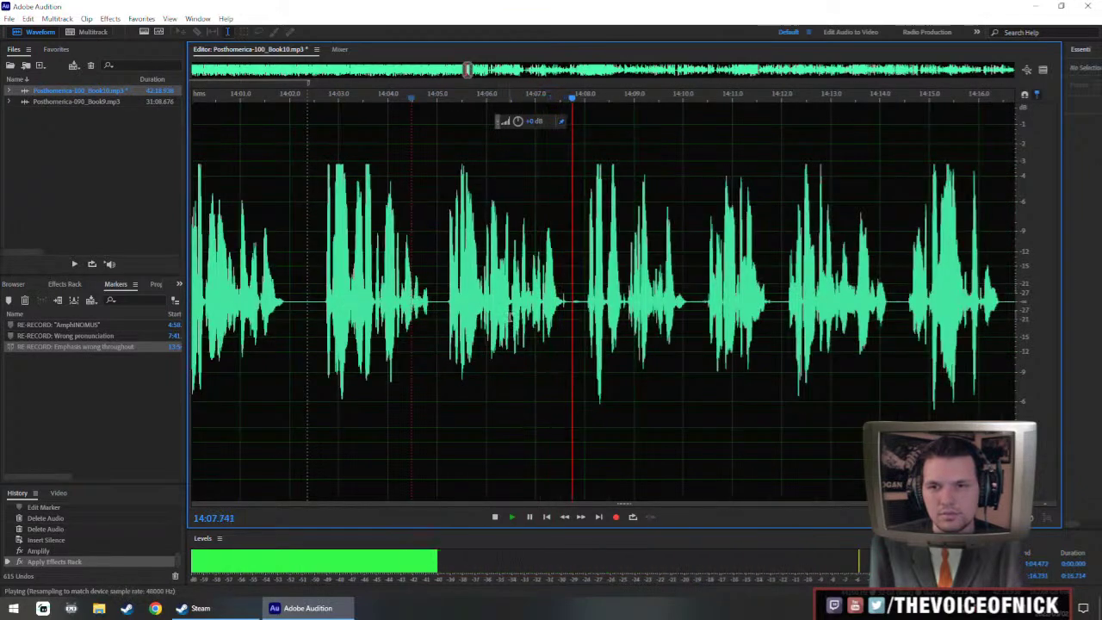
{"action": "scroll", "coordinate": [572, 324], "scroll_direction": "up", "scroll_amount": 1}
{"action": "key", "text": "space"}
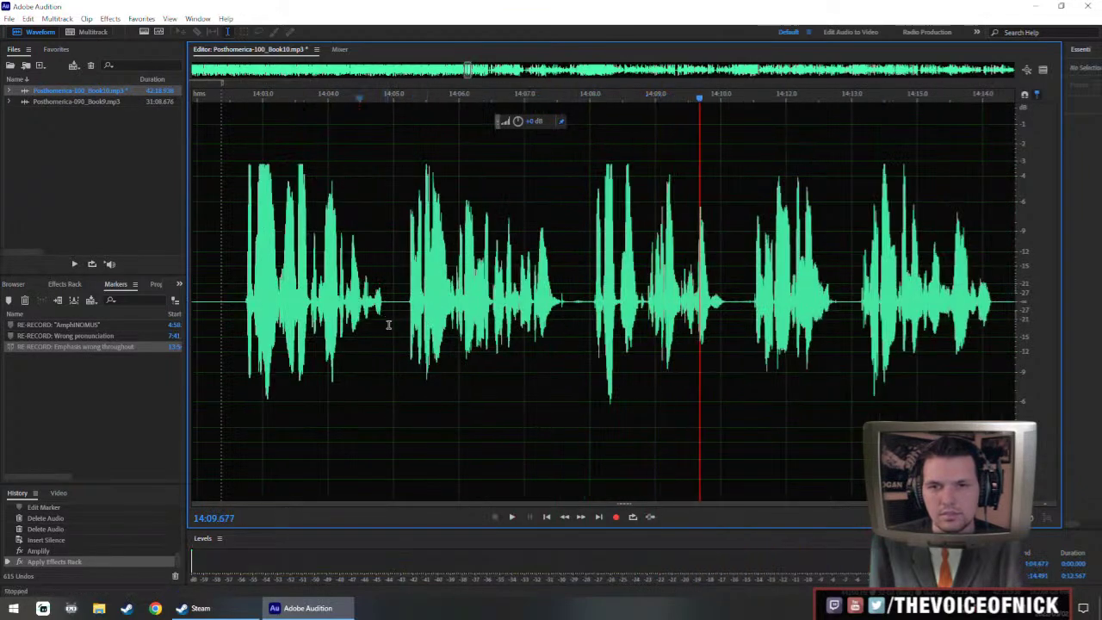
{"action": "left_click_drag", "start_coordinate": [389, 326], "coordinate": [400, 327]}
{"action": "left_click", "coordinate": [570, 306]}
{"action": "key", "text": "ctrl+v"}
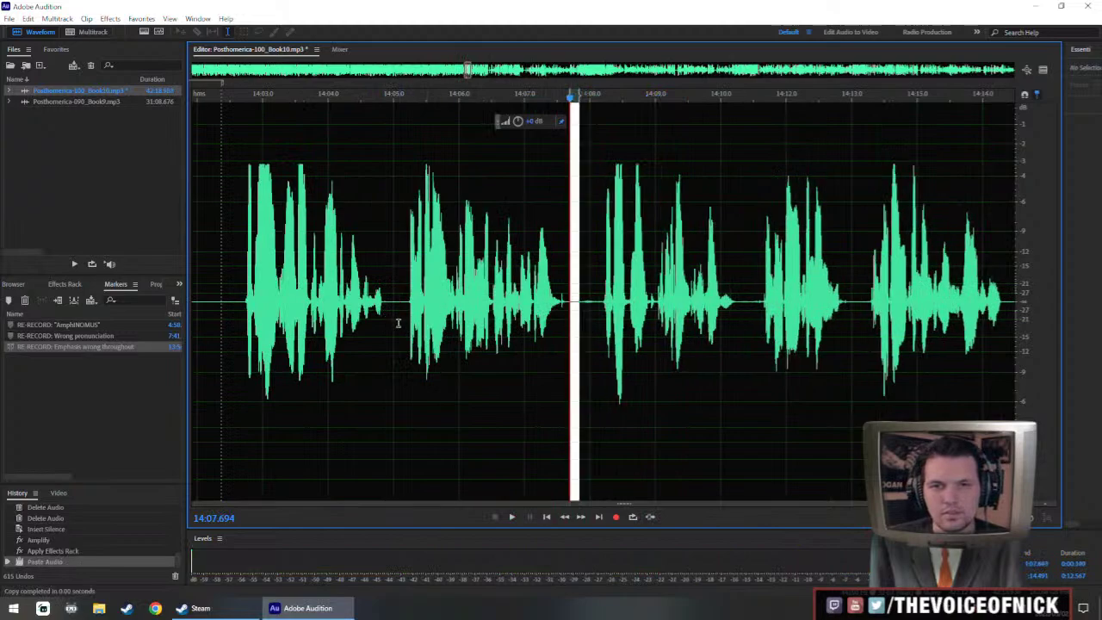
- Paste the copied silence into the pause at about 14:05.0 and play the recording from about 14:03.2
{"action": "left_click", "coordinate": [395, 321]}
{"action": "key", "text": "ctrl+v"}
{"action": "left_click", "coordinate": [278, 255]}
{"action": "key", "text": "space"}
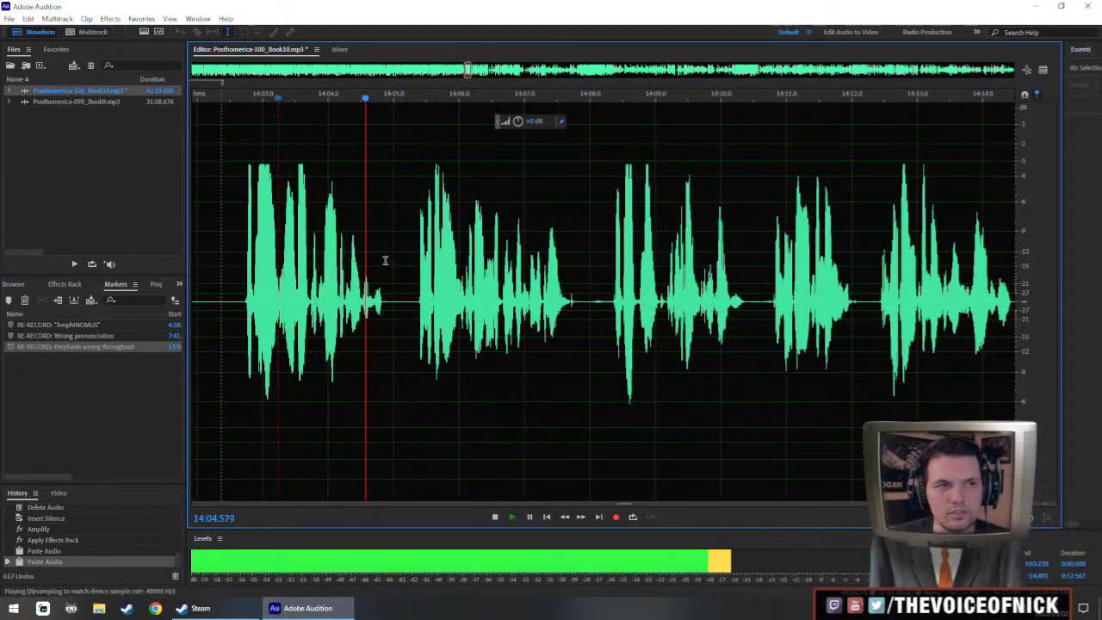
{"action": "key", "text": "space"}
- Undo the recent edits to play the original pause near 14:05, and redo the undone edits
{"action": "key", "text": "ctrl+z"}
{"action": "key", "text": "ctrl+z"}
{"action": "key", "text": "ctrl+z"}
{"action": "key", "text": "ctrl+z"}
{"action": "key", "text": "ctrl+z"}
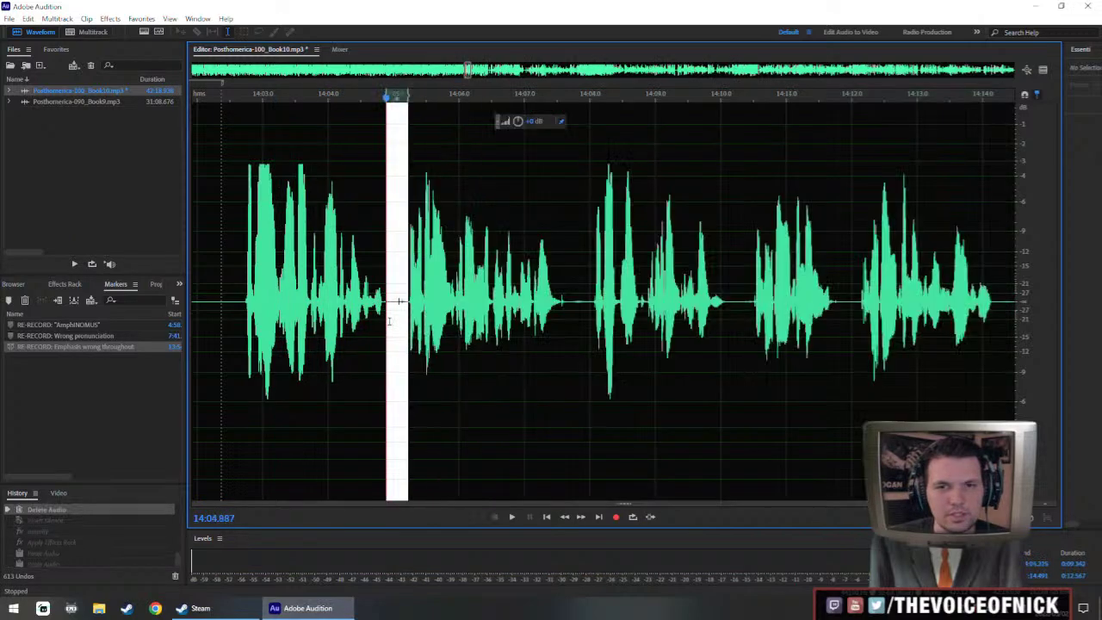
{"action": "key", "text": "space"}
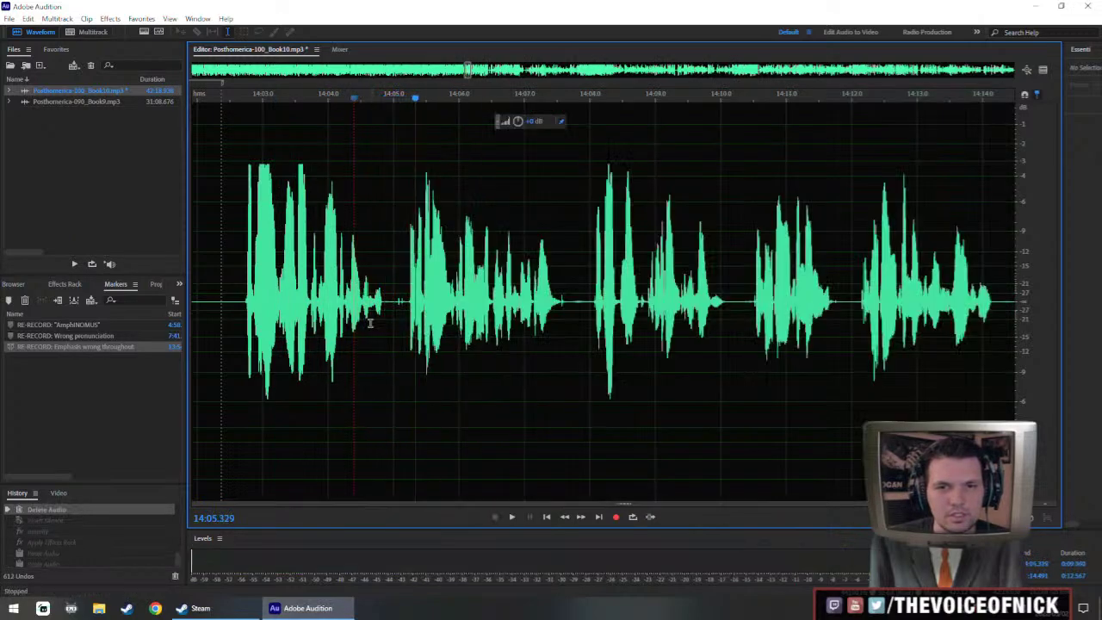
{"action": "key", "text": "ctrl+shift+z"}
{"action": "key", "text": "ctrl+shift+z"}
{"action": "key", "text": "ctrl+shift+z"}
{"action": "key", "text": "ctrl+shift+z"}
{"action": "key", "text": "ctrl+shift+z"}
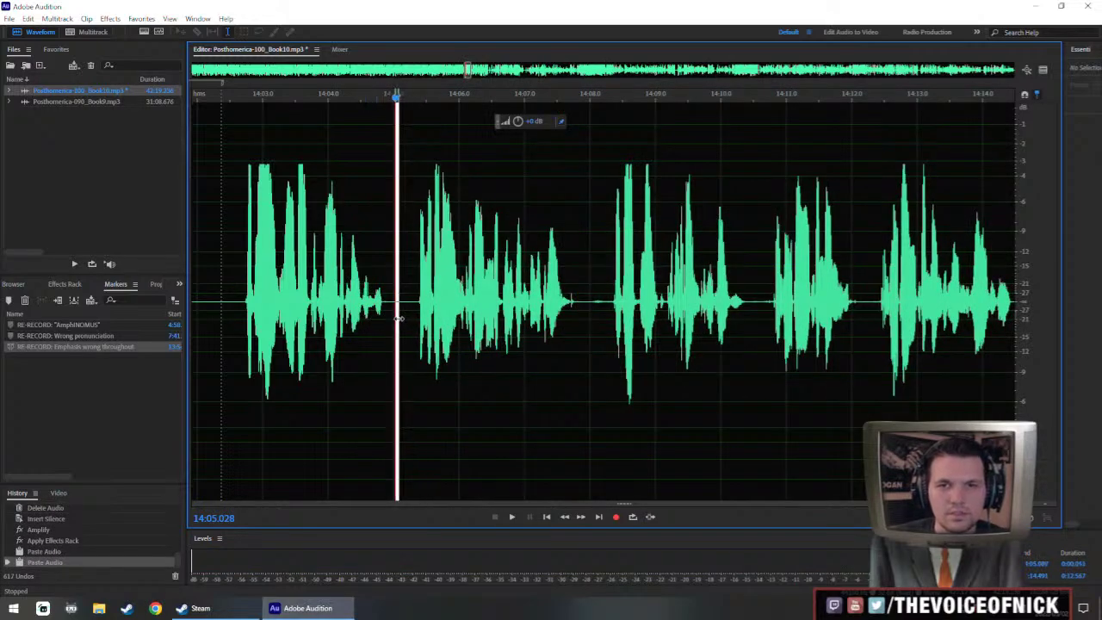
- Delete the selected sliver of silence at about 14:05.0 and play the recording from about 14:03.9
{"action": "key", "text": "Delete"}
{"action": "left_click", "coordinate": [320, 253]}
{"action": "key", "text": "space"}
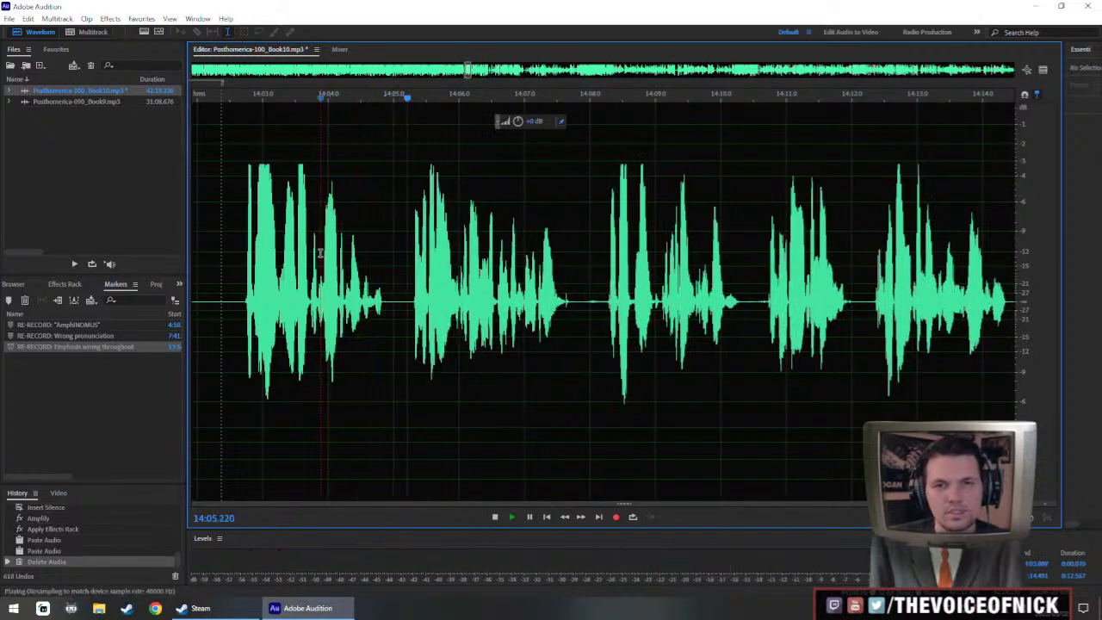
- Replace the pause from about 14:07.8 to about 14:08.2 with silence of the same length
{"action": "scroll", "coordinate": [516, 298], "scroll_direction": "down", "scroll_amount": 3}
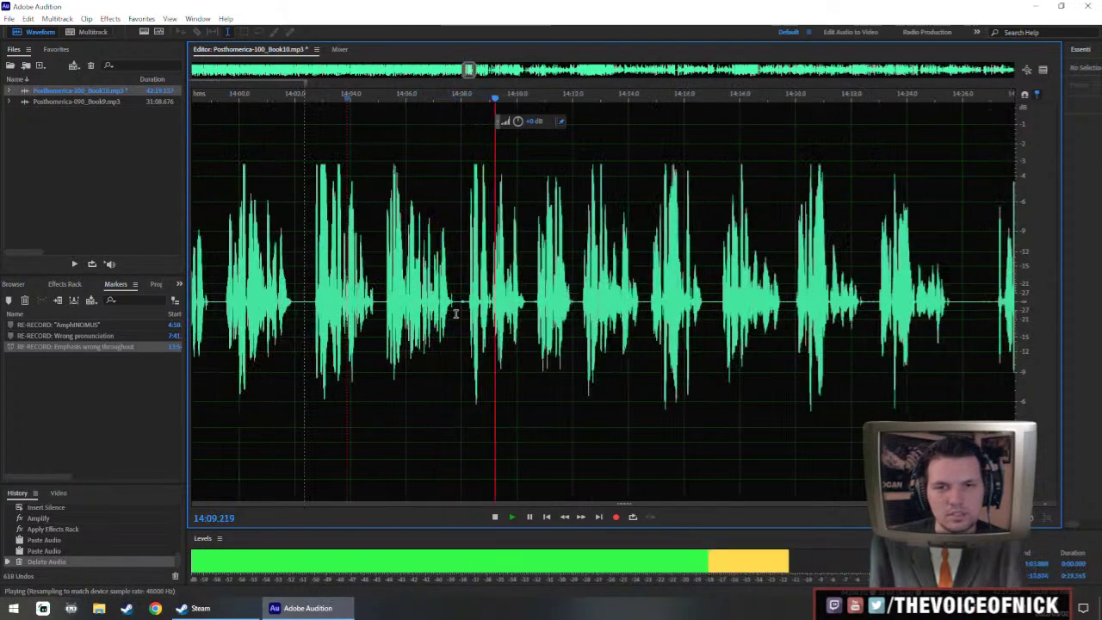
{"action": "left_click_drag", "start_coordinate": [457, 314], "coordinate": [465, 315]}
{"action": "key", "text": "ctrl+shift+i"}
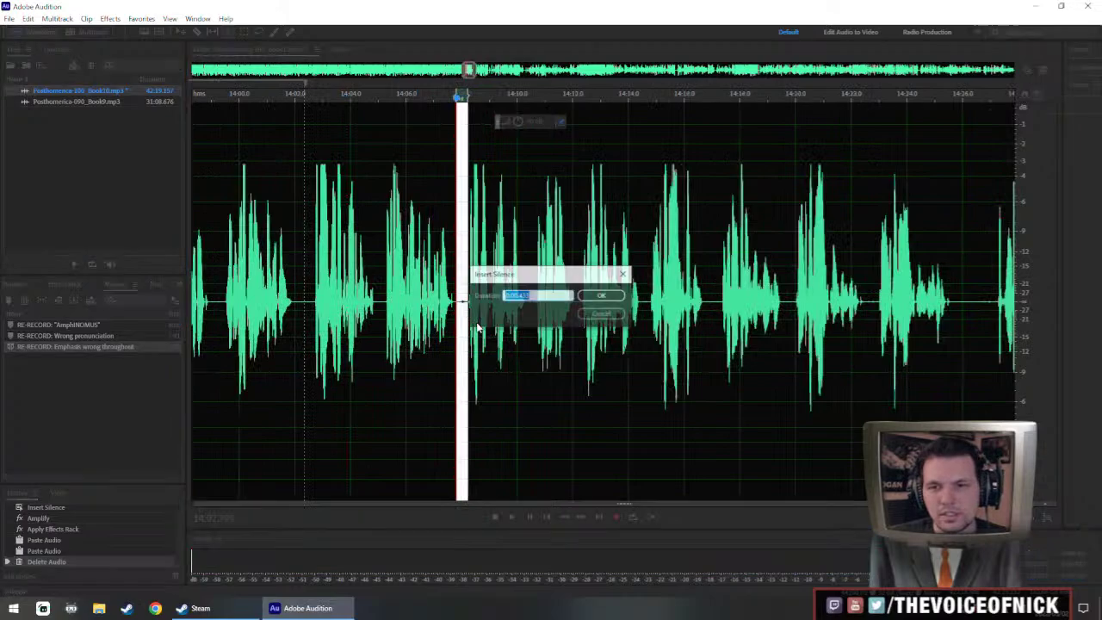
{"action": "key", "text": "Return"}
{"action": "left_click", "coordinate": [460, 307]}
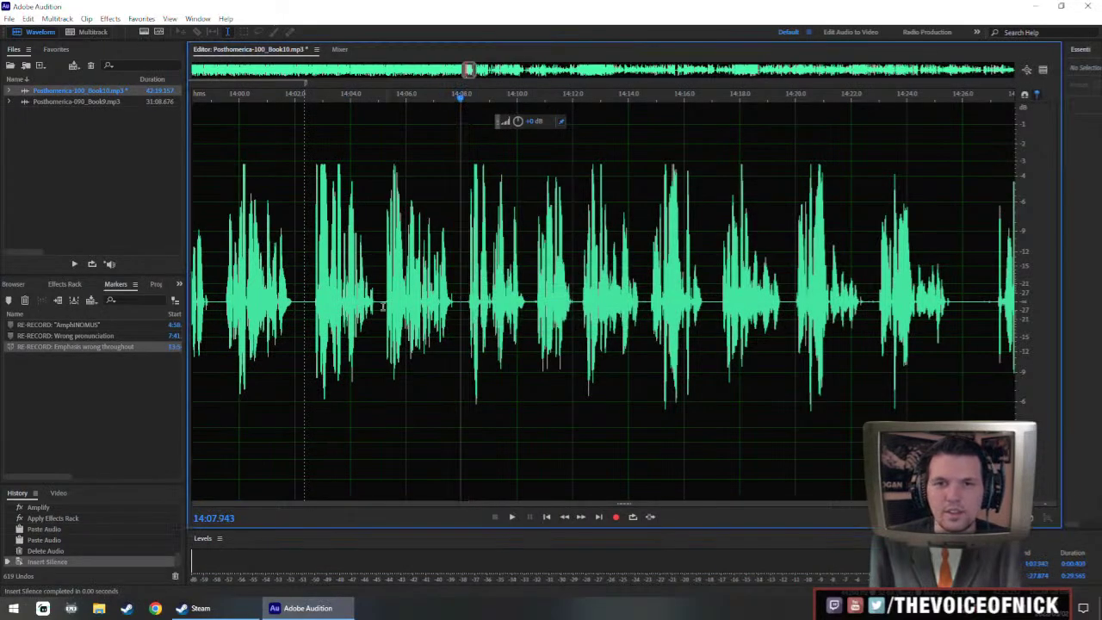
- Play the pause near 14:05, shorten it by about 0.05 seconds, and play again from about 14:03.5
{"action": "scroll", "coordinate": [379, 309], "scroll_direction": "up", "scroll_amount": 2}
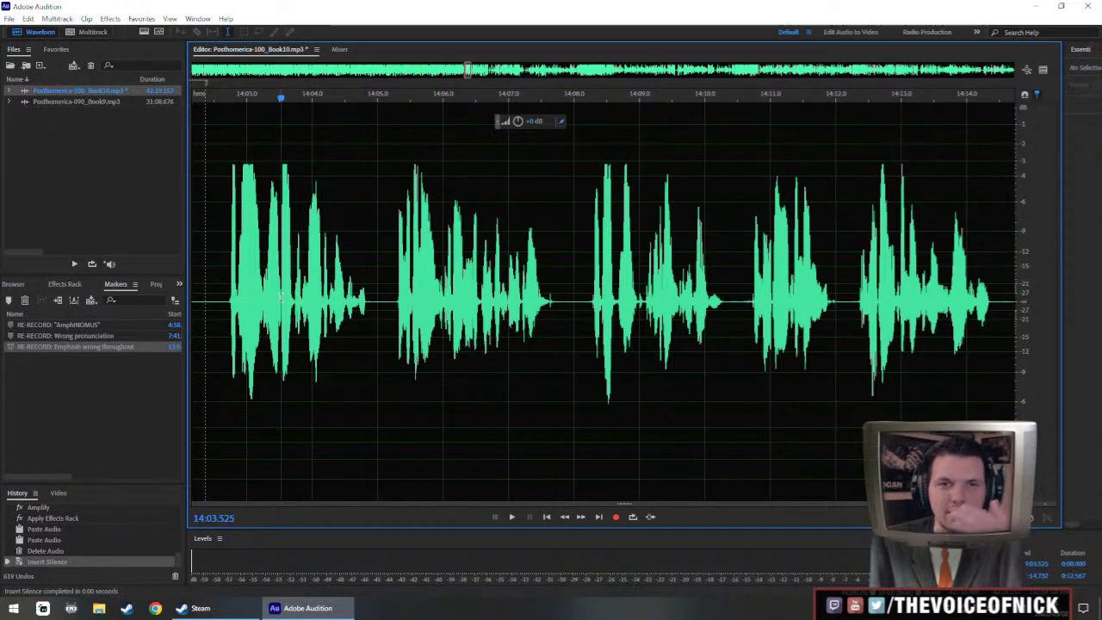
{"action": "key", "text": "space"}
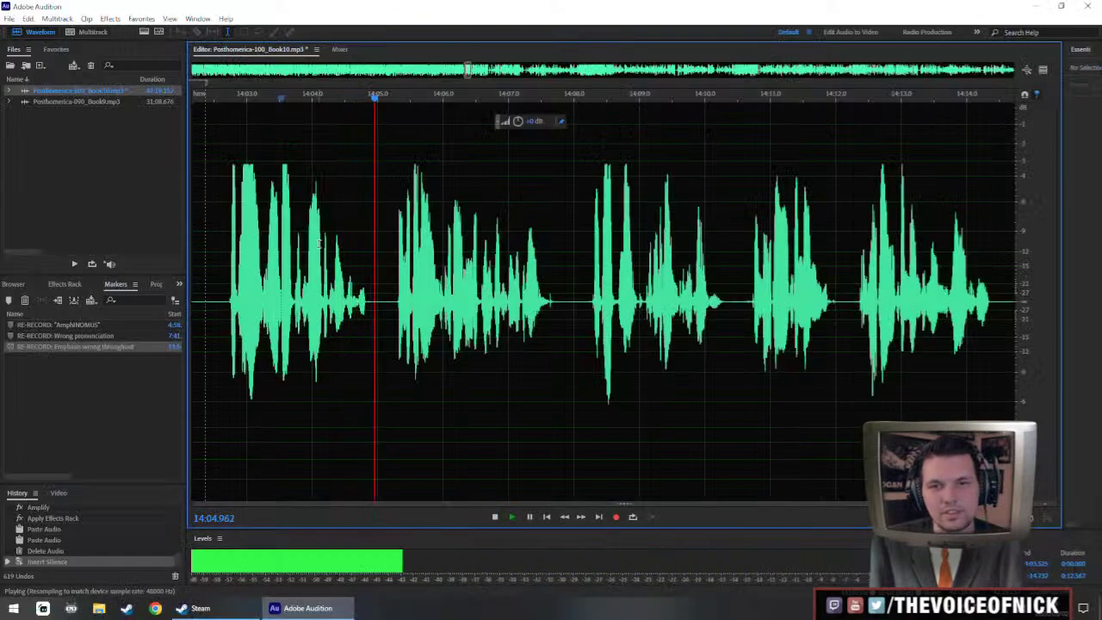
{"action": "key", "text": "space"}
{"action": "left_click", "coordinate": [370, 315]}
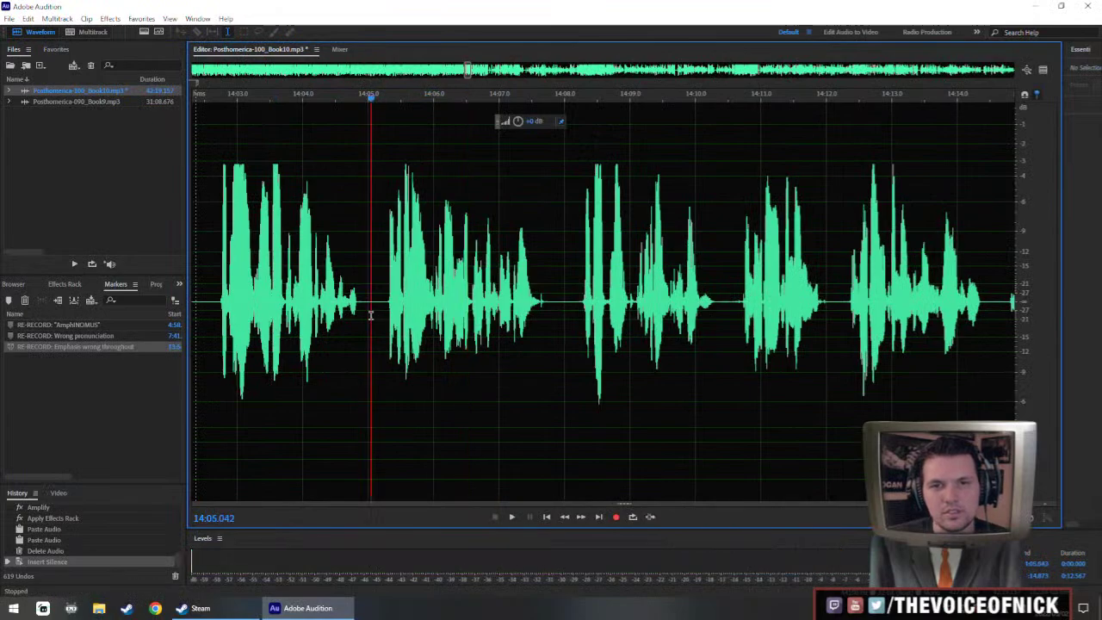
{"action": "key", "text": "Delete"}
{"action": "left_click", "coordinate": [273, 250]}
{"action": "key", "text": "space"}
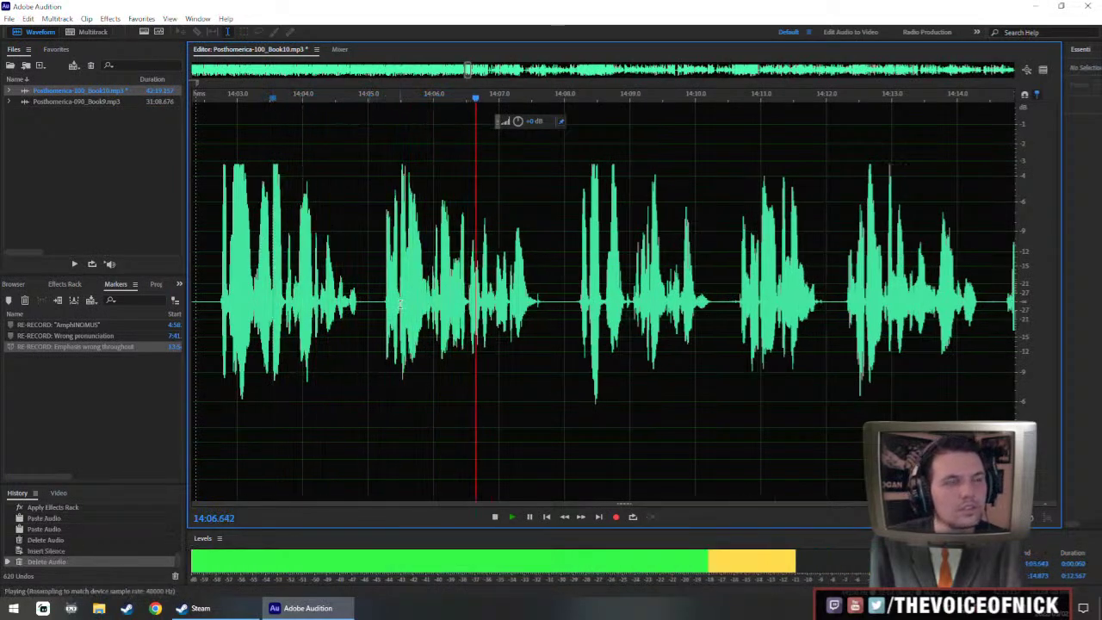
- Delete the phrase from about 14:10.7 to about 14:12.3
{"action": "scroll", "coordinate": [573, 300], "scroll_direction": "down", "scroll_amount": 4}
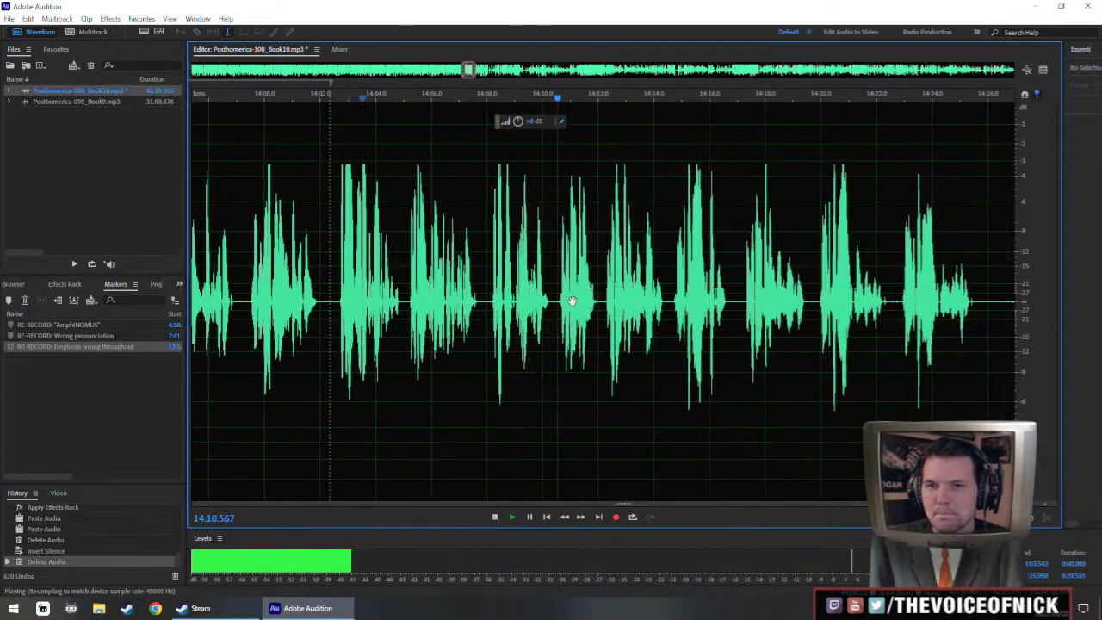
{"action": "scroll", "coordinate": [571, 301], "scroll_direction": "right", "scroll_amount": 3}
{"action": "scroll", "coordinate": [522, 304], "scroll_direction": "up", "scroll_amount": 3}
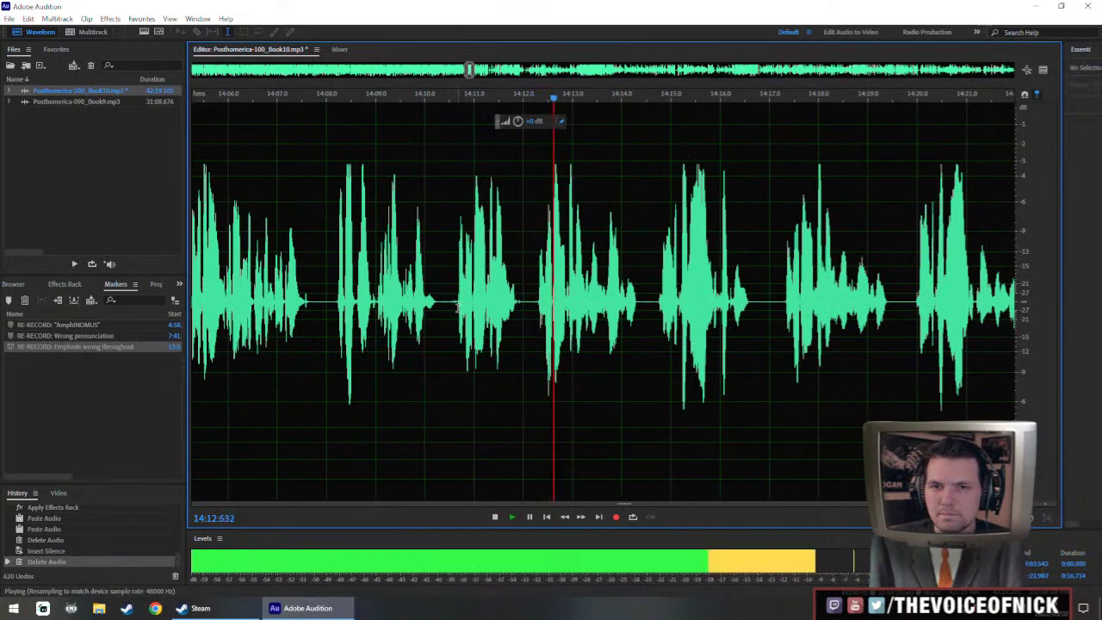
{"action": "left_click_drag", "start_coordinate": [457, 307], "coordinate": [536, 307]}
{"action": "key", "text": "space"}
{"action": "key", "text": "Delete"}
- Copy a short silence from about 14:07.8, paste it at about 14:10.4, and play from about 14:07.0
{"action": "left_click", "coordinate": [319, 323]}
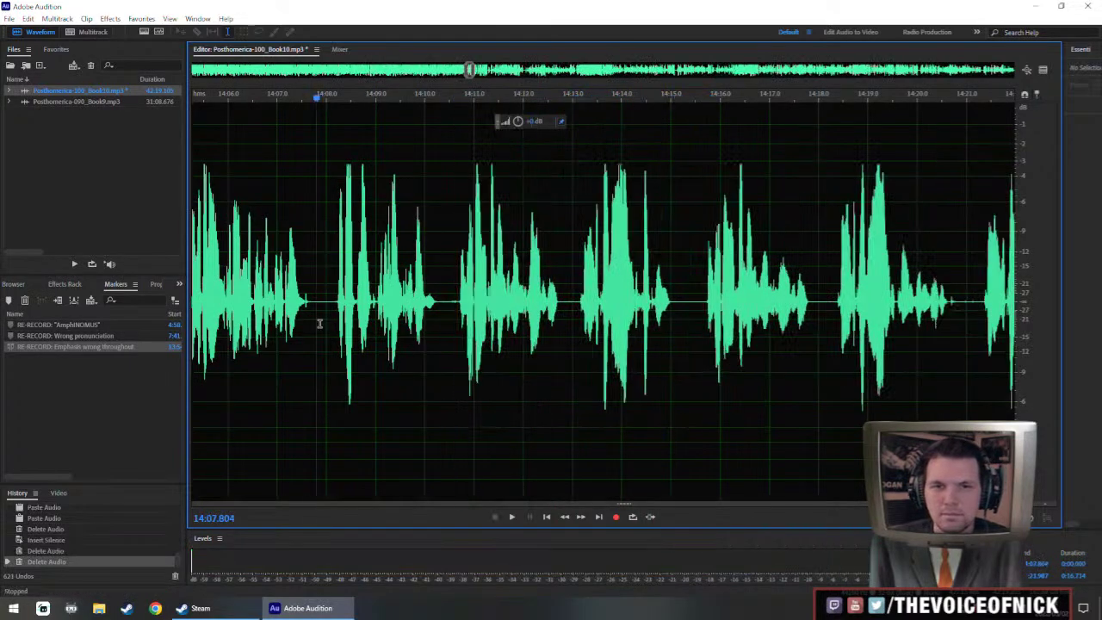
{"action": "left_click_drag", "start_coordinate": [323, 324], "coordinate": [325, 324]}
{"action": "key", "text": "ctrl+c"}
{"action": "left_click", "coordinate": [442, 302]}
{"action": "key", "text": "ctrl+v"}
{"action": "left_click", "coordinate": [276, 273]}
{"action": "key", "text": "space"}
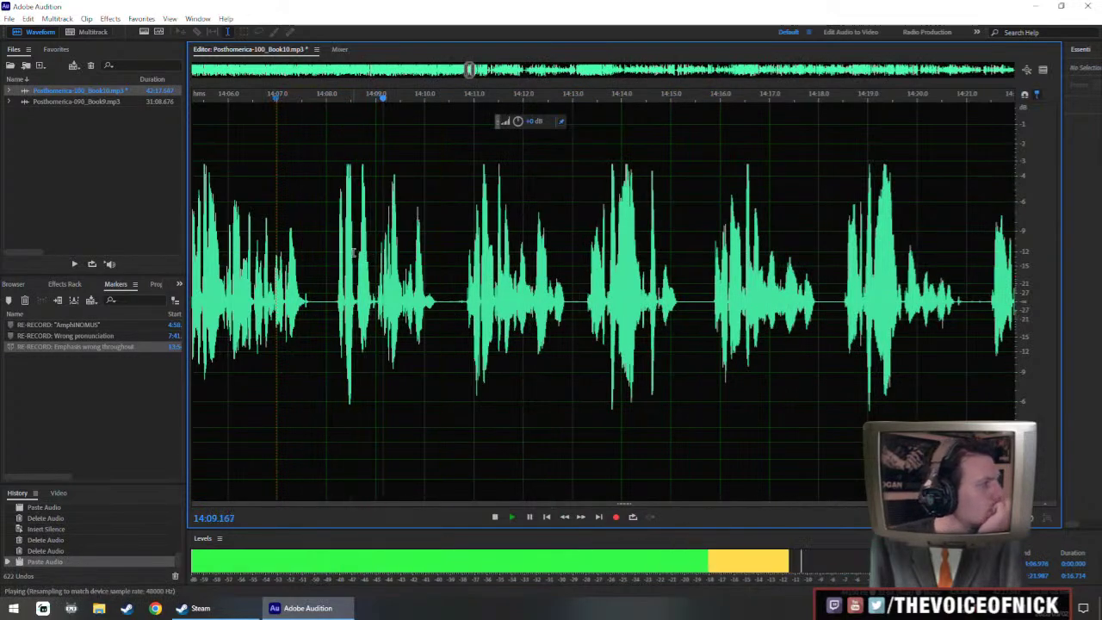
- Delete a sliver of silence at about 14:10.5 and play the recording from about 14:09.0
{"action": "scroll", "coordinate": [393, 302], "scroll_direction": "up", "scroll_amount": 3}
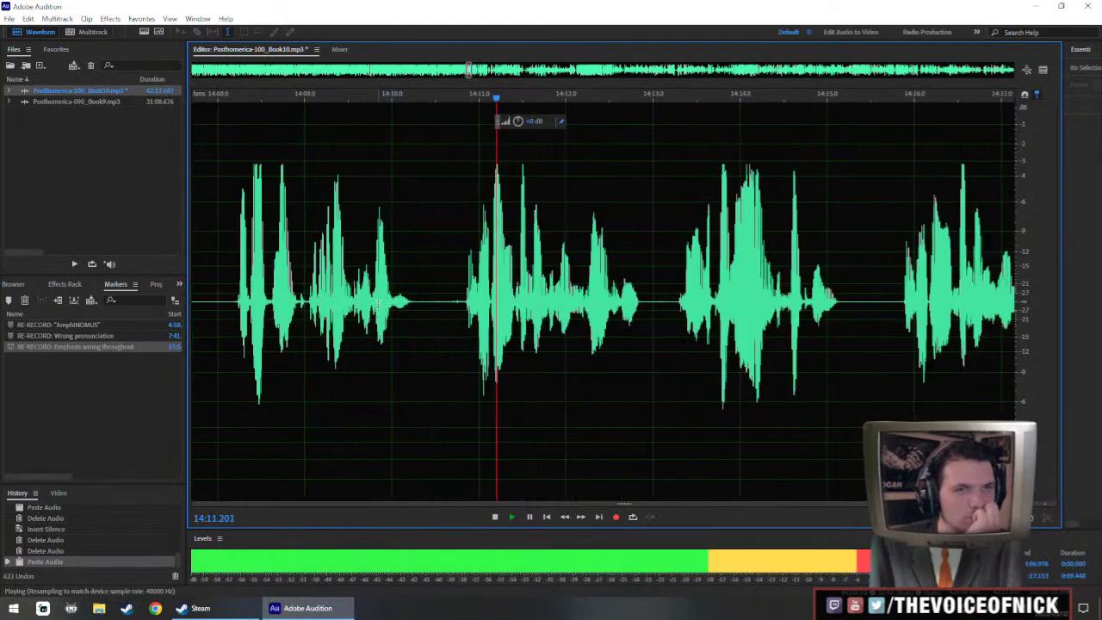
{"action": "key", "text": "space"}
{"action": "left_click_drag", "start_coordinate": [433, 323], "coordinate": [439, 323]}
{"action": "key", "text": "Delete"}
{"action": "left_click", "coordinate": [306, 269]}
{"action": "key", "text": "space"}
{"action": "key", "text": "backslash"}
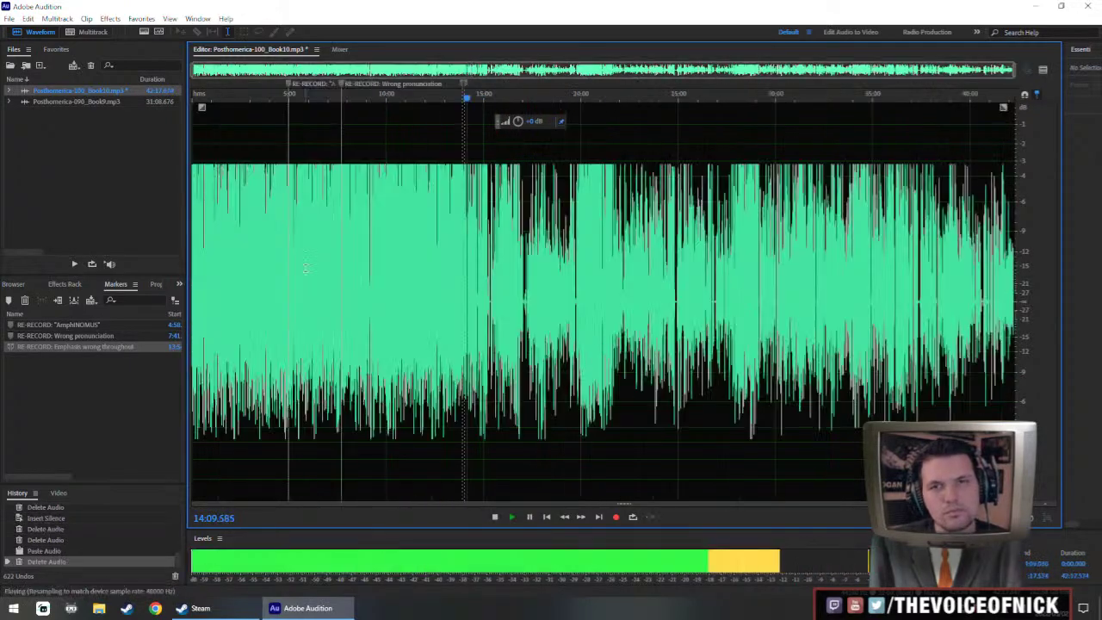
{"action": "scroll", "coordinate": [417, 301], "scroll_direction": "up", "scroll_amount": 15}
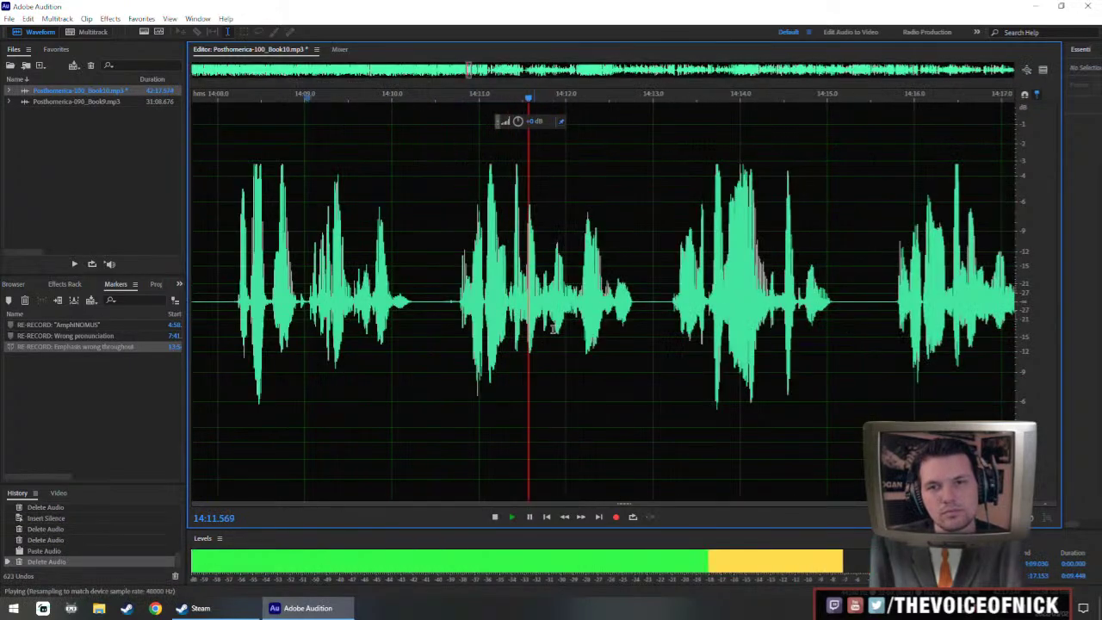
{"action": "key", "text": "space"}
- Trim the pause after the phrase ending at about 14:10.2 further and play the passage leading into it
{"action": "left_click_drag", "start_coordinate": [409, 318], "coordinate": [391, 315]}
{"action": "key", "text": "Delete"}
{"action": "left_click", "coordinate": [295, 262]}
{"action": "key", "text": "space"}
{"action": "scroll", "coordinate": [327, 298], "scroll_direction": "down", "scroll_amount": 2}
{"action": "key", "text": "Delete"}
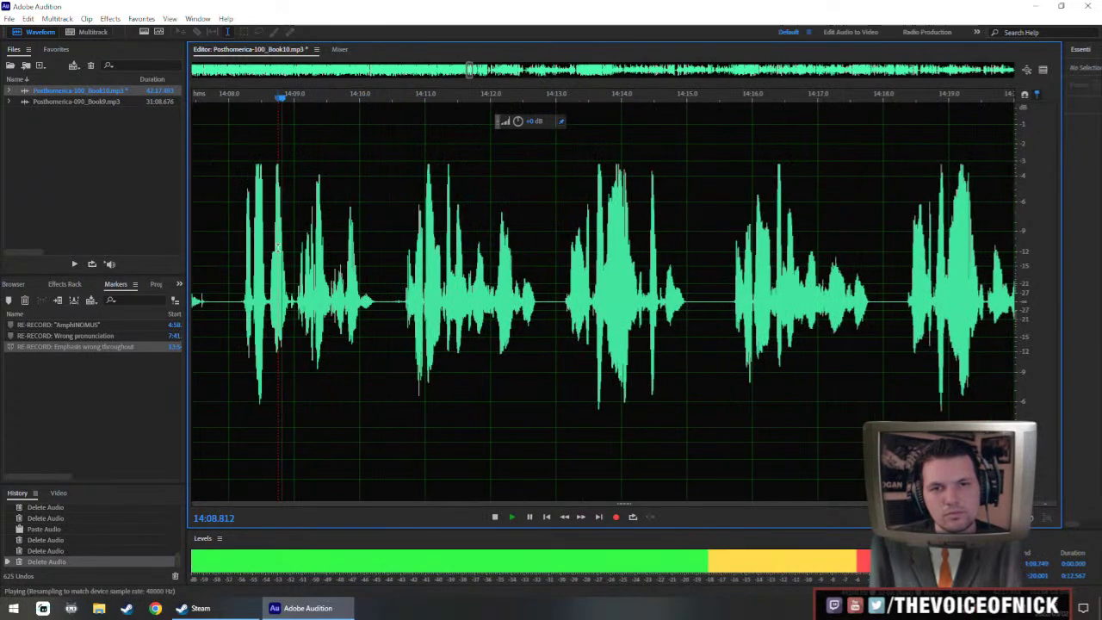
- Delete about 0.05 seconds of silence at about 14:10.3 and play the recording from about 14:08.7
{"action": "scroll", "coordinate": [465, 284], "scroll_direction": "down", "scroll_amount": 3}
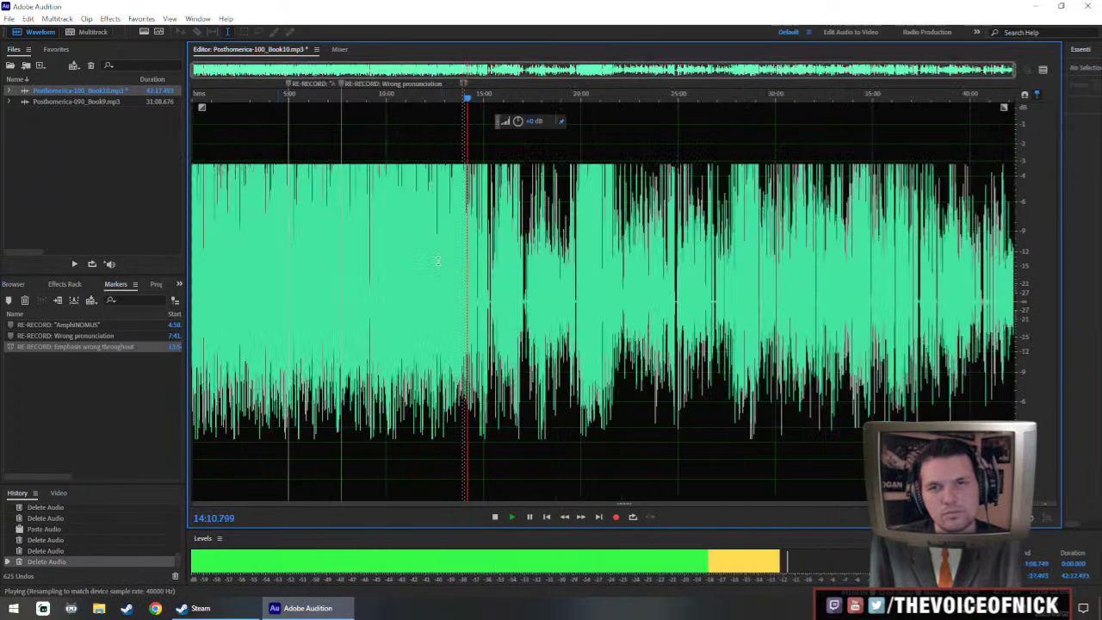
{"action": "scroll", "coordinate": [489, 292], "scroll_direction": "up", "scroll_amount": 10}
{"action": "left_click", "coordinate": [381, 317]}
{"action": "key", "text": "space"}
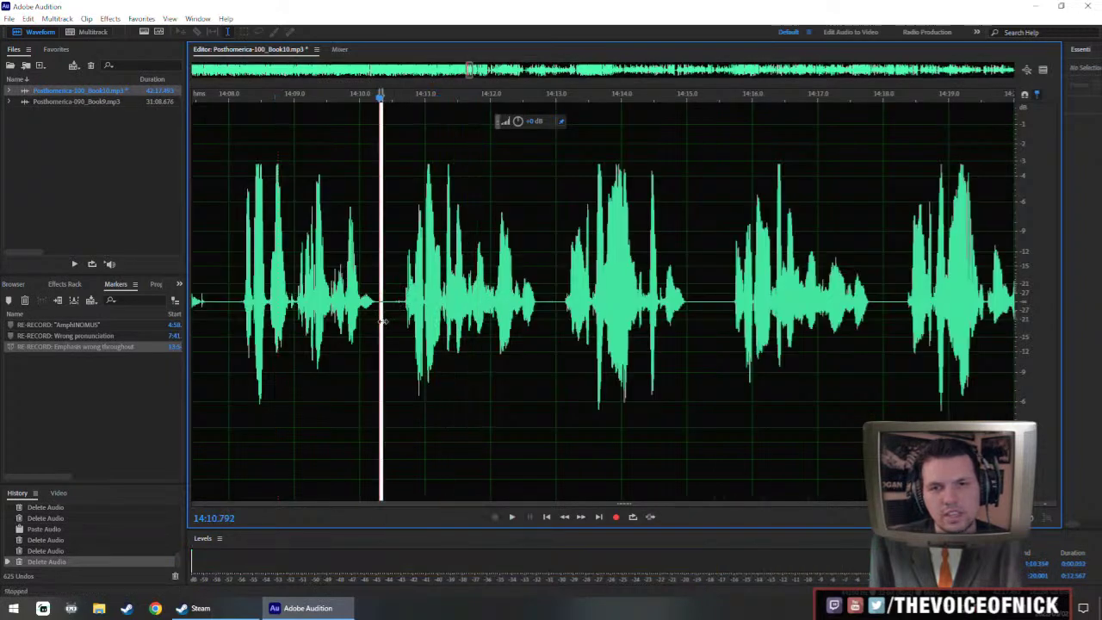
{"action": "key", "text": "Delete"}
{"action": "left_click", "coordinate": [273, 255]}
{"action": "key", "text": "space"}
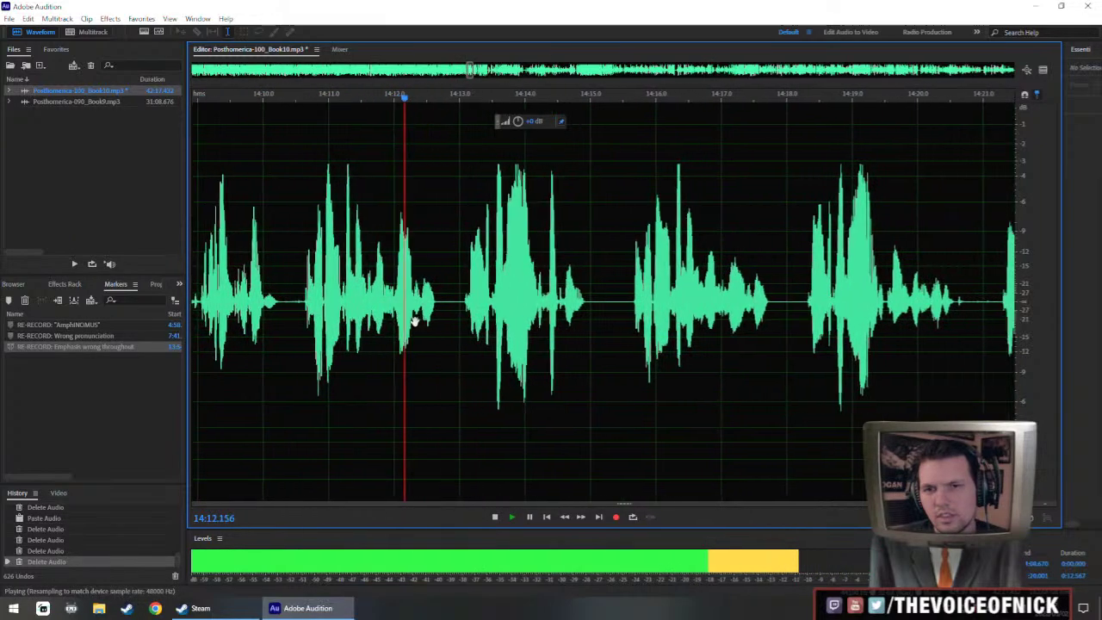
- Delete the passage from about 14:10.6 to about 14:15.6 and play the recording from about 14:08.7
{"action": "left_click_drag", "start_coordinate": [555, 333], "coordinate": [600, 341]}
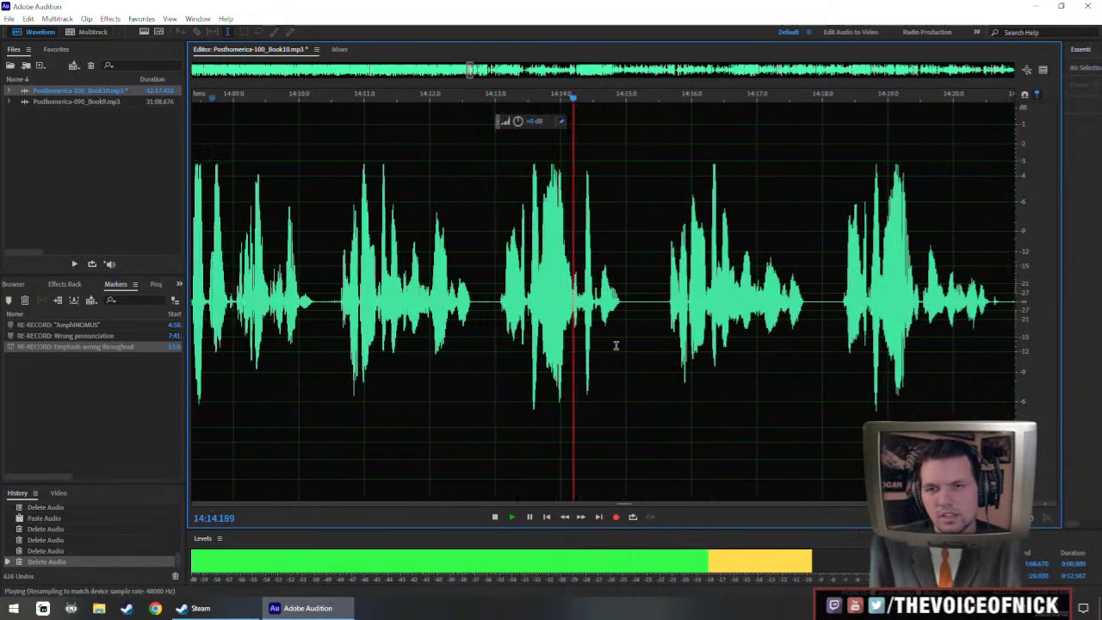
{"action": "left_click_drag", "start_coordinate": [516, 344], "coordinate": [569, 347]}
{"action": "key", "text": "space"}
{"action": "key", "text": "space"}
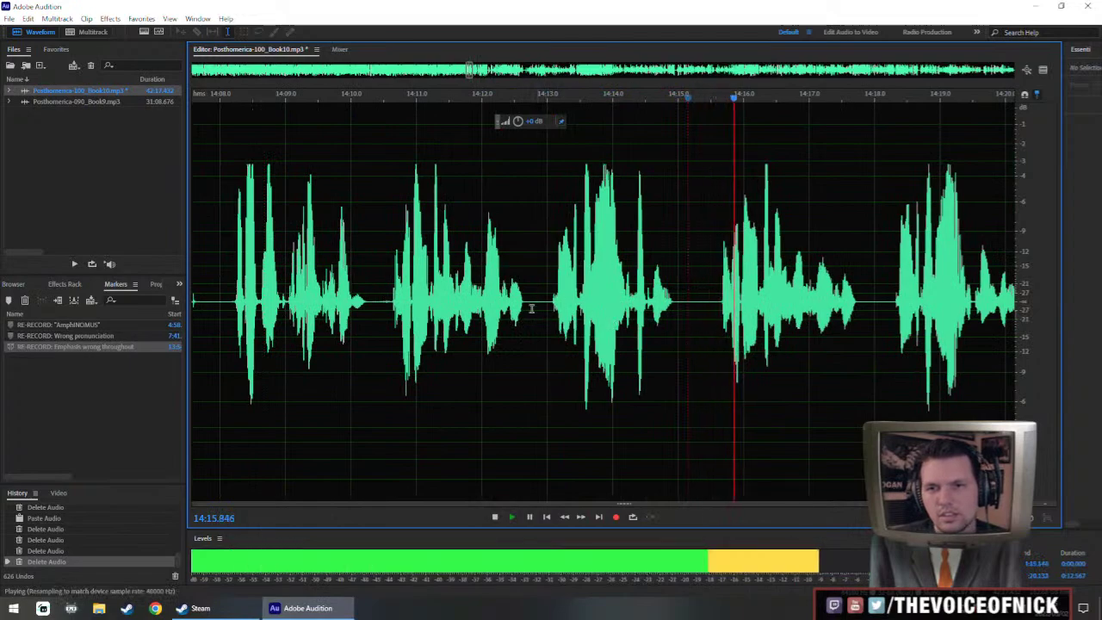
{"action": "left_click", "coordinate": [391, 314]}
{"action": "key", "text": "space"}
{"action": "left_click_drag", "start_coordinate": [390, 314], "coordinate": [716, 376]}
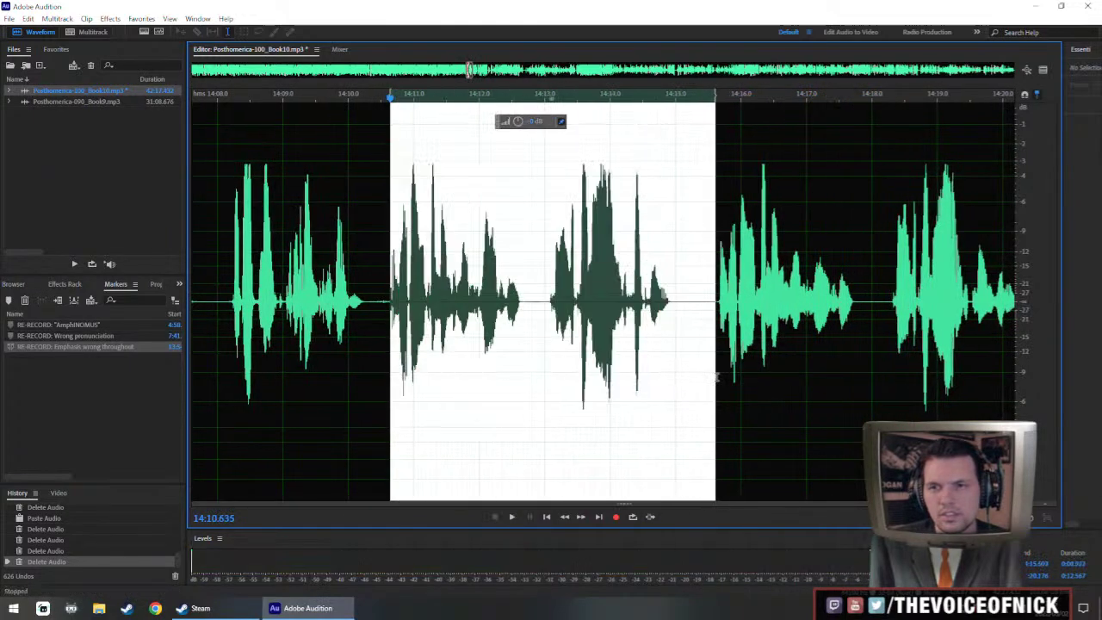
{"action": "key", "text": "Delete"}
{"action": "key", "text": "space"}
- Delete the phrase from about 14:13.3 to about 14:16.3
{"action": "scroll", "coordinate": [580, 284], "scroll_direction": "down", "scroll_amount": 3}
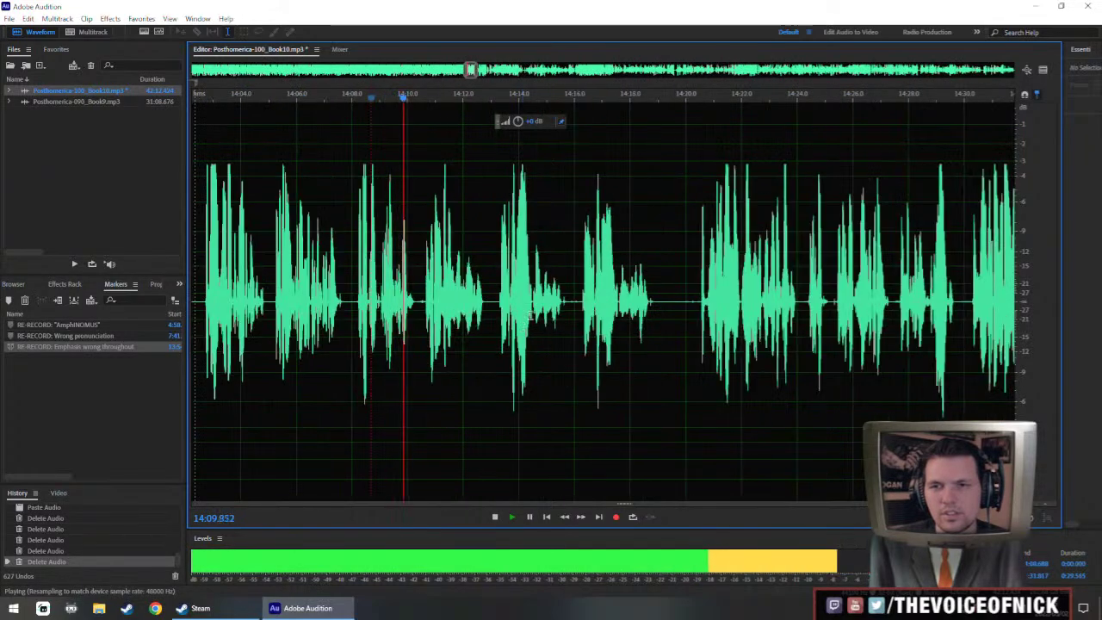
{"action": "scroll", "coordinate": [461, 310], "scroll_direction": "down", "scroll_amount": 1}
{"action": "scroll", "coordinate": [512, 322], "scroll_direction": "up", "scroll_amount": 4}
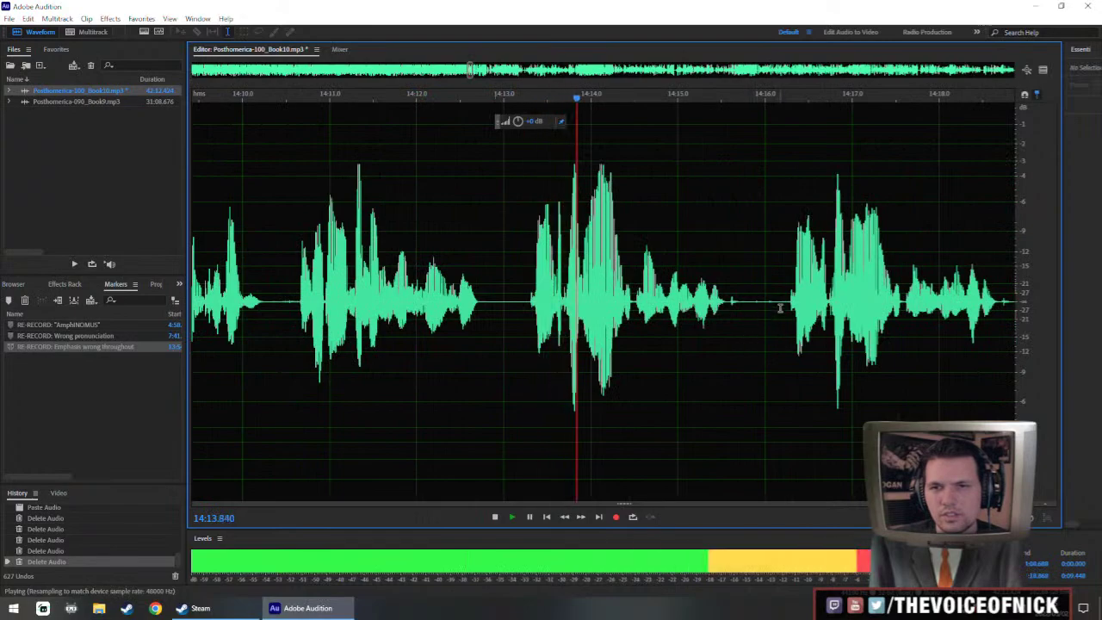
{"action": "scroll", "coordinate": [724, 332], "scroll_direction": "down", "scroll_amount": 2}
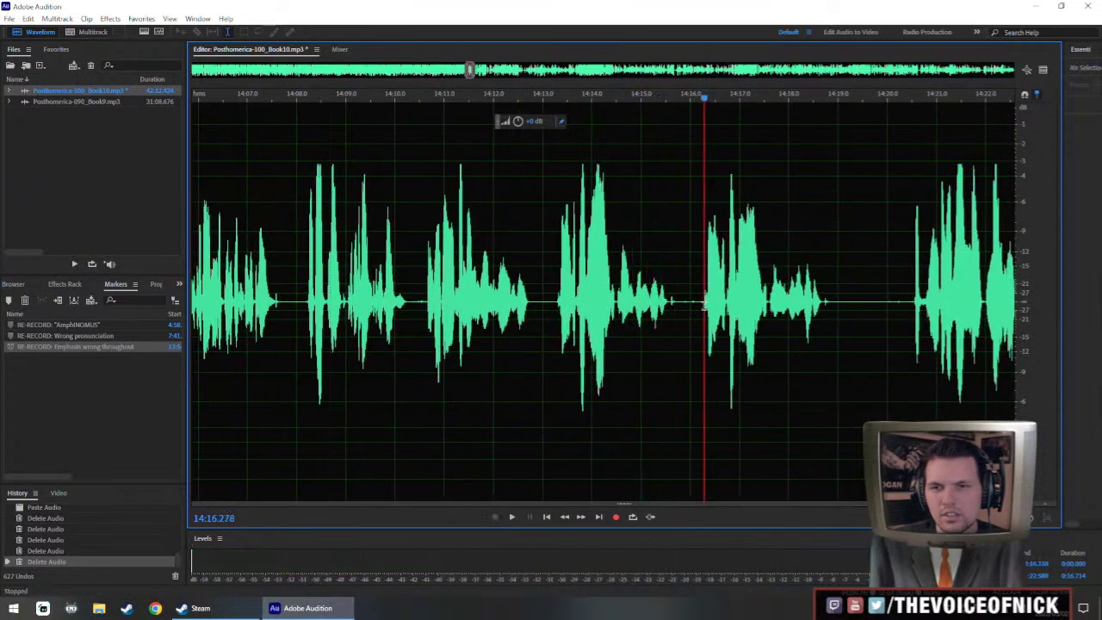
{"action": "left_click_drag", "start_coordinate": [557, 304], "coordinate": [703, 352]}
{"action": "key", "text": "Delete"}
- Amplify the passage from about 14:11.7 to about 14:15.9 with the effects rack applied, and play the recording from about 14:08.6
{"action": "left_click_drag", "start_coordinate": [556, 335], "coordinate": [687, 332]}
{"action": "left_click_drag", "start_coordinate": [553, 312], "coordinate": [479, 325]}
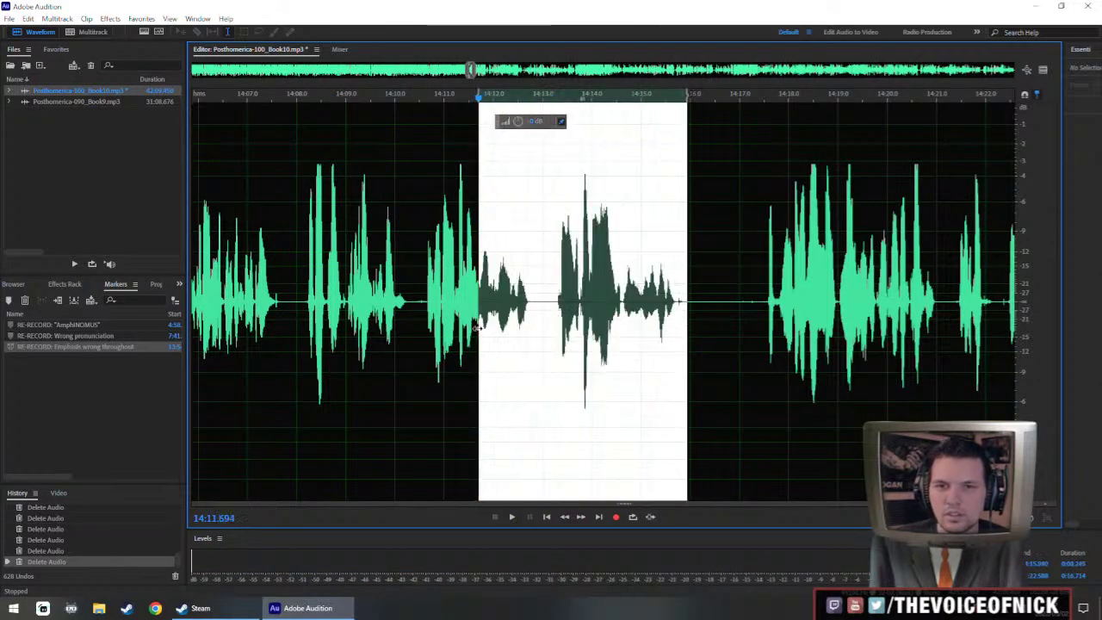
{"action": "left_click_drag", "start_coordinate": [517, 122], "coordinate": [524, 120]}
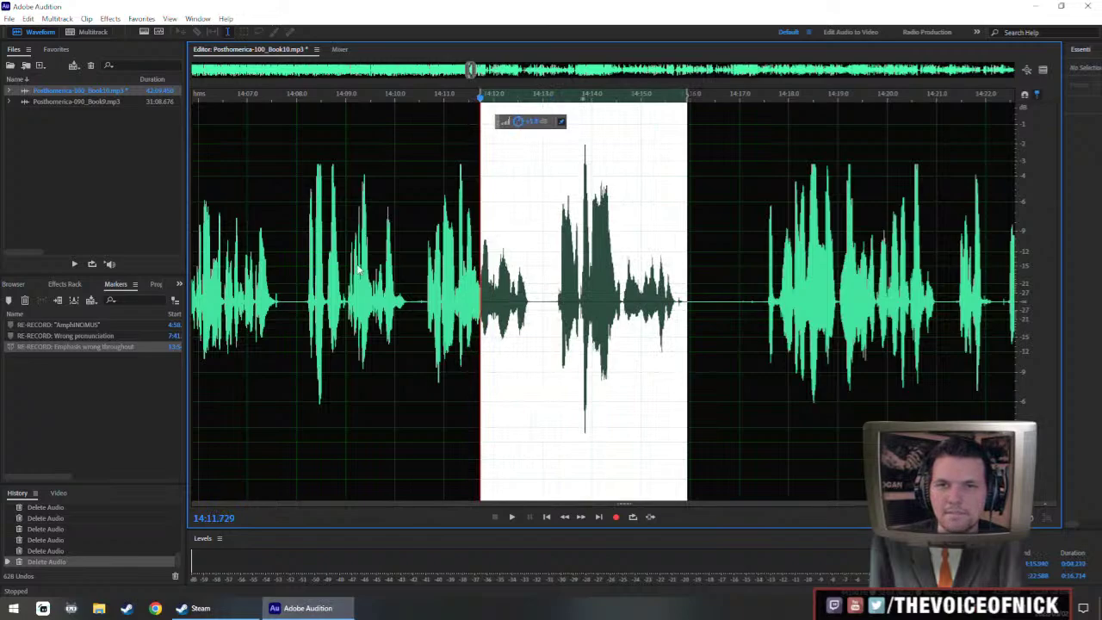
{"action": "left_click", "coordinate": [326, 267]}
{"action": "key", "text": "space"}
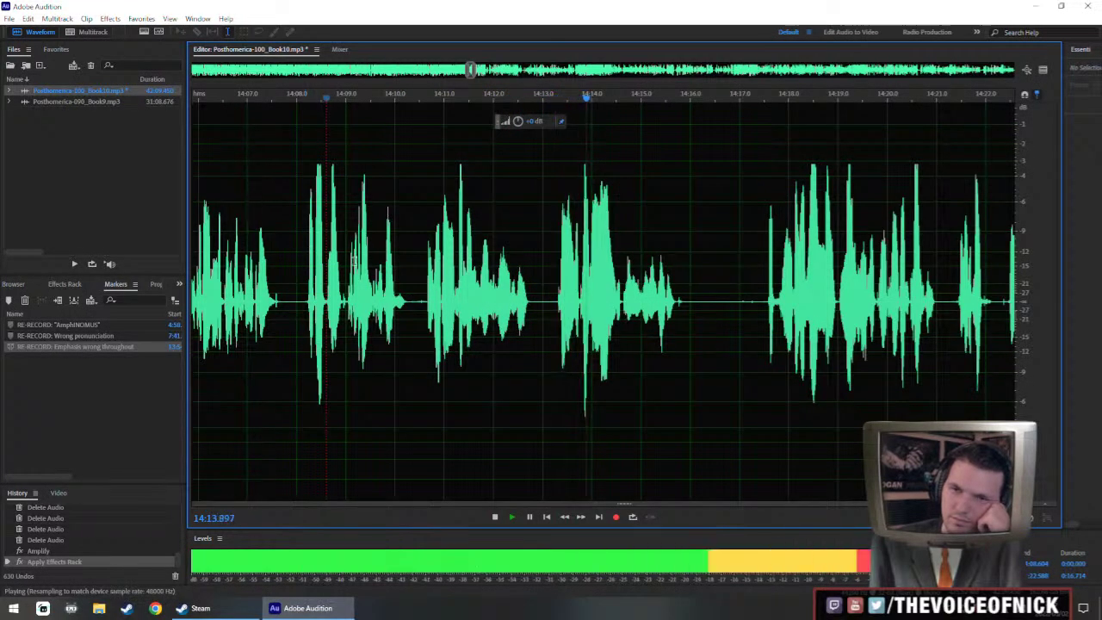
- Replace the pause from about 14:15.9 to about 14:17.6 with 1.5 seconds of silence and play from about 14:14.3
{"action": "left_click_drag", "start_coordinate": [650, 285], "coordinate": [556, 281]}
{"action": "scroll", "coordinate": [556, 256], "scroll_direction": "up", "scroll_amount": 2}
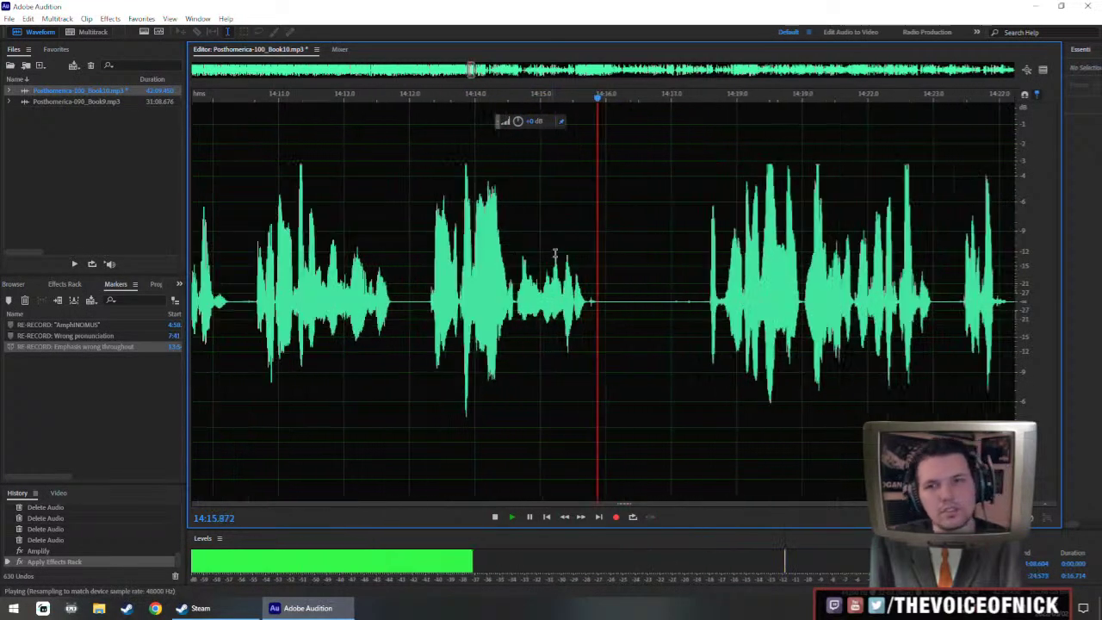
{"action": "key", "text": "space"}
{"action": "left_click_drag", "start_coordinate": [461, 306], "coordinate": [614, 352]}
{"action": "key", "text": "shift+s"}
{"action": "type", "text": "1.5"}
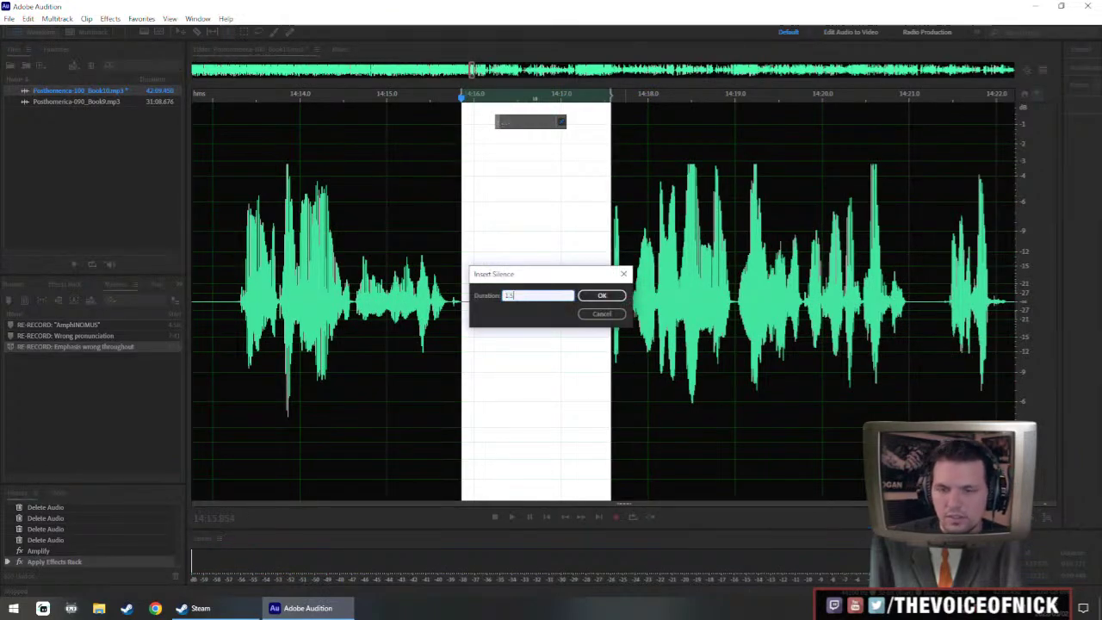
{"action": "key", "text": "Return"}
{"action": "left_click", "coordinate": [322, 236]}
{"action": "key", "text": "space"}
- Delete the short phrase from about 14:21.2 to about 14:22.3 and play the recording from about 14:19.9
{"action": "scroll", "coordinate": [401, 233], "scroll_direction": "down", "scroll_amount": 4}
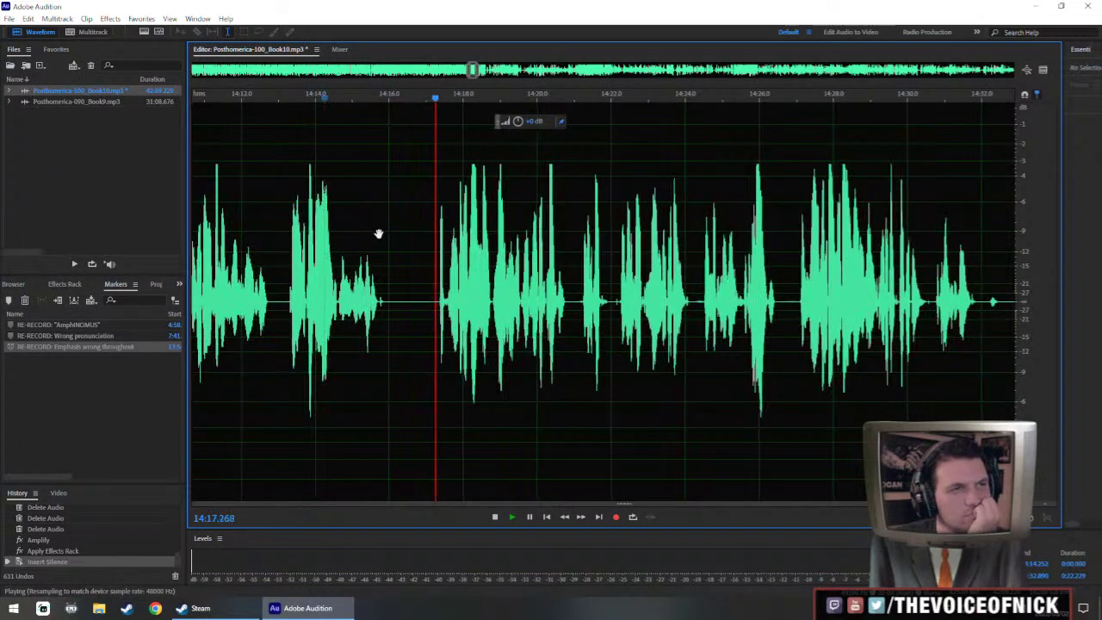
{"action": "scroll", "coordinate": [479, 284], "scroll_direction": "up", "scroll_amount": 1}
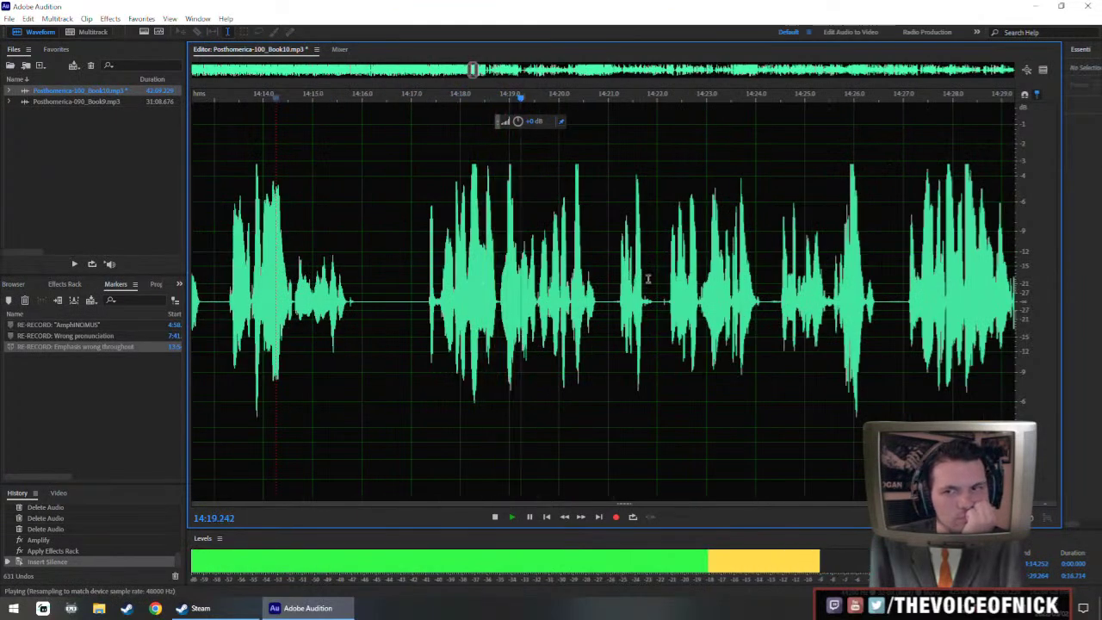
{"action": "left_click_drag", "start_coordinate": [649, 279], "coordinate": [389, 302]}
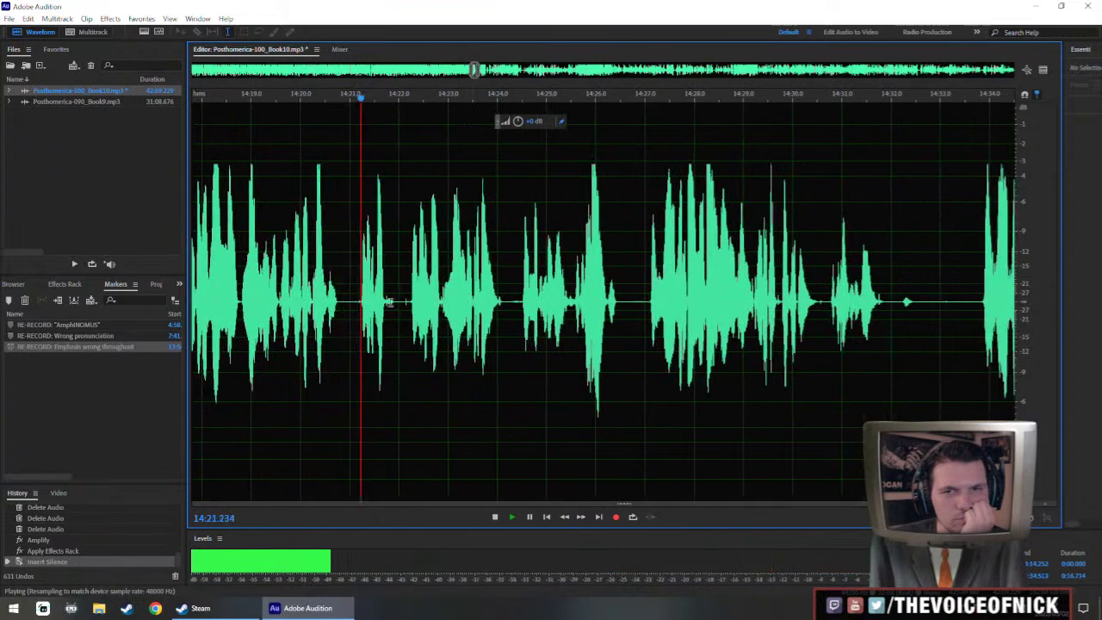
{"action": "scroll", "coordinate": [389, 302], "scroll_direction": "up", "scroll_amount": 1}
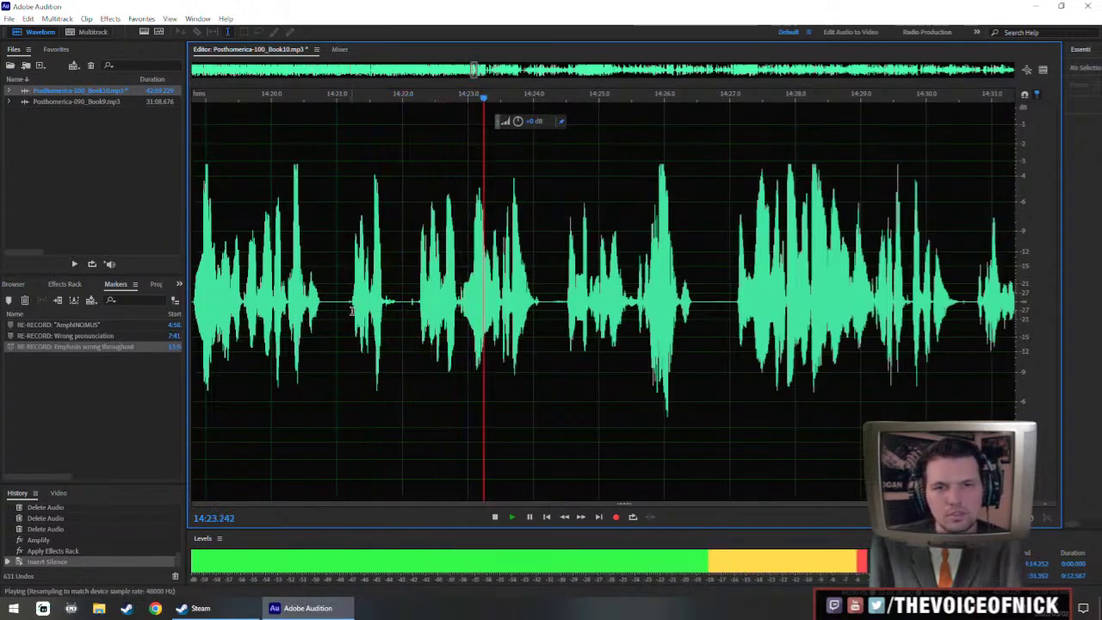
{"action": "left_click_drag", "start_coordinate": [352, 310], "coordinate": [423, 308]}
{"action": "key", "text": "Delete"}
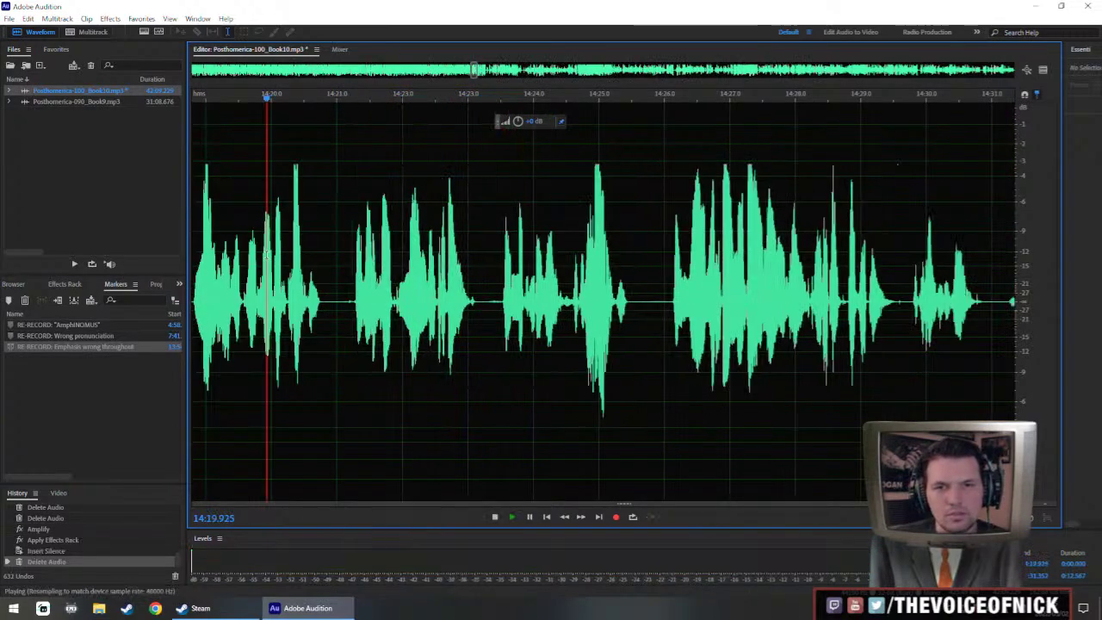
{"action": "scroll", "coordinate": [375, 324], "scroll_direction": "left", "scroll_amount": 1}
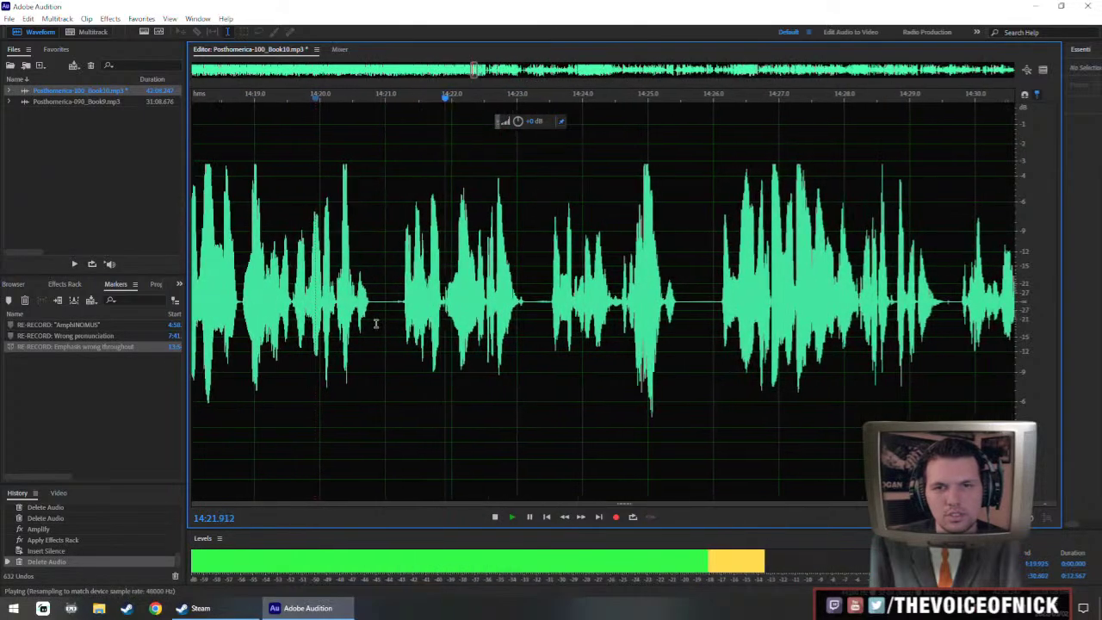
{"action": "scroll", "coordinate": [546, 347], "scroll_direction": "right", "scroll_amount": 1}
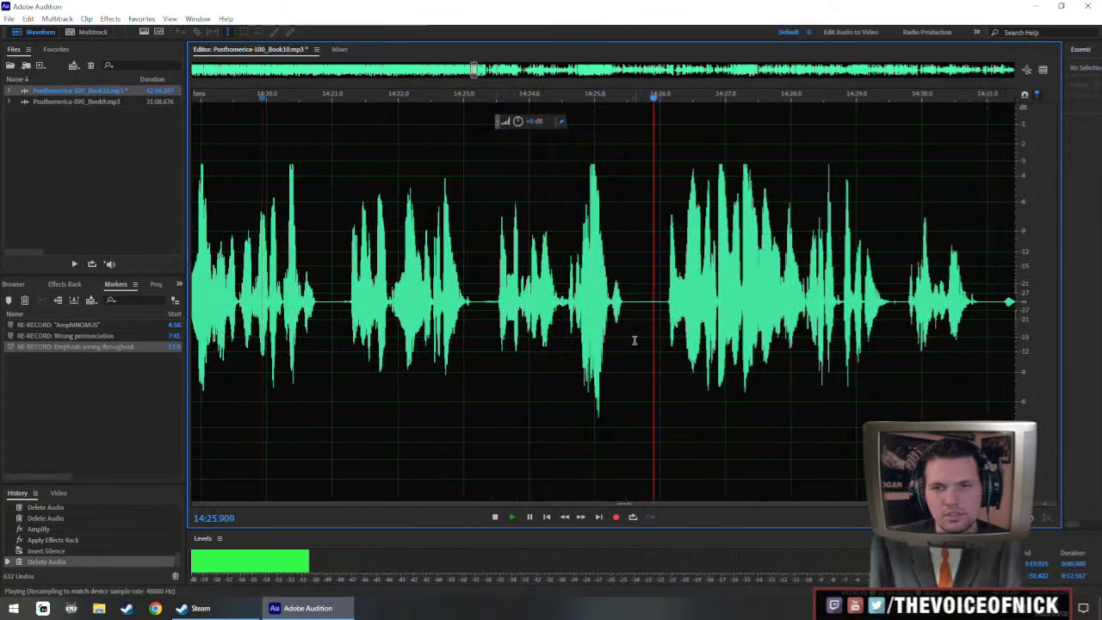
- Delete about 0.1 seconds of the pause at about 14:23.2 and play the recording from about 14:22.5
{"action": "scroll", "coordinate": [598, 322], "scroll_direction": "down", "scroll_amount": 2}
{"action": "left_click", "coordinate": [838, 310]}
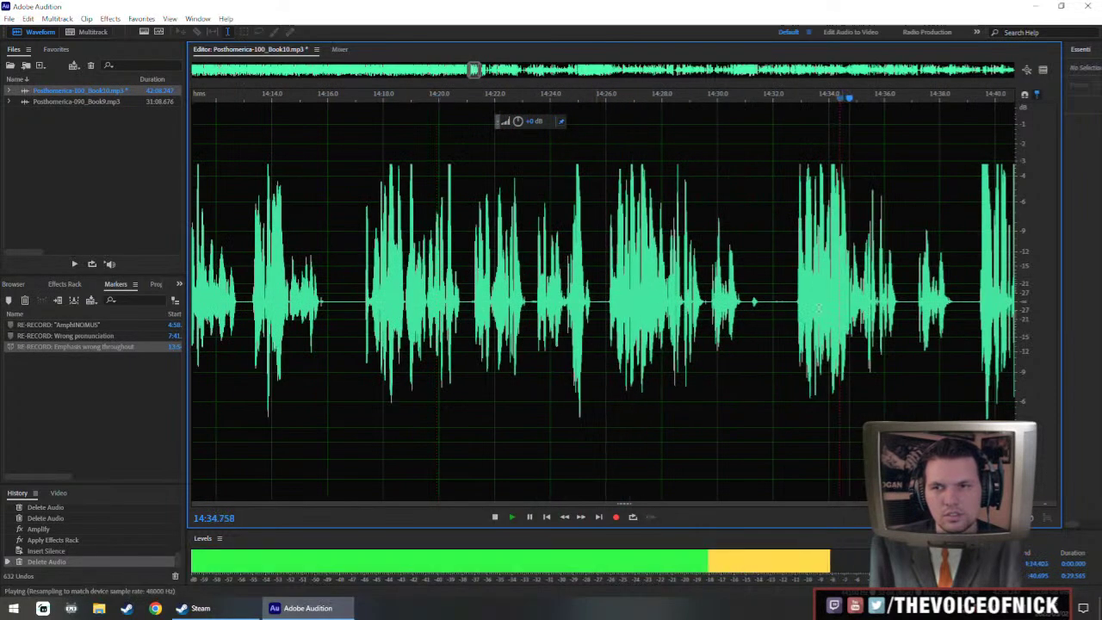
{"action": "scroll", "coordinate": [497, 306], "scroll_direction": "up", "scroll_amount": 2}
{"action": "key", "text": "space"}
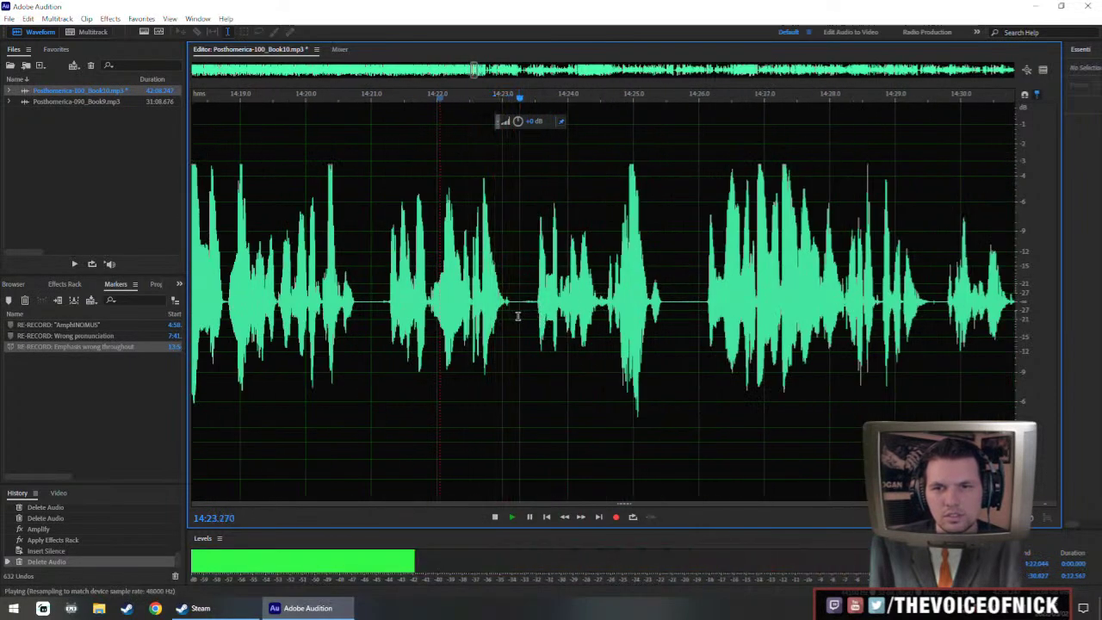
{"action": "left_click", "coordinate": [519, 317]}
{"action": "key", "text": "Delete"}
{"action": "key", "text": "space"}
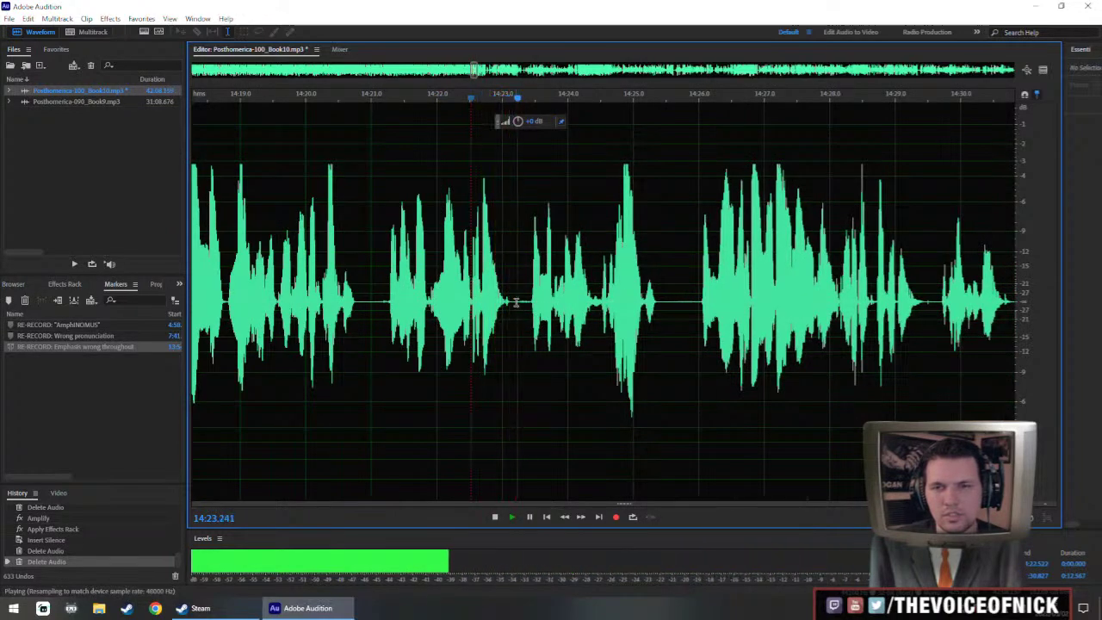
{"action": "key", "text": "space"}
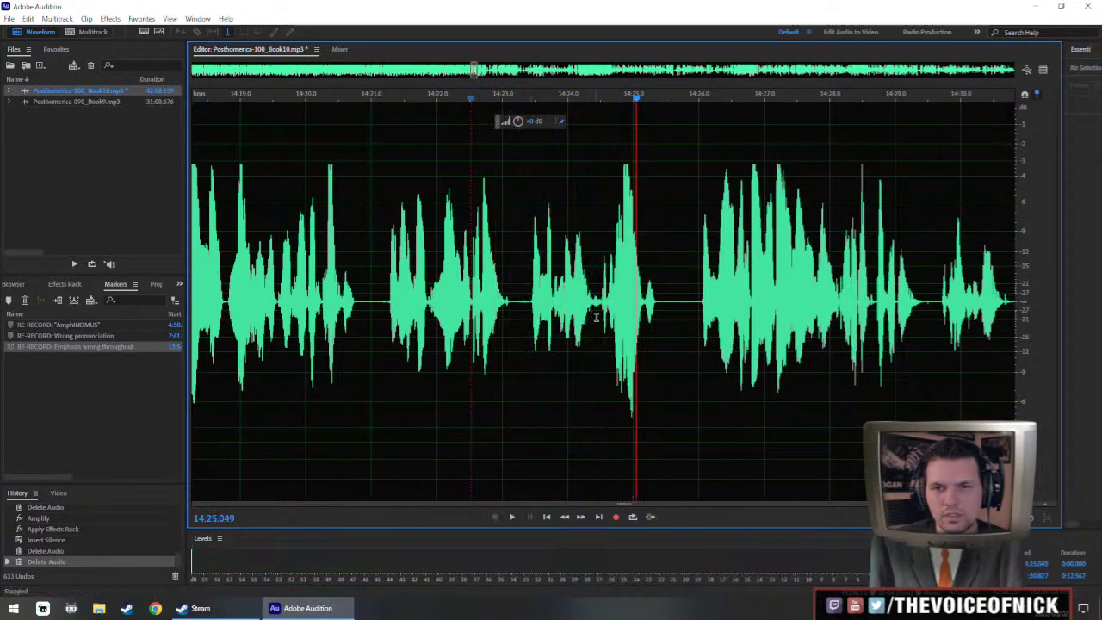
- Delete a short stretch of audio at about 14:24 and play back the join
{"action": "key", "text": "Delete"}
{"action": "key", "text": "space"}
{"action": "scroll", "coordinate": [599, 319], "scroll_direction": "up", "scroll_amount": 2}
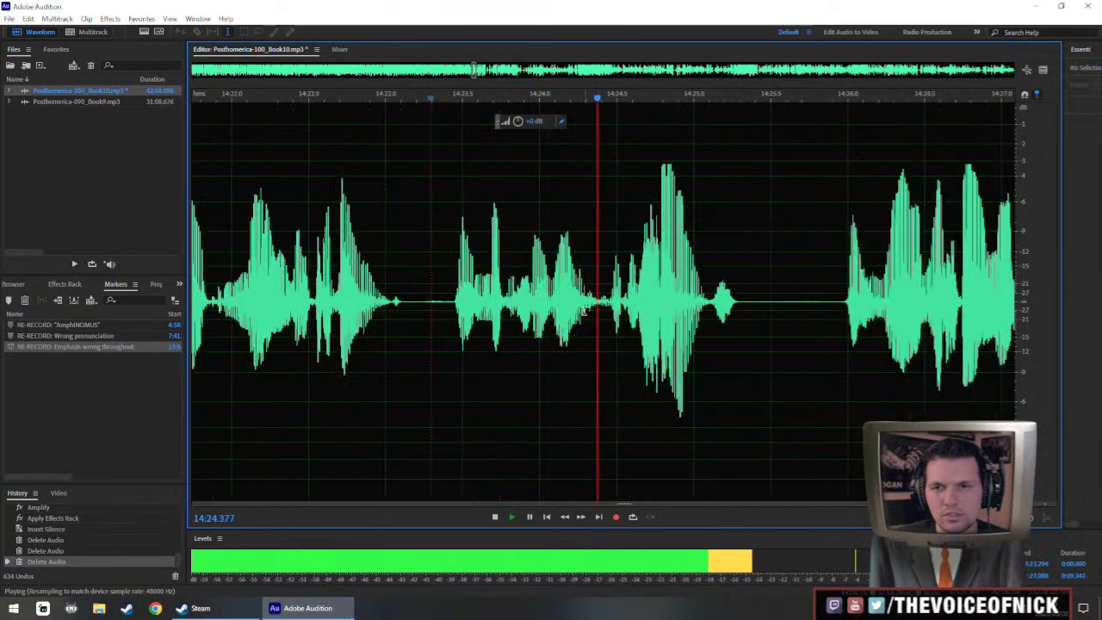
{"action": "key", "text": "space"}
{"action": "scroll", "coordinate": [463, 320], "scroll_direction": "down", "scroll_amount": 3}
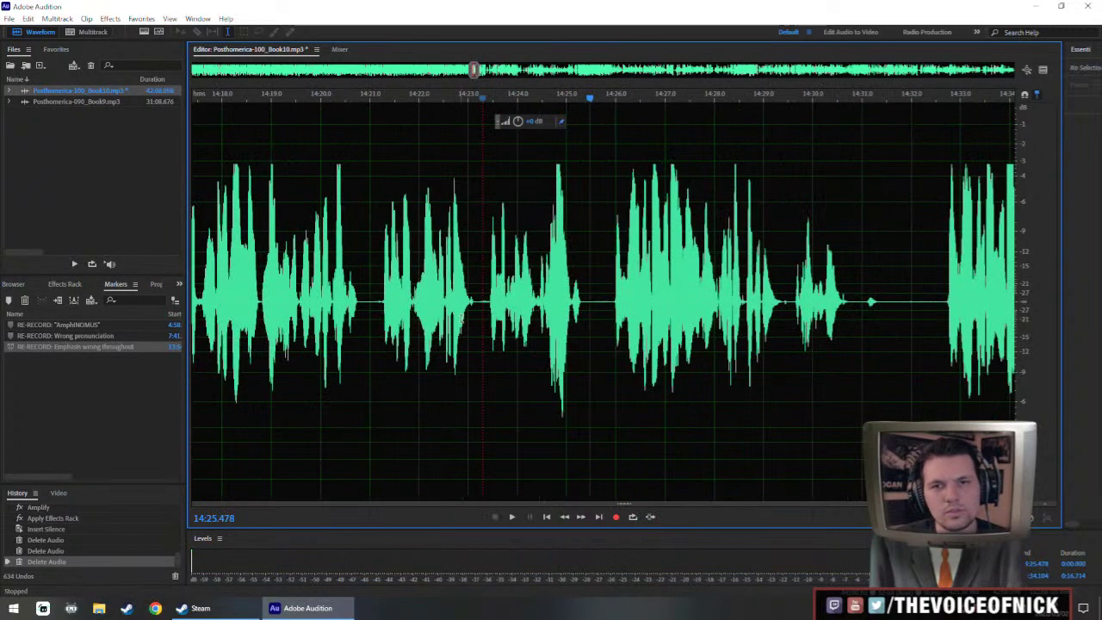
- Listen through the lines up to about 14:38, delete the audio from about 14:29.4 to 14:36.3, and play back the join
{"action": "key", "text": "space"}
{"action": "scroll", "coordinate": [594, 297], "scroll_direction": "down", "scroll_amount": 2}
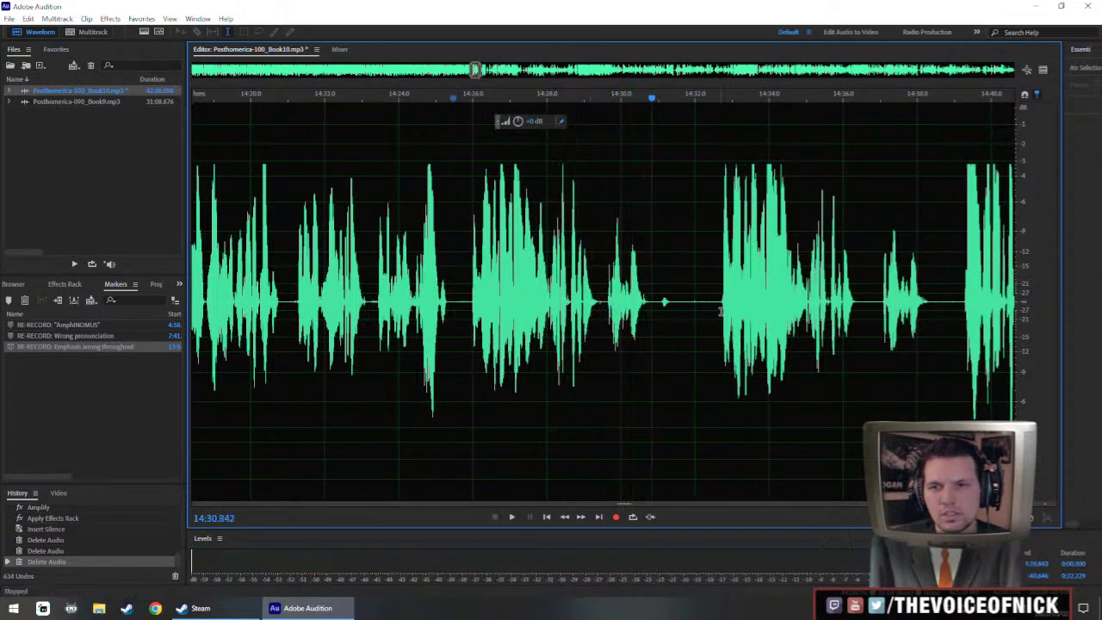
{"action": "left_click", "coordinate": [723, 322]}
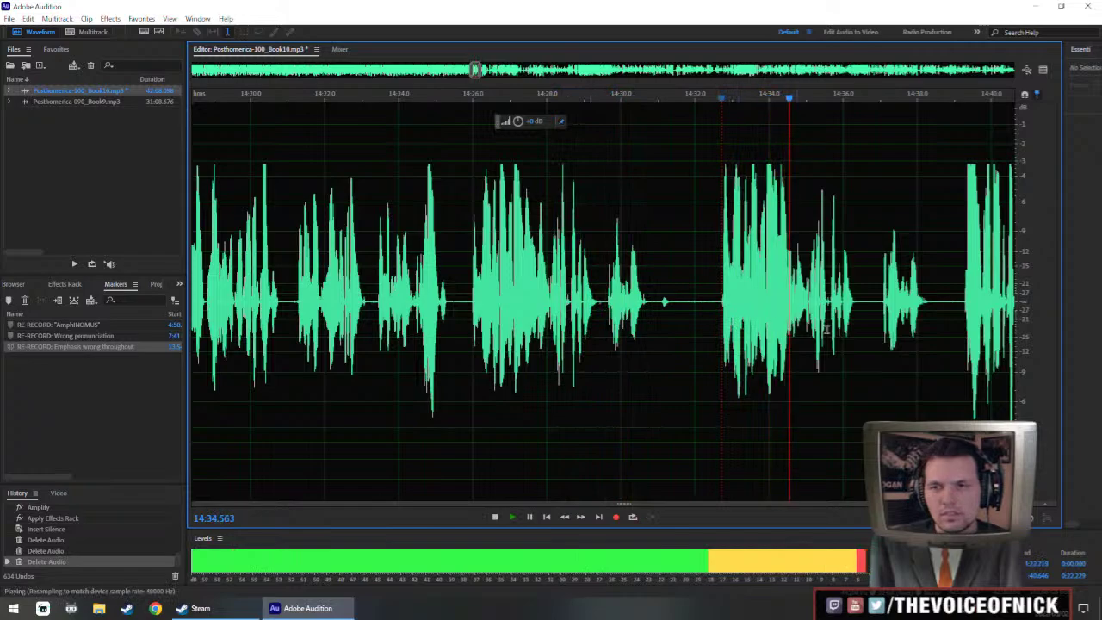
{"action": "scroll", "coordinate": [825, 329], "scroll_direction": "down", "scroll_amount": 2}
{"action": "scroll", "coordinate": [784, 315], "scroll_direction": "up", "scroll_amount": 2}
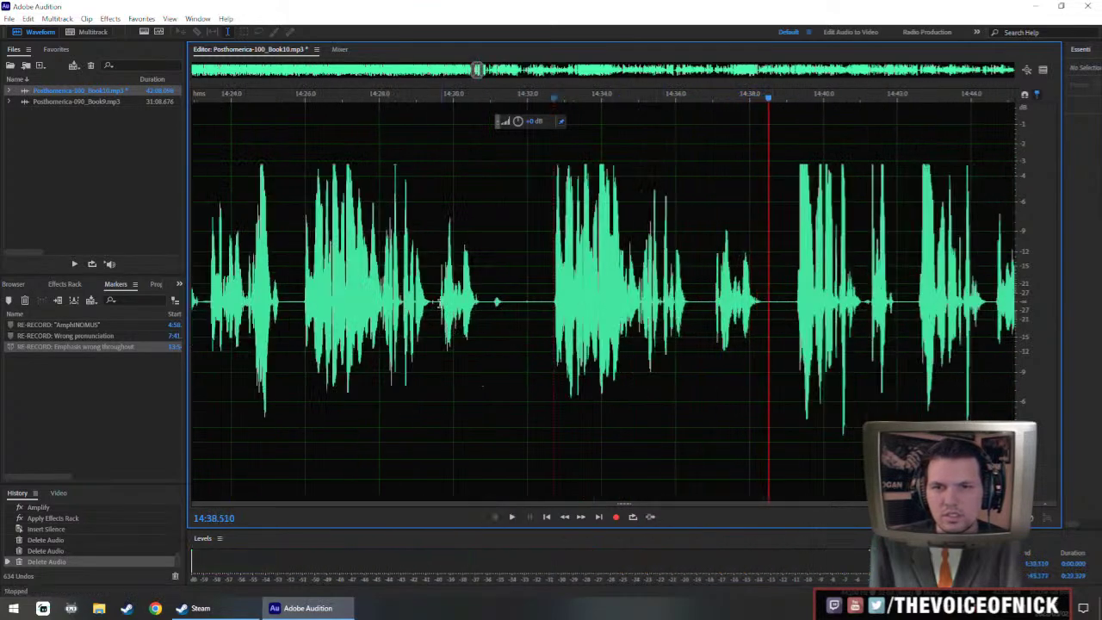
{"action": "left_click", "coordinate": [438, 309]}
{"action": "key", "text": "space"}
{"action": "left_click_drag", "start_coordinate": [438, 308], "coordinate": [690, 345]}
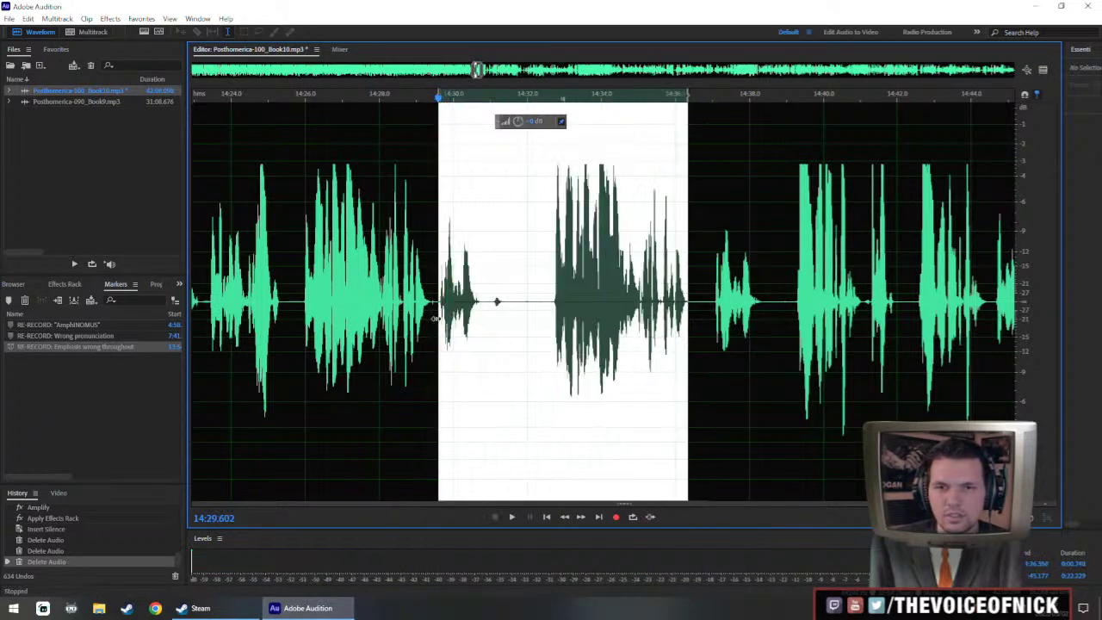
{"action": "left_click_drag", "start_coordinate": [435, 318], "coordinate": [431, 324]}
{"action": "key", "text": "Delete"}
{"action": "key", "text": "space"}
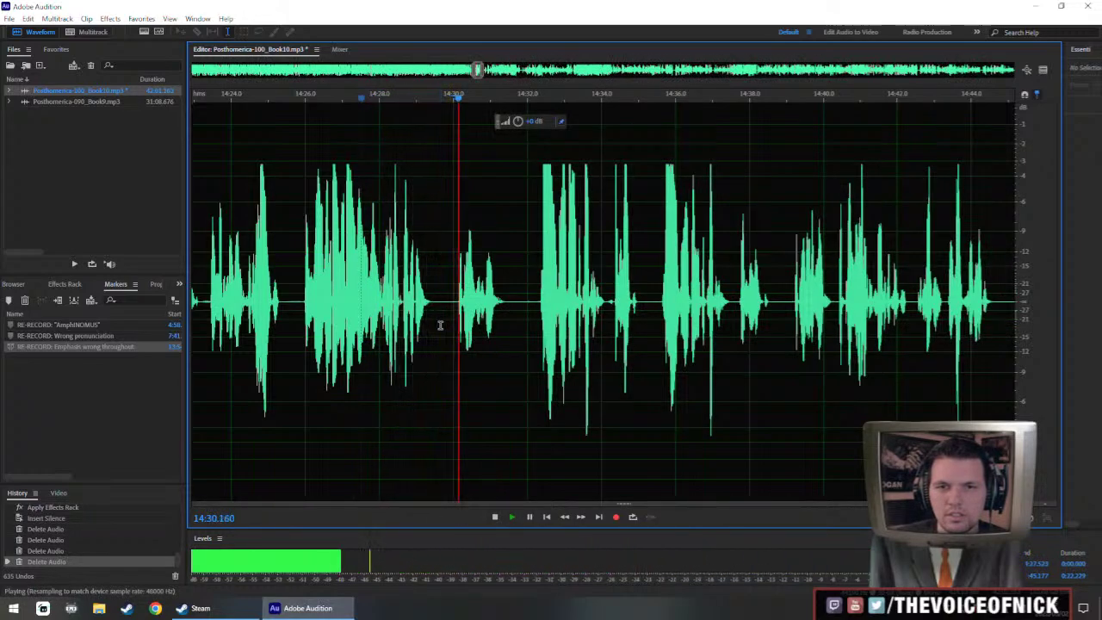
{"action": "key", "text": "space"}
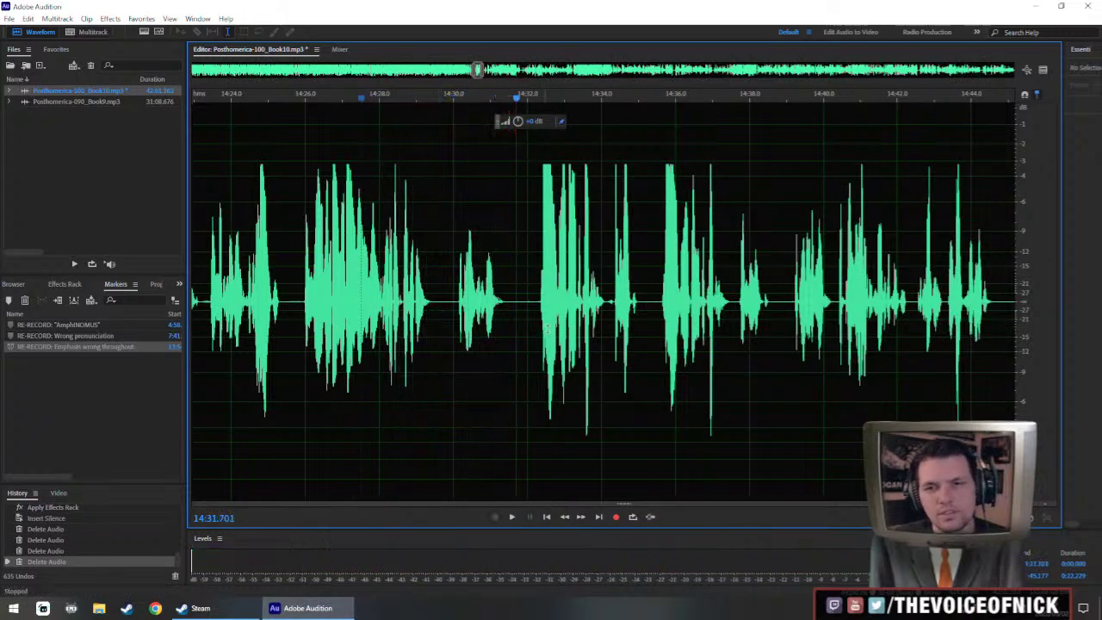
- Undo the last deletion to replay the removed passage around 14:35, and redo the deletion
{"action": "key", "text": "ctrl+z"}
{"action": "key", "text": "space"}
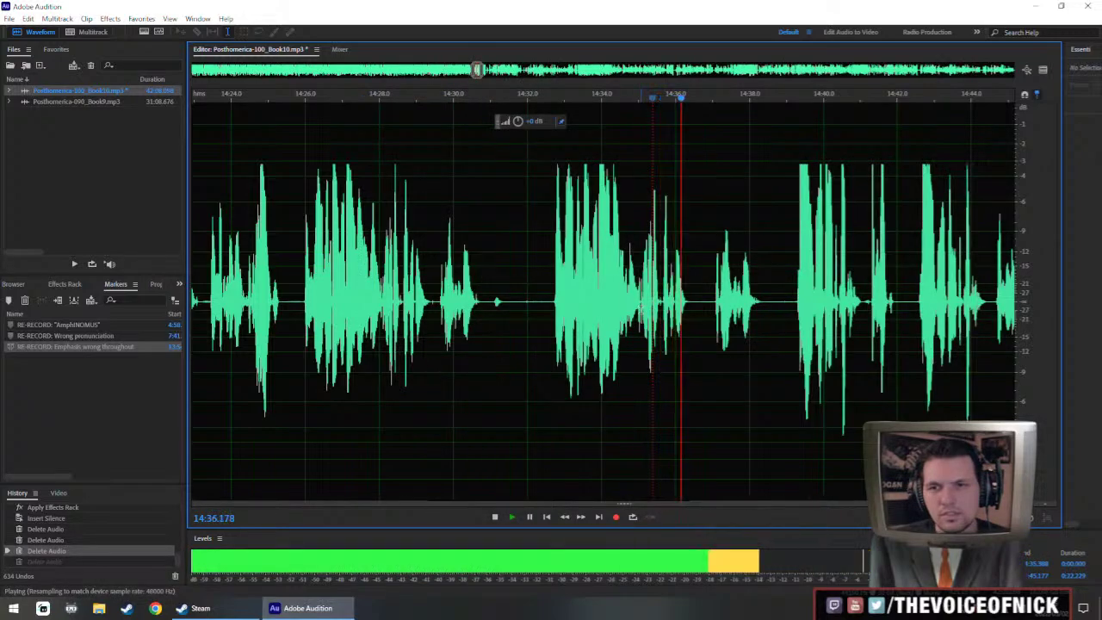
{"action": "left_click", "coordinate": [629, 315]}
{"action": "key", "text": "space"}
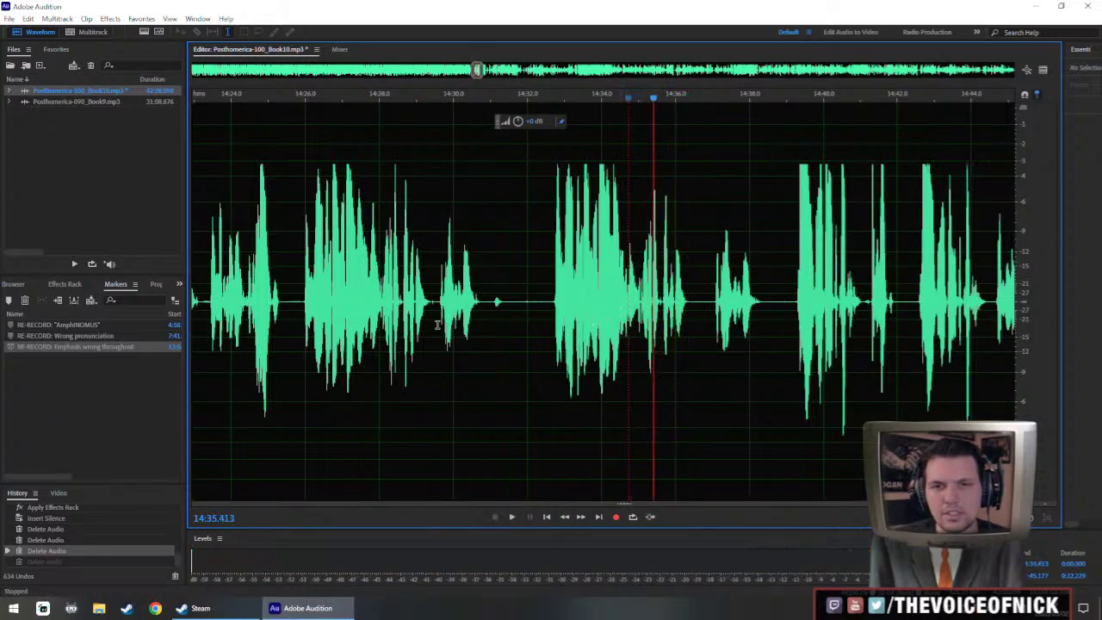
{"action": "key", "text": "ctrl+shift+z"}
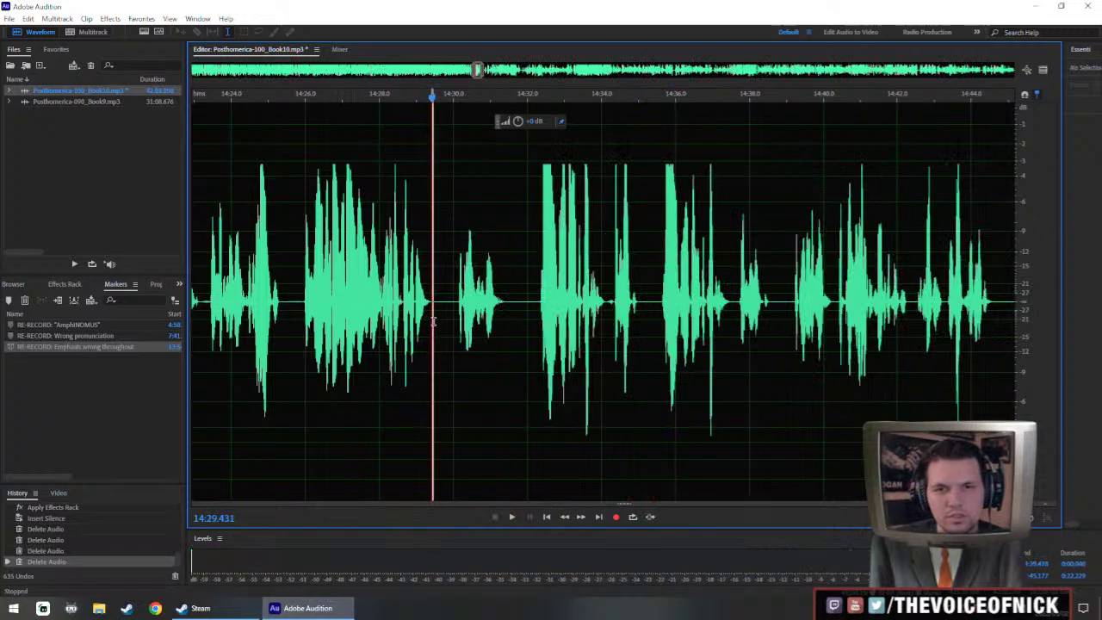
- Trim the pause at about 14:29.4, and raise the gain and apply the effects rack from about 14:27.4 to 14:31.5
{"action": "key", "text": "Delete"}
{"action": "left_click_drag", "start_coordinate": [508, 323], "coordinate": [382, 339]}
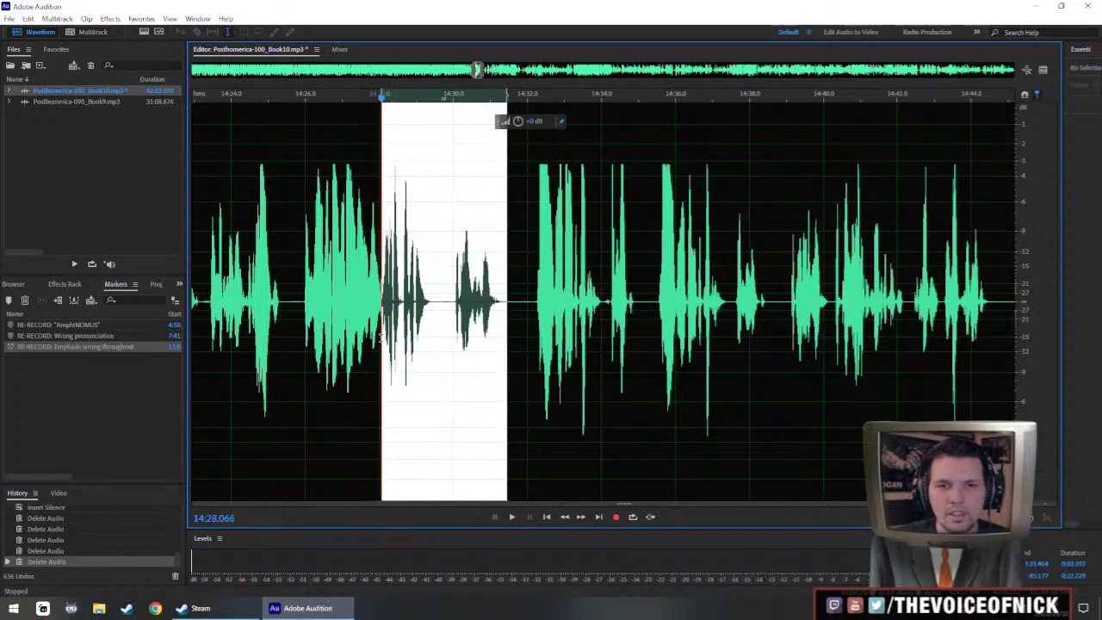
{"action": "scroll", "coordinate": [374, 307], "scroll_direction": "up", "scroll_amount": 3}
{"action": "left_click_drag", "start_coordinate": [395, 291], "coordinate": [317, 304]}
{"action": "scroll", "coordinate": [332, 302], "scroll_direction": "down", "scroll_amount": 3}
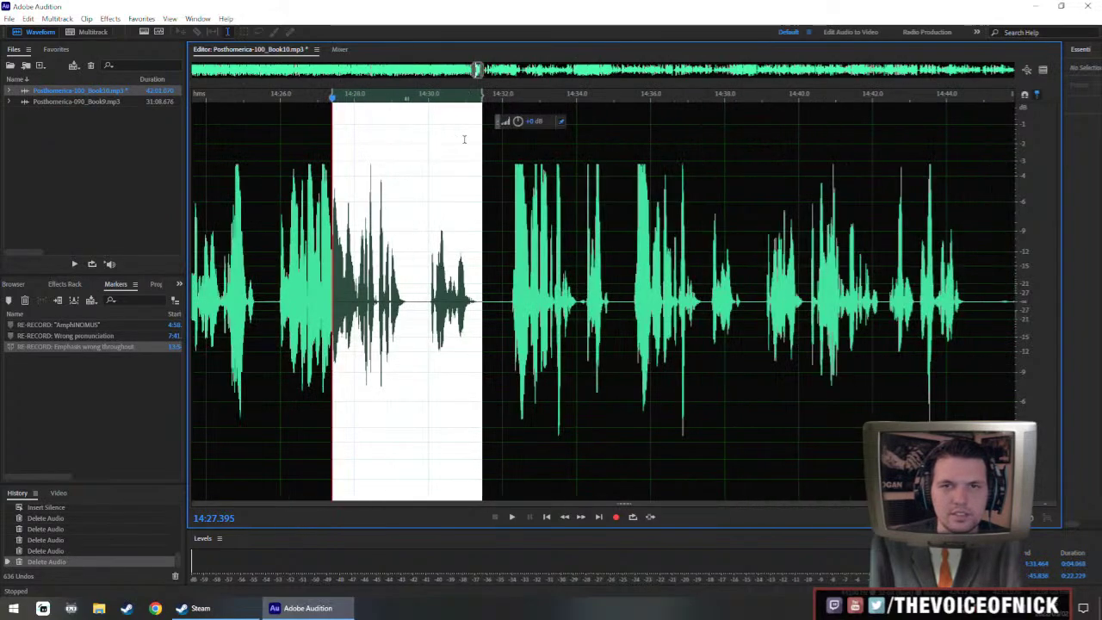
{"action": "left_click_drag", "start_coordinate": [516, 126], "coordinate": [531, 124]}
{"action": "key", "text": "ctrl+r"}
{"action": "left_click_drag", "start_coordinate": [320, 212], "coordinate": [426, 253]}
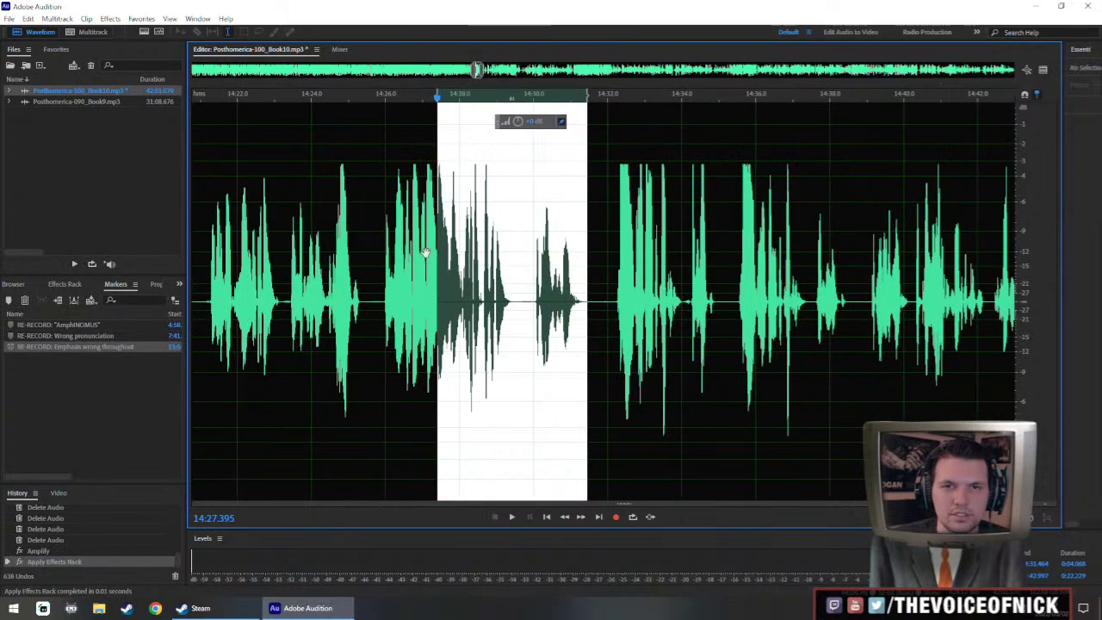
{"action": "left_click", "coordinate": [384, 297]}
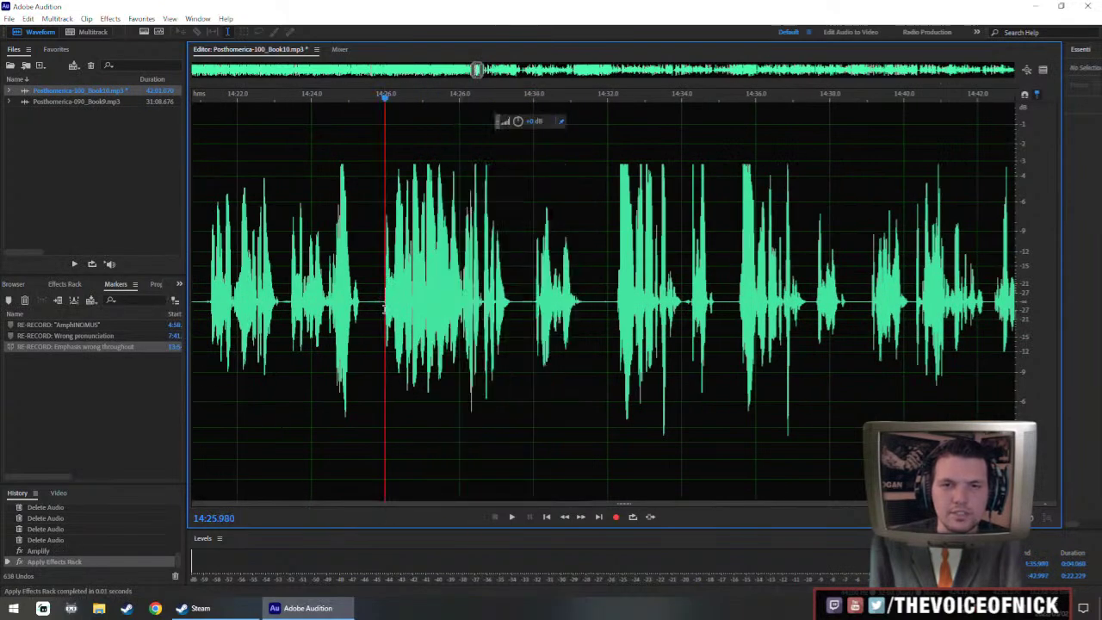
{"action": "left_click", "coordinate": [377, 320]}
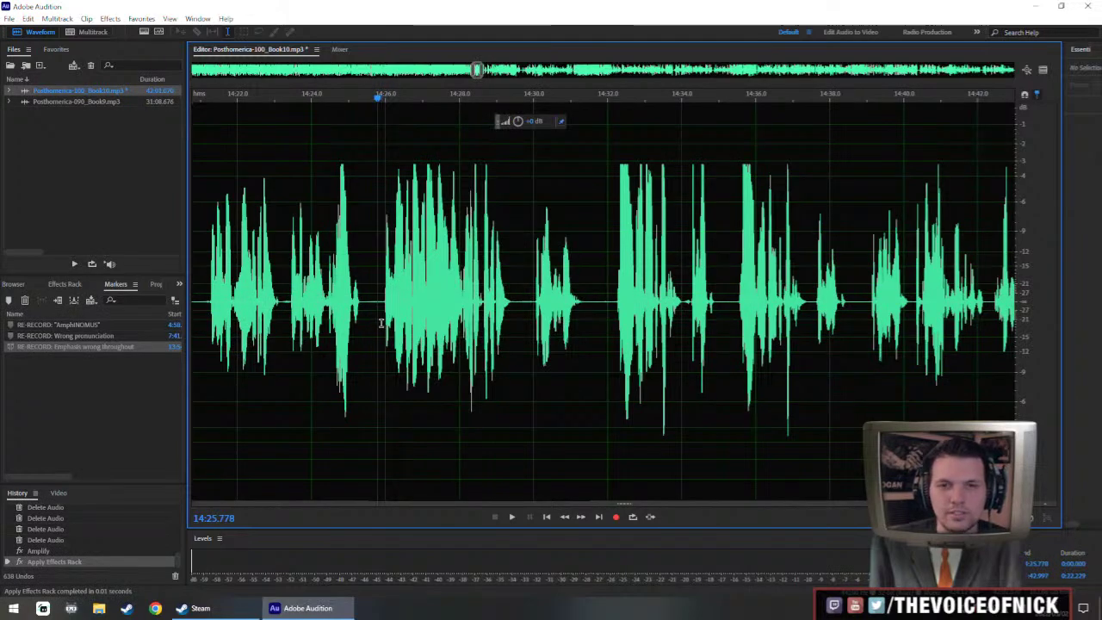
{"action": "left_click_drag", "start_coordinate": [367, 323], "coordinate": [385, 315]}
{"action": "left_click", "coordinate": [374, 315]}
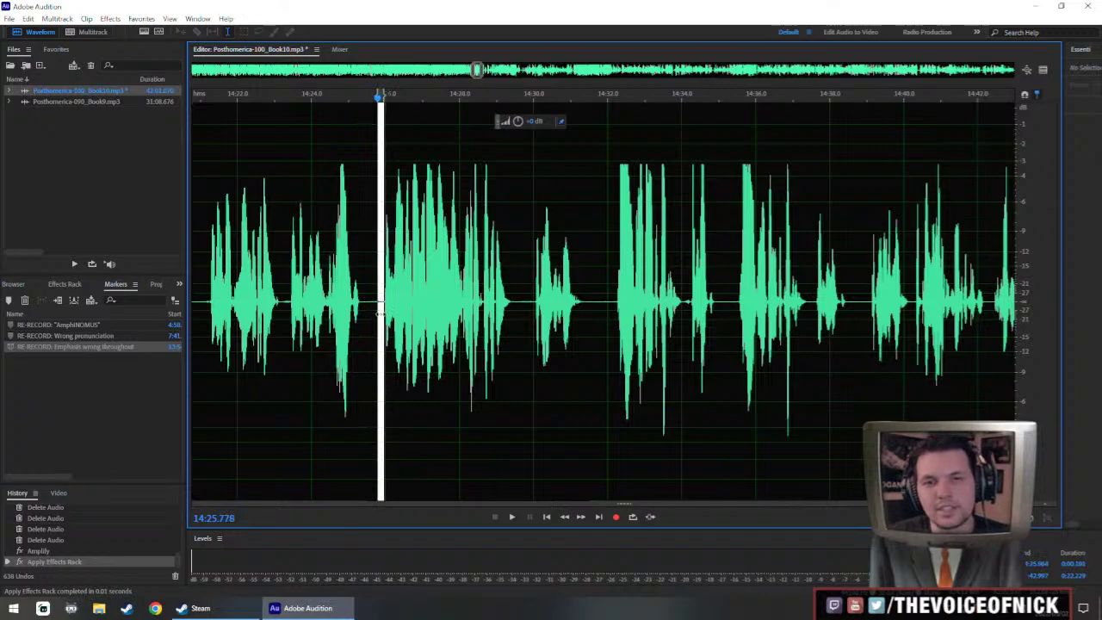
{"action": "left_click", "coordinate": [371, 313]}
{"action": "left_click", "coordinate": [380, 319]}
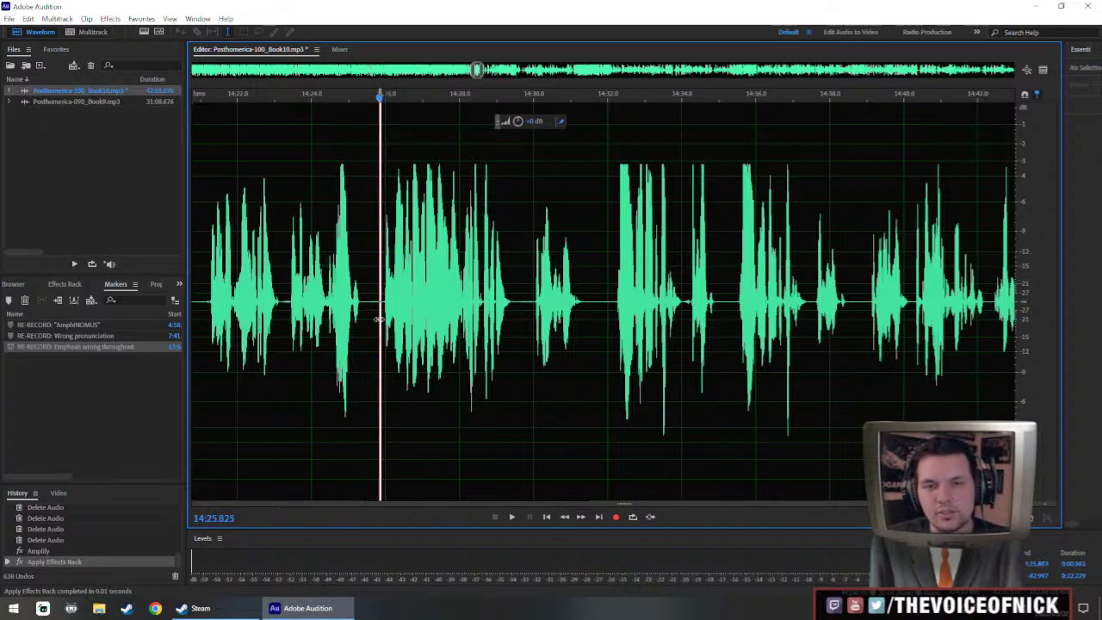
{"action": "left_click", "coordinate": [381, 301]}
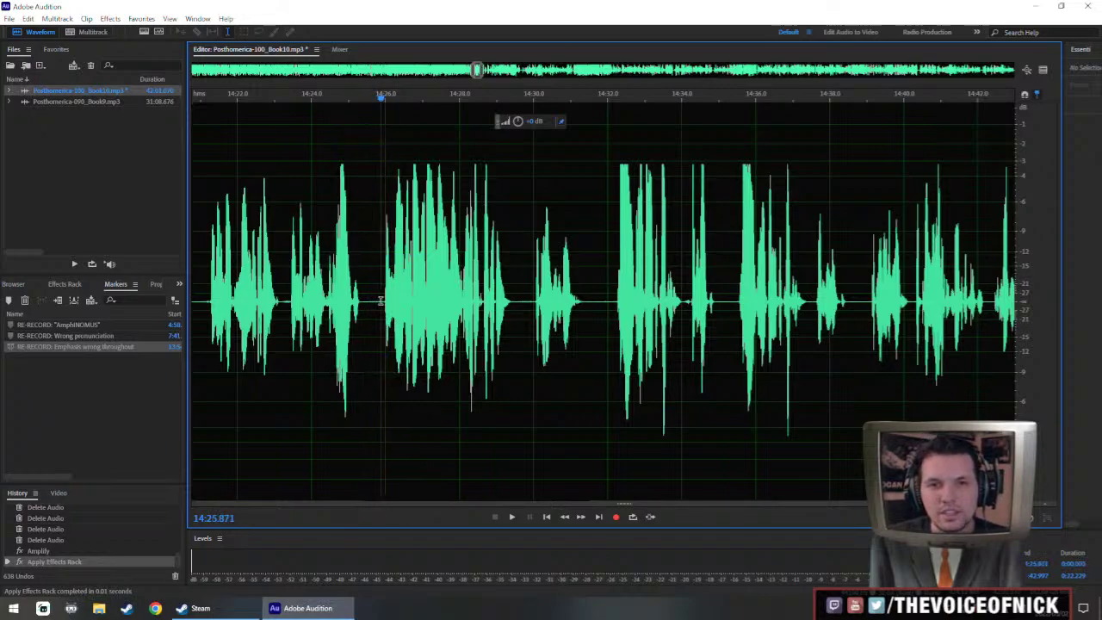
{"action": "left_click_drag", "start_coordinate": [370, 320], "coordinate": [376, 320]}
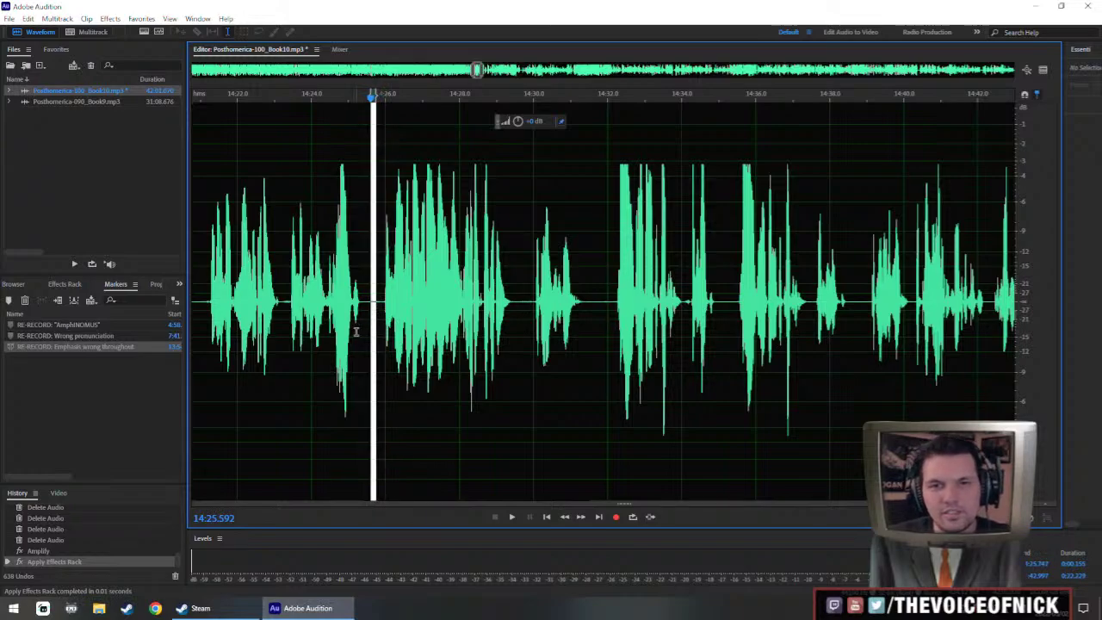
- Play back from about 14:24 and lengthen the pause at about 14:31.6 with a pasted copy of its own silence
{"action": "left_click", "coordinate": [314, 321]}
{"action": "key", "text": "space"}
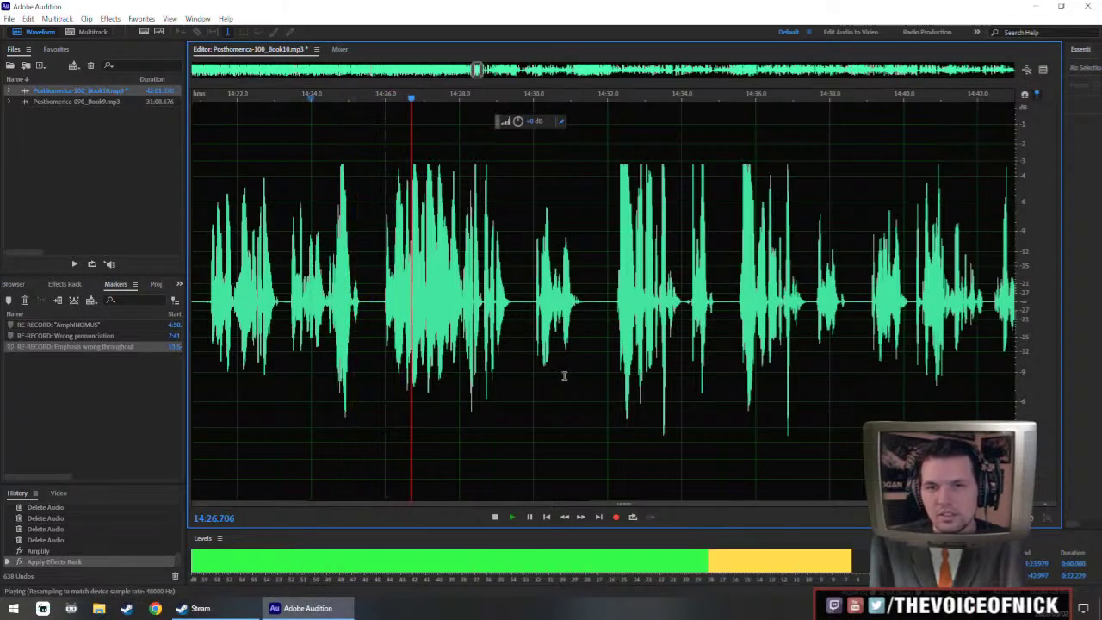
{"action": "left_click_drag", "start_coordinate": [511, 384], "coordinate": [439, 372]}
{"action": "scroll", "coordinate": [448, 369], "scroll_direction": "up", "scroll_amount": 3}
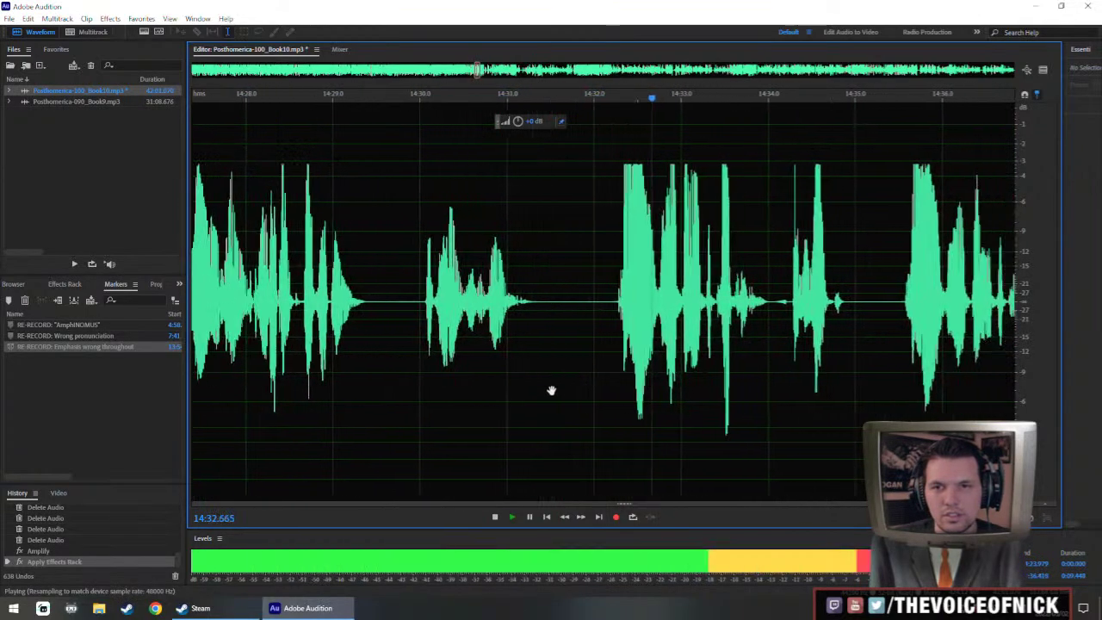
{"action": "key", "text": "space"}
{"action": "left_click_drag", "start_coordinate": [510, 341], "coordinate": [531, 342]}
{"action": "key", "text": "ctrl+c"}
{"action": "left_click", "coordinate": [522, 340]}
{"action": "key", "text": "ctrl+v"}
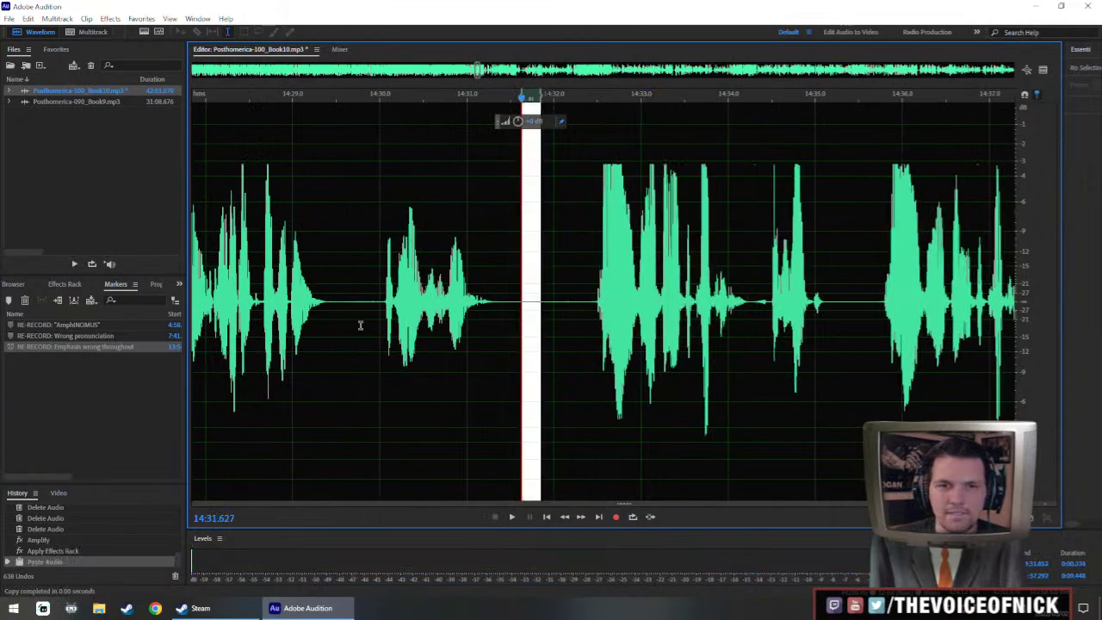
- Shorten the pause at about 14:29.7 by deleting a sliver of its silence
{"action": "left_click_drag", "start_coordinate": [355, 340], "coordinate": [362, 341]}
{"action": "key", "text": "Delete"}
{"action": "scroll", "coordinate": [348, 319], "scroll_direction": "down", "scroll_amount": 3}
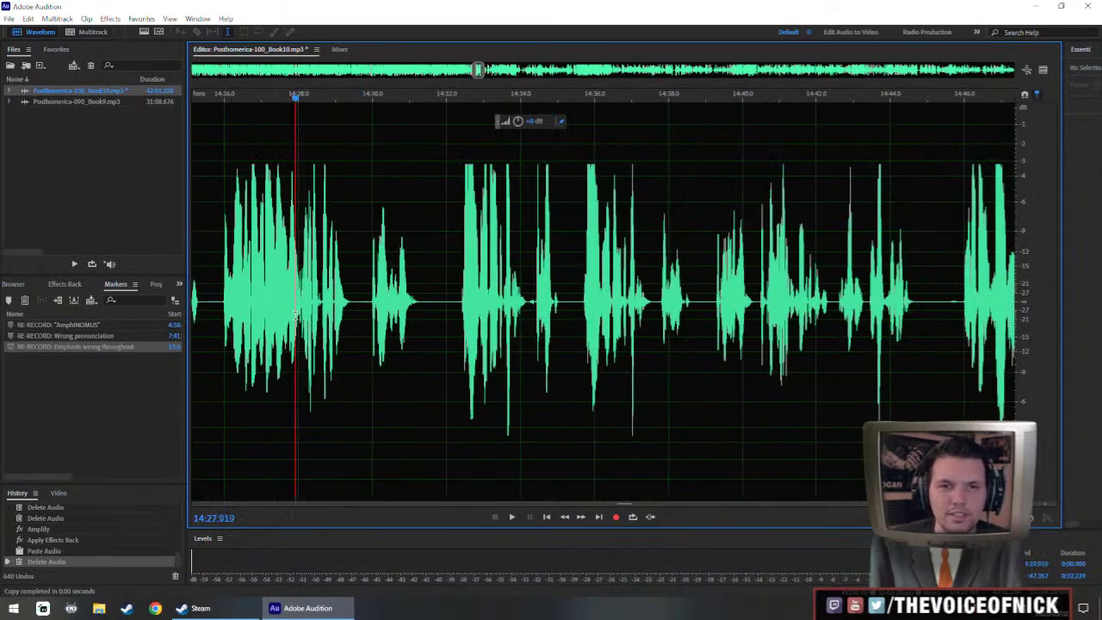
{"action": "left_click_drag", "start_coordinate": [296, 315], "coordinate": [300, 322]}
{"action": "scroll", "coordinate": [298, 319], "scroll_direction": "up", "scroll_amount": 3}
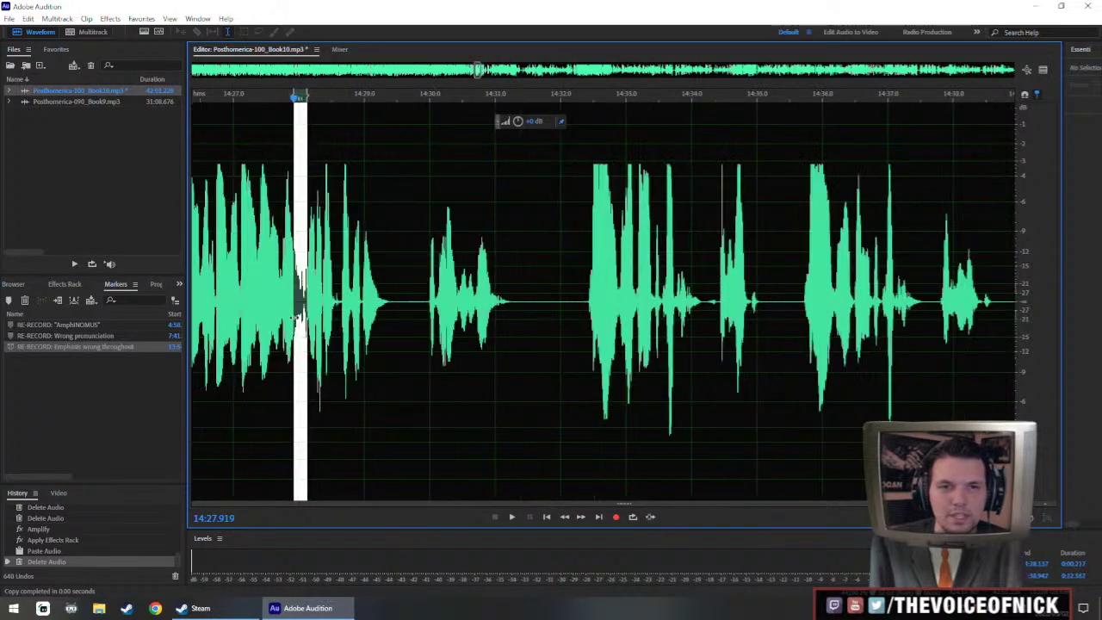
{"action": "scroll", "coordinate": [298, 318], "scroll_direction": "down", "scroll_amount": 4}
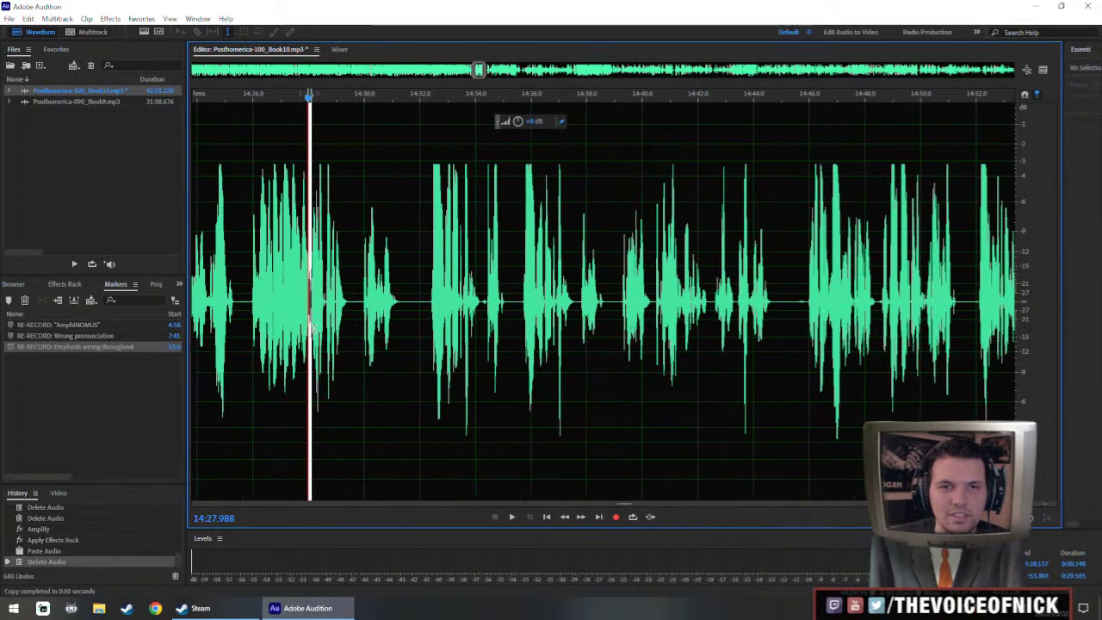
{"action": "scroll", "coordinate": [306, 320], "scroll_direction": "up", "scroll_amount": 4}
{"action": "scroll", "coordinate": [325, 341], "scroll_direction": "left", "scroll_amount": 1}
{"action": "scroll", "coordinate": [327, 343], "scroll_direction": "down", "scroll_amount": 3}
{"action": "left_click", "coordinate": [310, 319]}
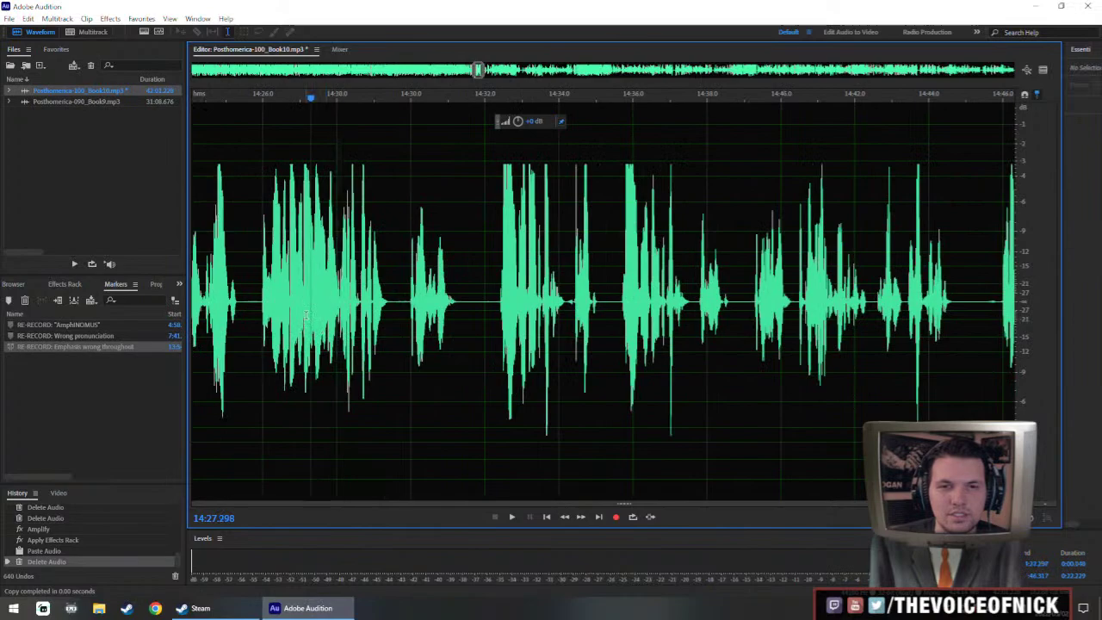
{"action": "scroll", "coordinate": [300, 338], "scroll_direction": "up", "scroll_amount": 3}
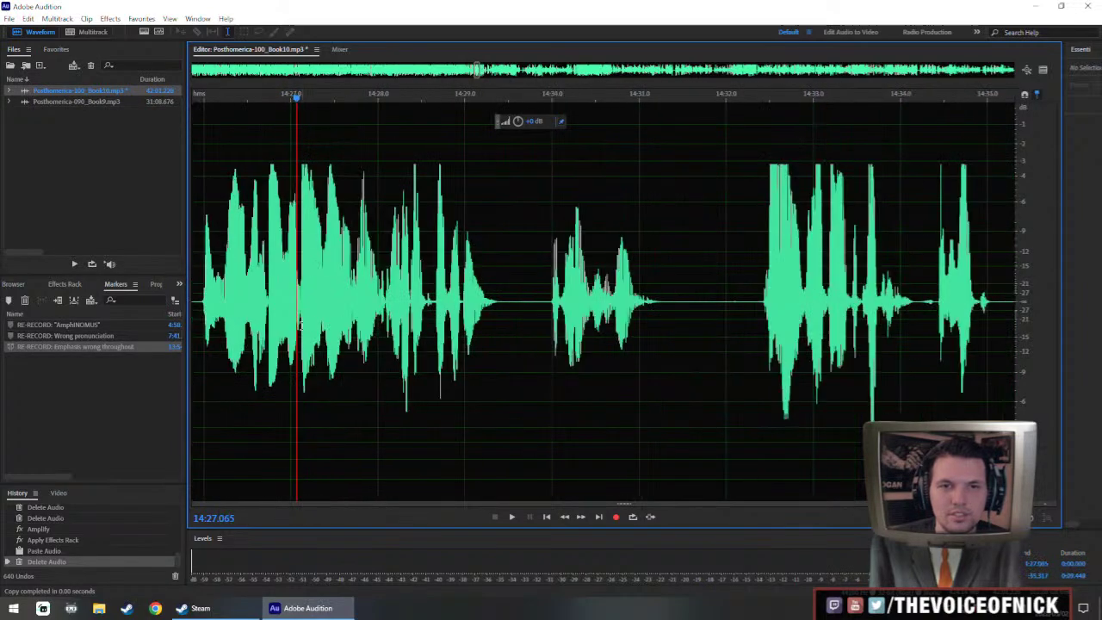
{"action": "left_click_drag", "start_coordinate": [302, 327], "coordinate": [300, 332]}
{"action": "left_click", "coordinate": [319, 317]}
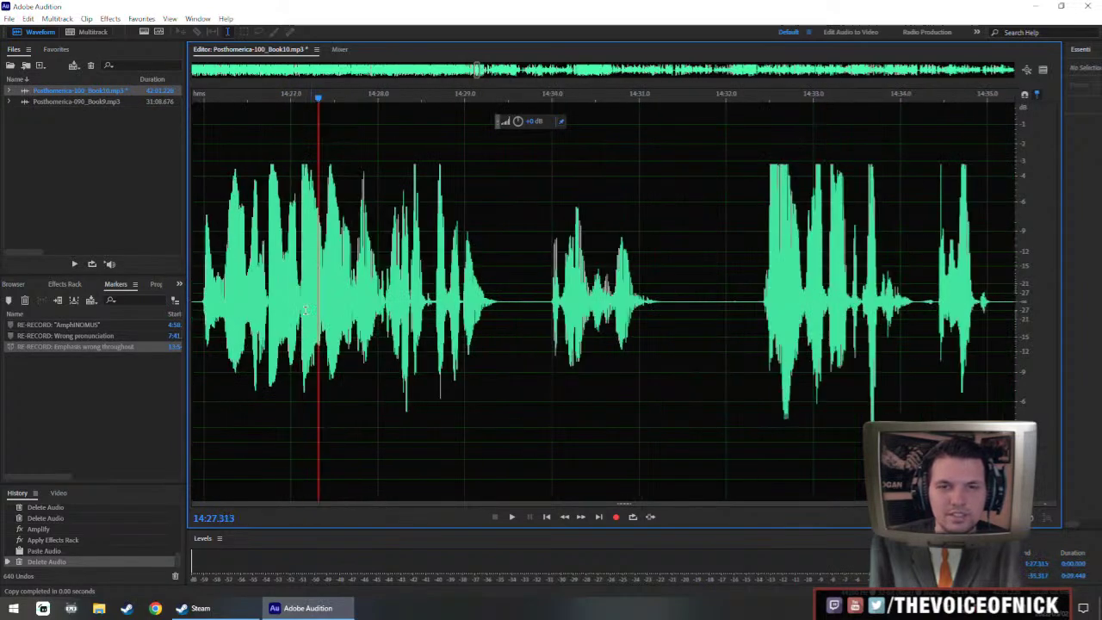
- Listen from about 14:26.7, delete the audio from about 14:34.2 to 14:37.5, and play back the join from about 14:32.6
{"action": "left_click", "coordinate": [282, 315]}
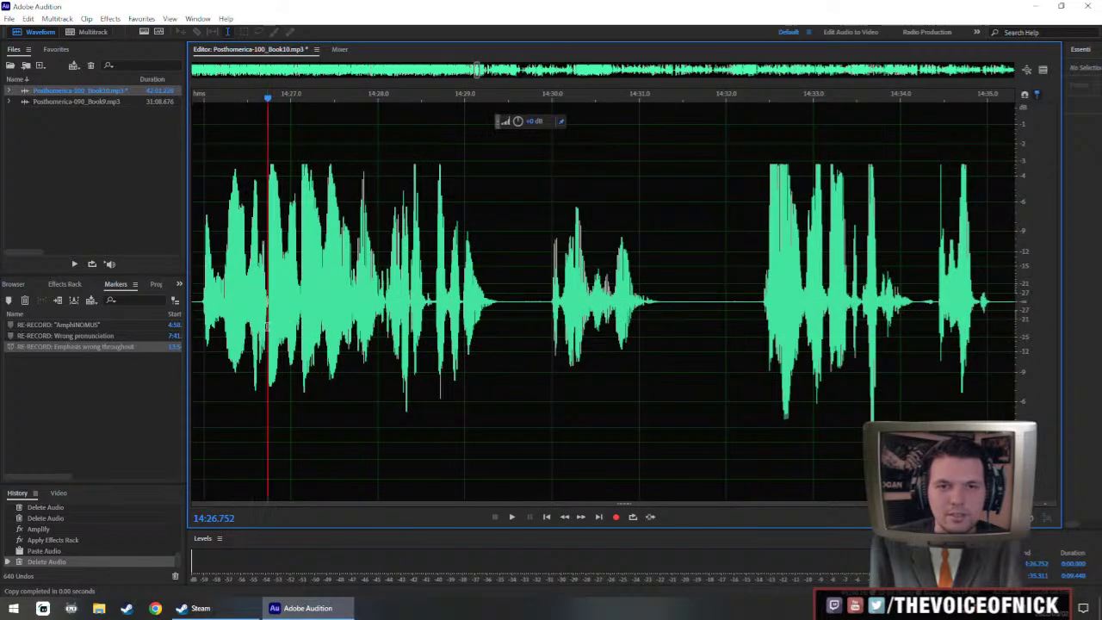
{"action": "scroll", "coordinate": [379, 336], "scroll_direction": "down", "scroll_amount": 4}
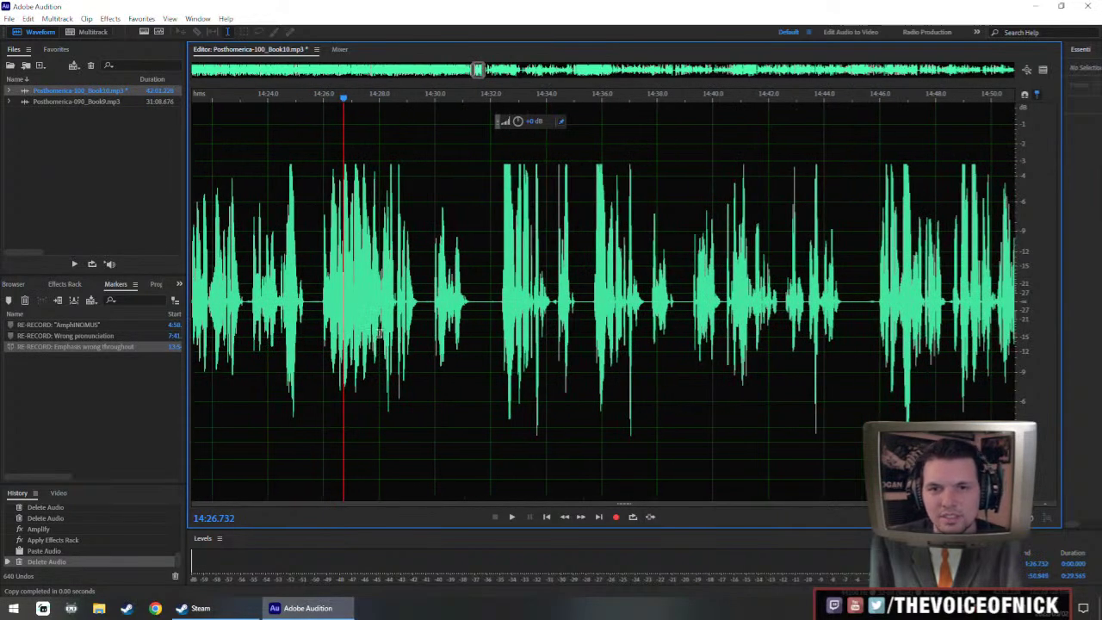
{"action": "key", "text": "space"}
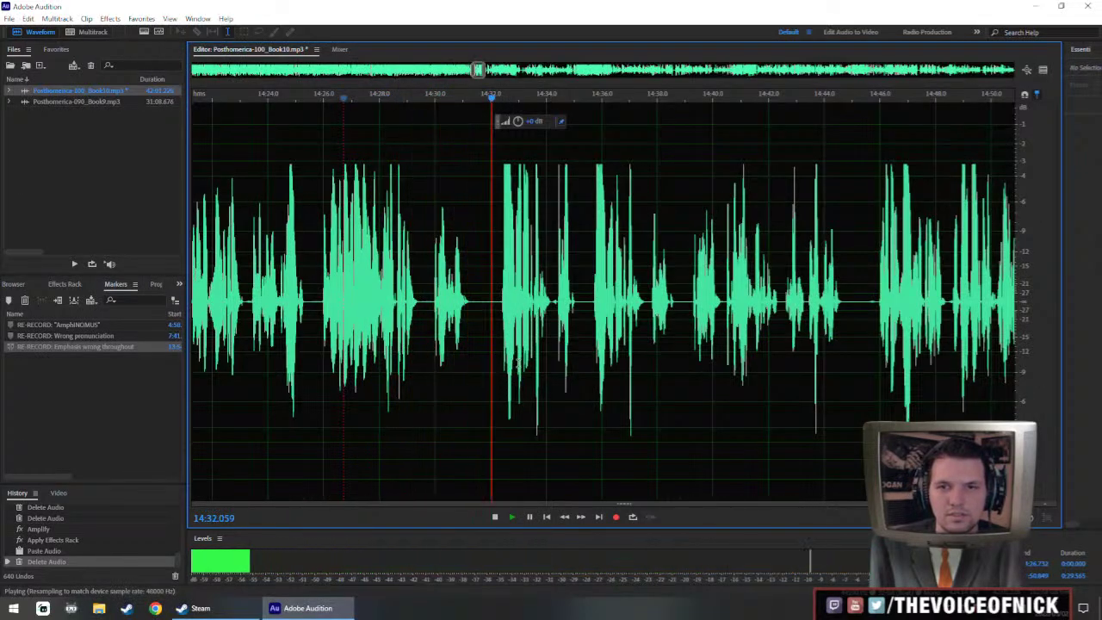
{"action": "scroll", "coordinate": [500, 406], "scroll_direction": "up", "scroll_amount": 2}
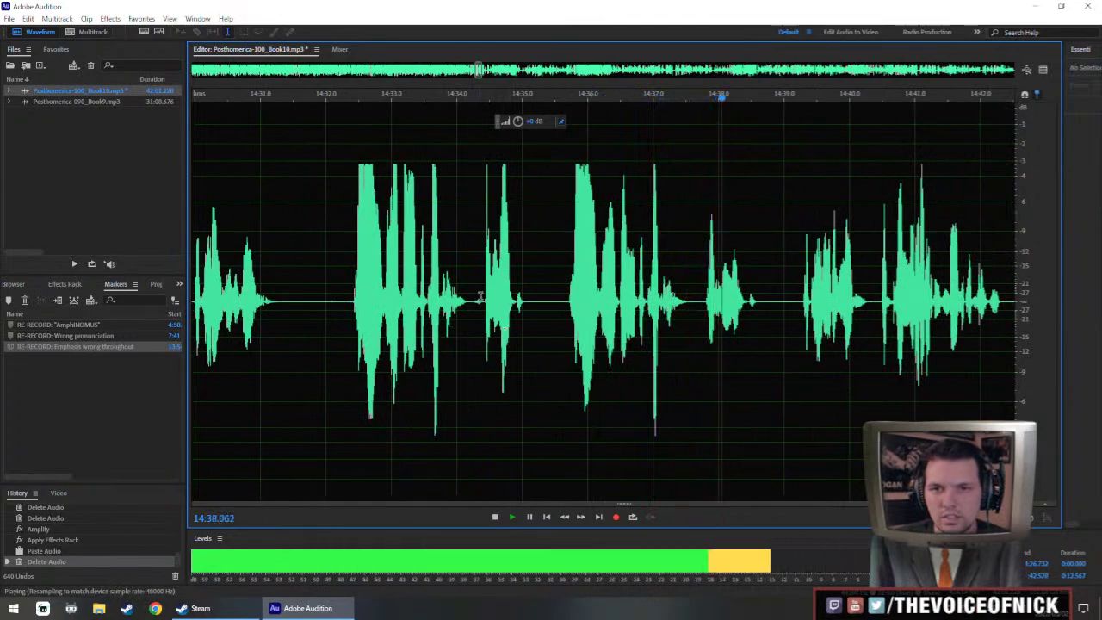
{"action": "key", "text": "space"}
{"action": "left_click_drag", "start_coordinate": [468, 309], "coordinate": [688, 364]}
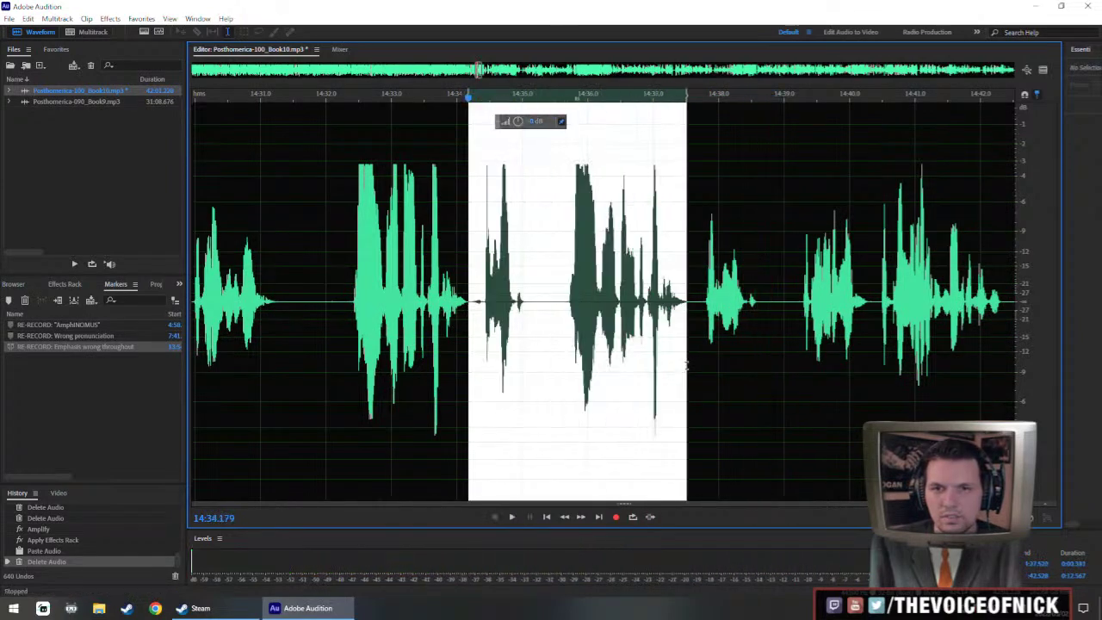
{"action": "key", "text": "Delete"}
{"action": "key", "text": "space"}
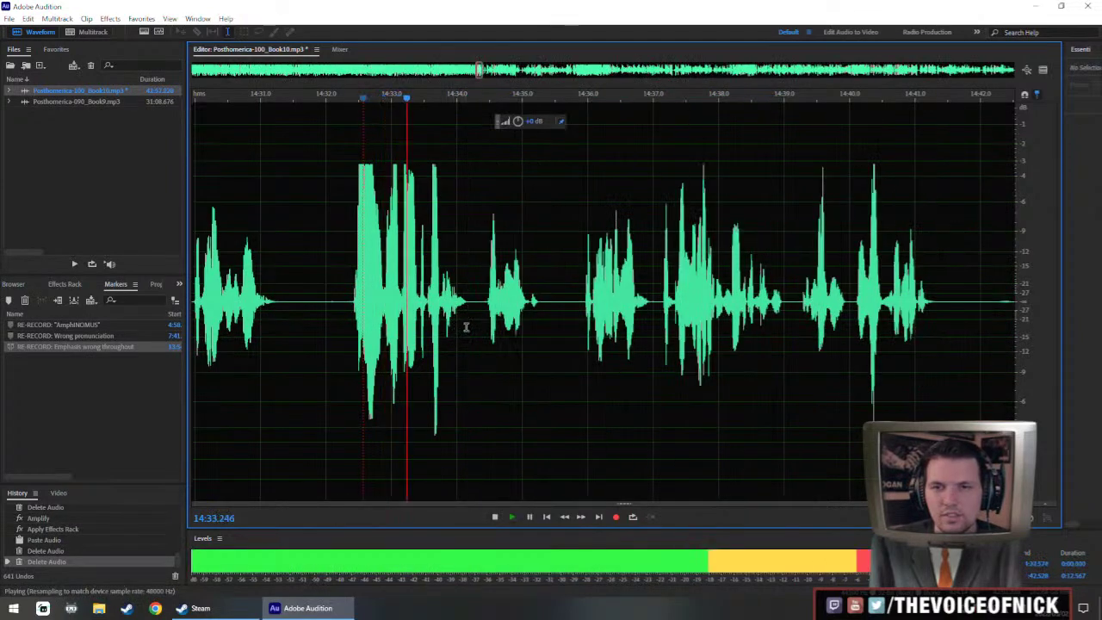
- Raise the gain of the audio from about 14:34.4 to 14:41.5 and apply the effects rack to it
{"action": "key", "text": "space"}
{"action": "left_click_drag", "start_coordinate": [482, 327], "coordinate": [668, 351]}
{"action": "scroll", "coordinate": [927, 352], "scroll_direction": "down", "scroll_amount": 2}
{"action": "scroll", "coordinate": [672, 340], "scroll_direction": "down", "scroll_amount": 1}
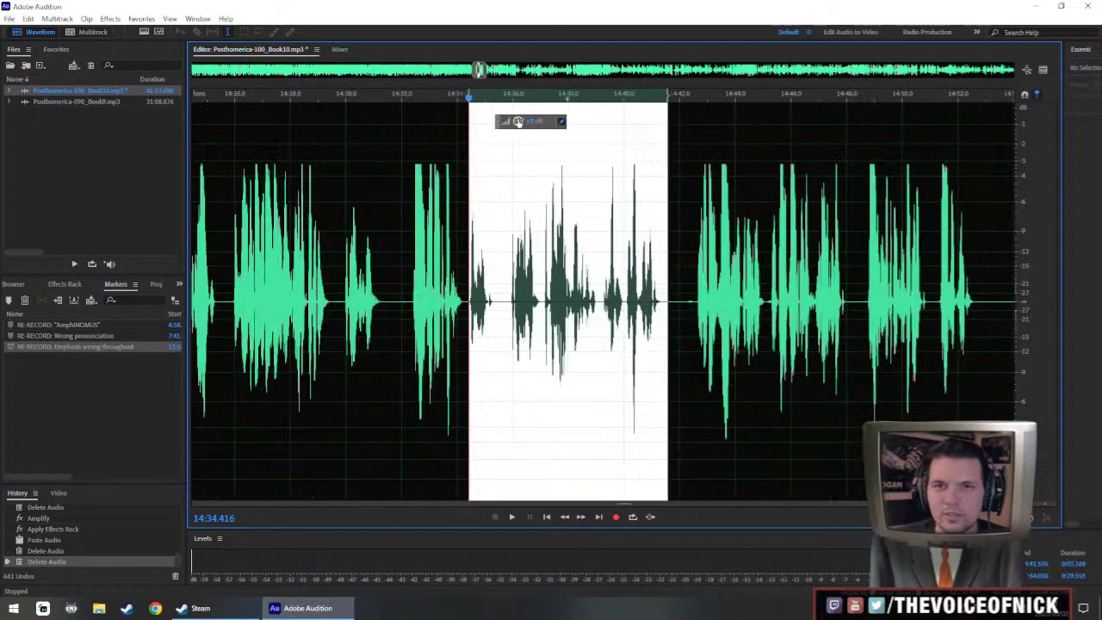
{"action": "left_click_drag", "start_coordinate": [517, 121], "coordinate": [531, 125]}
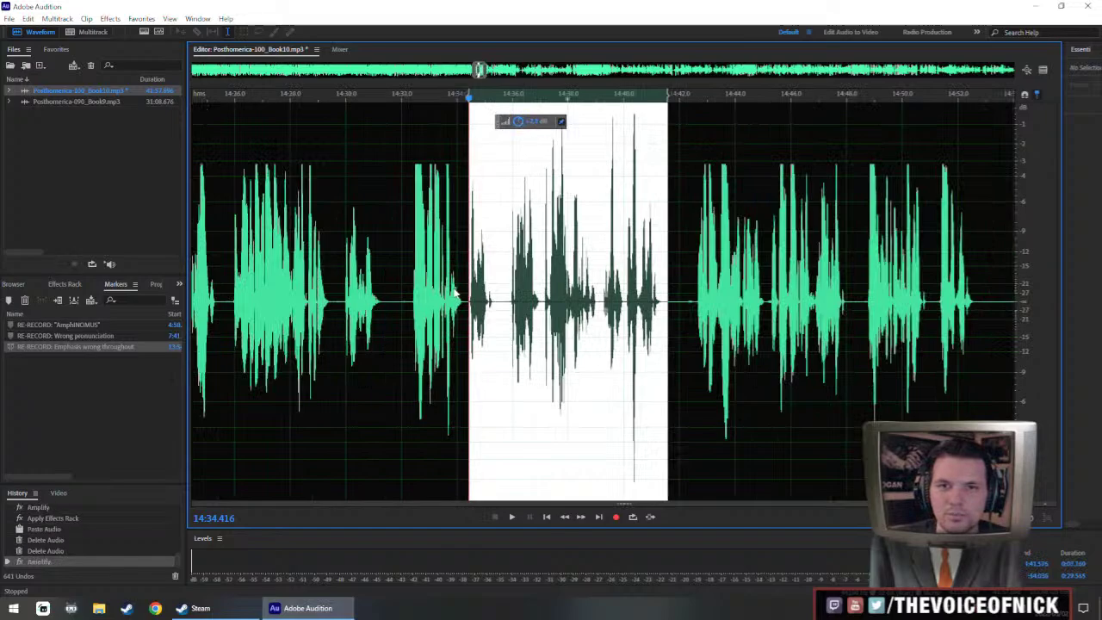
{"action": "left_click", "coordinate": [412, 295]}
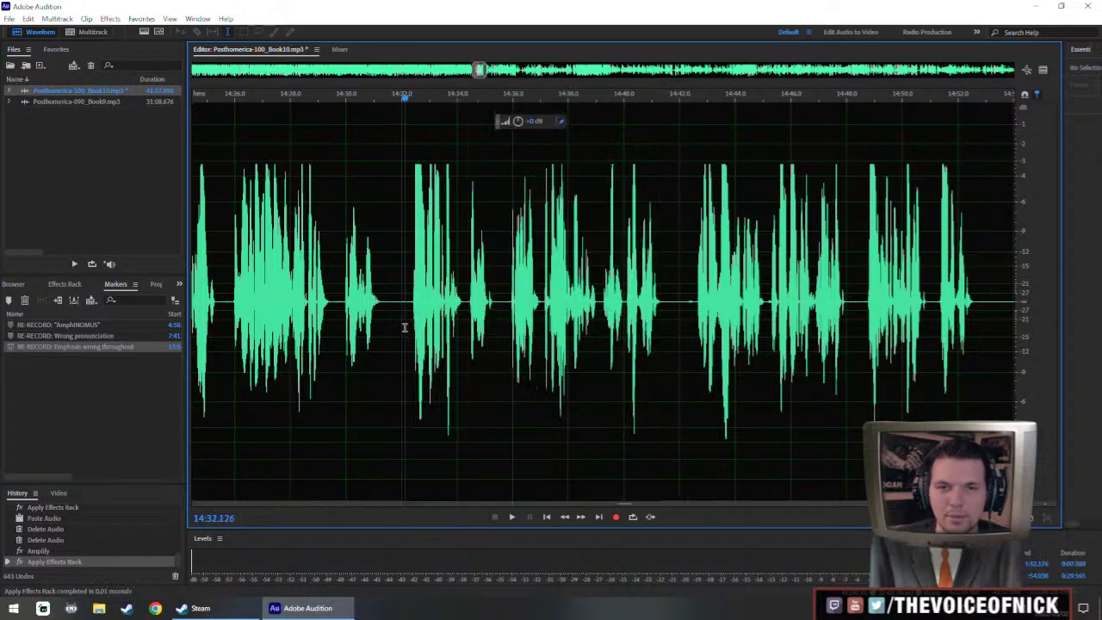
- Play back from about 14:32.1 and lengthen the pause at about 14:34.1 by pasting a sliver of silence copied from about 14:31.8
{"action": "key", "text": "space"}
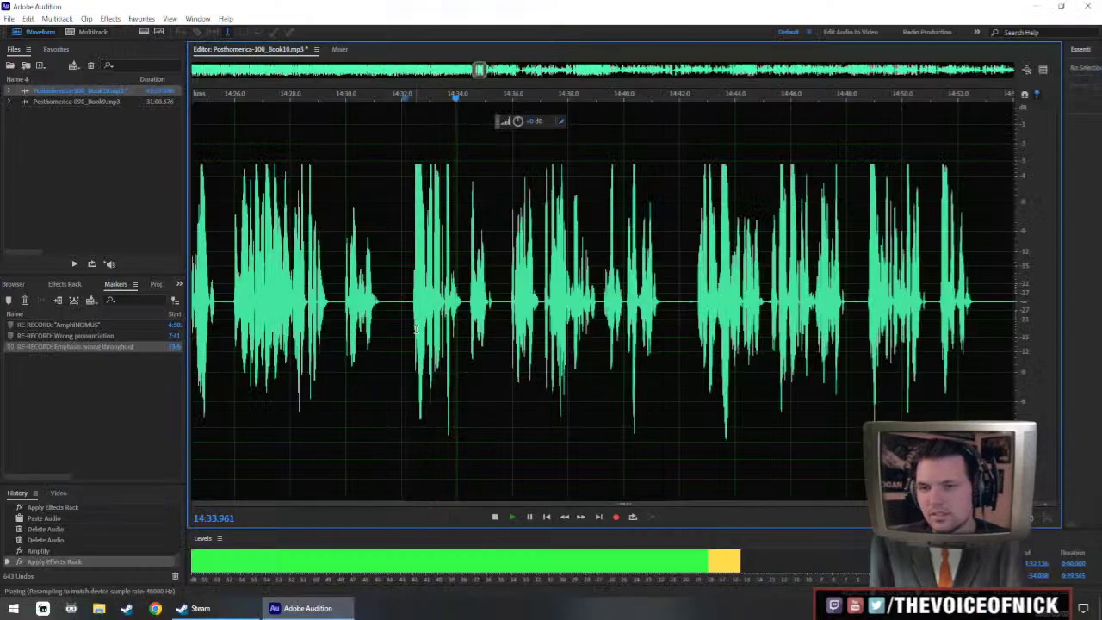
{"action": "scroll", "coordinate": [467, 310], "scroll_direction": "up", "scroll_amount": 3}
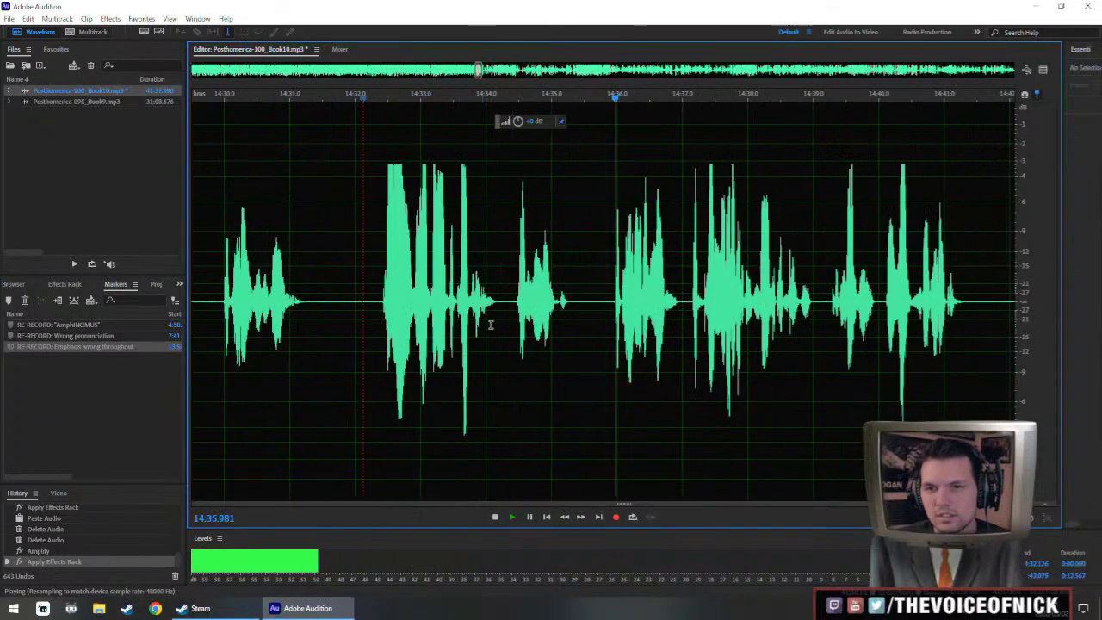
{"action": "key", "text": "space"}
{"action": "left_click", "coordinate": [342, 334]}
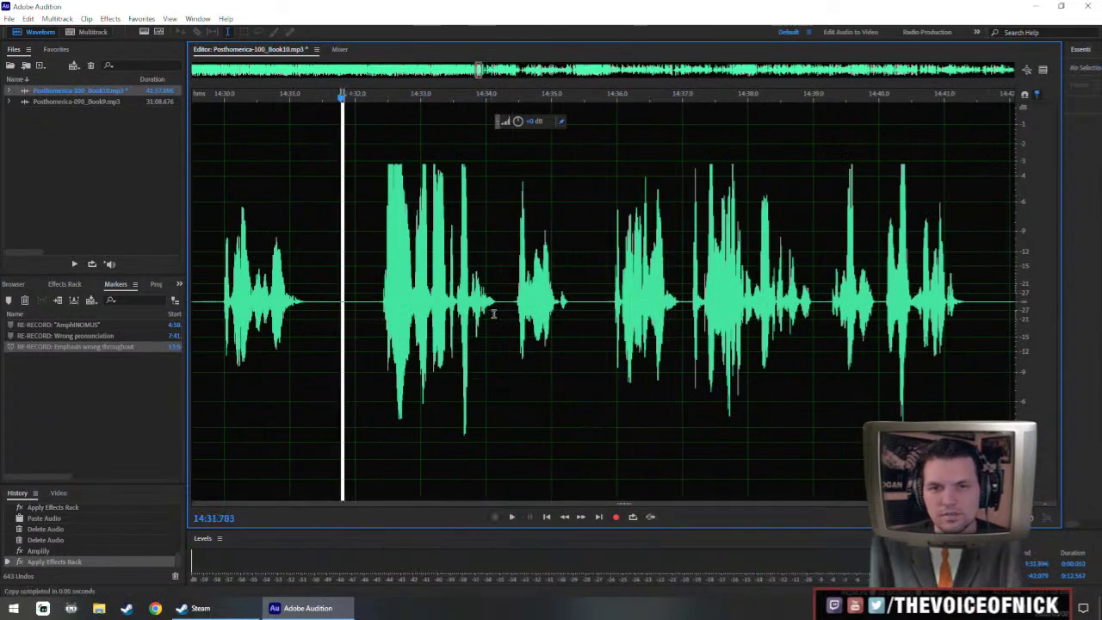
{"action": "key", "text": "ctrl+v"}
- Play back from about 14:33.3 and shorten the pause at about 14:42.6 by deleting a sliver of its silence
{"action": "key", "text": "space"}
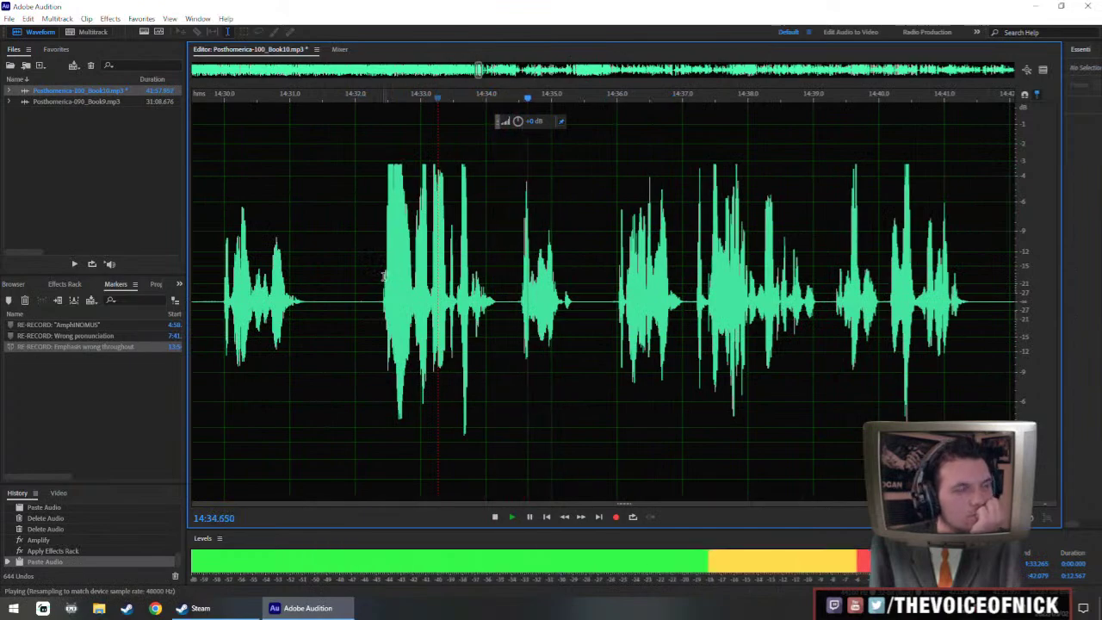
{"action": "scroll", "coordinate": [537, 349], "scroll_direction": "down", "scroll_amount": 2}
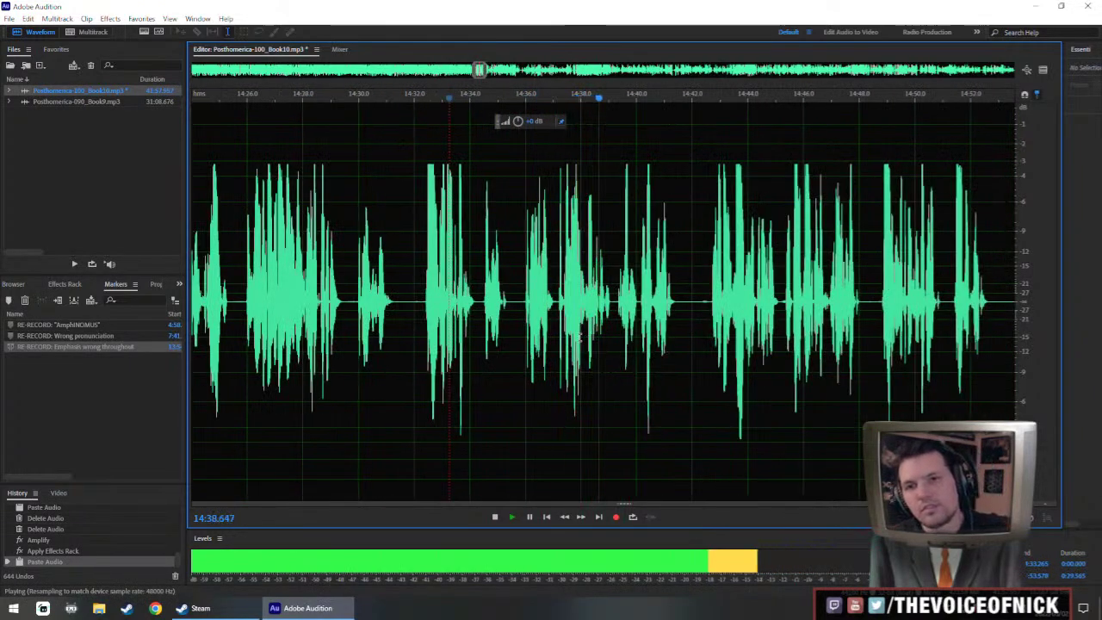
{"action": "scroll", "coordinate": [603, 352], "scroll_direction": "up", "scroll_amount": 2}
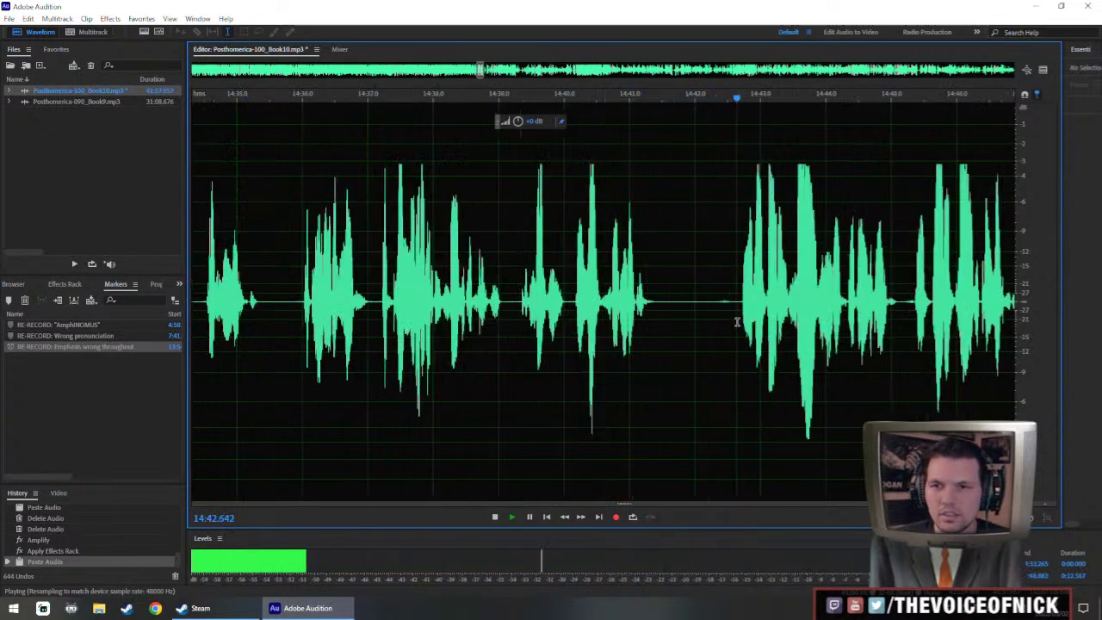
{"action": "scroll", "coordinate": [663, 335], "scroll_direction": "down", "scroll_amount": 2}
{"action": "key", "text": "space"}
{"action": "left_click", "coordinate": [668, 323]}
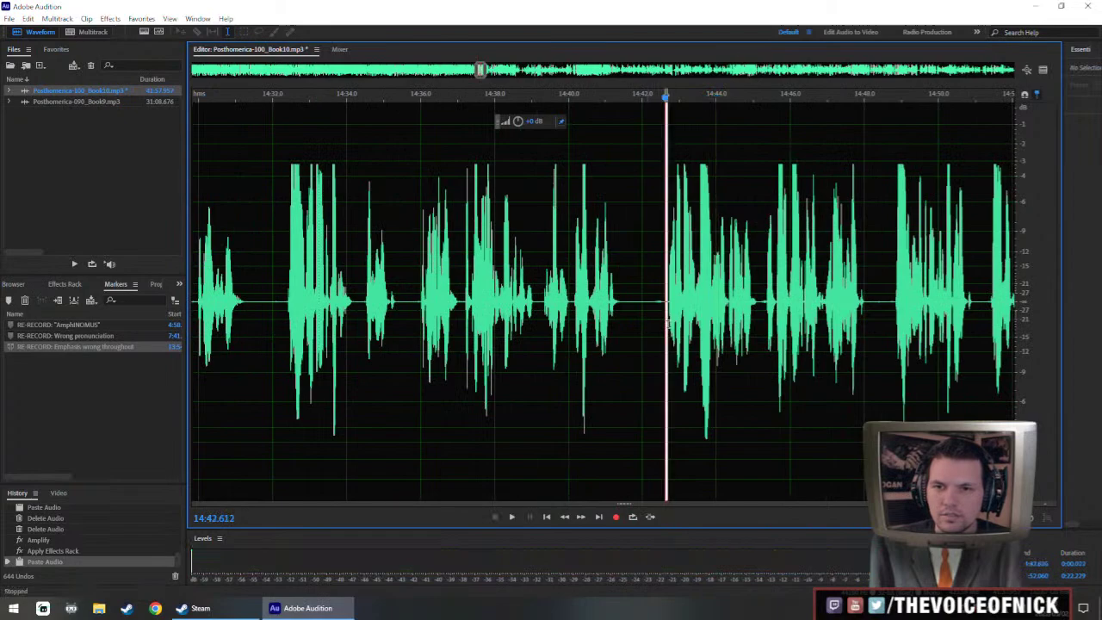
{"action": "key", "text": "Delete"}
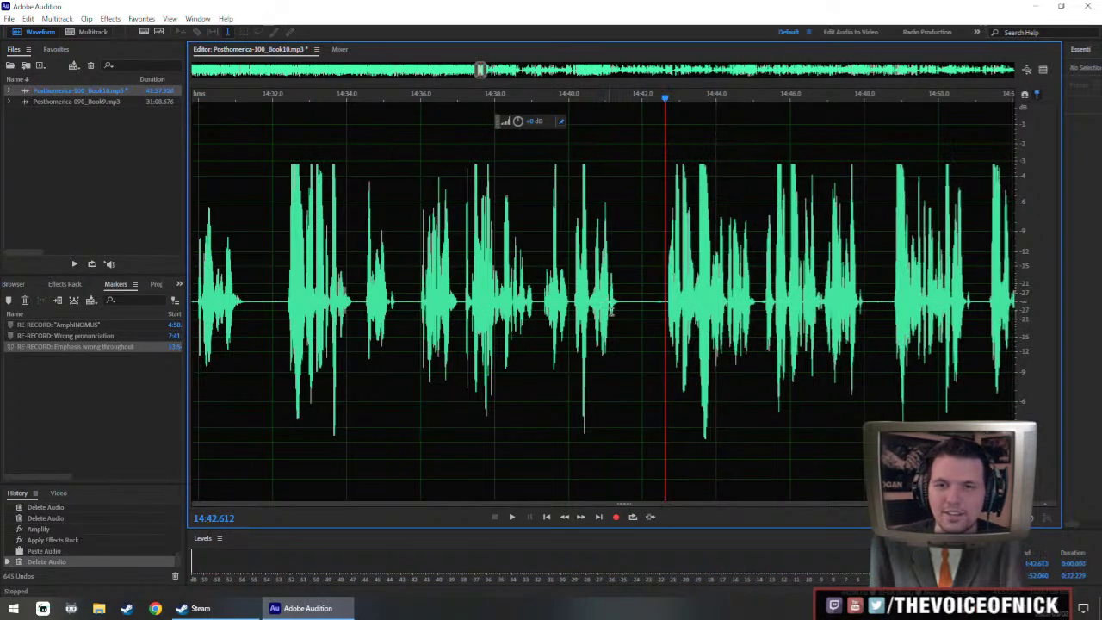
- Raise the gain slightly from about 14:39.2 to 14:41.5 and apply the effects rack to that phrase
{"action": "left_click", "coordinate": [463, 323]}
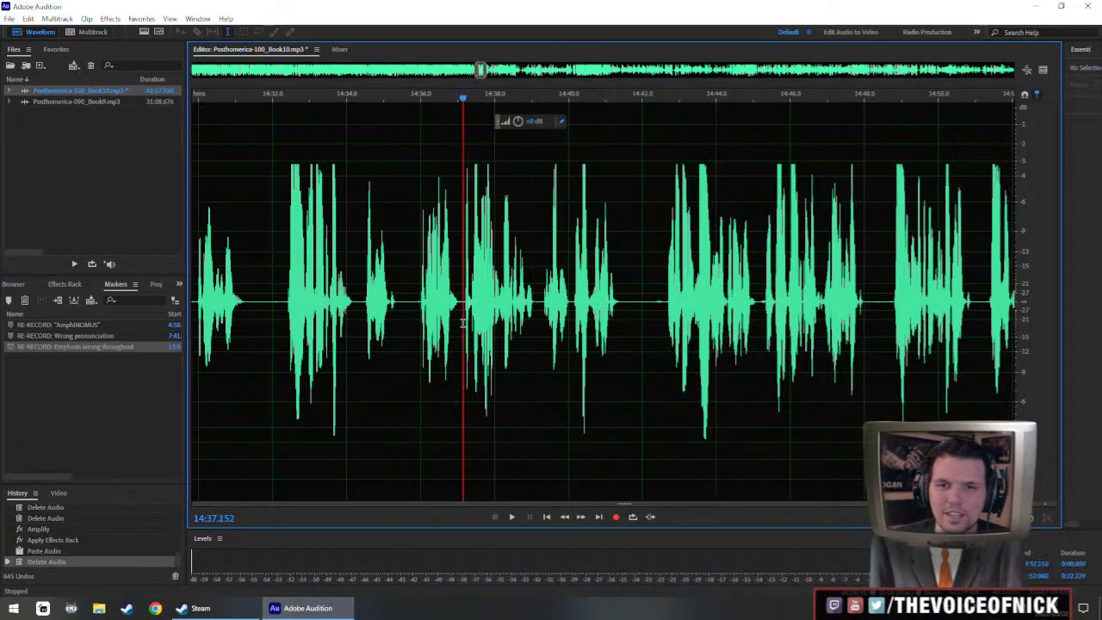
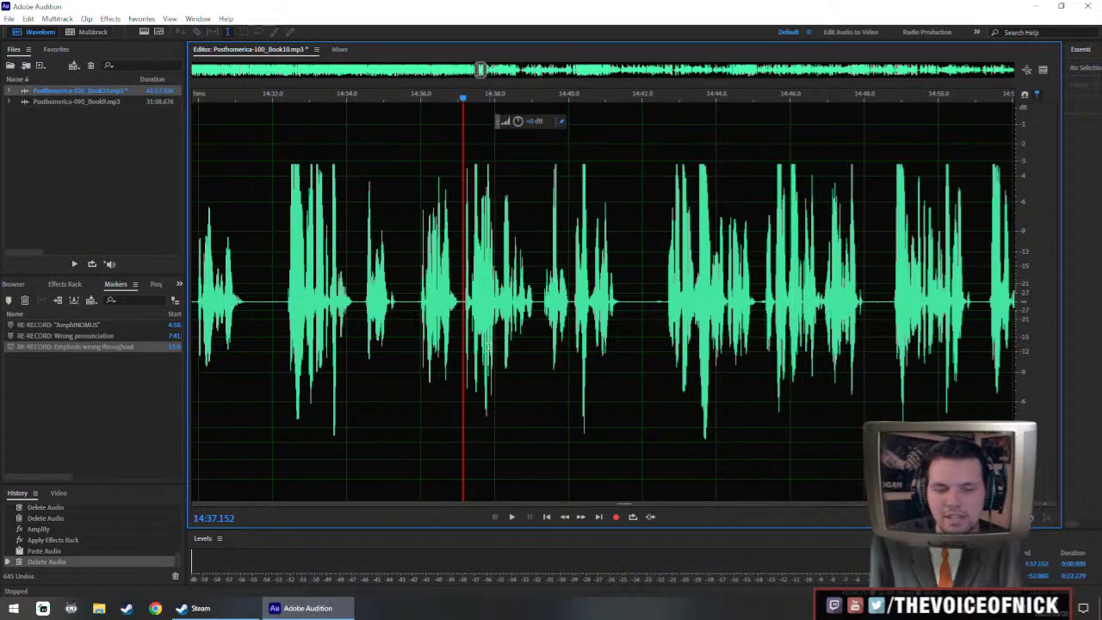
{"action": "scroll", "coordinate": [489, 347], "scroll_direction": "down", "scroll_amount": 5}
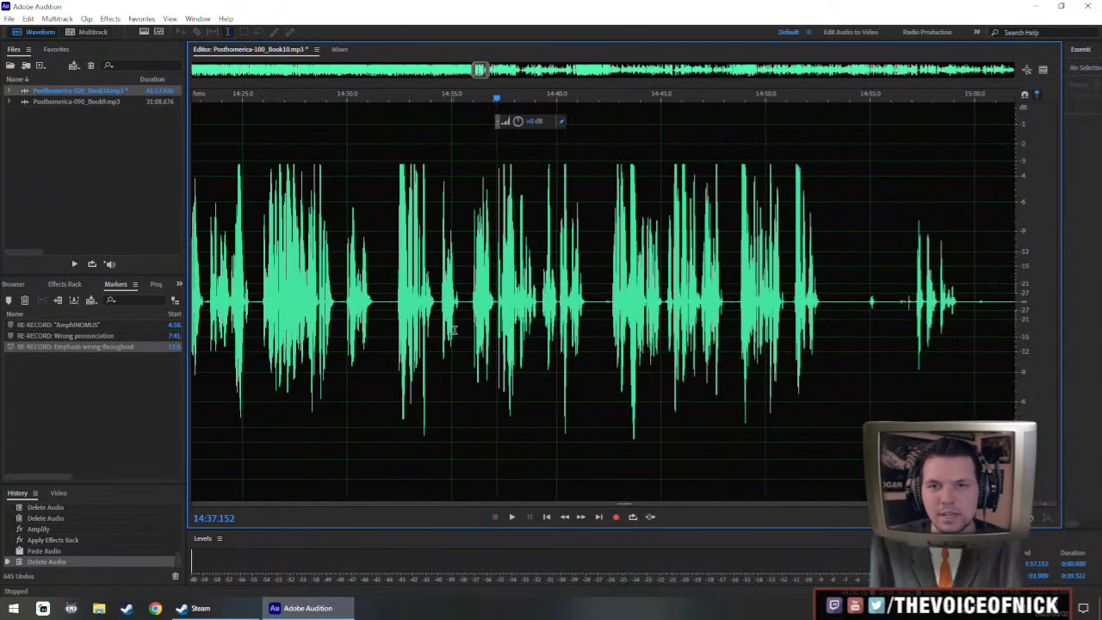
{"action": "scroll", "coordinate": [635, 333], "scroll_direction": "up", "scroll_amount": 2}
{"action": "left_click_drag", "start_coordinate": [609, 318], "coordinate": [547, 334]}
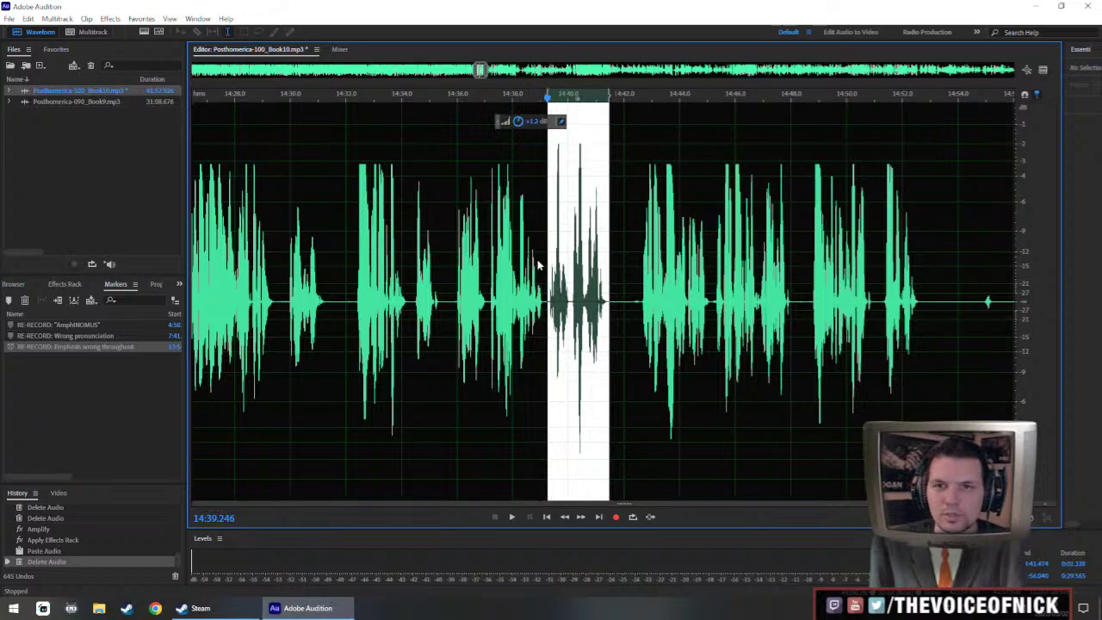
{"action": "left_click", "coordinate": [502, 265]}
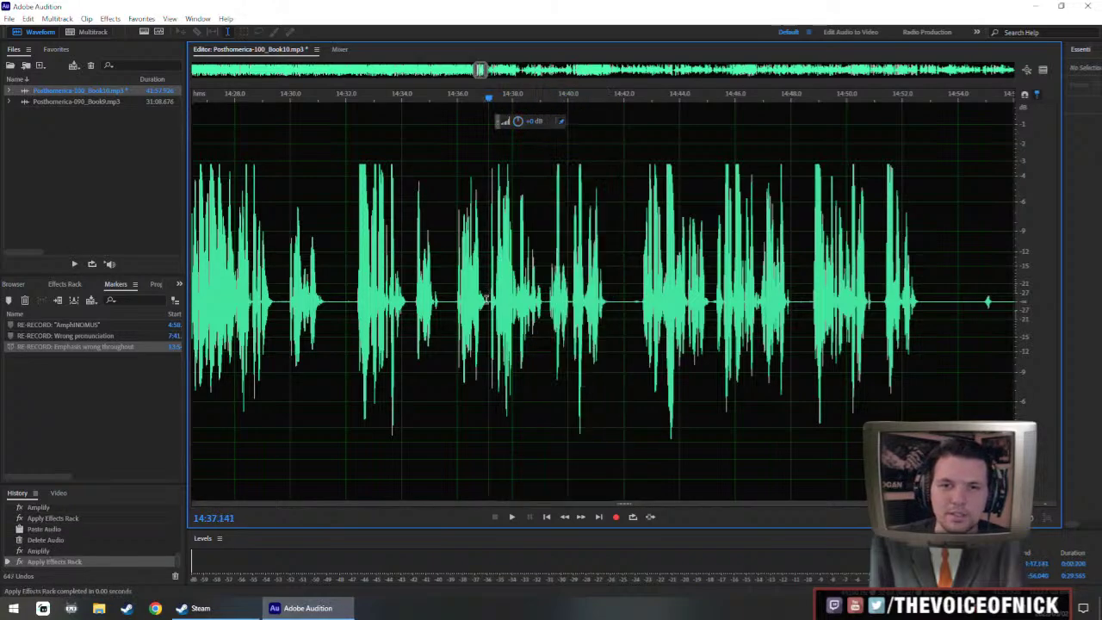
{"action": "left_click_drag", "start_coordinate": [457, 303], "coordinate": [544, 333]}
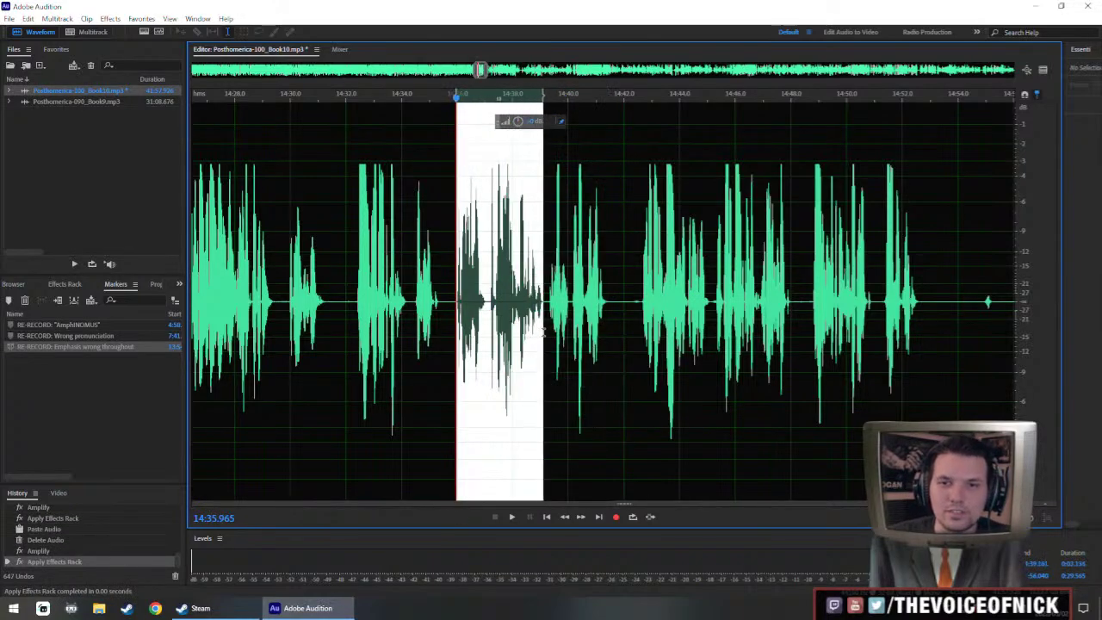
{"action": "left_click", "coordinate": [431, 294]}
{"action": "mouse_move", "coordinate": [419, 324]}
{"action": "left_mouse_down"}
{"action": "mouse_move", "coordinate": [441, 325]}
{"action": "mouse_move", "coordinate": [416, 318]}
{"action": "left_mouse_up"}
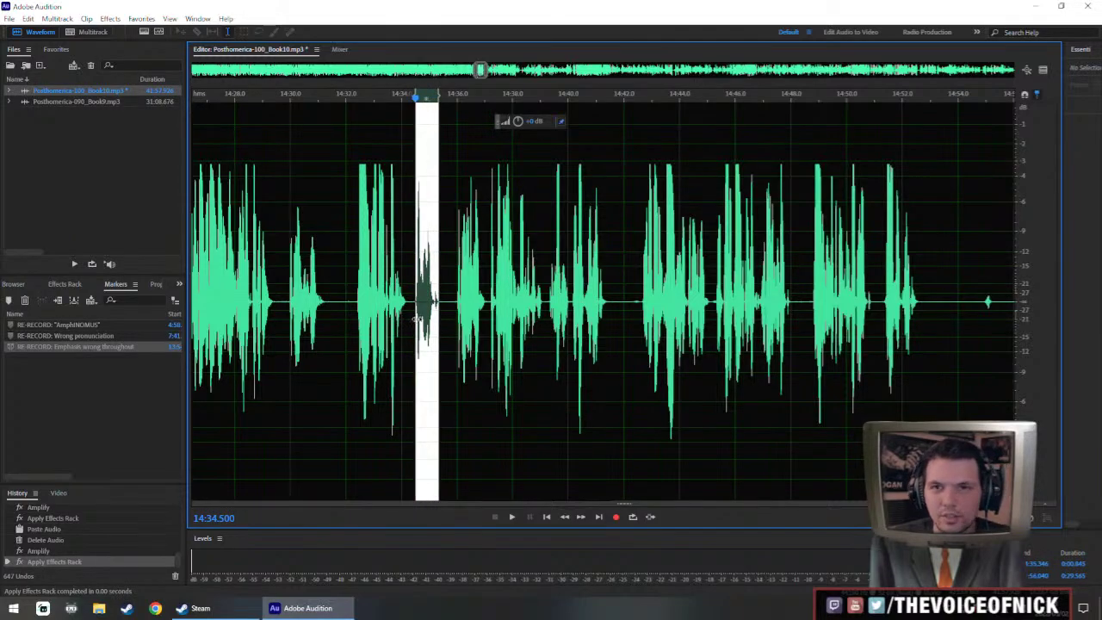
{"action": "scroll", "coordinate": [542, 301], "scroll_direction": "down", "scroll_amount": 3}
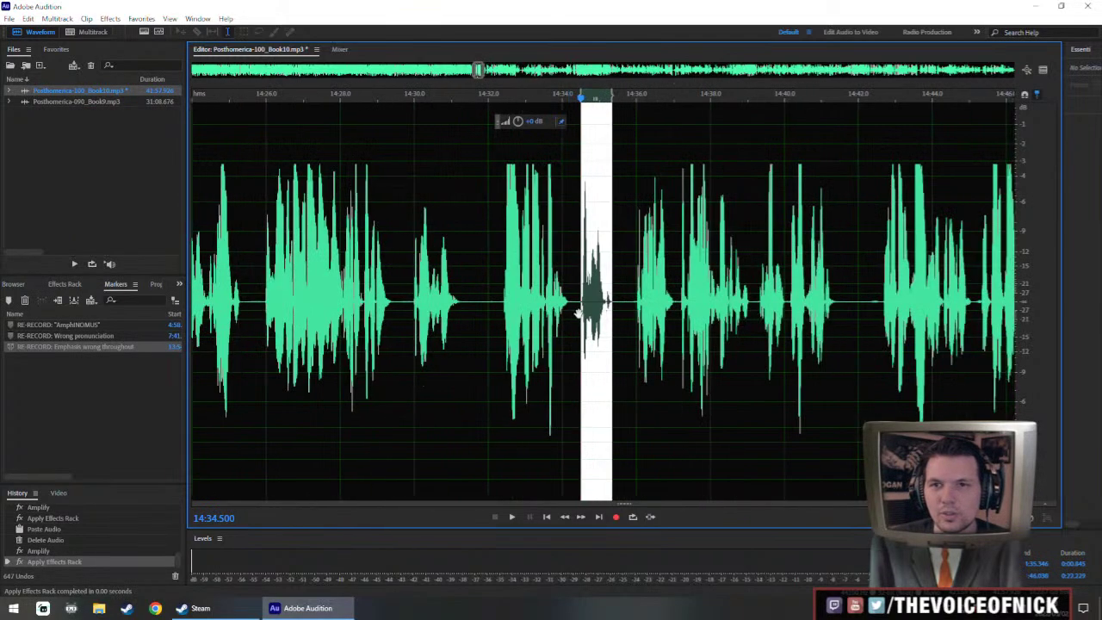
{"action": "left_click", "coordinate": [530, 303]}
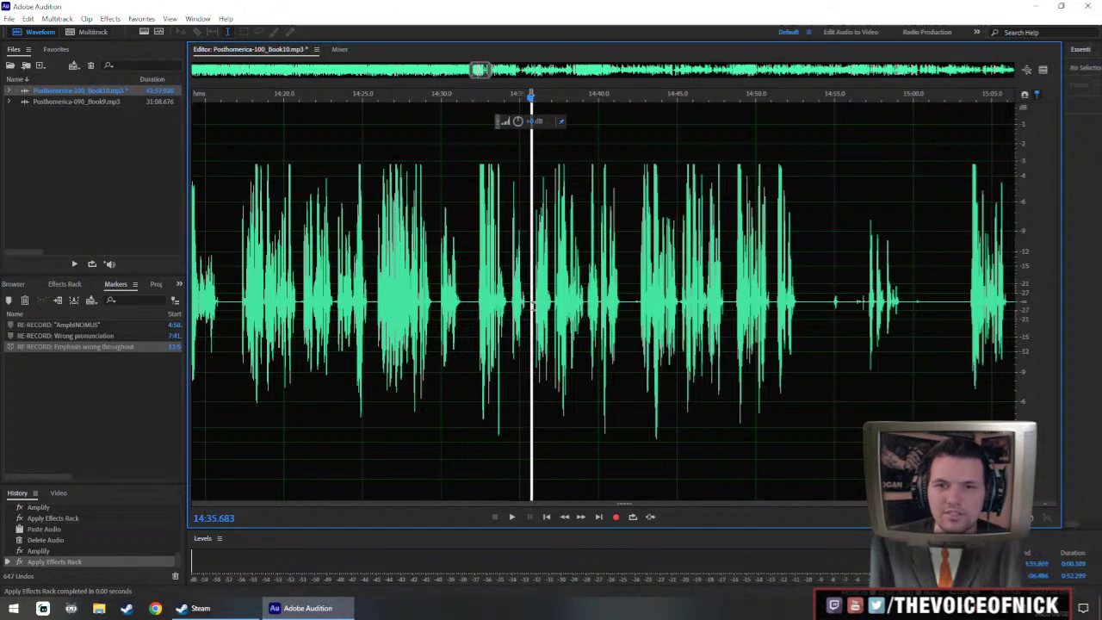
{"action": "scroll", "coordinate": [534, 305], "scroll_direction": "up", "scroll_amount": 3}
{"action": "left_click_drag", "start_coordinate": [522, 311], "coordinate": [634, 348]}
{"action": "left_click", "coordinate": [522, 314]}
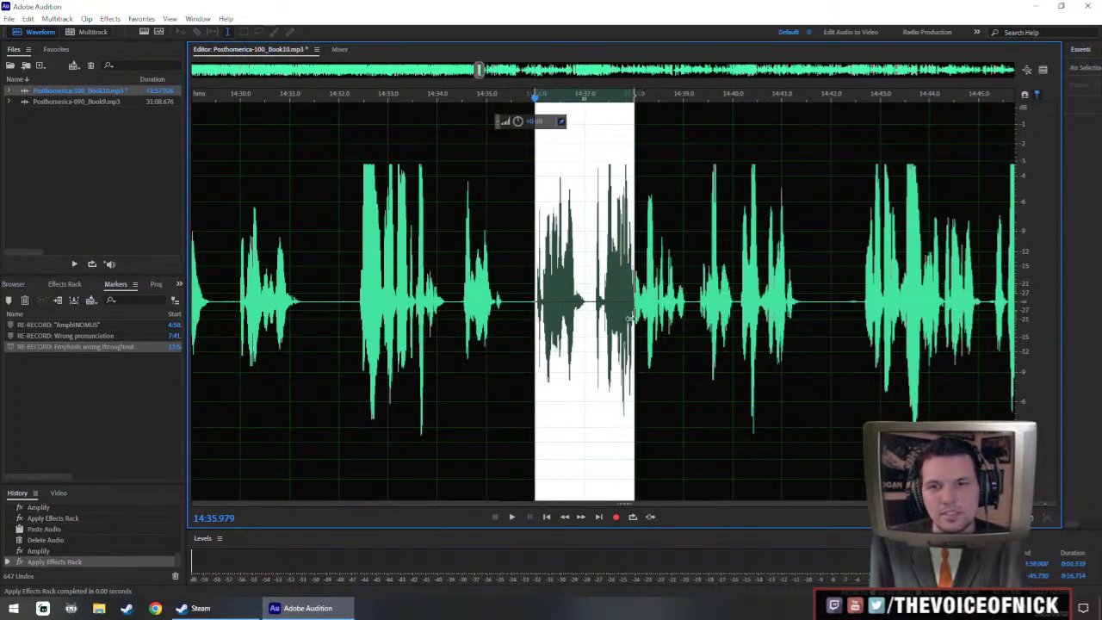
{"action": "scroll", "coordinate": [632, 319], "scroll_direction": "down", "scroll_amount": 3}
- Play back from about 14:32.4 and trim the pause at about 14:35.7 by deleting a sliver of its silence
{"action": "left_click", "coordinate": [430, 304]}
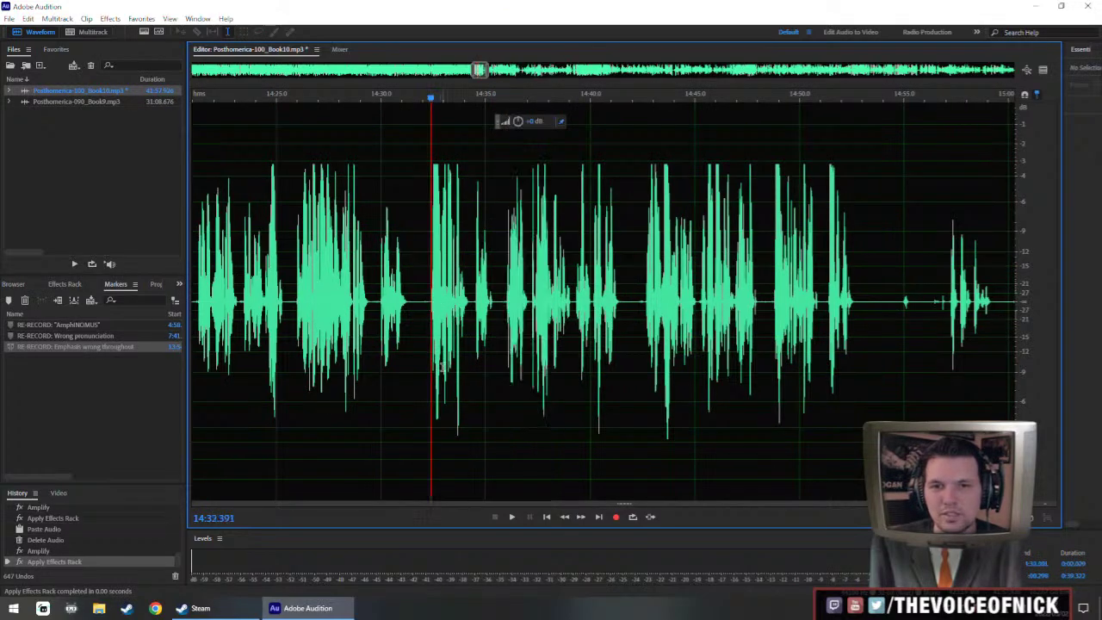
{"action": "key", "text": "space"}
{"action": "scroll", "coordinate": [615, 396], "scroll_direction": "up", "scroll_amount": 2}
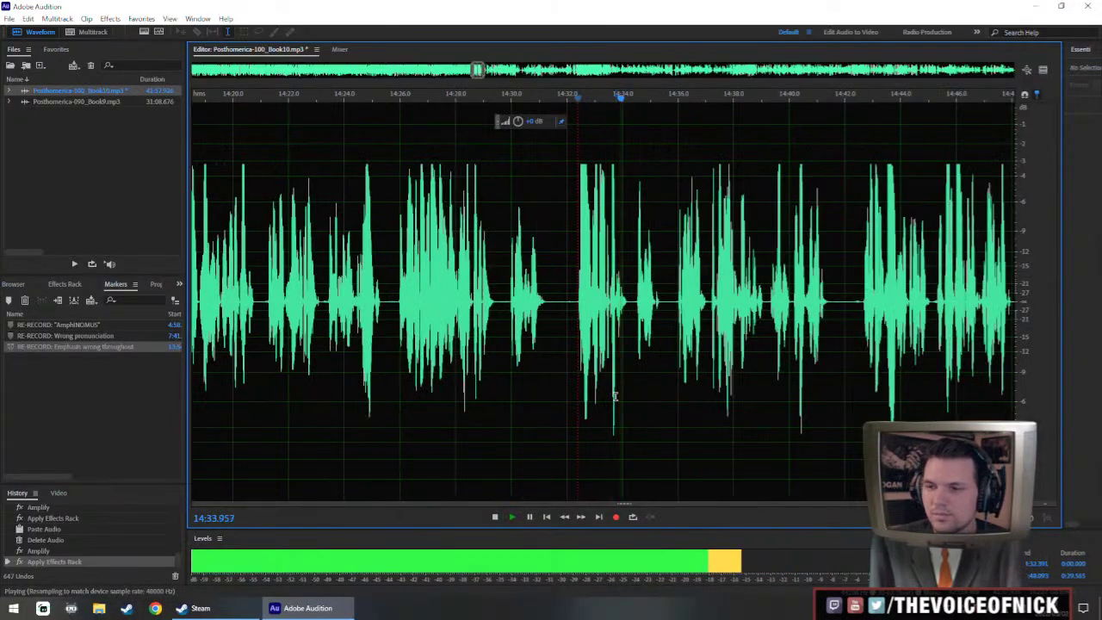
{"action": "left_click_drag", "start_coordinate": [751, 401], "coordinate": [565, 393]}
{"action": "scroll", "coordinate": [473, 328], "scroll_direction": "up", "scroll_amount": 3}
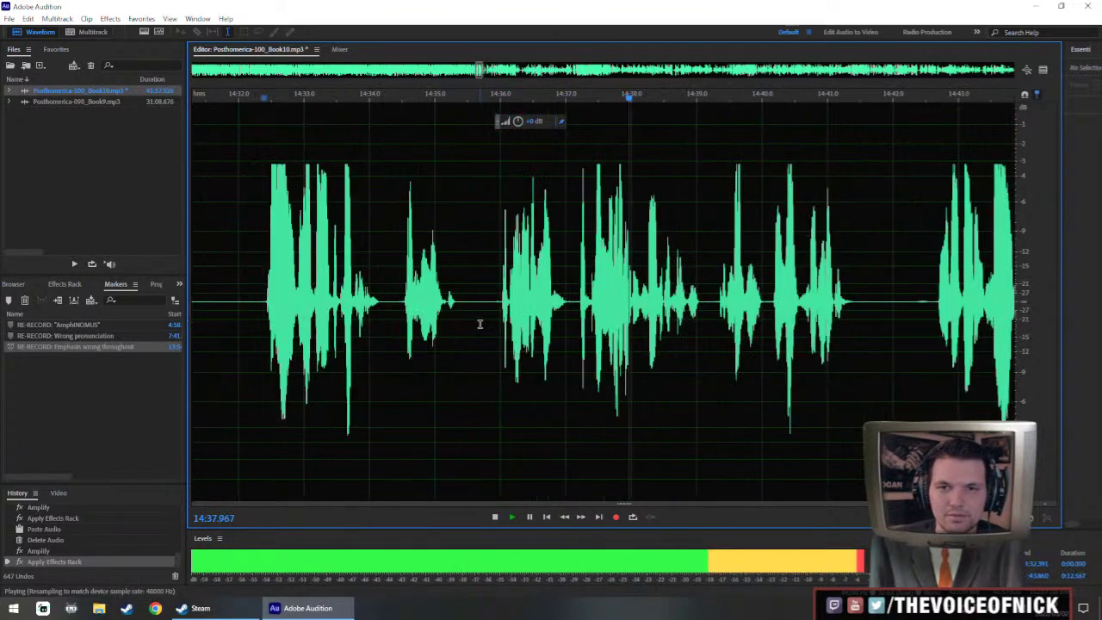
{"action": "key", "text": "space"}
{"action": "left_click_drag", "start_coordinate": [479, 324], "coordinate": [480, 324]}
{"action": "key", "text": "Delete"}
- Play back from about 14:33.4 and trim the pause at about 14:48.3 by deleting about 0.07 seconds of silence
{"action": "left_click", "coordinate": [326, 263]}
{"action": "key", "text": "space"}
{"action": "key", "text": "backslash"}
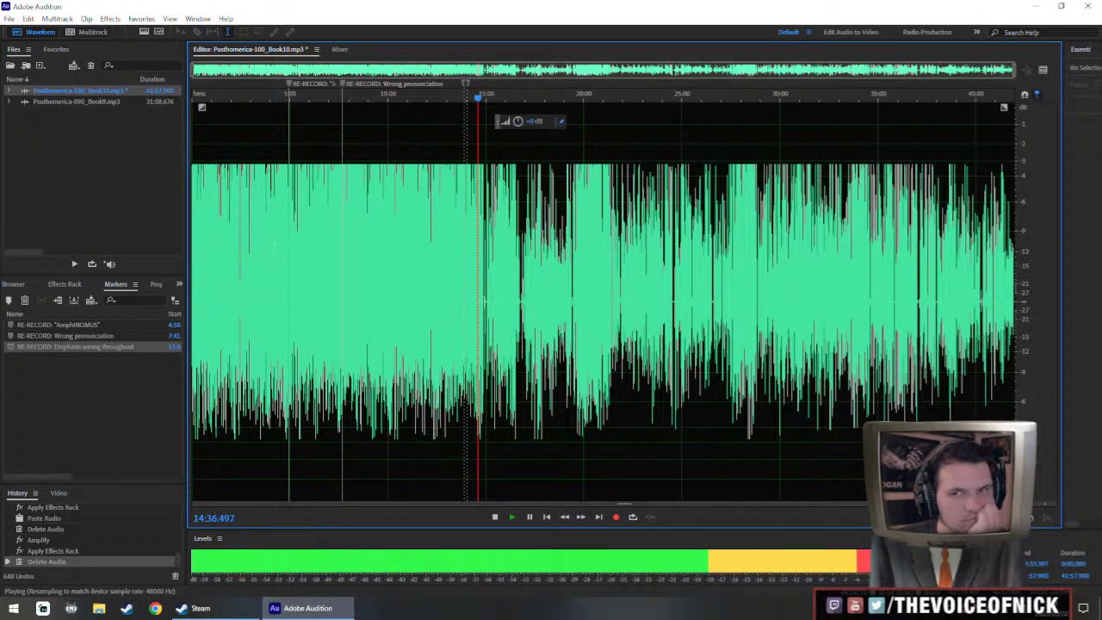
{"action": "key", "text": "backslash"}
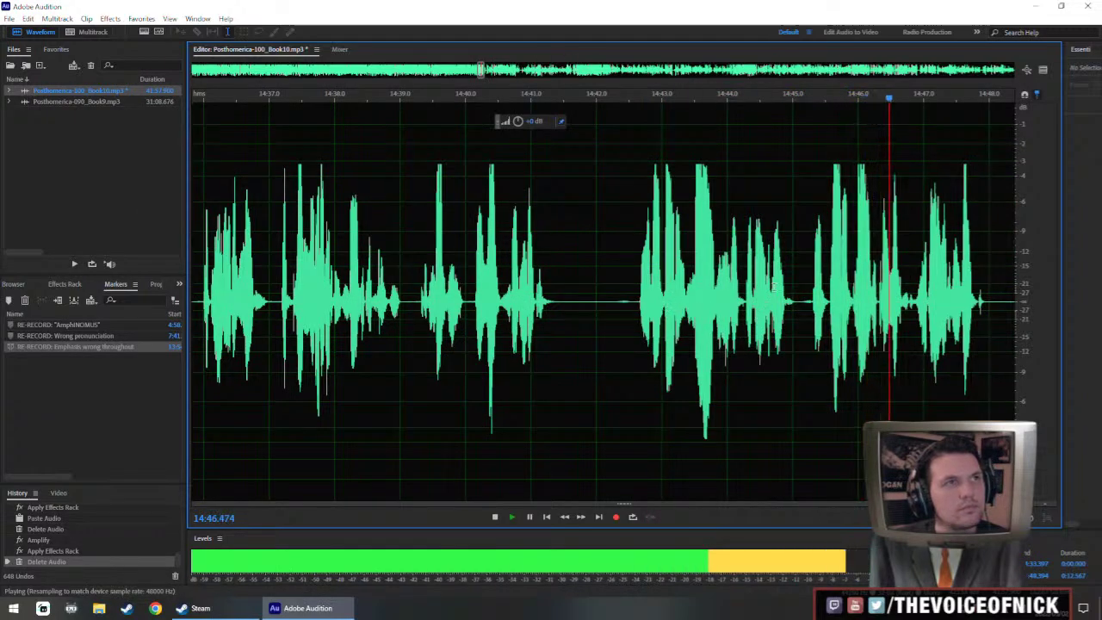
{"action": "scroll", "coordinate": [648, 310], "scroll_direction": "down", "scroll_amount": 3}
{"action": "scroll", "coordinate": [641, 327], "scroll_direction": "up", "scroll_amount": 2}
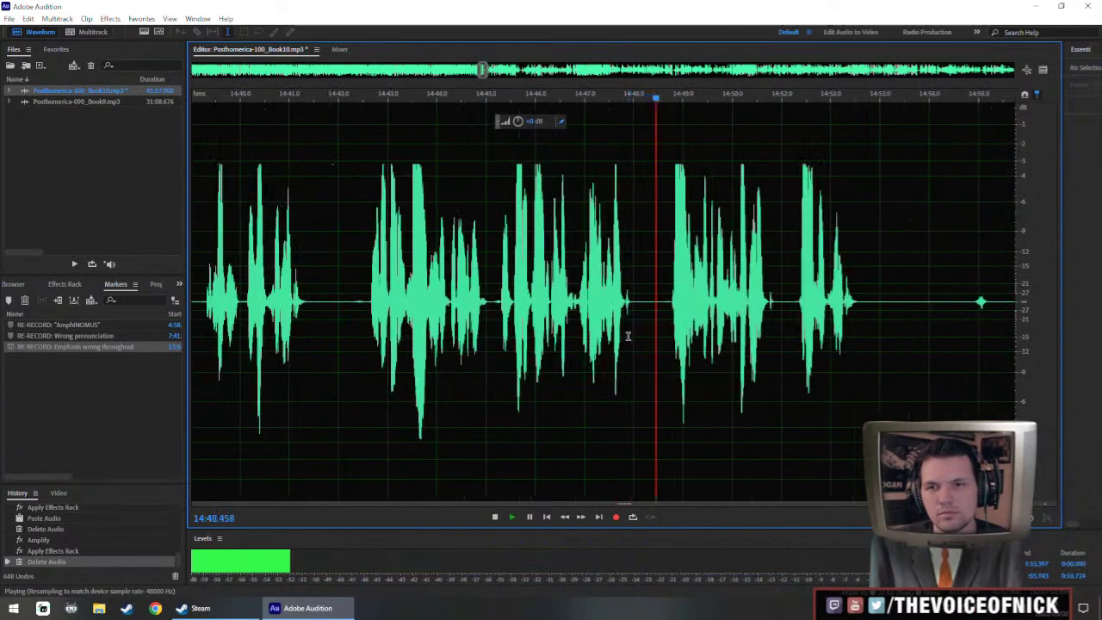
{"action": "key", "text": "space"}
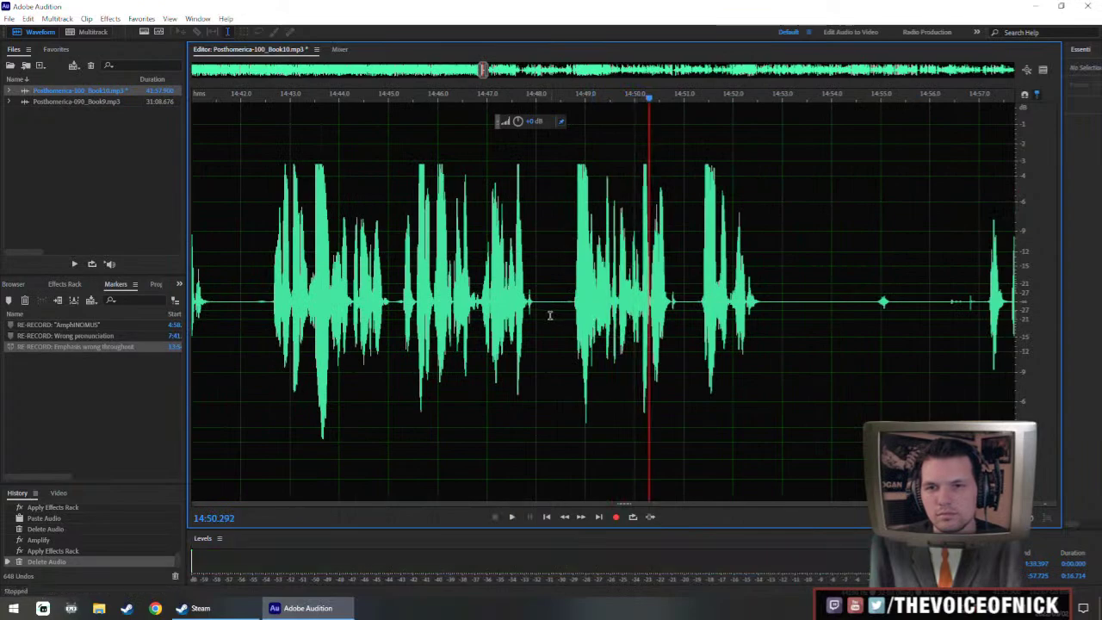
{"action": "left_click", "coordinate": [552, 317]}
{"action": "key", "text": "Delete"}
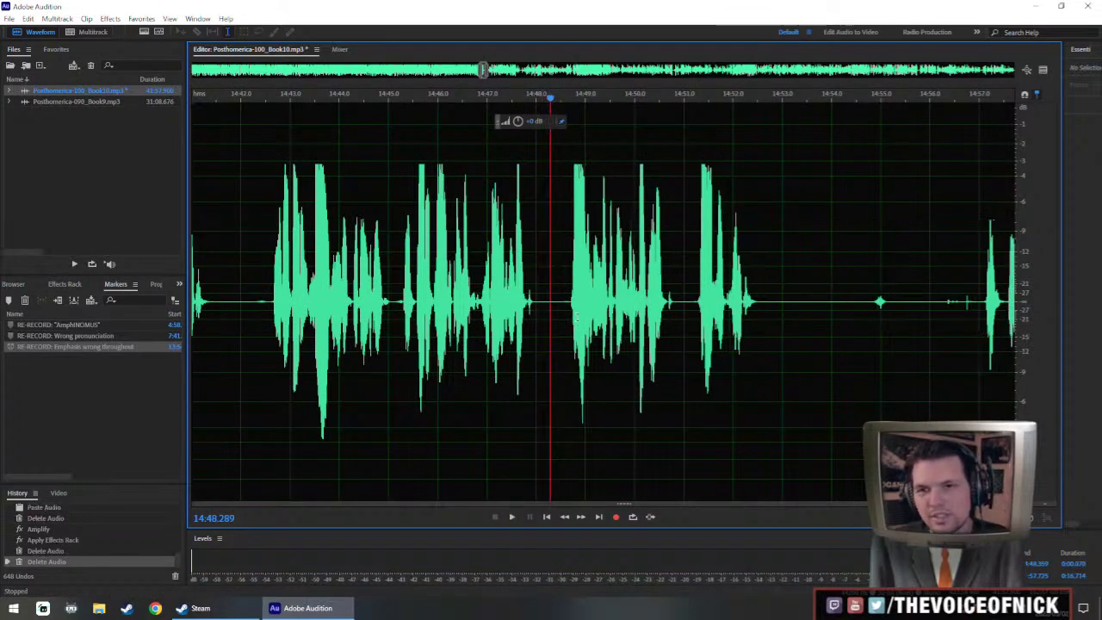
- Listen from about 14:45.3 and again from about 14:39.8 to check the shortened pause at about 14:48.3
{"action": "scroll", "coordinate": [576, 316], "scroll_direction": "down", "scroll_amount": 2}
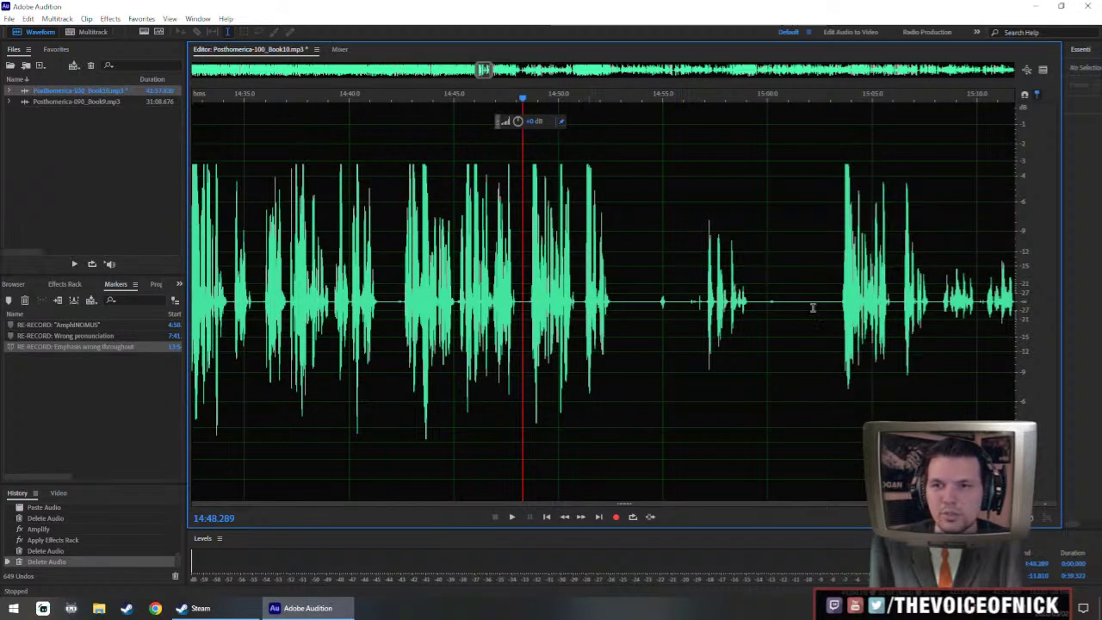
{"action": "scroll", "coordinate": [813, 308], "scroll_direction": "up", "scroll_amount": 4}
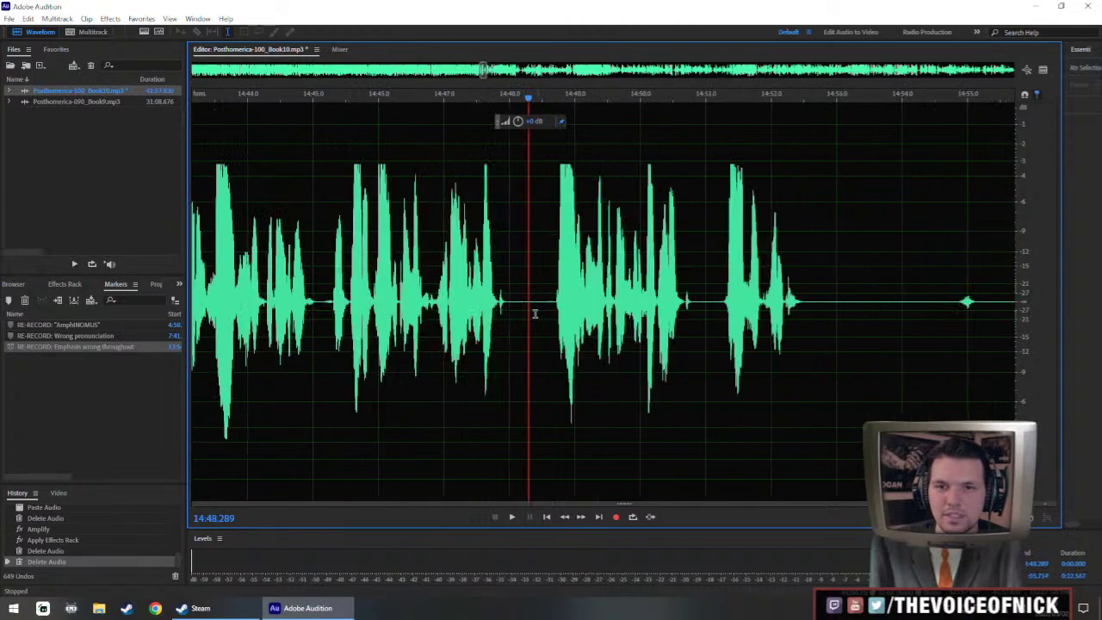
{"action": "left_click", "coordinate": [413, 313]}
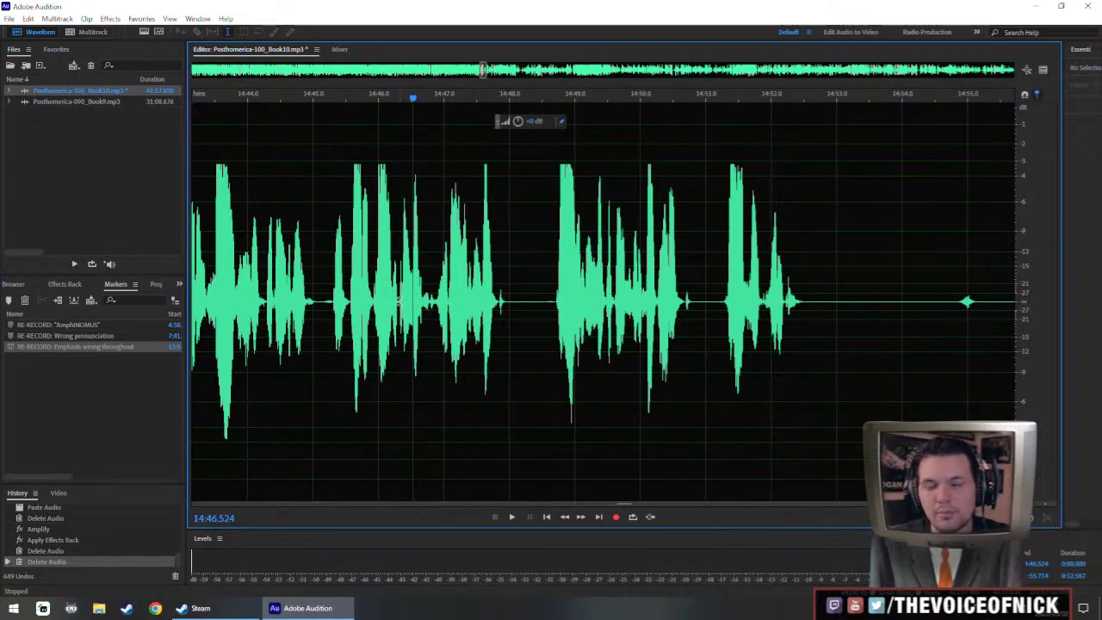
{"action": "left_click", "coordinate": [333, 298]}
{"action": "key", "text": "space"}
{"action": "scroll", "coordinate": [336, 299], "scroll_direction": "up", "scroll_amount": 1}
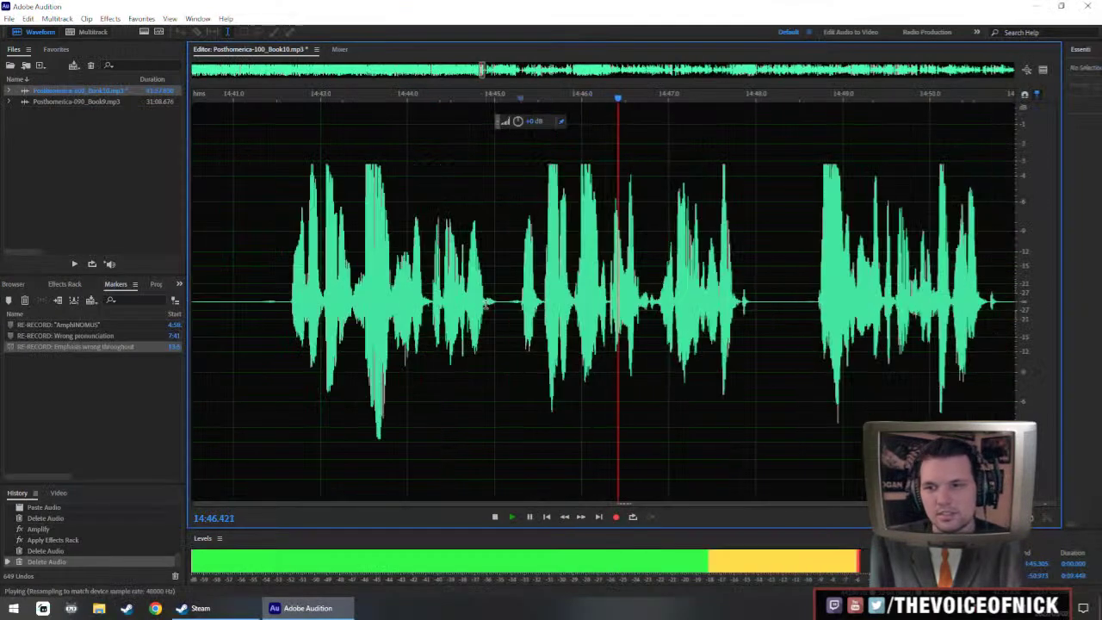
{"action": "scroll", "coordinate": [509, 300], "scroll_direction": "down", "scroll_amount": 10}
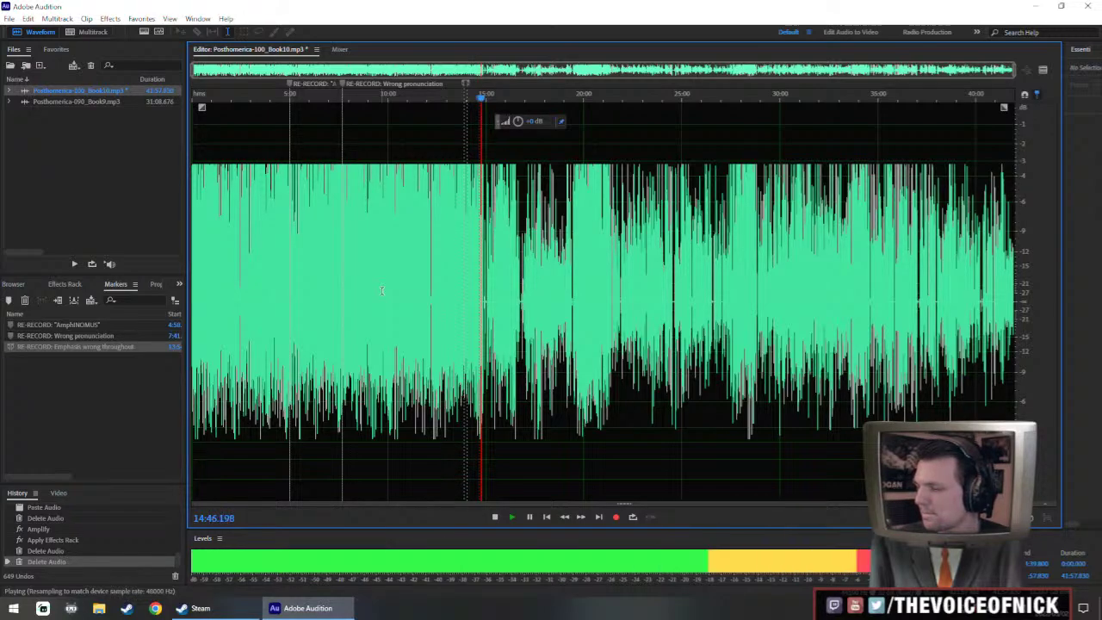
{"action": "scroll", "coordinate": [381, 291], "scroll_direction": "up", "scroll_amount": 10}
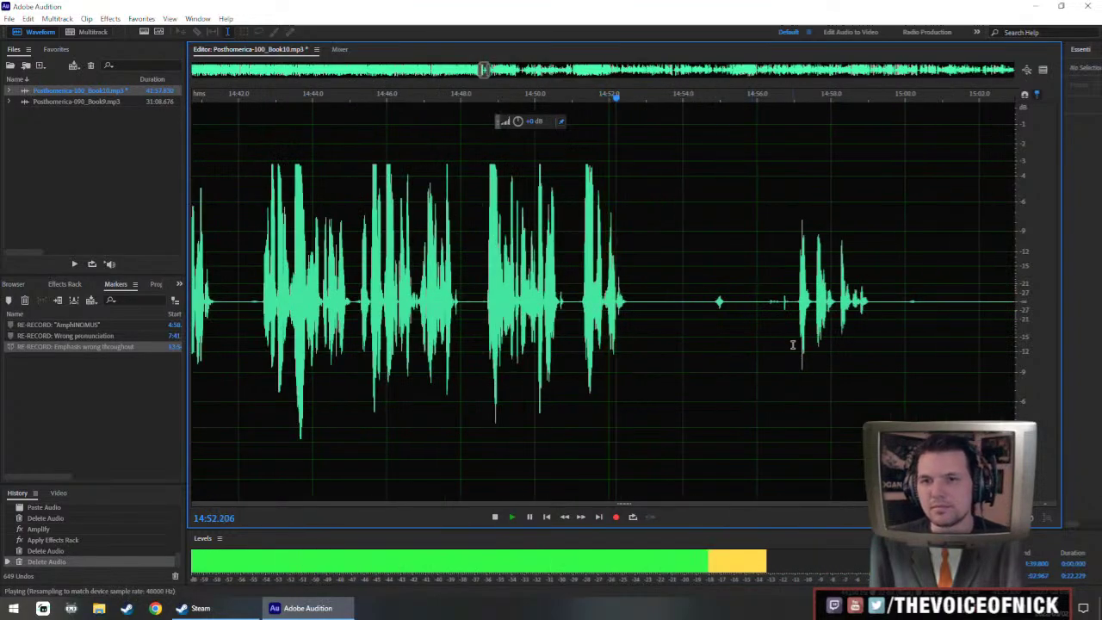
- Compare the takes around 14:58 and 15:03.5 by ear and delete the audio from about 14:48.5 to 15:03.4
{"action": "key", "text": "space"}
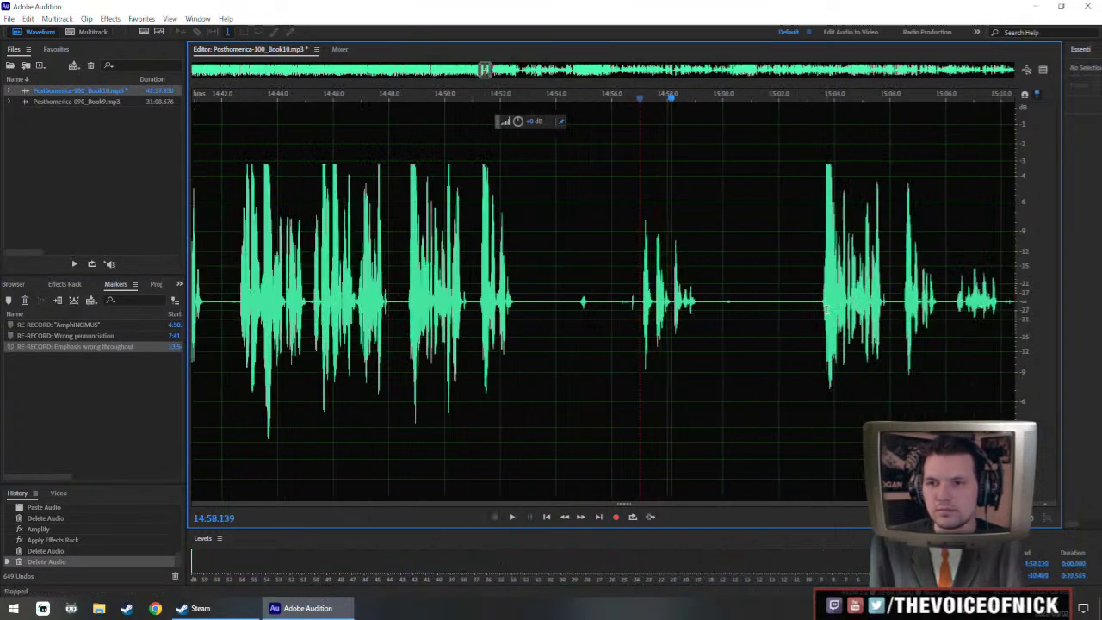
{"action": "left_click", "coordinate": [823, 310]}
{"action": "key", "text": "space"}
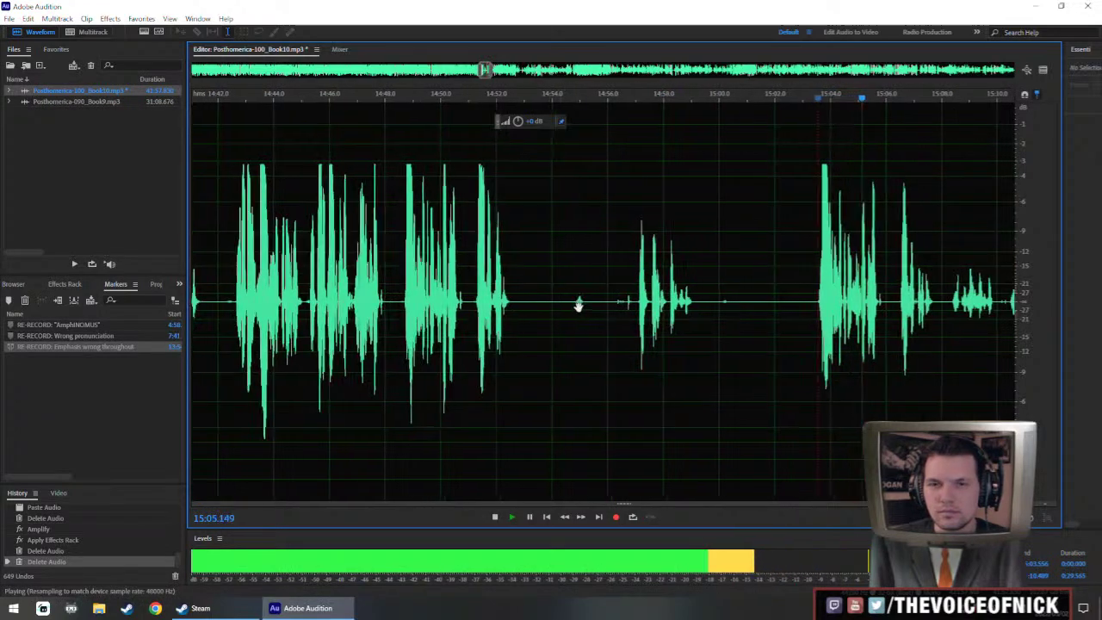
{"action": "left_click", "coordinate": [398, 312]}
{"action": "left_click_drag", "start_coordinate": [399, 311], "coordinate": [814, 372]}
{"action": "key", "text": "Delete"}
{"action": "key", "text": "space"}
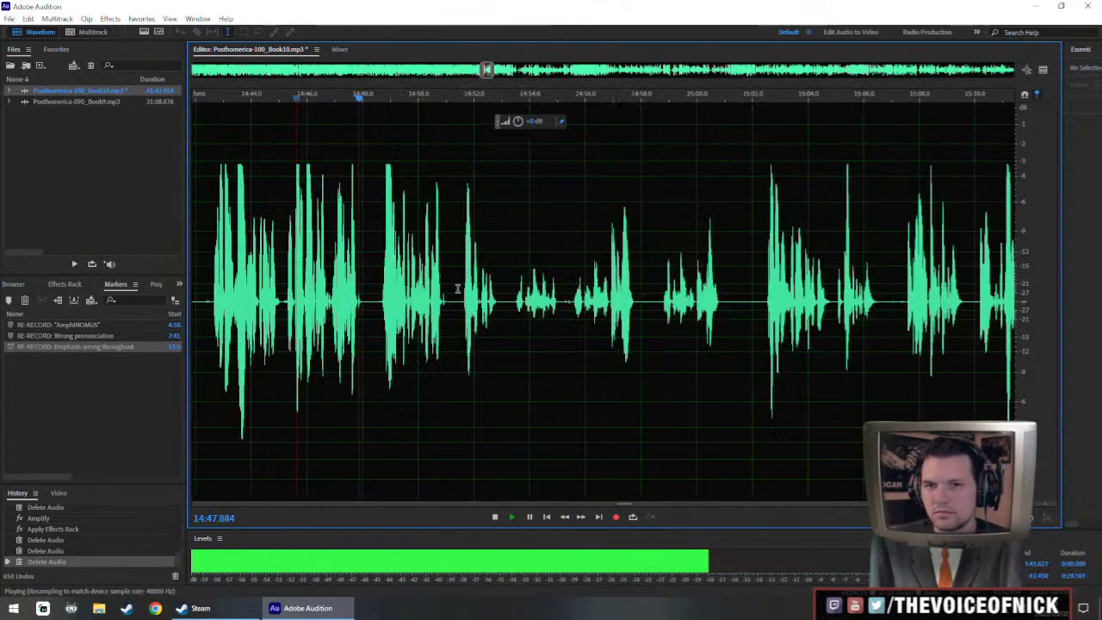
- Lengthen the pause at about 14:48.3 by pasting in the copied sliver of silence, and listen across it
{"action": "scroll", "coordinate": [384, 297], "scroll_direction": "up", "scroll_amount": 4}
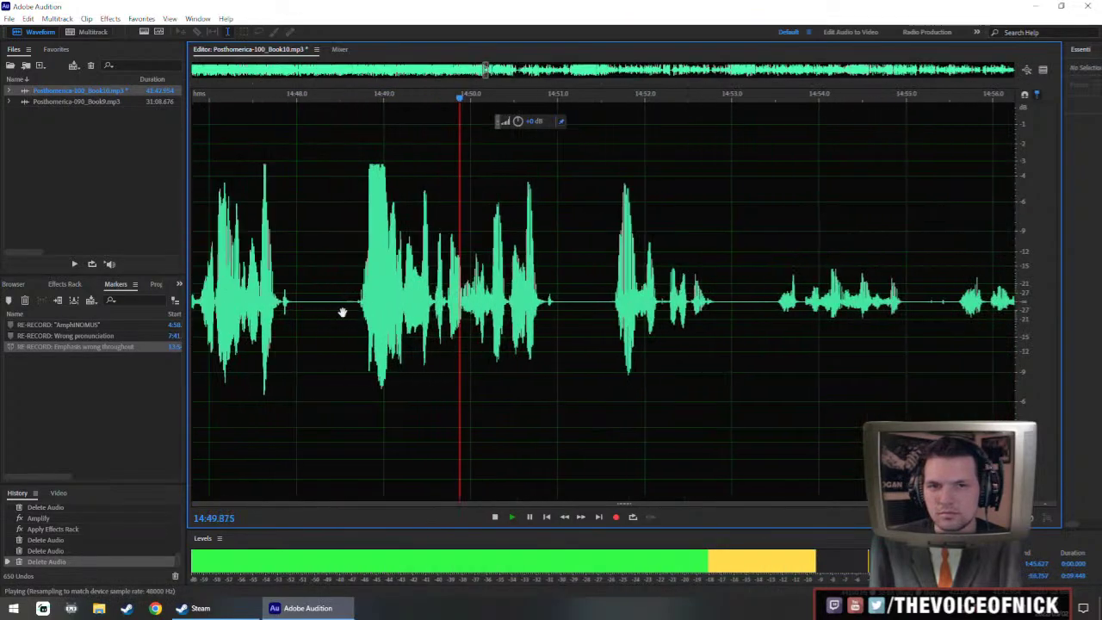
{"action": "left_click", "coordinate": [319, 313]}
{"action": "key", "text": "ctrl+v"}
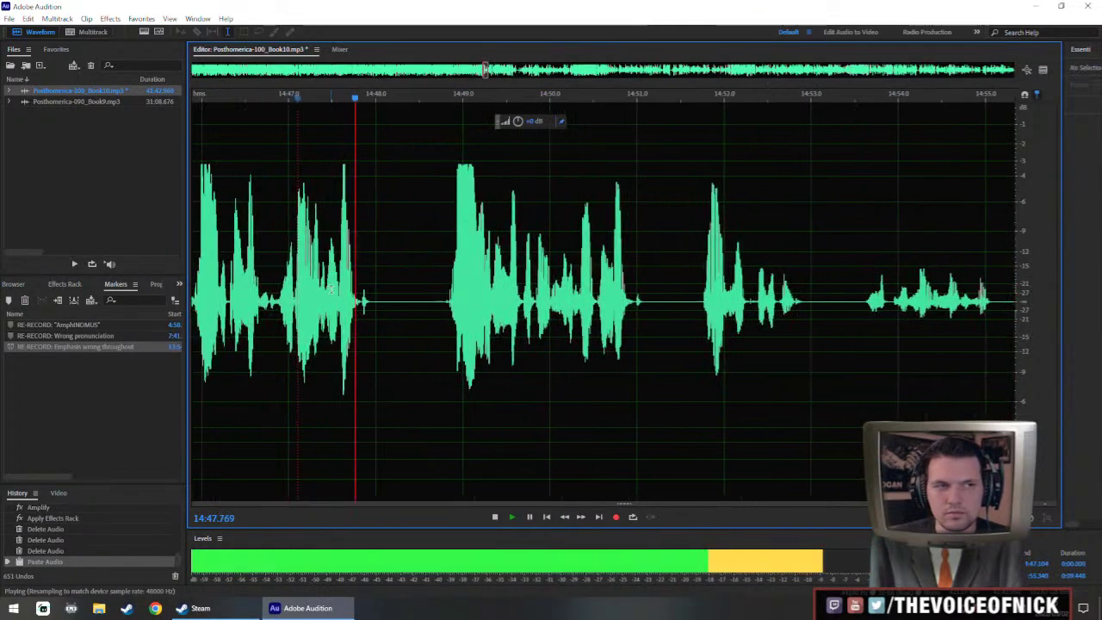
{"action": "scroll", "coordinate": [319, 279], "scroll_direction": "down", "scroll_amount": 1}
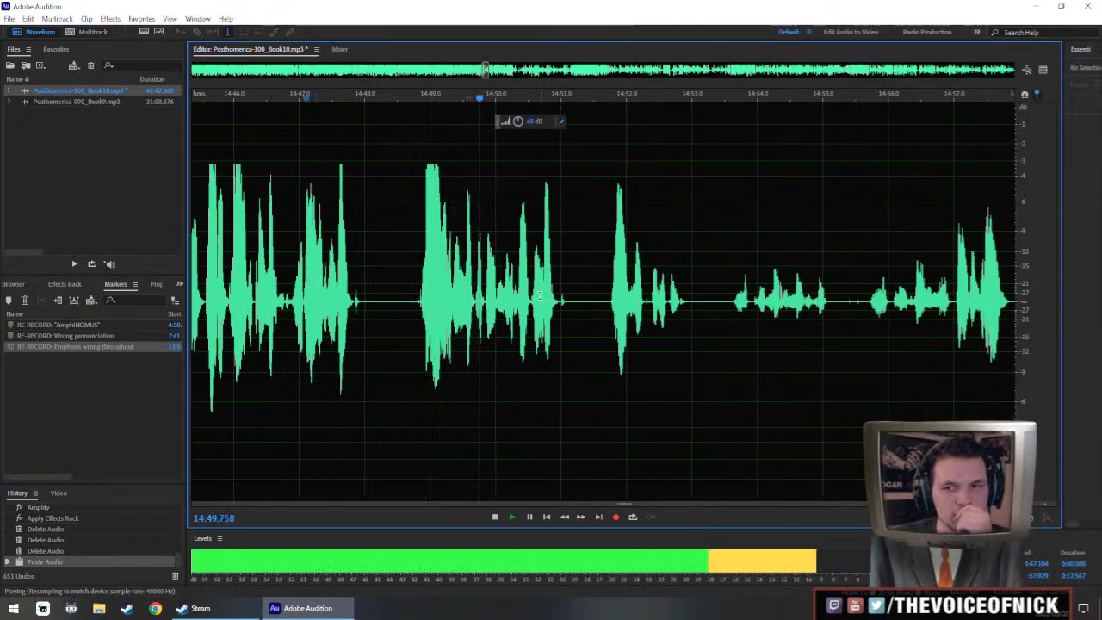
{"action": "scroll", "coordinate": [553, 289], "scroll_direction": "down", "scroll_amount": 4}
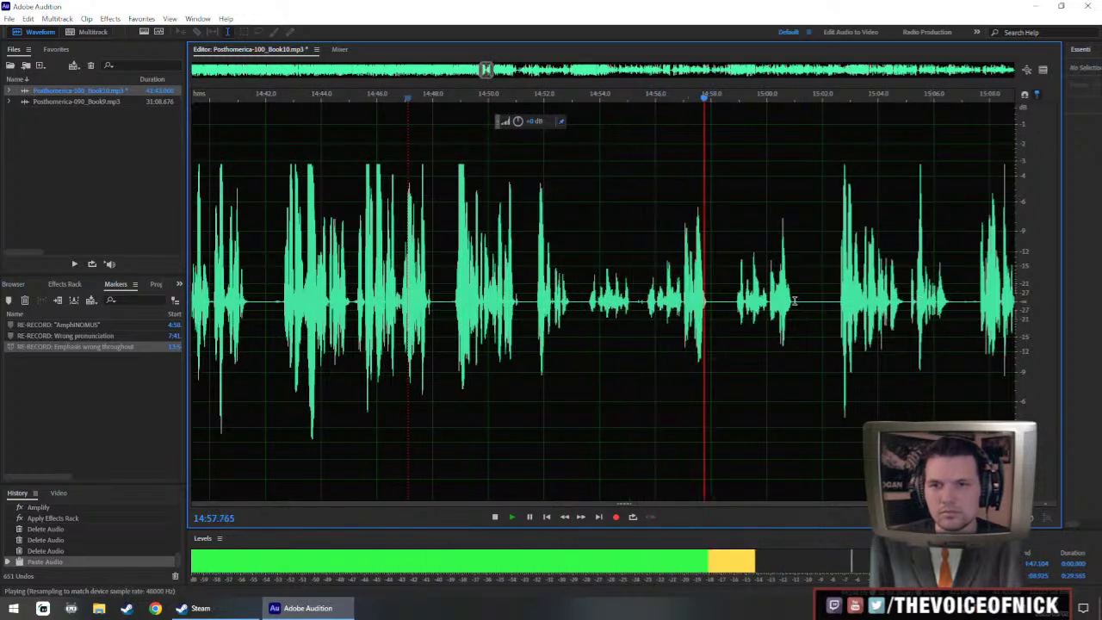
- Raise the gain from about 14:49.3 to 15:01.0 and apply the effects rack to that passage
{"action": "left_click_drag", "start_coordinate": [794, 302], "coordinate": [473, 339]}
{"action": "scroll", "coordinate": [474, 334], "scroll_direction": "up", "scroll_amount": 4}
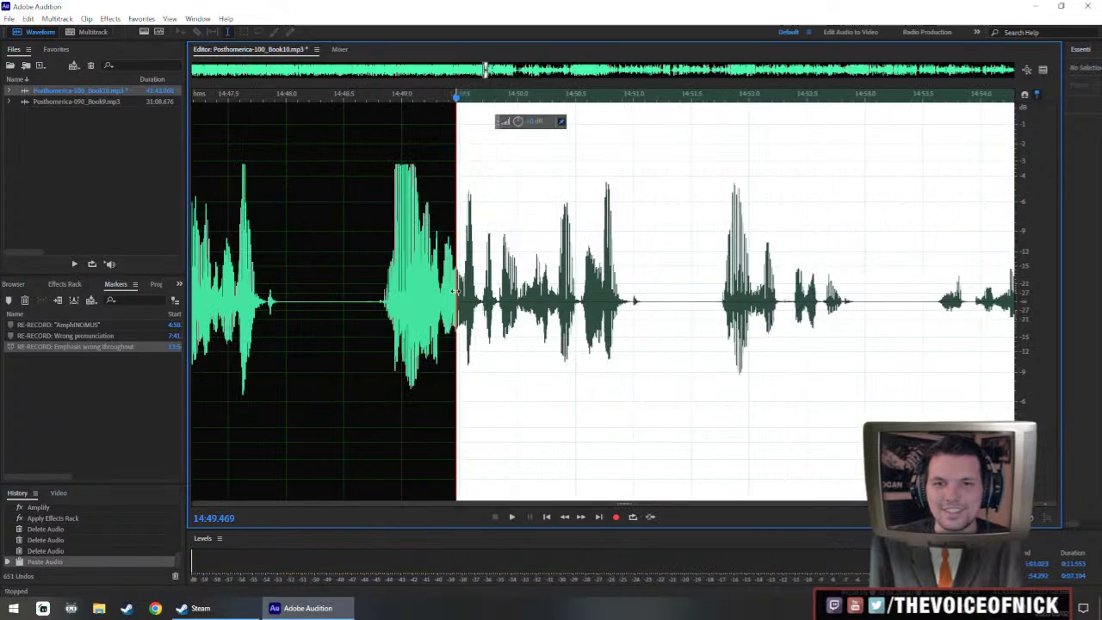
{"action": "left_click_drag", "start_coordinate": [455, 290], "coordinate": [439, 296]}
{"action": "scroll", "coordinate": [441, 296], "scroll_direction": "down", "scroll_amount": 3}
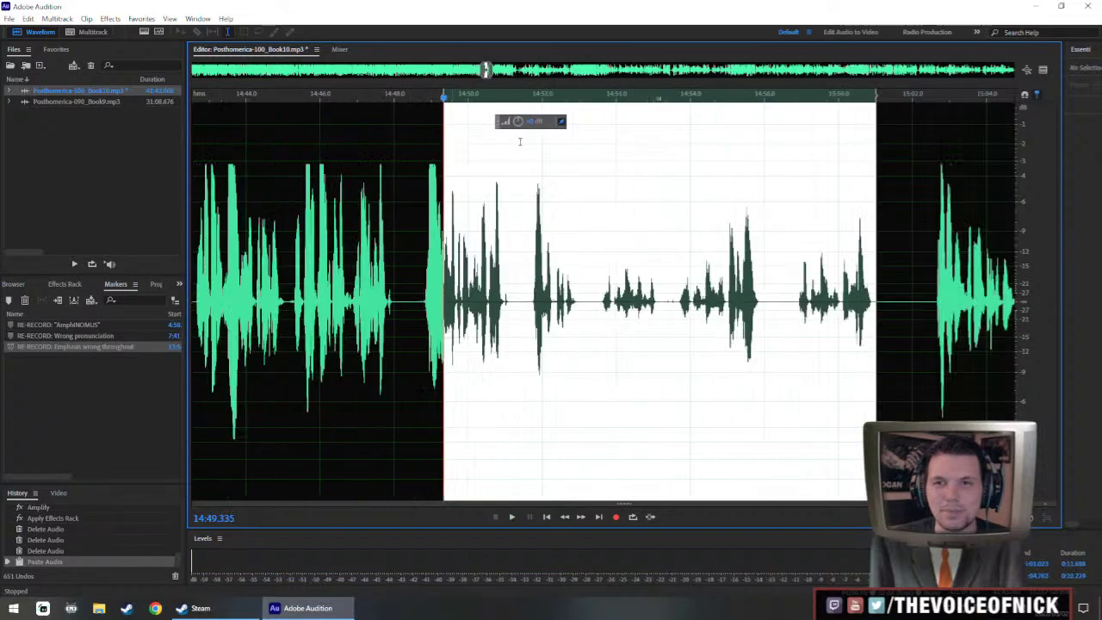
{"action": "left_click_drag", "start_coordinate": [519, 120], "coordinate": [529, 121]}
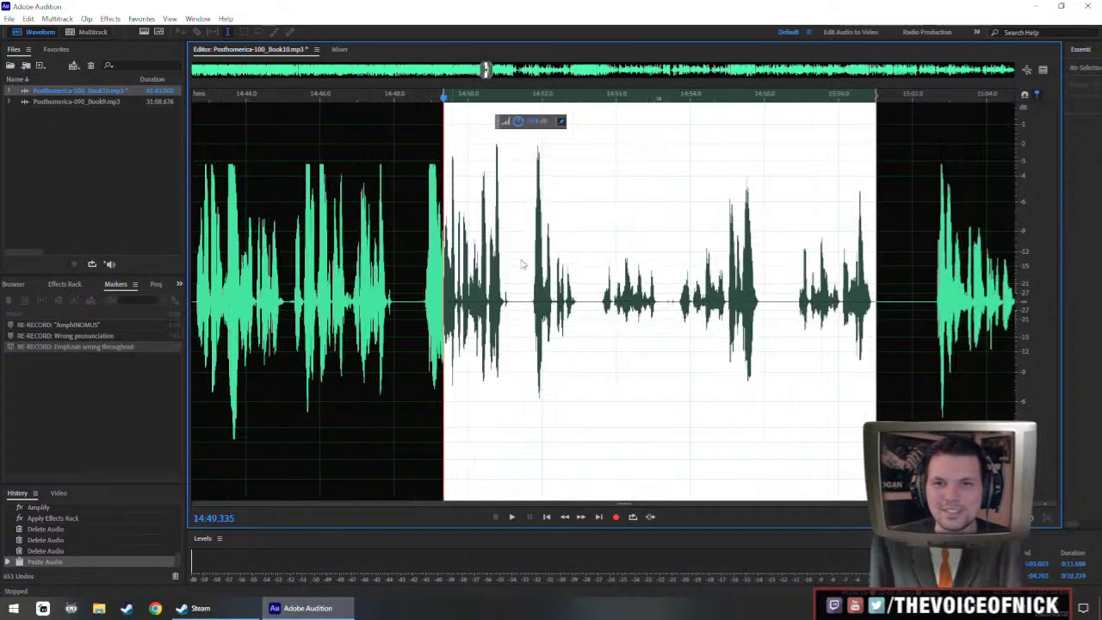
{"action": "scroll", "coordinate": [555, 345], "scroll_direction": "up", "scroll_amount": 1}
- Replace the quiet phrase from about 14:52.9 to 14:55.7 with 1.2 seconds of silence
{"action": "left_click", "coordinate": [613, 316]}
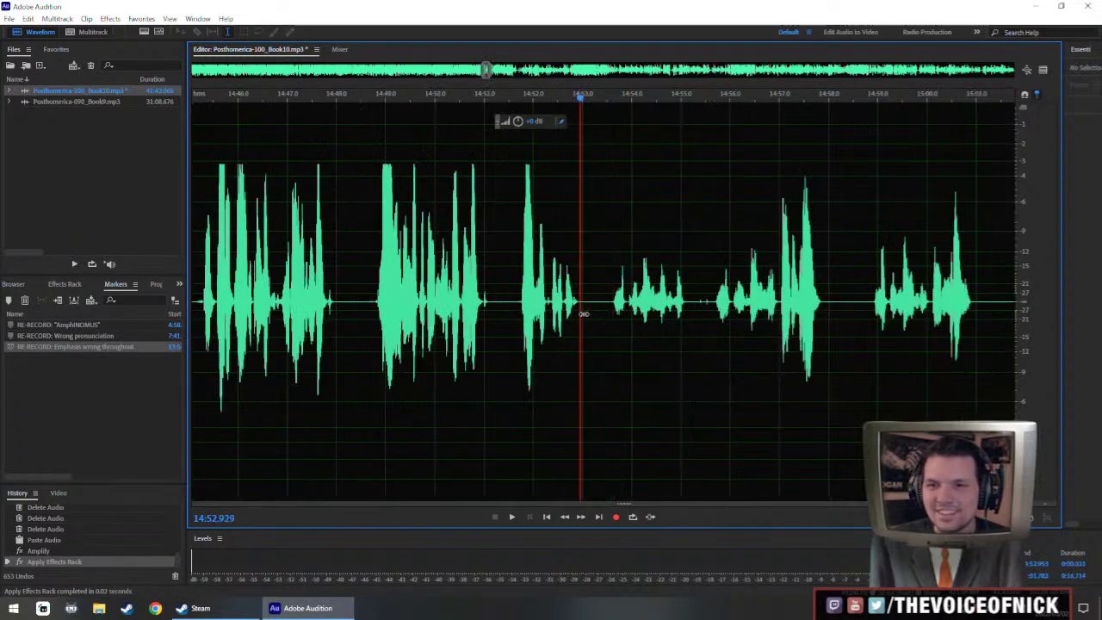
{"action": "left_click_drag", "start_coordinate": [582, 313], "coordinate": [715, 319]}
{"action": "scroll", "coordinate": [707, 327], "scroll_direction": "down", "scroll_amount": 1}
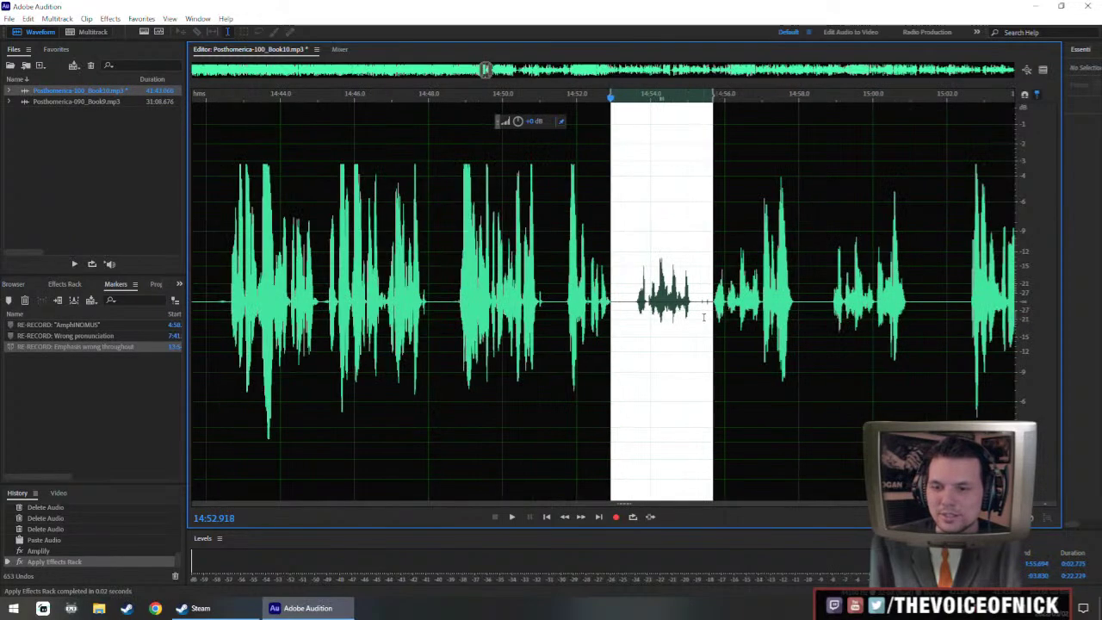
{"action": "key", "text": "ctrl+shift+i"}
{"action": "type", "text": "1.2"}
{"action": "key", "text": "Return"}
- Raise the gain from about 14:53.9 to 14:59.5 and apply the effects rack to those two phrases
{"action": "left_click_drag", "start_coordinate": [754, 344], "coordinate": [591, 365]}
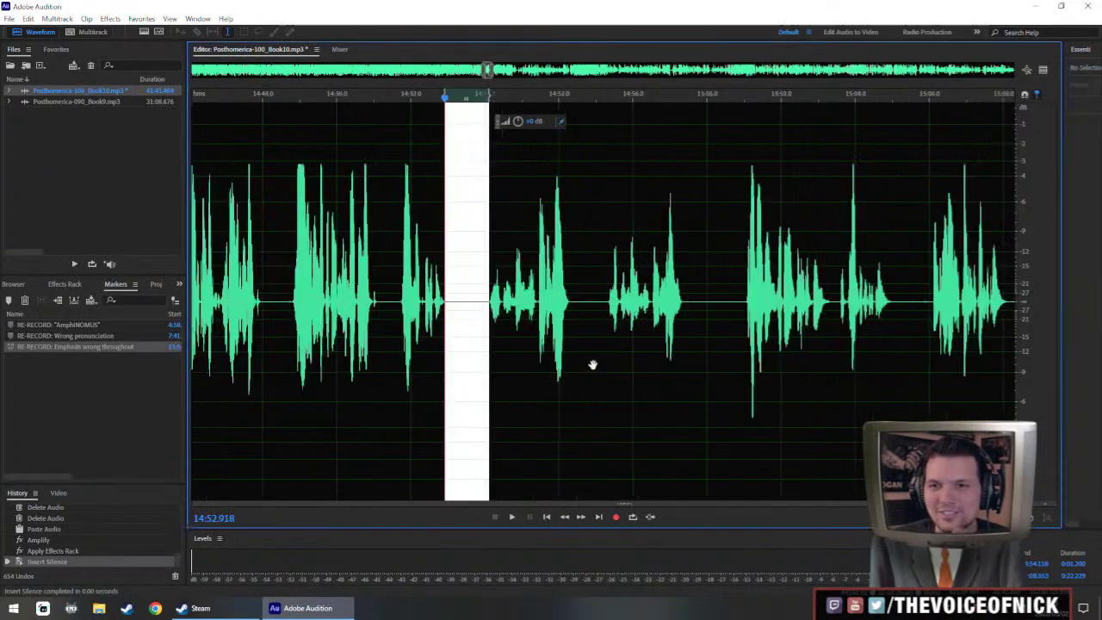
{"action": "scroll", "coordinate": [719, 317], "scroll_direction": "down", "scroll_amount": 2}
{"action": "scroll", "coordinate": [699, 312], "scroll_direction": "up", "scroll_amount": 2}
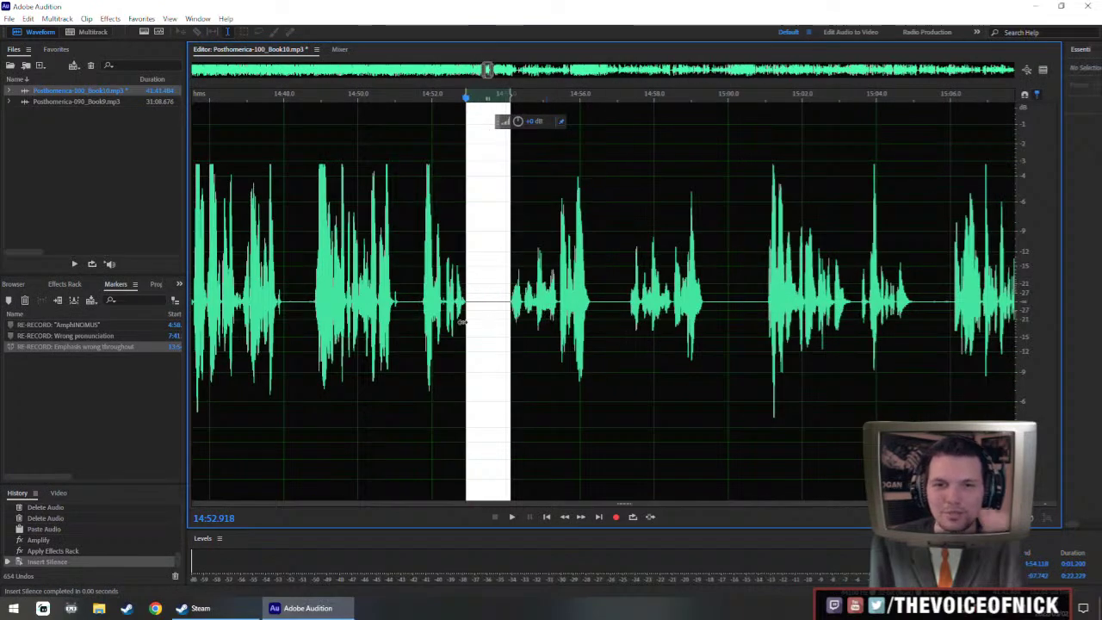
{"action": "left_click_drag", "start_coordinate": [710, 320], "coordinate": [503, 172]}
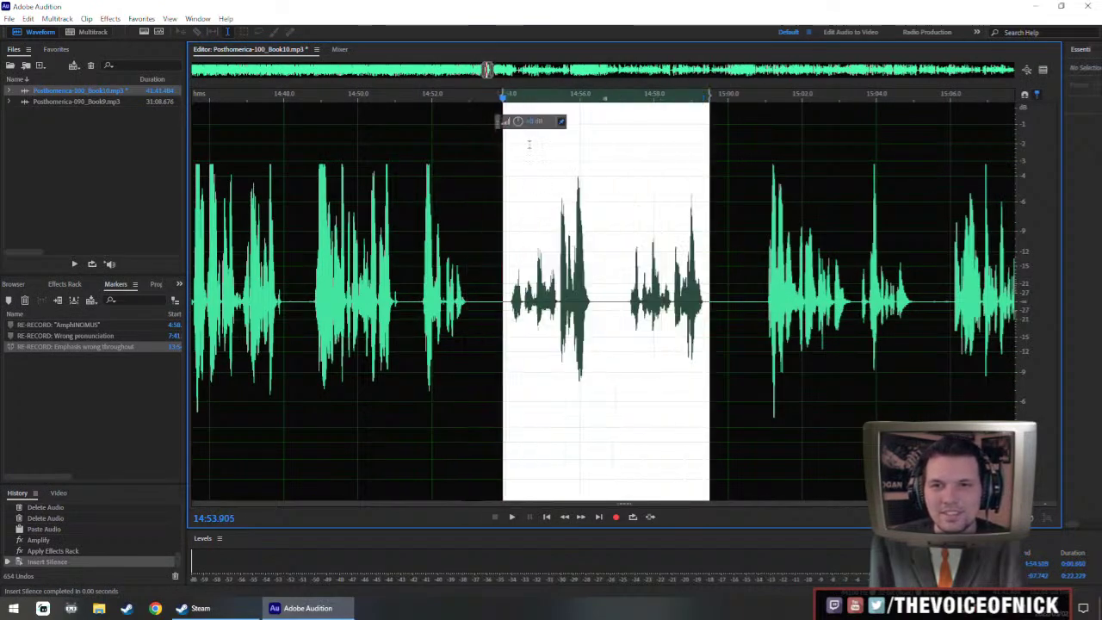
{"action": "left_click_drag", "start_coordinate": [519, 124], "coordinate": [534, 125]}
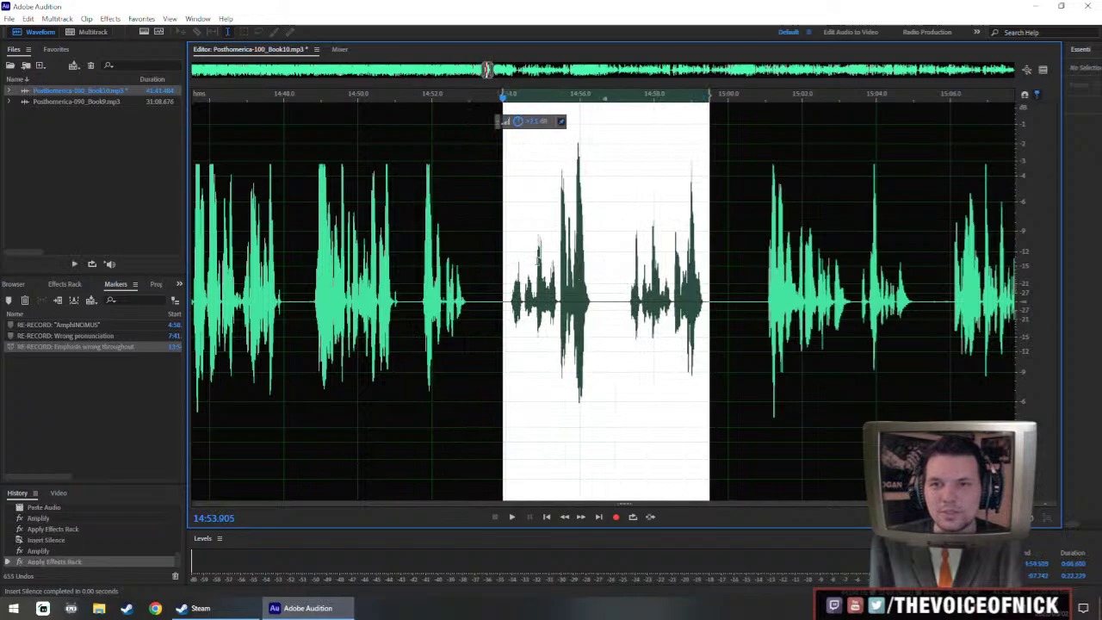
- Play back from about 14:49.4 and trim the pause at about 14:53.5 by deleting about 0.13 seconds of silence
{"action": "left_click", "coordinate": [336, 281]}
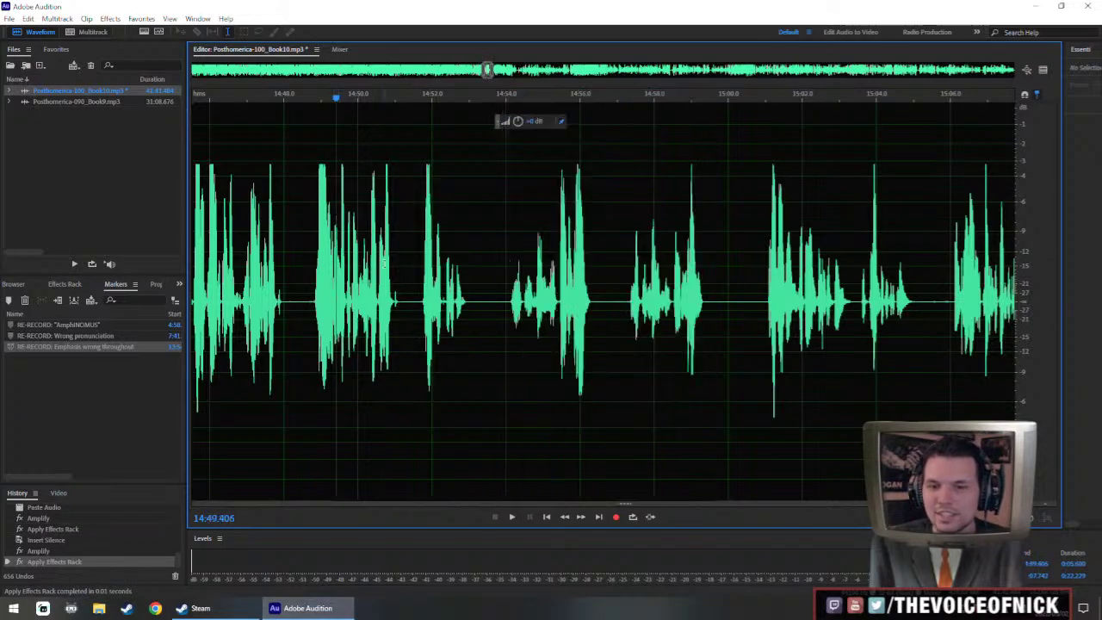
{"action": "key", "text": "space"}
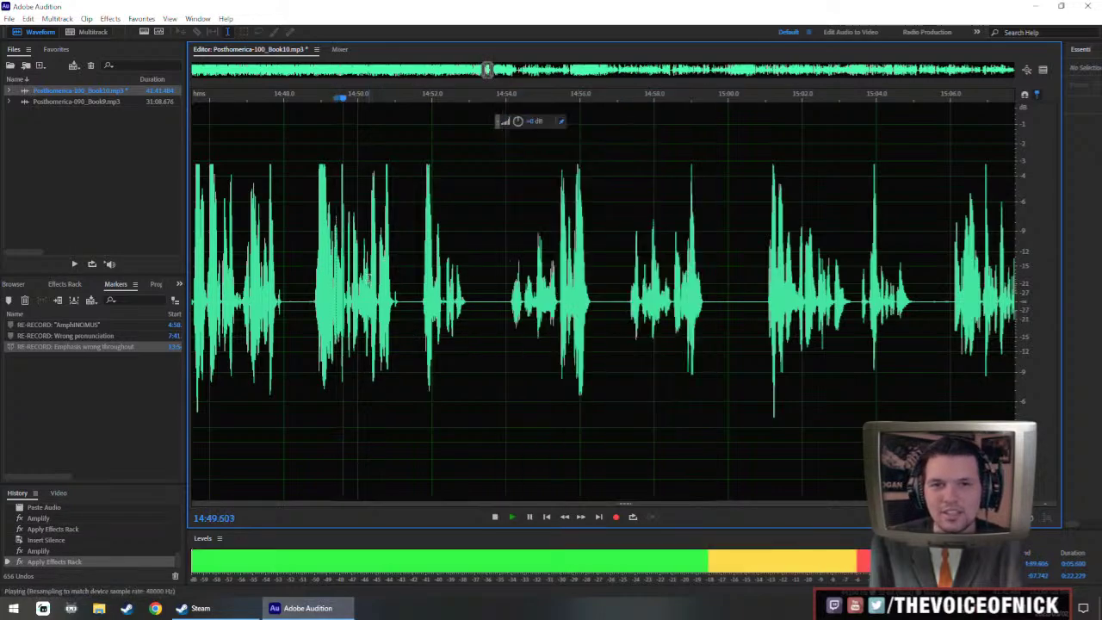
{"action": "scroll", "coordinate": [368, 275], "scroll_direction": "down", "scroll_amount": 1}
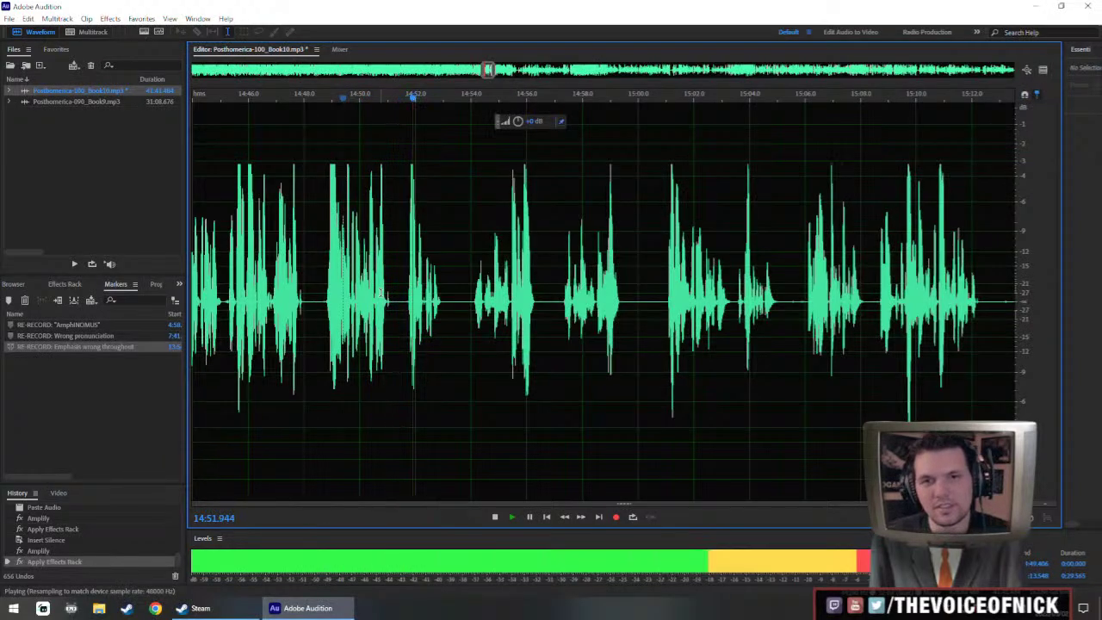
{"action": "key", "text": "space"}
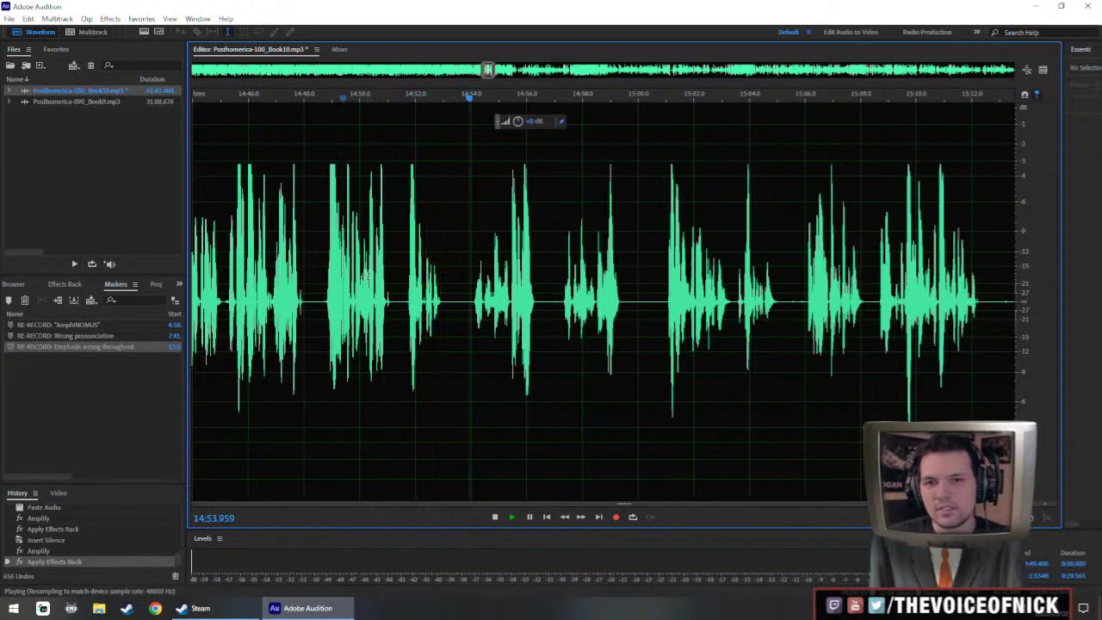
{"action": "scroll", "coordinate": [454, 330], "scroll_direction": "up", "scroll_amount": 1}
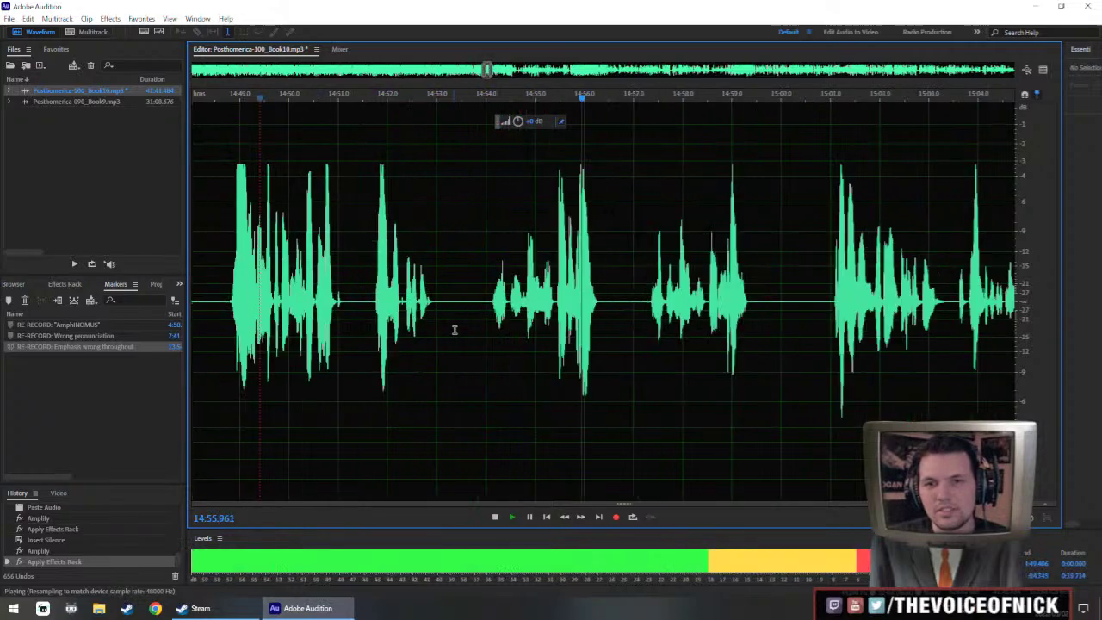
{"action": "key", "text": "space"}
{"action": "left_click_drag", "start_coordinate": [459, 333], "coordinate": [466, 334]}
{"action": "key", "text": "Delete"}
- Listen to the phrases after 14:52 and delete the unwanted take from about 14:54.0 to 14:57.2
{"action": "left_click", "coordinate": [386, 270]}
{"action": "key", "text": "space"}
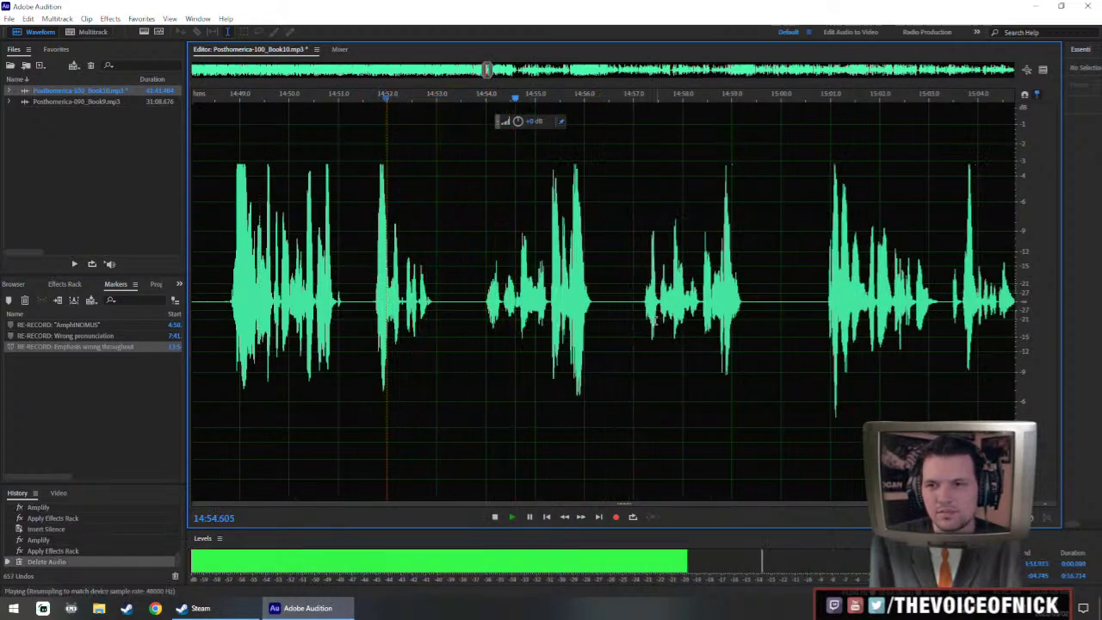
{"action": "left_click", "coordinate": [553, 315]}
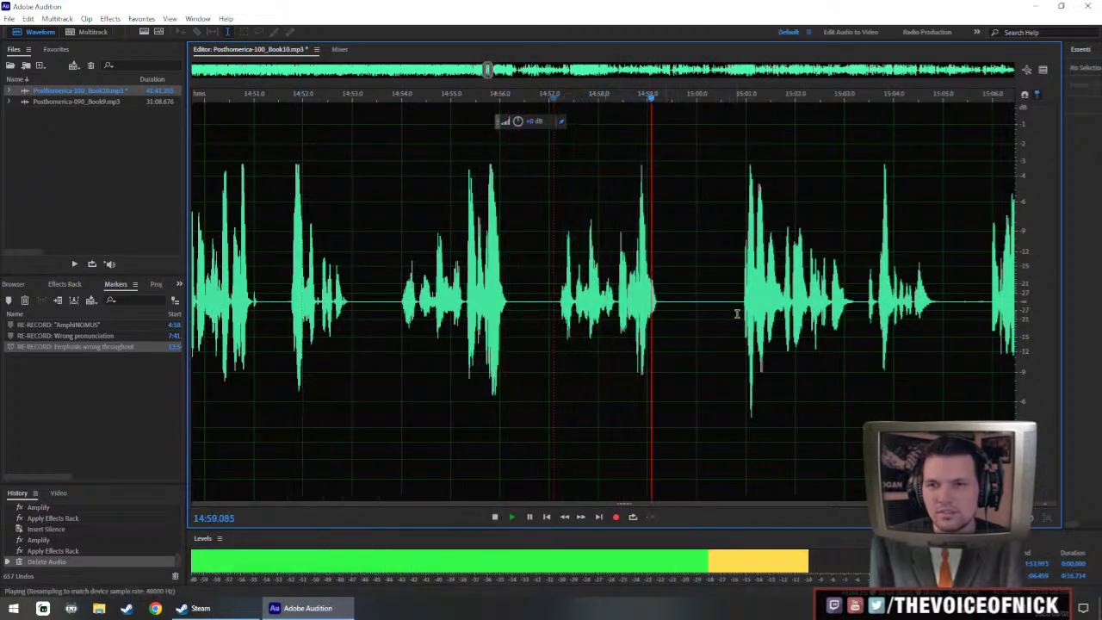
{"action": "left_click", "coordinate": [390, 325]}
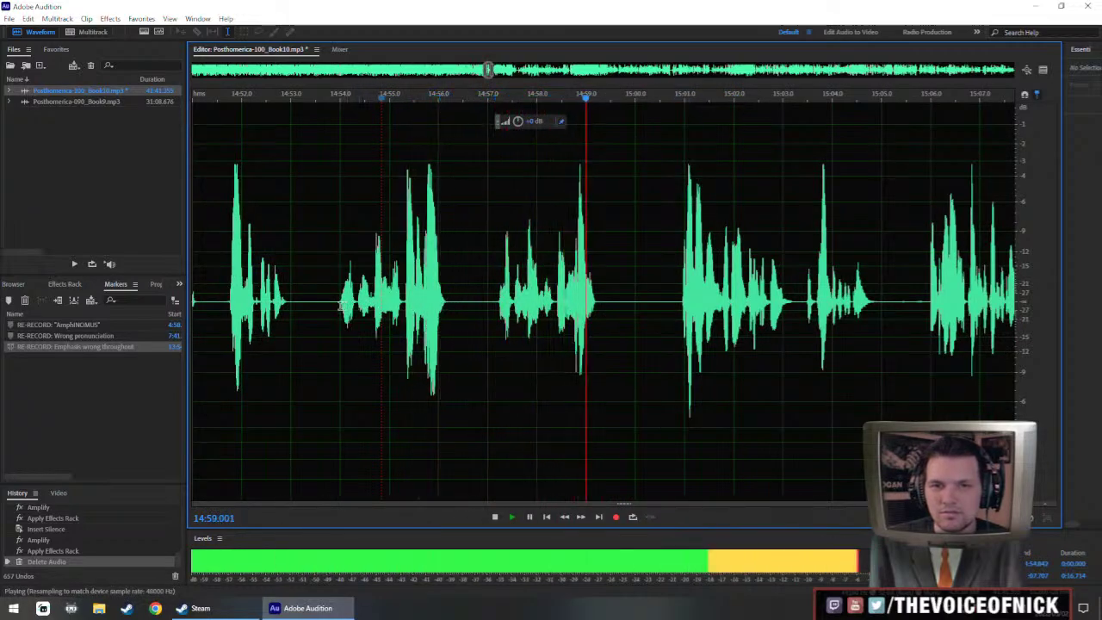
{"action": "key", "text": "space"}
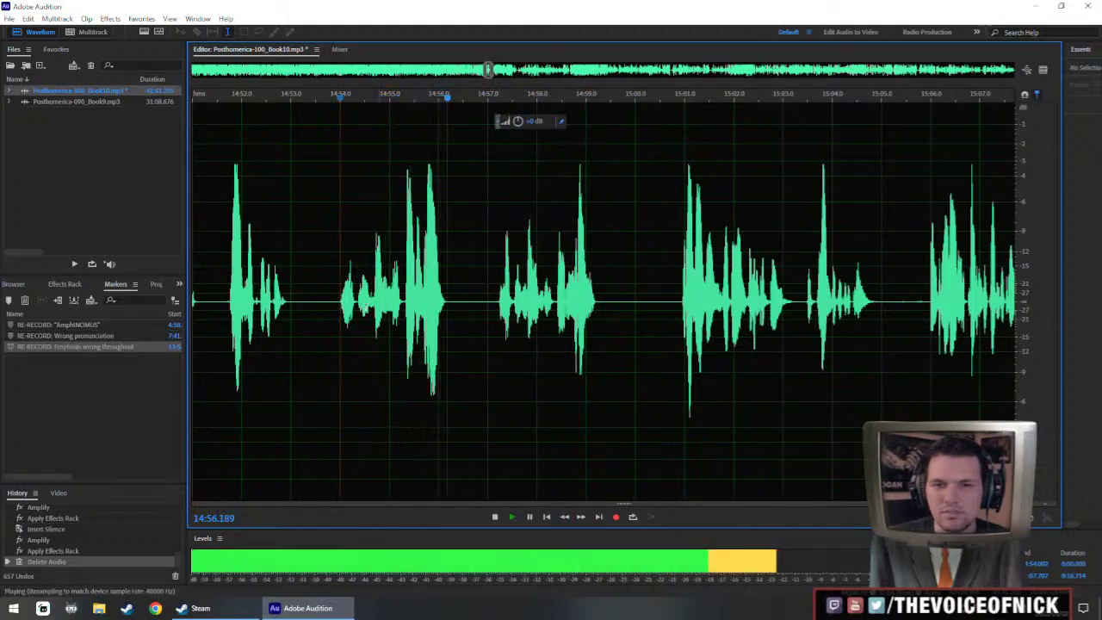
{"action": "key", "text": "space"}
{"action": "left_click_drag", "start_coordinate": [339, 301], "coordinate": [495, 339]}
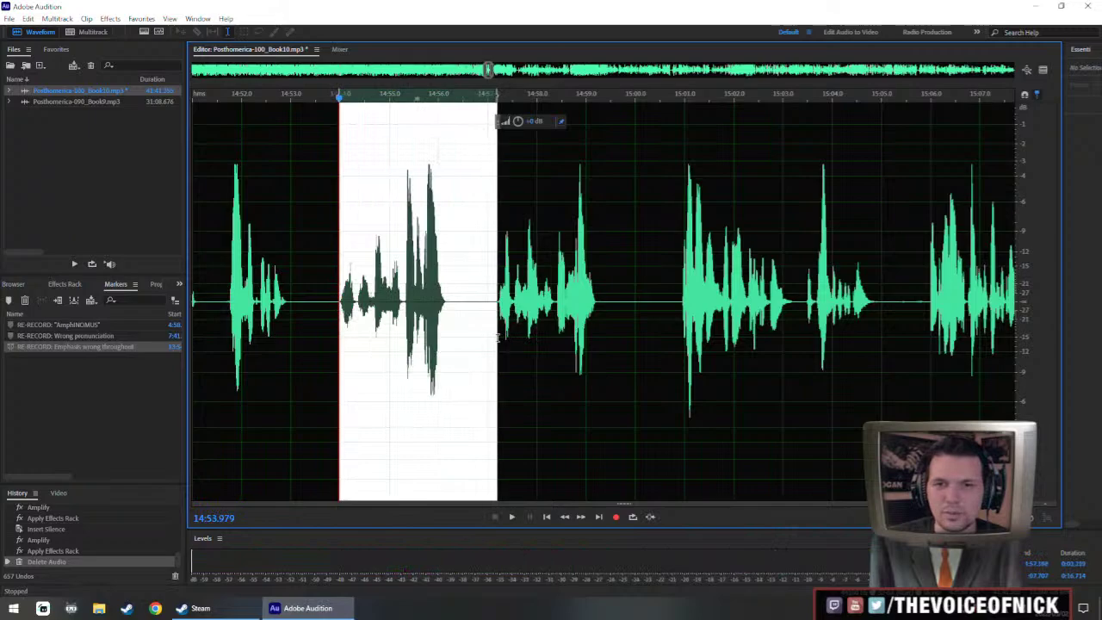
{"action": "key", "text": "Delete"}
- Play back from about 14:51.7 and replace the pause from about 14:56.0 to 14:57.7 with 1.5 seconds of silence
{"action": "key", "text": "space"}
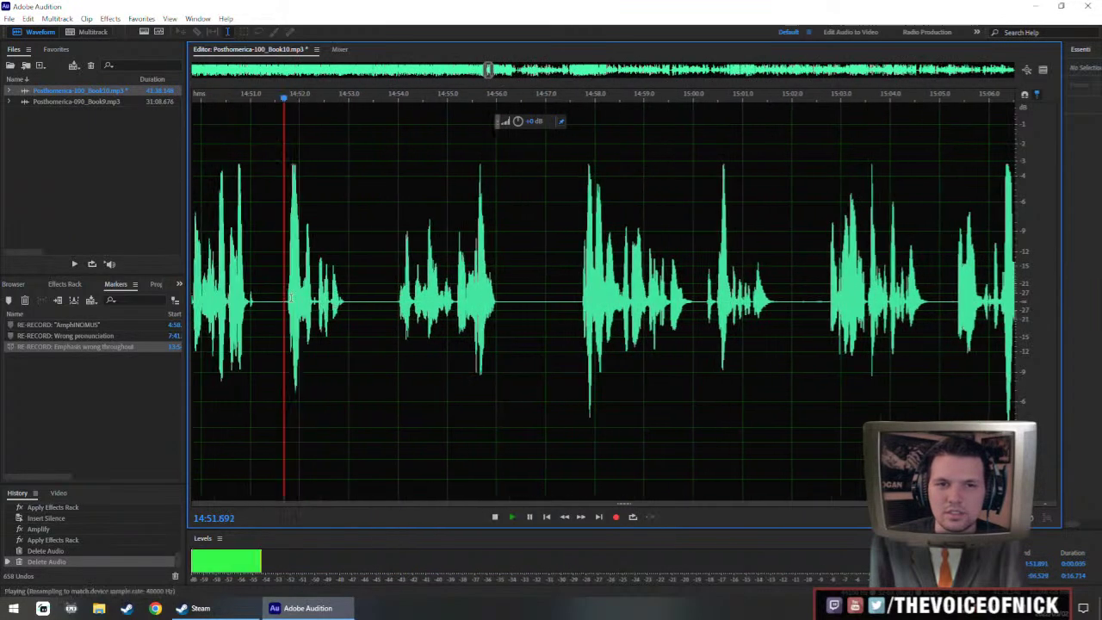
{"action": "scroll", "coordinate": [409, 334], "scroll_direction": "down", "scroll_amount": 5}
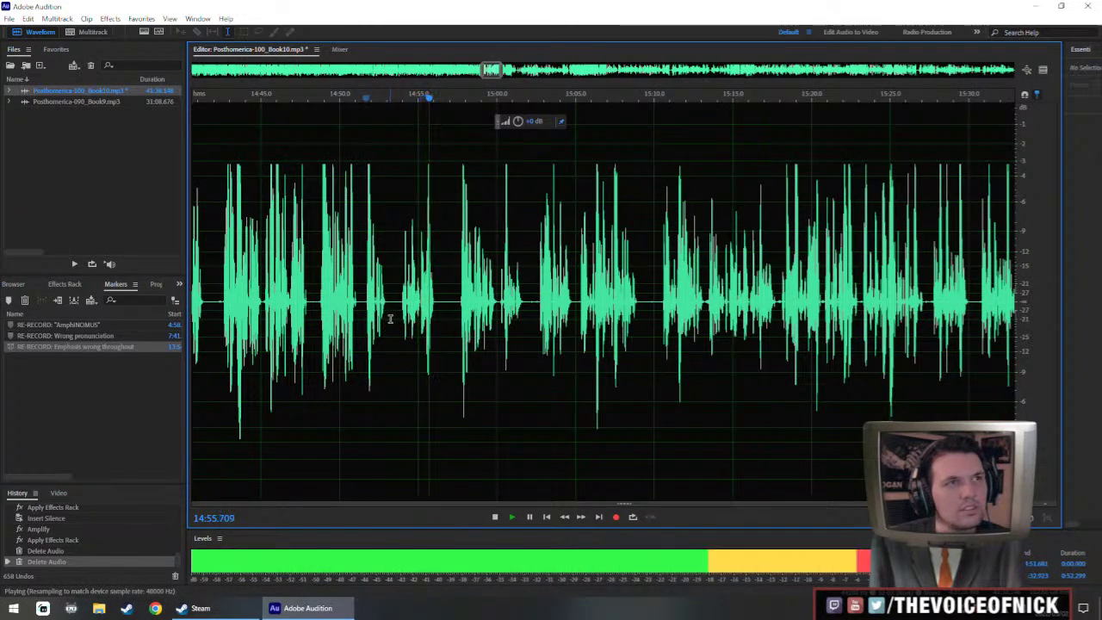
{"action": "scroll", "coordinate": [389, 319], "scroll_direction": "up", "scroll_amount": 1}
{"action": "scroll", "coordinate": [389, 320], "scroll_direction": "up", "scroll_amount": 1}
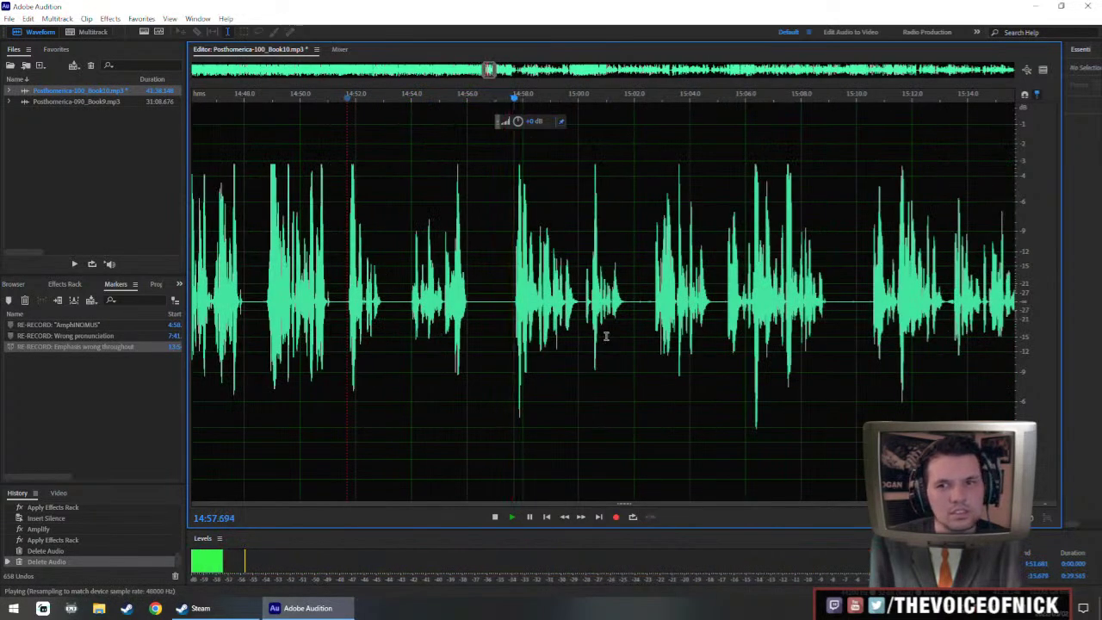
{"action": "scroll", "coordinate": [605, 336], "scroll_direction": "up", "scroll_amount": 1}
{"action": "left_click_drag", "start_coordinate": [422, 307], "coordinate": [486, 340]}
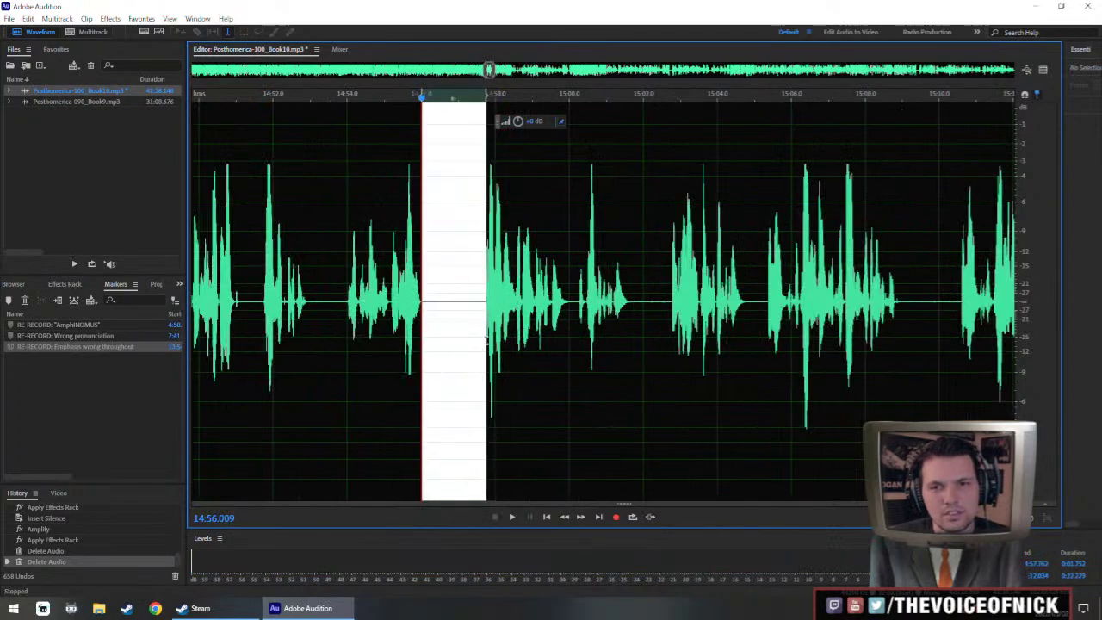
{"action": "key", "text": "shift+s"}
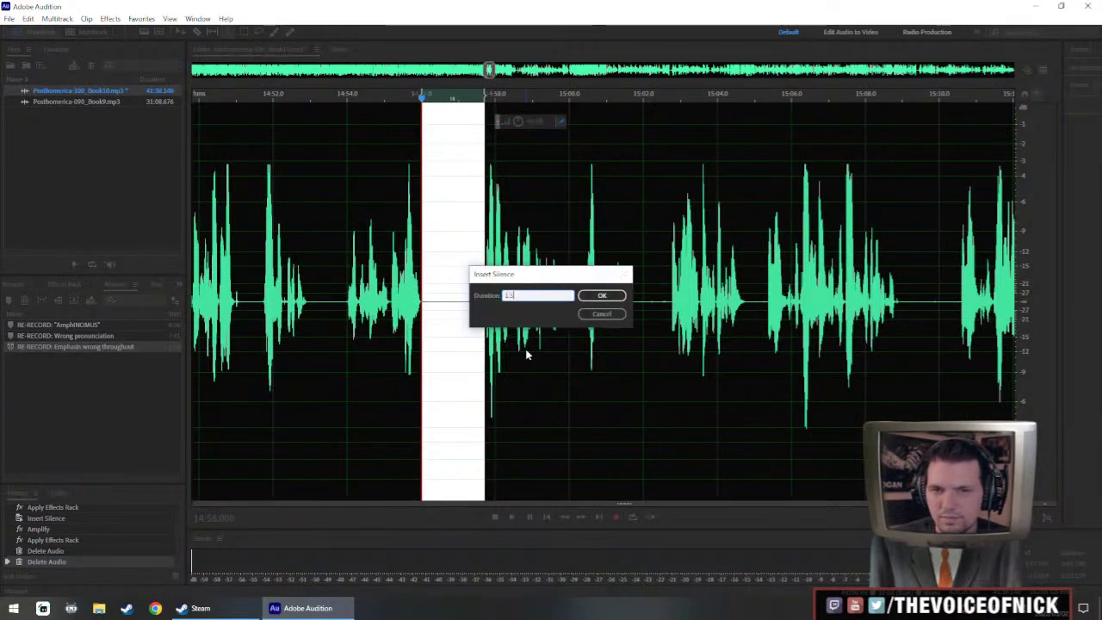
{"action": "key", "text": "Return"}
- Raise the gain from about 14:57.5 to 15:04.8 and apply the effects rack to that passage
{"action": "left_click", "coordinate": [472, 317]}
{"action": "left_click_drag", "start_coordinate": [476, 319], "coordinate": [746, 345]}
{"action": "left_click_drag", "start_coordinate": [518, 122], "coordinate": [534, 122]}
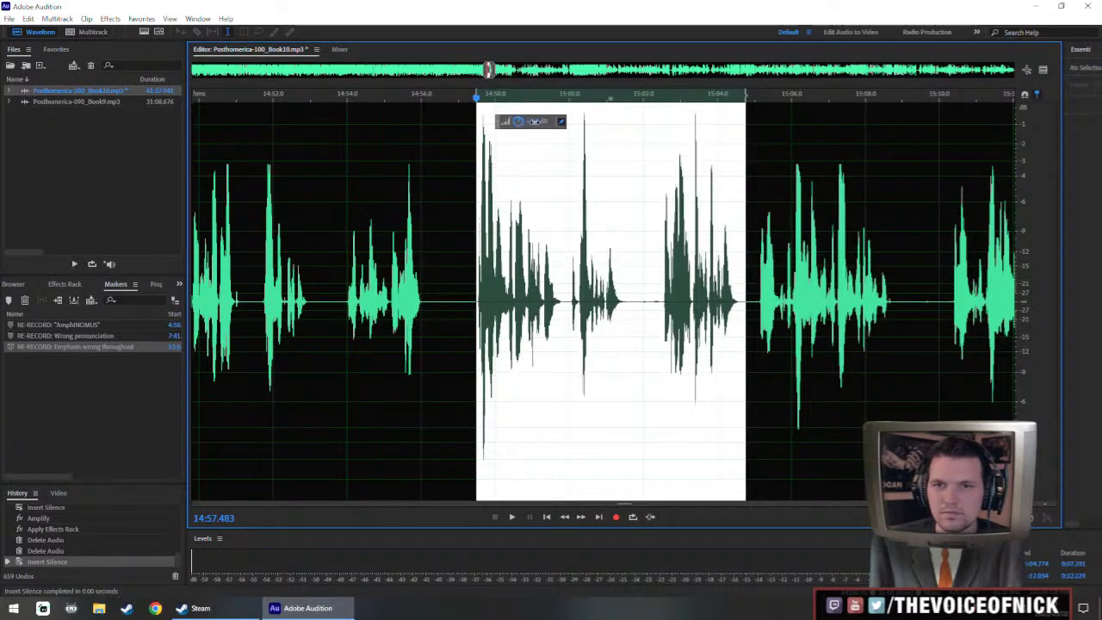
{"action": "key", "text": "ctrl+r"}
- Play back from about 14:55.1 and trim the pause at about 14:56.9 by deleting about 0.24 seconds of silence
{"action": "key", "text": "space"}
{"action": "left_click", "coordinate": [387, 286]}
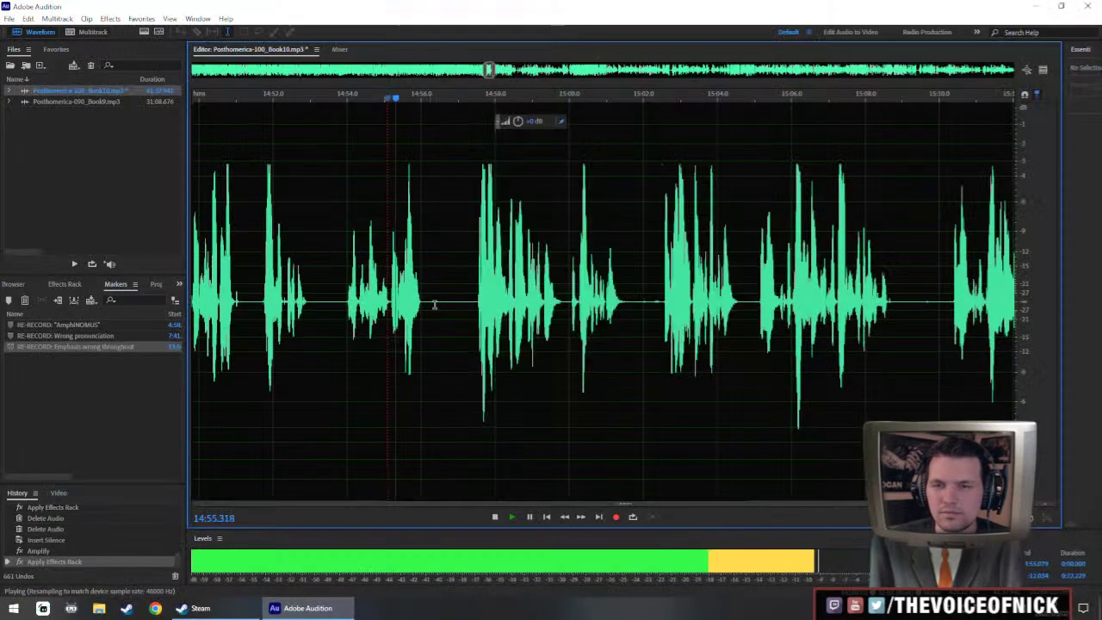
{"action": "scroll", "coordinate": [437, 303], "scroll_direction": "down", "scroll_amount": 4}
{"action": "scroll", "coordinate": [436, 279], "scroll_direction": "up", "scroll_amount": 3}
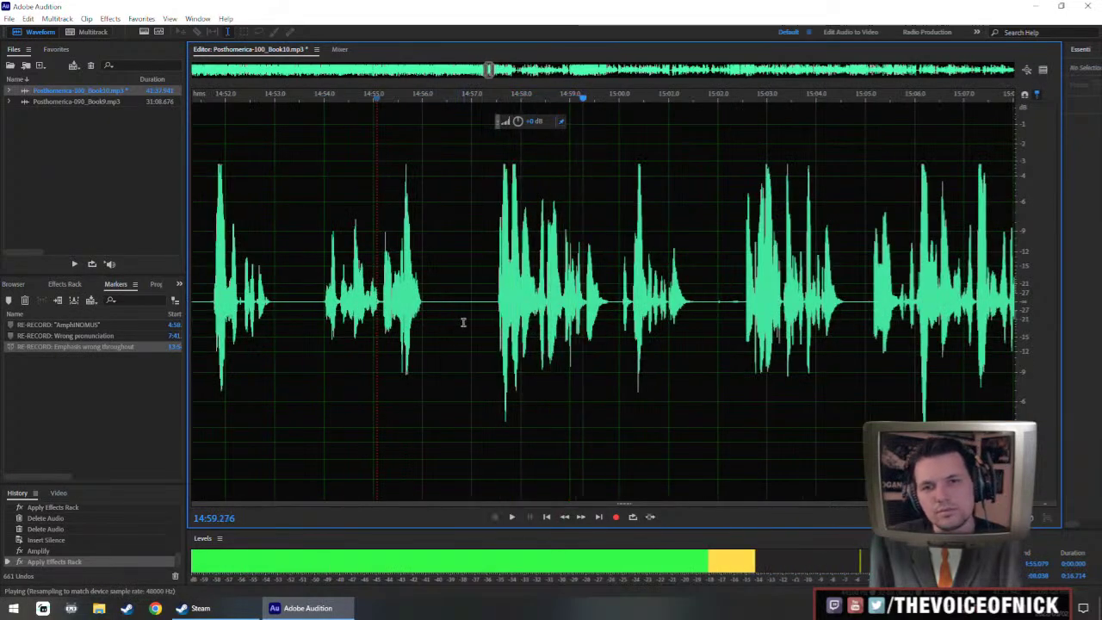
{"action": "left_click_drag", "start_coordinate": [462, 323], "coordinate": [474, 322]}
{"action": "key", "text": "Delete"}
{"action": "key", "text": "space"}
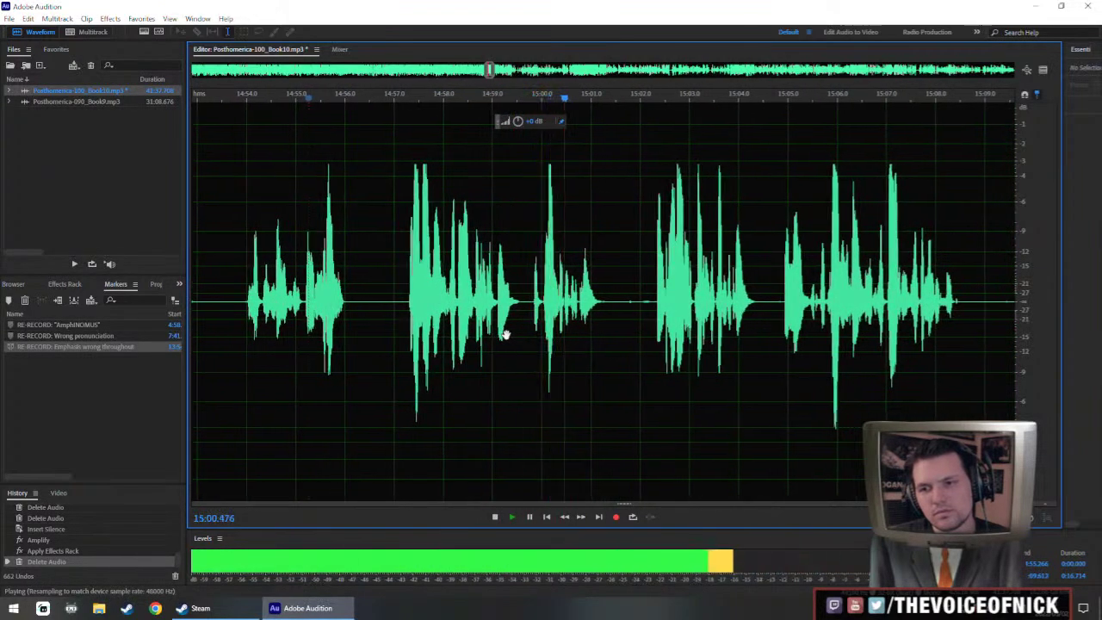
- Listen on past 15:00, then raise the gain from about 15:04.8 to 15:17.3 and apply the effects rack to that passage
{"action": "left_click_drag", "start_coordinate": [506, 335], "coordinate": [473, 342]}
{"action": "scroll", "coordinate": [473, 342], "scroll_direction": "down", "scroll_amount": 1}
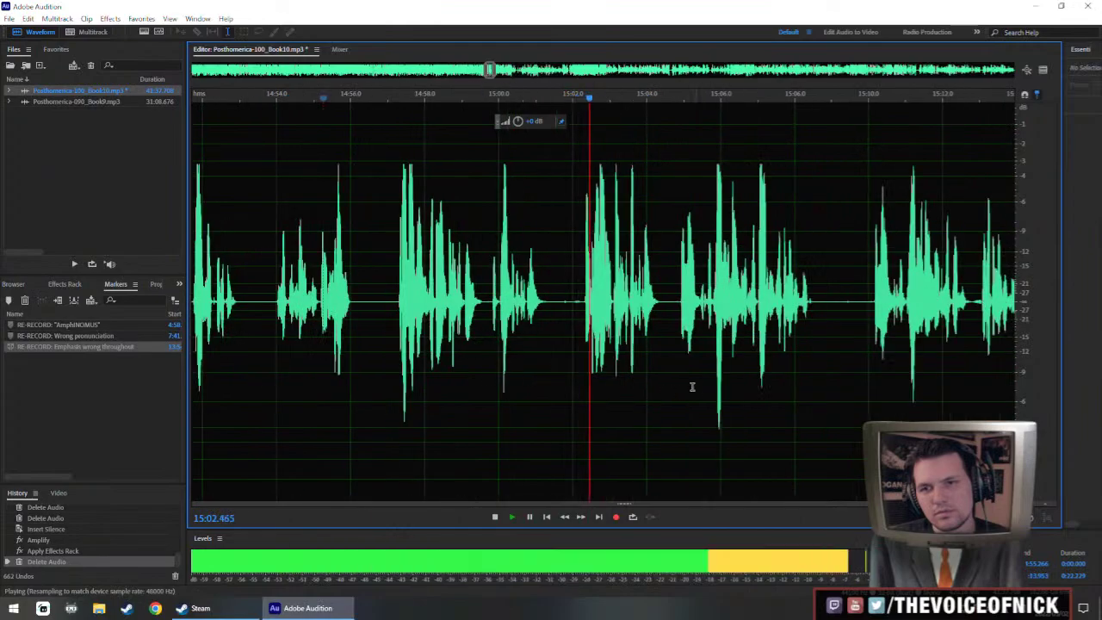
{"action": "left_click_drag", "start_coordinate": [689, 386], "coordinate": [617, 365]}
{"action": "scroll", "coordinate": [559, 356], "scroll_direction": "down", "scroll_amount": 2}
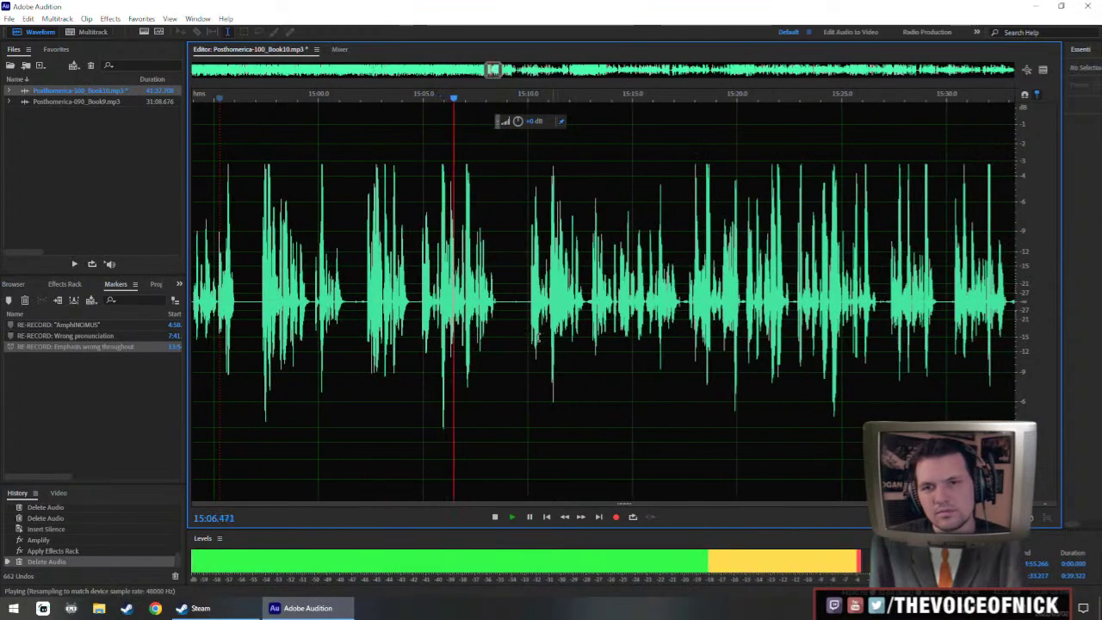
{"action": "left_click", "coordinate": [419, 297]}
{"action": "left_click_drag", "start_coordinate": [422, 306], "coordinate": [684, 339]}
{"action": "left_click_drag", "start_coordinate": [517, 121], "coordinate": [519, 115]}
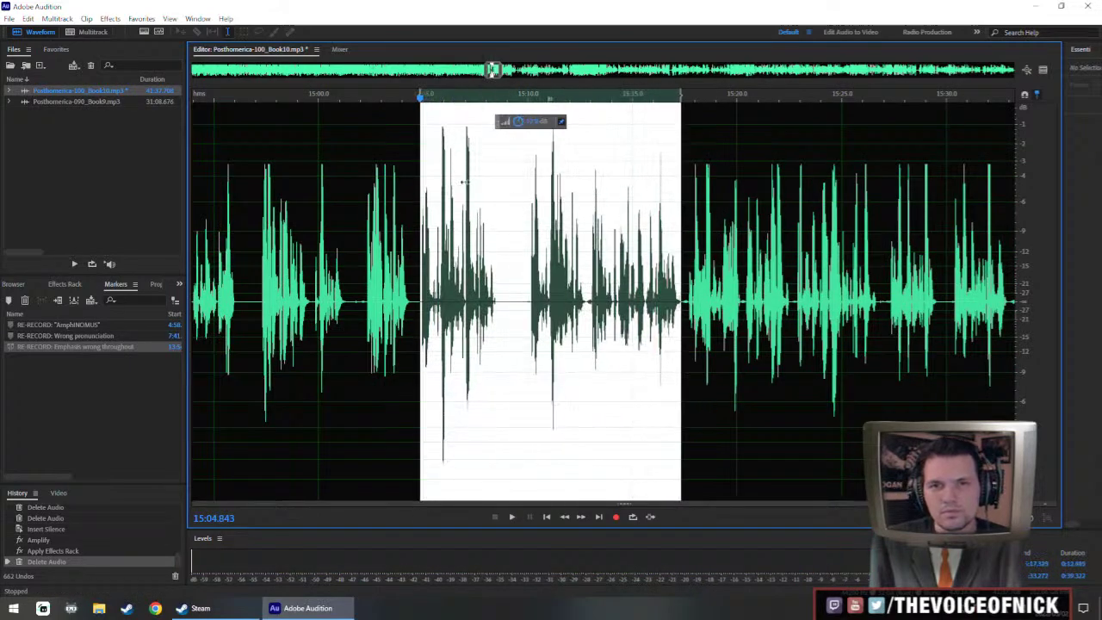
{"action": "left_click", "coordinate": [387, 252]}
{"action": "key", "text": "space"}
{"action": "key", "text": "space"}
{"action": "key", "text": "ctrl+z"}
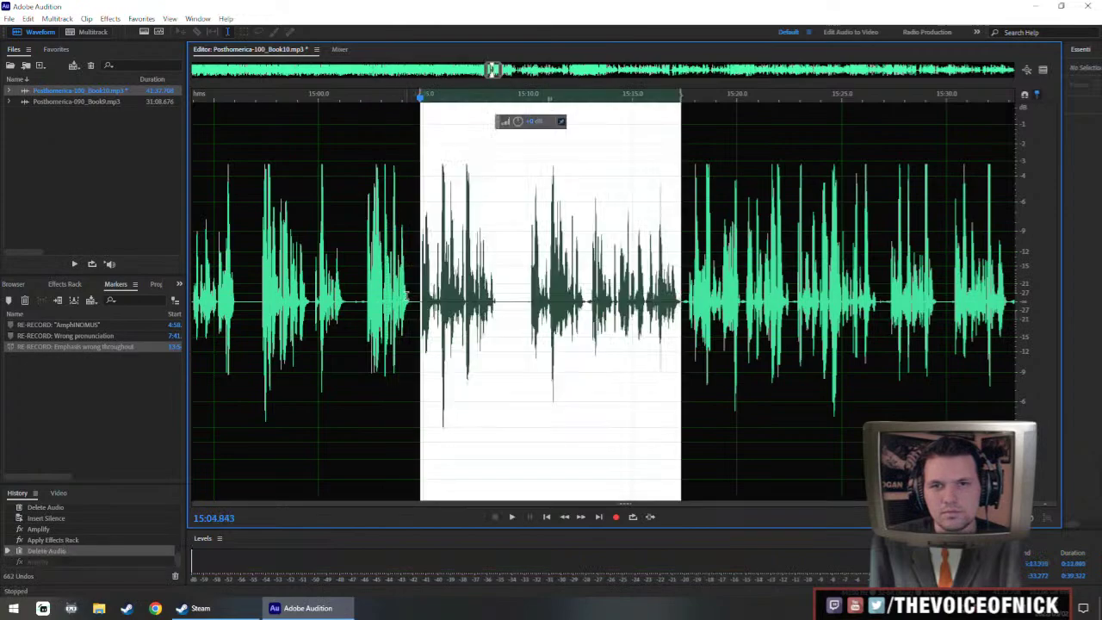
{"action": "key", "text": "ctrl+shift+z"}
{"action": "key", "text": "shift+r"}
- Play back from about 15:03.2 and delete the unwanted take from about 15:04.9 to 15:10.1
{"action": "left_click", "coordinate": [385, 289]}
{"action": "key", "text": "space"}
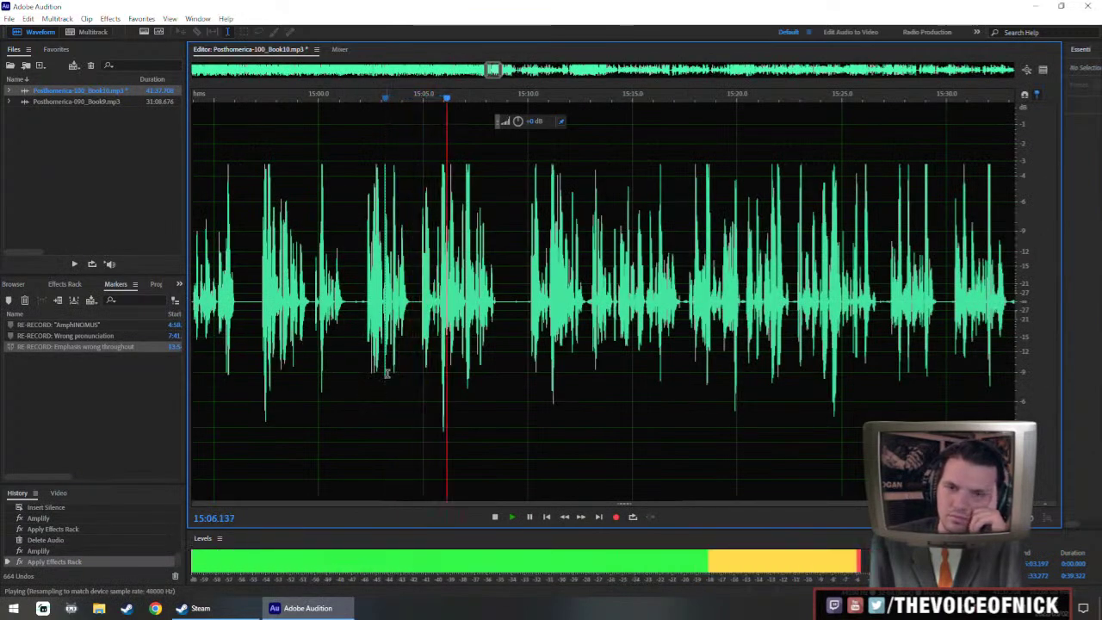
{"action": "scroll", "coordinate": [482, 359], "scroll_direction": "up", "scroll_amount": 2}
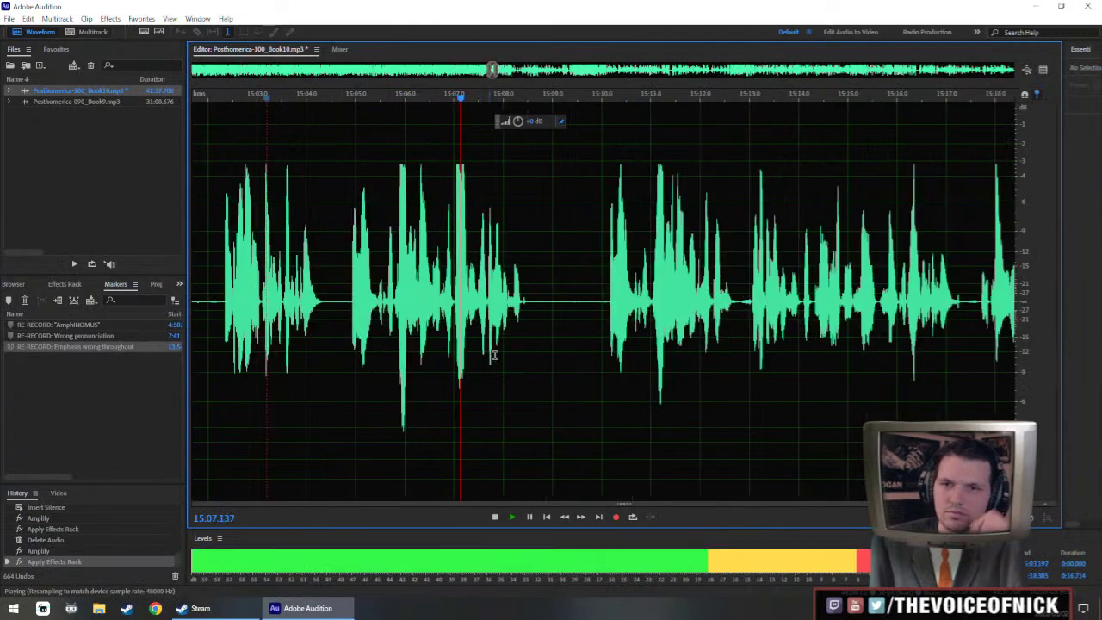
{"action": "left_click", "coordinate": [605, 320]}
{"action": "left_click_drag", "start_coordinate": [349, 310], "coordinate": [607, 353]}
{"action": "key", "text": "Delete"}
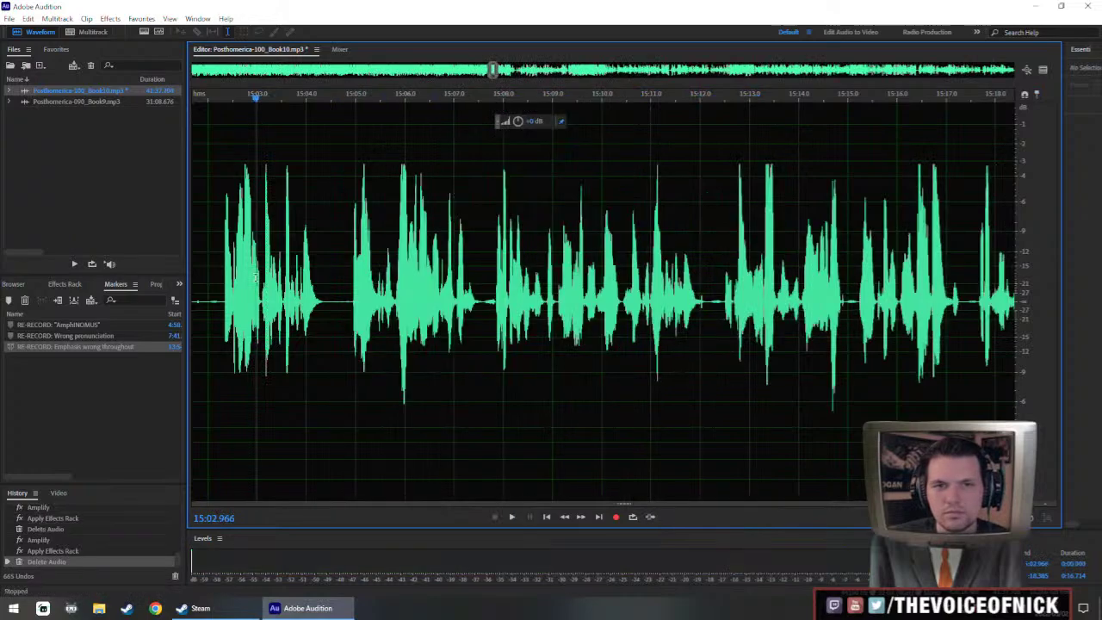
- Listen across the new cut, then raise the gain from about 15:07.8 to 15:12.2 and apply the effects rack to that phrase
{"action": "scroll", "coordinate": [365, 294], "scroll_direction": "down", "scroll_amount": 10}
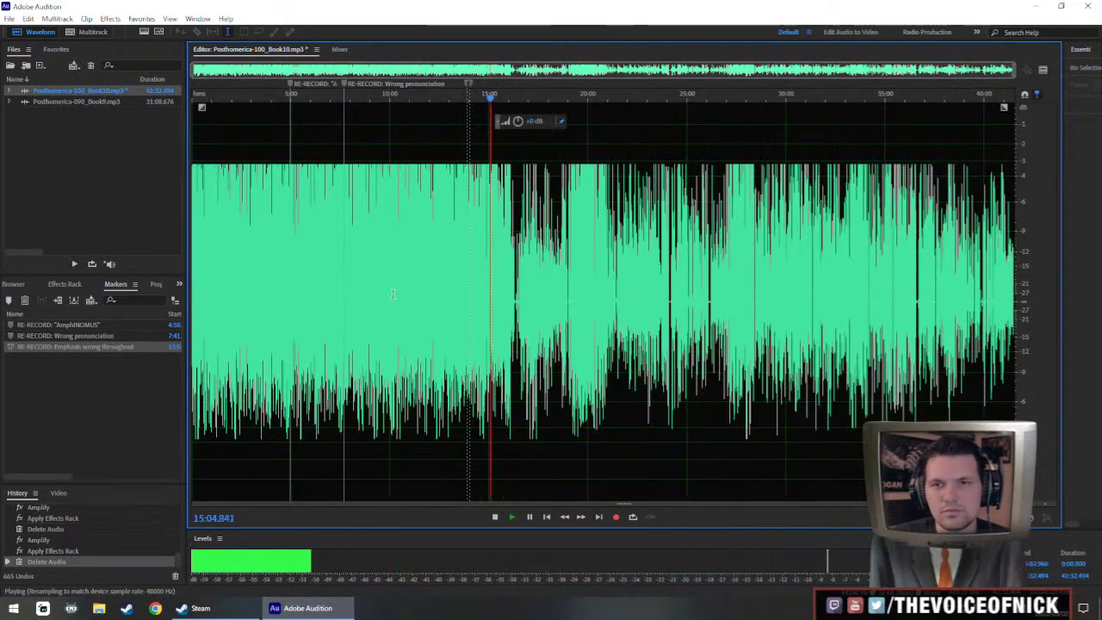
{"action": "scroll", "coordinate": [388, 299], "scroll_direction": "up", "scroll_amount": 10}
{"action": "scroll", "coordinate": [603, 321], "scroll_direction": "right", "scroll_amount": 1}
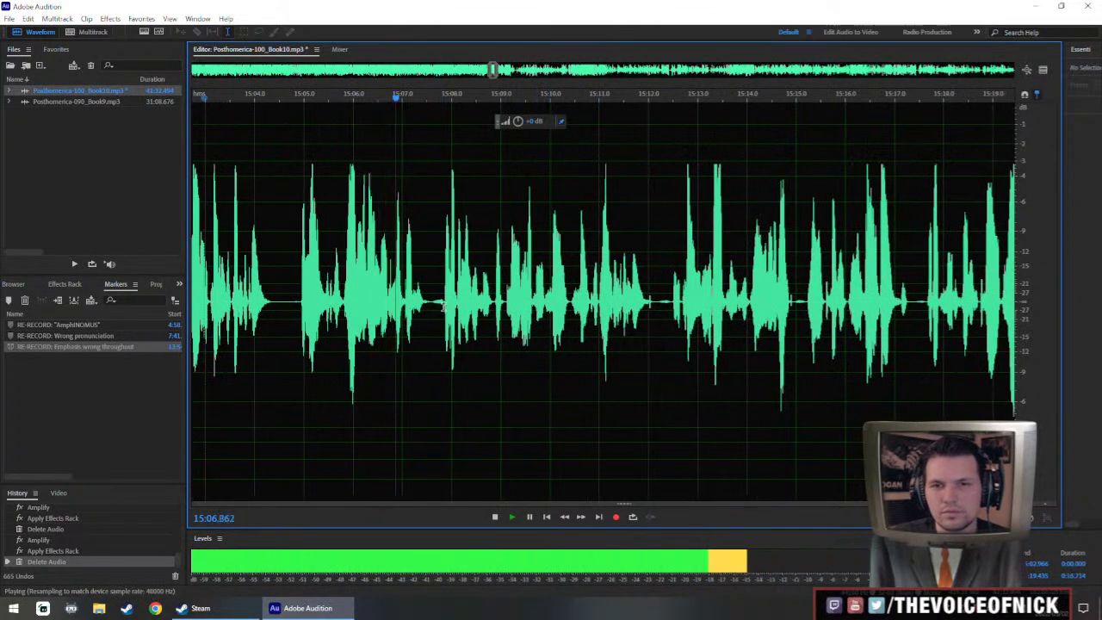
{"action": "left_click_drag", "start_coordinate": [444, 305], "coordinate": [908, 374]}
{"action": "scroll", "coordinate": [874, 334], "scroll_direction": "down", "scroll_amount": 3}
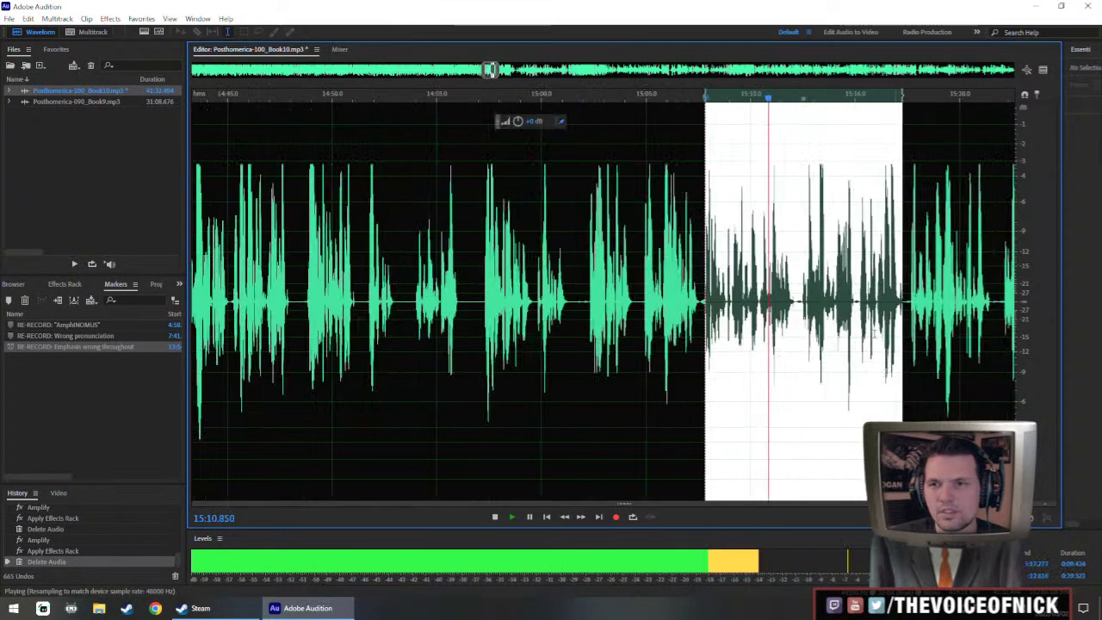
{"action": "scroll", "coordinate": [874, 335], "scroll_direction": "right", "scroll_amount": 2}
{"action": "left_click_drag", "start_coordinate": [816, 334], "coordinate": [710, 363]}
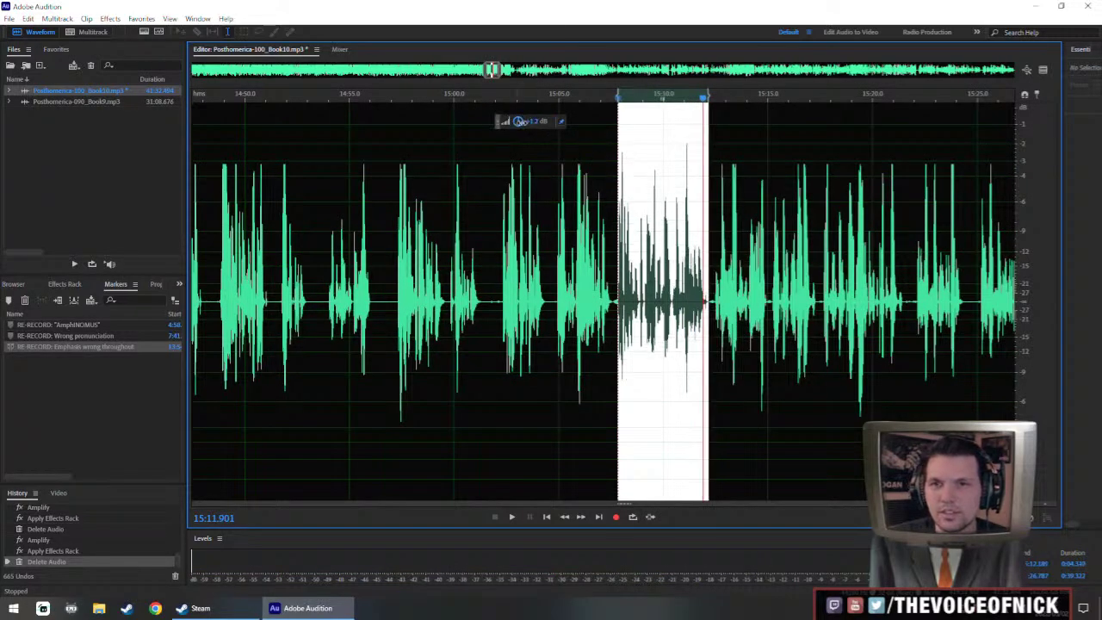
{"action": "key", "text": "Delete"}
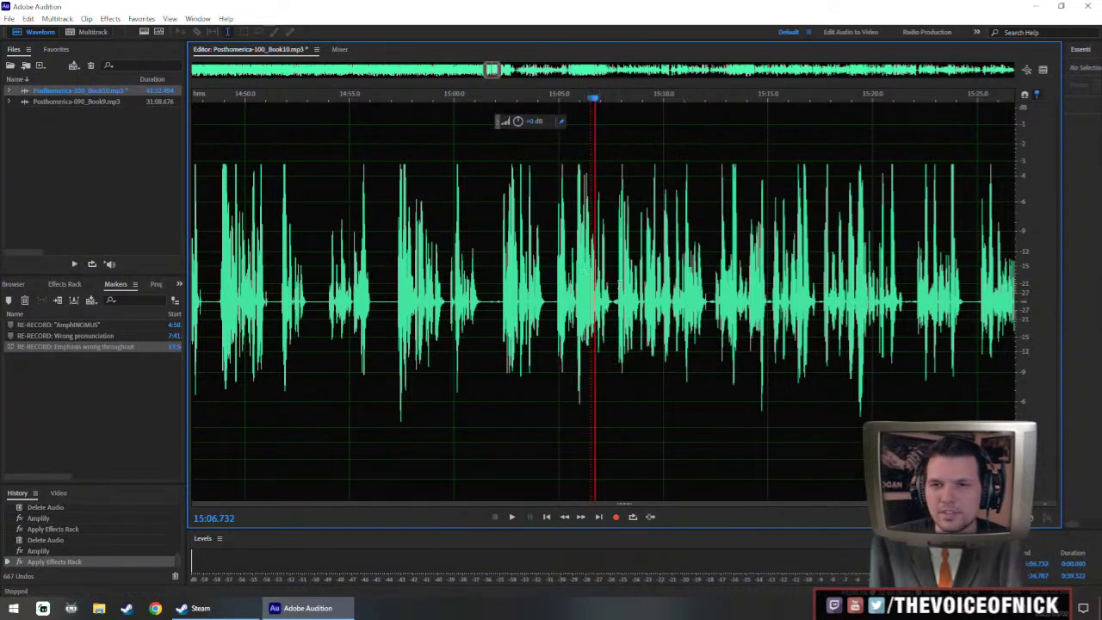
- Play back from about 15:06.7 to past 15:17 to check the adjusted phrase and the levels of the following ones
{"action": "scroll", "coordinate": [570, 327], "scroll_direction": "up", "scroll_amount": 3}
{"action": "key", "text": "space"}
{"action": "scroll", "coordinate": [594, 344], "scroll_direction": "up", "scroll_amount": 1}
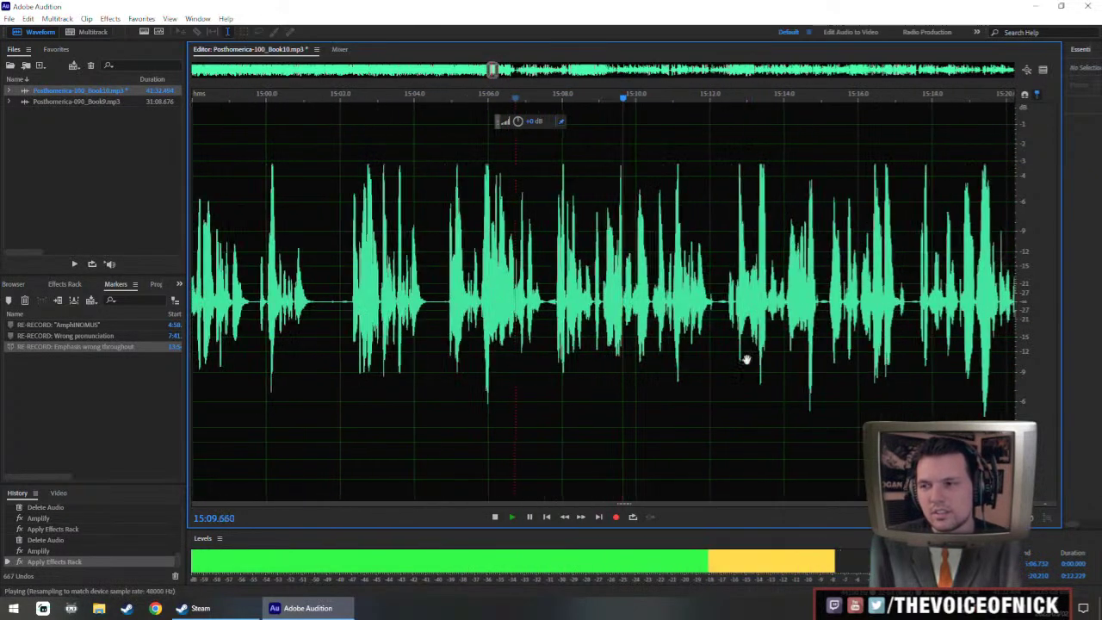
{"action": "scroll", "coordinate": [603, 362], "scroll_direction": "down", "scroll_amount": 3}
{"action": "scroll", "coordinate": [626, 356], "scroll_direction": "up", "scroll_amount": 2}
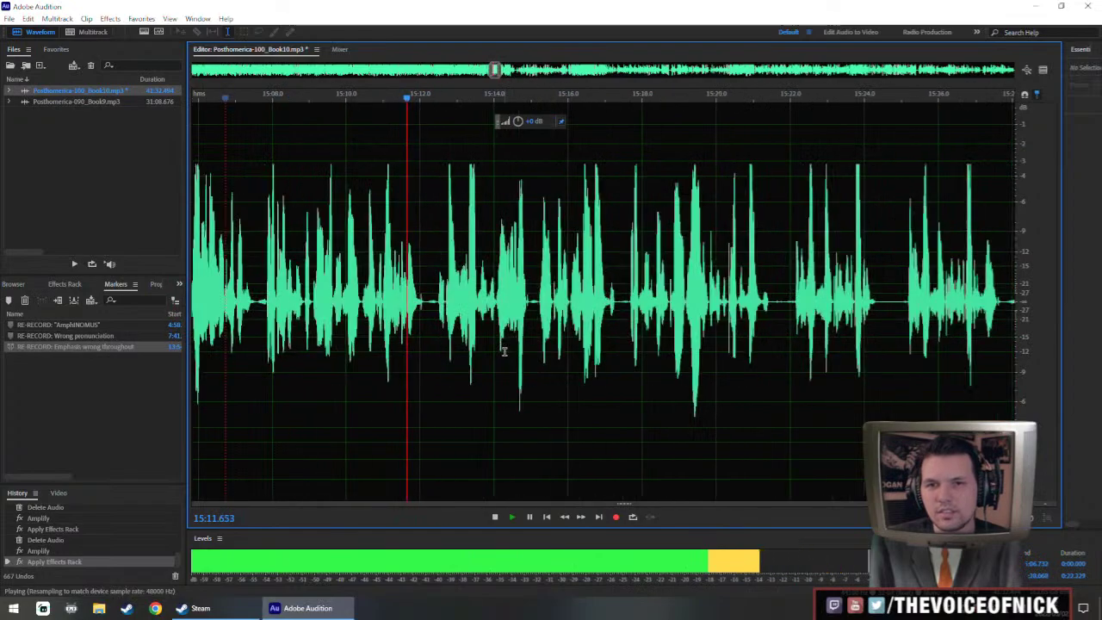
{"action": "scroll", "coordinate": [416, 310], "scroll_direction": "up", "scroll_amount": 2}
{"action": "scroll", "coordinate": [551, 319], "scroll_direction": "down", "scroll_amount": 2}
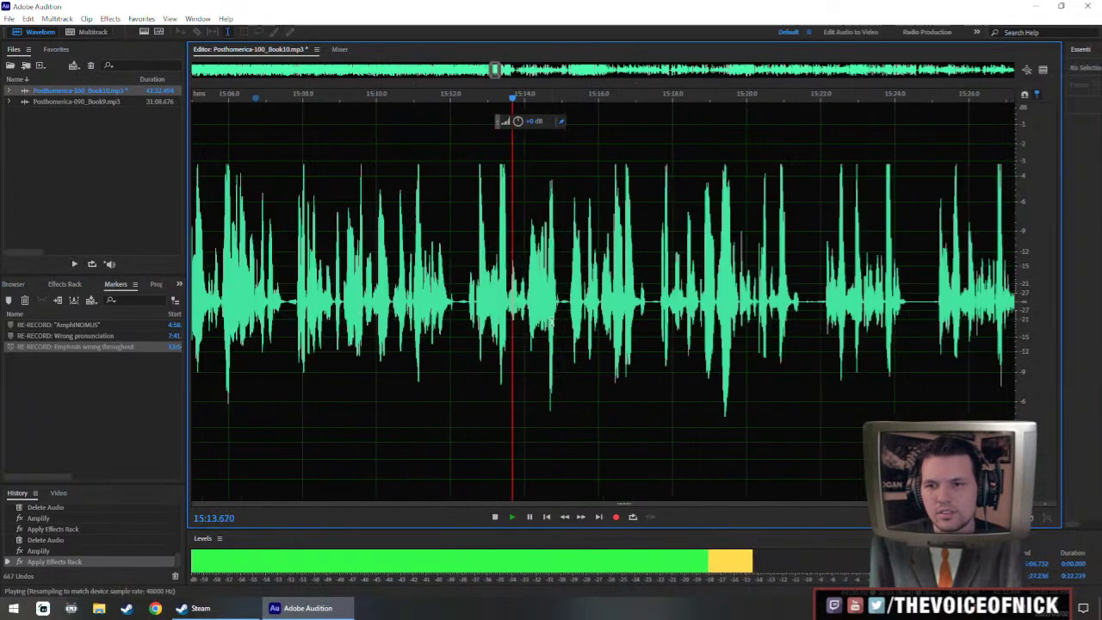
{"action": "left_click_drag", "start_coordinate": [650, 321], "coordinate": [509, 335]}
{"action": "scroll", "coordinate": [508, 336], "scroll_direction": "down", "scroll_amount": 2}
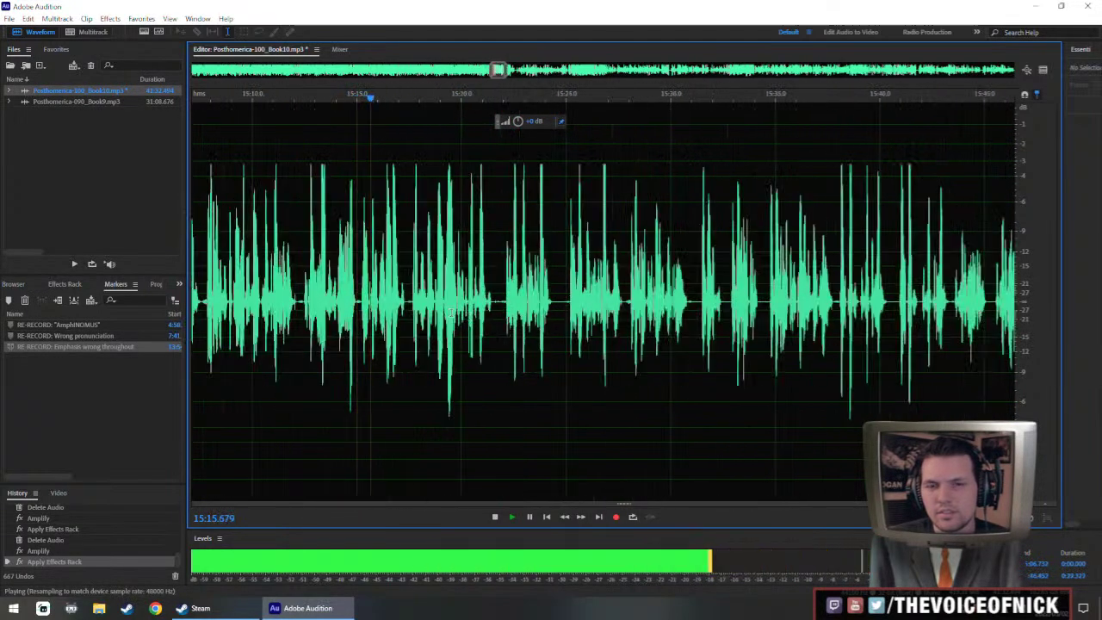
{"action": "left_click_drag", "start_coordinate": [364, 327], "coordinate": [386, 333]}
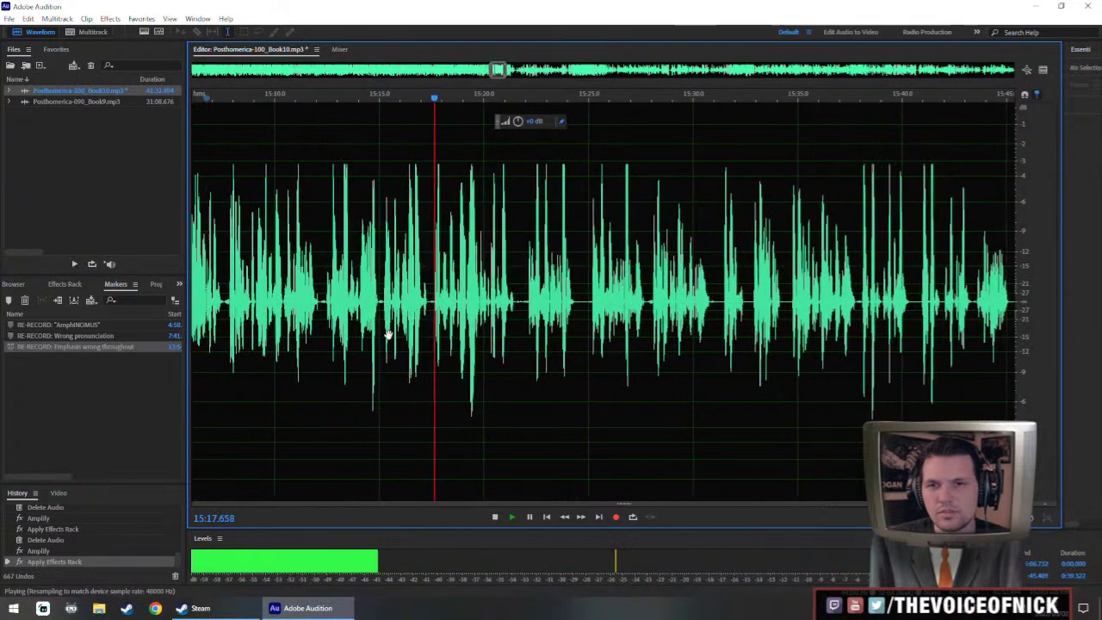
- Raise the gain from about 15:12.5 to 16:17.2 and apply the effects rack to that passage
{"action": "left_click_drag", "start_coordinate": [857, 291], "coordinate": [327, 337]}
{"action": "key", "text": "space"}
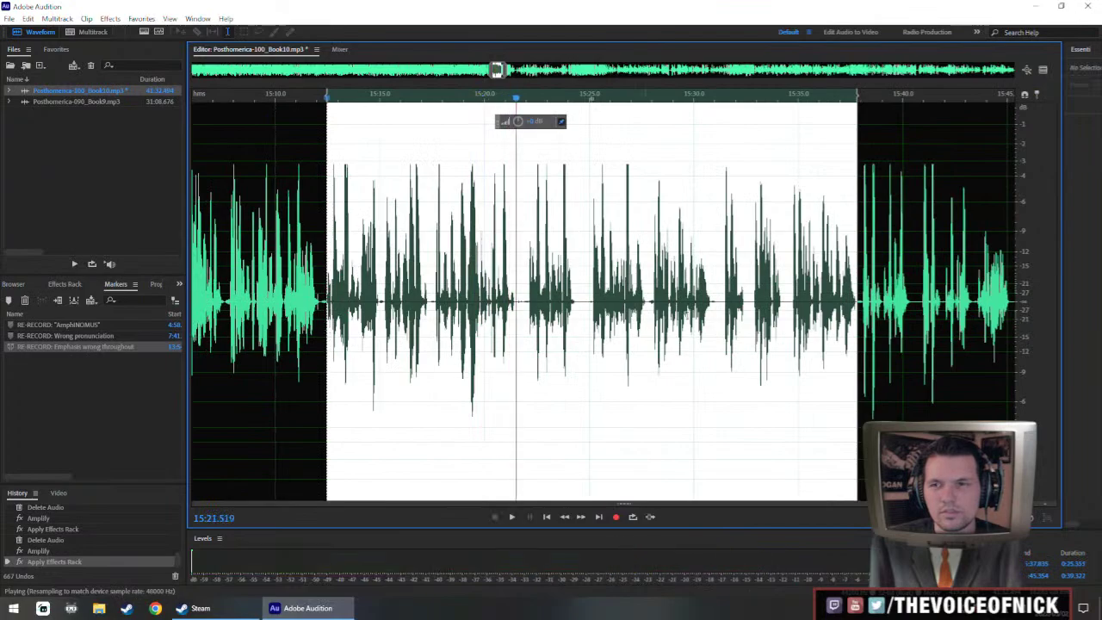
{"action": "scroll", "coordinate": [723, 318], "scroll_direction": "down", "scroll_amount": 2}
{"action": "left_click_drag", "start_coordinate": [820, 318], "coordinate": [984, 353]}
{"action": "scroll", "coordinate": [653, 235], "scroll_direction": "down", "scroll_amount": 3}
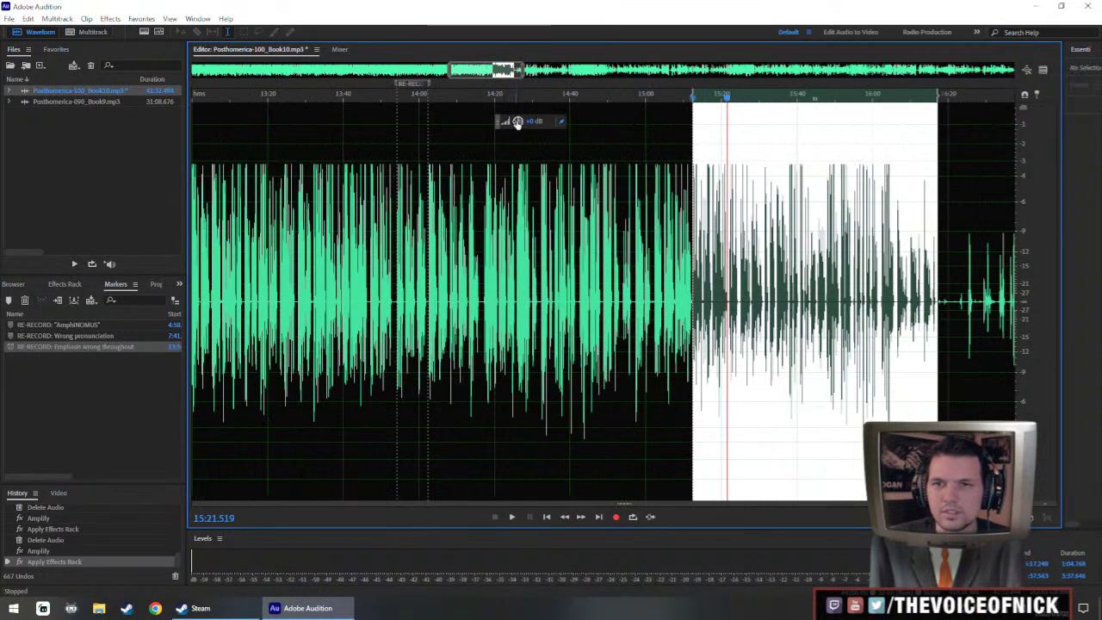
{"action": "left_click_drag", "start_coordinate": [518, 123], "coordinate": [525, 122]}
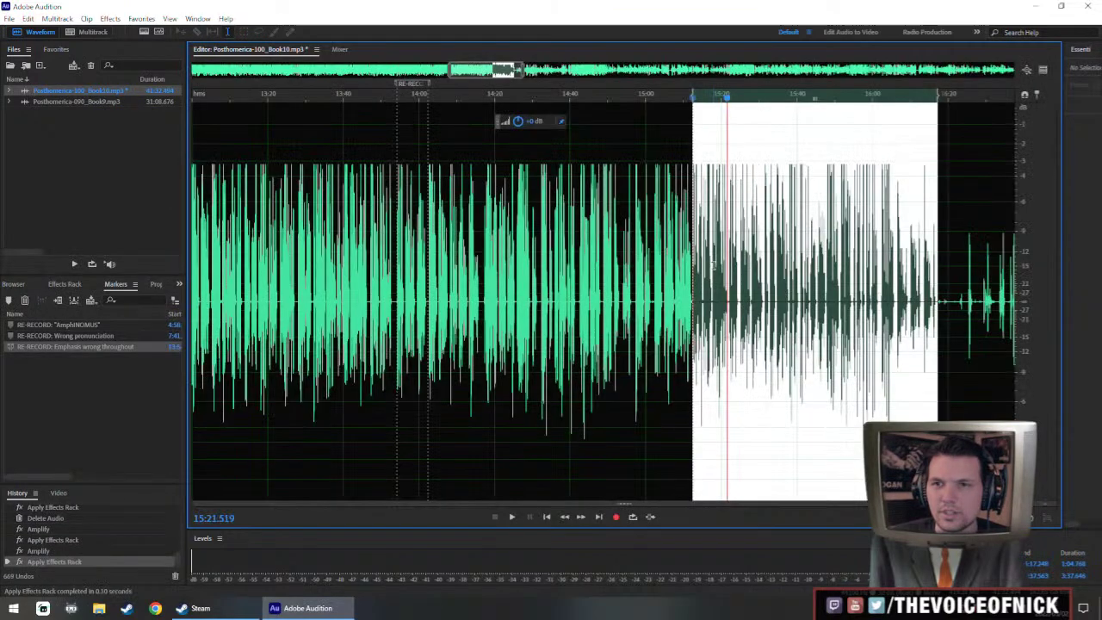
- Play back from about 15:10.4 and delete the unwanted take from about 15:22.1 to 15:25.1
{"action": "scroll", "coordinate": [713, 267], "scroll_direction": "up", "scroll_amount": 4}
{"action": "left_click", "coordinate": [502, 297]}
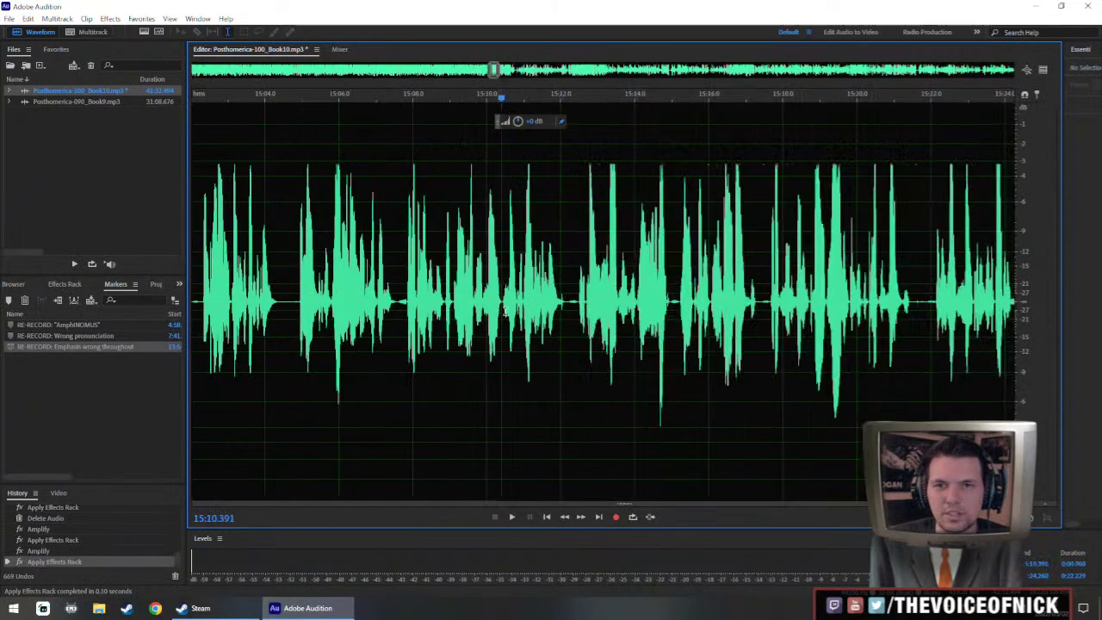
{"action": "scroll", "coordinate": [446, 307], "scroll_direction": "right", "scroll_amount": 2}
{"action": "key", "text": "space"}
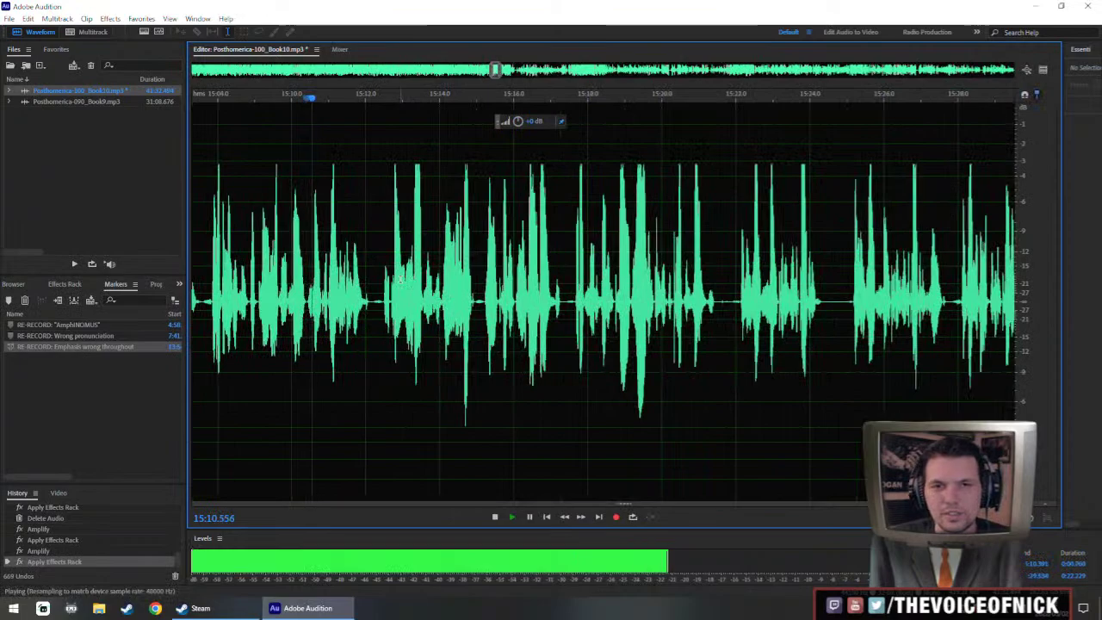
{"action": "scroll", "coordinate": [400, 312], "scroll_direction": "down", "scroll_amount": 1}
{"action": "scroll", "coordinate": [401, 315], "scroll_direction": "up", "scroll_amount": 3}
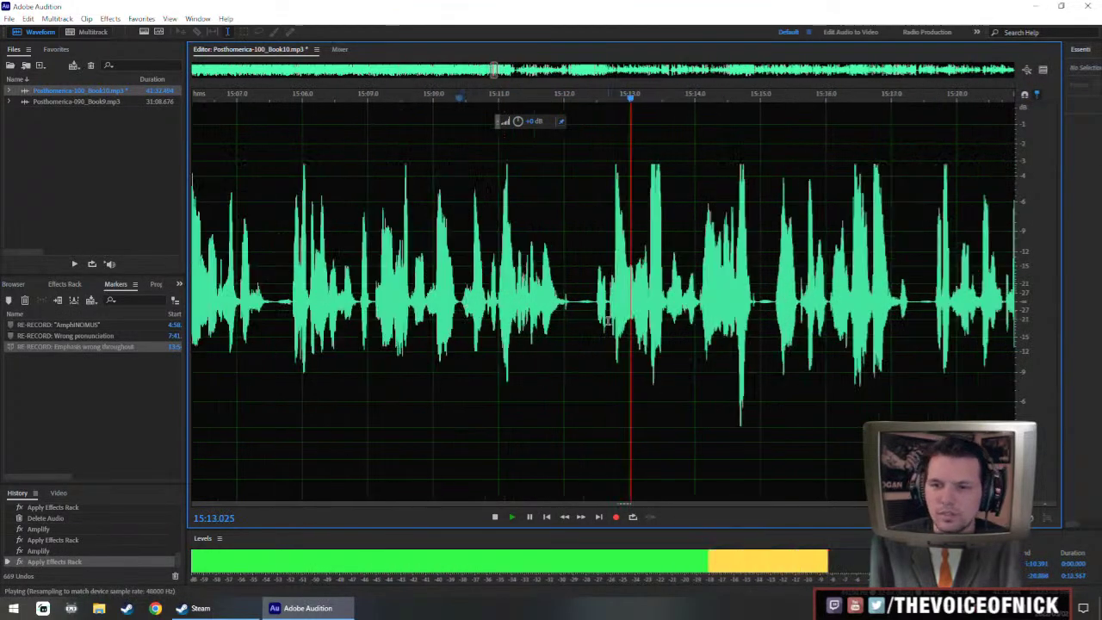
{"action": "scroll", "coordinate": [569, 327], "scroll_direction": "down", "scroll_amount": 3}
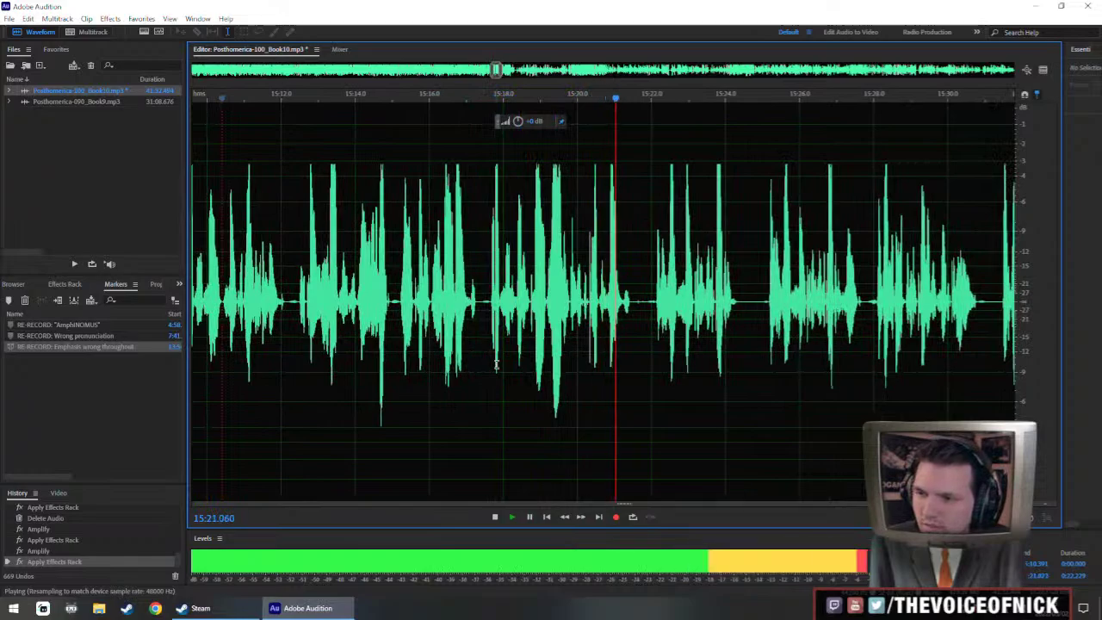
{"action": "scroll", "coordinate": [713, 326], "scroll_direction": "down", "scroll_amount": 2}
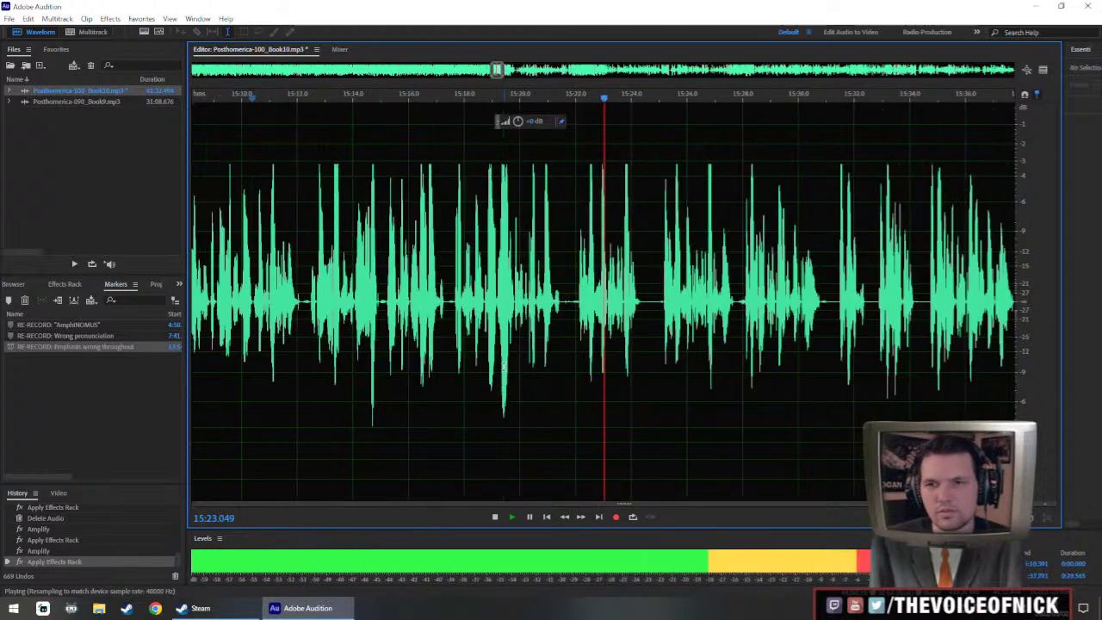
{"action": "scroll", "coordinate": [713, 326], "scroll_direction": "up", "scroll_amount": 3}
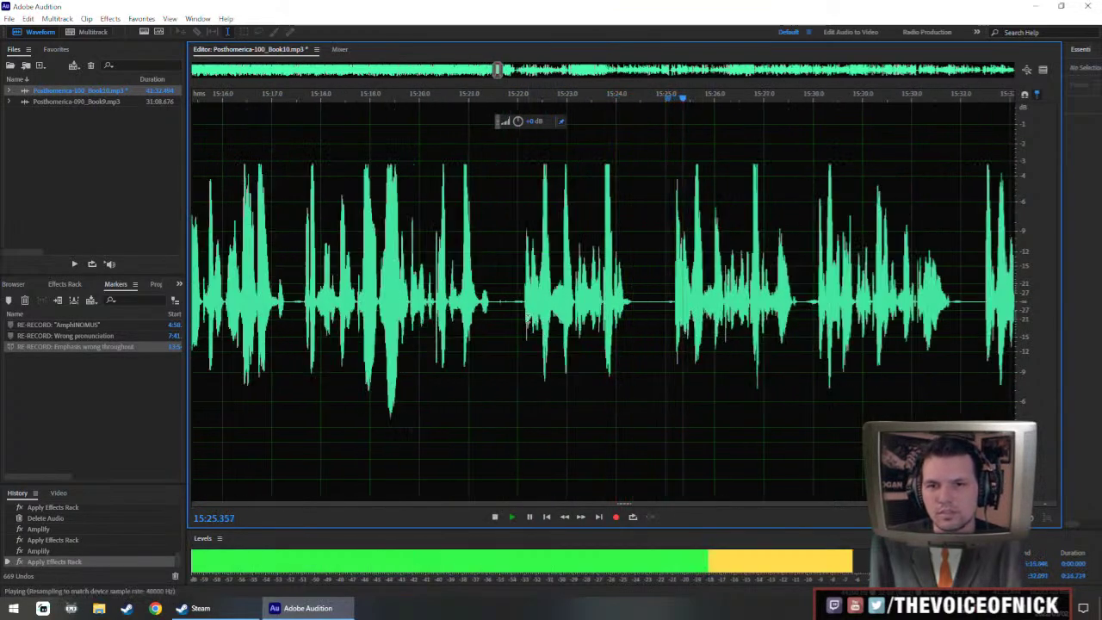
{"action": "left_click_drag", "start_coordinate": [522, 312], "coordinate": [672, 361]}
{"action": "key", "text": "Delete"}
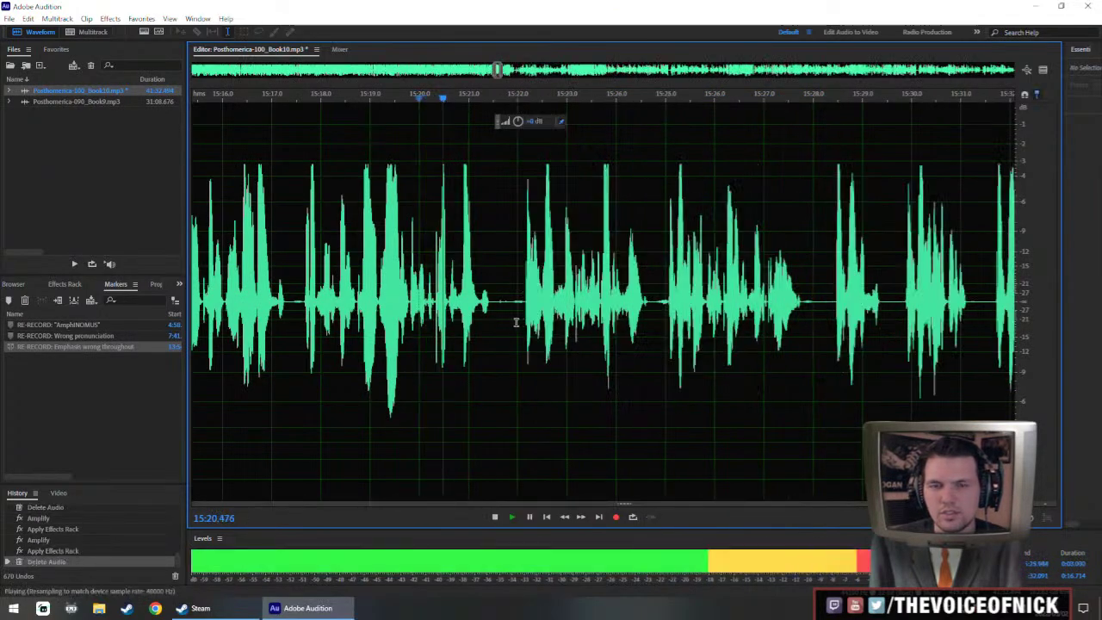
- Trim the pause at about 15:21.6 by deleting about 0.06 seconds of silence, and play back from about 15:19.7
{"action": "scroll", "coordinate": [514, 321], "scroll_direction": "up", "scroll_amount": 2}
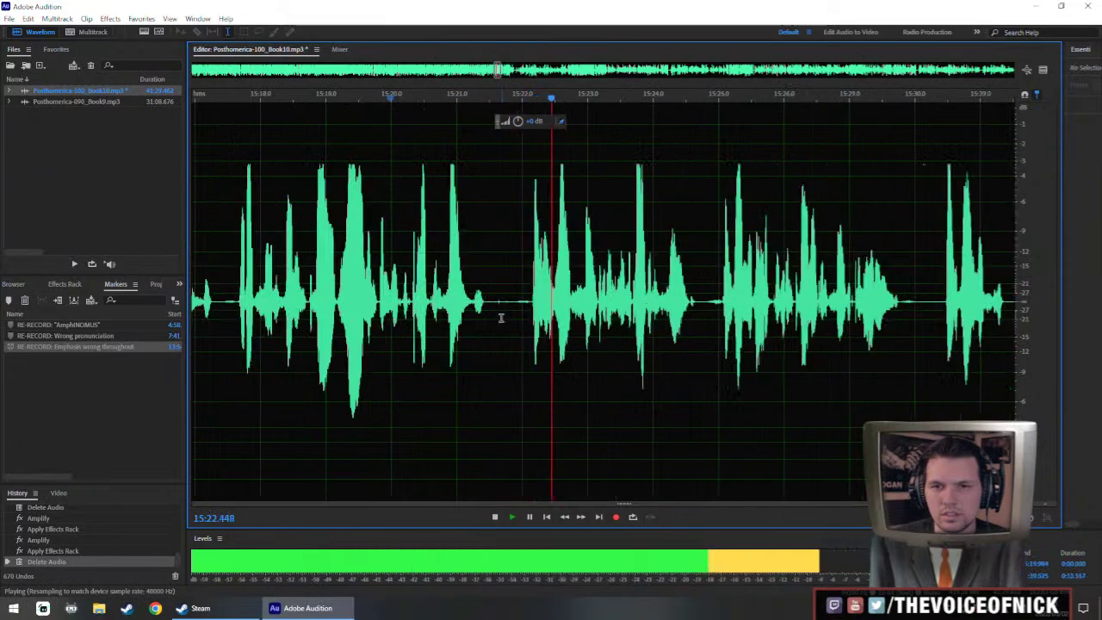
{"action": "key", "text": "space"}
{"action": "left_click_drag", "start_coordinate": [498, 310], "coordinate": [502, 315]}
{"action": "key", "text": "Delete"}
{"action": "left_click", "coordinate": [372, 263]}
{"action": "key", "text": "space"}
{"action": "key", "text": "backslash"}
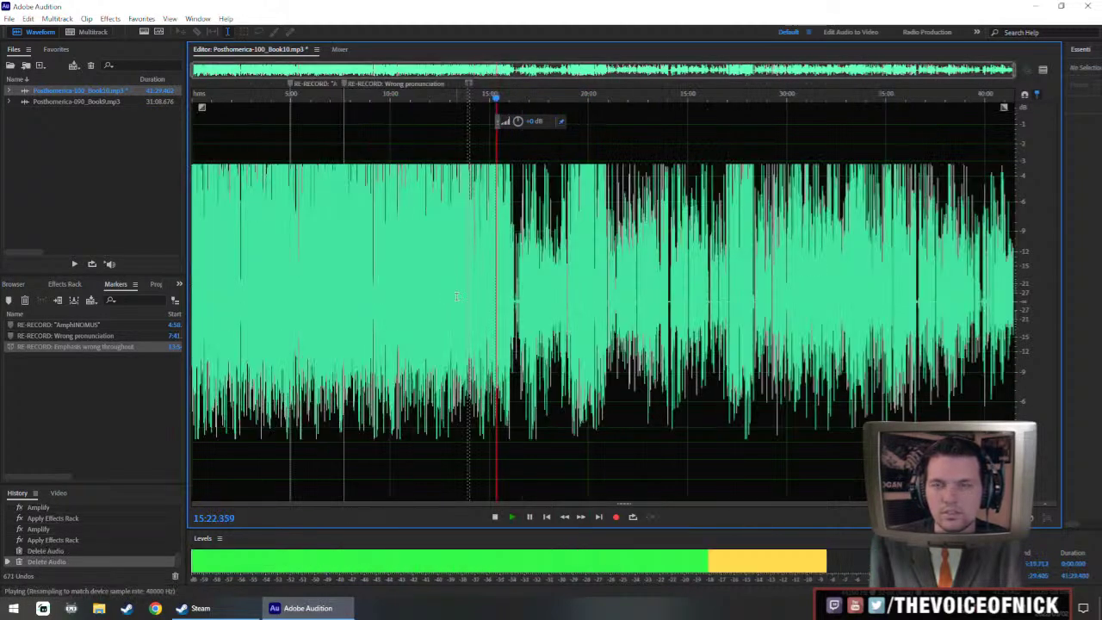
{"action": "key", "text": "backslash"}
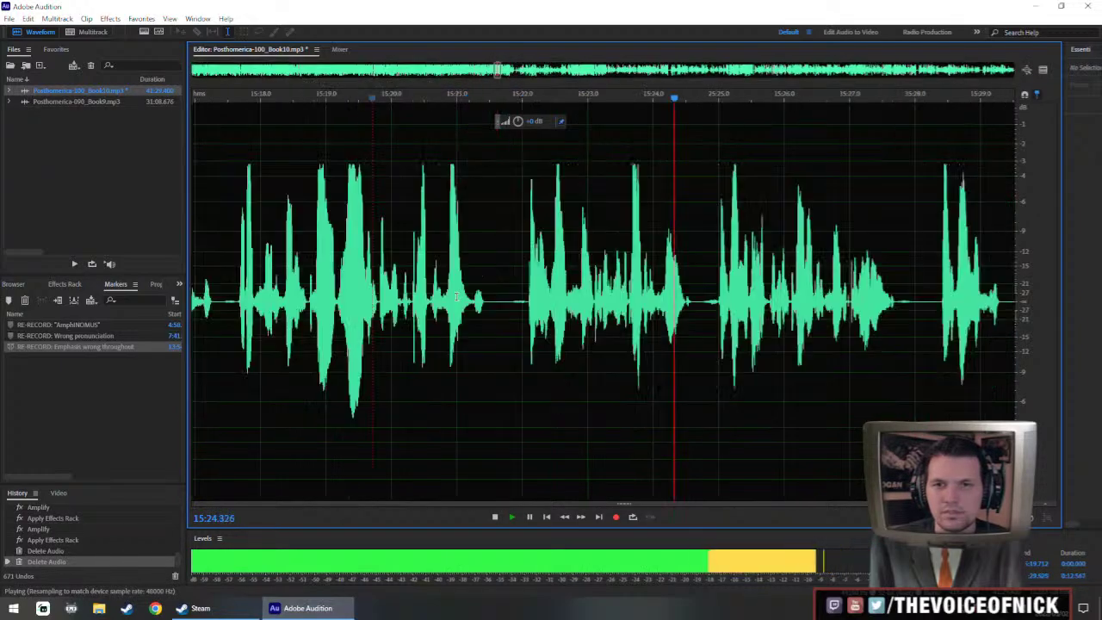
- Compare the repeated takes after 15:25 and delete the unwanted passage from about 15:25.0 to 15:31.7
{"action": "scroll", "coordinate": [666, 379], "scroll_direction": "down", "scroll_amount": 2}
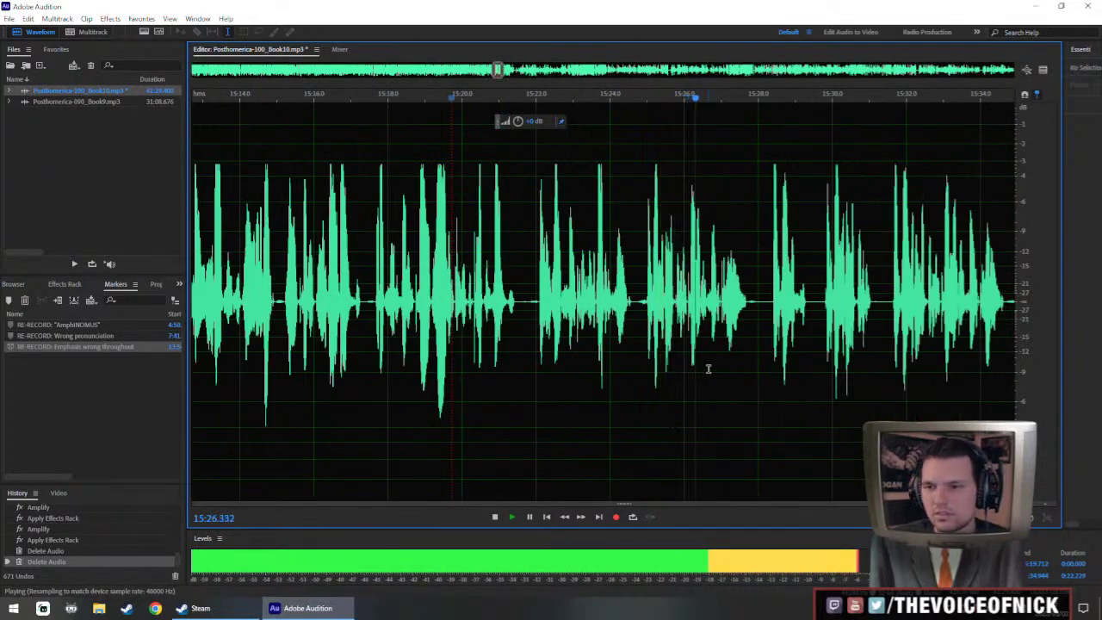
{"action": "scroll", "coordinate": [725, 374], "scroll_direction": "up", "scroll_amount": 2}
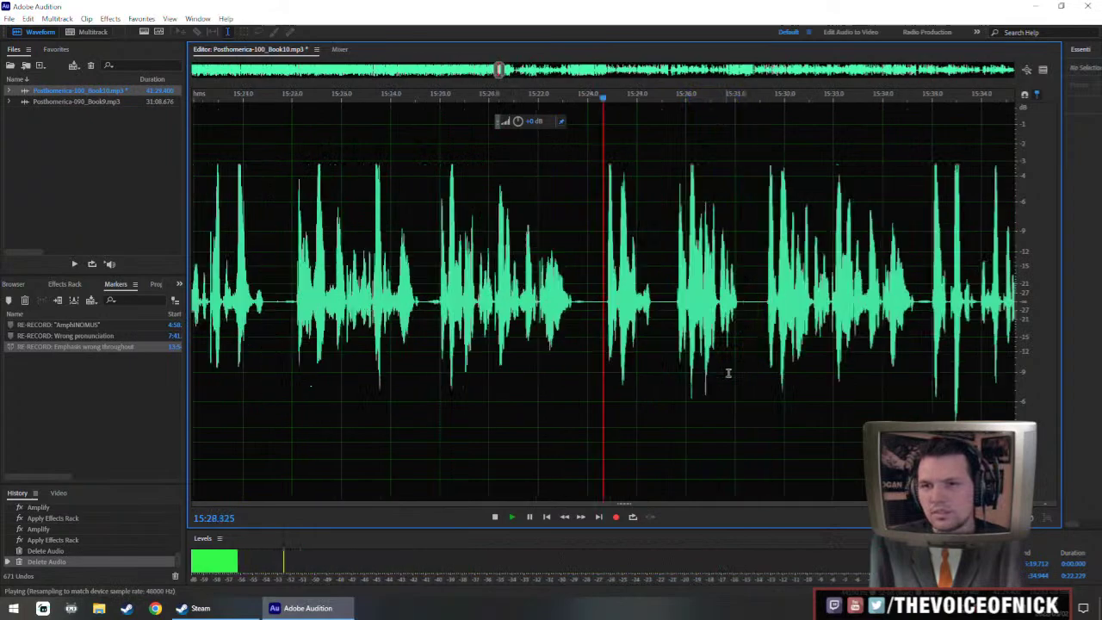
{"action": "left_click", "coordinate": [801, 346]}
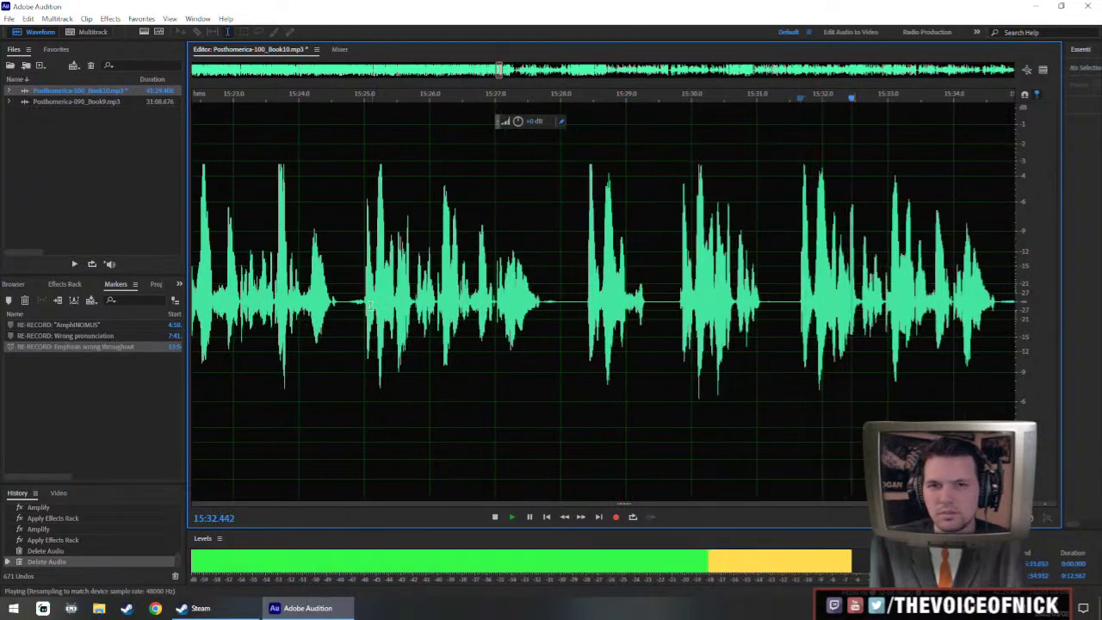
{"action": "left_click_drag", "start_coordinate": [364, 310], "coordinate": [801, 376]}
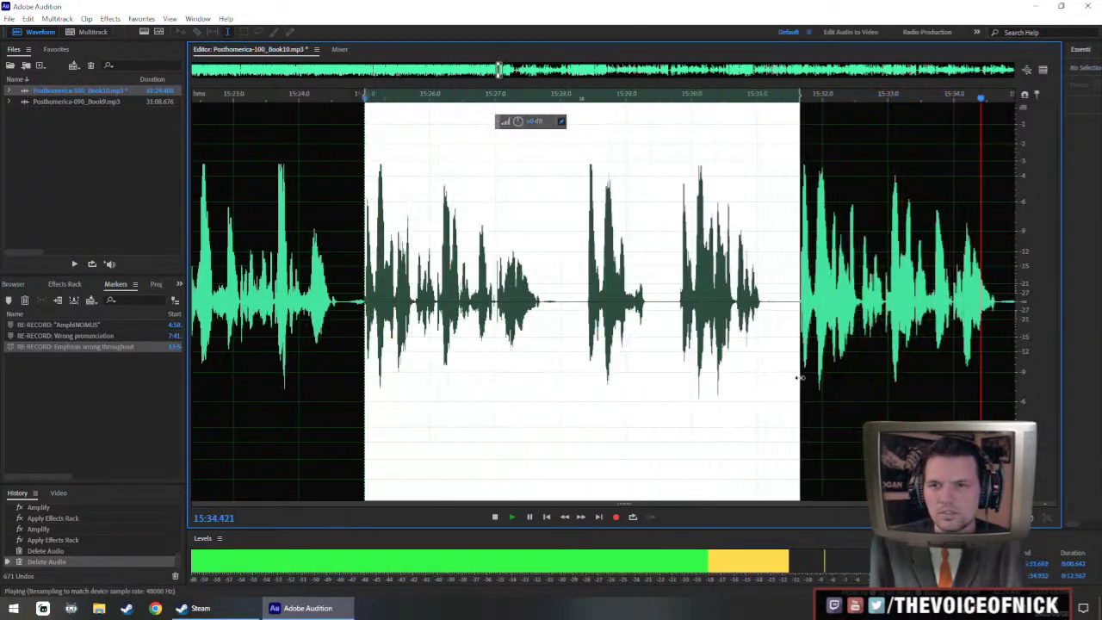
{"action": "key", "text": "Delete"}
{"action": "scroll", "coordinate": [475, 319], "scroll_direction": "down", "scroll_amount": 3}
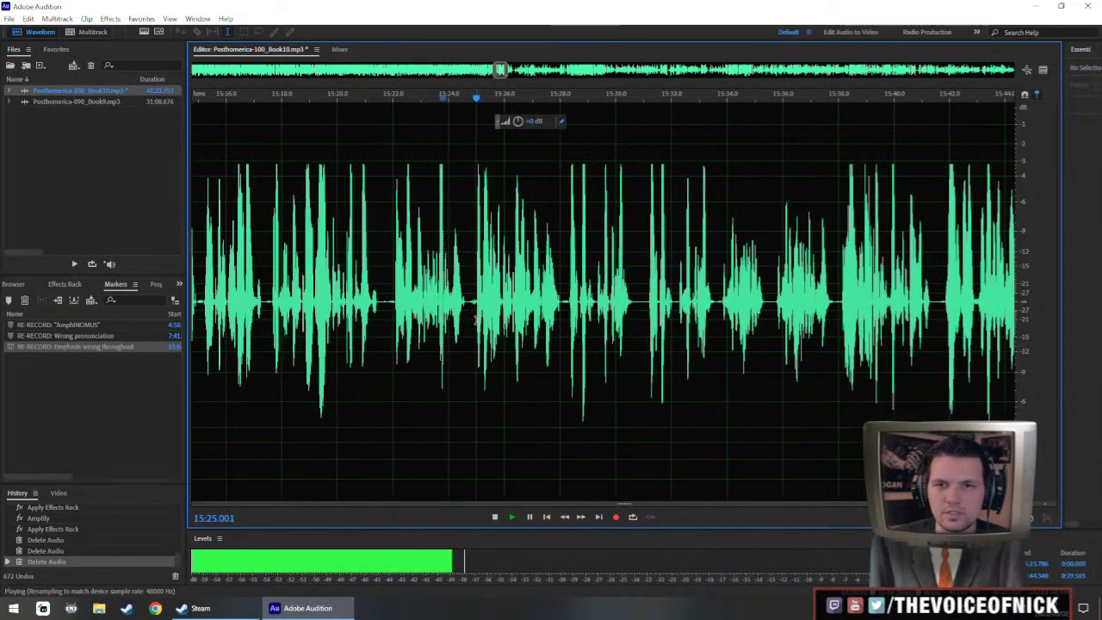
- Play through the passage after 15:25 and delete the unwanted take from about 15:29.3 to 15:32.3
{"action": "scroll", "coordinate": [625, 327], "scroll_direction": "down", "scroll_amount": 3}
{"action": "scroll", "coordinate": [590, 314], "scroll_direction": "up", "scroll_amount": 3}
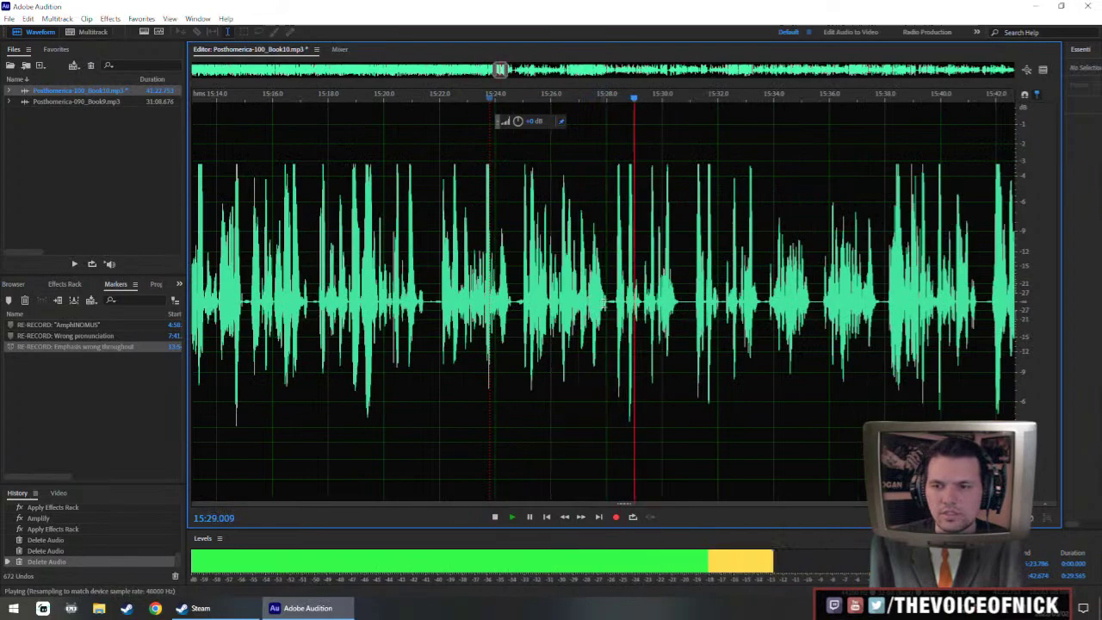
{"action": "scroll", "coordinate": [654, 306], "scroll_direction": "up", "scroll_amount": 3}
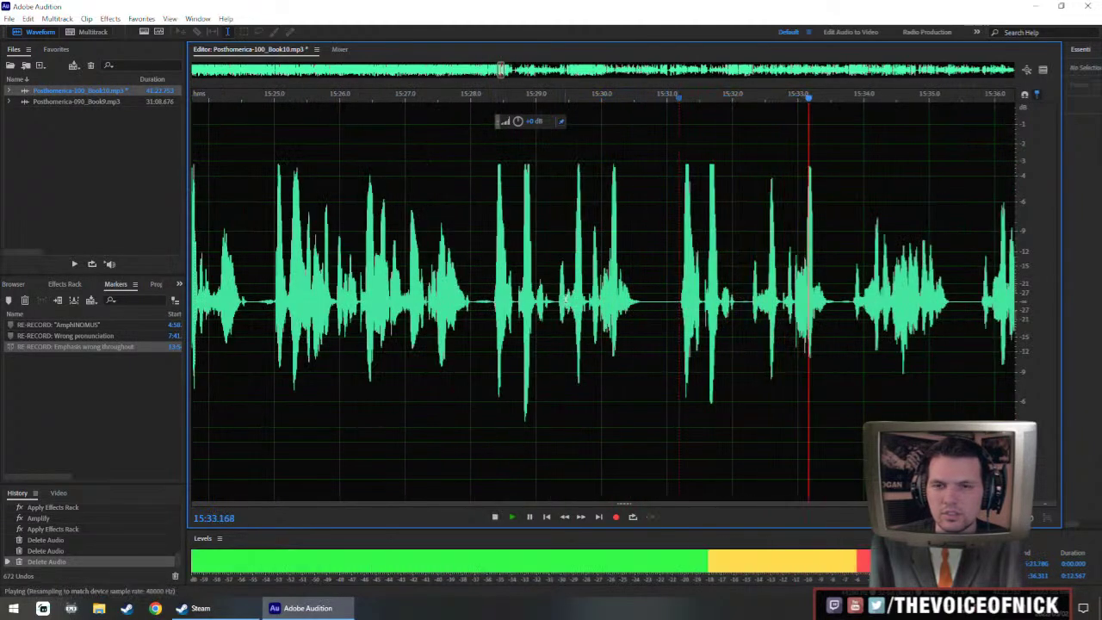
{"action": "key", "text": "space"}
{"action": "left_click_drag", "start_coordinate": [558, 358], "coordinate": [752, 358]}
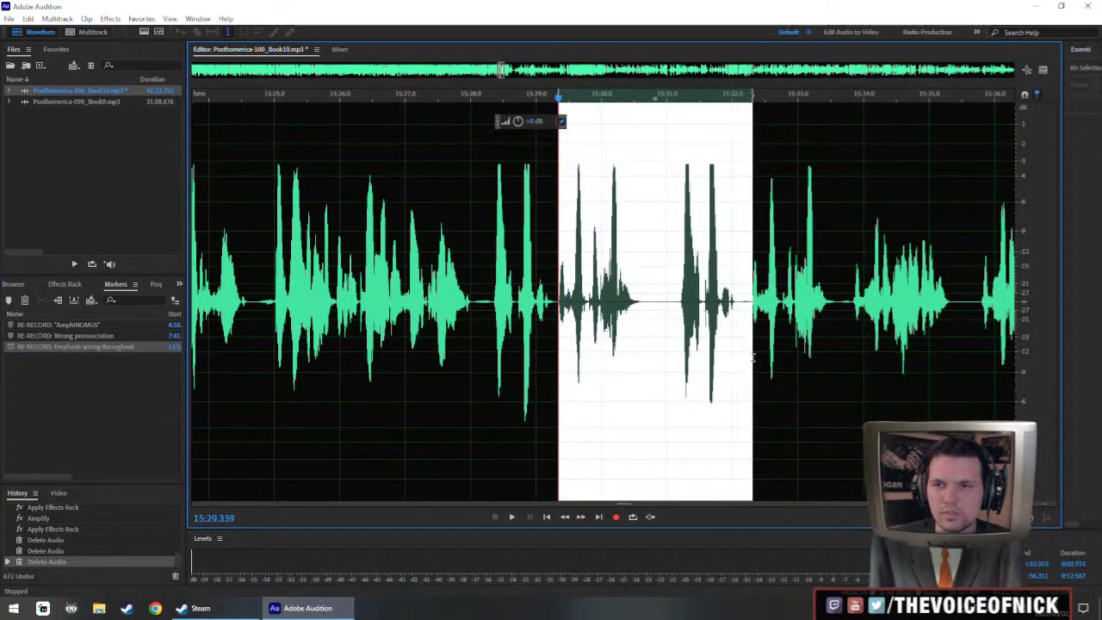
{"action": "key", "text": "Delete"}
- Play back from about 15:27.3 and delete the unwanted take from about 15:30.9 to 15:32.8
{"action": "left_click", "coordinate": [429, 258]}
{"action": "key", "text": "space"}
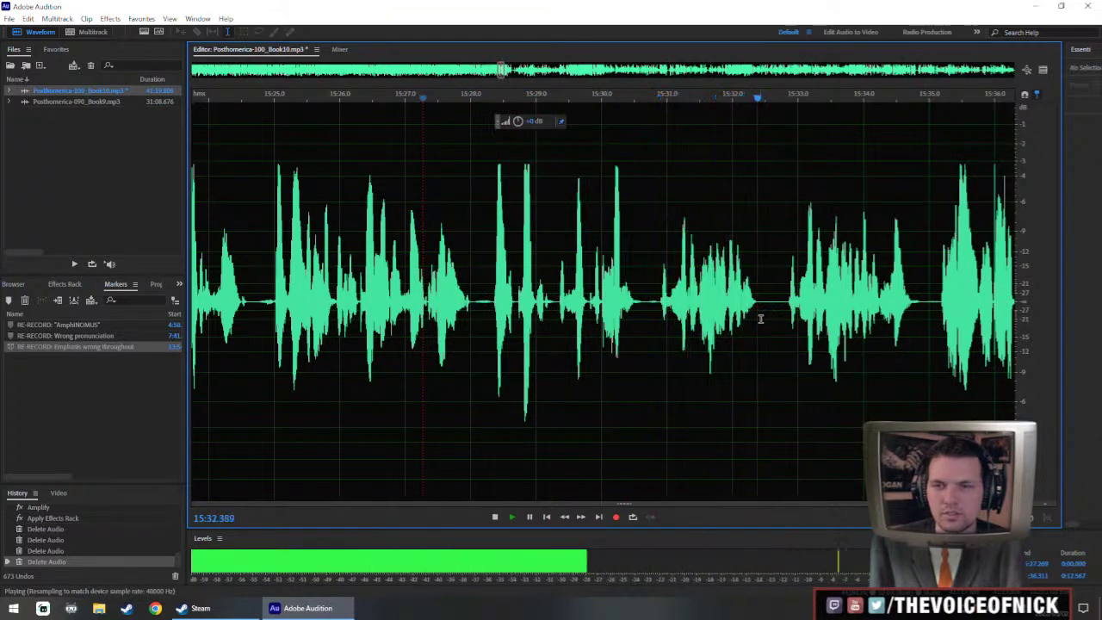
{"action": "left_click_drag", "start_coordinate": [662, 308], "coordinate": [787, 355]}
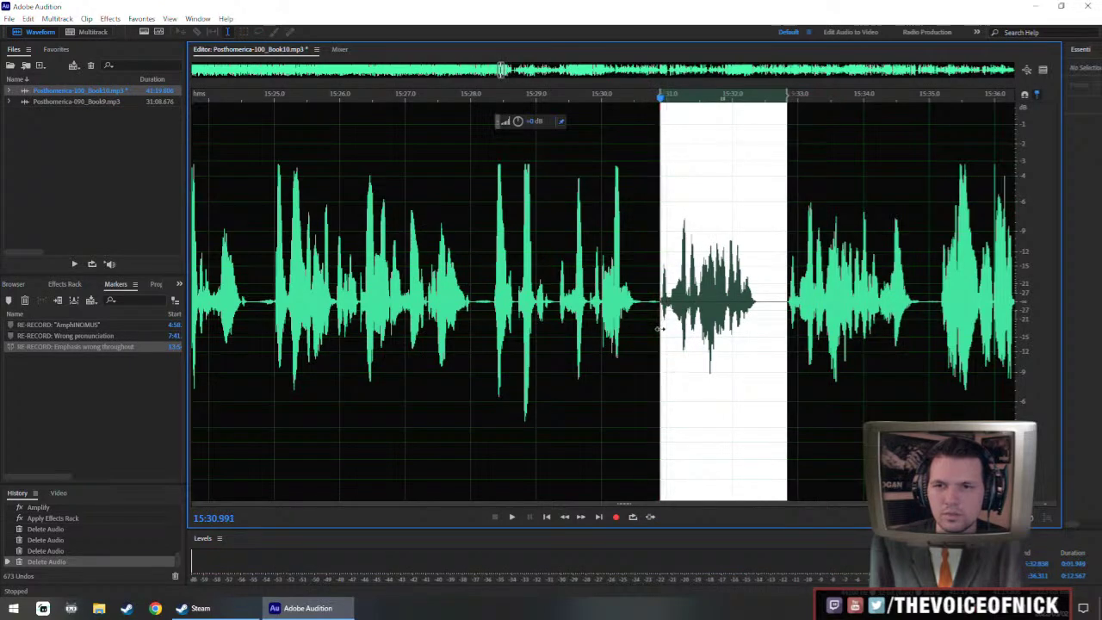
{"action": "key", "text": "Delete"}
{"action": "key", "text": "backslash"}
{"action": "key", "text": "space"}
- Lengthen the pause at about 15:36.4 by pasting the copied silence over about 0.1 seconds of it, and play back the result
{"action": "scroll", "coordinate": [499, 267], "scroll_direction": "up", "scroll_amount": 13}
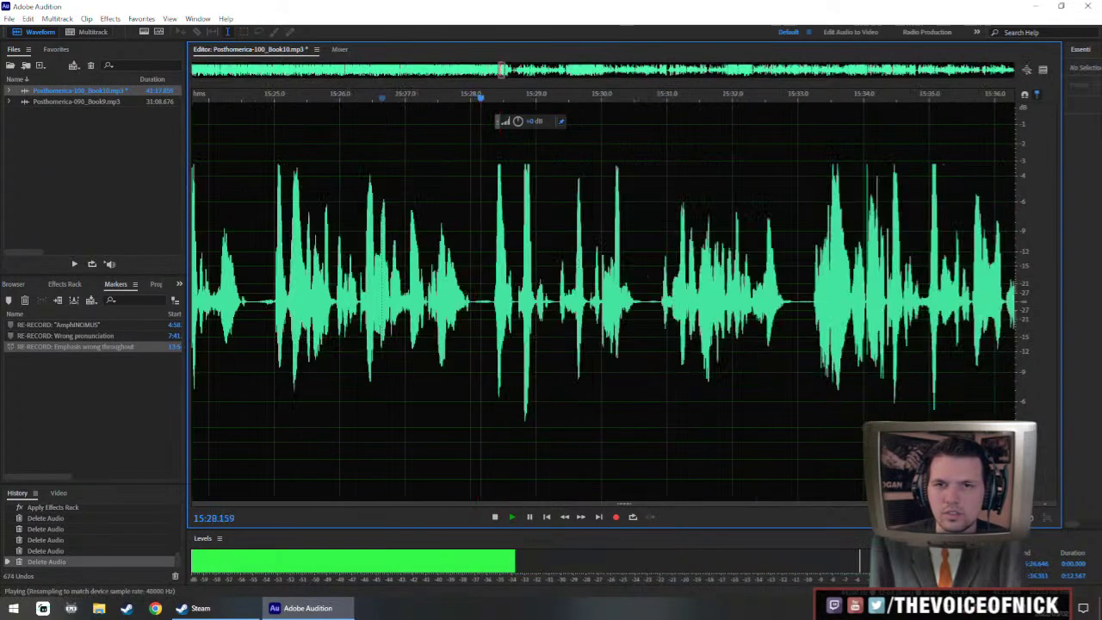
{"action": "scroll", "coordinate": [652, 307], "scroll_direction": "down", "scroll_amount": 4}
{"action": "scroll", "coordinate": [706, 291], "scroll_direction": "up", "scroll_amount": 4}
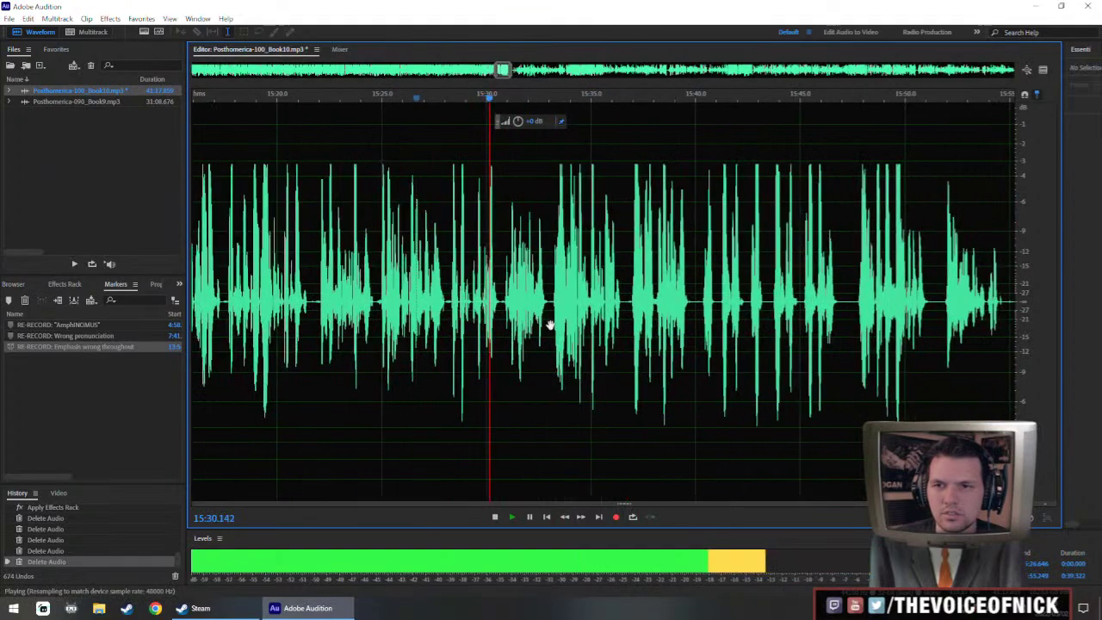
{"action": "scroll", "coordinate": [600, 323], "scroll_direction": "up", "scroll_amount": 2}
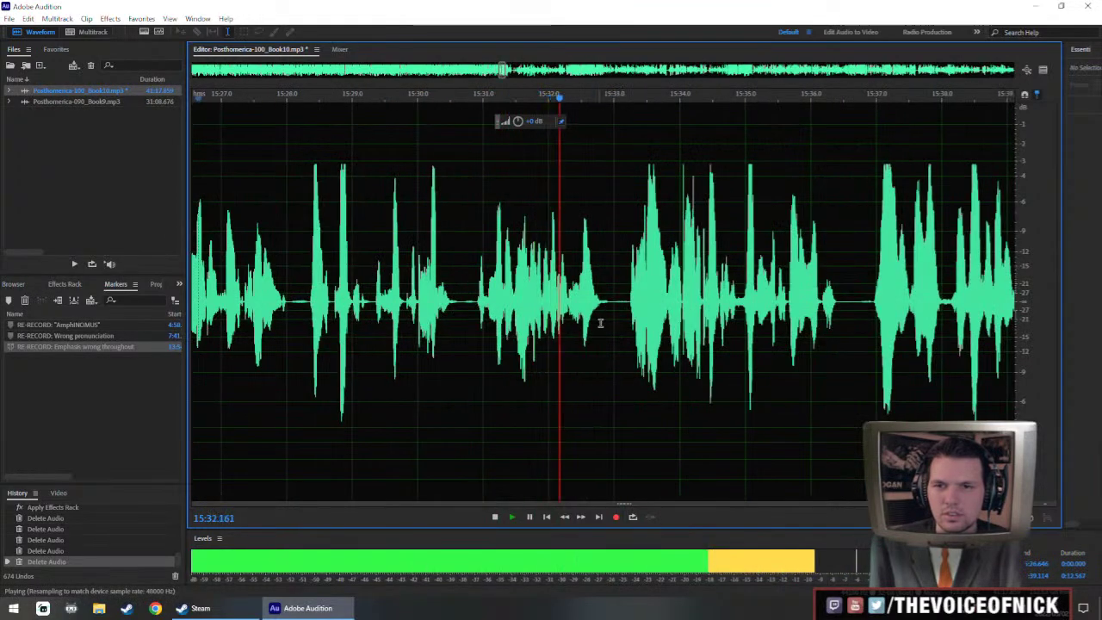
{"action": "left_click_drag", "start_coordinate": [840, 317], "coordinate": [849, 317]}
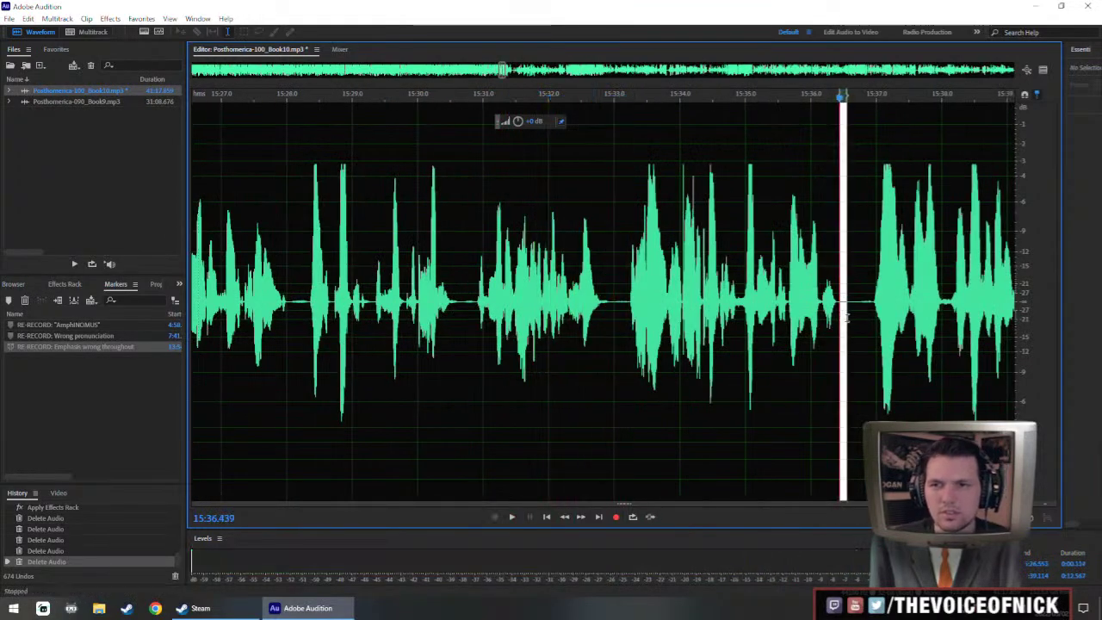
{"action": "key", "text": "ctrl+v"}
{"action": "left_click", "coordinate": [369, 263]}
{"action": "key", "text": "space"}
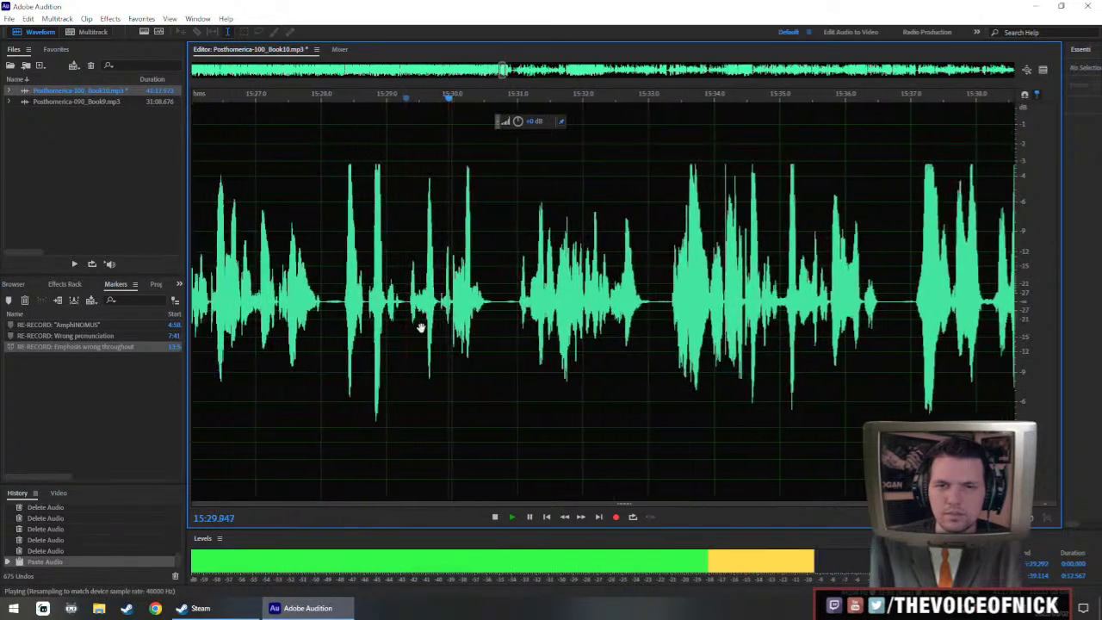
- Listen through to about 15:46 and compare the repeated takes between 15:37 and 15:46
{"action": "scroll", "coordinate": [446, 336], "scroll_direction": "down", "scroll_amount": 3}
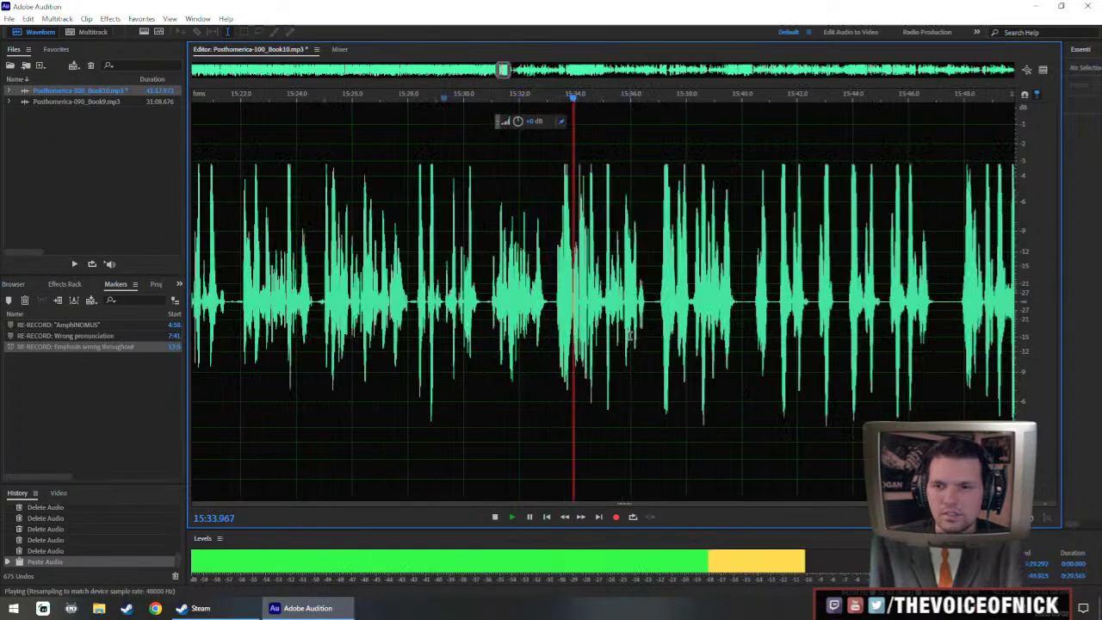
{"action": "scroll", "coordinate": [667, 334], "scroll_direction": "up", "scroll_amount": 3}
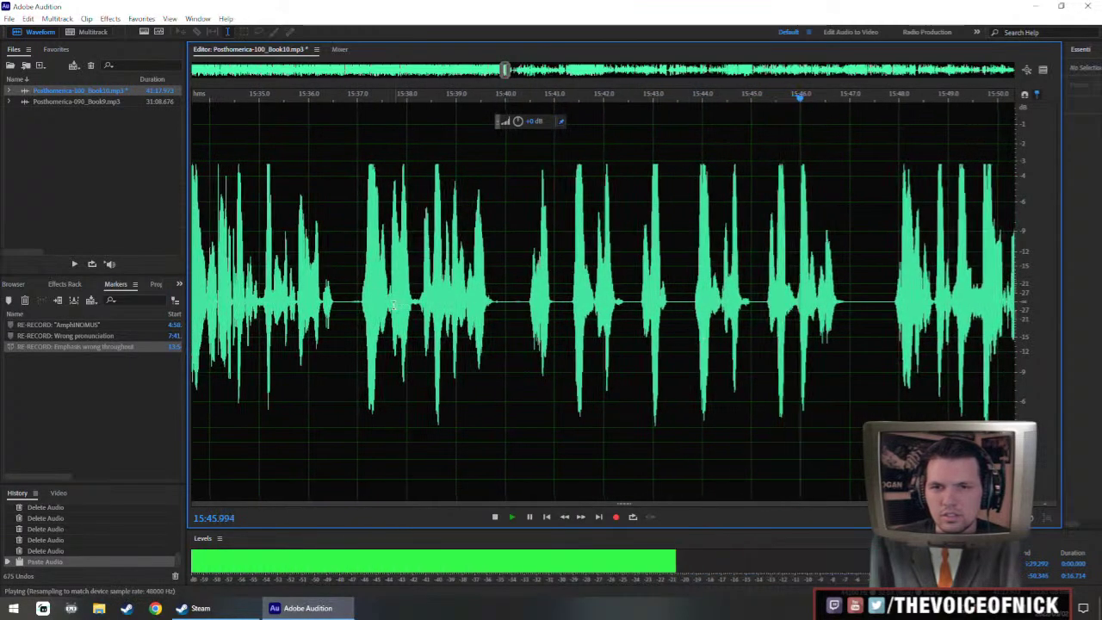
{"action": "scroll", "coordinate": [764, 325], "scroll_direction": "down", "scroll_amount": 1}
{"action": "left_click_drag", "start_coordinate": [764, 327], "coordinate": [717, 329]}
{"action": "left_click", "coordinate": [414, 313]}
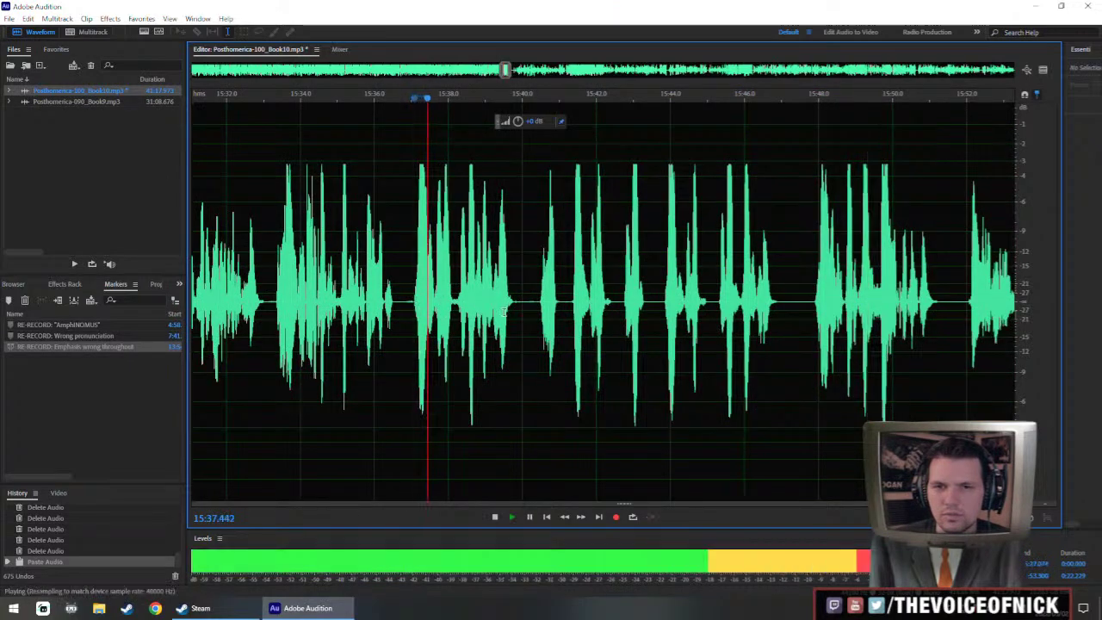
{"action": "left_click_drag", "start_coordinate": [513, 307], "coordinate": [821, 380]}
{"action": "left_click", "coordinate": [655, 345]}
{"action": "key", "text": "space"}
{"action": "left_click", "coordinate": [718, 316]}
{"action": "key", "text": "space"}
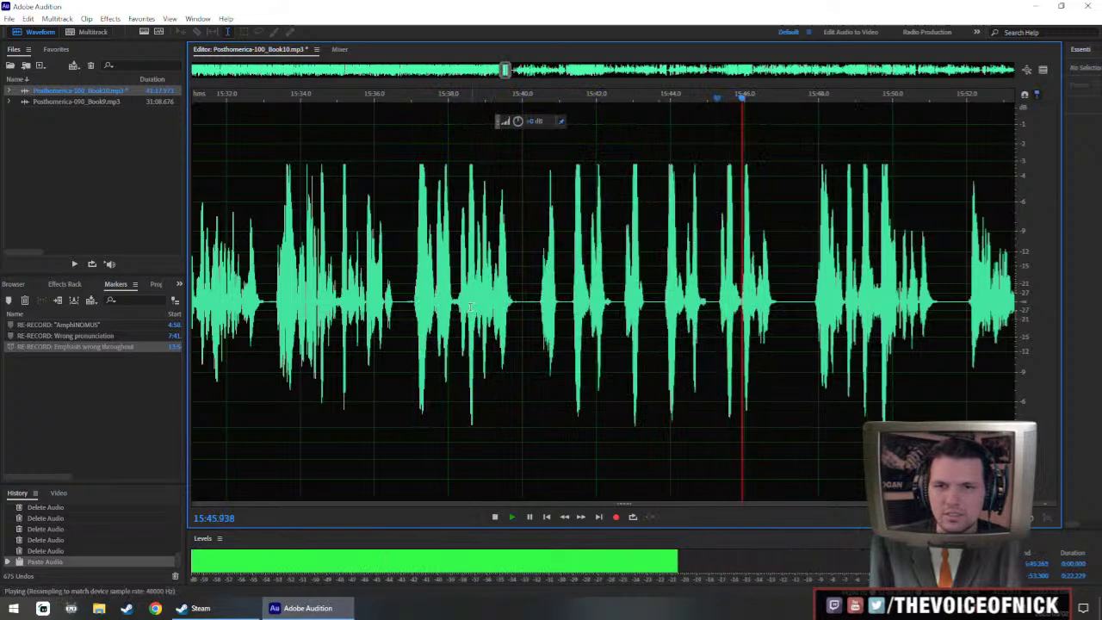
- Try deleting the passage from about 15:38.3 to 15:45.2, check it by playback, and undo the deletion
{"action": "left_click", "coordinate": [458, 308]}
{"action": "left_click_drag", "start_coordinate": [458, 306], "coordinate": [715, 366]}
{"action": "key", "text": "Delete"}
{"action": "key", "text": "space"}
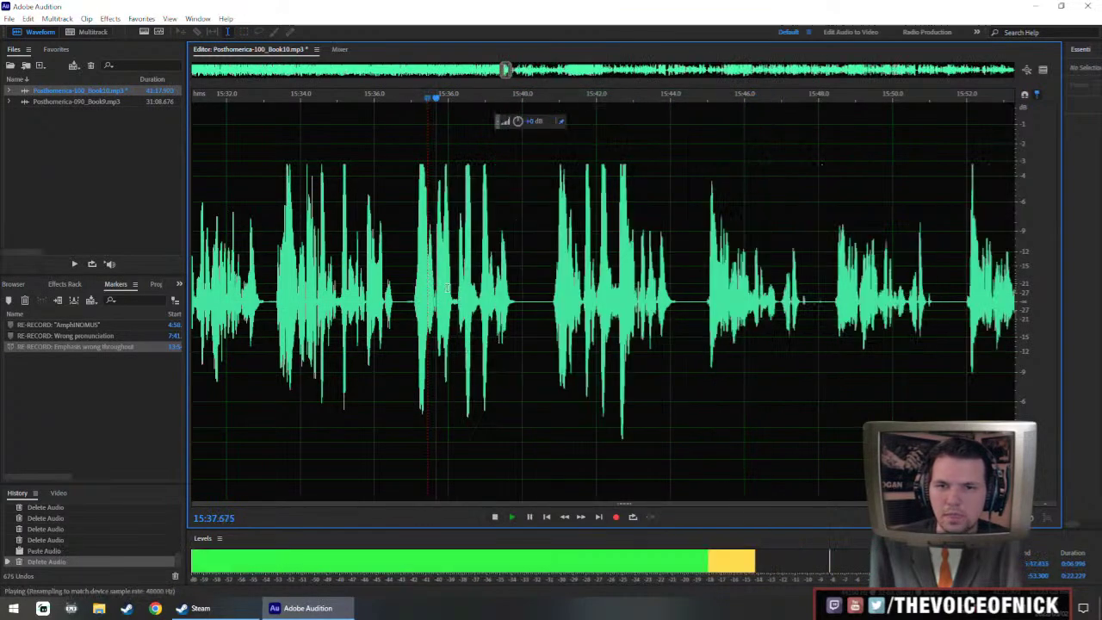
{"action": "scroll", "coordinate": [435, 301], "scroll_direction": "up", "scroll_amount": 2}
{"action": "key", "text": "ctrl+z"}
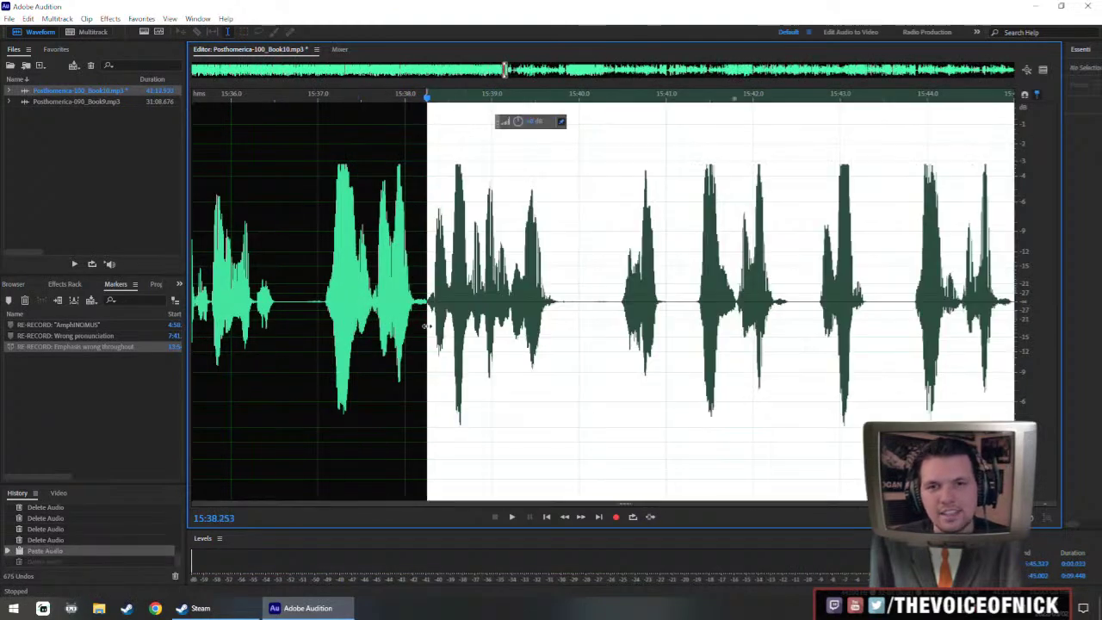
- Try deleting the passage from about 15:38.3 to 15:43.8, listen from about 15:36.9, and undo the deletion
{"action": "left_click", "coordinate": [434, 313]}
{"action": "key", "text": "space"}
{"action": "key", "text": "space"}
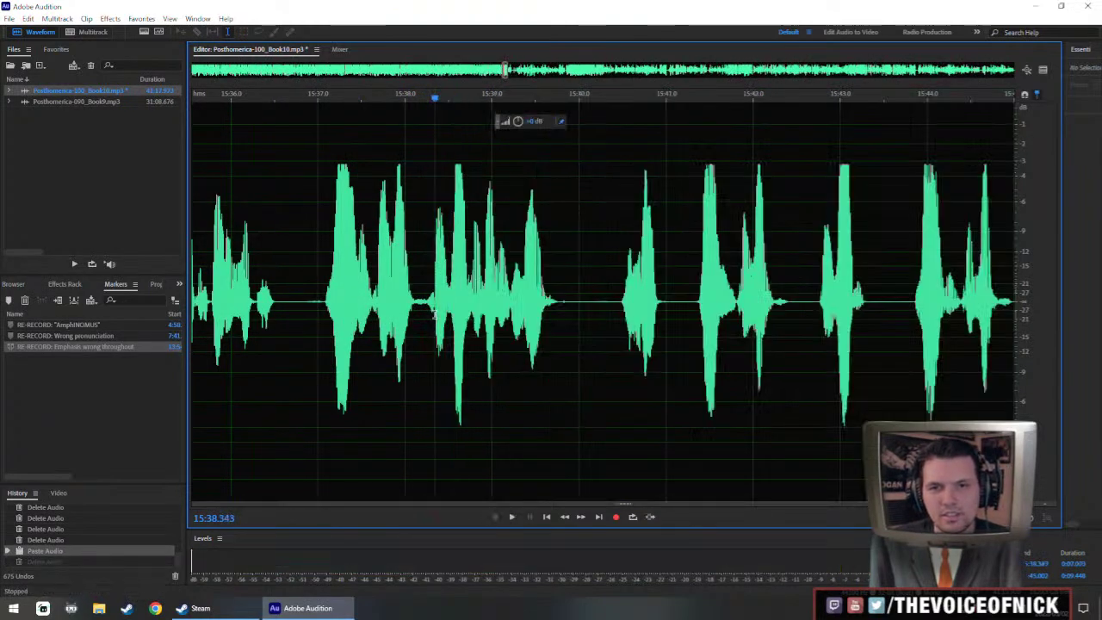
{"action": "left_click_drag", "start_coordinate": [435, 315], "coordinate": [781, 364]}
{"action": "left_click", "coordinate": [912, 384], "text": "shift"}
{"action": "scroll", "coordinate": [908, 379], "scroll_direction": "down", "scroll_amount": 3}
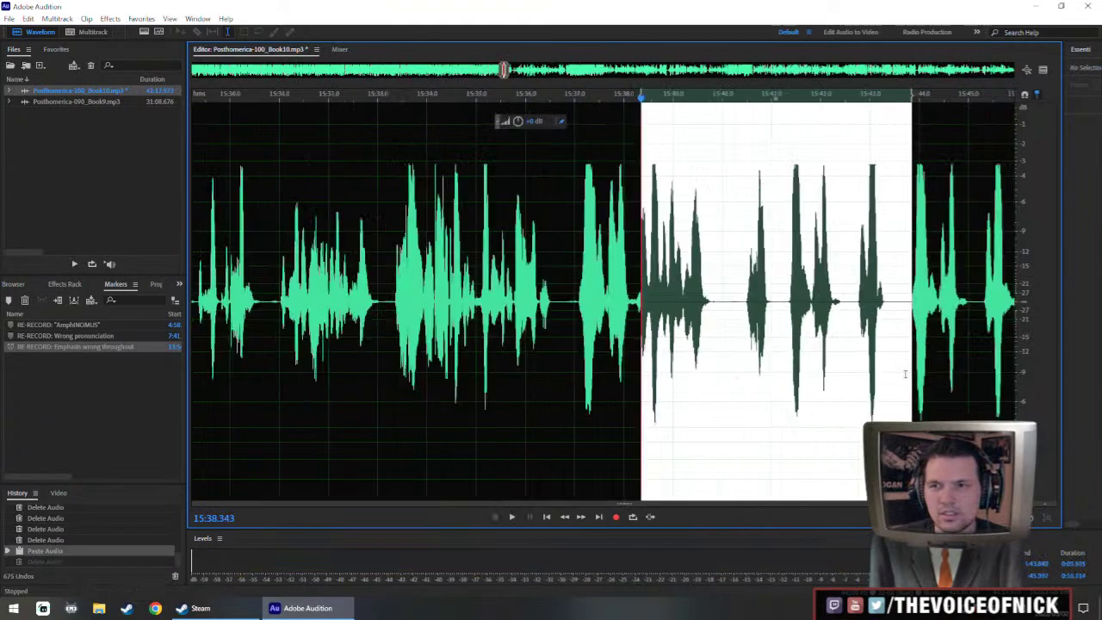
{"action": "key", "text": "Delete"}
{"action": "left_click", "coordinate": [569, 290]}
{"action": "key", "text": "space"}
{"action": "scroll", "coordinate": [652, 336], "scroll_direction": "up", "scroll_amount": 3}
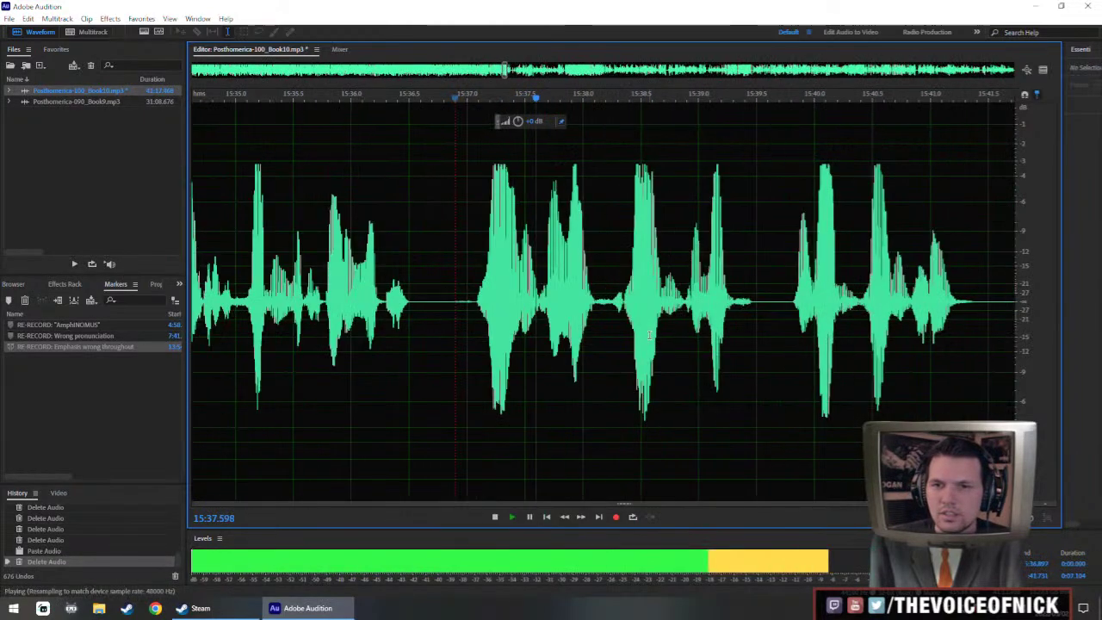
{"action": "key", "text": "space"}
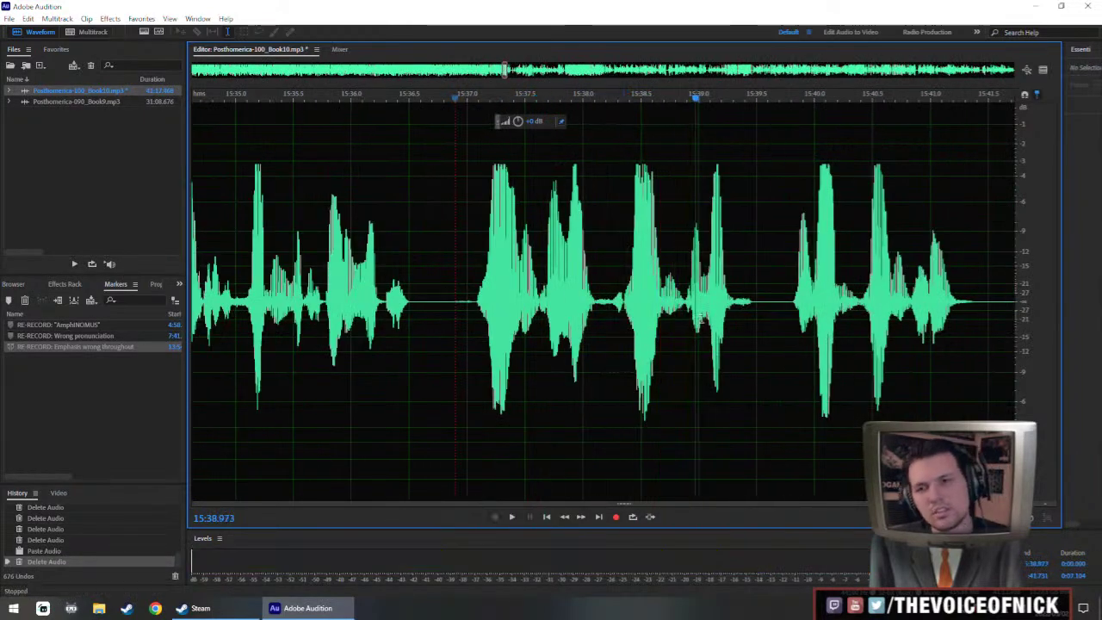
{"action": "key", "text": "ctrl+z"}
{"action": "scroll", "coordinate": [813, 325], "scroll_direction": "down", "scroll_amount": 3}
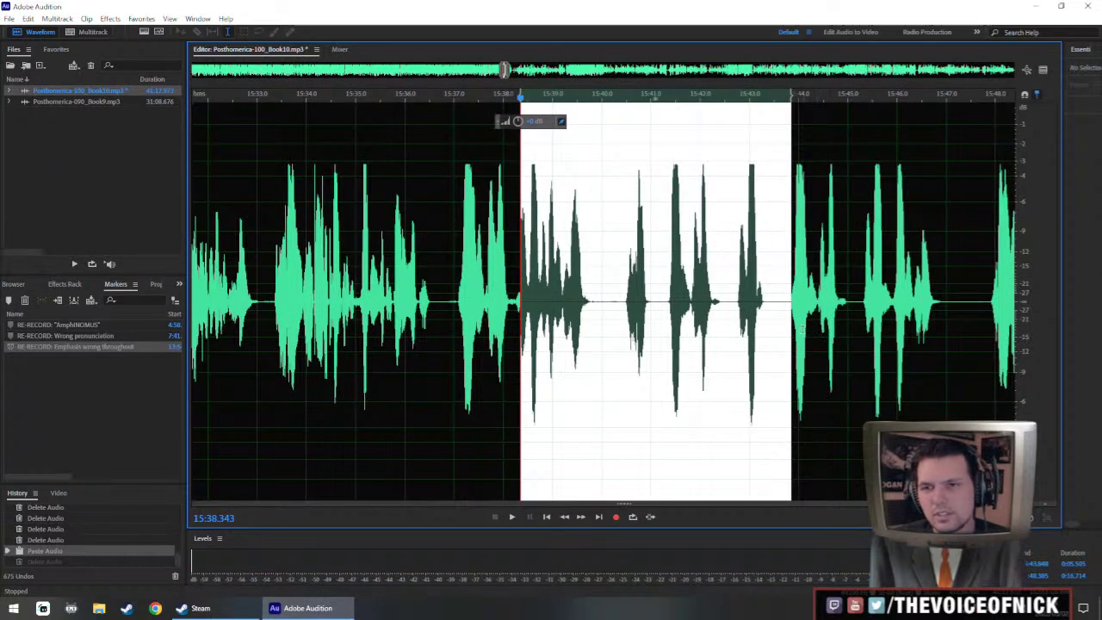
- Find the cut point after 15:38 by ear, delete the take from about 15:38.3 to 15:39.9, and play back the join
{"action": "scroll", "coordinate": [528, 315], "scroll_direction": "up", "scroll_amount": 2}
{"action": "left_click", "coordinate": [476, 318]}
{"action": "key", "text": "space"}
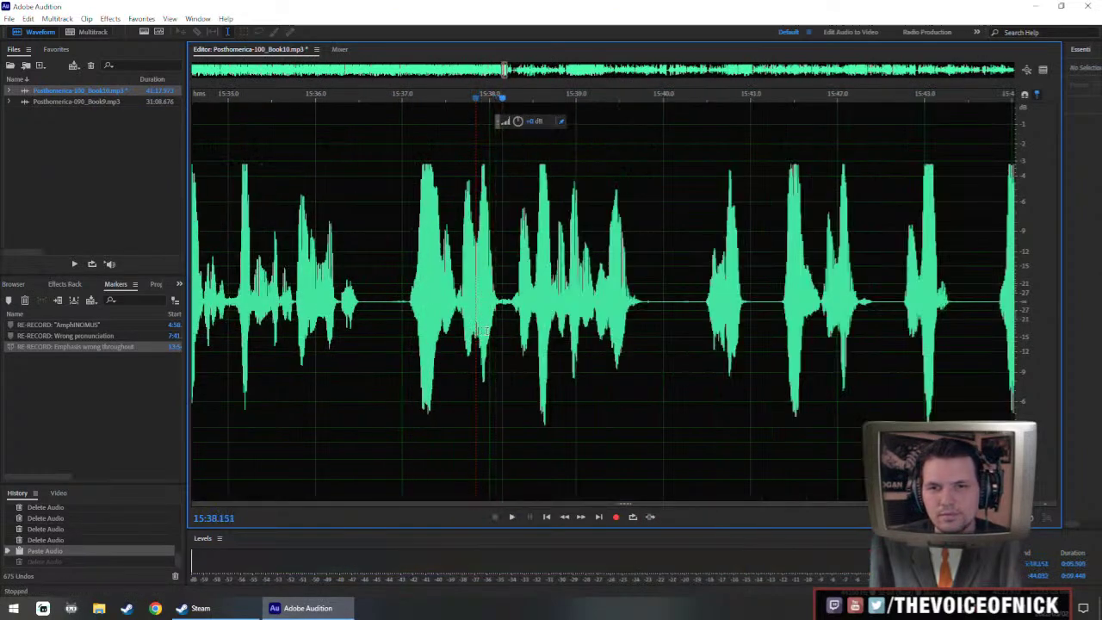
{"action": "key", "text": "space"}
{"action": "left_click_drag", "start_coordinate": [514, 310], "coordinate": [670, 344]}
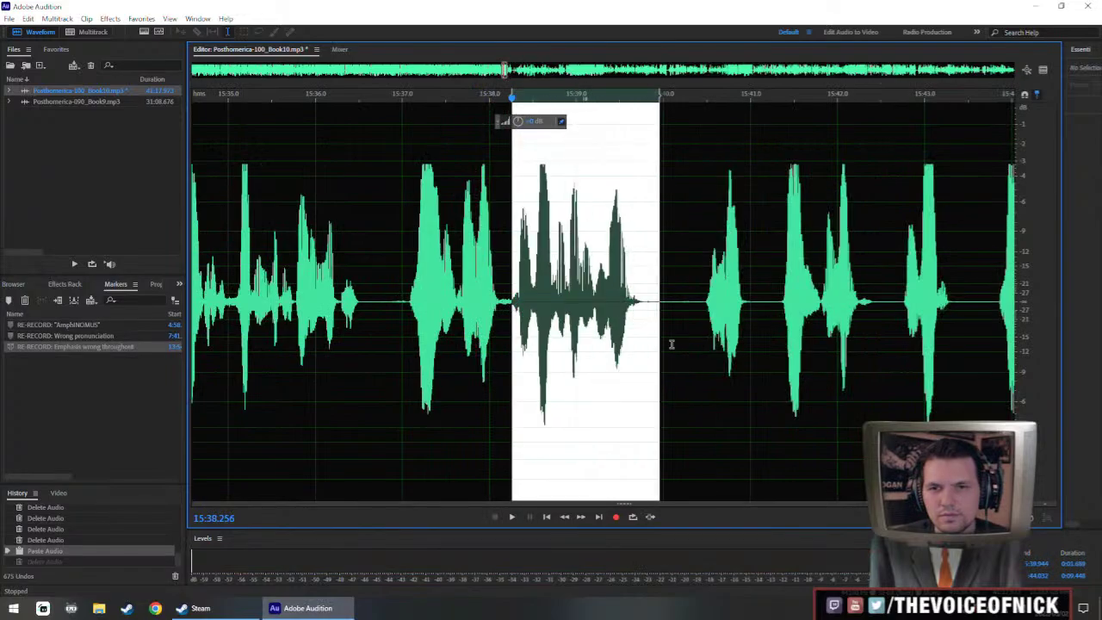
{"action": "key", "text": "Delete"}
{"action": "key", "text": "space"}
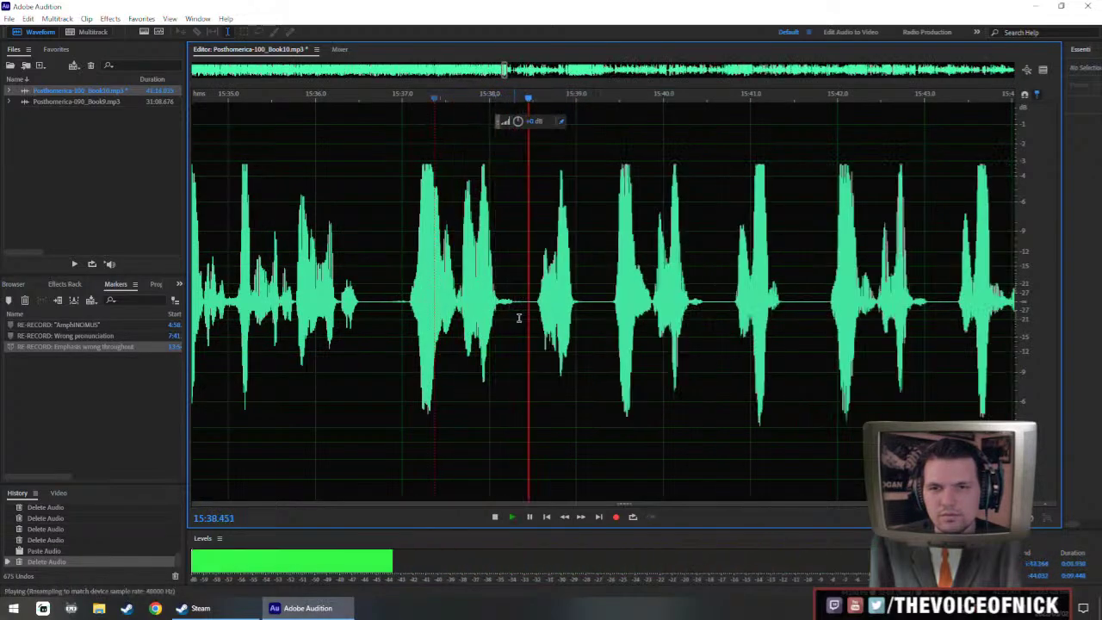
- Delete the repeated takes from about 15:38.4 to 15:43.3 and play back briefly from about 15:41
{"action": "key", "text": "space"}
{"action": "left_click_drag", "start_coordinate": [524, 313], "coordinate": [960, 353]}
{"action": "scroll", "coordinate": [956, 353], "scroll_direction": "down", "scroll_amount": 3}
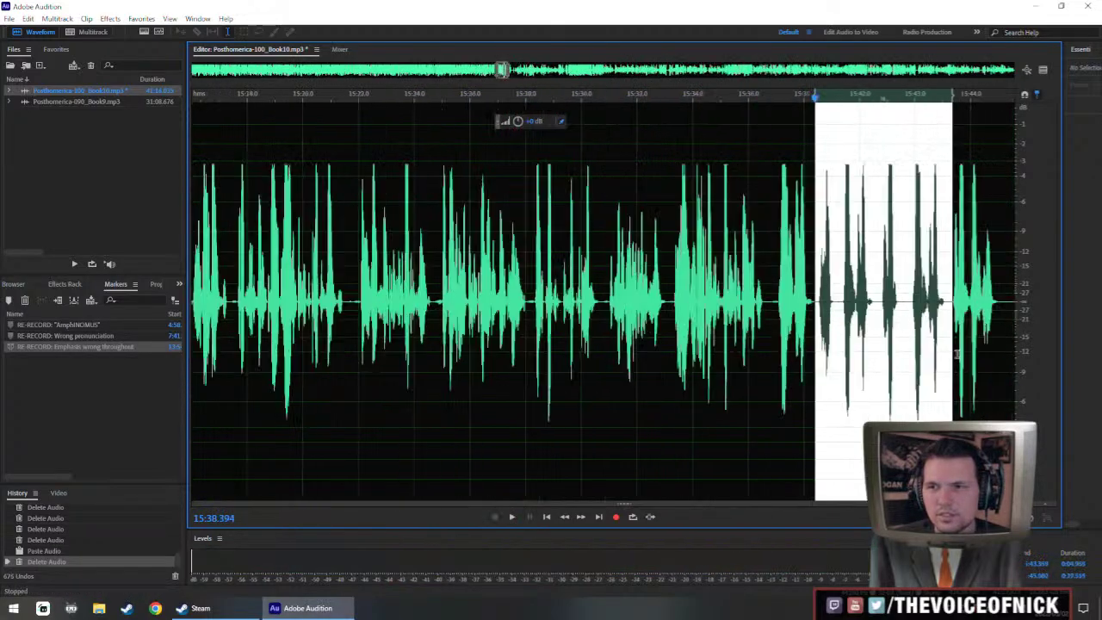
{"action": "key", "text": "Delete"}
{"action": "left_click", "coordinate": [742, 325]}
{"action": "key", "text": "space"}
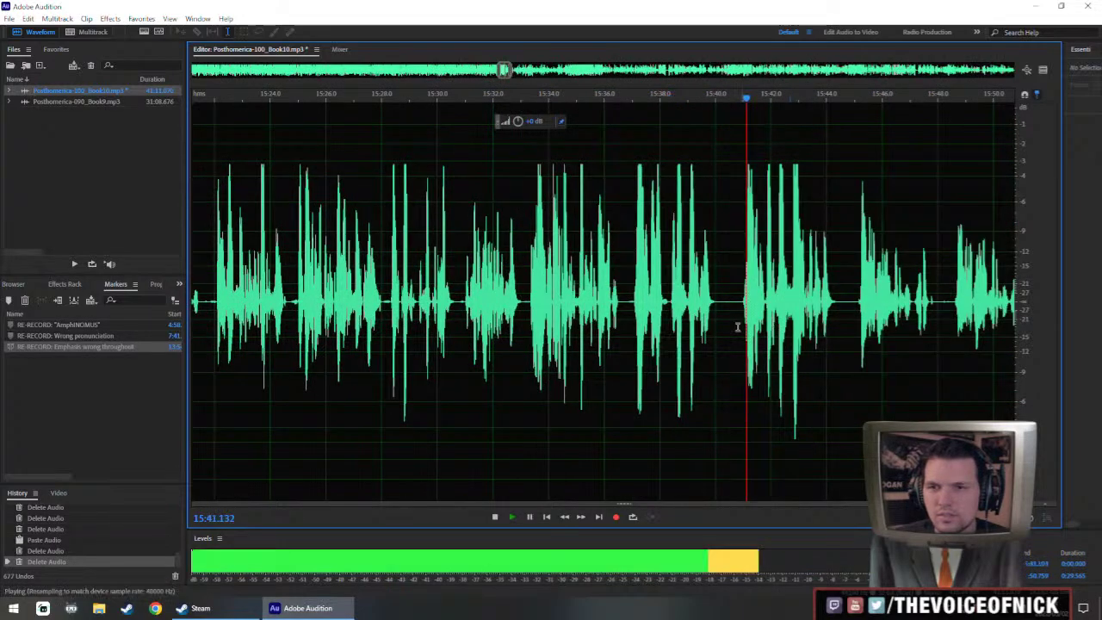
{"action": "key", "text": "space"}
- Trim a sliver of silence from the pause at about 15:38.3 and play back from about 15:37.3
{"action": "left_click", "coordinate": [654, 324]}
{"action": "key", "text": "space"}
{"action": "scroll", "coordinate": [669, 323], "scroll_direction": "up", "scroll_amount": 4}
{"action": "key", "text": "space"}
{"action": "left_click", "coordinate": [670, 319]}
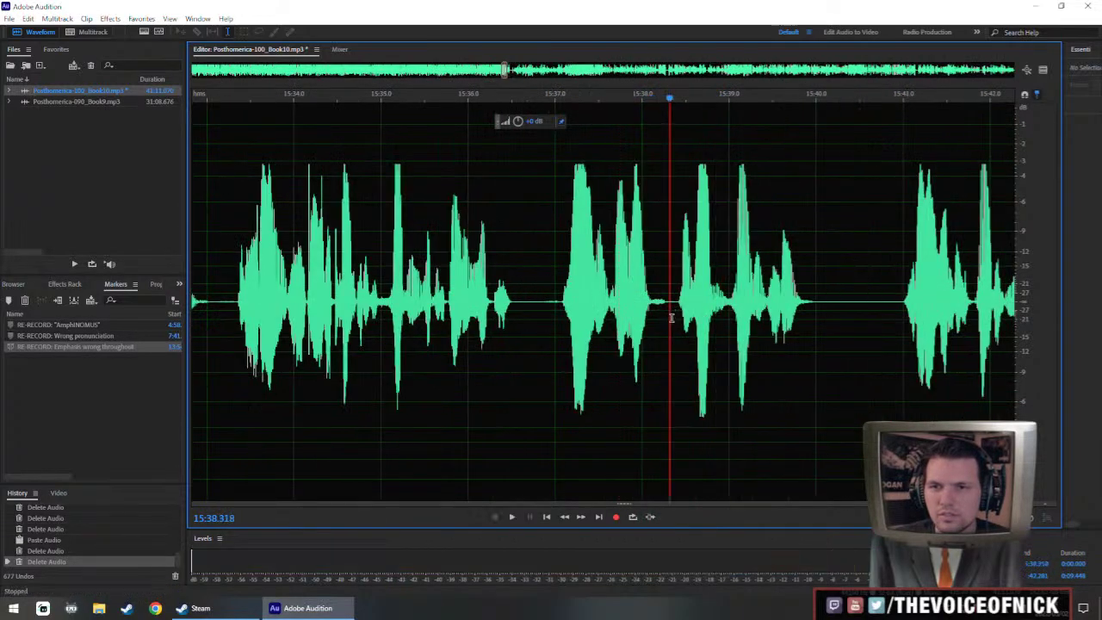
{"action": "key", "text": "Delete"}
{"action": "left_click", "coordinate": [580, 284]}
{"action": "key", "text": "space"}
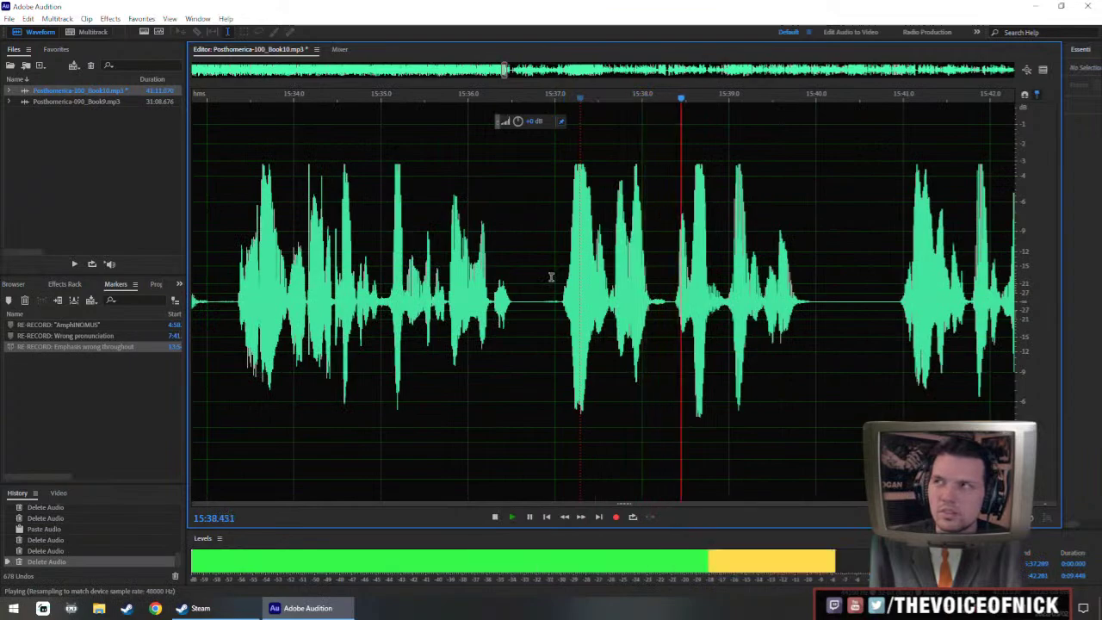
{"action": "key", "text": "space"}
- Copy about 0.1 seconds of silence at 15:40.1, paste it into the pause at about 15:38.4, and play back from about 15:36.3
{"action": "scroll", "coordinate": [699, 303], "scroll_direction": "up", "scroll_amount": 1}
{"action": "left_click_drag", "start_coordinate": [870, 319], "coordinate": [880, 320]}
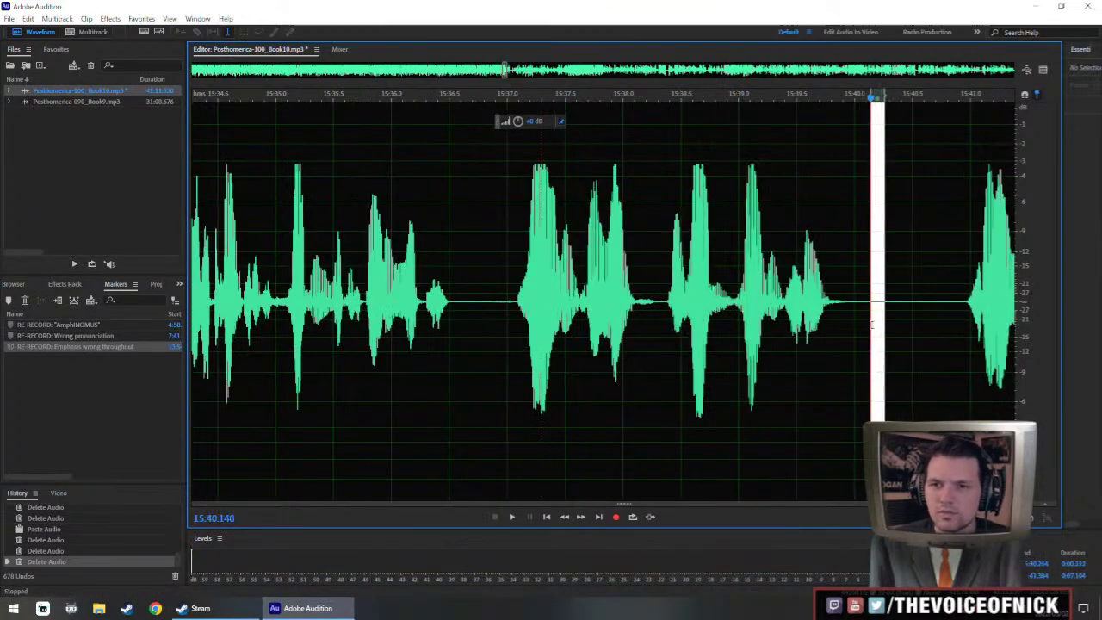
{"action": "key", "text": "ctrl+c"}
{"action": "left_click", "coordinate": [664, 308]}
{"action": "key", "text": "ctrl+v"}
{"action": "left_click", "coordinate": [426, 257]}
{"action": "key", "text": "space"}
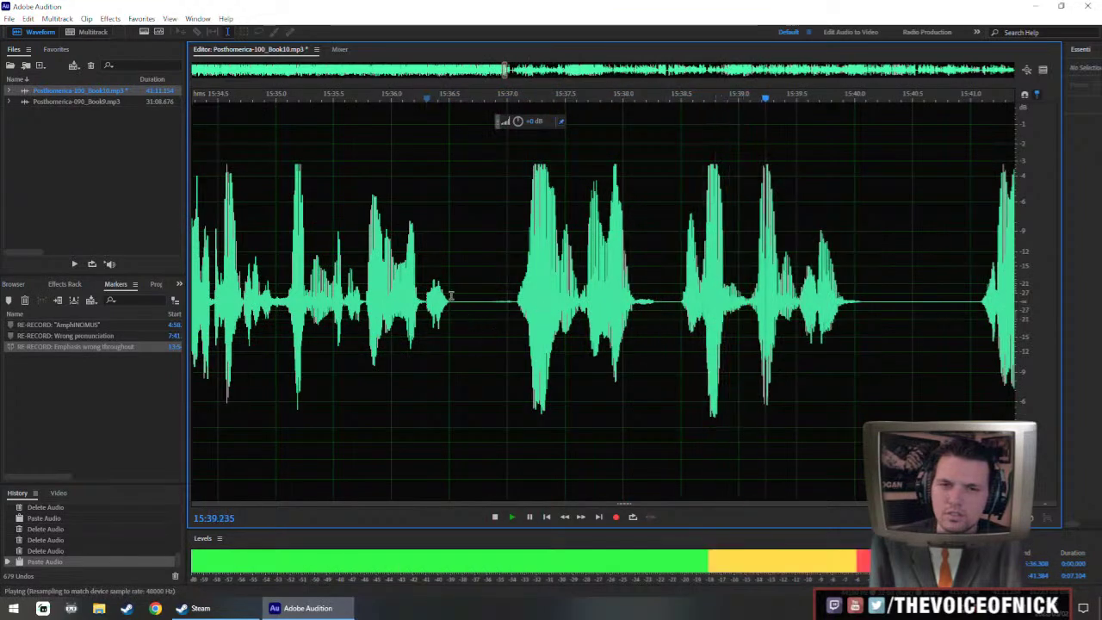
- Play back from about 15:35.4 and compare the repeated takes between 15:45 and 15:55
{"action": "scroll", "coordinate": [376, 301], "scroll_direction": "down", "scroll_amount": 4}
{"action": "key", "text": "space"}
{"action": "left_click", "coordinate": [359, 311]}
{"action": "key", "text": "space"}
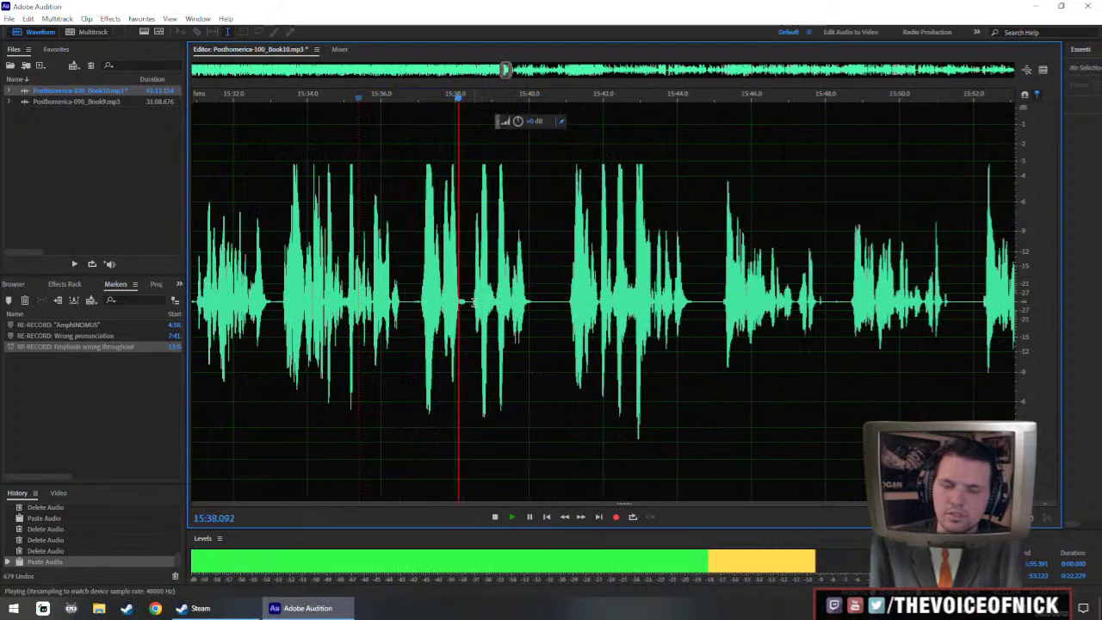
{"action": "scroll", "coordinate": [525, 323], "scroll_direction": "down", "scroll_amount": 2}
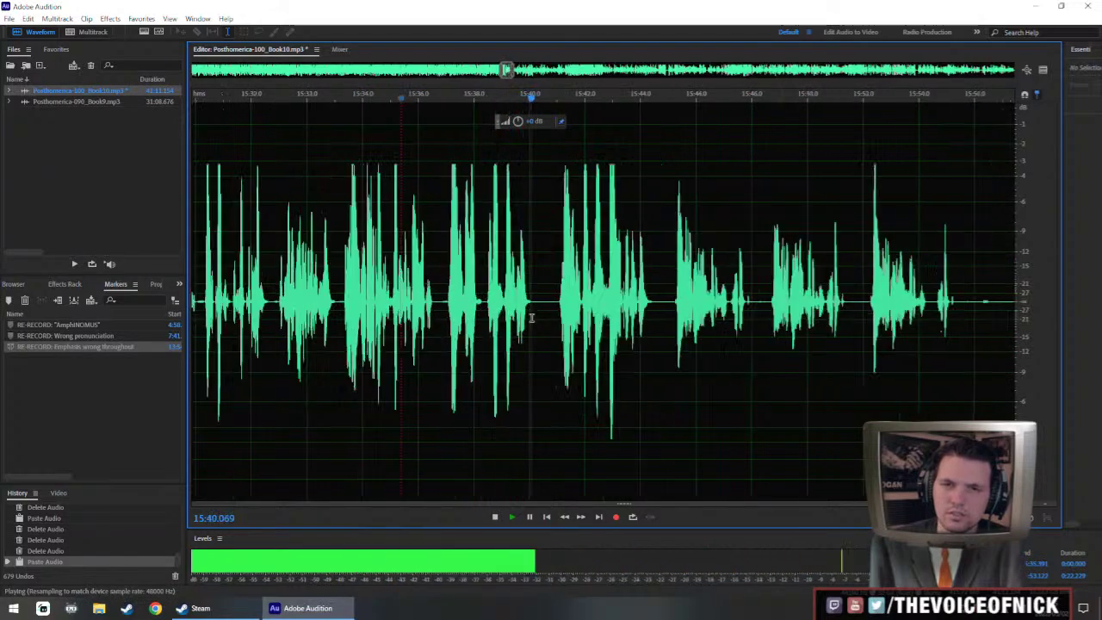
{"action": "scroll", "coordinate": [531, 316], "scroll_direction": "down", "scroll_amount": 1}
{"action": "scroll", "coordinate": [531, 317], "scroll_direction": "down", "scroll_amount": 1}
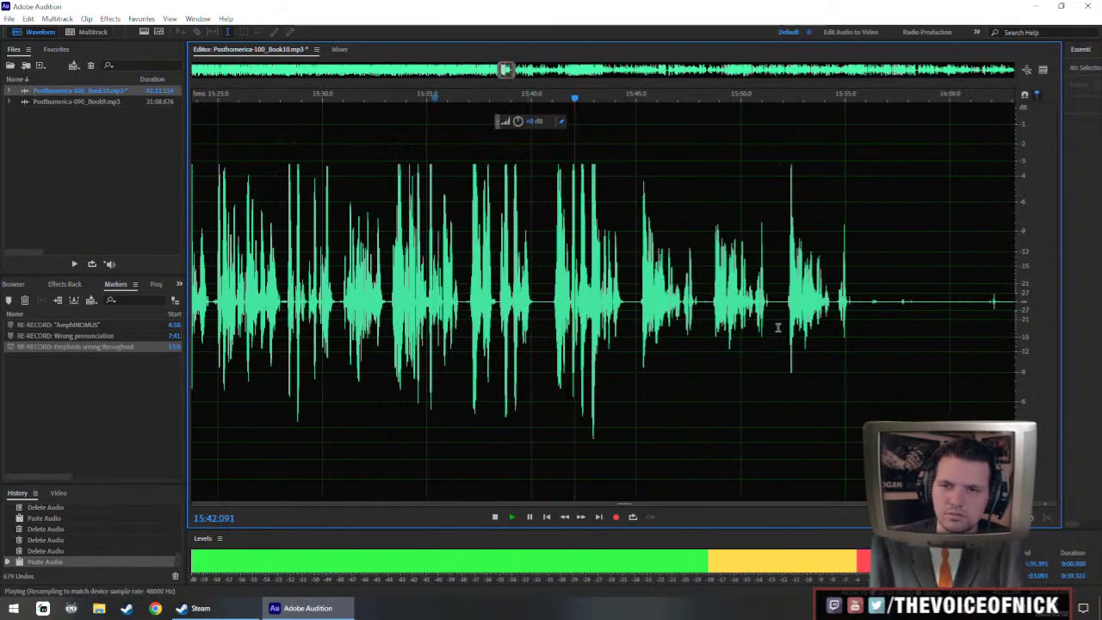
{"action": "scroll", "coordinate": [777, 327], "scroll_direction": "up", "scroll_amount": 4}
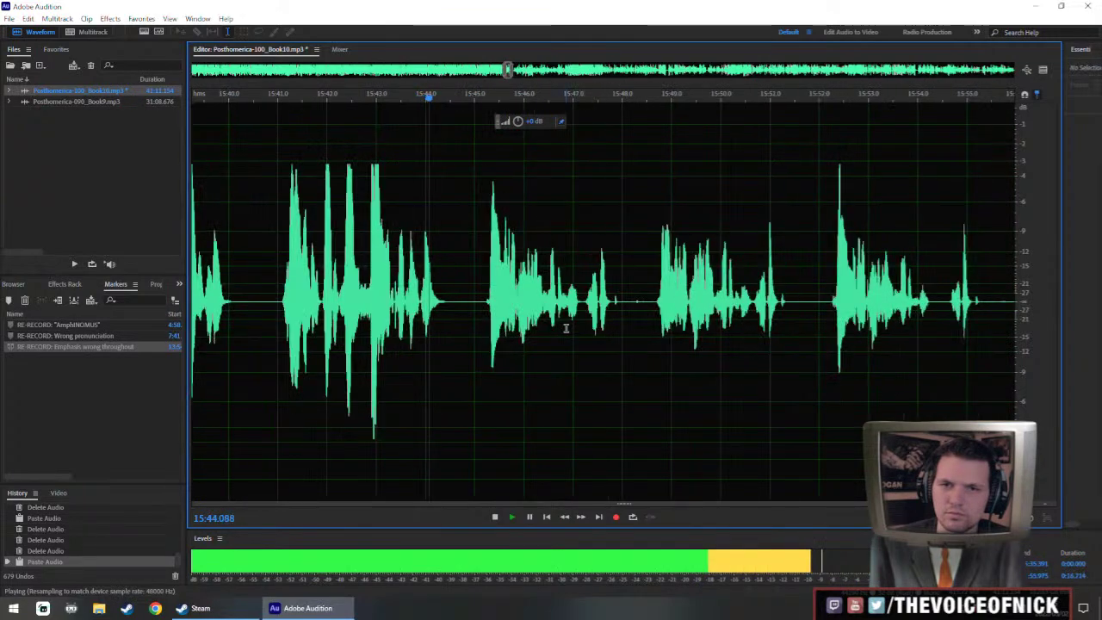
{"action": "scroll", "coordinate": [566, 327], "scroll_direction": "down", "scroll_amount": 2}
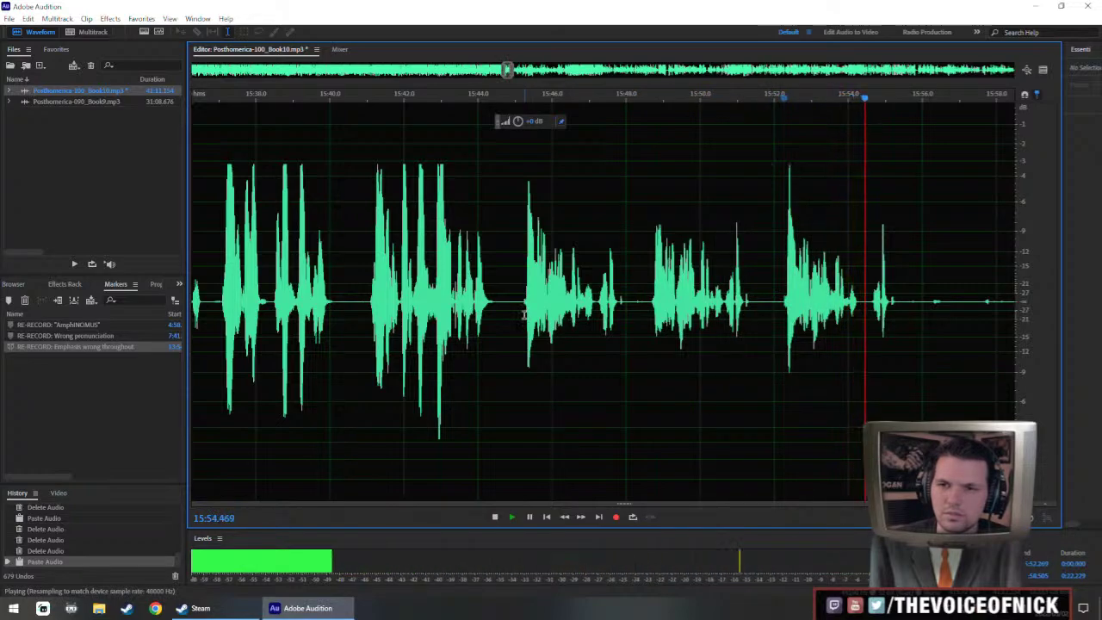
- Stop playback and delete the repeated takes from about 15:45.2 to 15:52.3
{"action": "key", "text": "space"}
{"action": "left_click_drag", "start_coordinate": [524, 315], "coordinate": [783, 346]}
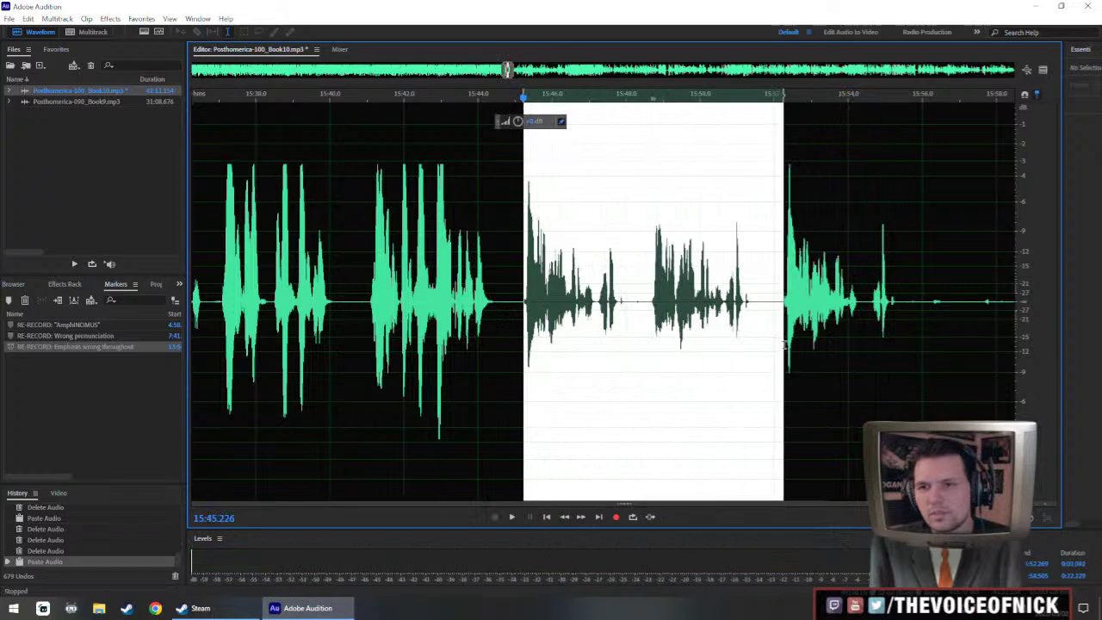
{"action": "key", "text": "Delete"}
- Raise the level from about 15:43.4 to 15:48.4, apply the effects rack to it, and play back from about 15:42.5
{"action": "left_click_drag", "start_coordinate": [641, 308], "coordinate": [450, 340]}
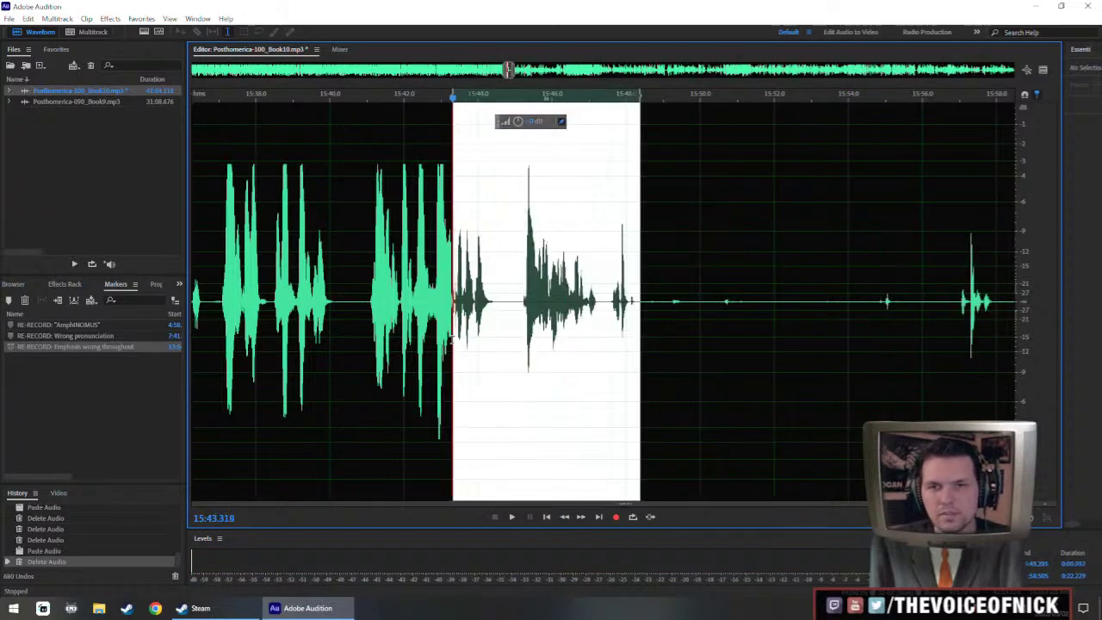
{"action": "scroll", "coordinate": [467, 287], "scroll_direction": "up", "scroll_amount": 3}
{"action": "left_click_drag", "start_coordinate": [518, 122], "coordinate": [528, 121]}
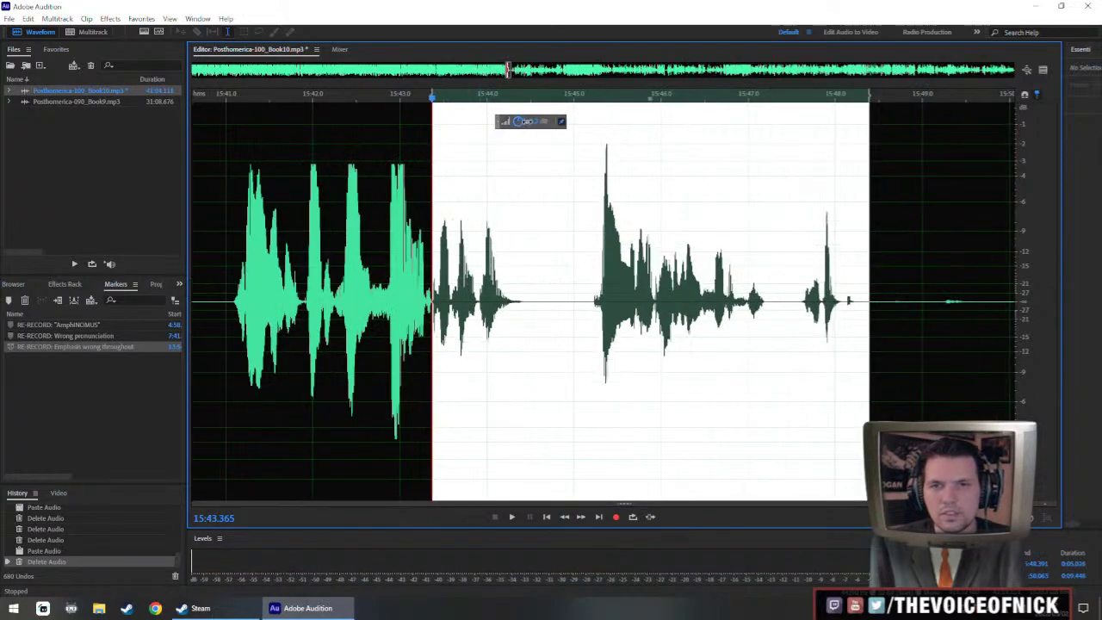
{"action": "key", "text": "space"}
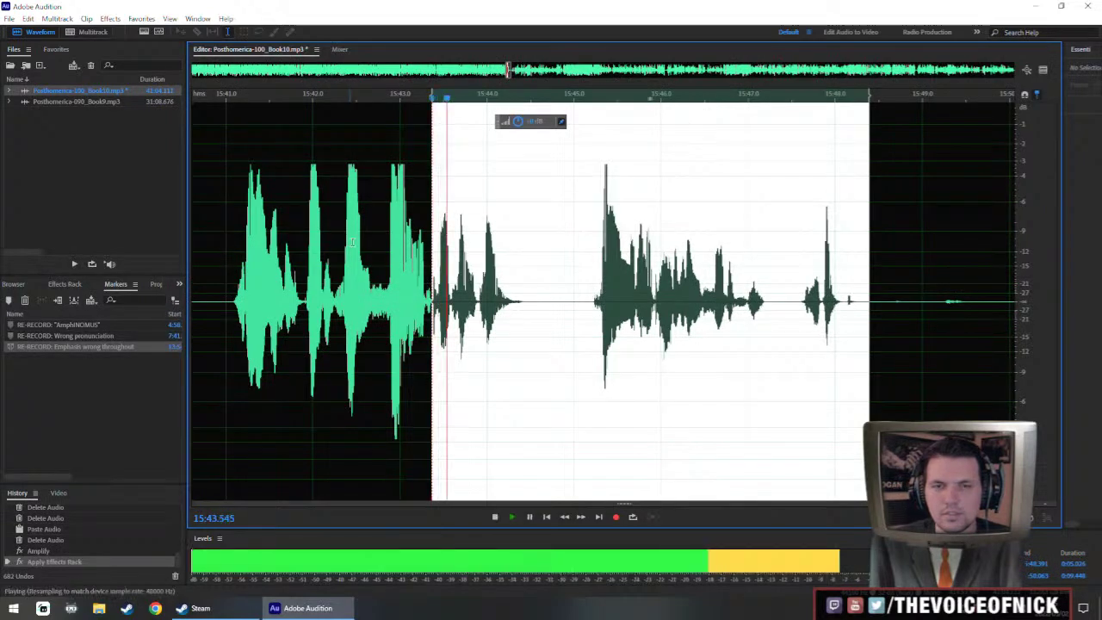
{"action": "left_click", "coordinate": [360, 258]}
{"action": "scroll", "coordinate": [467, 288], "scroll_direction": "down", "scroll_amount": 4}
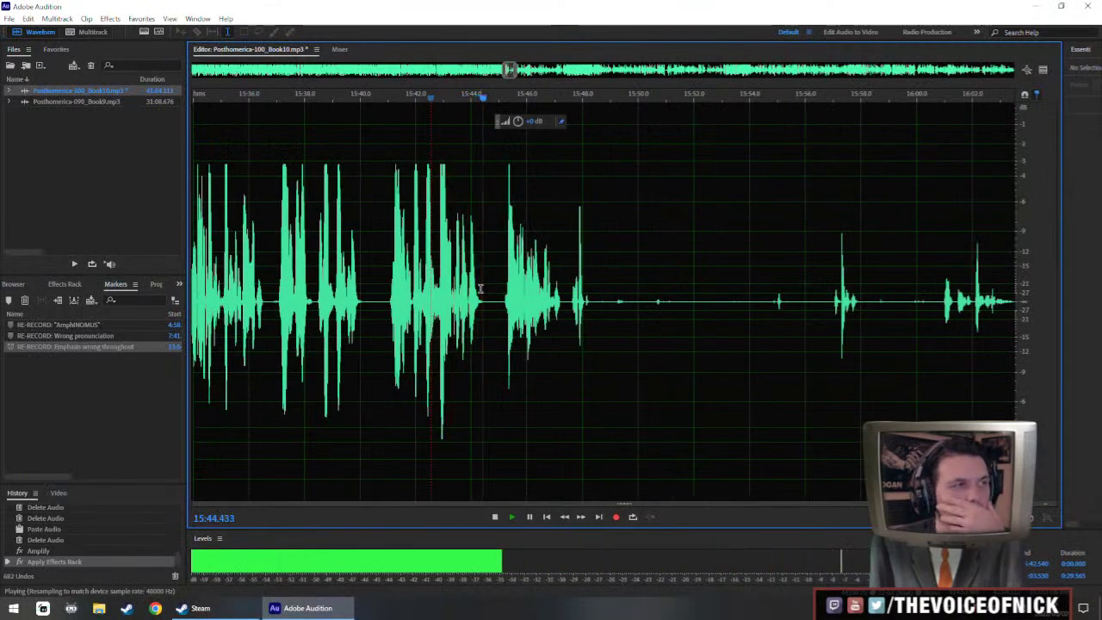
- Audition the retakes around 16:05 and replace the audio from about 15:48.3 to 16:07.9 with 1.2 seconds of silence
{"action": "scroll", "coordinate": [585, 339], "scroll_direction": "right", "scroll_amount": 2}
{"action": "scroll", "coordinate": [585, 337], "scroll_direction": "down", "scroll_amount": 3}
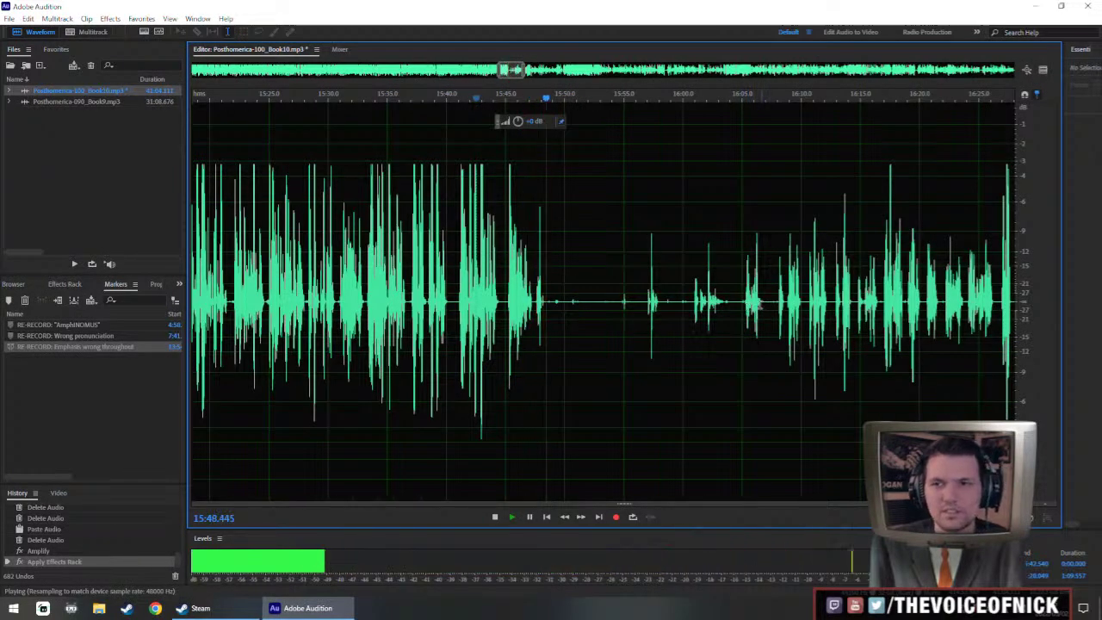
{"action": "left_click", "coordinate": [754, 307]}
{"action": "left_click", "coordinate": [780, 310]}
{"action": "scroll", "coordinate": [517, 308], "scroll_direction": "up", "scroll_amount": 1}
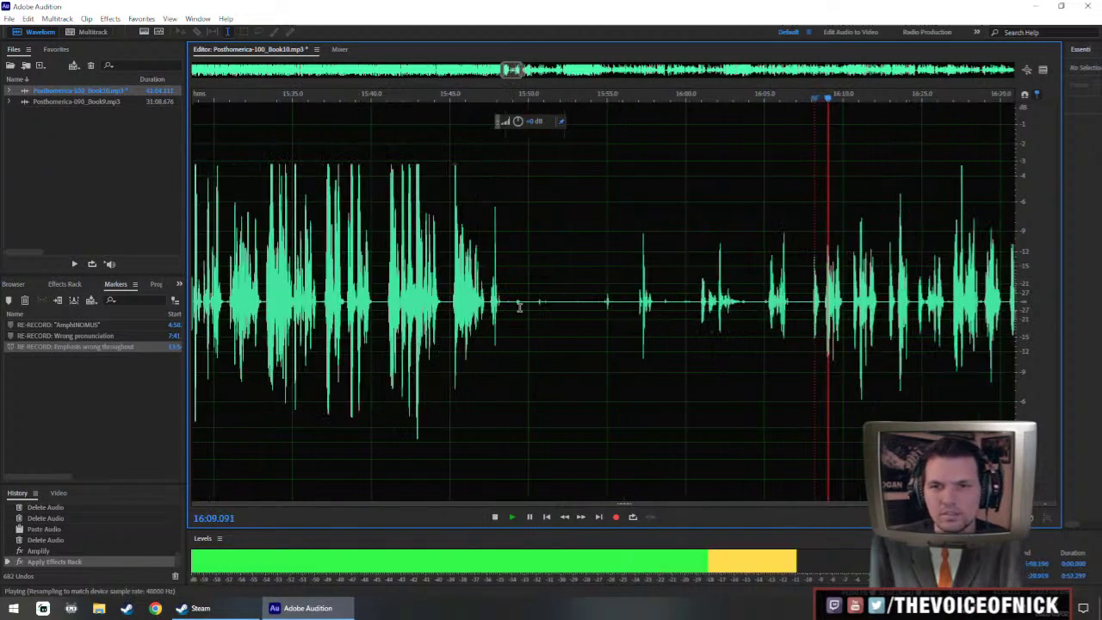
{"action": "key", "text": "space"}
{"action": "left_click_drag", "start_coordinate": [503, 310], "coordinate": [810, 359]}
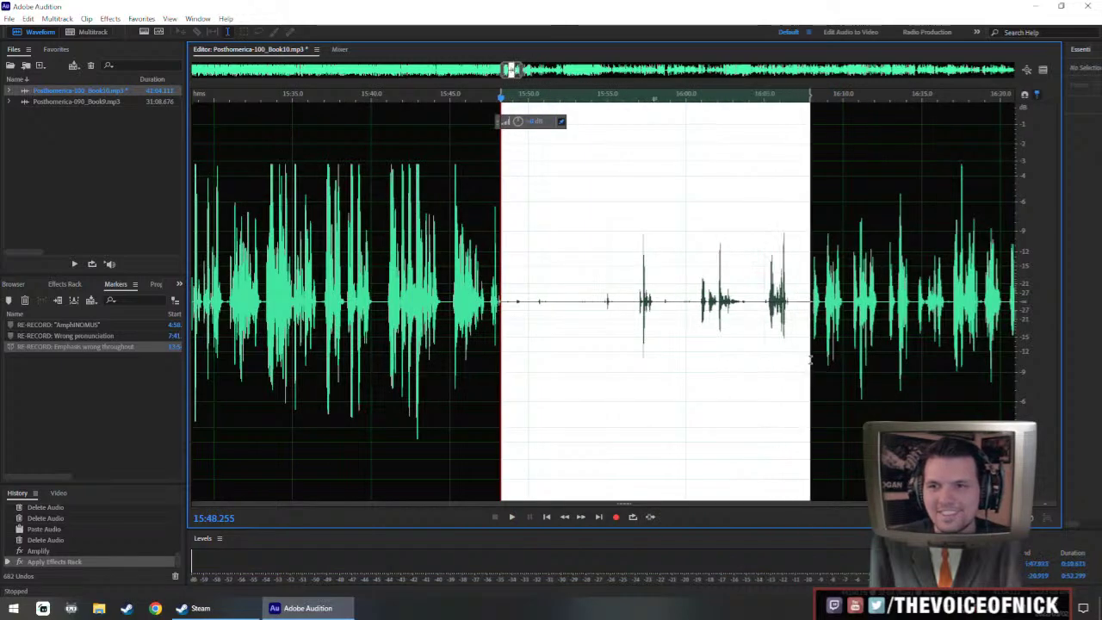
{"action": "key", "text": "shift+s"}
{"action": "type", "text": "1.2"}
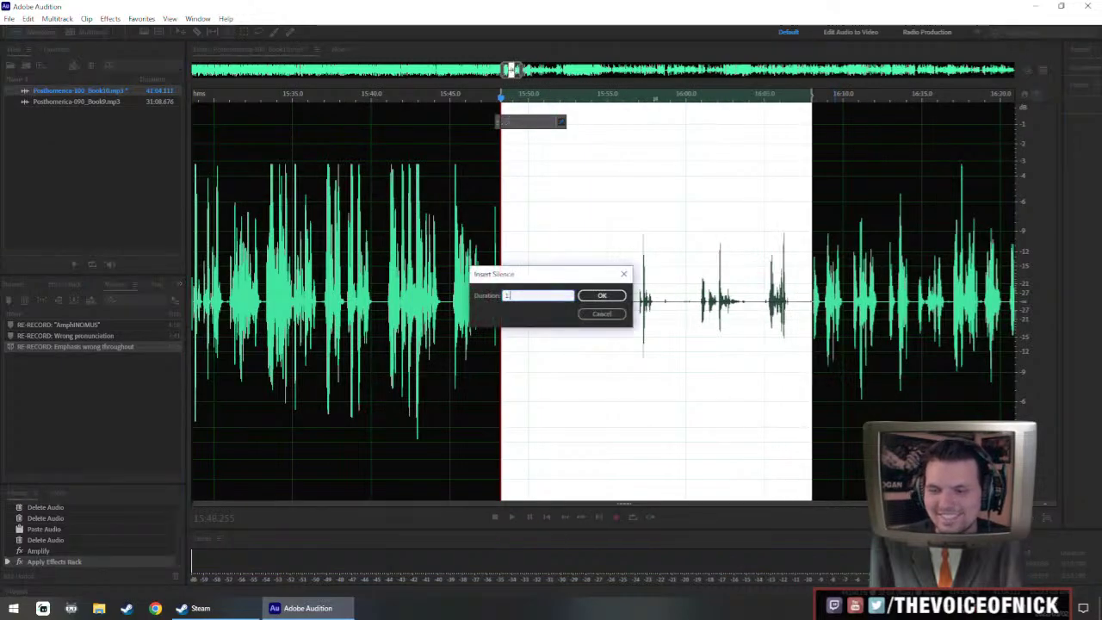
{"action": "key", "text": "Return"}
- Replace the full pause from about 15:48.2 to 15:49.6 with 1.2 seconds of silence and play back from about 15:46
{"action": "scroll", "coordinate": [516, 334], "scroll_direction": "up", "scroll_amount": 4}
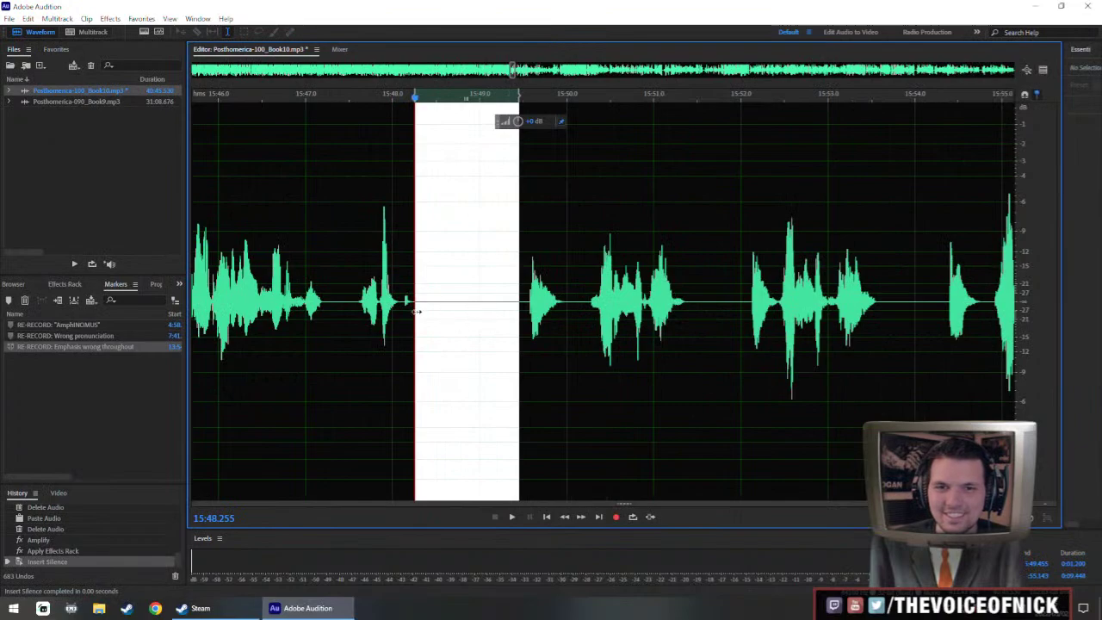
{"action": "left_click_drag", "start_coordinate": [525, 327], "coordinate": [526, 330]}
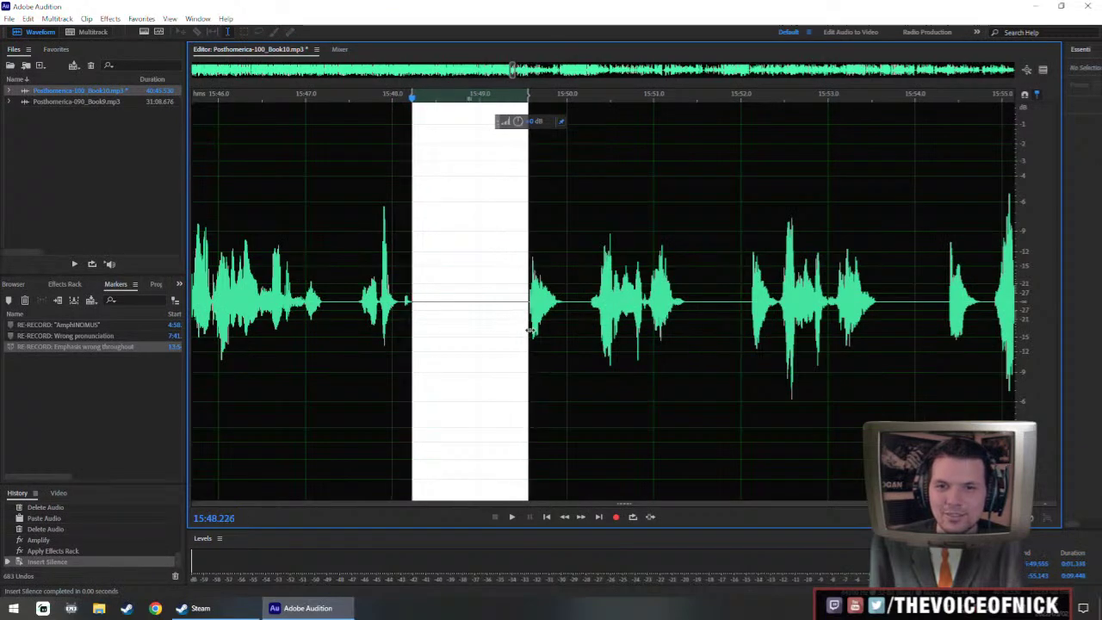
{"action": "scroll", "coordinate": [527, 334], "scroll_direction": "down", "scroll_amount": 3}
{"action": "key", "text": "ctrl+shift+e"}
{"action": "key", "text": "Return"}
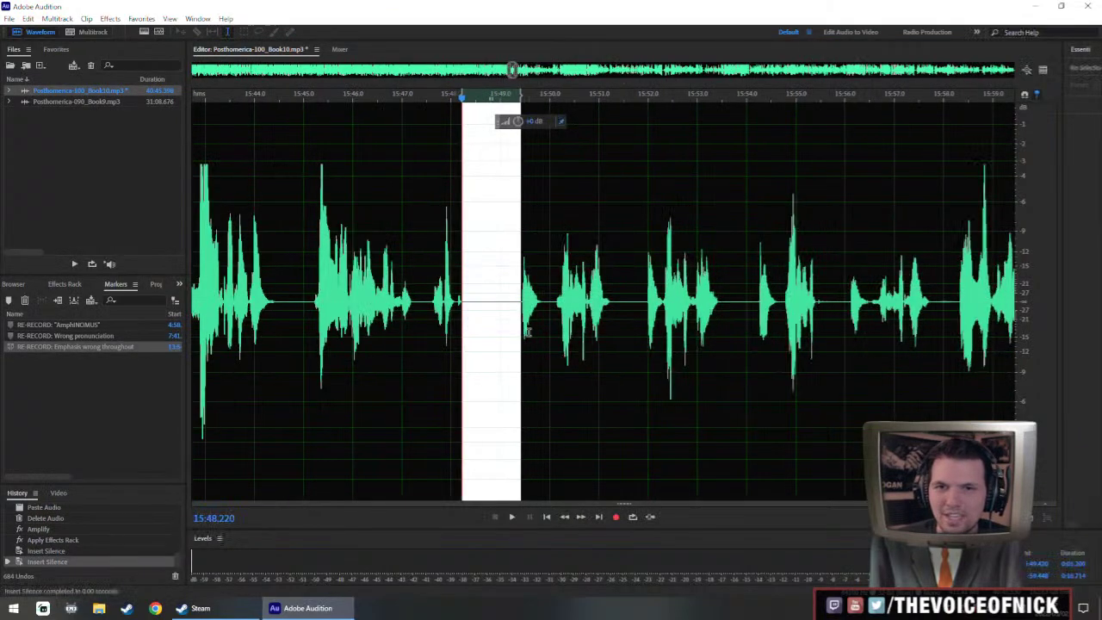
{"action": "left_click", "coordinate": [353, 301]}
{"action": "key", "text": "space"}
{"action": "scroll", "coordinate": [494, 305], "scroll_direction": "down", "scroll_amount": 1}
{"action": "key", "text": "space"}
- Amplify the quieter passage from about 15:49.4 to 16:26.5 by about 3 dB and apply the effects rack to it
{"action": "scroll", "coordinate": [494, 304], "scroll_direction": "down", "scroll_amount": 1}
{"action": "left_click_drag", "start_coordinate": [508, 312], "coordinate": [742, 349]}
{"action": "scroll", "coordinate": [744, 349], "scroll_direction": "down", "scroll_amount": 4}
{"action": "scroll", "coordinate": [667, 339], "scroll_direction": "right", "scroll_amount": 2}
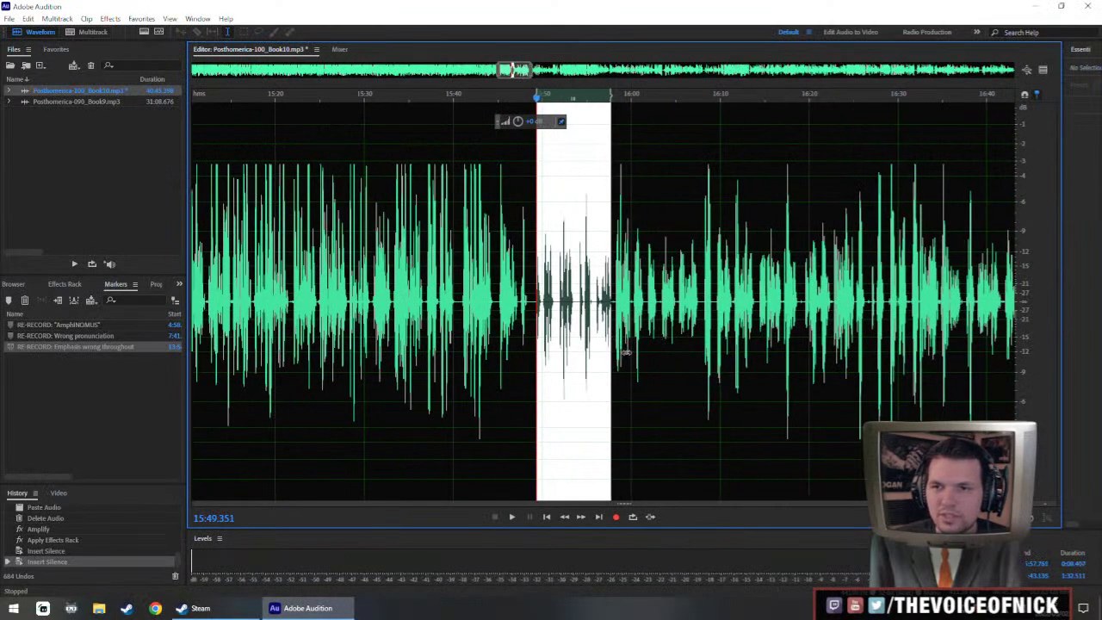
{"action": "left_click_drag", "start_coordinate": [626, 353], "coordinate": [868, 386]}
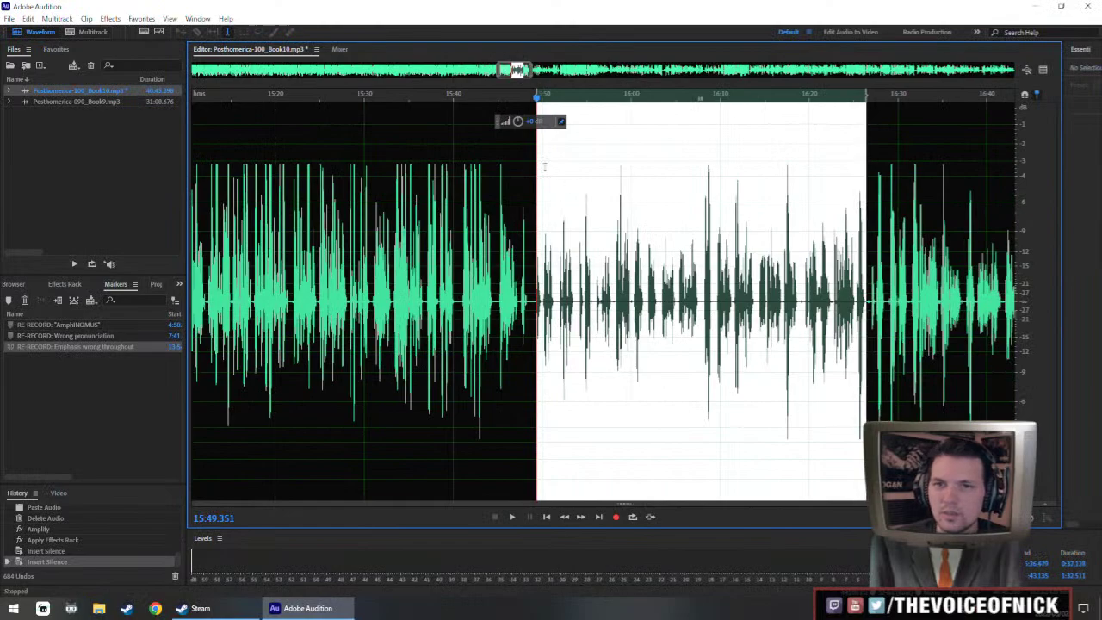
{"action": "left_click_drag", "start_coordinate": [518, 121], "coordinate": [533, 122]}
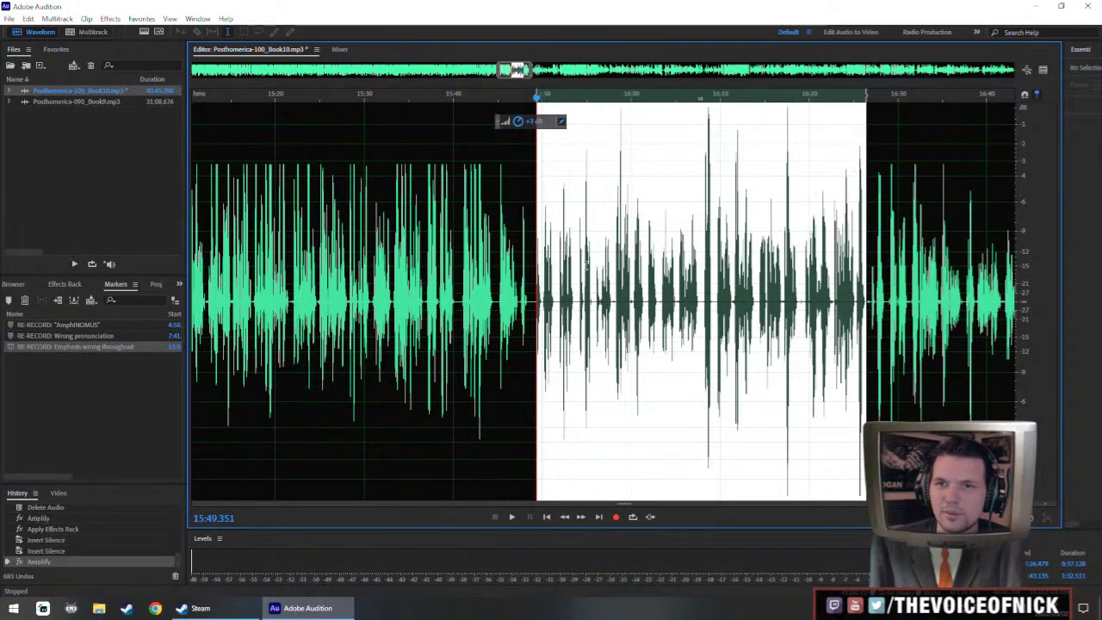
{"action": "key", "text": "ctrl+r"}
{"action": "scroll", "coordinate": [809, 312], "scroll_direction": "right", "scroll_amount": 1}
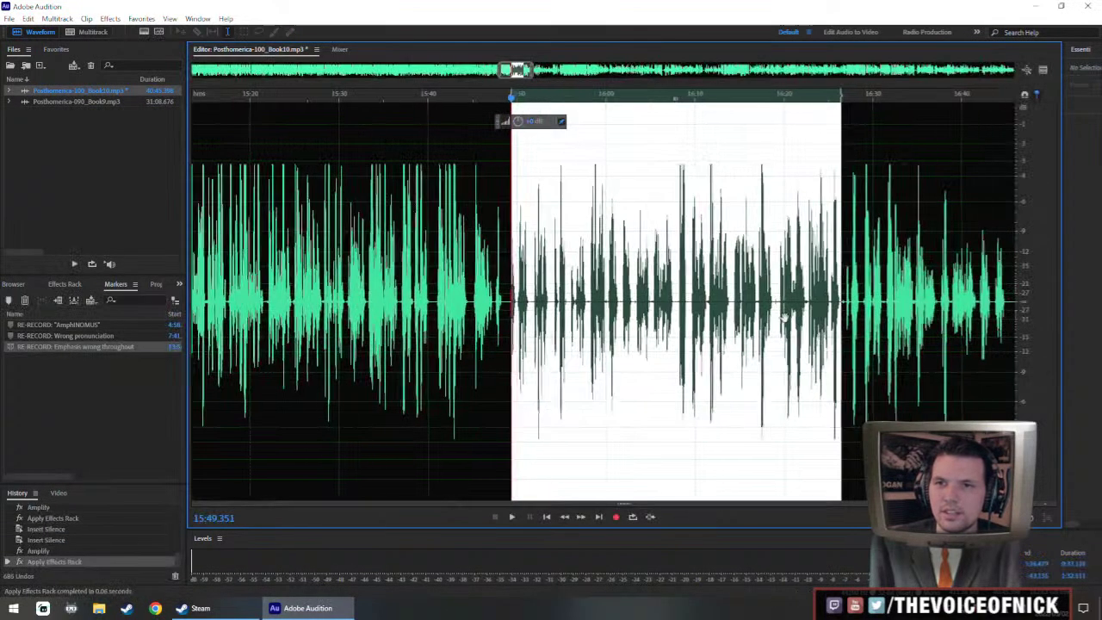
- Compare the takes after 15:46.5, delete the audio from about 15:49.4 to 15:56.1, and play back from about 15:46.6
{"action": "scroll", "coordinate": [530, 321], "scroll_direction": "up", "scroll_amount": 2}
{"action": "left_click", "coordinate": [496, 307]}
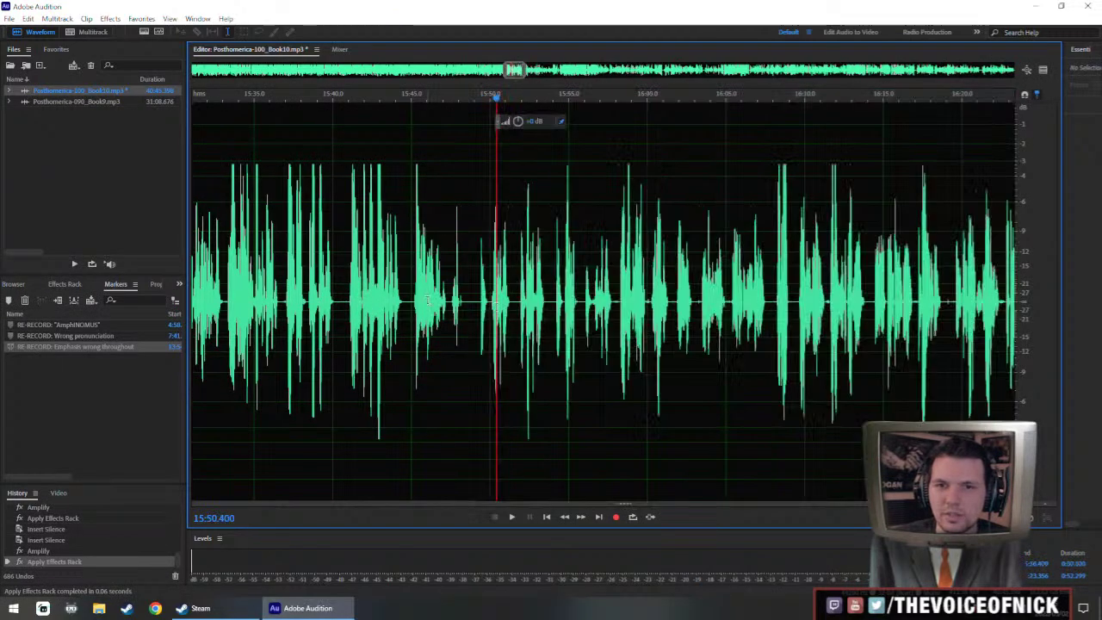
{"action": "key", "text": "space"}
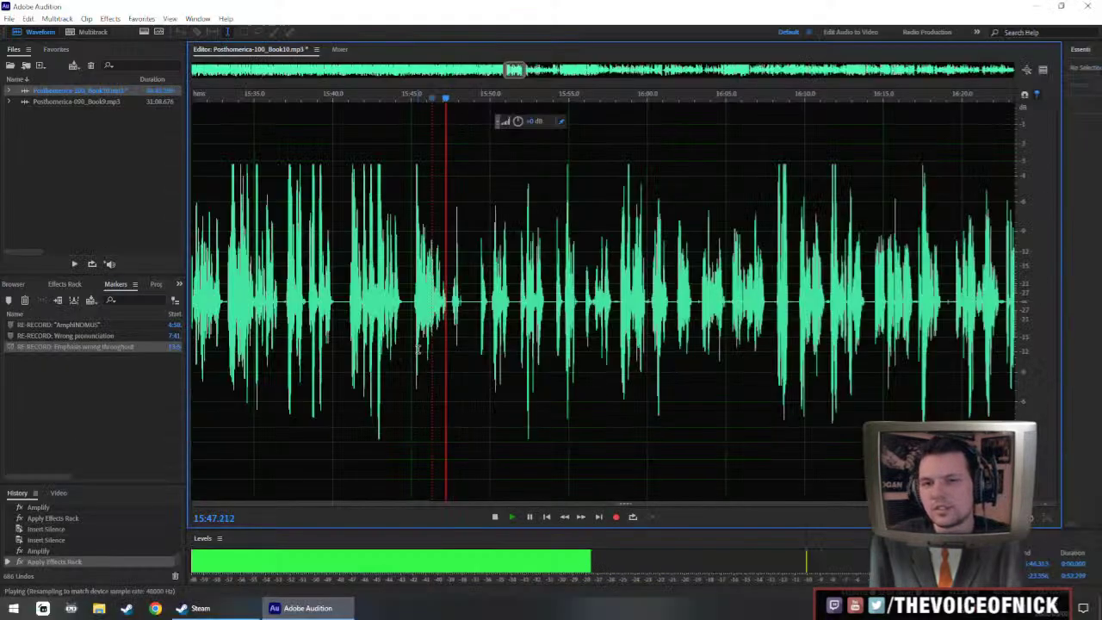
{"action": "key", "text": "space"}
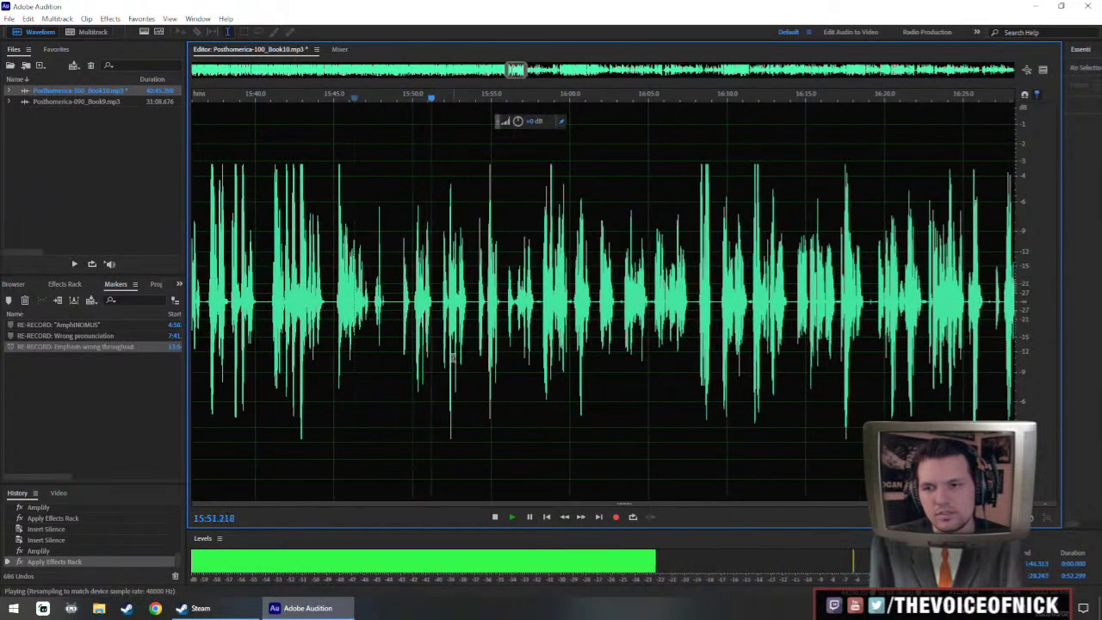
{"action": "scroll", "coordinate": [413, 329], "scroll_direction": "up", "scroll_amount": 3}
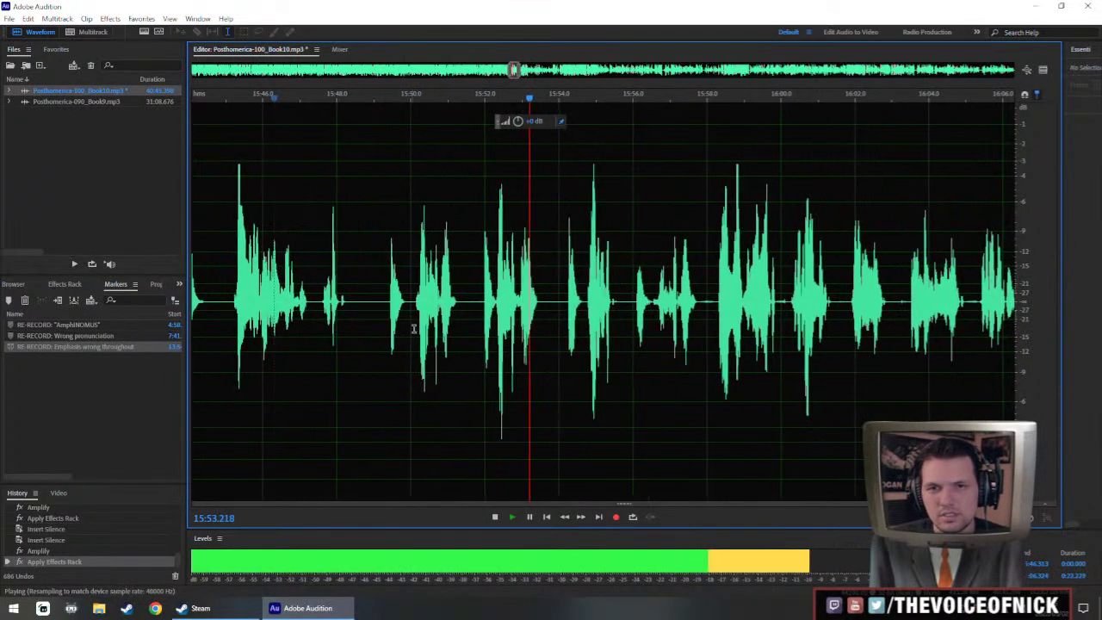
{"action": "scroll", "coordinate": [413, 329], "scroll_direction": "up", "scroll_amount": 1}
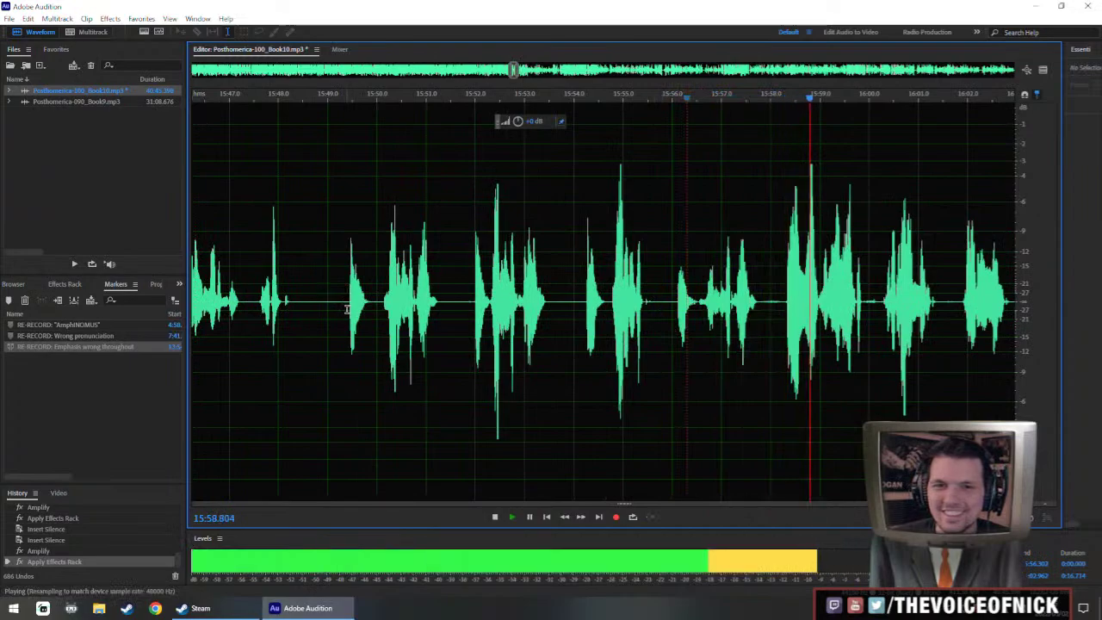
{"action": "left_click_drag", "start_coordinate": [348, 362], "coordinate": [678, 372]}
{"action": "key", "text": "Delete"}
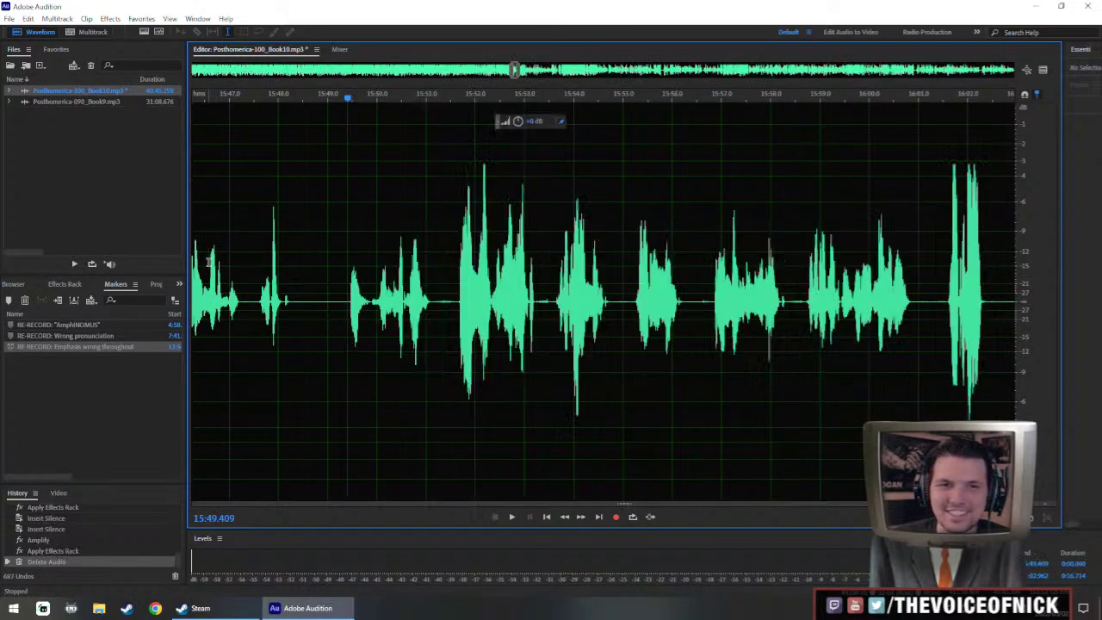
{"action": "key", "text": "space"}
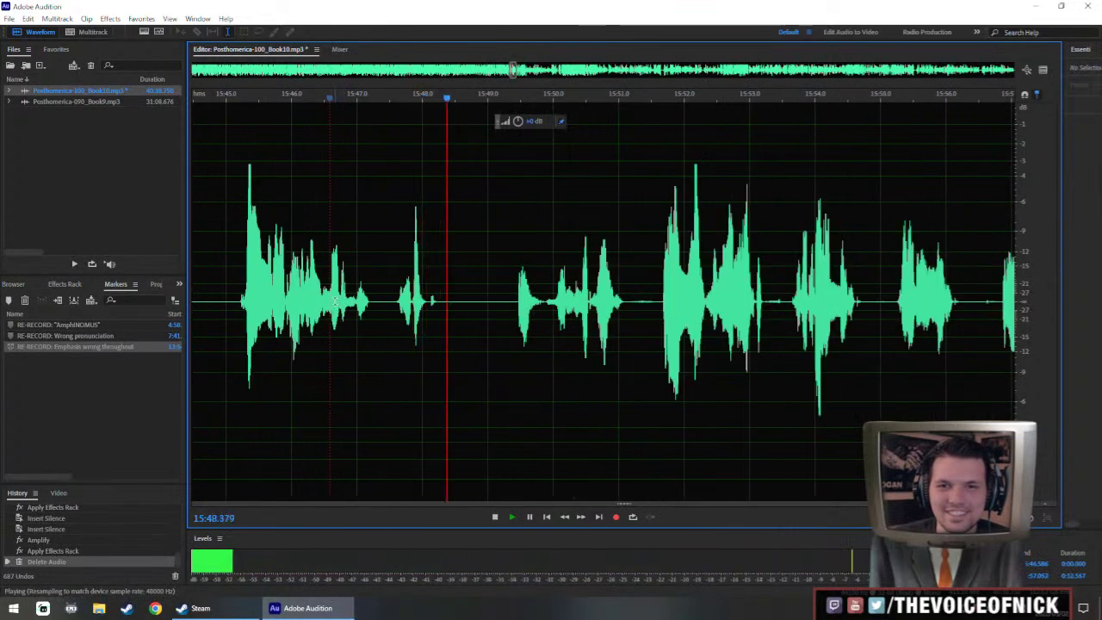
{"action": "scroll", "coordinate": [517, 351], "scroll_direction": "down", "scroll_amount": 3}
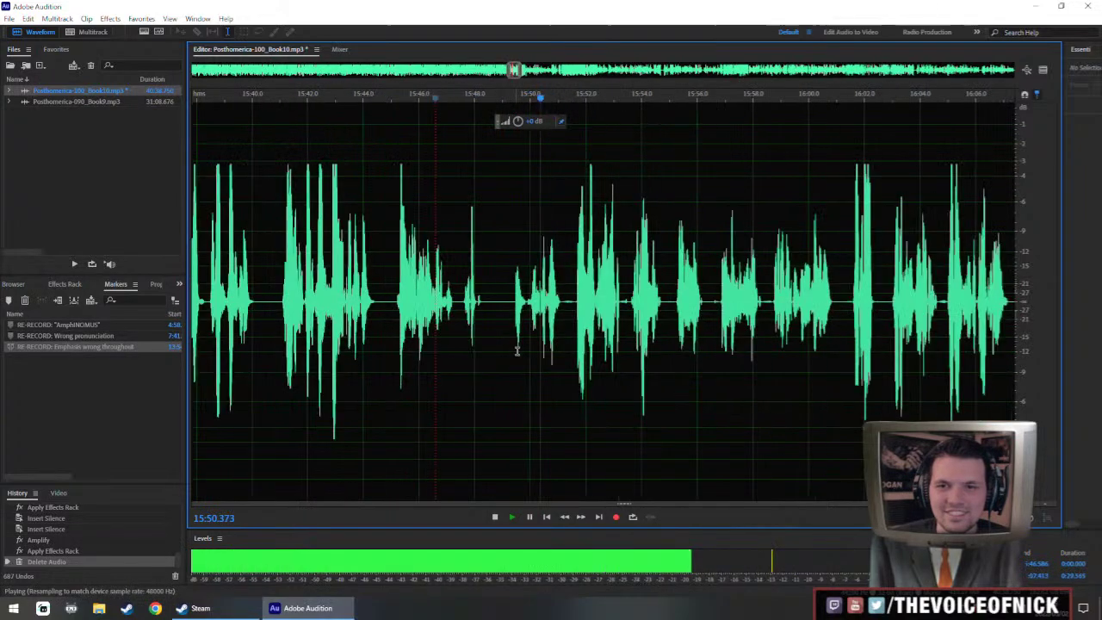
- Raise the level of the phrase from about 15:49.4 to 15:51.1, apply the effects rack, and play back from about 15:47.2
{"action": "scroll", "coordinate": [520, 334], "scroll_direction": "up", "scroll_amount": 3}
{"action": "left_click_drag", "start_coordinate": [509, 335], "coordinate": [622, 335]}
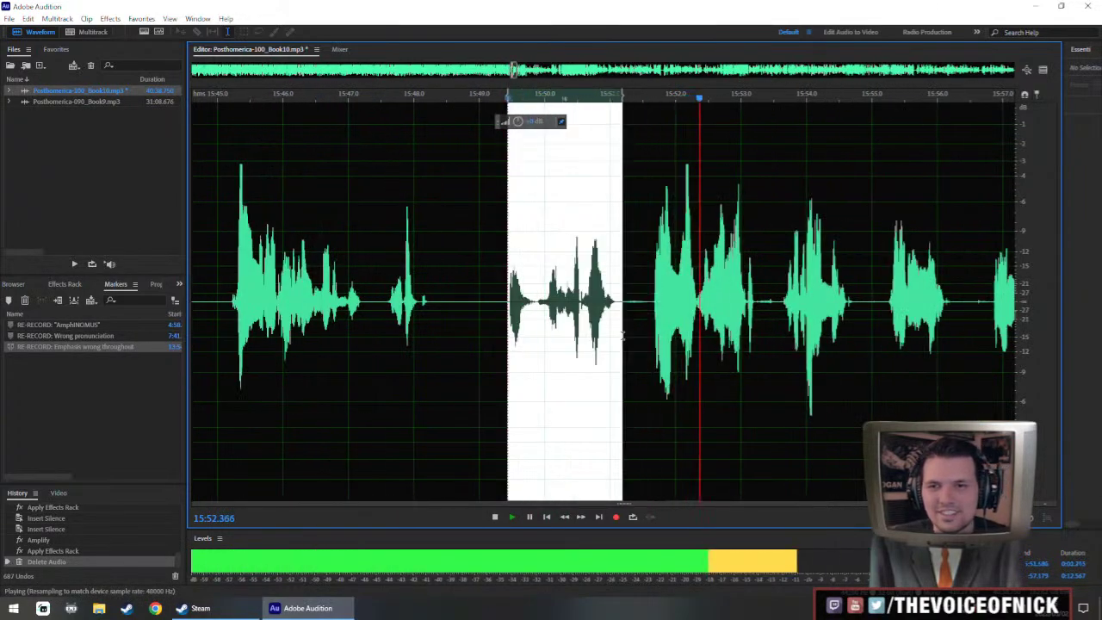
{"action": "key", "text": "space"}
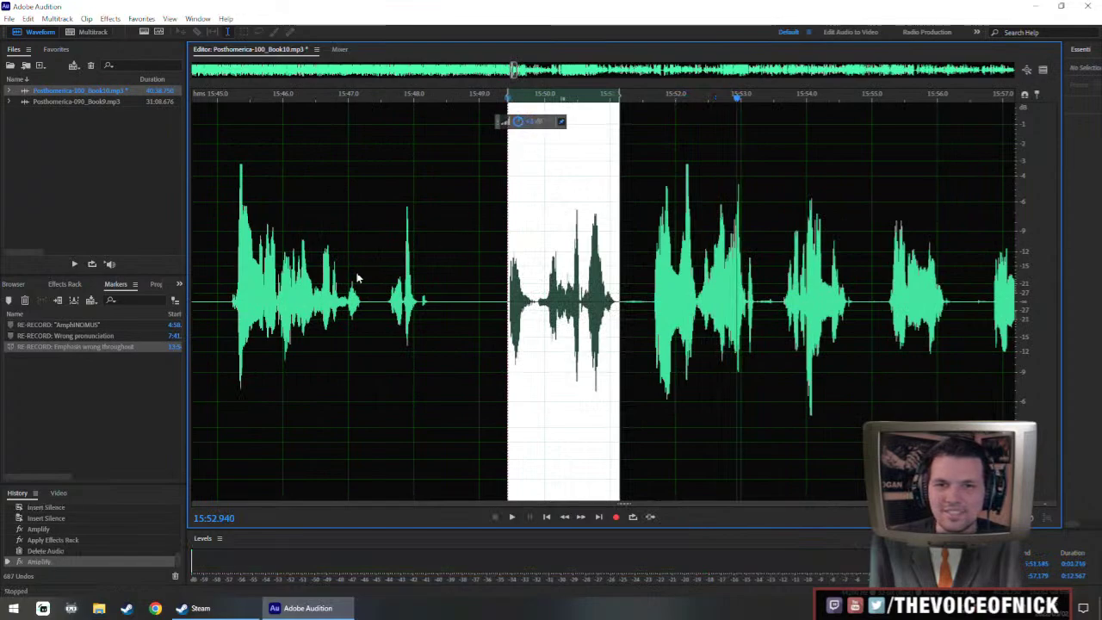
{"action": "left_click", "coordinate": [358, 277]}
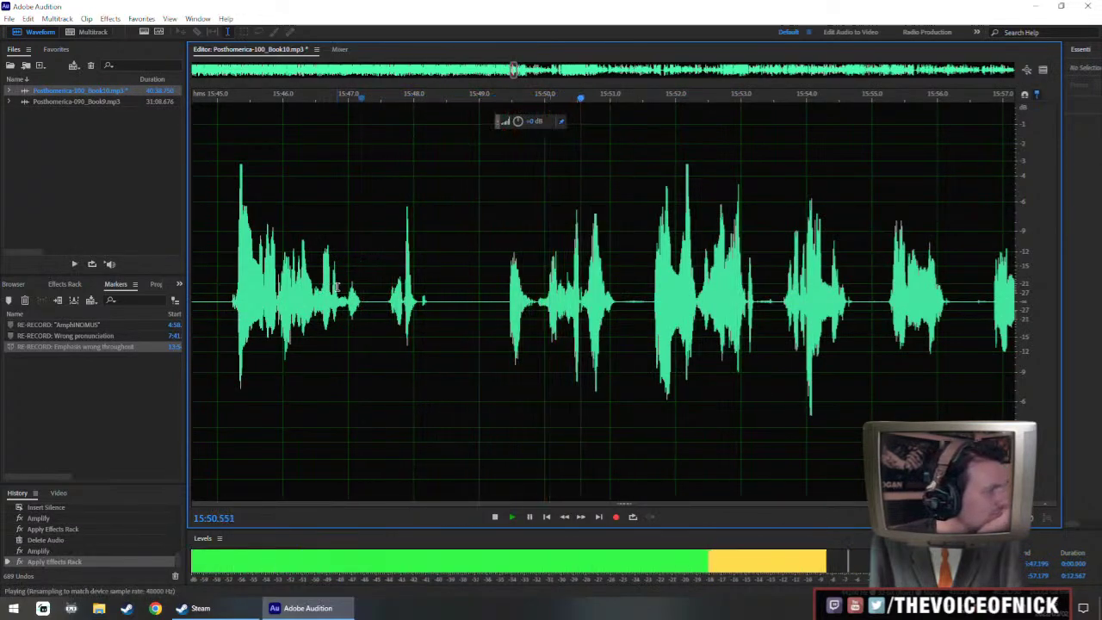
{"action": "scroll", "coordinate": [480, 345], "scroll_direction": "down", "scroll_amount": 3}
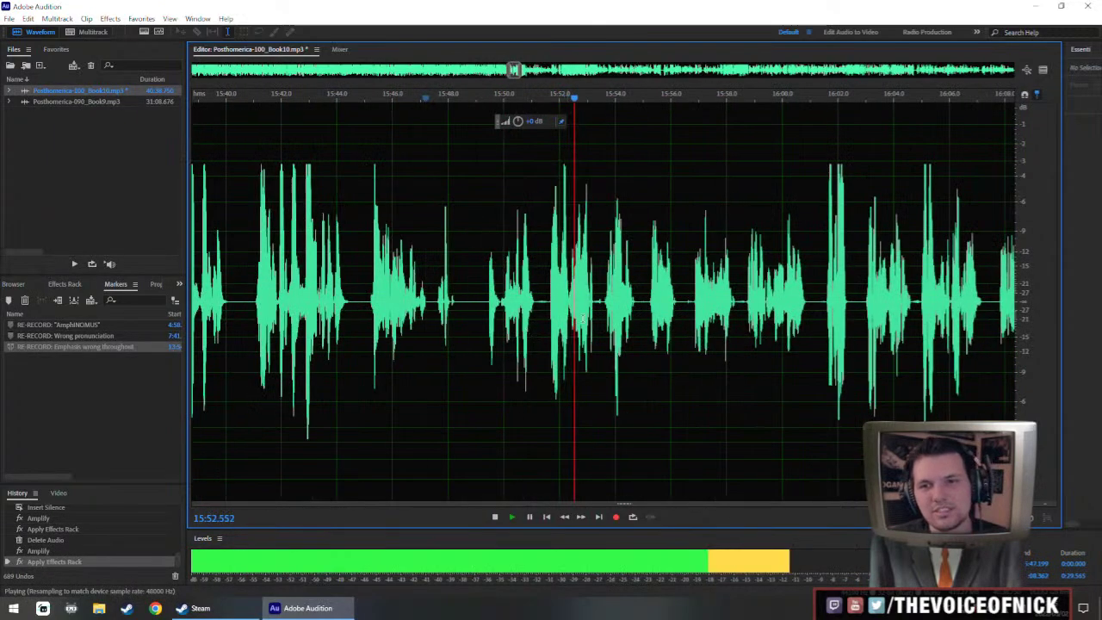
{"action": "scroll", "coordinate": [600, 334], "scroll_direction": "up", "scroll_amount": 1}
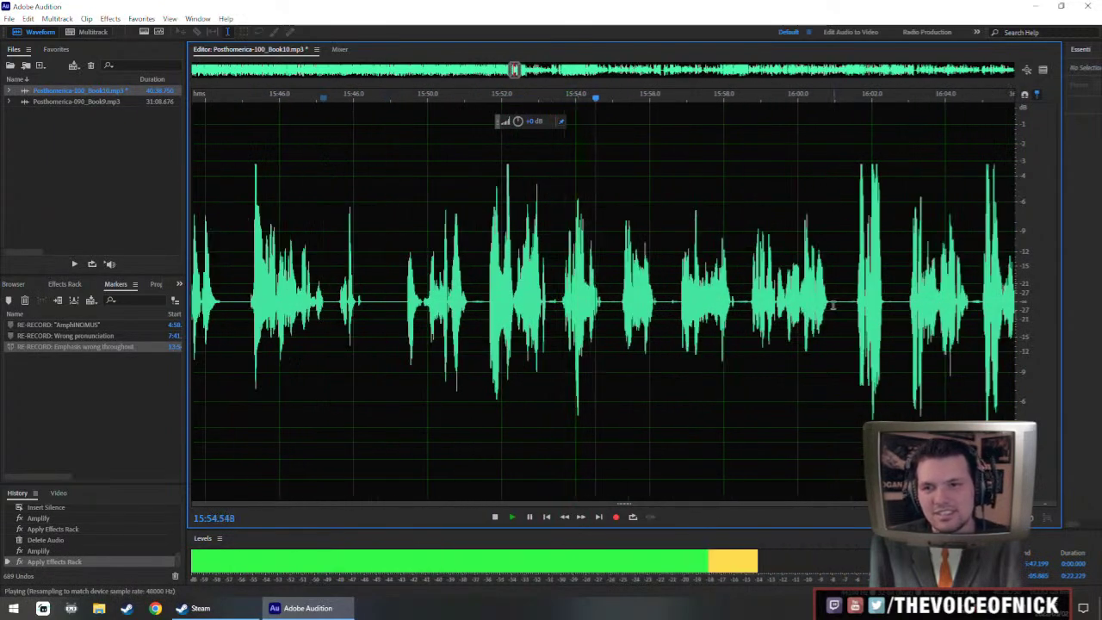
- Audition the takes around 15:57, delete the audio from about 15:53.2 to 15:58.3, and play back from about 15:52.9
{"action": "left_click_drag", "start_coordinate": [833, 306], "coordinate": [638, 320]}
{"action": "left_click", "coordinate": [706, 322]}
{"action": "left_click", "coordinate": [681, 323]}
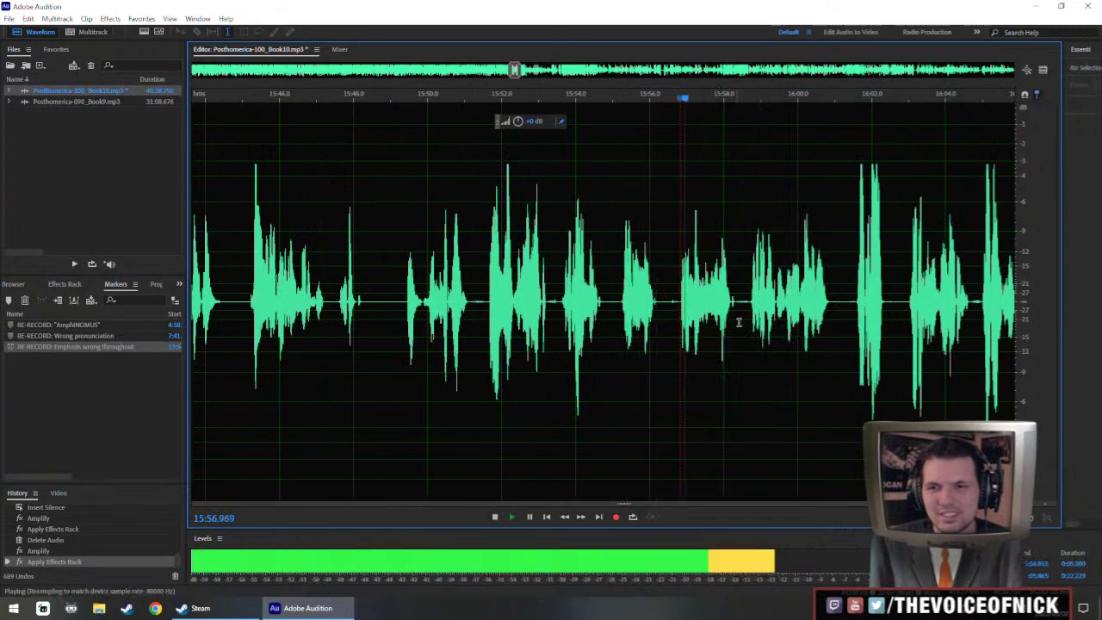
{"action": "scroll", "coordinate": [569, 303], "scroll_direction": "up", "scroll_amount": 2}
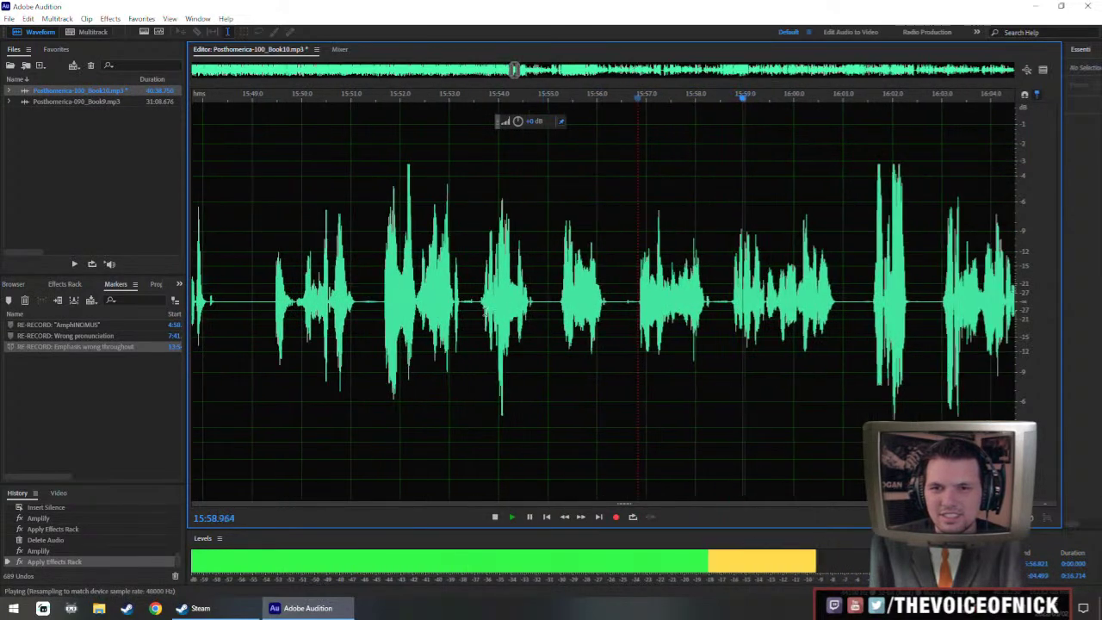
{"action": "left_click", "coordinate": [480, 309]}
{"action": "key", "text": "space"}
{"action": "left_click_drag", "start_coordinate": [481, 307], "coordinate": [730, 351]}
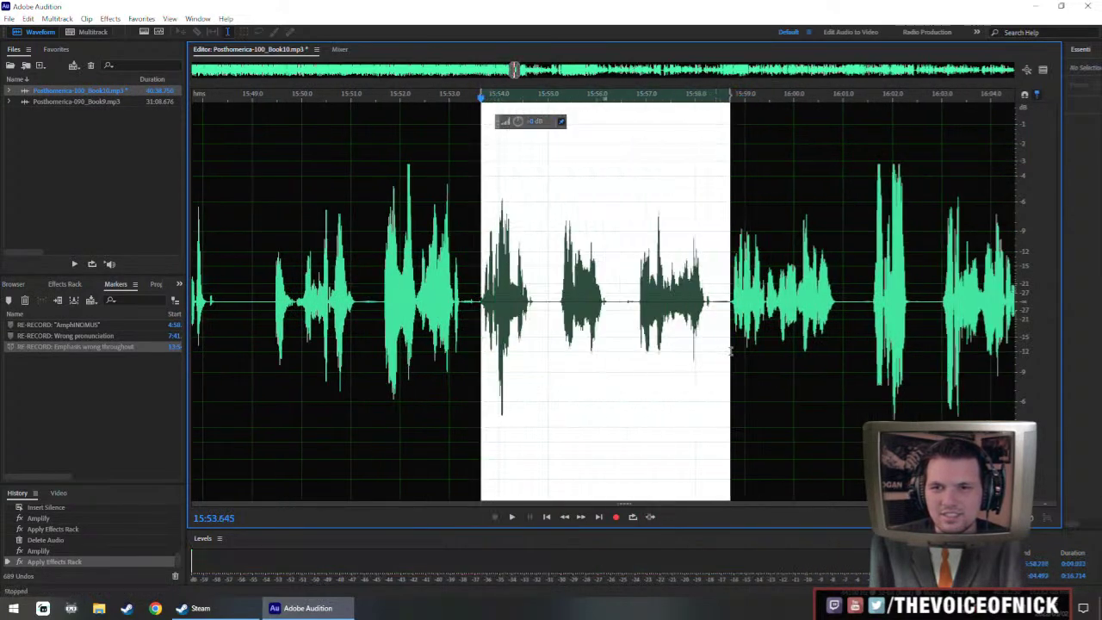
{"action": "left_click_drag", "start_coordinate": [468, 328], "coordinate": [459, 328]}
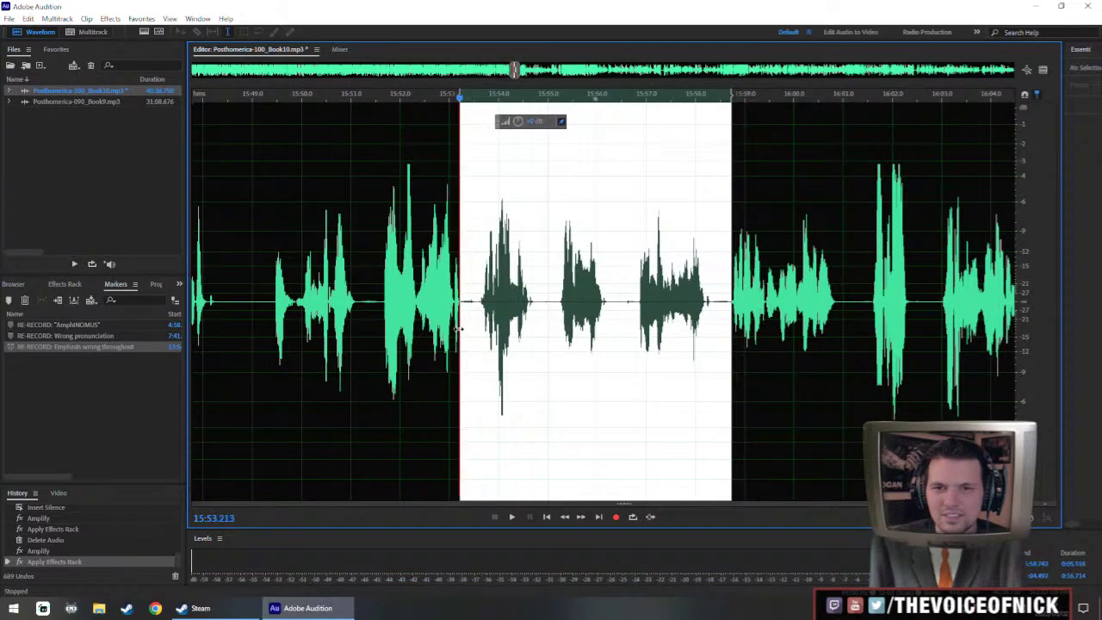
{"action": "left_click_drag", "start_coordinate": [728, 330], "coordinate": [710, 332]}
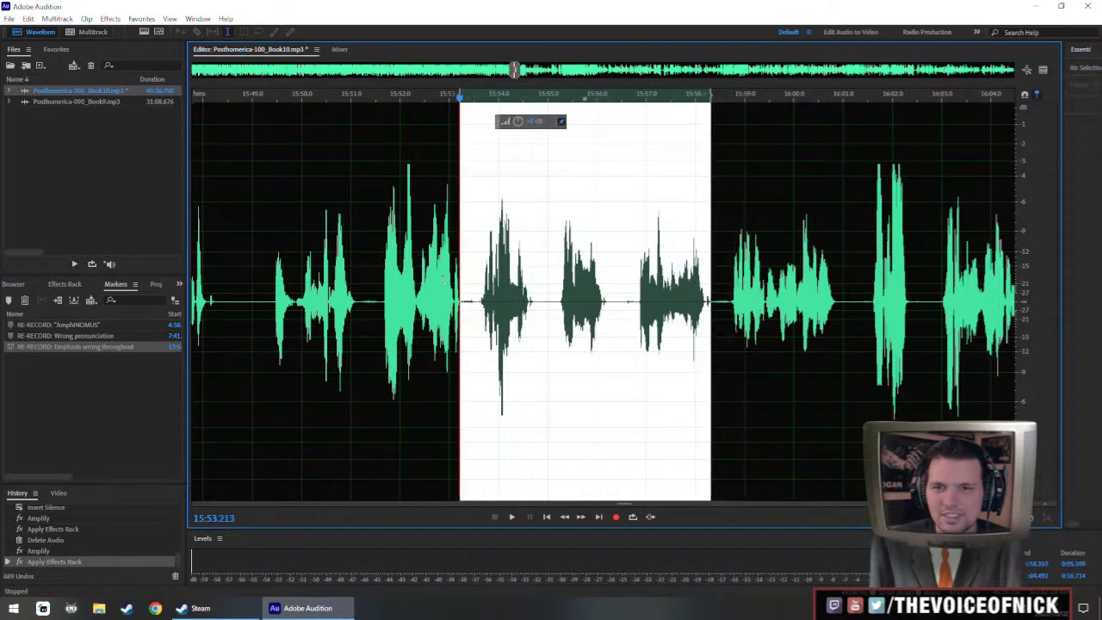
{"action": "key", "text": "Delete"}
{"action": "key", "text": "space"}
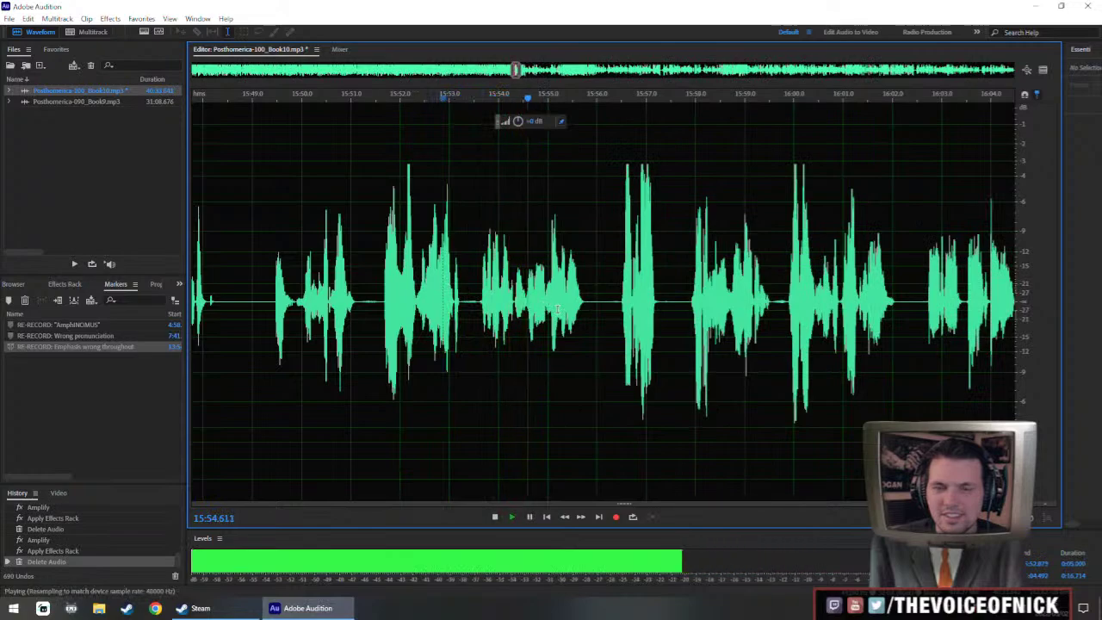
- Audition the takes around 15:54.6 and 15:57.8, and delete the audio from about 15:56.5 to 15:57.9
{"action": "left_click", "coordinate": [684, 315]}
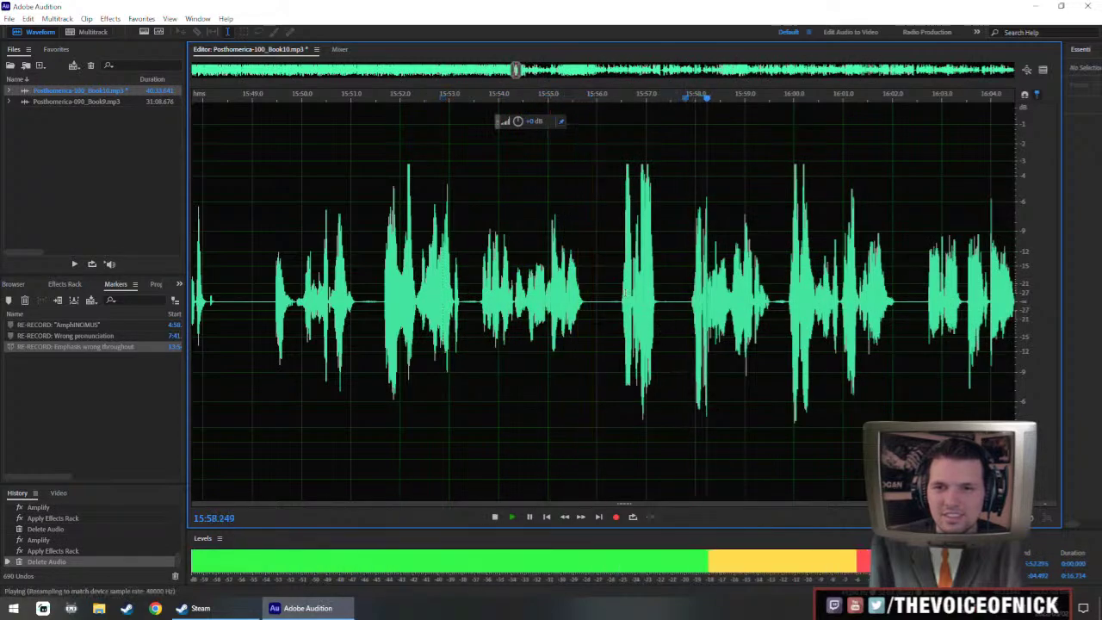
{"action": "left_click", "coordinate": [526, 317]}
{"action": "scroll", "coordinate": [605, 317], "scroll_direction": "down", "scroll_amount": 3}
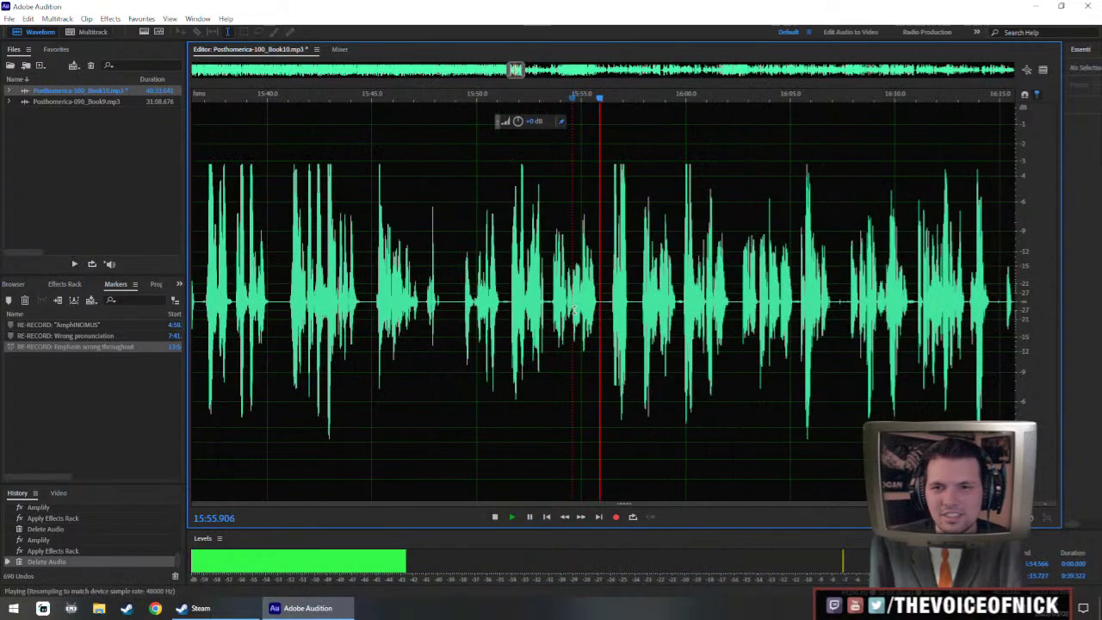
{"action": "scroll", "coordinate": [573, 310], "scroll_direction": "up", "scroll_amount": 4}
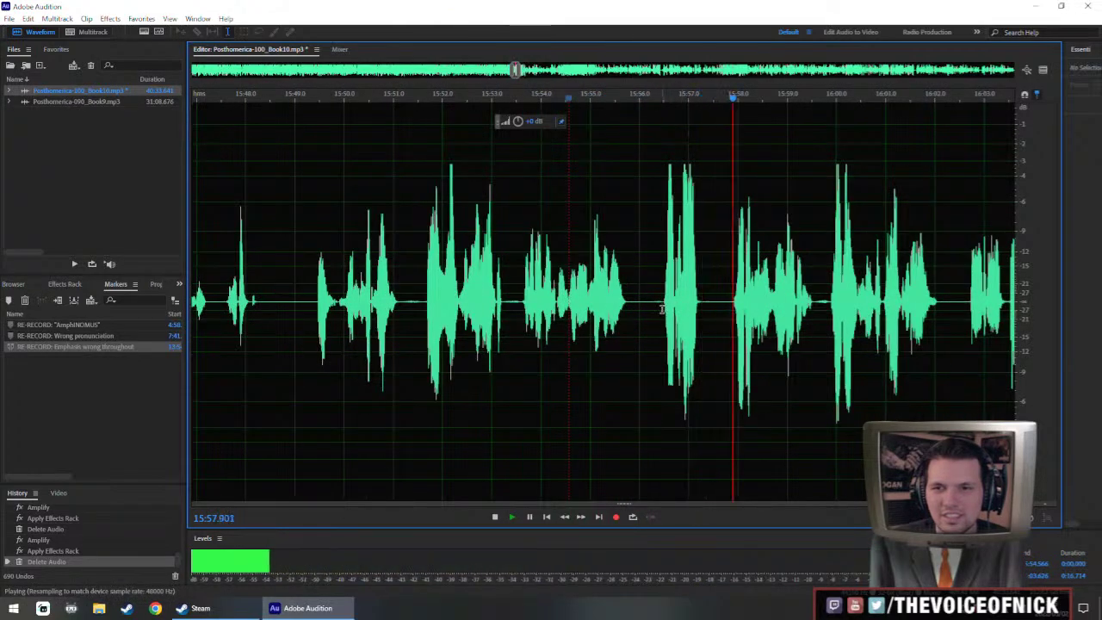
{"action": "left_click_drag", "start_coordinate": [662, 340], "coordinate": [731, 342]}
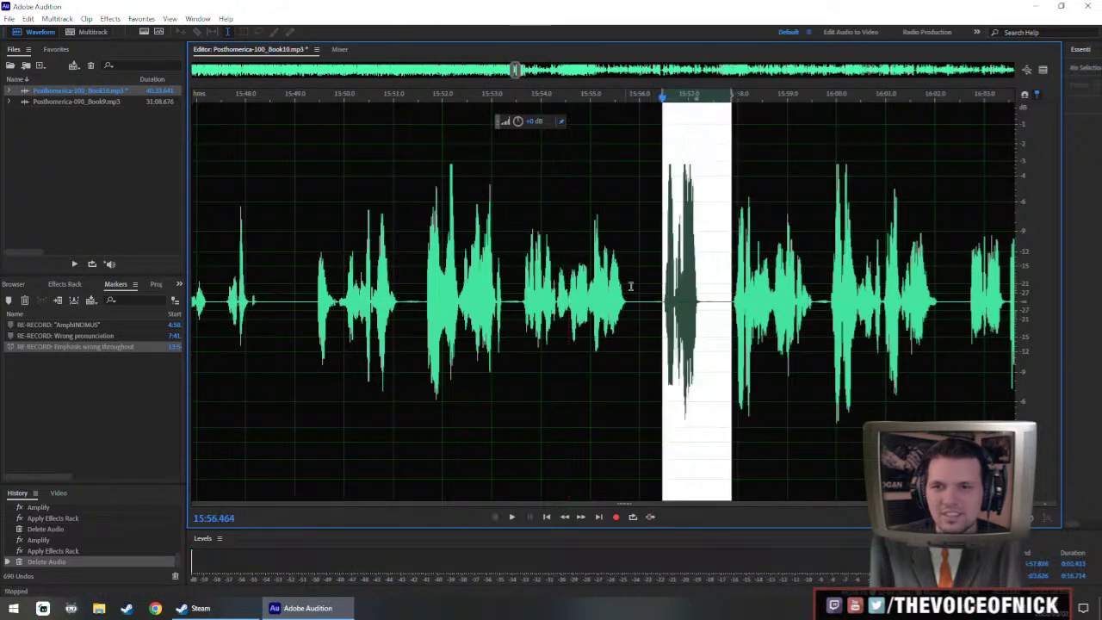
{"action": "key", "text": "Delete"}
- Raise the level of the passage from about 15:53.6 to 15:58.2, apply the effects rack to it, and start playback
{"action": "left_click_drag", "start_coordinate": [626, 301], "coordinate": [396, 328]}
{"action": "left_click_drag", "start_coordinate": [518, 121], "coordinate": [525, 126]}
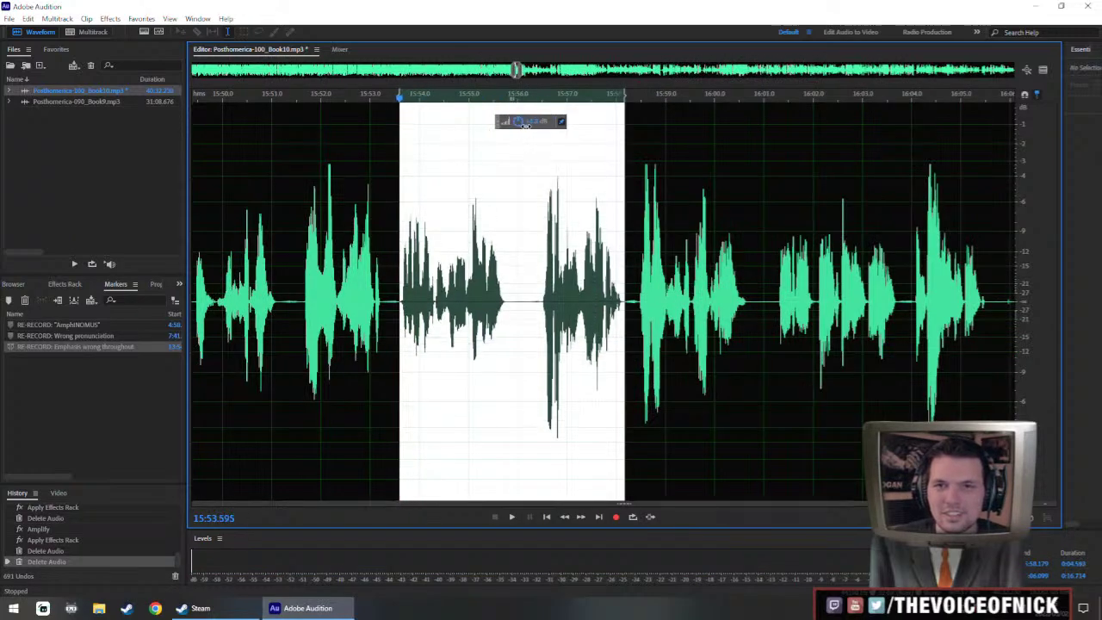
{"action": "key", "text": "space"}
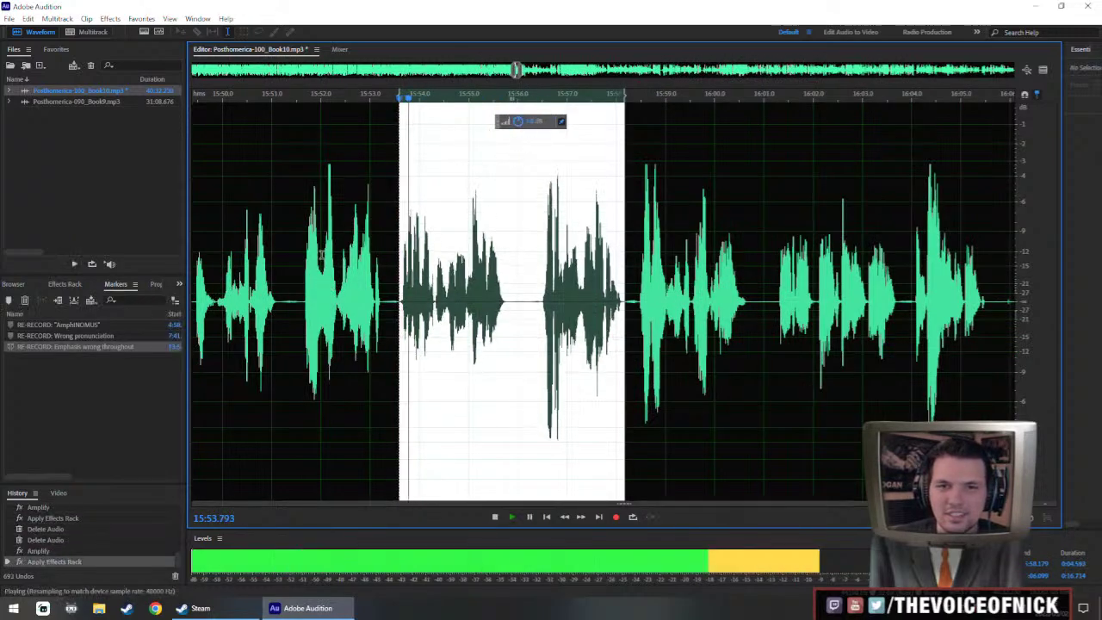
- Play back the narration from about 15:52.1 to 16:06 to check the edited takes and levels
{"action": "left_click", "coordinate": [323, 286]}
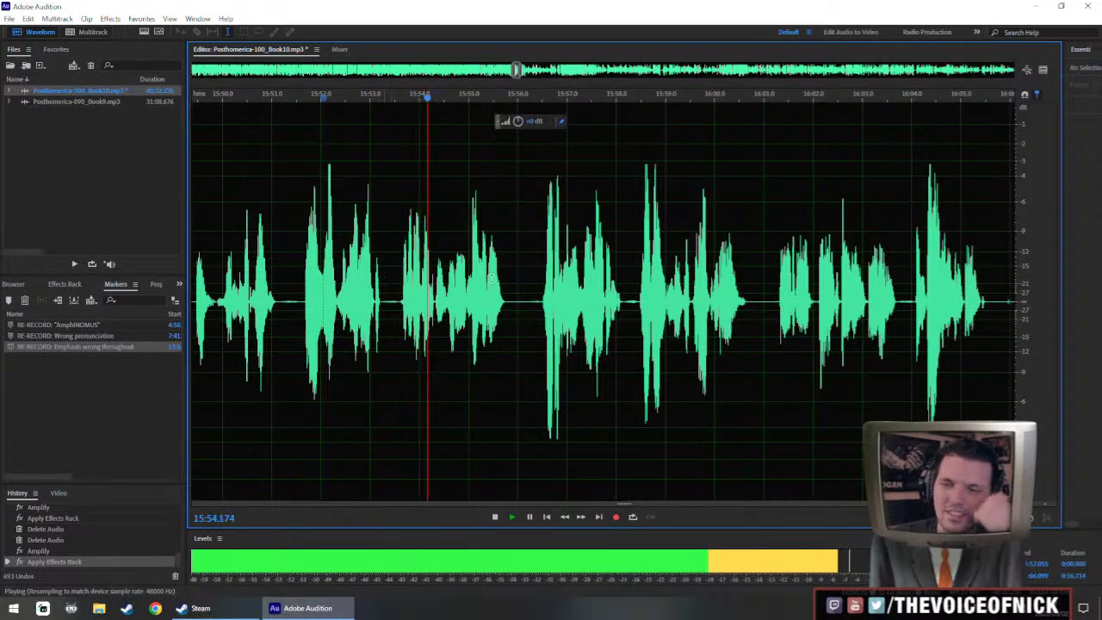
{"action": "left_click_drag", "start_coordinate": [564, 352], "coordinate": [556, 352]}
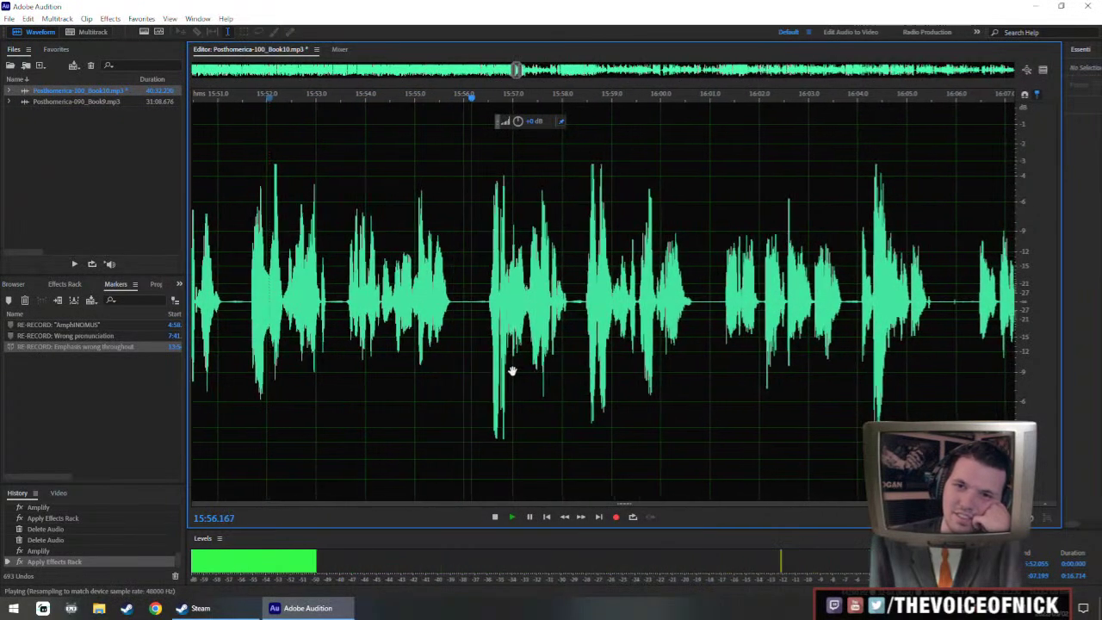
{"action": "scroll", "coordinate": [557, 313], "scroll_direction": "up", "scroll_amount": 3}
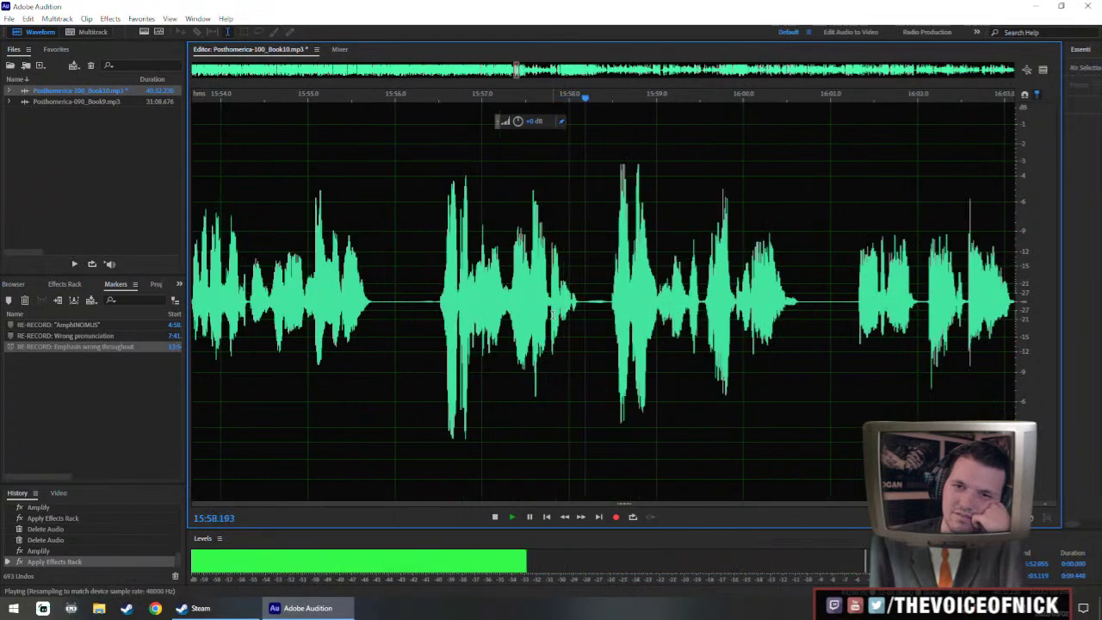
{"action": "scroll", "coordinate": [560, 314], "scroll_direction": "down", "scroll_amount": 4}
{"action": "scroll", "coordinate": [629, 316], "scroll_direction": "up", "scroll_amount": 1}
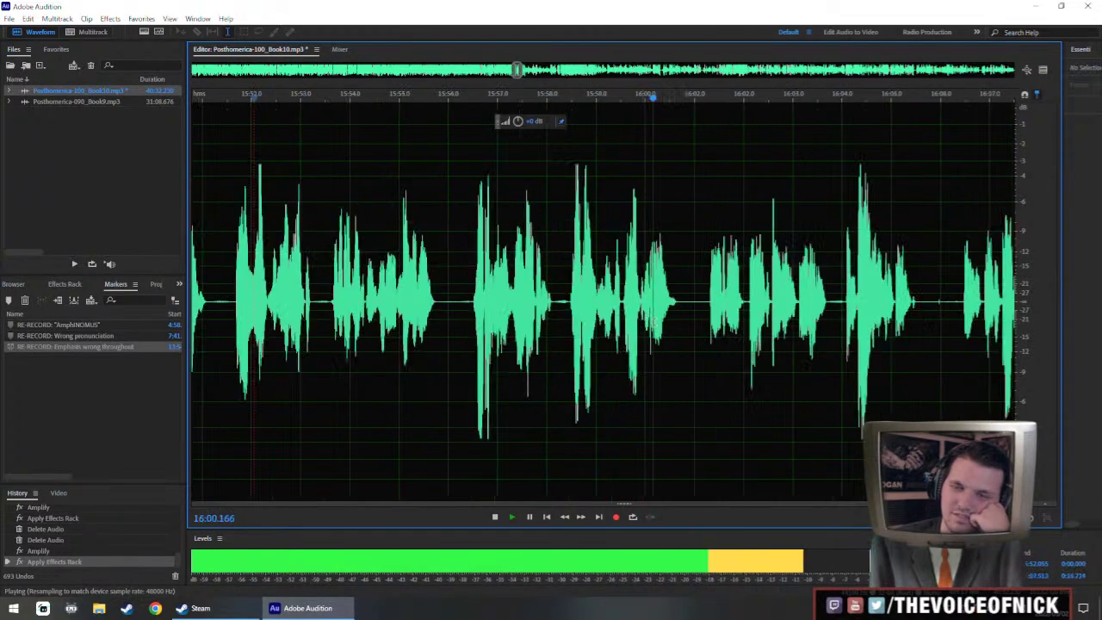
{"action": "left_click_drag", "start_coordinate": [746, 316], "coordinate": [706, 317]}
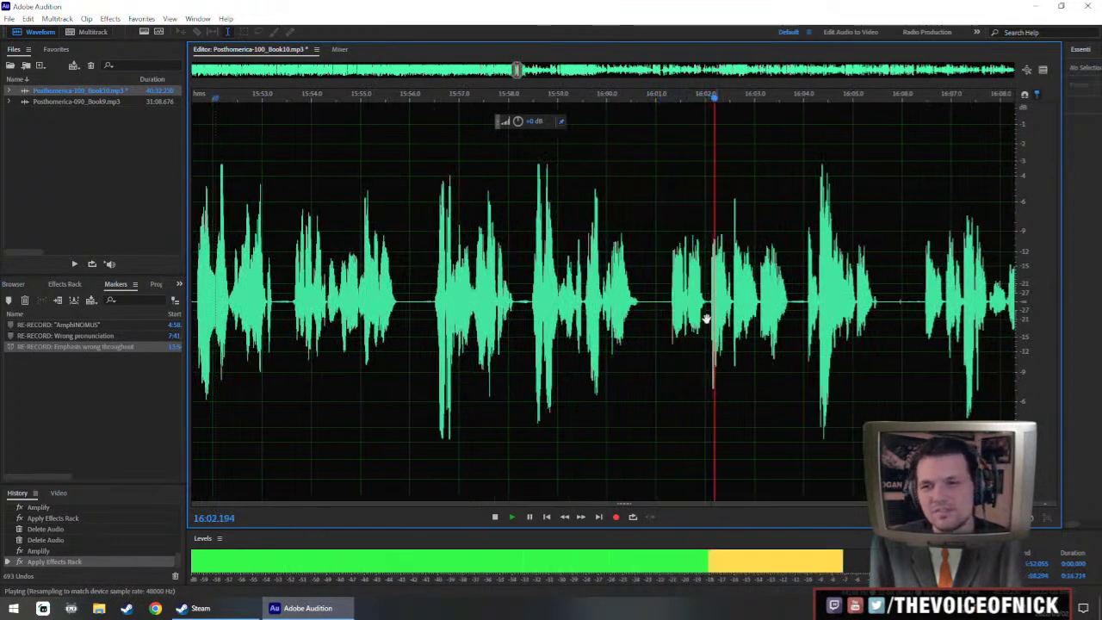
{"action": "scroll", "coordinate": [706, 319], "scroll_direction": "down", "scroll_amount": 4}
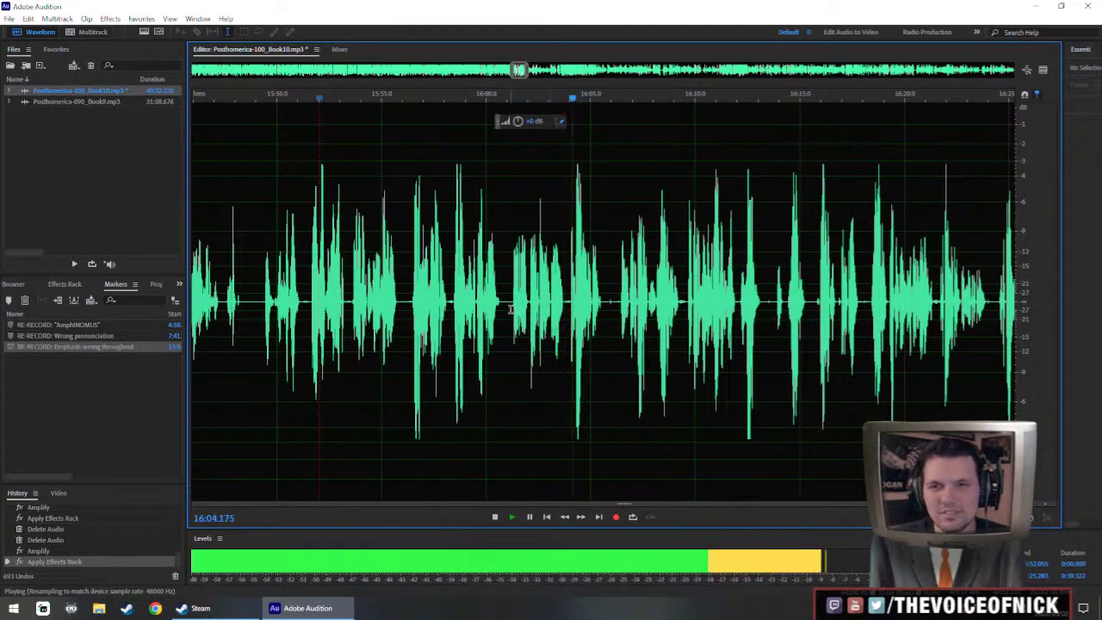
{"action": "scroll", "coordinate": [508, 312], "scroll_direction": "up", "scroll_amount": 2}
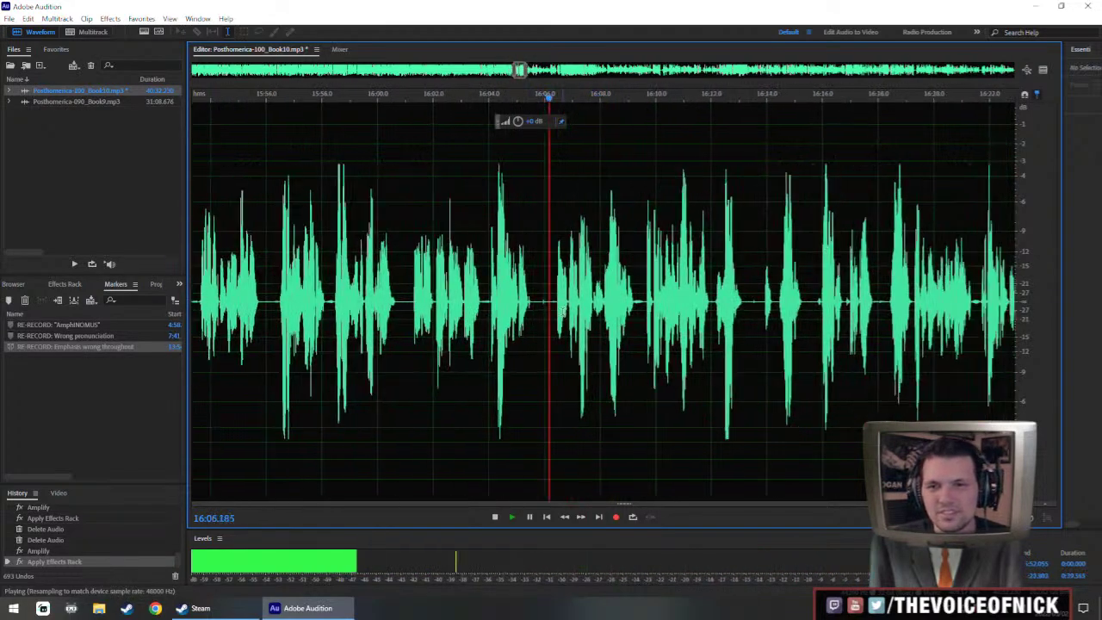
{"action": "scroll", "coordinate": [564, 307], "scroll_direction": "up", "scroll_amount": 1}
{"action": "key", "text": "space"}
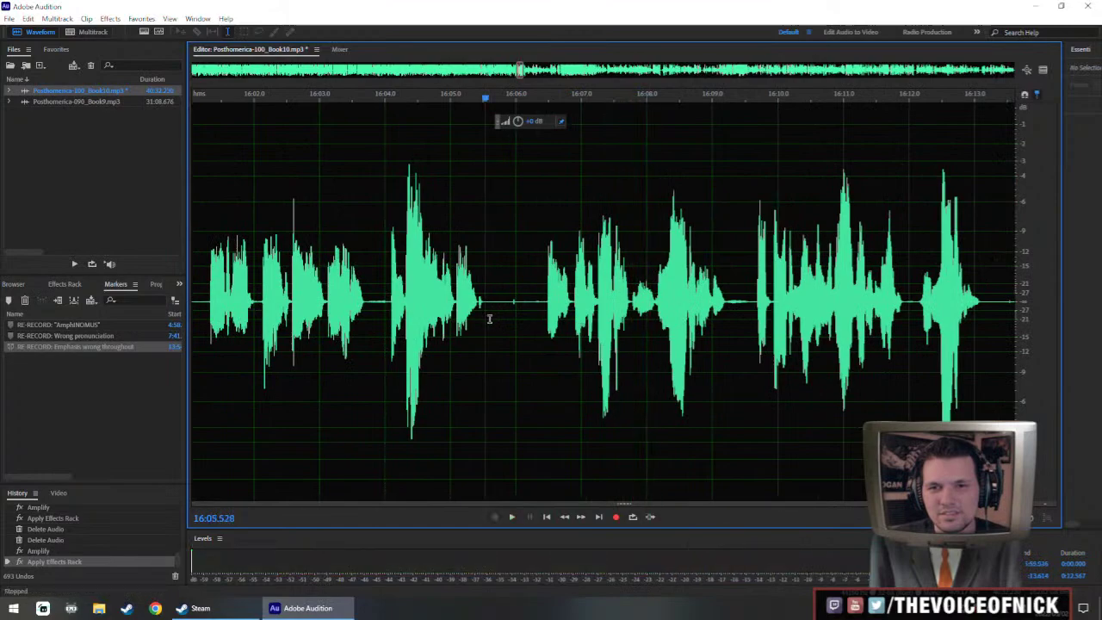
- Replace the noise in the pause from about 16:05.6 to 16:06.4 with silence, and play back from about 16:04.6
{"action": "left_click_drag", "start_coordinate": [487, 315], "coordinate": [542, 330]}
{"action": "key", "text": "shift+s"}
{"action": "key", "text": "Return"}
{"action": "left_click", "coordinate": [430, 336]}
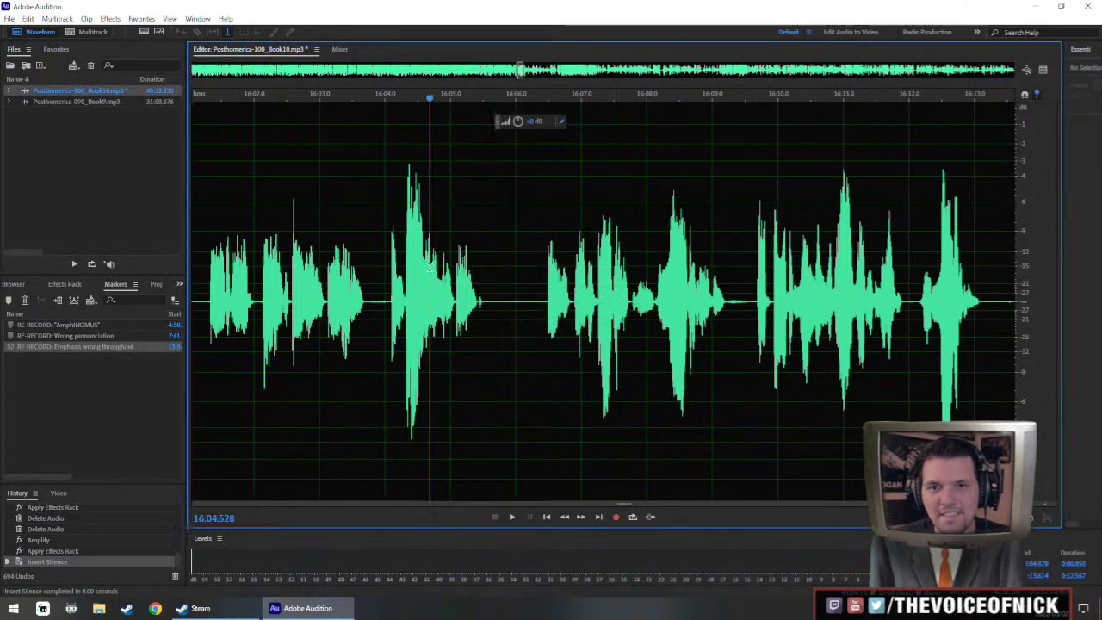
{"action": "key", "text": "space"}
{"action": "scroll", "coordinate": [566, 297], "scroll_direction": "right", "scroll_amount": 1}
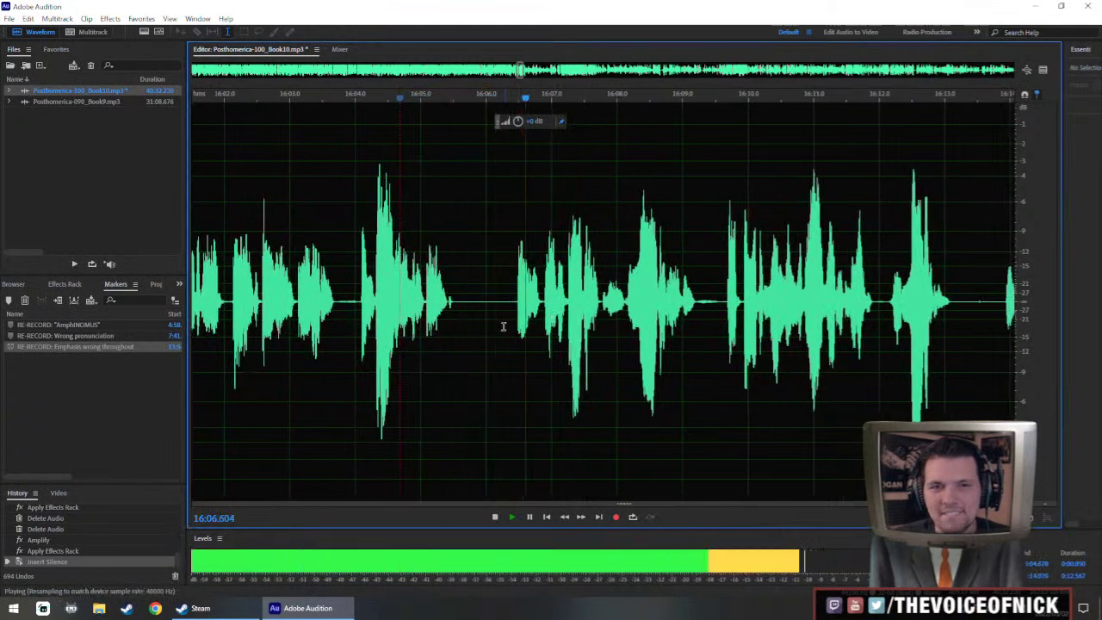
- Trim a short piece of the pause at about 16:06.0, and play back from about 16:03.9
{"action": "key", "text": "space"}
{"action": "left_click_drag", "start_coordinate": [487, 330], "coordinate": [490, 330]}
{"action": "key", "text": "Delete"}
{"action": "key", "text": "space"}
{"action": "key", "text": "backslash"}
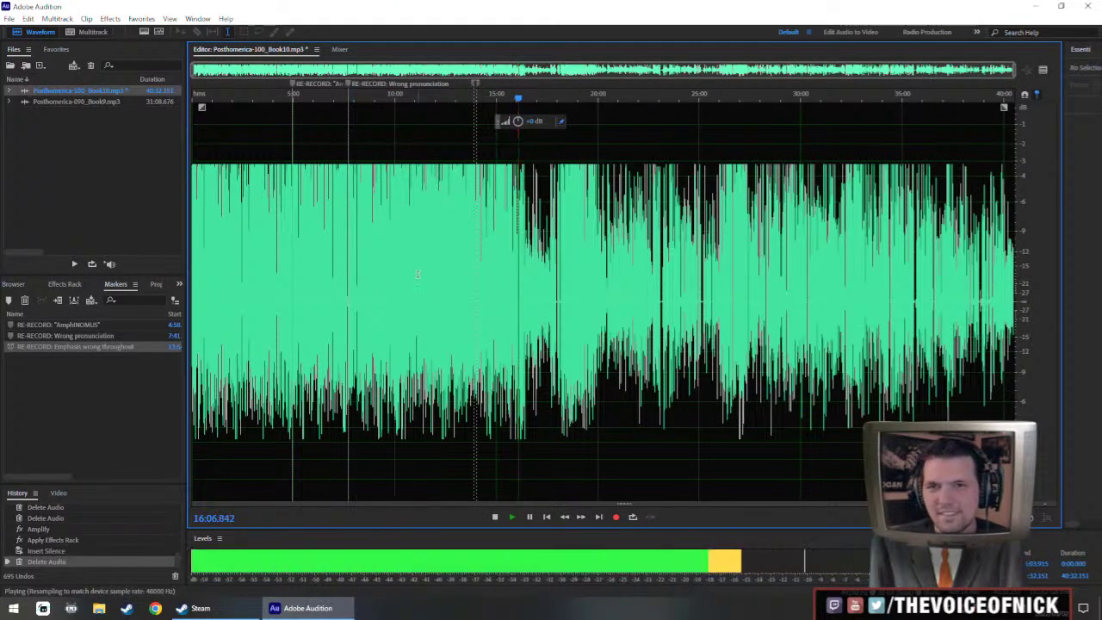
{"action": "scroll", "coordinate": [518, 297], "scroll_direction": "up", "scroll_amount": 12}
{"action": "scroll", "coordinate": [598, 304], "scroll_direction": "down", "scroll_amount": 3}
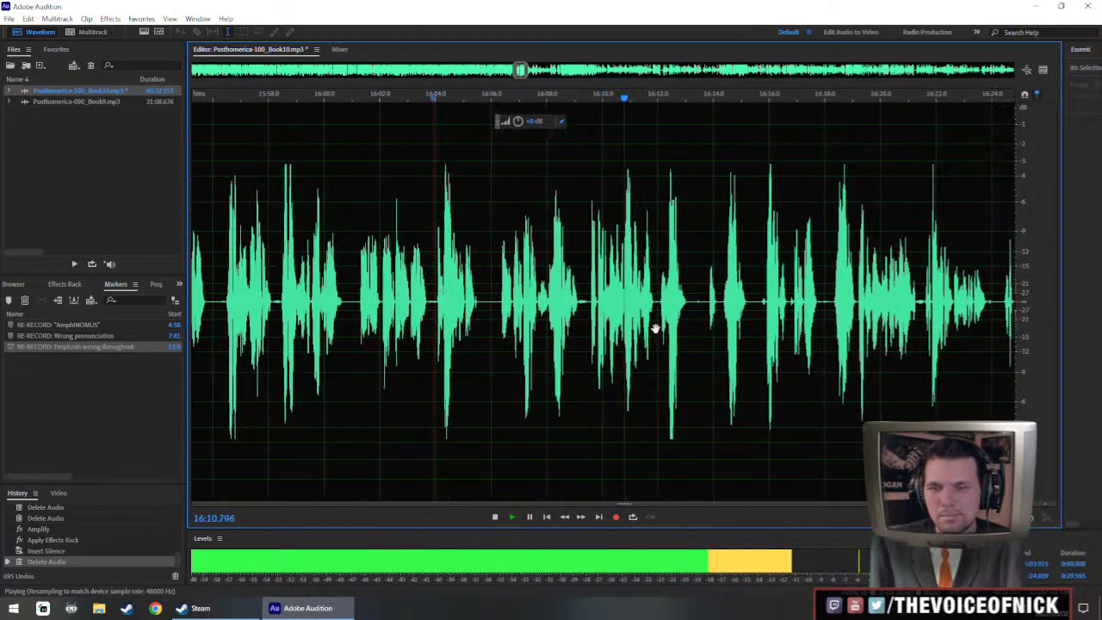
- Try deleting the take from about 16:12.1 to 16:13.7, play back from about 16:09.1, and undo the deletion
{"action": "scroll", "coordinate": [642, 321], "scroll_direction": "up", "scroll_amount": 3}
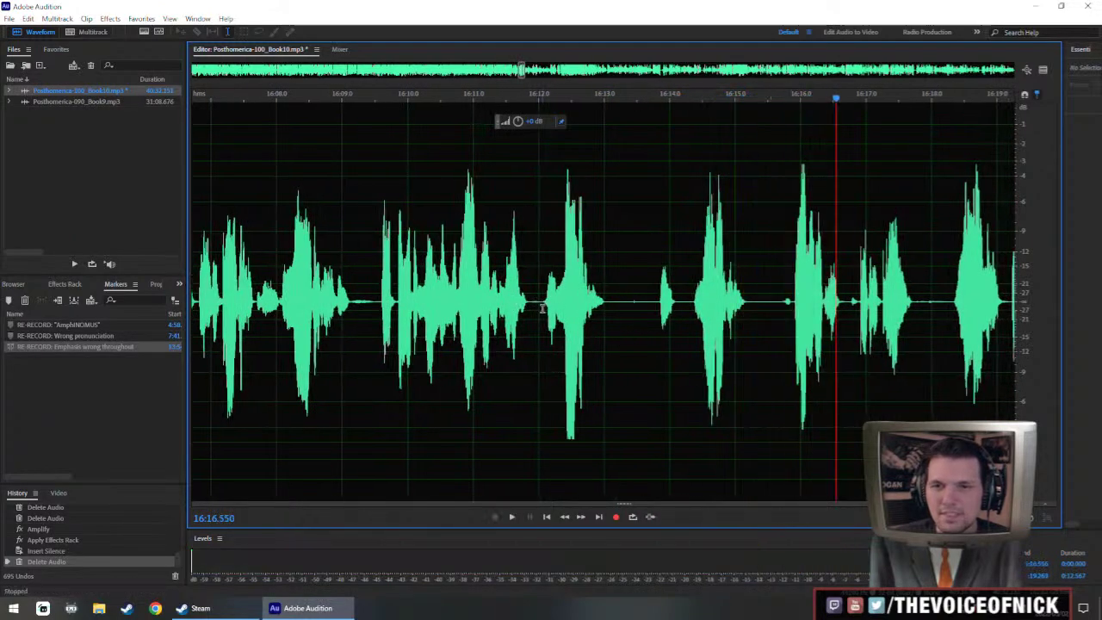
{"action": "left_click_drag", "start_coordinate": [542, 306], "coordinate": [651, 336]}
{"action": "key", "text": "Delete"}
{"action": "left_click", "coordinate": [347, 247]}
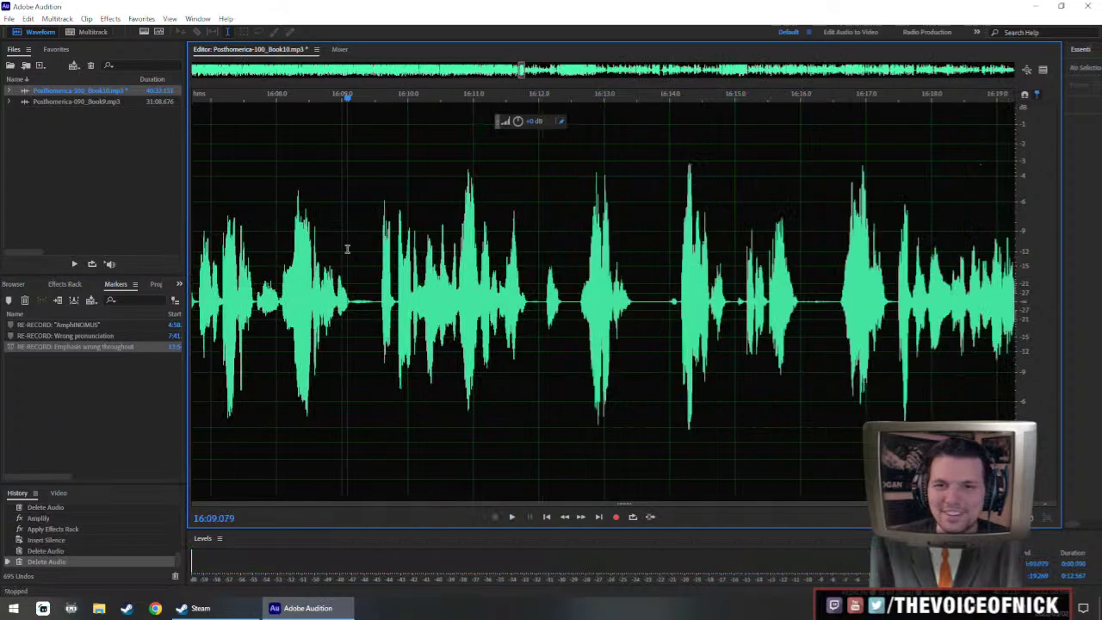
{"action": "key", "text": "space"}
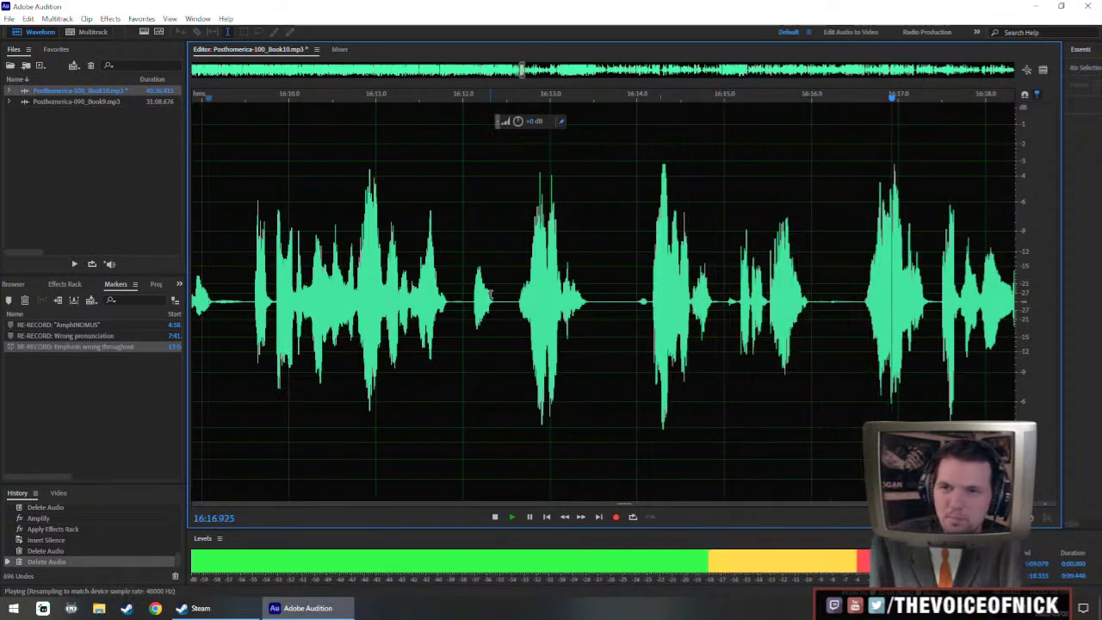
{"action": "key", "text": "space"}
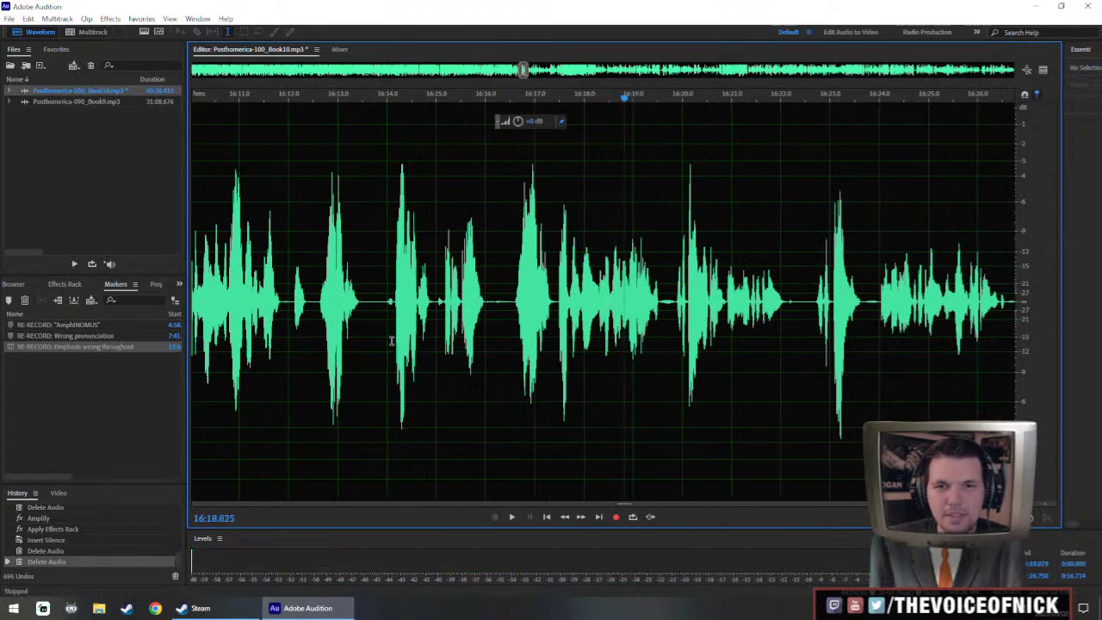
{"action": "key", "text": "ctrl+z"}
- Delete the roughly 2.2-second take following the loud phrase at about 16:12.5, and play back from about 16:10.2
{"action": "left_click_drag", "start_coordinate": [474, 307], "coordinate": [586, 357]}
{"action": "key", "text": "Delete"}
{"action": "key", "text": "shift+space"}
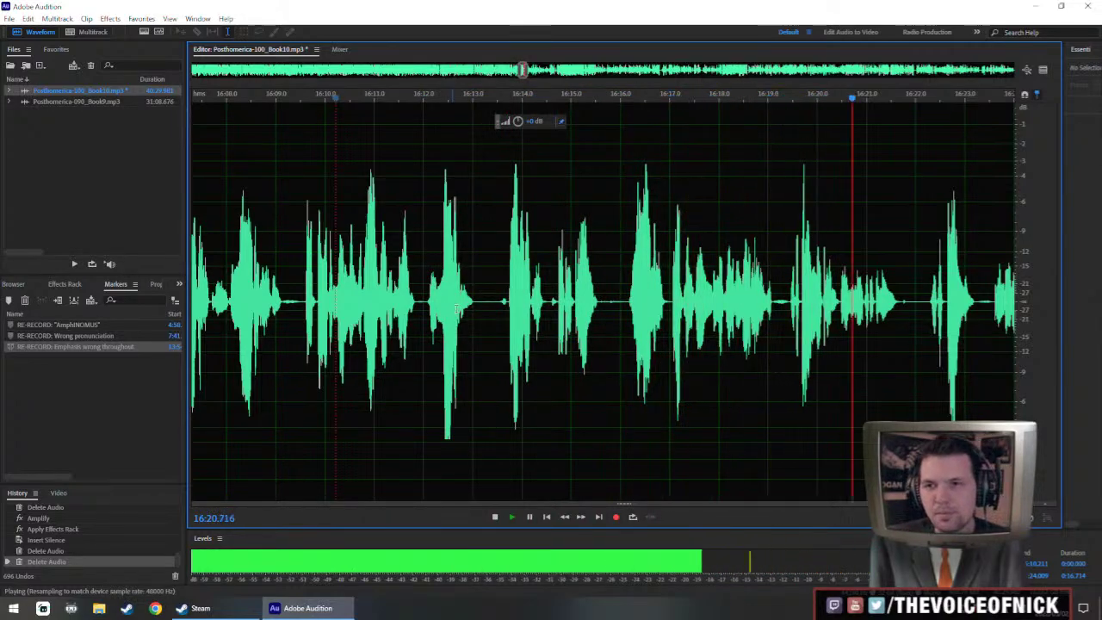
- Listen through the takes up to about 16:24.7, and delete the audio from about 16:19.5 to 16:22.2
{"action": "left_click_drag", "start_coordinate": [732, 314], "coordinate": [458, 316]}
{"action": "left_click_drag", "start_coordinate": [699, 320], "coordinate": [559, 322]}
{"action": "scroll", "coordinate": [512, 303], "scroll_direction": "down", "scroll_amount": 3}
{"action": "scroll", "coordinate": [501, 295], "scroll_direction": "up", "scroll_amount": 1}
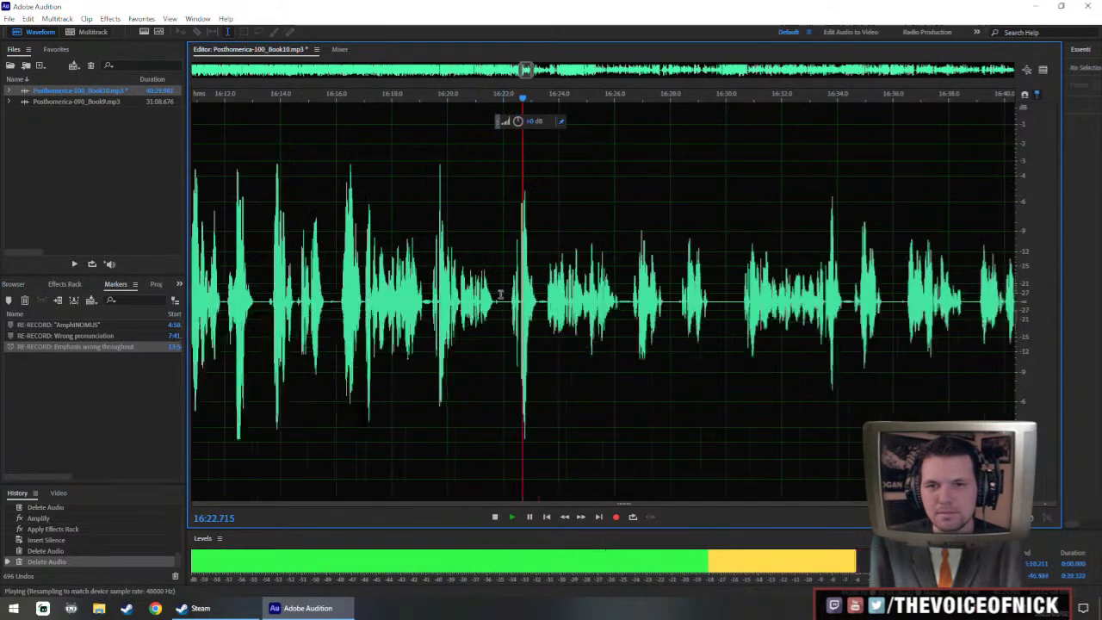
{"action": "scroll", "coordinate": [499, 294], "scroll_direction": "up", "scroll_amount": 3}
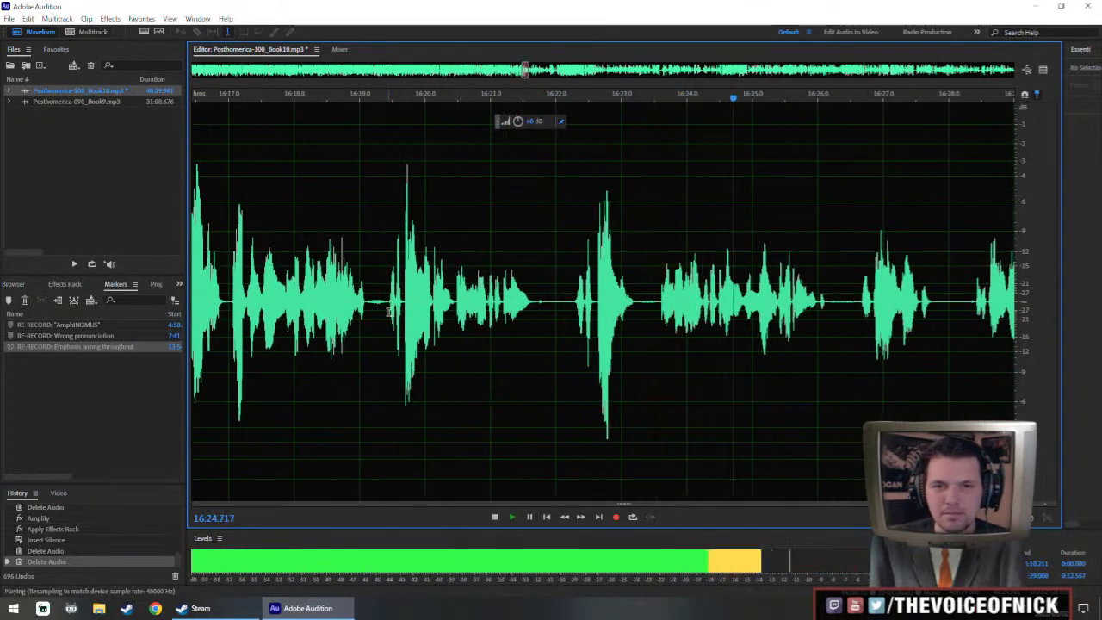
{"action": "left_click_drag", "start_coordinate": [392, 312], "coordinate": [571, 302]}
{"action": "key", "text": "Delete"}
- Amplify the quieter passage from about 16:17.0 to 17:53.7, and apply the effects rack to it
{"action": "scroll", "coordinate": [459, 288], "scroll_direction": "down", "scroll_amount": 3}
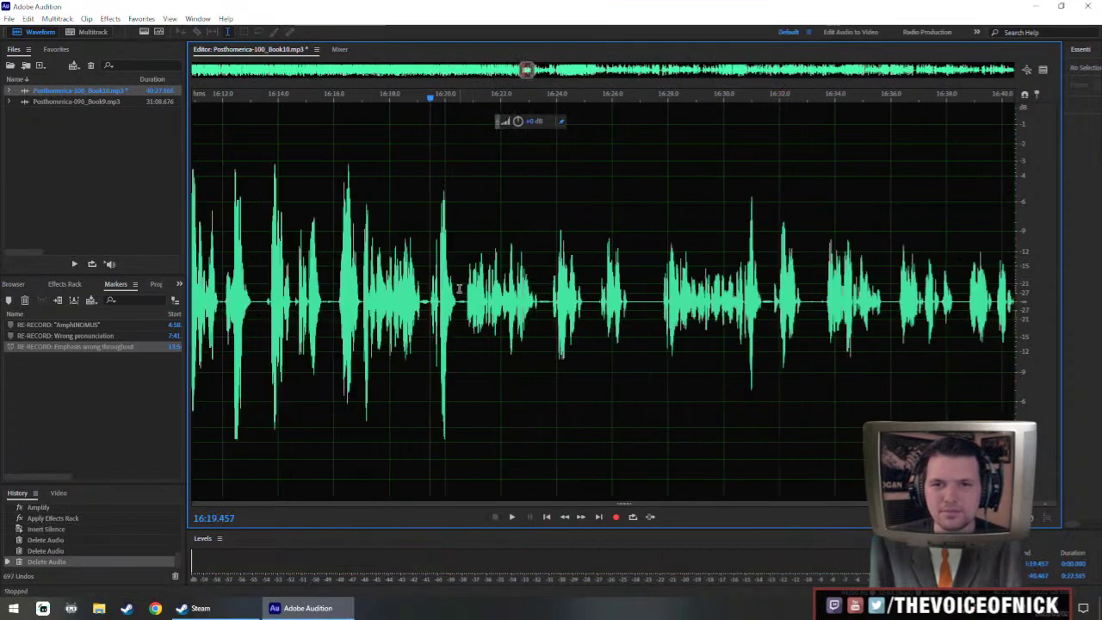
{"action": "scroll", "coordinate": [694, 274], "scroll_direction": "down", "scroll_amount": 3}
{"action": "scroll", "coordinate": [501, 306], "scroll_direction": "up", "scroll_amount": 3}
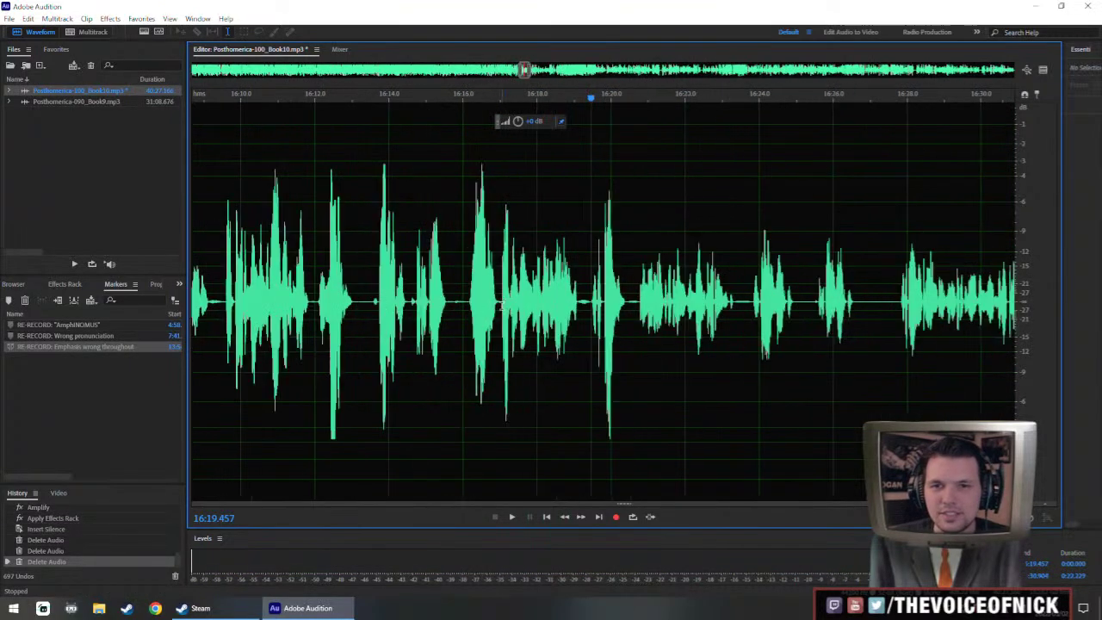
{"action": "left_click_drag", "start_coordinate": [500, 308], "coordinate": [872, 307]}
{"action": "scroll", "coordinate": [868, 307], "scroll_direction": "down", "scroll_amount": 5}
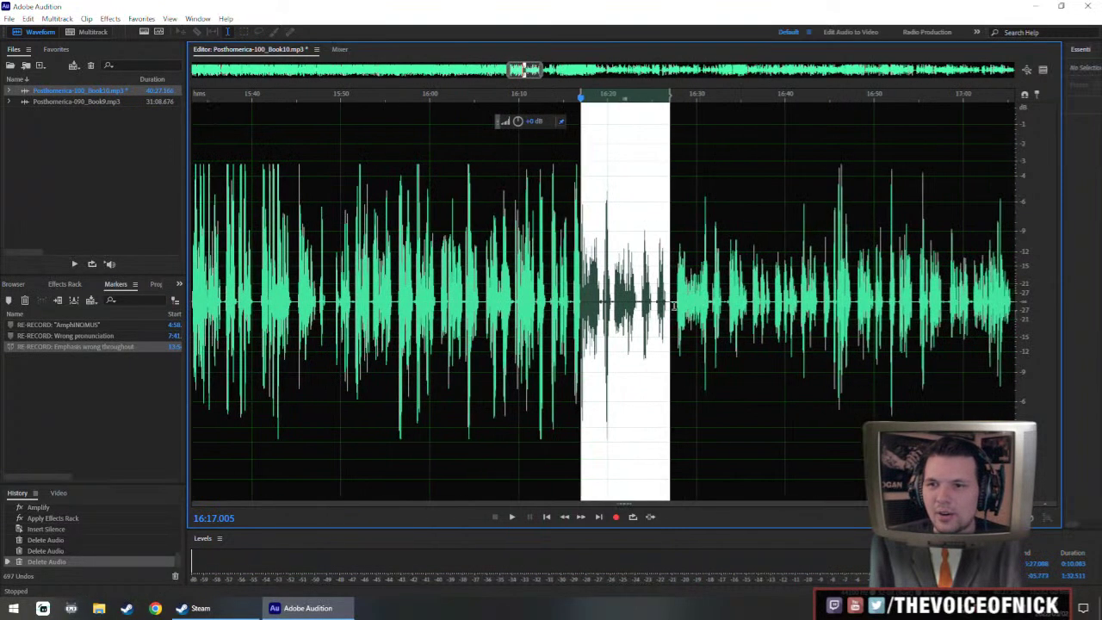
{"action": "left_click_drag", "start_coordinate": [669, 312], "coordinate": [768, 307]}
{"action": "scroll", "coordinate": [909, 296], "scroll_direction": "down", "scroll_amount": 4}
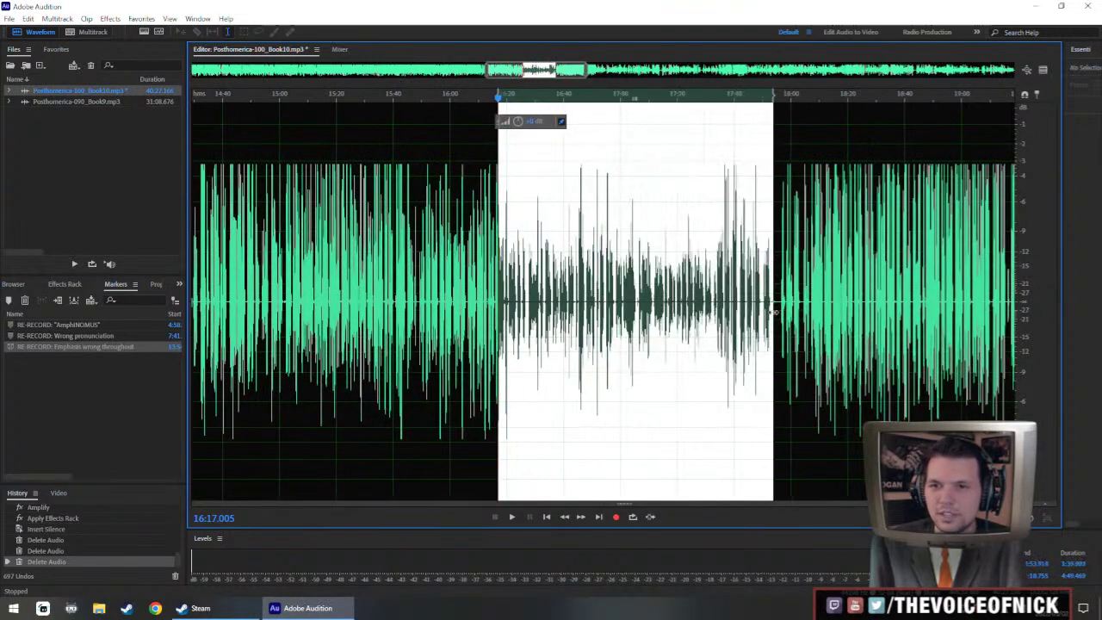
{"action": "left_click_drag", "start_coordinate": [519, 122], "coordinate": [542, 135]}
{"action": "scroll", "coordinate": [494, 262], "scroll_direction": "up", "scroll_amount": 4}
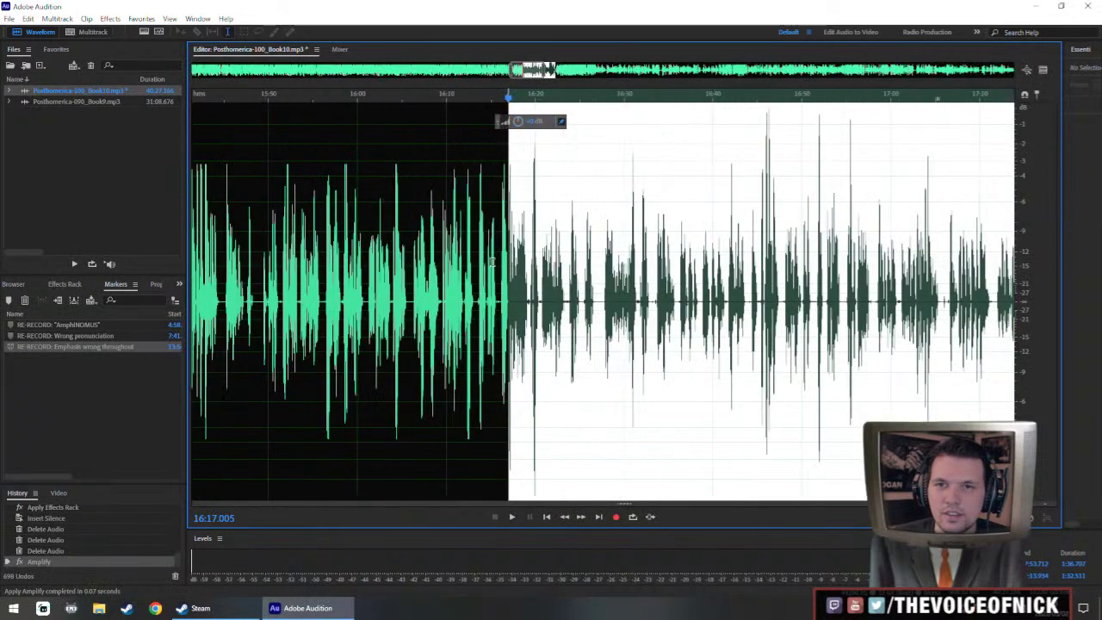
{"action": "key", "text": "ctrl+r"}
{"action": "scroll", "coordinate": [503, 254], "scroll_direction": "up", "scroll_amount": 2}
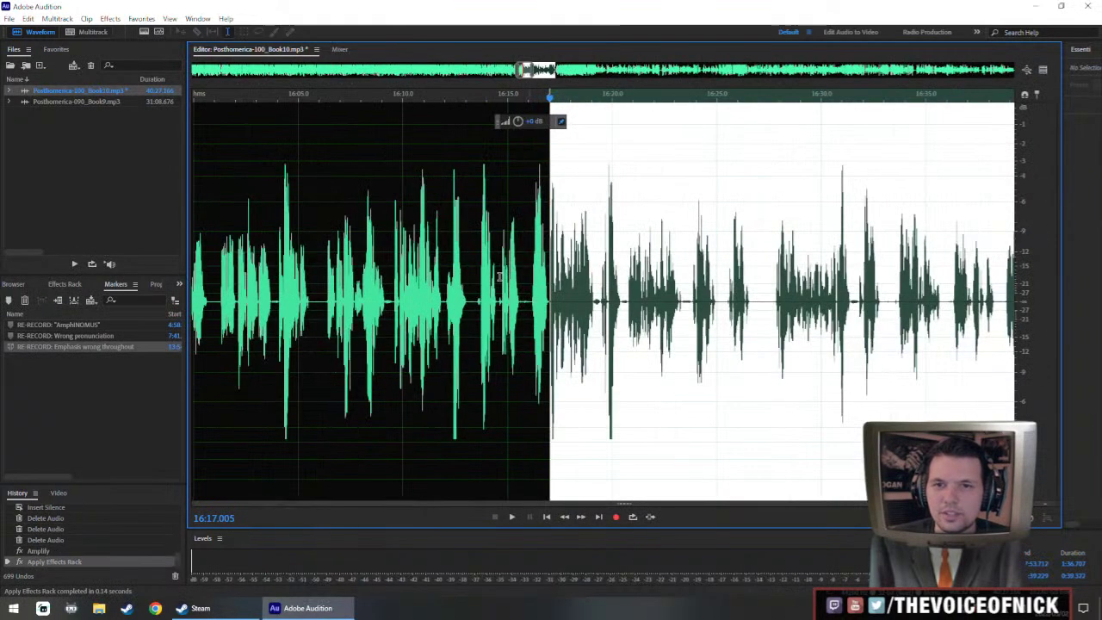
- Play back the processed passage from about 16:11.3 and examine the takes up to about 16:26.5
{"action": "left_click", "coordinate": [430, 281]}
{"action": "key", "text": "space"}
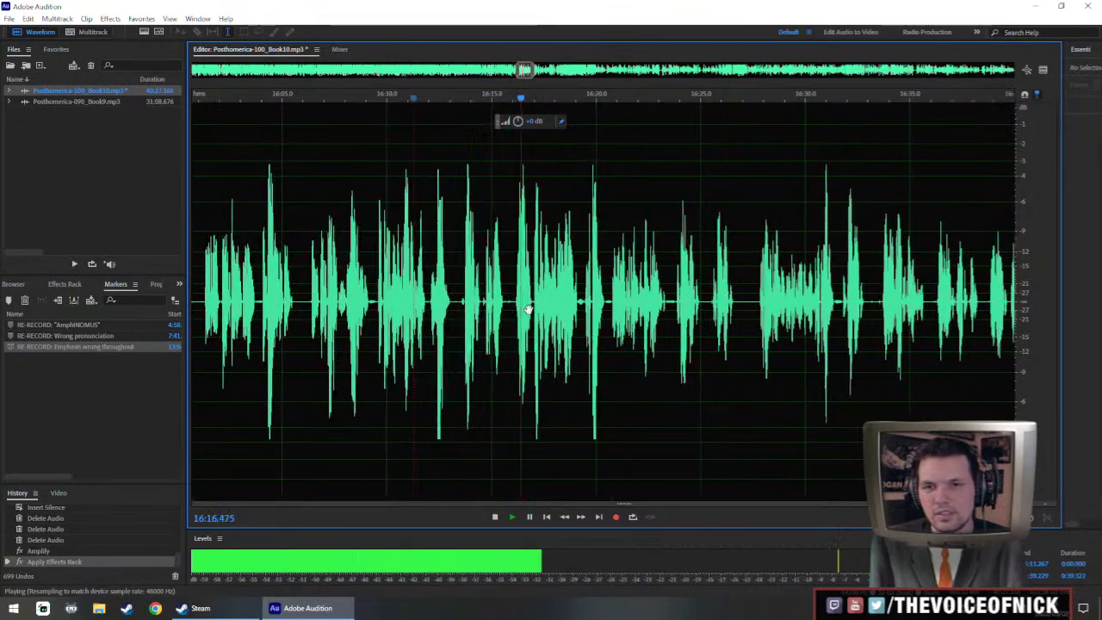
{"action": "scroll", "coordinate": [520, 310], "scroll_direction": "up", "scroll_amount": 4}
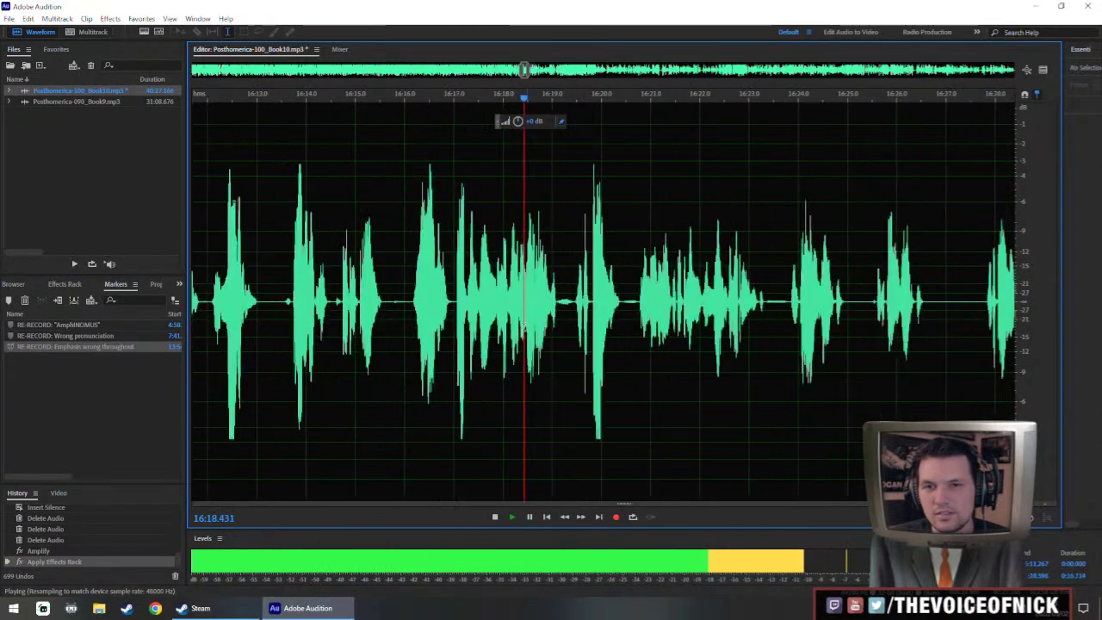
{"action": "left_click_drag", "start_coordinate": [568, 310], "coordinate": [512, 332]}
{"action": "scroll", "coordinate": [532, 332], "scroll_direction": "down", "scroll_amount": 1}
{"action": "scroll", "coordinate": [512, 332], "scroll_direction": "down", "scroll_amount": 1}
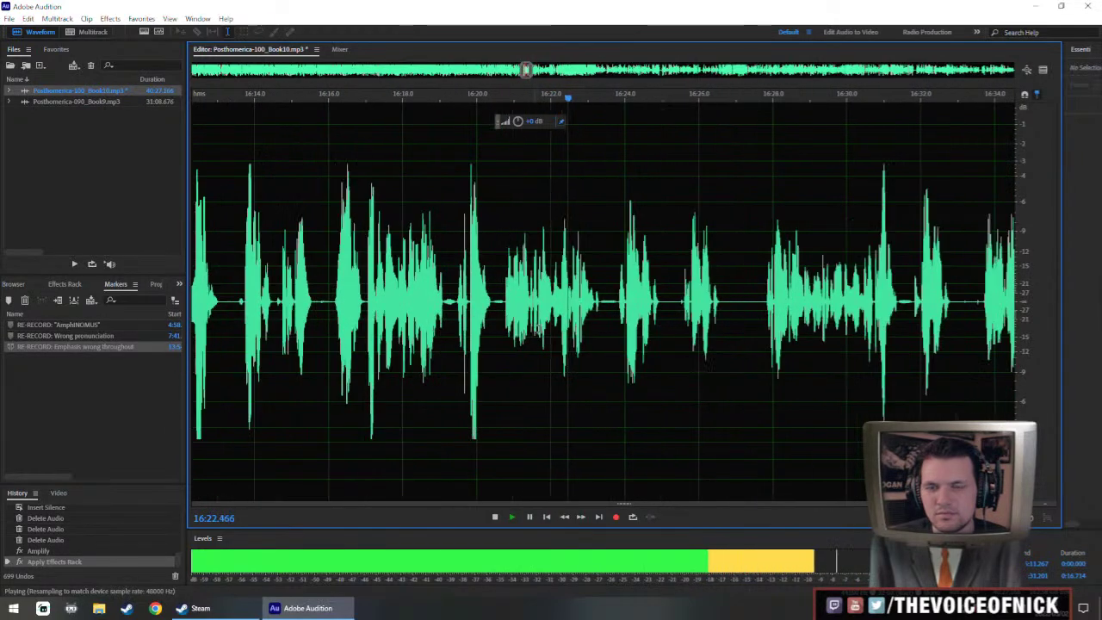
{"action": "left_click_drag", "start_coordinate": [649, 326], "coordinate": [631, 330]}
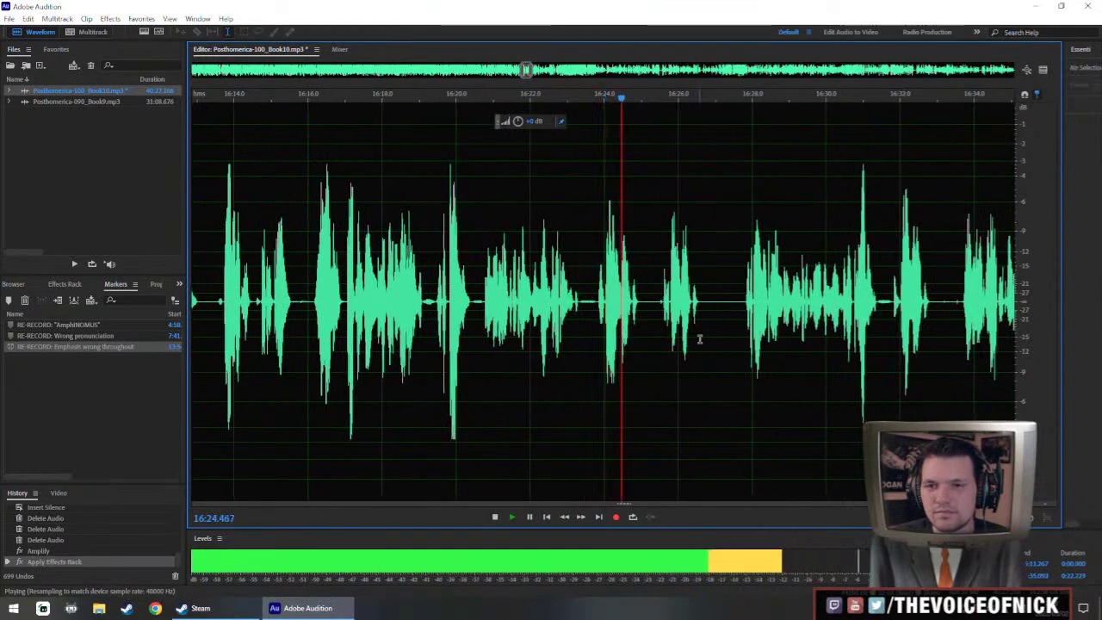
{"action": "scroll", "coordinate": [700, 338], "scroll_direction": "up", "scroll_amount": 2}
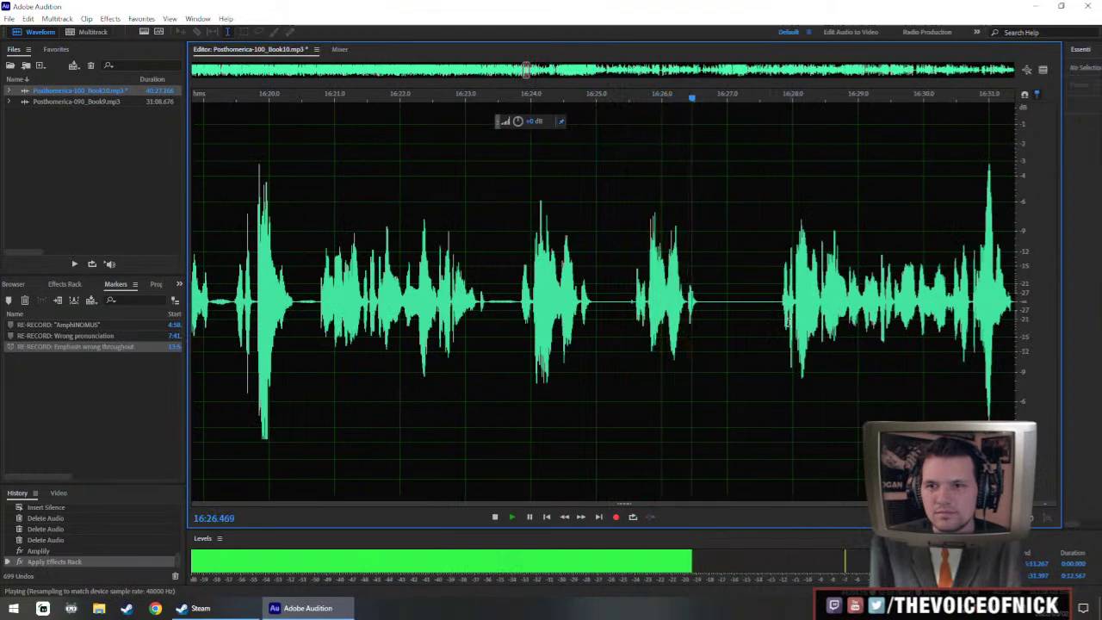
- Compare the takes starting at about 16:19.5 and 16:28, and delete the audio from about 16:19.5 to 16:27.8
{"action": "key", "text": "space"}
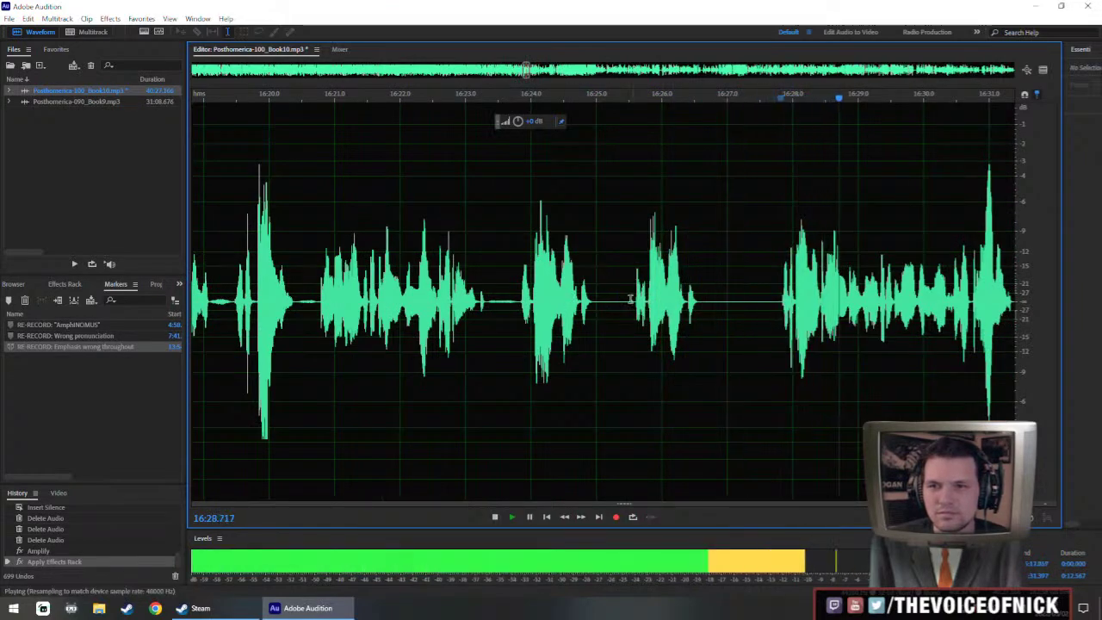
{"action": "scroll", "coordinate": [630, 299], "scroll_direction": "down", "scroll_amount": 2}
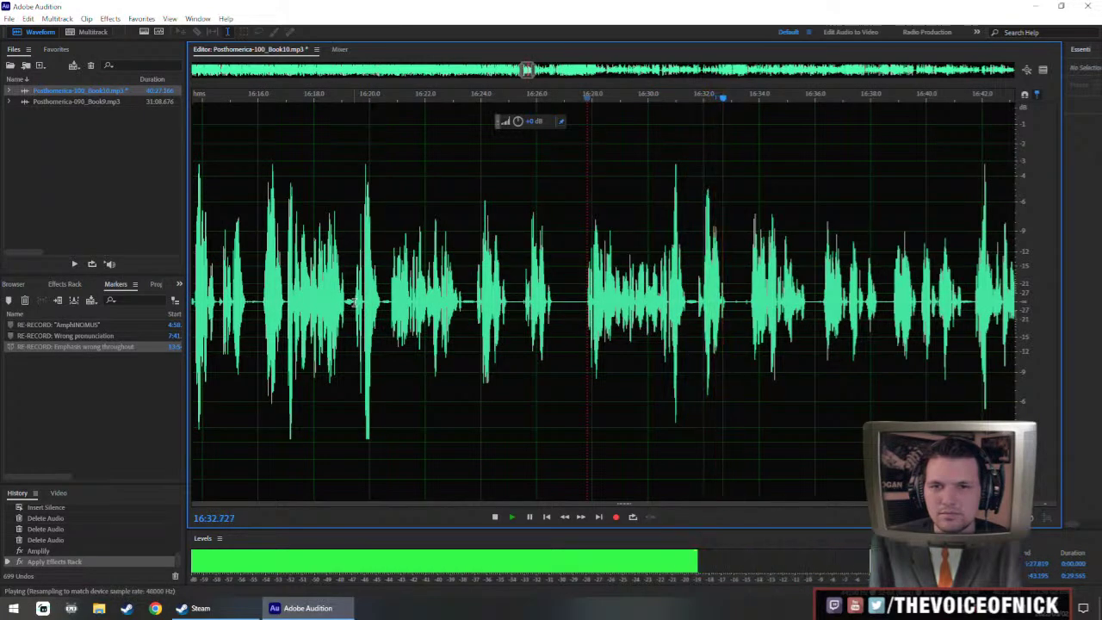
{"action": "left_click", "coordinate": [352, 302]}
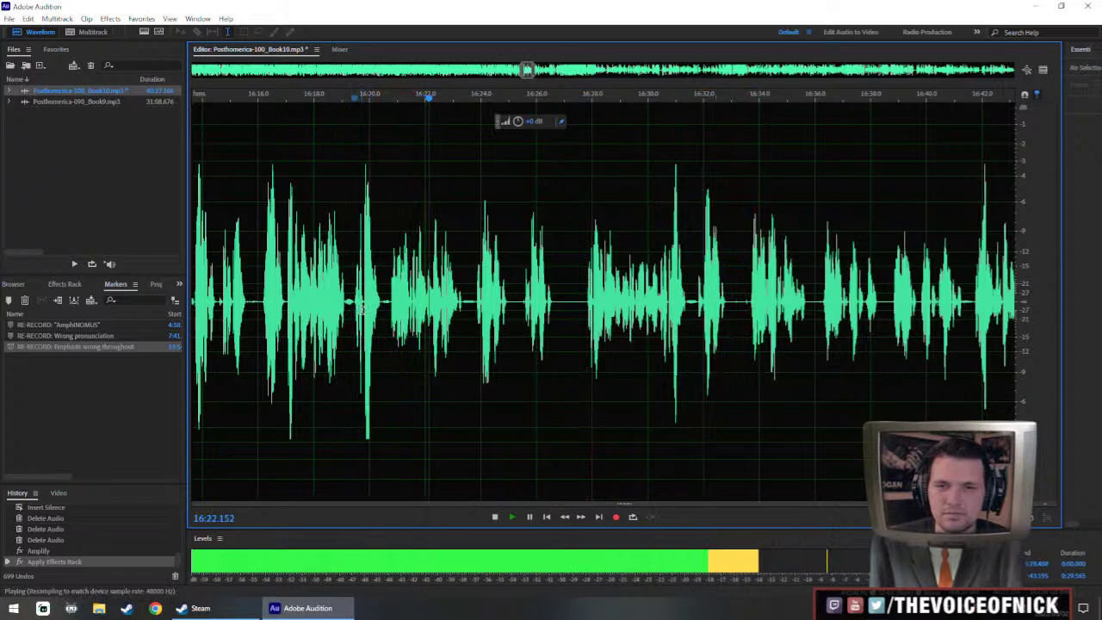
{"action": "left_click", "coordinate": [597, 314]}
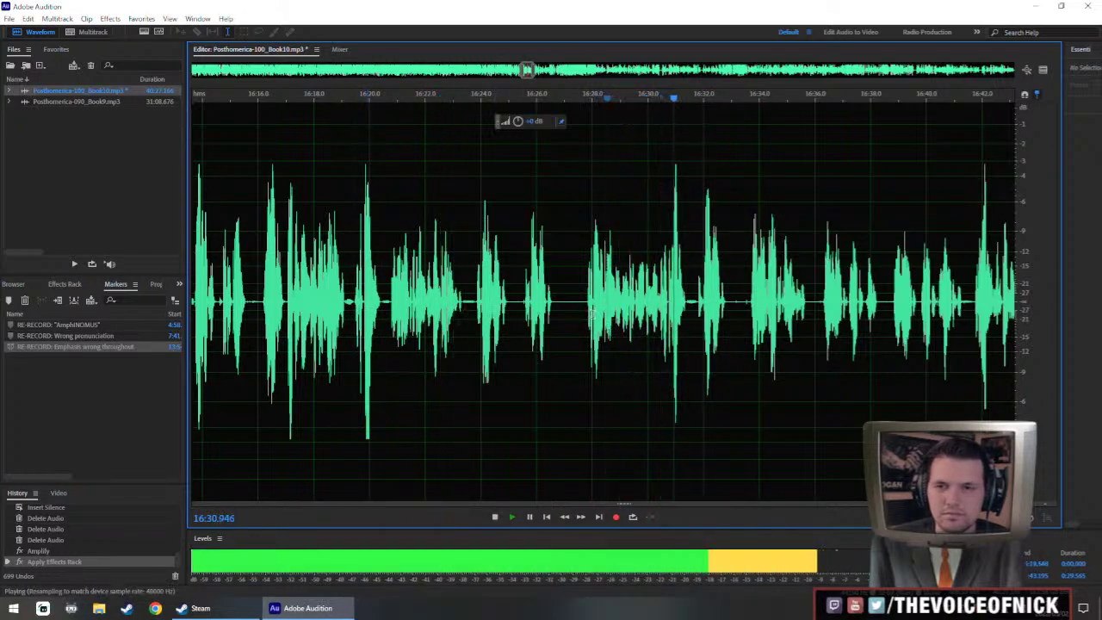
{"action": "key", "text": "space"}
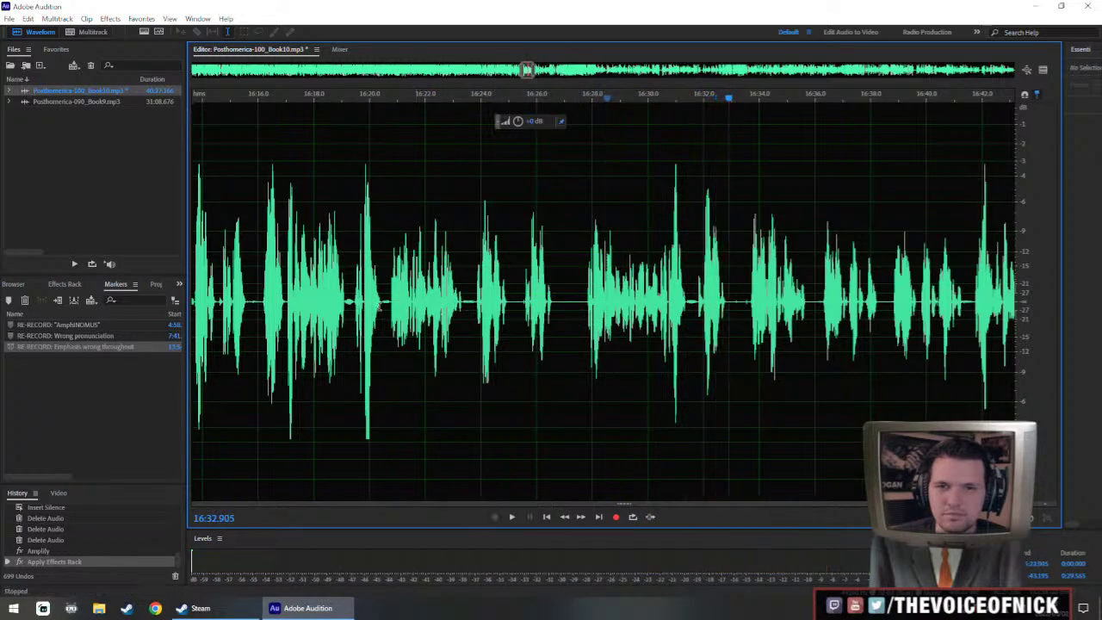
{"action": "left_click_drag", "start_coordinate": [355, 303], "coordinate": [587, 377]}
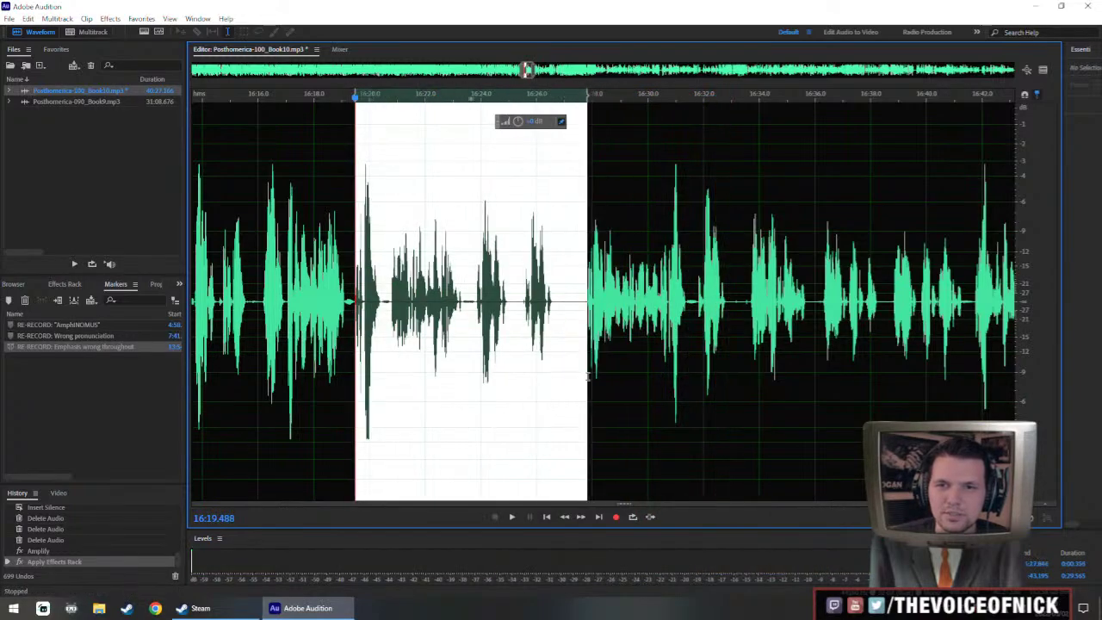
{"action": "key", "text": "Delete"}
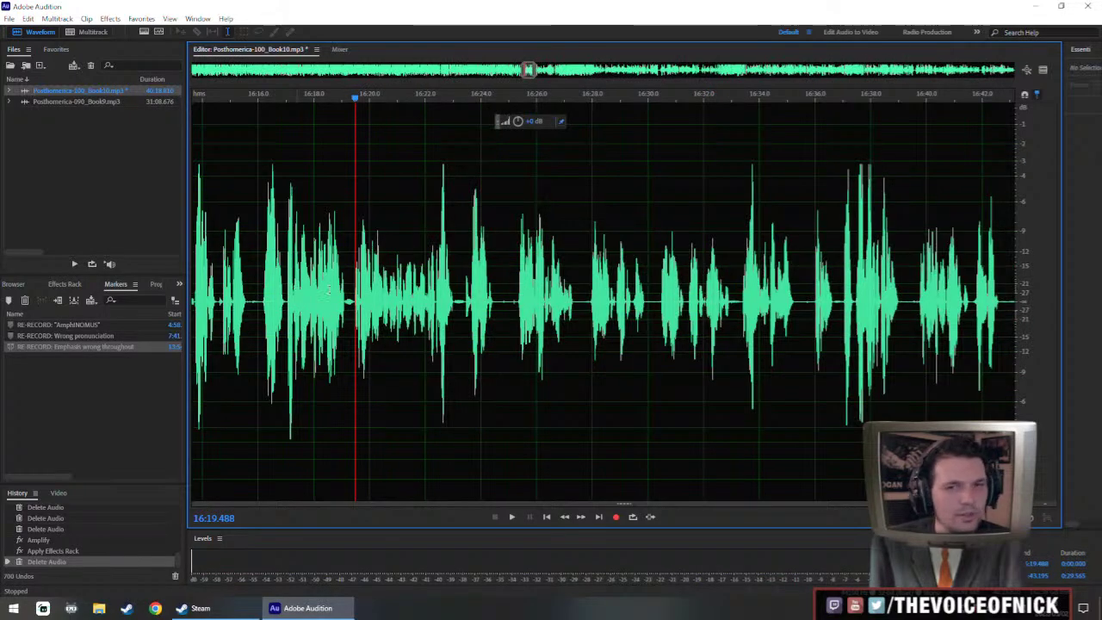
- Amplify the quieter passage from about 16:19.5 to 16:33.0, and play back from about 16:18.5
{"action": "scroll", "coordinate": [361, 304], "scroll_direction": "up", "scroll_amount": 3}
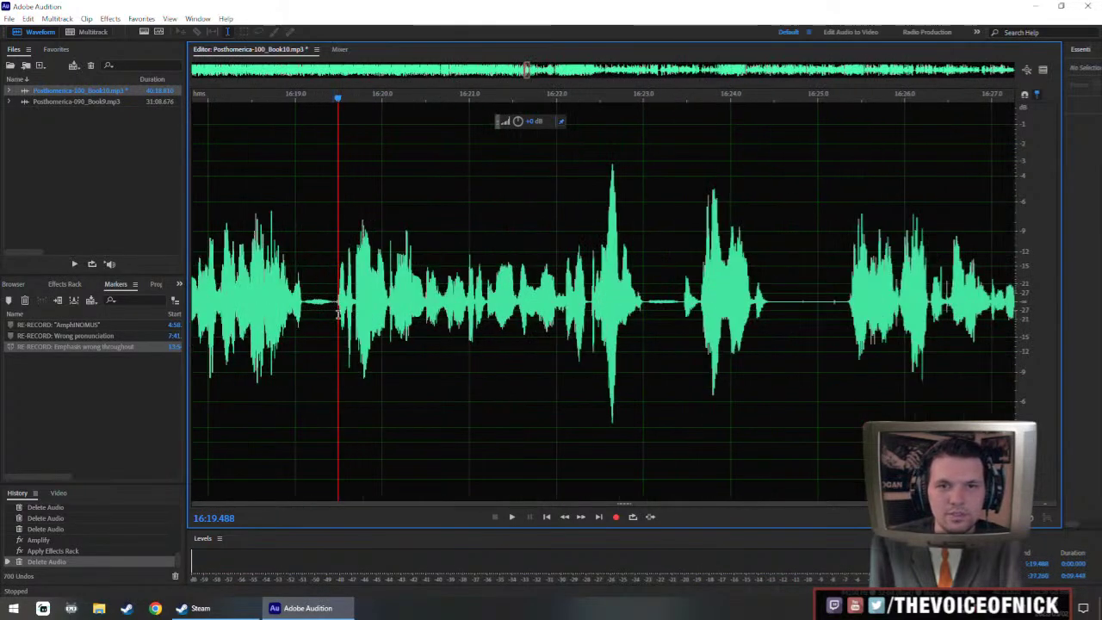
{"action": "left_click_drag", "start_coordinate": [336, 323], "coordinate": [771, 364]}
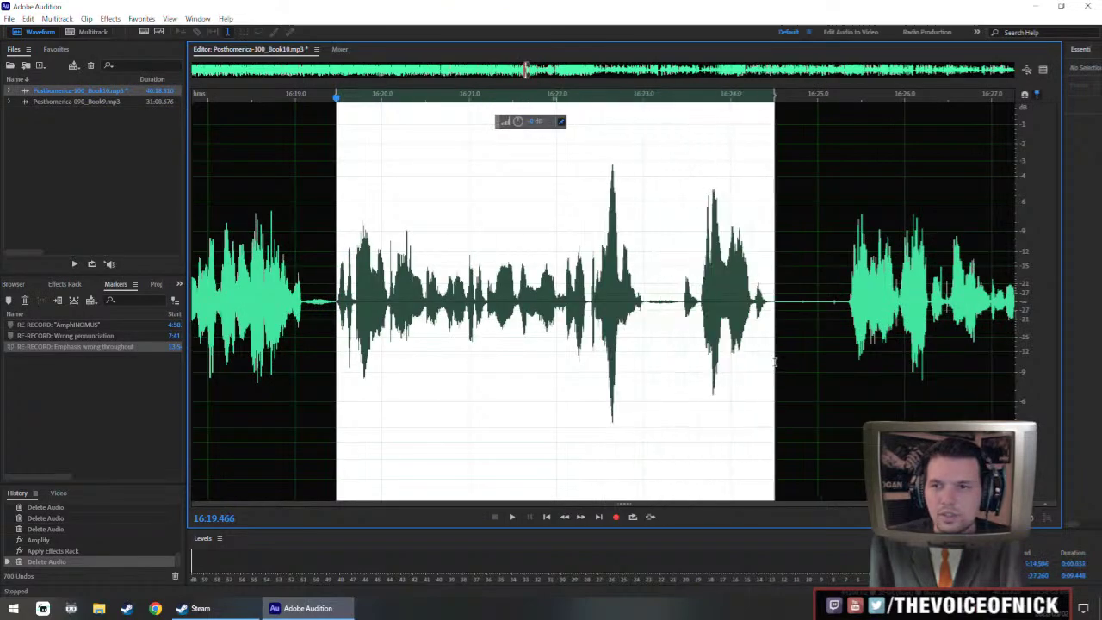
{"action": "scroll", "coordinate": [555, 234], "scroll_direction": "down", "scroll_amount": 3}
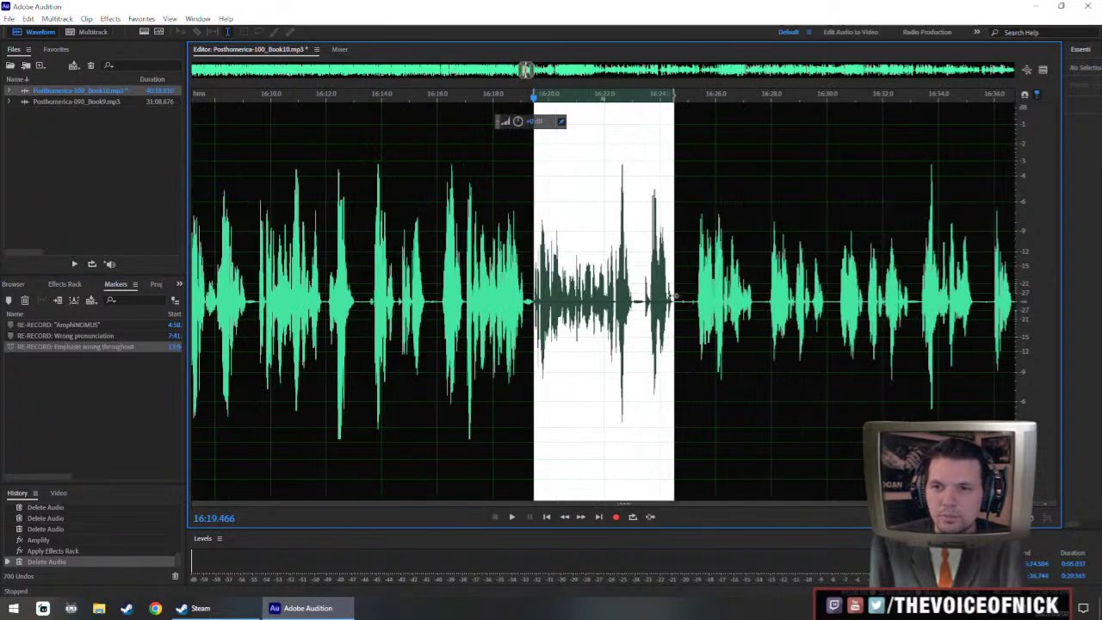
{"action": "left_click_drag", "start_coordinate": [674, 298], "coordinate": [904, 303]}
{"action": "scroll", "coordinate": [900, 306], "scroll_direction": "down", "scroll_amount": 3}
{"action": "scroll", "coordinate": [658, 156], "scroll_direction": "up", "scroll_amount": 2}
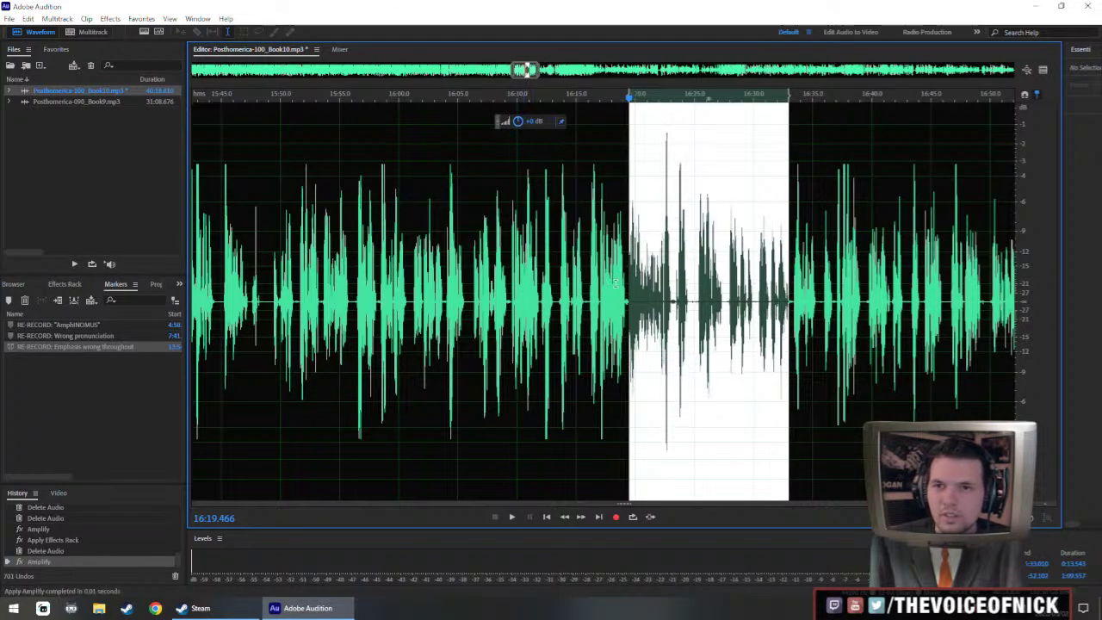
{"action": "left_click", "coordinate": [616, 282]}
{"action": "scroll", "coordinate": [624, 276], "scroll_direction": "up", "scroll_amount": 3}
{"action": "key", "text": "space"}
{"action": "key", "text": "space"}
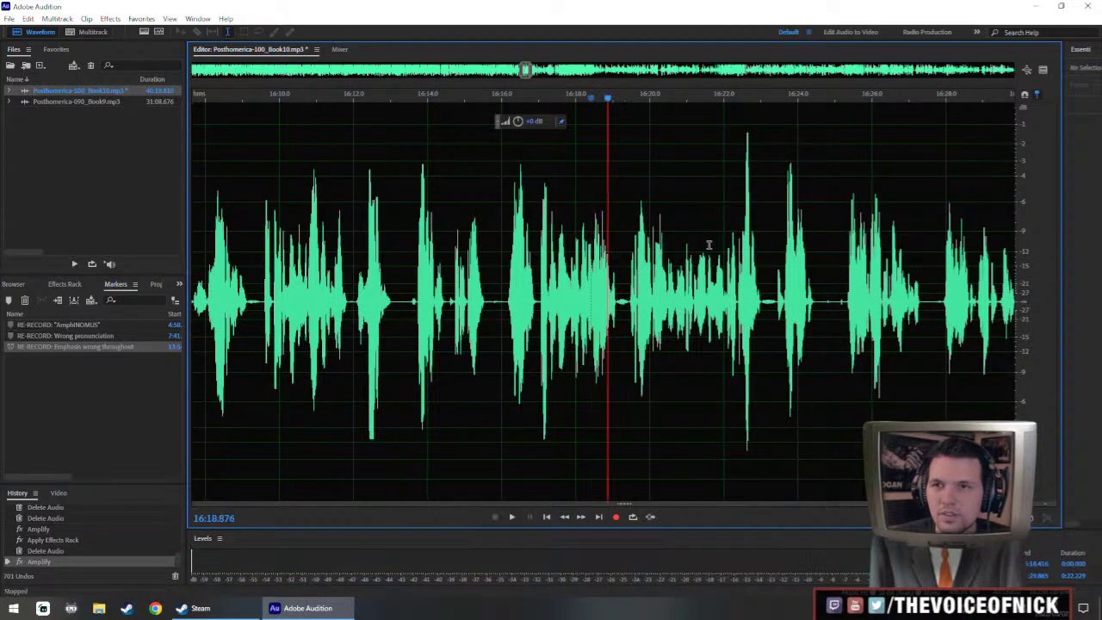
- Reselect the amplified passage from 16:19.5 to 16:33.0, apply the effects rack to it, and play back from about 16:17.9
{"action": "key", "text": "ctrl+z"}
{"action": "key", "text": "ctrl+shift+z"}
{"action": "key", "text": "ctrl+r"}
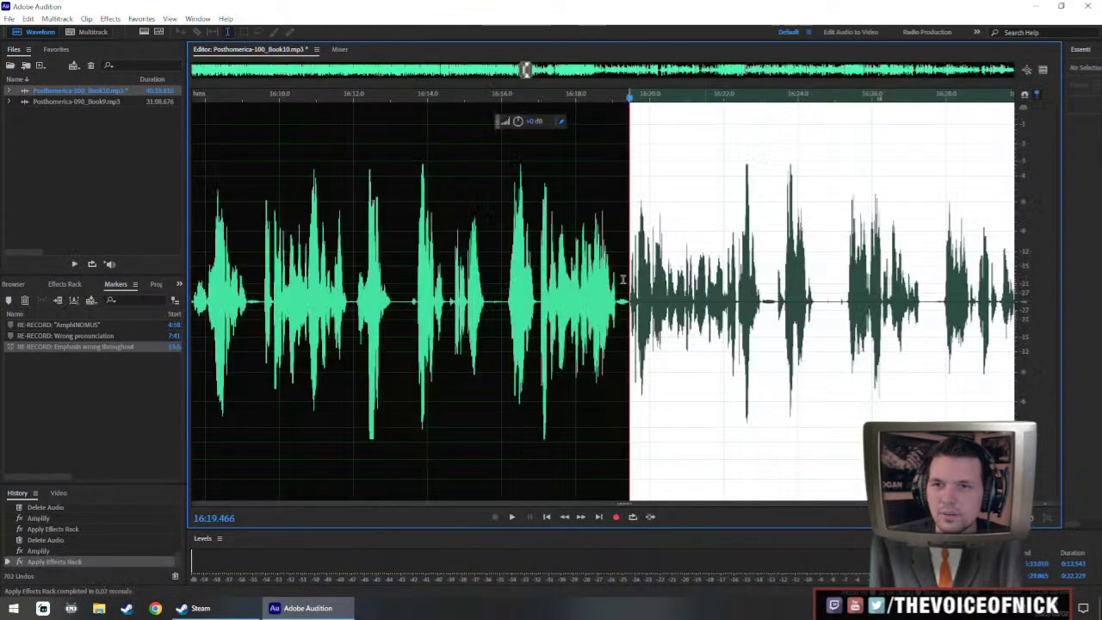
{"action": "left_click", "coordinate": [622, 280]}
{"action": "key", "text": "space"}
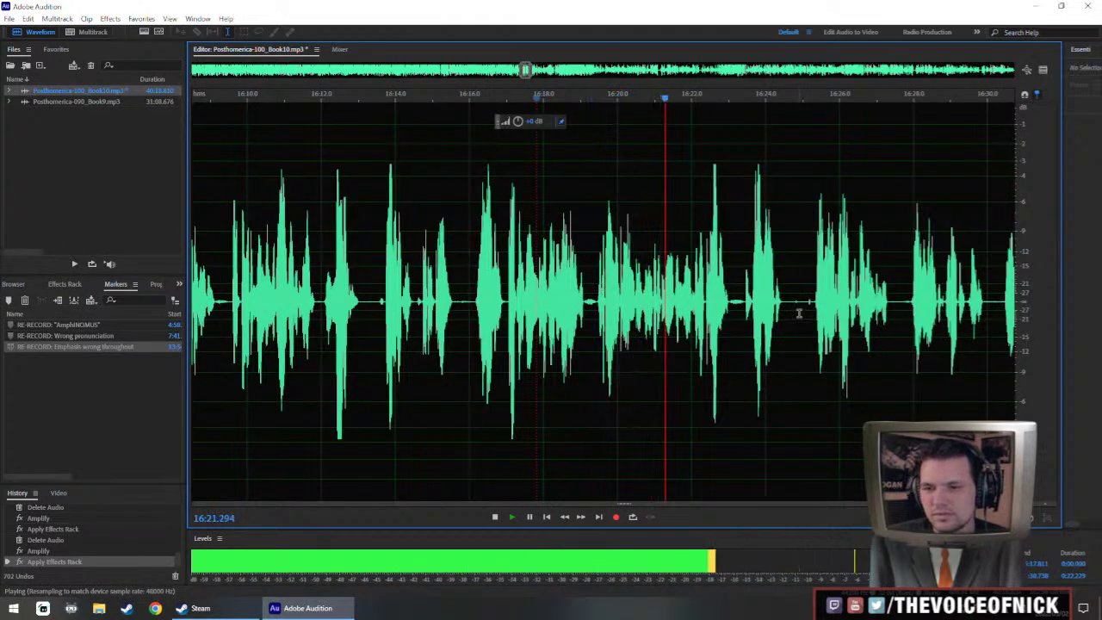
- Listen up to about 16:33.3, delete the take from about 16:25.3 to 16:30 and the small noise before it, and play back from 16:23.3
{"action": "scroll", "coordinate": [752, 335], "scroll_direction": "down", "scroll_amount": 12}
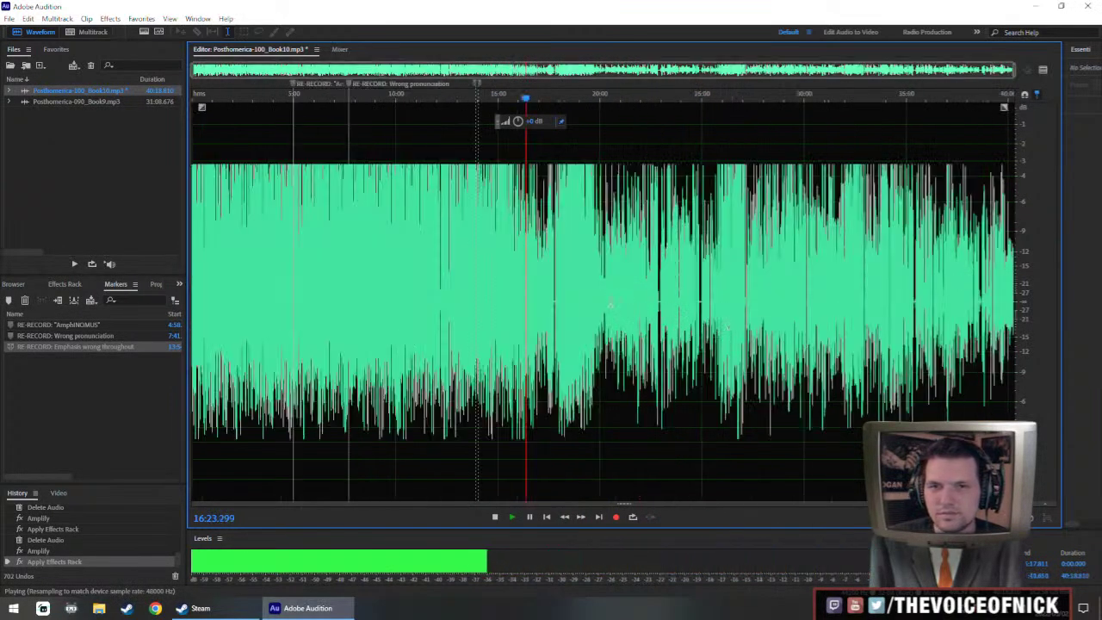
{"action": "scroll", "coordinate": [797, 327], "scroll_direction": "up", "scroll_amount": 10}
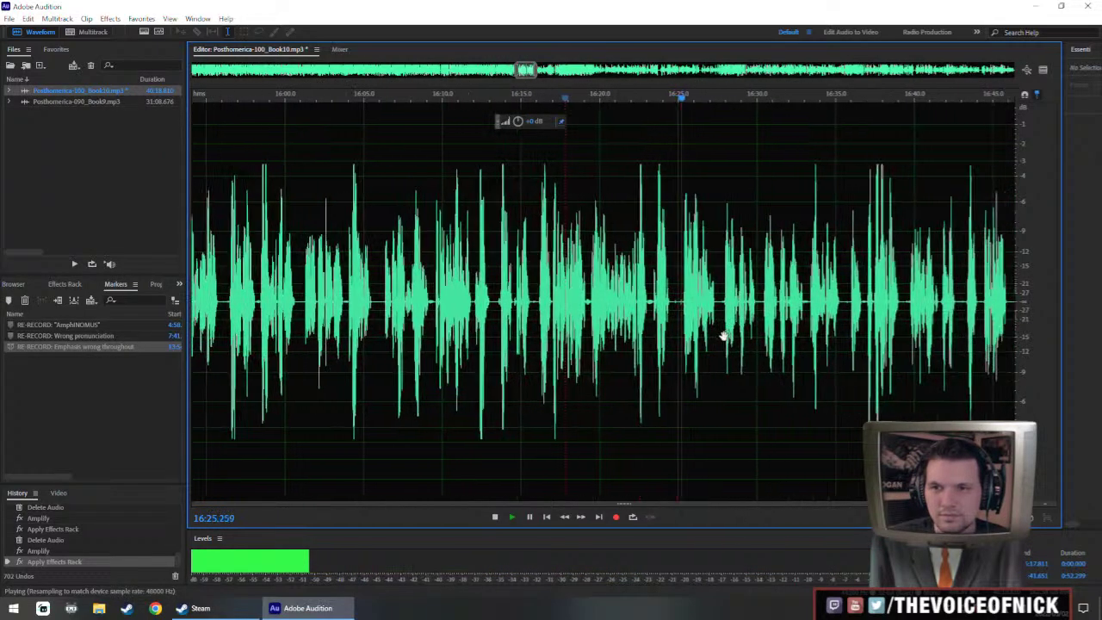
{"action": "scroll", "coordinate": [726, 316], "scroll_direction": "up", "scroll_amount": 5}
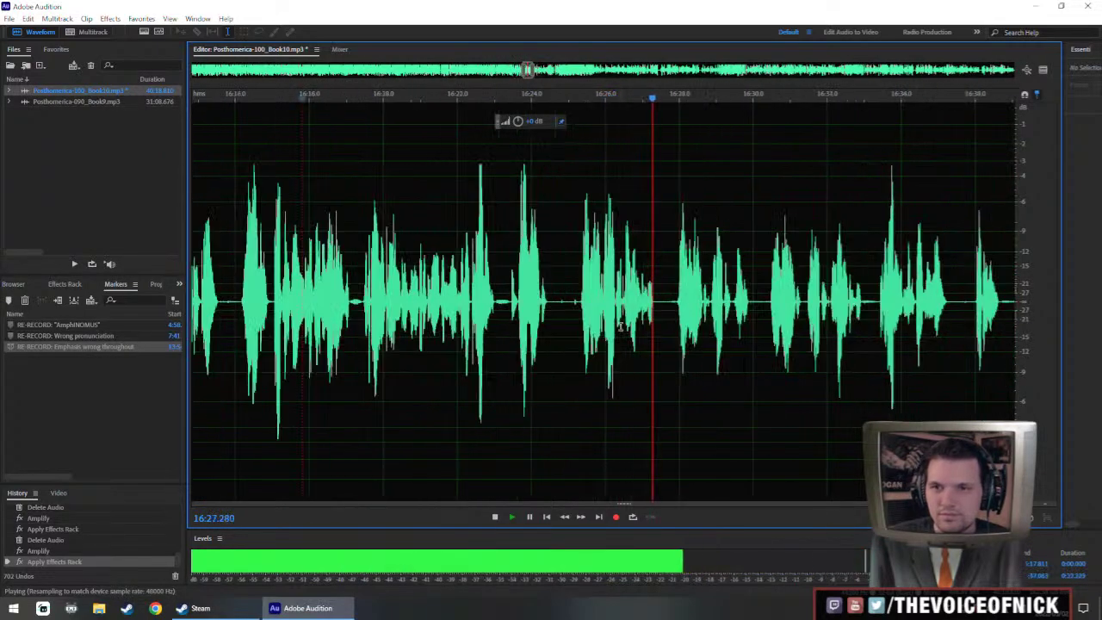
{"action": "left_click_drag", "start_coordinate": [647, 317], "coordinate": [595, 320]}
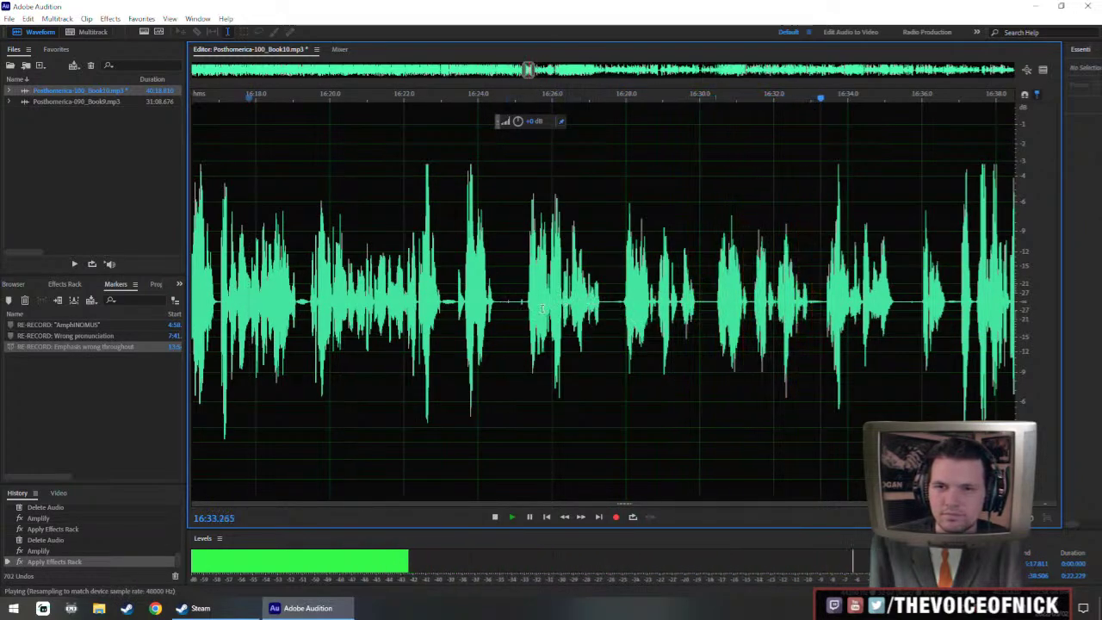
{"action": "left_click_drag", "start_coordinate": [527, 308], "coordinate": [702, 360]}
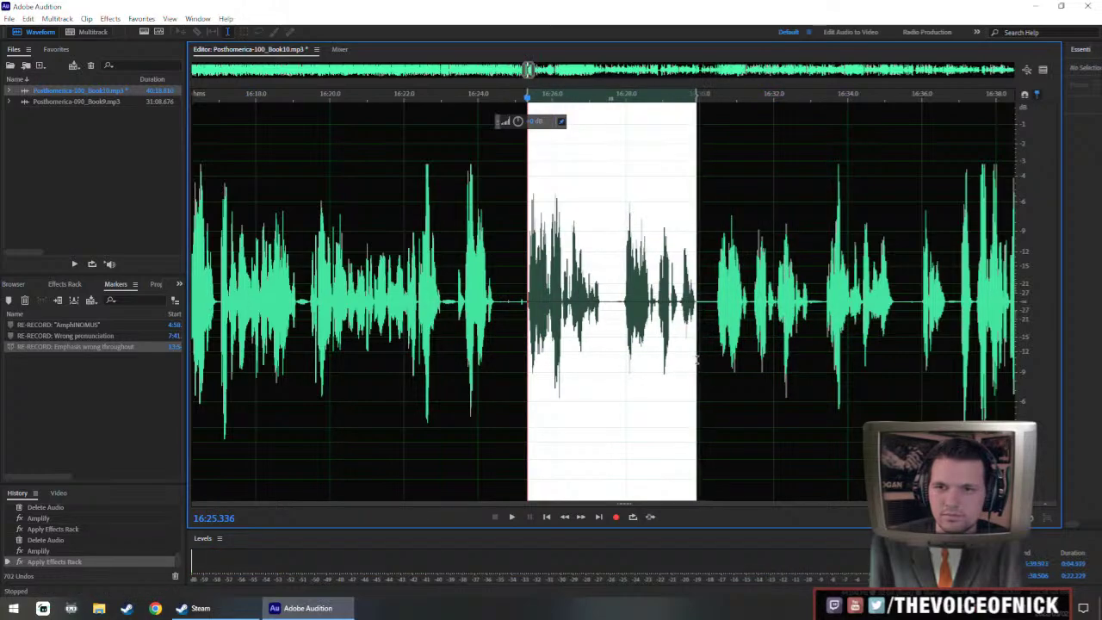
{"action": "key", "text": "Delete"}
{"action": "left_click_drag", "start_coordinate": [509, 320], "coordinate": [522, 325]}
{"action": "key", "text": "Delete"}
{"action": "left_click", "coordinate": [452, 294]}
{"action": "key", "text": "space"}
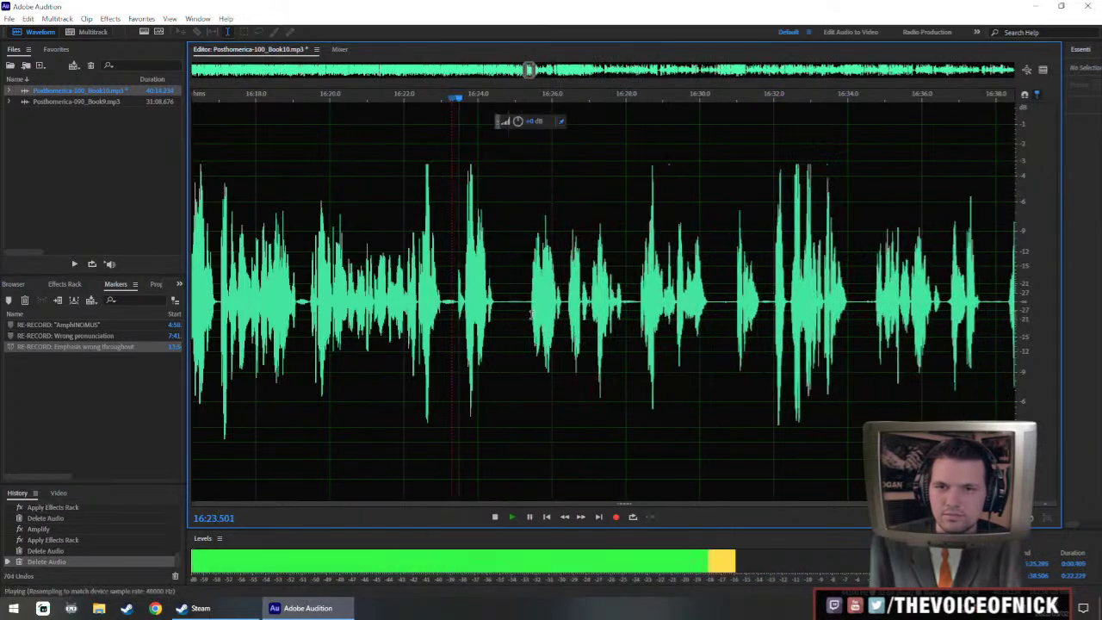
- Replace the pause from about 16:24.4 to 16:25.4 with silence, and play back from about 16:23.7
{"action": "scroll", "coordinate": [616, 314], "scroll_direction": "up", "scroll_amount": 3}
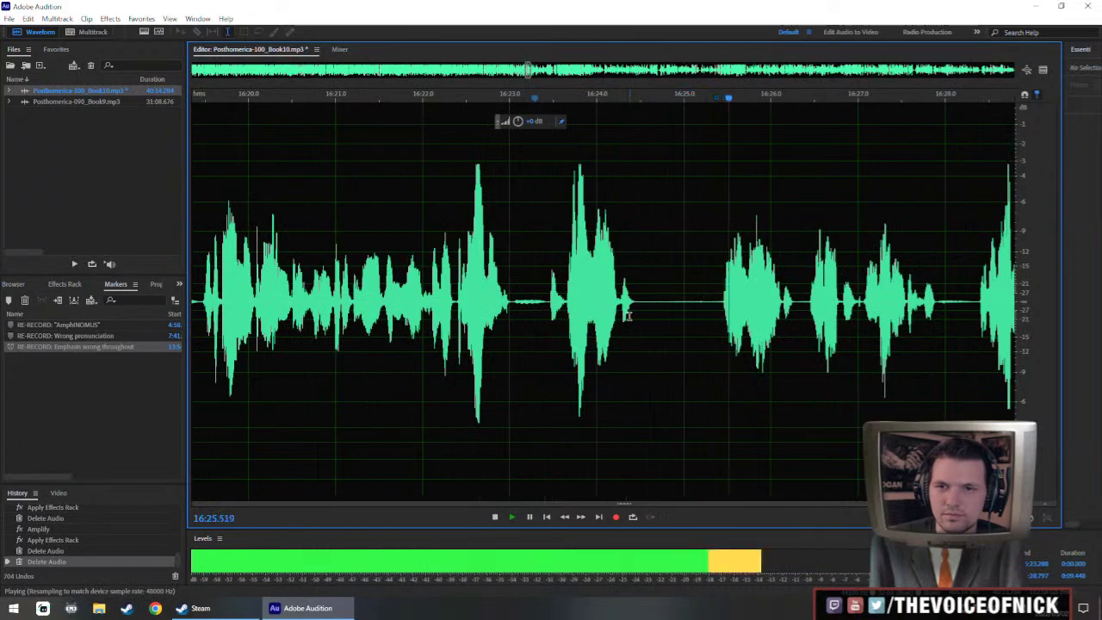
{"action": "left_click_drag", "start_coordinate": [639, 312], "coordinate": [719, 340]}
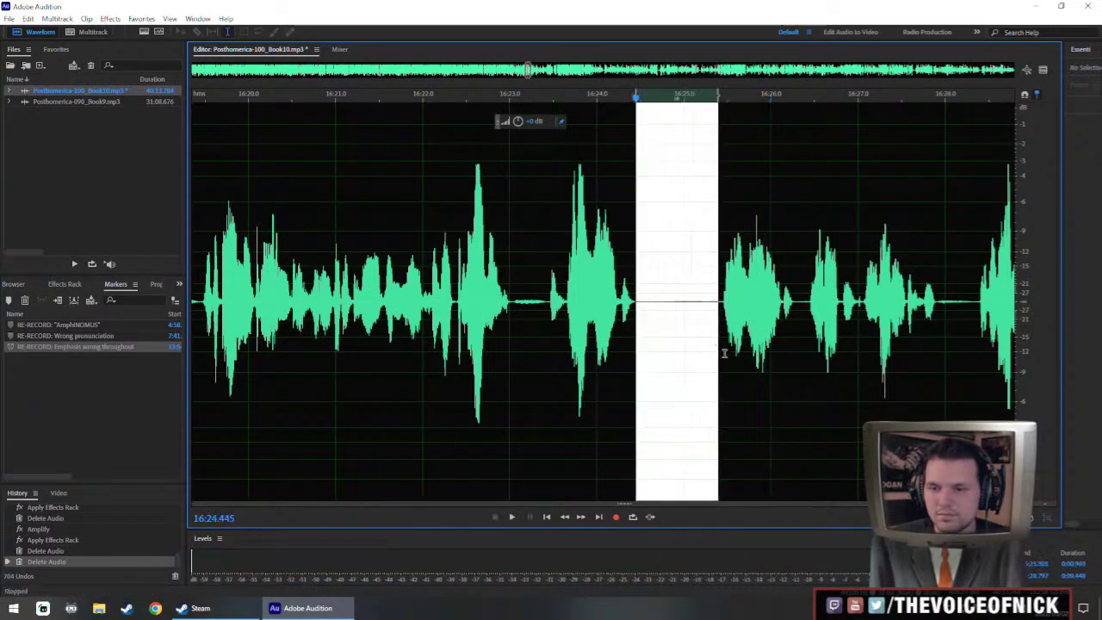
{"action": "key", "text": "ctrl+shift+i"}
{"action": "key", "text": "Return"}
{"action": "left_click", "coordinate": [573, 299]}
{"action": "key", "text": "space"}
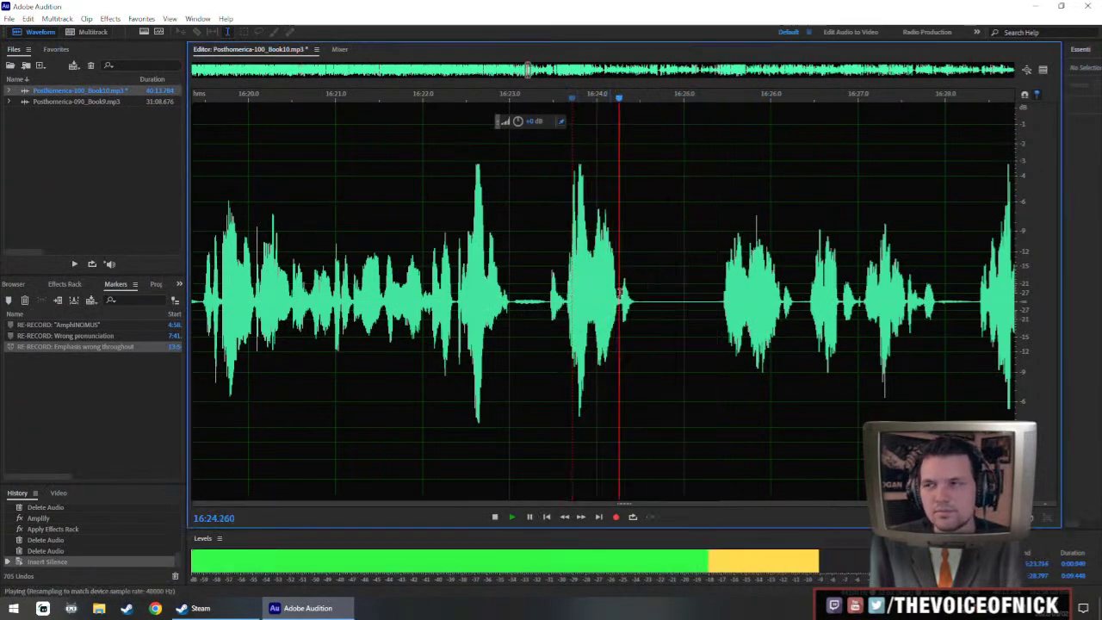
- Trim a tiny sliver out of the pause at about 16:24.8, and play back again from about 16:23.7
{"action": "scroll", "coordinate": [670, 310], "scroll_direction": "down", "scroll_amount": 3}
{"action": "scroll", "coordinate": [650, 334], "scroll_direction": "up", "scroll_amount": 2}
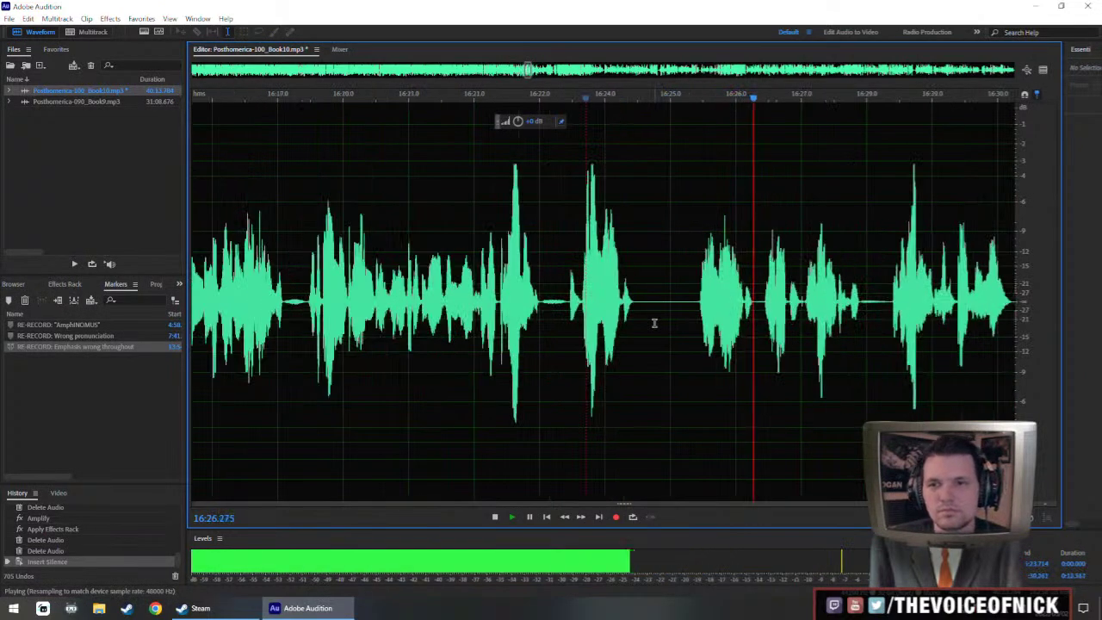
{"action": "left_click_drag", "start_coordinate": [658, 322], "coordinate": [662, 322]}
{"action": "key", "text": "Delete"}
{"action": "left_click", "coordinate": [583, 318]}
{"action": "key", "text": "space"}
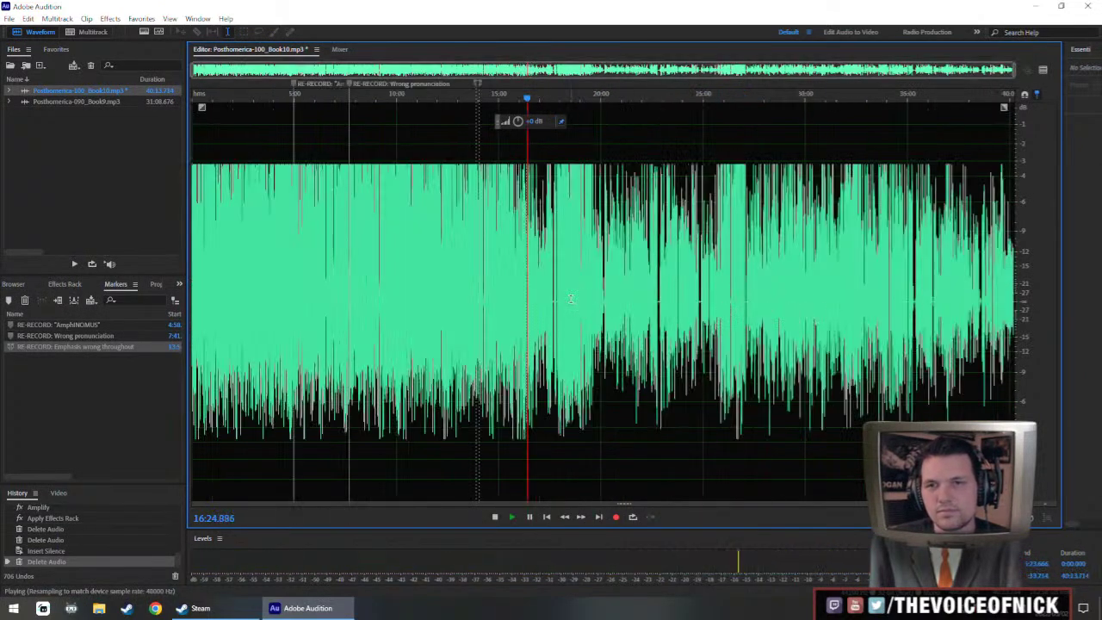
- Listen up to about 16:37, trim a tiny sliver out of the pause near 16:34.5, and play back from about 16:32.5
{"action": "scroll", "coordinate": [600, 310], "scroll_direction": "down", "scroll_amount": 3}
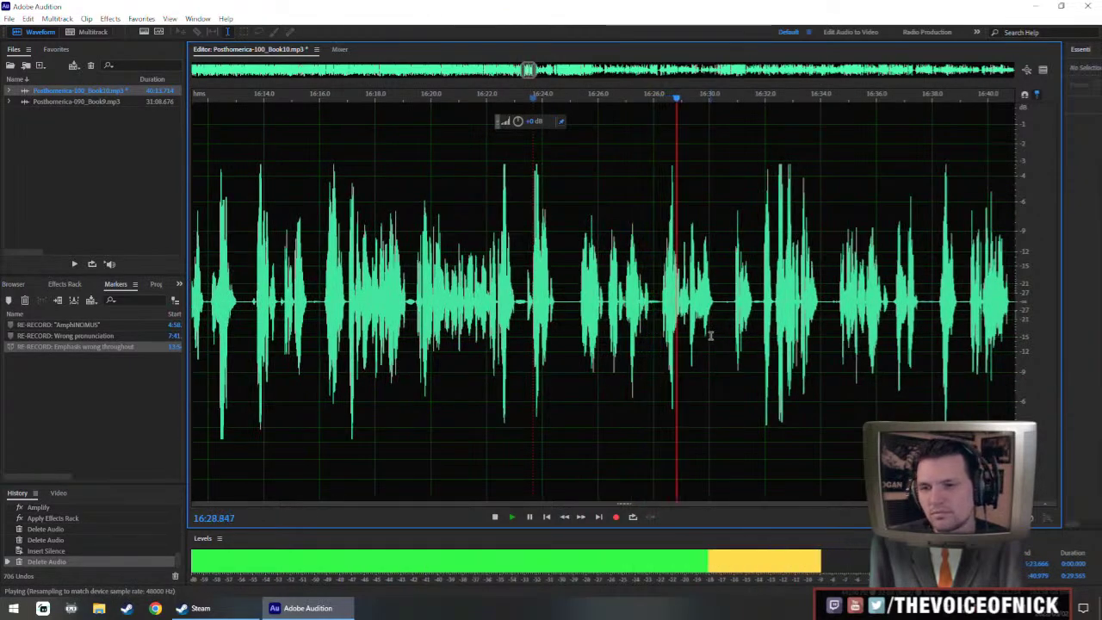
{"action": "scroll", "coordinate": [710, 336], "scroll_direction": "up", "scroll_amount": 3}
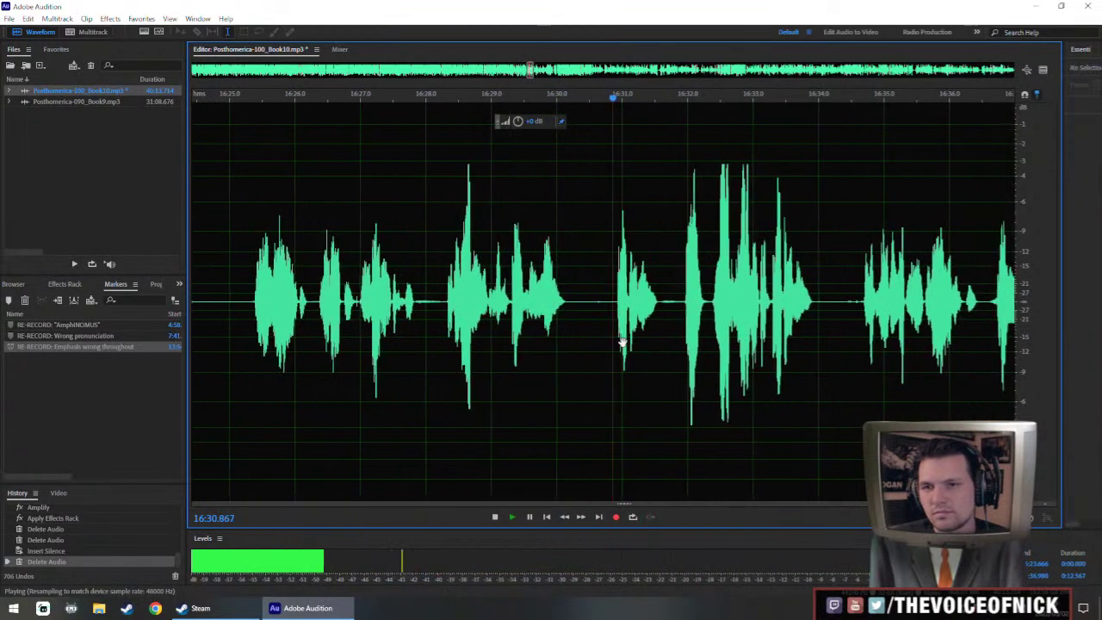
{"action": "scroll", "coordinate": [603, 315], "scroll_direction": "down", "scroll_amount": 3}
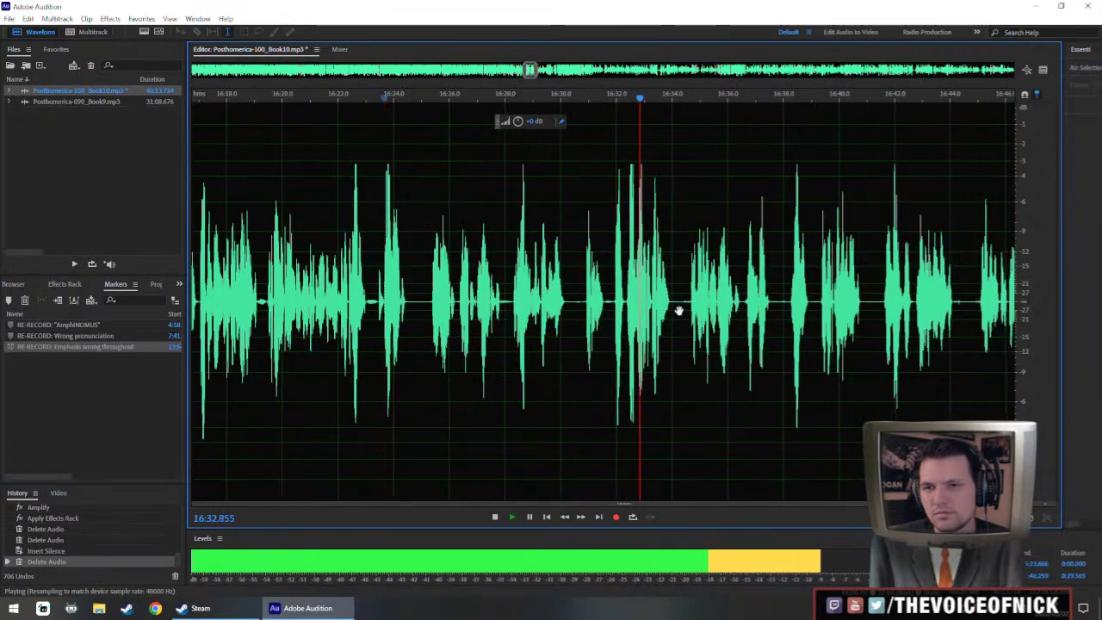
{"action": "scroll", "coordinate": [667, 313], "scroll_direction": "up", "scroll_amount": 1}
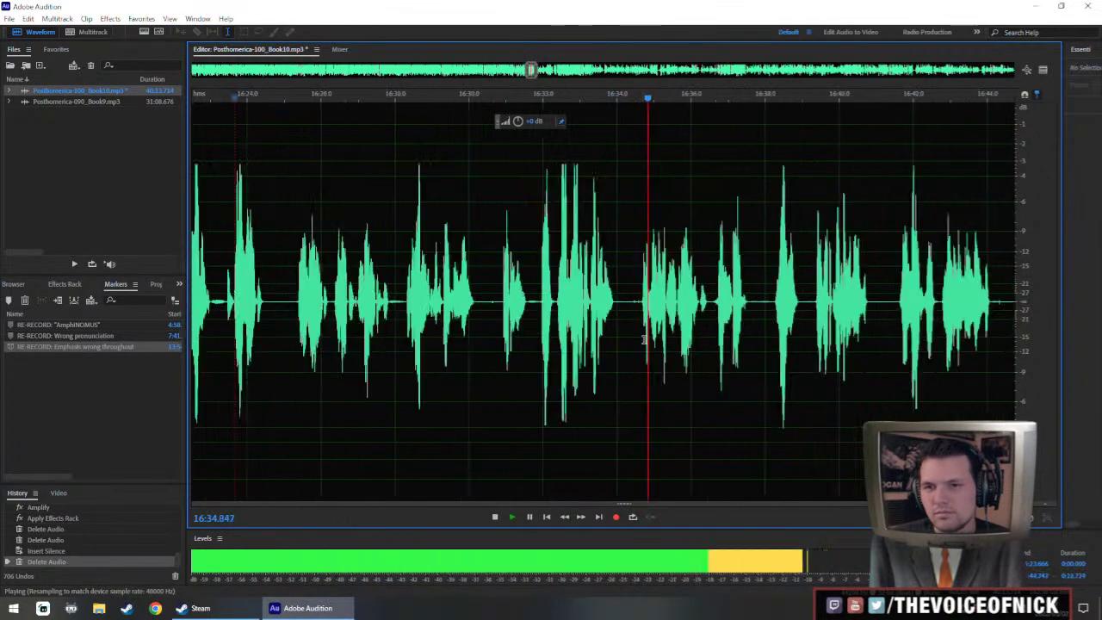
{"action": "scroll", "coordinate": [644, 339], "scroll_direction": "up", "scroll_amount": 1}
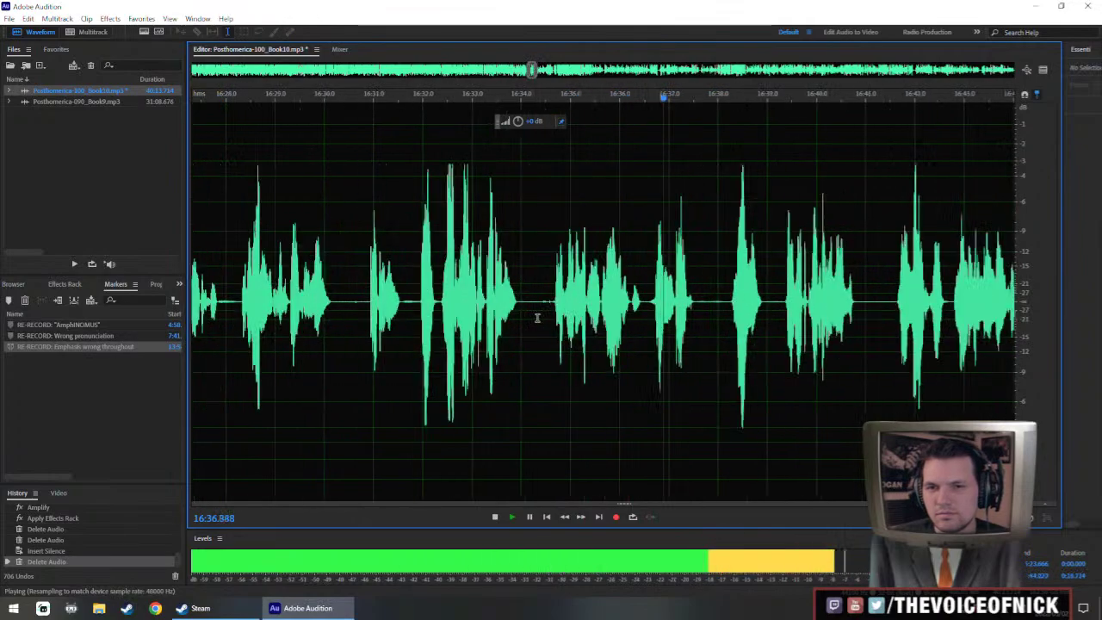
{"action": "scroll", "coordinate": [541, 317], "scroll_direction": "up", "scroll_amount": 1}
{"action": "left_click", "coordinate": [546, 316]}
{"action": "key", "text": "space"}
{"action": "key", "text": "backslash"}
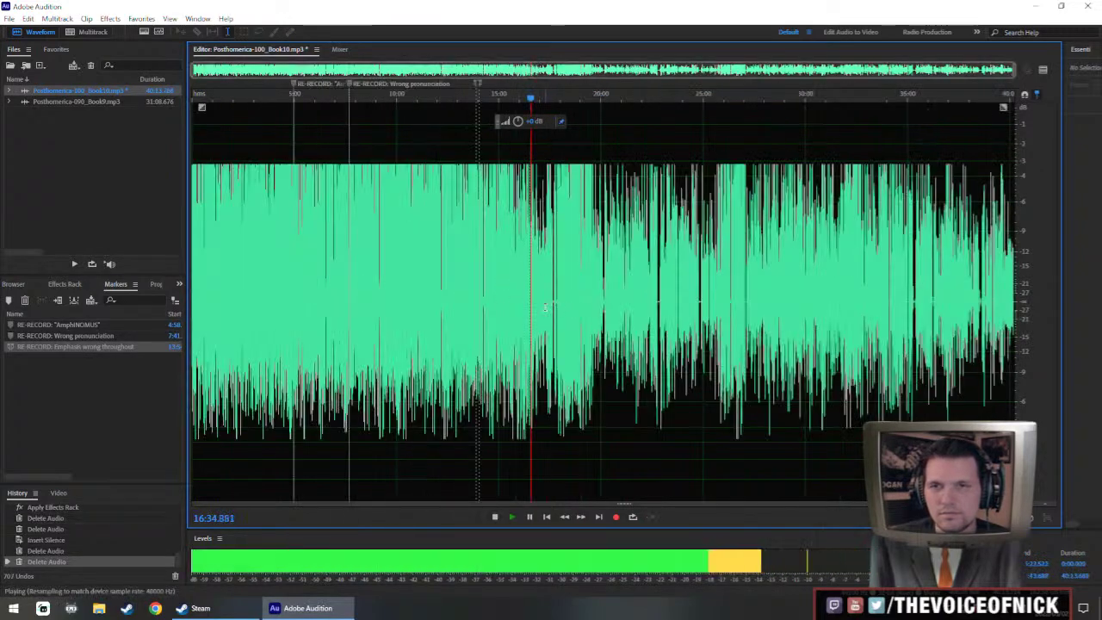
- Listen up to about 16:43 and delete the take from about 16:39.3 to 16:41.5
{"action": "scroll", "coordinate": [531, 303], "scroll_direction": "up", "scroll_amount": 15}
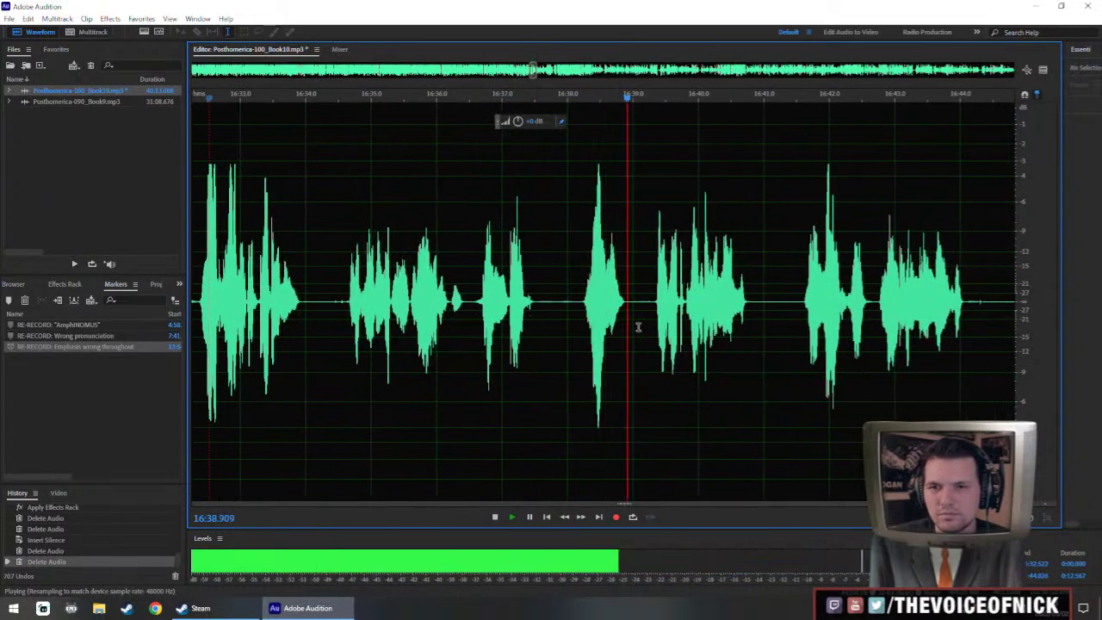
{"action": "scroll", "coordinate": [637, 327], "scroll_direction": "down", "scroll_amount": 5}
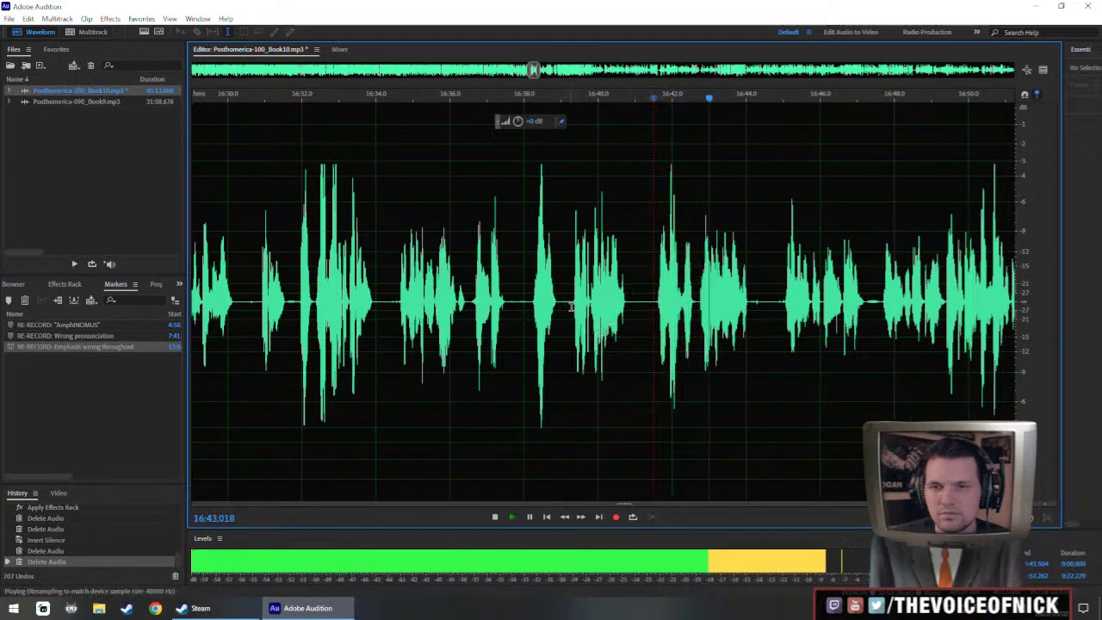
{"action": "left_click_drag", "start_coordinate": [572, 299], "coordinate": [712, 323]}
{"action": "key", "text": "Delete"}
{"action": "key", "text": "Delete"}
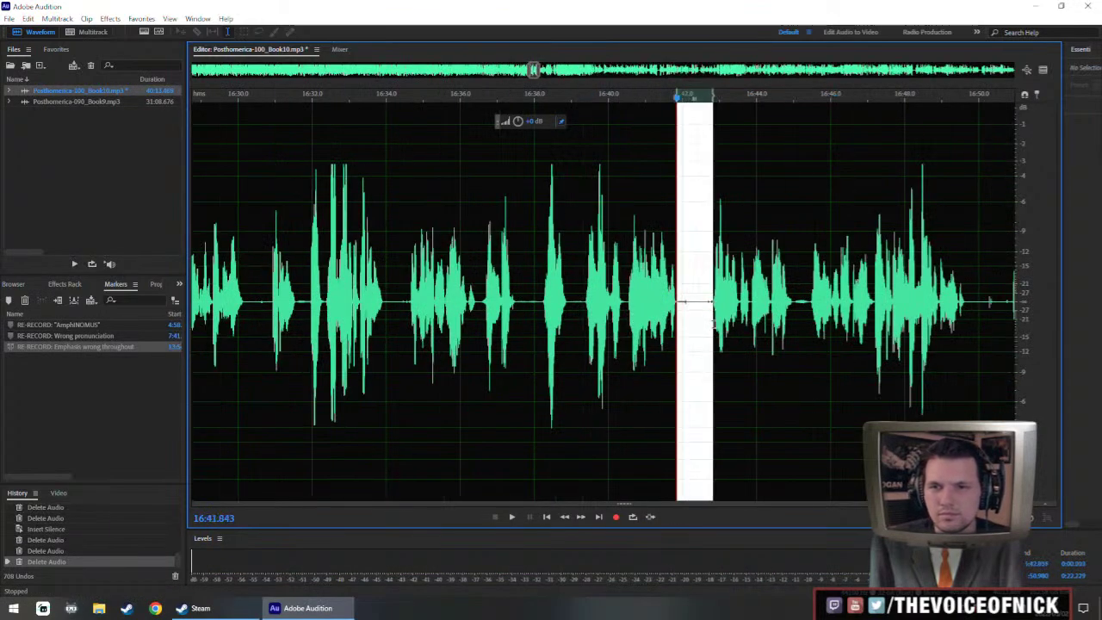
- Replace the pause from about 16:41.8 to 16:42.8 with silence, and play back from about 16:37.3
{"action": "key", "text": "shift+s"}
{"action": "key", "text": "Return"}
{"action": "left_click", "coordinate": [512, 275]}
{"action": "key", "text": "space"}
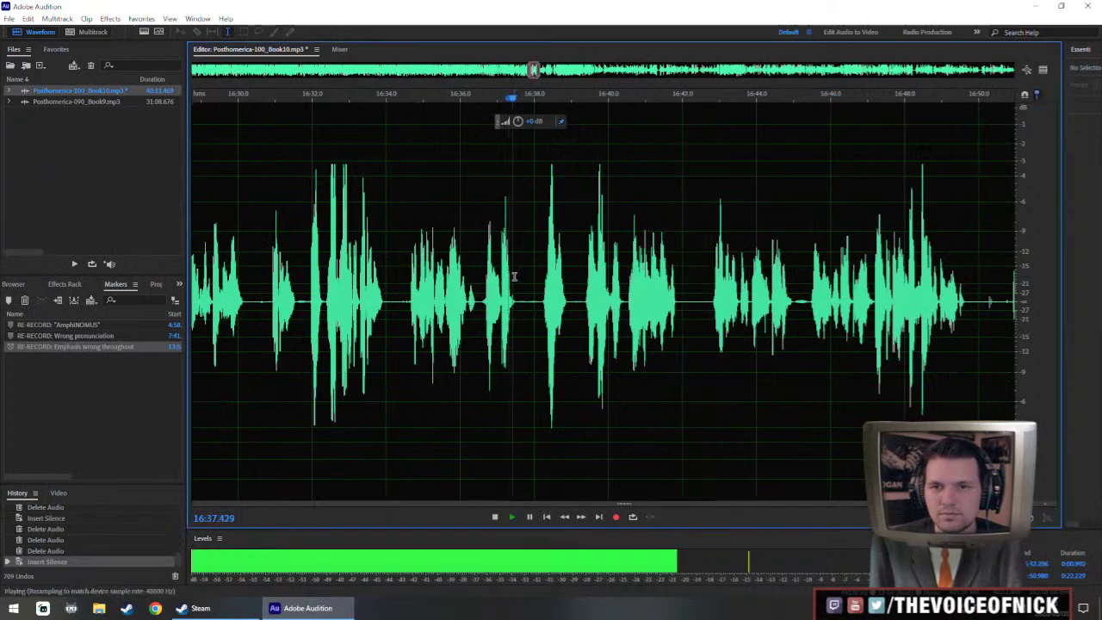
- Shorten the silenced pause at about 16:42.3 by roughly 0.2 seconds, and play back from about 16:40.3
{"action": "scroll", "coordinate": [534, 291], "scroll_direction": "up", "scroll_amount": 2}
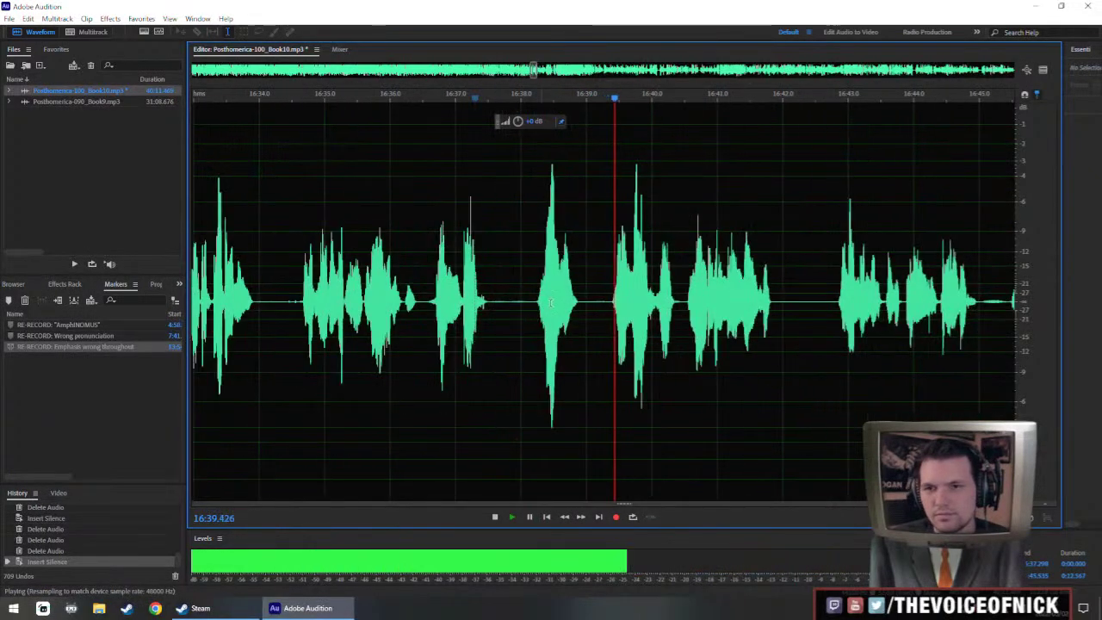
{"action": "scroll", "coordinate": [555, 319], "scroll_direction": "down", "scroll_amount": 3}
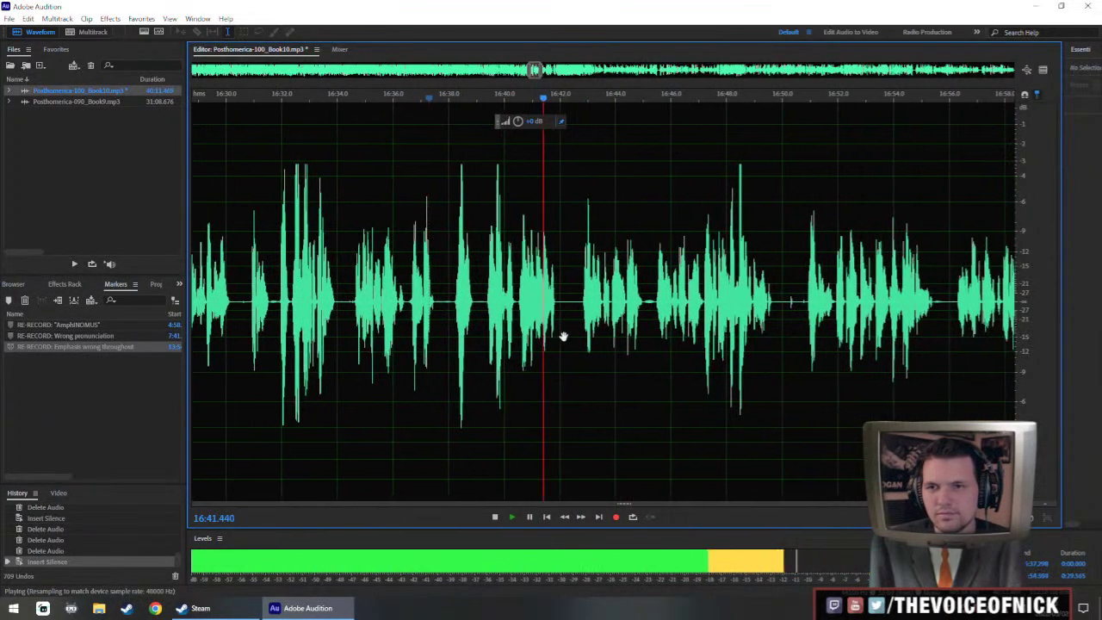
{"action": "left_click_drag", "start_coordinate": [564, 337], "coordinate": [512, 349]}
{"action": "scroll", "coordinate": [510, 347], "scroll_direction": "down", "scroll_amount": 2}
{"action": "scroll", "coordinate": [519, 340], "scroll_direction": "up", "scroll_amount": 3}
{"action": "left_click", "coordinate": [488, 325]}
{"action": "key", "text": "space"}
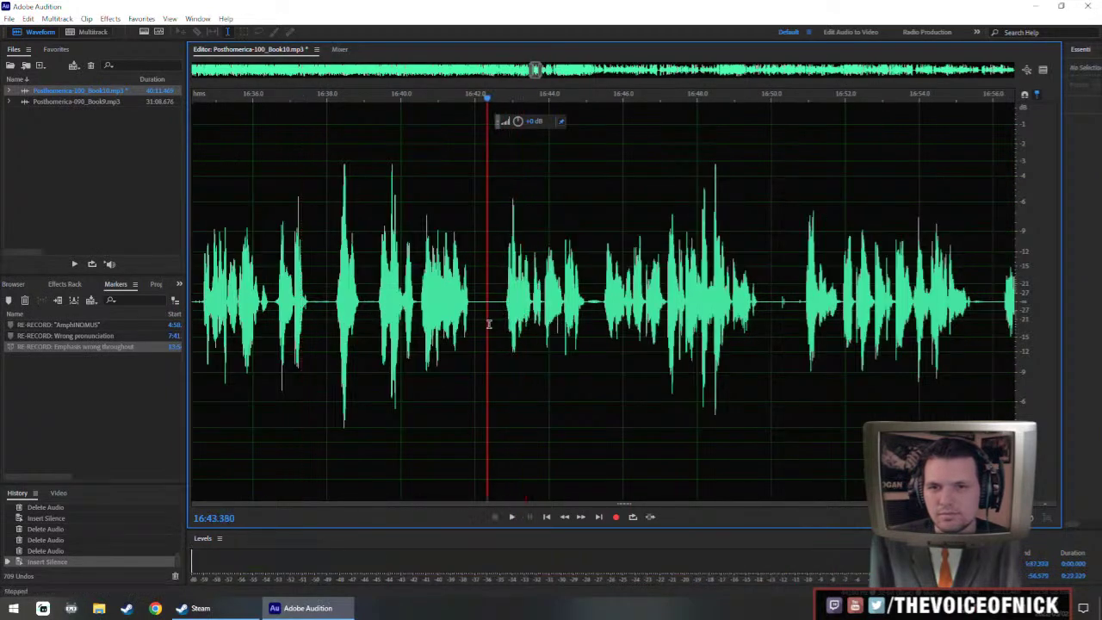
{"action": "key", "text": "Delete"}
{"action": "left_click", "coordinate": [414, 311]}
{"action": "key", "text": "space"}
{"action": "key", "text": "ctrl+backslash"}
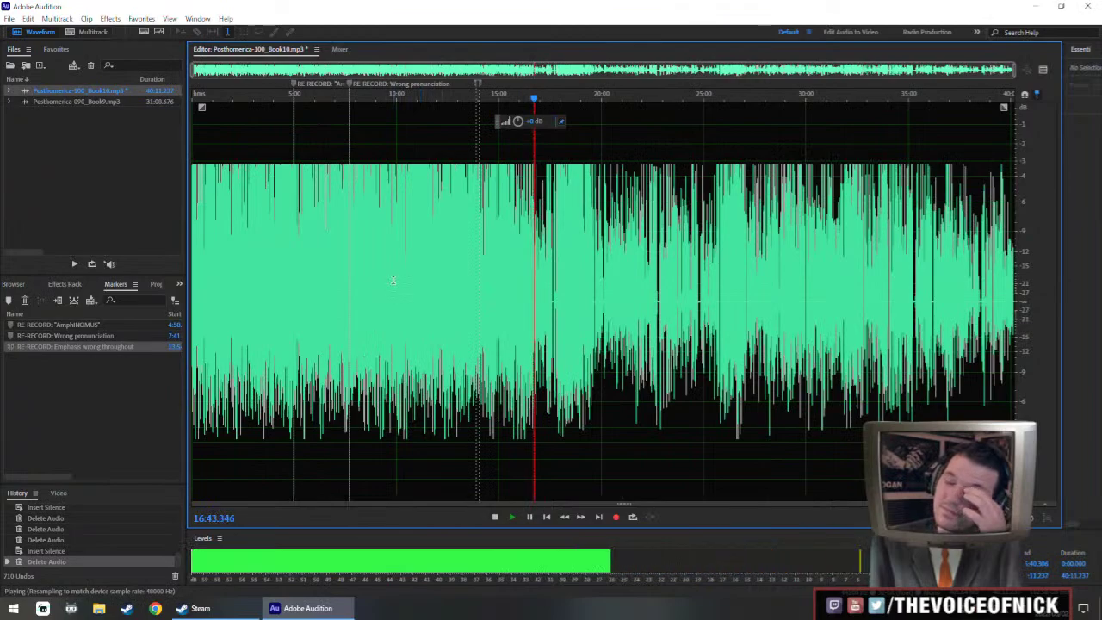
- Select the quiet passage from about 16:42.5 to 17:18 and amplify it
{"action": "scroll", "coordinate": [394, 281], "scroll_direction": "up", "scroll_amount": 10}
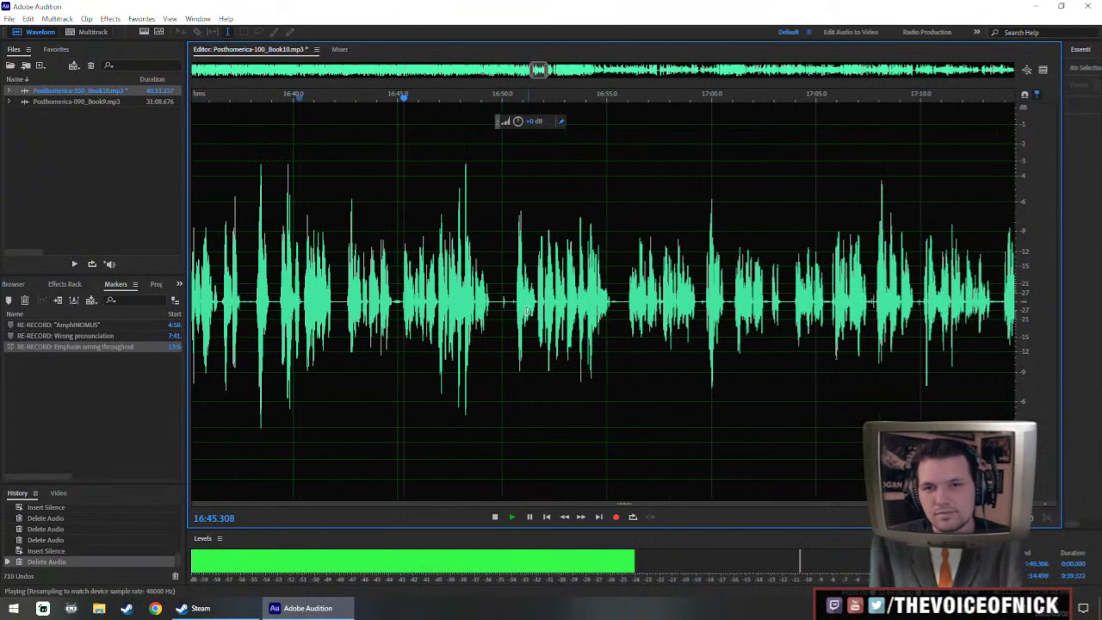
{"action": "left_click_drag", "start_coordinate": [344, 310], "coordinate": [885, 348]}
{"action": "scroll", "coordinate": [885, 348], "scroll_direction": "down", "scroll_amount": 4}
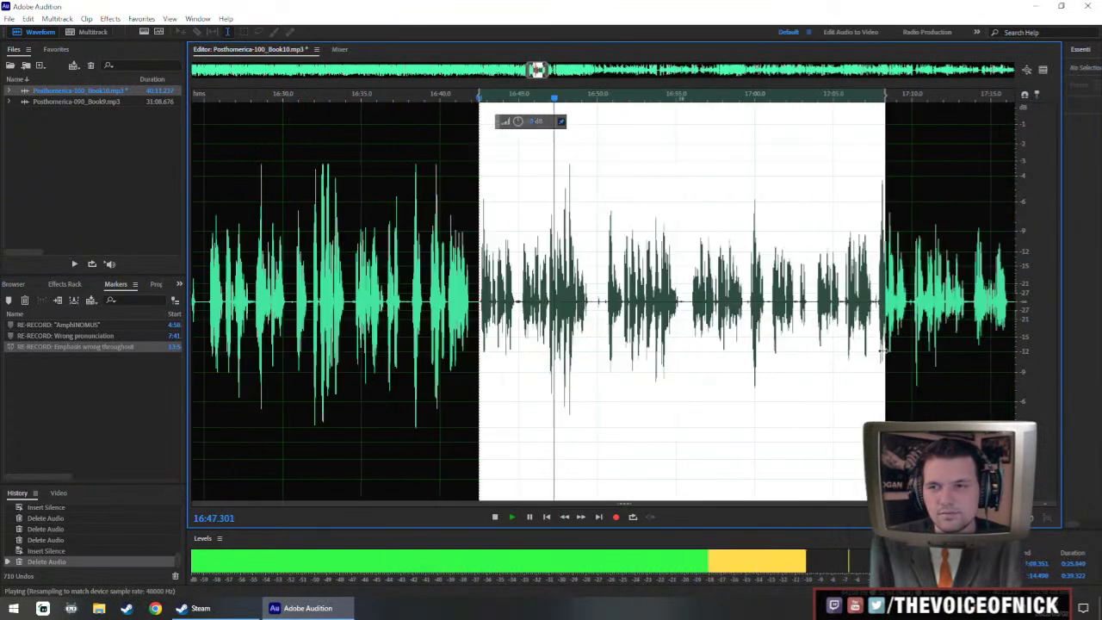
{"action": "left_click_drag", "start_coordinate": [813, 326], "coordinate": [682, 330]}
{"action": "left_click_drag", "start_coordinate": [750, 345], "coordinate": [812, 351]}
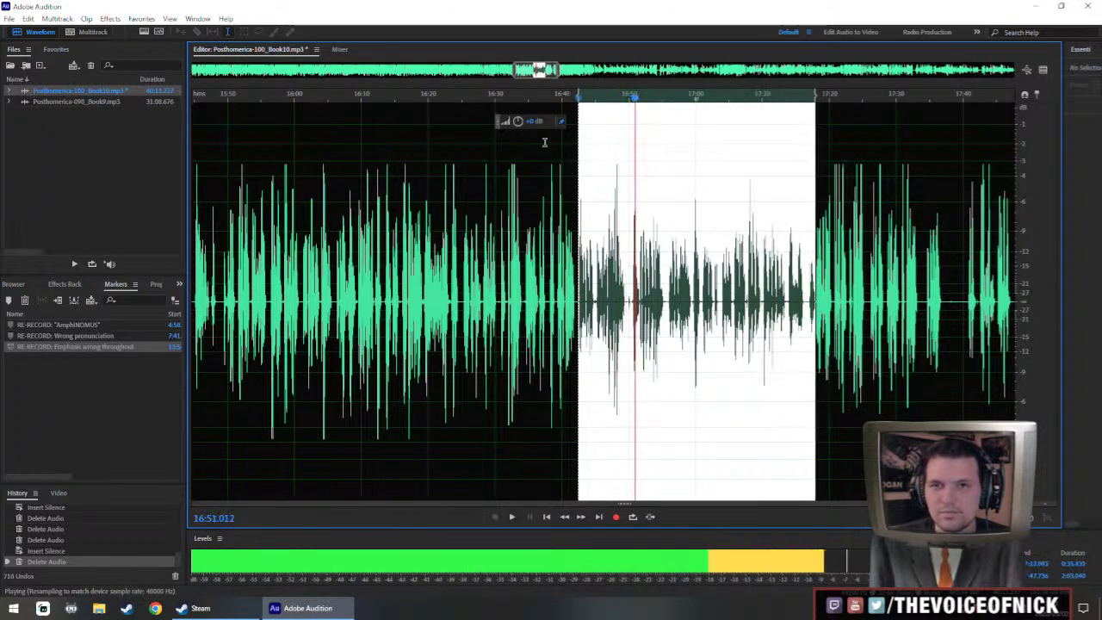
{"action": "key", "text": "space"}
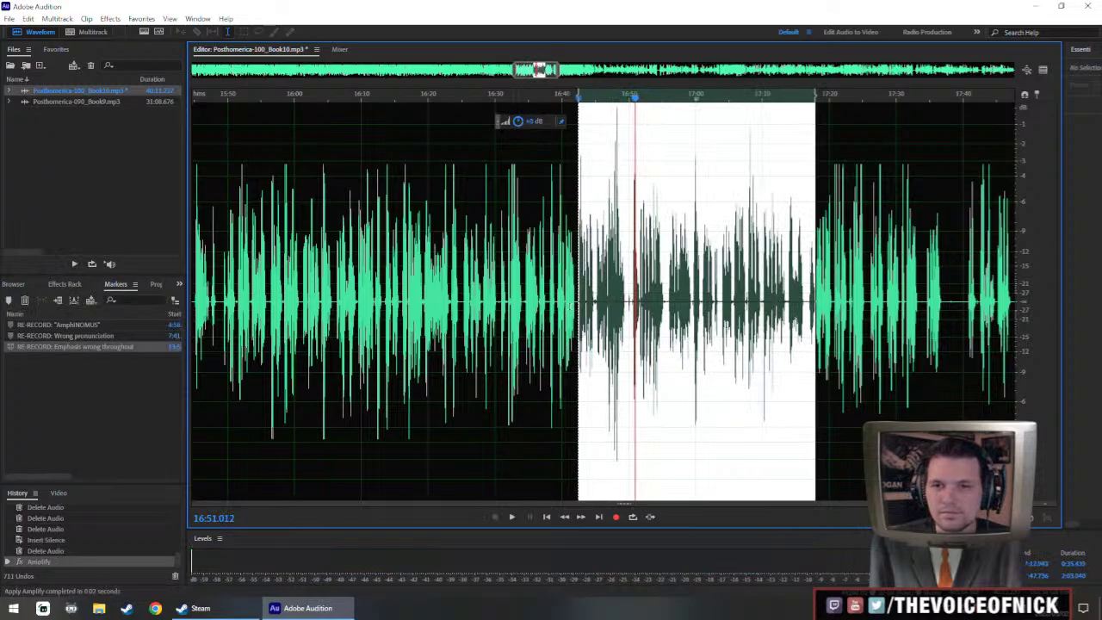
- Compare the passage with and without amplification, apply the effects rack to the amplified version, and play back from about 16:40.5
{"action": "left_click", "coordinate": [570, 306]}
{"action": "key", "text": "ctrl+z"}
{"action": "key", "text": "ctrl+shift+z"}
{"action": "key", "text": "ctrl+r"}
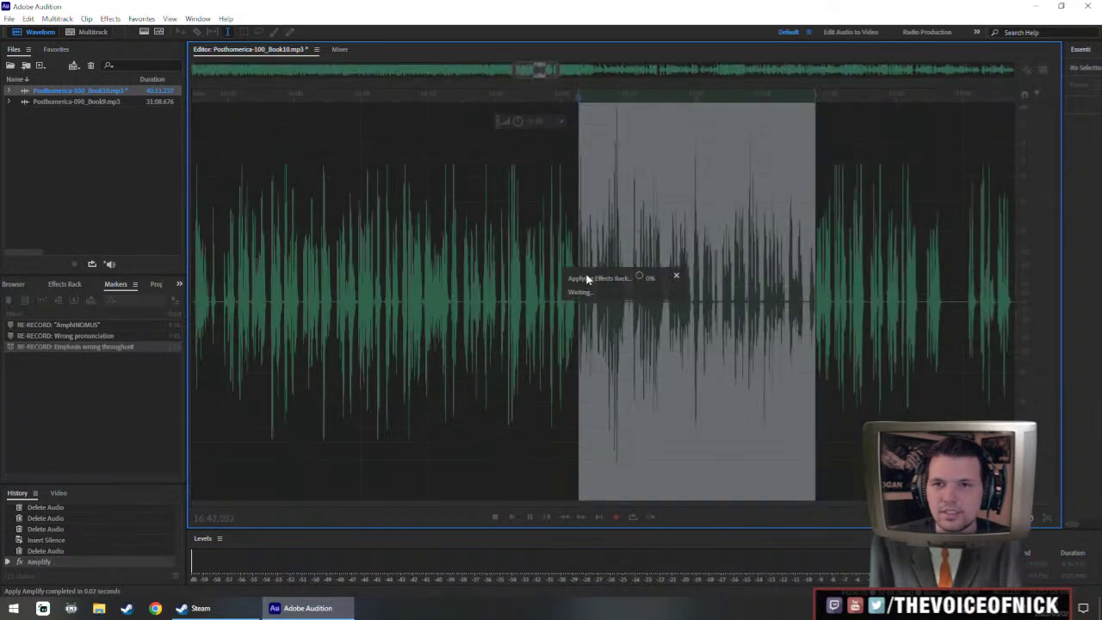
{"action": "scroll", "coordinate": [594, 297], "scroll_direction": "up", "scroll_amount": 3}
{"action": "left_click", "coordinate": [536, 299]}
{"action": "scroll", "coordinate": [555, 327], "scroll_direction": "up", "scroll_amount": 2}
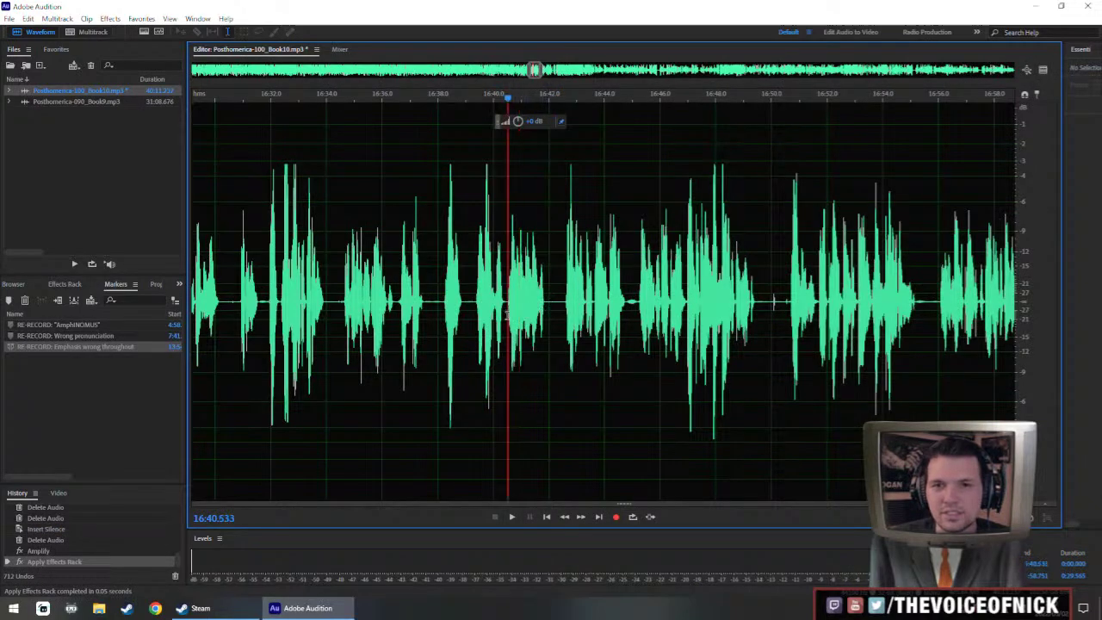
{"action": "key", "text": "space"}
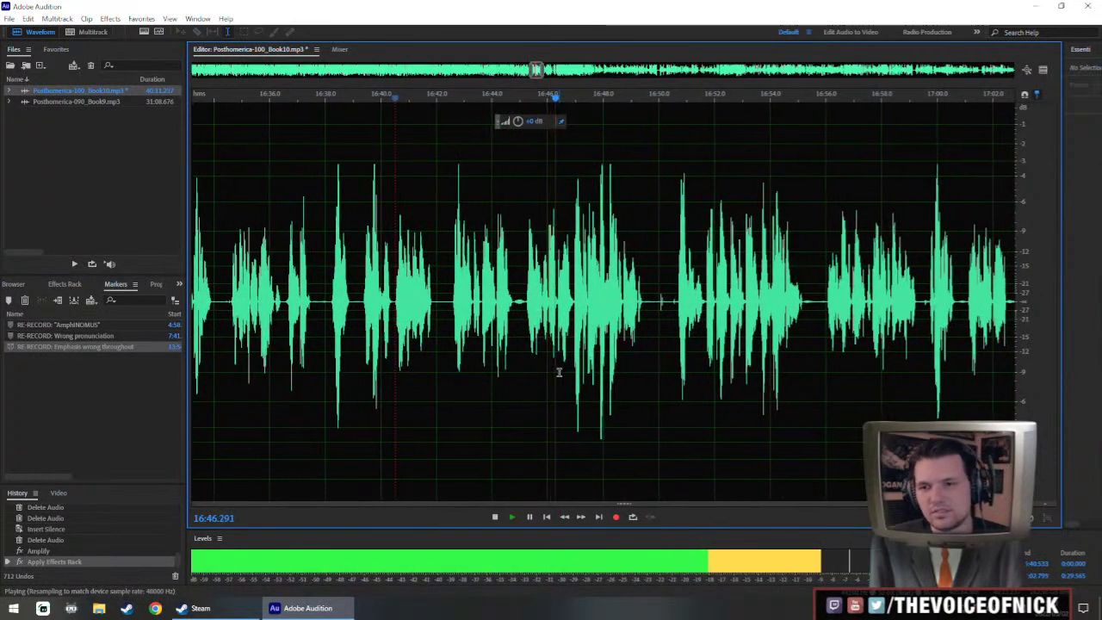
- Listen up to about 16:55, delete the take from about 16:49.4 to 16:55.2, and play back from about 16:46.5
{"action": "scroll", "coordinate": [603, 374], "scroll_direction": "up", "scroll_amount": 3}
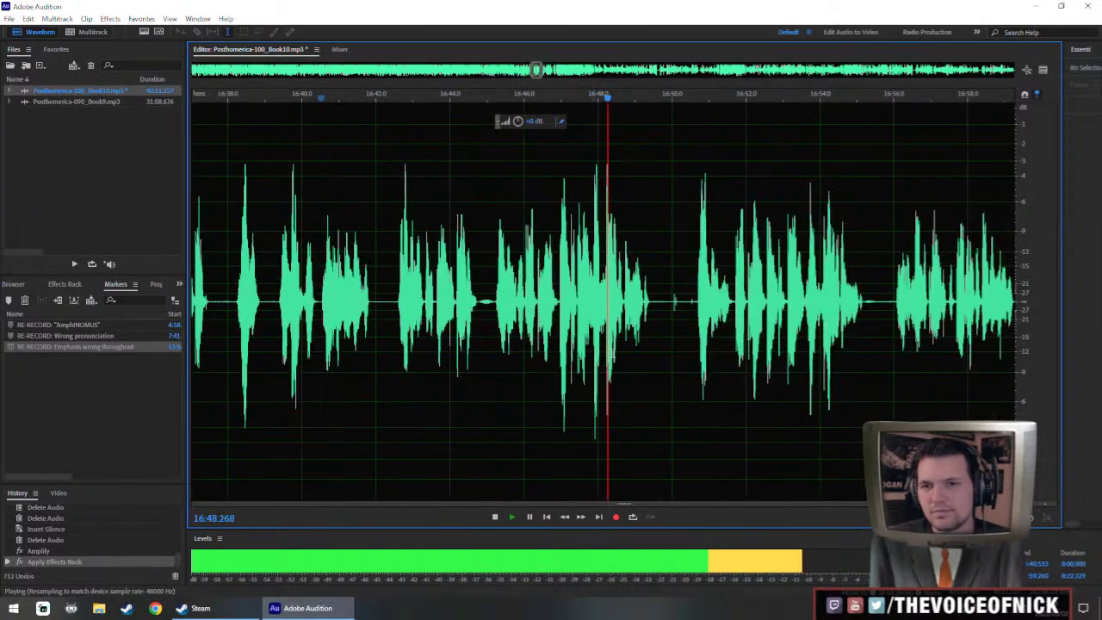
{"action": "left_click_drag", "start_coordinate": [723, 379], "coordinate": [645, 415]}
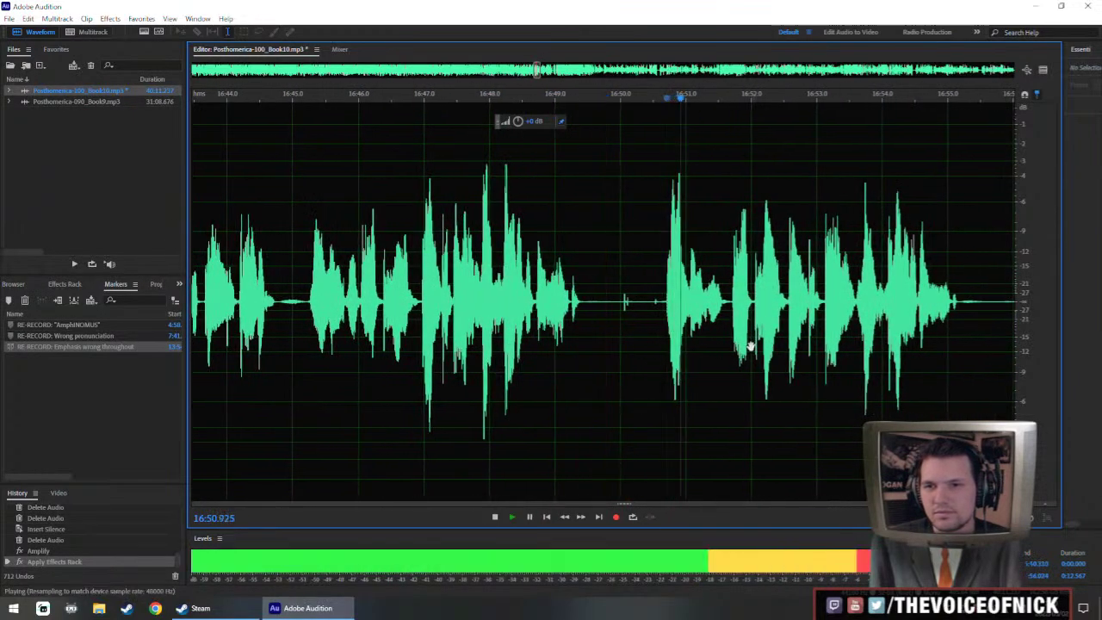
{"action": "scroll", "coordinate": [642, 375], "scroll_direction": "down", "scroll_amount": 3}
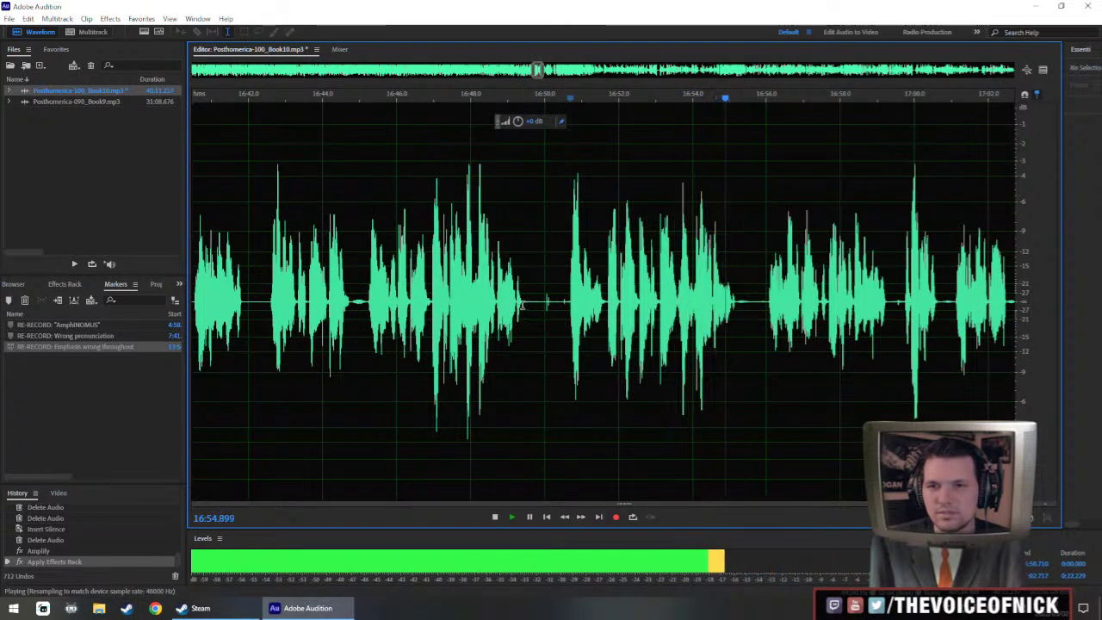
{"action": "left_click_drag", "start_coordinate": [523, 306], "coordinate": [733, 398]}
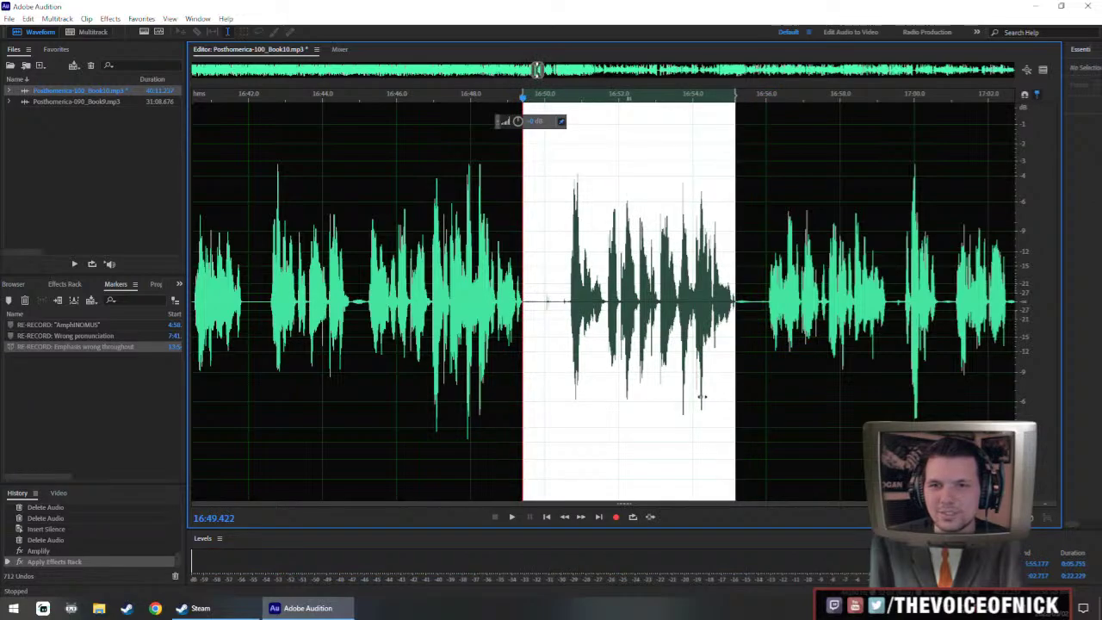
{"action": "key", "text": "Delete"}
{"action": "key", "text": "space"}
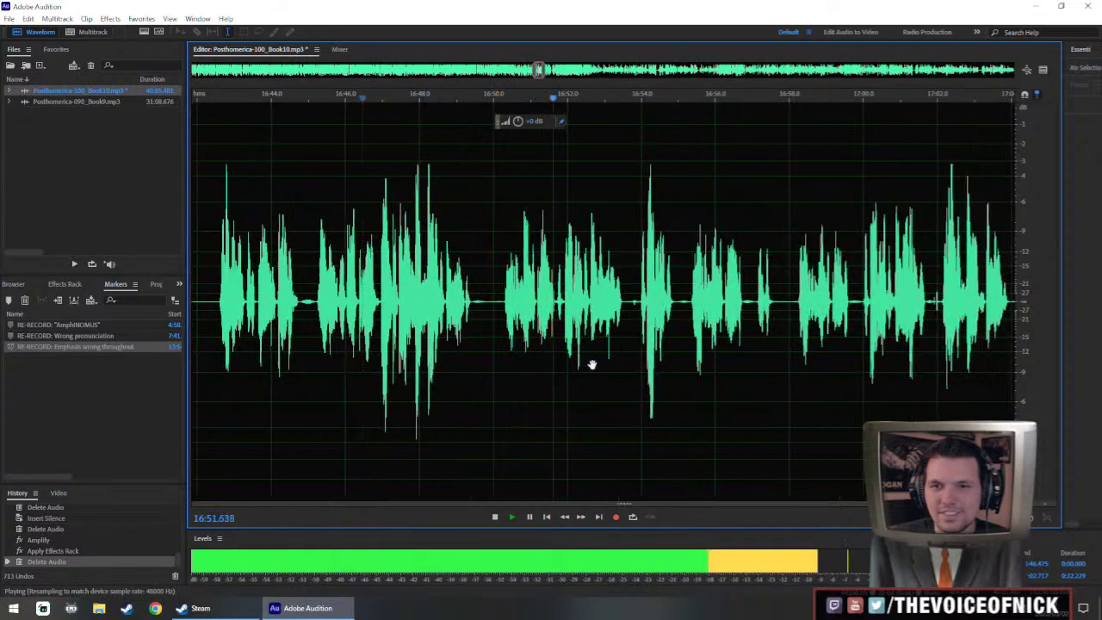
- Listen up to about 17:02, delete the take from about 16:50.3 to 16:58.2, and play back briefly from about 16:48
{"action": "scroll", "coordinate": [517, 361], "scroll_direction": "up", "scroll_amount": 1}
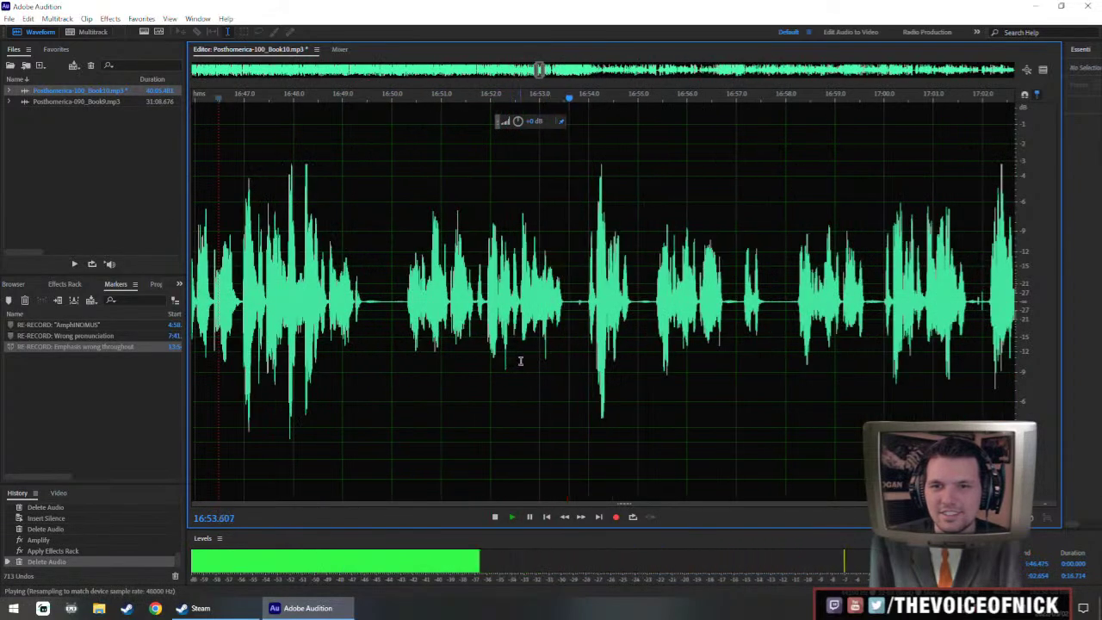
{"action": "left_click_drag", "start_coordinate": [522, 362], "coordinate": [537, 381]}
{"action": "scroll", "coordinate": [542, 375], "scroll_direction": "down", "scroll_amount": 1}
{"action": "scroll", "coordinate": [549, 368], "scroll_direction": "up", "scroll_amount": 1}
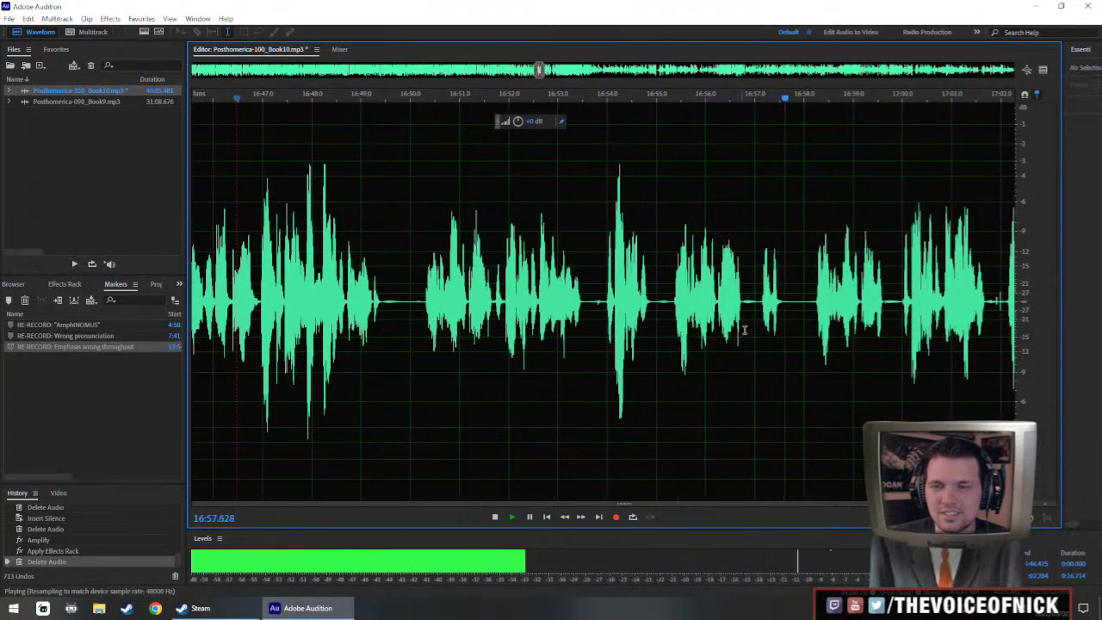
{"action": "scroll", "coordinate": [732, 340], "scroll_direction": "up", "scroll_amount": 1}
{"action": "scroll", "coordinate": [730, 347], "scroll_direction": "down", "scroll_amount": 1}
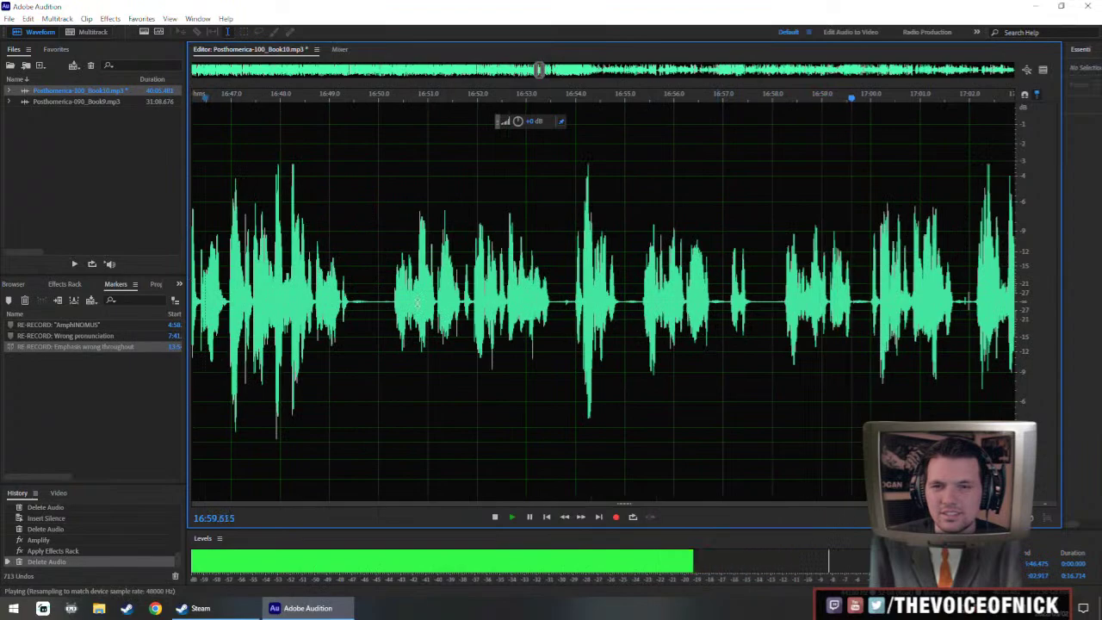
{"action": "left_click_drag", "start_coordinate": [395, 335], "coordinate": [783, 345]}
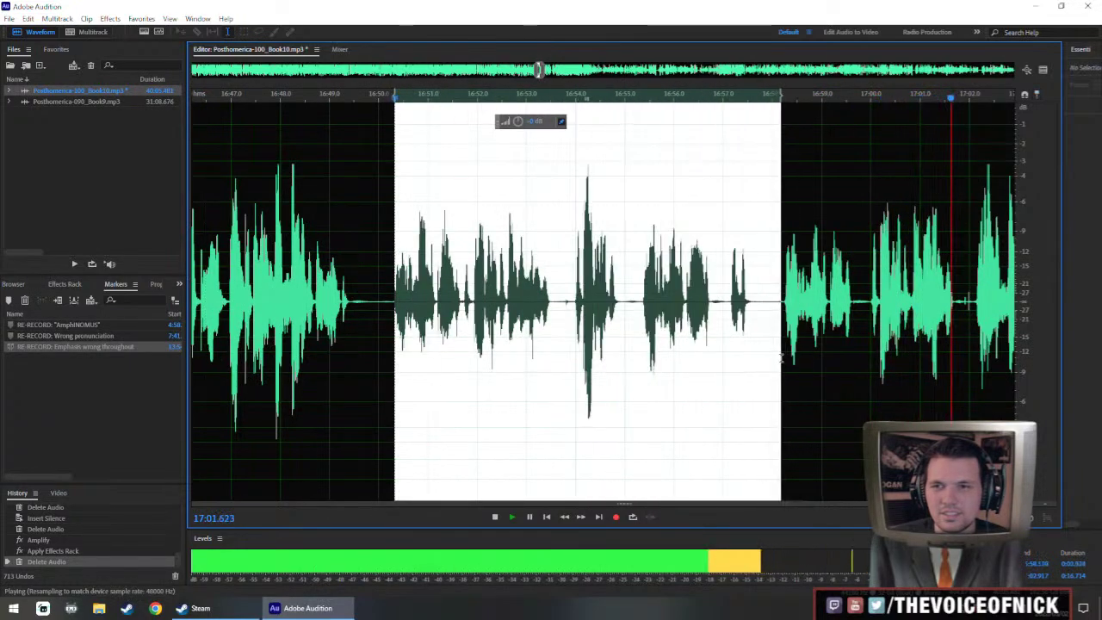
{"action": "key", "text": "space"}
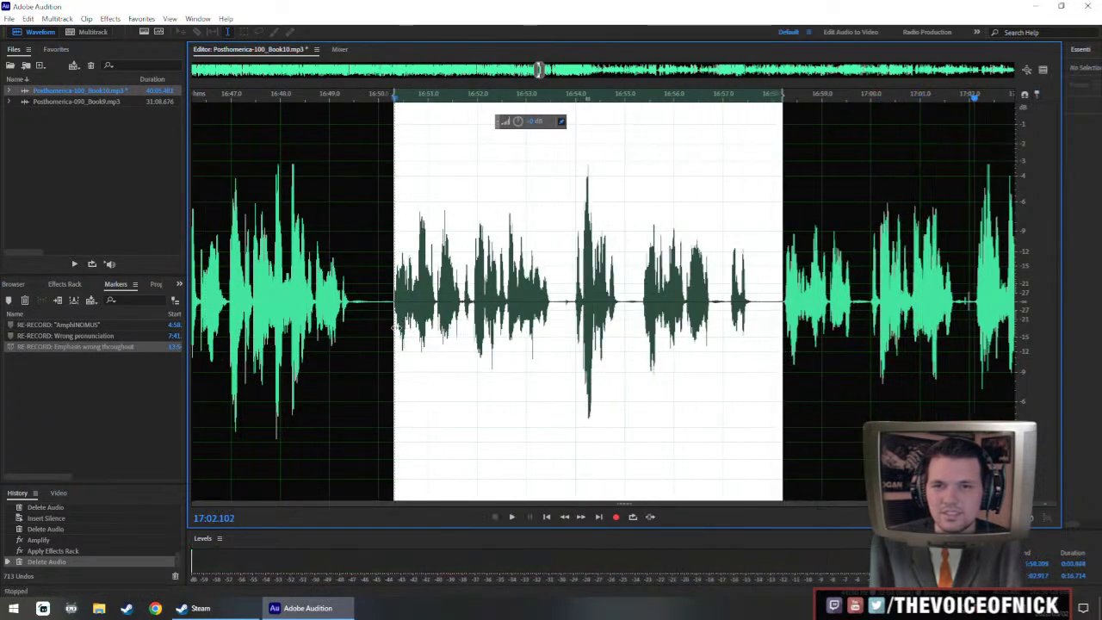
{"action": "key", "text": "Delete"}
{"action": "left_click", "coordinate": [282, 260]}
{"action": "key", "text": "space"}
{"action": "key", "text": "space"}
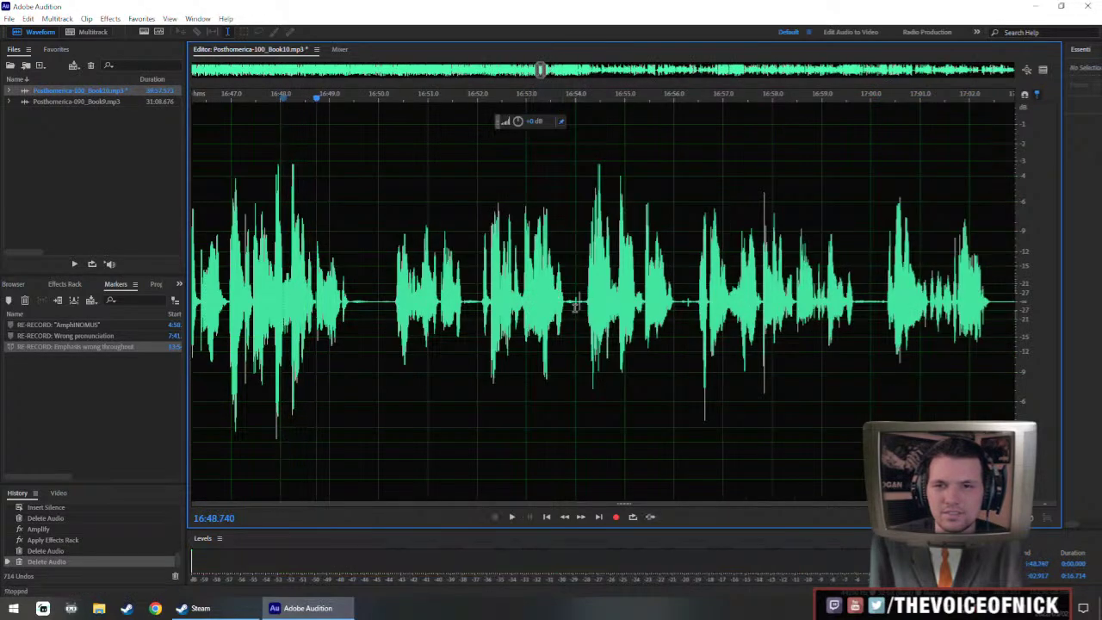
- Replace the small noise from about 16:54.0 to 16:54.2 with silence, and play back from about 16:46.7
{"action": "left_click_drag", "start_coordinate": [575, 307], "coordinate": [583, 310]}
{"action": "key", "text": "shift+s"}
{"action": "key", "text": "Return"}
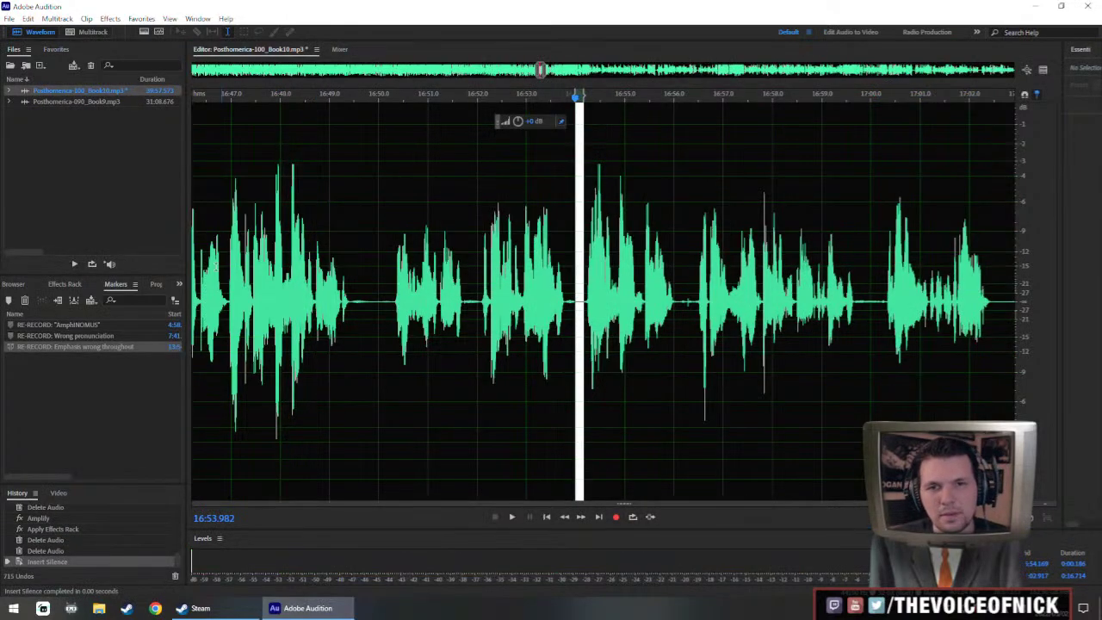
{"action": "left_click", "coordinate": [216, 336]}
{"action": "key", "text": "space"}
{"action": "scroll", "coordinate": [443, 343], "scroll_direction": "down", "scroll_amount": 4}
{"action": "scroll", "coordinate": [428, 343], "scroll_direction": "down", "scroll_amount": 5}
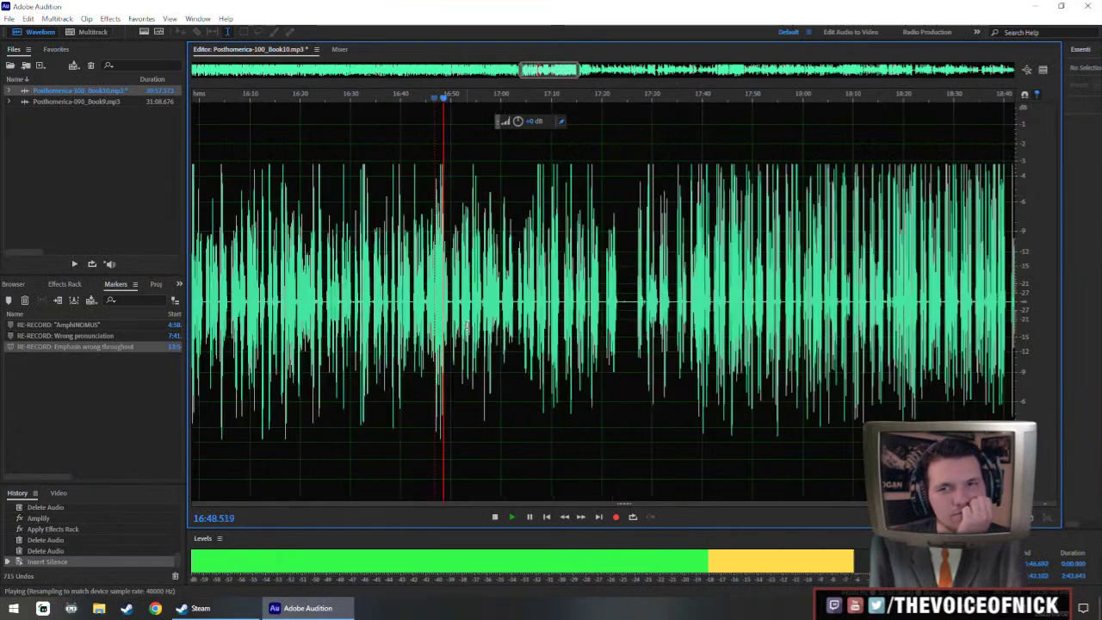
{"action": "scroll", "coordinate": [456, 332], "scroll_direction": "up", "scroll_amount": 5}
{"action": "scroll", "coordinate": [499, 319], "scroll_direction": "up", "scroll_amount": 3}
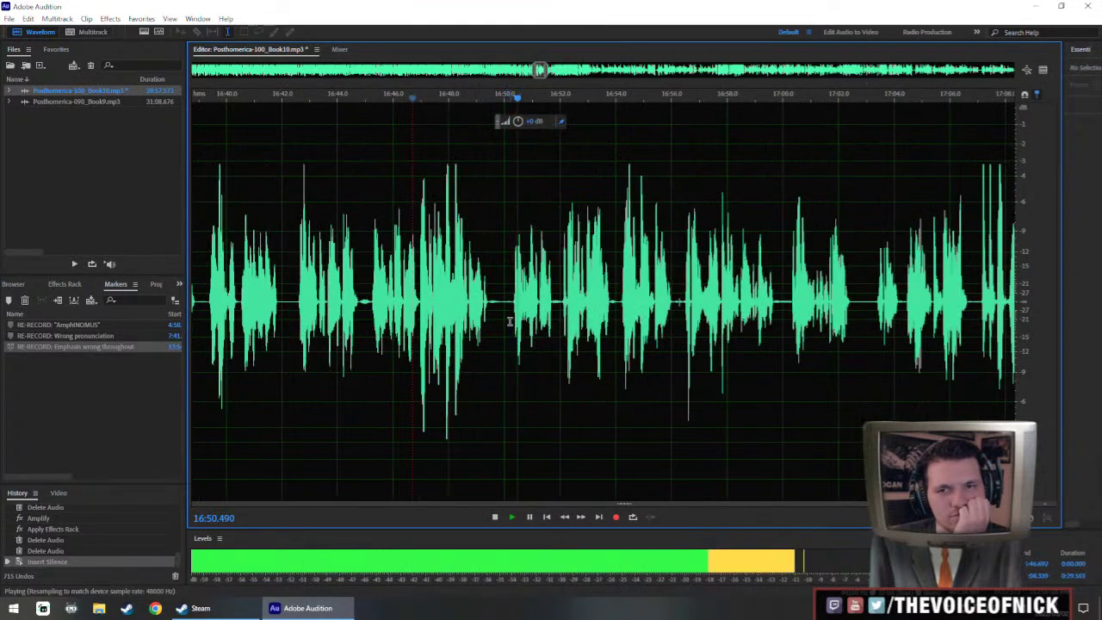
- Stop playback, delete a short sliver of the pause at about 16:50.1, and play back from about 16:47.9
{"action": "key", "text": "space"}
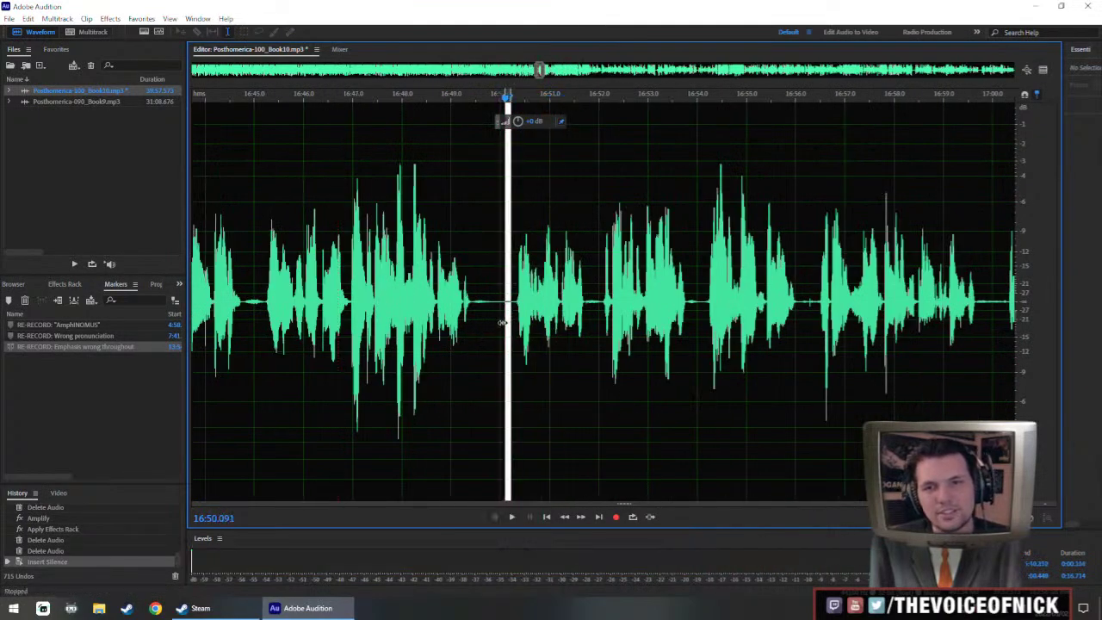
{"action": "key", "text": "Delete"}
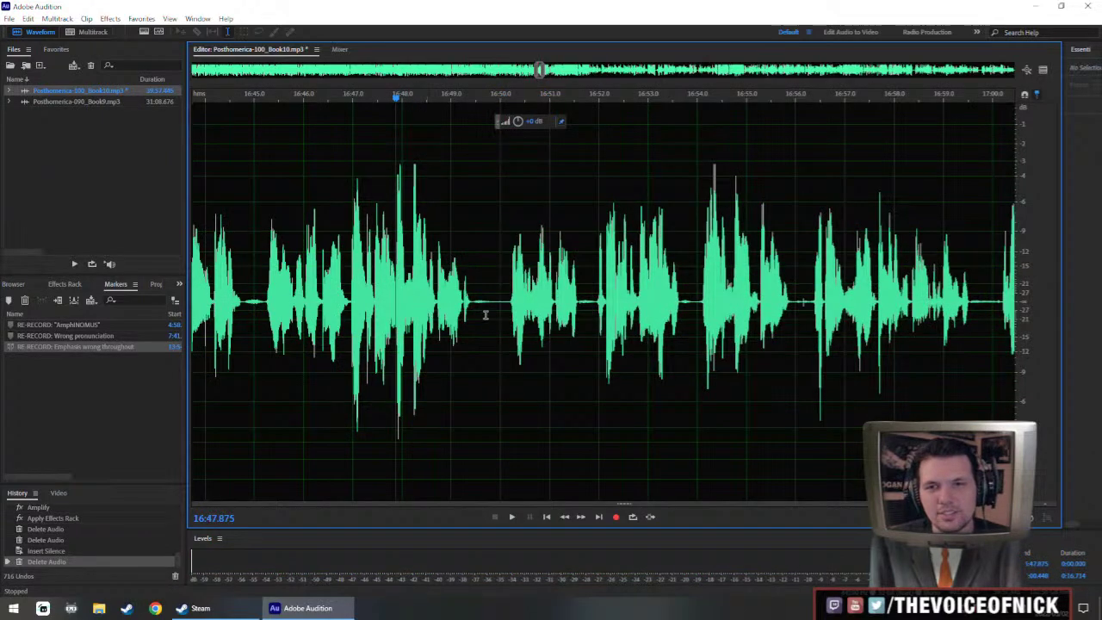
{"action": "scroll", "coordinate": [423, 311], "scroll_direction": "right", "scroll_amount": 1}
{"action": "key", "text": "space"}
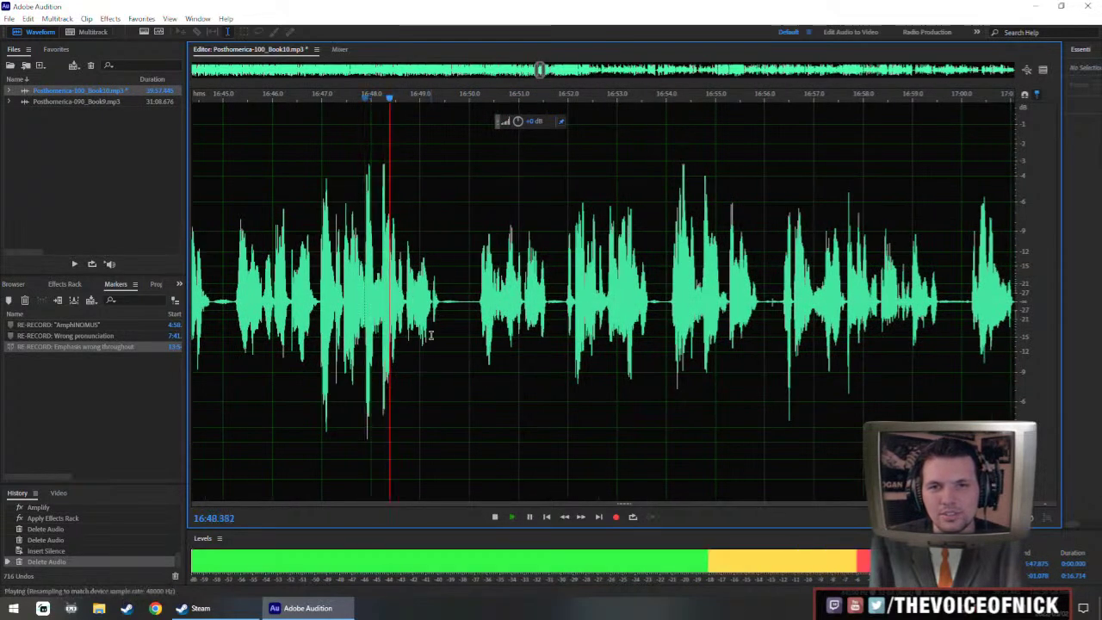
- Shorten the pause near 16:50 a little further and play back from about 16:47.5
{"action": "scroll", "coordinate": [435, 337], "scroll_direction": "up", "scroll_amount": 1}
{"action": "left_click_drag", "start_coordinate": [657, 371], "coordinate": [556, 379]}
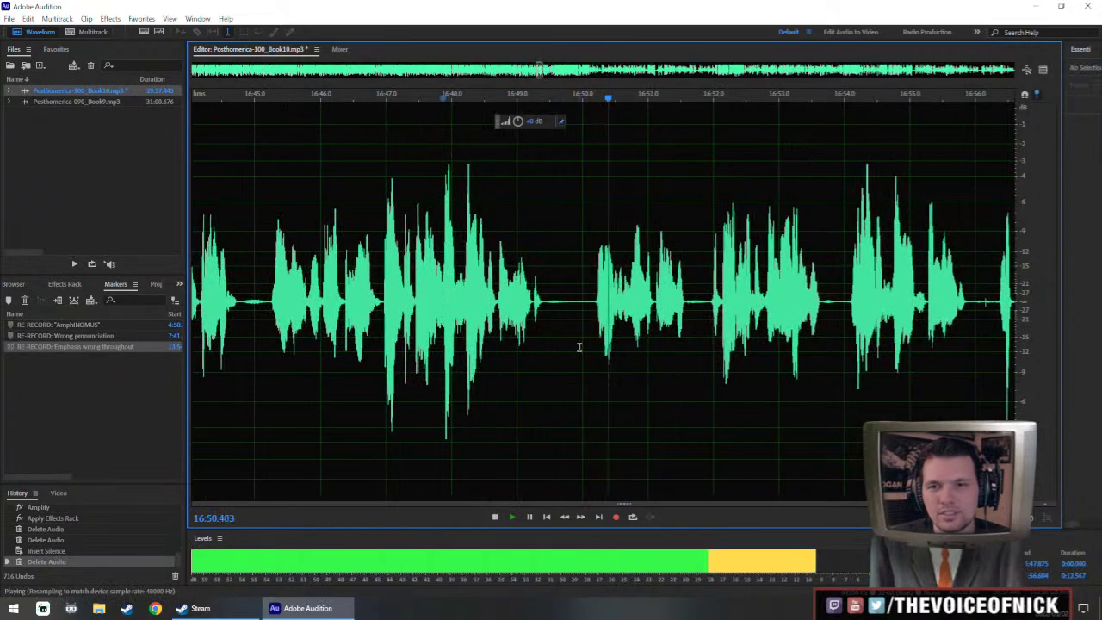
{"action": "left_click", "coordinate": [582, 347]}
{"action": "key", "text": "Delete"}
{"action": "left_click", "coordinate": [421, 305]}
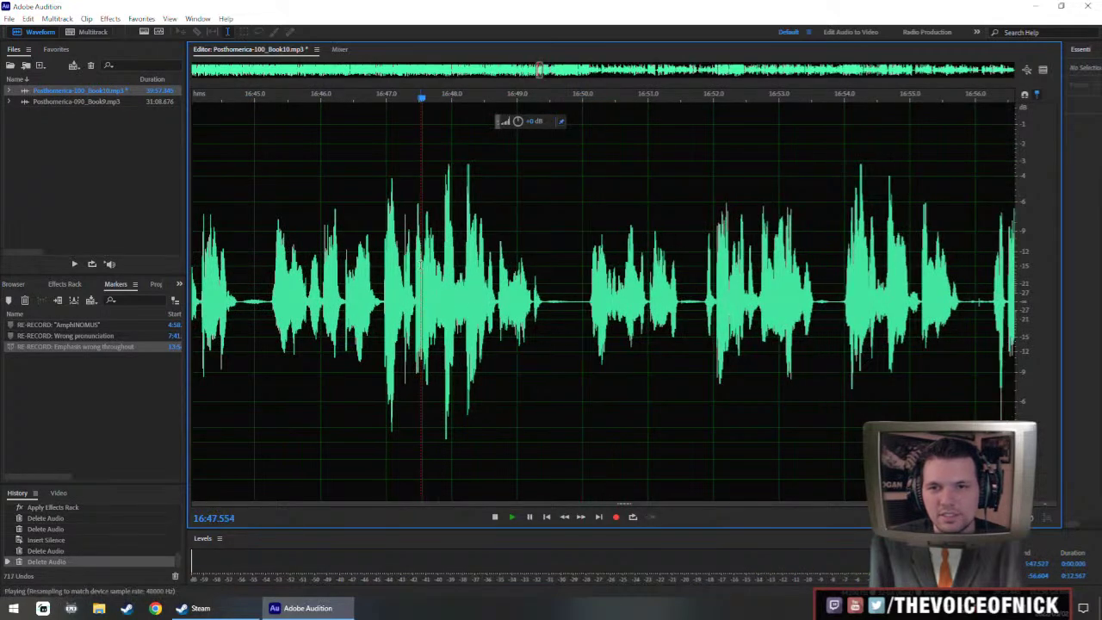
{"action": "key", "text": "space"}
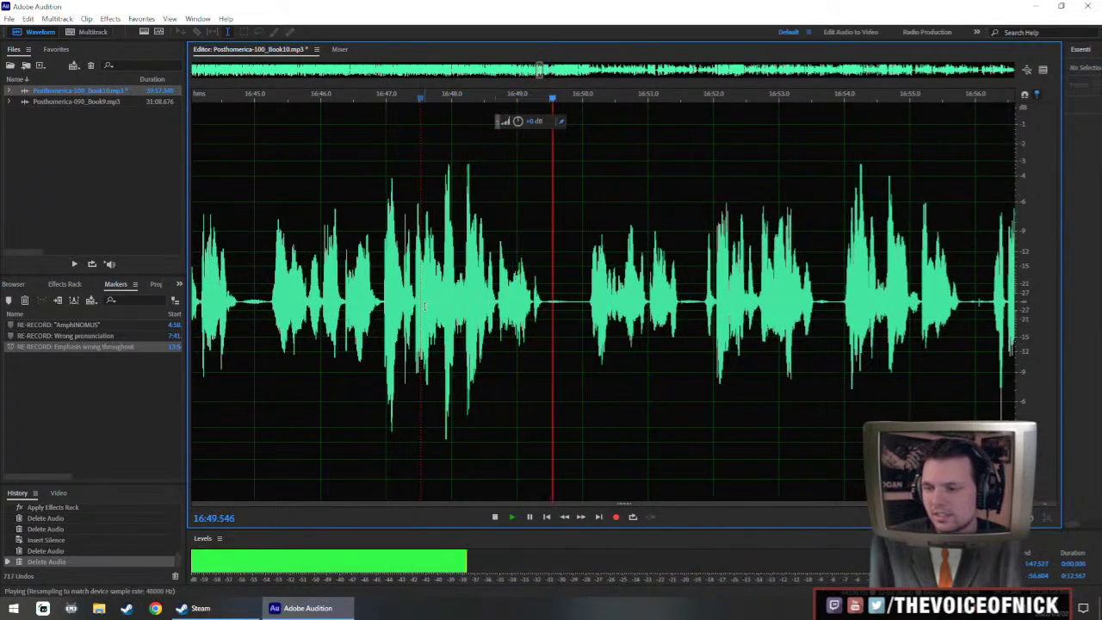
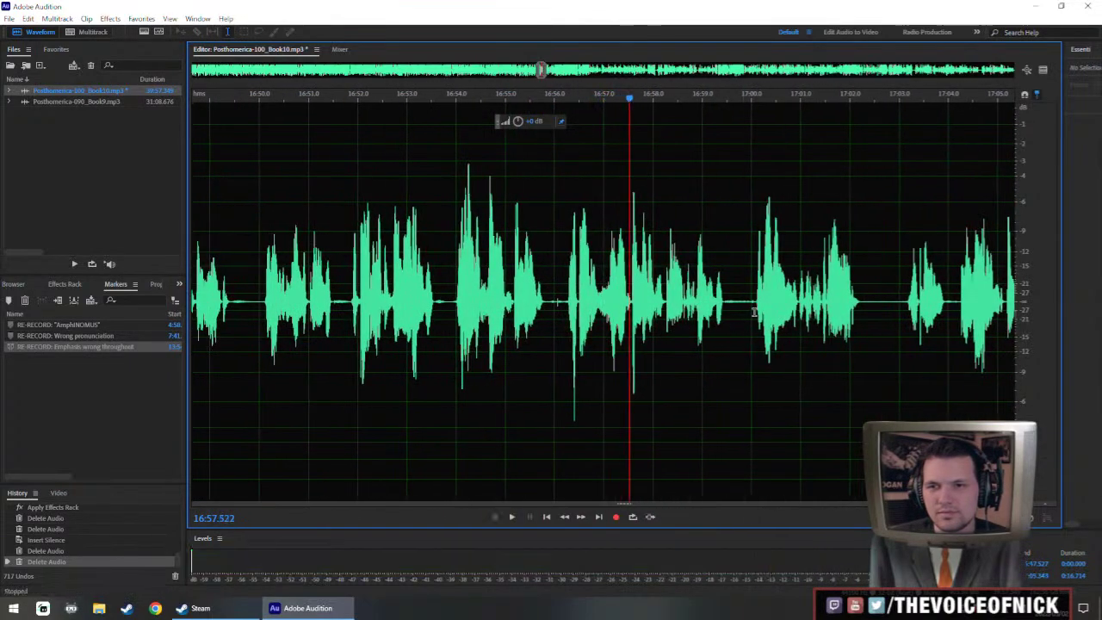
- Delete the take from about 16:54.0 to 16:56.2 and play back from about 16:51.7
{"action": "left_click_drag", "start_coordinate": [455, 340], "coordinate": [568, 344]}
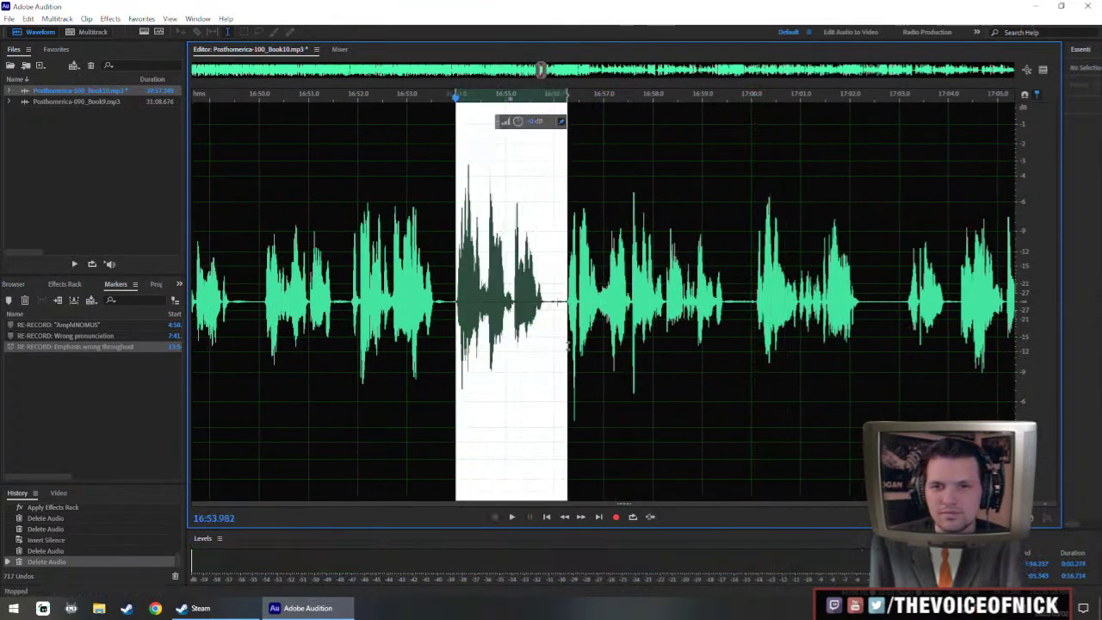
{"action": "key", "text": "Delete"}
{"action": "key", "text": "space"}
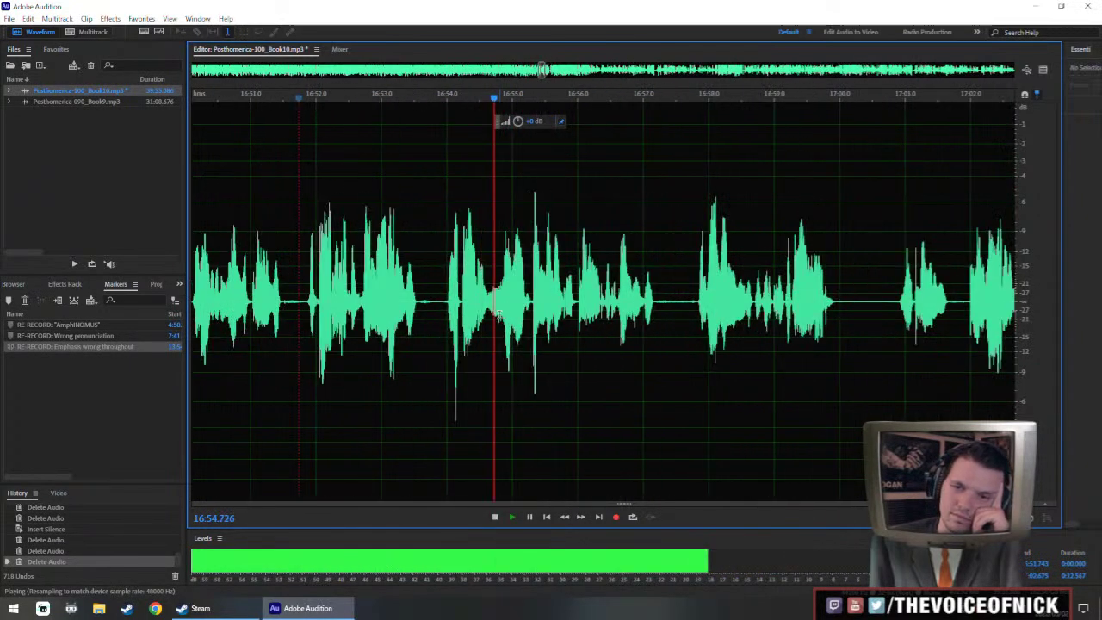
{"action": "scroll", "coordinate": [527, 285], "scroll_direction": "down", "scroll_amount": 3}
{"action": "left_click_drag", "start_coordinate": [523, 273], "coordinate": [540, 298]}
{"action": "scroll", "coordinate": [654, 310], "scroll_direction": "up", "scroll_amount": 3}
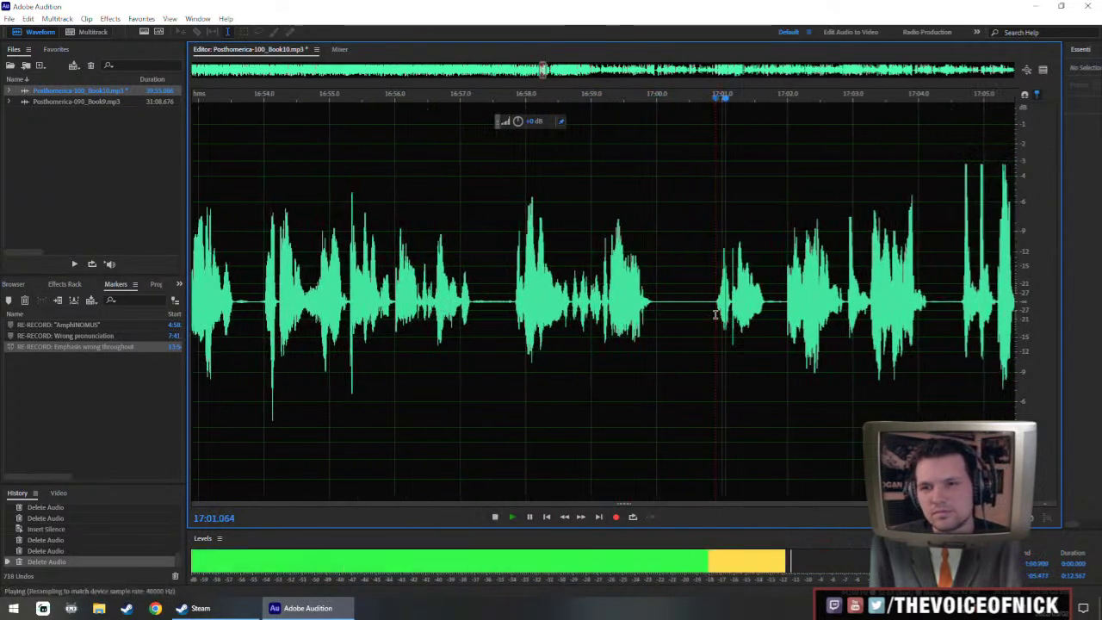
- Play back from about 16:55.9, then delete a sliver of the pause at about 16:57.7
{"action": "left_click", "coordinate": [389, 314]}
{"action": "scroll", "coordinate": [560, 310], "scroll_direction": "down", "scroll_amount": 4}
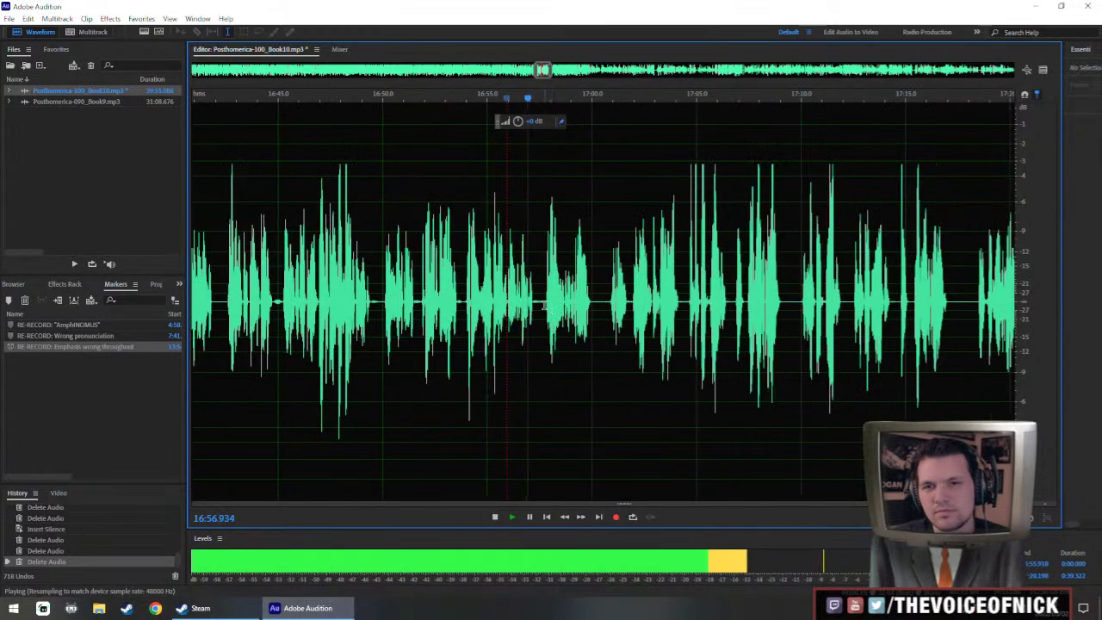
{"action": "scroll", "coordinate": [540, 303], "scroll_direction": "up", "scroll_amount": 3}
{"action": "key", "text": "space"}
{"action": "left_click", "coordinate": [552, 312]}
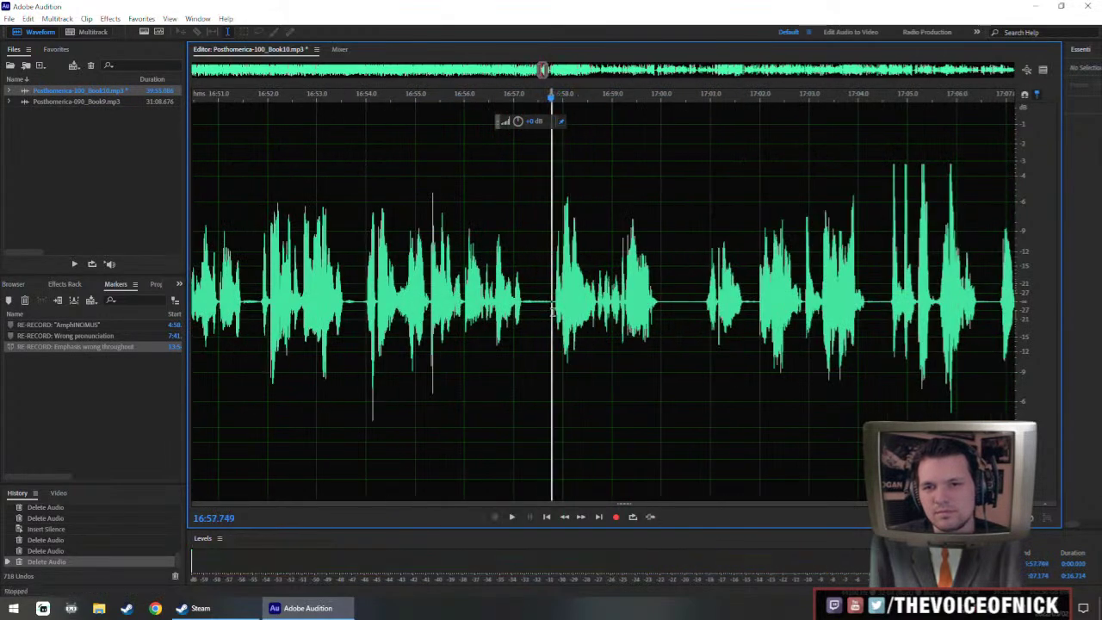
- Amplify the quiet passage from about 16:56.0 to 16:59.9, apply the effects rack to it, and play back from about 16:54.3
{"action": "left_click_drag", "start_coordinate": [657, 312], "coordinate": [460, 337]}
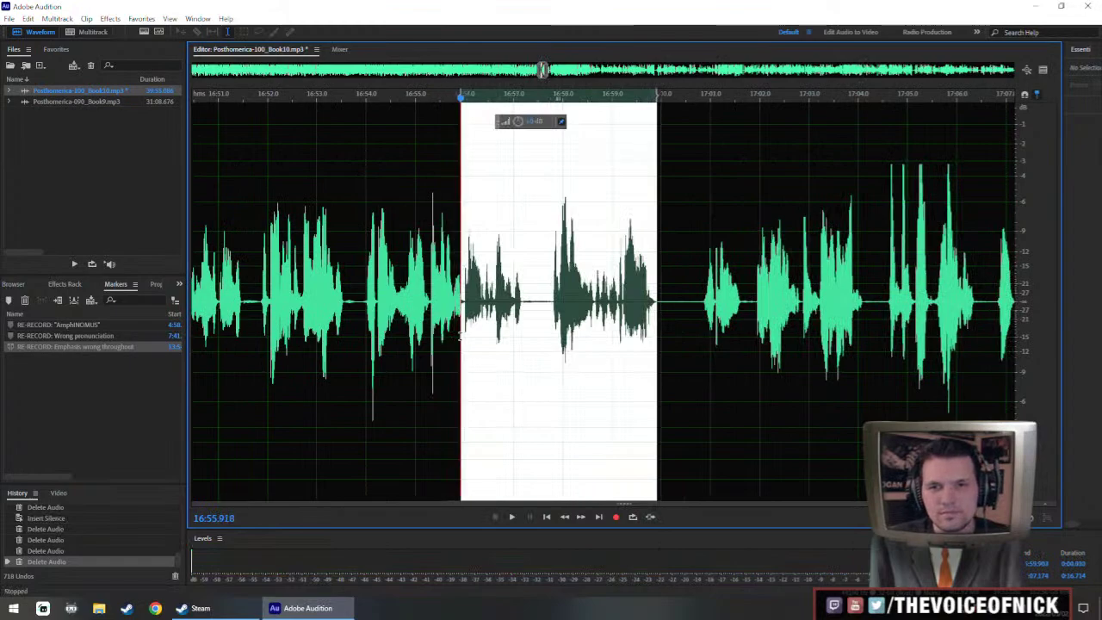
{"action": "left_click_drag", "start_coordinate": [517, 121], "coordinate": [525, 120]}
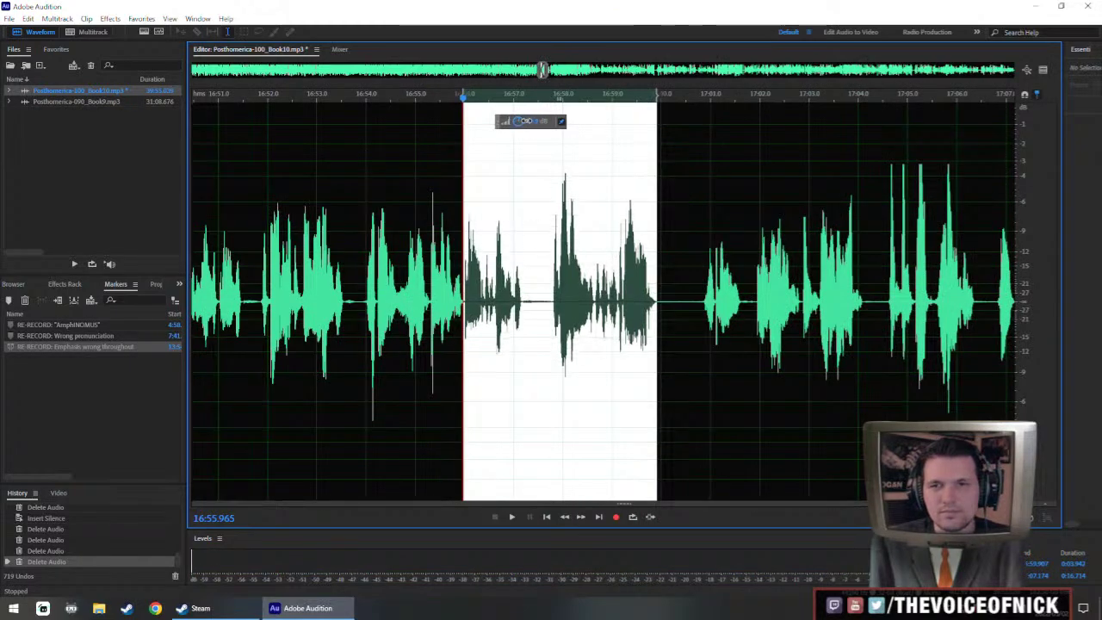
{"action": "left_click", "coordinate": [384, 284]}
{"action": "key", "text": "space"}
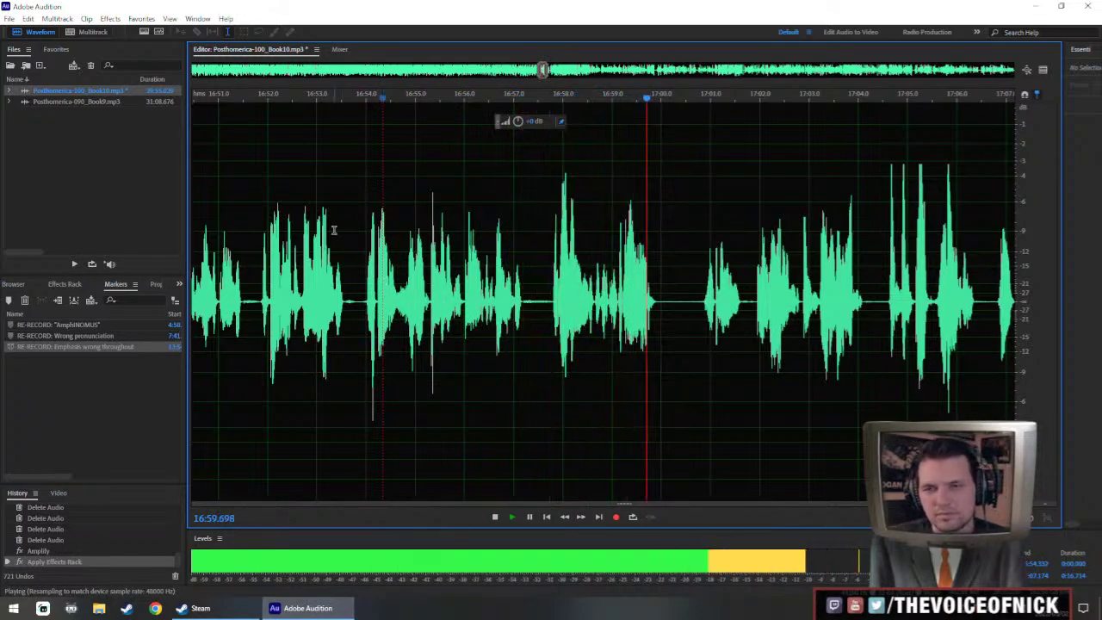
- Listen on up to about 17:20.6, restarting playback from about 17:09.9, to judge the following takes
{"action": "left_click_drag", "start_coordinate": [724, 346], "coordinate": [515, 355]}
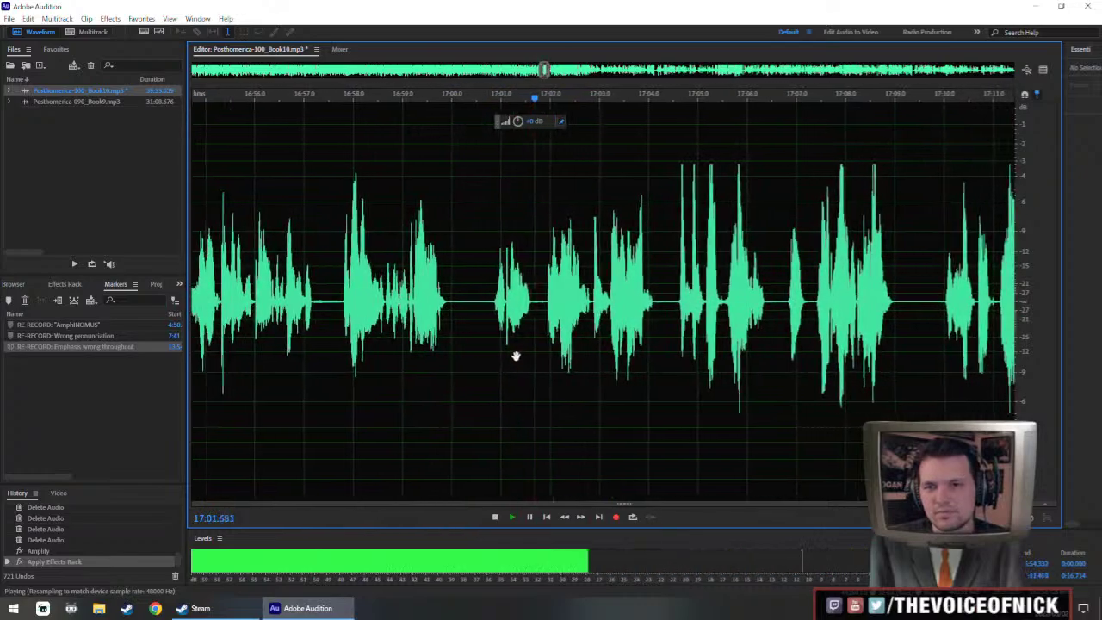
{"action": "scroll", "coordinate": [517, 344], "scroll_direction": "down", "scroll_amount": 2}
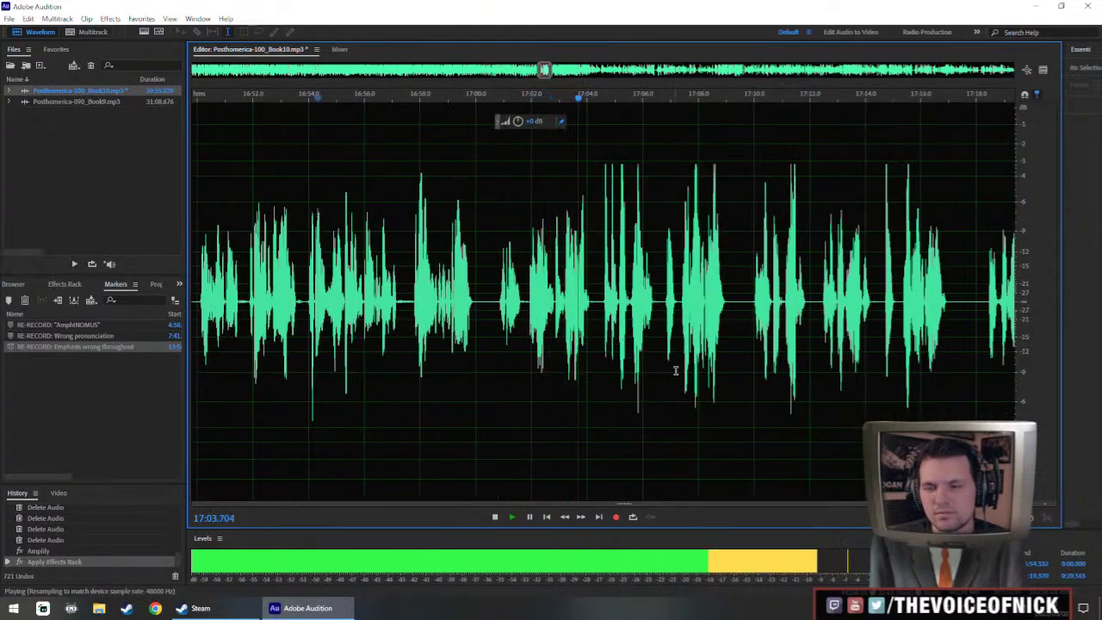
{"action": "left_click_drag", "start_coordinate": [669, 365], "coordinate": [595, 378]}
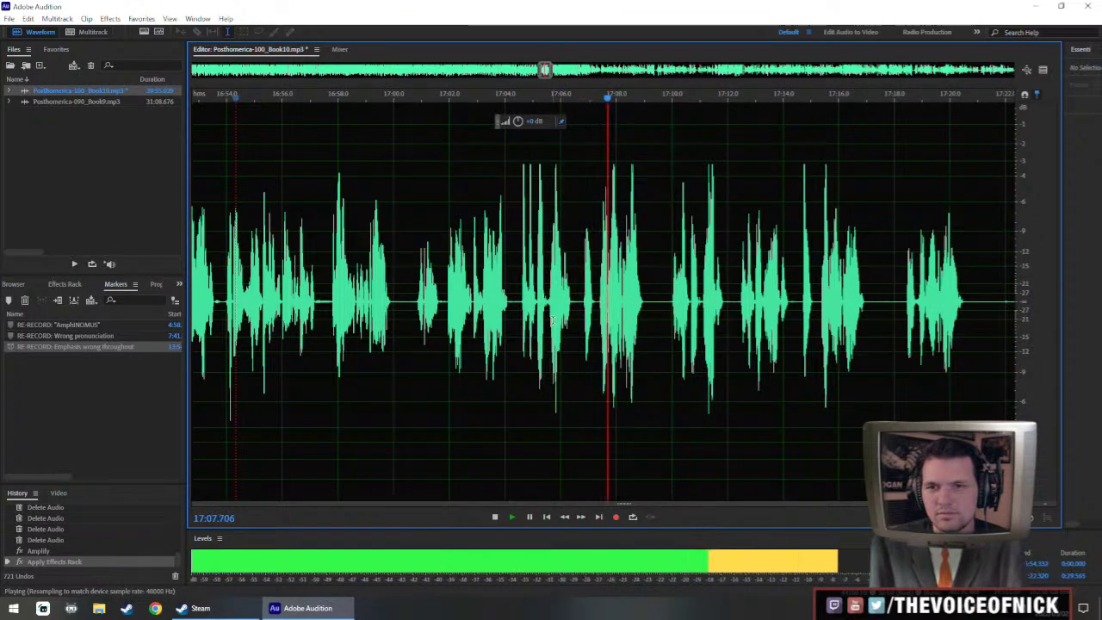
{"action": "scroll", "coordinate": [656, 361], "scroll_direction": "up", "scroll_amount": 2}
{"action": "left_click", "coordinate": [676, 325]}
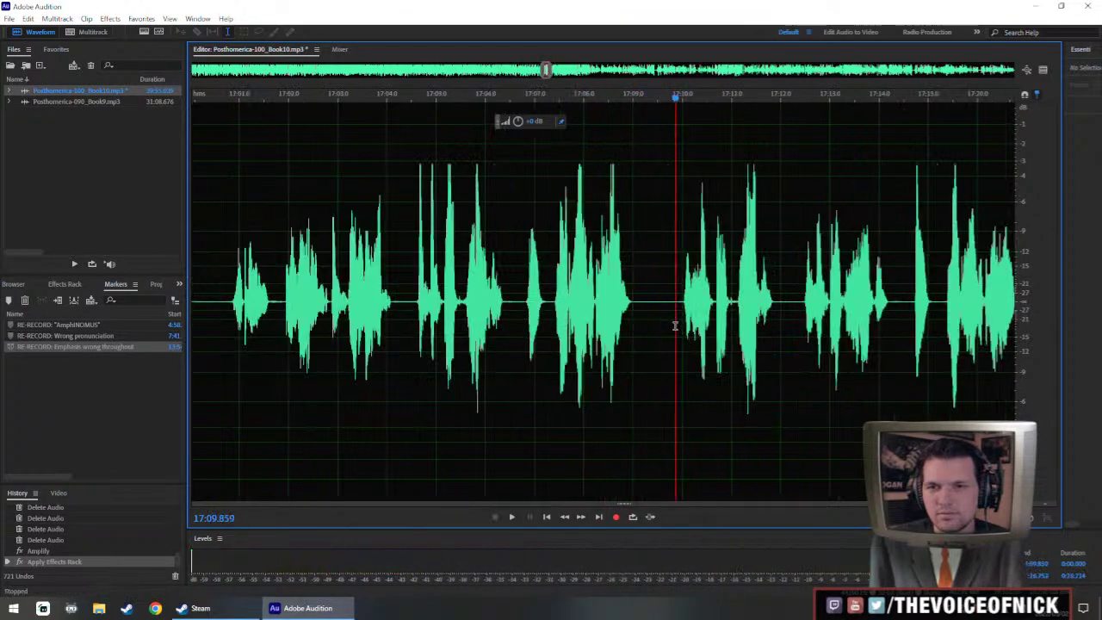
{"action": "left_click_drag", "start_coordinate": [695, 348], "coordinate": [586, 358]}
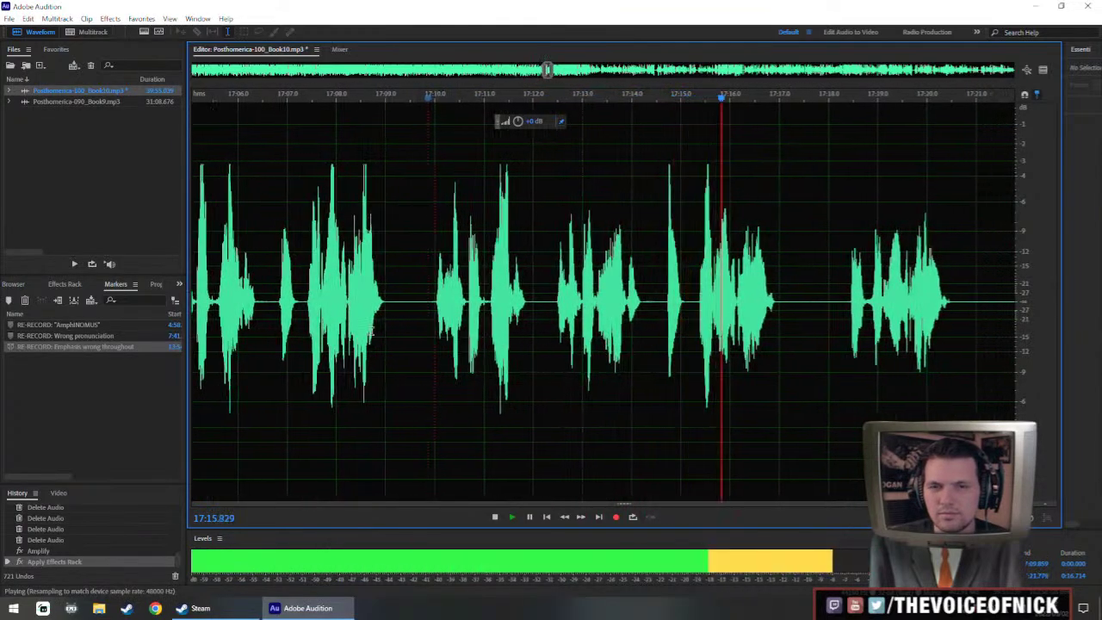
{"action": "scroll", "coordinate": [535, 341], "scroll_direction": "down", "scroll_amount": 2}
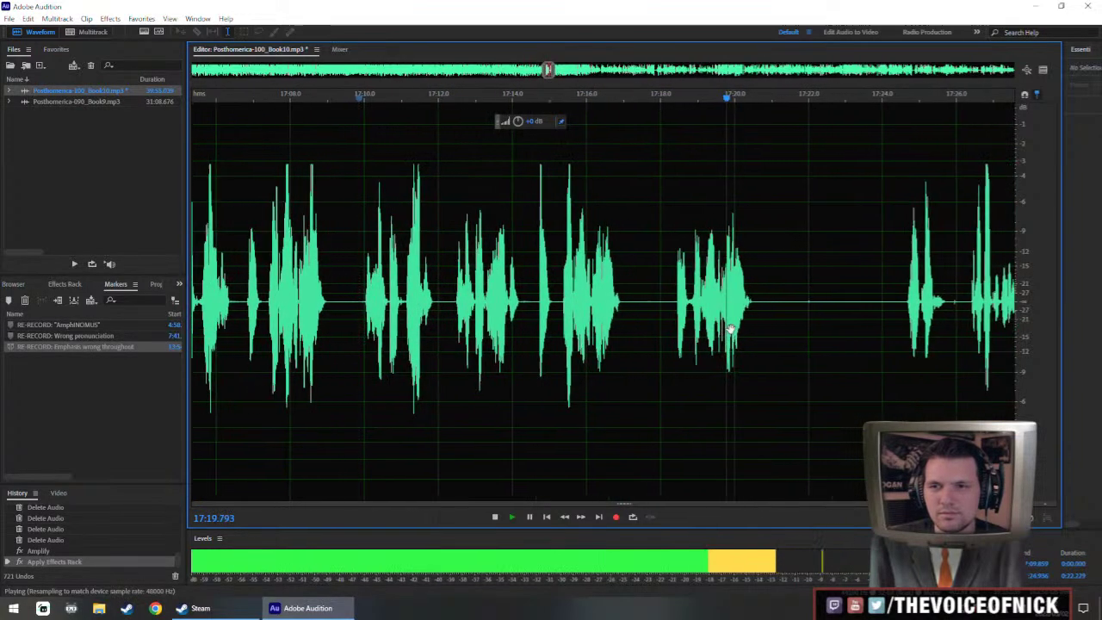
{"action": "key", "text": "space"}
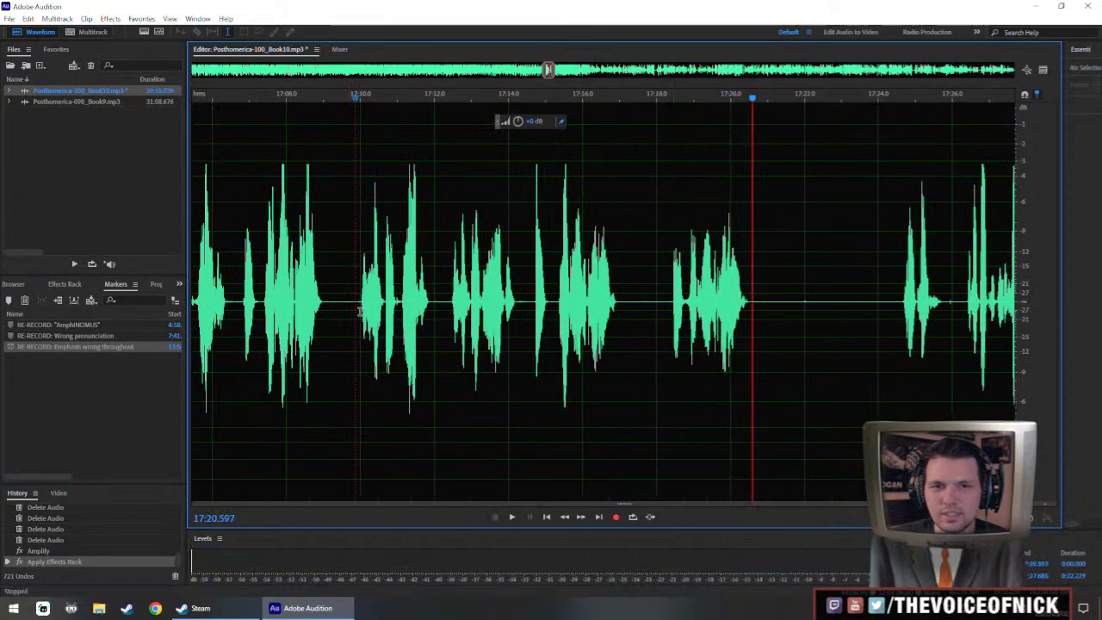
- Replay from about 17:06.9, select the takes from about 17:09.0 to 17:24.6, and listen to the audio following the selection
{"action": "key", "text": "space"}
{"action": "left_click", "coordinate": [246, 317]}
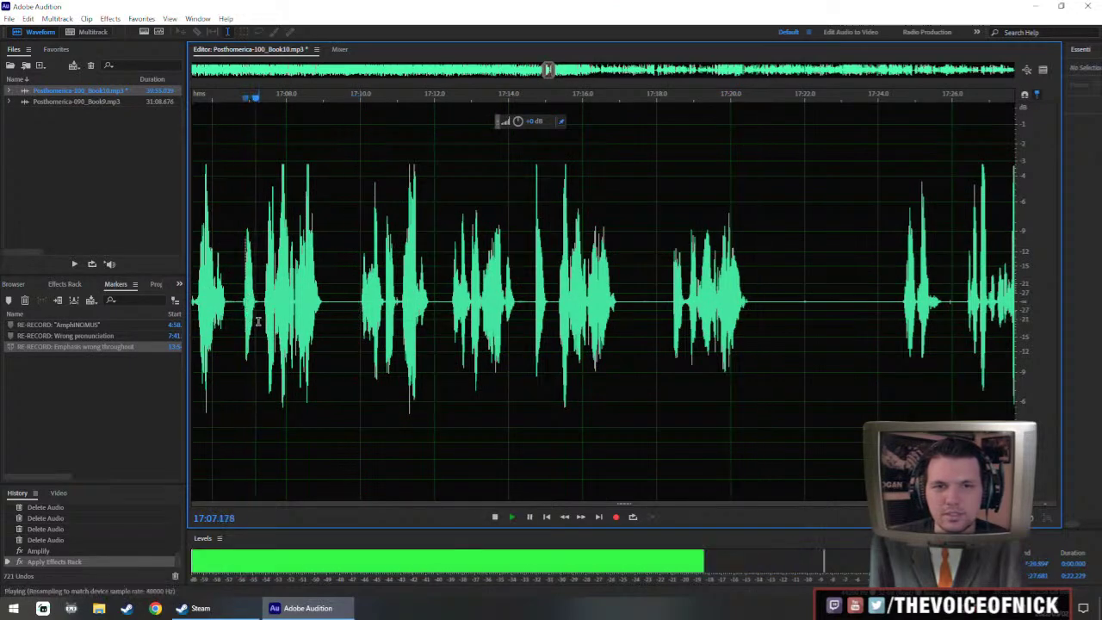
{"action": "left_click_drag", "start_coordinate": [324, 329], "coordinate": [397, 333]}
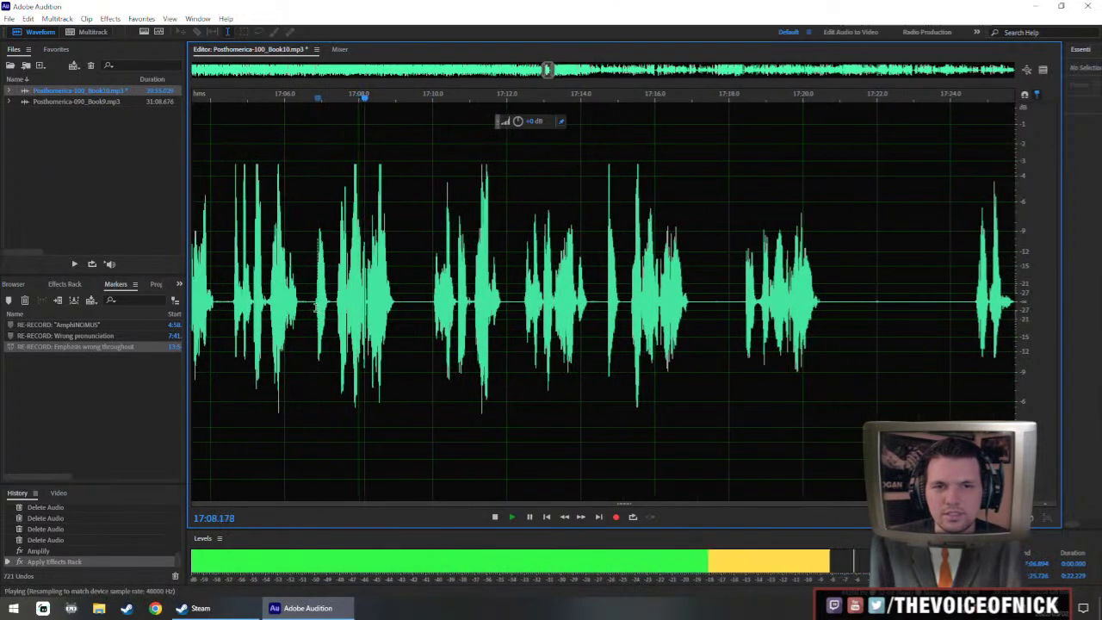
{"action": "left_click", "coordinate": [266, 310]}
{"action": "key", "text": "space"}
{"action": "left_click", "coordinate": [395, 310]}
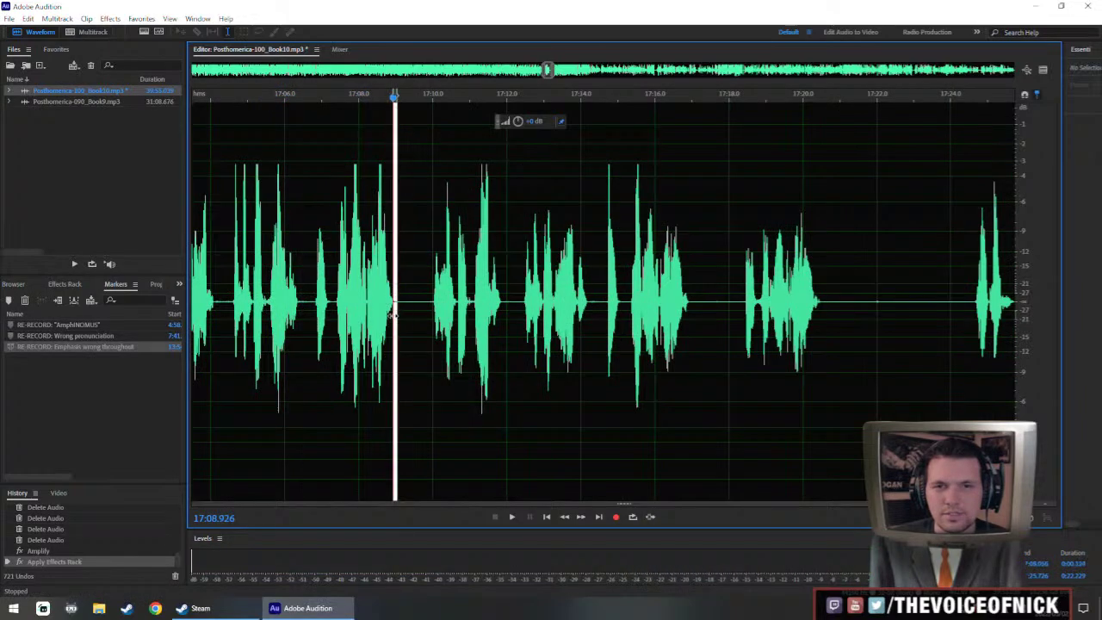
{"action": "left_click_drag", "start_coordinate": [398, 315], "coordinate": [976, 339]}
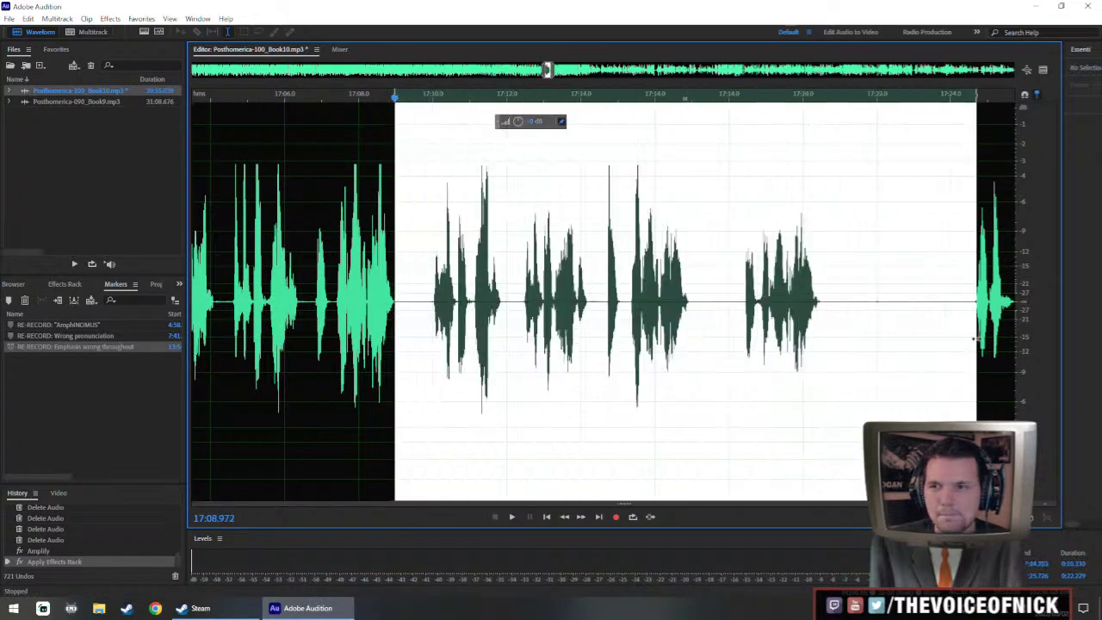
{"action": "scroll", "coordinate": [905, 330], "scroll_direction": "right", "scroll_amount": 4}
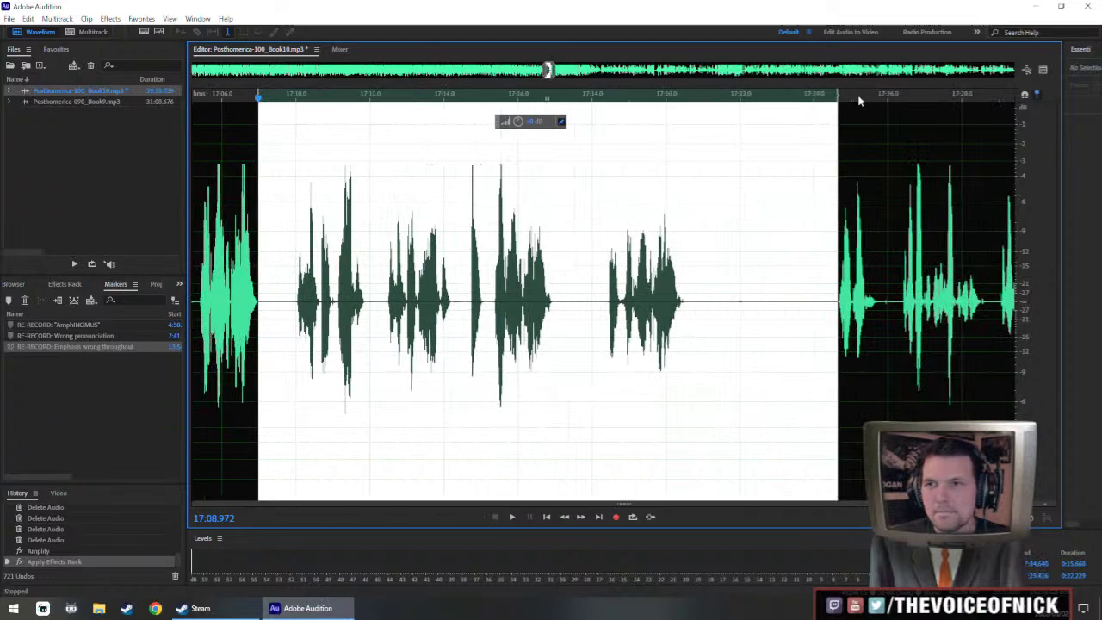
{"action": "key", "text": "space"}
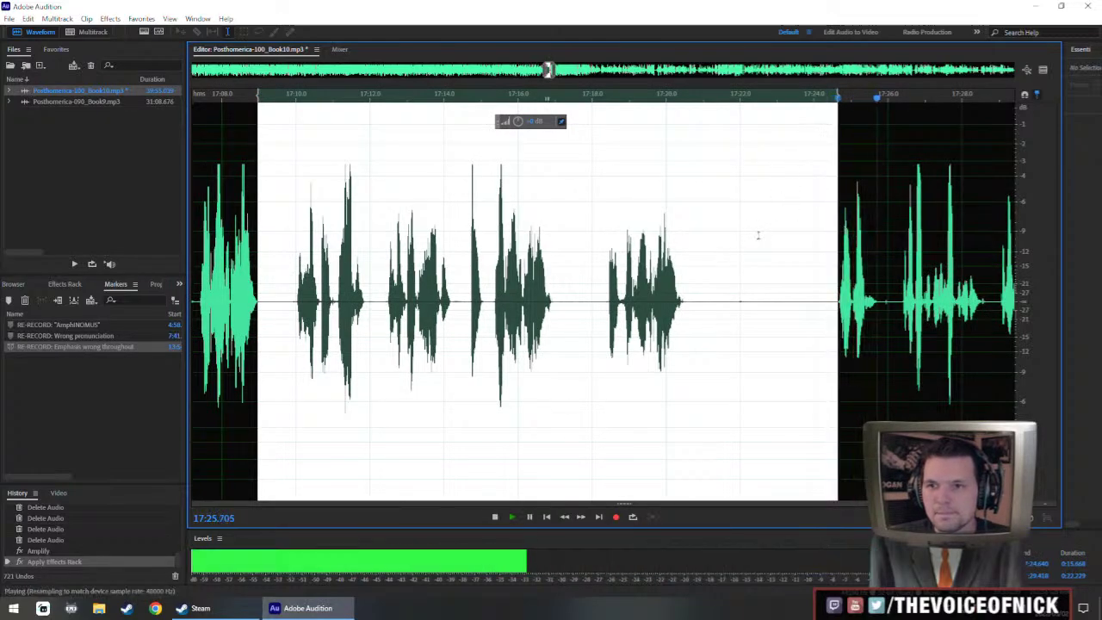
- Try replacing the selected takes with 1.56 seconds of silence, and undo it
{"action": "key", "text": "shift+s"}
{"action": "type", "text": "1.56"}
{"action": "key", "text": "Return"}
{"action": "key", "text": "ctrl+z"}
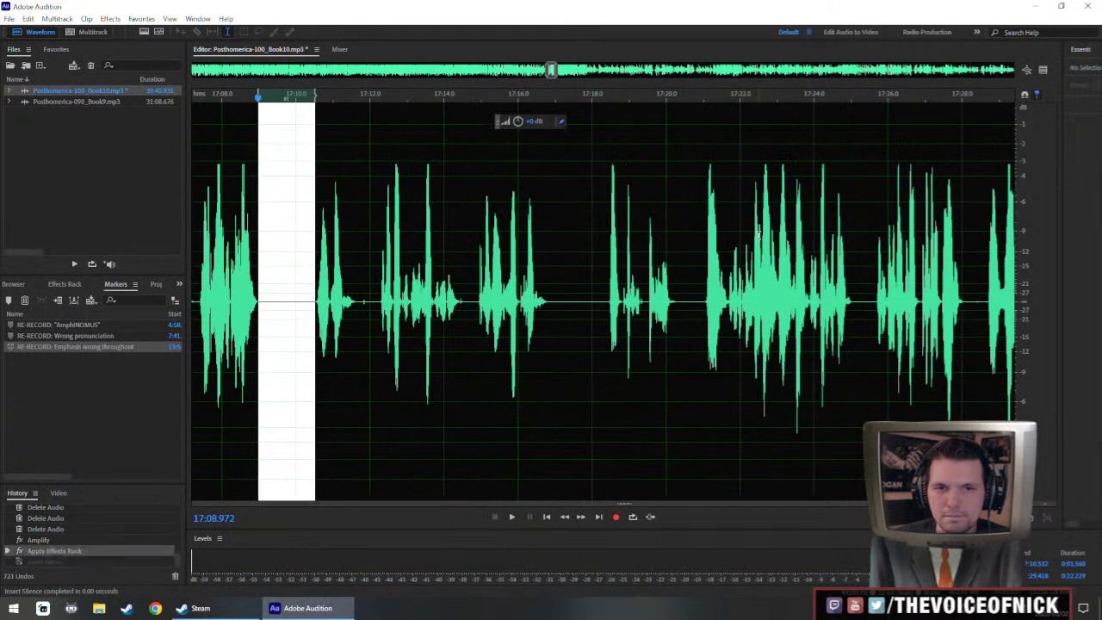
- Replace the selected takes with 1.5 seconds of silence, extend the selection slightly to the next phrase, reset the gap to 1.5 seconds, and play back
{"action": "key", "text": "ctrl+shift+i"}
{"action": "key", "text": "Return"}
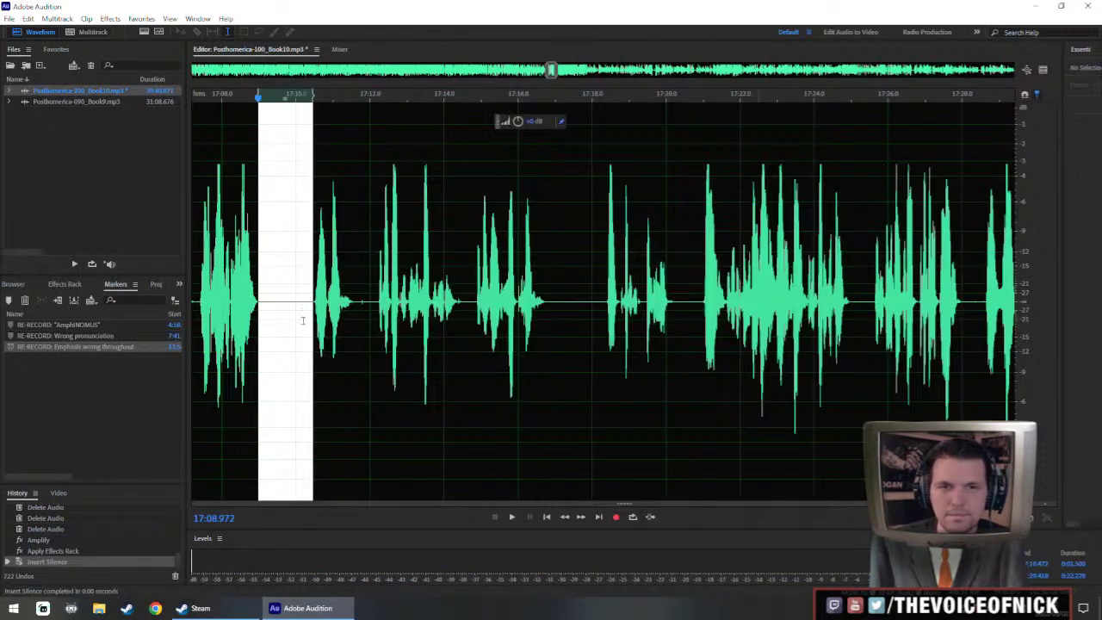
{"action": "scroll", "coordinate": [302, 320], "scroll_direction": "up", "scroll_amount": 6}
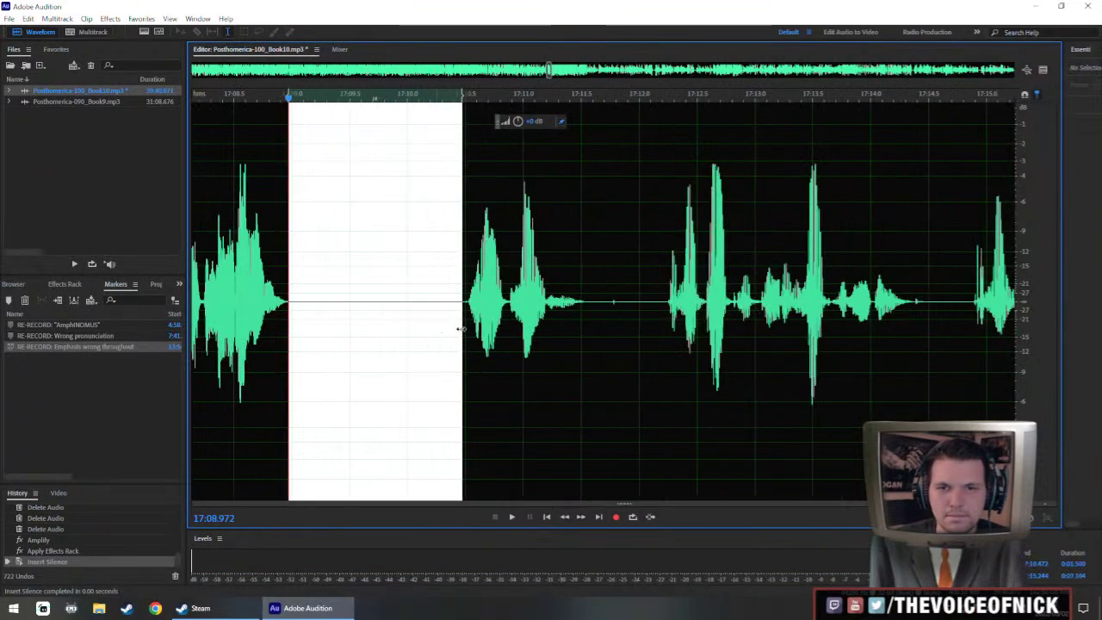
{"action": "key", "text": "ctrl+shift+i"}
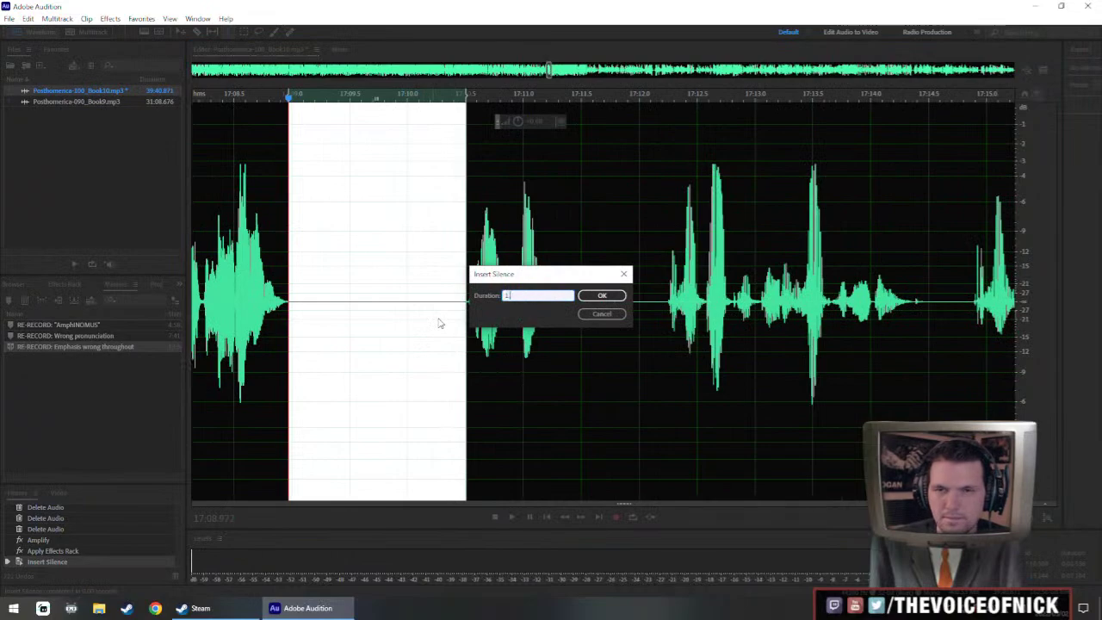
{"action": "key", "text": "Return"}
{"action": "scroll", "coordinate": [445, 311], "scroll_direction": "down", "scroll_amount": 4}
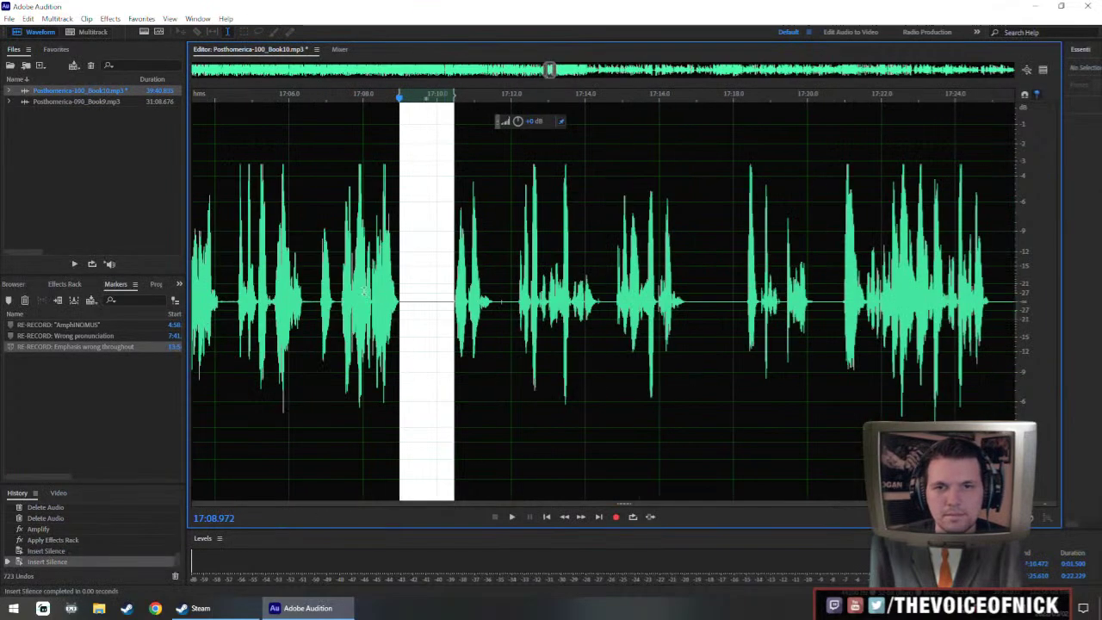
{"action": "left_click", "coordinate": [363, 308]}
{"action": "key", "text": "space"}
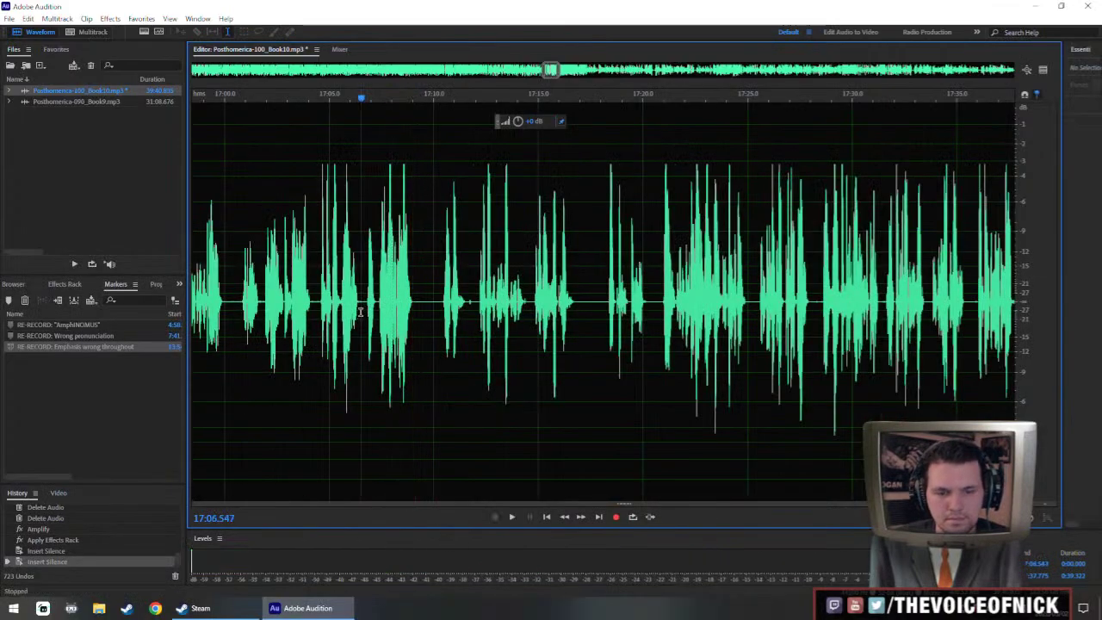
- Add a cue marker at about 17:06.5, name it "B 220502_0233", and save the recording
{"action": "key", "text": "m"}
{"action": "right_click", "coordinate": [362, 98]}
{"action": "left_click", "coordinate": [384, 104]}
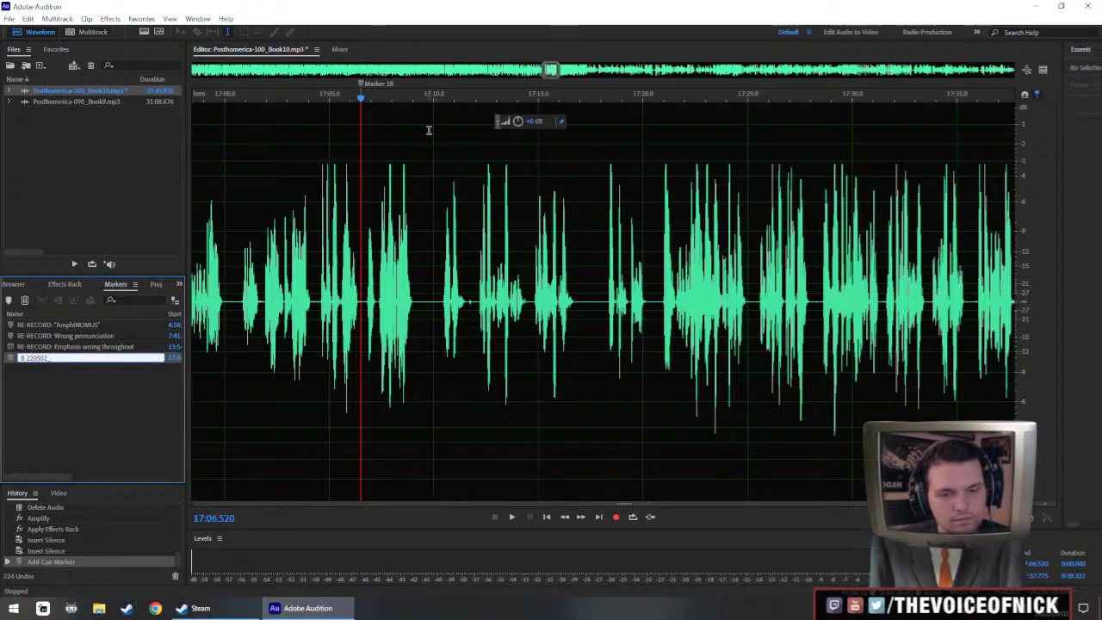
{"action": "key", "text": "backslash"}
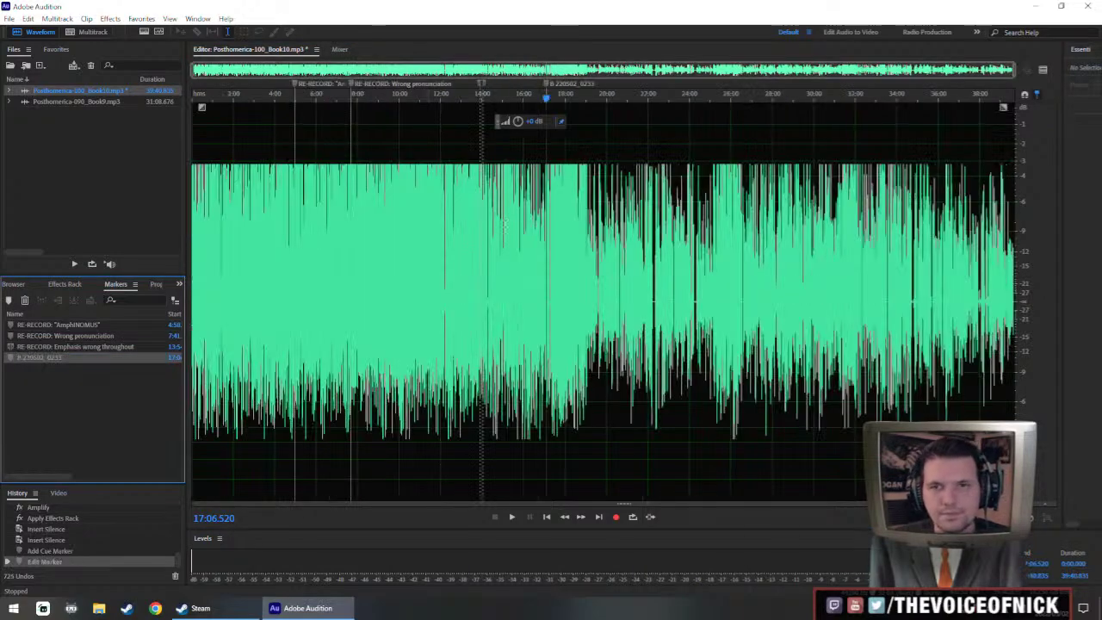
{"action": "key", "text": "ctrl+s"}
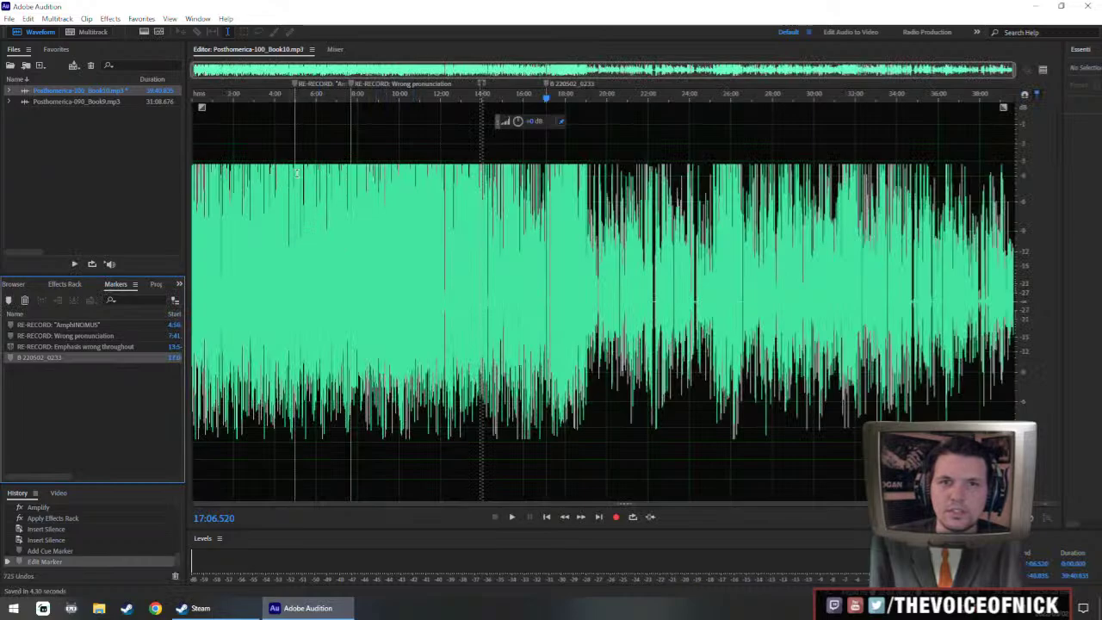
{"action": "scroll", "coordinate": [306, 155], "scroll_direction": "up", "scroll_amount": 4}
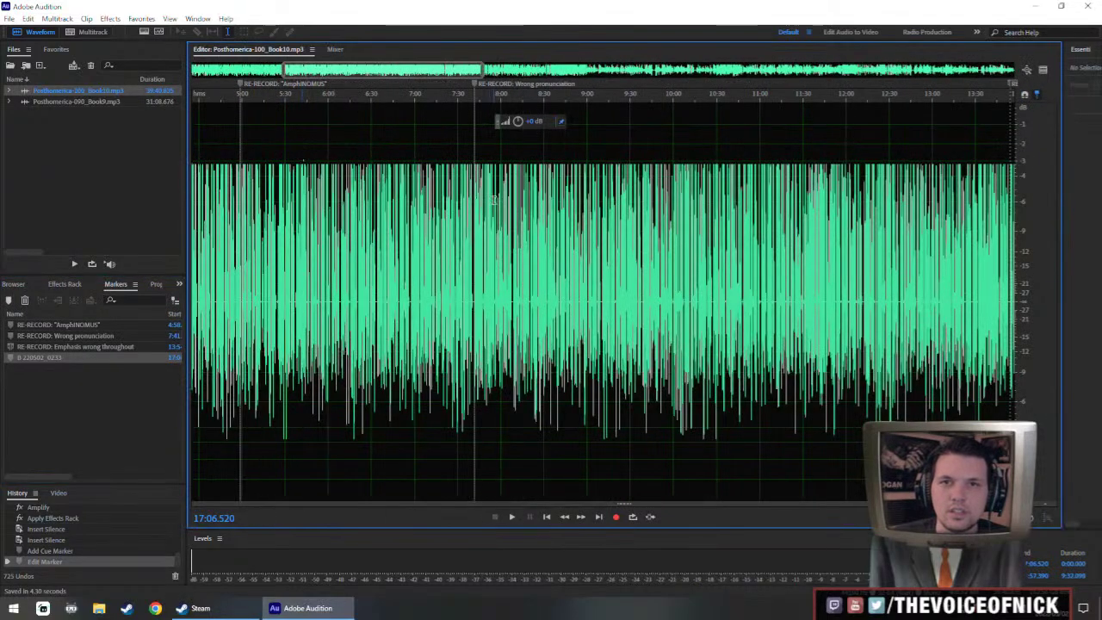
{"action": "scroll", "coordinate": [474, 215], "scroll_direction": "up", "scroll_amount": 2}
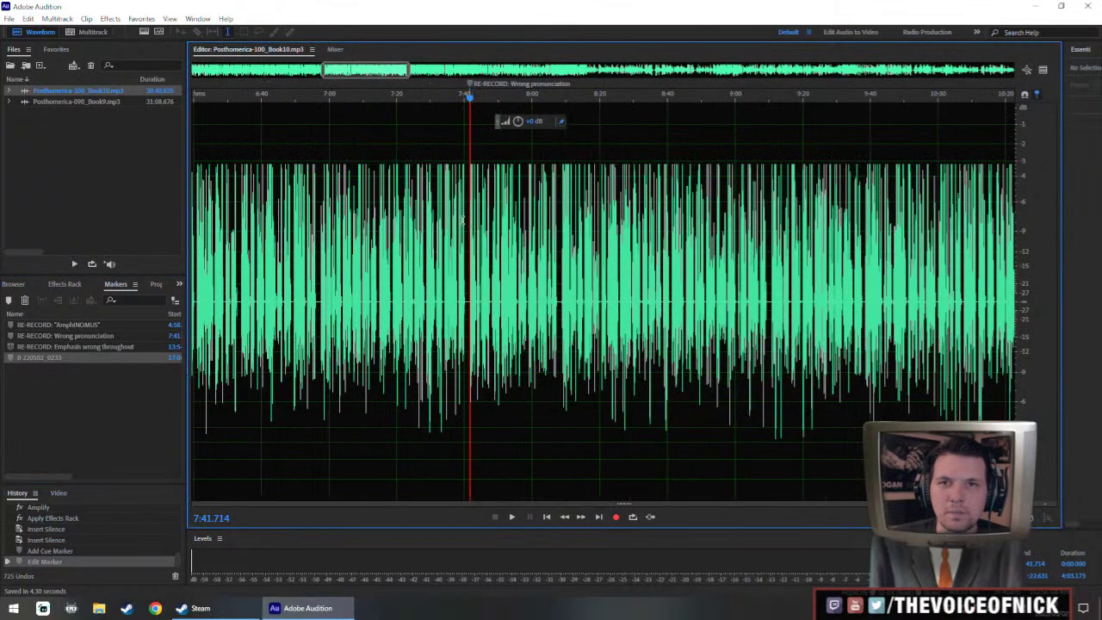
{"action": "scroll", "coordinate": [462, 220], "scroll_direction": "down", "scroll_amount": 5}
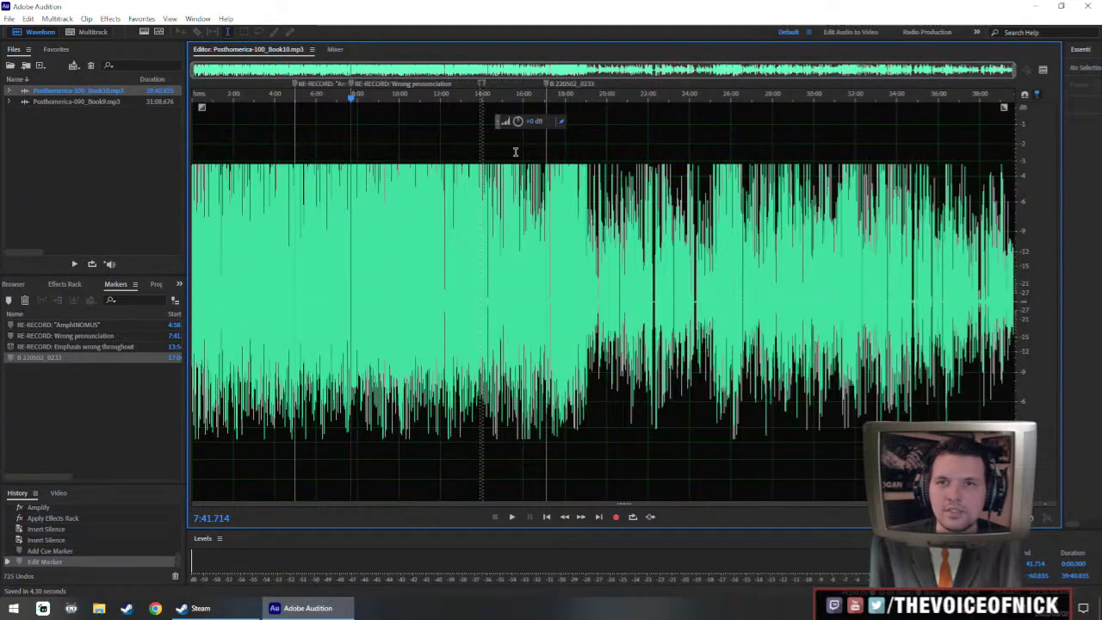
{"action": "scroll", "coordinate": [541, 195], "scroll_direction": "up", "scroll_amount": 4}
{"action": "scroll", "coordinate": [558, 201], "scroll_direction": "down", "scroll_amount": 5}
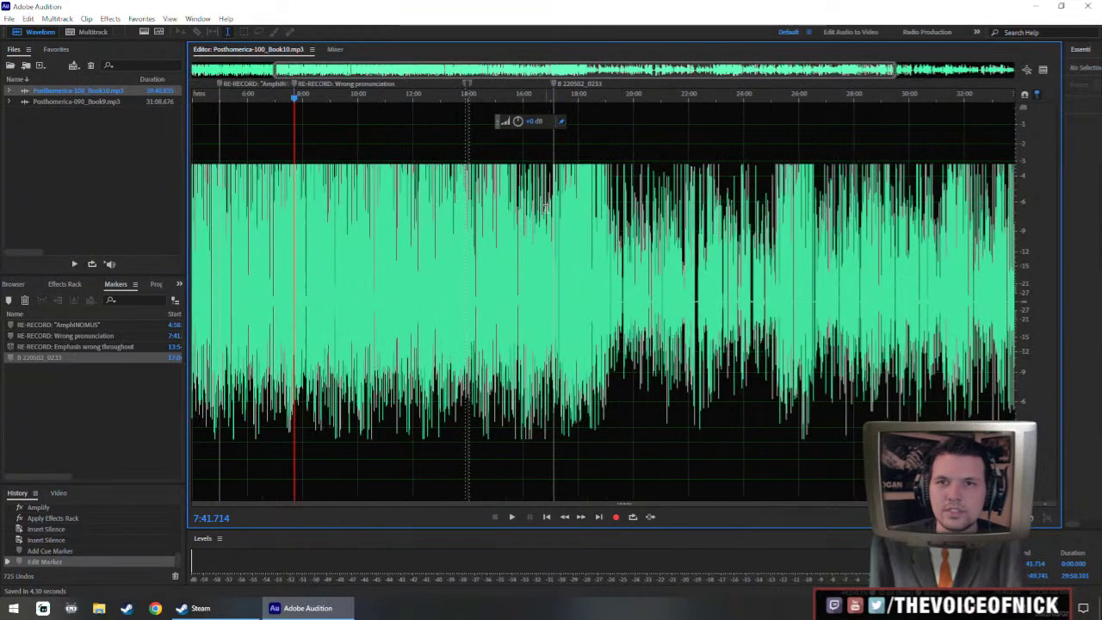
{"action": "scroll", "coordinate": [555, 208], "scroll_direction": "up", "scroll_amount": 4}
{"action": "left_click", "coordinate": [445, 250]}
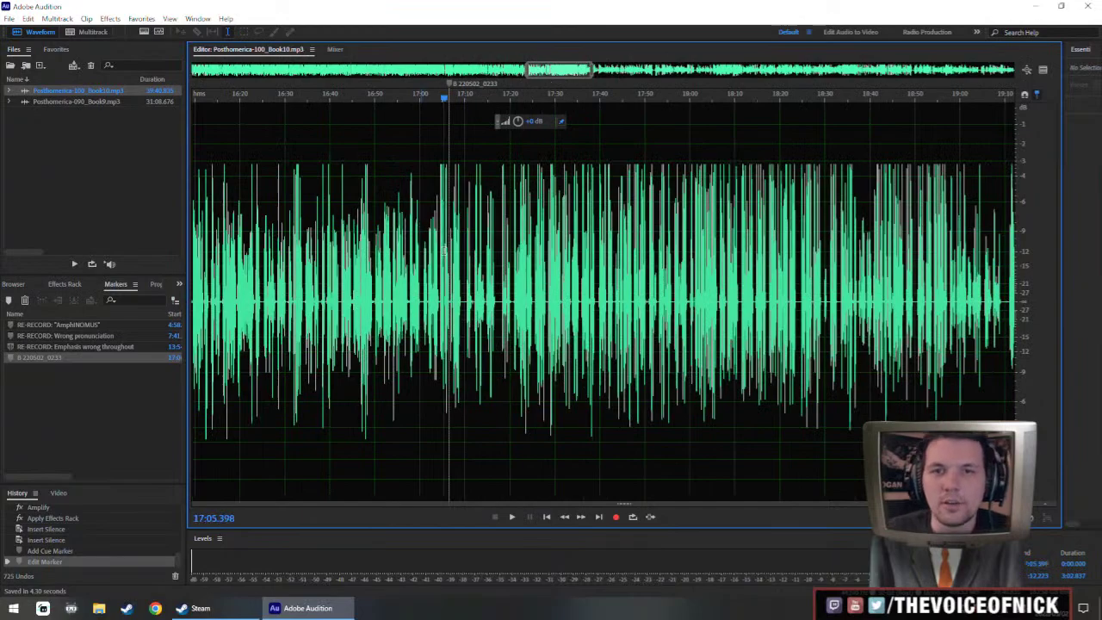
{"action": "key", "text": "space"}
{"action": "scroll", "coordinate": [450, 261], "scroll_direction": "up", "scroll_amount": 4}
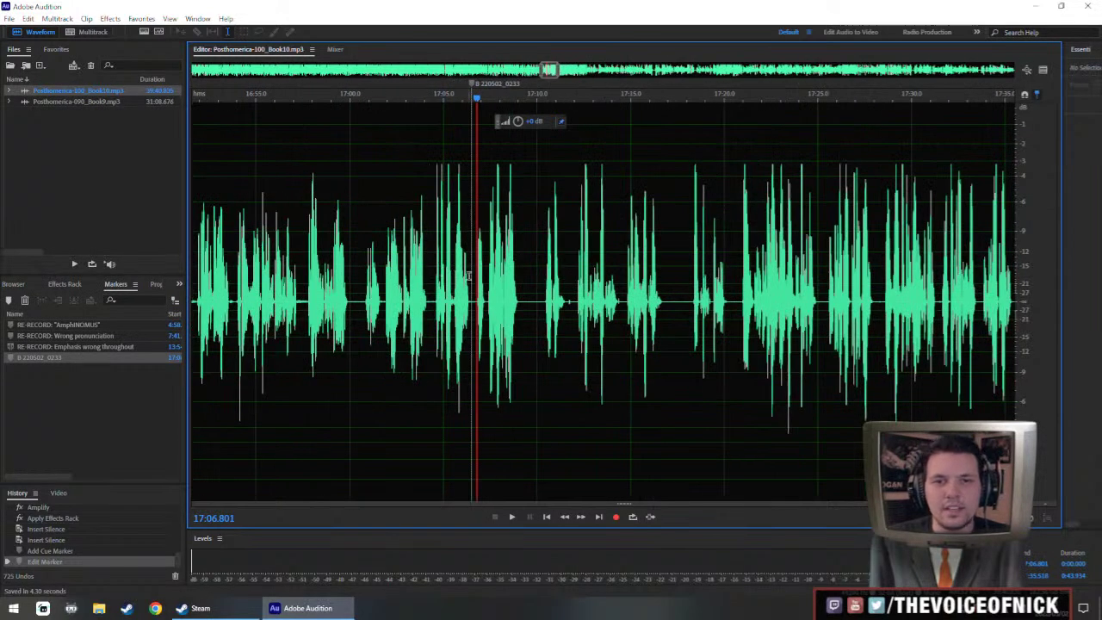
{"action": "key", "text": "space"}
{"action": "scroll", "coordinate": [458, 275], "scroll_direction": "down", "scroll_amount": 6}
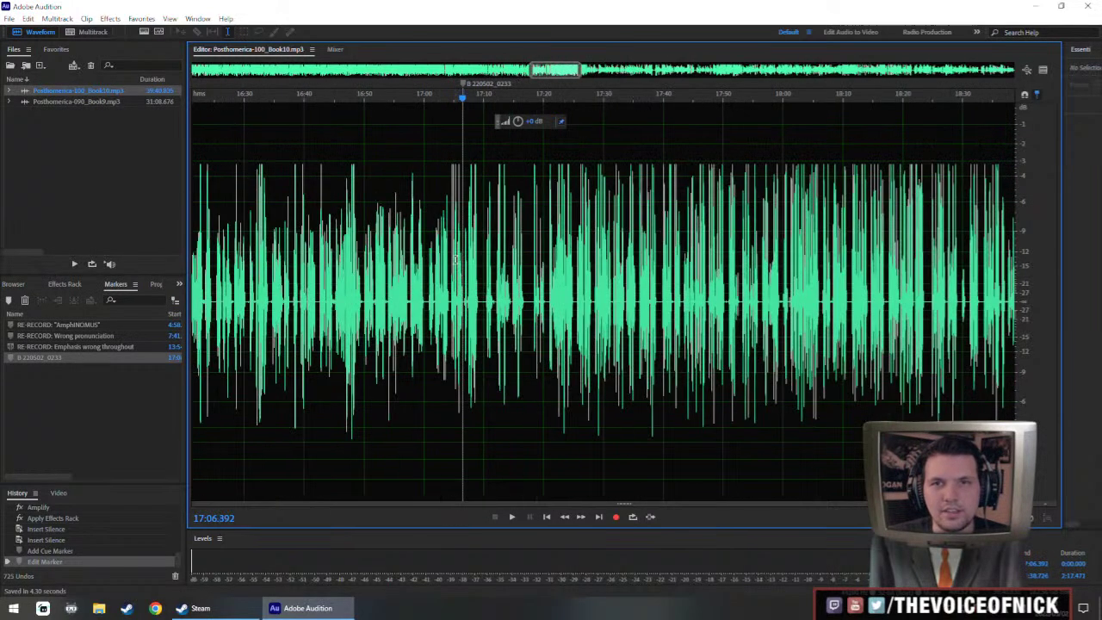
{"action": "key", "text": "space"}
{"action": "scroll", "coordinate": [451, 254], "scroll_direction": "down", "scroll_amount": 4}
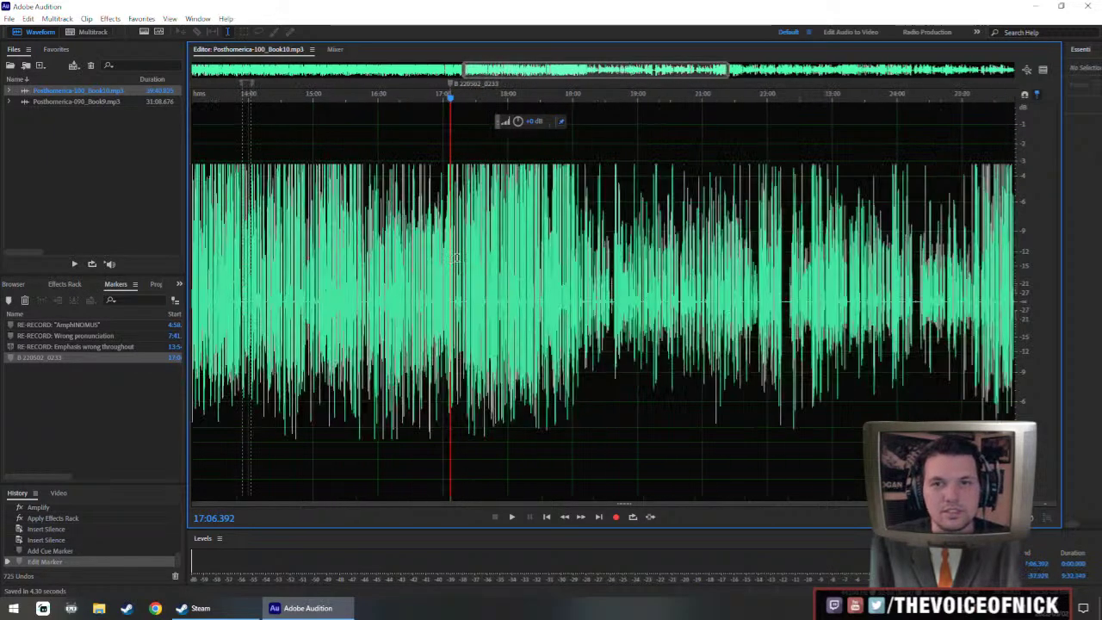
{"action": "key", "text": "space"}
{"action": "scroll", "coordinate": [464, 244], "scroll_direction": "down", "scroll_amount": 2}
{"action": "left_click_drag", "start_coordinate": [525, 258], "coordinate": [539, 288]}
{"action": "left_click", "coordinate": [421, 281]}
{"action": "left_click", "coordinate": [555, 284]}
{"action": "scroll", "coordinate": [560, 292], "scroll_direction": "up", "scroll_amount": 7}
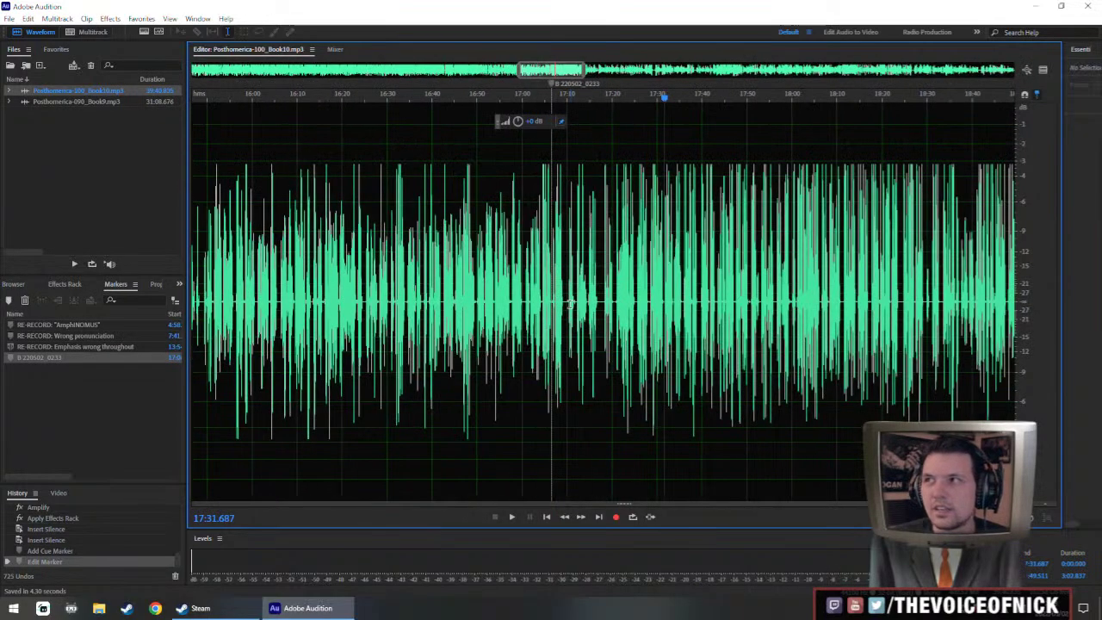
{"action": "scroll", "coordinate": [587, 344], "scroll_direction": "up", "scroll_amount": 4}
{"action": "scroll", "coordinate": [482, 250], "scroll_direction": "down", "scroll_amount": 3}
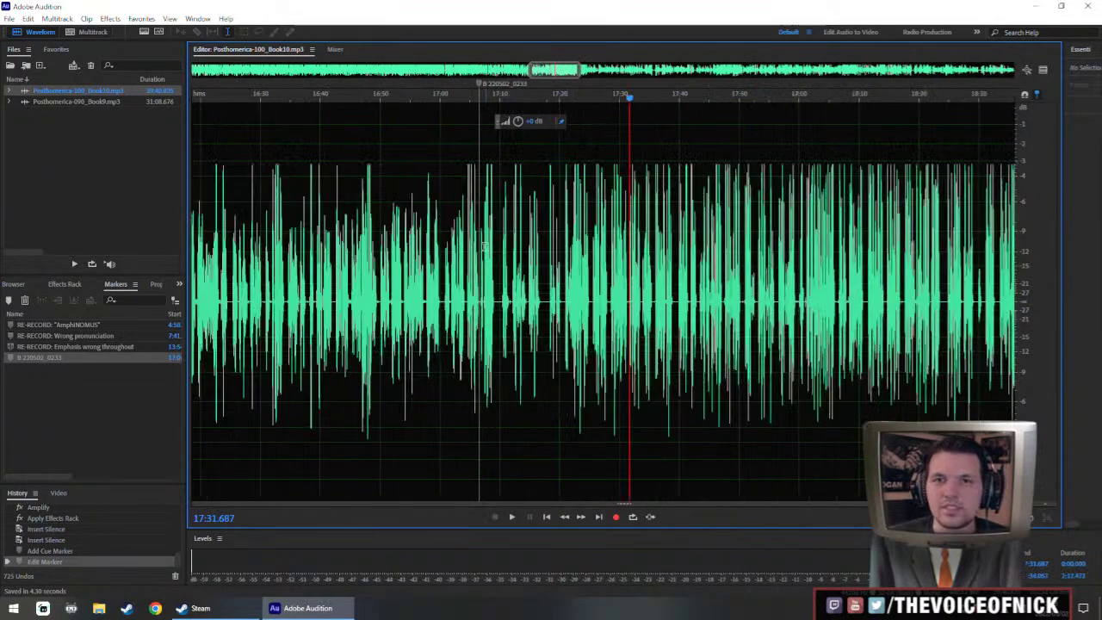
{"action": "left_click", "coordinate": [479, 248]}
{"action": "scroll", "coordinate": [473, 251], "scroll_direction": "down", "scroll_amount": 5}
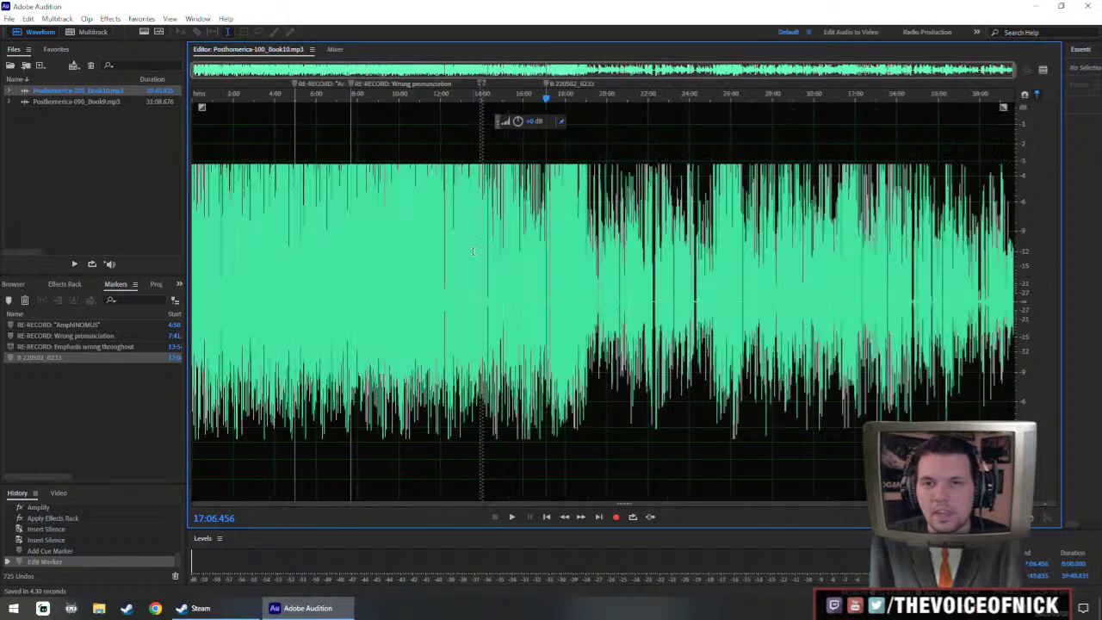